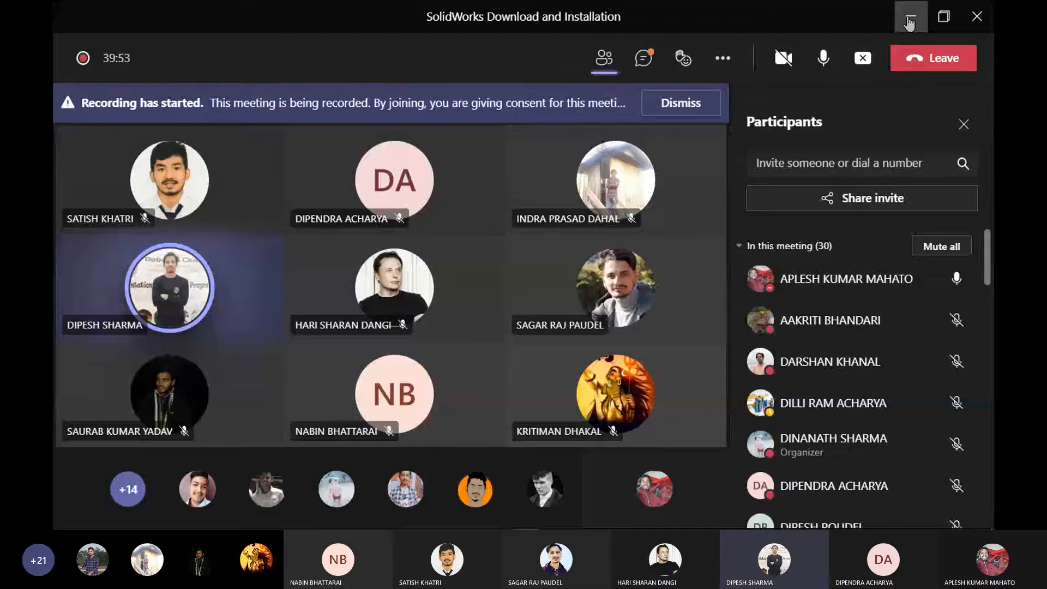
Examine the participant list in the Teams meeting window, muting and unmuting the microphone
{"action": "left_click", "coordinate": [909, 22]}
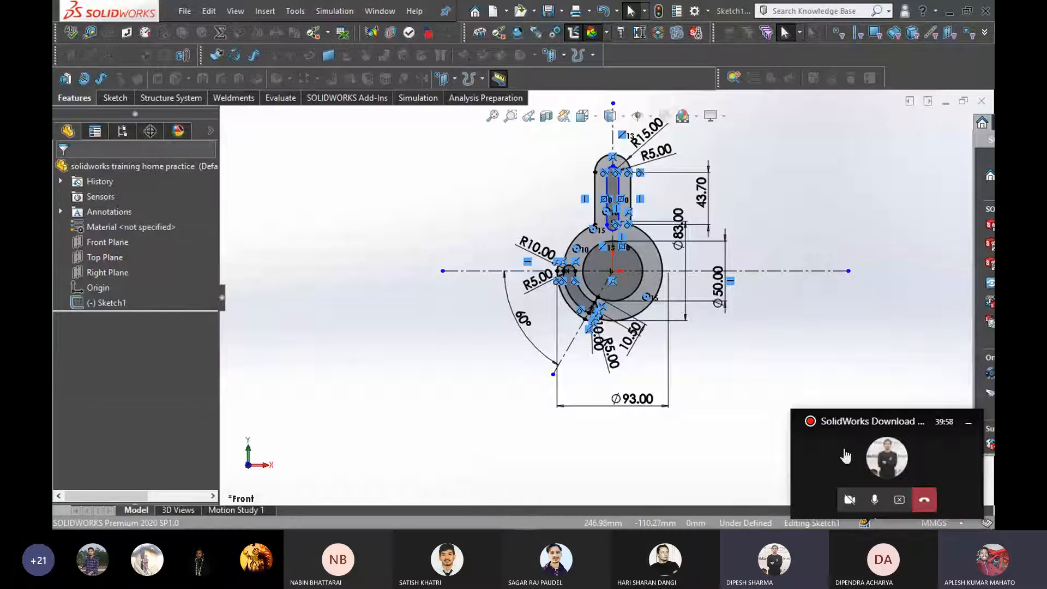
{"action": "left_click", "coordinate": [867, 456]}
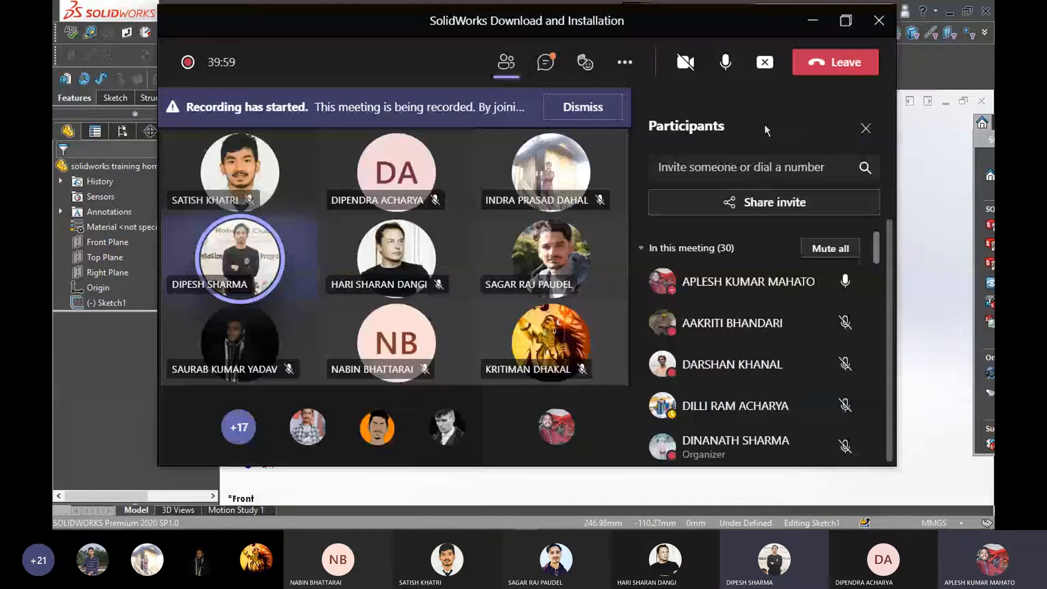
{"action": "left_click", "coordinate": [843, 22]}
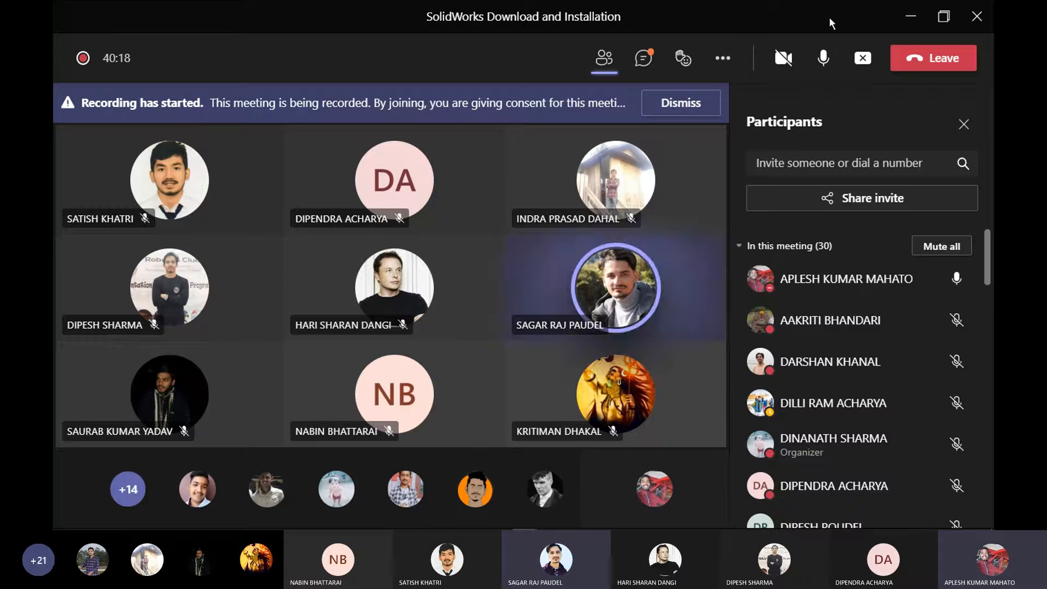
{"action": "scroll", "coordinate": [844, 315], "scroll_direction": "down", "scroll_amount": 5}
{"action": "scroll", "coordinate": [844, 316], "scroll_direction": "down", "scroll_amount": 3}
{"action": "scroll", "coordinate": [842, 313], "scroll_direction": "up", "scroll_amount": 10}
{"action": "left_click", "coordinate": [824, 58]}
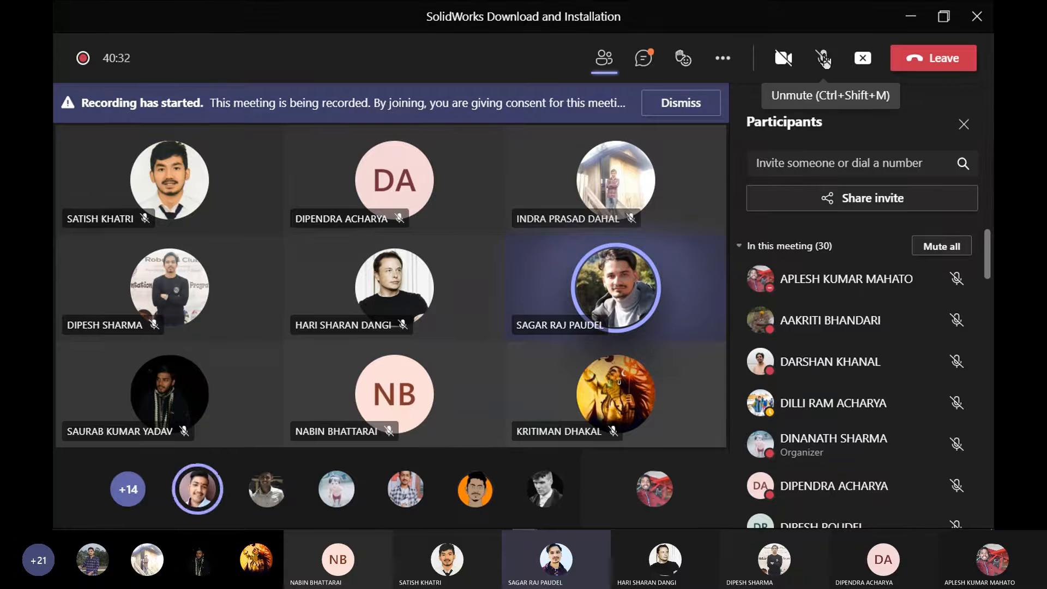
{"action": "left_click", "coordinate": [824, 59]}
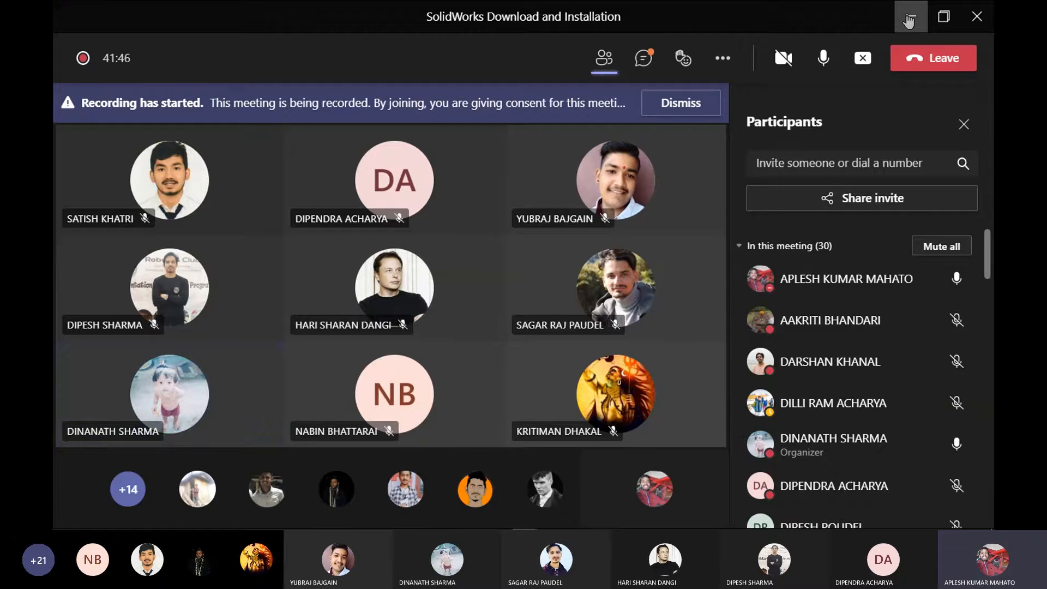
Clear the desktop by minimising the meeting and SolidWorks windows and closing File Explorer
{"action": "left_click", "coordinate": [909, 21]}
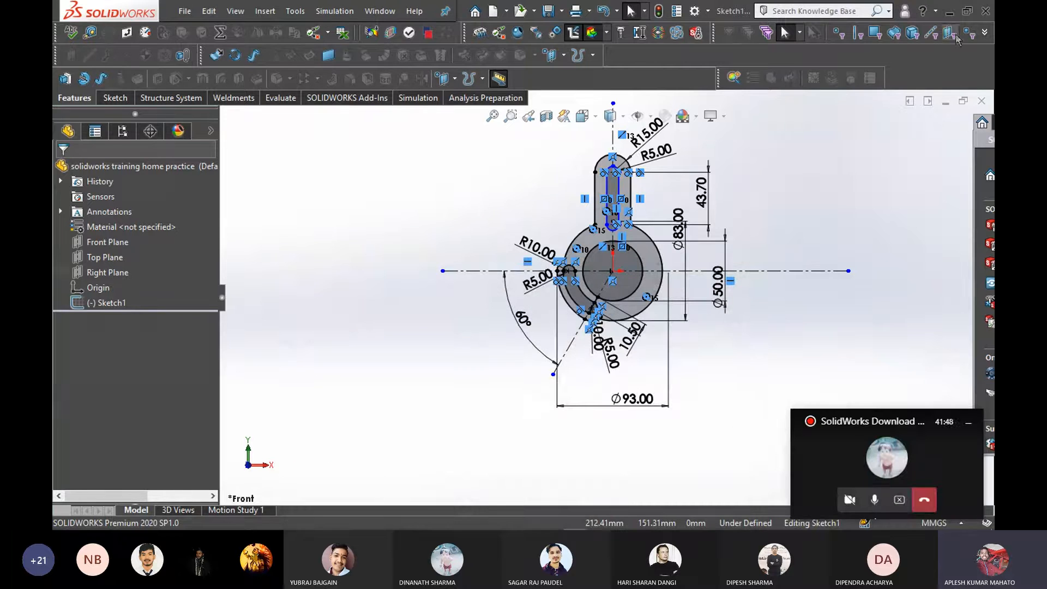
{"action": "left_click", "coordinate": [950, 12]}
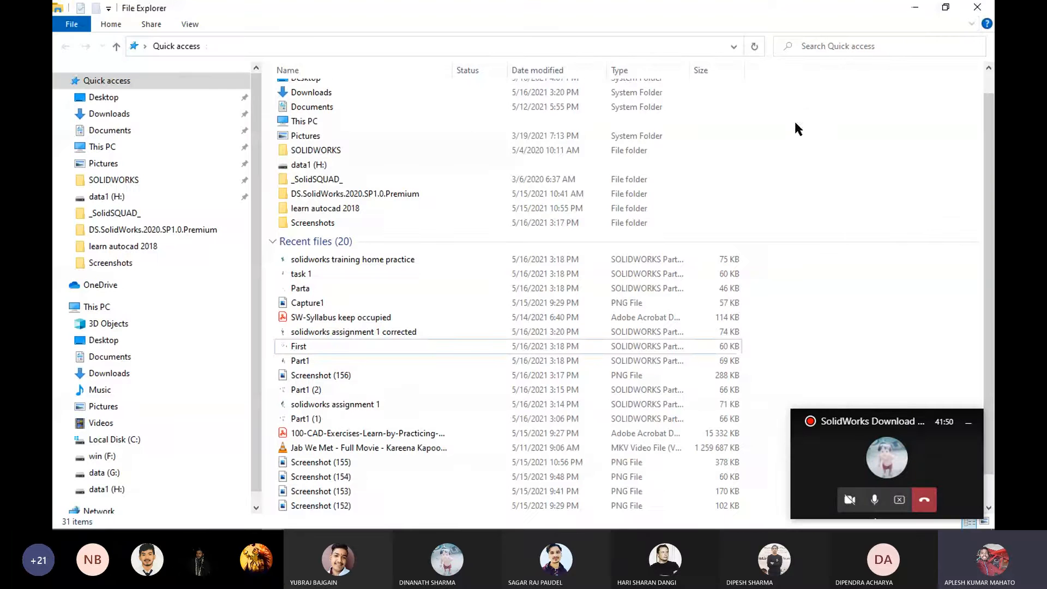
{"action": "left_click", "coordinate": [977, 7]}
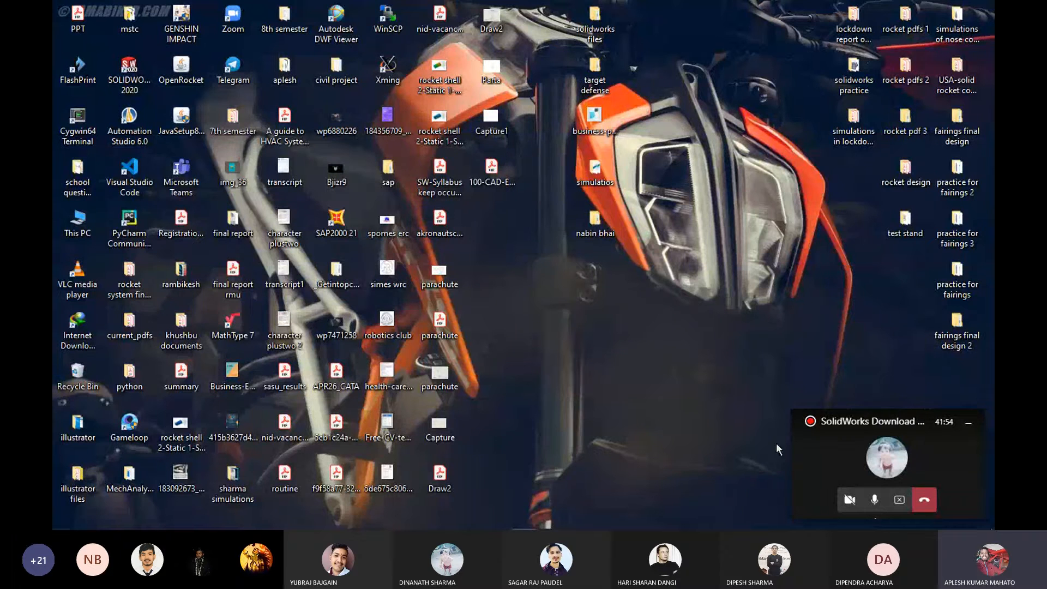
Switch back to the Teams meeting window and stop sharing the screen
{"action": "mouse_move", "coordinate": [574, 525]}
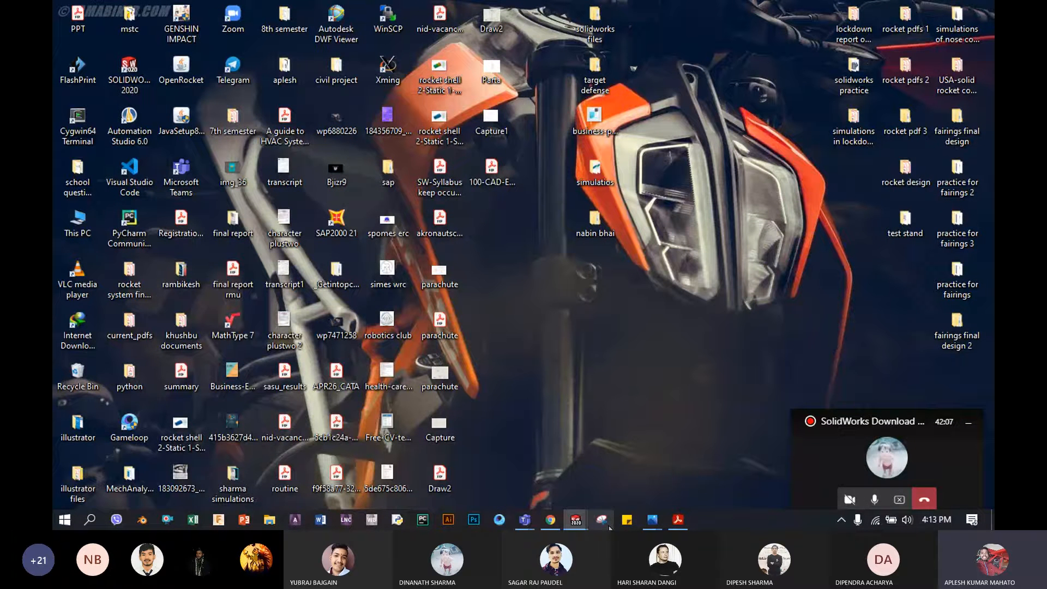
{"action": "left_click", "coordinate": [879, 424]}
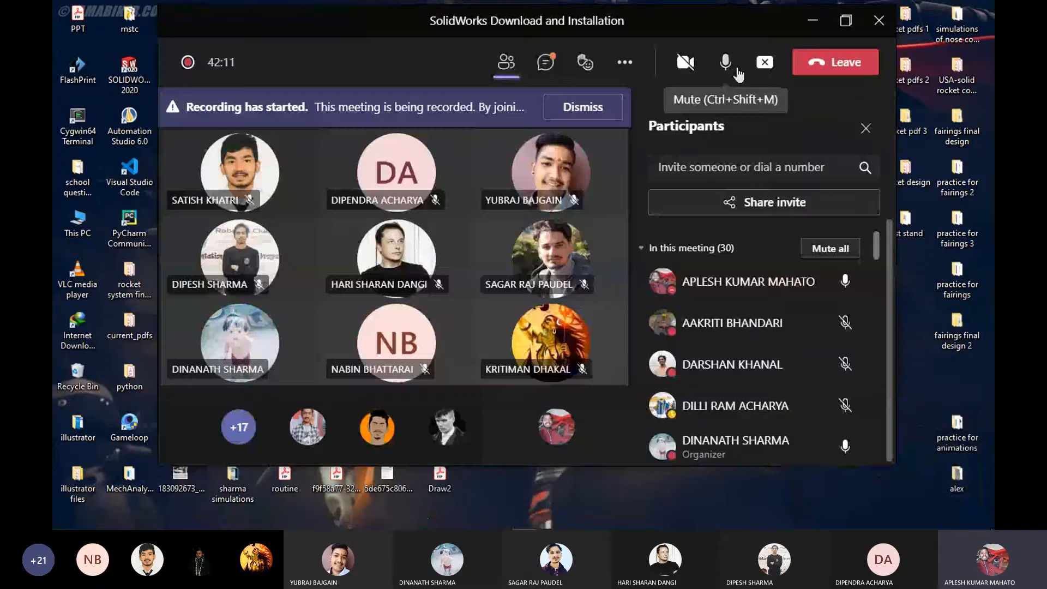
{"action": "left_click", "coordinate": [765, 62]}
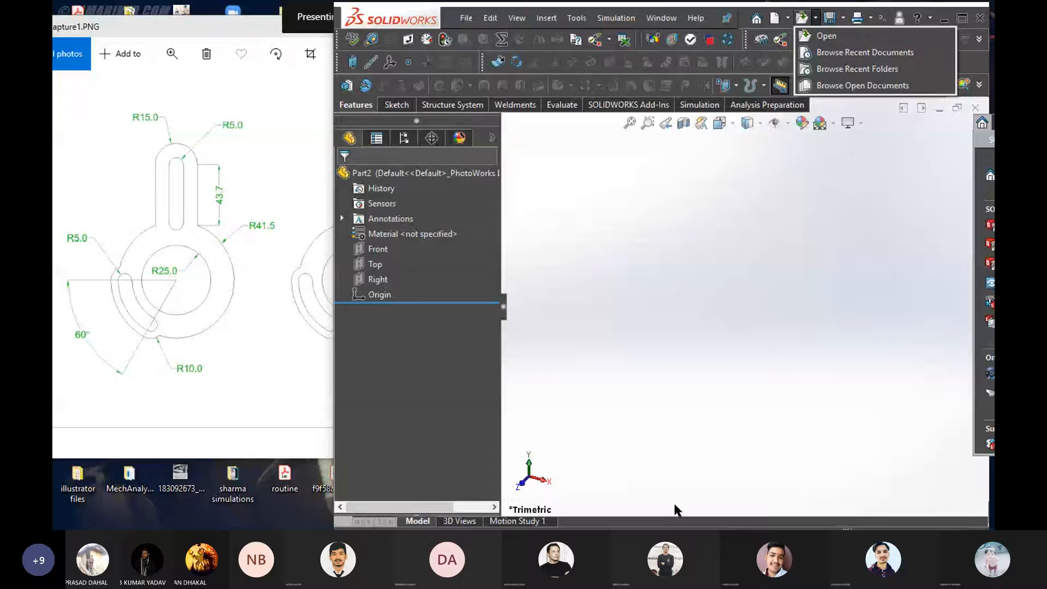
{"action": "left_click", "coordinate": [604, 292]}
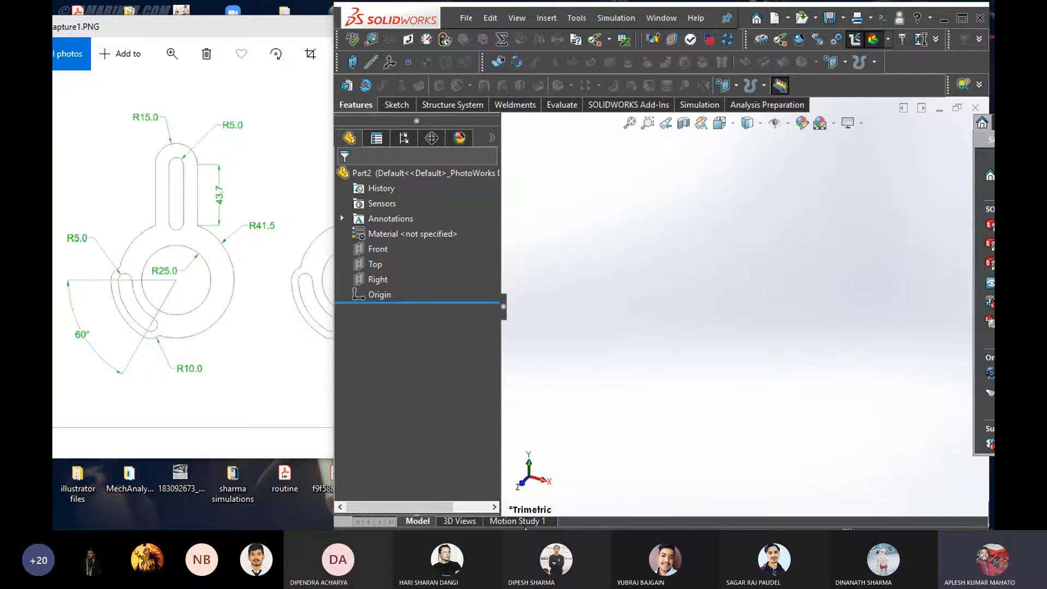
{"action": "key", "text": "alt+Tab"}
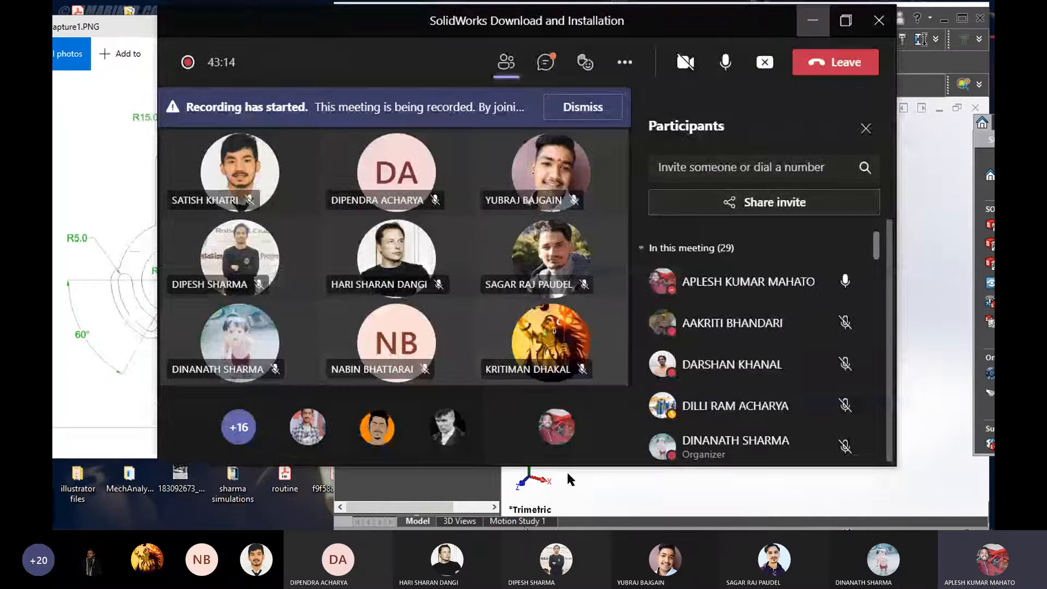
{"action": "left_click", "coordinate": [812, 21]}
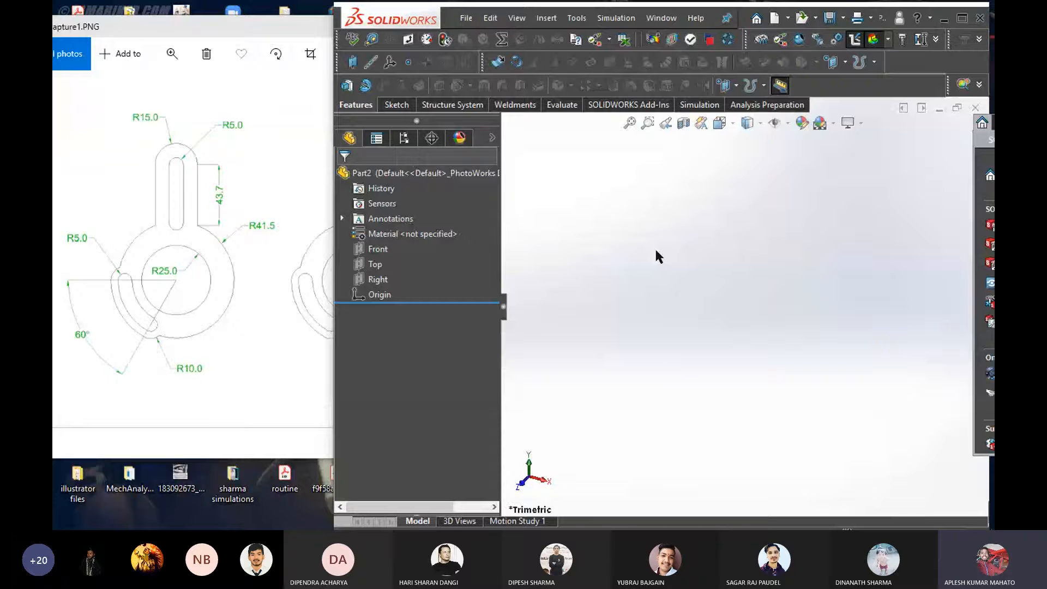
Start a sketch on the Front plane and draw a circle about 85 mm in diameter centred on the origin
{"action": "left_click_drag", "start_coordinate": [502, 312], "coordinate": [493, 311]}
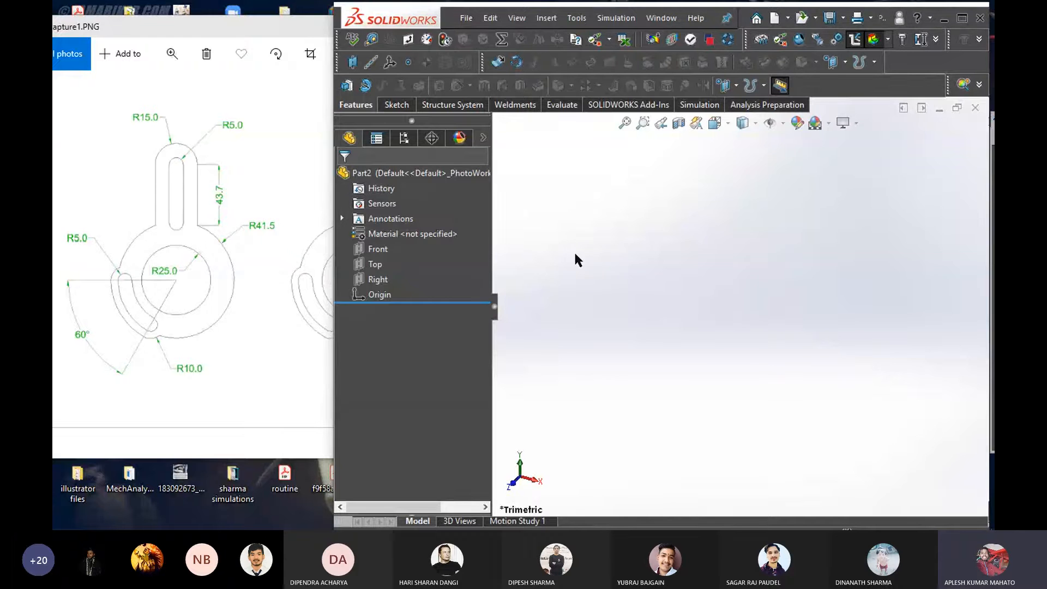
{"action": "right_click", "coordinate": [374, 252]}
{"action": "left_click", "coordinate": [392, 231]}
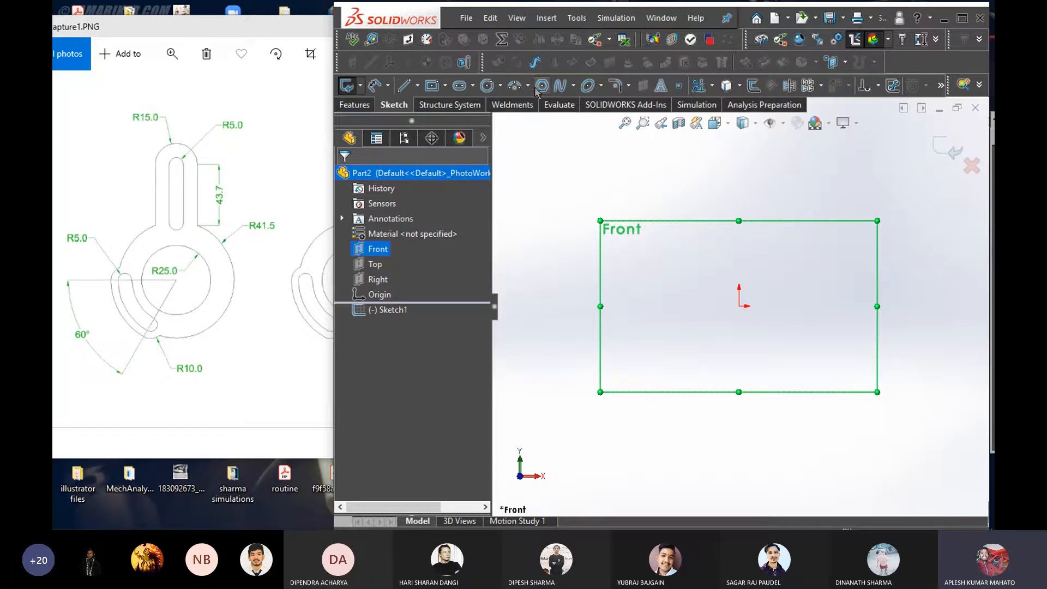
{"action": "left_click", "coordinate": [487, 86]}
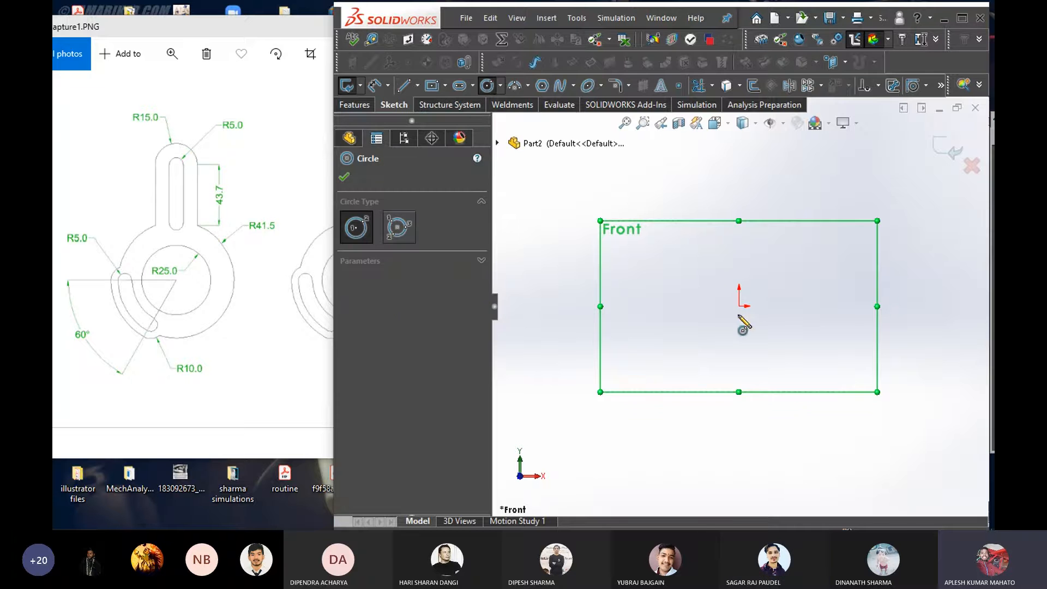
{"action": "left_click", "coordinate": [740, 306]}
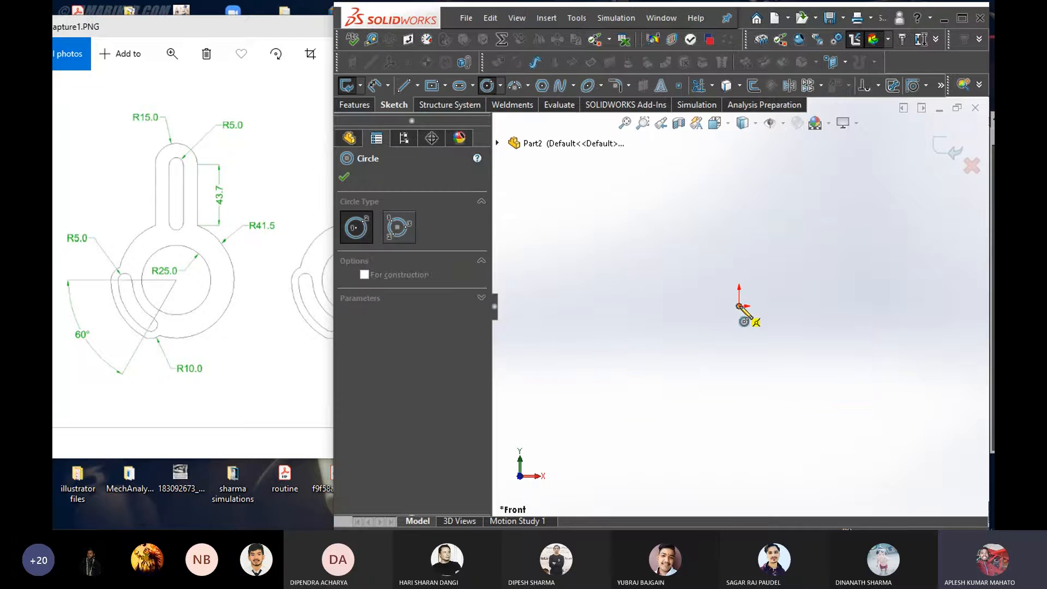
{"action": "left_click", "coordinate": [796, 353]}
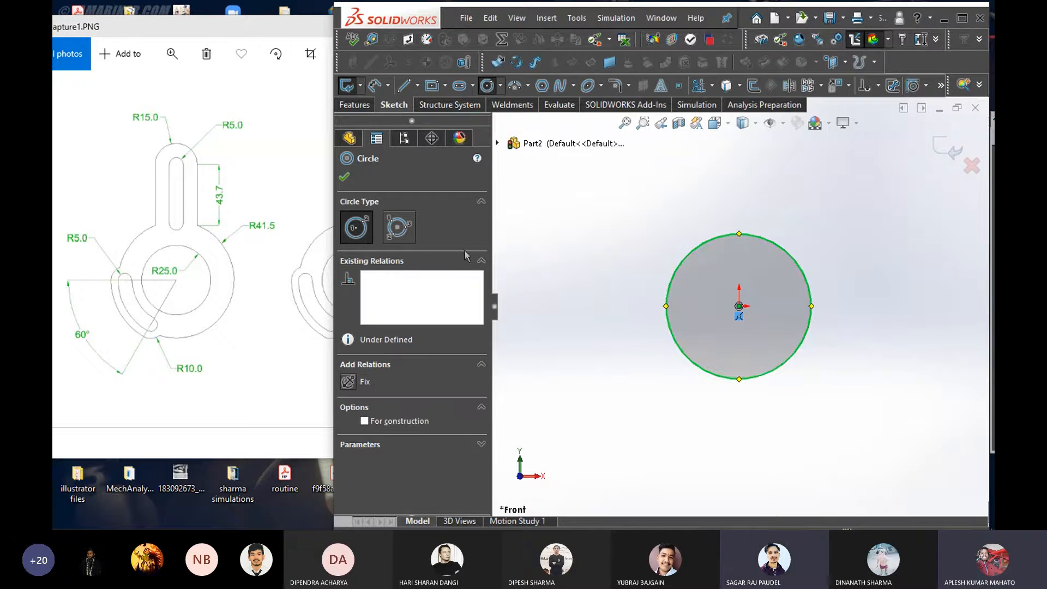
{"action": "left_click", "coordinate": [344, 178]}
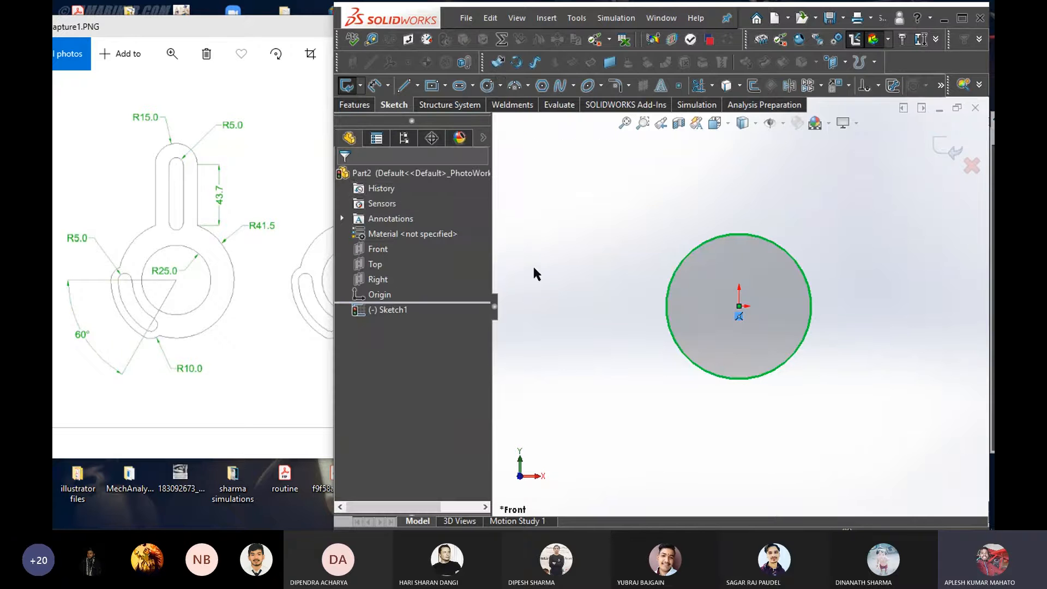
Dimension the origin circle's diameter as 25 mm and centre the dimension text above the circle
{"action": "left_click", "coordinate": [376, 86]}
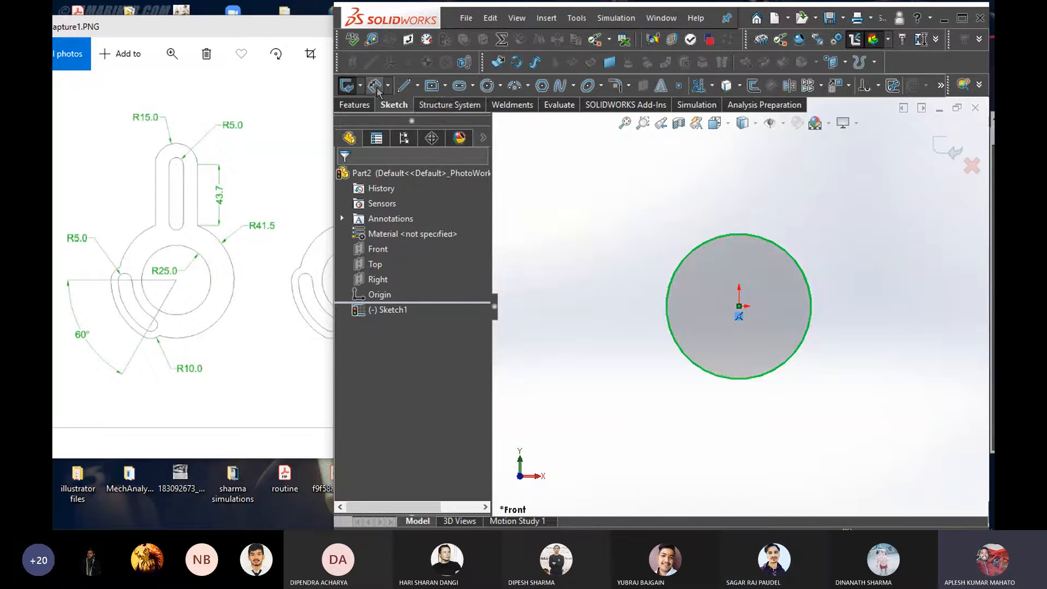
{"action": "left_click", "coordinate": [663, 306]}
{"action": "left_click", "coordinate": [724, 232]}
{"action": "type", "text": "25"}
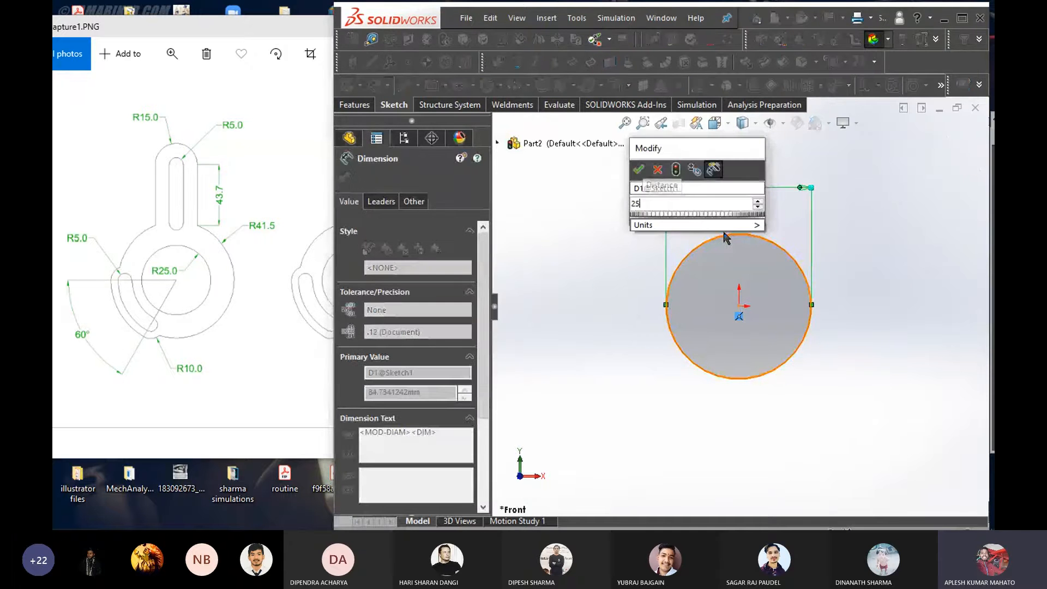
{"action": "key", "text": "Return"}
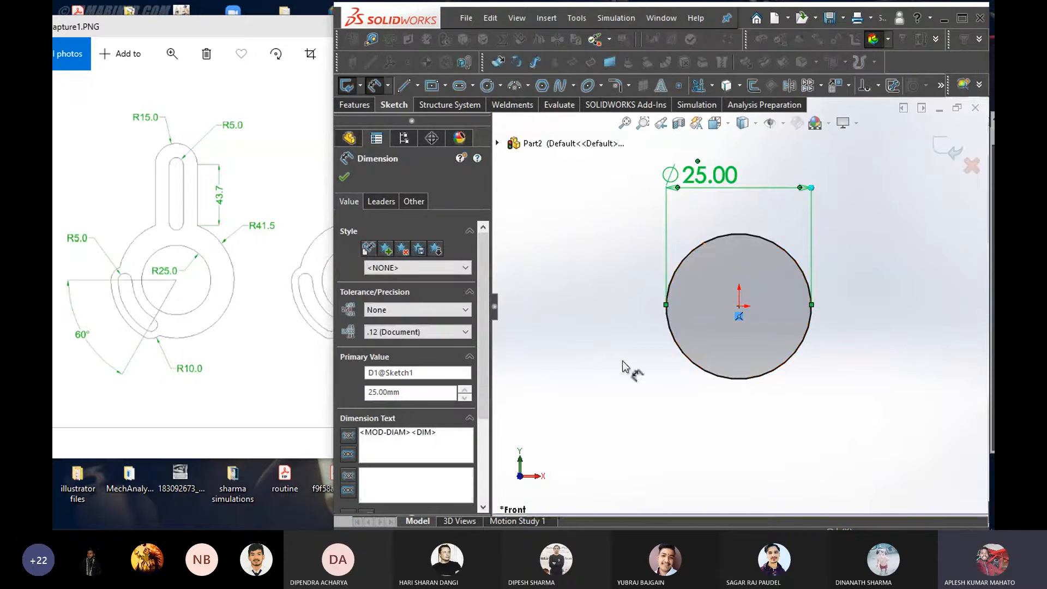
{"action": "key", "text": "Escape"}
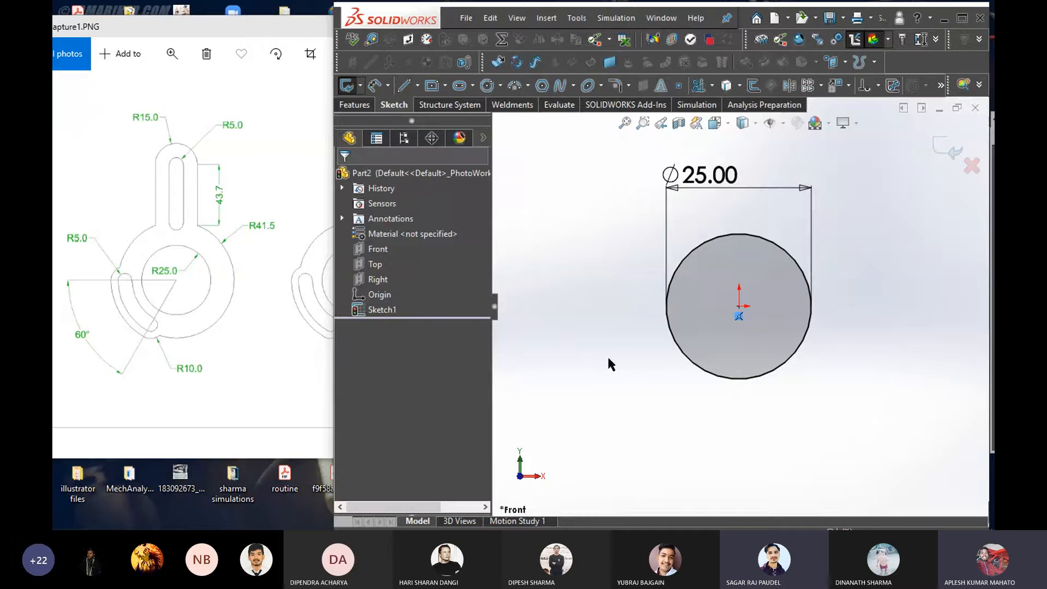
{"action": "left_click_drag", "start_coordinate": [702, 171], "coordinate": [738, 176]}
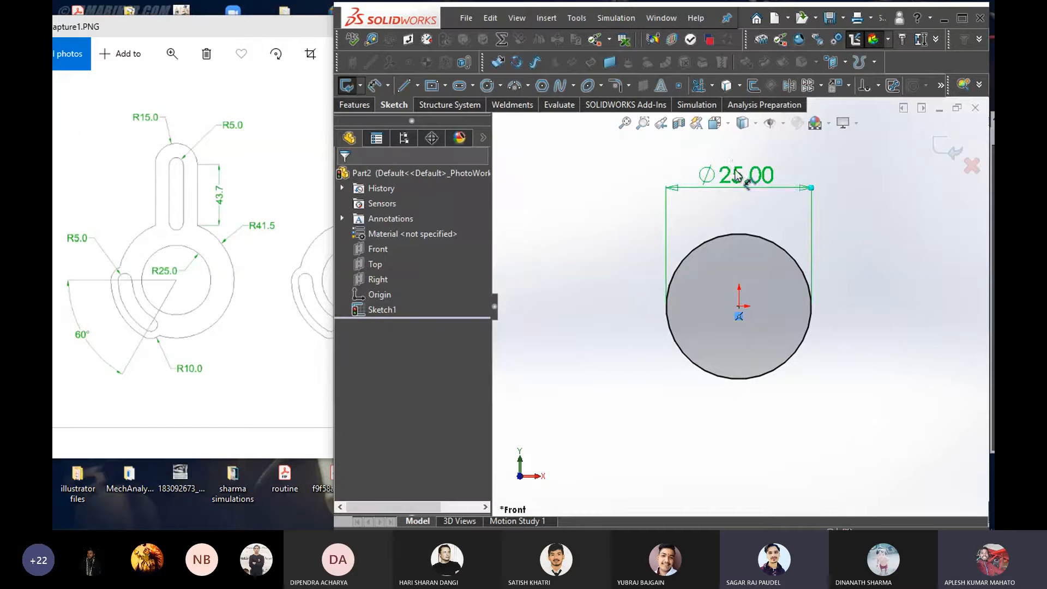
{"action": "key", "text": "Escape"}
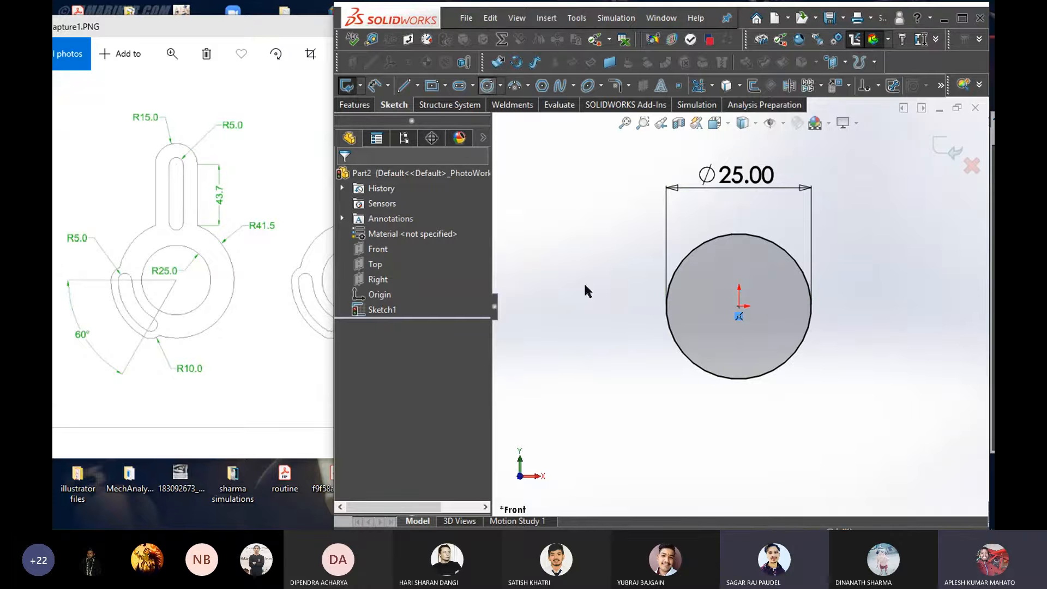
Sketch a second circle about 9 mm in diameter to the left of the origin circle, level with its centre
{"action": "left_click", "coordinate": [574, 307]}
{"action": "left_click", "coordinate": [583, 331]}
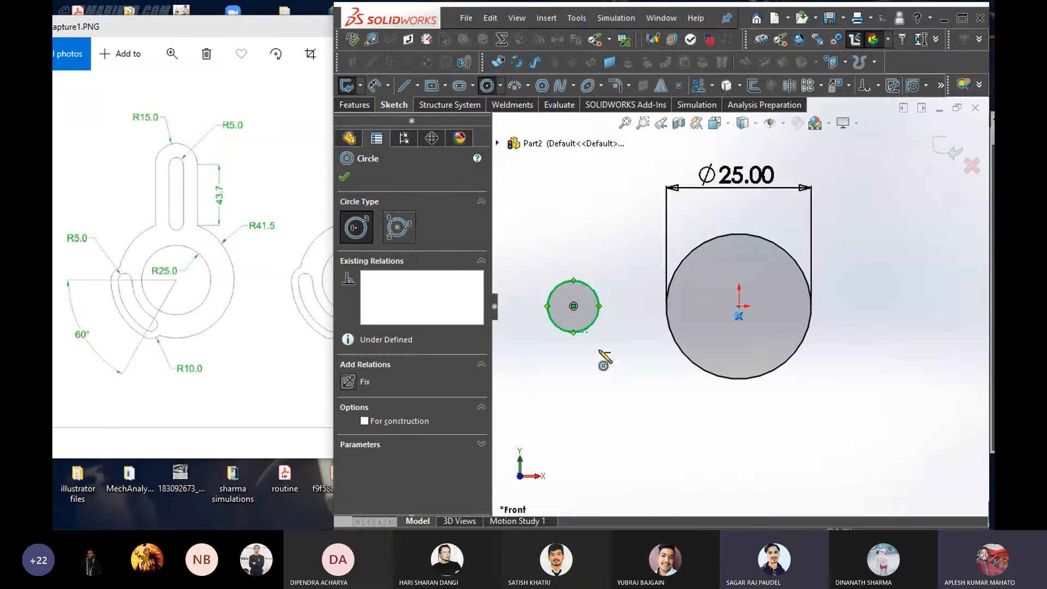
{"action": "left_click", "coordinate": [628, 408]}
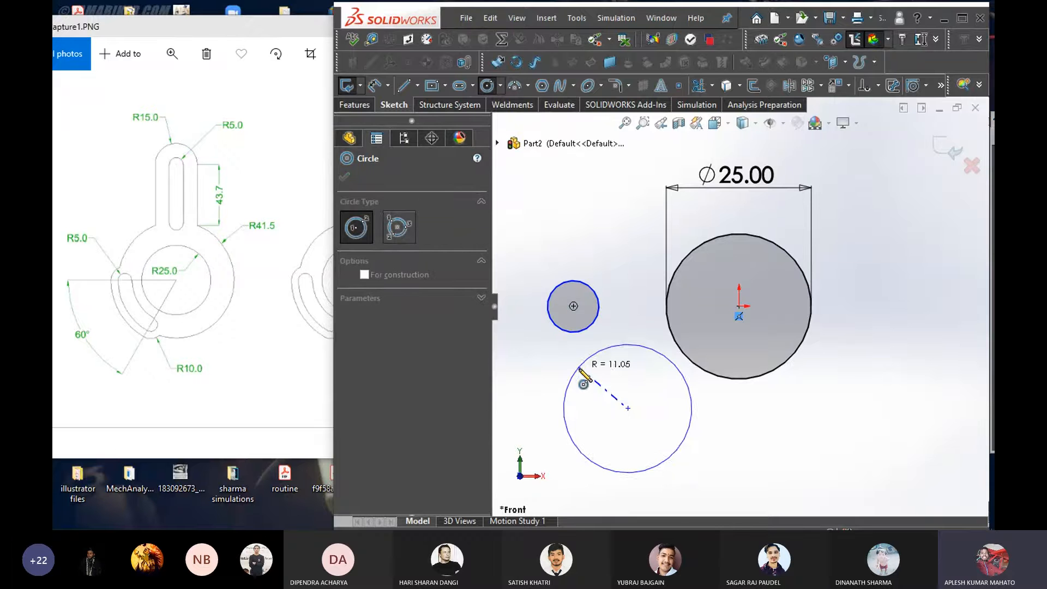
{"action": "right_click", "coordinate": [579, 368]}
{"action": "key", "text": "Escape"}
{"action": "key", "text": "Escape"}
Dimension the small circle's diameter above it, accepting its drawn size
{"action": "right_click_drag", "start_coordinate": [685, 427], "coordinate": [649, 354]}
{"action": "left_click", "coordinate": [599, 312]}
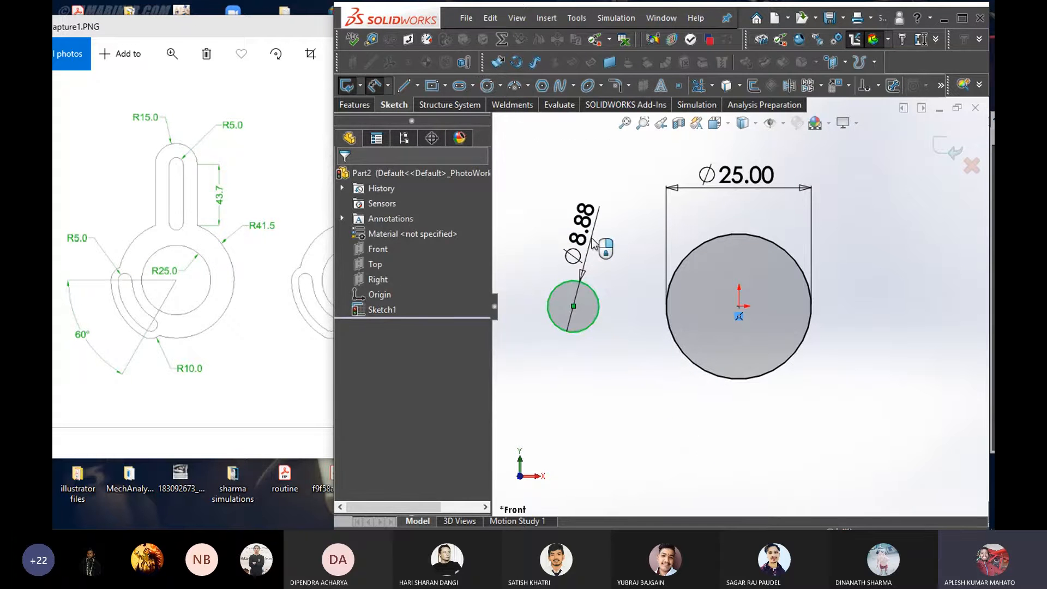
{"action": "left_click", "coordinate": [593, 244]}
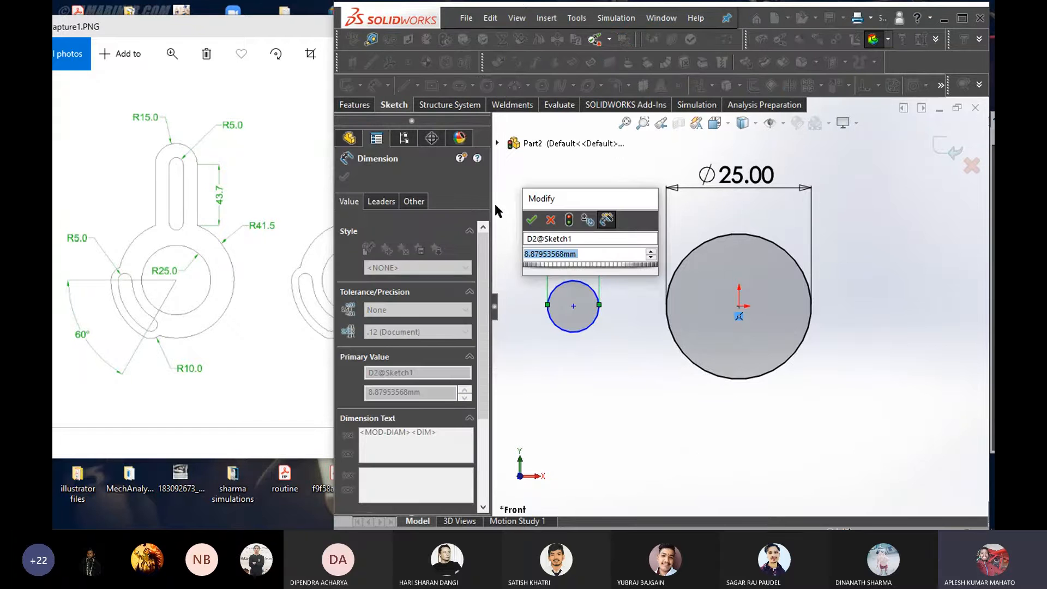
{"action": "left_click", "coordinate": [531, 219]}
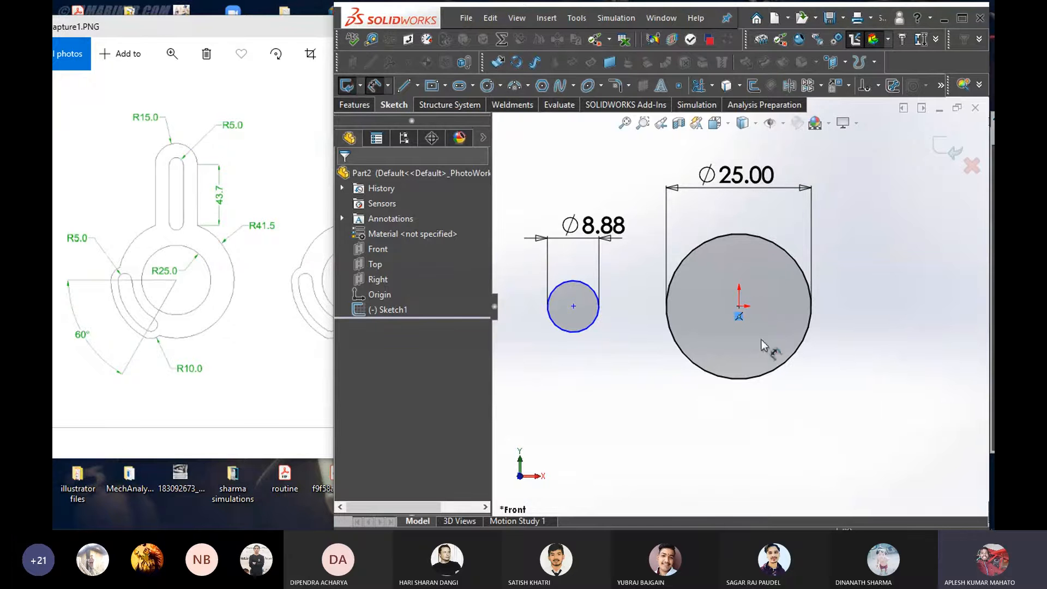
Move the small circle by its centre to the lower left of the origin circle
{"action": "scroll", "coordinate": [726, 305], "scroll_direction": "down", "scroll_amount": 5}
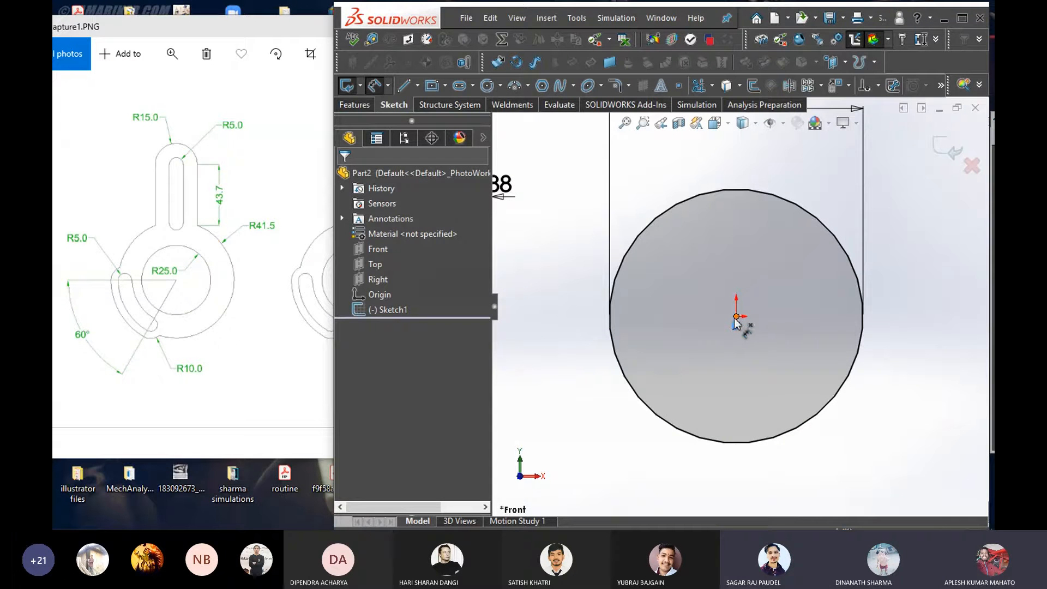
{"action": "scroll", "coordinate": [731, 311], "scroll_direction": "up", "scroll_amount": 4}
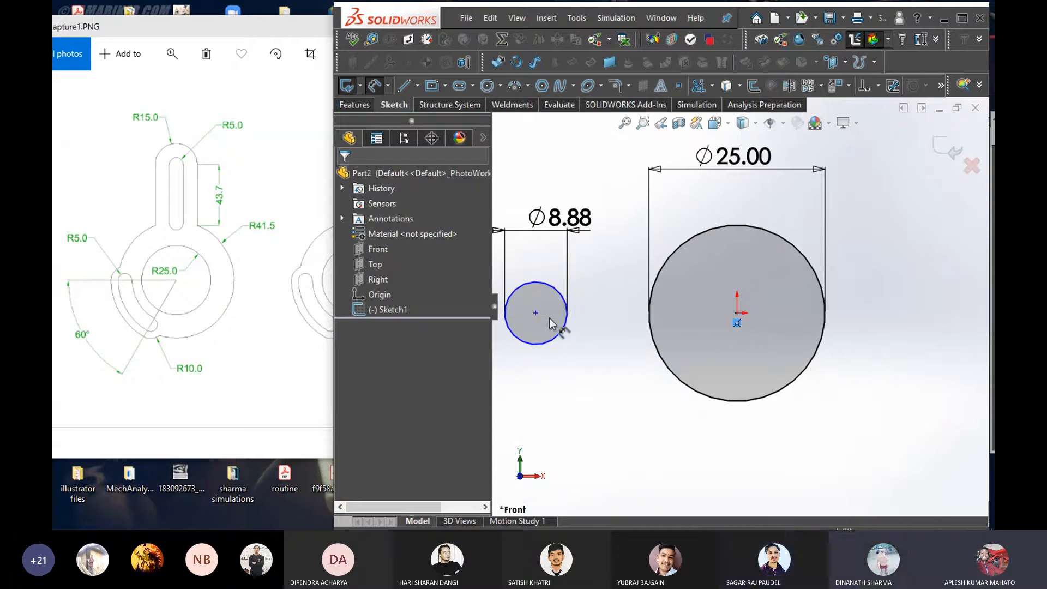
{"action": "scroll", "coordinate": [554, 339], "scroll_direction": "up", "scroll_amount": 1}
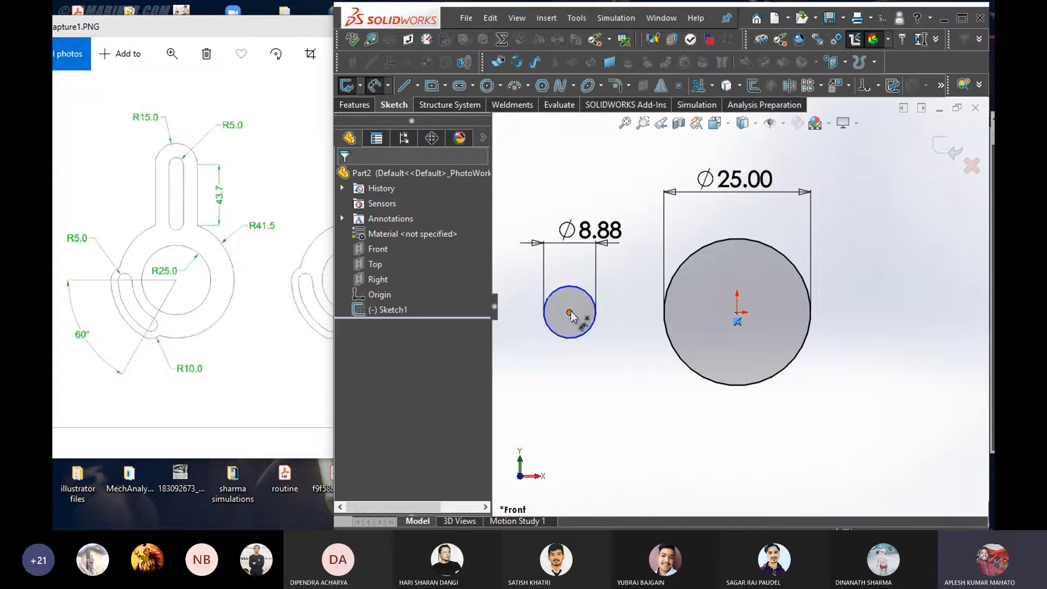
{"action": "left_click", "coordinate": [570, 312]}
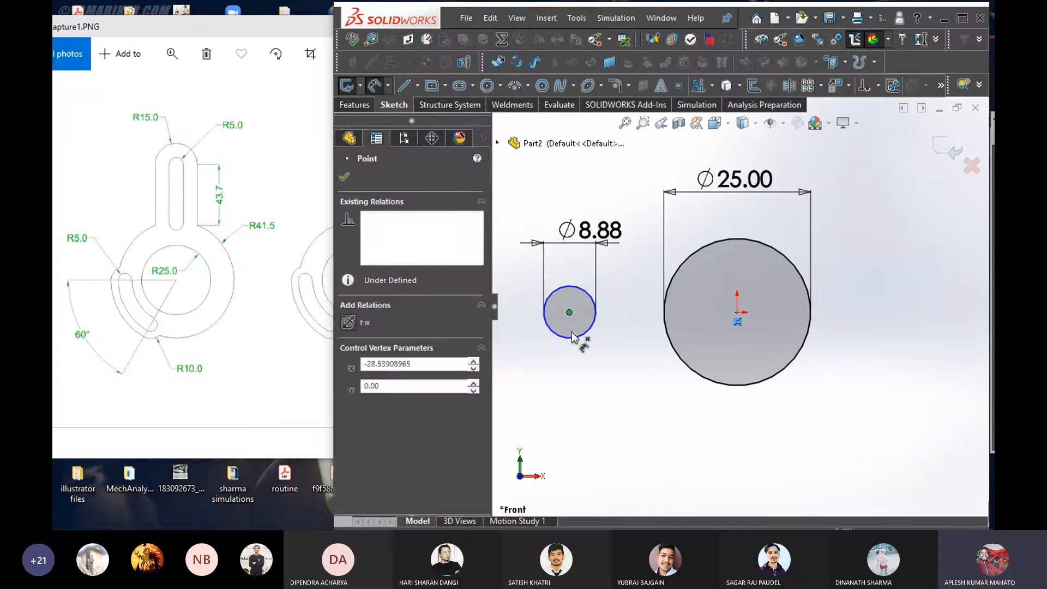
{"action": "left_click", "coordinate": [579, 370]}
{"action": "left_click_drag", "start_coordinate": [570, 312], "coordinate": [613, 407]}
{"action": "left_click", "coordinate": [706, 439]}
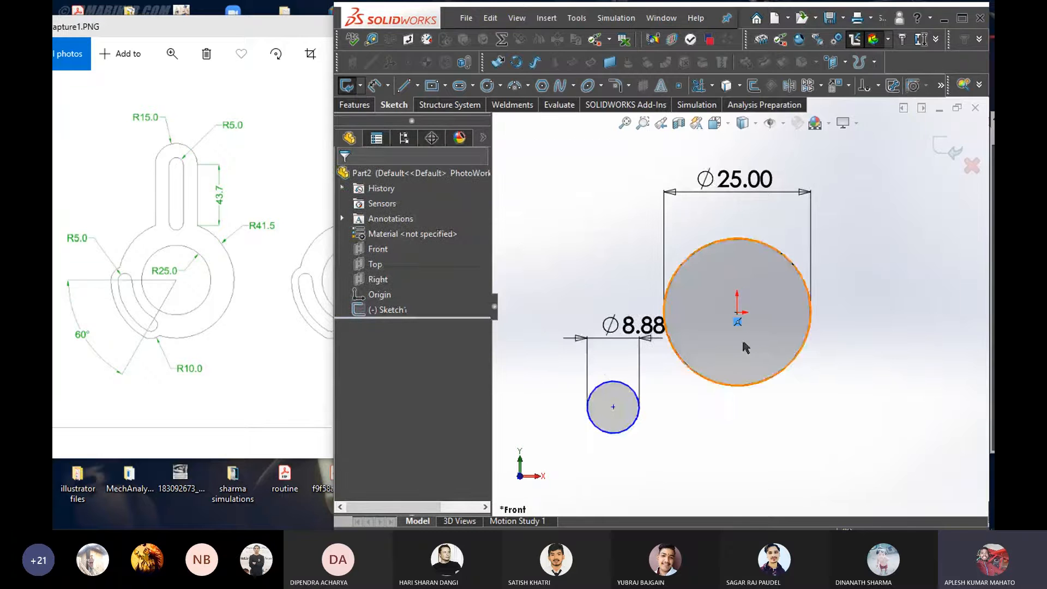
Try to move the origin circle by its centre, and move the small circle back up, farther from the origin circle
{"action": "left_click_drag", "start_coordinate": [737, 312], "coordinate": [771, 382]}
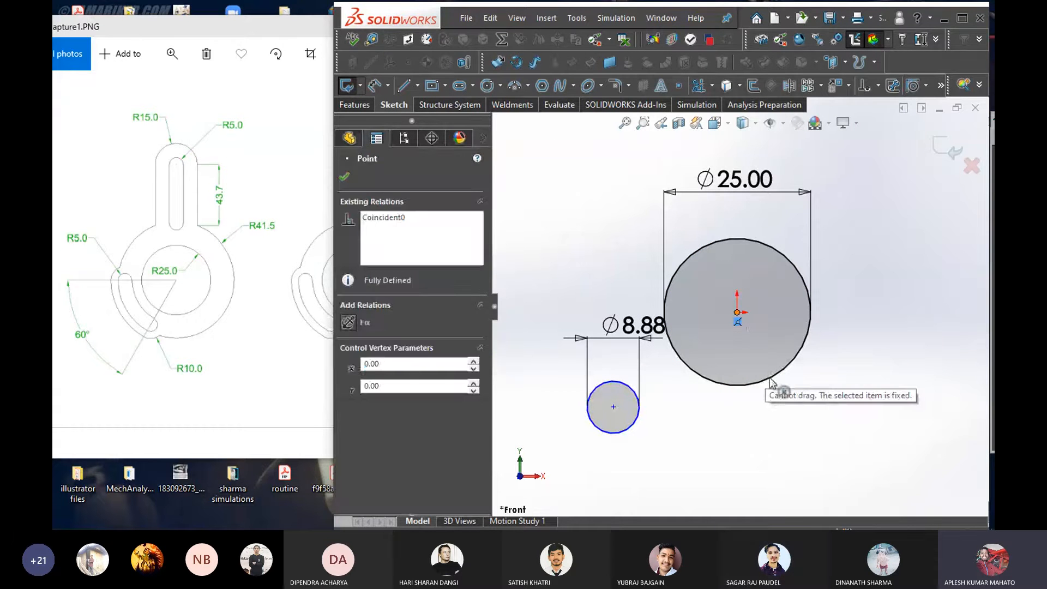
{"action": "left_click", "coordinate": [726, 426]}
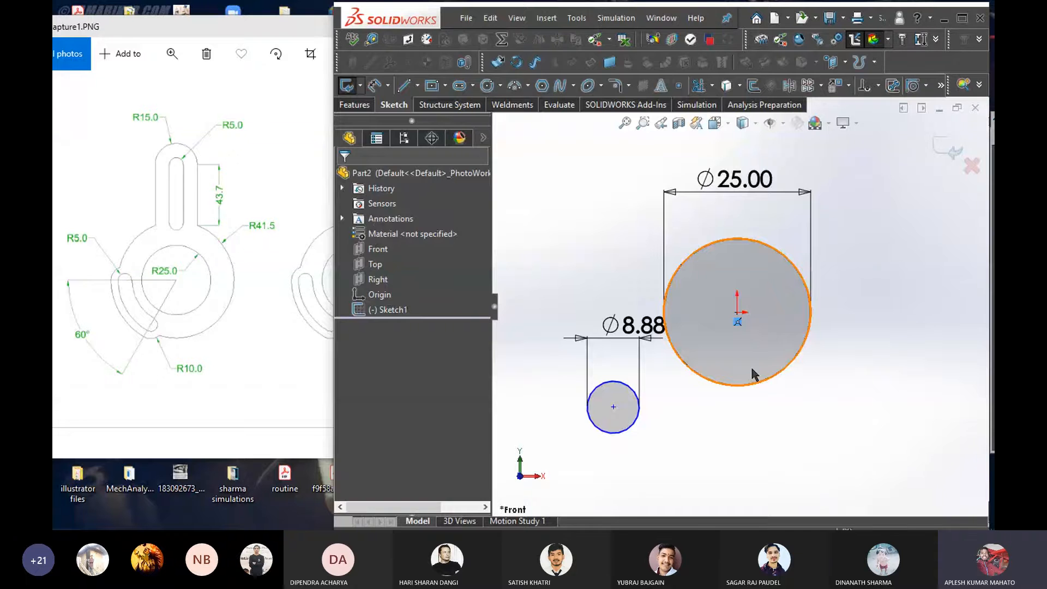
{"action": "left_click_drag", "start_coordinate": [613, 407], "coordinate": [569, 301]}
{"action": "left_click", "coordinate": [626, 406]}
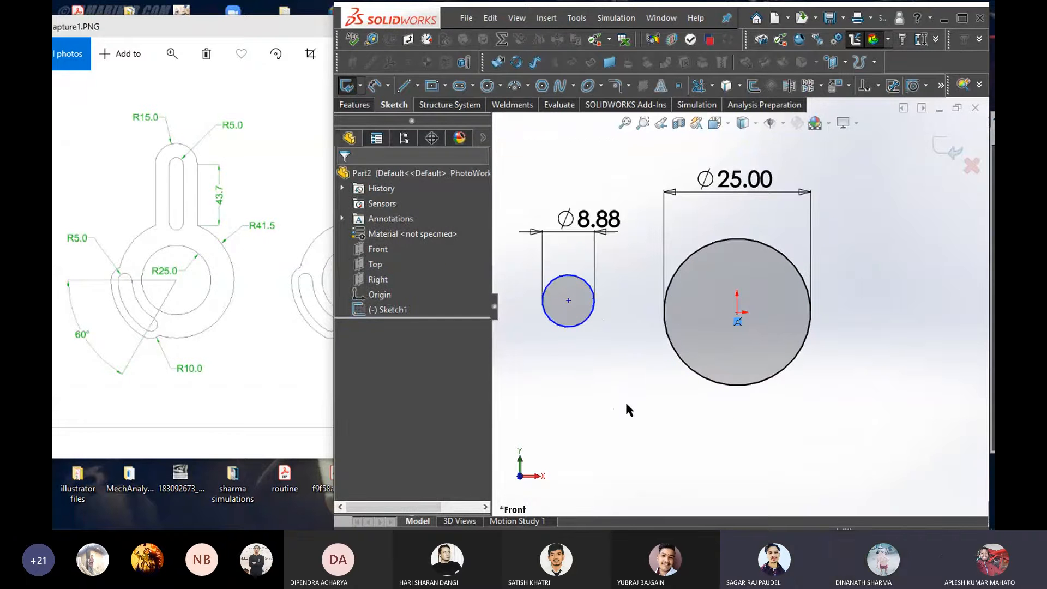
Apply a Fix relation to the small circle and delete its conflicting diameter dimension
{"action": "right_click", "coordinate": [577, 323]}
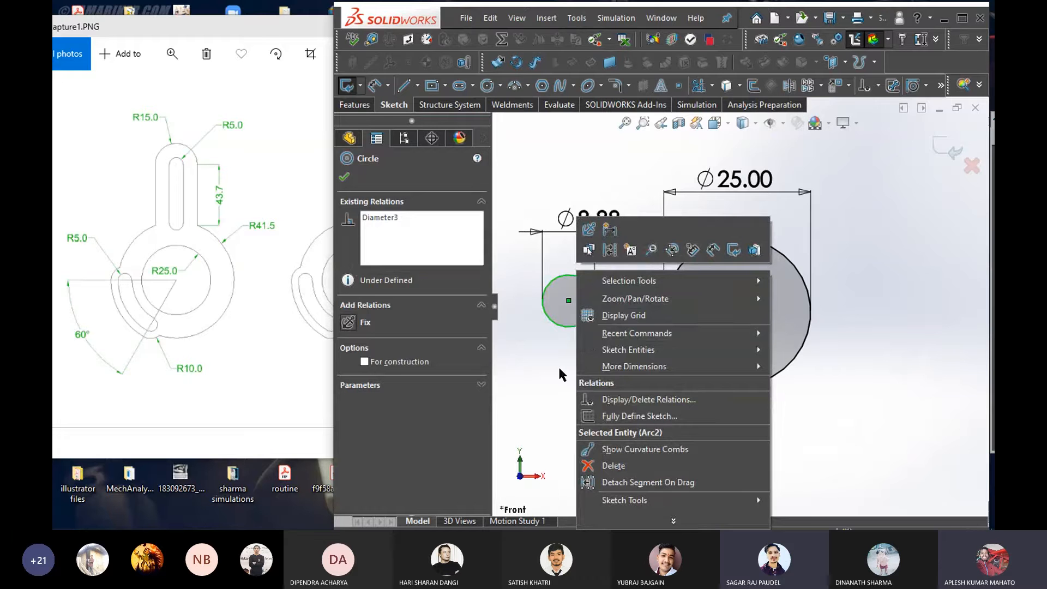
{"action": "left_click", "coordinate": [589, 230]}
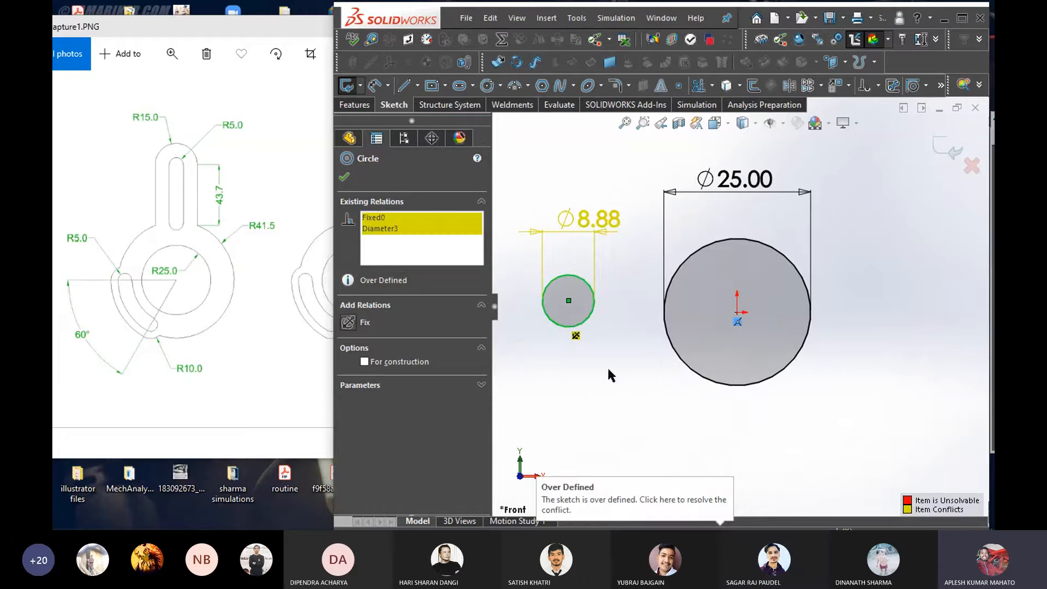
{"action": "left_click", "coordinate": [344, 177]}
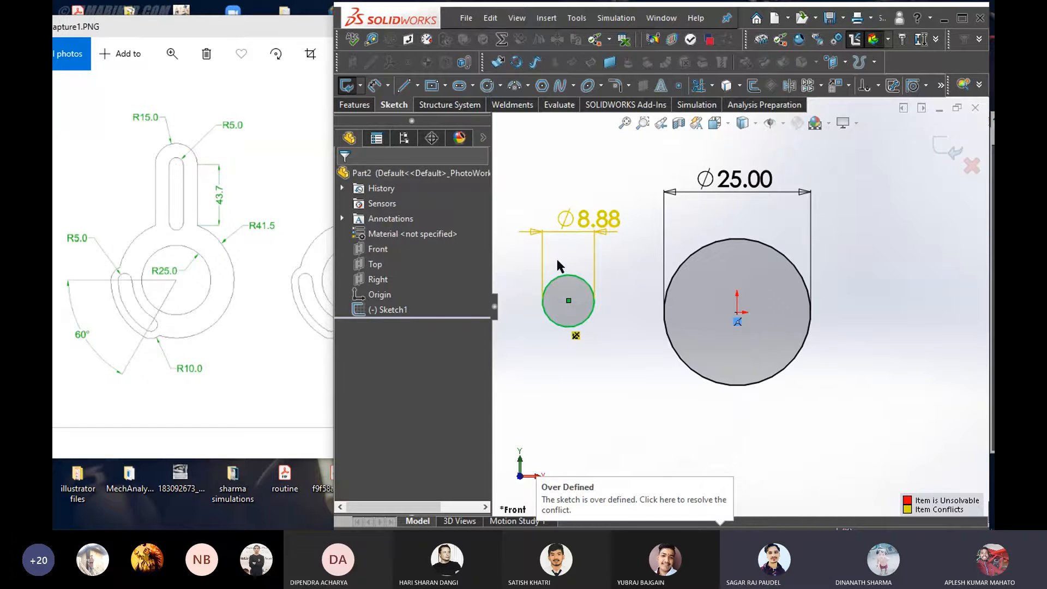
{"action": "left_click", "coordinate": [571, 218]}
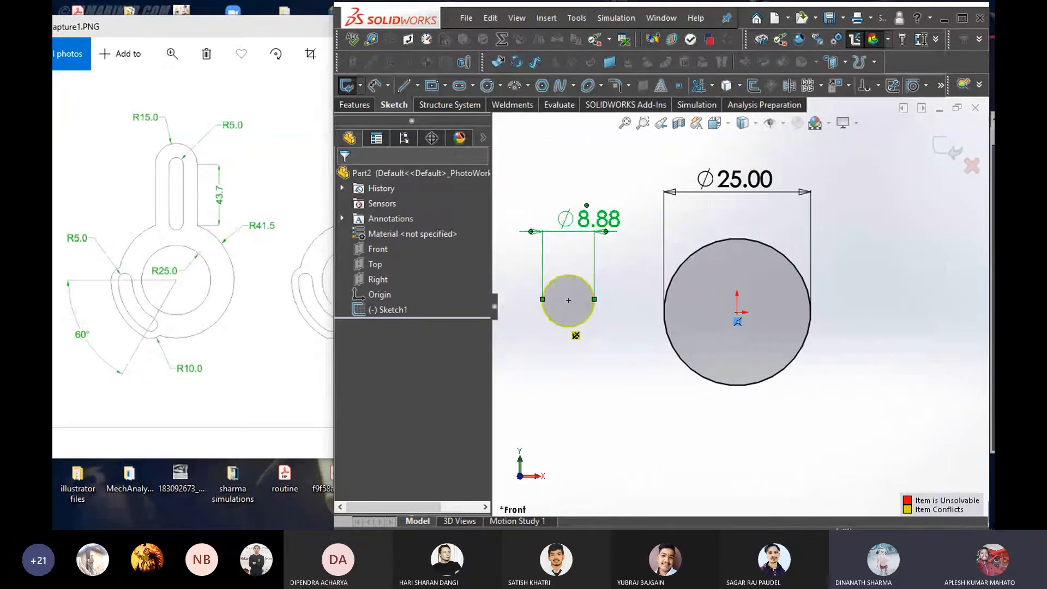
{"action": "key", "text": "Delete"}
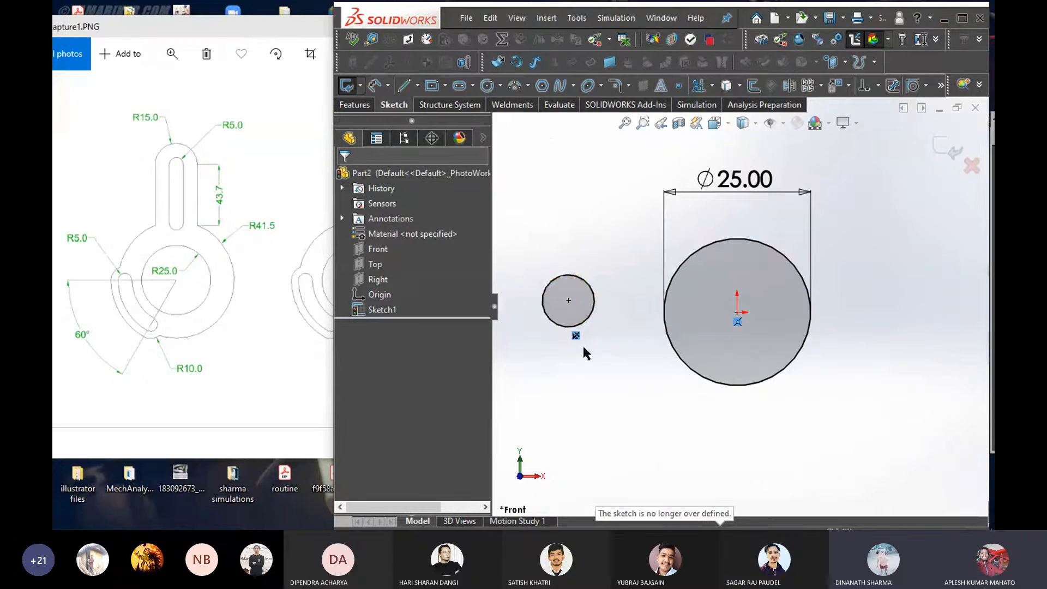
Remove the Fix relation from the small circle and delete the circle from the sketch
{"action": "left_click", "coordinate": [575, 336]}
{"action": "key", "text": "Delete"}
{"action": "left_click_drag", "start_coordinate": [527, 246], "coordinate": [607, 353]}
{"action": "key", "text": "Delete"}
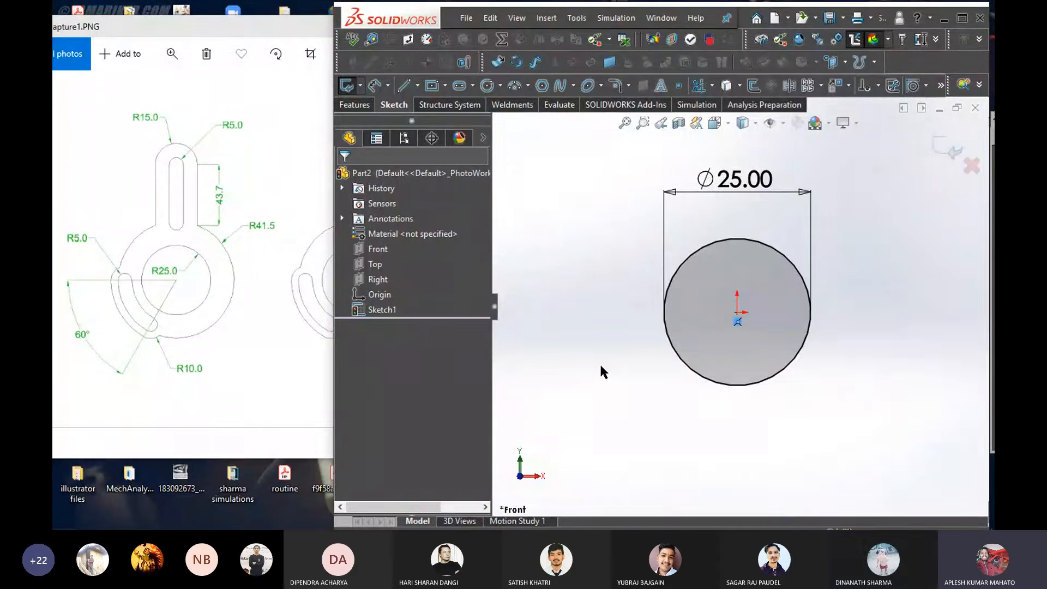
{"action": "right_click", "coordinate": [563, 252]}
{"action": "left_click", "coordinate": [541, 213]}
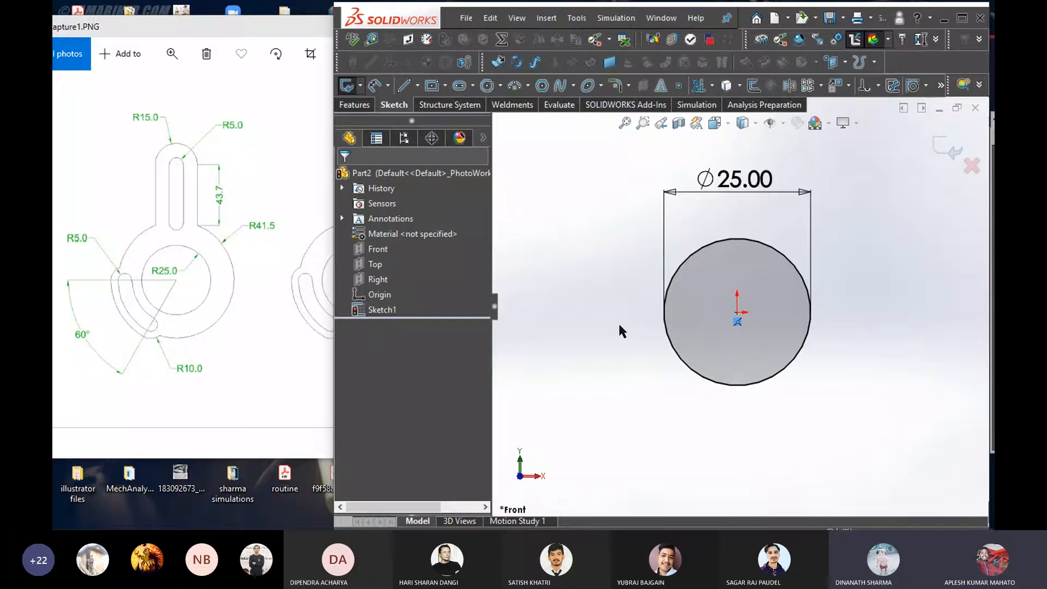
Sketch a circle about 18 mm in diameter to the upper left of the origin circle
{"action": "scroll", "coordinate": [777, 174], "scroll_direction": "up", "scroll_amount": 1}
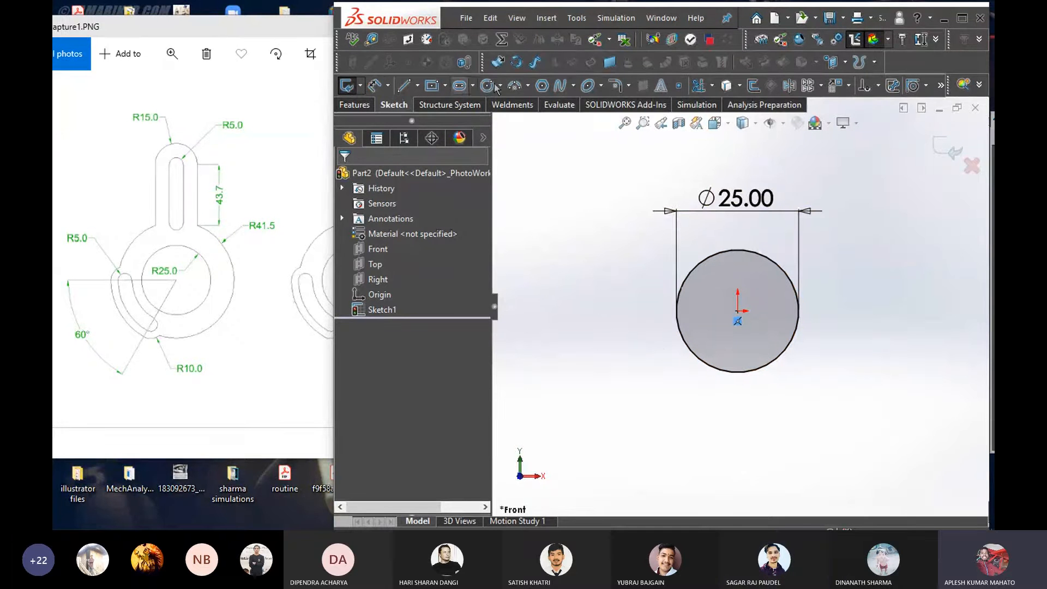
{"action": "left_click", "coordinate": [559, 255]}
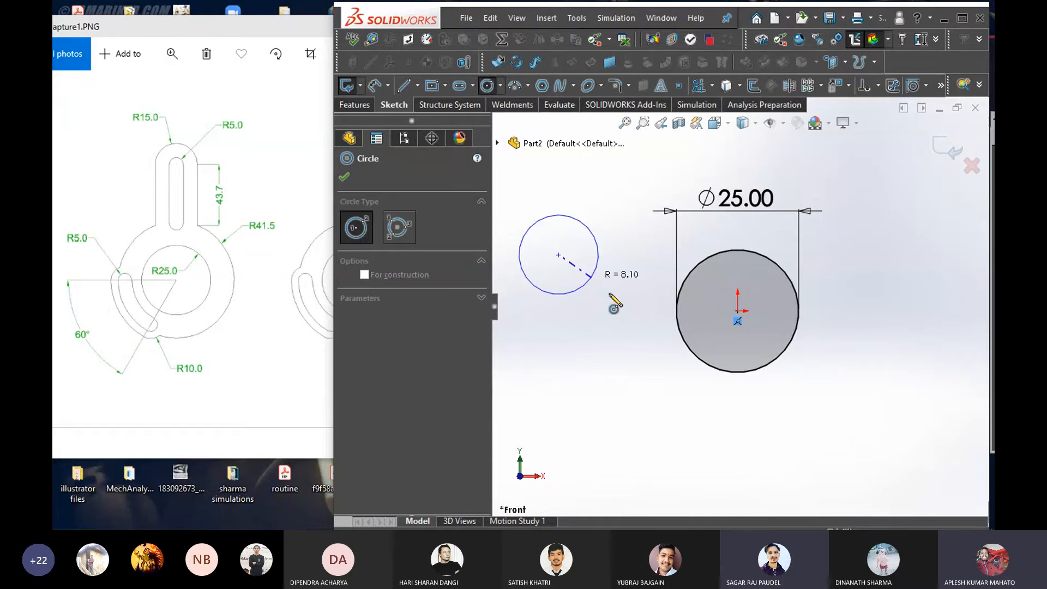
{"action": "left_click", "coordinate": [602, 273]}
Dimension the new circle's diameter horizontally above it, accepting its drawn size
{"action": "right_click_drag", "start_coordinate": [605, 378], "coordinate": [607, 322]}
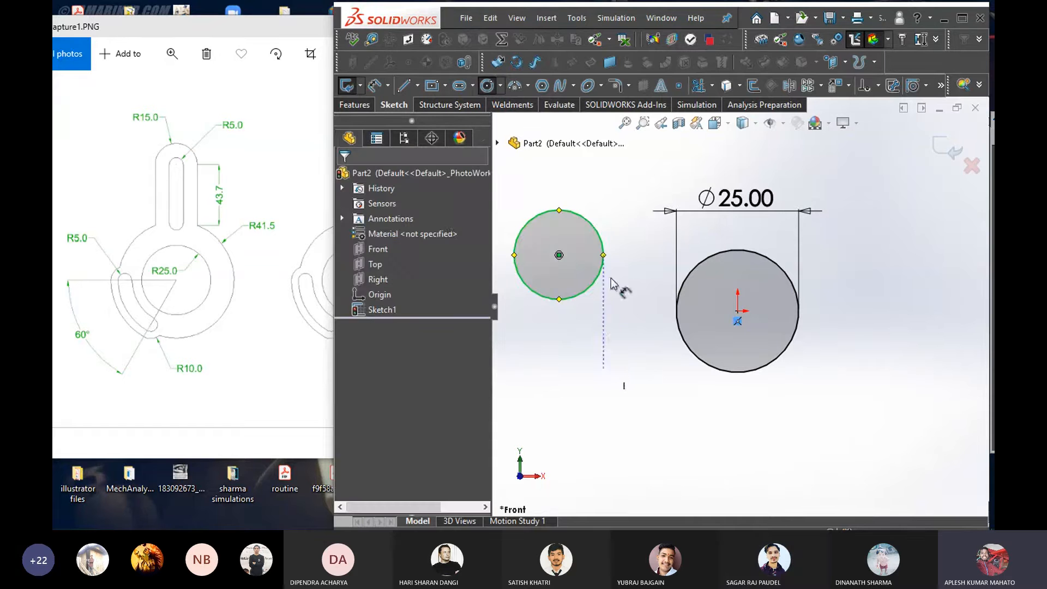
{"action": "left_click", "coordinate": [604, 254]}
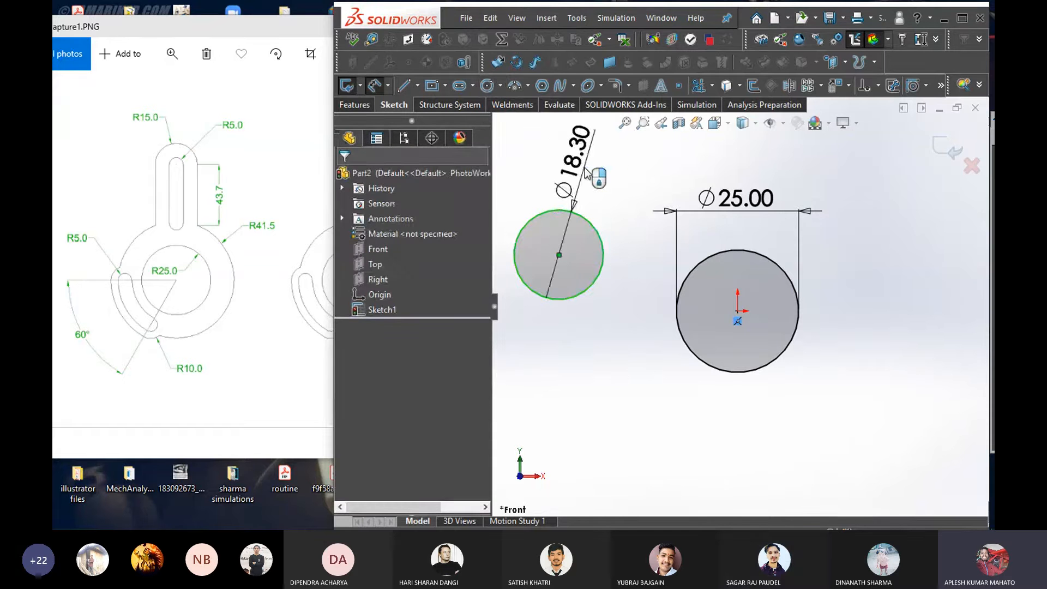
{"action": "left_click", "coordinate": [501, 152]}
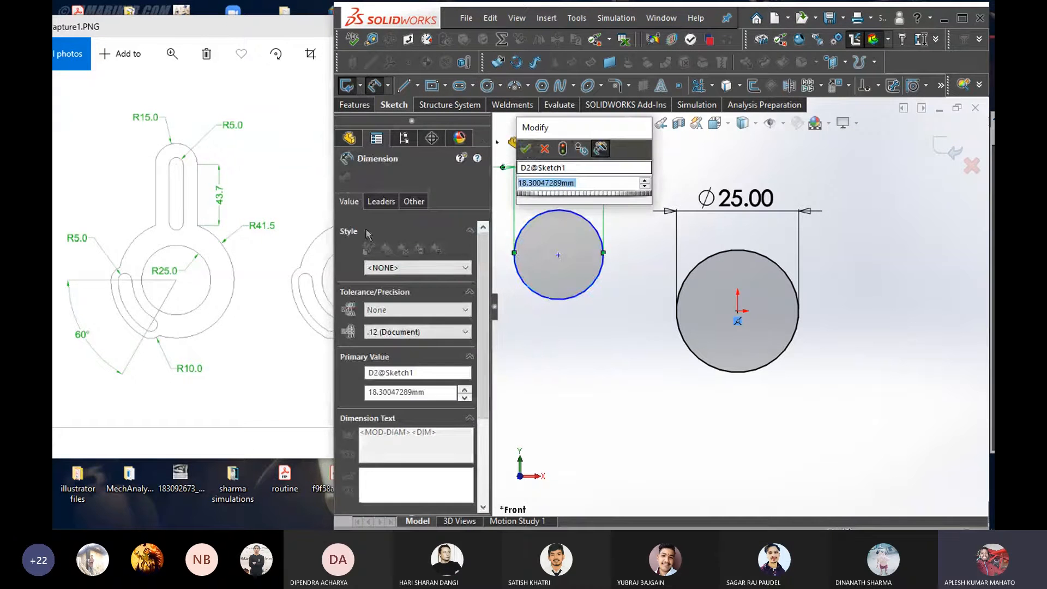
{"action": "left_click", "coordinate": [526, 148]}
{"action": "scroll", "coordinate": [595, 215], "scroll_direction": "up", "scroll_amount": 2}
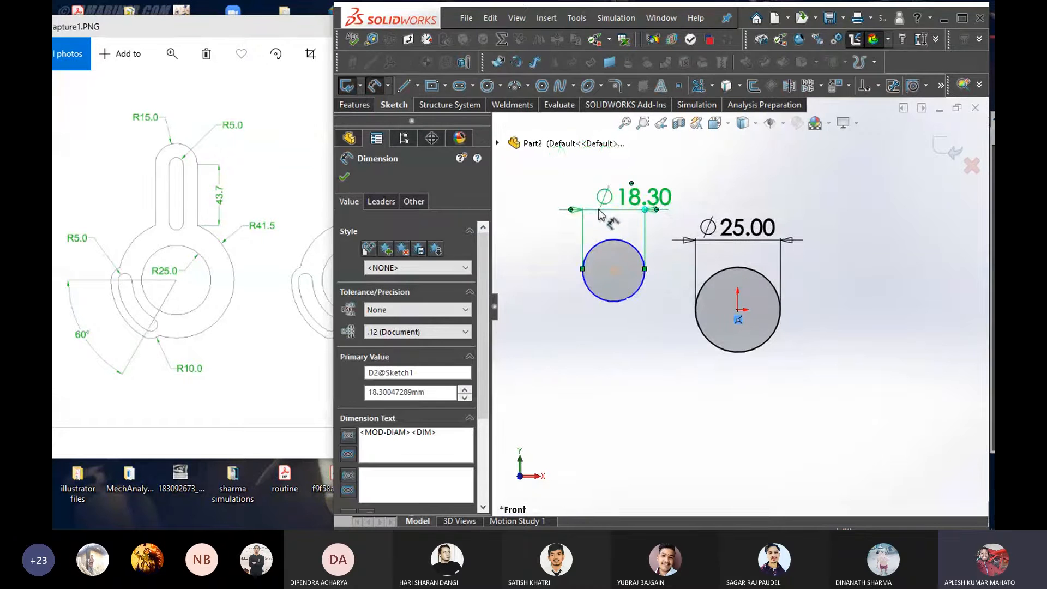
{"action": "left_click", "coordinate": [641, 352]}
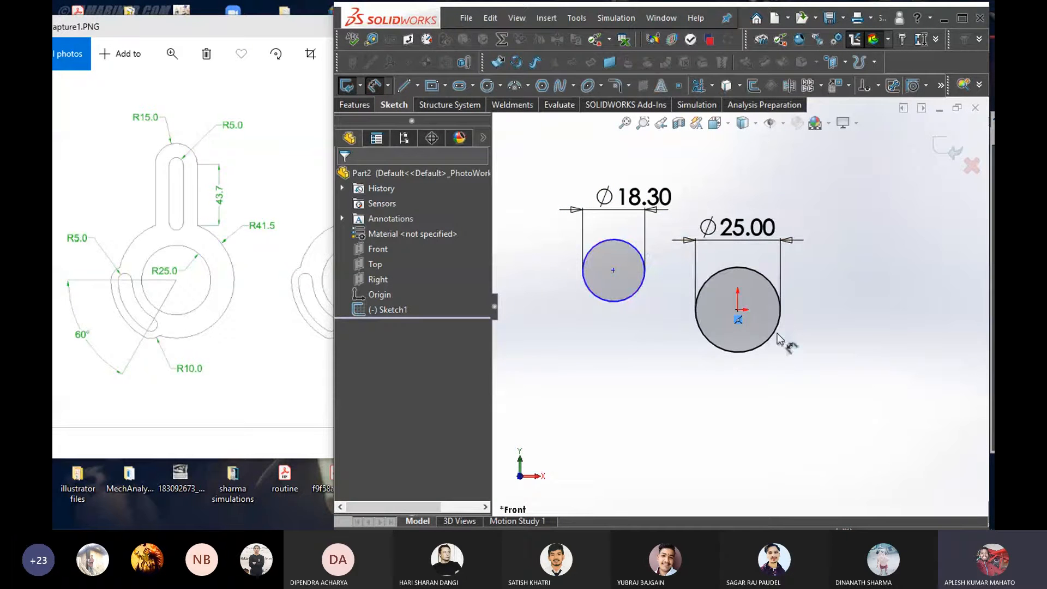
Dimension the horizontal distance between the two circle centres below the circles, accepting the drawn value
{"action": "right_click", "coordinate": [645, 376]}
{"action": "left_click", "coordinate": [637, 389]}
{"action": "left_click", "coordinate": [614, 271]}
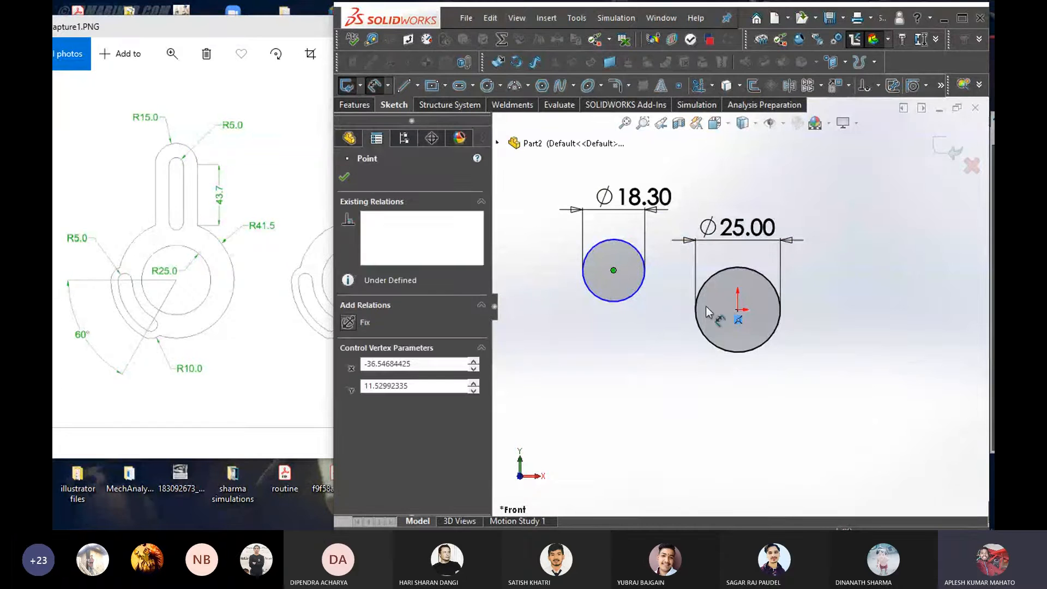
{"action": "left_click", "coordinate": [737, 309]}
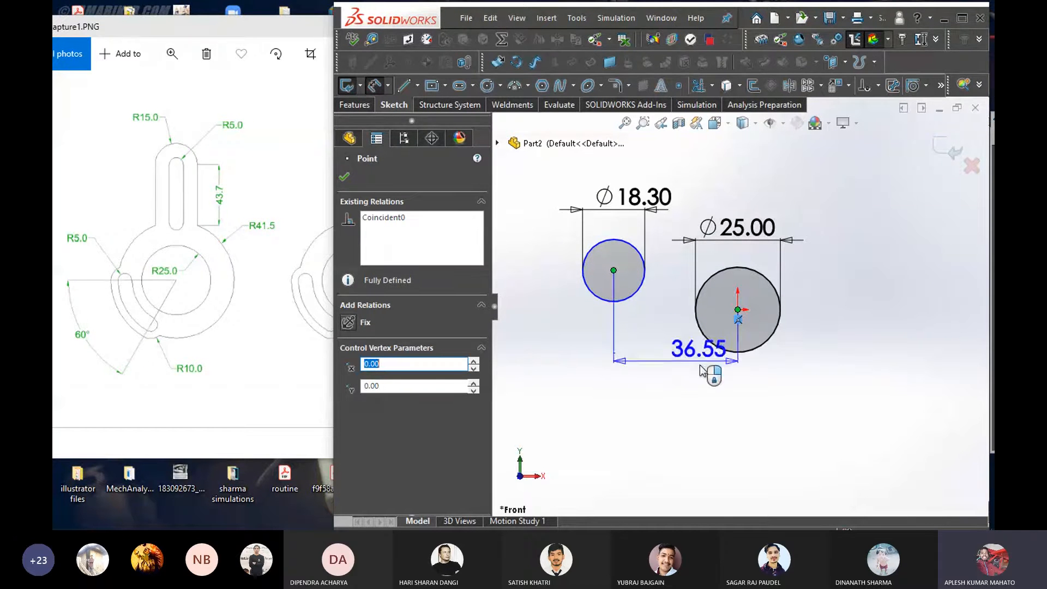
{"action": "left_click", "coordinate": [708, 397]}
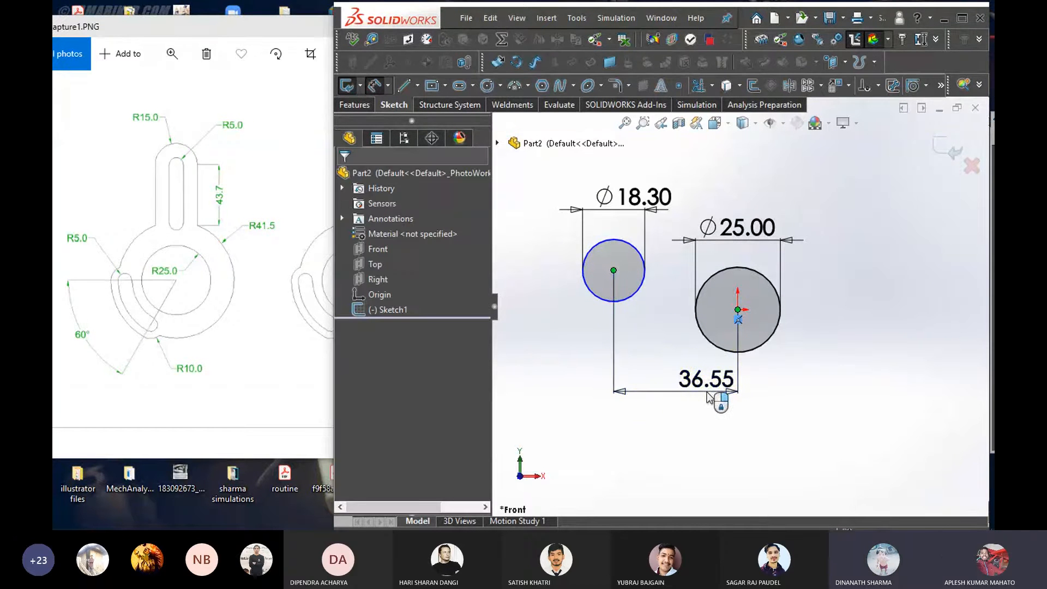
{"action": "key", "text": "Return"}
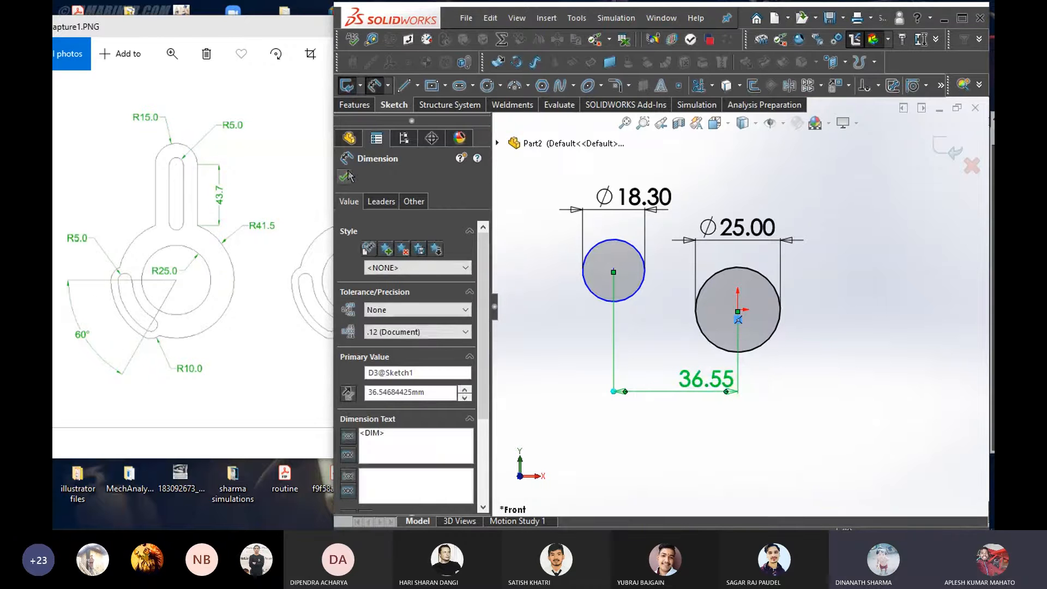
{"action": "left_click", "coordinate": [347, 177]}
Dimension the vertical distance between the two circle centres to the right of the origin circle, accepting the drawn value
{"action": "right_click_drag", "start_coordinate": [750, 404], "coordinate": [755, 371]}
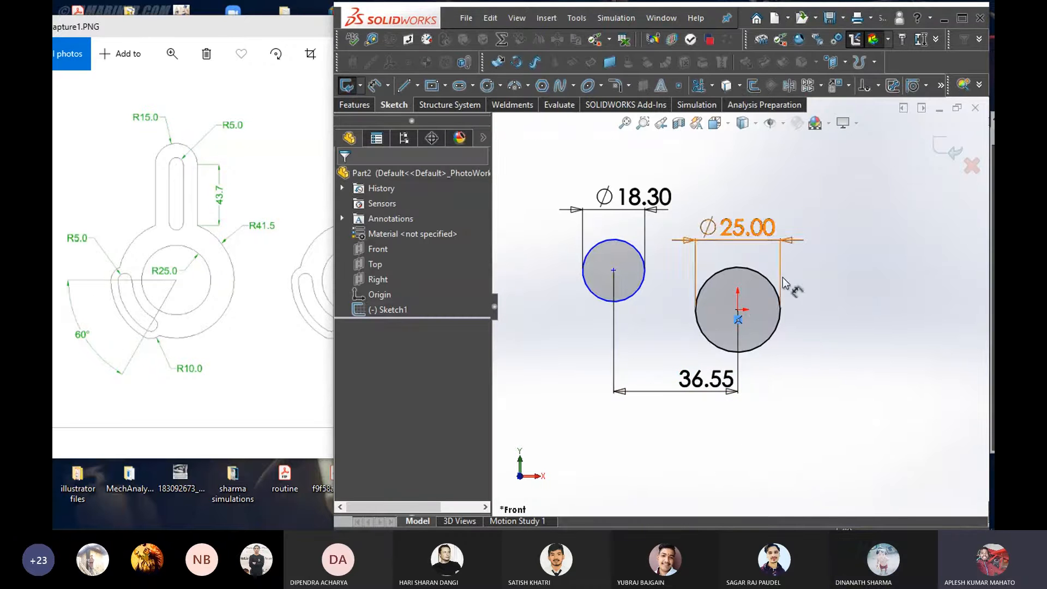
{"action": "left_click", "coordinate": [614, 271]}
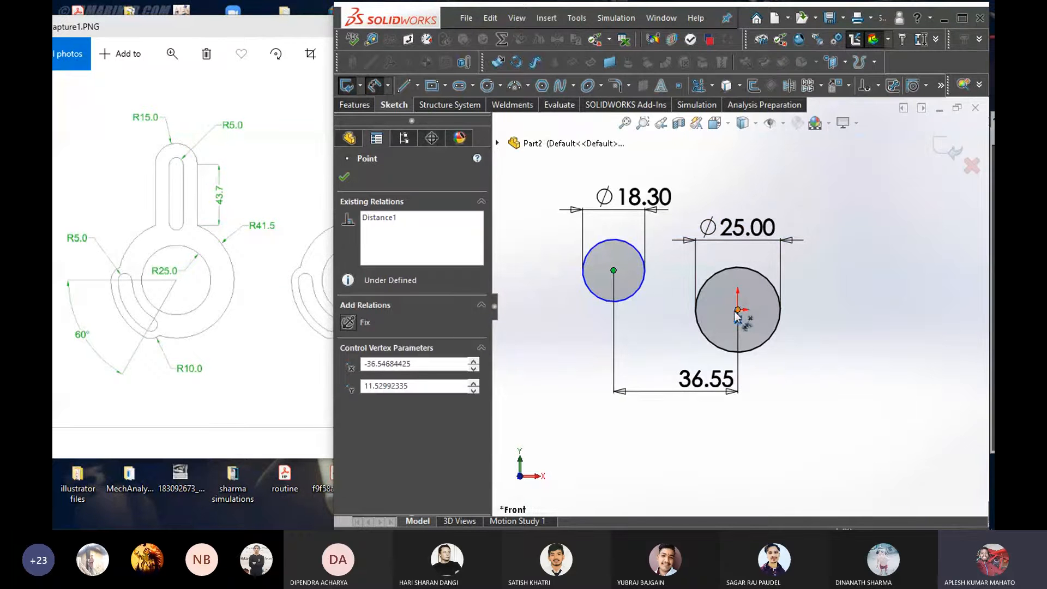
{"action": "left_click", "coordinate": [738, 309]}
{"action": "left_click", "coordinate": [843, 287]}
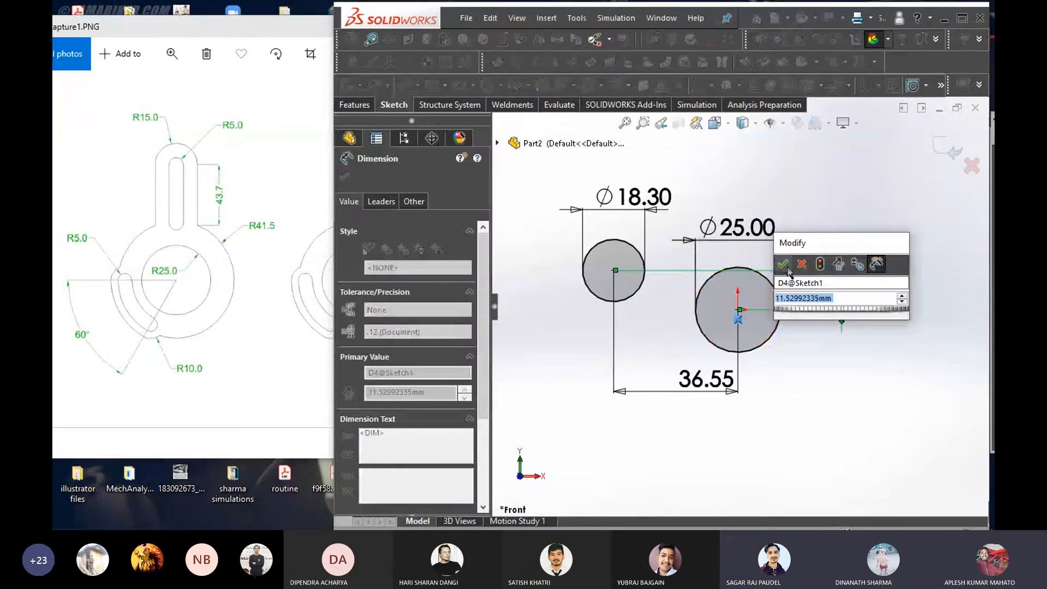
{"action": "left_click", "coordinate": [784, 265]}
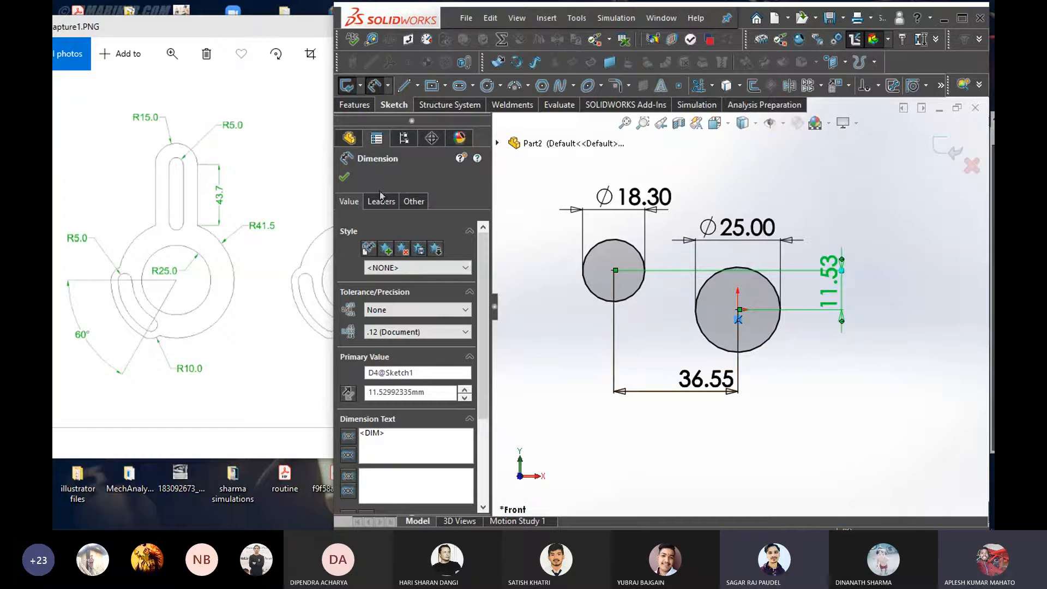
{"action": "left_click", "coordinate": [344, 177]}
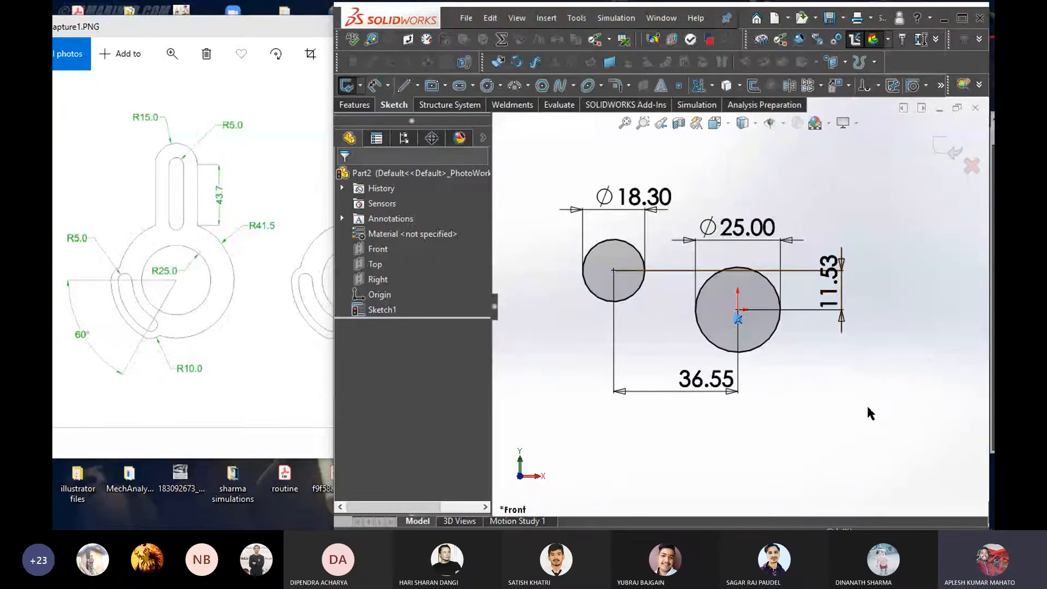
{"action": "mouse_move", "coordinate": [868, 401]}
{"action": "right_mouse_down"}
{"action": "mouse_move", "coordinate": [873, 379]}
{"action": "mouse_move", "coordinate": [896, 409]}
{"action": "mouse_move", "coordinate": [852, 439]}
{"action": "right_mouse_up"}
{"action": "key", "text": "Escape"}
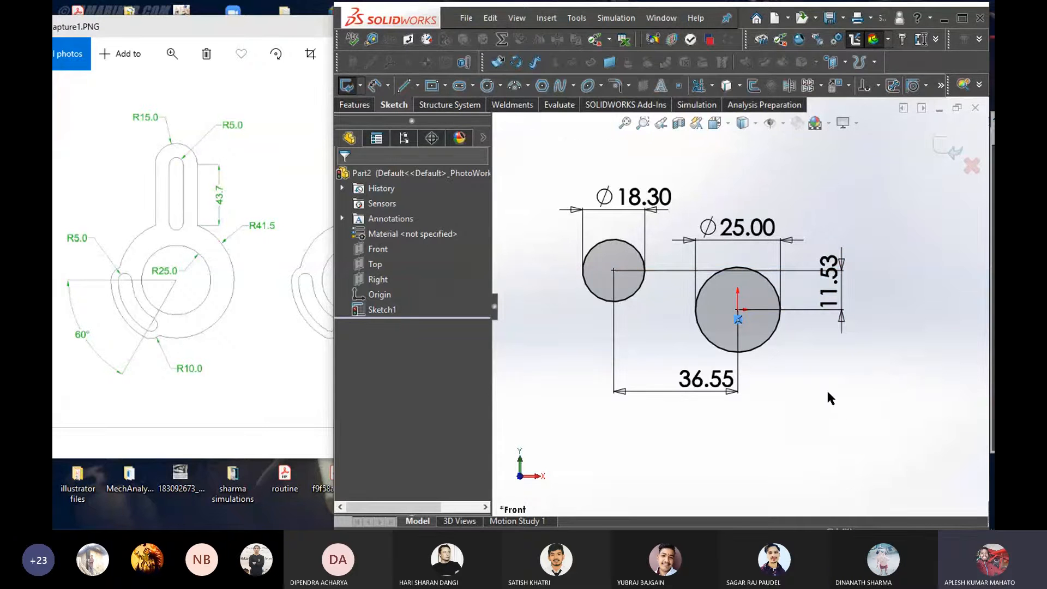
{"action": "scroll", "coordinate": [800, 370], "scroll_direction": "up", "scroll_amount": 2}
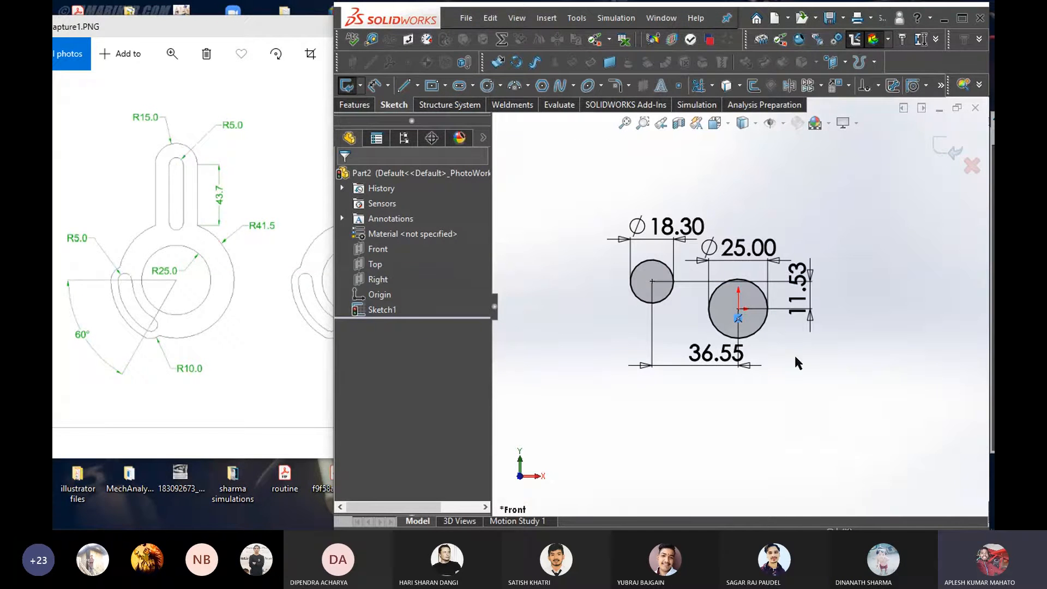
{"action": "right_click", "coordinate": [875, 282]}
{"action": "key", "text": "Escape"}
{"action": "mouse_move", "coordinate": [876, 283]}
{"action": "right_mouse_down"}
{"action": "mouse_move", "coordinate": [903, 312]}
{"action": "mouse_move", "coordinate": [903, 298]}
{"action": "right_mouse_up"}
{"action": "right_click_drag", "start_coordinate": [915, 254], "coordinate": [881, 226]}
Maximize the modelling window and open the mouse gesture customization settings
{"action": "left_click", "coordinate": [962, 18]}
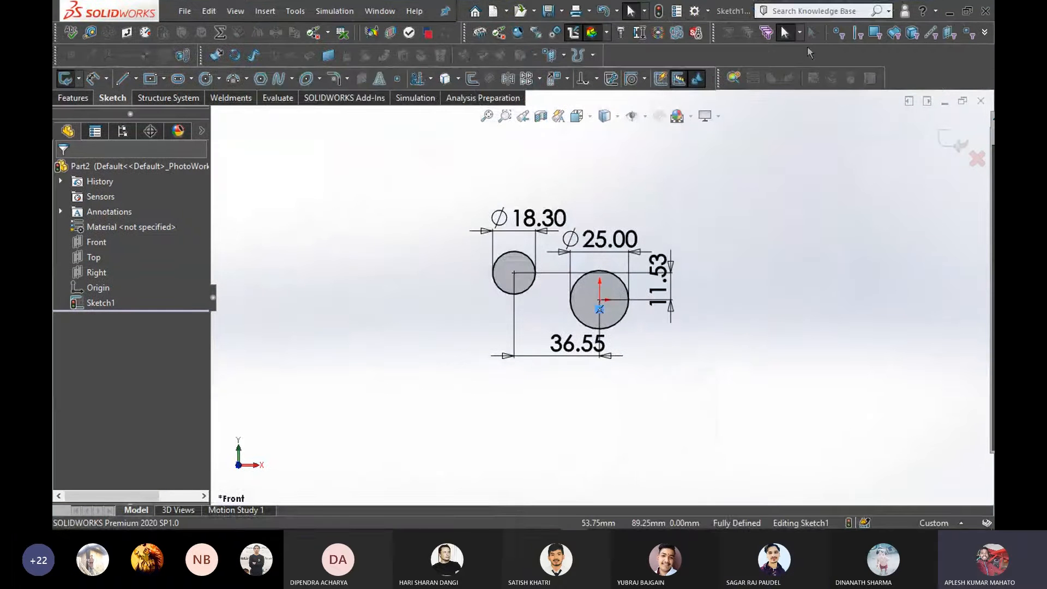
{"action": "left_click", "coordinate": [708, 11]}
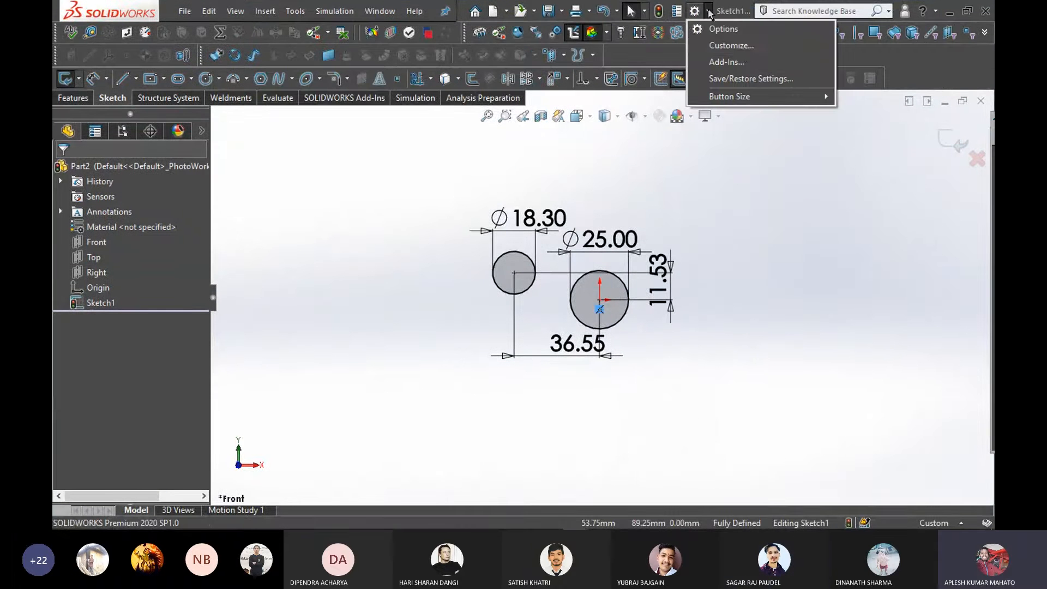
{"action": "left_click", "coordinate": [746, 46]}
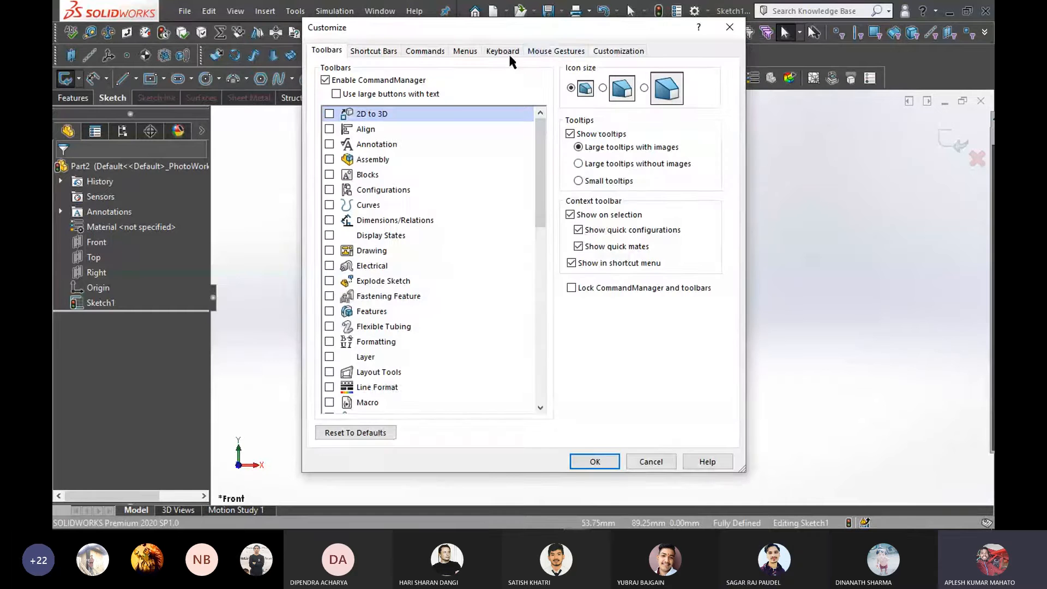
{"action": "left_click", "coordinate": [548, 50]}
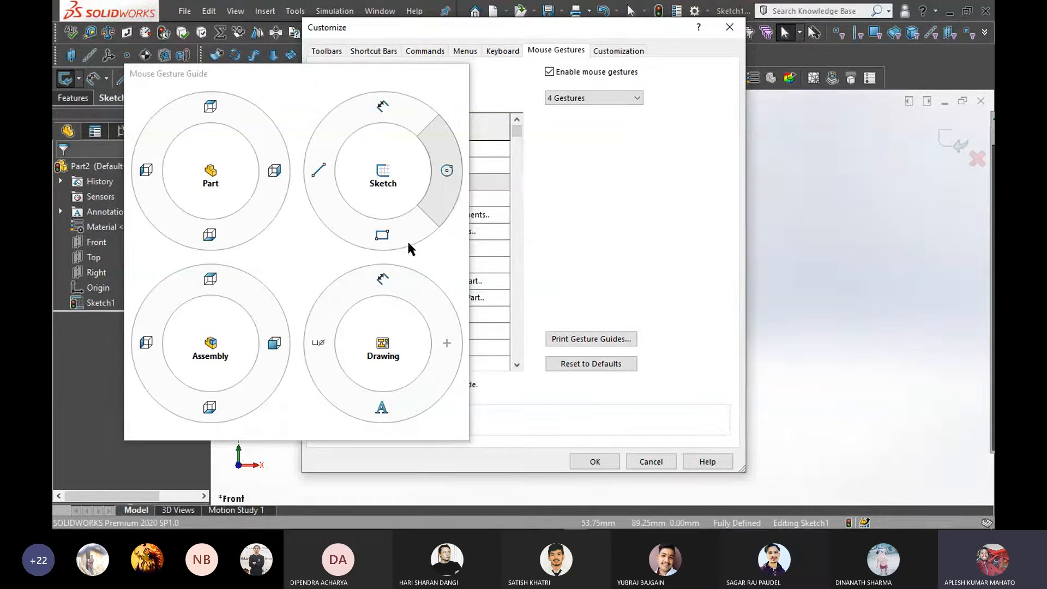
Remove Smart Dimension from the upper slot of the Drawing gesture wheel and move the gesture guide clear of the command list
{"action": "left_click", "coordinate": [392, 288]}
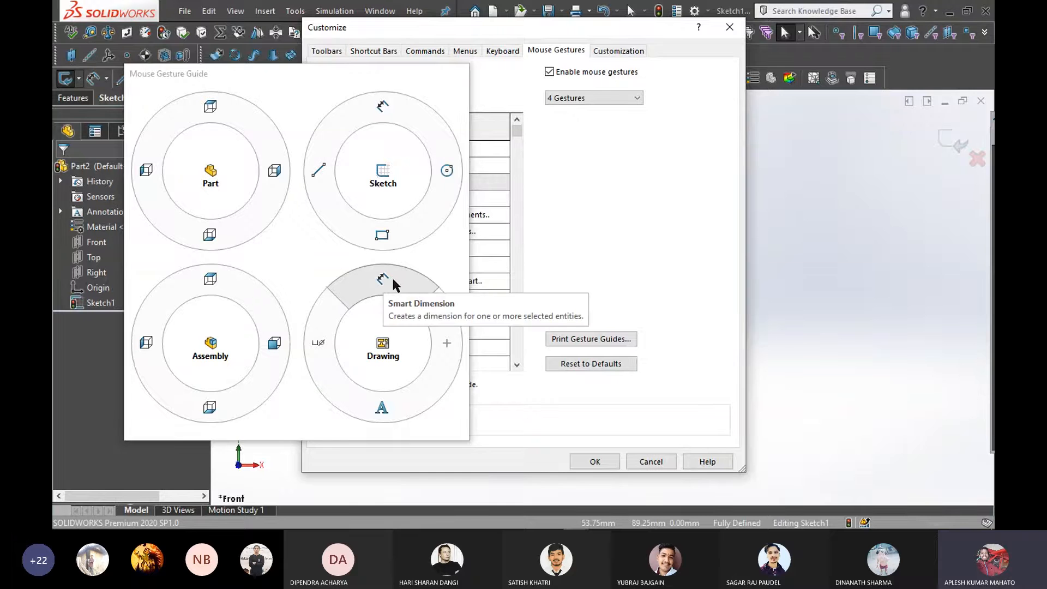
{"action": "left_click_drag", "start_coordinate": [392, 281], "coordinate": [613, 257]}
{"action": "left_click_drag", "start_coordinate": [304, 73], "coordinate": [753, 77]}
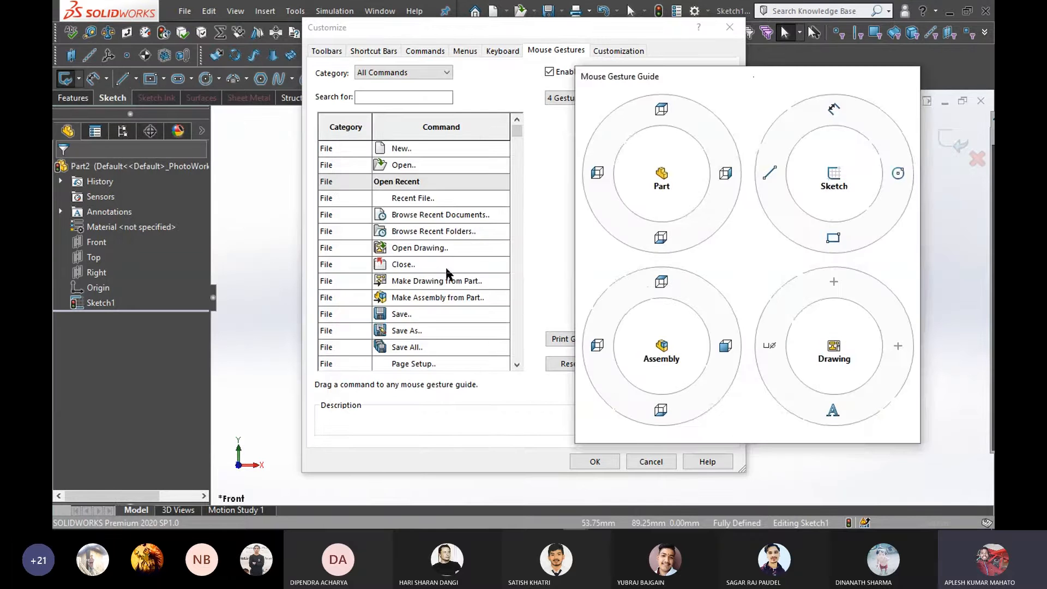
Look through the list of all commands that can be assigned to a mouse gesture
{"action": "scroll", "coordinate": [437, 275], "scroll_direction": "down", "scroll_amount": 10}
{"action": "scroll", "coordinate": [414, 273], "scroll_direction": "down", "scroll_amount": 8}
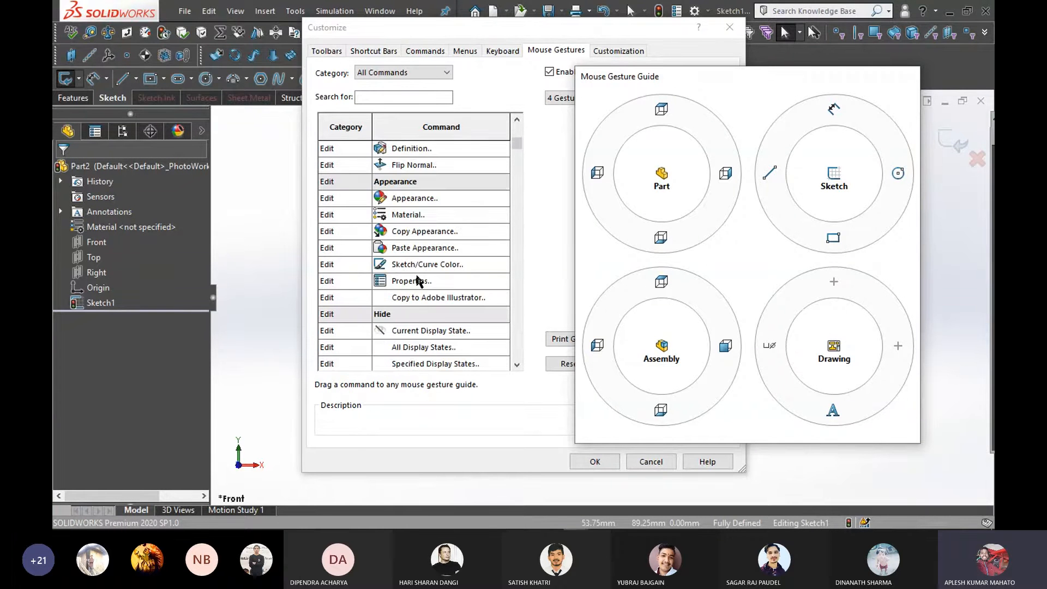
{"action": "scroll", "coordinate": [418, 281], "scroll_direction": "down", "scroll_amount": 3}
{"action": "scroll", "coordinate": [417, 281], "scroll_direction": "down", "scroll_amount": 15}
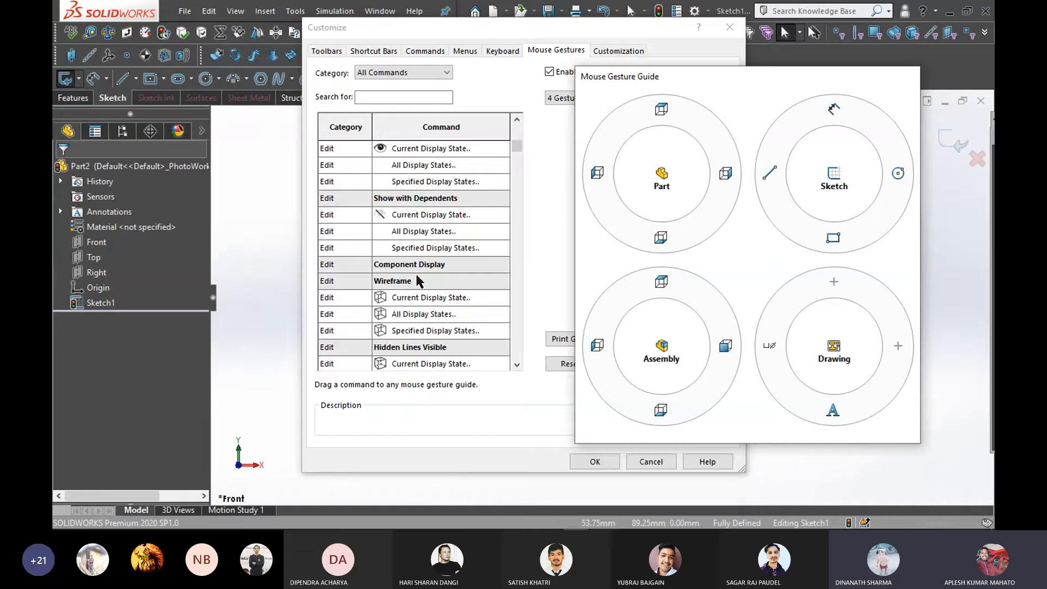
{"action": "scroll", "coordinate": [418, 281], "scroll_direction": "down", "scroll_amount": 15}
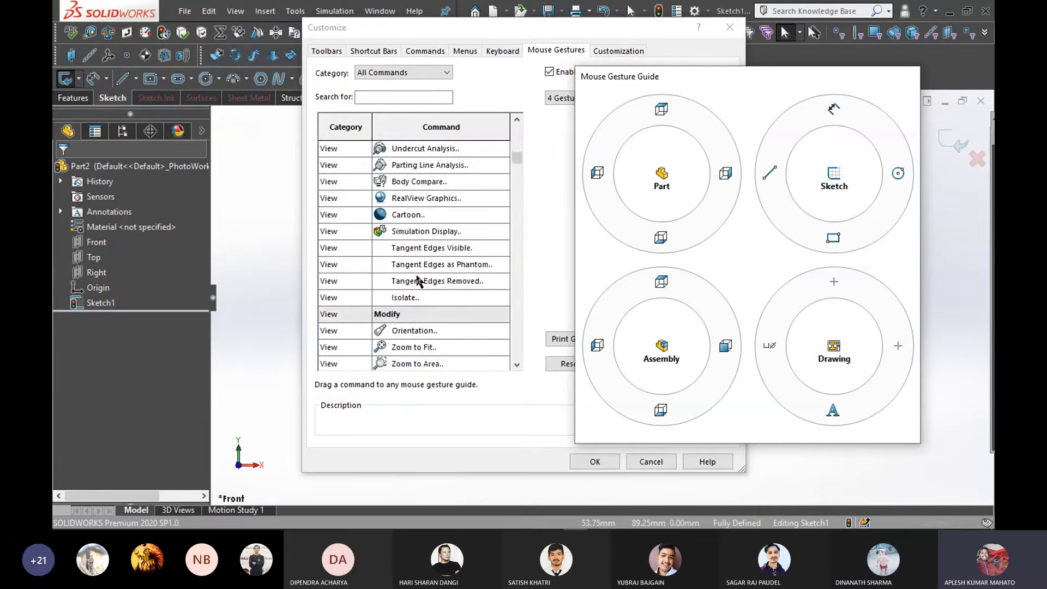
{"action": "scroll", "coordinate": [418, 281], "scroll_direction": "down", "scroll_amount": 5}
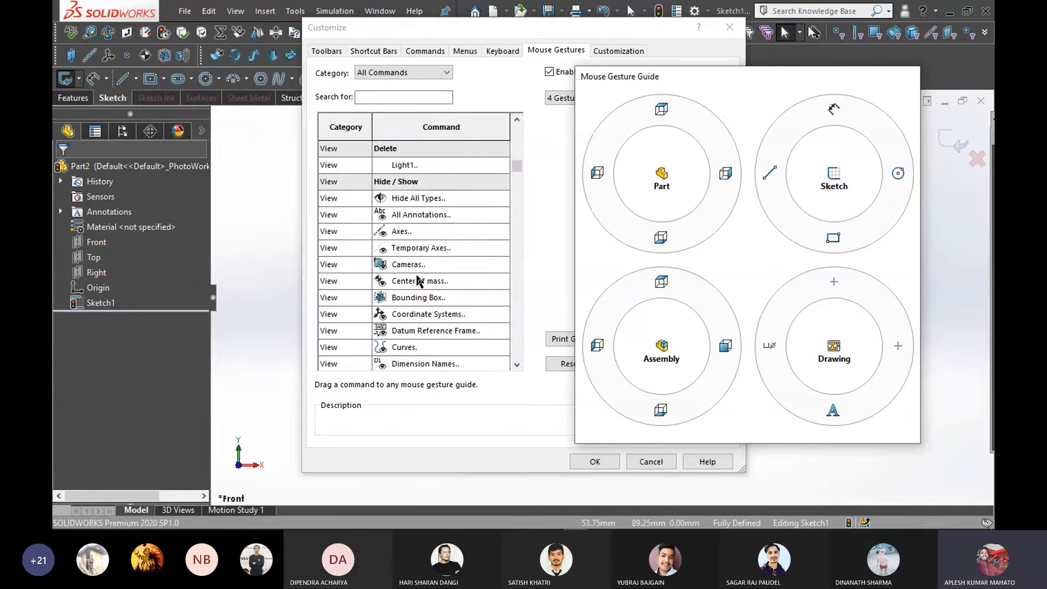
{"action": "scroll", "coordinate": [417, 281], "scroll_direction": "down", "scroll_amount": 15}
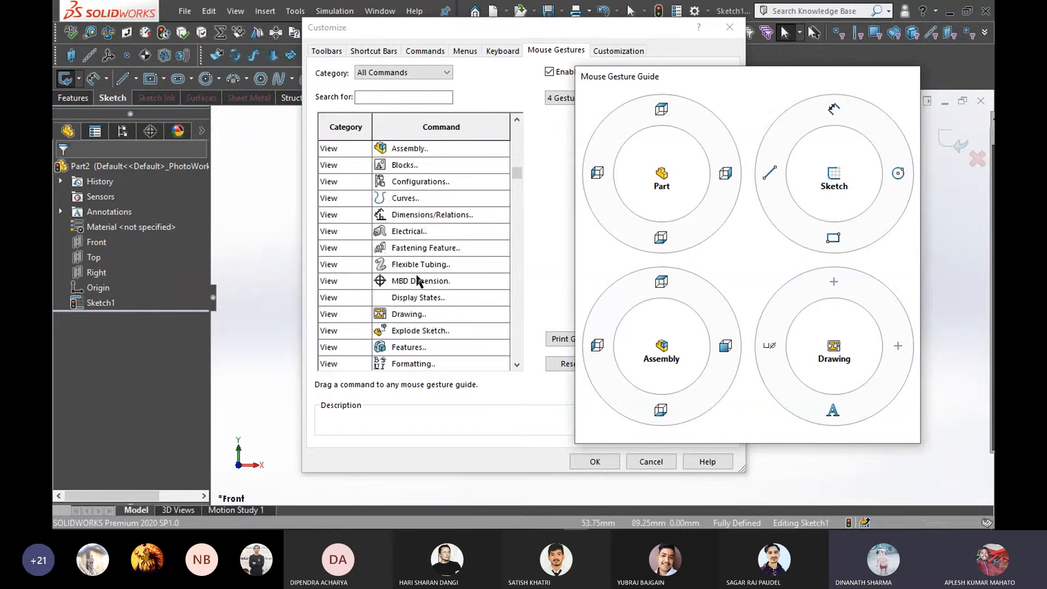
{"action": "scroll", "coordinate": [418, 281], "scroll_direction": "up", "scroll_amount": 1}
Search the commands for "dim", assign Smart Dimension to the right-hand slot of the Drawing gesture wheel and save the customization
{"action": "left_click", "coordinate": [404, 97]}
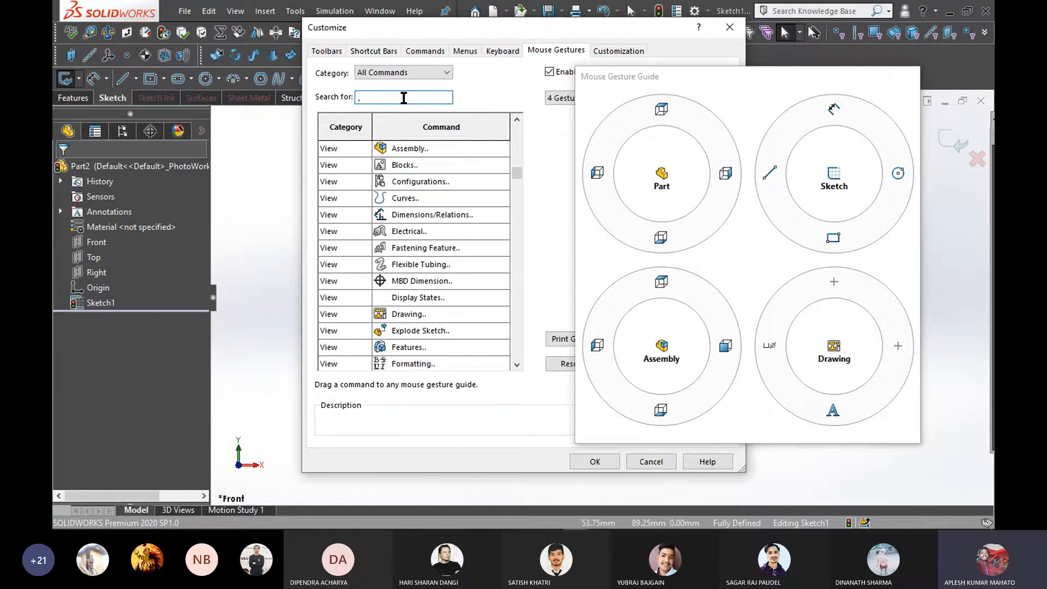
{"action": "type", "text": "dim"}
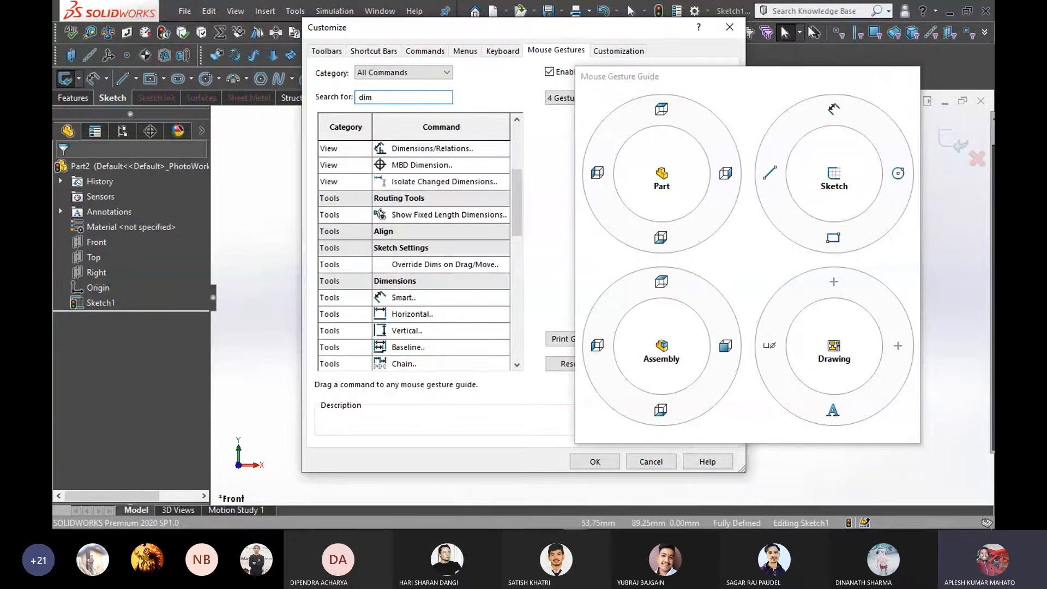
{"action": "mouse_move", "coordinate": [404, 298]}
{"action": "left_mouse_down"}
{"action": "mouse_move", "coordinate": [647, 313]}
{"action": "mouse_move", "coordinate": [752, 342]}
{"action": "mouse_move", "coordinate": [887, 312]}
{"action": "mouse_move", "coordinate": [898, 345]}
{"action": "left_mouse_up"}
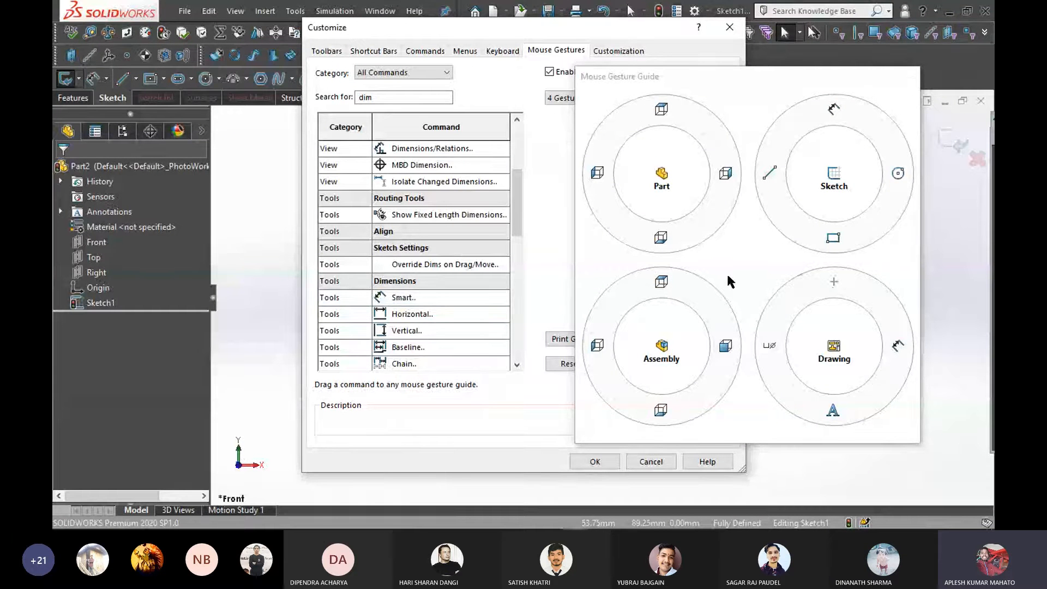
{"action": "left_click_drag", "start_coordinate": [728, 75], "coordinate": [286, 34]}
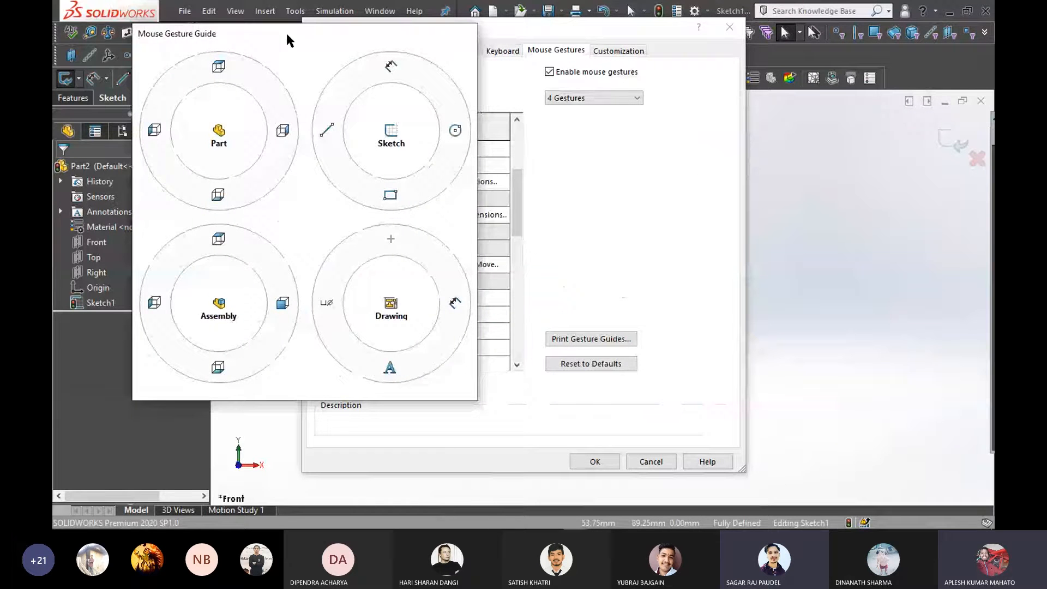
{"action": "left_click", "coordinate": [597, 463]}
Review the mouse gesture assignments on the Part, Sketch, Assembly and Drawing wheels and close the customization settings
{"action": "right_click_drag", "start_coordinate": [360, 300], "coordinate": [389, 312]}
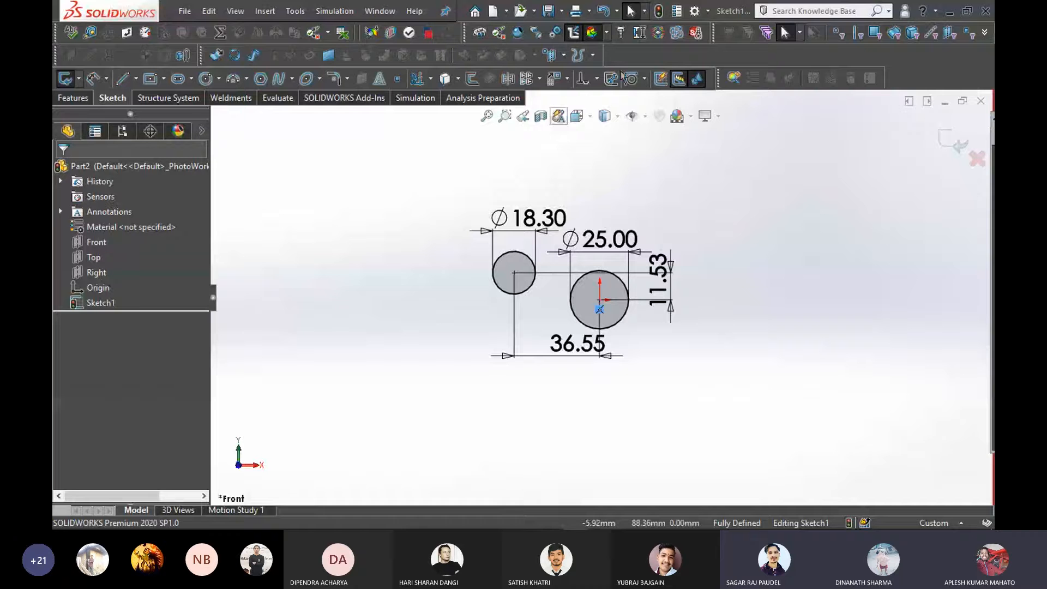
{"action": "left_click", "coordinate": [708, 11]}
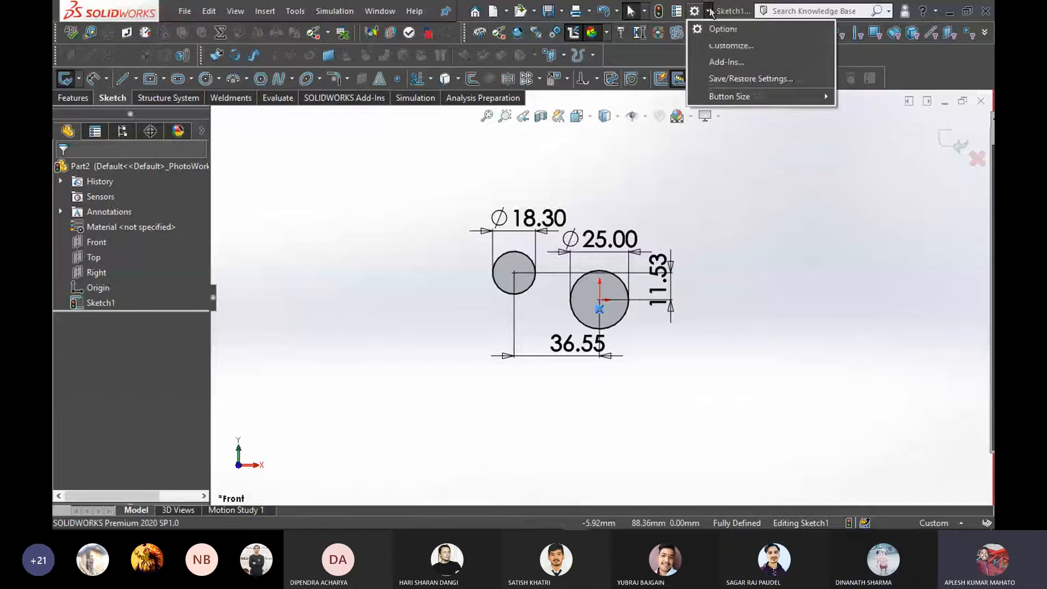
{"action": "left_click", "coordinate": [716, 50]}
{"action": "left_click", "coordinate": [552, 51]}
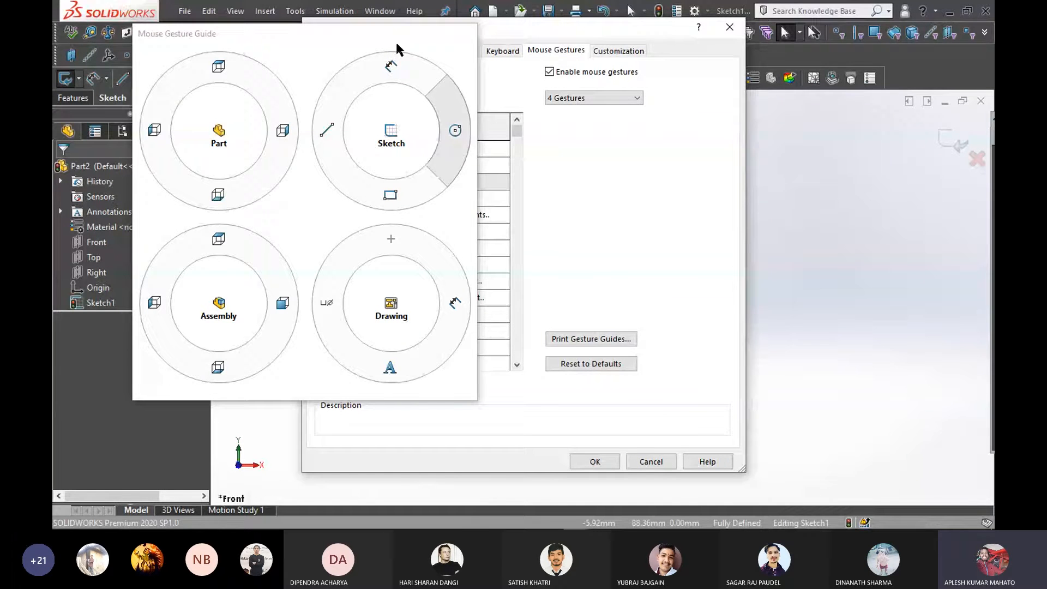
{"action": "left_click_drag", "start_coordinate": [321, 20], "coordinate": [292, 55]}
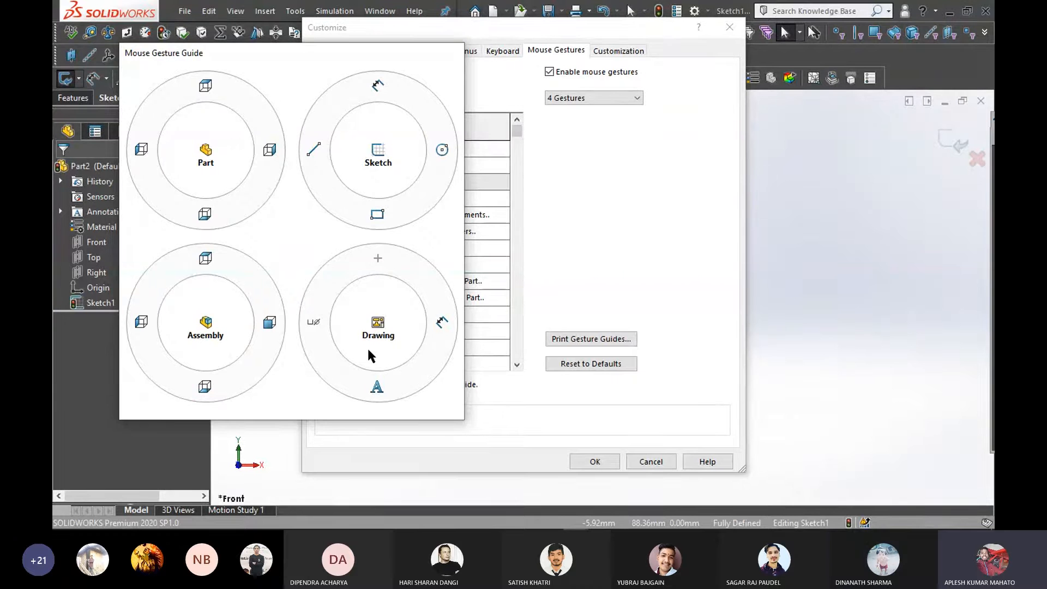
{"action": "left_click_drag", "start_coordinate": [384, 62], "coordinate": [451, 58]}
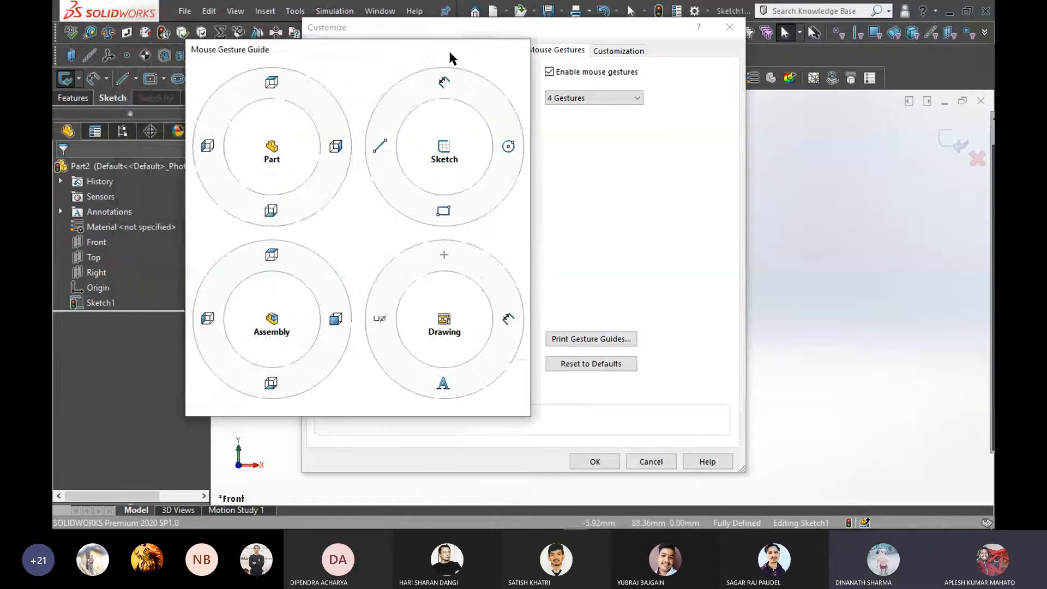
{"action": "left_click", "coordinate": [592, 252]}
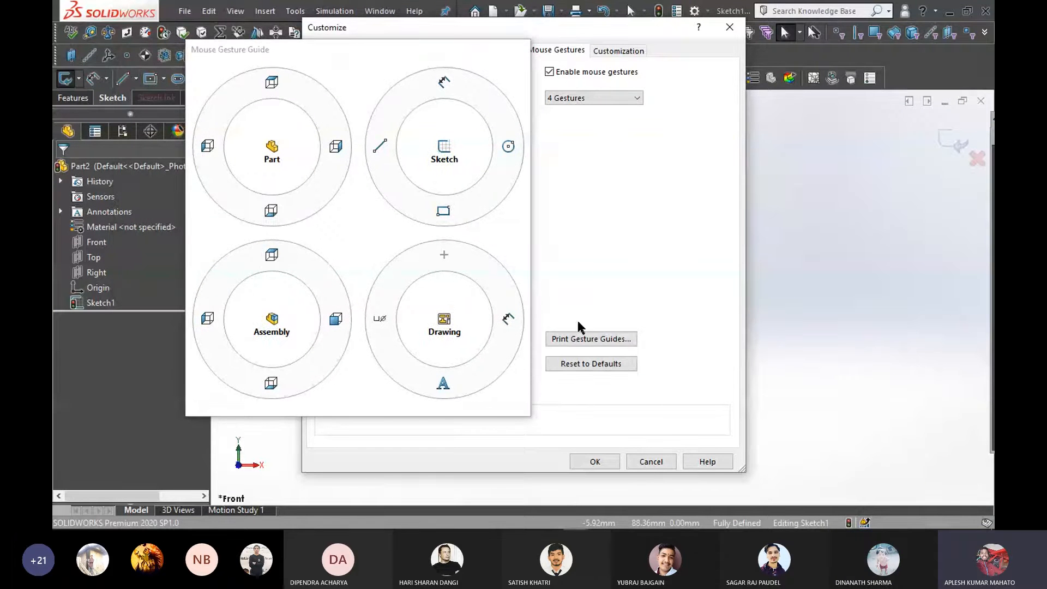
{"action": "left_click", "coordinate": [580, 462]}
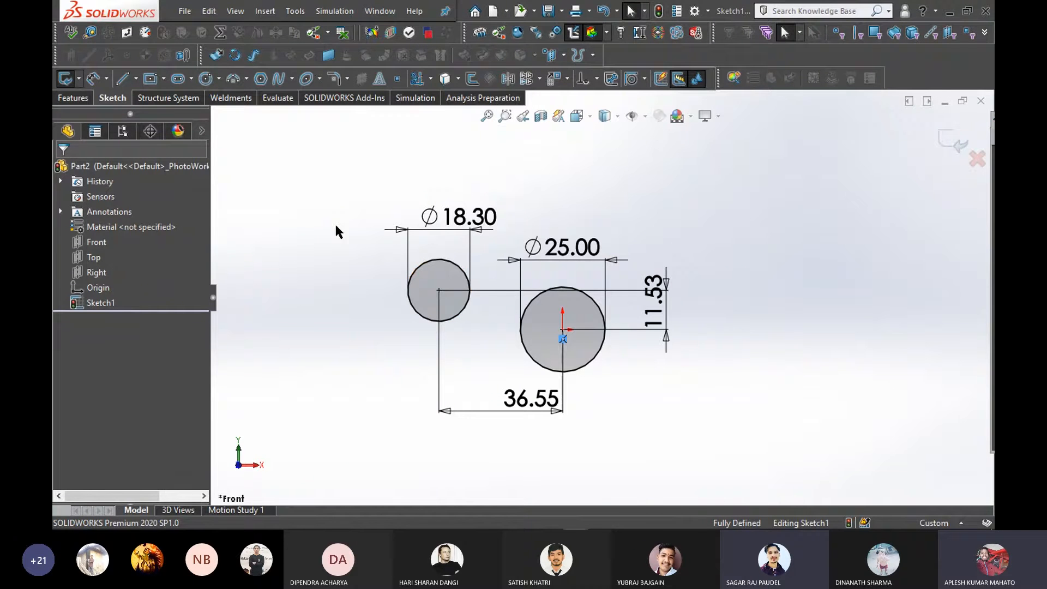
{"action": "right_click", "coordinate": [323, 206]}
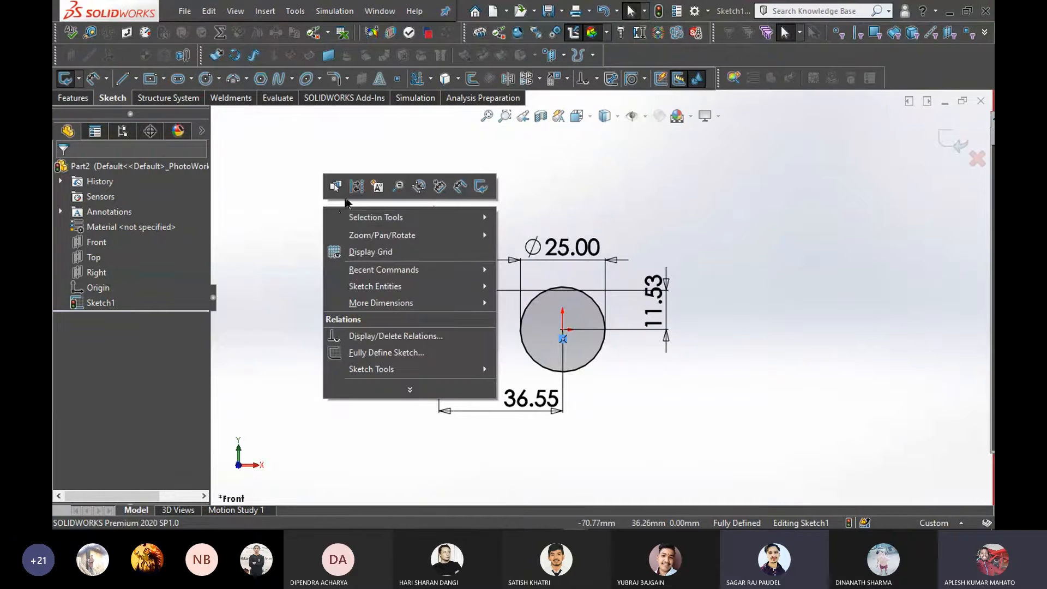
{"action": "left_click", "coordinate": [294, 245]}
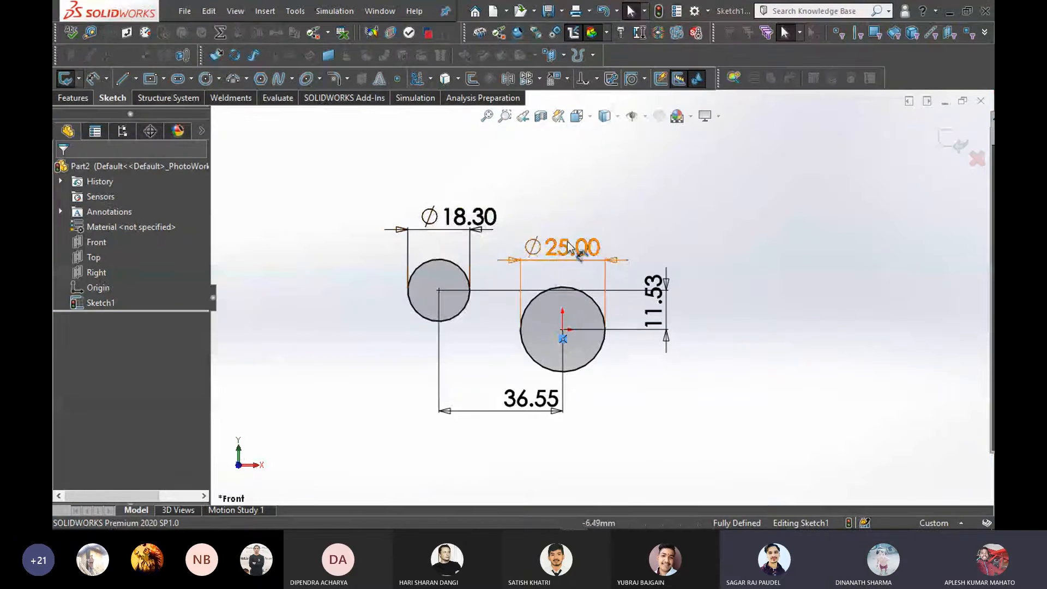
Sketch a separate vertical line in the empty area to the right of the two dimensioned circles
{"action": "scroll", "coordinate": [702, 304], "scroll_direction": "up", "scroll_amount": 4}
{"action": "scroll", "coordinate": [689, 278], "scroll_direction": "down", "scroll_amount": 2}
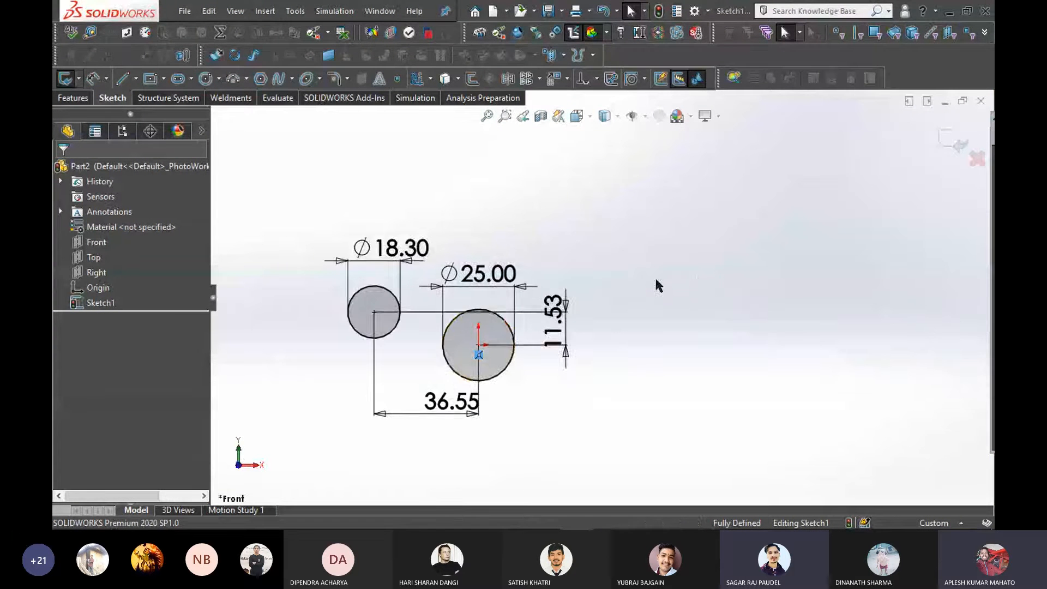
{"action": "scroll", "coordinate": [683, 269], "scroll_direction": "down", "scroll_amount": 1}
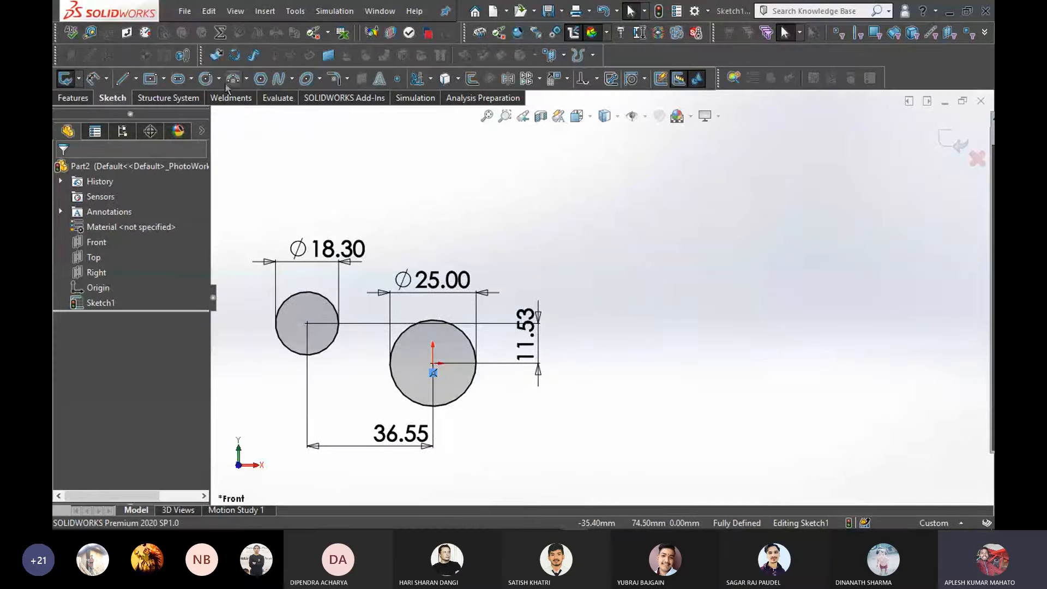
{"action": "left_click", "coordinate": [125, 80]}
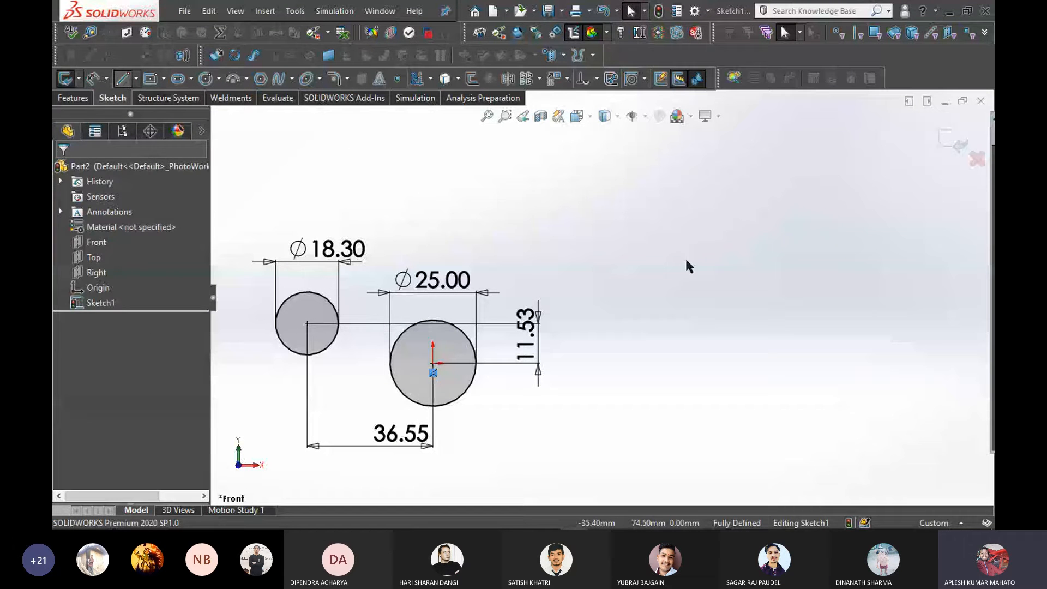
{"action": "left_click", "coordinate": [698, 213]}
{"action": "left_click", "coordinate": [698, 391]}
{"action": "right_click", "coordinate": [770, 292]}
{"action": "left_click", "coordinate": [780, 301]}
Sketch a second vertical line just right of the first, with its lower end level with the first line's
{"action": "right_click_drag", "start_coordinate": [819, 232], "coordinate": [766, 220]}
{"action": "left_click", "coordinate": [753, 208]}
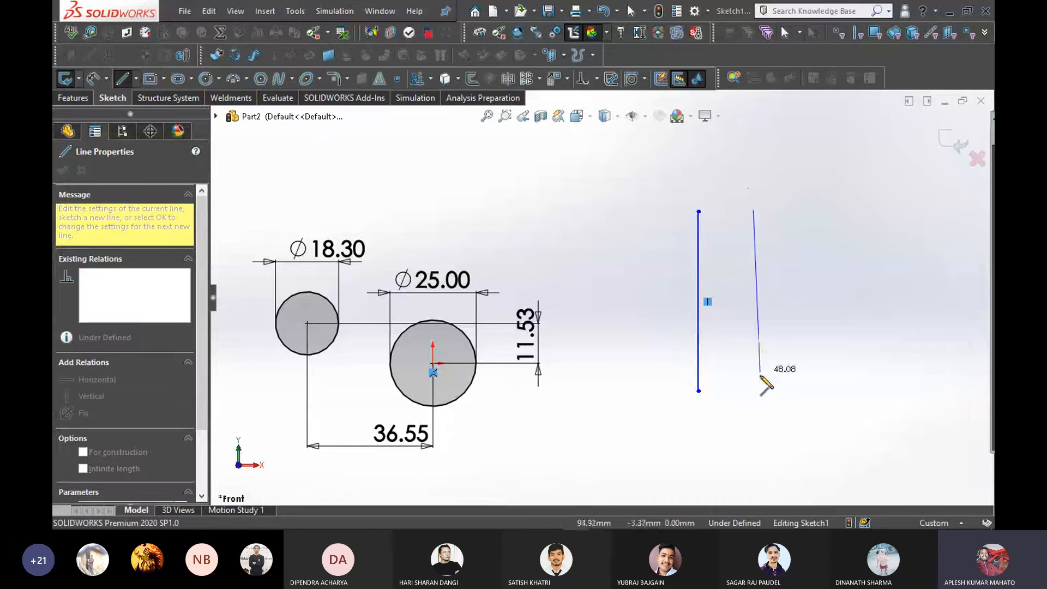
{"action": "left_click", "coordinate": [754, 391]}
{"action": "right_click", "coordinate": [840, 266]}
{"action": "left_click", "coordinate": [838, 263]}
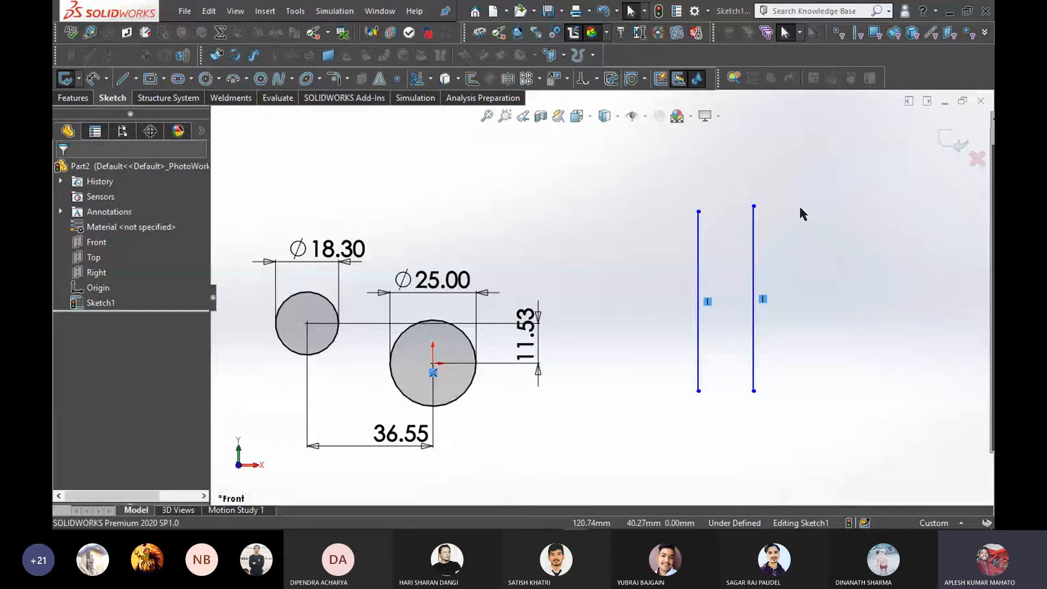
{"action": "key", "text": "l"}
{"action": "left_click", "coordinate": [835, 206]}
{"action": "left_click", "coordinate": [828, 386]}
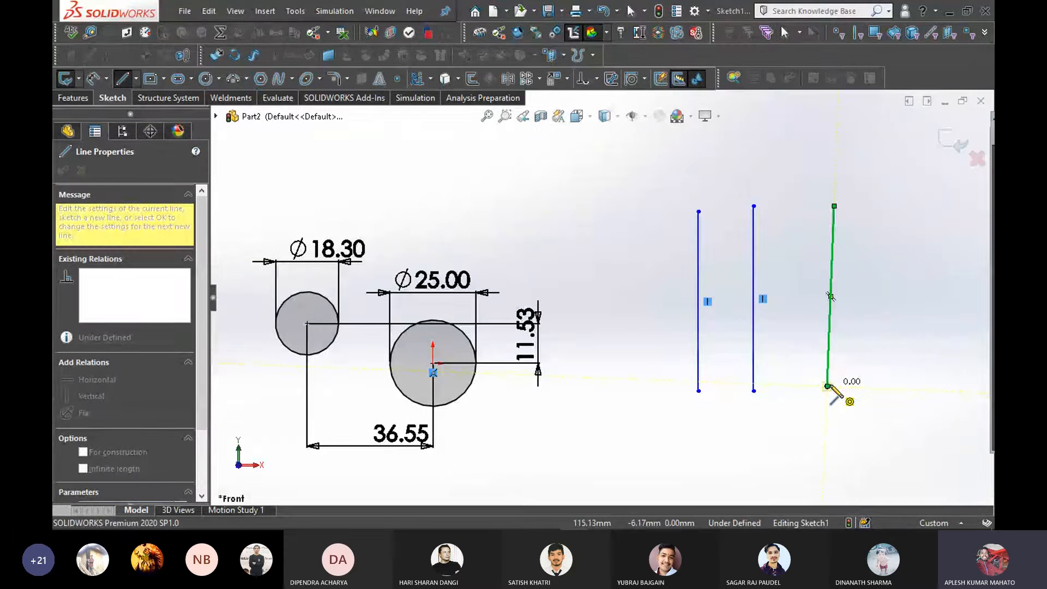
{"action": "key", "text": "Escape"}
{"action": "key", "text": "ctrl+z"}
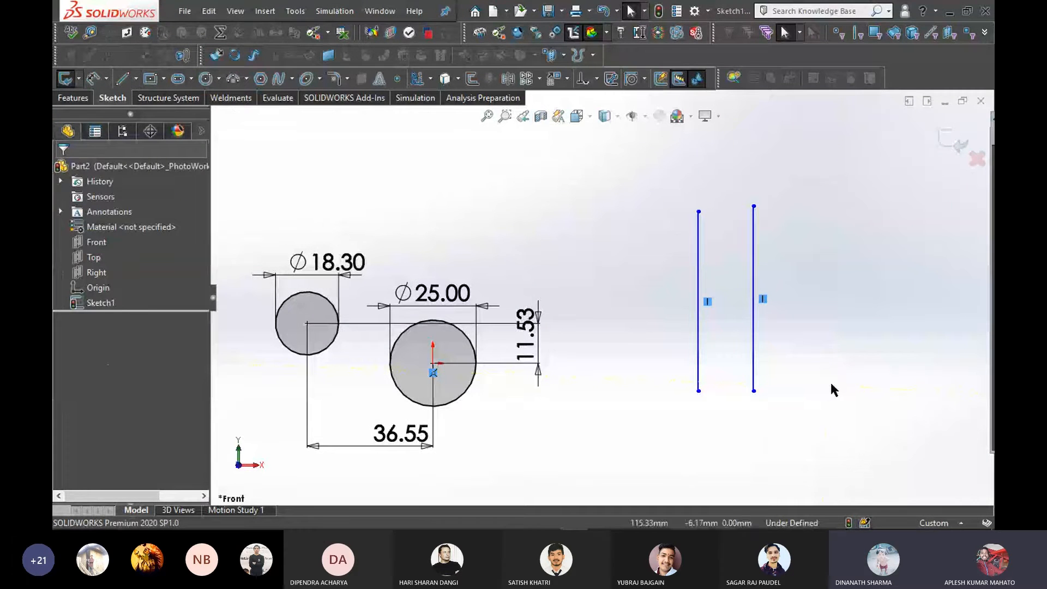
Sketch a third vertical line about 54 mm long to the right of the second one, level with its ends
{"action": "key", "text": "l"}
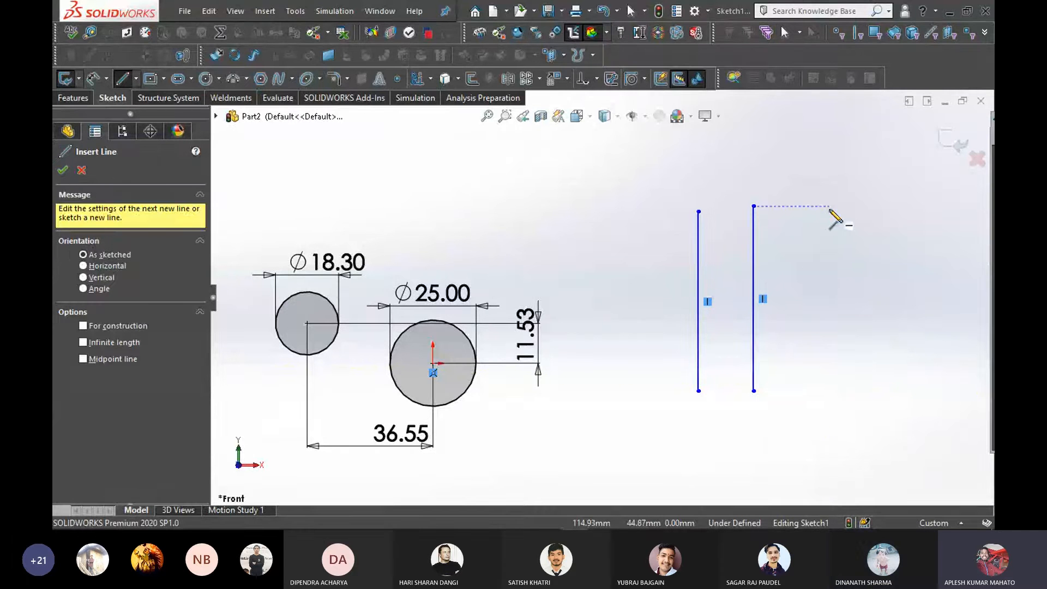
{"action": "left_click", "coordinate": [836, 207]}
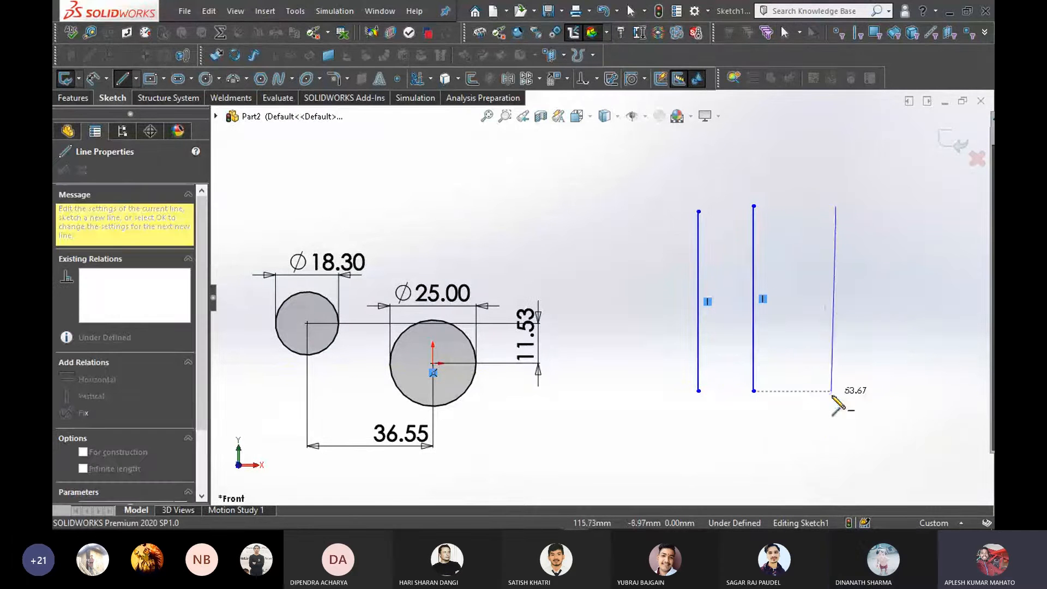
{"action": "left_click", "coordinate": [836, 390]}
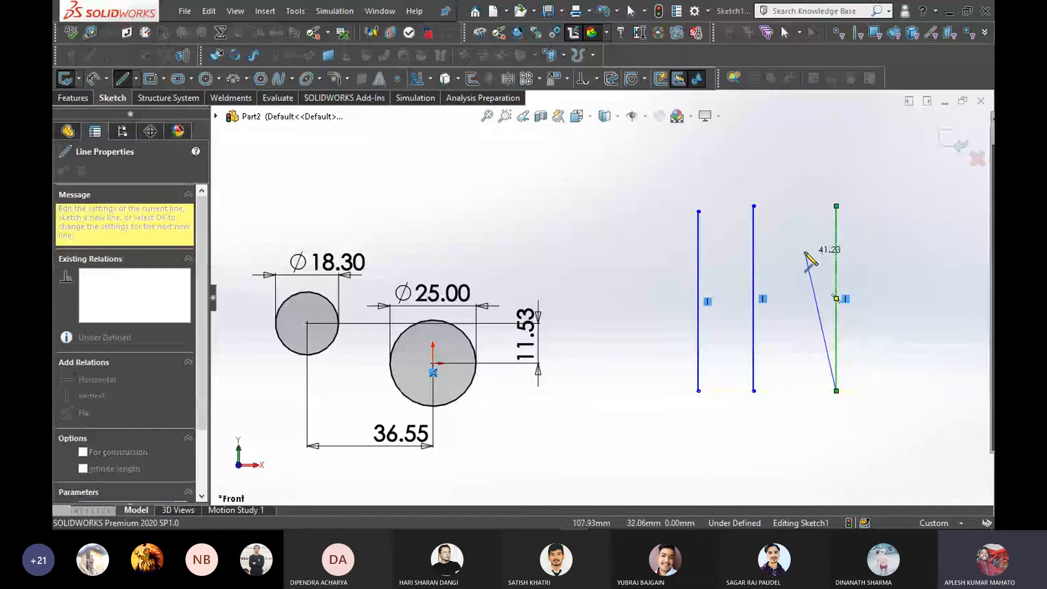
{"action": "right_click", "coordinate": [805, 253]}
{"action": "left_click", "coordinate": [843, 279]}
{"action": "key", "text": "Escape"}
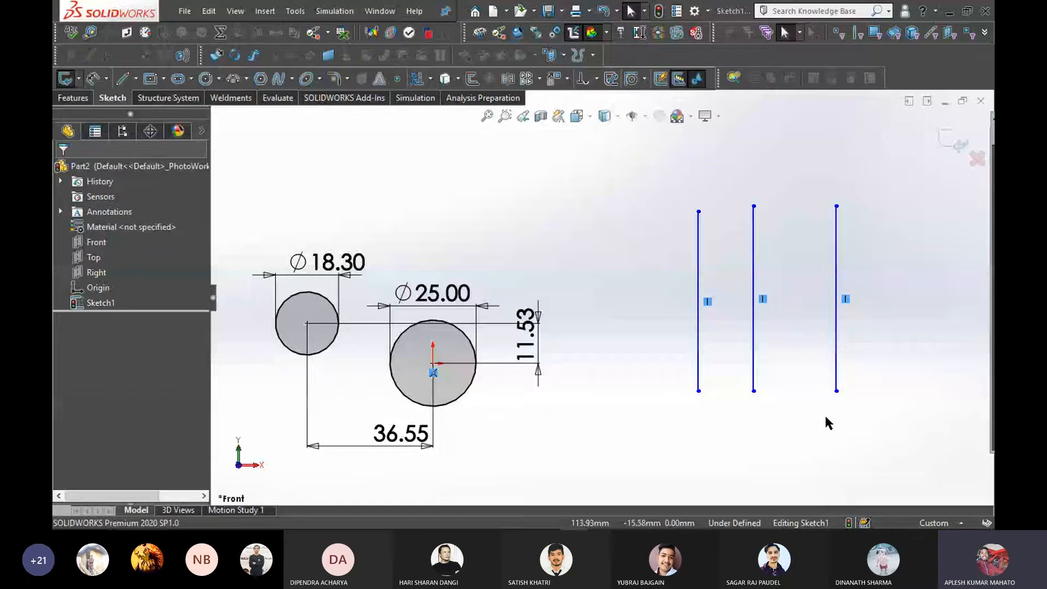
Apply a Fix relation to the first of the three vertical lines
{"action": "right_click", "coordinate": [700, 379]}
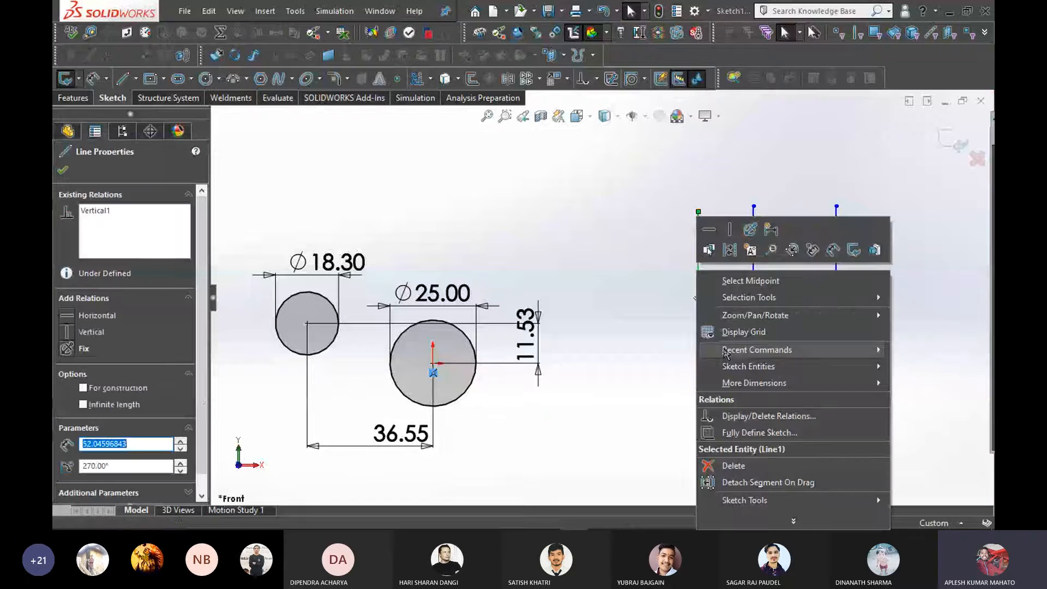
{"action": "left_click", "coordinate": [731, 252]}
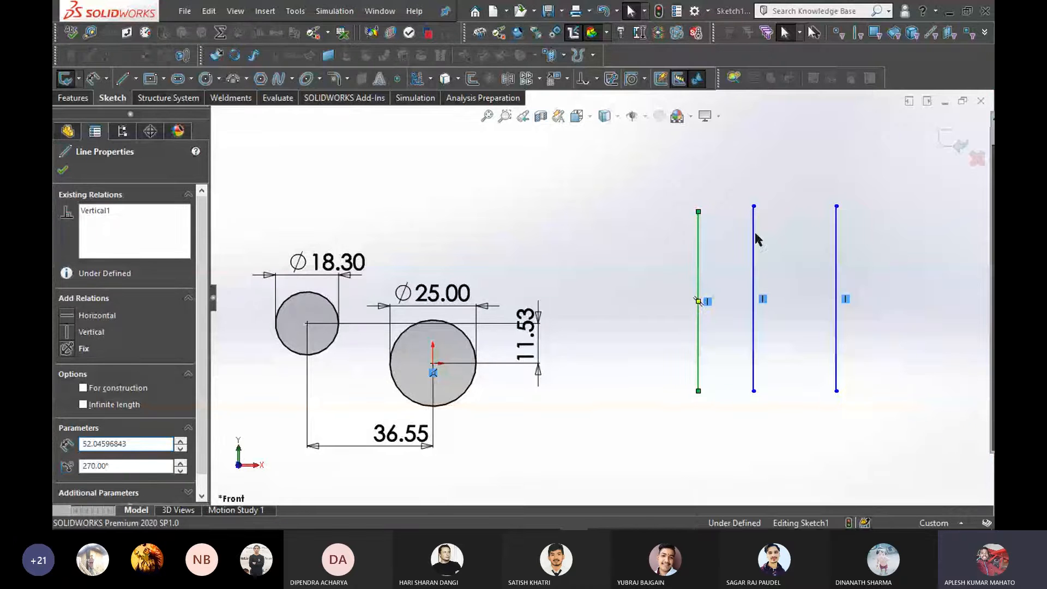
{"action": "left_click", "coordinate": [722, 423]}
Dimension the horizontal distance between the first and second vertical lines, accepting the drawn value
{"action": "right_click_drag", "start_coordinate": [760, 418], "coordinate": [747, 338]}
{"action": "left_click", "coordinate": [699, 364]}
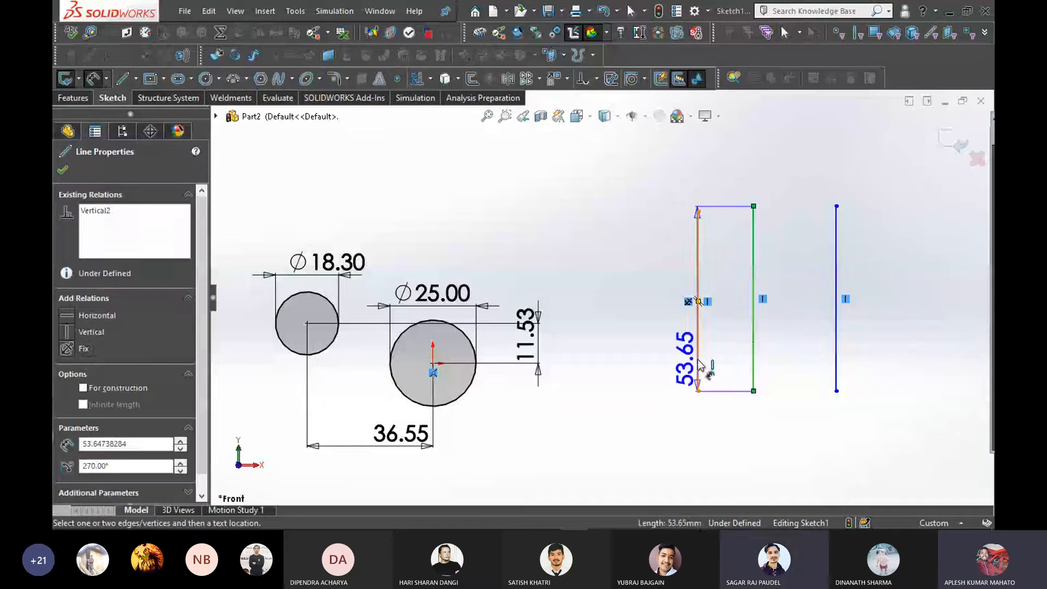
{"action": "left_click", "coordinate": [753, 377]}
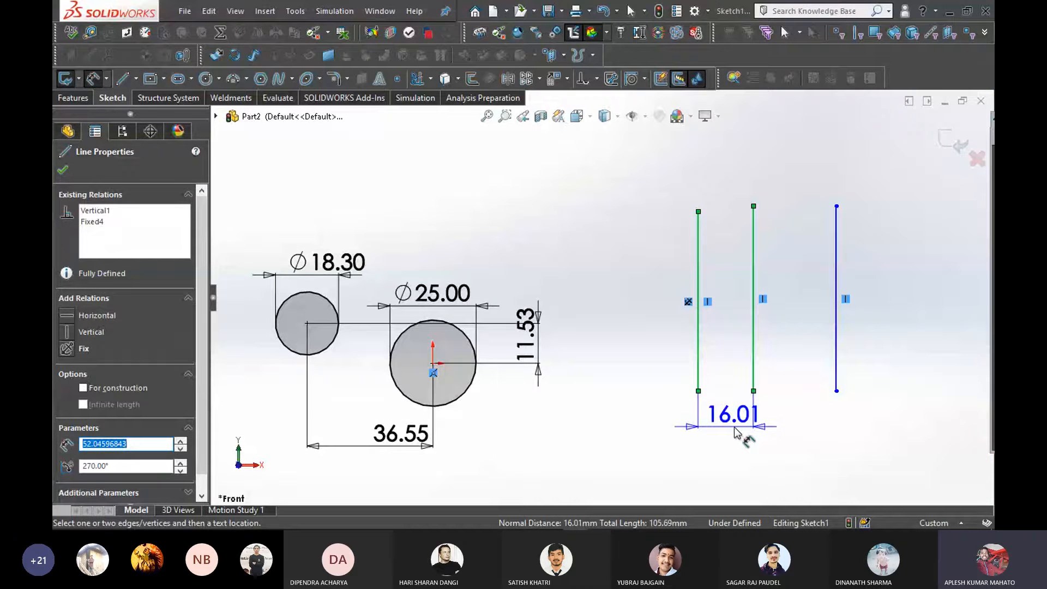
{"action": "left_click", "coordinate": [739, 432]}
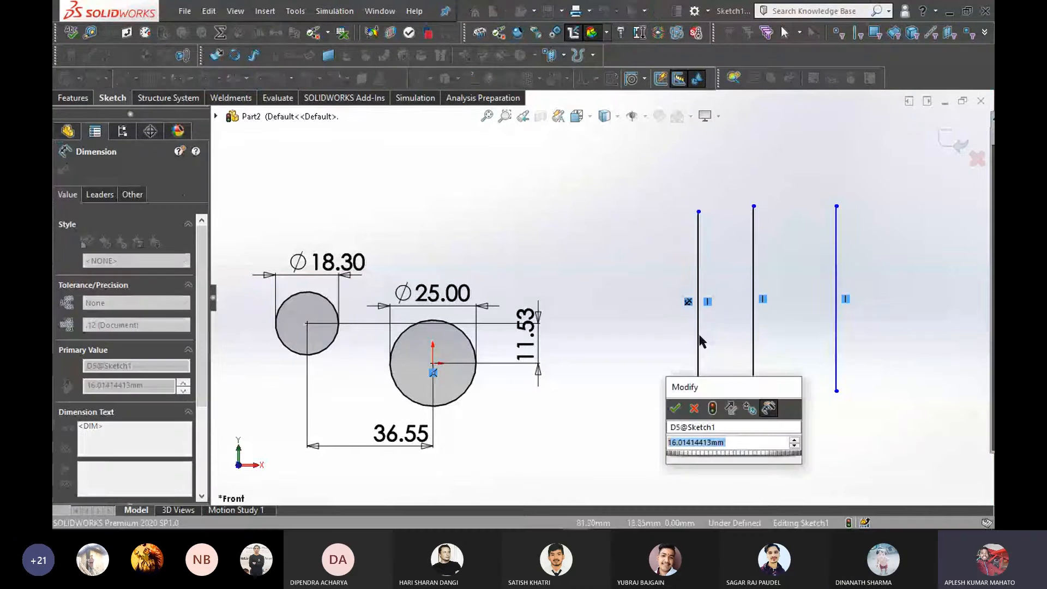
{"action": "left_click", "coordinate": [676, 408]}
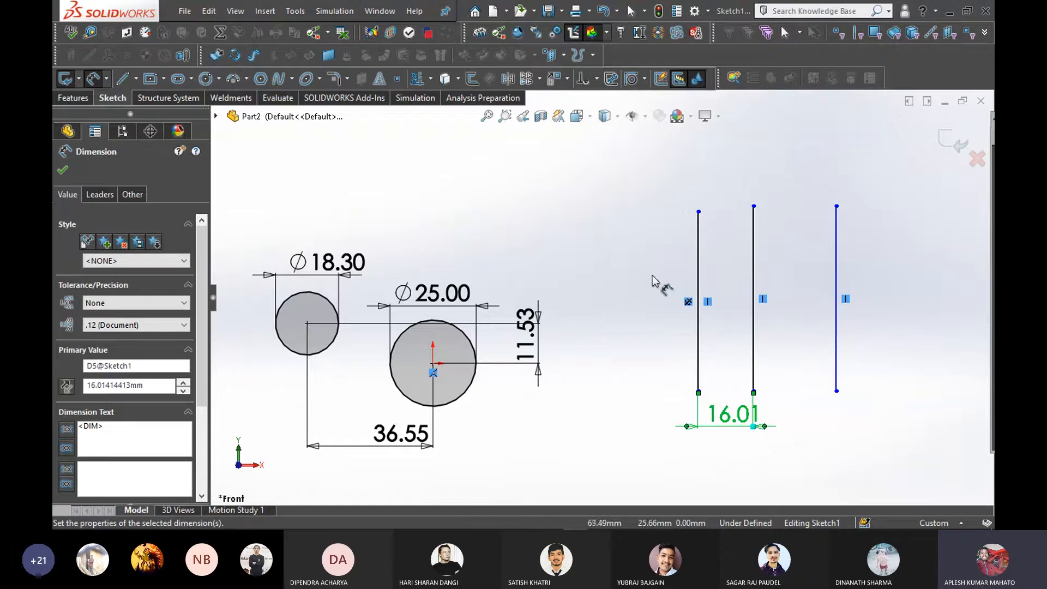
Sketch a short slanted line about 9.6 mm long, rising from the upper endpoint of the first vertical line
{"action": "scroll", "coordinate": [706, 286], "scroll_direction": "up", "scroll_amount": 1}
{"action": "scroll", "coordinate": [734, 360], "scroll_direction": "down", "scroll_amount": 2}
{"action": "right_click_drag", "start_coordinate": [575, 272], "coordinate": [540, 218]}
{"action": "right_click_drag", "start_coordinate": [546, 258], "coordinate": [493, 257]}
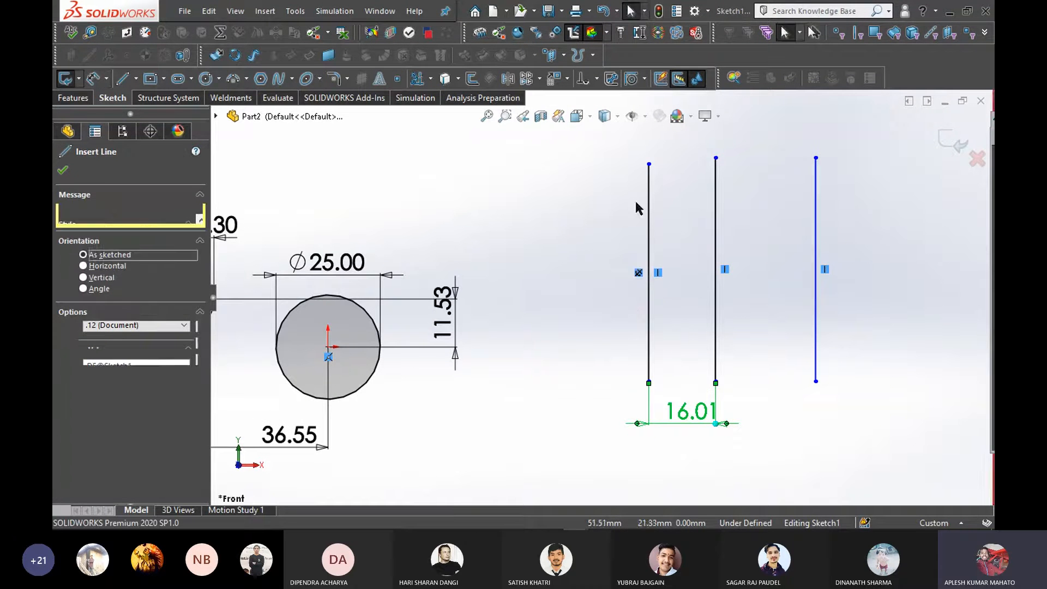
{"action": "left_click", "coordinate": [649, 164]}
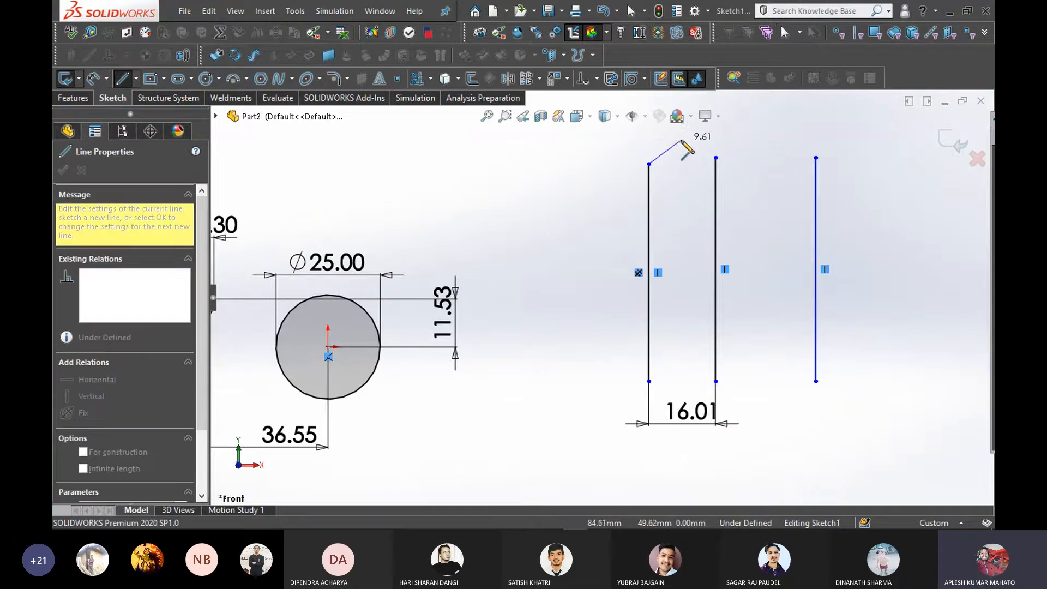
{"action": "left_click", "coordinate": [682, 139]}
{"action": "right_click", "coordinate": [560, 161]}
{"action": "left_click", "coordinate": [581, 170]}
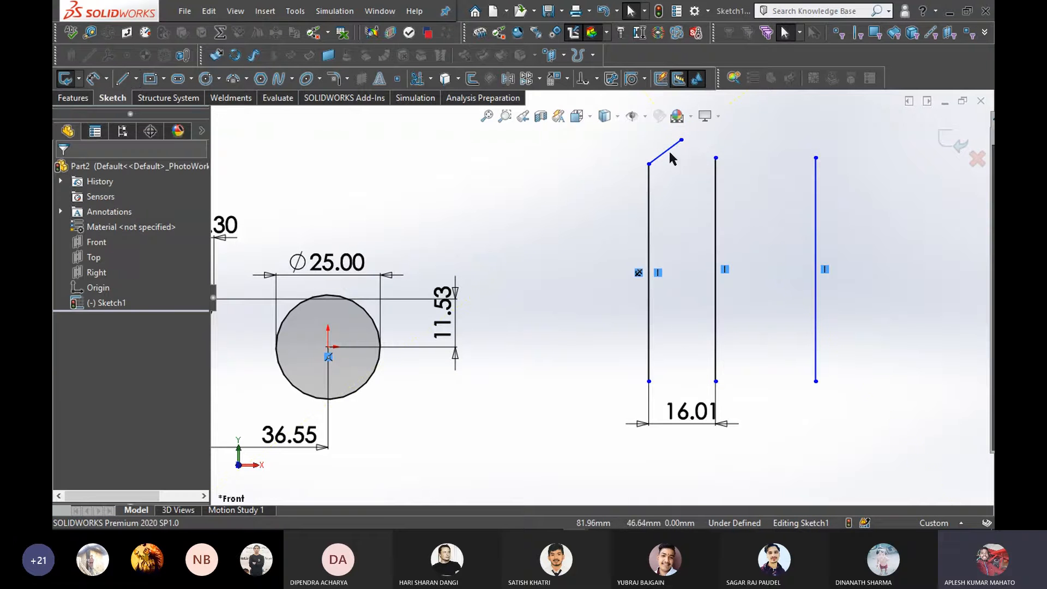
Dimension the horizontal distance between the first and third vertical lines, accepting the drawn value
{"action": "scroll", "coordinate": [671, 155], "scroll_direction": "up", "scroll_amount": 1}
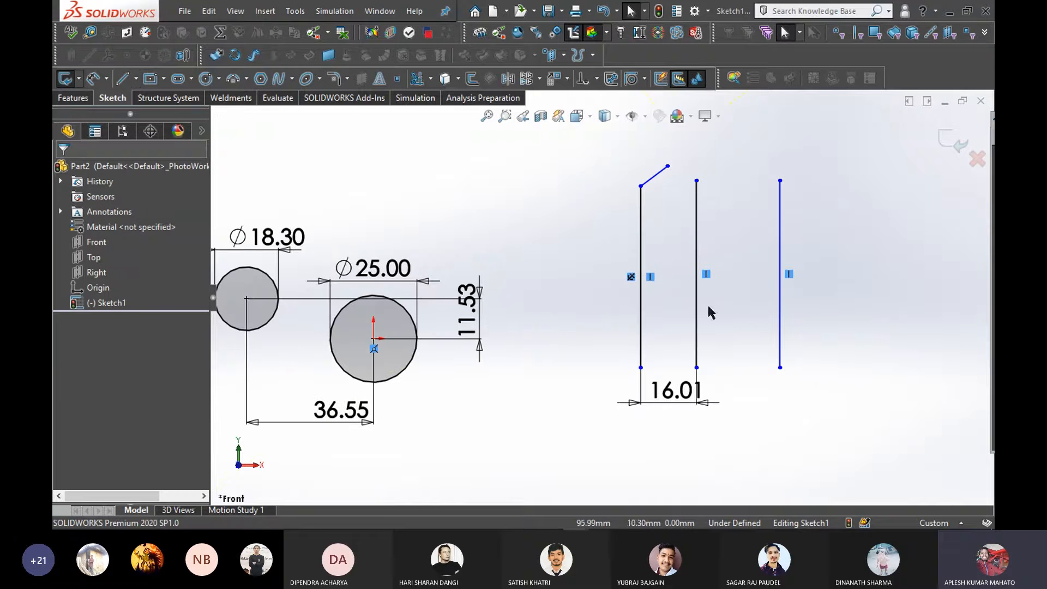
{"action": "right_click_drag", "start_coordinate": [718, 449], "coordinate": [724, 388]}
{"action": "left_click", "coordinate": [643, 345]}
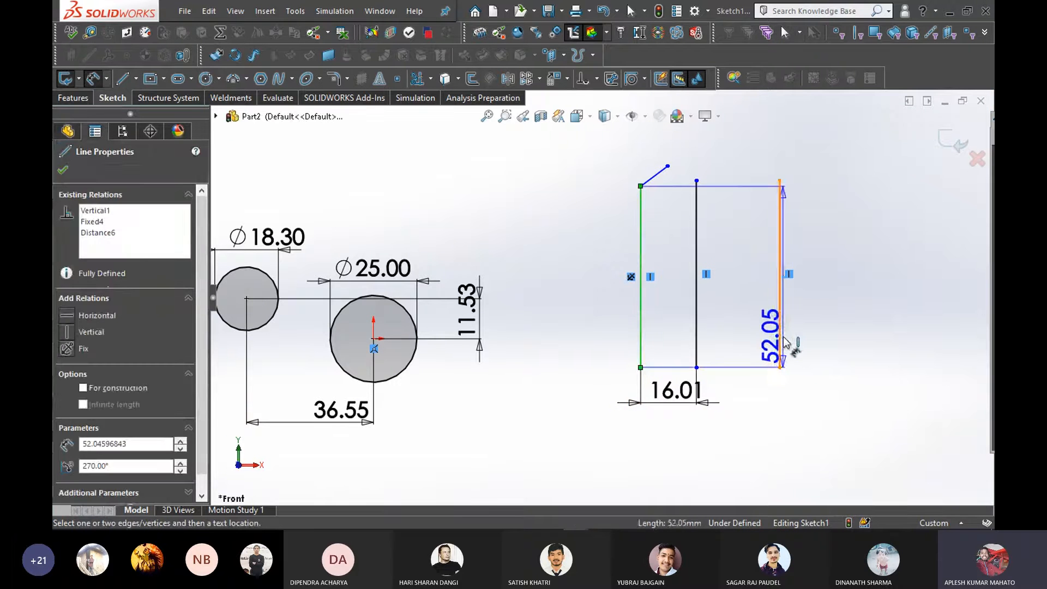
{"action": "left_click", "coordinate": [781, 341]}
{"action": "left_click", "coordinate": [752, 433]}
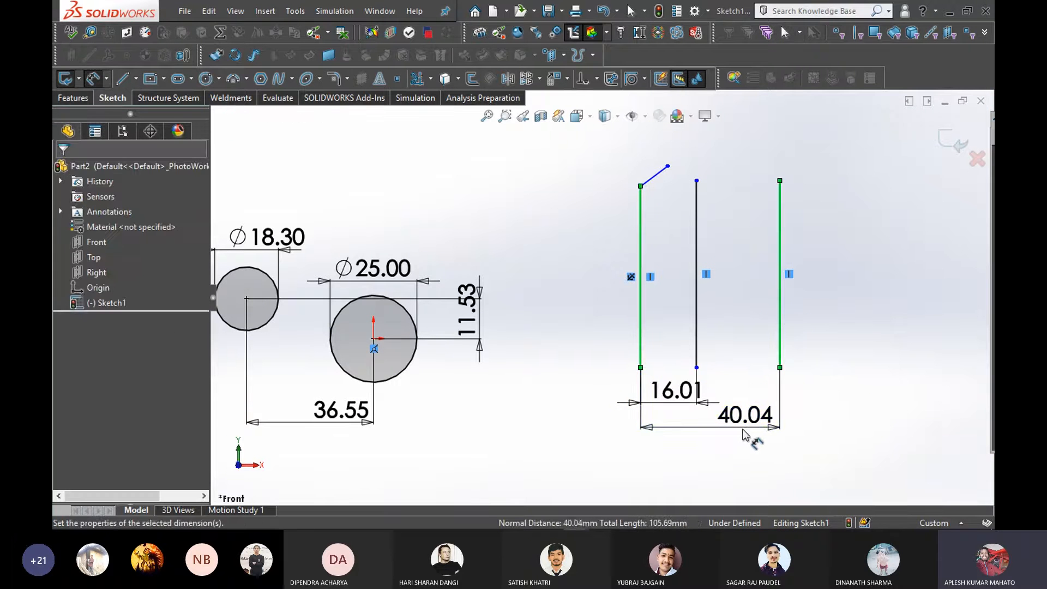
{"action": "left_click", "coordinate": [687, 408]}
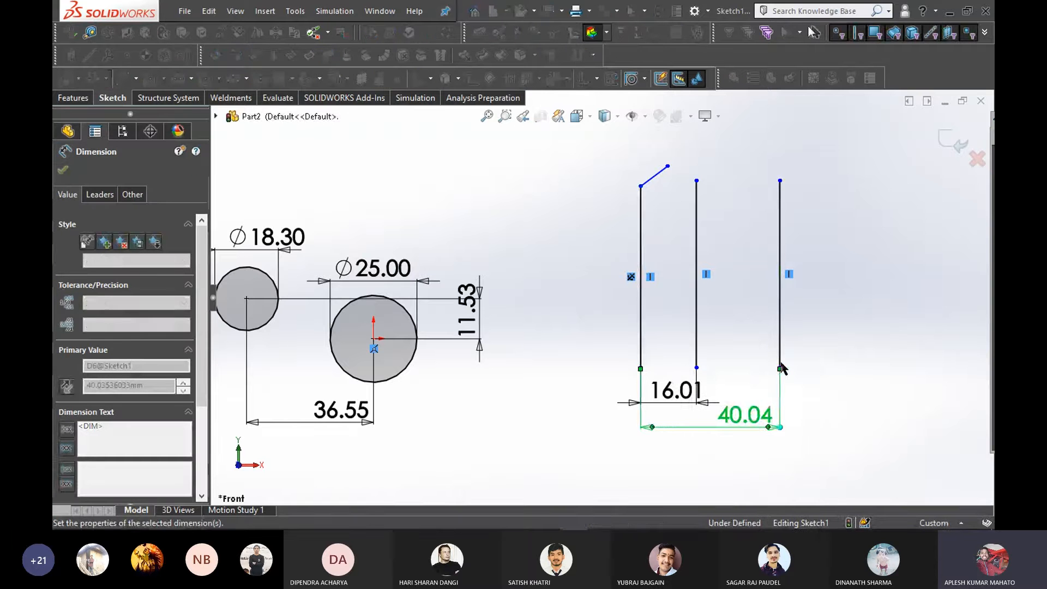
Set the distance between the first and third vertical lines to 100 mm
{"action": "double_click", "coordinate": [747, 415]}
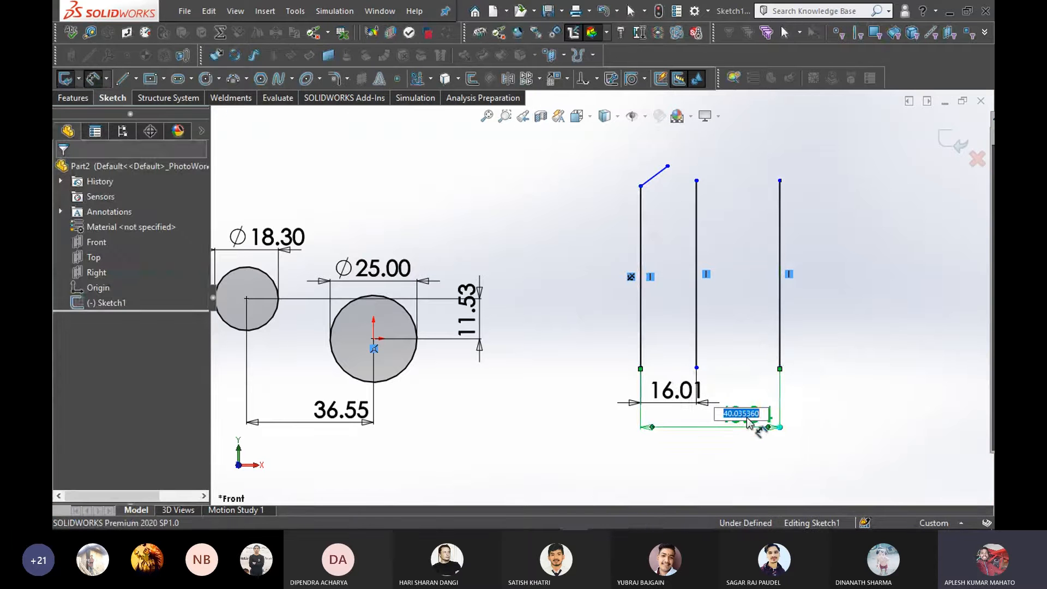
{"action": "type", "text": "10"}
{"action": "key", "text": "Return"}
{"action": "left_click", "coordinate": [940, 376]}
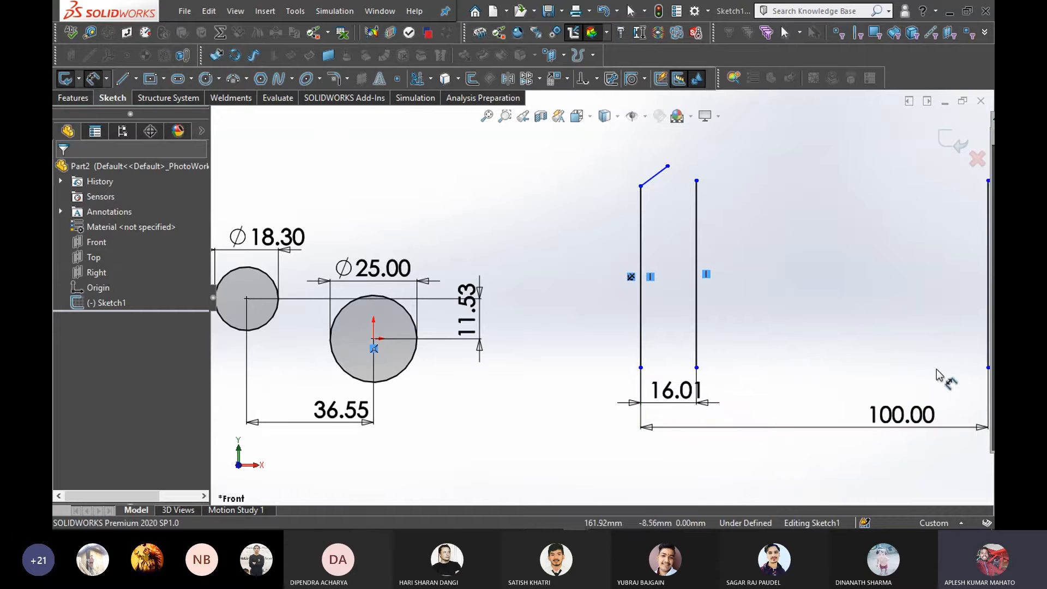
{"action": "key", "text": "f"}
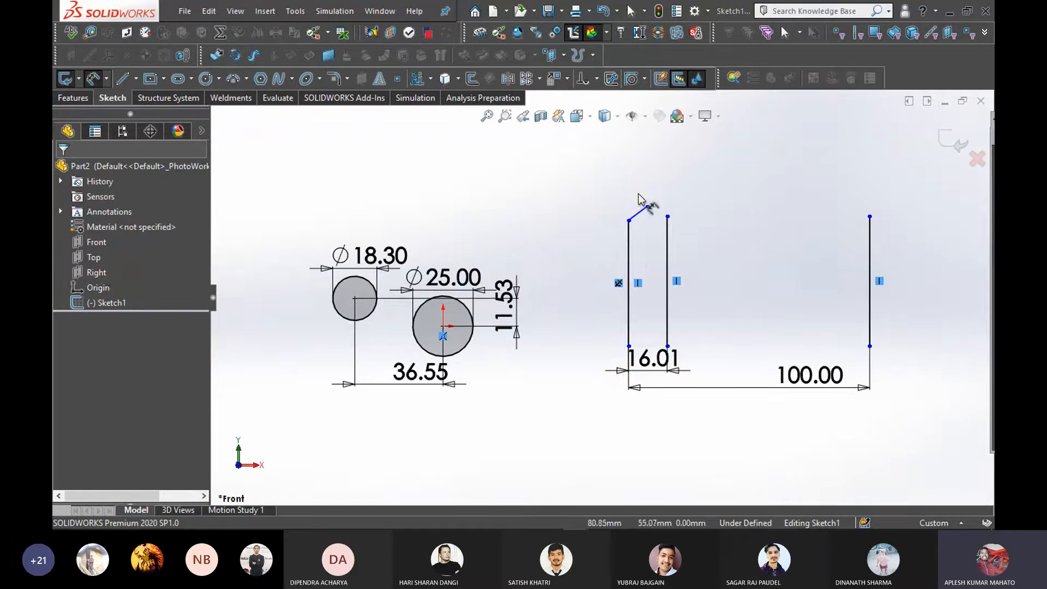
{"action": "scroll", "coordinate": [641, 202], "scroll_direction": "down", "scroll_amount": 5}
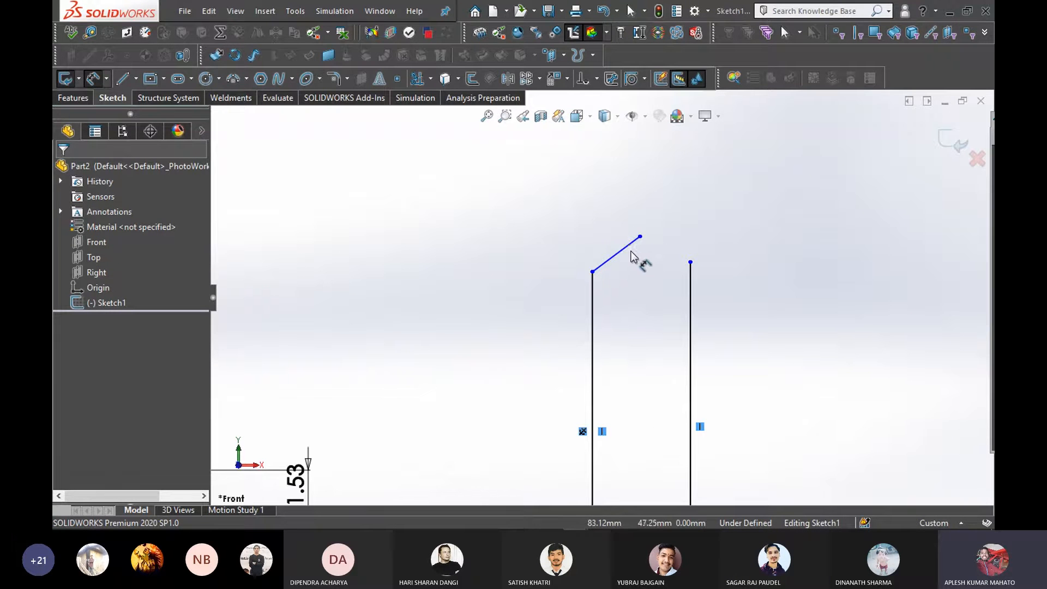
{"action": "key", "text": "Escape"}
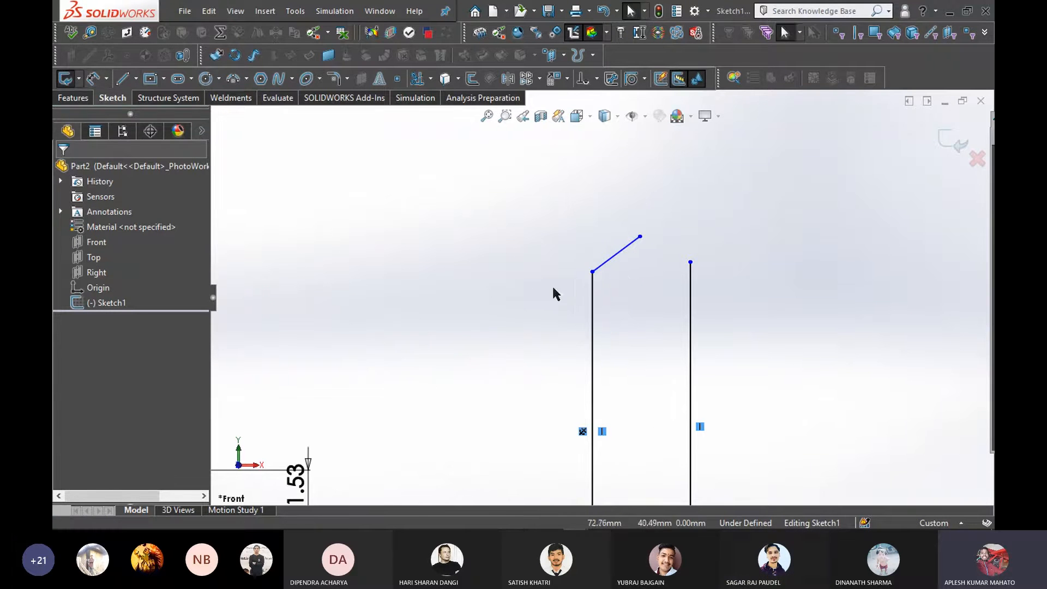
{"action": "key", "text": "l"}
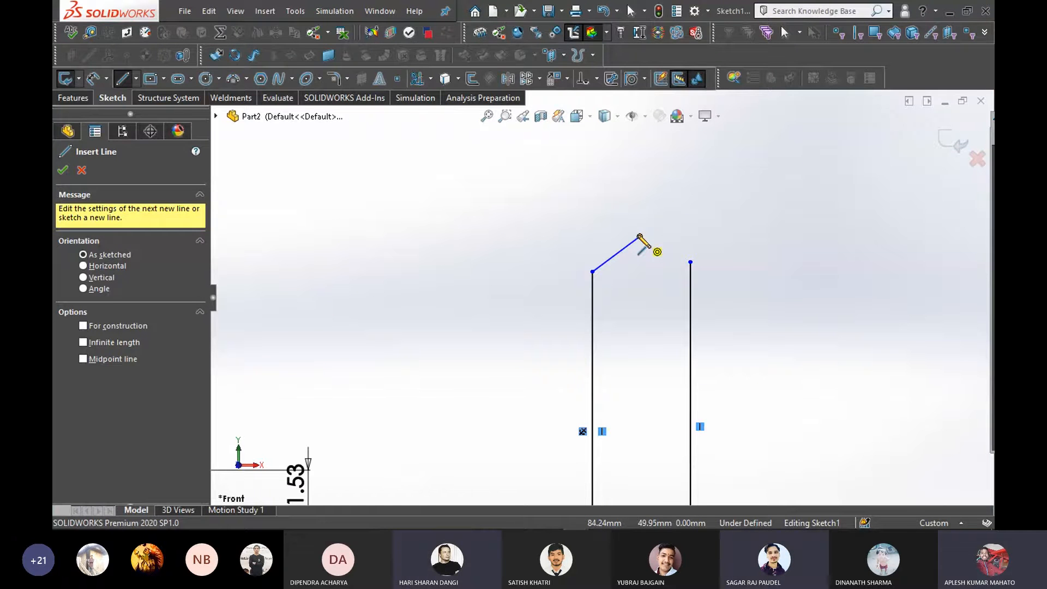
{"action": "key", "text": "Escape"}
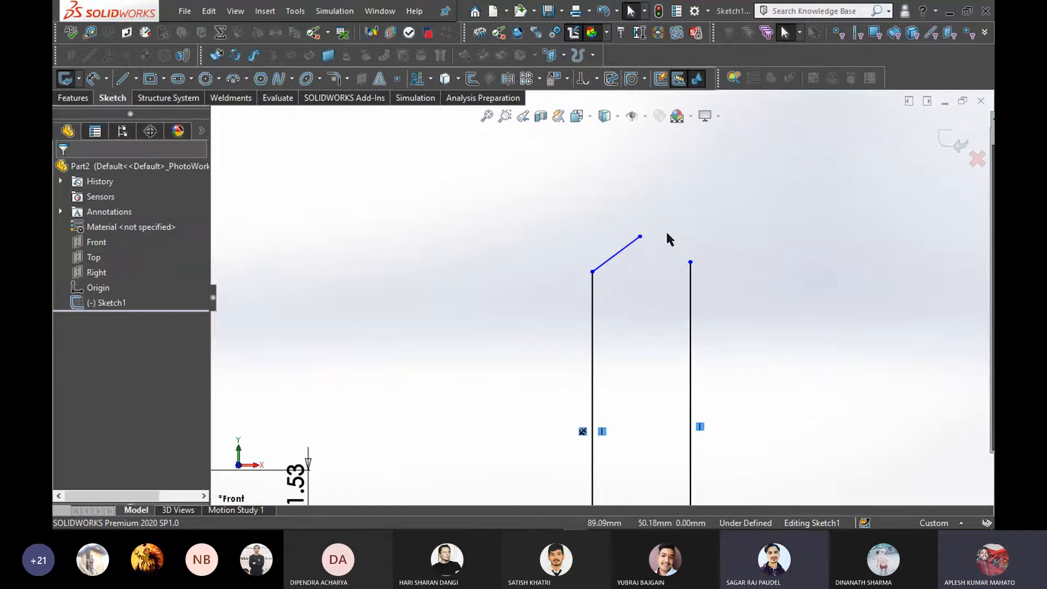
{"action": "scroll", "coordinate": [677, 273], "scroll_direction": "up", "scroll_amount": 5}
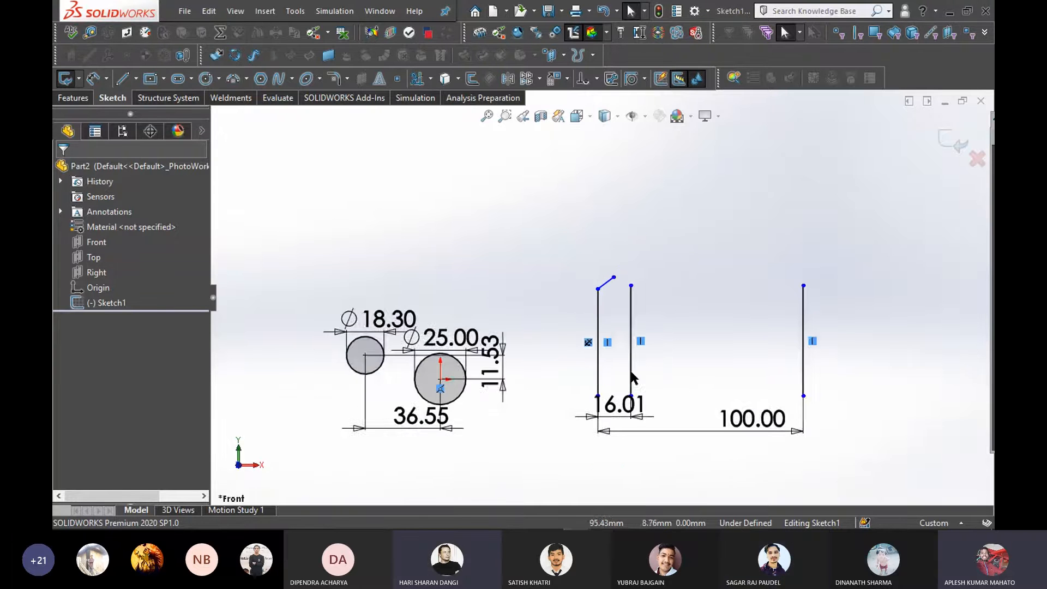
{"action": "scroll", "coordinate": [586, 401], "scroll_direction": "down", "scroll_amount": 2}
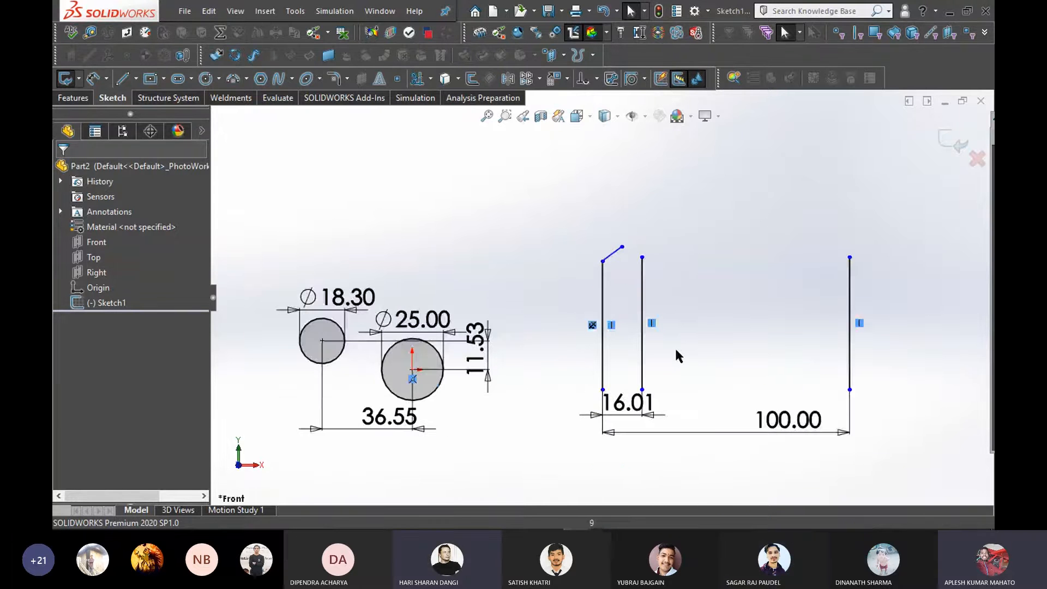
{"action": "right_click", "coordinate": [853, 298]}
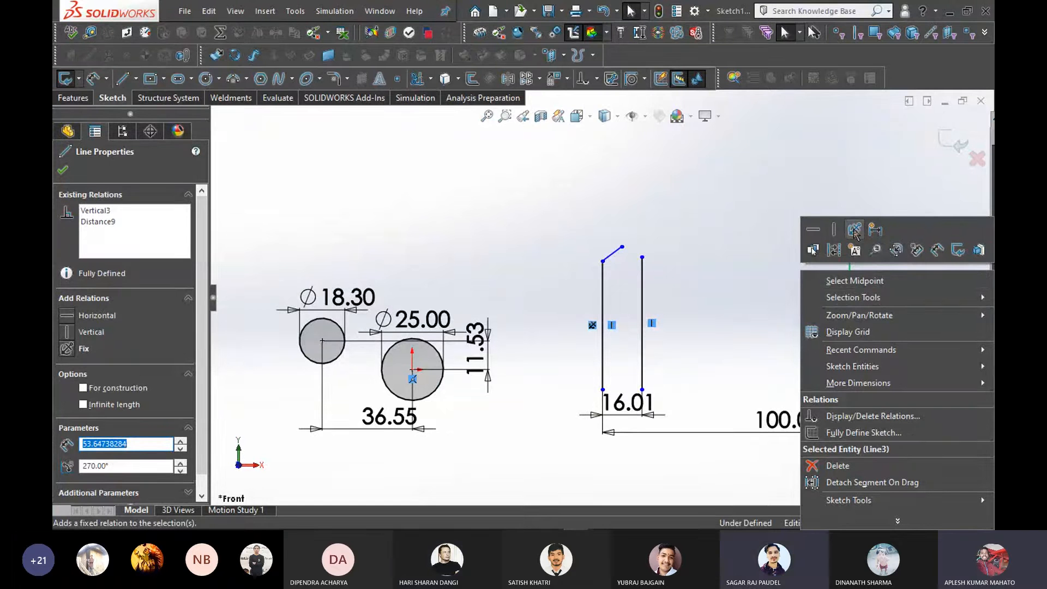
{"action": "left_click", "coordinate": [404, 215]}
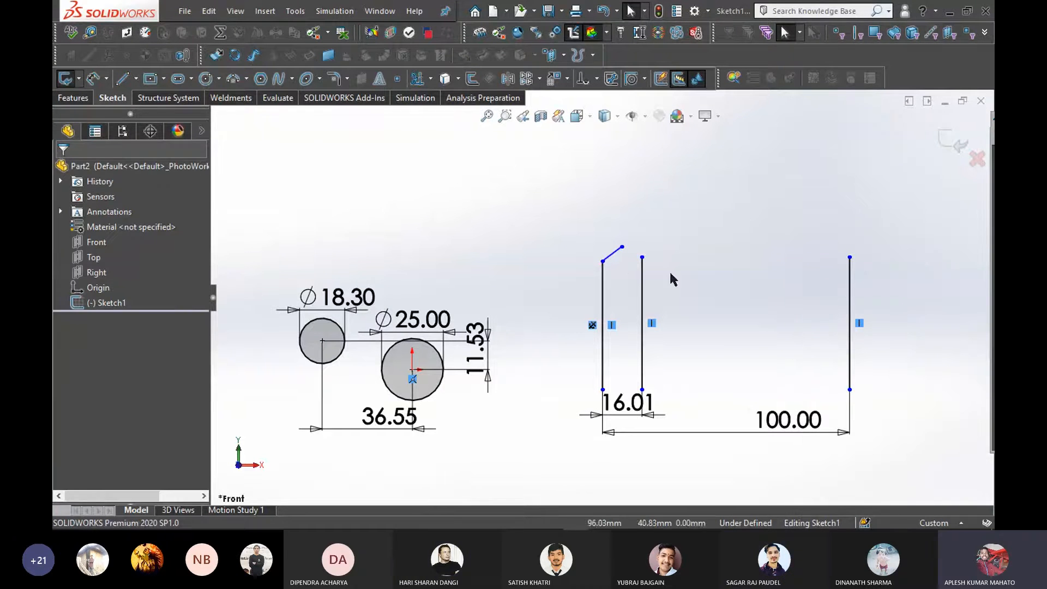
Delete the three vertical lines and the slanted line together with their distance dimensions
{"action": "mouse_move", "coordinate": [543, 217]}
{"action": "left_mouse_down"}
{"action": "mouse_move", "coordinate": [859, 441]}
{"action": "mouse_move", "coordinate": [935, 450]}
{"action": "left_mouse_up"}
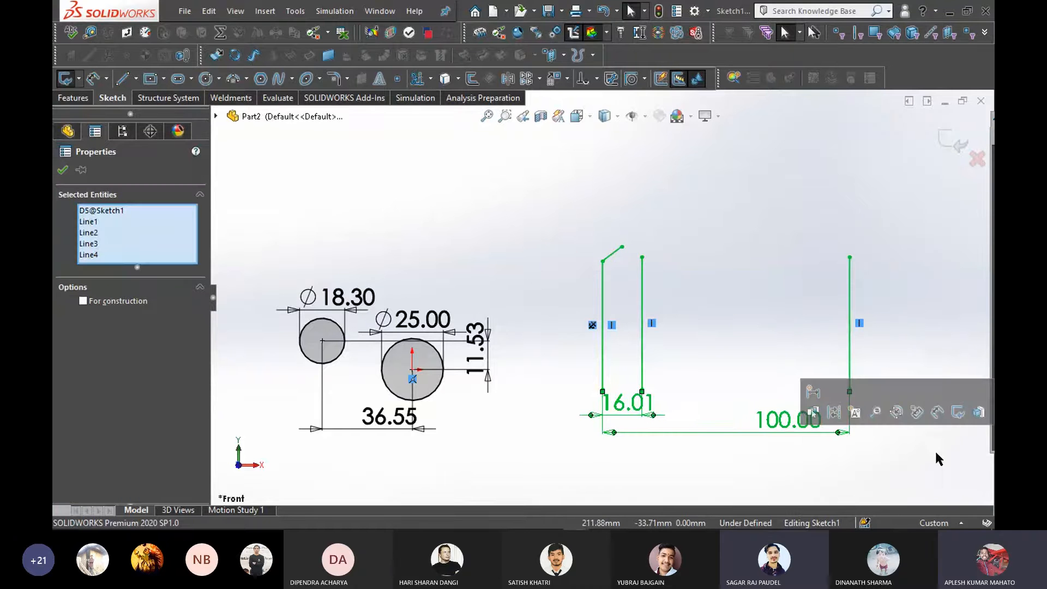
{"action": "key", "text": "Delete"}
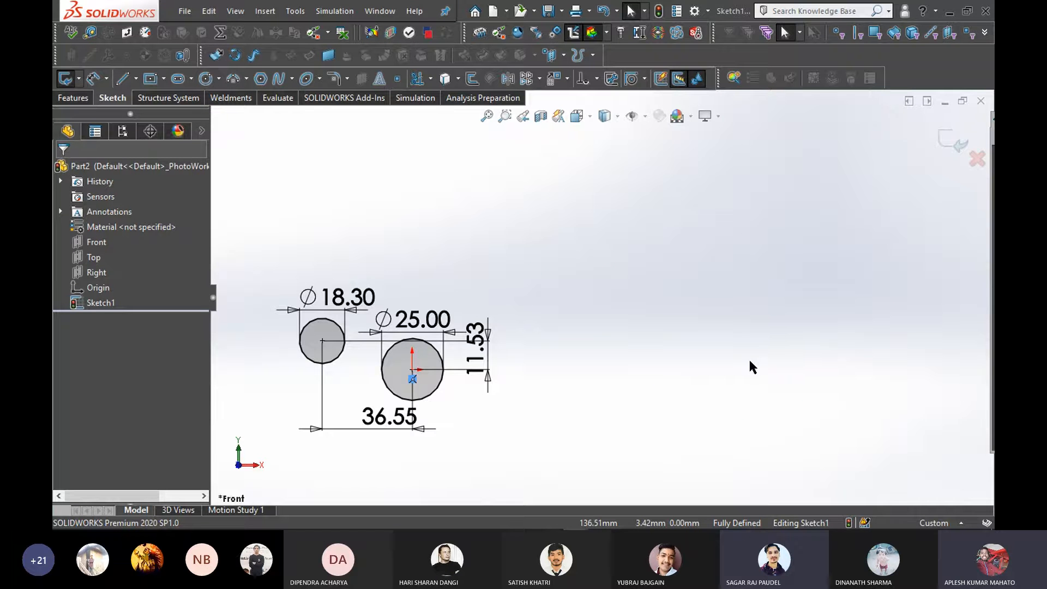
Sketch a single vertical line about 61 mm long to the right of the two dimensioned circles
{"action": "scroll", "coordinate": [412, 352], "scroll_direction": "down", "scroll_amount": 4}
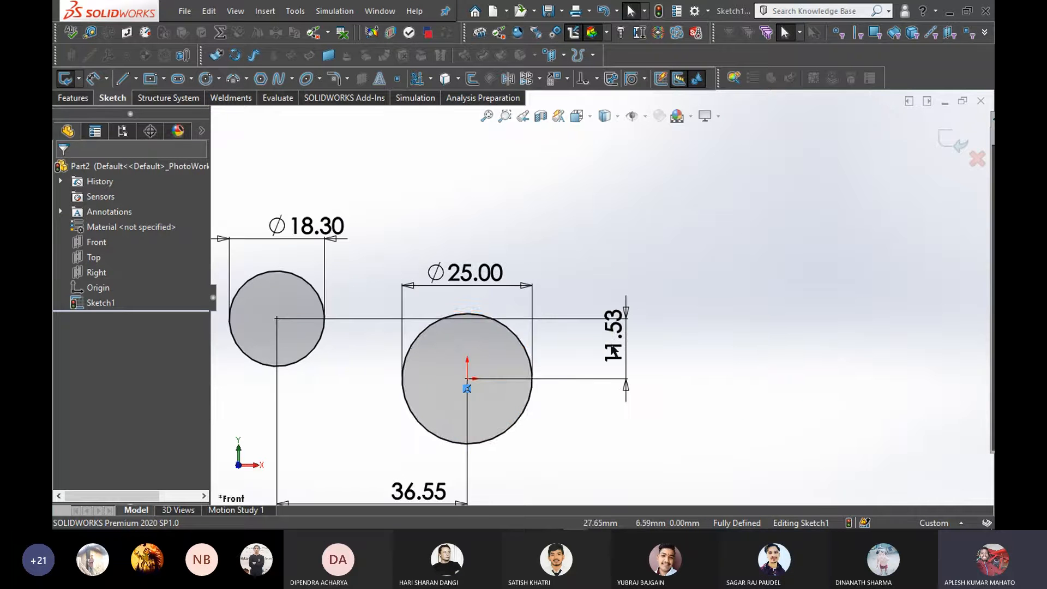
{"action": "scroll", "coordinate": [604, 299], "scroll_direction": "up", "scroll_amount": 2}
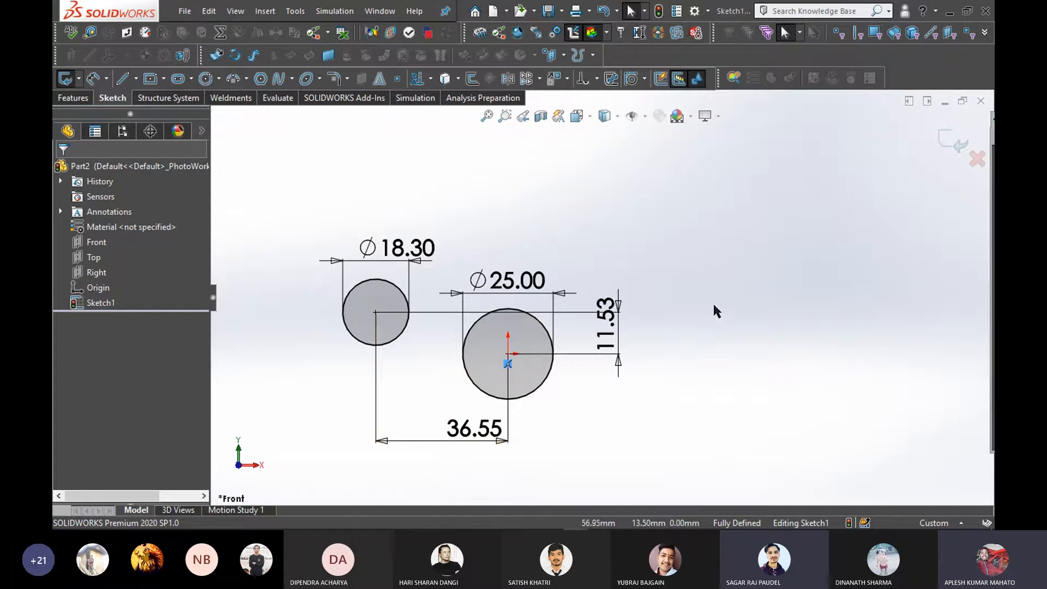
{"action": "right_click_drag", "start_coordinate": [645, 233], "coordinate": [704, 222]}
{"action": "left_click", "coordinate": [705, 214]}
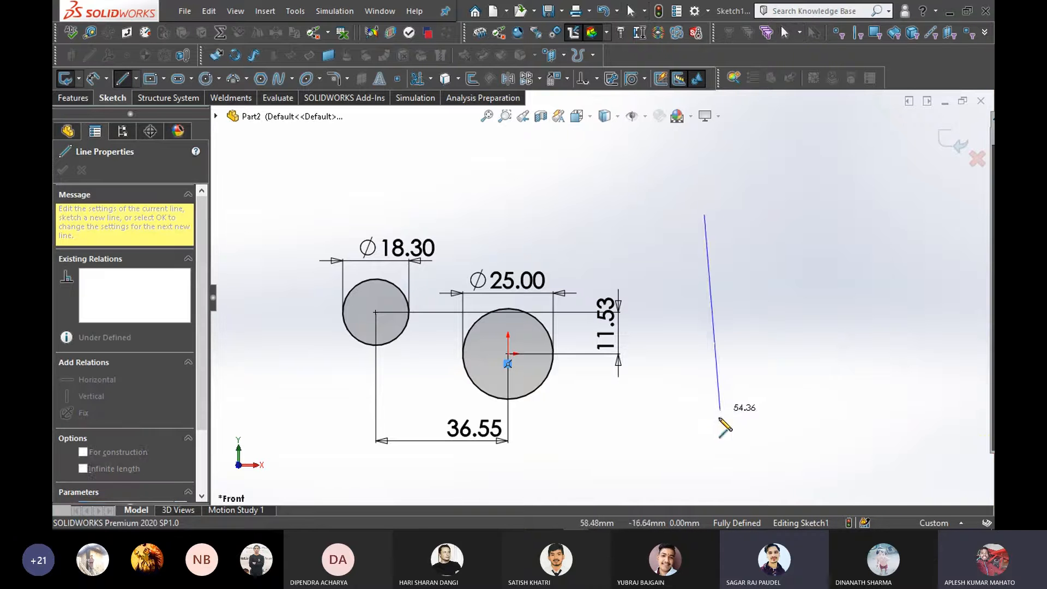
{"action": "left_click", "coordinate": [704, 435]}
{"action": "right_click", "coordinate": [811, 347]}
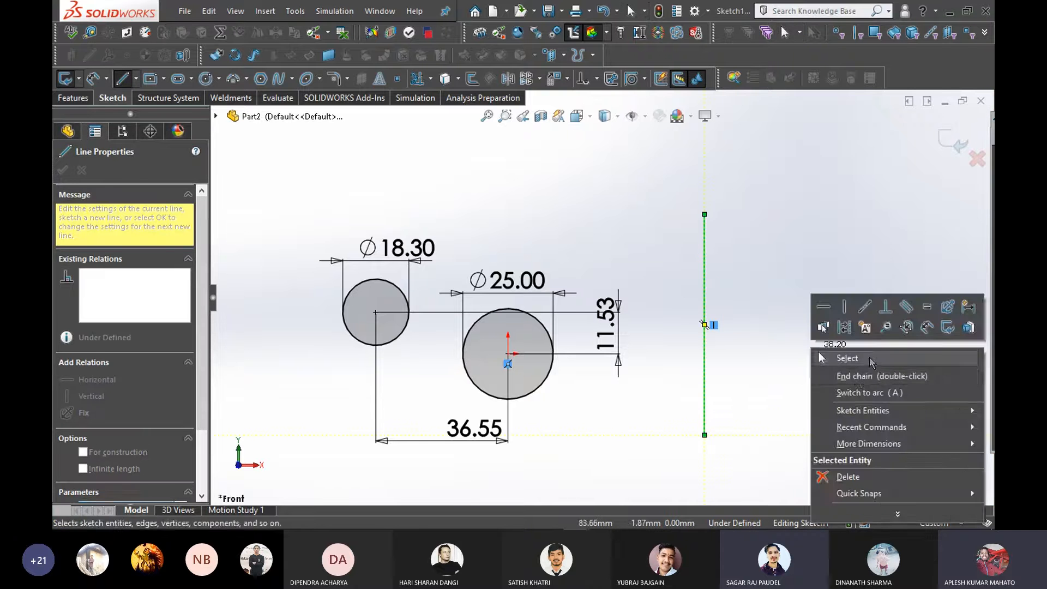
{"action": "left_click", "coordinate": [866, 356]}
Dimension the new vertical line's length at its drawn value and undo that dimension
{"action": "right_click_drag", "start_coordinate": [824, 380], "coordinate": [807, 270]}
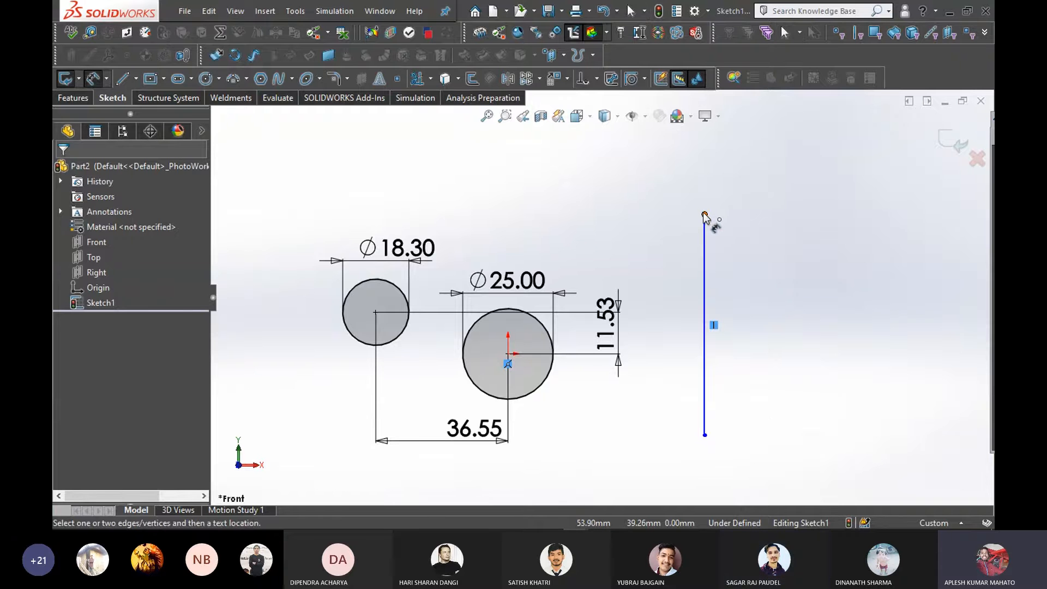
{"action": "left_click", "coordinate": [703, 272]}
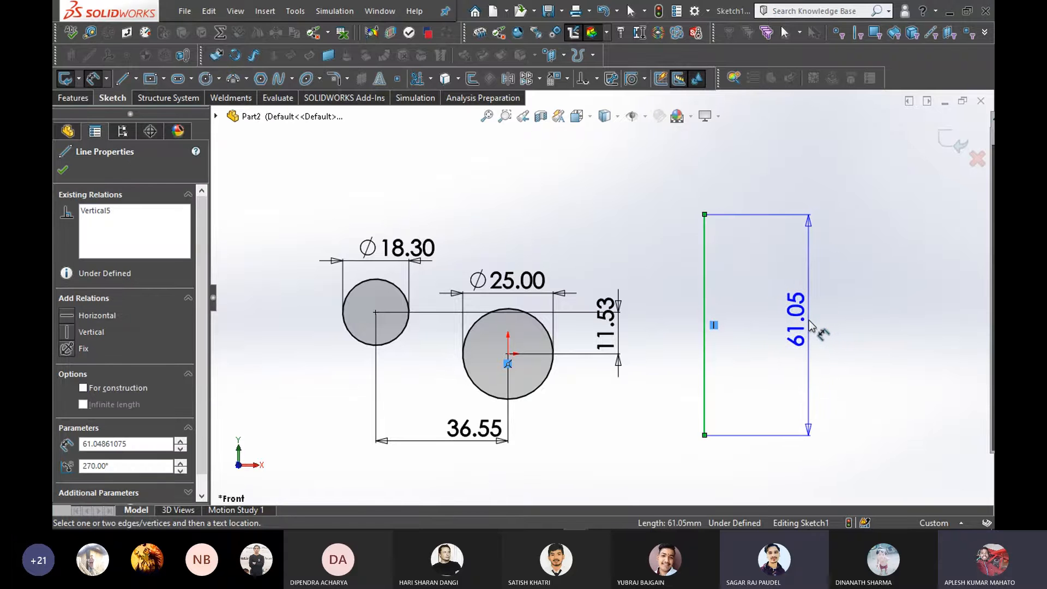
{"action": "left_click", "coordinate": [813, 326]}
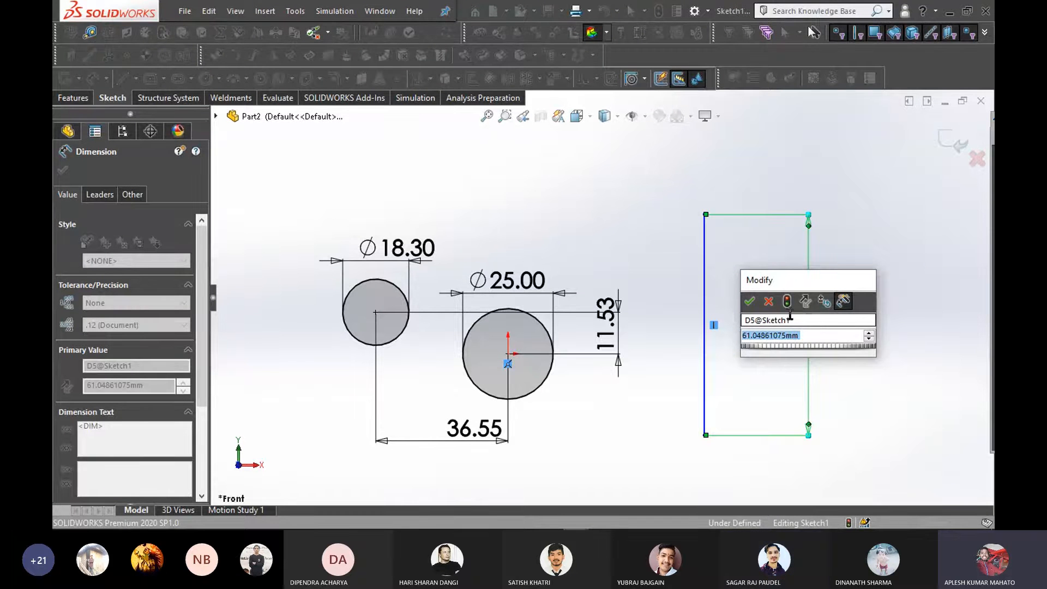
{"action": "key", "text": "Return"}
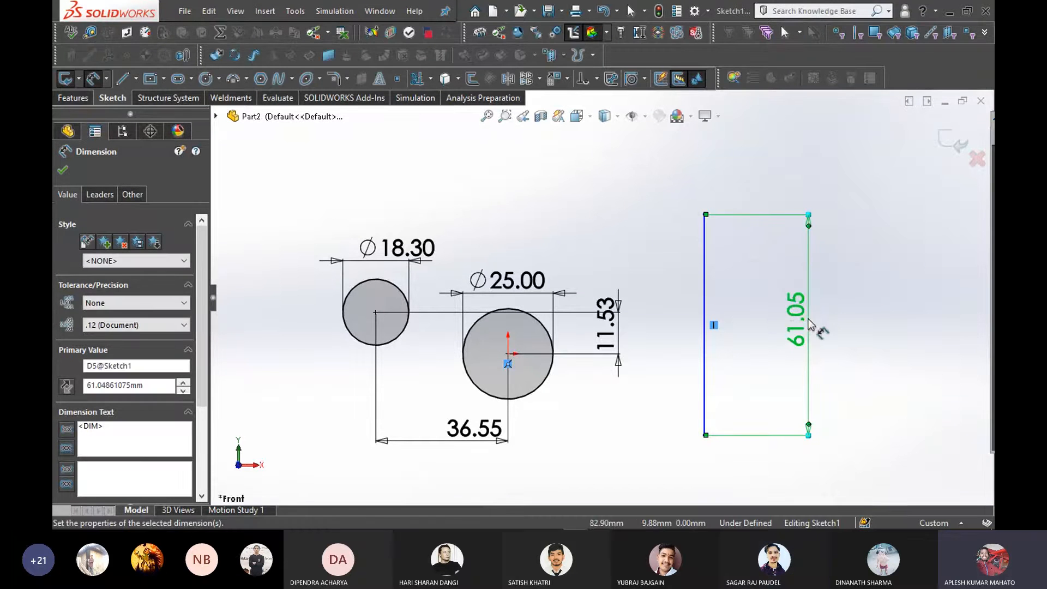
{"action": "key", "text": "Escape"}
{"action": "key", "text": "ctrl+z"}
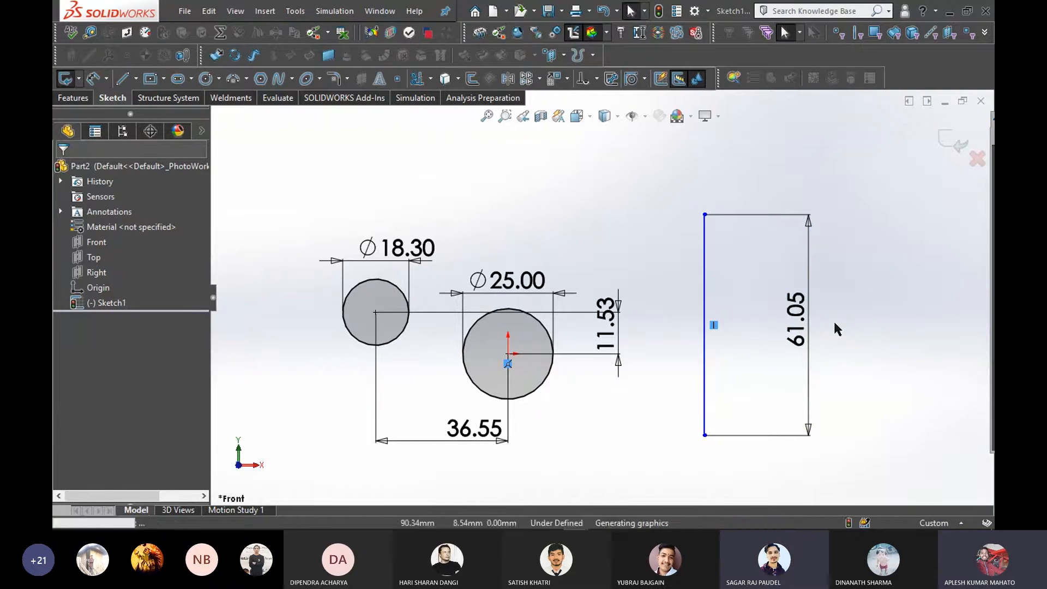
Dimension the vertical line's length and set it to 100 mm
{"action": "right_click_drag", "start_coordinate": [839, 309], "coordinate": [837, 248]}
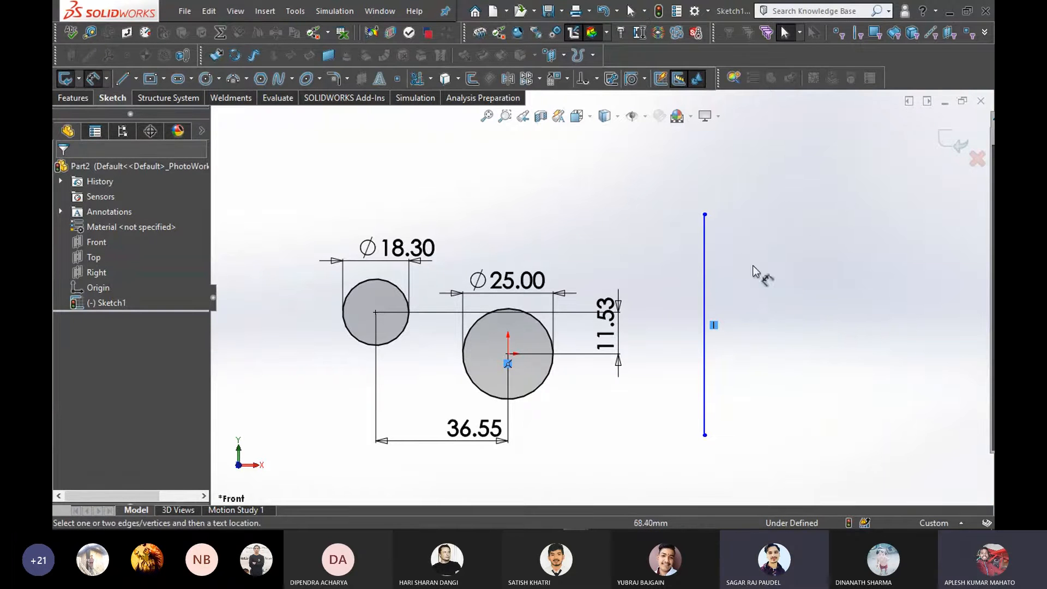
{"action": "left_click", "coordinate": [707, 255]}
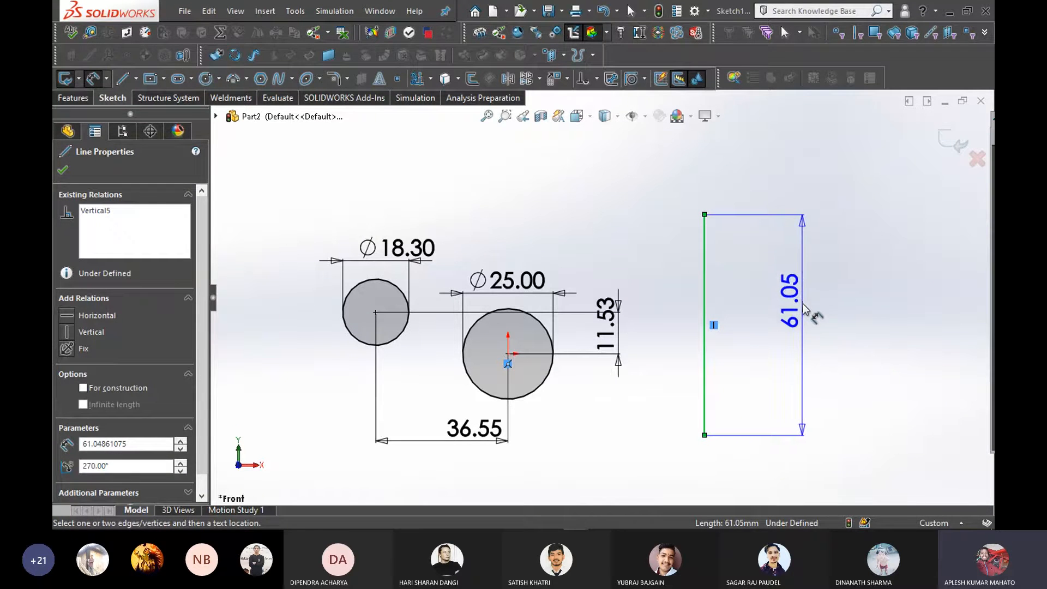
{"action": "left_click", "coordinate": [805, 312]}
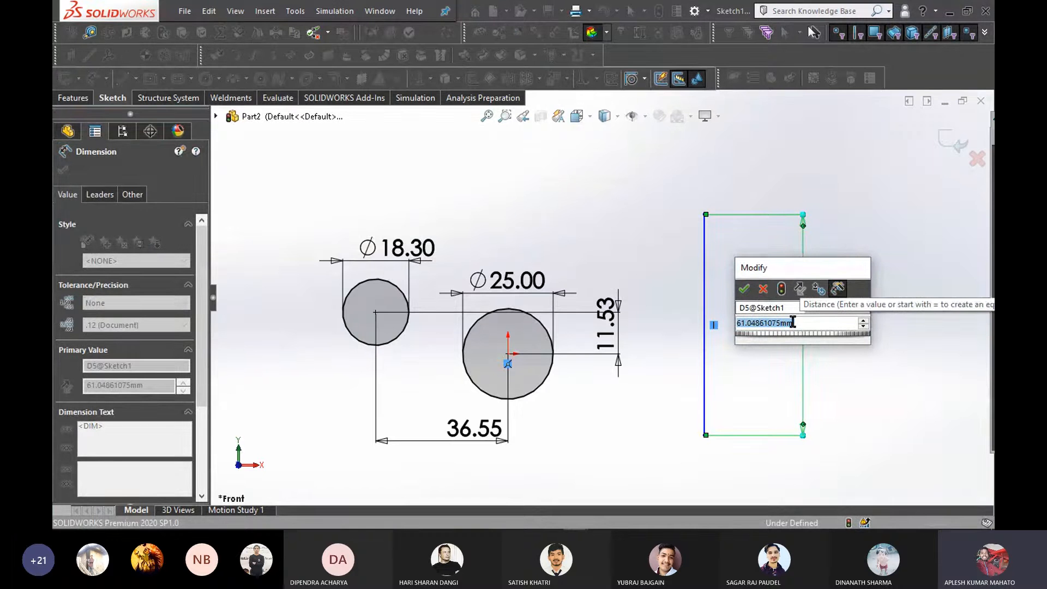
{"action": "type", "text": "110"}
{"action": "key", "text": "Return"}
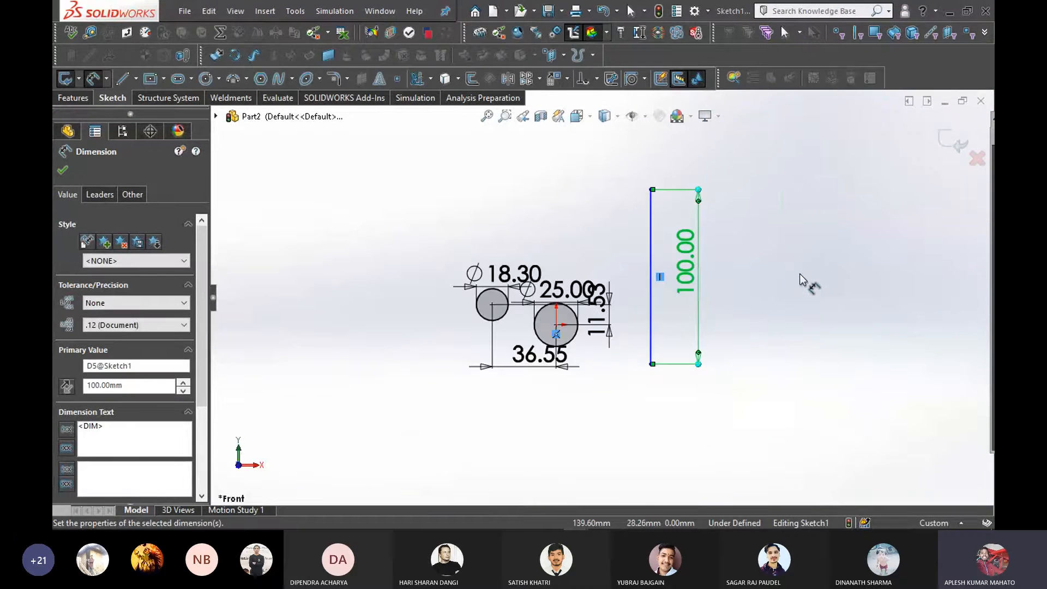
{"action": "left_click", "coordinate": [63, 171]}
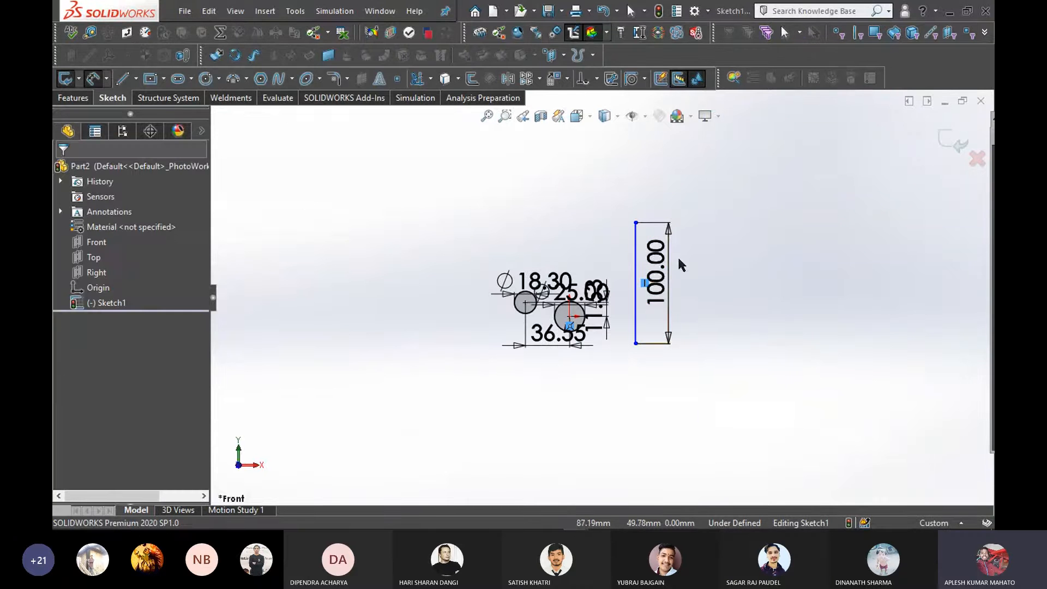
Examine the tolerance, primary value and dimension text settings of the line's 100 mm dimension, and cancel the edit
{"action": "double_click", "coordinate": [657, 289]}
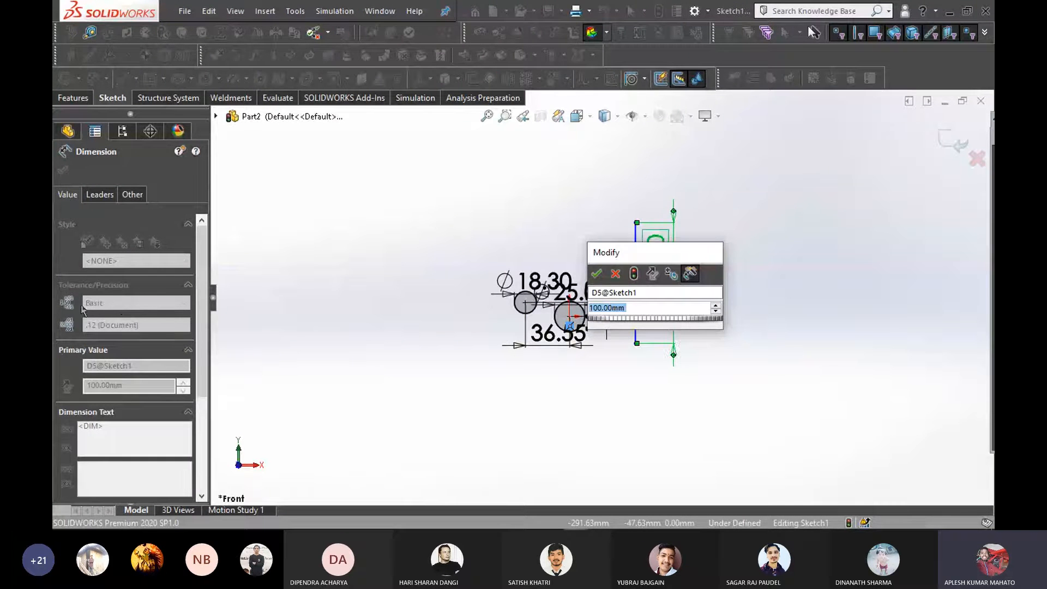
{"action": "scroll", "coordinate": [63, 368], "scroll_direction": "down", "scroll_amount": 3}
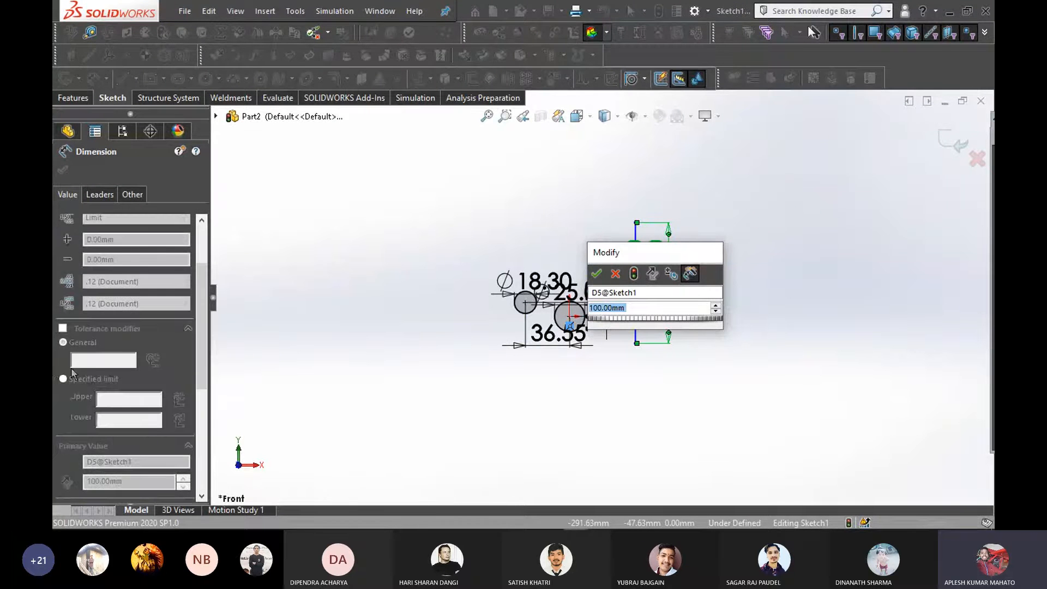
{"action": "scroll", "coordinate": [55, 319], "scroll_direction": "up", "scroll_amount": 3}
{"action": "scroll", "coordinate": [55, 349], "scroll_direction": "down", "scroll_amount": 5}
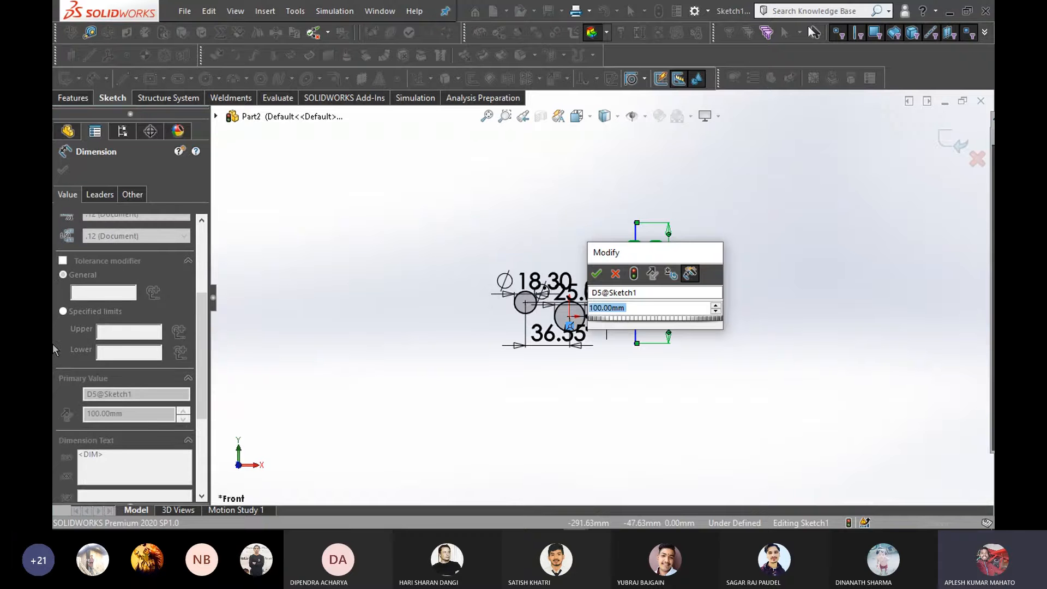
{"action": "left_click", "coordinate": [75, 293]}
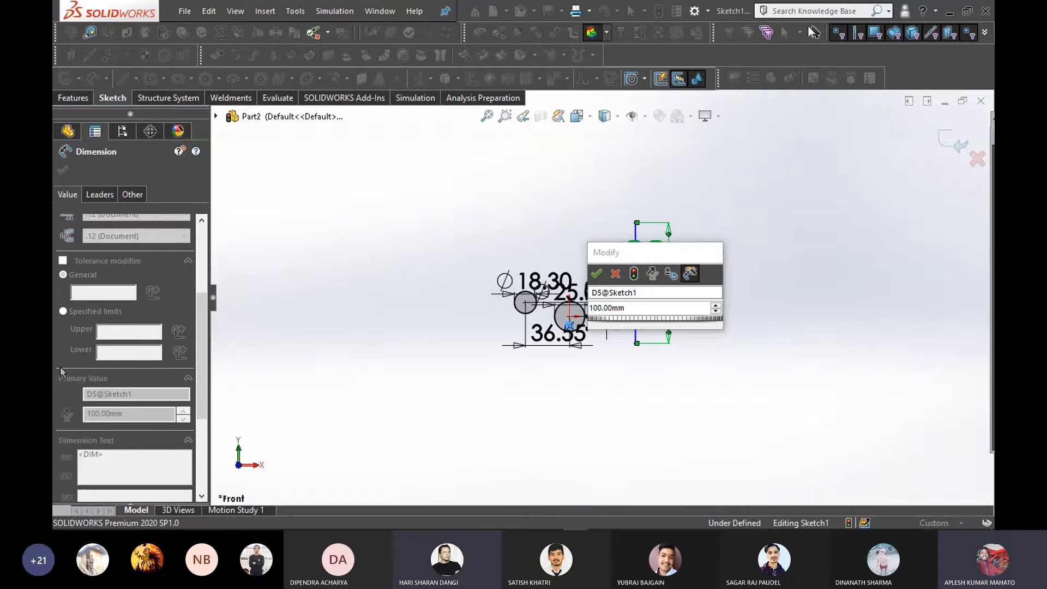
{"action": "scroll", "coordinate": [60, 369], "scroll_direction": "down", "scroll_amount": 3}
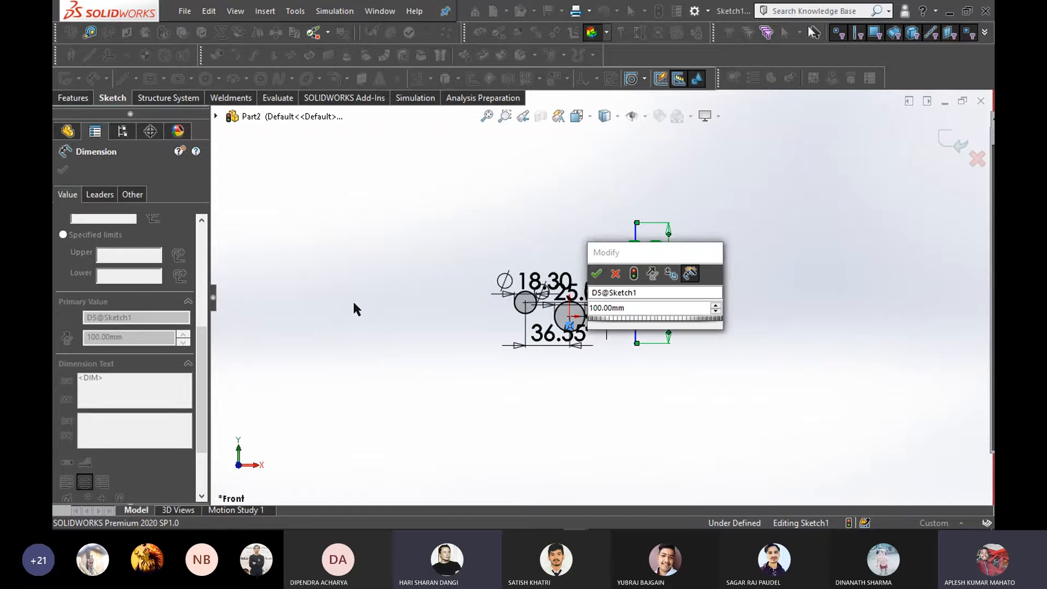
{"action": "left_click_drag", "start_coordinate": [623, 257], "coordinate": [778, 243]}
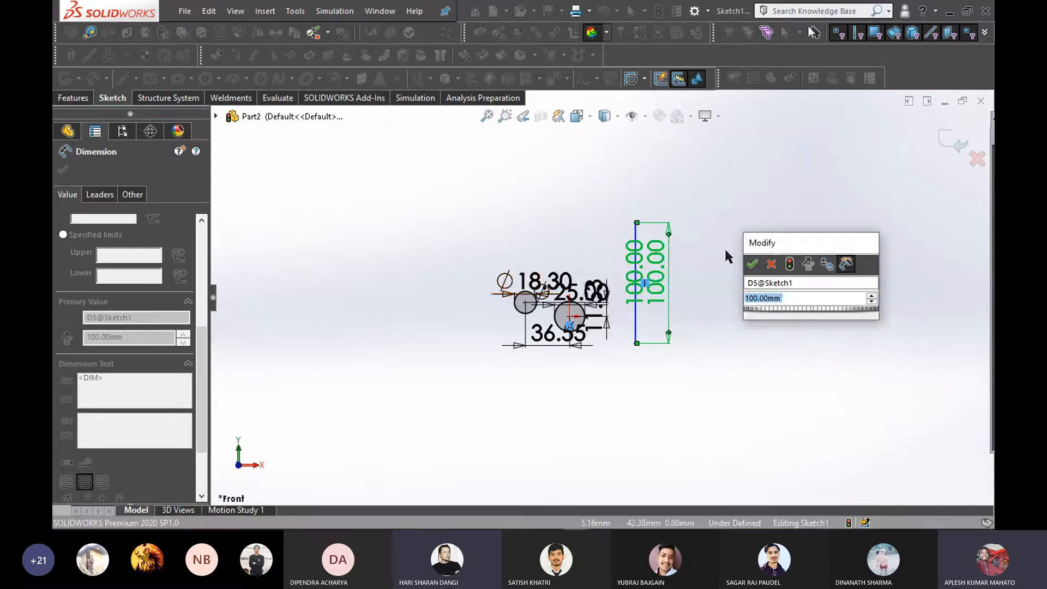
{"action": "left_click", "coordinate": [772, 265]}
Delete the vertical line together with its length dimension
{"action": "left_click_drag", "start_coordinate": [614, 206], "coordinate": [731, 390]}
{"action": "key", "text": "Delete"}
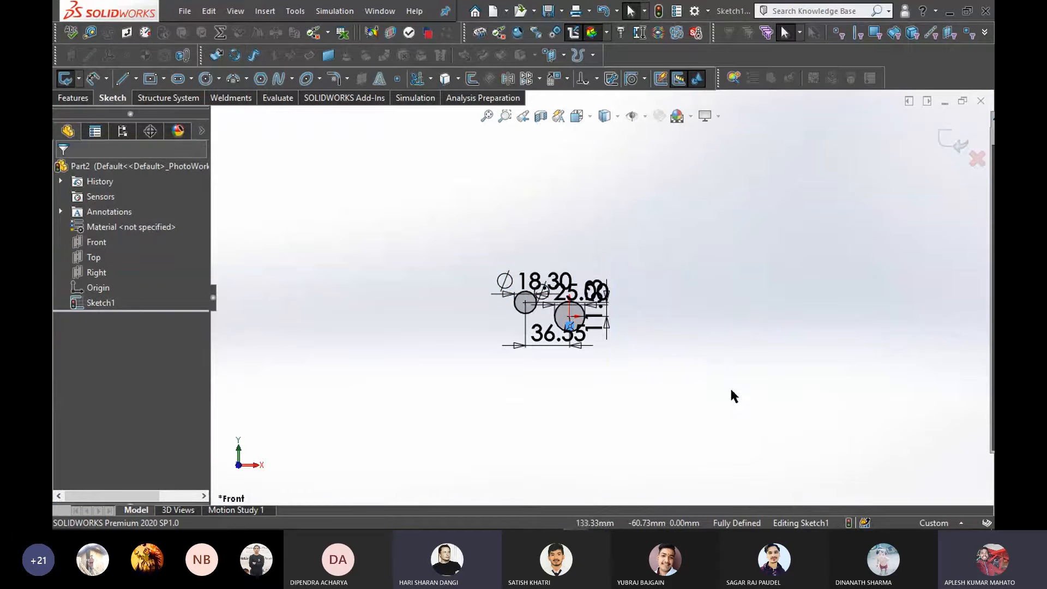
{"action": "scroll", "coordinate": [600, 300], "scroll_direction": "down", "scroll_amount": 5}
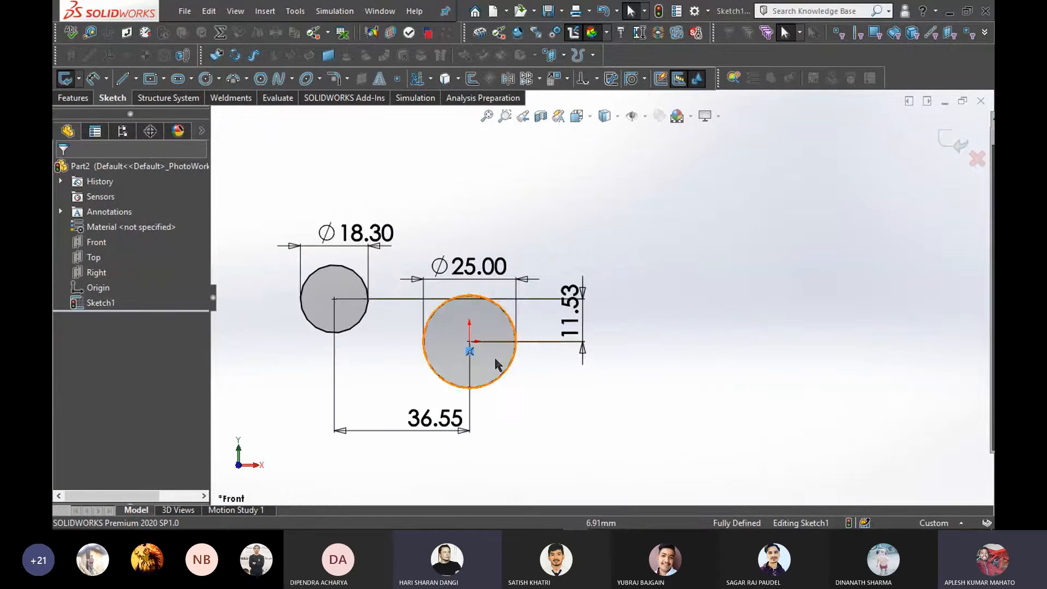
{"action": "right_click", "coordinate": [506, 371]}
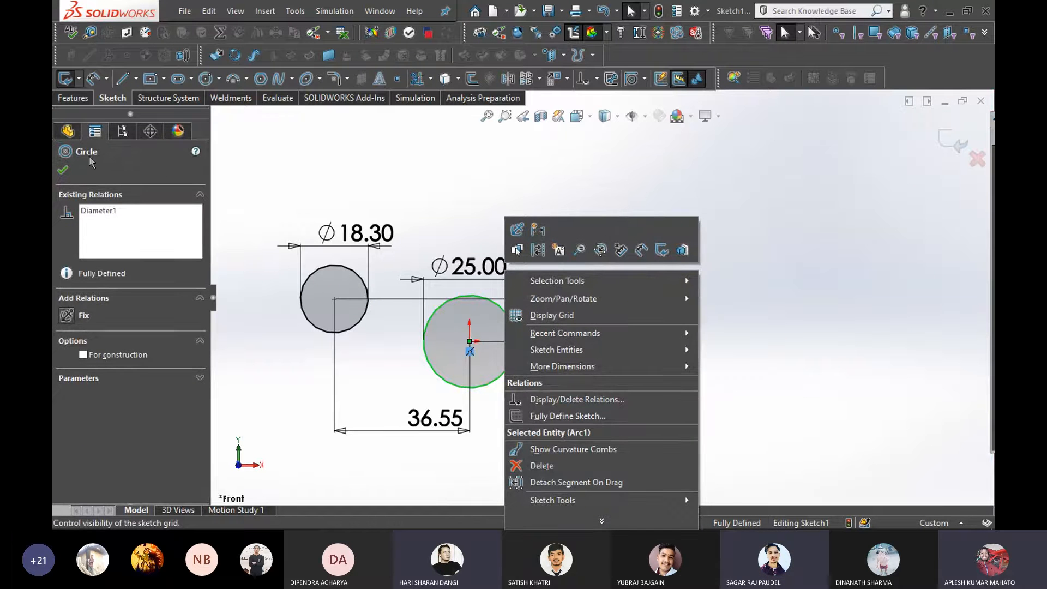
{"action": "left_click", "coordinate": [287, 155]}
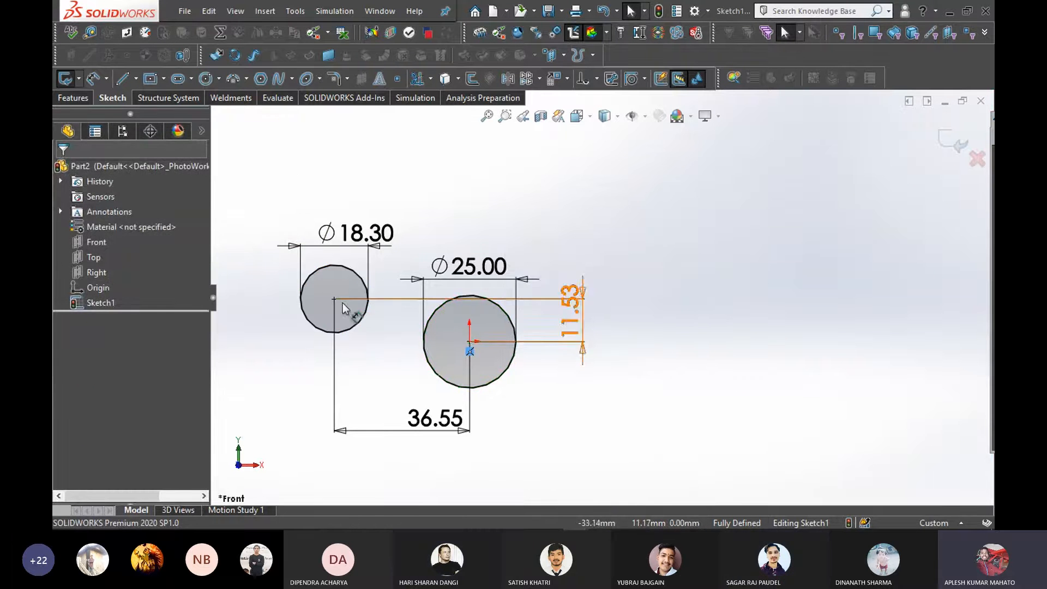
{"action": "scroll", "coordinate": [334, 245], "scroll_direction": "up", "scroll_amount": 2}
{"action": "scroll", "coordinate": [384, 233], "scroll_direction": "down", "scroll_amount": 2}
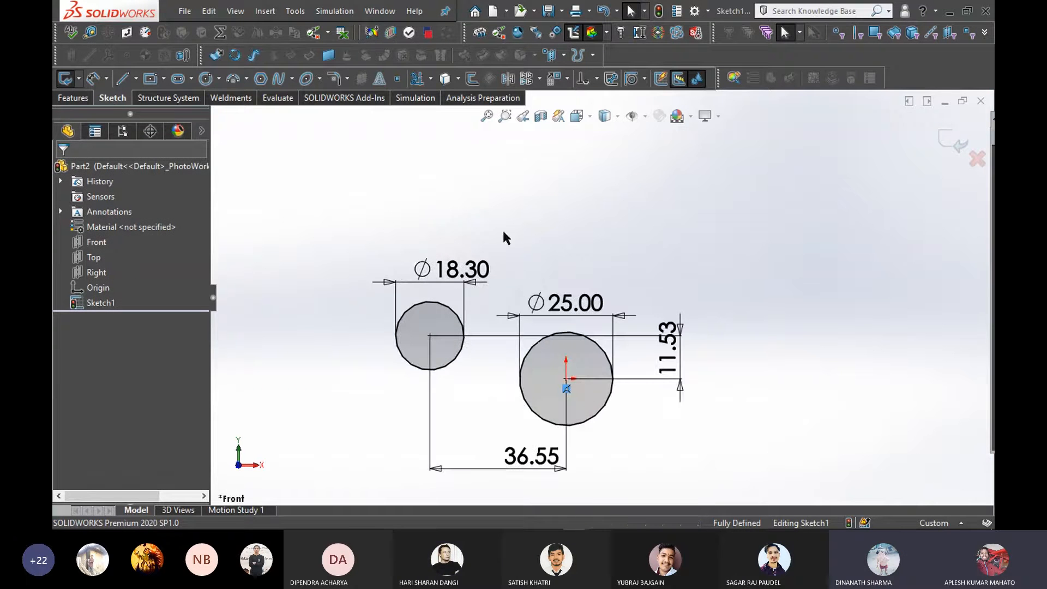
Bring up the mouse gesture wheel and start the Line tool with a gesture
{"action": "right_click_drag", "start_coordinate": [660, 217], "coordinate": [680, 217]}
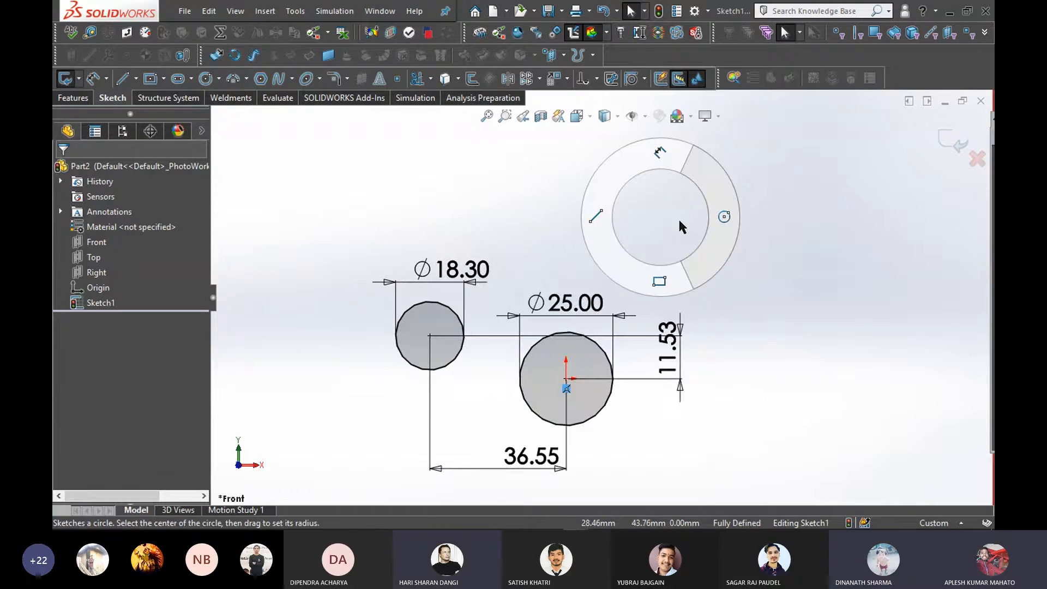
{"action": "right_click_drag", "start_coordinate": [679, 221], "coordinate": [679, 221]}
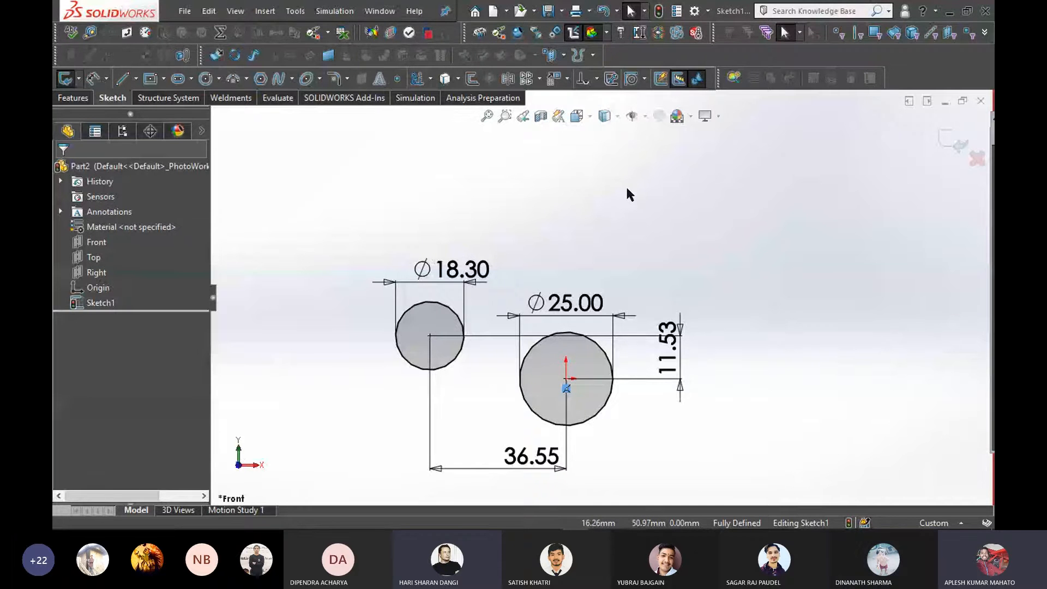
{"action": "mouse_move", "coordinate": [627, 190]}
{"action": "right_mouse_down"}
{"action": "mouse_move", "coordinate": [661, 188]}
{"action": "mouse_move", "coordinate": [567, 190]}
{"action": "right_mouse_up"}
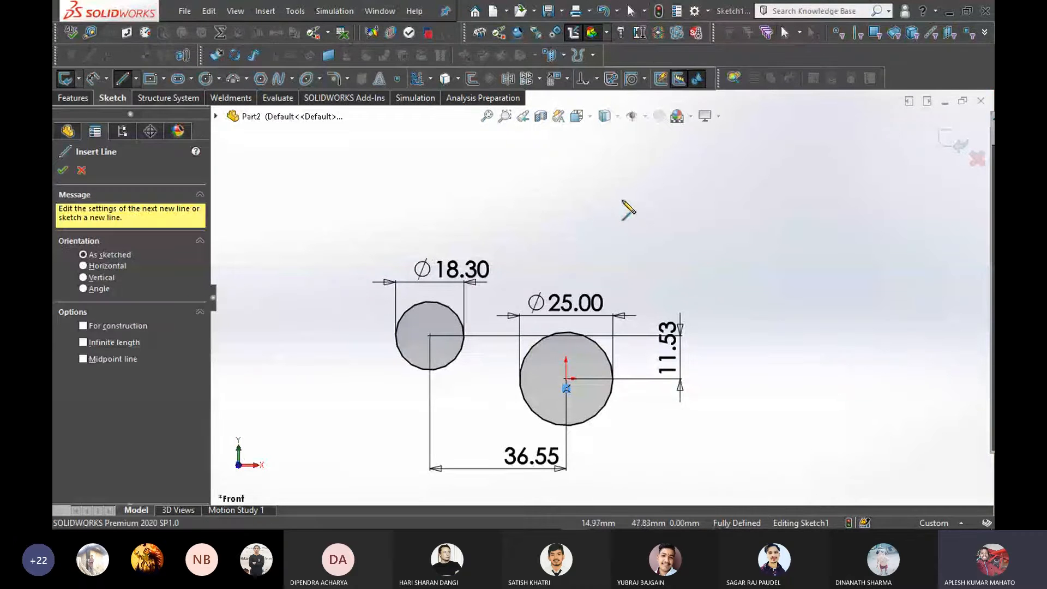
Switch to the Circle tool with a mouse gesture, sketch a large circle above the two dimensioned circles and delete it
{"action": "right_click_drag", "start_coordinate": [627, 208], "coordinate": [702, 206]}
{"action": "left_click", "coordinate": [649, 197]}
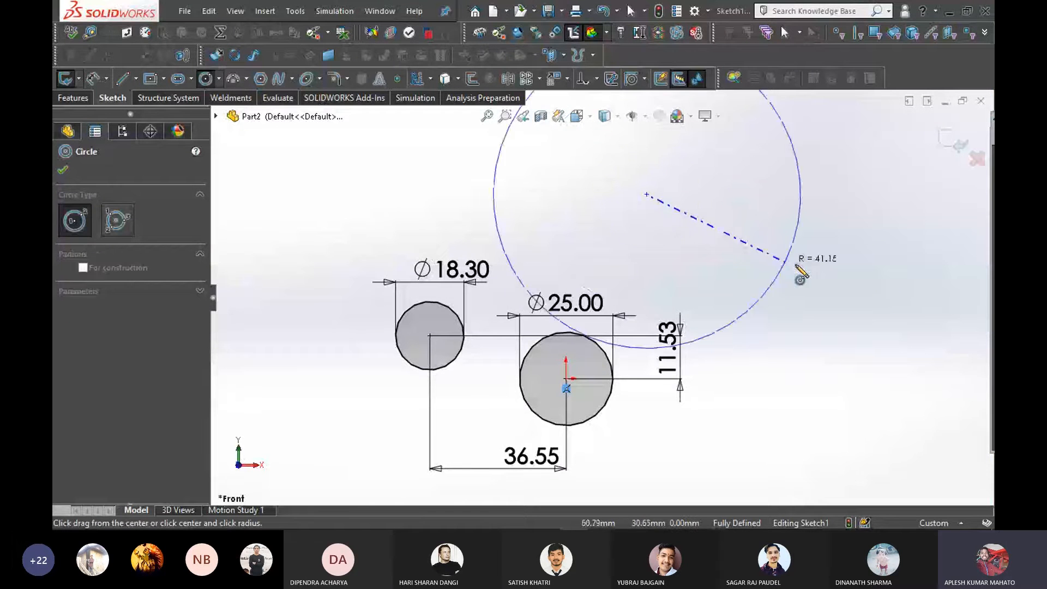
{"action": "left_click", "coordinate": [802, 269]}
{"action": "scroll", "coordinate": [704, 235], "scroll_direction": "up", "scroll_amount": 3}
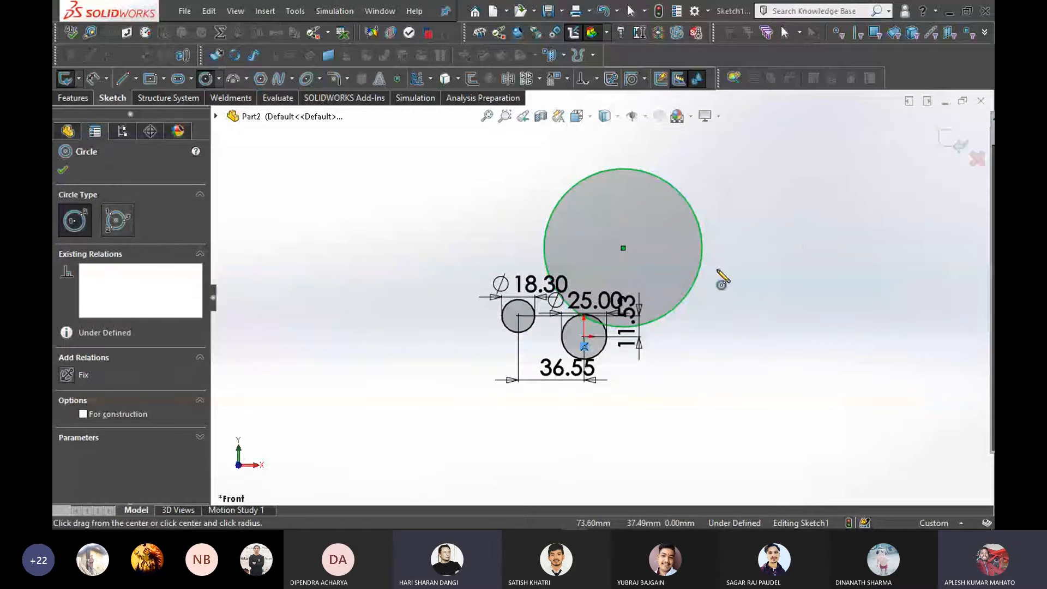
{"action": "key", "text": "Escape"}
{"action": "key", "text": "Delete"}
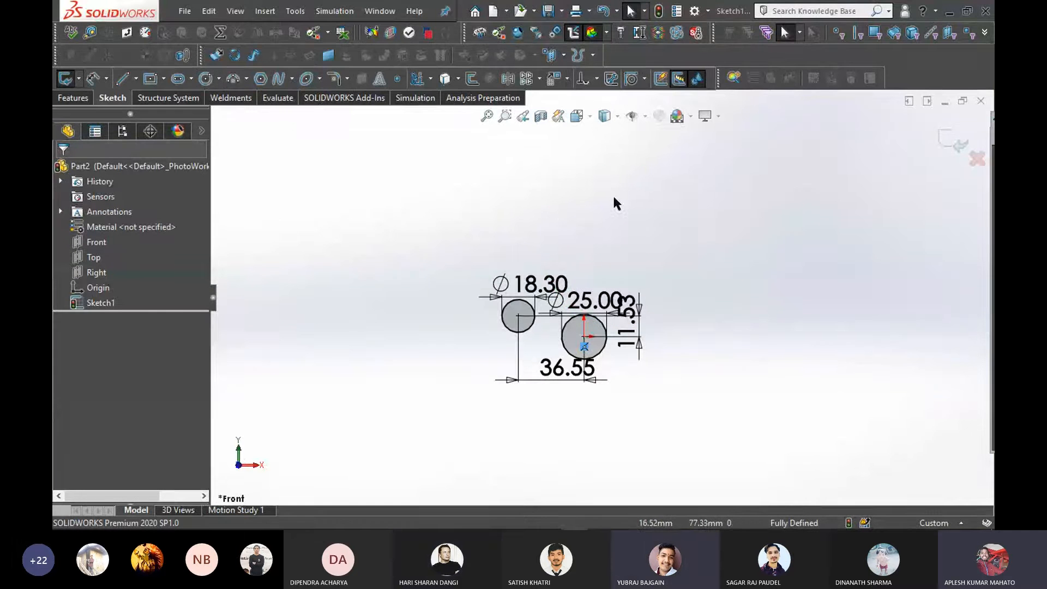
Examine the two dimensioned circles at varying magnifications by zooming in and out
{"action": "scroll", "coordinate": [637, 257], "scroll_direction": "down", "scroll_amount": 3}
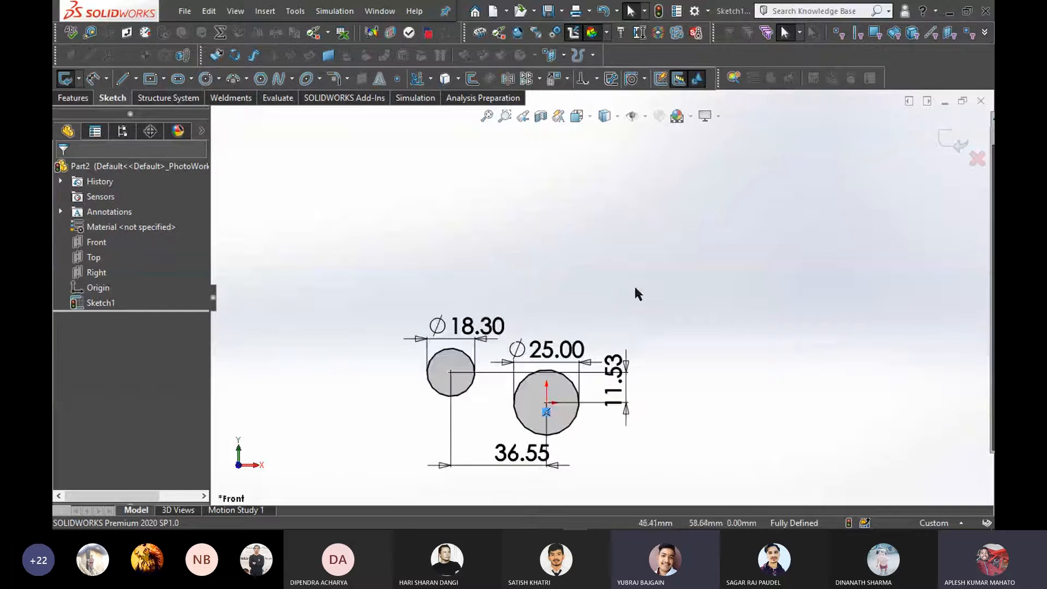
{"action": "scroll", "coordinate": [552, 415], "scroll_direction": "up", "scroll_amount": 1}
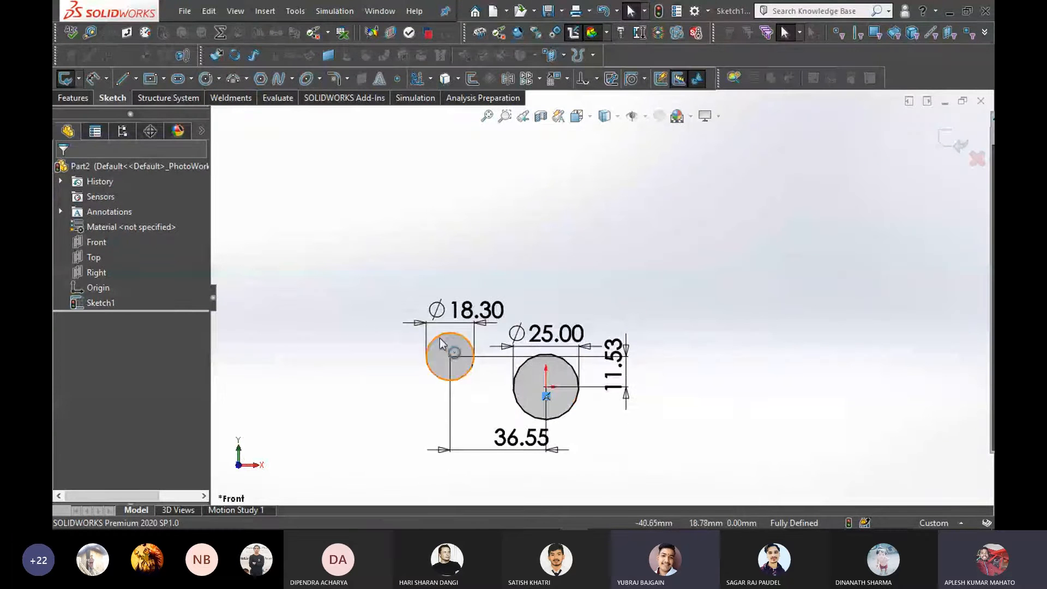
{"action": "scroll", "coordinate": [439, 341], "scroll_direction": "down", "scroll_amount": 3}
{"action": "scroll", "coordinate": [600, 306], "scroll_direction": "up", "scroll_amount": 2}
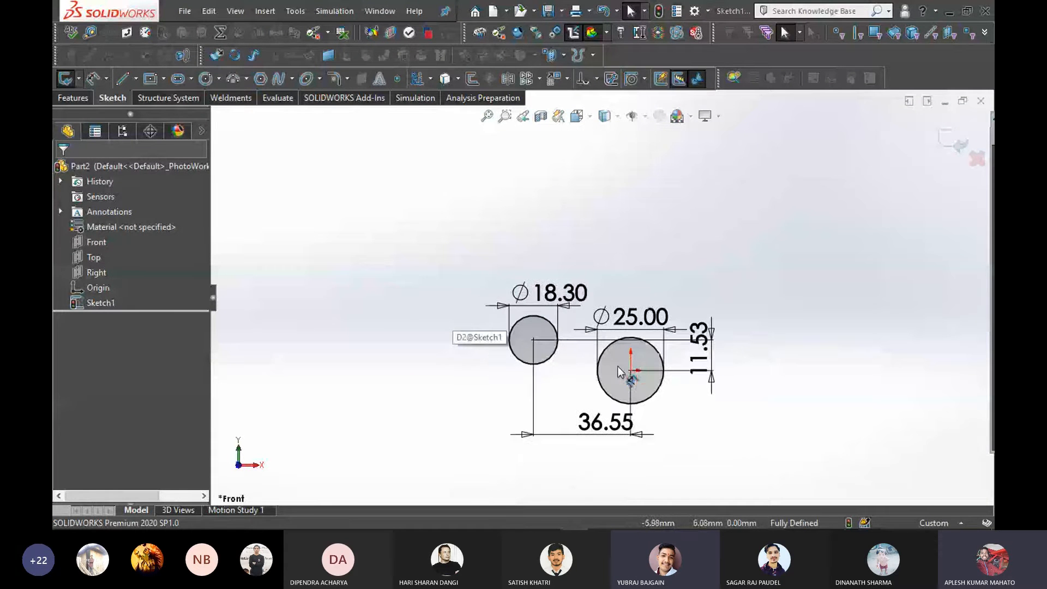
{"action": "scroll", "coordinate": [758, 268], "scroll_direction": "down", "scroll_amount": 1}
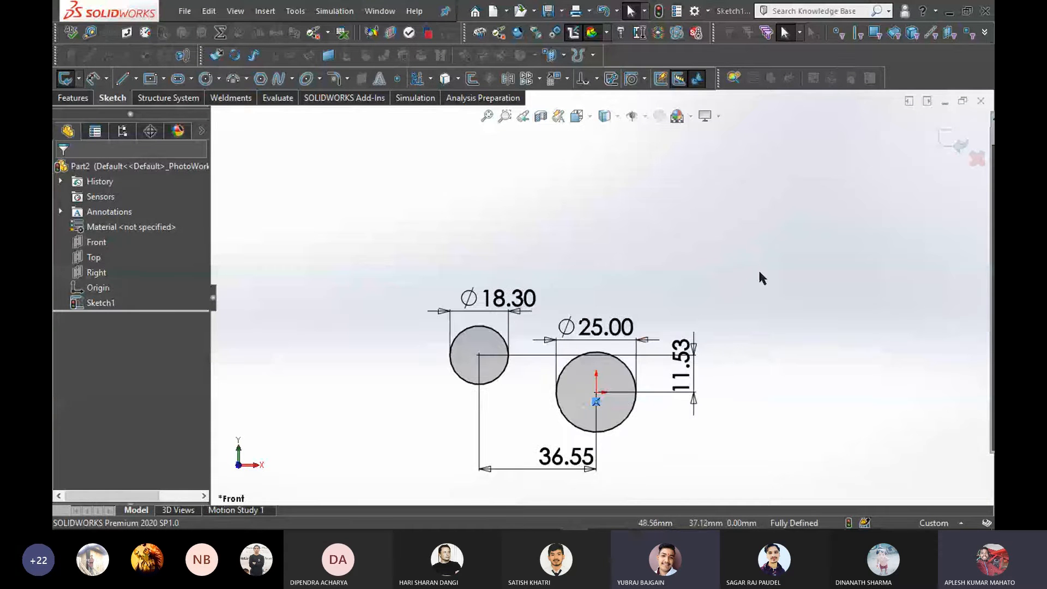
{"action": "scroll", "coordinate": [673, 398], "scroll_direction": "up", "scroll_amount": 1}
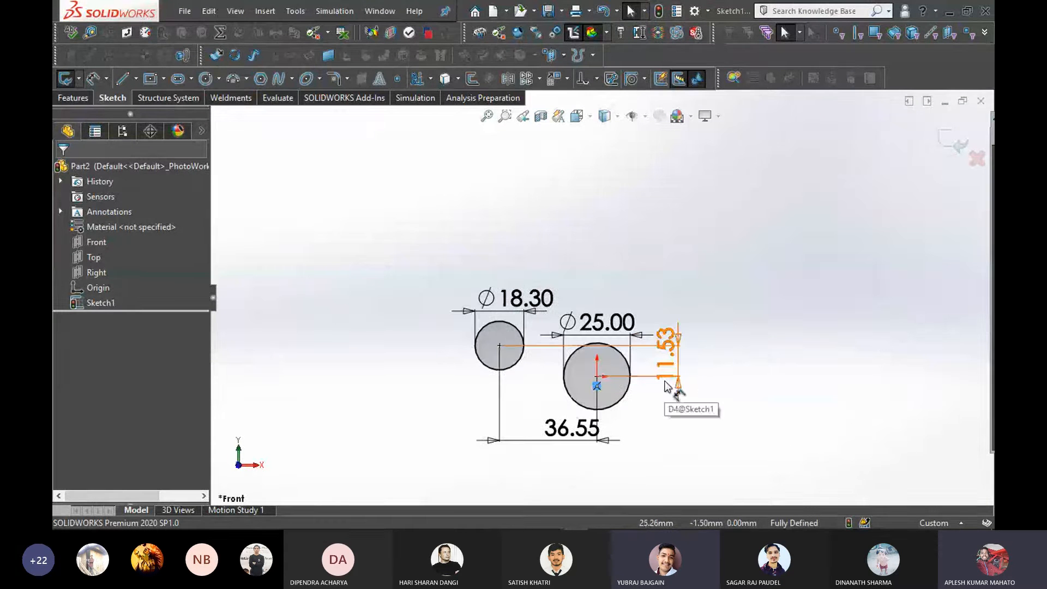
{"action": "scroll", "coordinate": [646, 421], "scroll_direction": "down", "scroll_amount": 1}
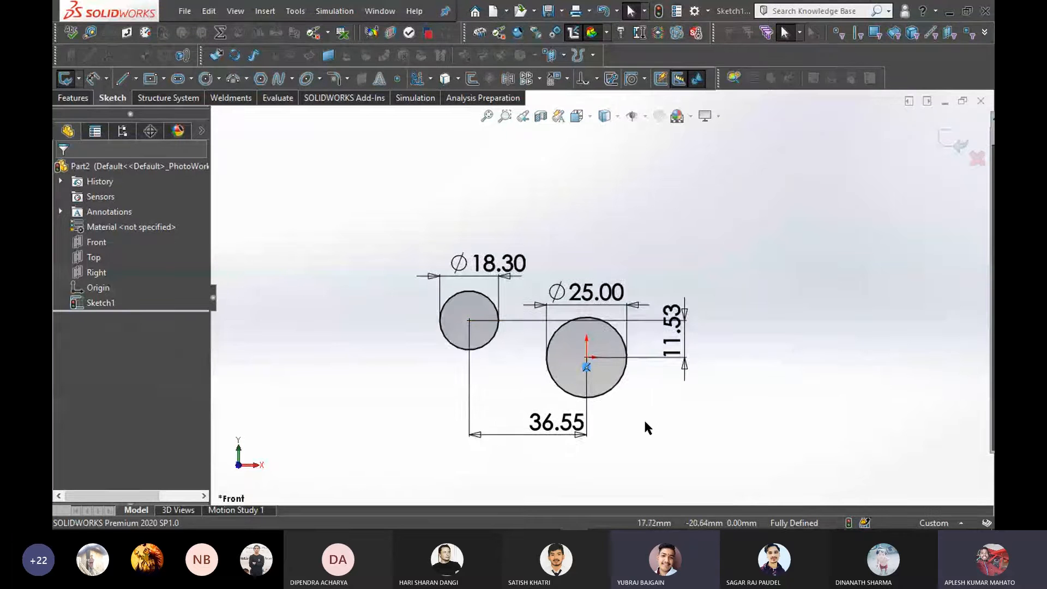
{"action": "scroll", "coordinate": [649, 415], "scroll_direction": "down", "scroll_amount": 1}
{"action": "scroll", "coordinate": [649, 416], "scroll_direction": "up", "scroll_amount": 2}
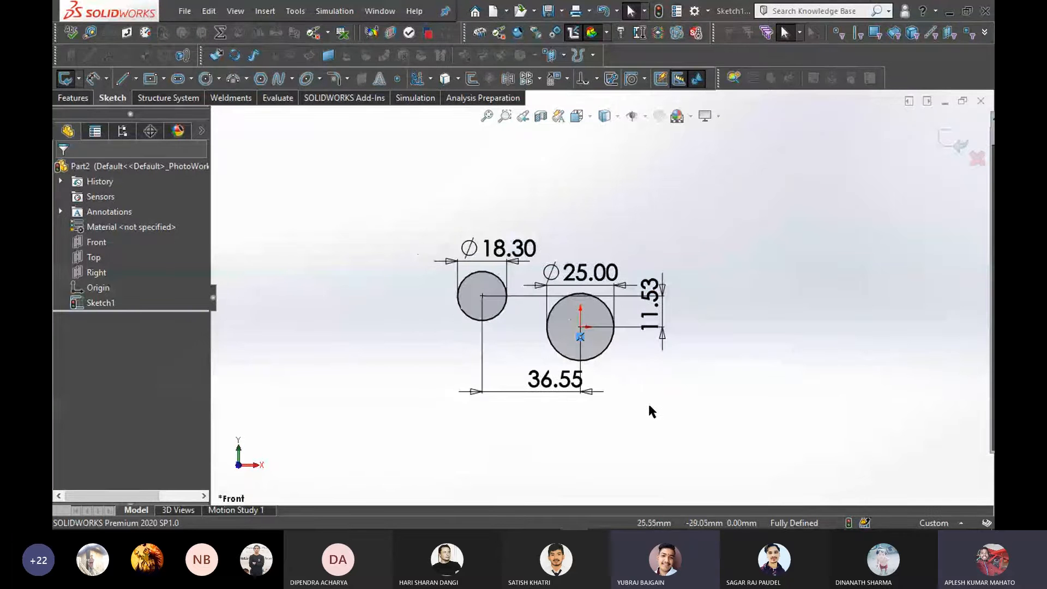
Fit the sketch in the view and magnify an area around the 25 mm circle with Zoom to Area
{"action": "left_click", "coordinate": [487, 116]}
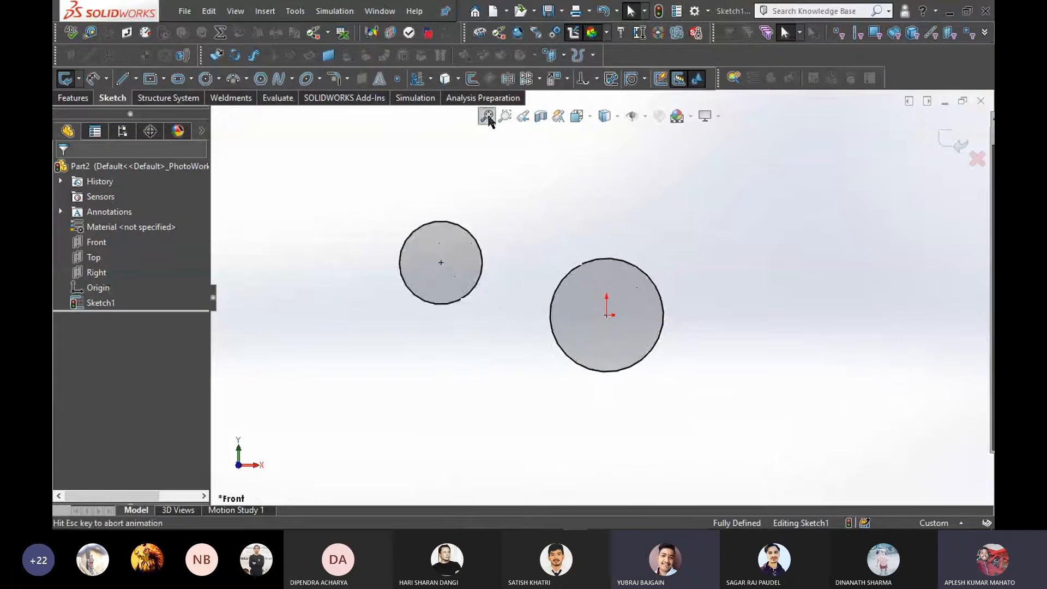
{"action": "left_click", "coordinate": [506, 117]}
{"action": "left_click_drag", "start_coordinate": [546, 192], "coordinate": [703, 328]}
{"action": "left_click_drag", "start_coordinate": [804, 376], "coordinate": [638, 318]}
{"action": "scroll", "coordinate": [612, 313], "scroll_direction": "down", "scroll_amount": 4}
{"action": "scroll", "coordinate": [611, 311], "scroll_direction": "up", "scroll_amount": 14}
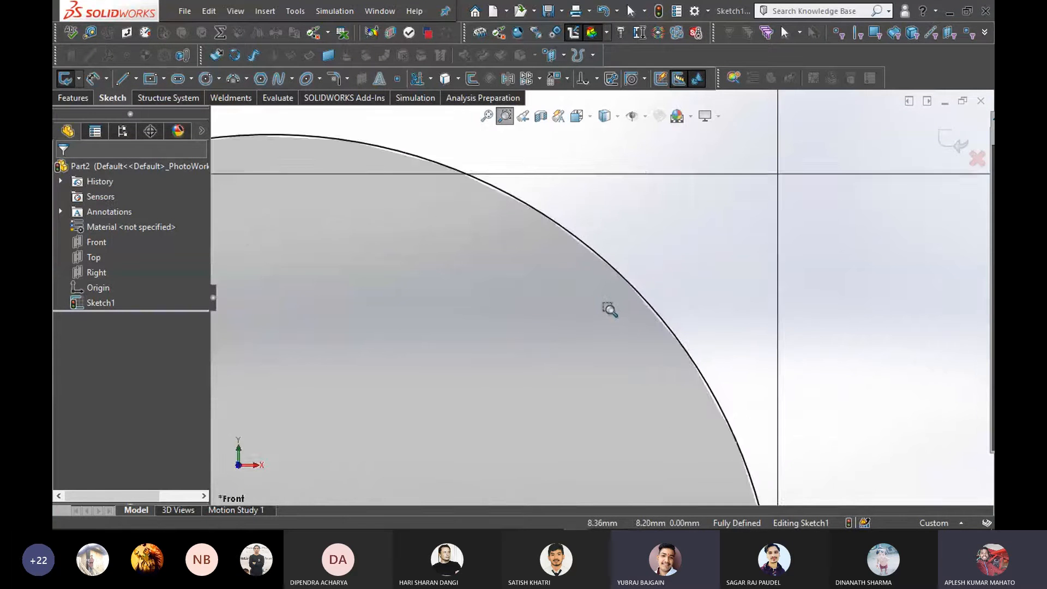
Magnify small areas near the 25 mm circle's edge, and fit the whole sketch back in the view
{"action": "left_click_drag", "start_coordinate": [568, 227], "coordinate": [602, 253]}
{"action": "scroll", "coordinate": [600, 278], "scroll_direction": "up", "scroll_amount": 3}
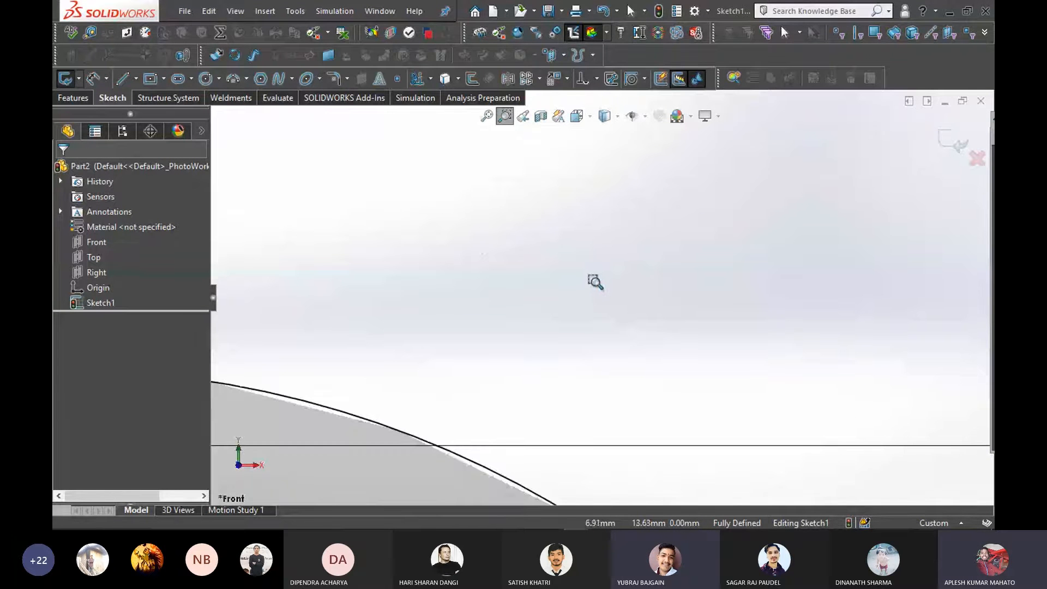
{"action": "scroll", "coordinate": [627, 376], "scroll_direction": "up", "scroll_amount": 5}
{"action": "left_click_drag", "start_coordinate": [633, 385], "coordinate": [670, 420]}
{"action": "left_click_drag", "start_coordinate": [570, 338], "coordinate": [472, 275]}
{"action": "left_click", "coordinate": [488, 116]}
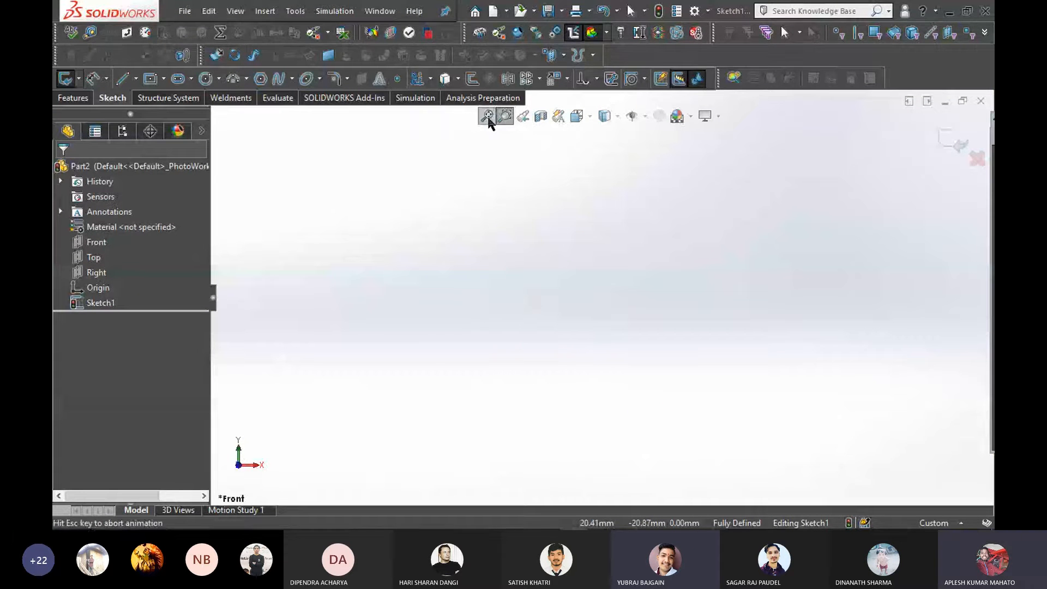
{"action": "scroll", "coordinate": [572, 169], "scroll_direction": "up", "scroll_amount": 1}
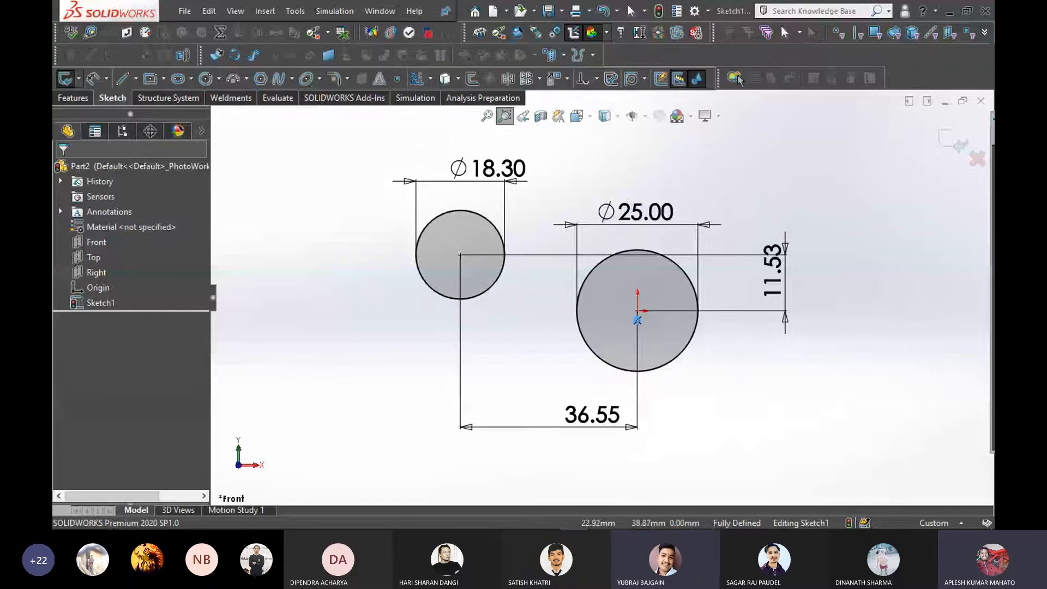
Look through the Toolbars, Commands, Menus, Keyboard, Mouse Gestures and Customization pages of the Customize dialog and close it
{"action": "left_click", "coordinate": [709, 11]}
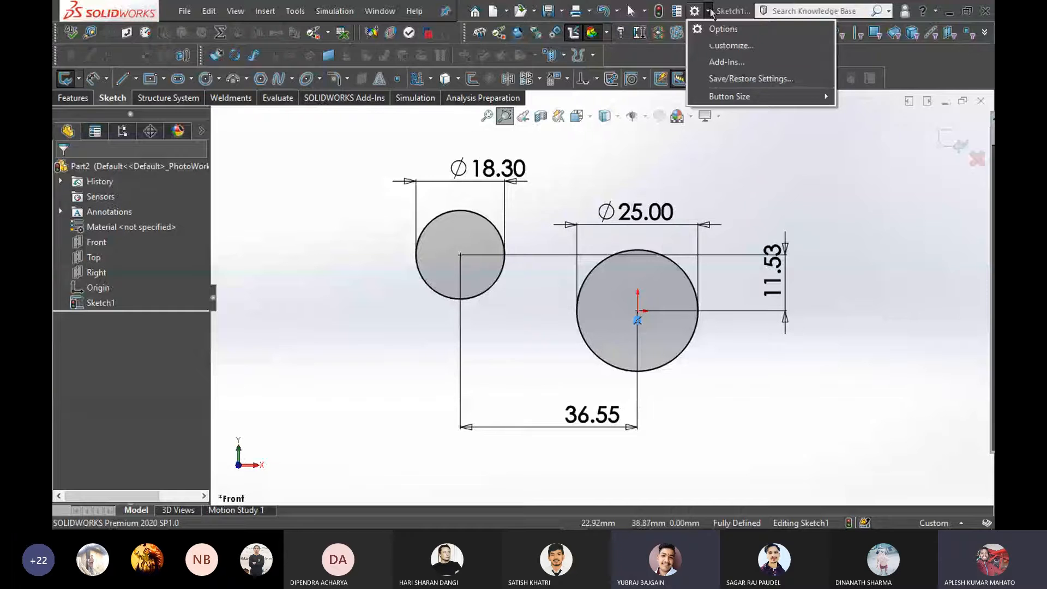
{"action": "left_click", "coordinate": [717, 47]}
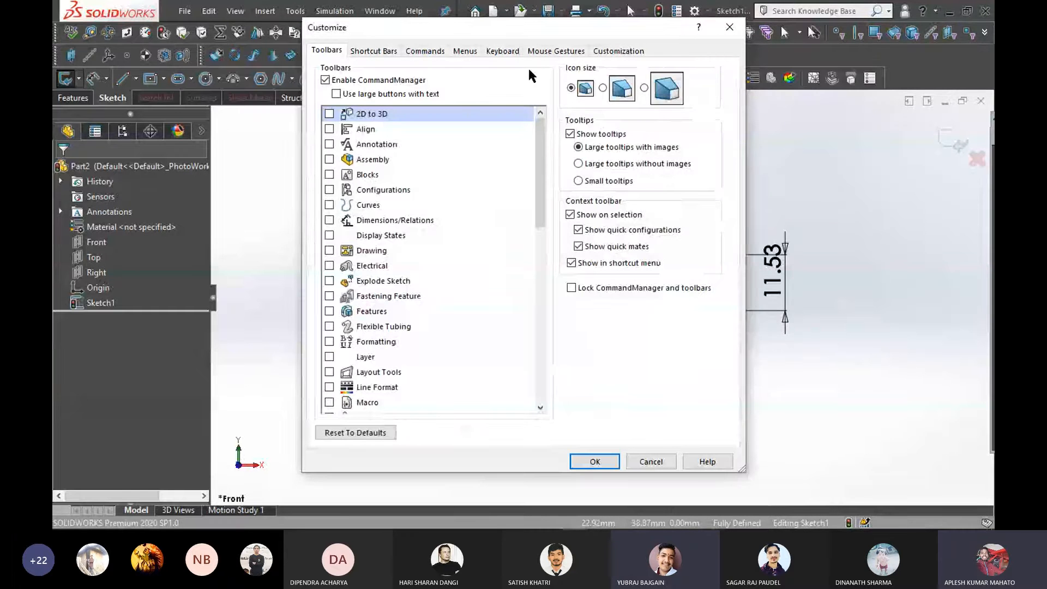
{"action": "left_click", "coordinate": [438, 53]}
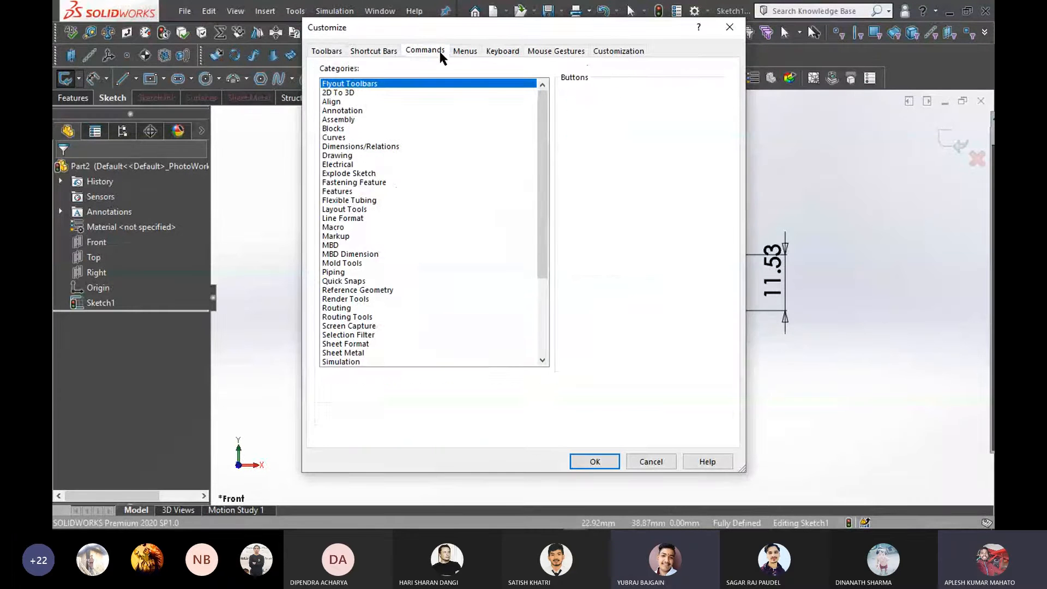
{"action": "left_click", "coordinate": [468, 51]}
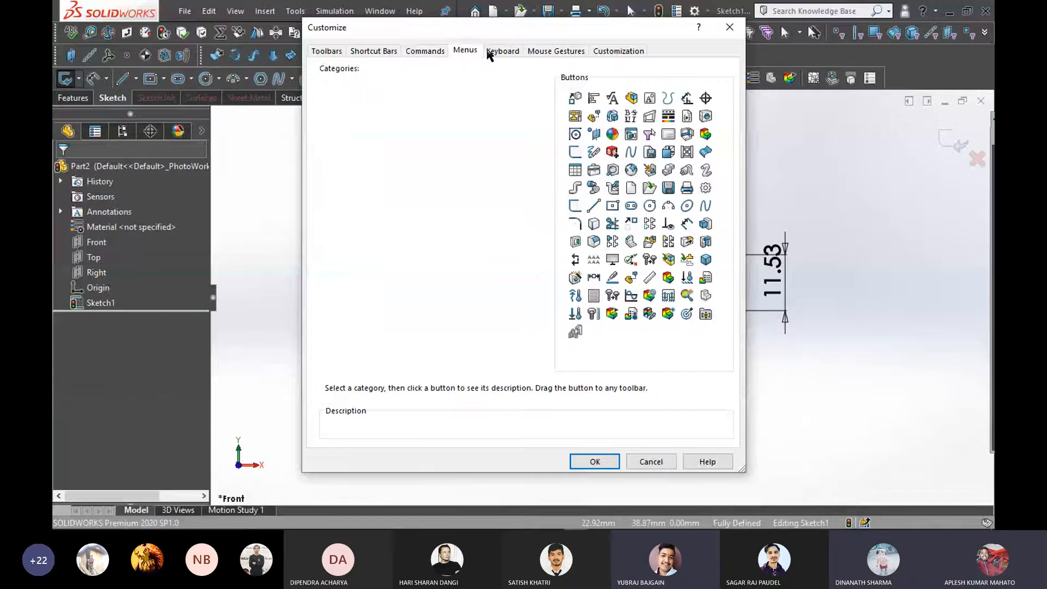
{"action": "left_click", "coordinate": [516, 53]}
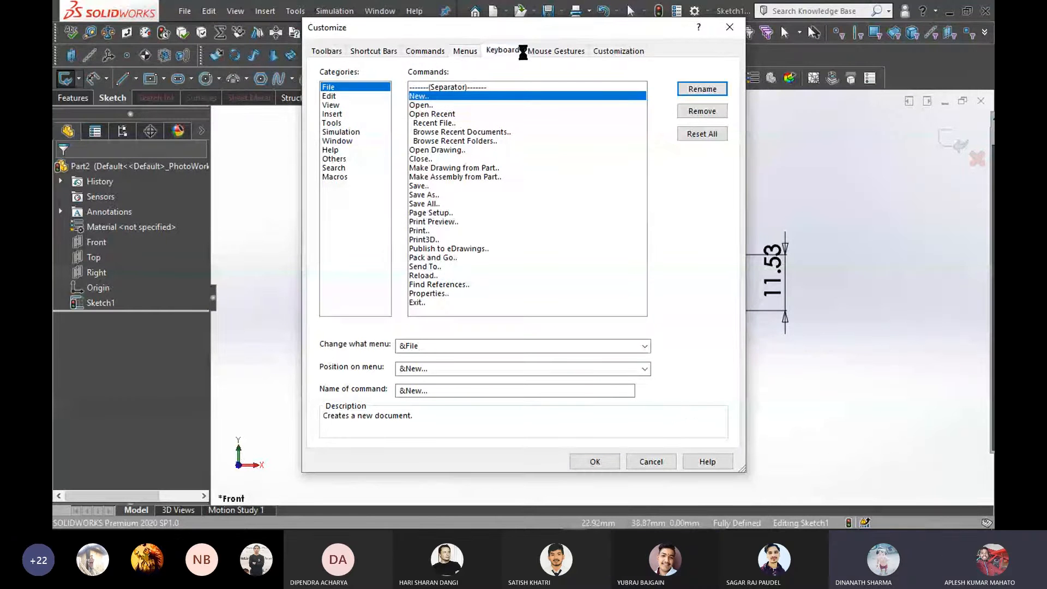
{"action": "left_click", "coordinate": [558, 52]}
{"action": "left_click", "coordinate": [611, 51]}
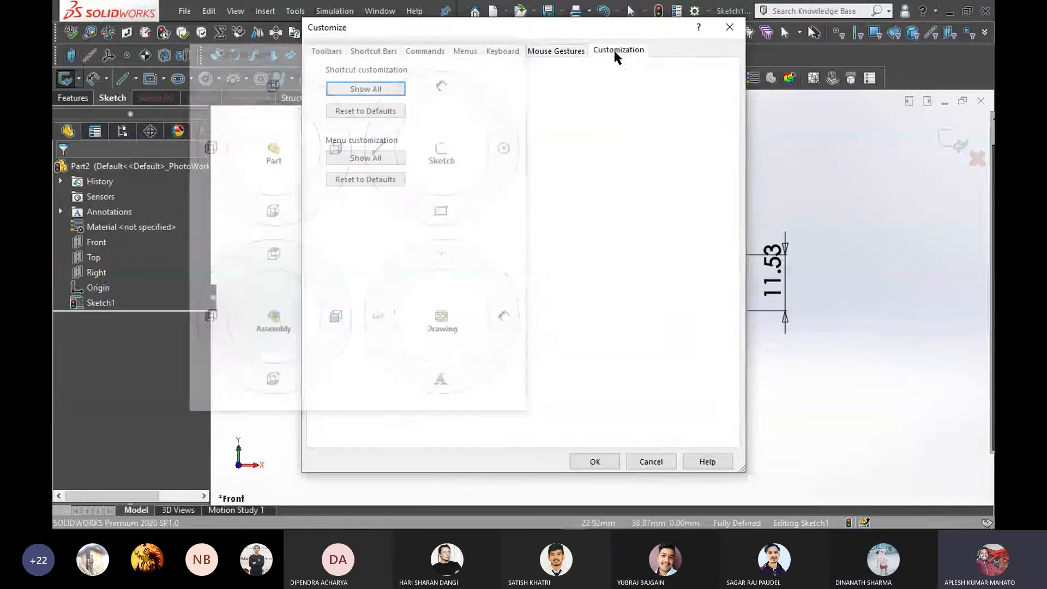
{"action": "left_click", "coordinate": [730, 27]}
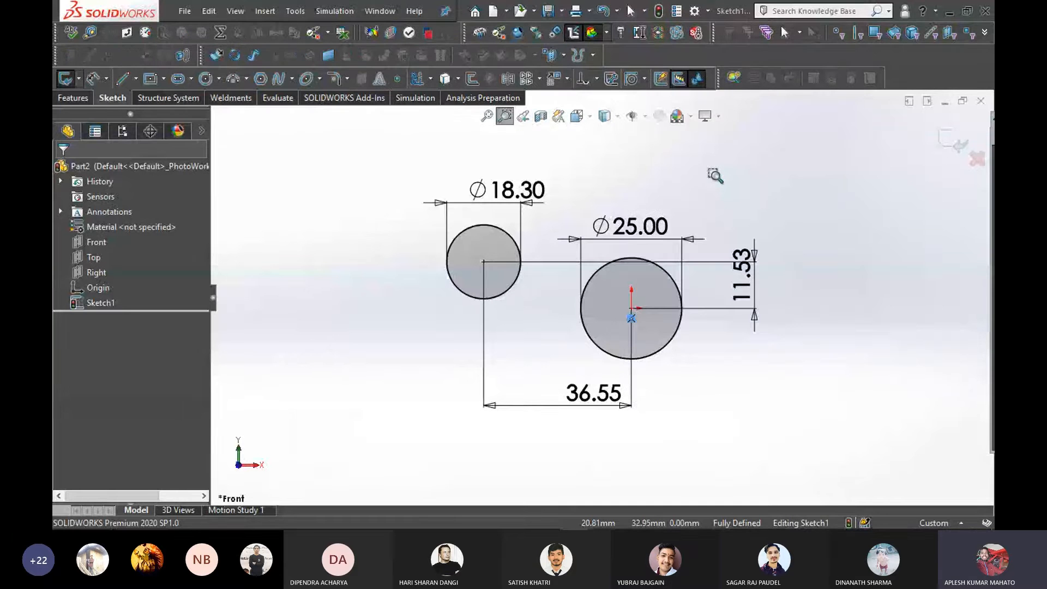
Delete the 18.30 mm circle together with its dimensions, keeping the circle at the origin
{"action": "scroll", "coordinate": [715, 176], "scroll_direction": "down", "scroll_amount": 2}
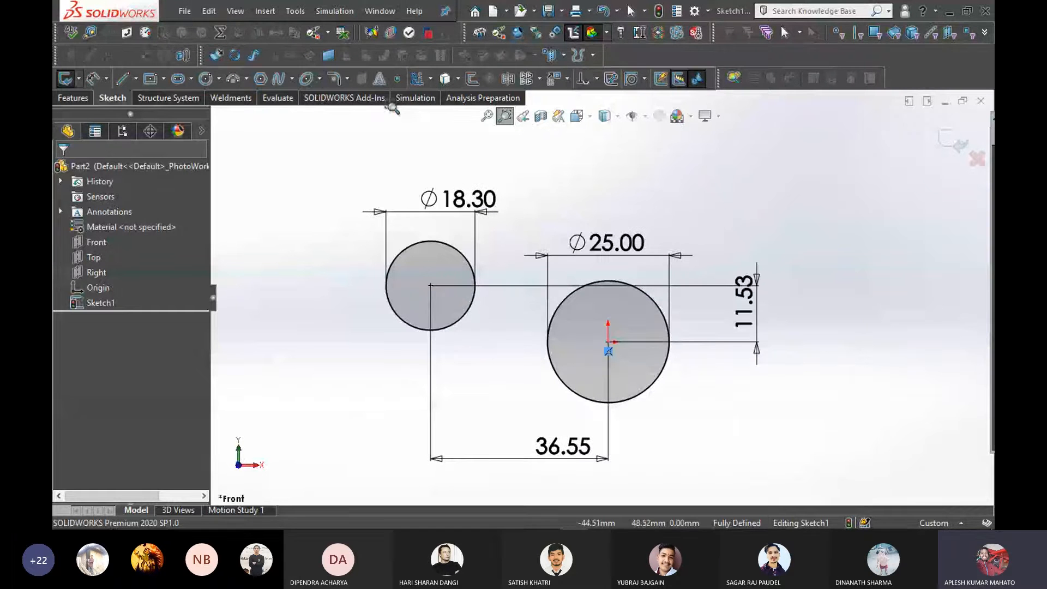
{"action": "left_click", "coordinate": [631, 11]}
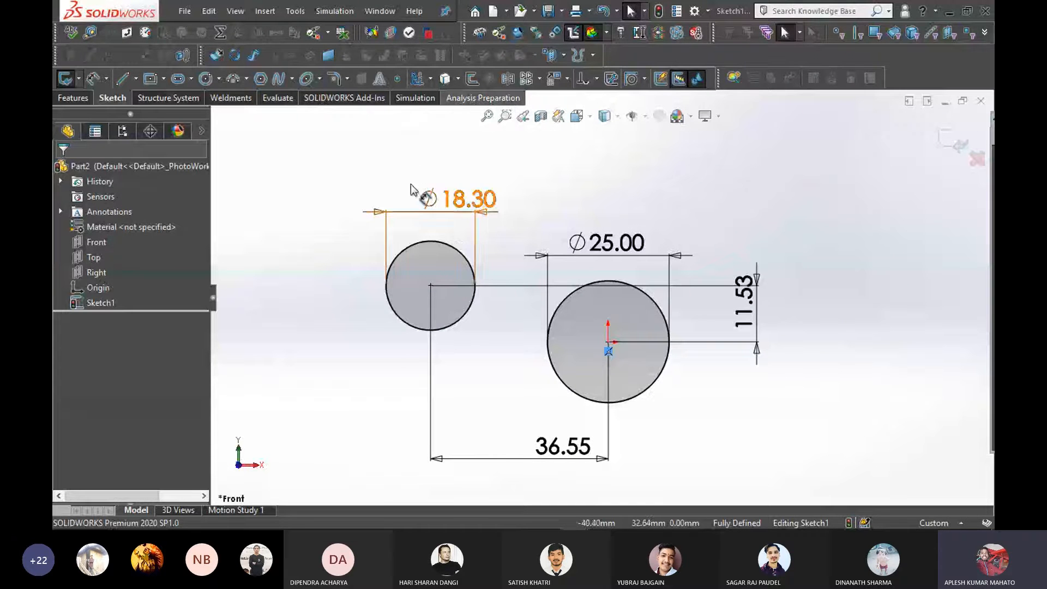
{"action": "left_click_drag", "start_coordinate": [339, 196], "coordinate": [505, 357]}
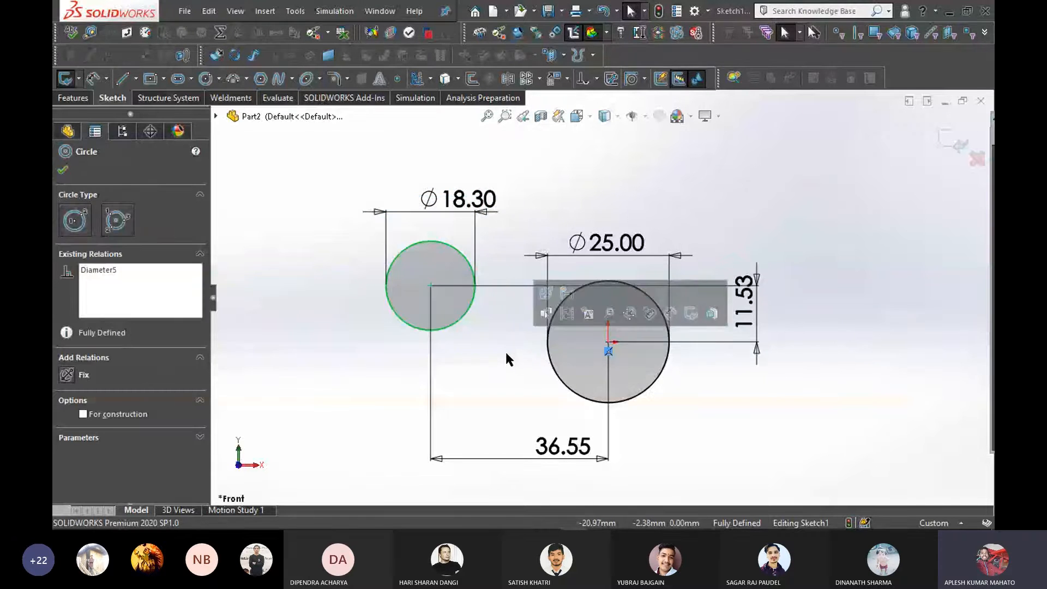
{"action": "key", "text": "Delete"}
{"action": "left_click", "coordinate": [444, 271]}
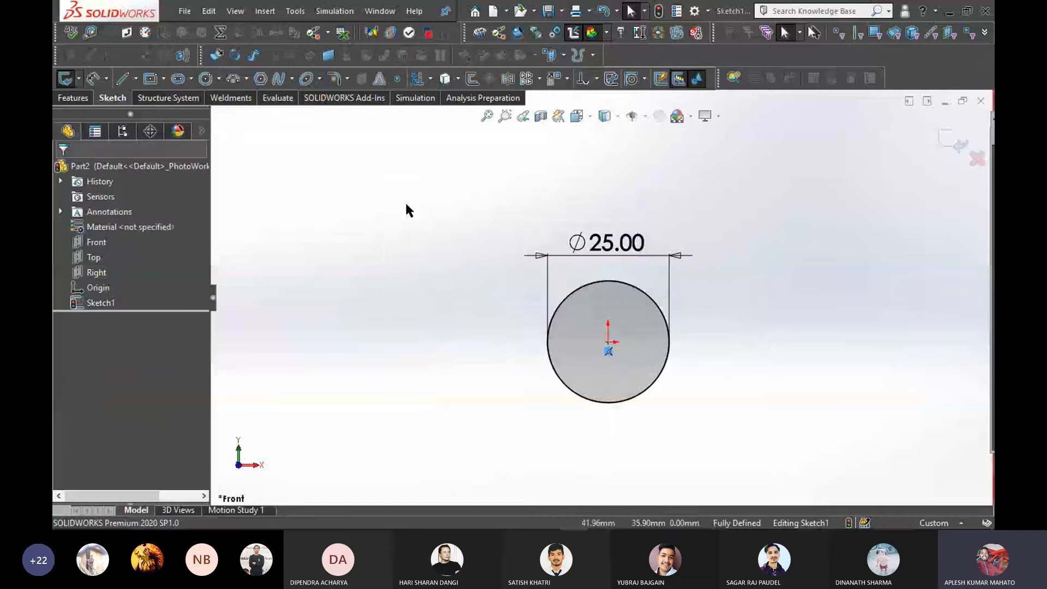
{"action": "scroll", "coordinate": [646, 359], "scroll_direction": "up", "scroll_amount": 2}
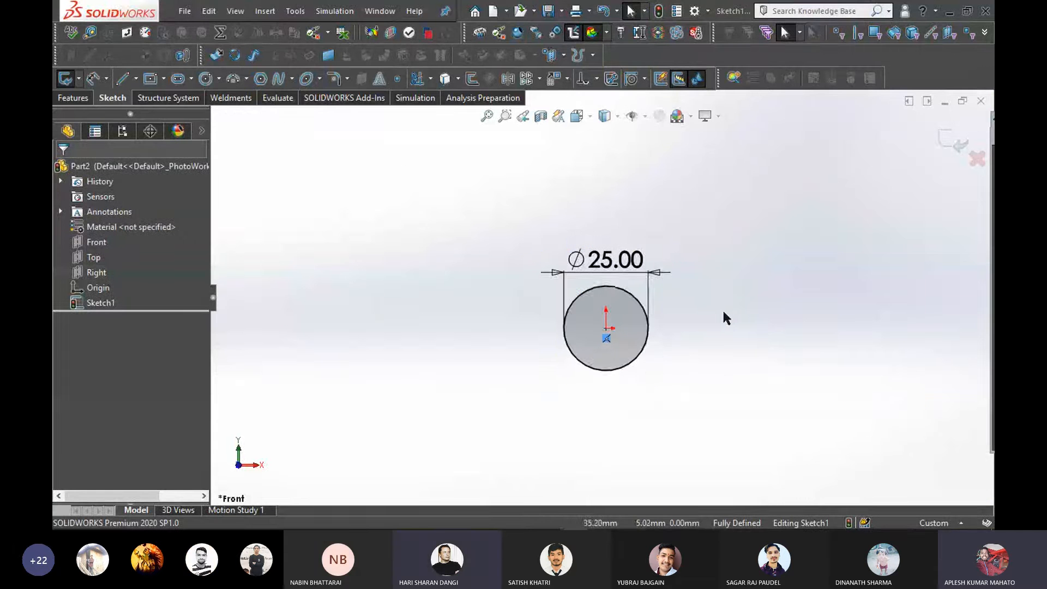
{"action": "scroll", "coordinate": [726, 312], "scroll_direction": "down", "scroll_amount": 1}
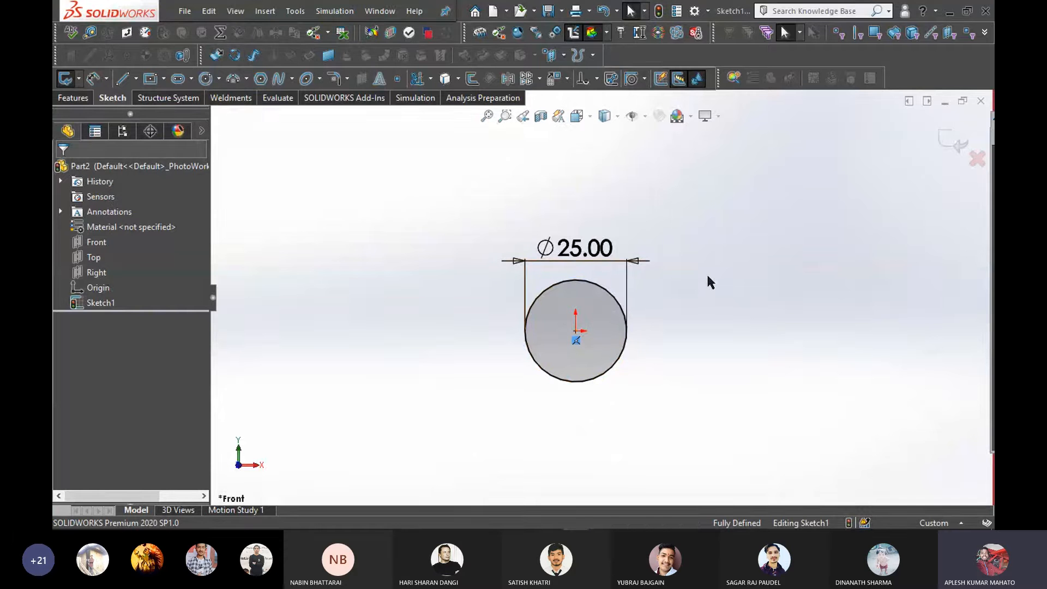
Shrink the modelling window to sit beside the reference drawing image, view the drawing and return to the sketch
{"action": "left_click", "coordinate": [967, 11]}
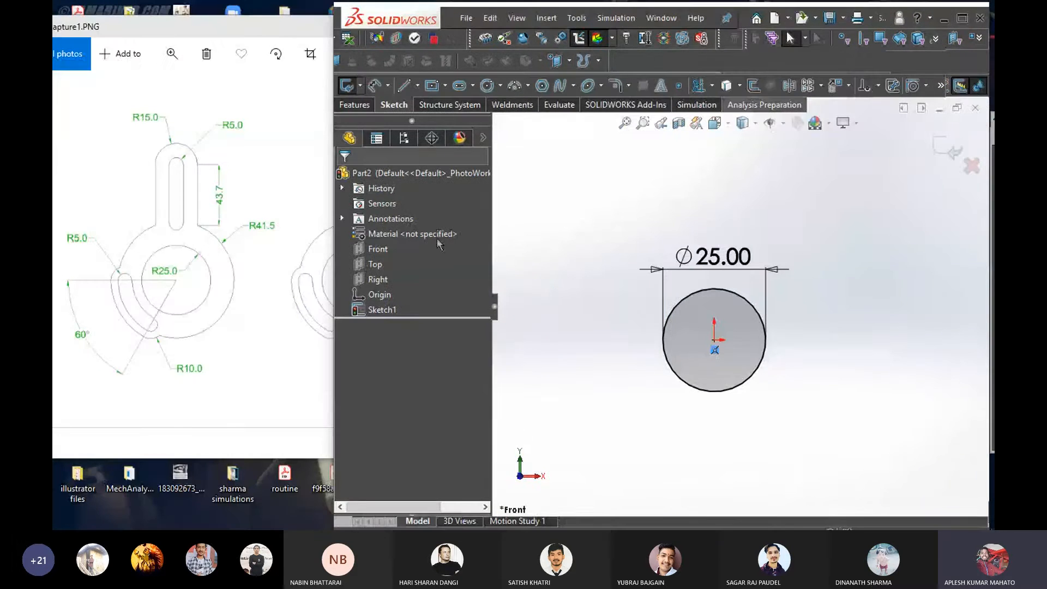
{"action": "left_click", "coordinate": [260, 277]}
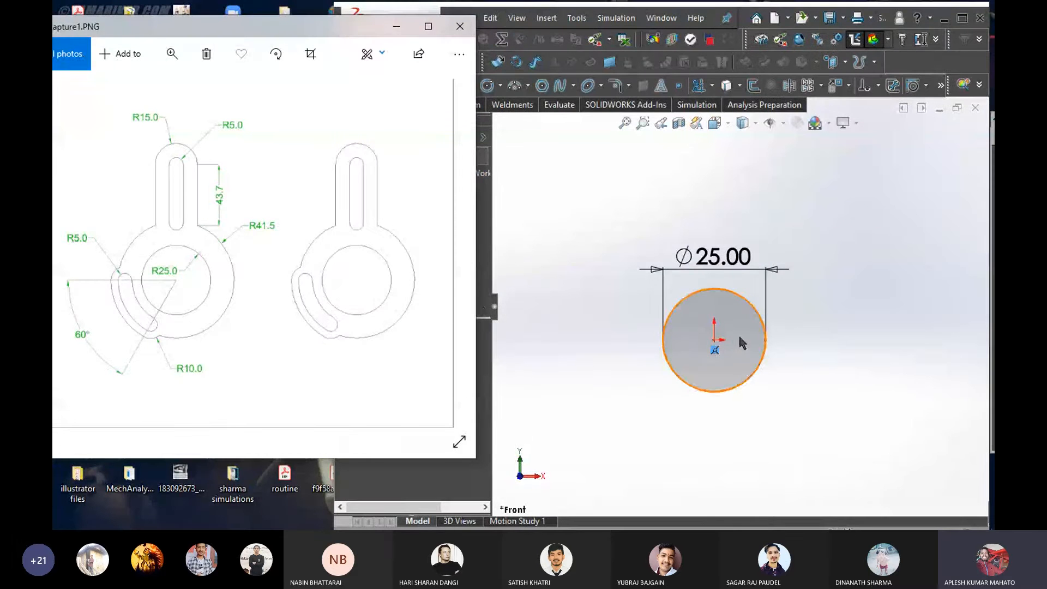
{"action": "scroll", "coordinate": [741, 342], "scroll_direction": "down", "scroll_amount": 1}
{"action": "left_click", "coordinate": [759, 443]}
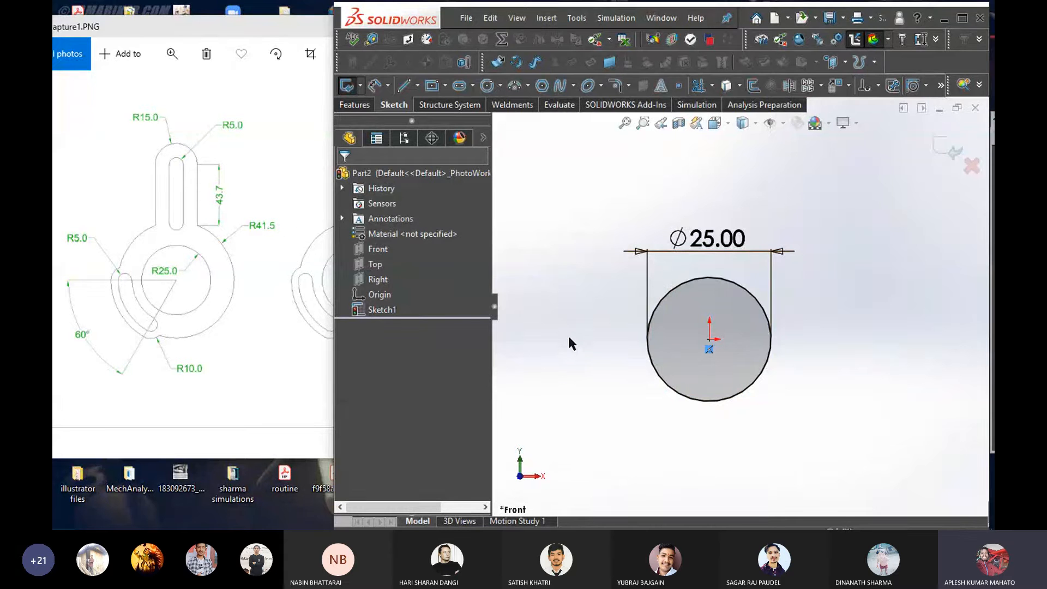
{"action": "right_click_drag", "start_coordinate": [561, 325], "coordinate": [574, 346]}
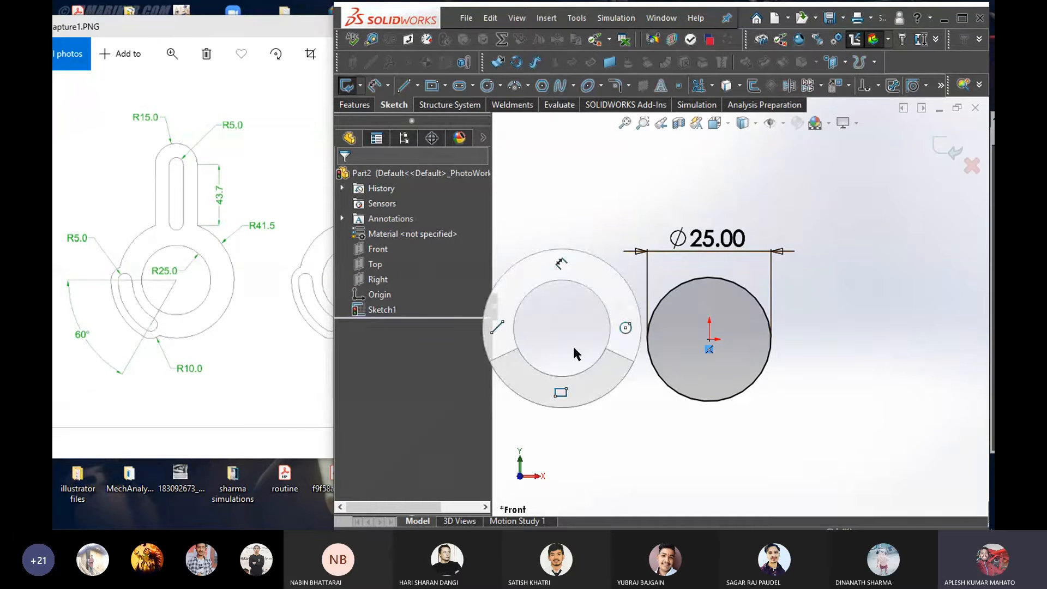
{"action": "right_click_drag", "start_coordinate": [574, 346], "coordinate": [626, 327]}
{"action": "left_click", "coordinate": [710, 340]}
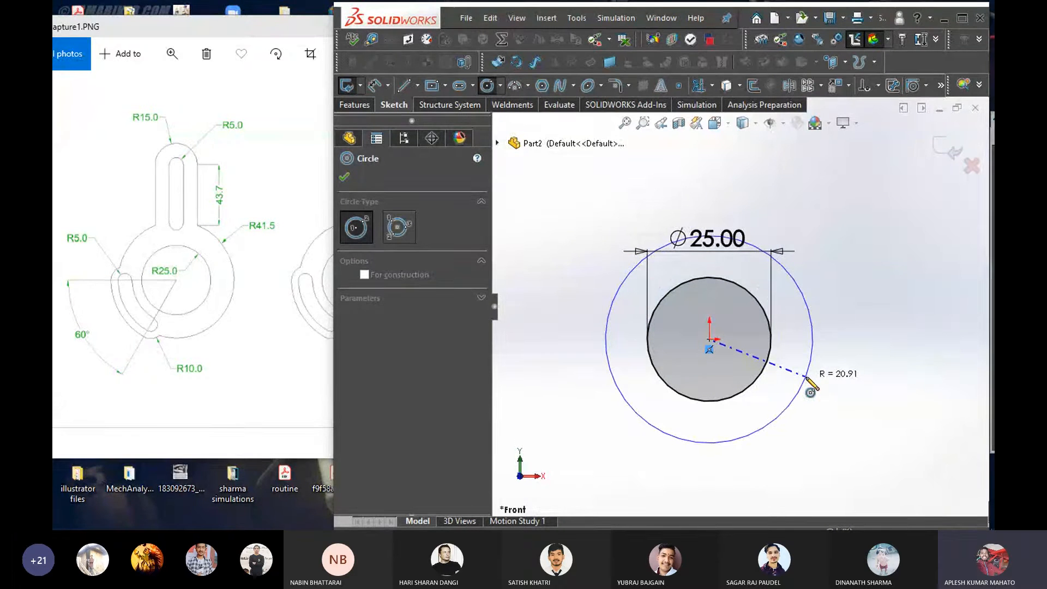
{"action": "key", "text": "Escape"}
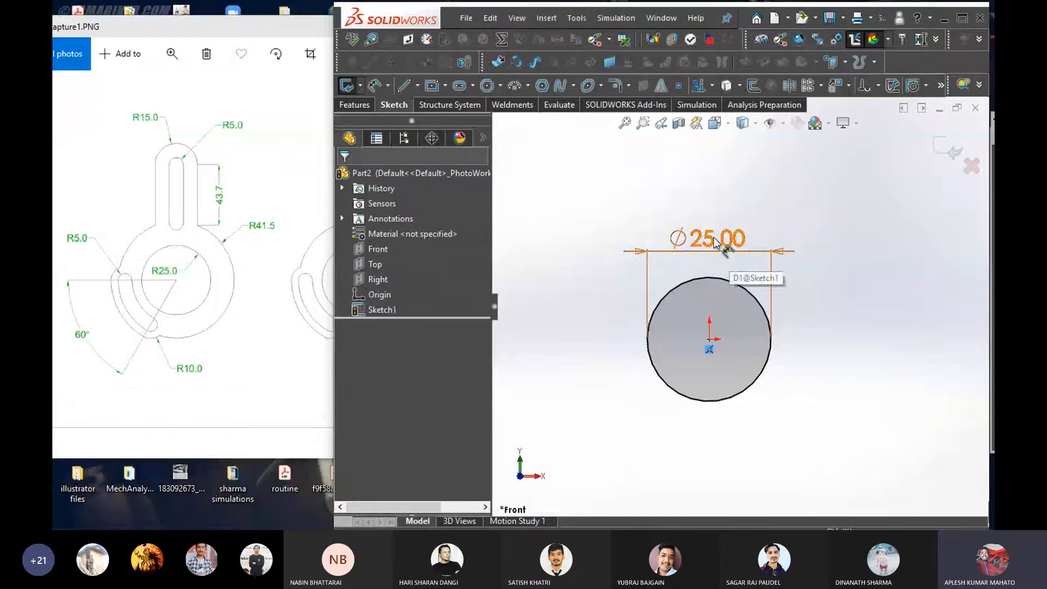
Set the diameter of the circle at the origin to 50 mm
{"action": "double_click", "coordinate": [733, 252]}
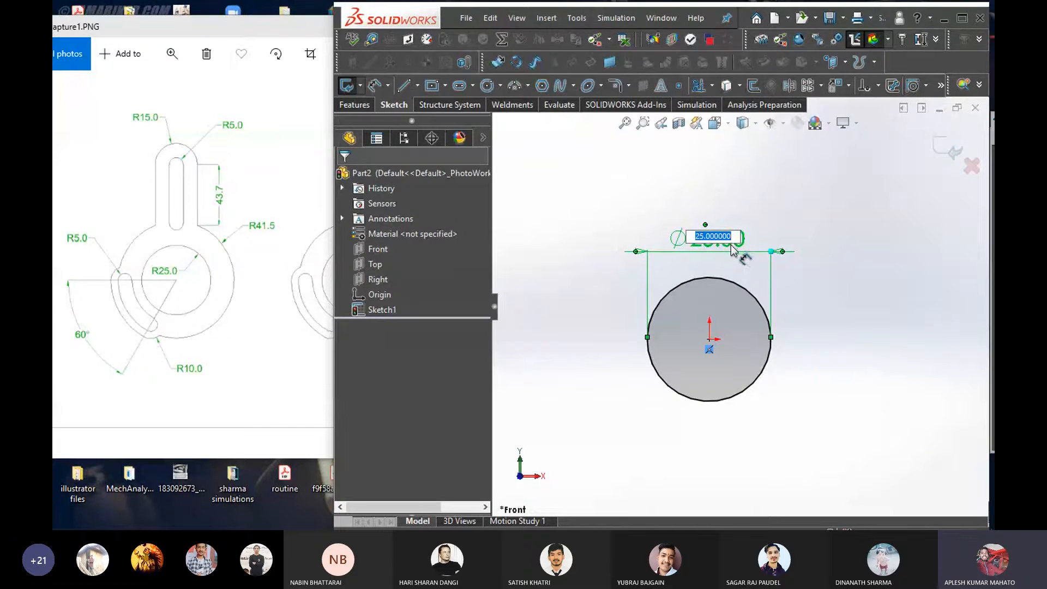
{"action": "type", "text": "50"}
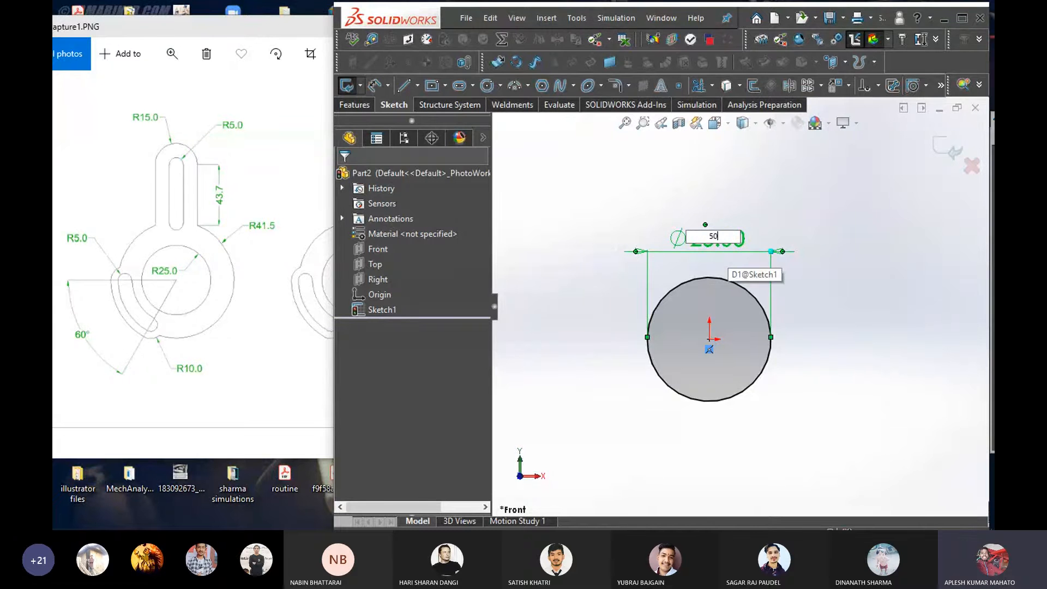
{"action": "key", "text": "Return"}
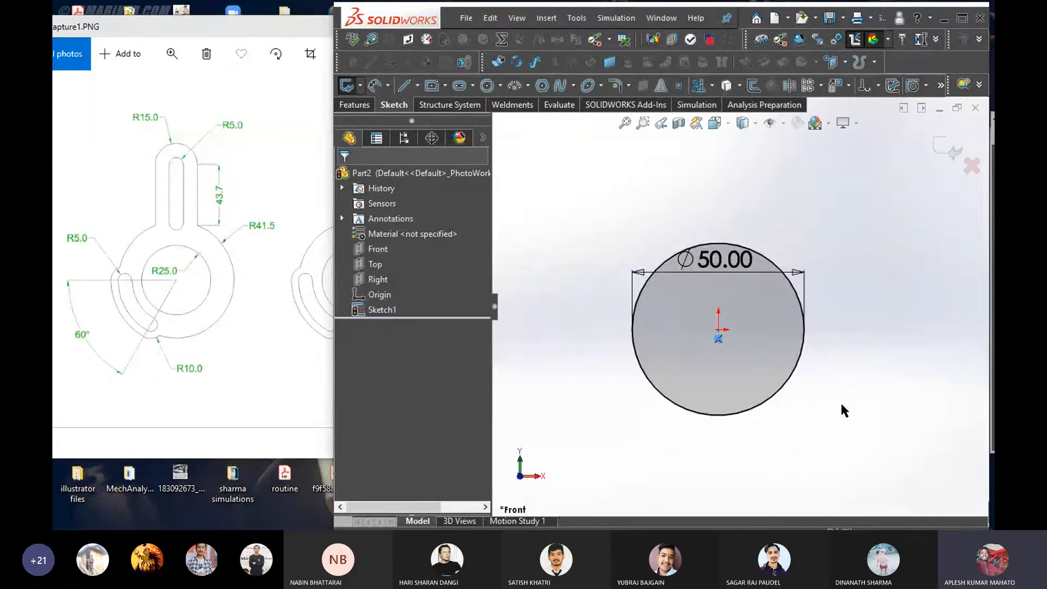
Sketch a larger circle centred on the origin, with a radius of about 42.75 mm, around the existing circle
{"action": "right_click_drag", "start_coordinate": [842, 405], "coordinate": [836, 377]}
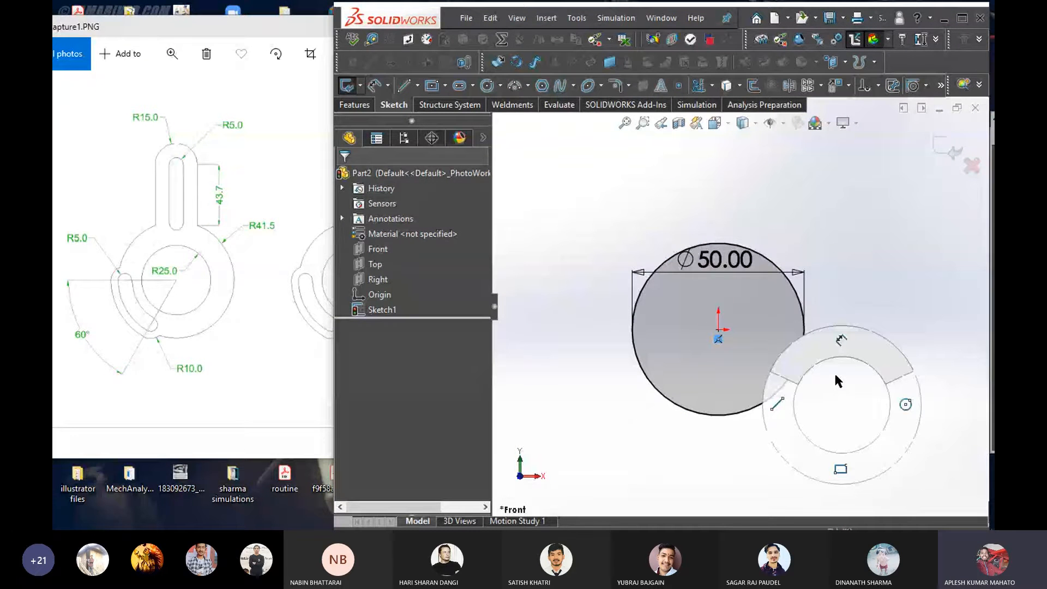
{"action": "right_click_drag", "start_coordinate": [835, 375], "coordinate": [904, 404]}
{"action": "left_click", "coordinate": [718, 330]}
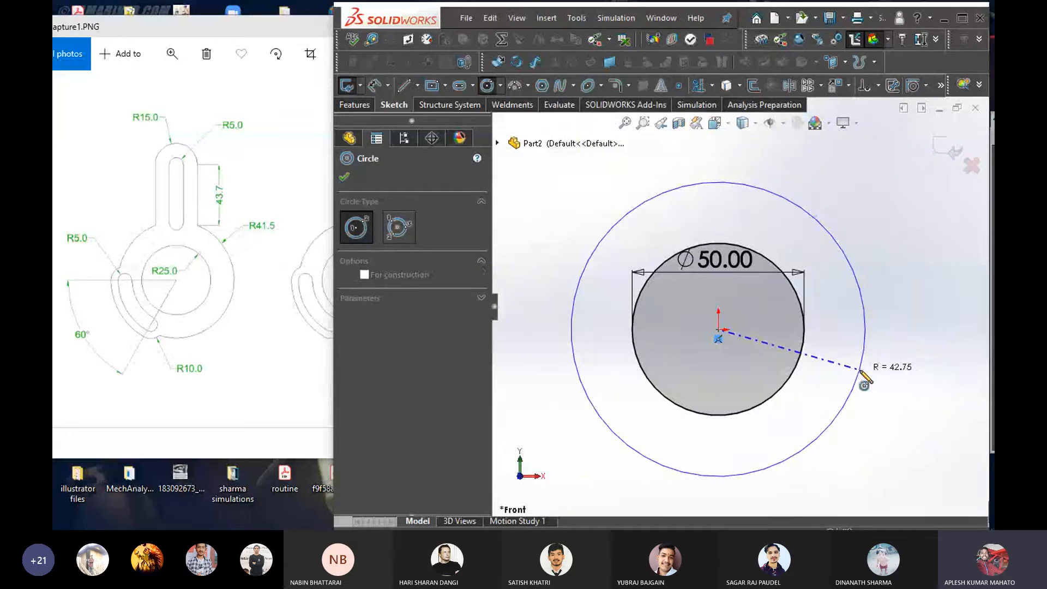
{"action": "left_click", "coordinate": [860, 371]}
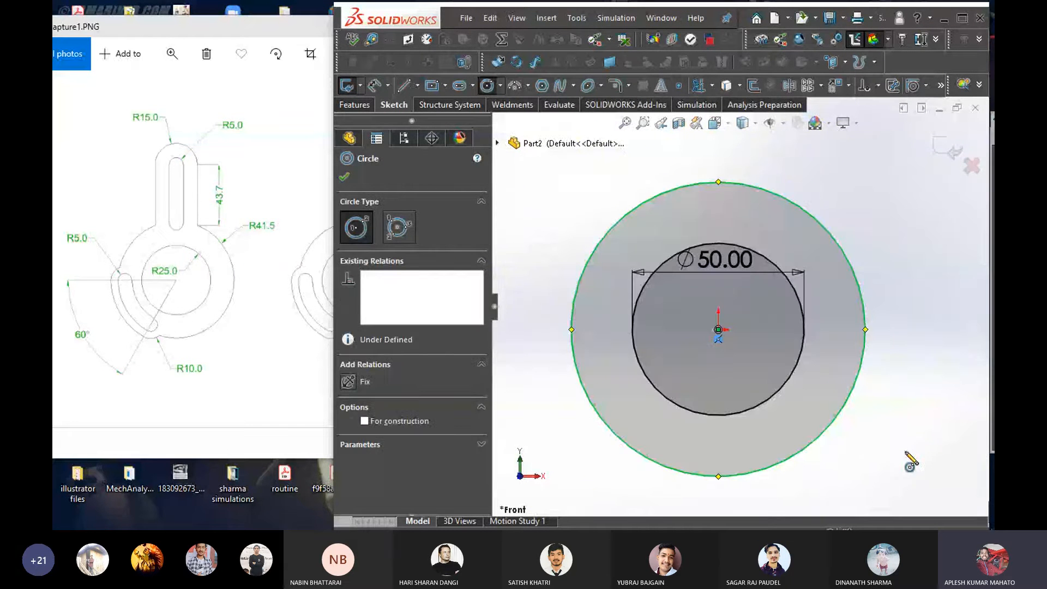
{"action": "right_click_drag", "start_coordinate": [908, 438], "coordinate": [908, 437]}
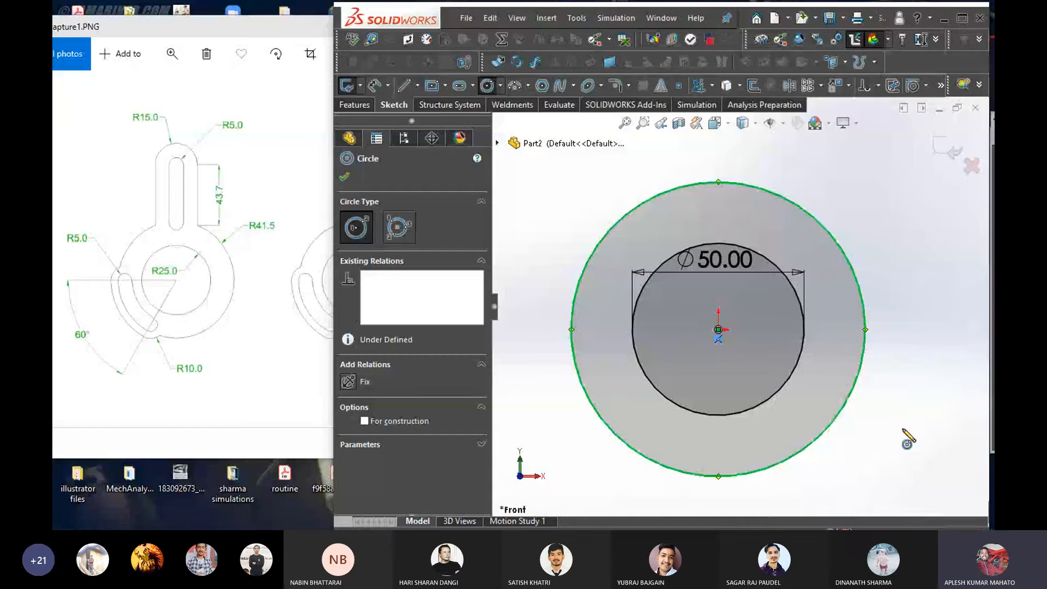
Move the inner circle's diameter dimension above that circle and set it to 25 mm
{"action": "left_click", "coordinate": [722, 263]}
{"action": "key", "text": "Escape"}
{"action": "left_click_drag", "start_coordinate": [725, 264], "coordinate": [721, 225]}
{"action": "double_click", "coordinate": [721, 224]}
{"action": "type", "text": "25"}
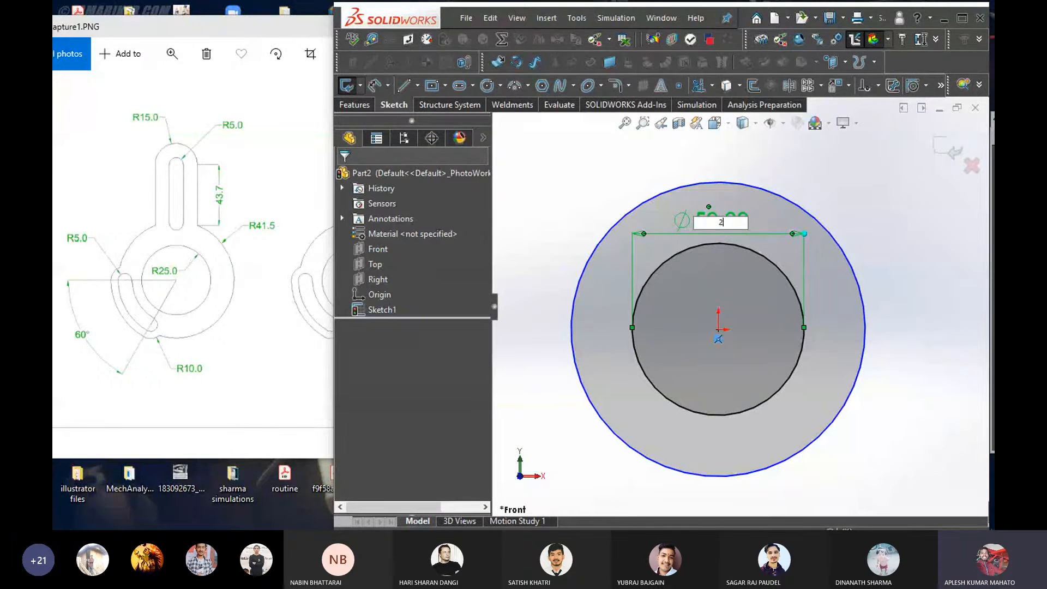
{"action": "key", "text": "Return"}
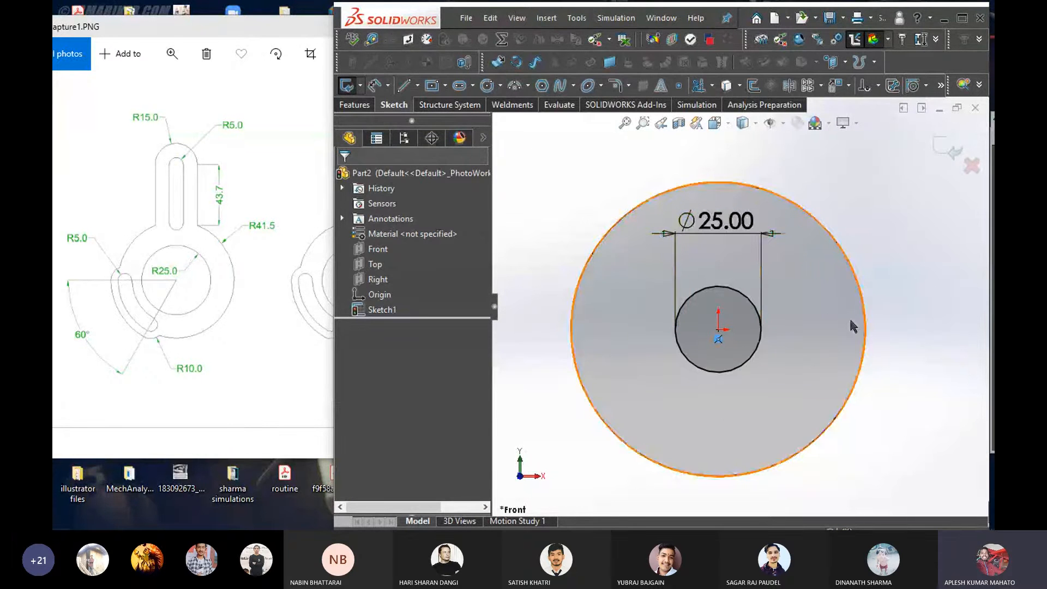
Dimension the outer circle's diameter at 41.5 mm with Smart Dimension, placing the dimension beside the circle
{"action": "right_click_drag", "start_coordinate": [921, 350], "coordinate": [860, 290]}
{"action": "left_click", "coordinate": [863, 289]}
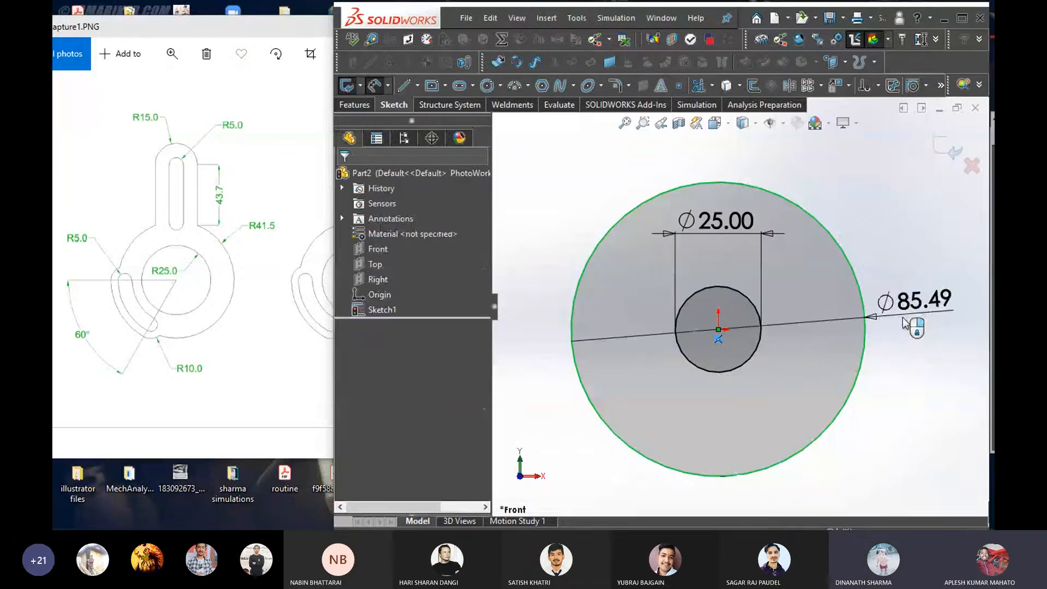
{"action": "left_click", "coordinate": [918, 322]}
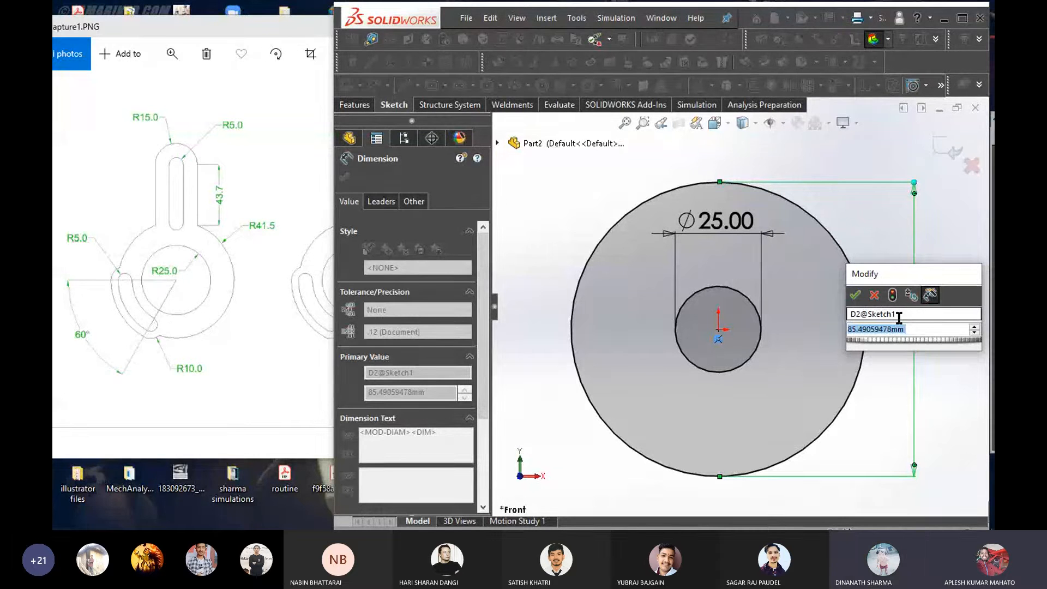
{"action": "type", "text": "41.5"}
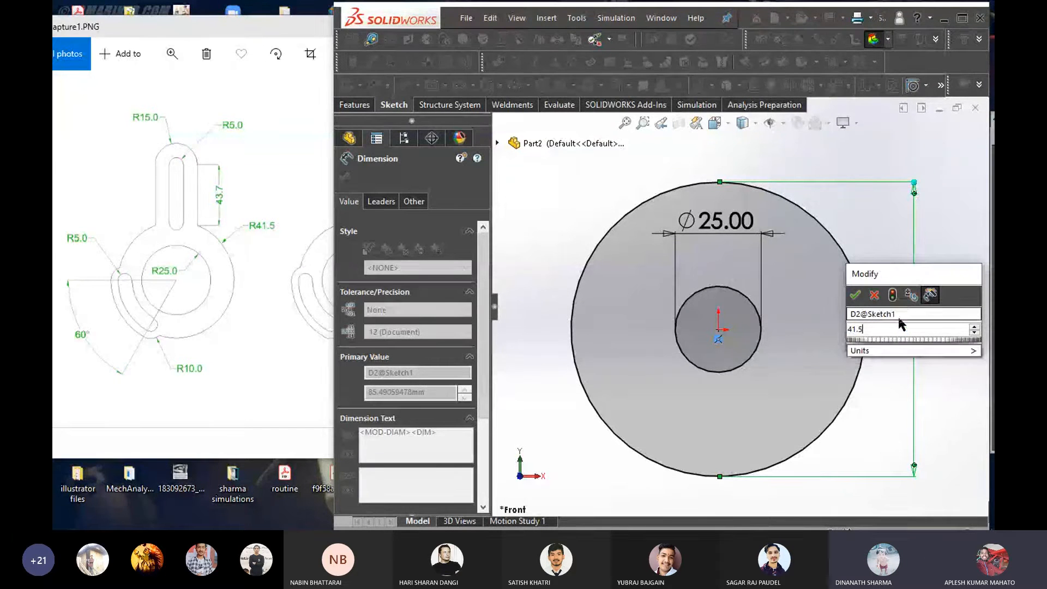
{"action": "key", "text": "Return"}
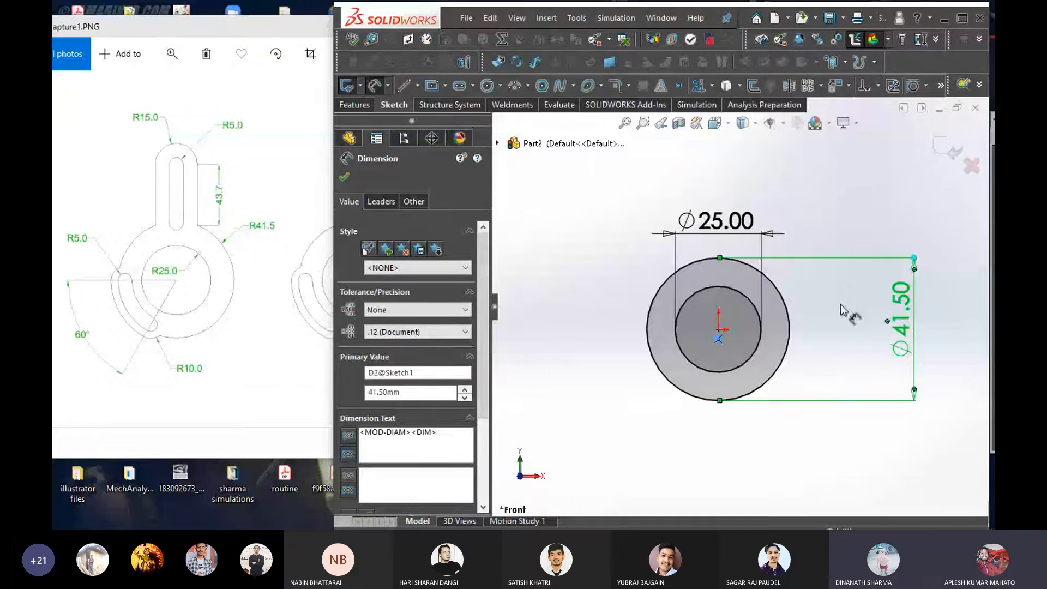
Check the reference drawing, open the inner circle's diameter for editing and accept it at 25 mm
{"action": "left_click", "coordinate": [129, 273]}
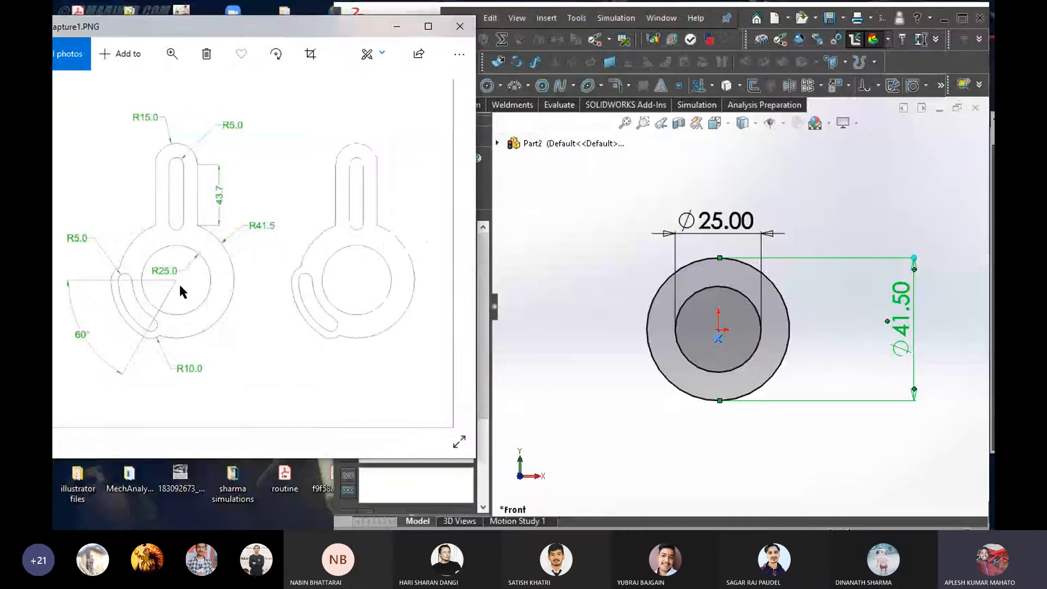
{"action": "left_click", "coordinate": [733, 236]}
{"action": "double_click", "coordinate": [724, 227]}
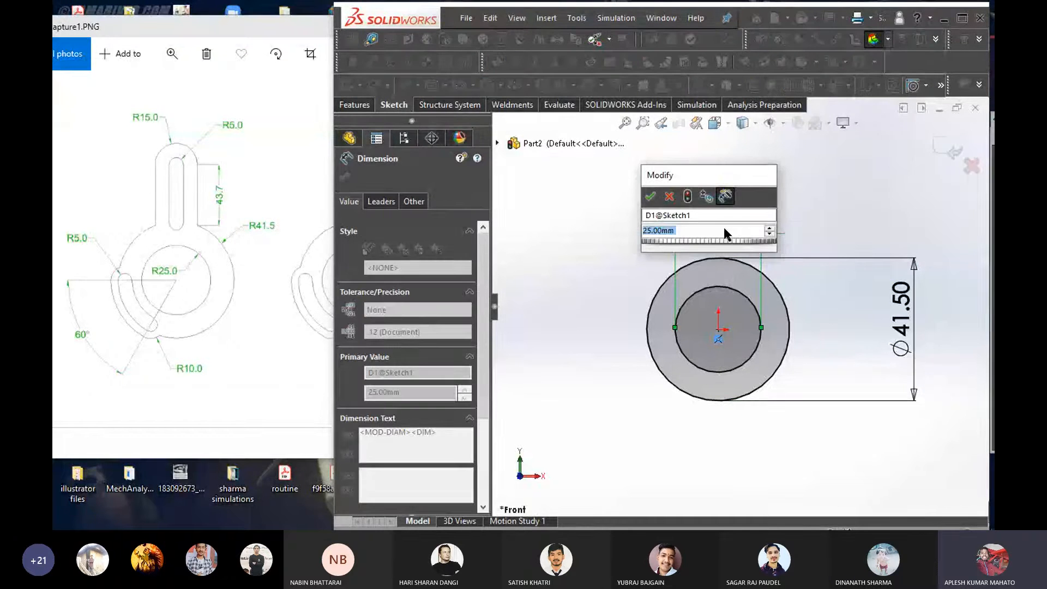
{"action": "key", "text": "Return"}
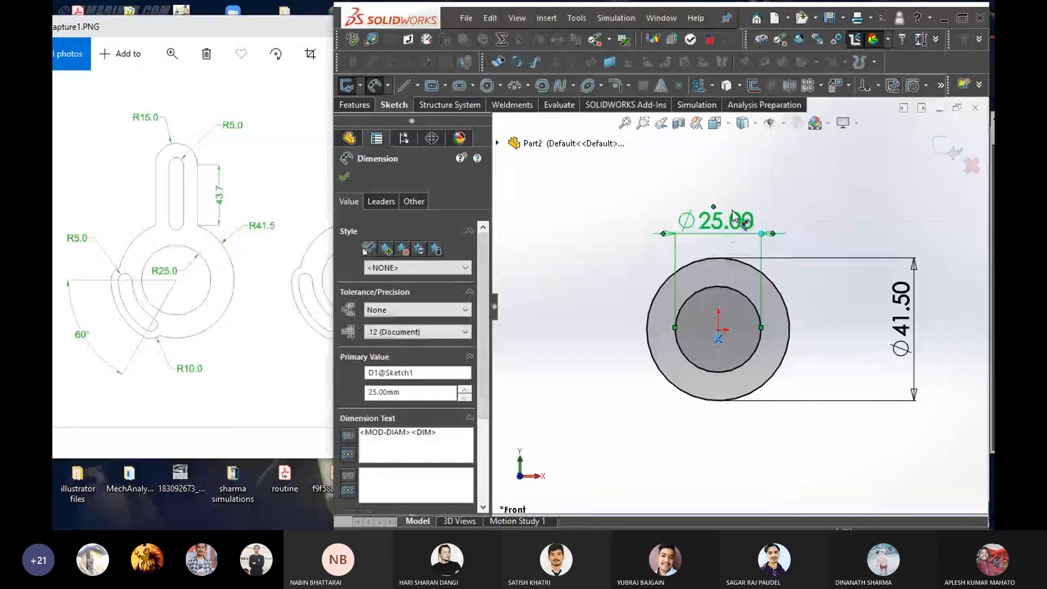
Set the inner circle's diameter to 50 mm and the outer circle's to double 41.5, giving 83 mm
{"action": "double_click", "coordinate": [730, 225]}
{"action": "type", "text": "50"}
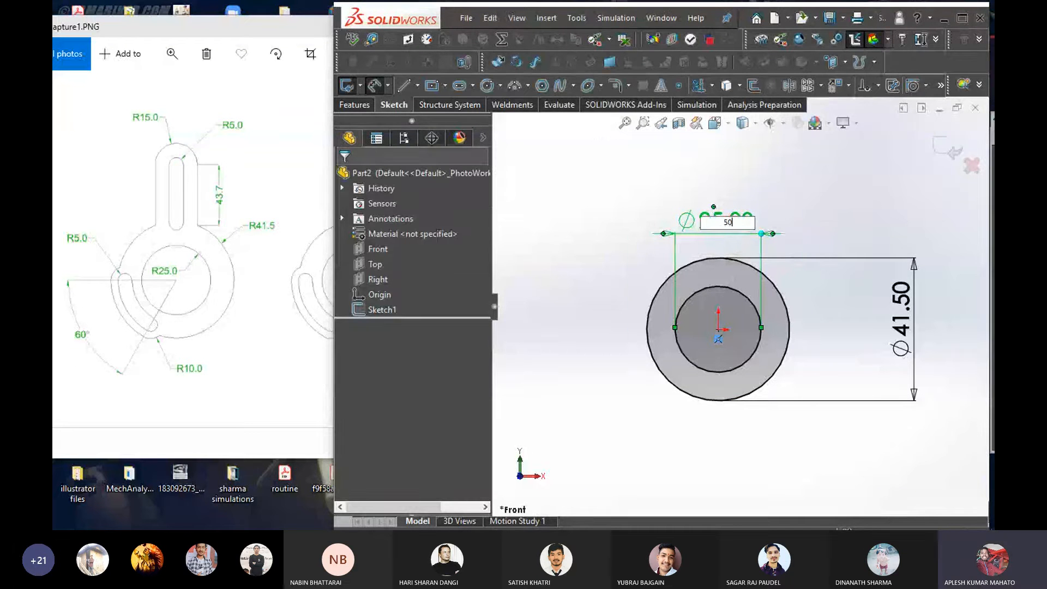
{"action": "key", "text": "Return"}
{"action": "double_click", "coordinate": [901, 320]}
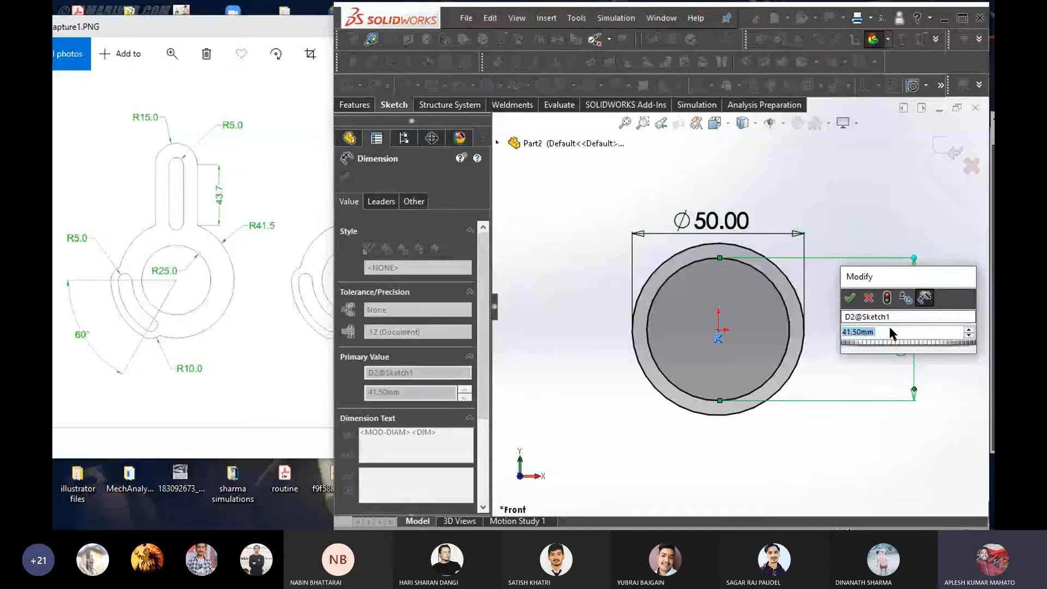
{"action": "type", "text": "41.5"}
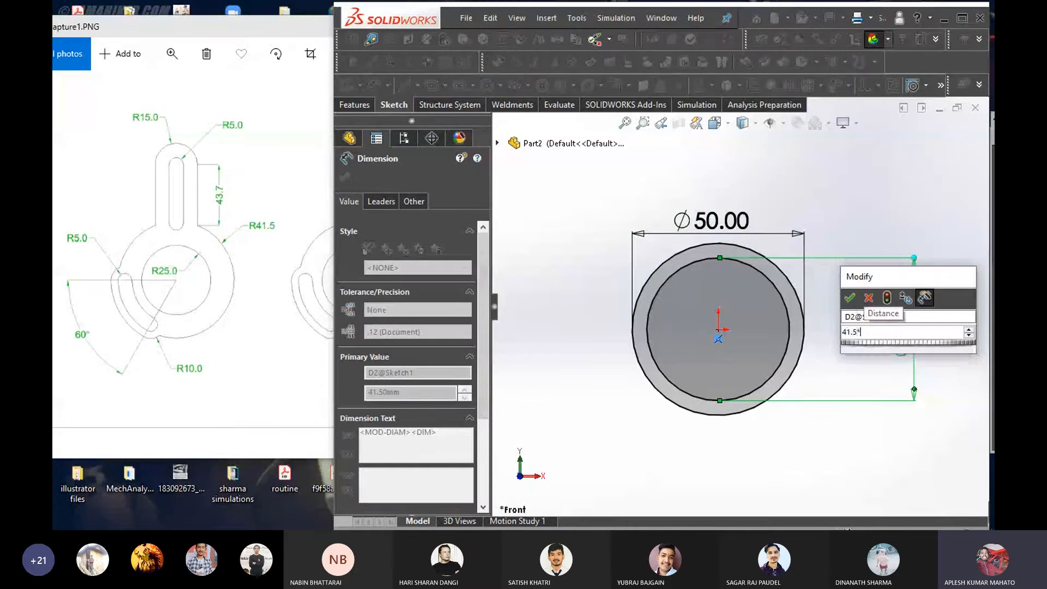
{"action": "key", "text": "Return"}
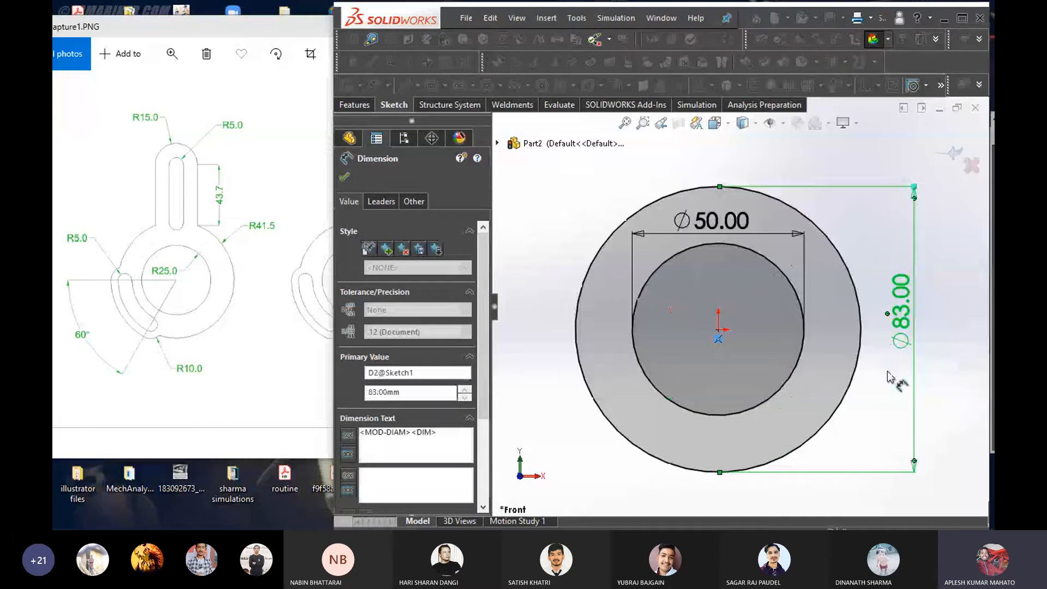
{"action": "key", "text": "f"}
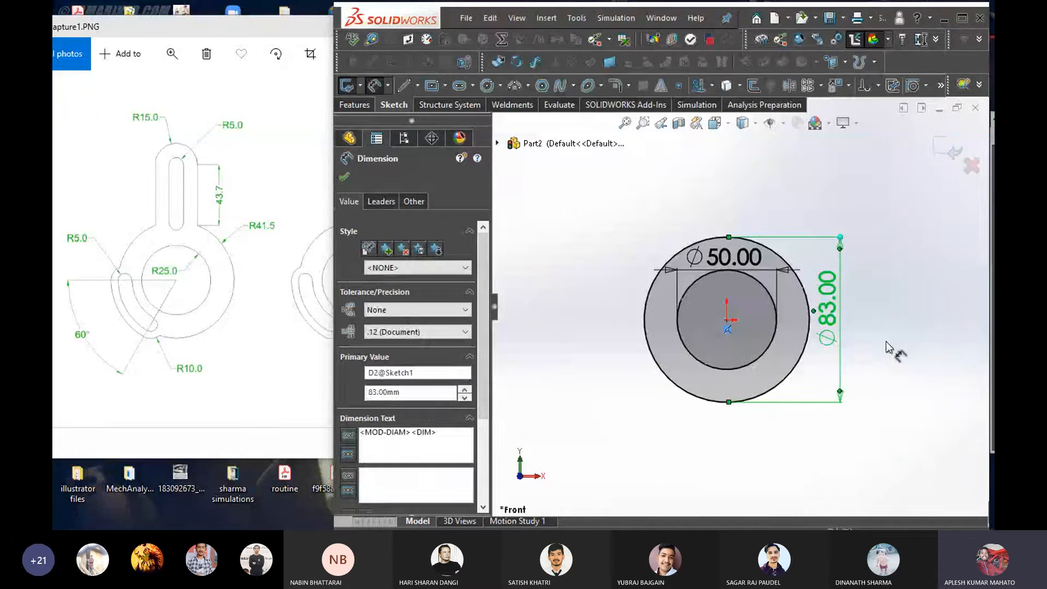
{"action": "left_click", "coordinate": [889, 350]}
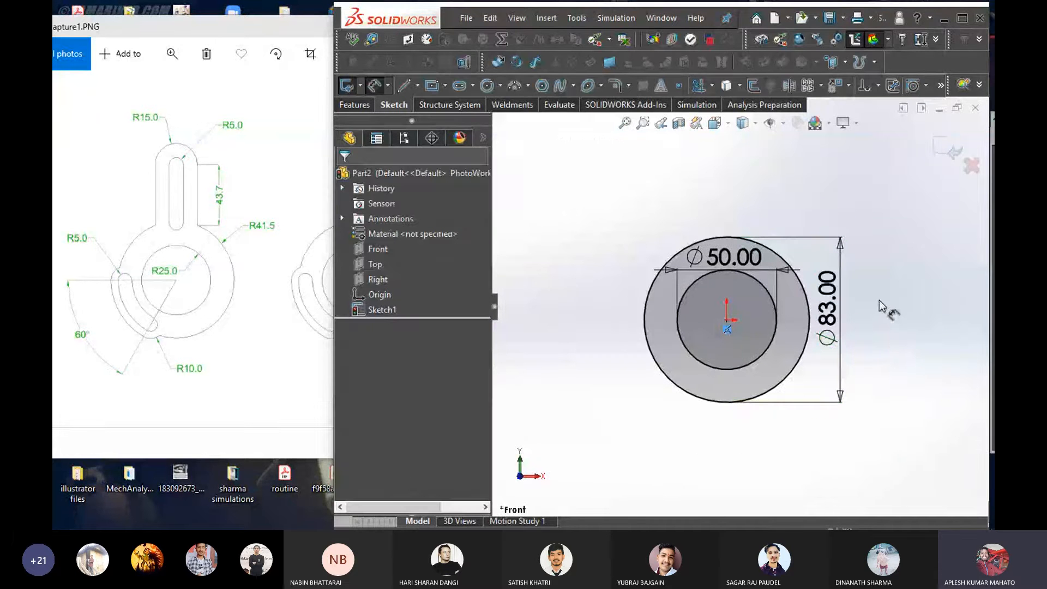
{"action": "scroll", "coordinate": [879, 299], "scroll_direction": "down", "scroll_amount": 1}
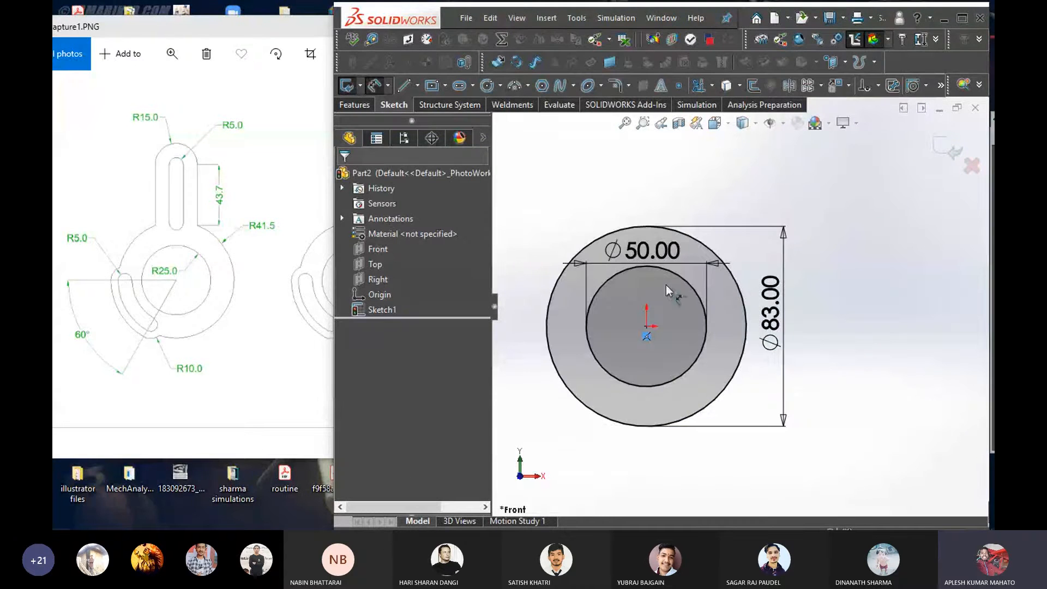
{"action": "scroll", "coordinate": [644, 287], "scroll_direction": "down", "scroll_amount": 1}
{"action": "scroll", "coordinate": [648, 289], "scroll_direction": "down", "scroll_amount": 1}
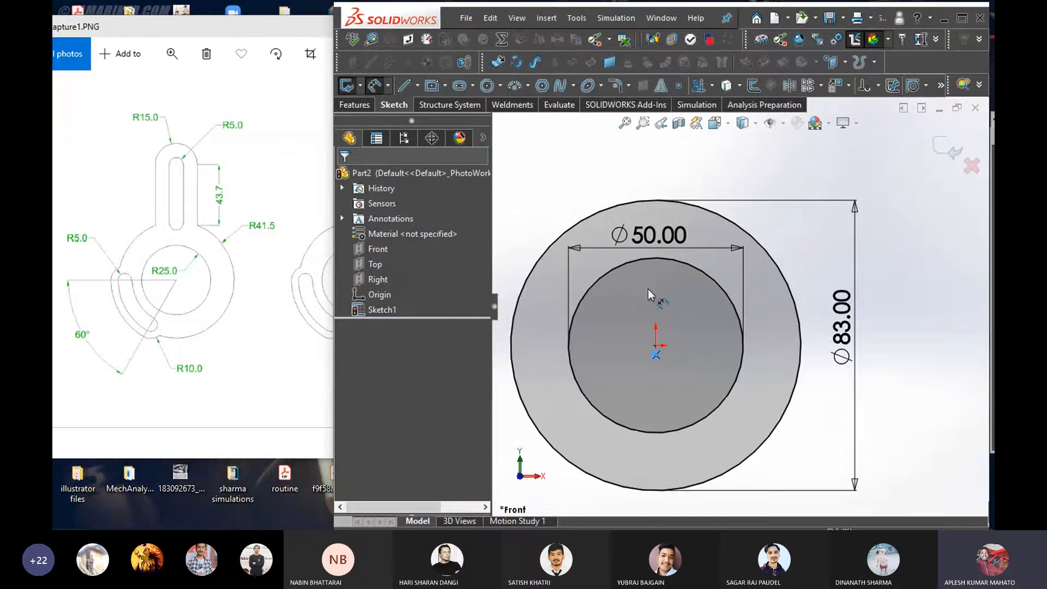
{"action": "scroll", "coordinate": [648, 289], "scroll_direction": "up", "scroll_amount": 1}
{"action": "right_click_drag", "start_coordinate": [617, 168], "coordinate": [541, 172]}
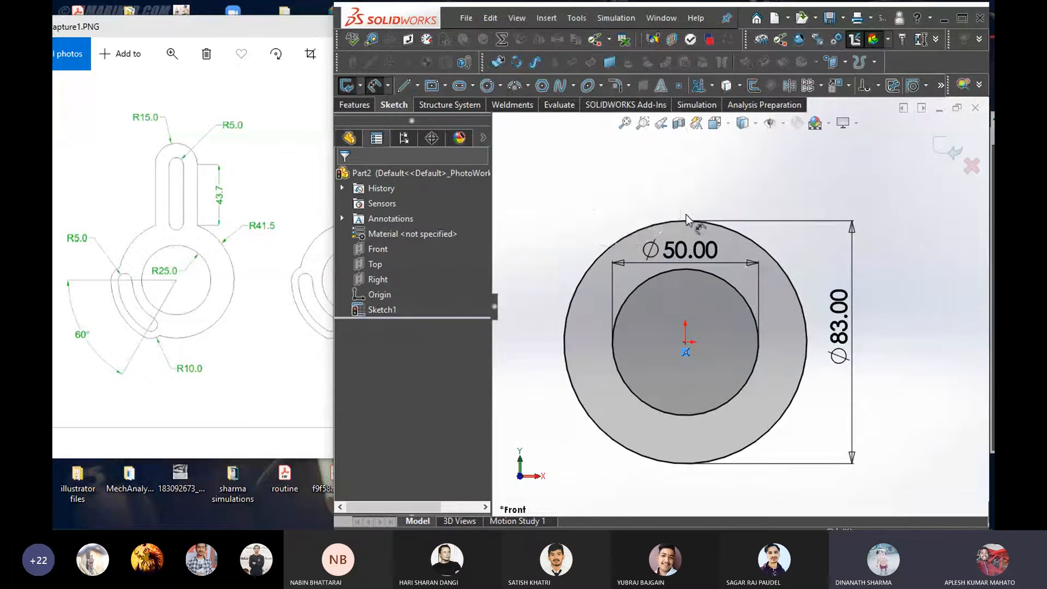
{"action": "left_click", "coordinate": [771, 173]}
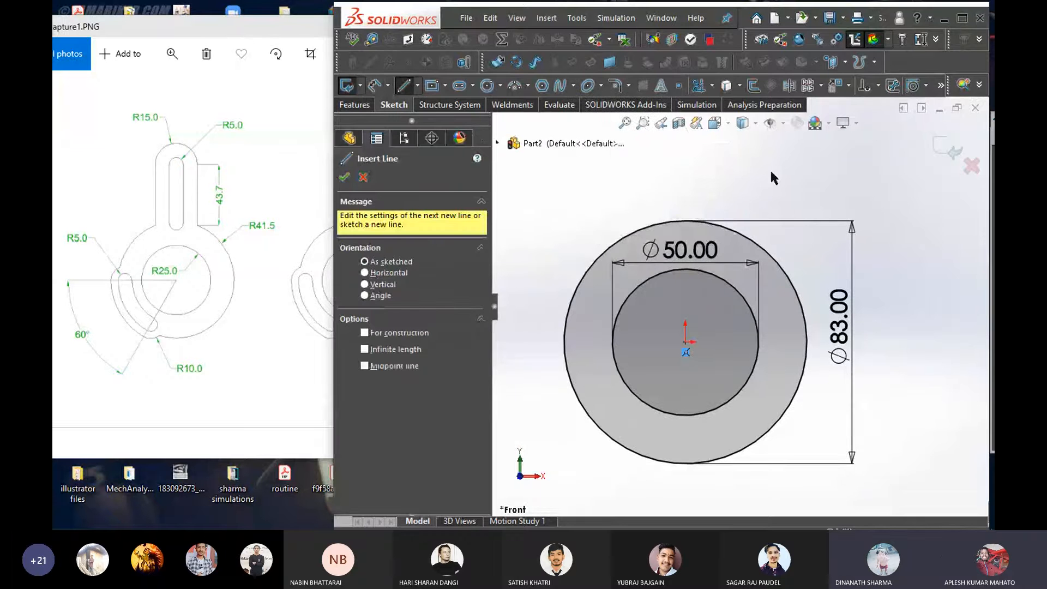
{"action": "key", "text": "Escape"}
{"action": "scroll", "coordinate": [771, 172], "scroll_direction": "up", "scroll_amount": 3}
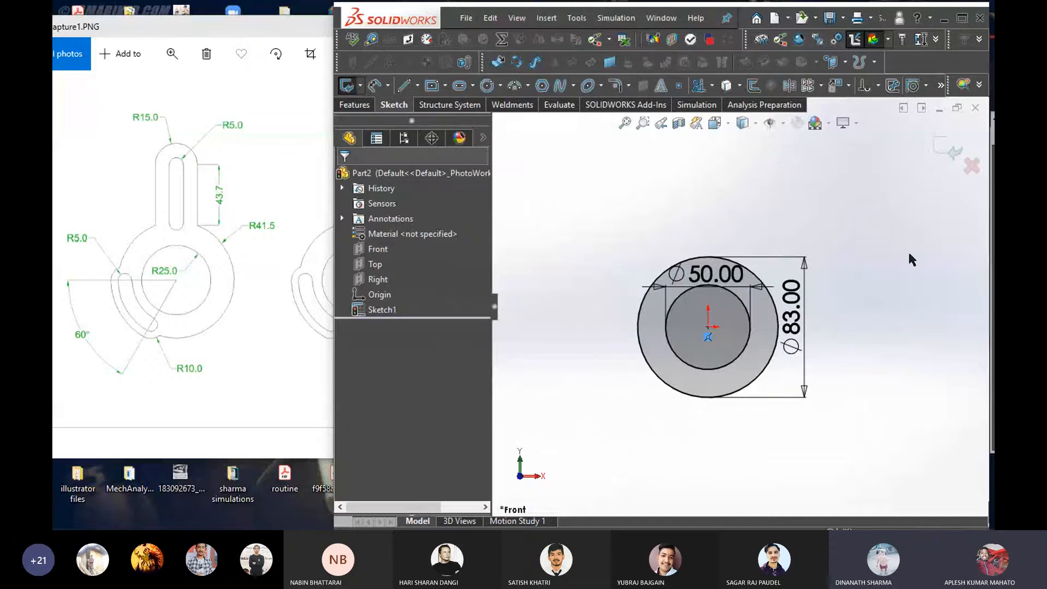
Sketch a vertical line about 114 mm long upward from the origin and make it construction geometry
{"action": "right_click_drag", "start_coordinate": [910, 251], "coordinate": [845, 250]}
{"action": "left_click", "coordinate": [708, 326]}
{"action": "scroll", "coordinate": [727, 199], "scroll_direction": "up", "scroll_amount": 2}
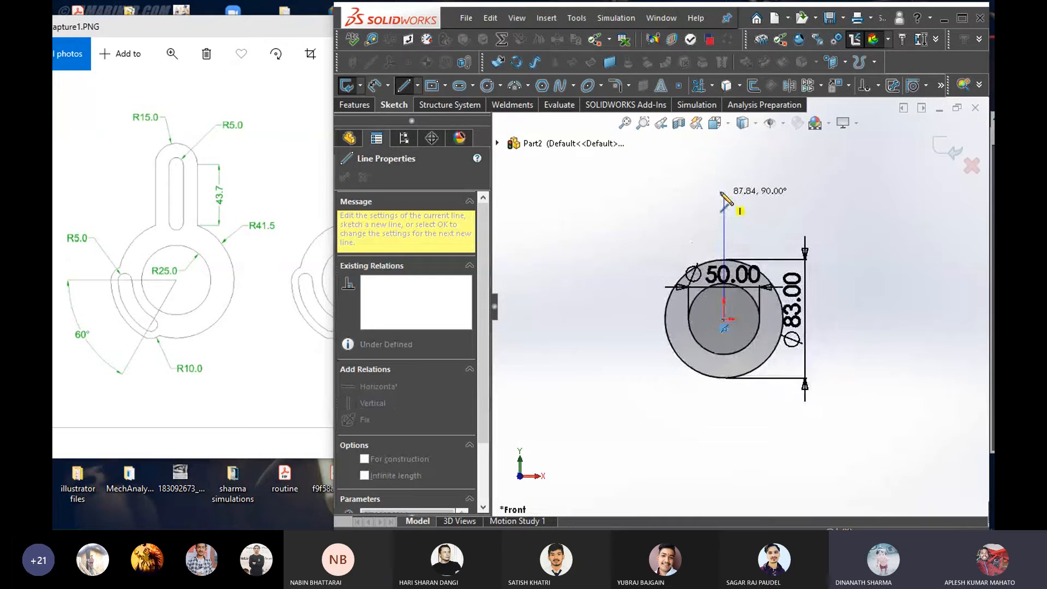
{"action": "left_click", "coordinate": [727, 181]}
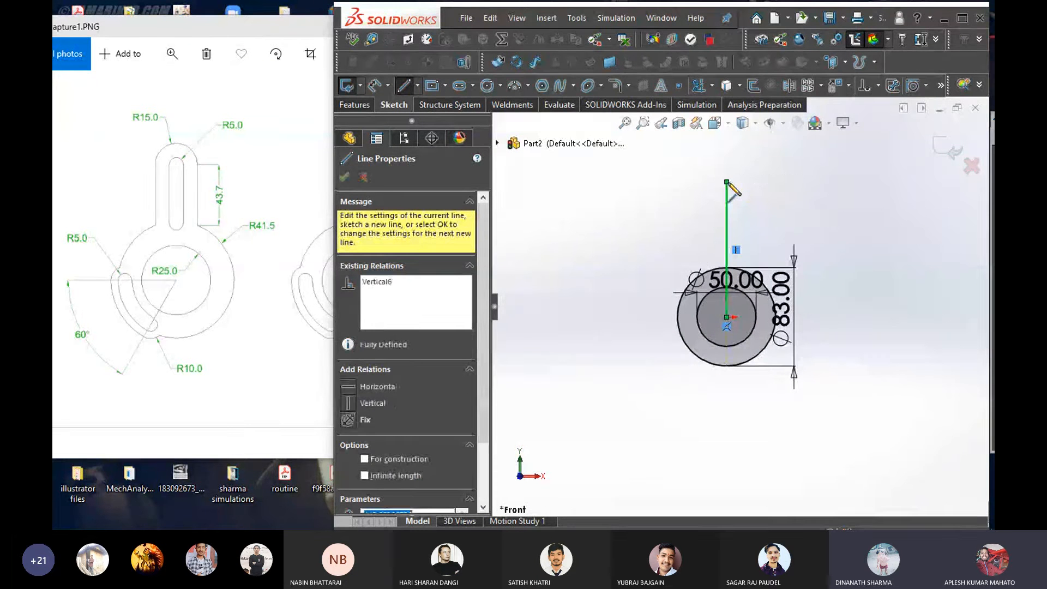
{"action": "right_click", "coordinate": [816, 157]}
{"action": "left_click", "coordinate": [824, 166]}
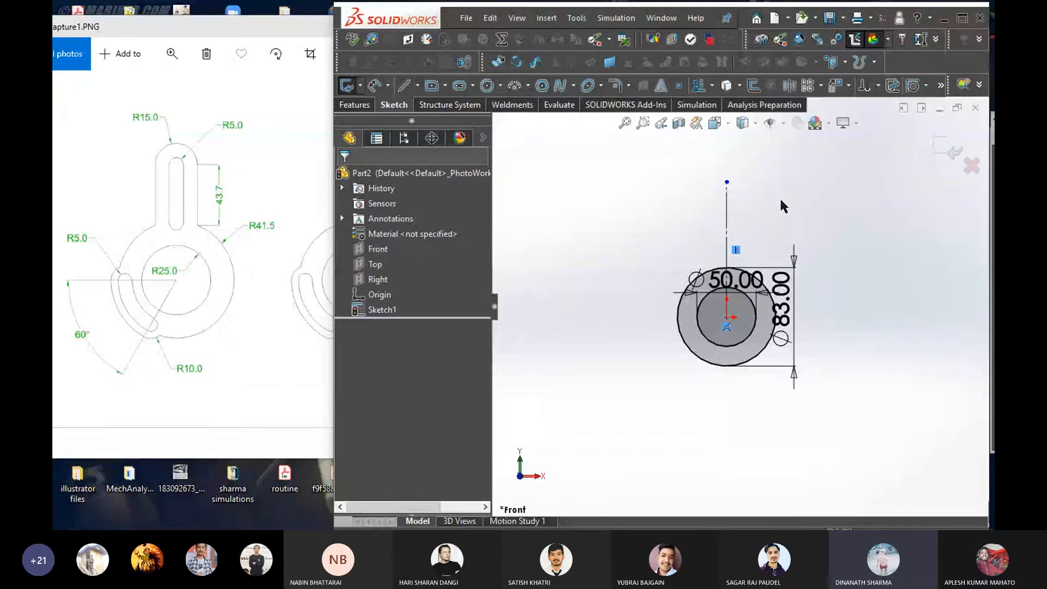
{"action": "scroll", "coordinate": [788, 200], "scroll_direction": "down", "scroll_amount": 3}
Sketch a vertical line about 68 mm long upward from the outer circle, just right of the centreline
{"action": "right_click_drag", "start_coordinate": [838, 304], "coordinate": [766, 297]}
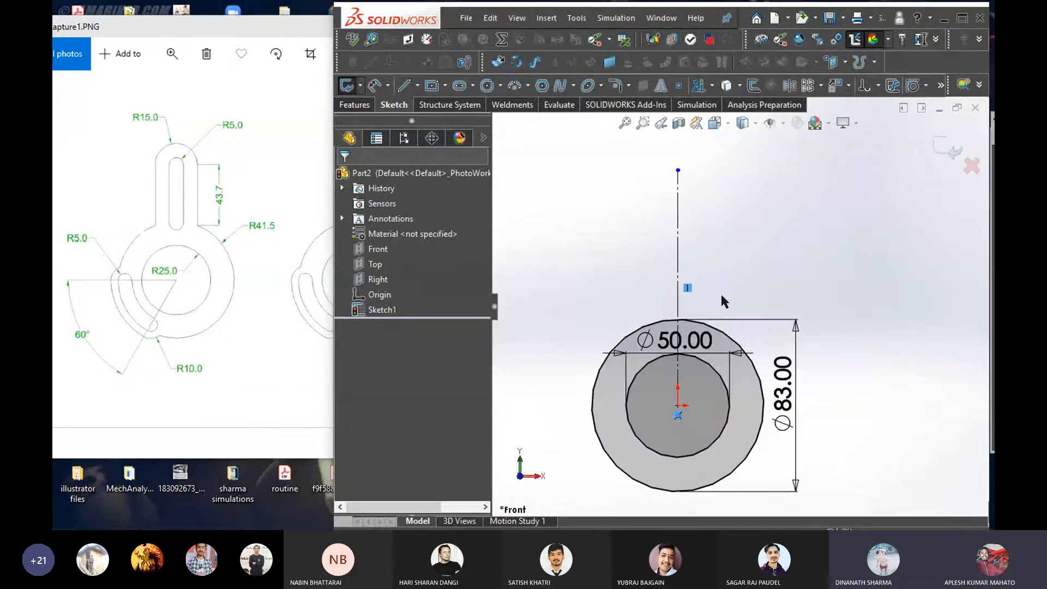
{"action": "left_click", "coordinate": [703, 321]}
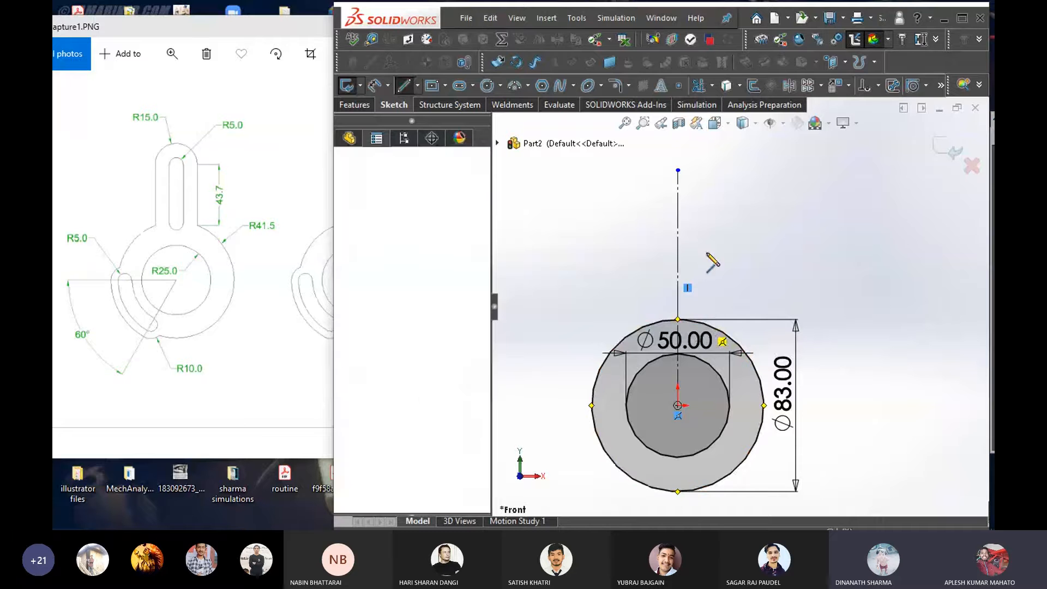
{"action": "left_click", "coordinate": [703, 182]}
{"action": "right_click", "coordinate": [766, 193]}
{"action": "left_click", "coordinate": [787, 228]}
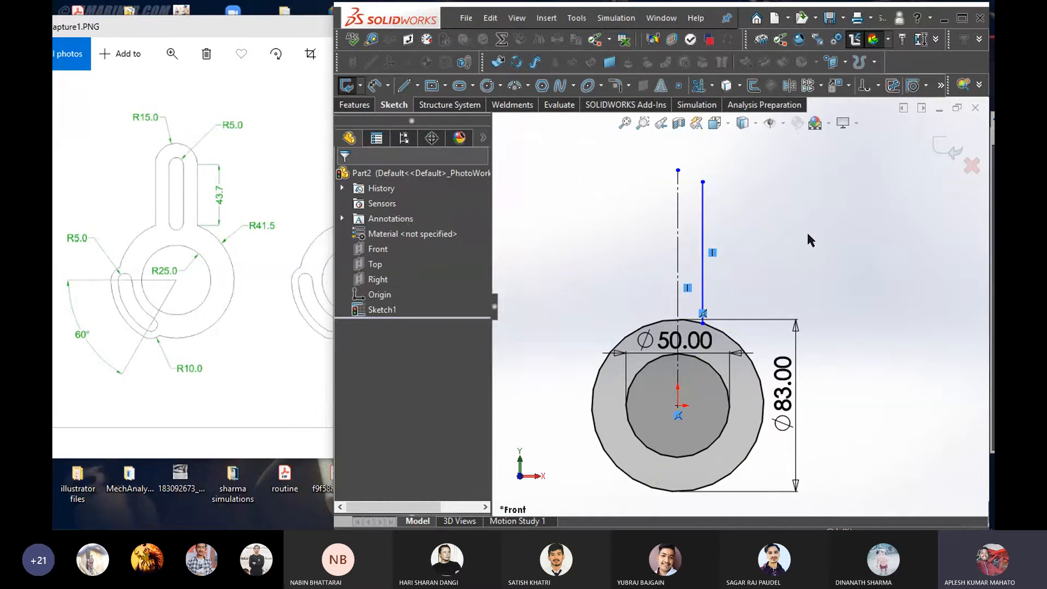
{"action": "right_click_drag", "start_coordinate": [803, 234], "coordinate": [819, 239]}
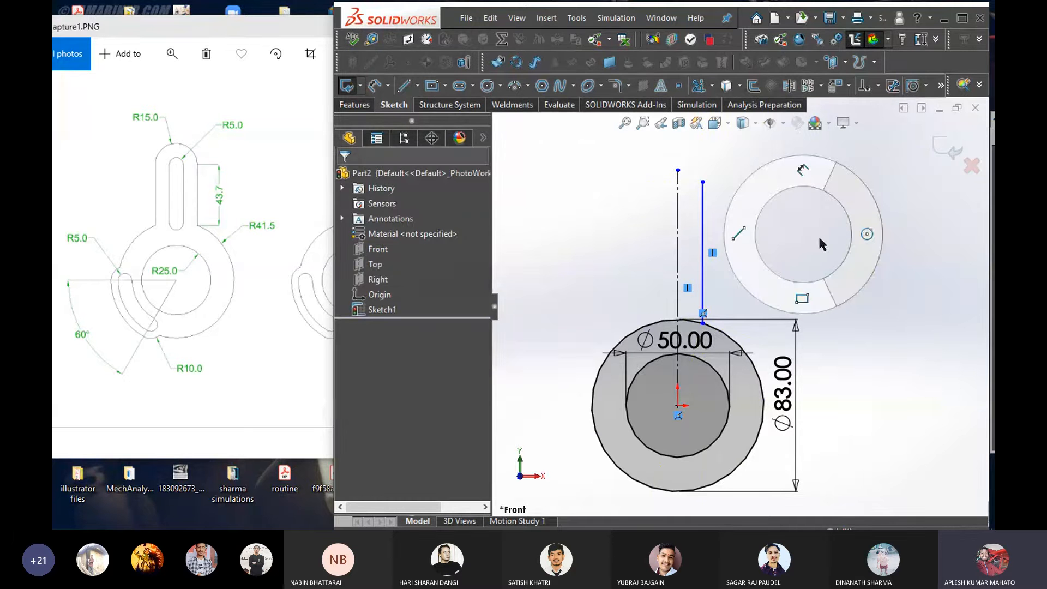
{"action": "right_click_drag", "start_coordinate": [824, 245], "coordinate": [717, 236]}
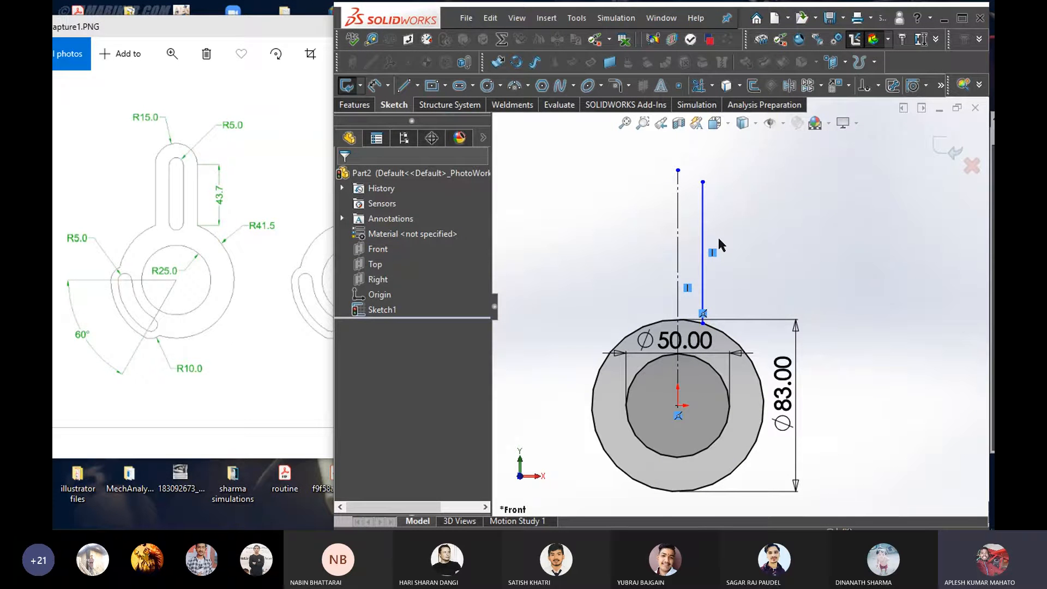
{"action": "left_click", "coordinate": [654, 324]}
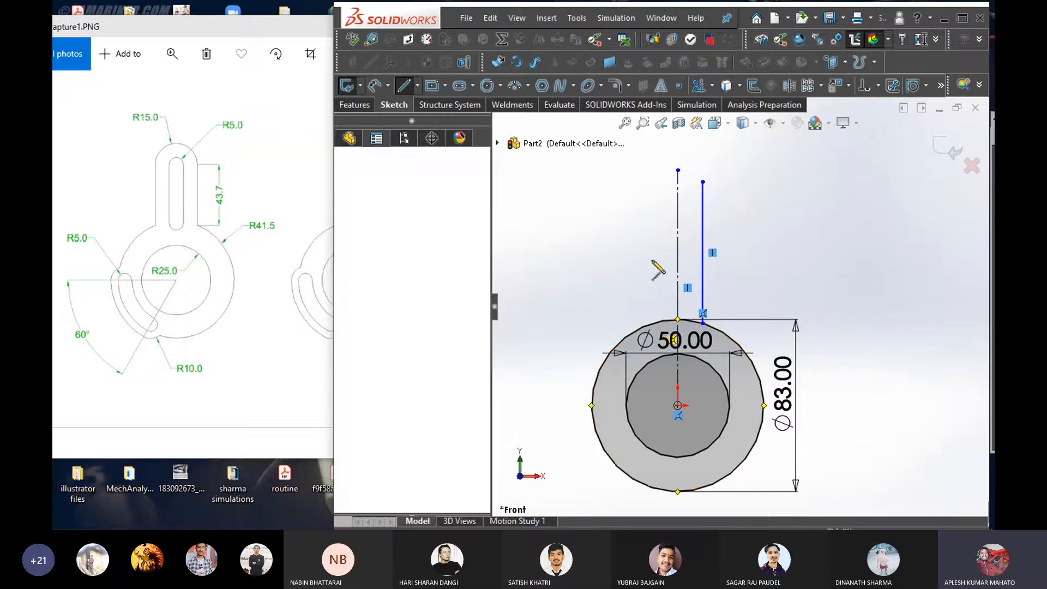
{"action": "key", "text": "Escape"}
Sketch a matching vertical line upward from the outer circle left of the centreline, ending level with the right-hand line
{"action": "right_click_drag", "start_coordinate": [601, 212], "coordinate": [532, 216]}
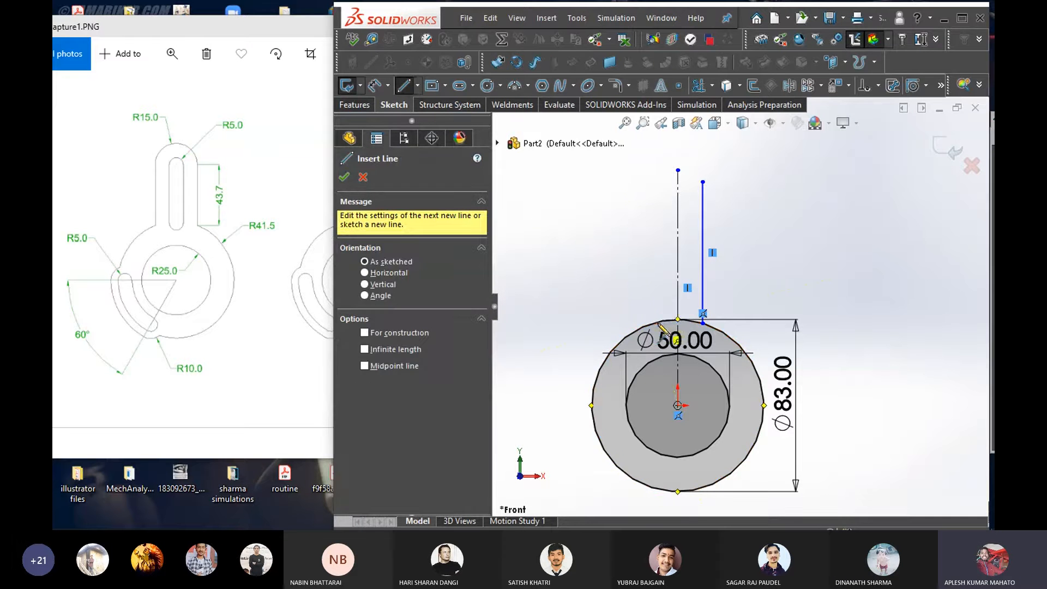
{"action": "left_click", "coordinate": [658, 322]}
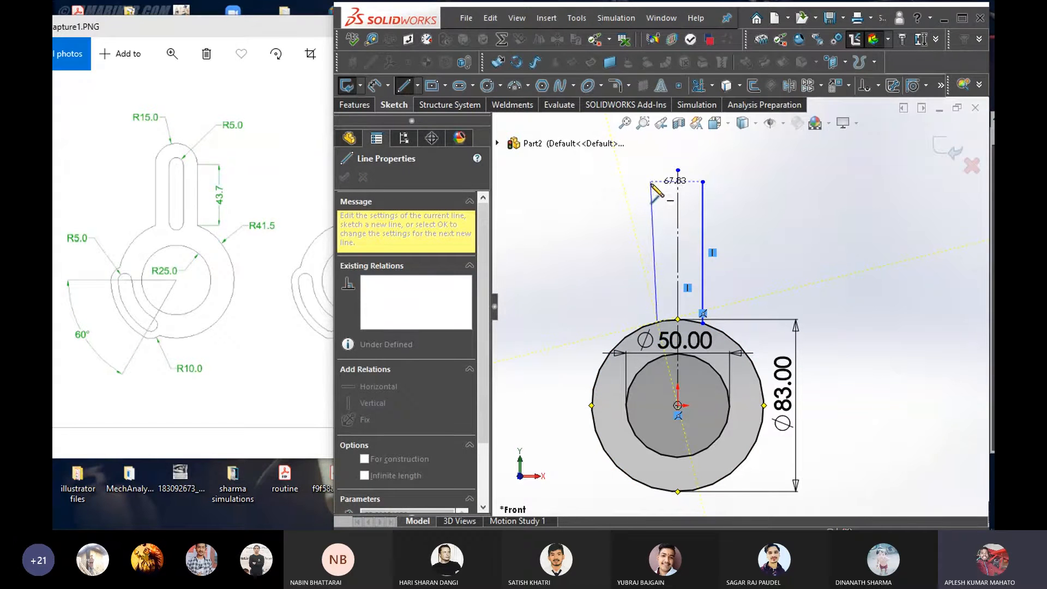
{"action": "right_click", "coordinate": [554, 223]}
{"action": "left_click", "coordinate": [583, 235]}
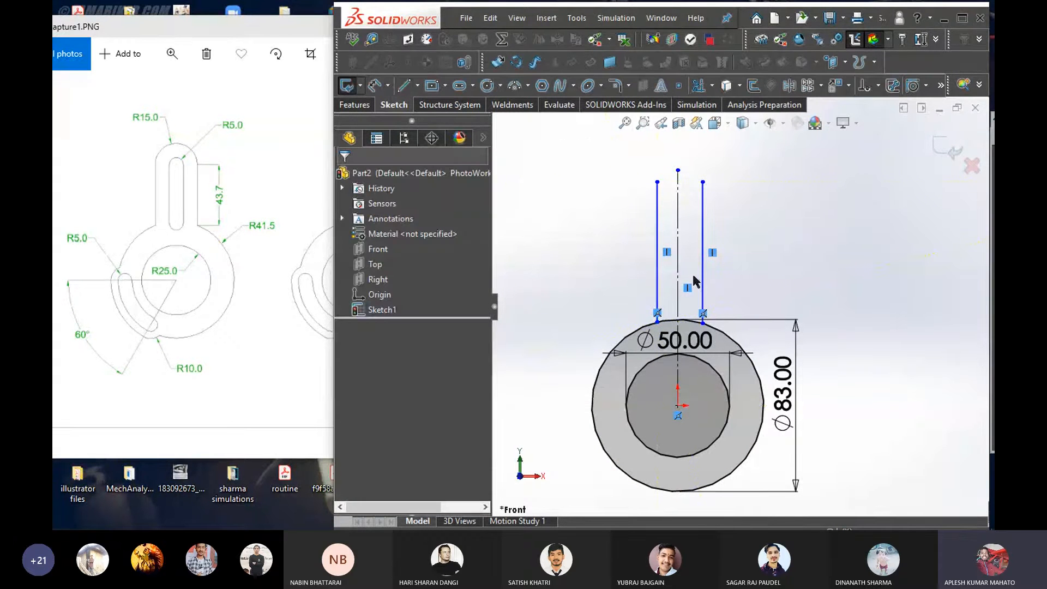
Add a Symmetric relation between the two vertical side lines about the vertical centreline
{"action": "scroll", "coordinate": [695, 281], "scroll_direction": "down", "scroll_amount": 1}
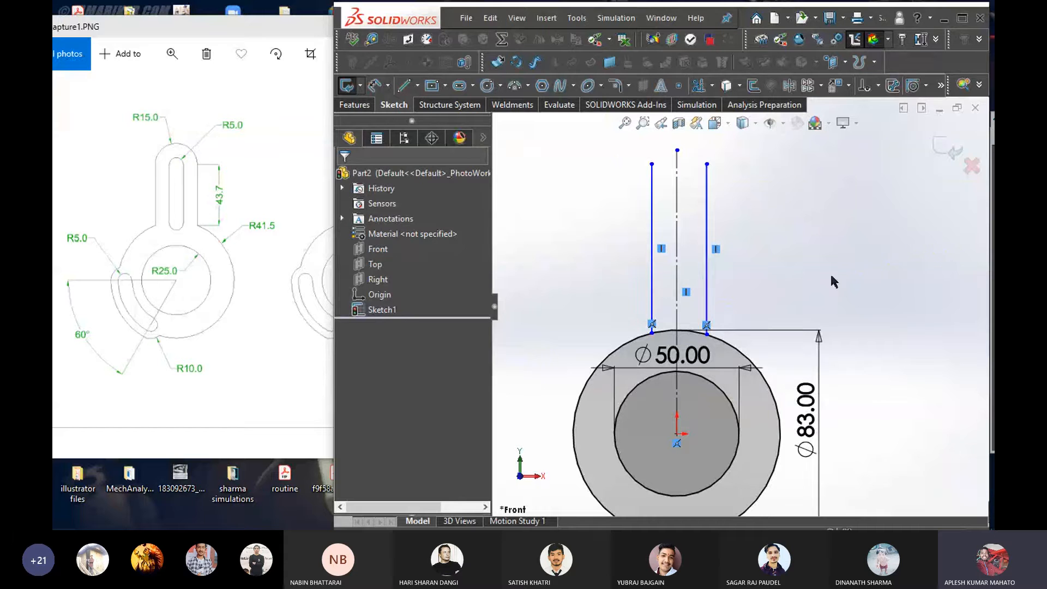
{"action": "left_click", "coordinate": [708, 299]}
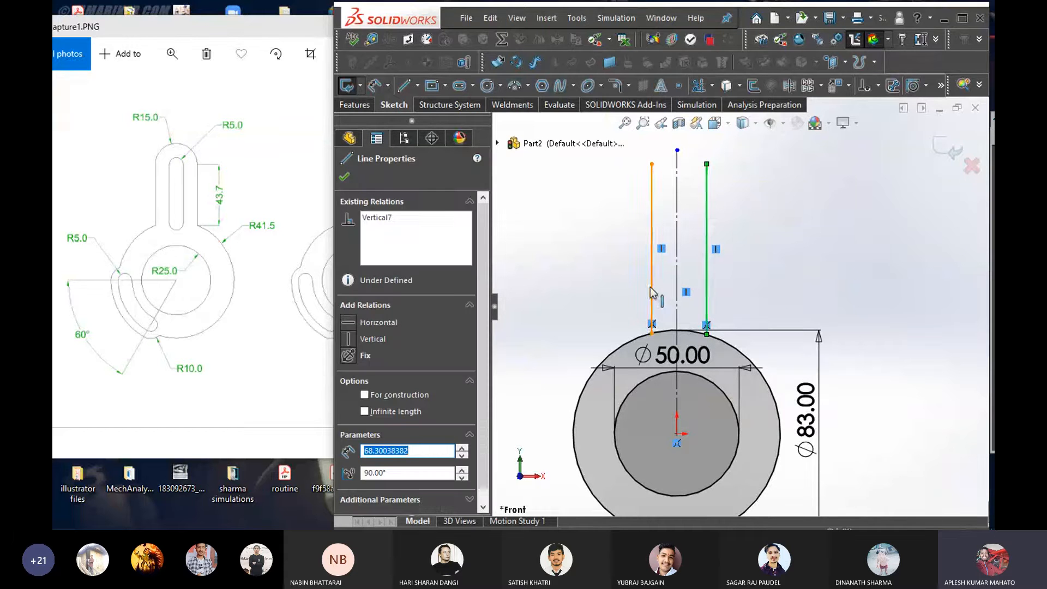
{"action": "left_click", "coordinate": [653, 293], "text": "ctrl"}
{"action": "left_click", "coordinate": [678, 273], "text": "ctrl"}
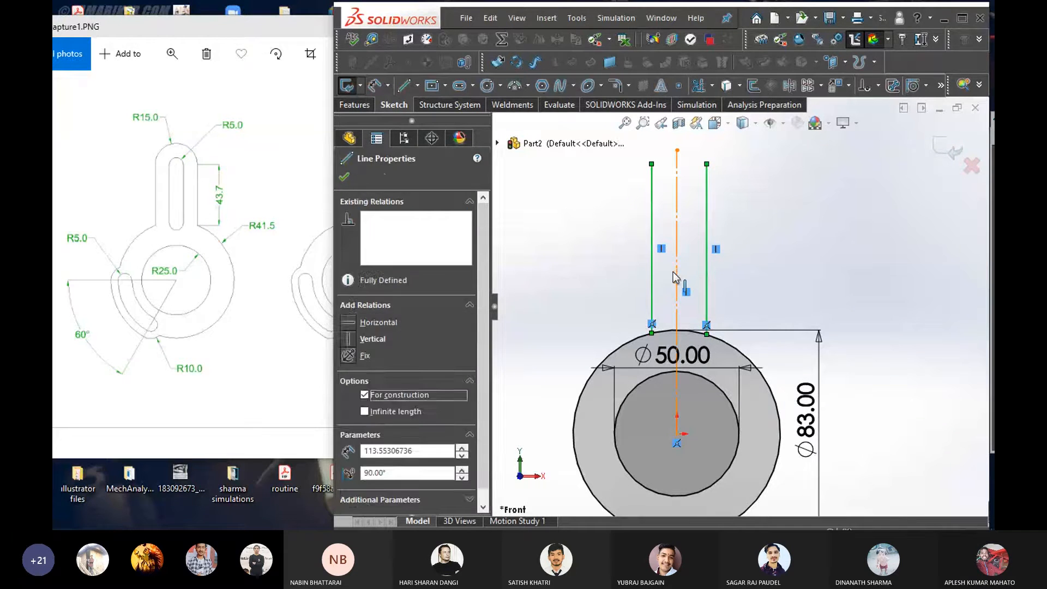
{"action": "left_click", "coordinate": [385, 482]}
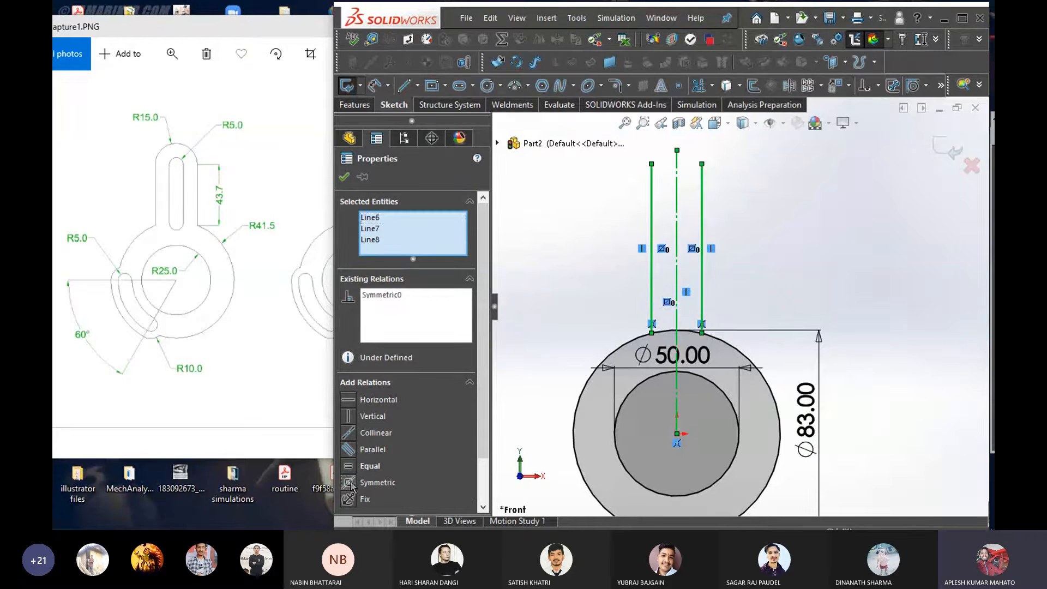
{"action": "left_click", "coordinate": [345, 177]}
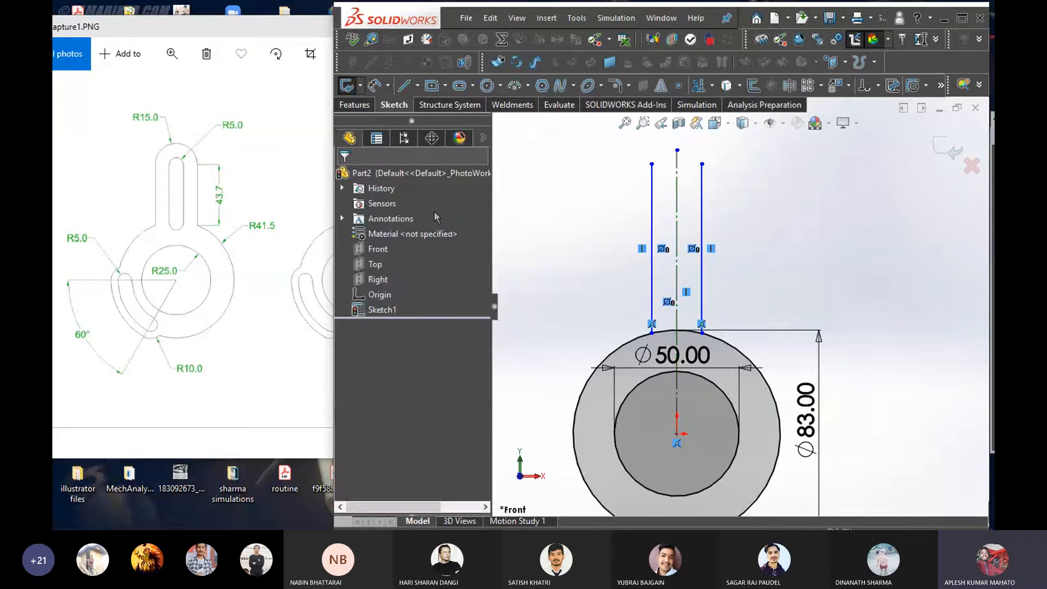
Close the upper ends of the two side lines with a tangent arc drawn with the Line tool
{"action": "mouse_move", "coordinate": [562, 267]}
{"action": "right_mouse_down"}
{"action": "mouse_move", "coordinate": [550, 274]}
{"action": "mouse_move", "coordinate": [547, 232]}
{"action": "right_mouse_up"}
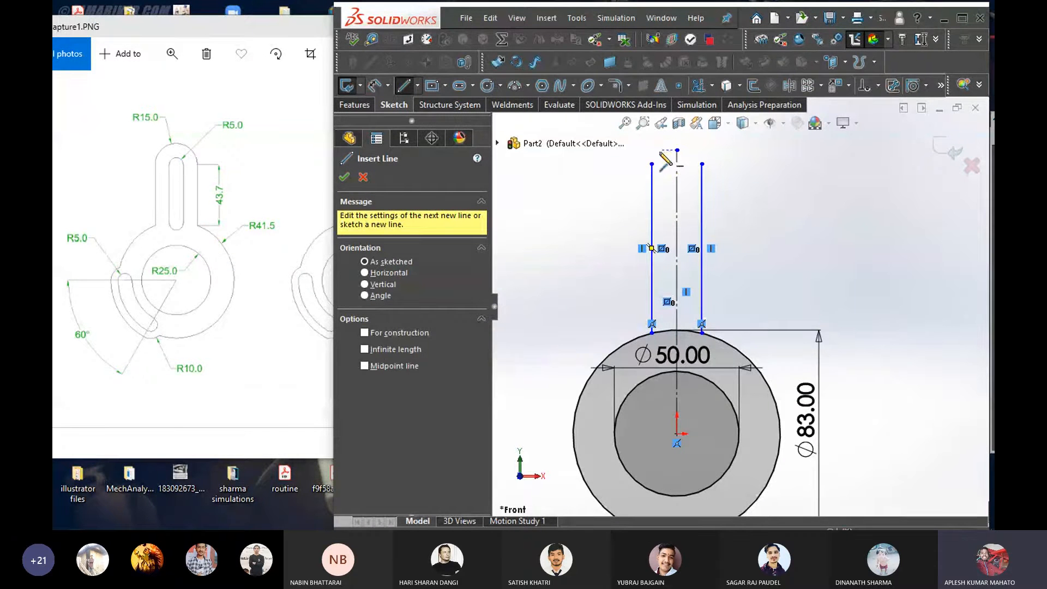
{"action": "scroll", "coordinate": [653, 163], "scroll_direction": "up", "scroll_amount": 2}
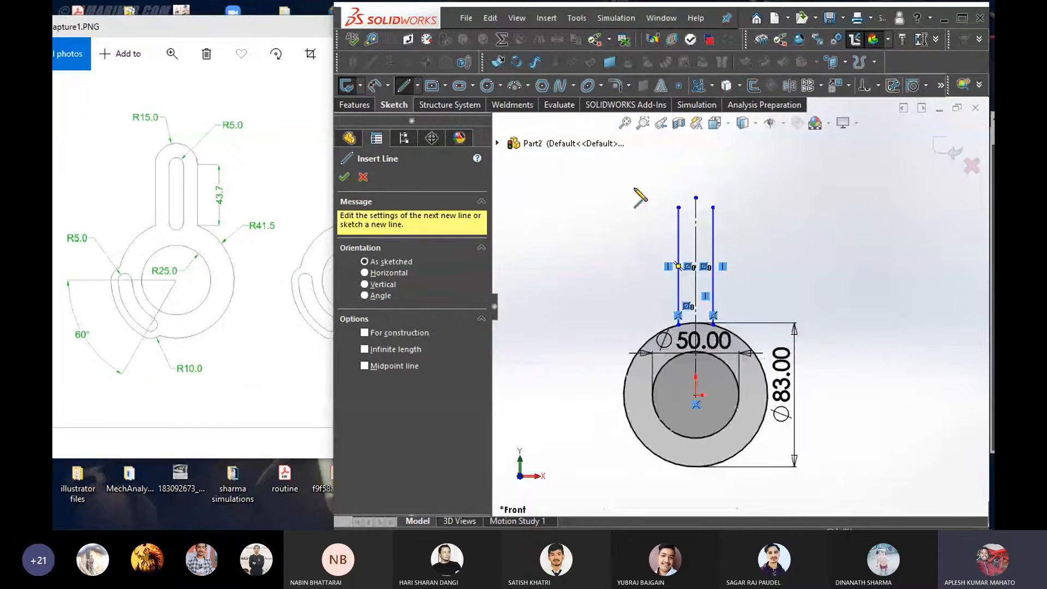
{"action": "left_click", "coordinate": [678, 207]}
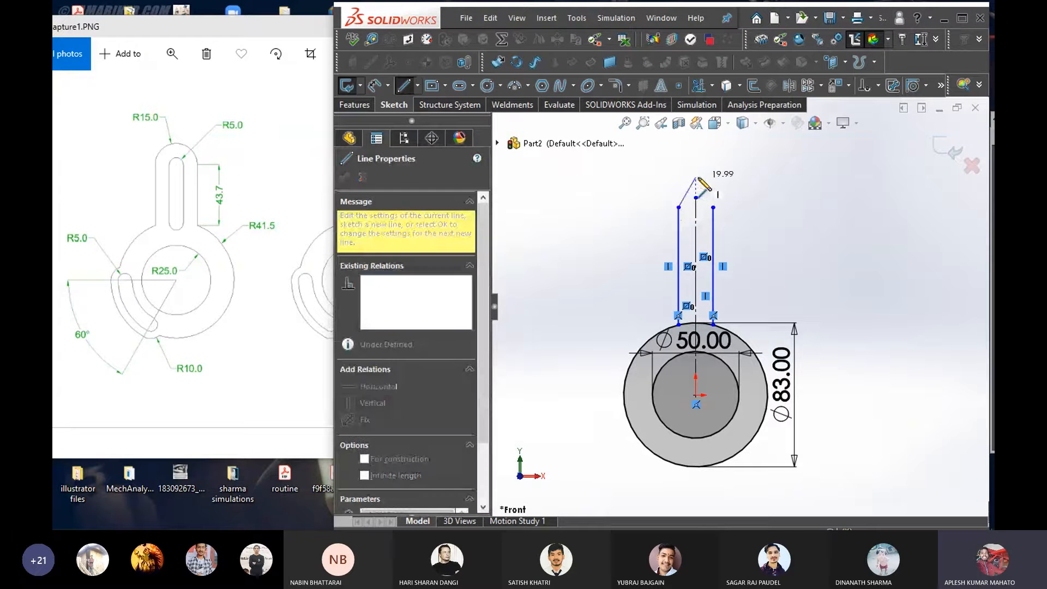
{"action": "left_click", "coordinate": [713, 207]}
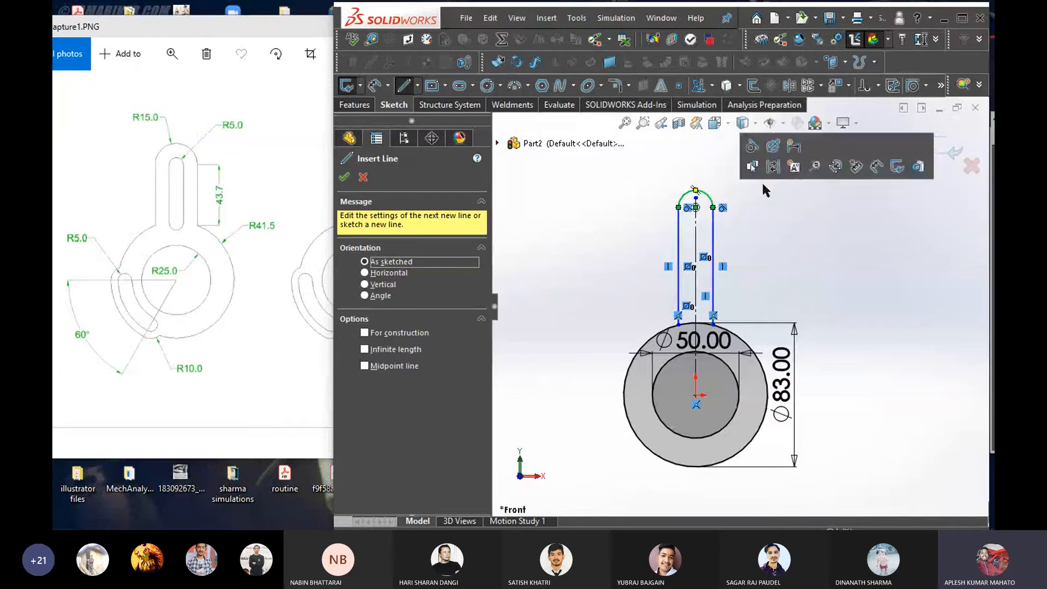
{"action": "scroll", "coordinate": [773, 228], "scroll_direction": "up", "scroll_amount": 2}
{"action": "scroll", "coordinate": [770, 240], "scroll_direction": "down", "scroll_amount": 3}
{"action": "key", "text": "Escape"}
{"action": "right_click_drag", "start_coordinate": [817, 292], "coordinate": [758, 300]}
{"action": "scroll", "coordinate": [644, 414], "scroll_direction": "down", "scroll_amount": 1}
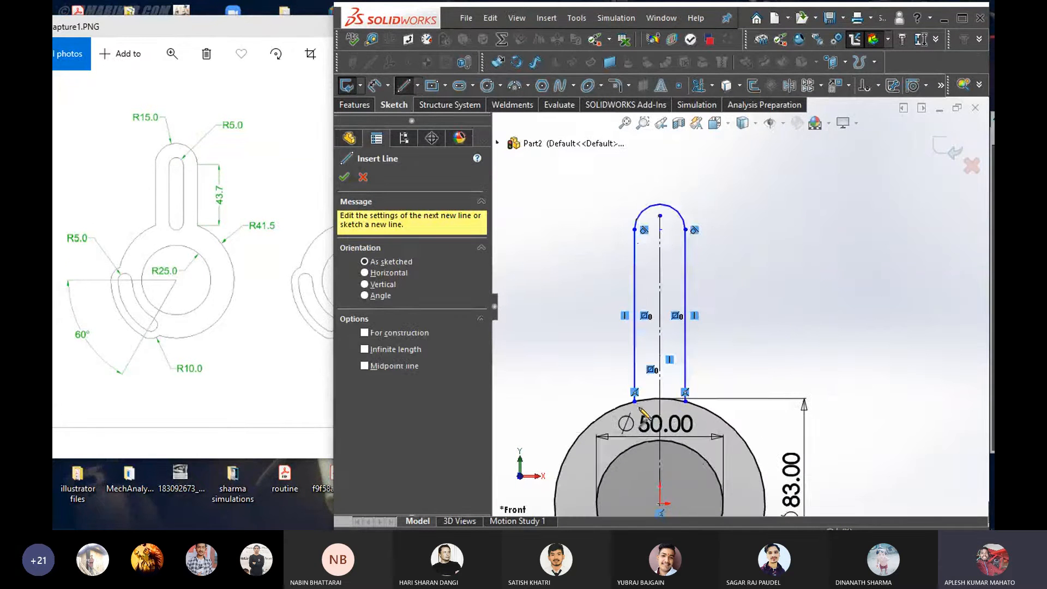
{"action": "left_click", "coordinate": [635, 400]}
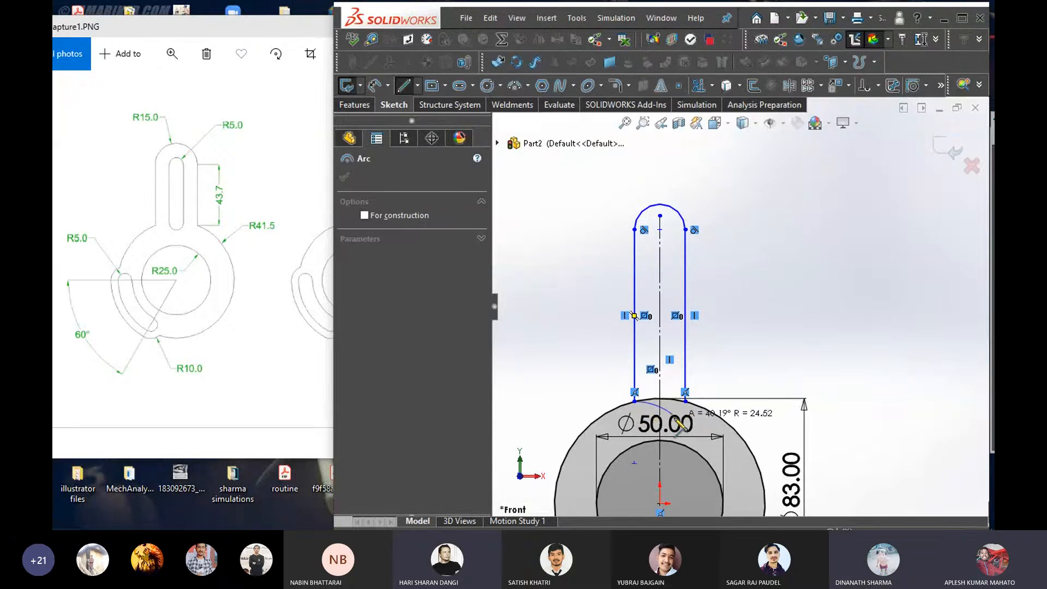
{"action": "key", "text": "Escape"}
{"action": "key", "text": "Escape"}
{"action": "scroll", "coordinate": [685, 423], "scroll_direction": "down", "scroll_amount": 1}
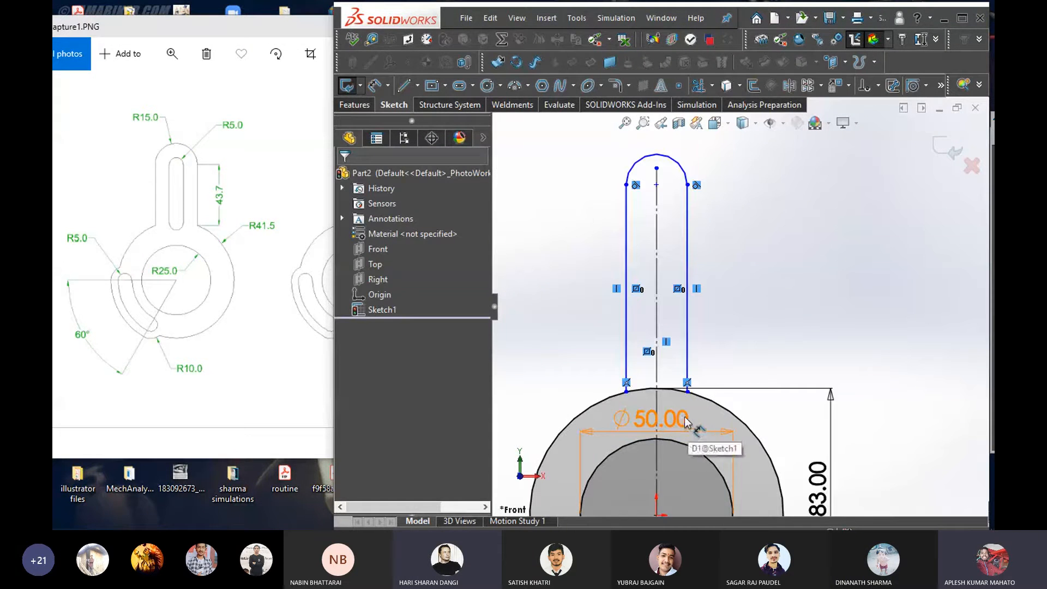
{"action": "scroll", "coordinate": [685, 422], "scroll_direction": "down", "scroll_amount": 2}
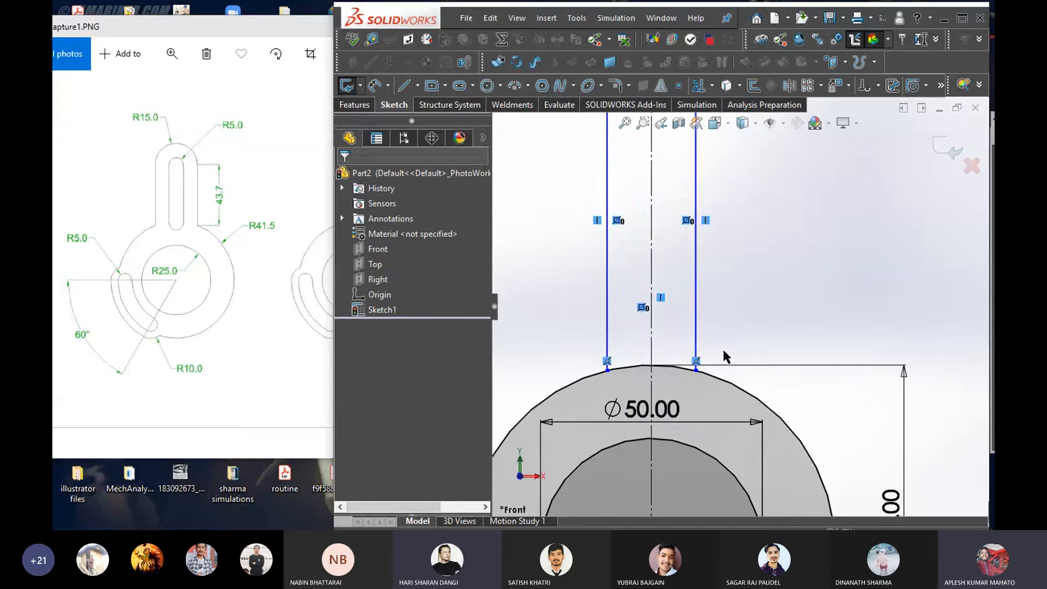
{"action": "right_click_drag", "start_coordinate": [856, 286], "coordinate": [788, 271]}
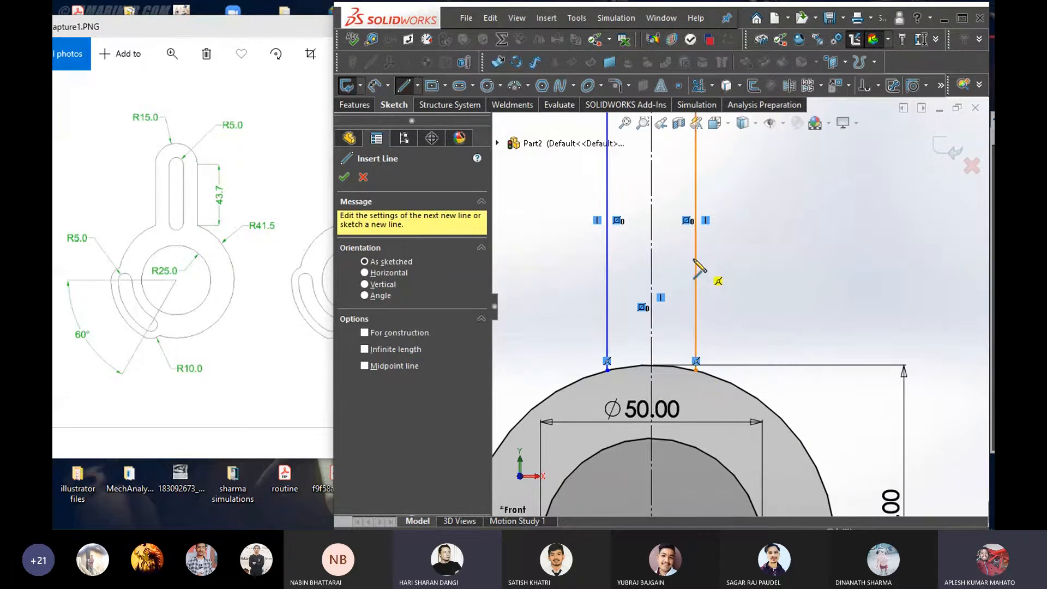
{"action": "scroll", "coordinate": [696, 264], "scroll_direction": "up", "scroll_amount": 2}
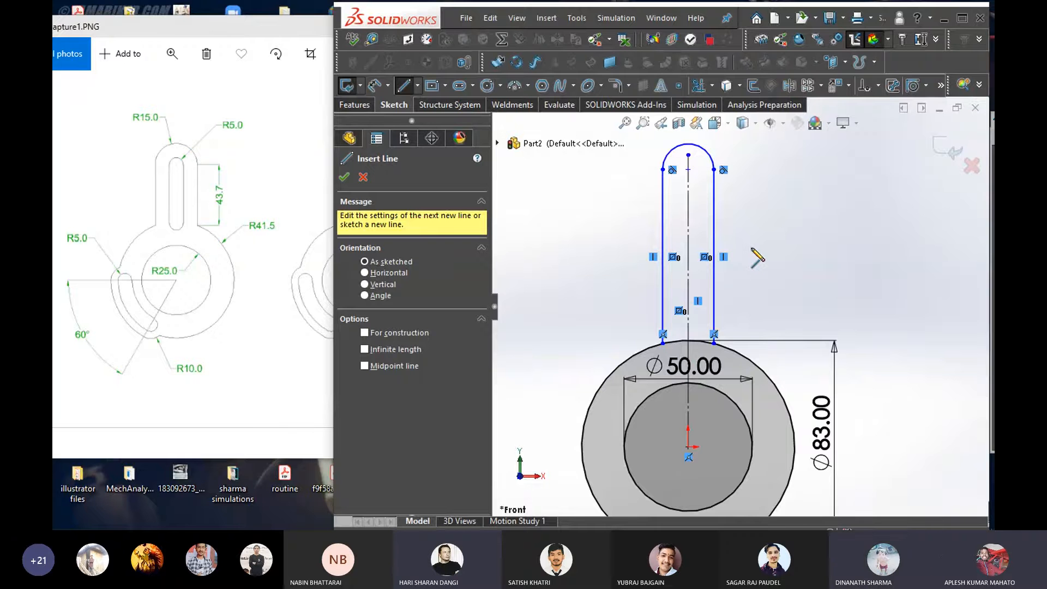
{"action": "scroll", "coordinate": [752, 249], "scroll_direction": "down", "scroll_amount": 1}
{"action": "scroll", "coordinate": [753, 248], "scroll_direction": "up", "scroll_amount": 1}
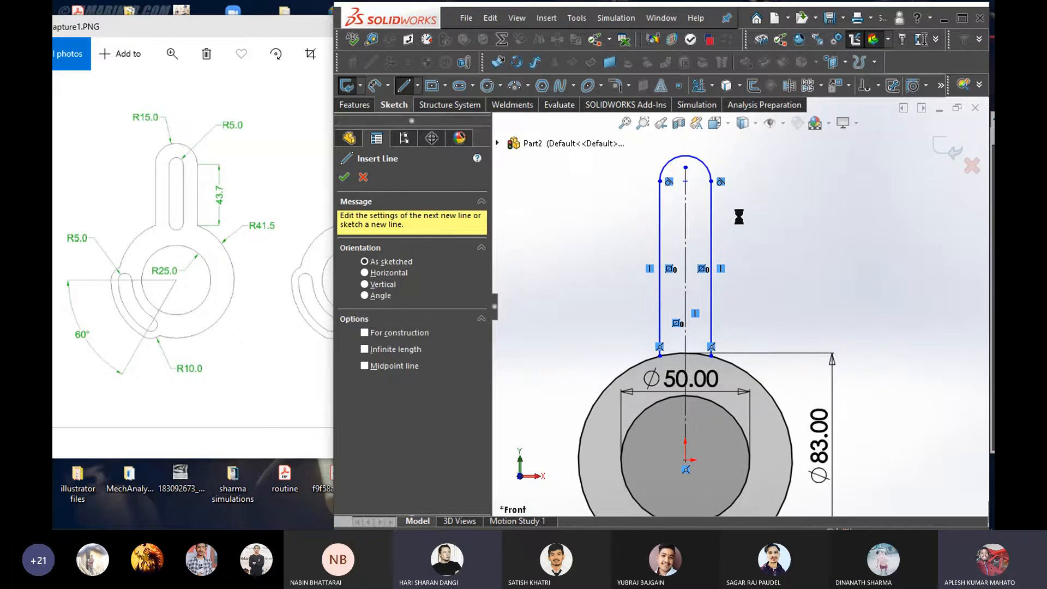
Undo the tangent end arc, the Symmetric relation and the vertical side line left of the centreline
{"action": "key", "text": "ctrl+z"}
{"action": "key", "text": "ctrl+z"}
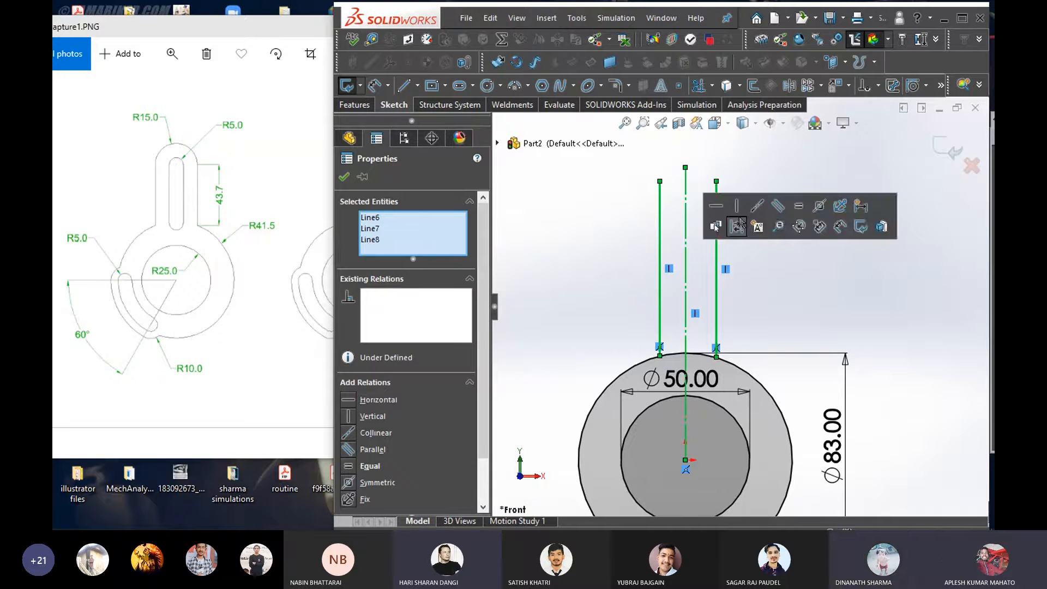
{"action": "left_click", "coordinate": [800, 301]}
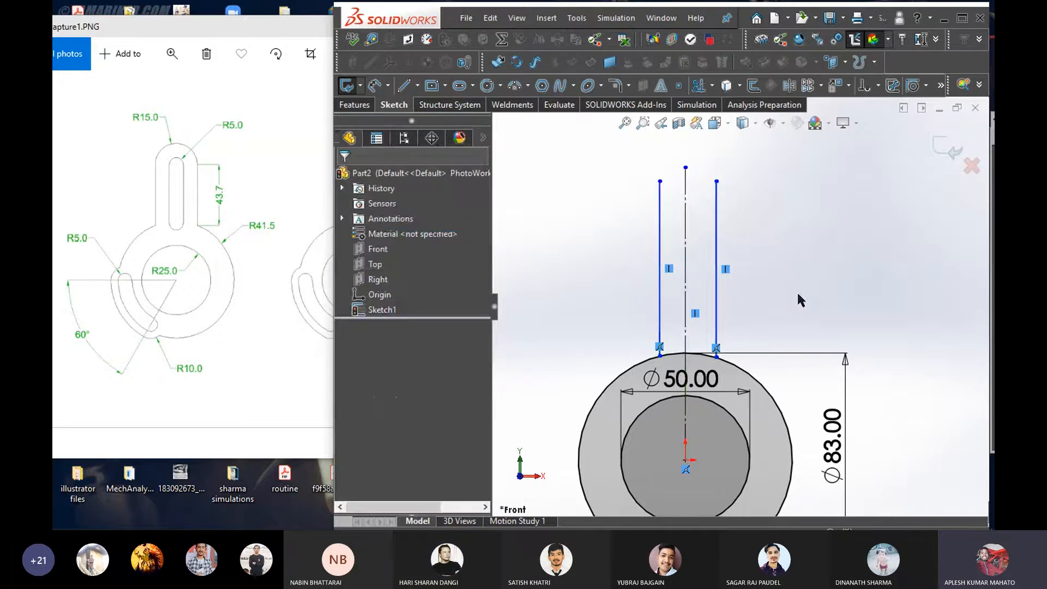
{"action": "scroll", "coordinate": [666, 382], "scroll_direction": "up", "scroll_amount": 5}
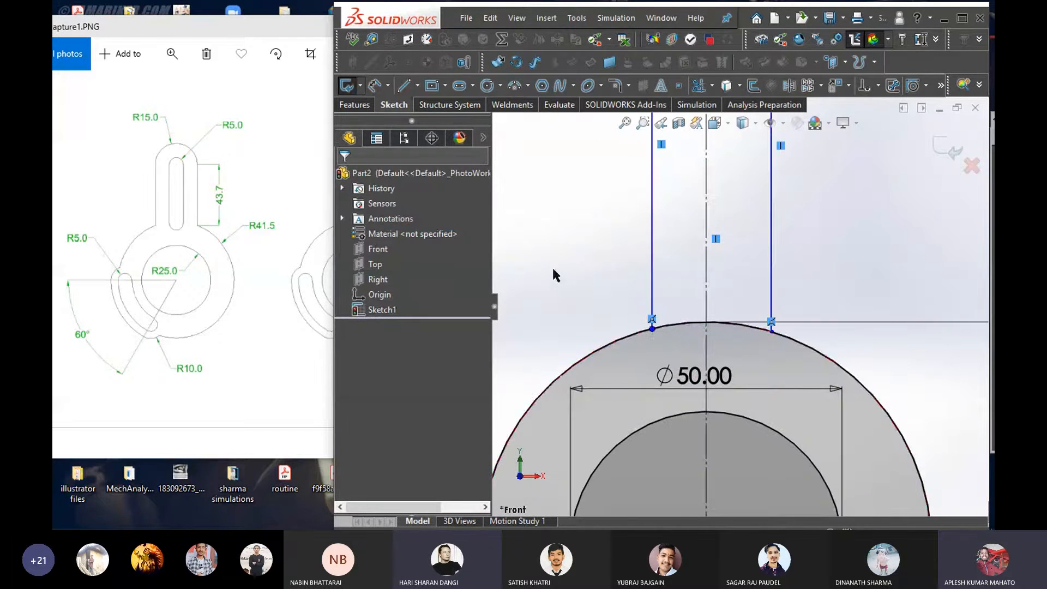
{"action": "key", "text": "ctrl+z"}
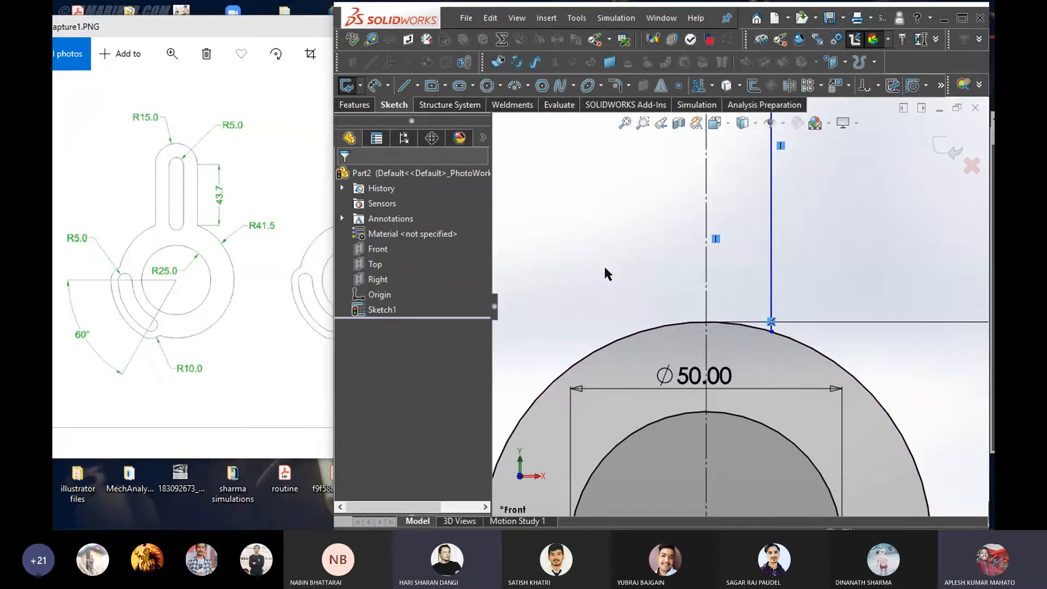
{"action": "right_click_drag", "start_coordinate": [626, 268], "coordinate": [544, 264]}
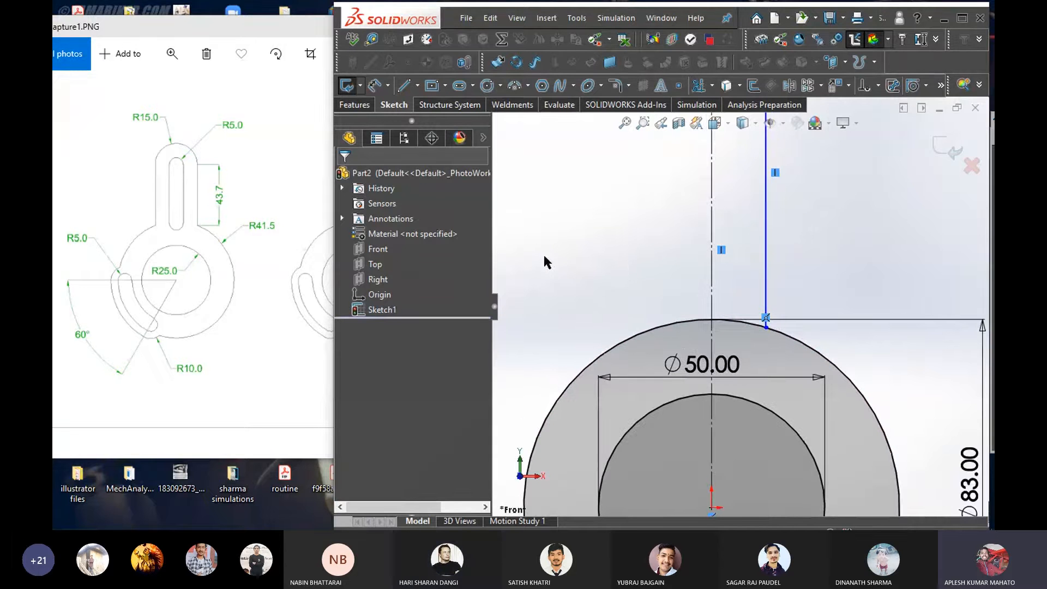
{"action": "scroll", "coordinate": [675, 343], "scroll_direction": "up", "scroll_amount": 2}
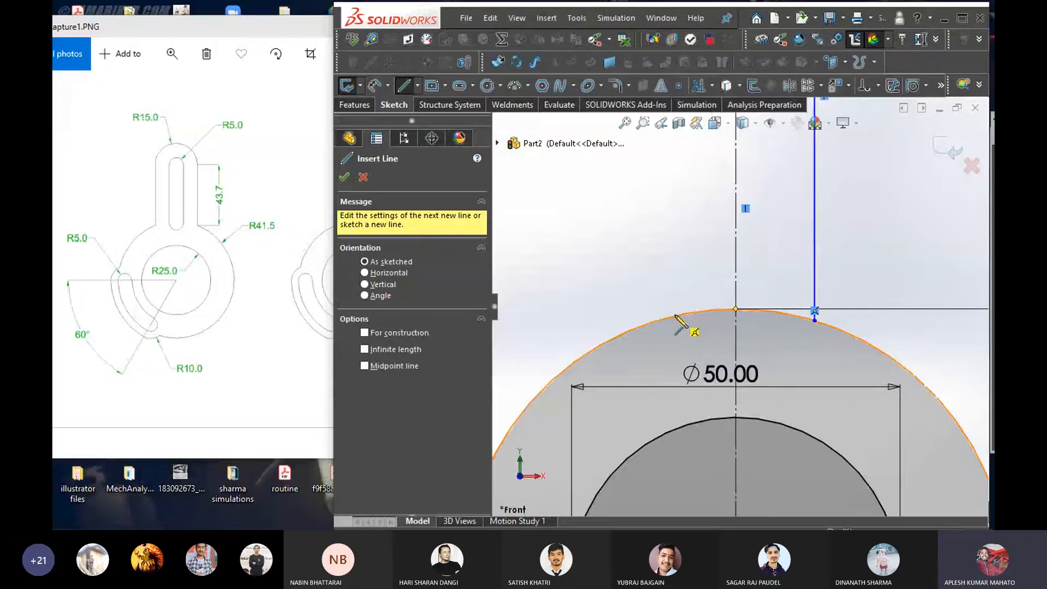
{"action": "left_click", "coordinate": [675, 315]}
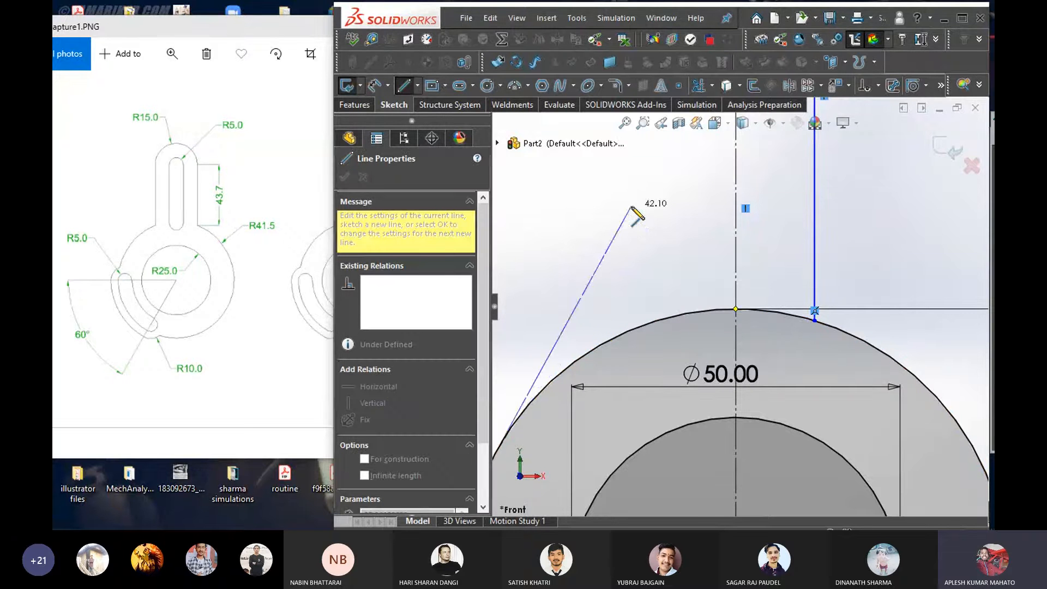
{"action": "key", "text": "Escape"}
{"action": "right_click_drag", "start_coordinate": [683, 276], "coordinate": [673, 287]}
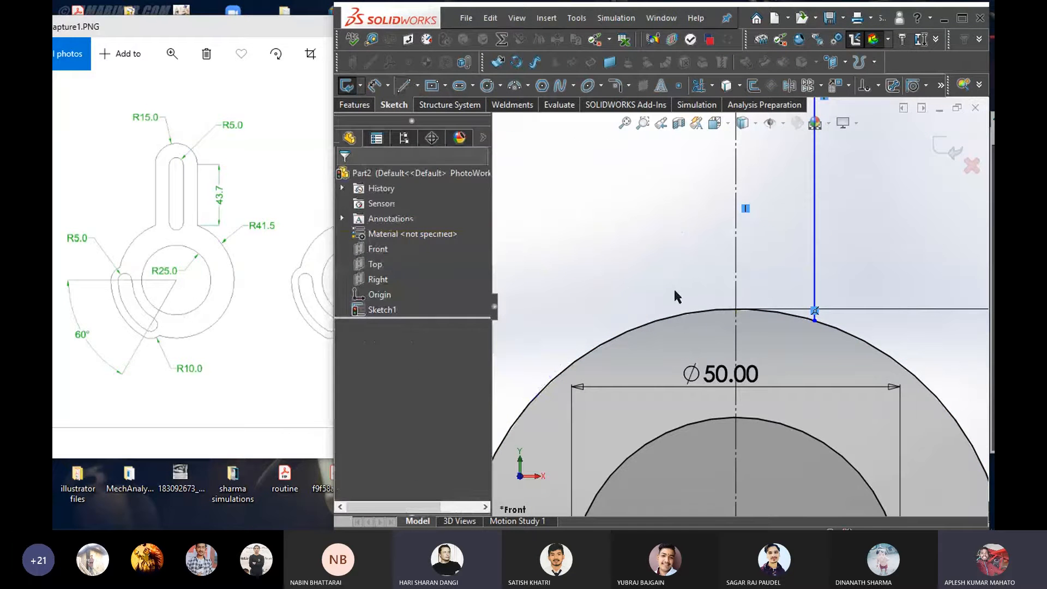
{"action": "left_click", "coordinate": [707, 311]}
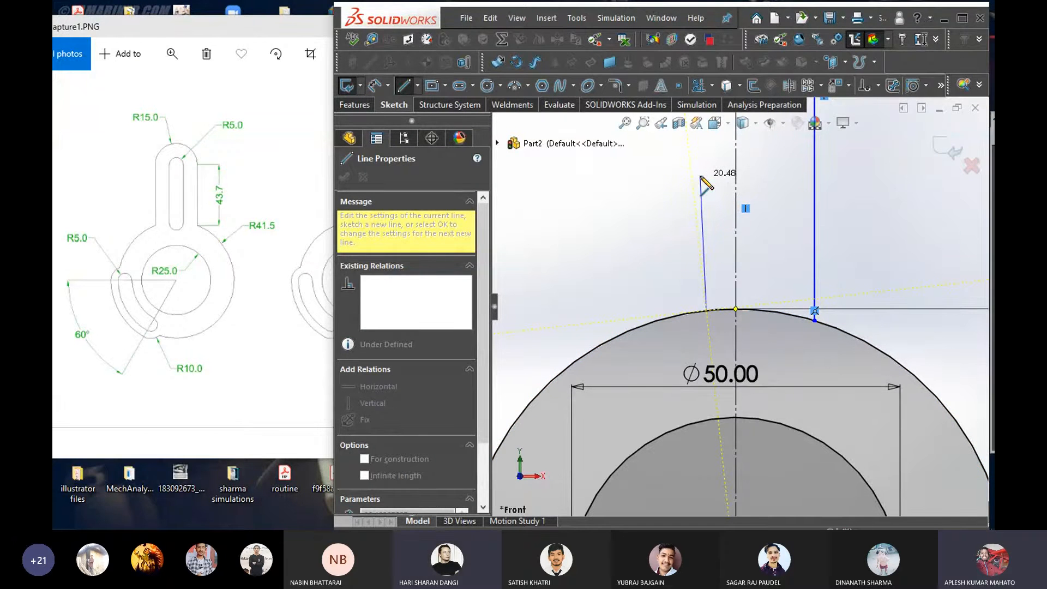
{"action": "key", "text": "Escape"}
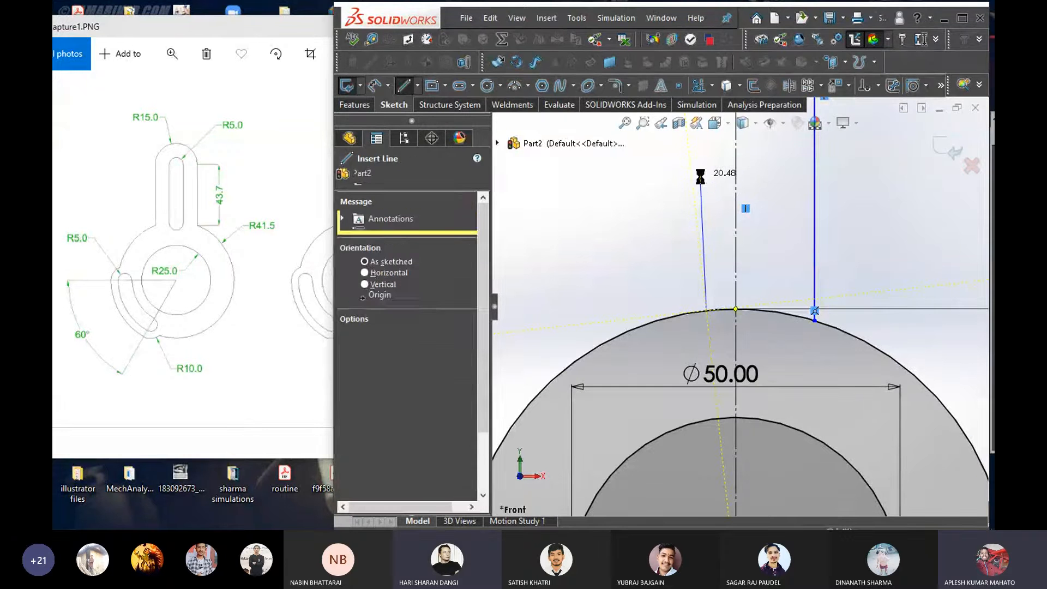
{"action": "left_click", "coordinate": [685, 314]}
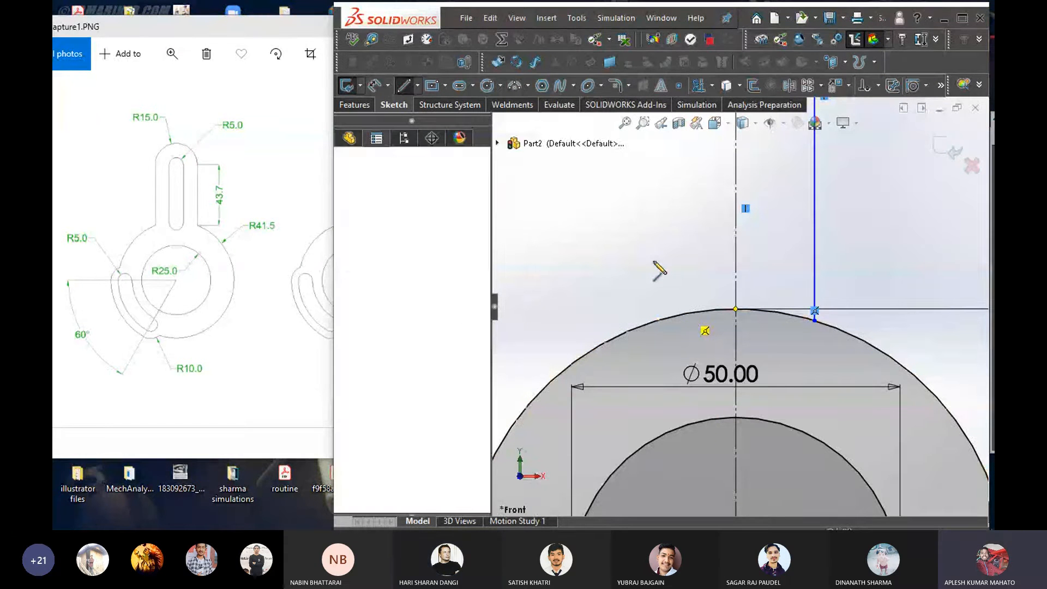
{"action": "key", "text": "Escape"}
{"action": "right_click_drag", "start_coordinate": [684, 268], "coordinate": [590, 242]}
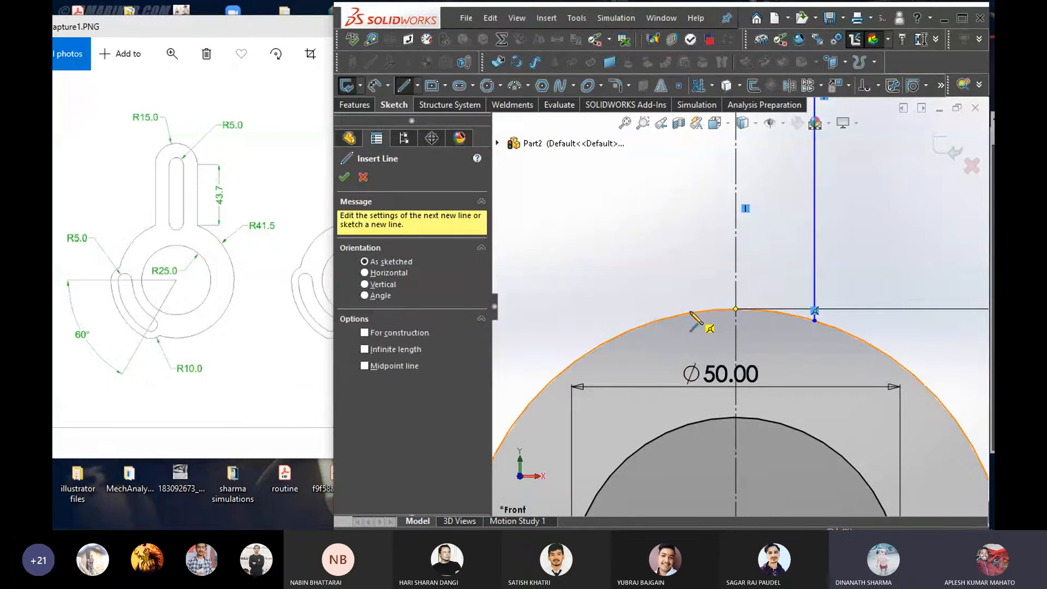
{"action": "left_click", "coordinate": [691, 313]}
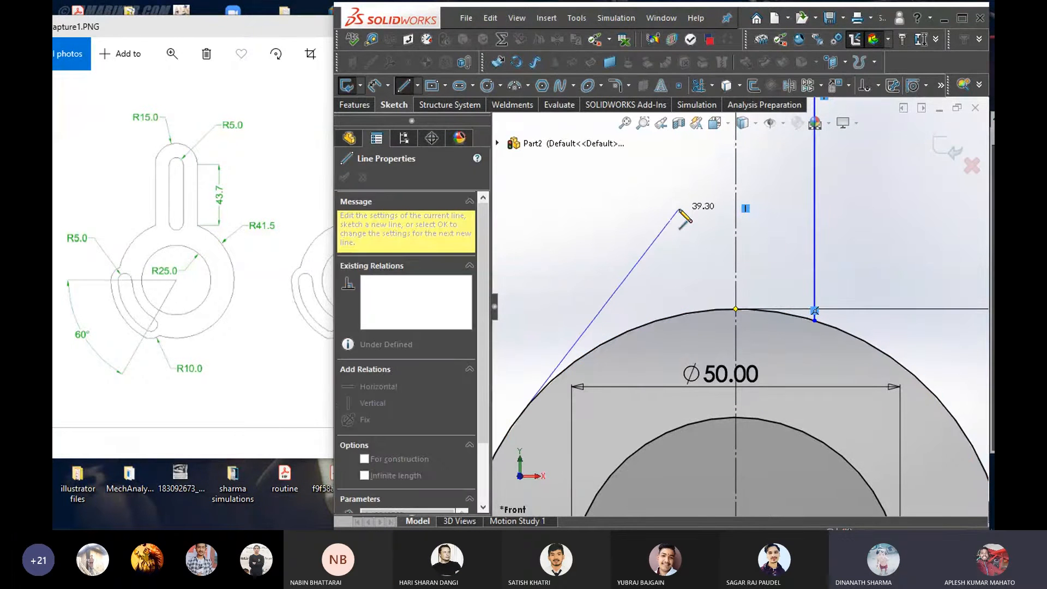
{"action": "scroll", "coordinate": [636, 196], "scroll_direction": "up", "scroll_amount": 3}
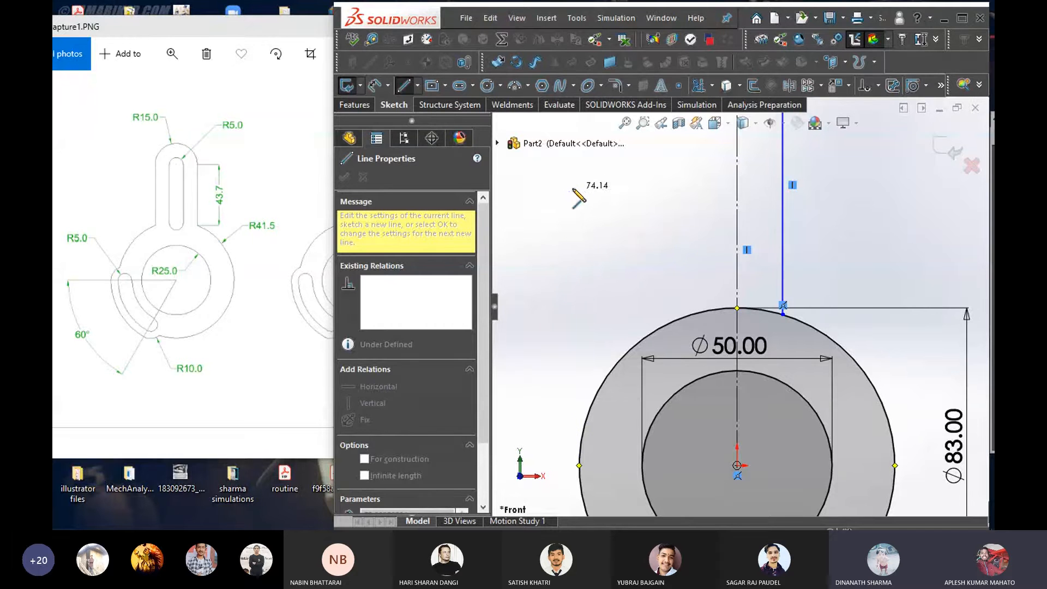
{"action": "key", "text": "Escape"}
{"action": "key", "text": "l"}
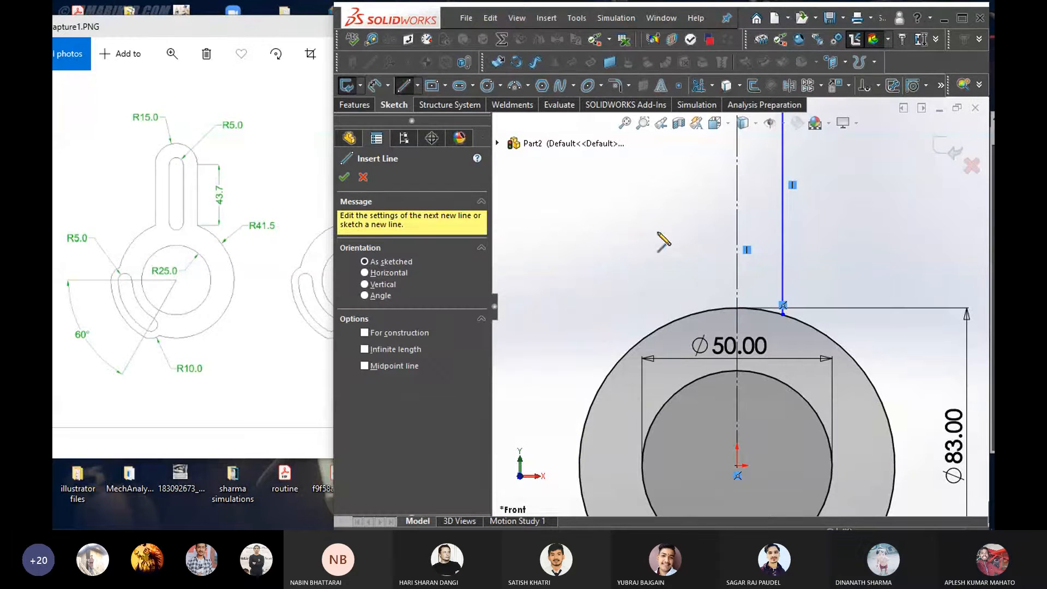
{"action": "left_click", "coordinate": [715, 310]}
{"action": "key", "text": "Escape"}
Sketch a vertical line about 67 mm long from the outer circle, just left of the centreline, ending slightly above the right-hand line's upper end
{"action": "key", "text": "l"}
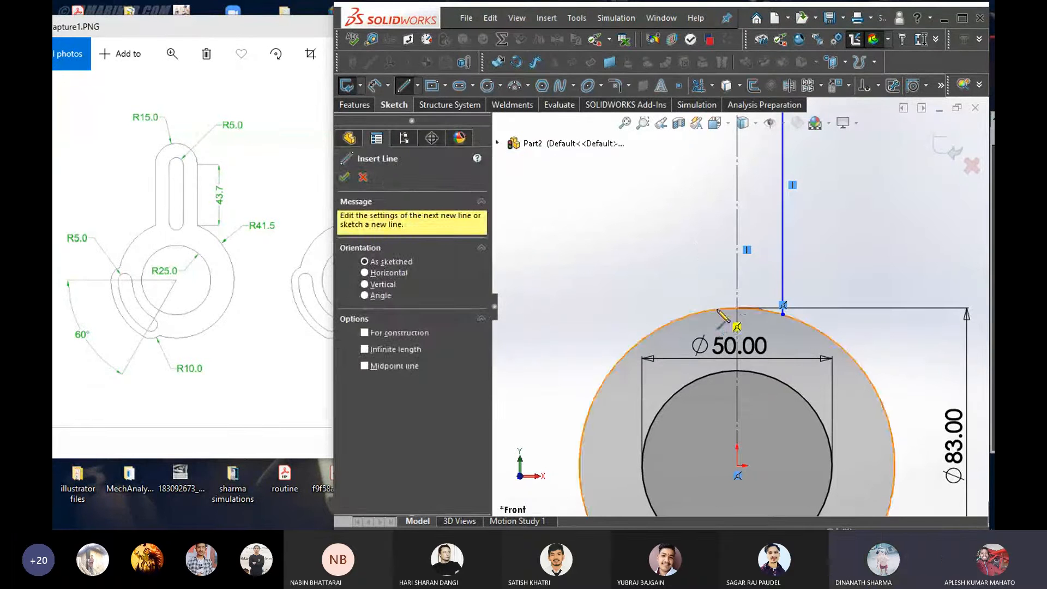
{"action": "left_click", "coordinate": [715, 310]}
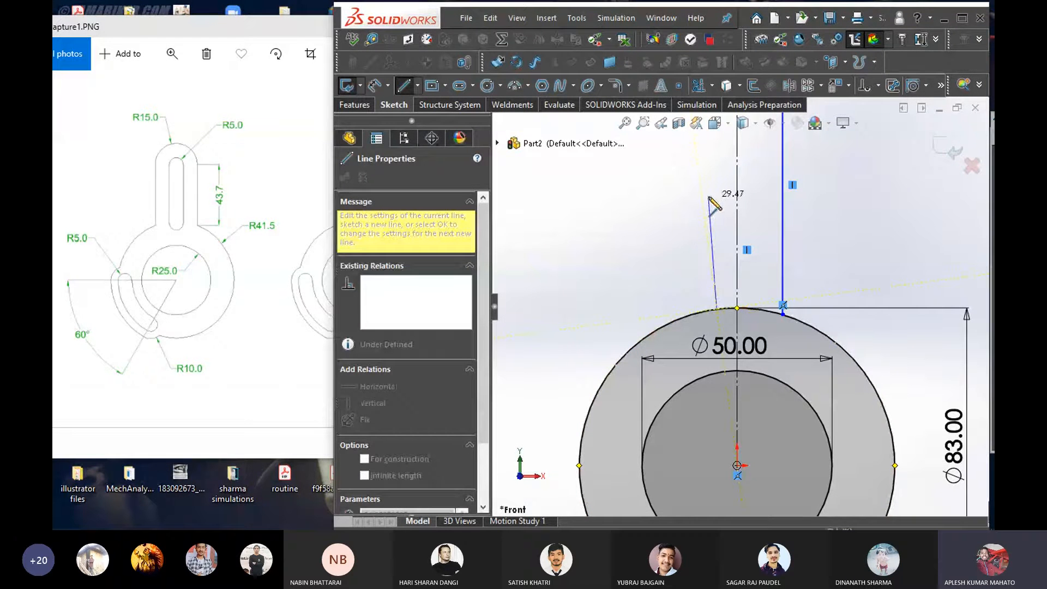
{"action": "scroll", "coordinate": [719, 172], "scroll_direction": "up", "scroll_amount": 1}
{"action": "scroll", "coordinate": [719, 170], "scroll_direction": "down", "scroll_amount": 5}
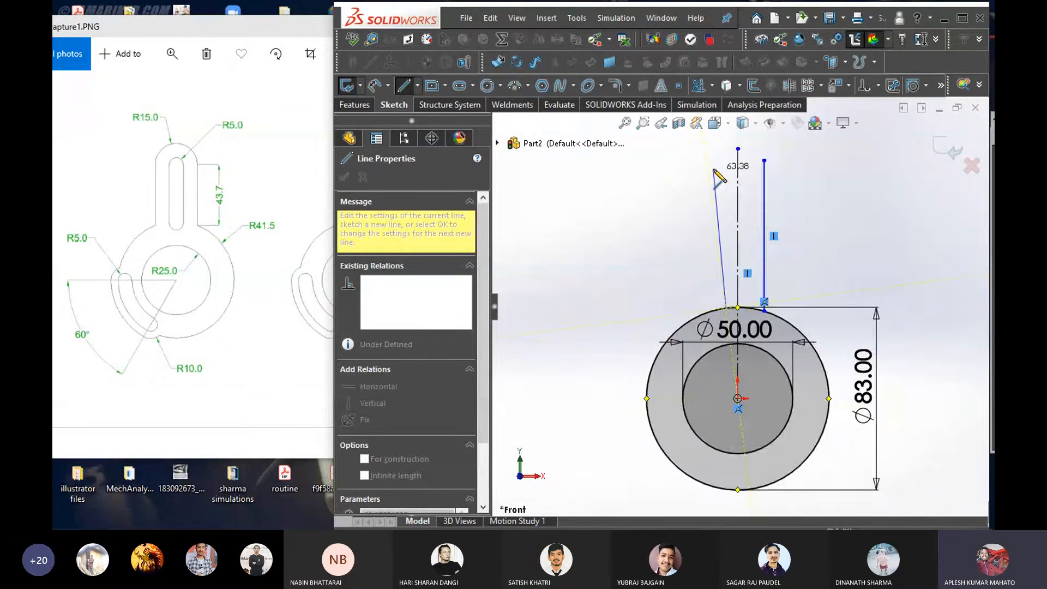
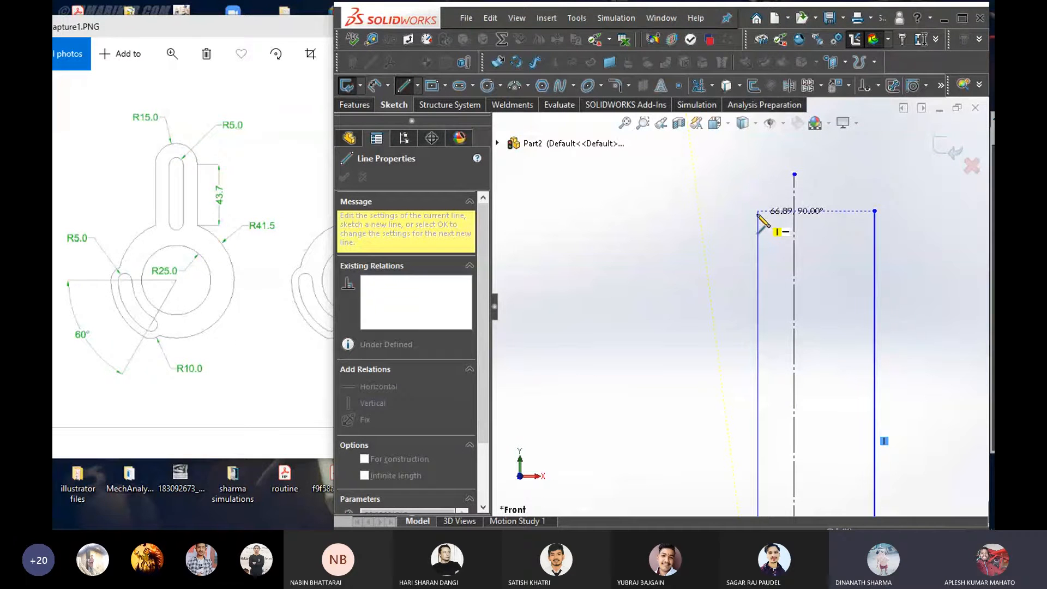
{"action": "left_click", "coordinate": [757, 204]}
{"action": "right_click", "coordinate": [672, 233]}
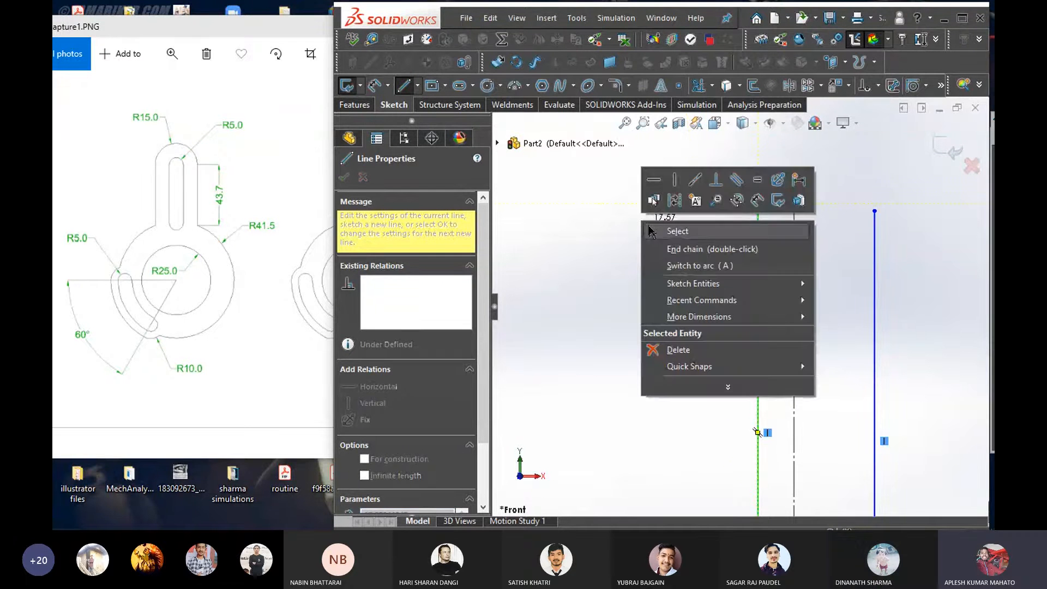
{"action": "left_click", "coordinate": [690, 228]}
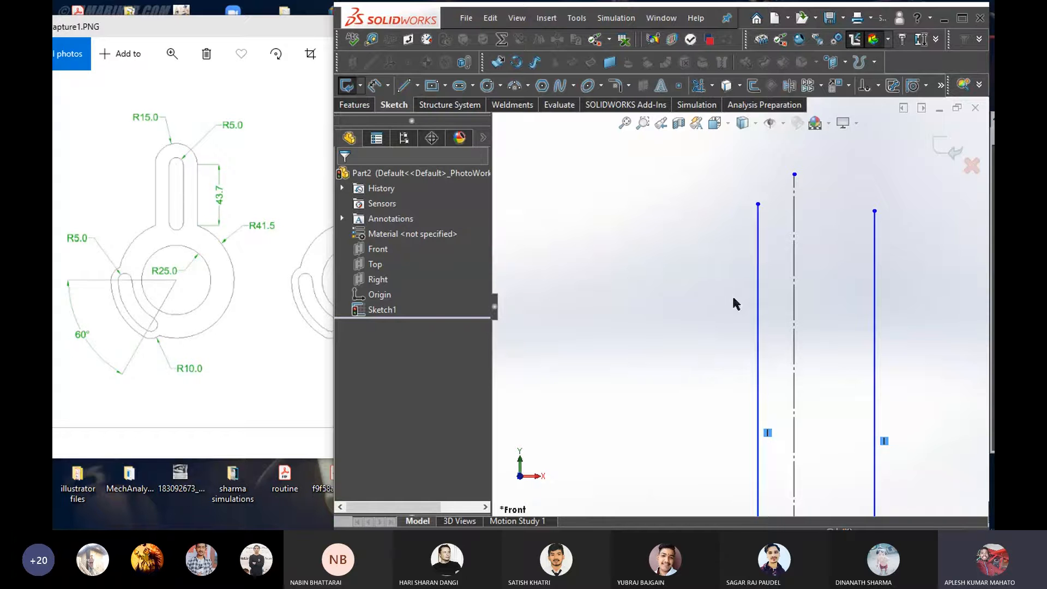
{"action": "scroll", "coordinate": [734, 297], "scroll_direction": "up", "scroll_amount": 6}
{"action": "scroll", "coordinate": [764, 469], "scroll_direction": "down", "scroll_amount": 5}
{"action": "right_click_drag", "start_coordinate": [633, 234], "coordinate": [557, 224]}
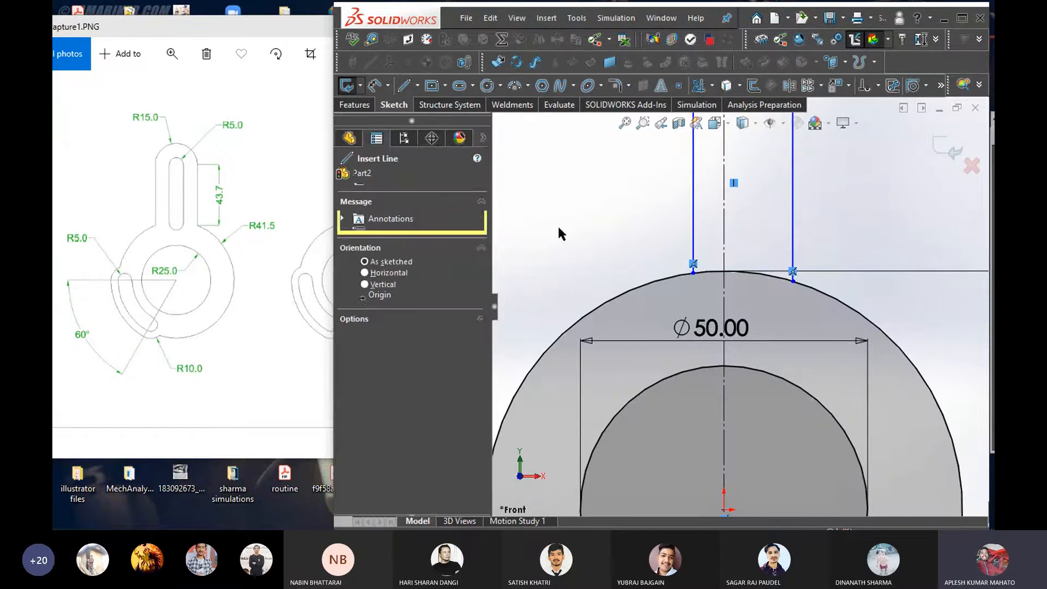
{"action": "left_click", "coordinate": [656, 280]}
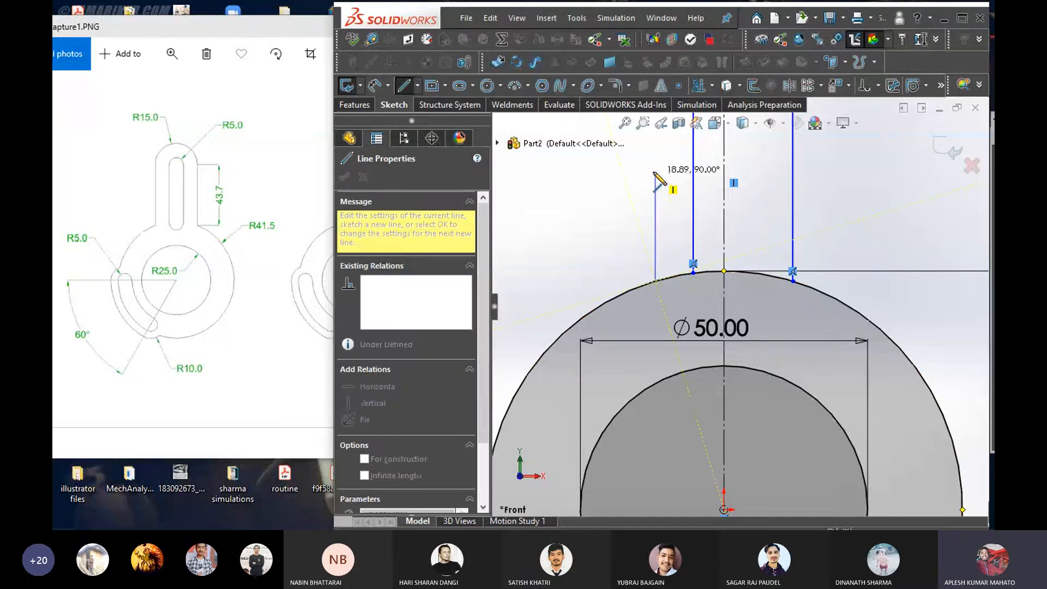
{"action": "scroll", "coordinate": [659, 183], "scroll_direction": "up", "scroll_amount": 3}
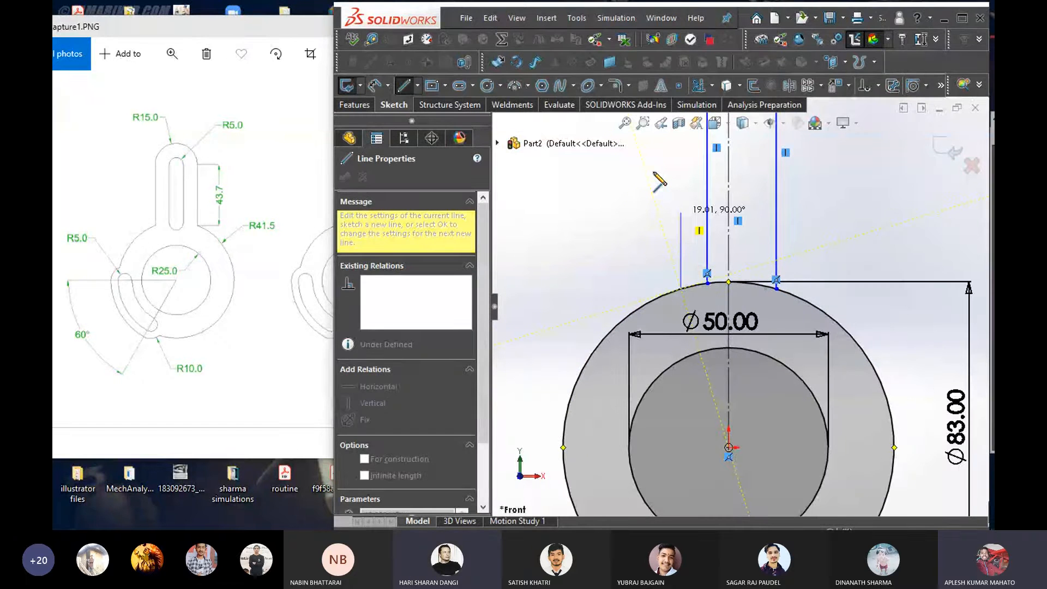
{"action": "key", "text": "Escape"}
{"action": "key", "text": "Escape"}
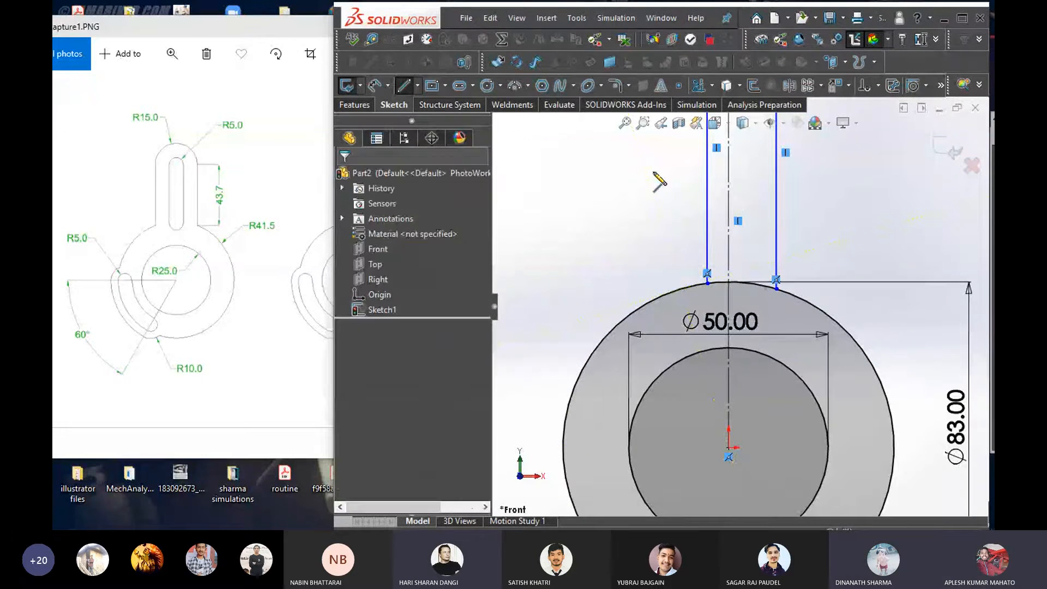
{"action": "right_click_drag", "start_coordinate": [657, 255], "coordinate": [599, 250]}
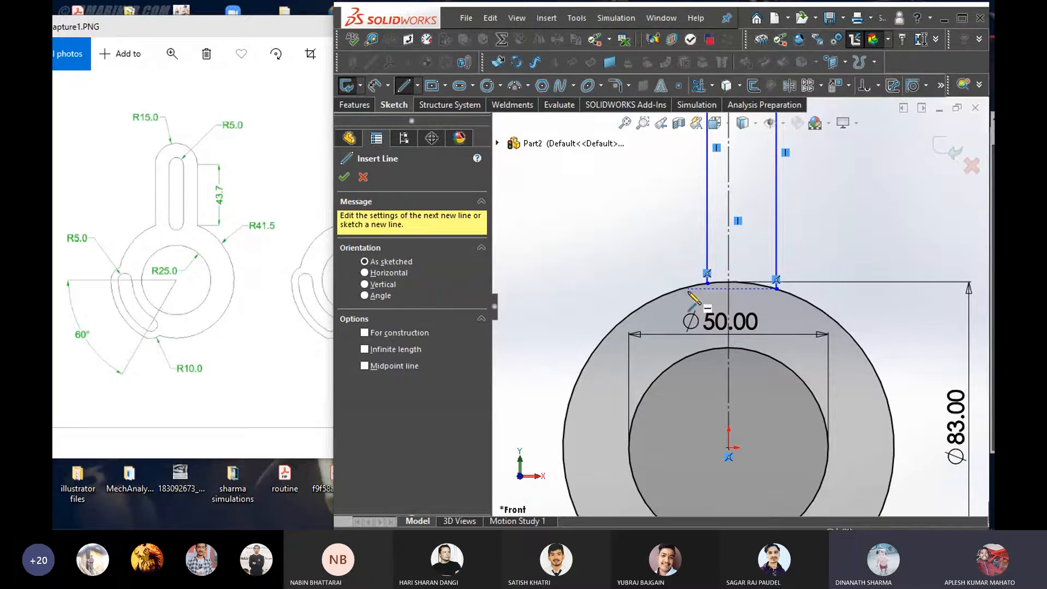
{"action": "left_click", "coordinate": [688, 288]}
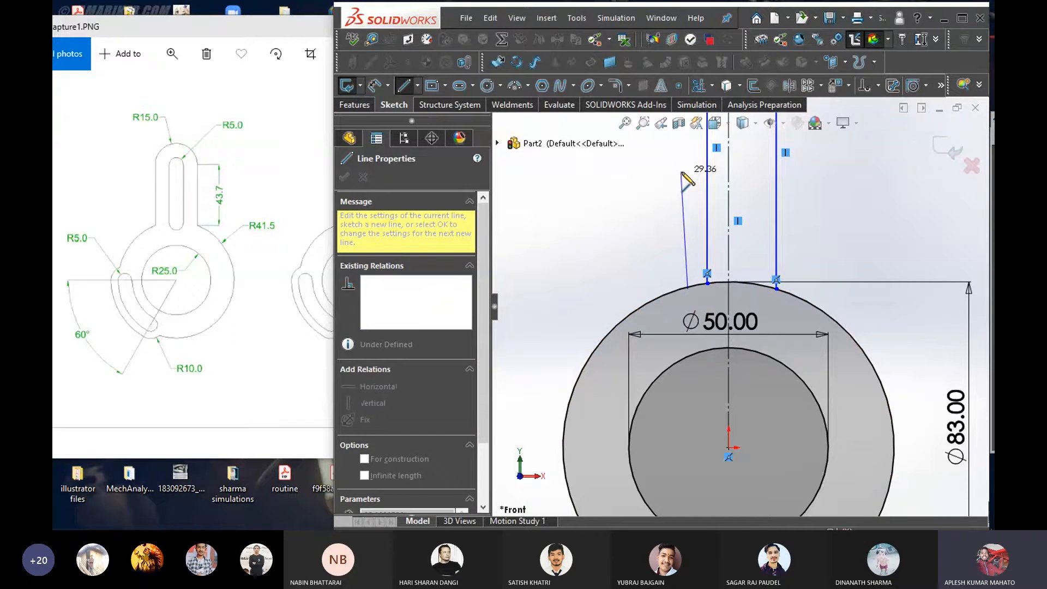
{"action": "scroll", "coordinate": [683, 177], "scroll_direction": "down", "scroll_amount": 3}
{"action": "scroll", "coordinate": [683, 198], "scroll_direction": "up", "scroll_amount": 2}
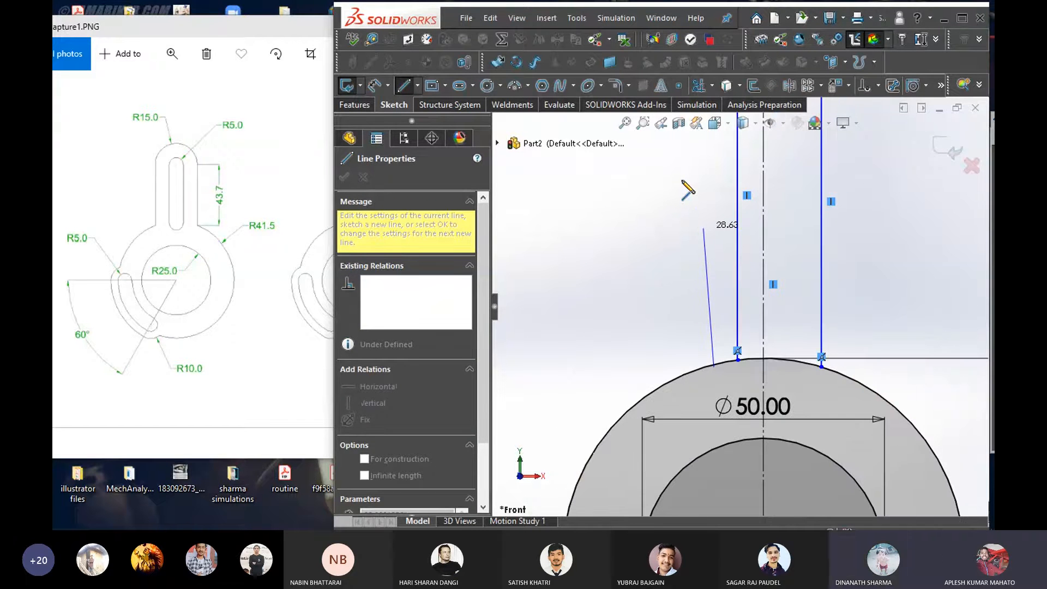
{"action": "key", "text": "Escape"}
{"action": "key", "text": "Escape"}
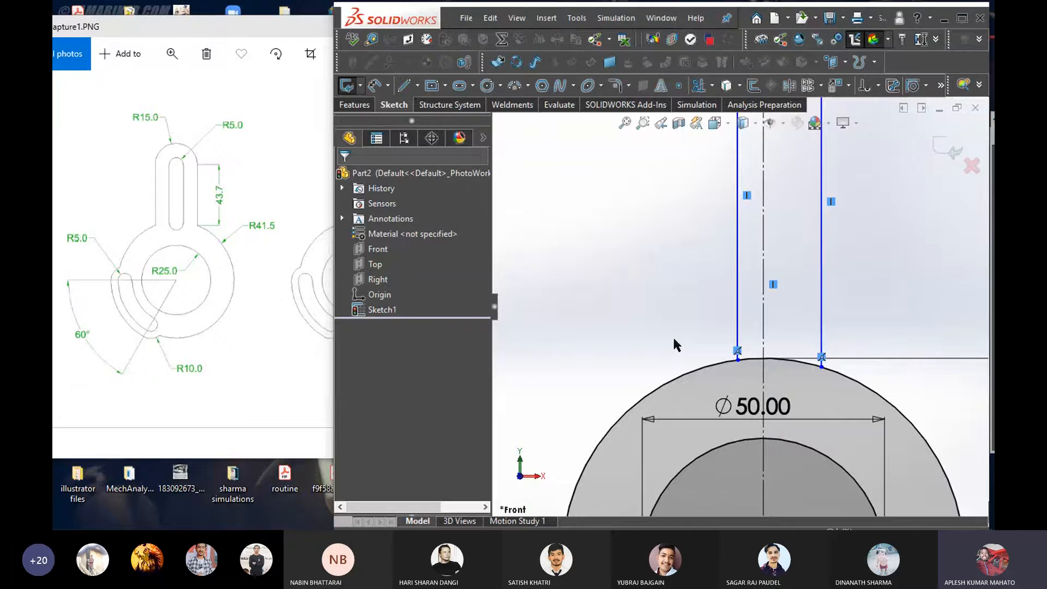
{"action": "key", "text": "l"}
{"action": "left_click", "coordinate": [717, 359]}
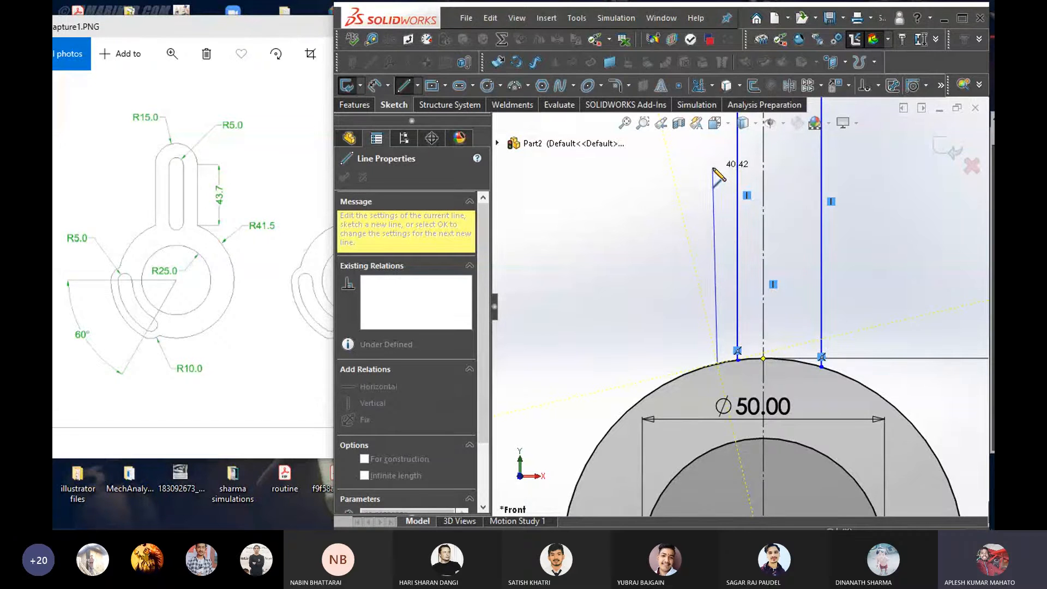
{"action": "key", "text": "Escape"}
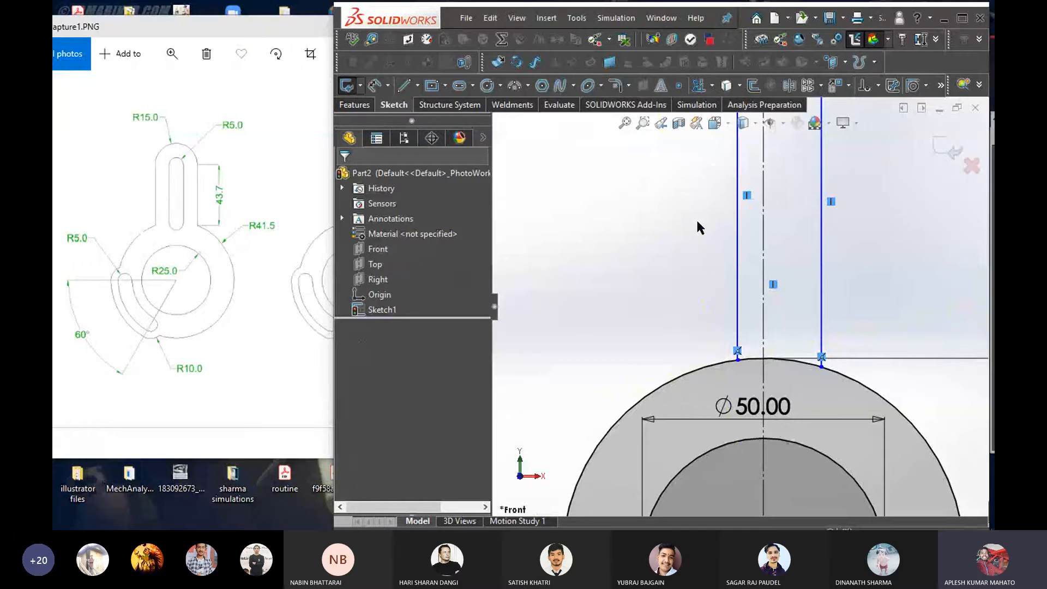
Add a Symmetric relation between the two vertical side lines about the vertical centreline above the outer circle
{"action": "scroll", "coordinate": [732, 252], "scroll_direction": "up", "scroll_amount": 2}
{"action": "scroll", "coordinate": [797, 213], "scroll_direction": "up", "scroll_amount": 2}
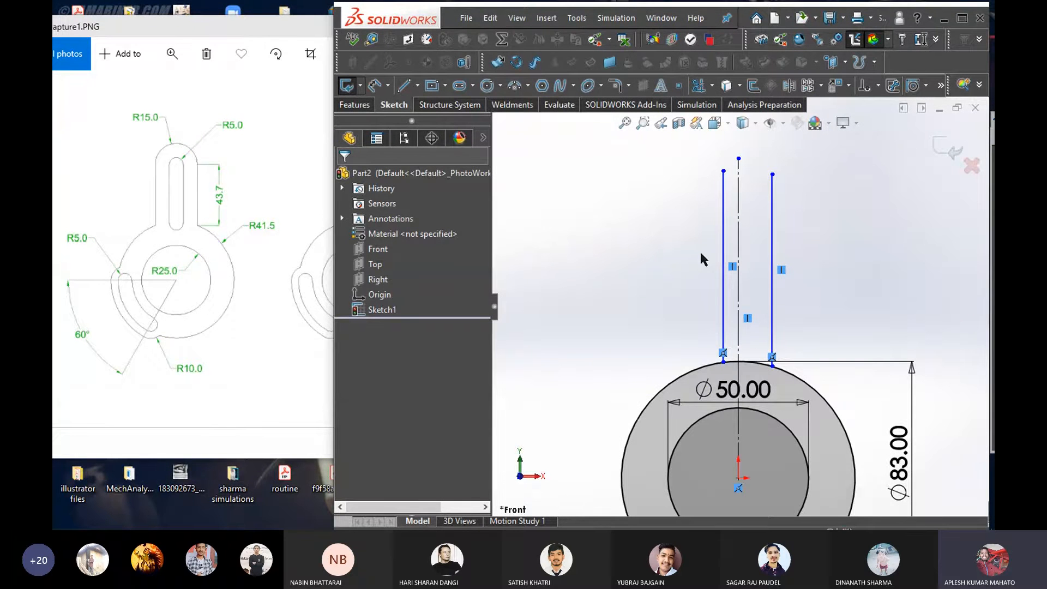
{"action": "left_click", "coordinate": [770, 209]}
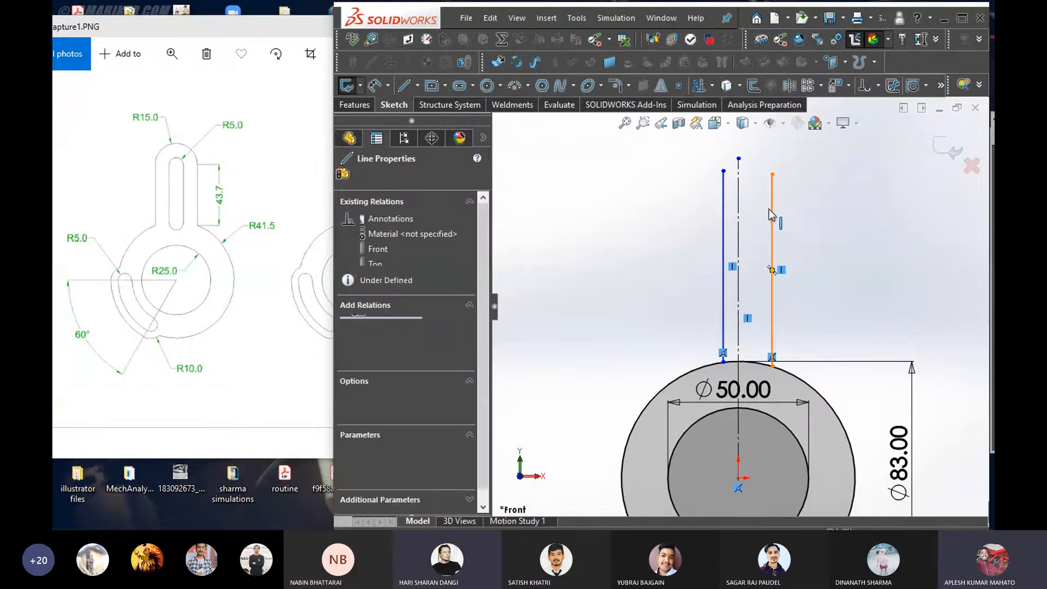
{"action": "left_click", "coordinate": [739, 226], "text": "ctrl"}
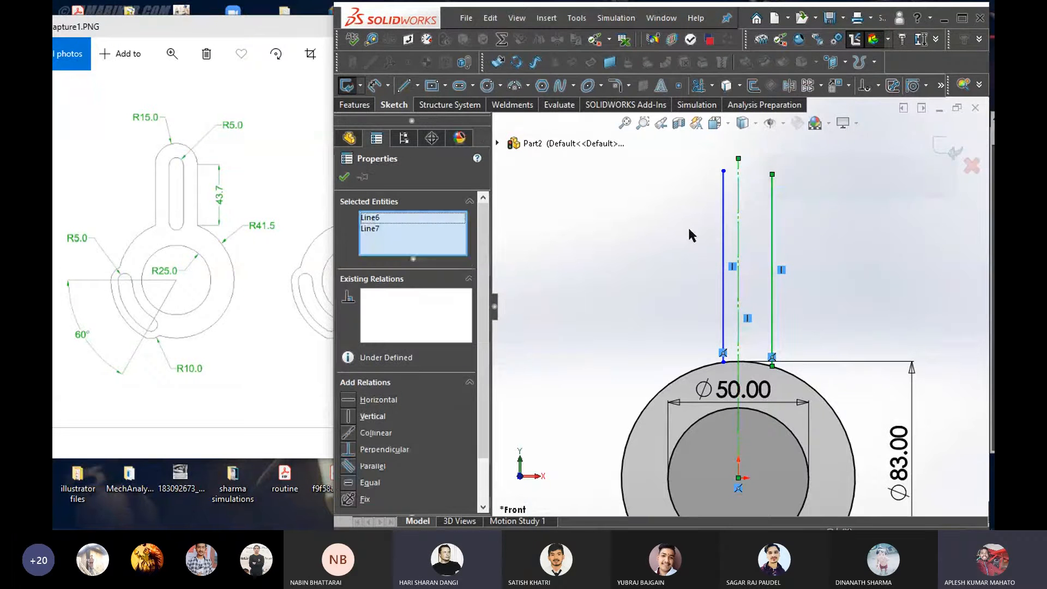
{"action": "left_click", "coordinate": [724, 228]}
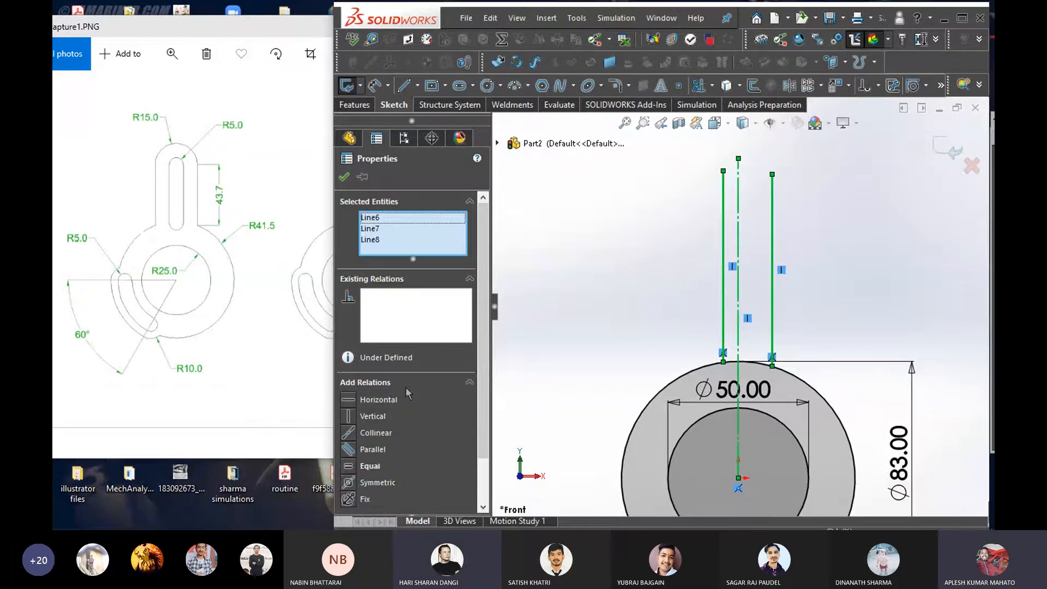
{"action": "left_click", "coordinate": [376, 483]}
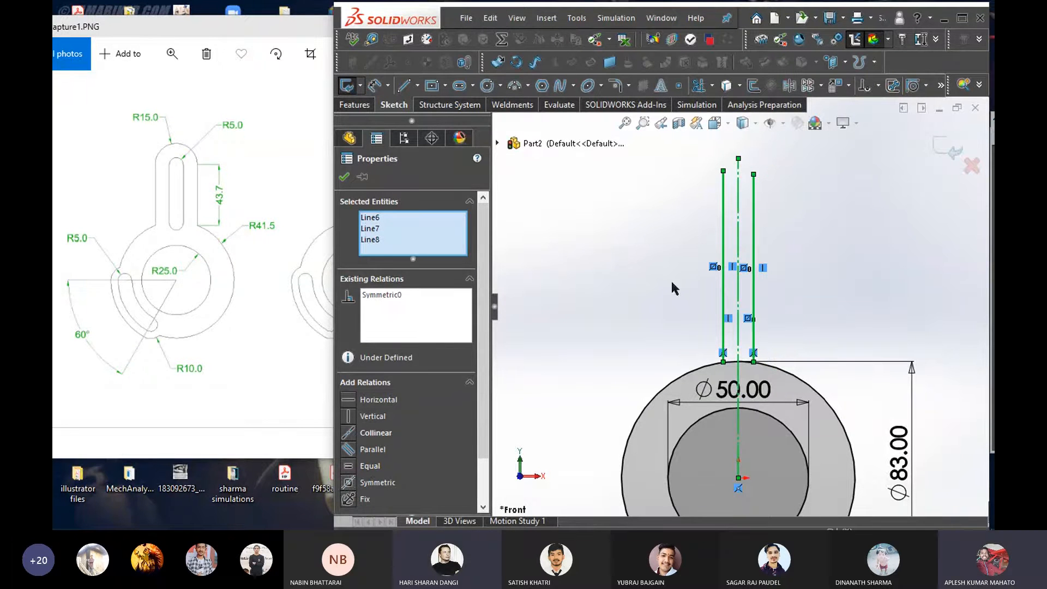
{"action": "left_click", "coordinate": [344, 177]}
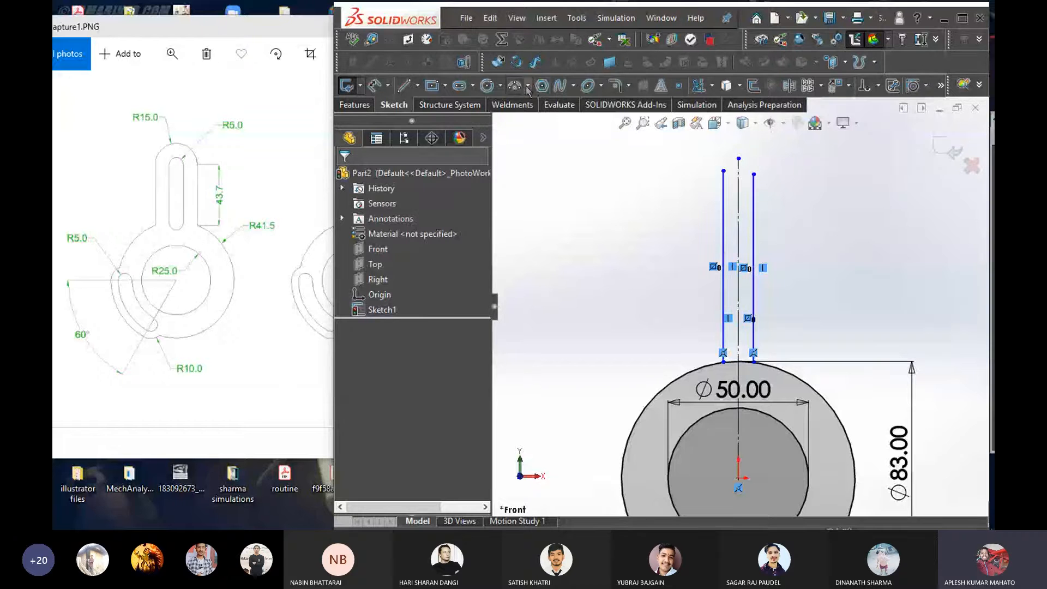
Close the upper ends of the two side lines with a tangent arc drawn with the Line tool
{"action": "scroll", "coordinate": [736, 183], "scroll_direction": "down", "scroll_amount": 2}
{"action": "mouse_move", "coordinate": [634, 213]}
{"action": "right_mouse_down"}
{"action": "mouse_move", "coordinate": [602, 211]}
{"action": "mouse_move", "coordinate": [636, 214]}
{"action": "right_mouse_up"}
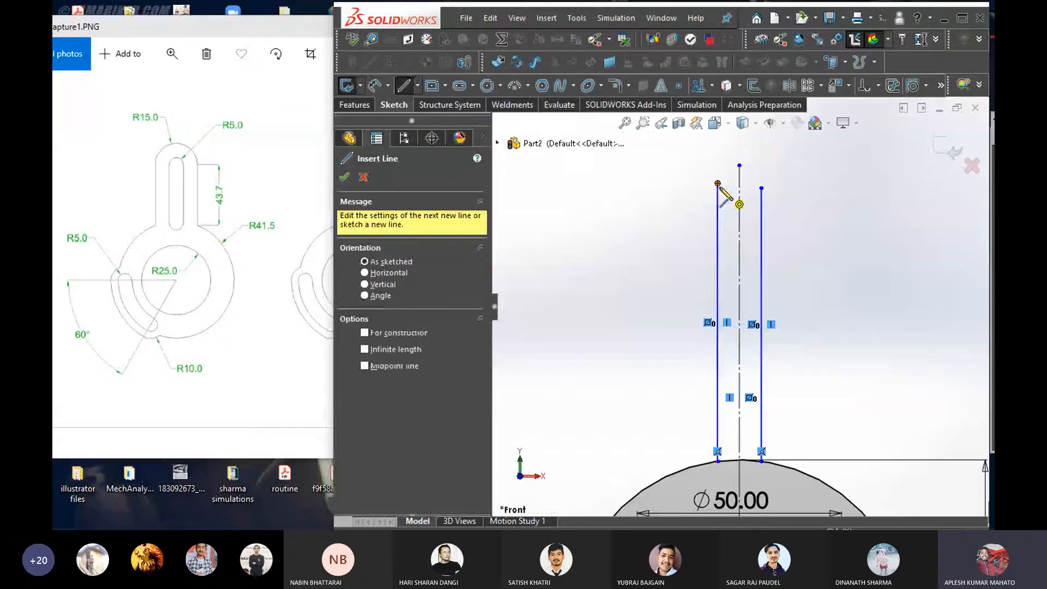
{"action": "left_click", "coordinate": [718, 183]}
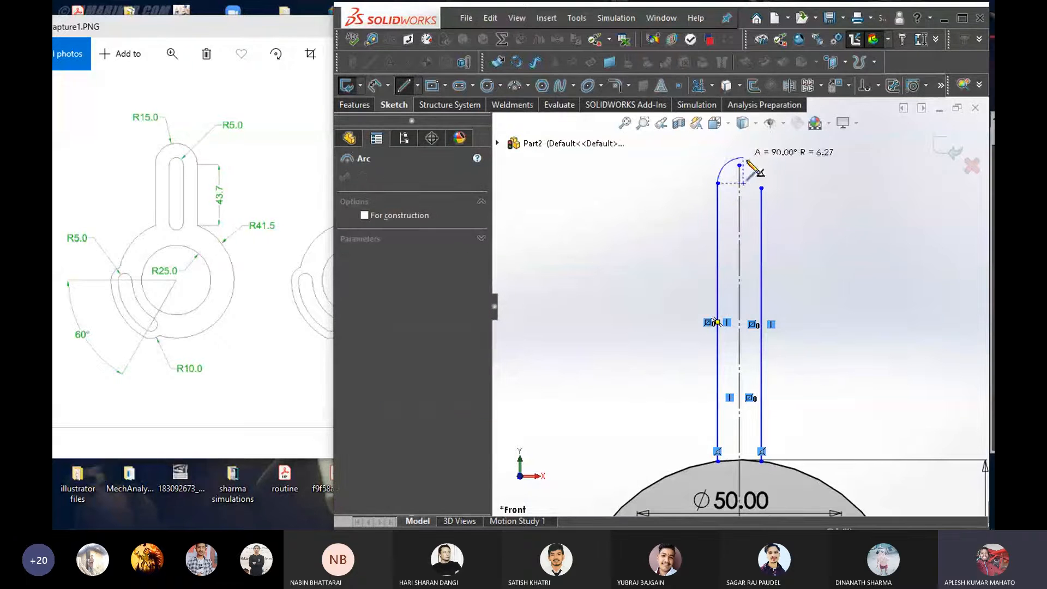
{"action": "left_click", "coordinate": [762, 188]}
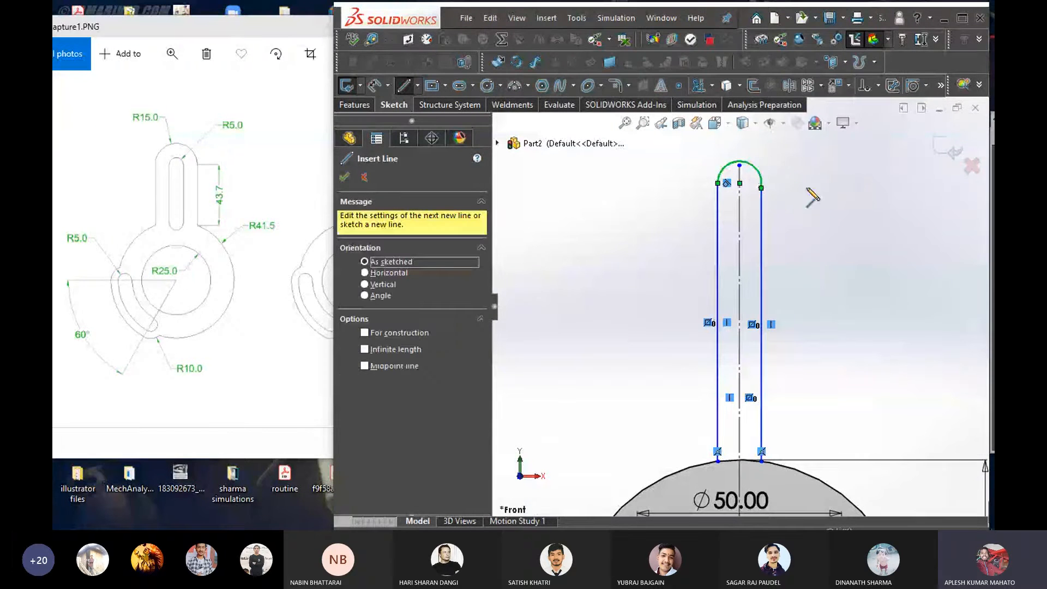
Join the lower ends of the two side lines with a tangent arc bulging down into the outer circle
{"action": "key", "text": "z"}
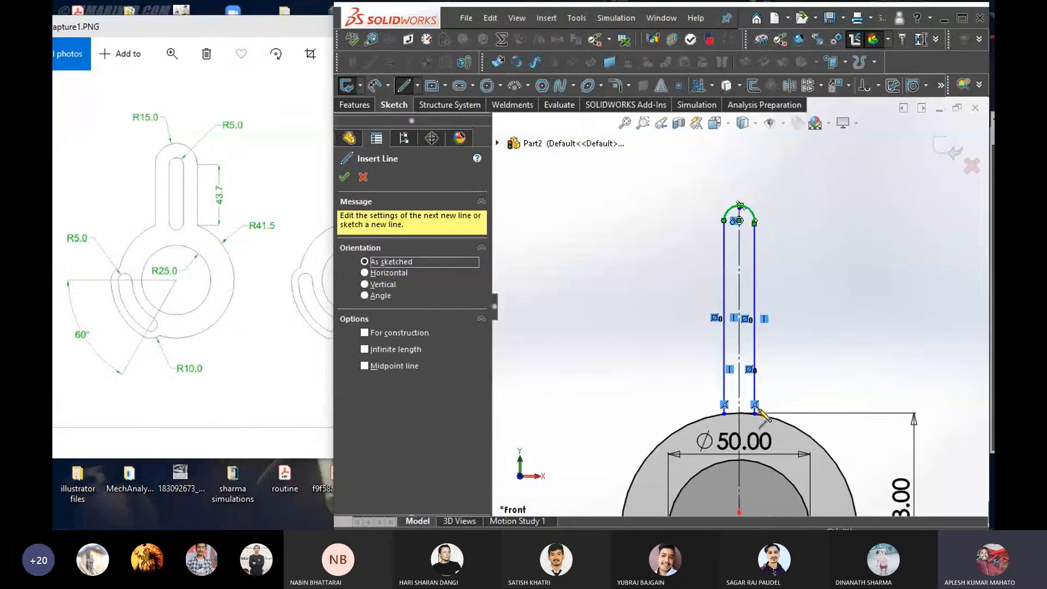
{"action": "left_click", "coordinate": [724, 413]}
{"action": "scroll", "coordinate": [734, 429], "scroll_direction": "down", "scroll_amount": 3}
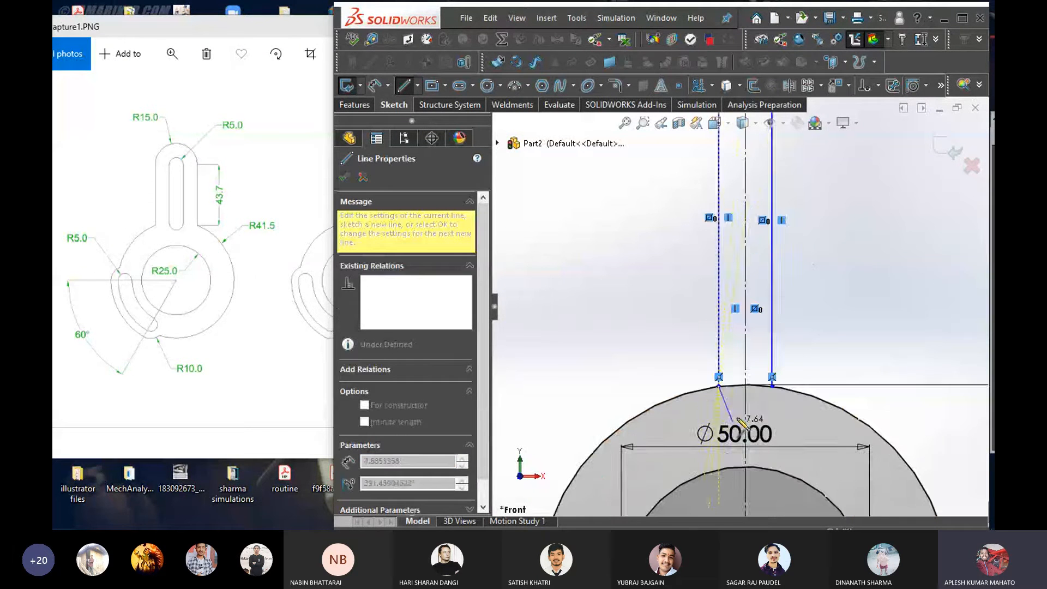
{"action": "scroll", "coordinate": [742, 423], "scroll_direction": "down", "scroll_amount": 2}
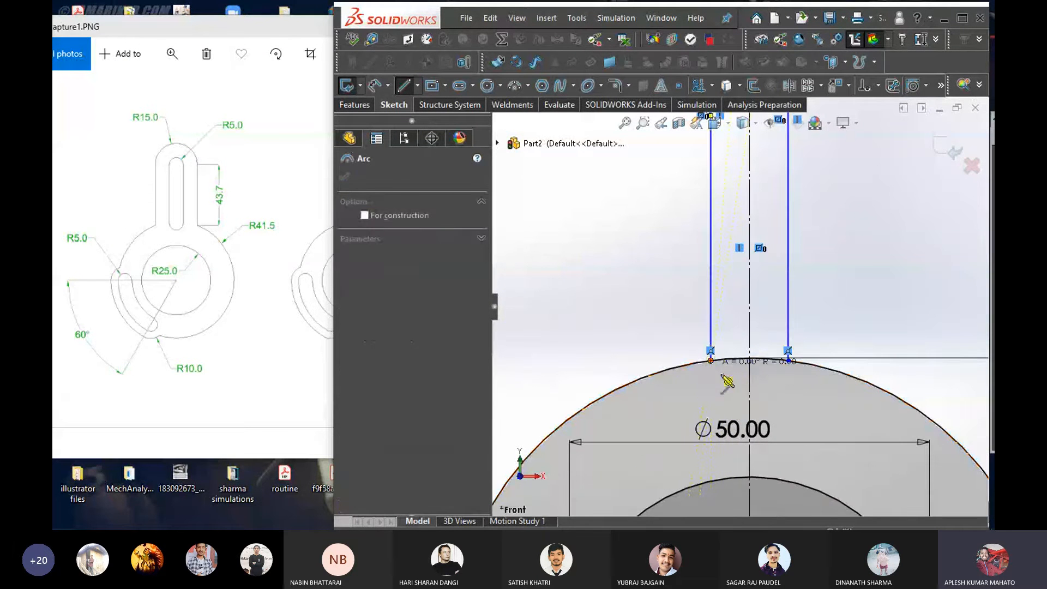
{"action": "left_click", "coordinate": [788, 361]}
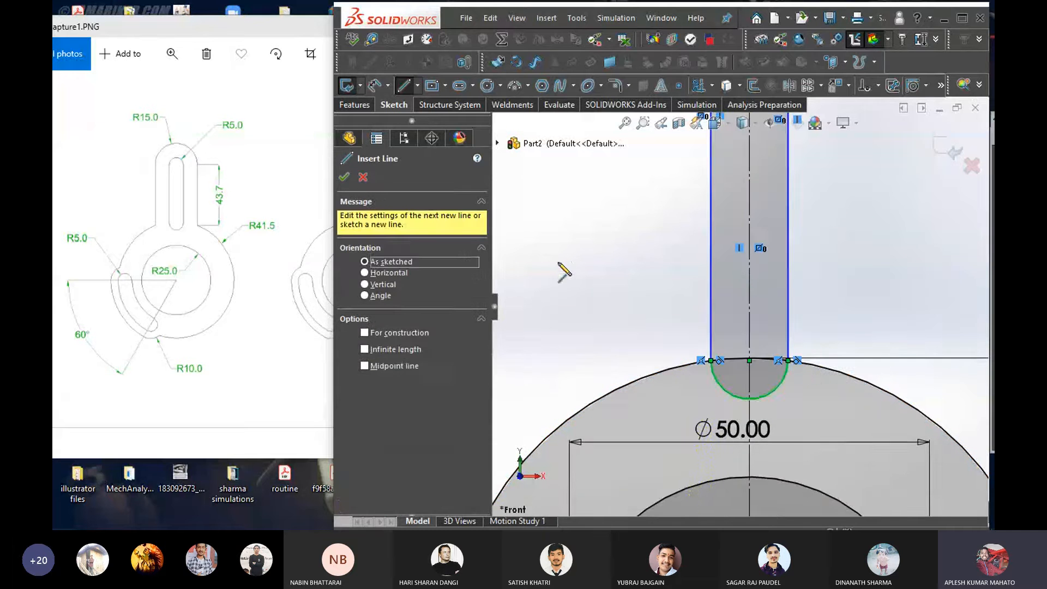
{"action": "key", "text": "Escape"}
Dimension the slot's upper end arc with a radius of 5 mm
{"action": "scroll", "coordinate": [709, 207], "scroll_direction": "up", "scroll_amount": 3}
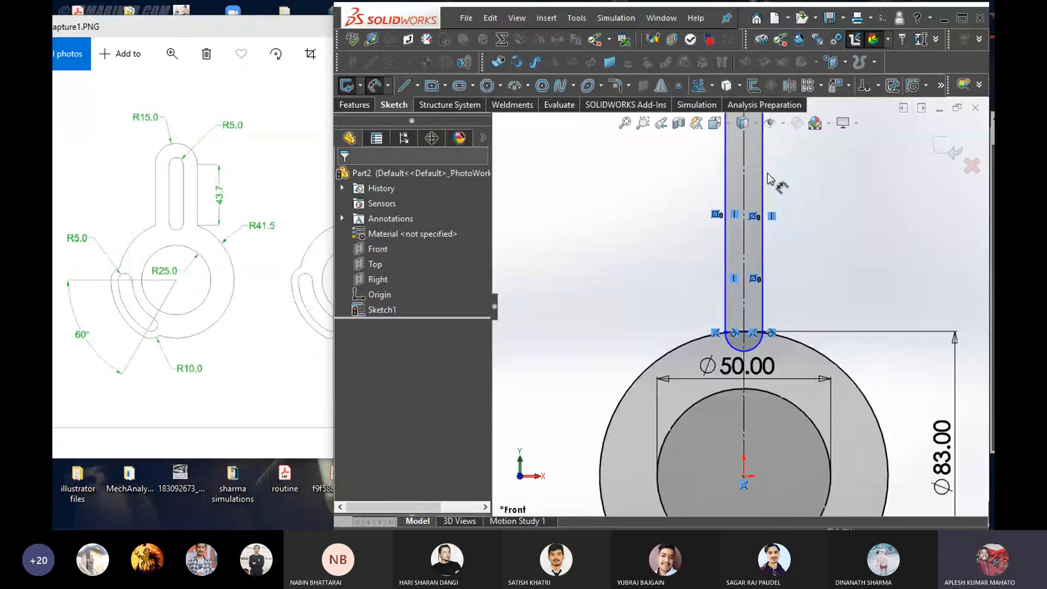
{"action": "scroll", "coordinate": [768, 178], "scroll_direction": "down", "scroll_amount": 1}
{"action": "scroll", "coordinate": [764, 175], "scroll_direction": "up", "scroll_amount": 2}
{"action": "scroll", "coordinate": [762, 169], "scroll_direction": "down", "scroll_amount": 4}
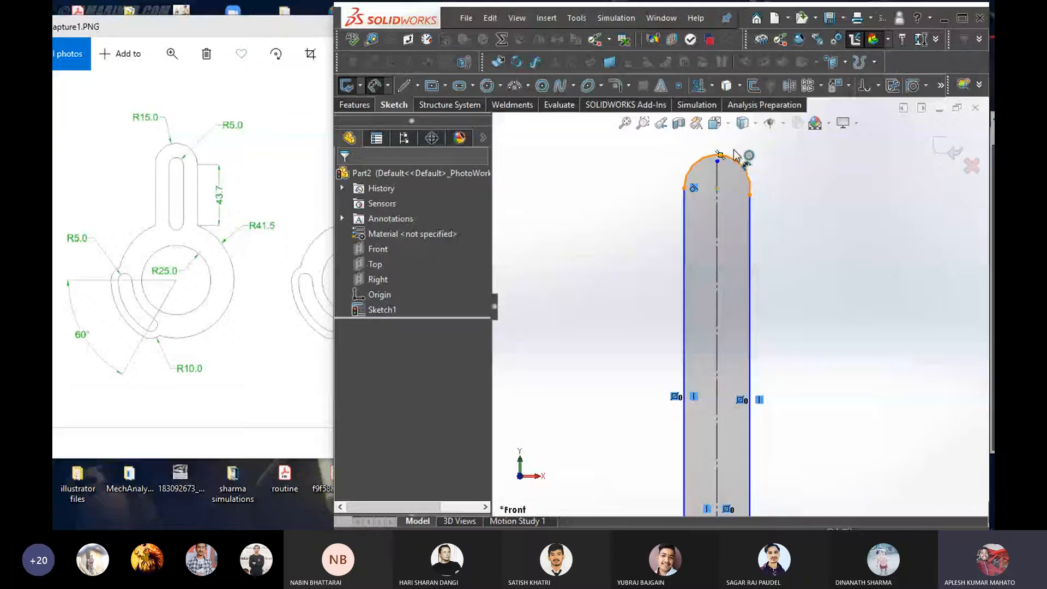
{"action": "left_click", "coordinate": [734, 156]}
{"action": "scroll", "coordinate": [742, 163], "scroll_direction": "up", "scroll_amount": 1}
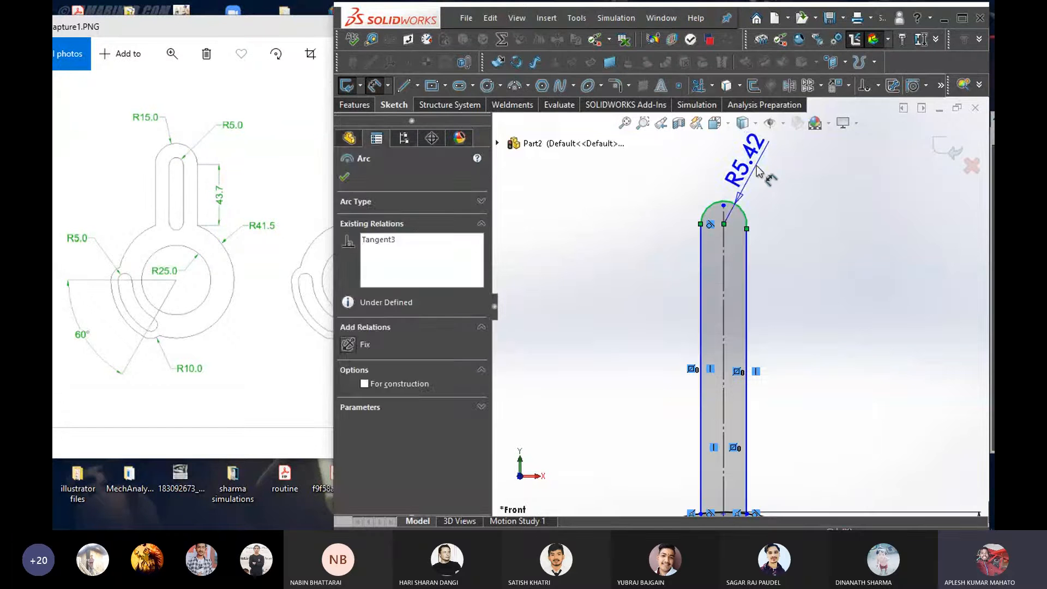
{"action": "left_click", "coordinate": [757, 168]}
{"action": "type", "text": "5"}
{"action": "key", "text": "Return"}
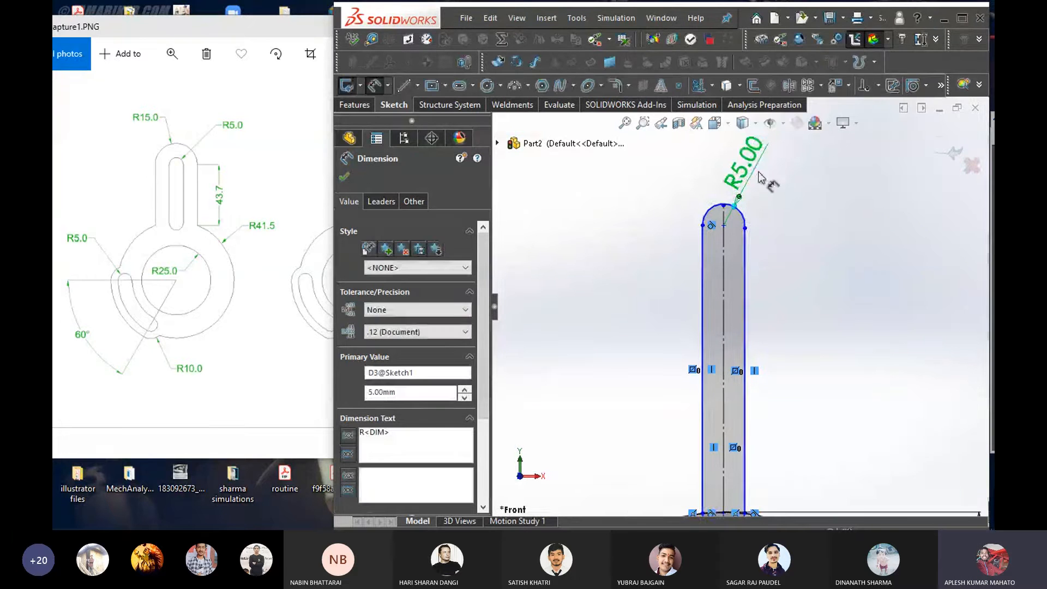
Dimension the slot's lower end arc with a radius of 5 mm
{"action": "scroll", "coordinate": [738, 307], "scroll_direction": "up", "scroll_amount": 3}
{"action": "scroll", "coordinate": [737, 408], "scroll_direction": "down", "scroll_amount": 4}
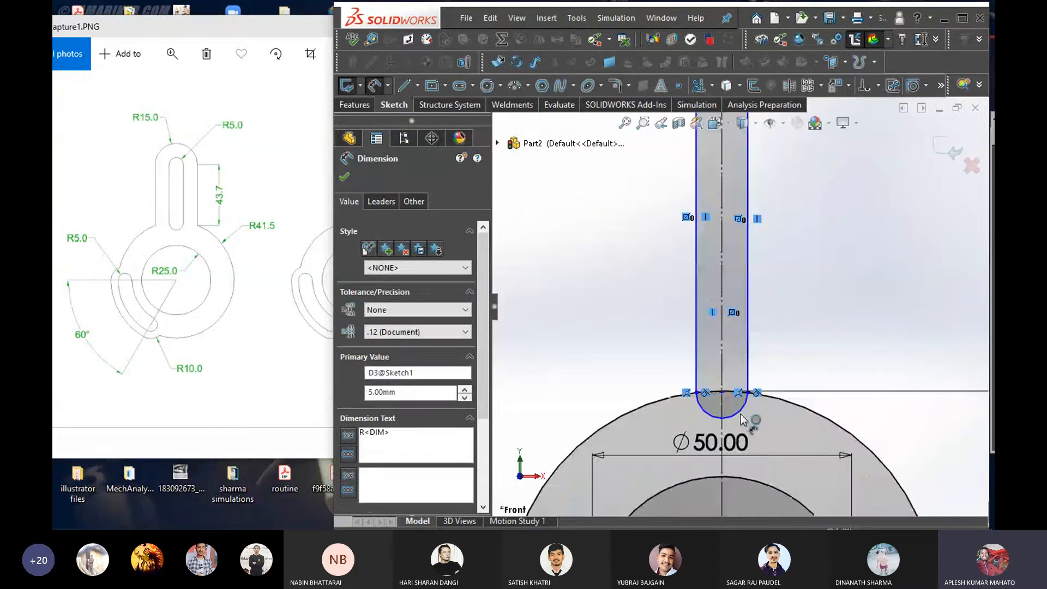
{"action": "left_click", "coordinate": [741, 418]}
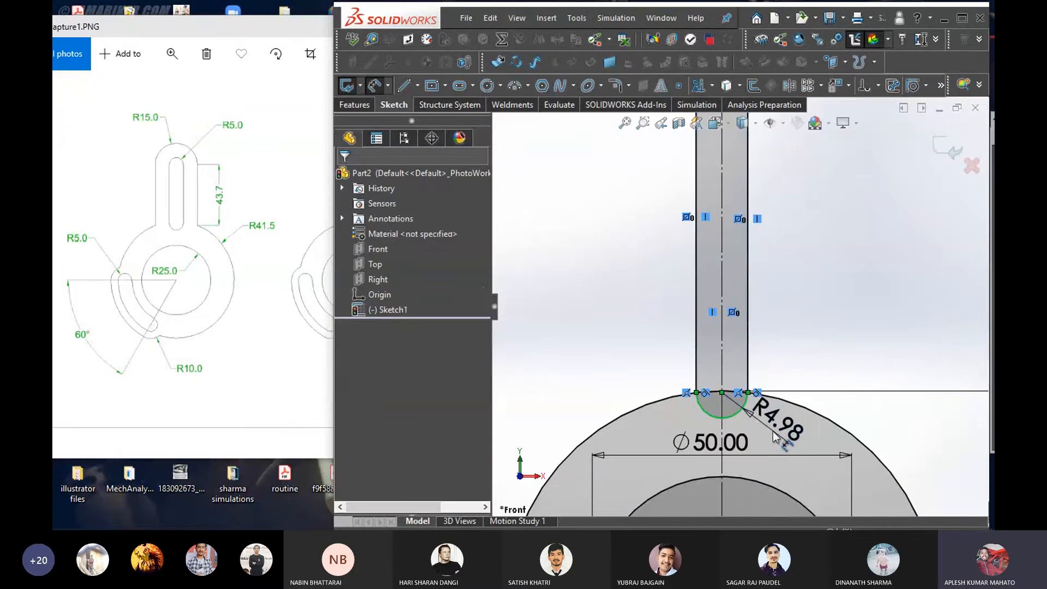
{"action": "left_click", "coordinate": [774, 437]}
{"action": "type", "text": "5"}
{"action": "key", "text": "Return"}
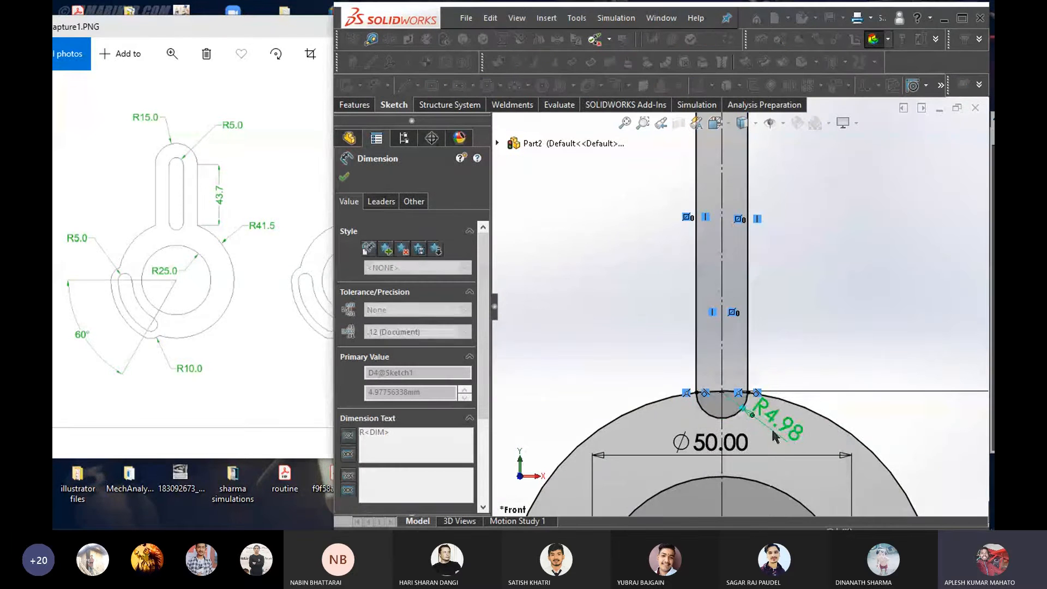
{"action": "left_click", "coordinate": [827, 303]}
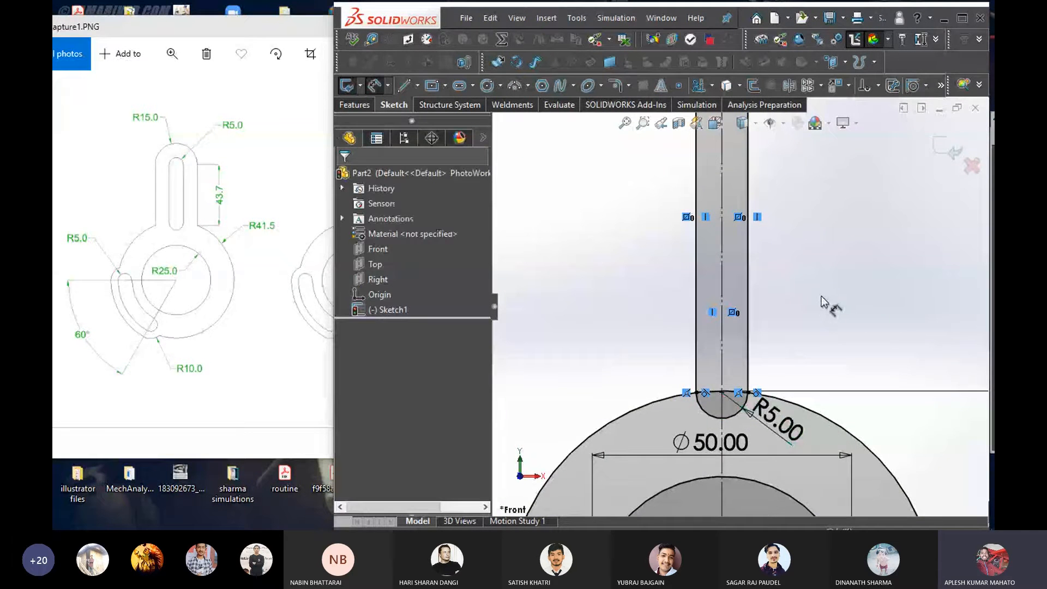
Dimension the length of the slot's straight right side as 43.7 mm
{"action": "scroll", "coordinate": [819, 289], "scroll_direction": "up", "scroll_amount": 3}
{"action": "scroll", "coordinate": [777, 218], "scroll_direction": "up", "scroll_amount": 2}
{"action": "scroll", "coordinate": [771, 174], "scroll_direction": "down", "scroll_amount": 3}
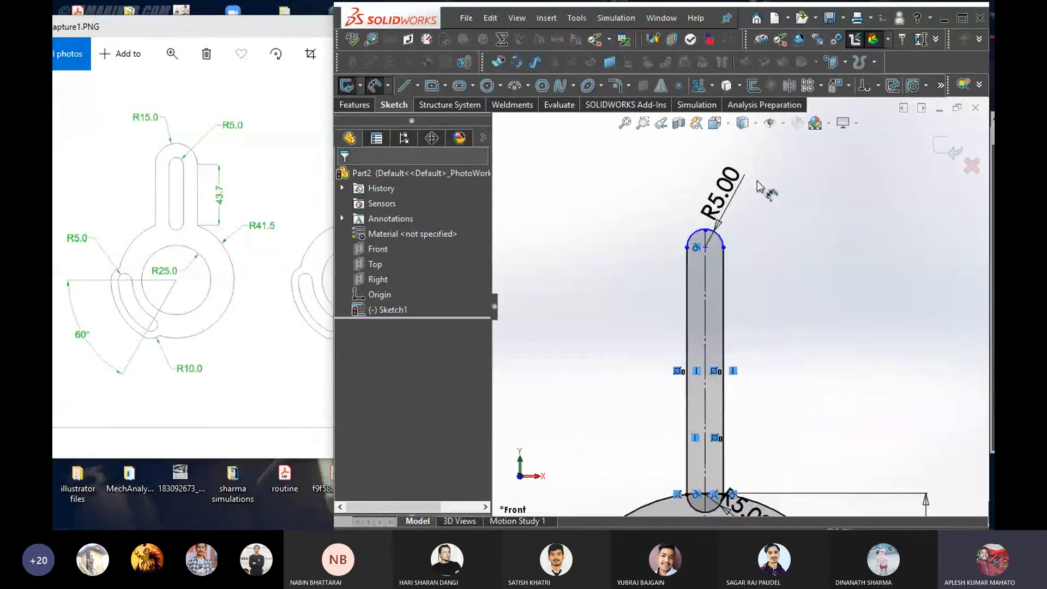
{"action": "scroll", "coordinate": [745, 305], "scroll_direction": "up", "scroll_amount": 1}
{"action": "scroll", "coordinate": [766, 355], "scroll_direction": "down", "scroll_amount": 2}
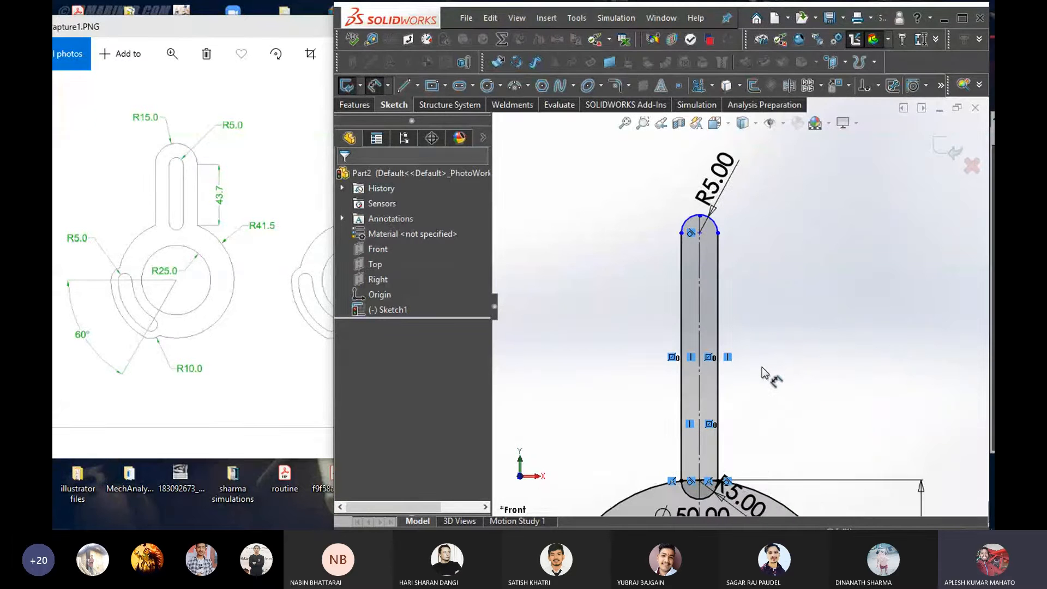
{"action": "left_click", "coordinate": [709, 363]}
{"action": "left_click", "coordinate": [796, 360]}
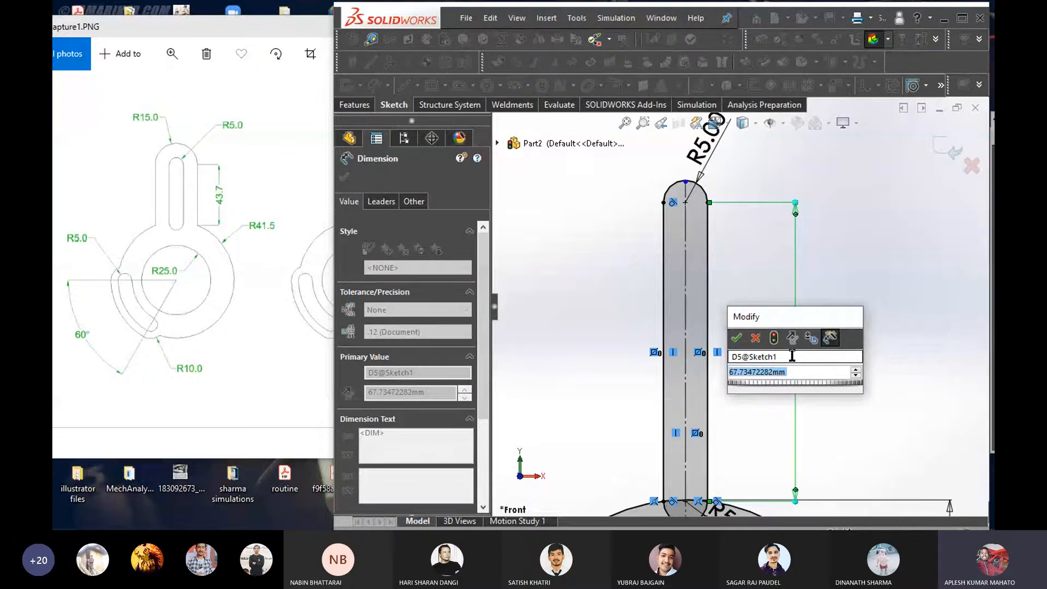
{"action": "type", "text": "4"}
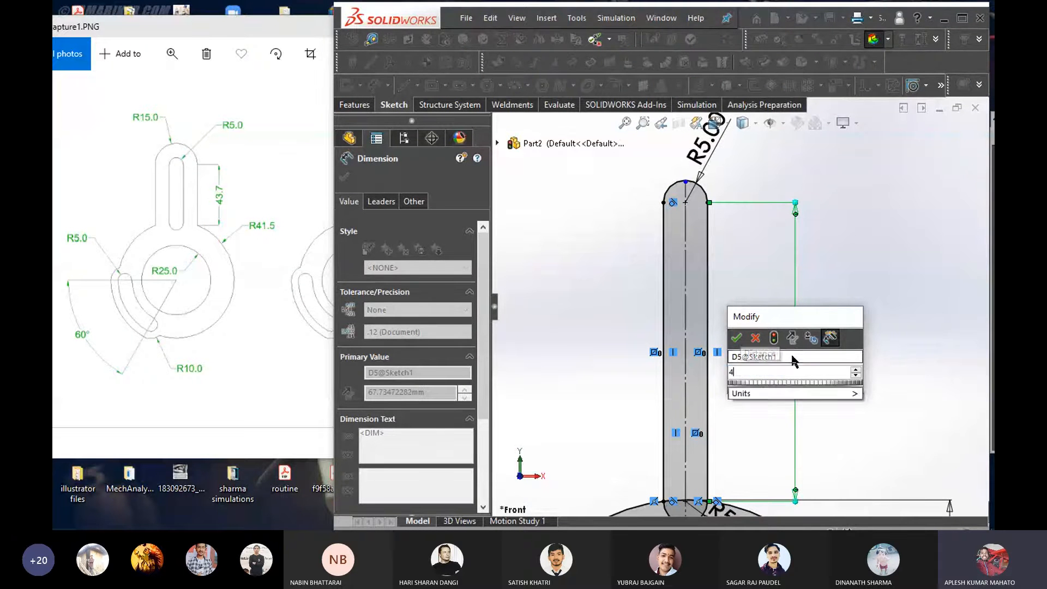
{"action": "type", "text": "3.7"}
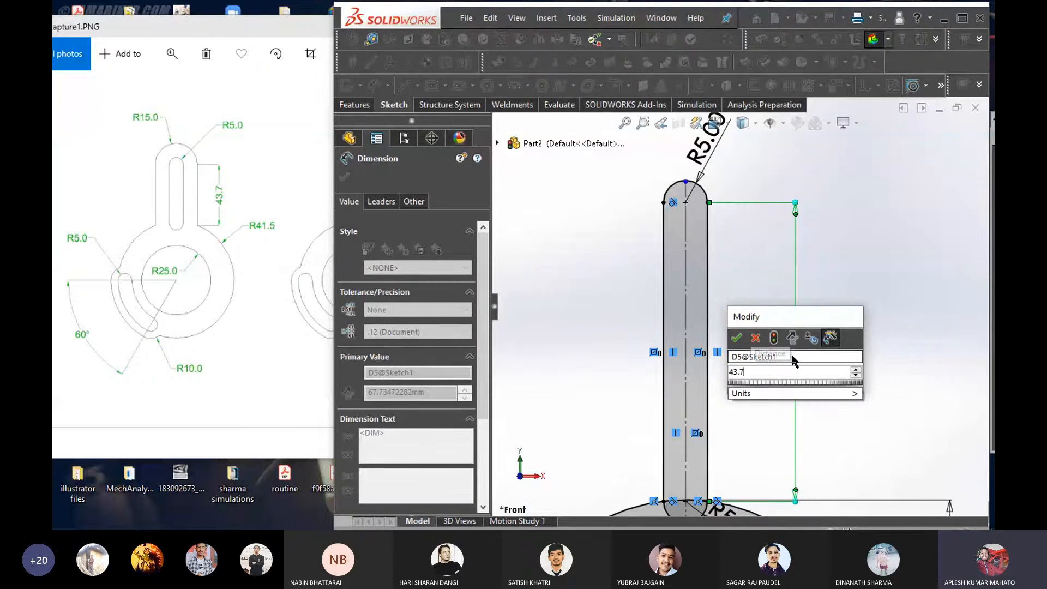
{"action": "key", "text": "Return"}
{"action": "scroll", "coordinate": [761, 377], "scroll_direction": "up", "scroll_amount": 3}
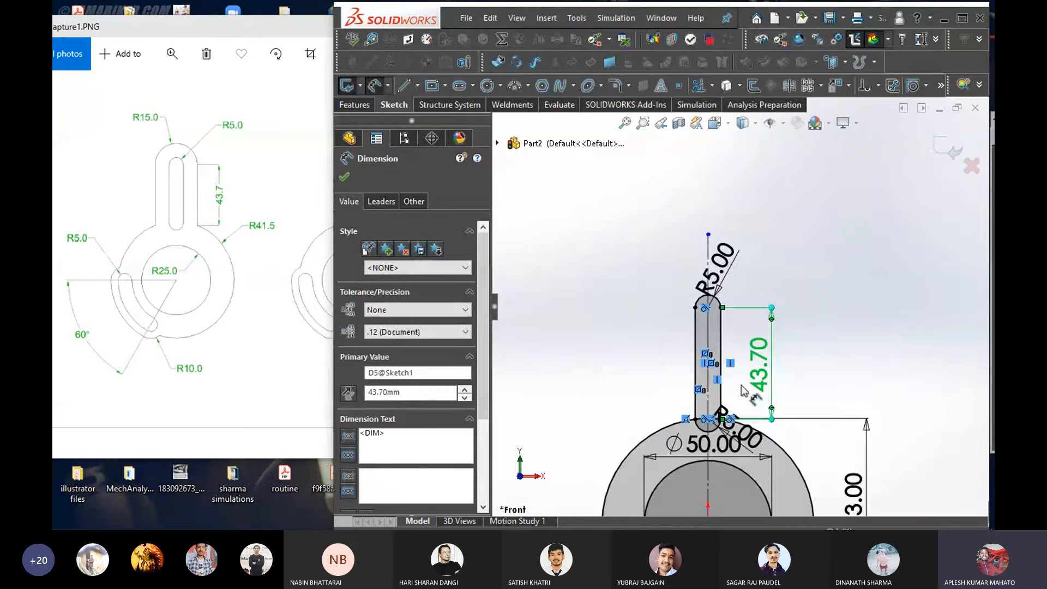
{"action": "right_click_drag", "start_coordinate": [649, 312], "coordinate": [627, 341]}
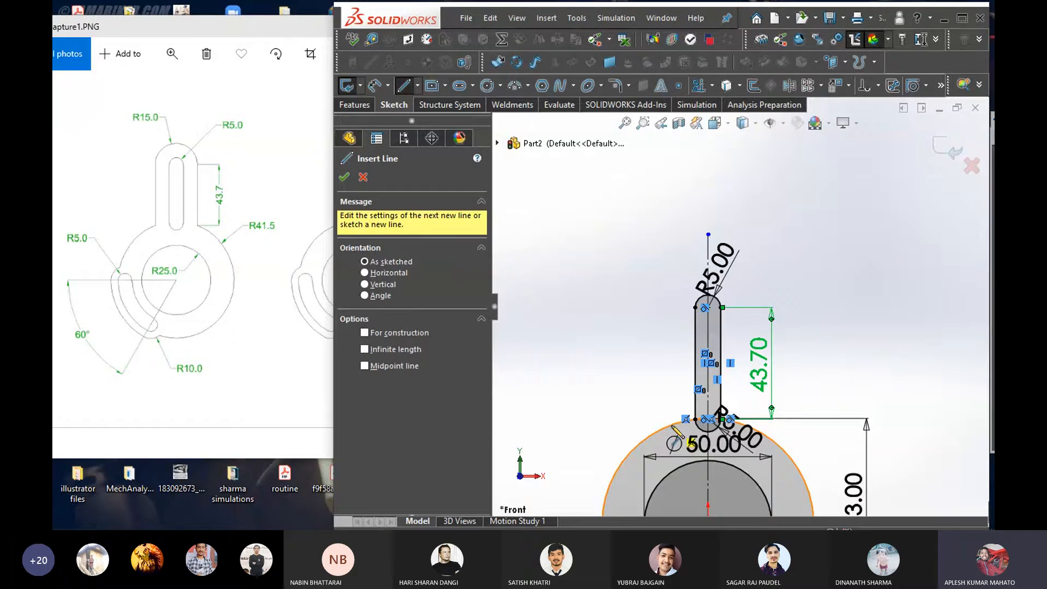
{"action": "left_click", "coordinate": [608, 488]}
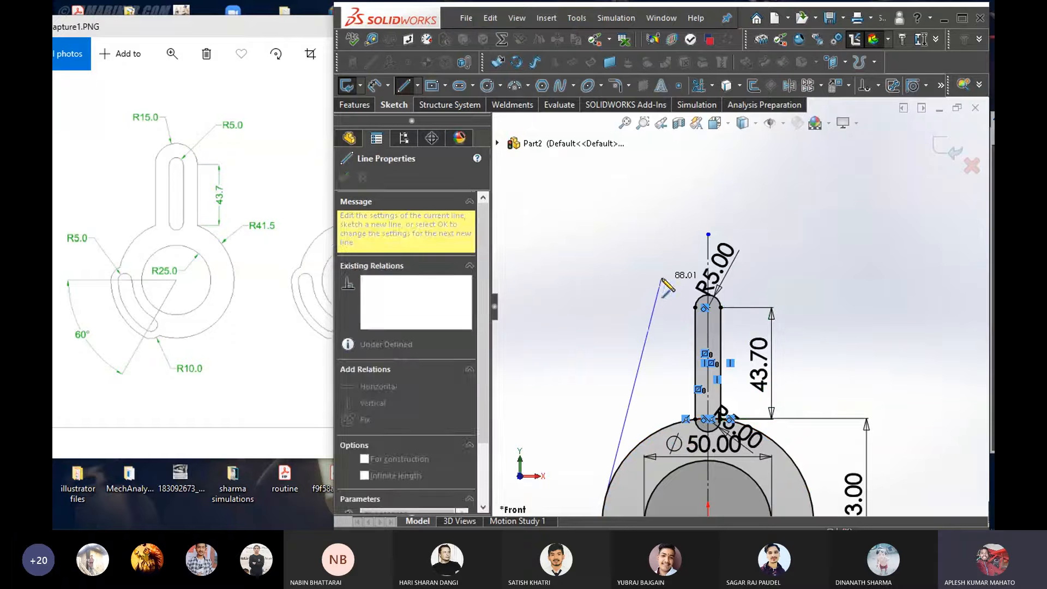
{"action": "key", "text": "Escape"}
{"action": "scroll", "coordinate": [693, 458], "scroll_direction": "down", "scroll_amount": 2}
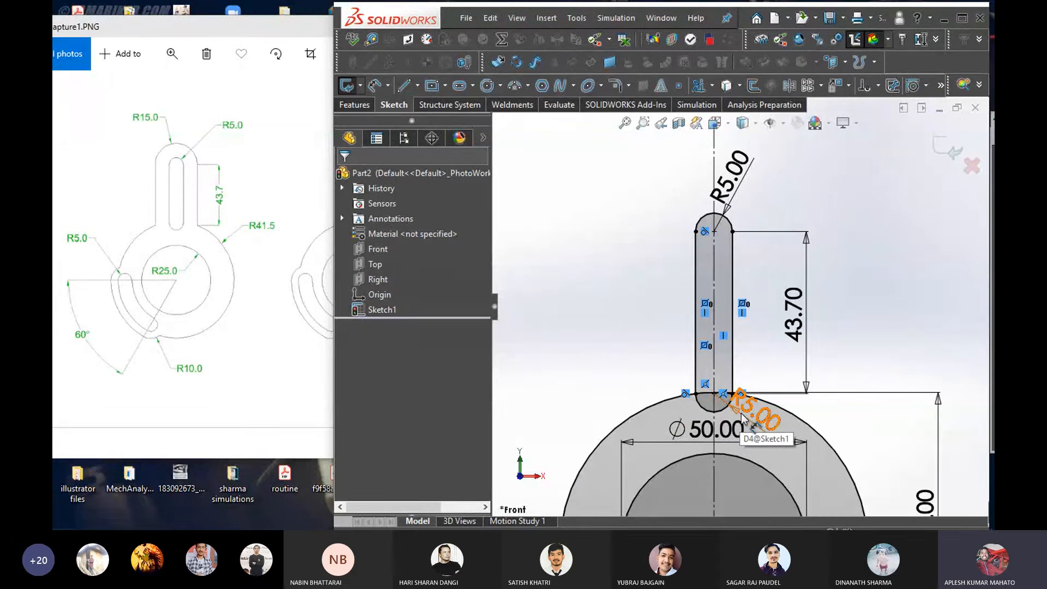
{"action": "scroll", "coordinate": [742, 419], "scroll_direction": "down", "scroll_amount": 1}
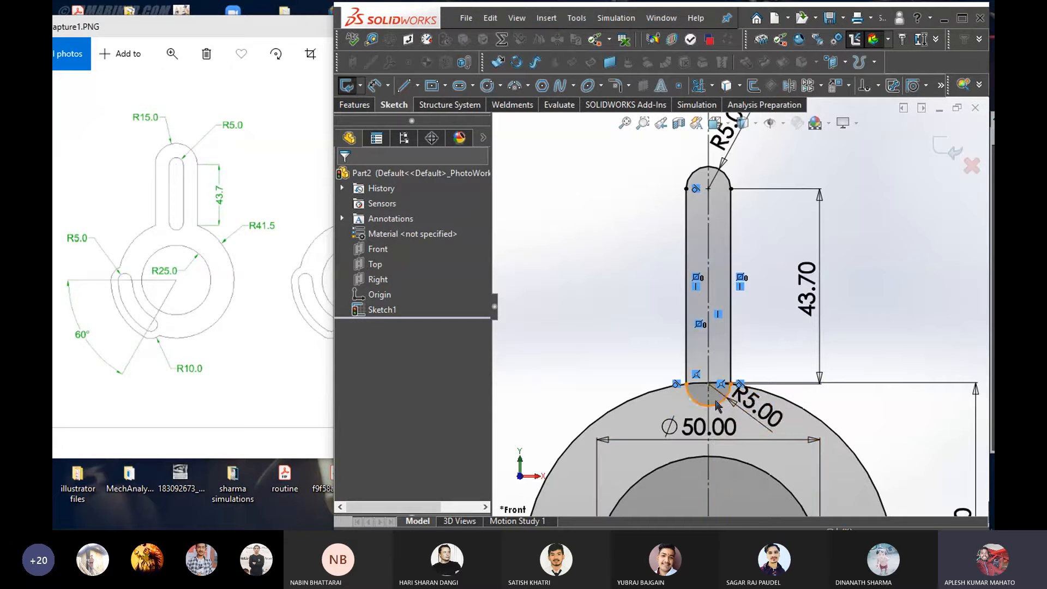
{"action": "right_click_drag", "start_coordinate": [607, 321], "coordinate": [544, 320]}
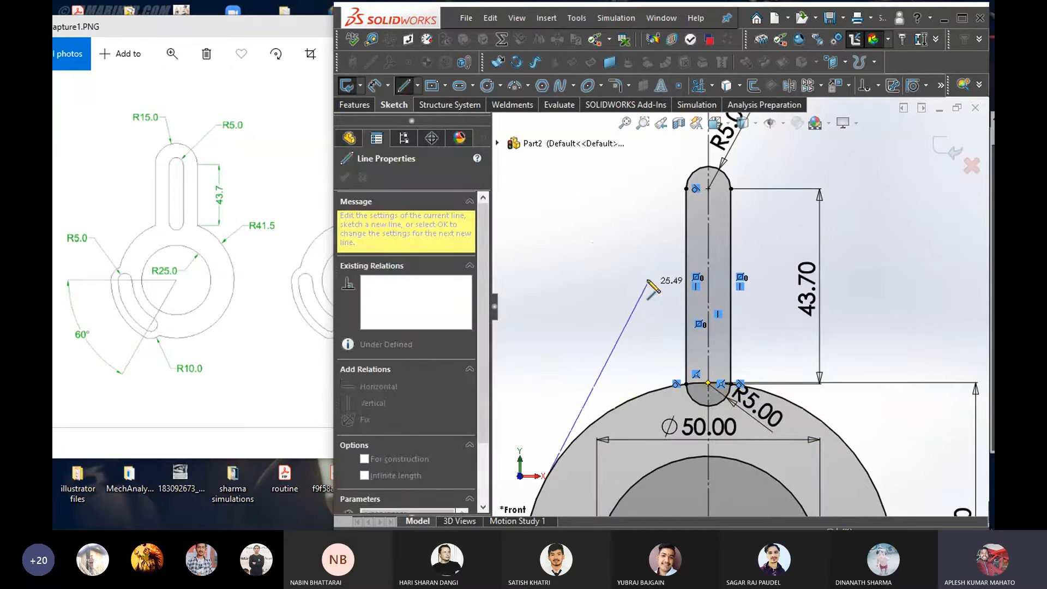
{"action": "key", "text": "Escape"}
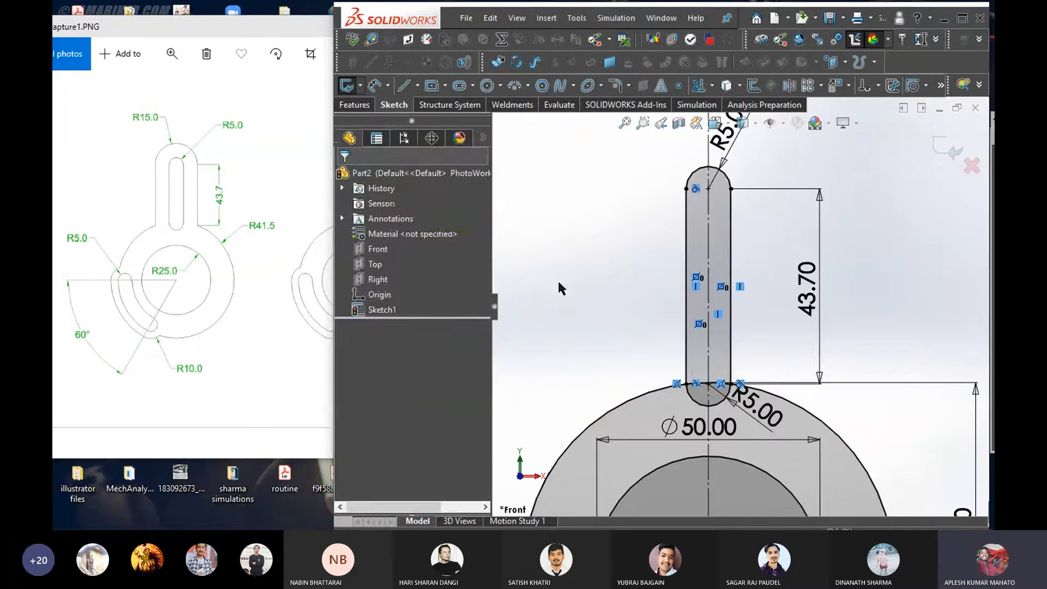
{"action": "key", "text": "l"}
{"action": "left_click", "coordinate": [548, 472]}
{"action": "key", "text": "Escape"}
Sketch a vertical line about 44.8 mm long left of the slot, from the outer circle up to the level of the slot's upper arc centre
{"action": "key", "text": "l"}
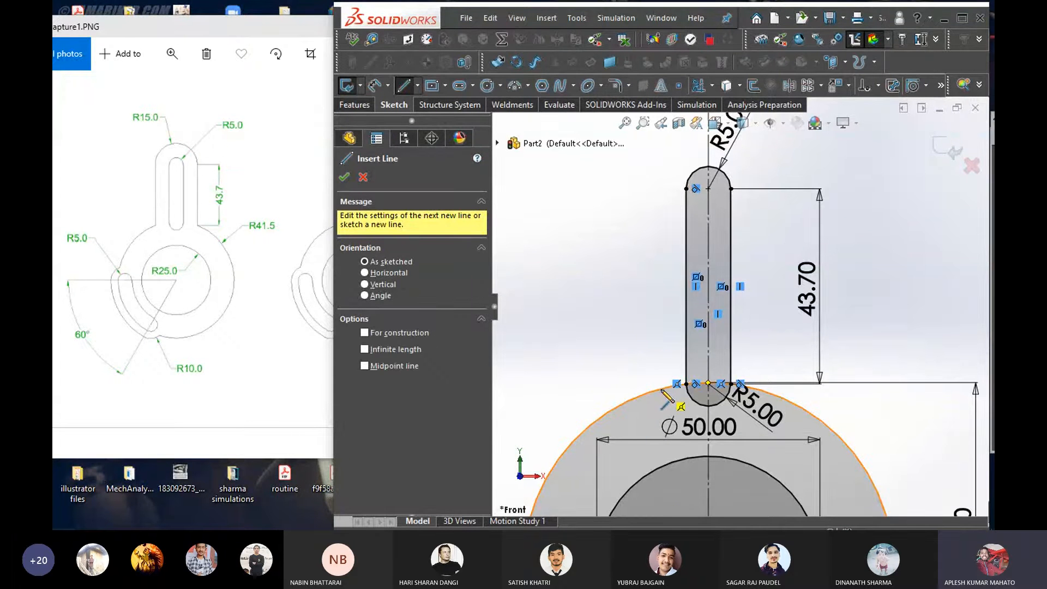
{"action": "left_click", "coordinate": [661, 389]}
{"action": "scroll", "coordinate": [660, 217], "scroll_direction": "up", "scroll_amount": 2}
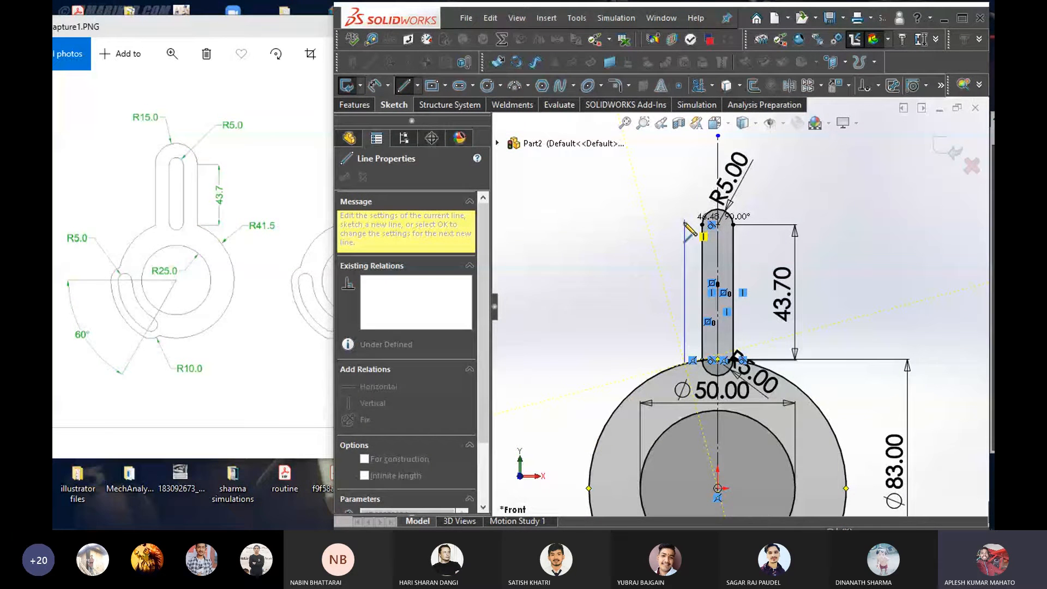
{"action": "right_click", "coordinate": [625, 221]}
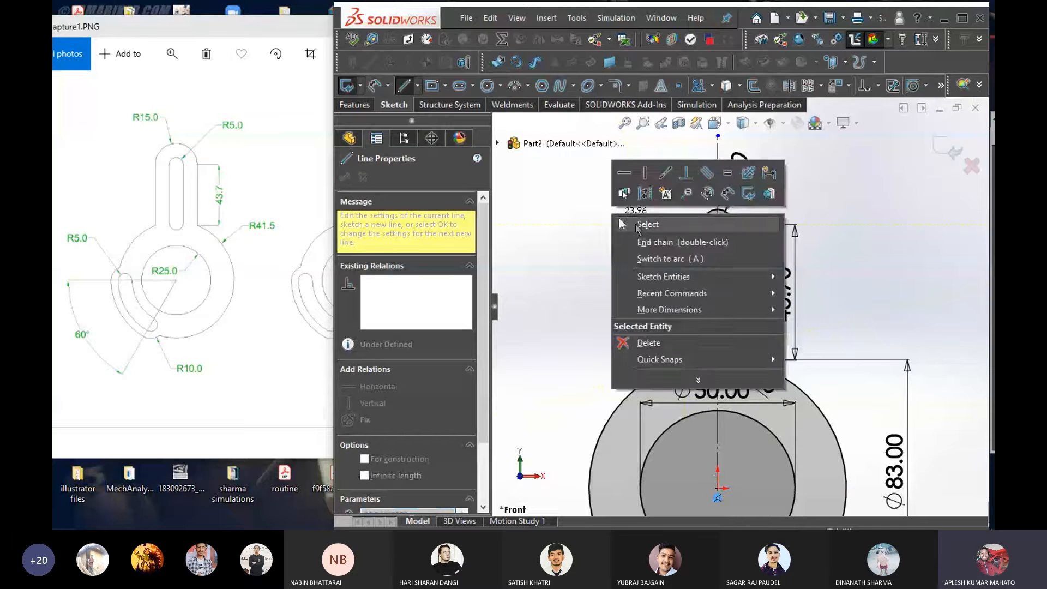
{"action": "left_click", "coordinate": [636, 224]}
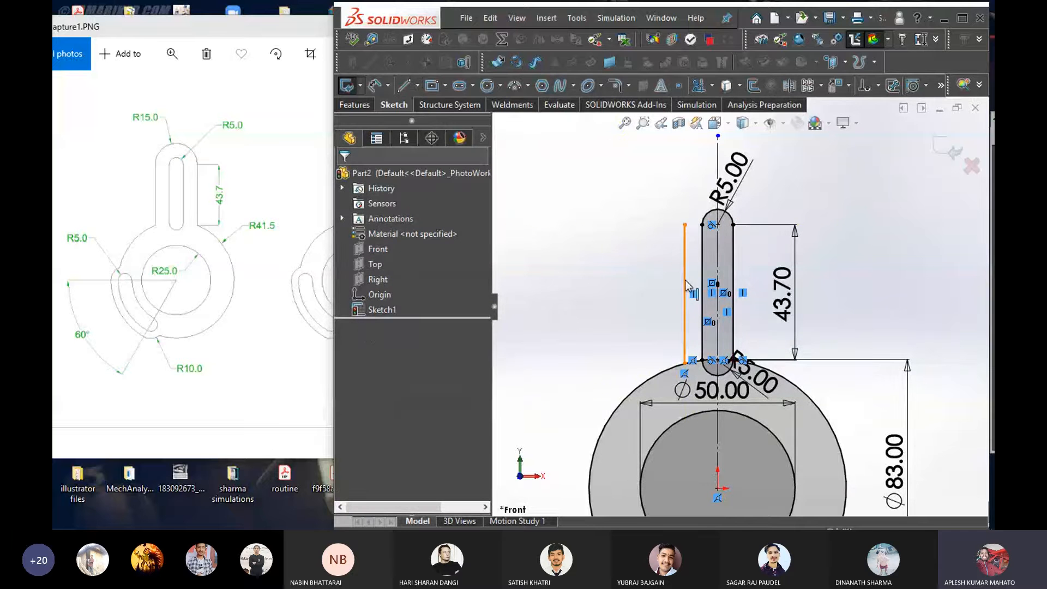
Sketch a matching vertical line right of the slot, from the outer circle up to roughly the height of the left outer line
{"action": "right_click_drag", "start_coordinate": [895, 290], "coordinate": [826, 289]}
{"action": "scroll", "coordinate": [756, 365], "scroll_direction": "down", "scroll_amount": 3}
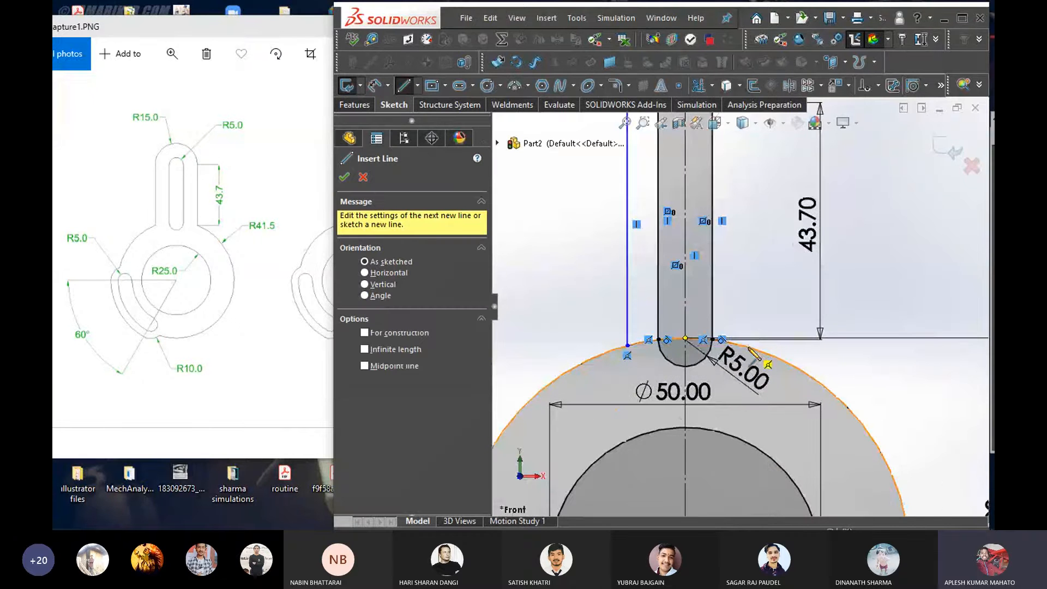
{"action": "left_click", "coordinate": [751, 349]}
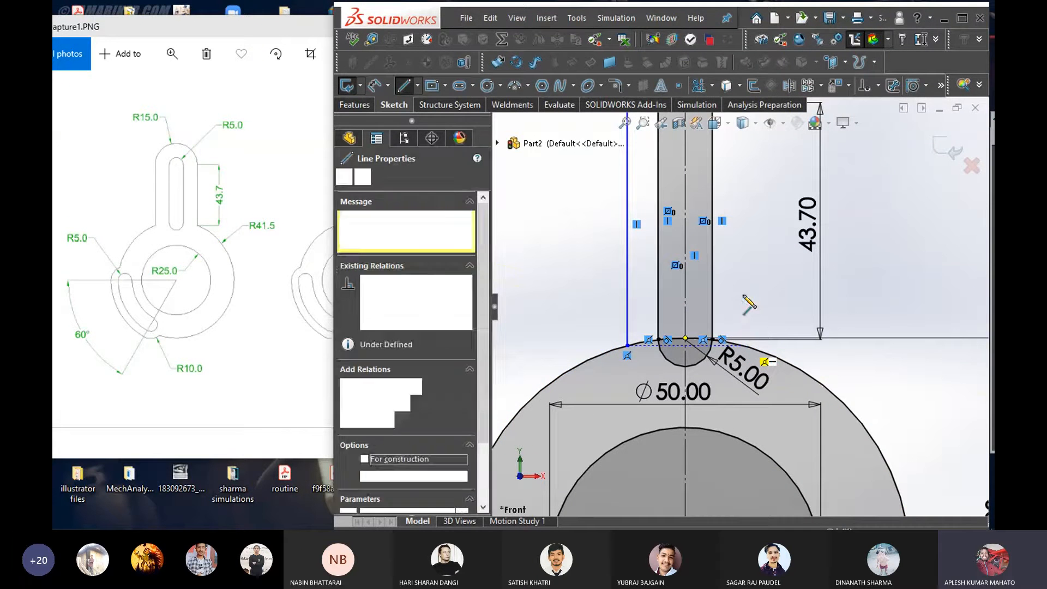
{"action": "scroll", "coordinate": [761, 224], "scroll_direction": "up", "scroll_amount": 2}
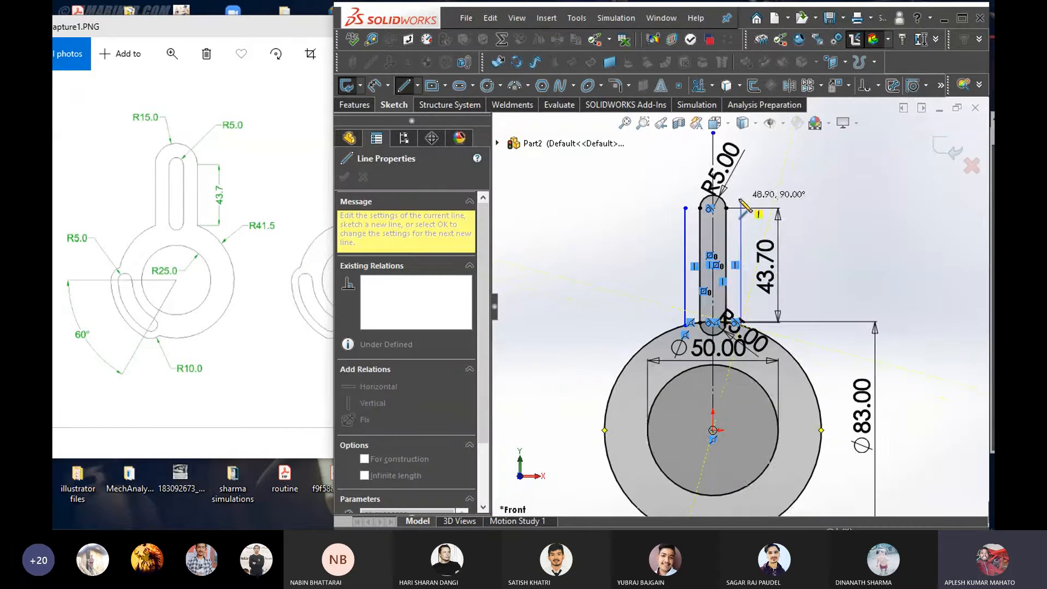
{"action": "scroll", "coordinate": [744, 232], "scroll_direction": "down", "scroll_amount": 1}
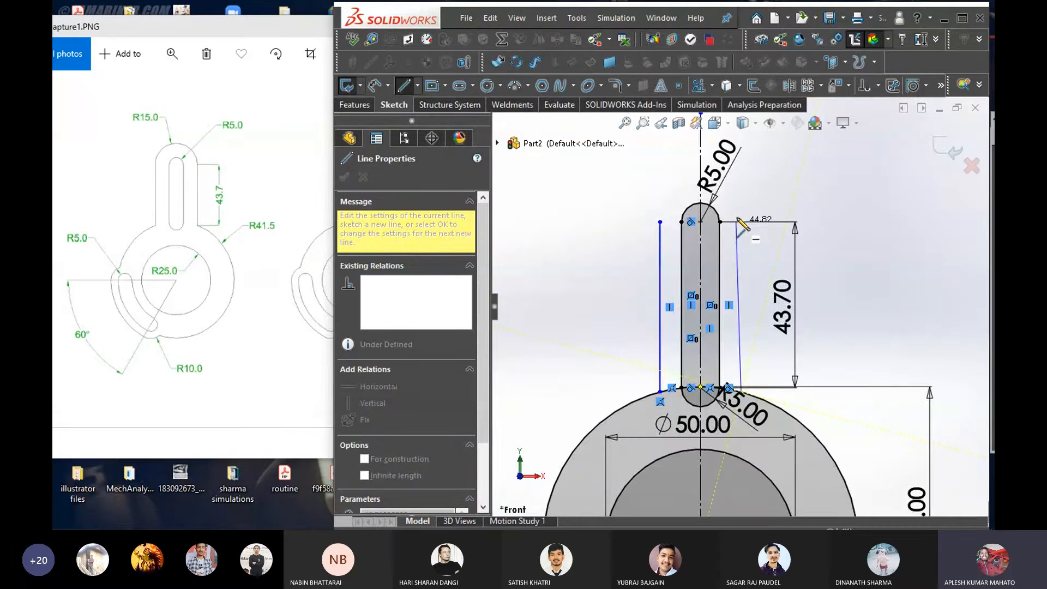
{"action": "left_click", "coordinate": [742, 218]}
{"action": "right_click", "coordinate": [758, 218]}
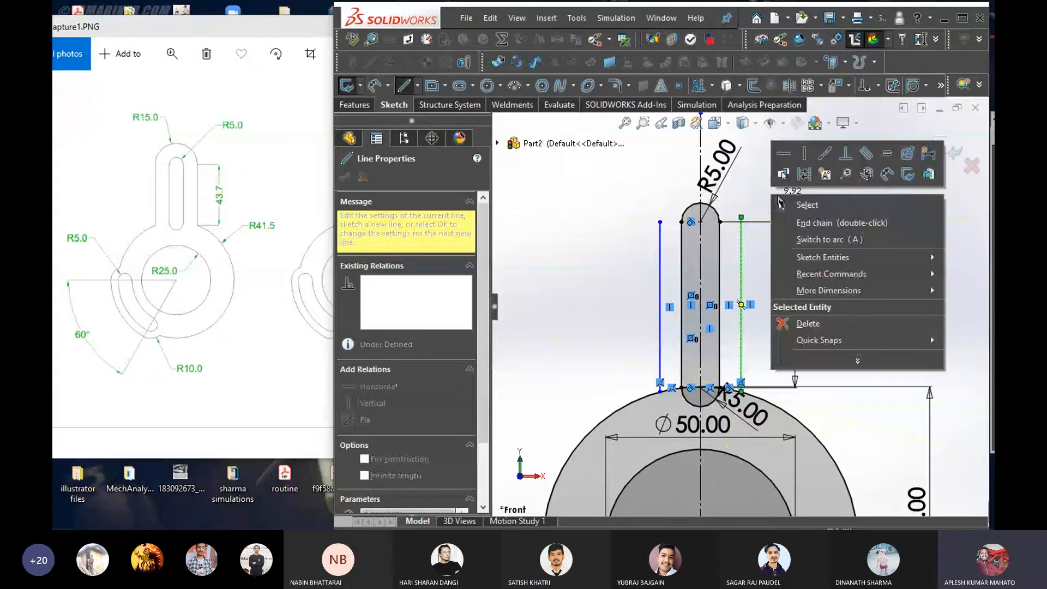
{"action": "left_click", "coordinate": [803, 145]}
{"action": "scroll", "coordinate": [745, 210], "scroll_direction": "down", "scroll_amount": 1}
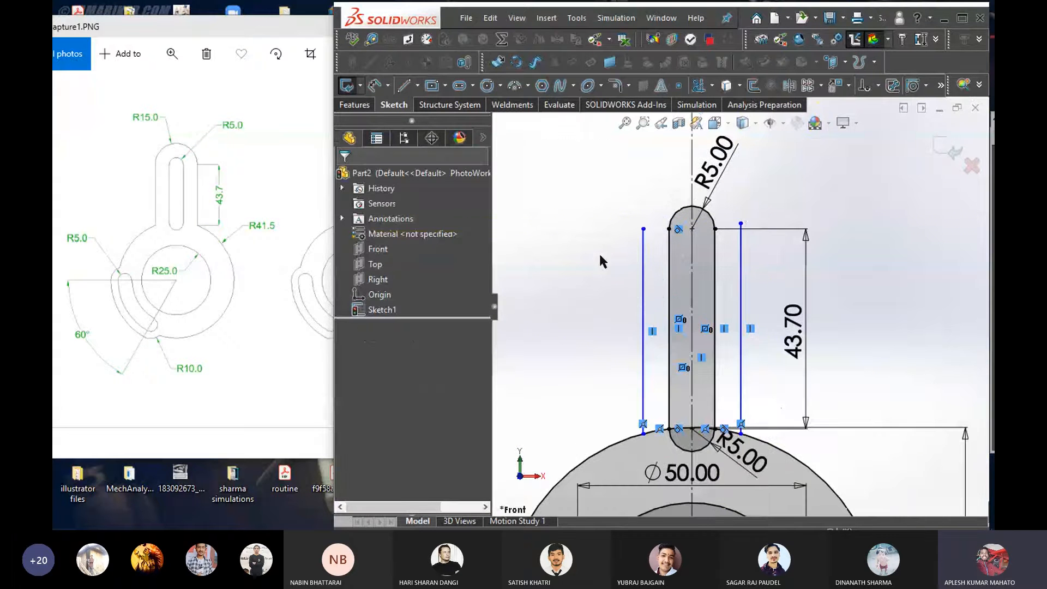
Try joining the upper ends of the two outer side lines with a tangent arc over the slot
{"action": "right_click_drag", "start_coordinate": [591, 262], "coordinate": [528, 256]}
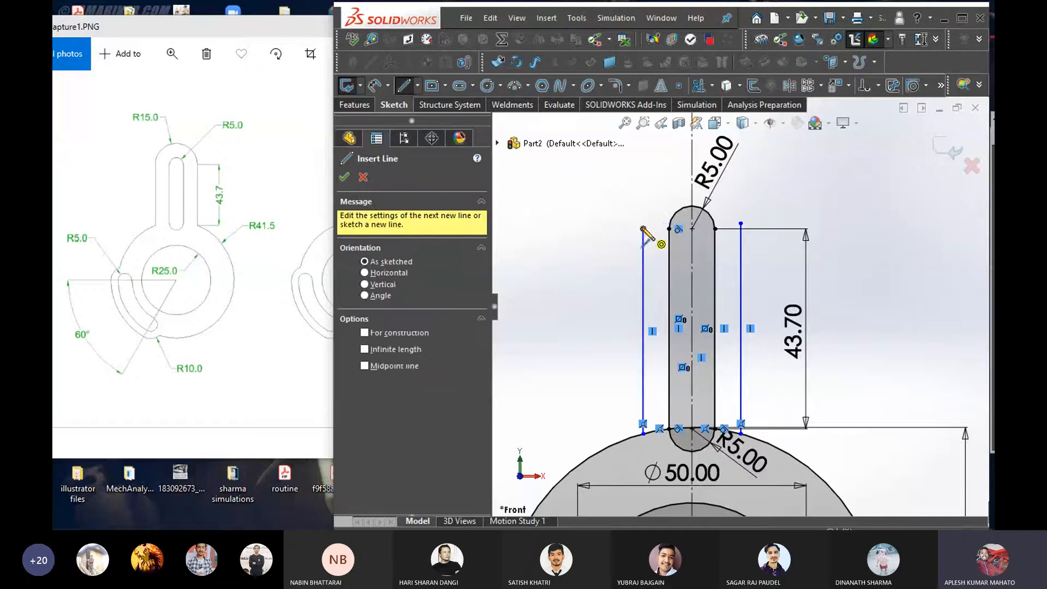
{"action": "left_click", "coordinate": [644, 229]}
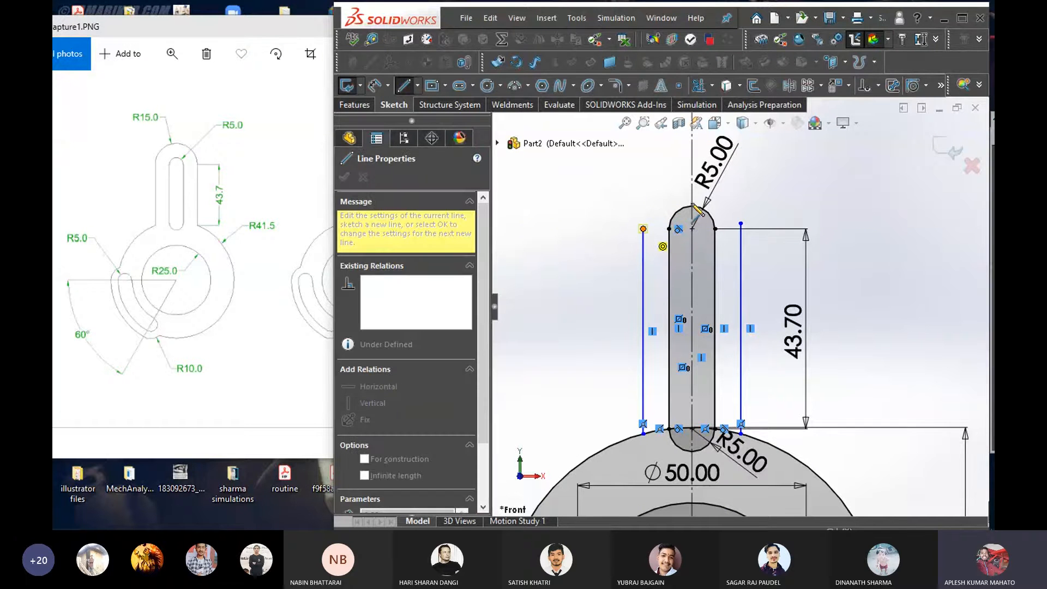
{"action": "left_click", "coordinate": [740, 223]}
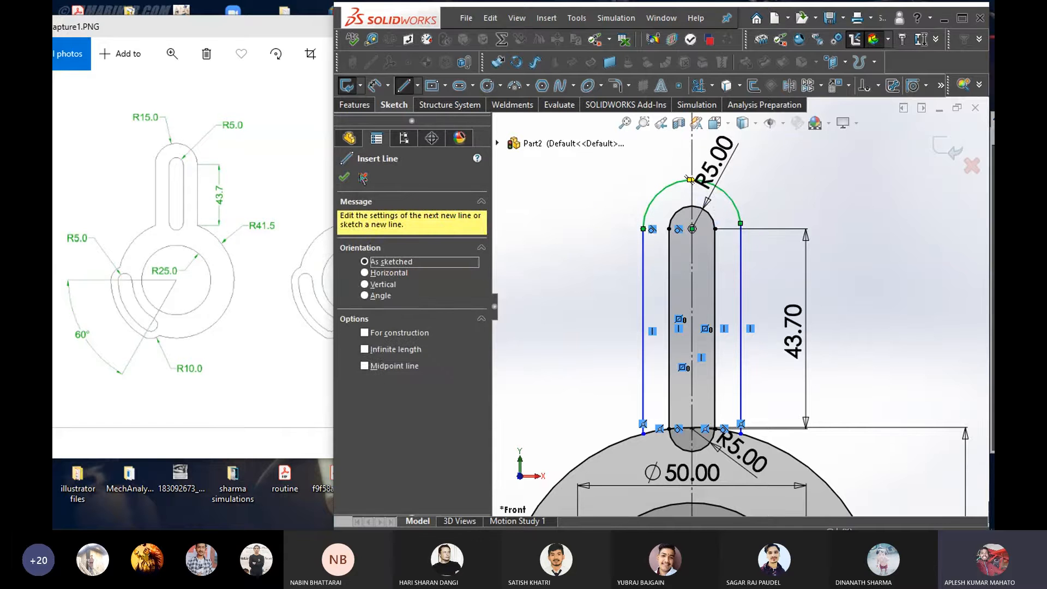
{"action": "right_click", "coordinate": [550, 284]}
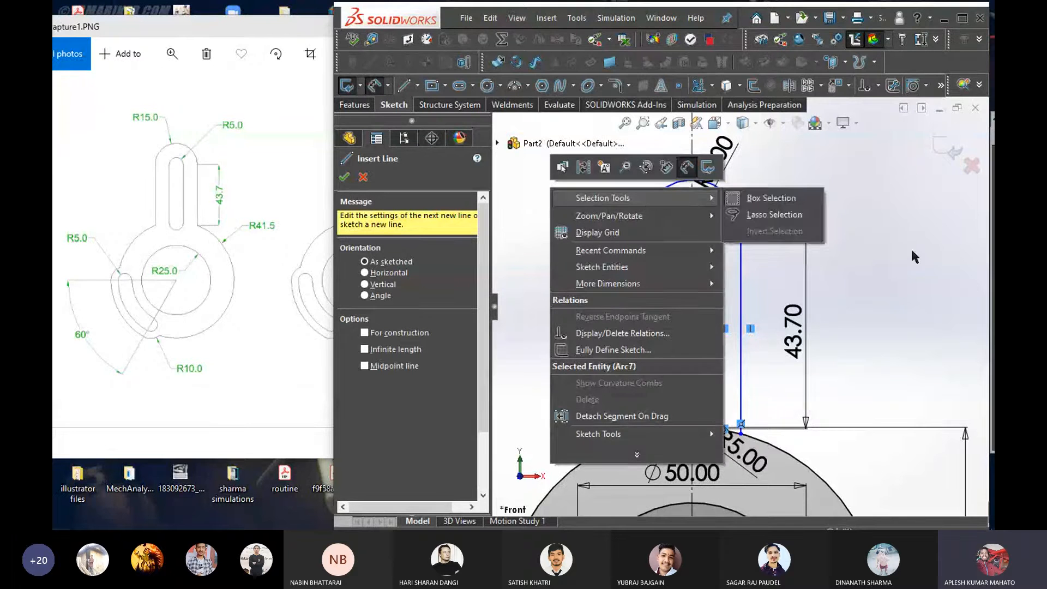
{"action": "left_click", "coordinate": [899, 248]}
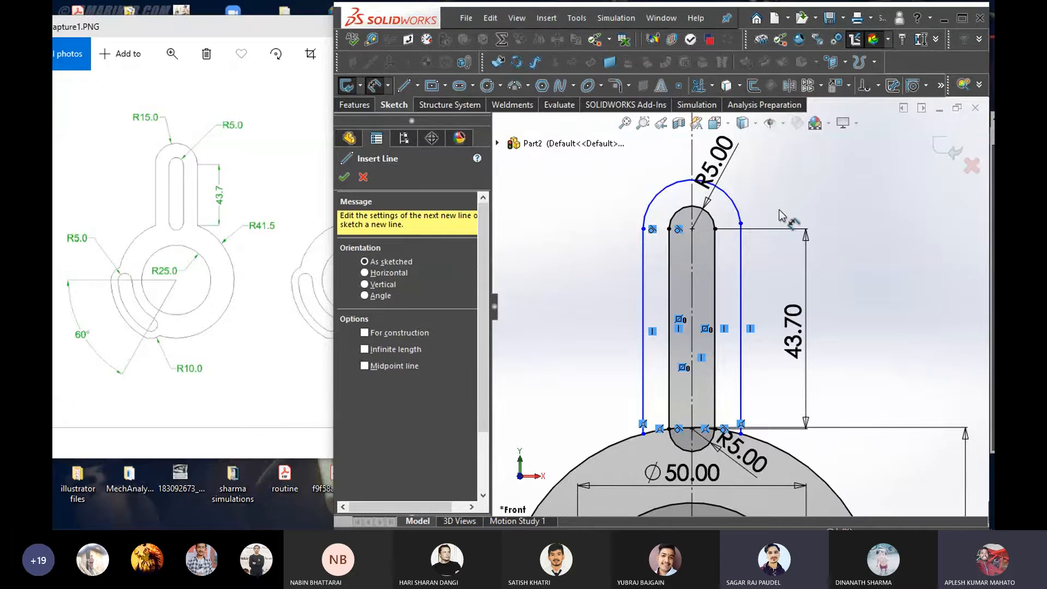
Redraw the tangent arc over the slot between the outer side lines' upper ends, with a radius of about 10.7 mm
{"action": "mouse_move", "coordinate": [912, 265]}
{"action": "right_mouse_down"}
{"action": "mouse_move", "coordinate": [875, 251]}
{"action": "mouse_move", "coordinate": [829, 255]}
{"action": "right_mouse_up"}
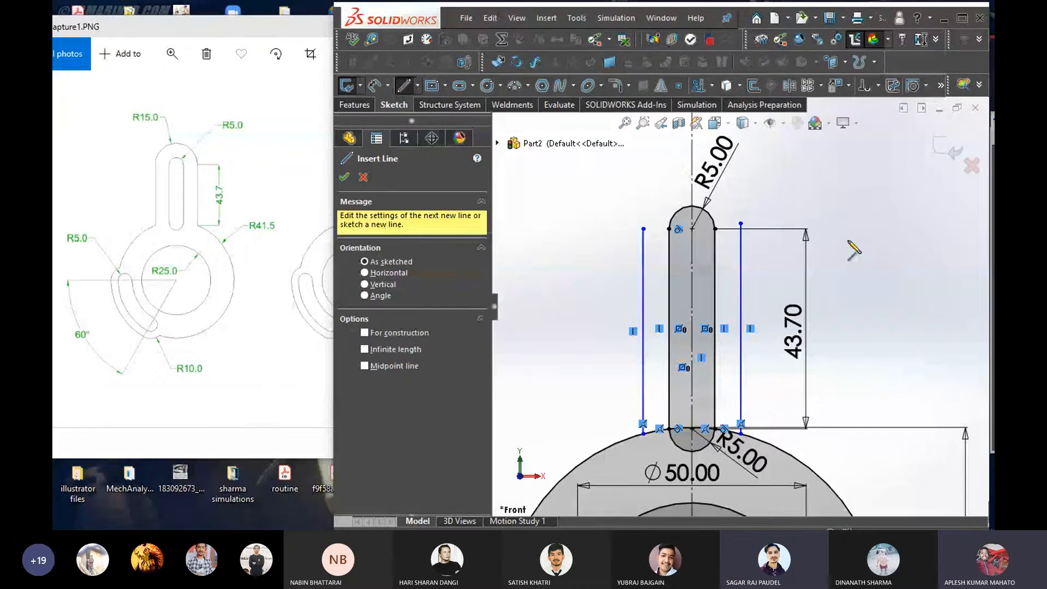
{"action": "left_click", "coordinate": [643, 228]}
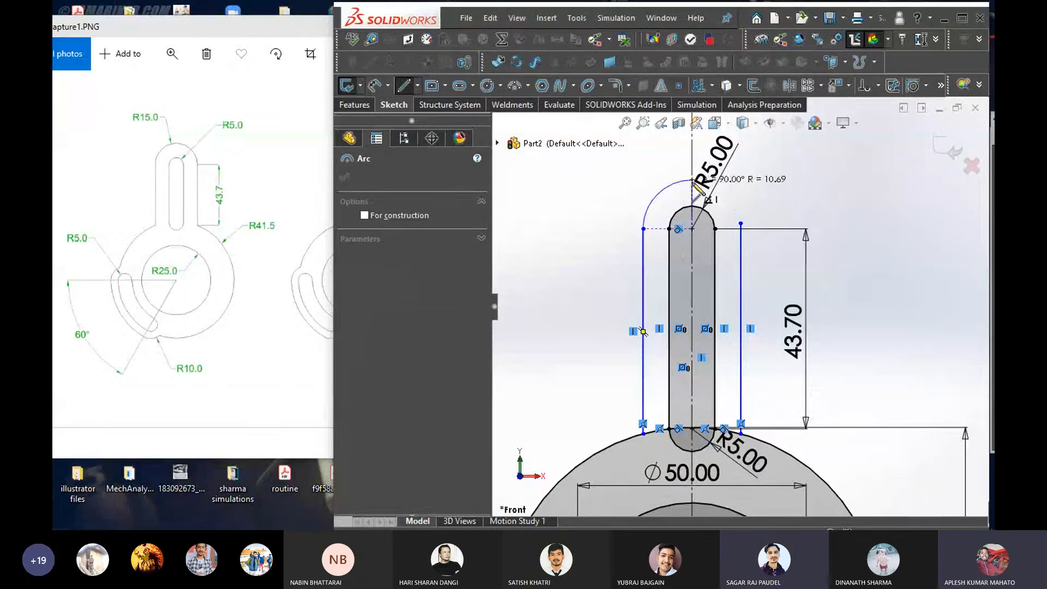
{"action": "left_click", "coordinate": [740, 223]}
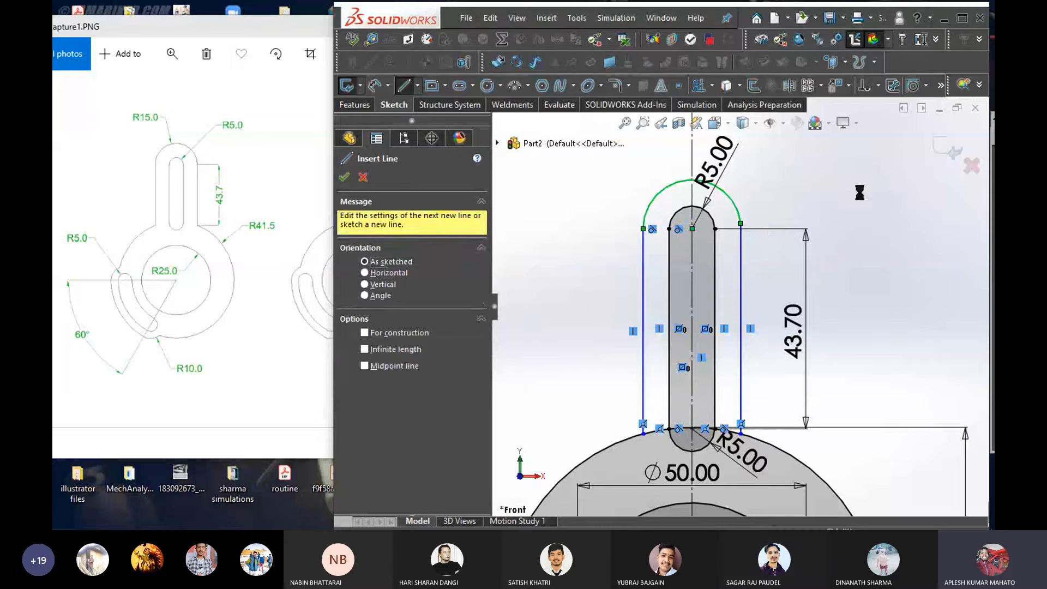
{"action": "key", "text": "Escape"}
Dimension the arm's outer end arc with a radius of 15 mm
{"action": "left_click", "coordinate": [732, 205]}
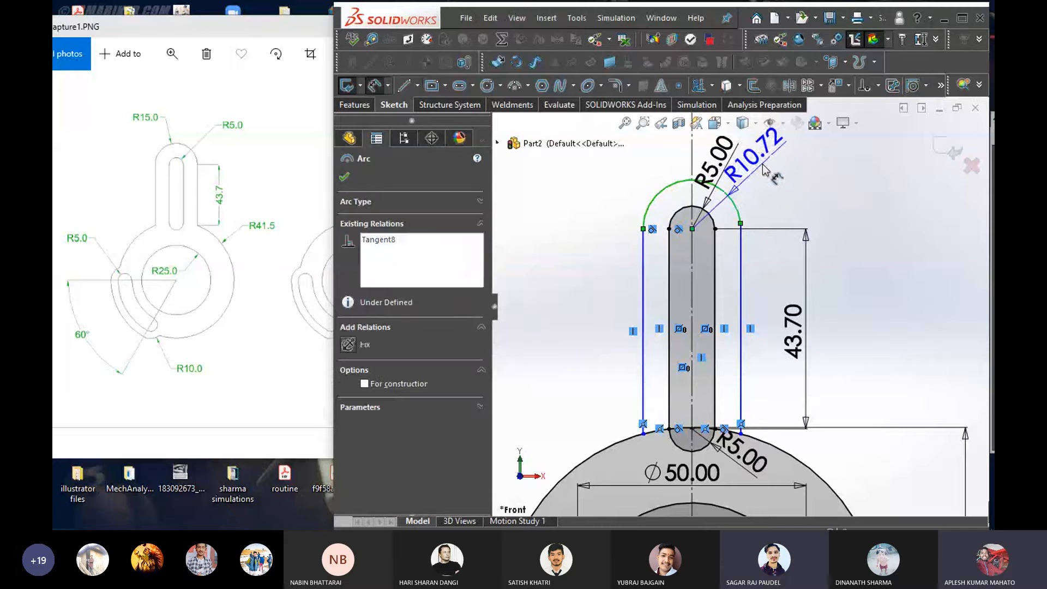
{"action": "scroll", "coordinate": [761, 180], "scroll_direction": "up", "scroll_amount": 1}
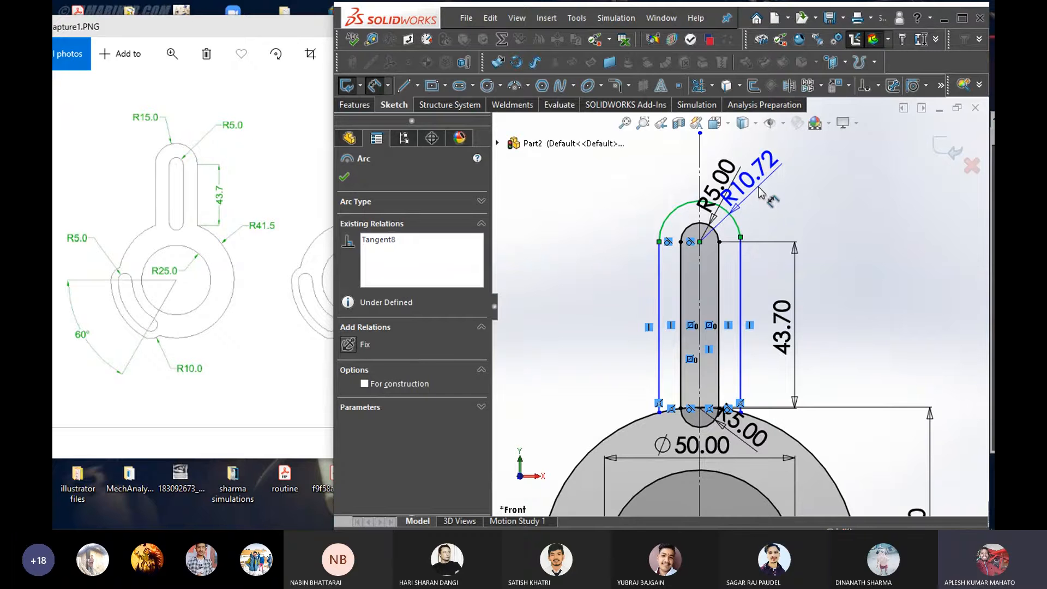
{"action": "key", "text": "Escape"}
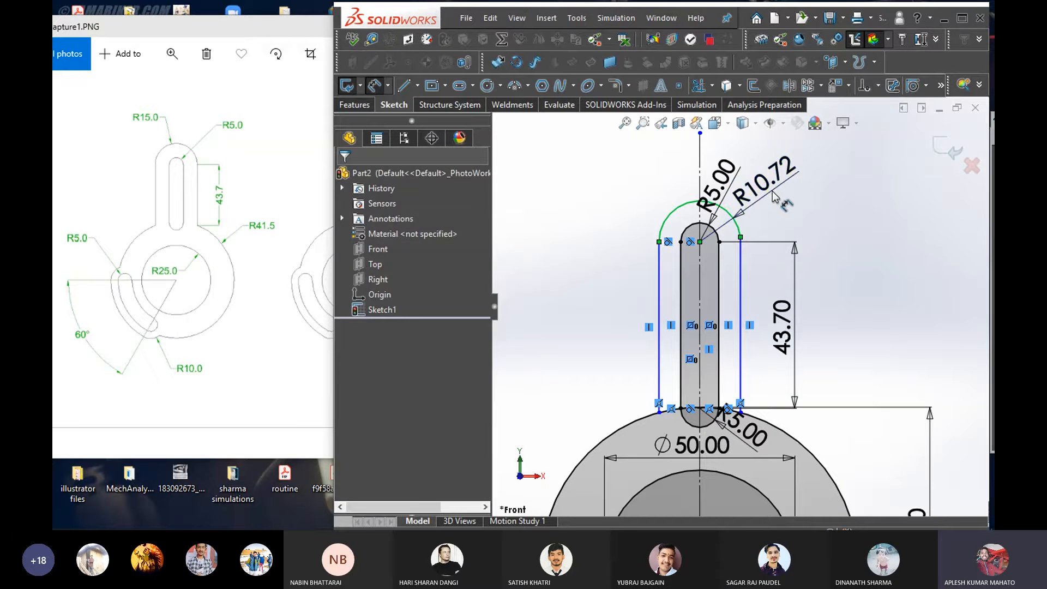
{"action": "double_click", "coordinate": [774, 197]}
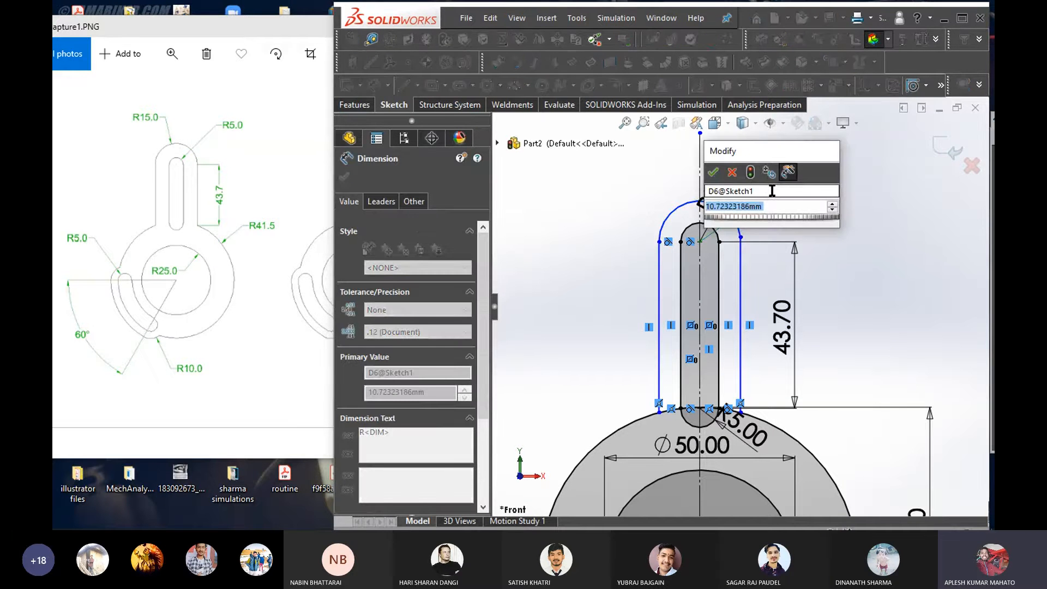
{"action": "type", "text": "15"}
{"action": "key", "text": "Return"}
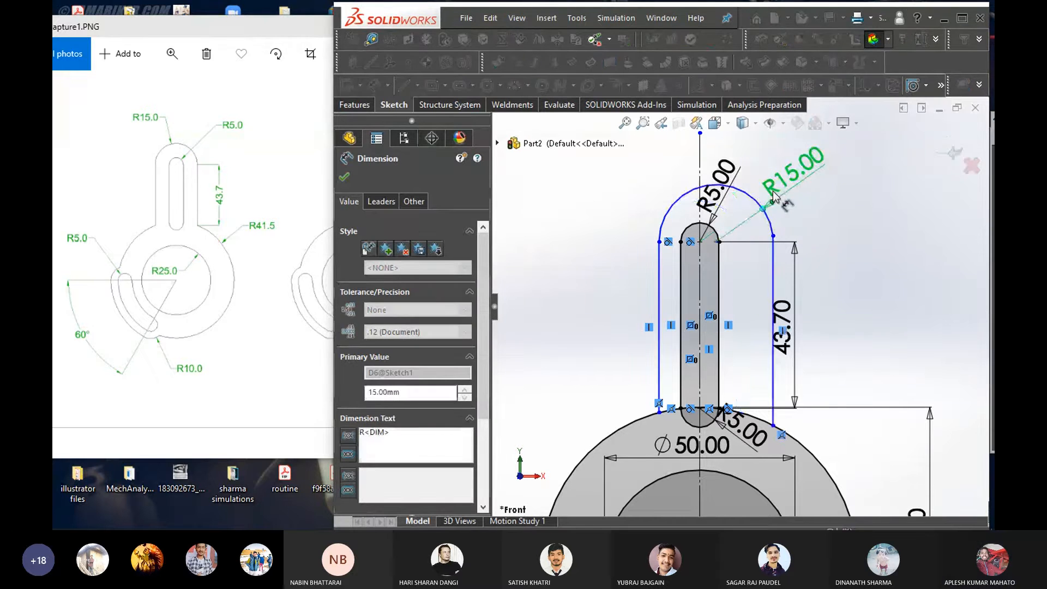
{"action": "scroll", "coordinate": [826, 326], "scroll_direction": "up", "scroll_amount": 1}
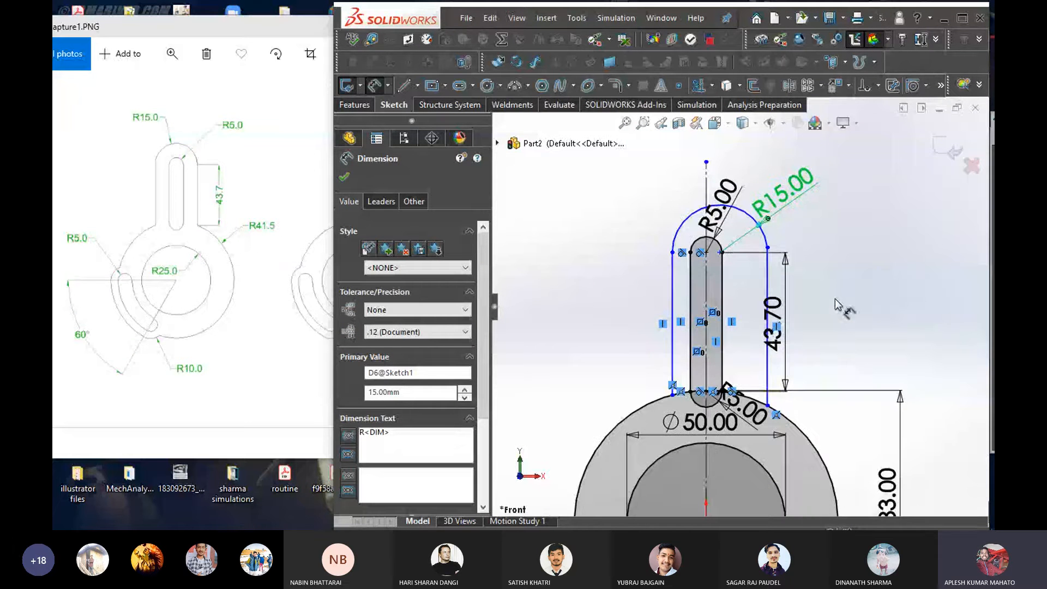
{"action": "left_click", "coordinate": [344, 176]}
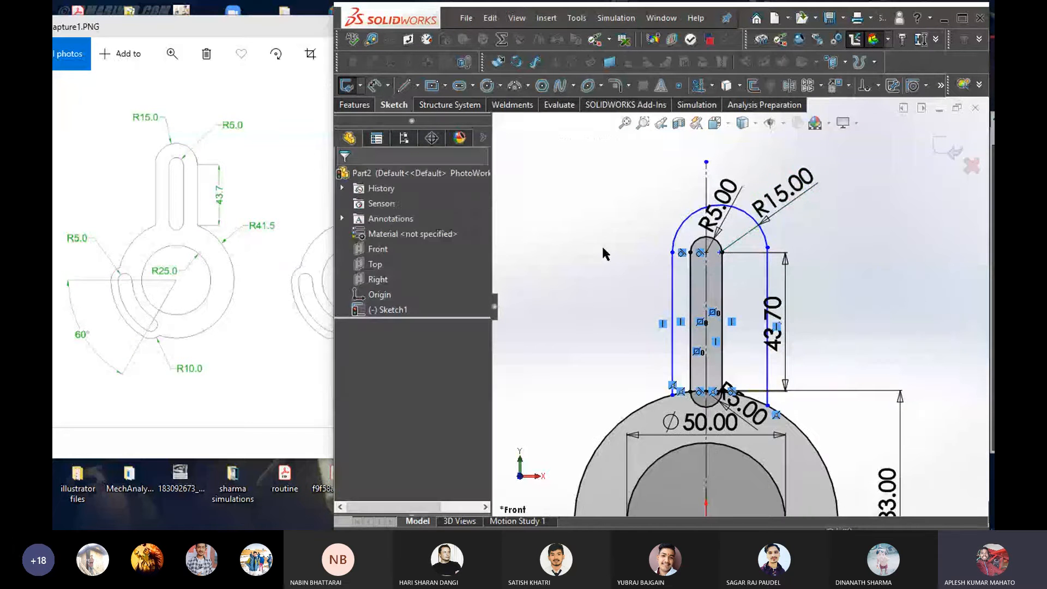
Make the arm's two outer side lines symmetric about the vertical centreline
{"action": "left_click", "coordinate": [705, 295]}
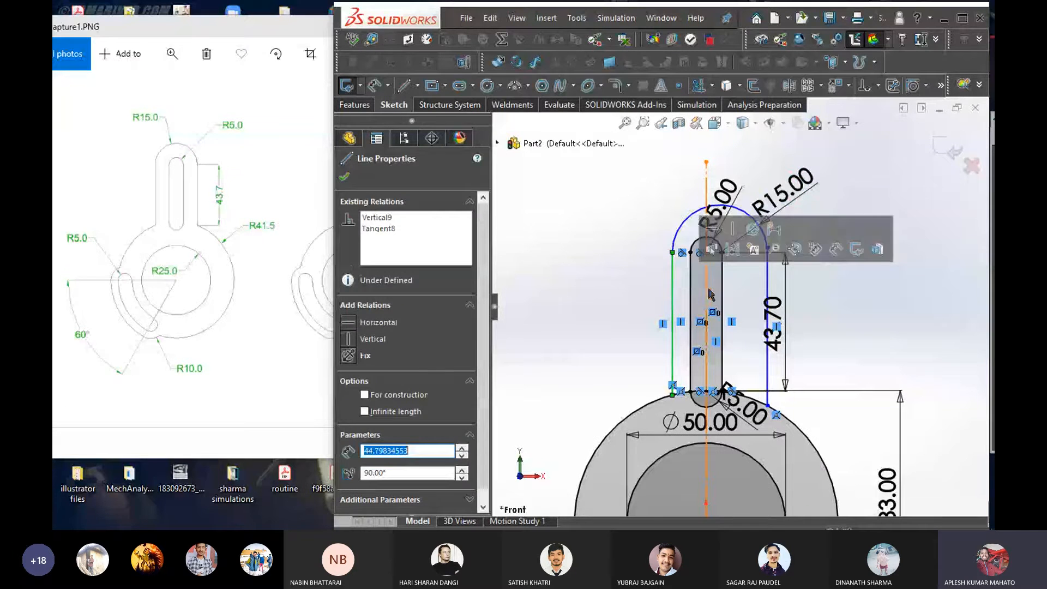
{"action": "left_click", "coordinate": [768, 287], "text": "ctrl"}
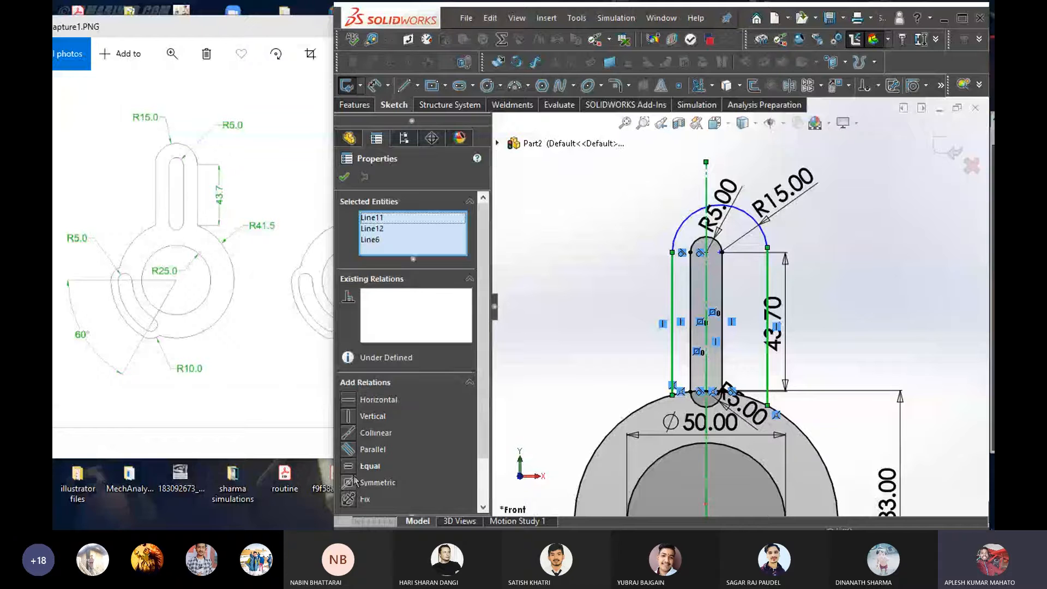
{"action": "left_click", "coordinate": [353, 482]}
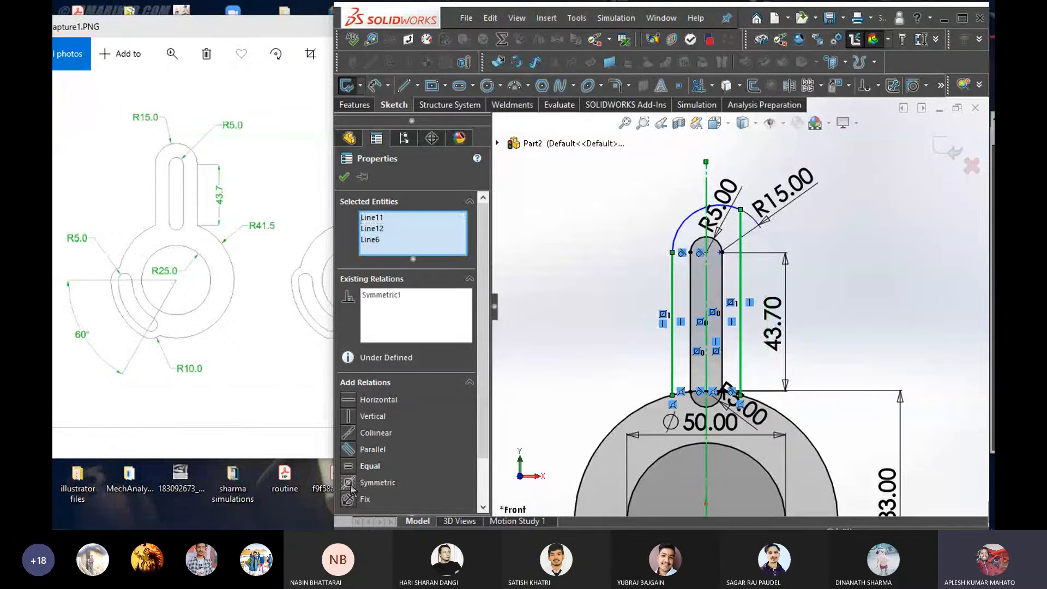
Delete the arm's 15 mm radius end arc together with its dimension
{"action": "scroll", "coordinate": [733, 300], "scroll_direction": "down", "scroll_amount": 2}
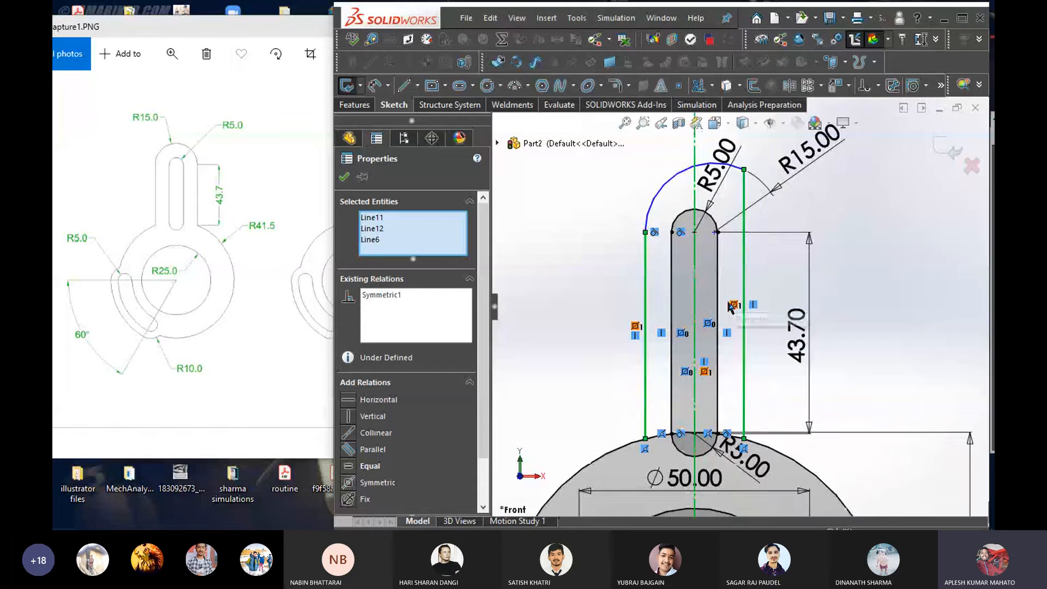
{"action": "key", "text": "Escape"}
{"action": "left_click", "coordinate": [658, 190]}
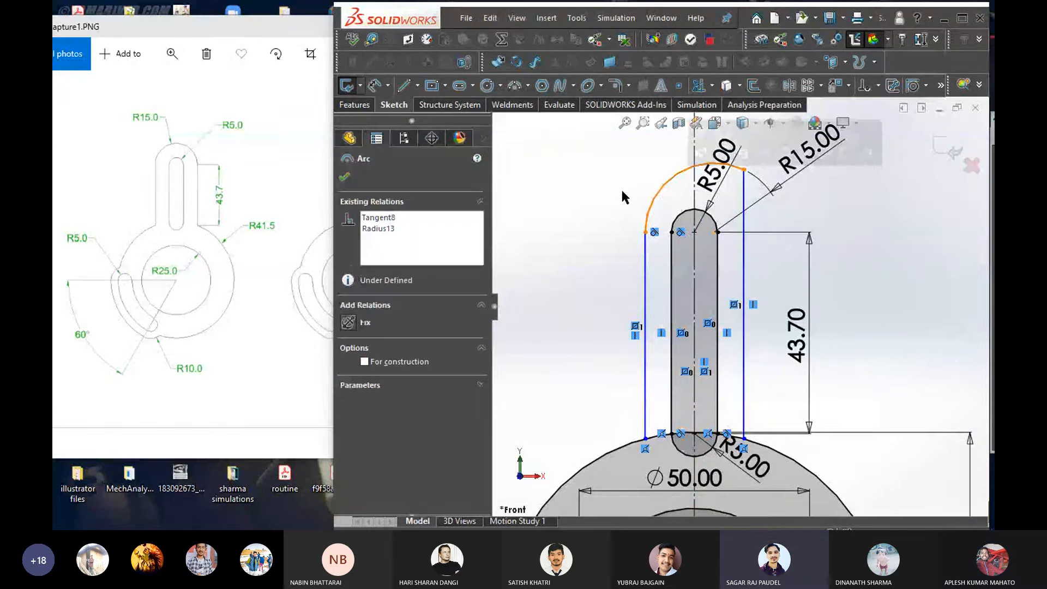
{"action": "key", "text": "Delete"}
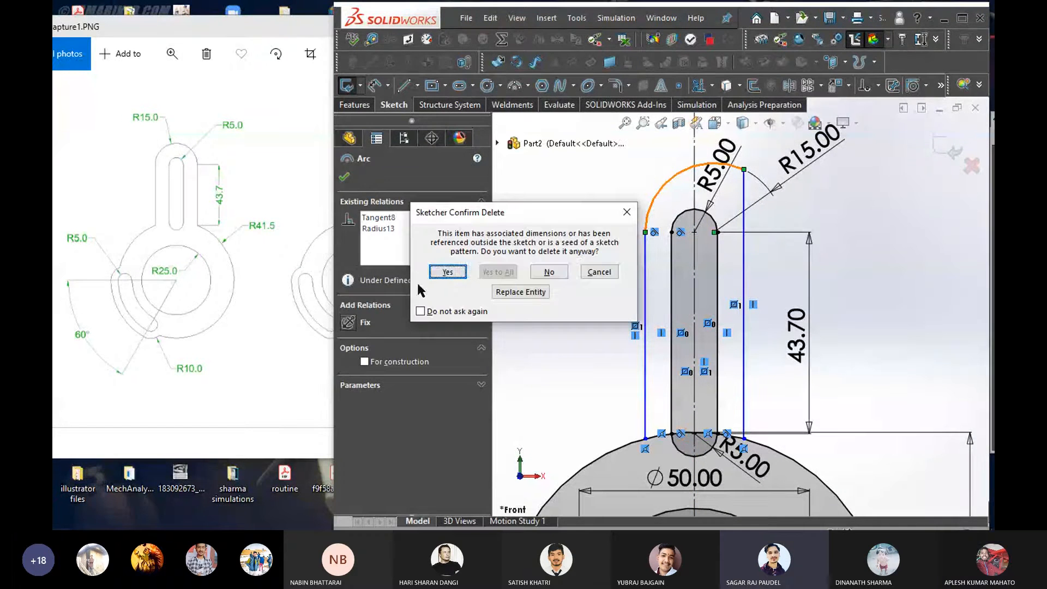
{"action": "left_click", "coordinate": [444, 272]}
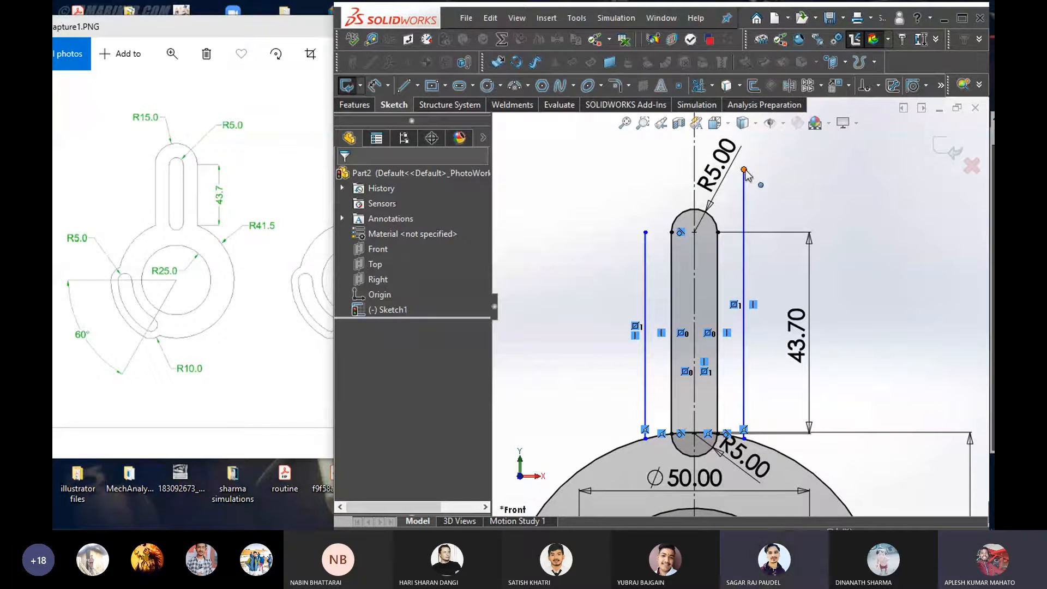
Shorten the right outer side line by lowering its upper end to just above the left line's upper end
{"action": "left_click_drag", "start_coordinate": [746, 171], "coordinate": [745, 224]}
{"action": "left_click", "coordinate": [851, 289]}
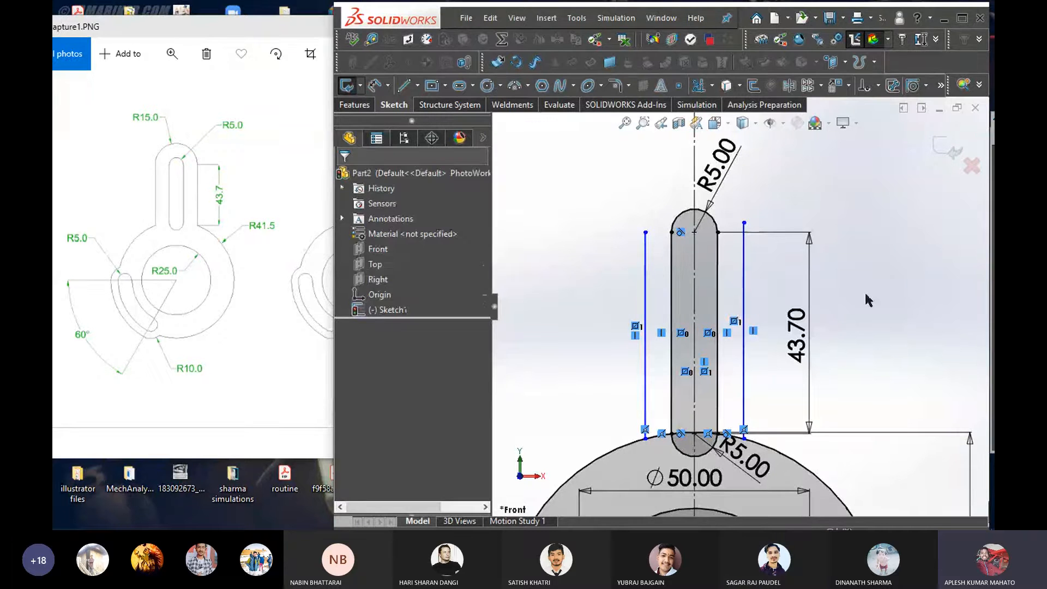
Review the relations shared by the arm's two outer side lines and the vertical centreline
{"action": "left_click", "coordinate": [745, 285]}
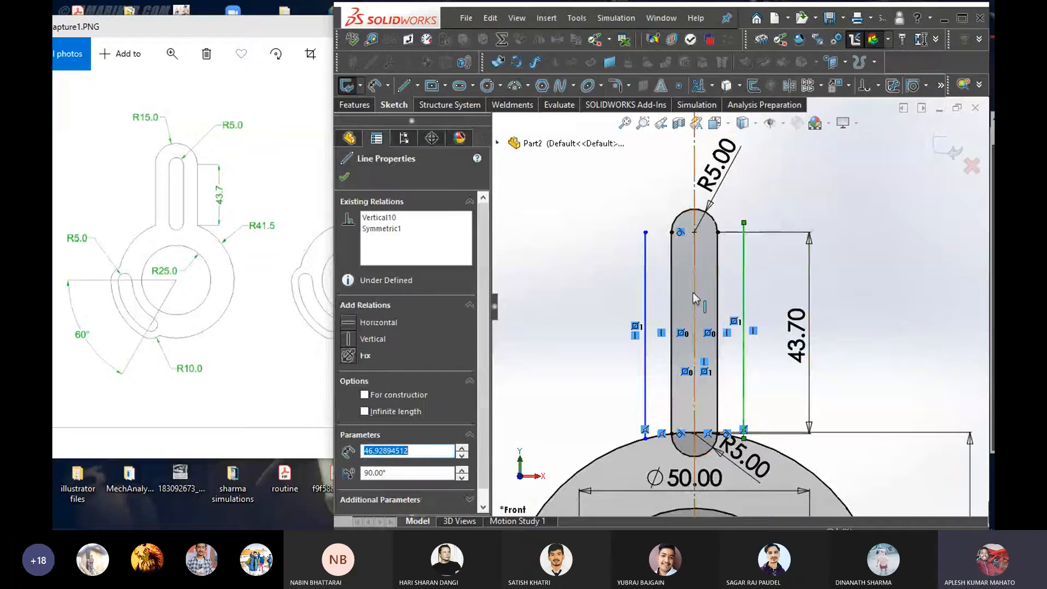
{"action": "left_click", "coordinate": [646, 305], "text": "ctrl"}
{"action": "left_click", "coordinate": [646, 303]}
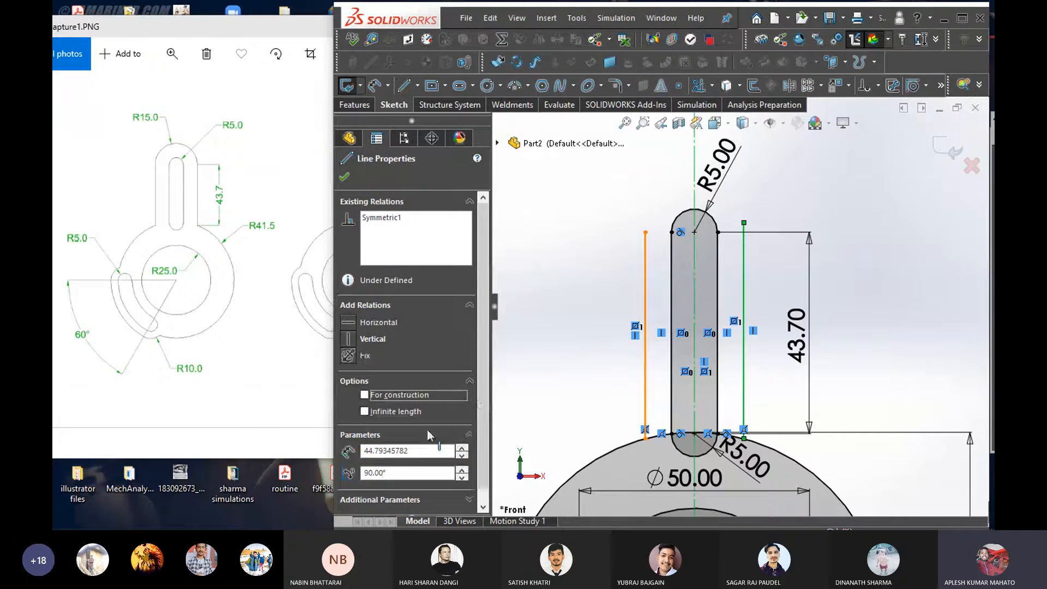
{"action": "left_click", "coordinate": [646, 306], "text": "ctrl"}
{"action": "left_click", "coordinate": [695, 294], "text": "ctrl"}
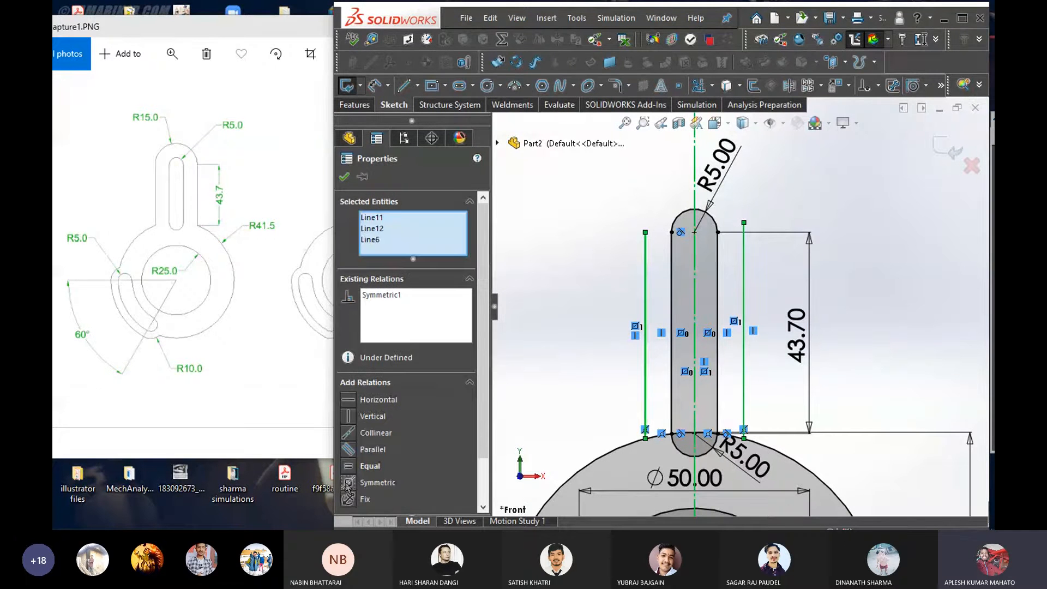
{"action": "left_click", "coordinate": [344, 177]}
Dimension the length of the arm's right outer side line as 43.7 mm
{"action": "right_click_drag", "start_coordinate": [895, 326], "coordinate": [881, 290]}
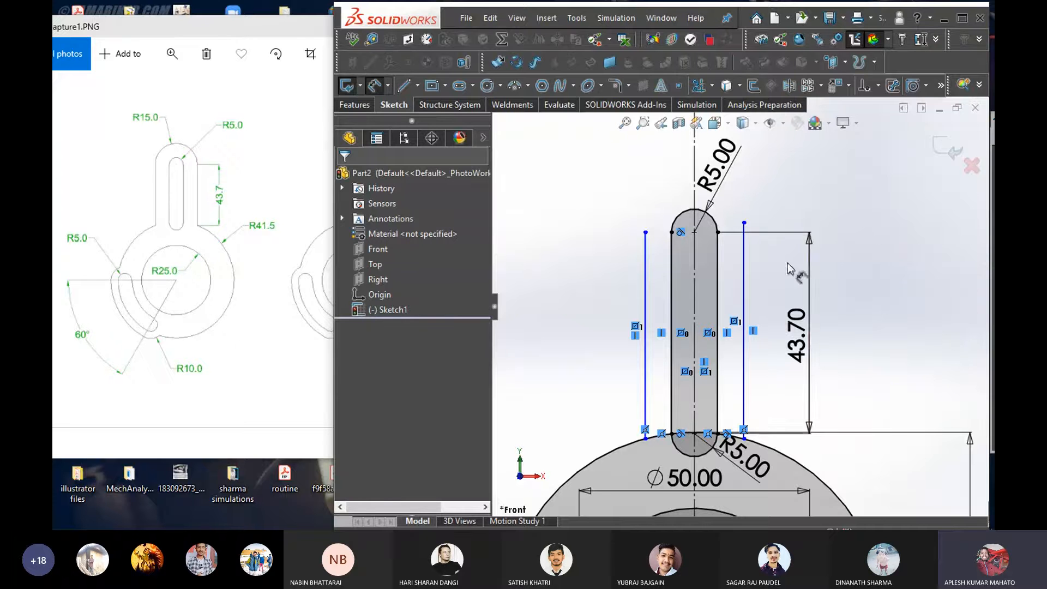
{"action": "left_click", "coordinate": [744, 282]}
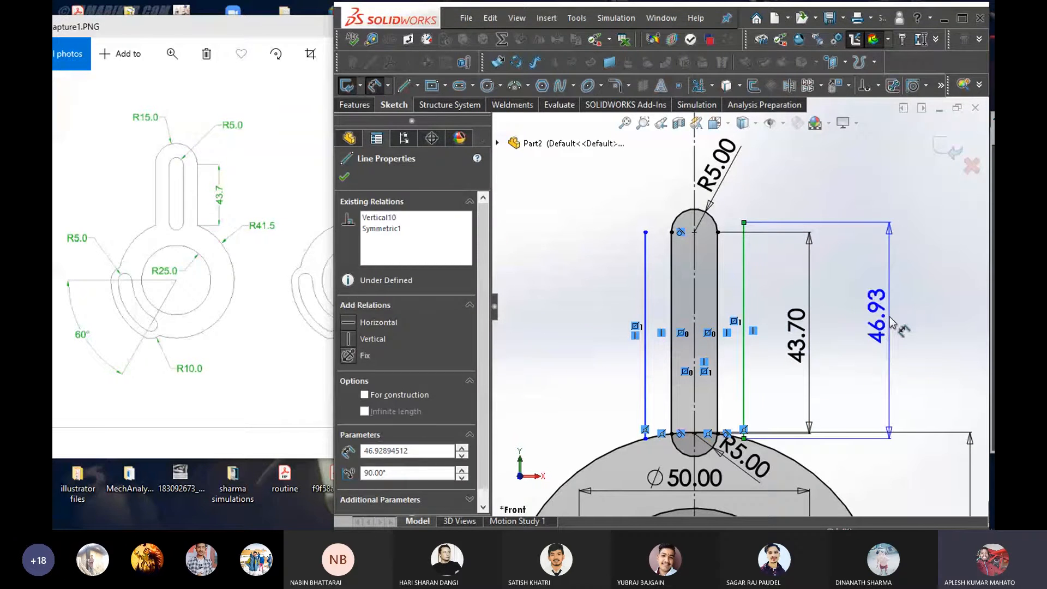
{"action": "left_click", "coordinate": [893, 323]}
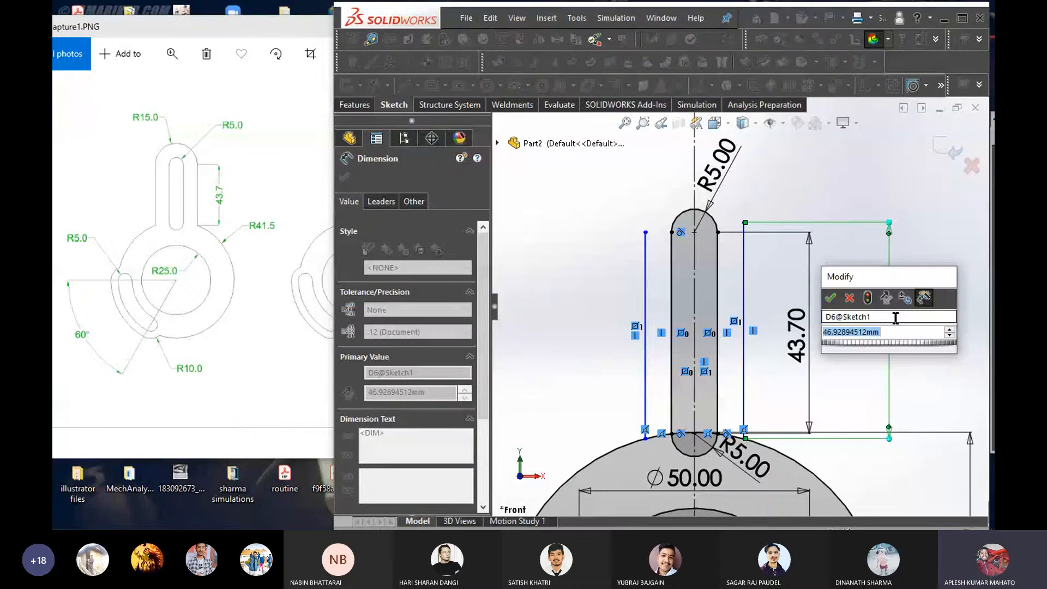
{"action": "type", "text": "43.7"}
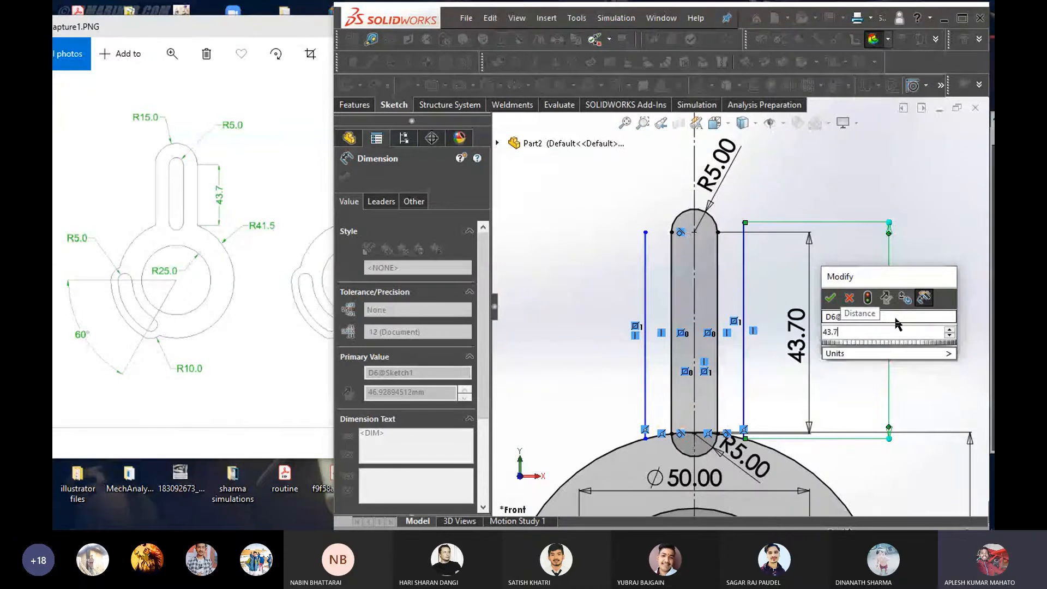
{"action": "key", "text": "Return"}
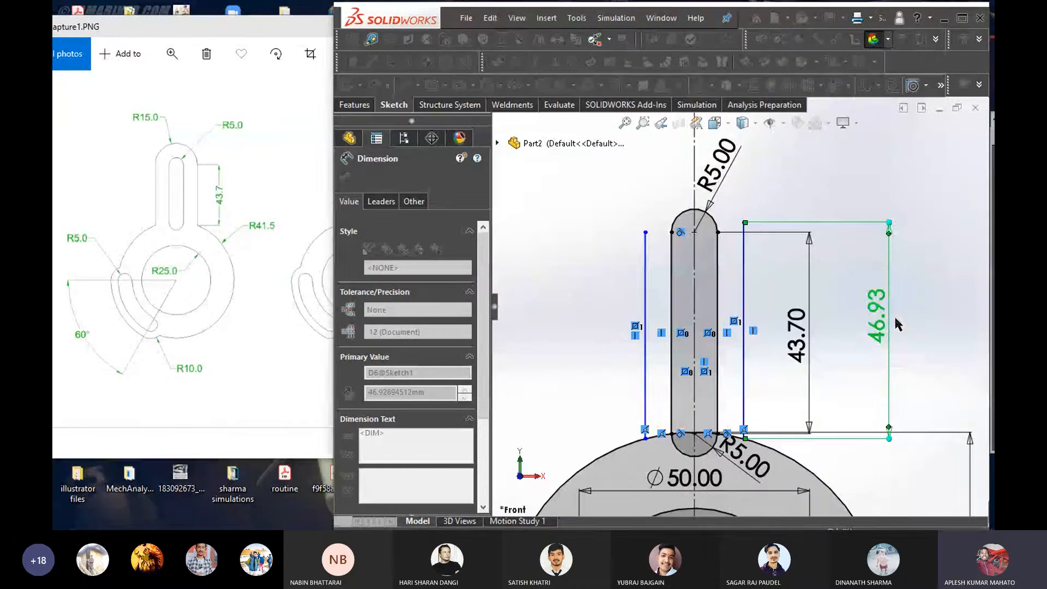
{"action": "left_click", "coordinate": [646, 300]}
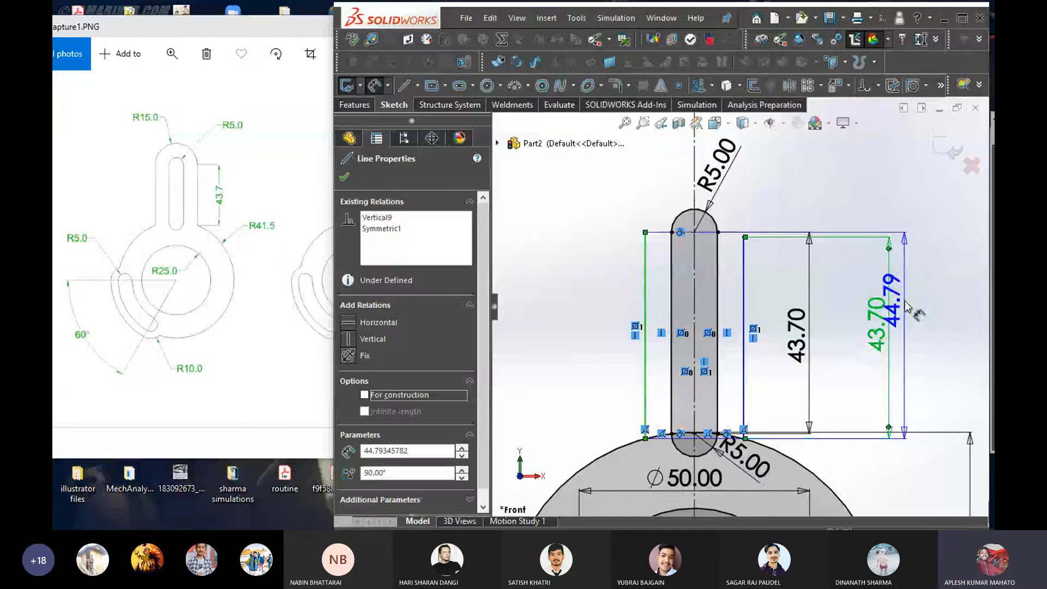
{"action": "key", "text": "Escape"}
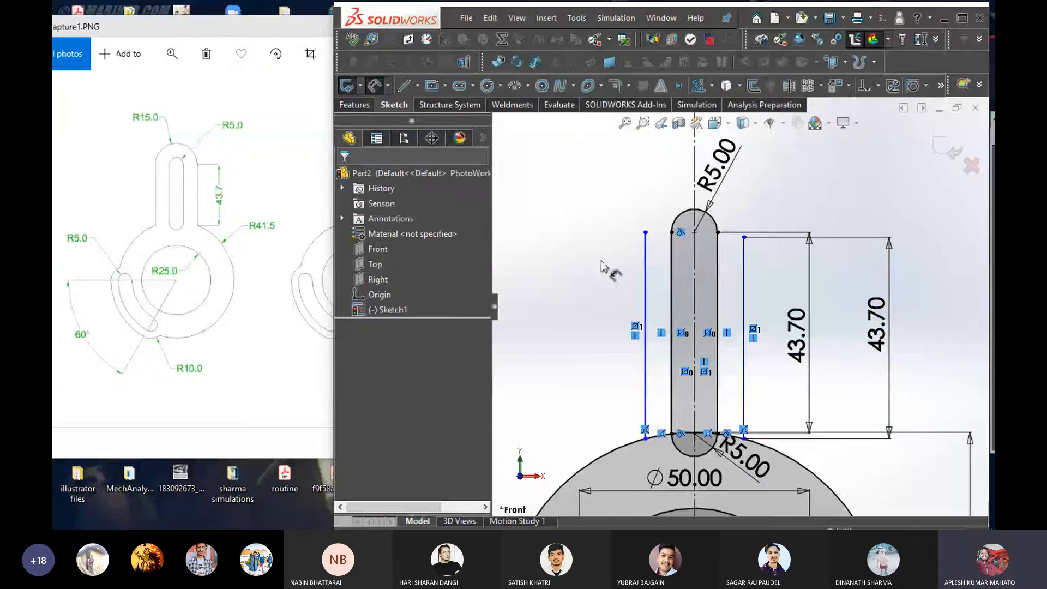
Make the arm's left and right outer side lines equal in length
{"action": "left_click", "coordinate": [645, 271]}
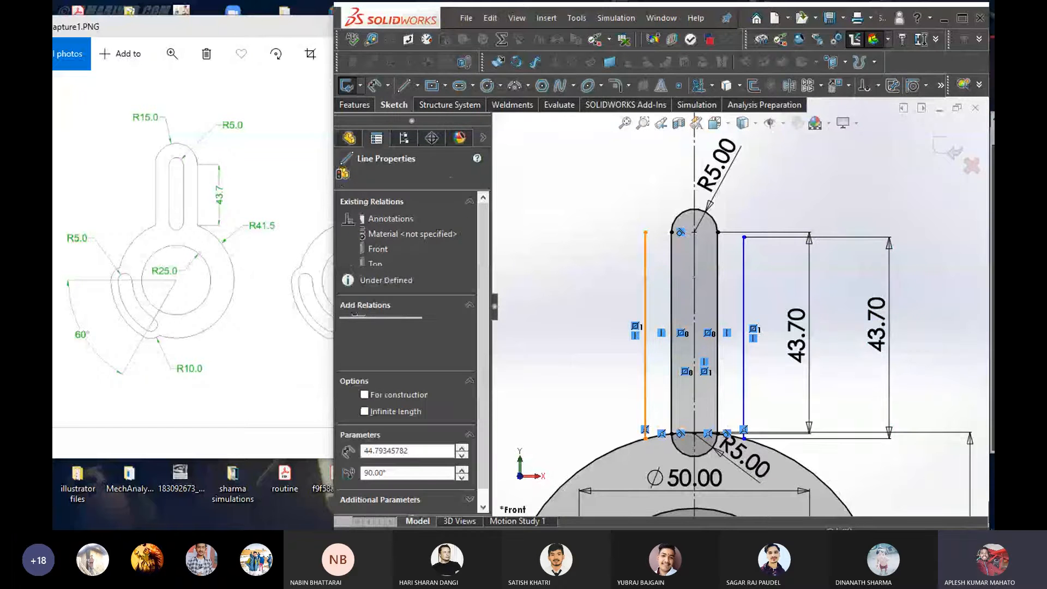
{"action": "left_click", "coordinate": [744, 273], "text": "ctrl"}
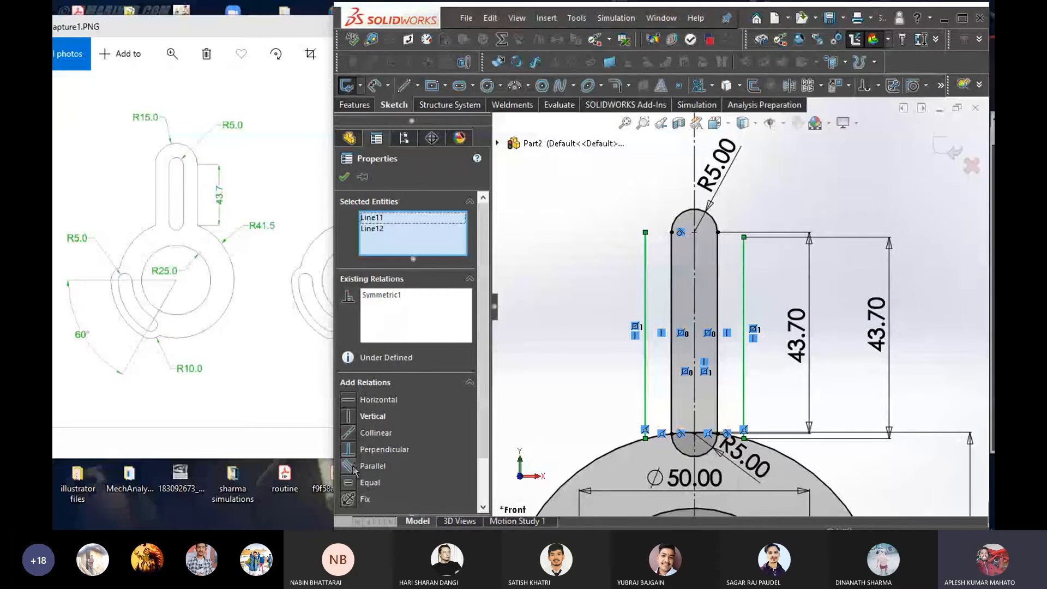
{"action": "left_click", "coordinate": [350, 483]}
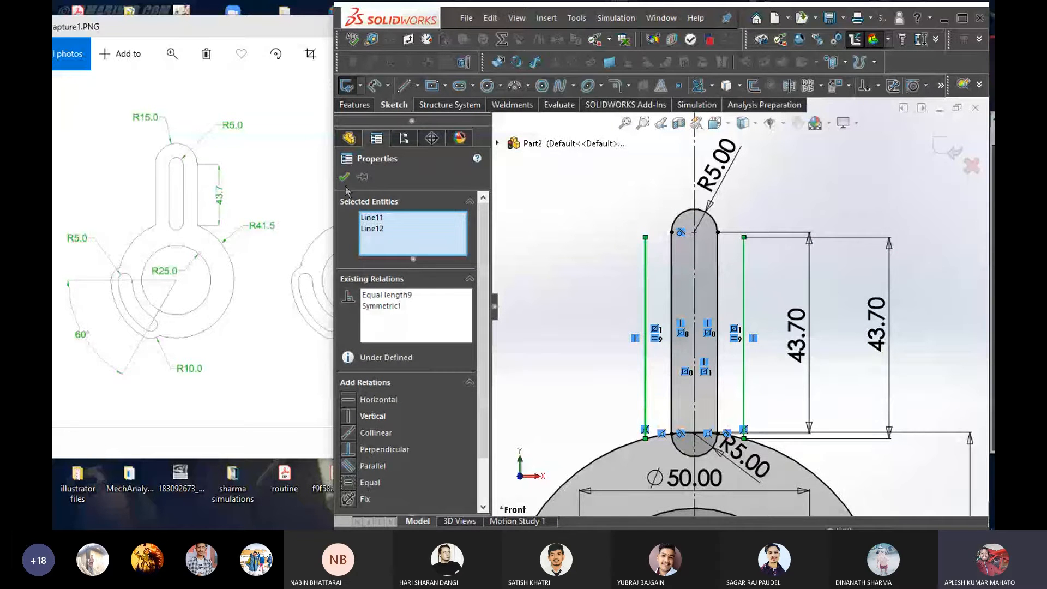
{"action": "left_click", "coordinate": [521, 213]}
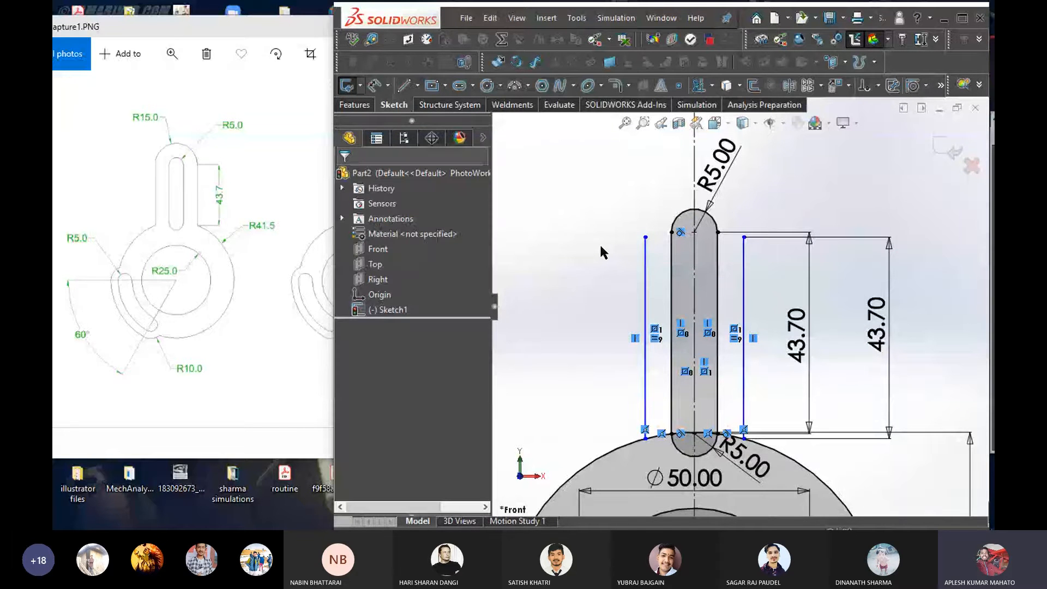
Start a sketch line from the upper end of the arm's left outer side line
{"action": "right_click_drag", "start_coordinate": [595, 249], "coordinate": [523, 248]}
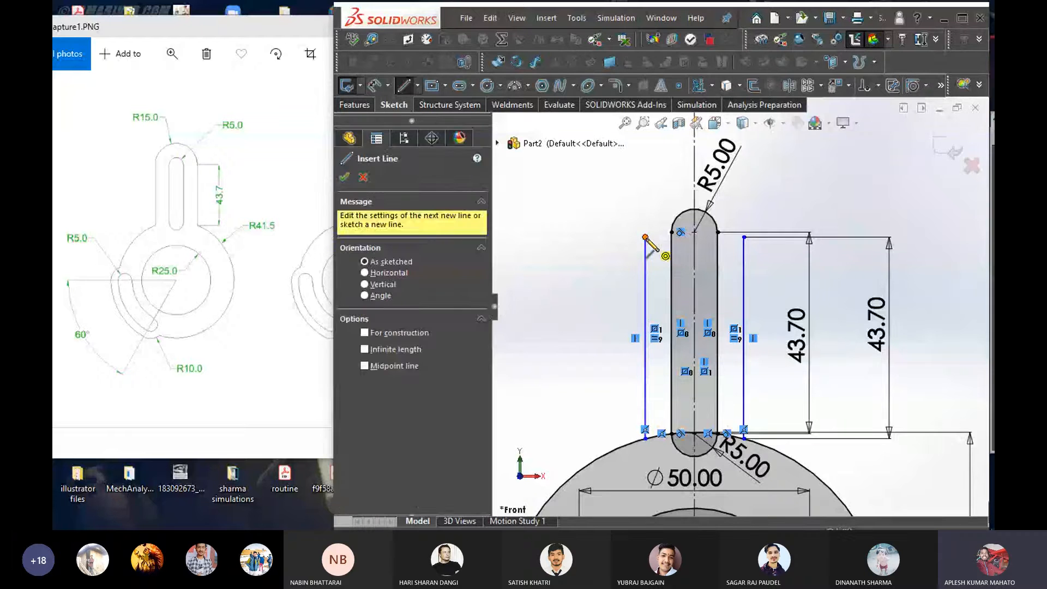
{"action": "left_click", "coordinate": [645, 237]}
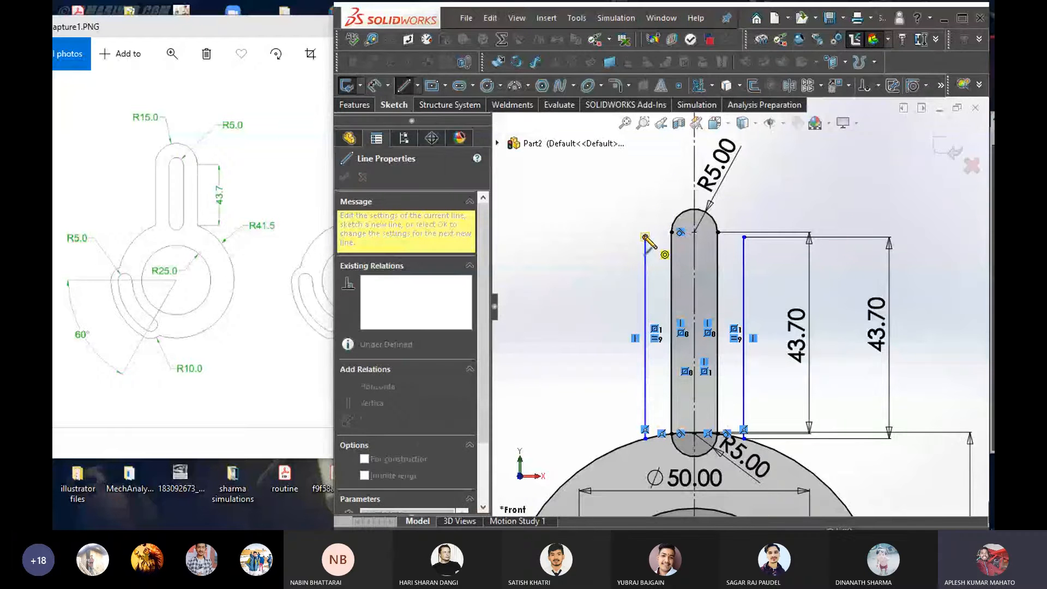
Close the outer arm outline with a tangent arc between its side lines' upper ends and dimension the arc's radius as 15 mm
{"action": "left_click", "coordinate": [744, 238]}
{"action": "left_click", "coordinate": [344, 177]}
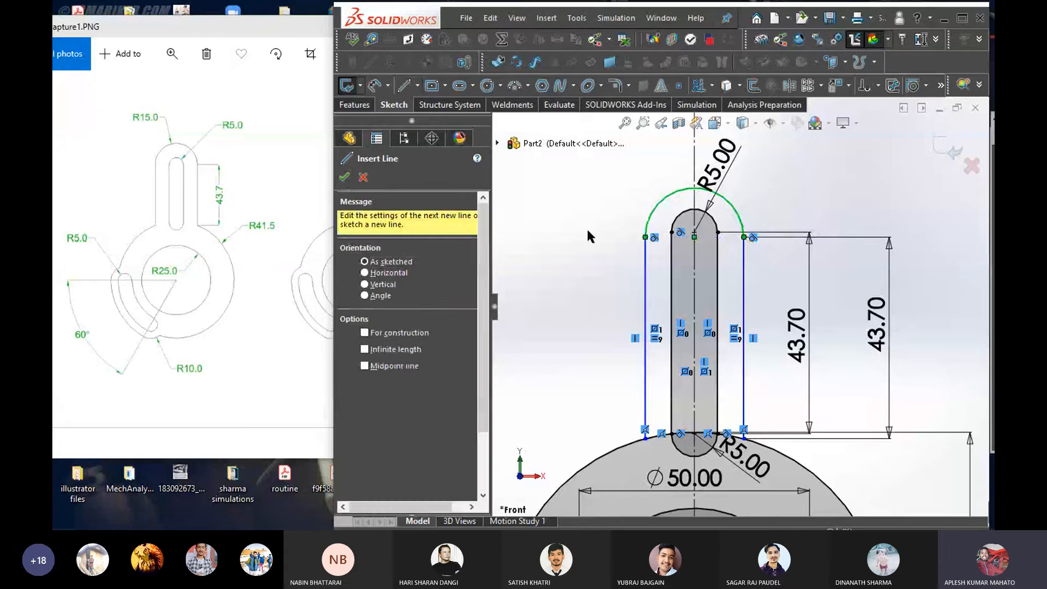
{"action": "right_click_drag", "start_coordinate": [564, 333], "coordinate": [547, 279]}
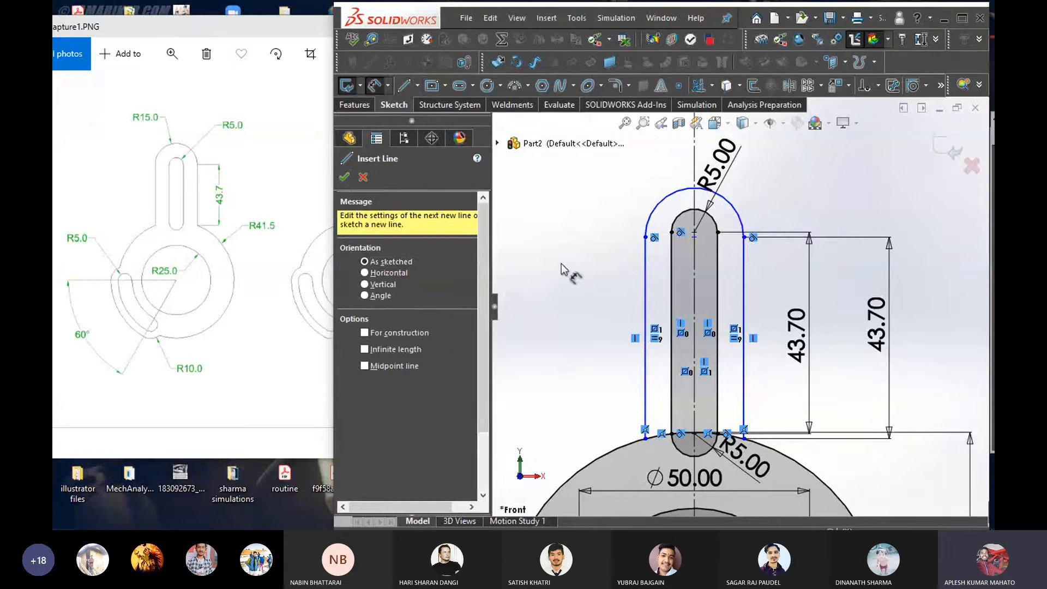
{"action": "left_click", "coordinate": [683, 191]}
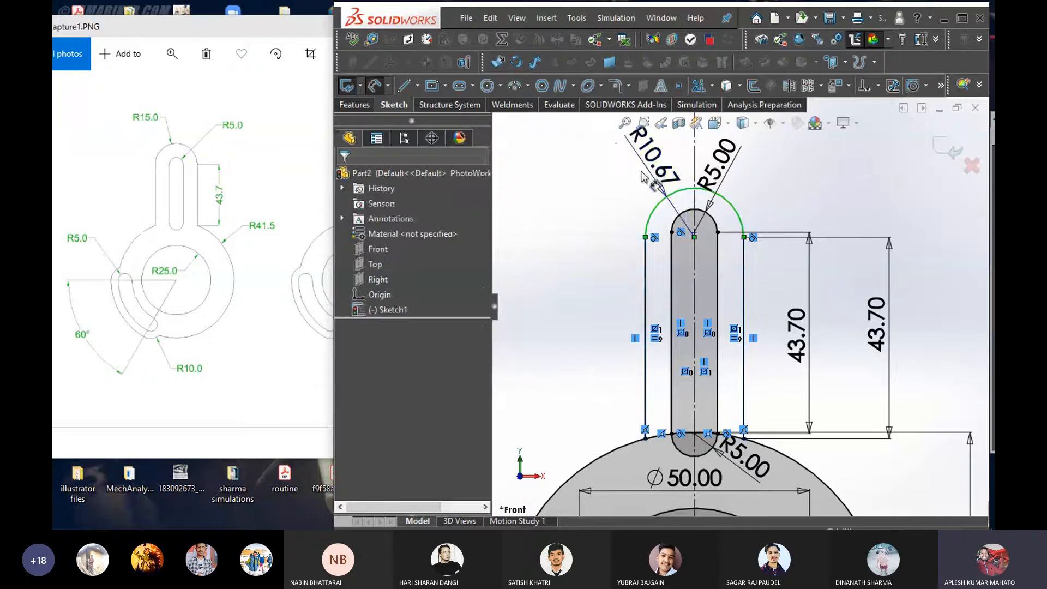
{"action": "left_click", "coordinate": [644, 174]}
{"action": "type", "text": "15"}
{"action": "key", "text": "Tab"}
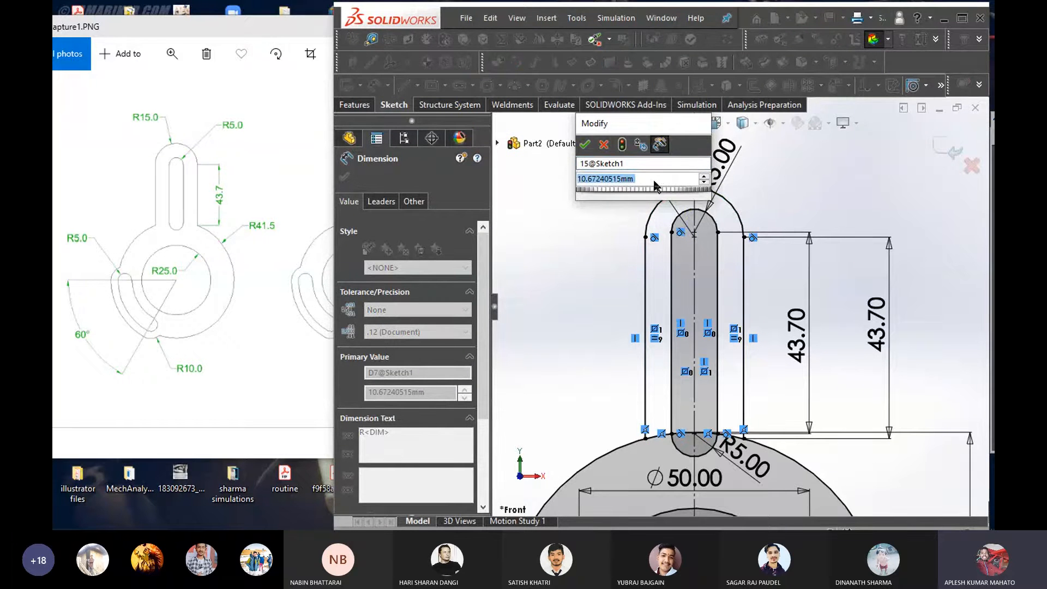
{"action": "type", "text": "15"}
{"action": "key", "text": "Return"}
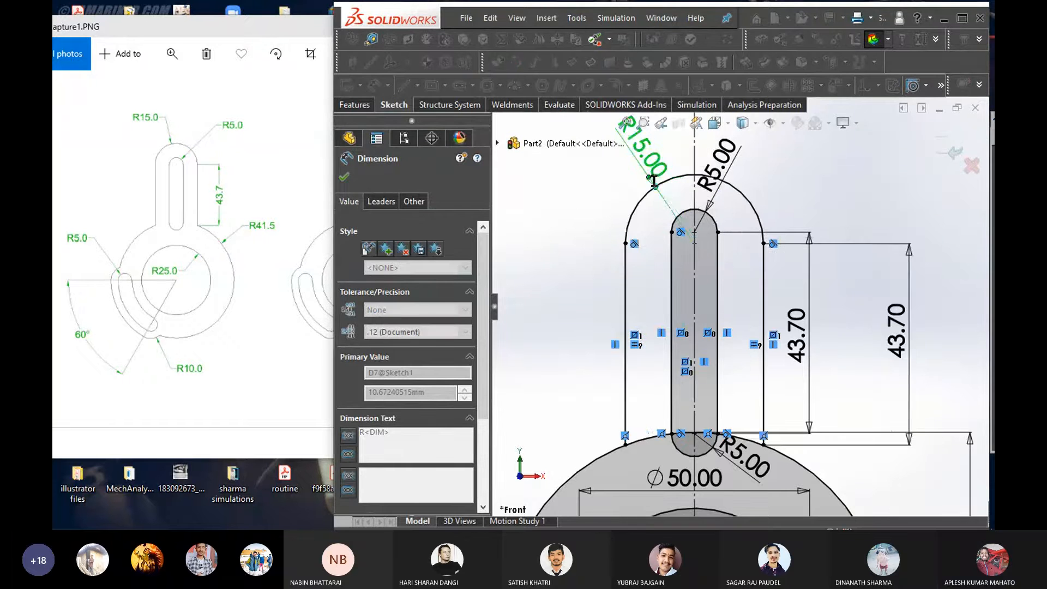
Examine the arm and slot dimensions and where the arm's side lines meet the outer circle against the reference drawing
{"action": "scroll", "coordinate": [870, 299], "scroll_direction": "up", "scroll_amount": 3}
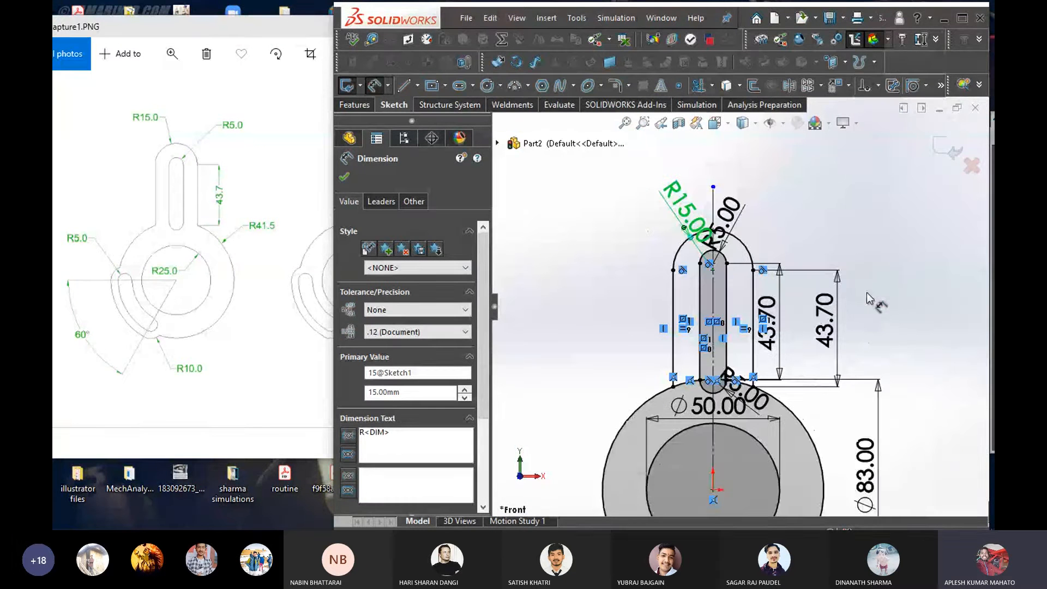
{"action": "scroll", "coordinate": [761, 452], "scroll_direction": "up", "scroll_amount": 2}
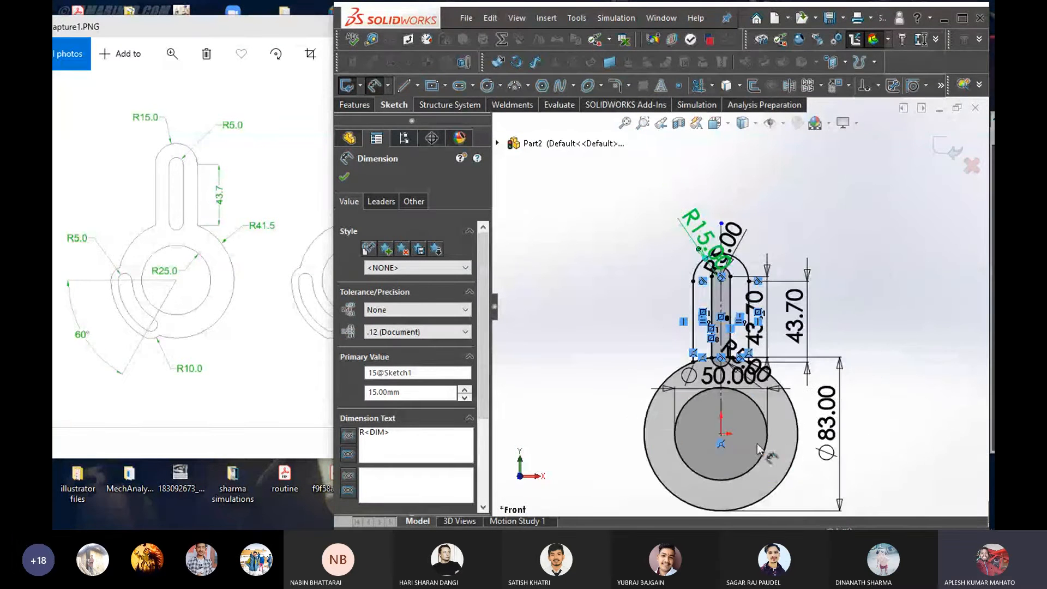
{"action": "scroll", "coordinate": [792, 439], "scroll_direction": "down", "scroll_amount": 1}
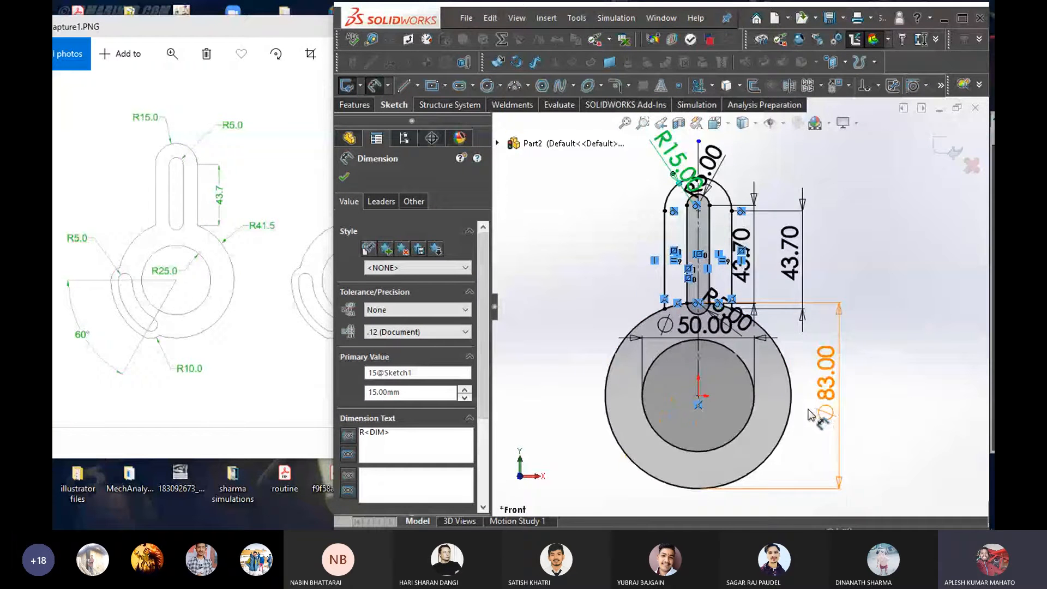
{"action": "scroll", "coordinate": [811, 416], "scroll_direction": "up", "scroll_amount": 1}
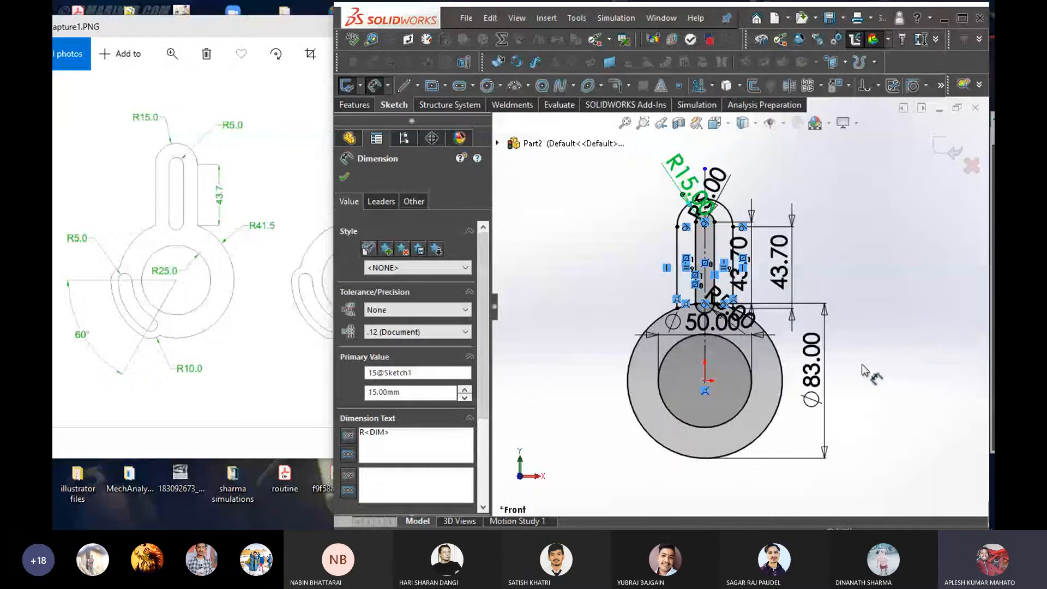
{"action": "scroll", "coordinate": [689, 228], "scroll_direction": "down", "scroll_amount": 1}
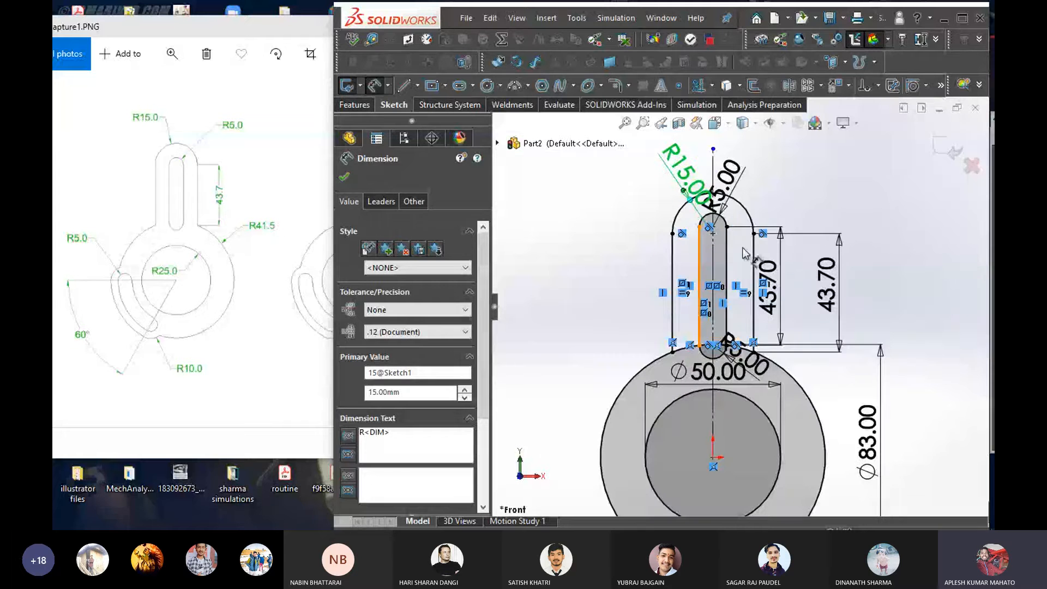
{"action": "scroll", "coordinate": [751, 446], "scroll_direction": "up", "scroll_amount": 1}
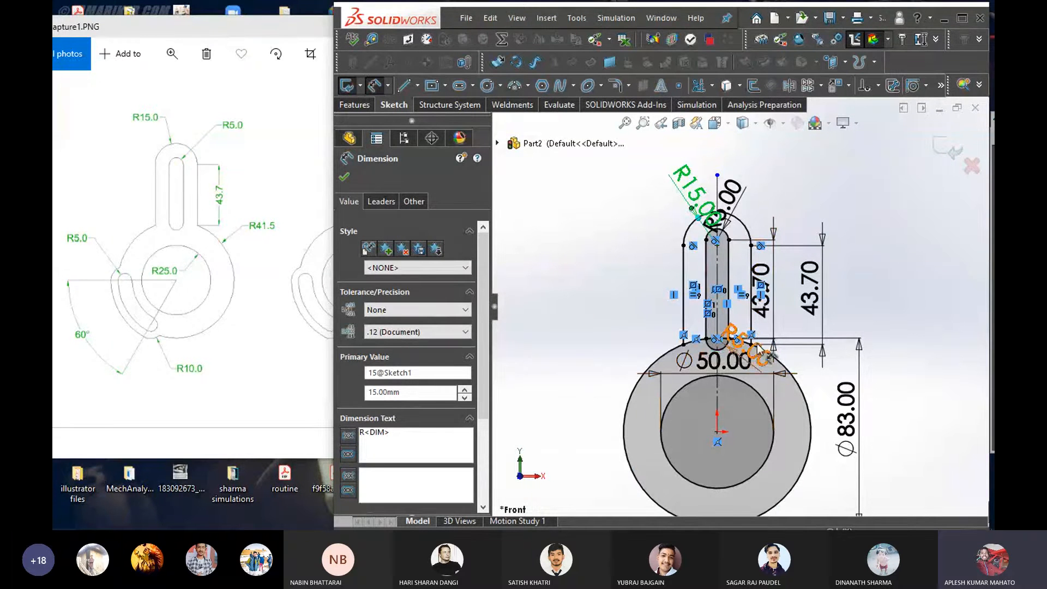
{"action": "scroll", "coordinate": [745, 336], "scroll_direction": "up", "scroll_amount": 1}
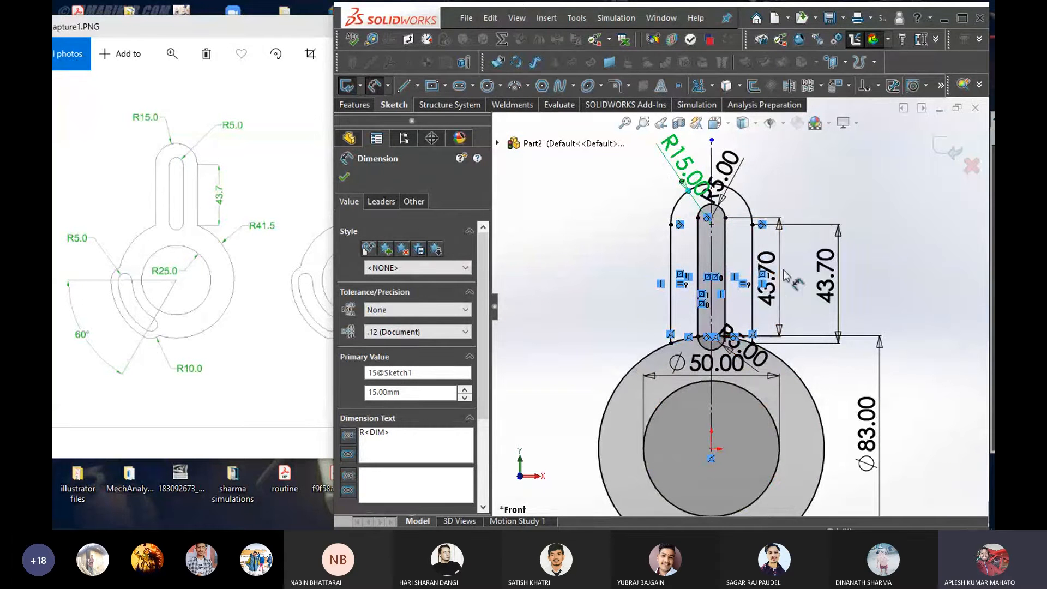
{"action": "scroll", "coordinate": [794, 364], "scroll_direction": "down", "scroll_amount": 2}
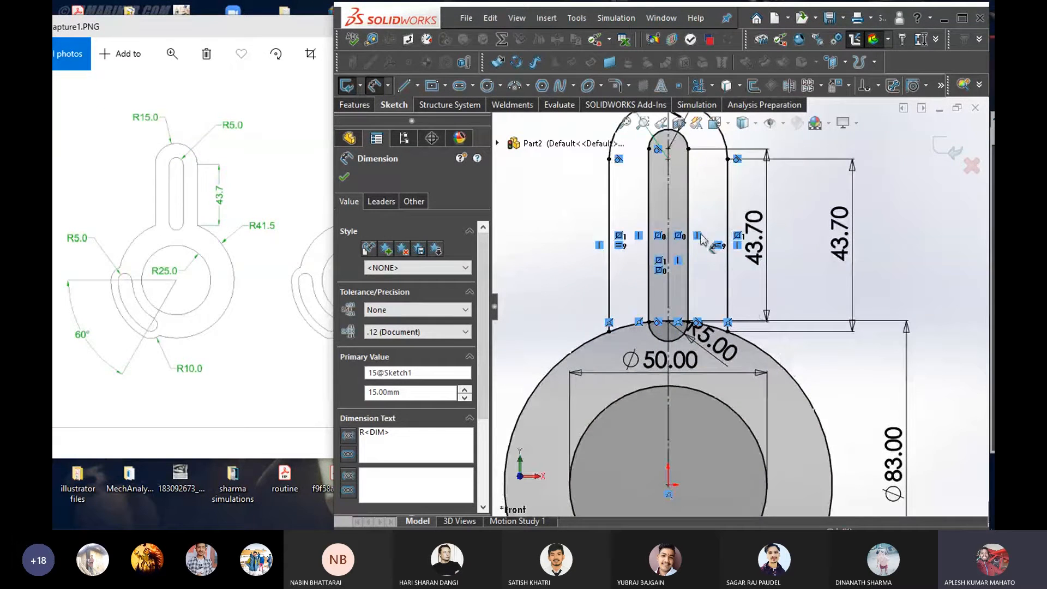
{"action": "scroll", "coordinate": [724, 175], "scroll_direction": "up", "scroll_amount": 1}
{"action": "scroll", "coordinate": [735, 159], "scroll_direction": "down", "scroll_amount": 1}
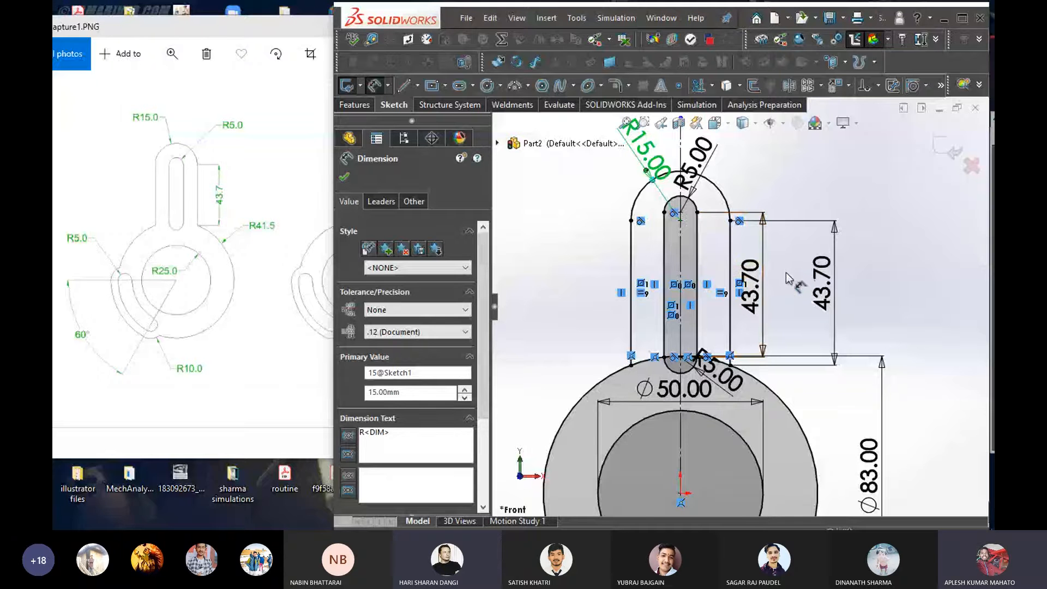
{"action": "scroll", "coordinate": [769, 265], "scroll_direction": "up", "scroll_amount": 1}
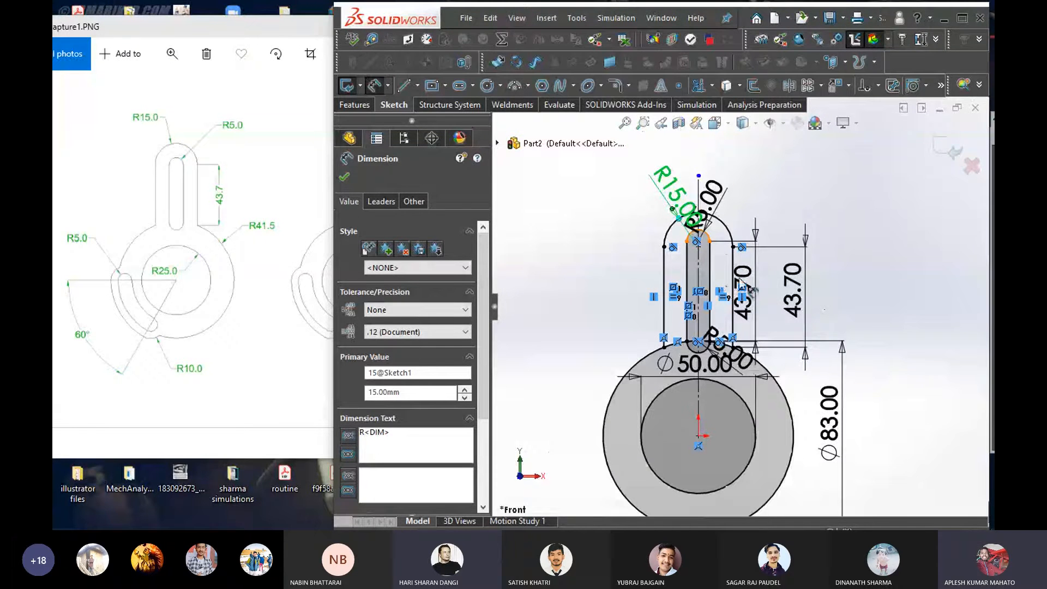
{"action": "scroll", "coordinate": [769, 265], "scroll_direction": "down", "scroll_amount": 1}
{"action": "scroll", "coordinate": [755, 322], "scroll_direction": "down", "scroll_amount": 2}
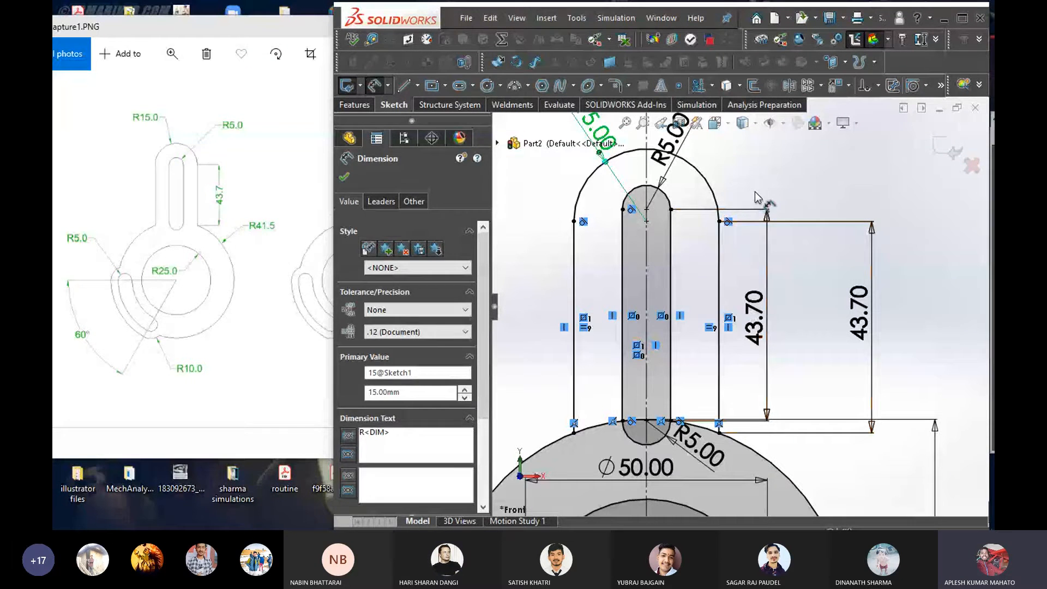
{"action": "key", "text": "Escape"}
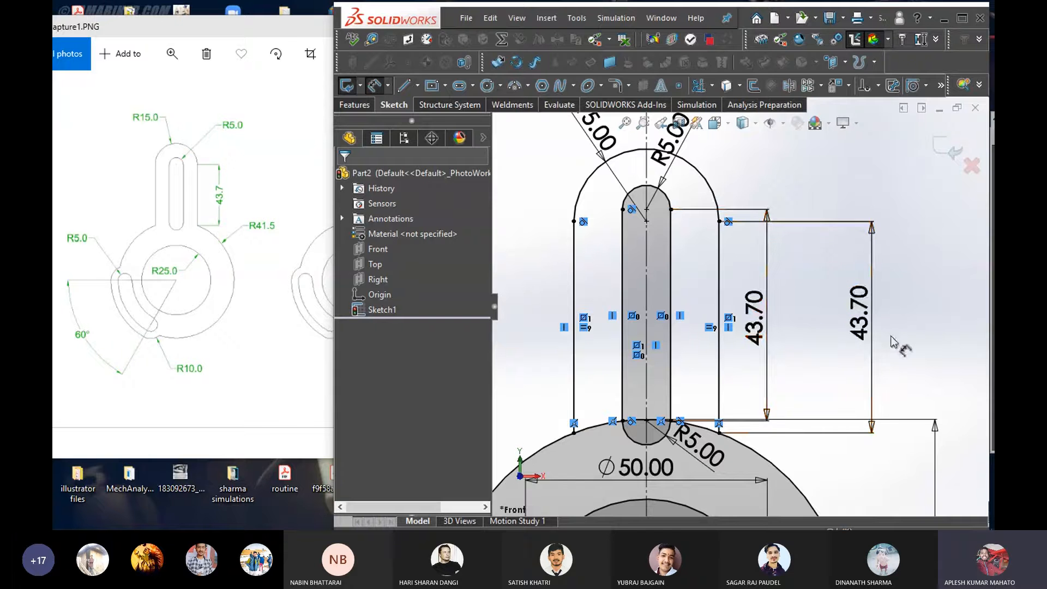
{"action": "scroll", "coordinate": [884, 342], "scroll_direction": "up", "scroll_amount": 1}
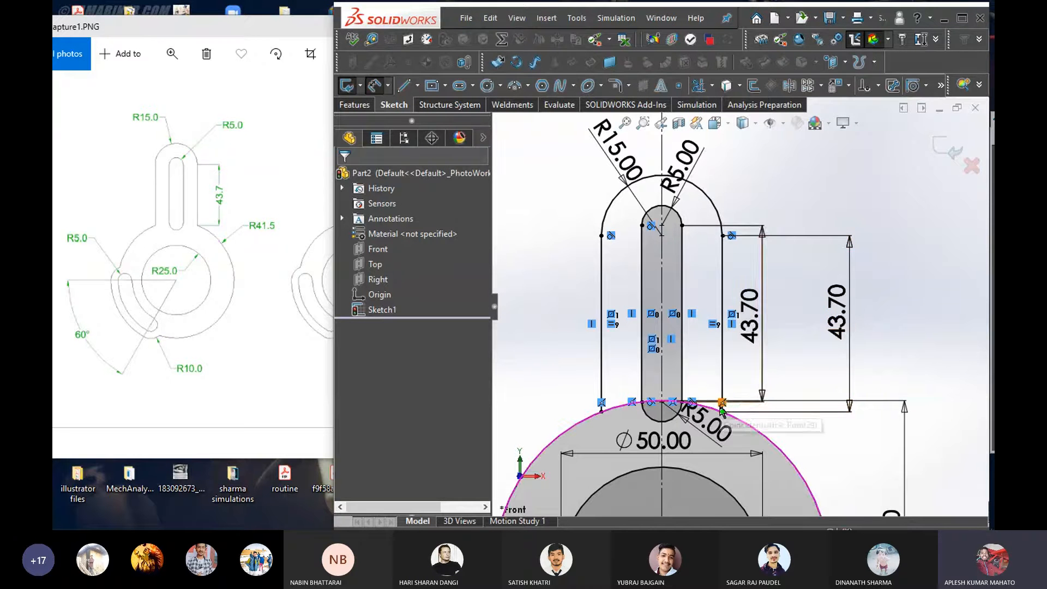
{"action": "scroll", "coordinate": [726, 382], "scroll_direction": "down", "scroll_amount": 1}
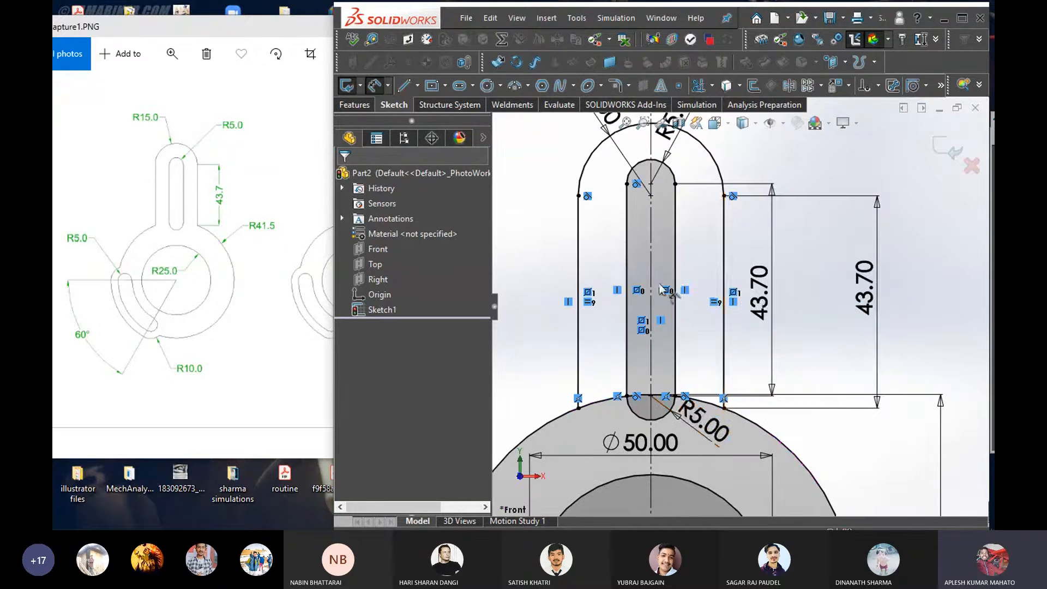
{"action": "scroll", "coordinate": [676, 300], "scroll_direction": "up", "scroll_amount": 2}
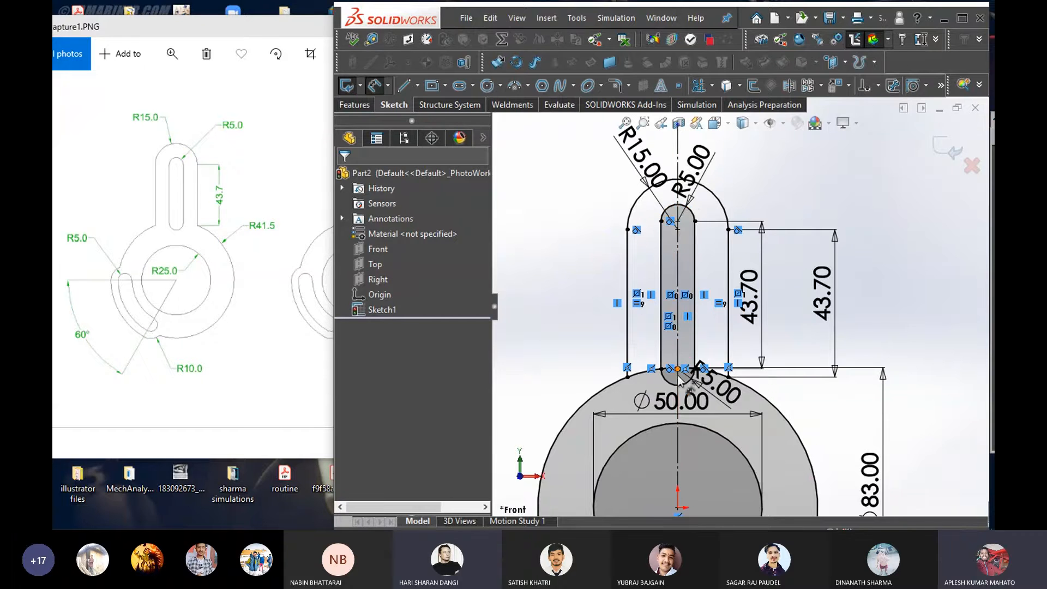
{"action": "scroll", "coordinate": [709, 376], "scroll_direction": "up", "scroll_amount": 3}
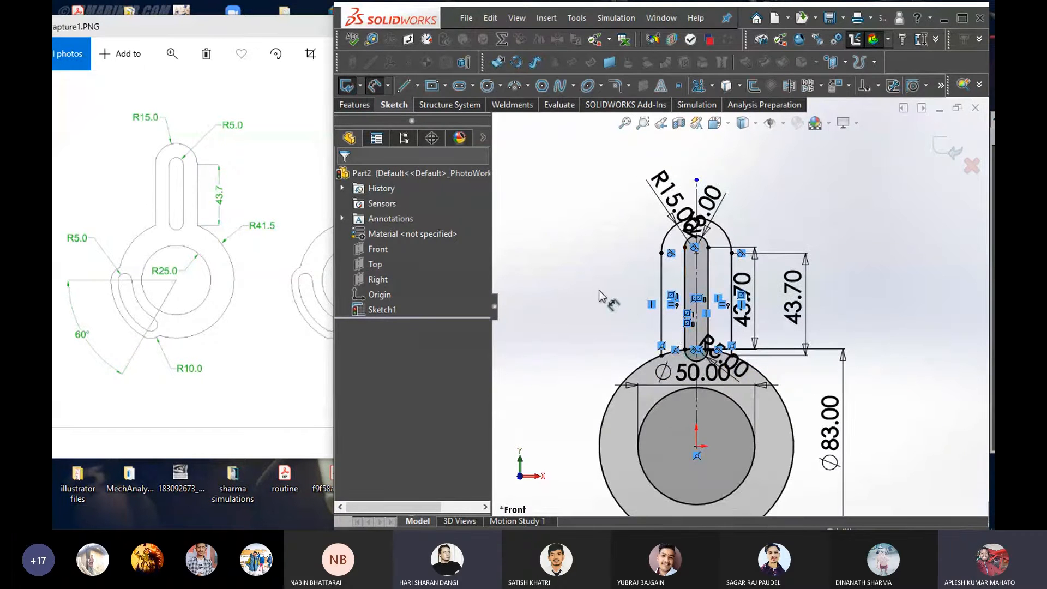
{"action": "scroll", "coordinate": [715, 292], "scroll_direction": "down", "scroll_amount": 2}
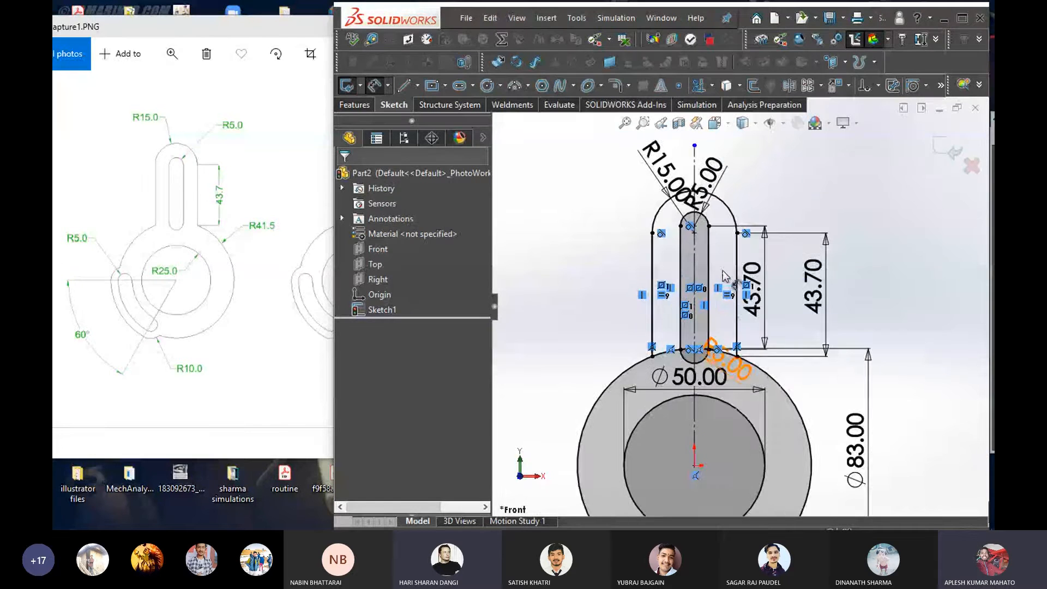
{"action": "scroll", "coordinate": [725, 272], "scroll_direction": "down", "scroll_amount": 1}
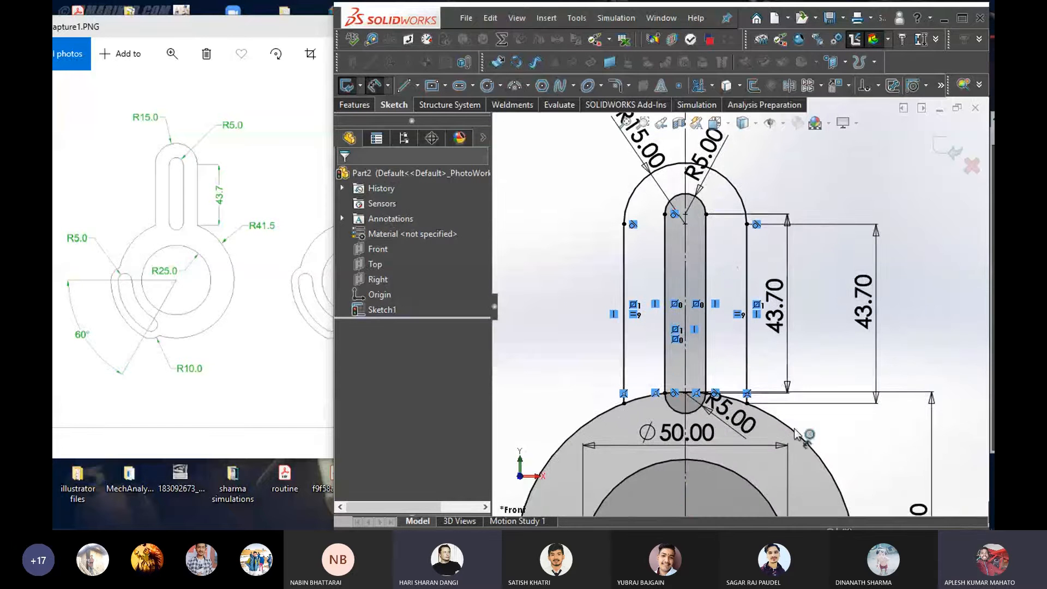
{"action": "scroll", "coordinate": [754, 321], "scroll_direction": "down", "scroll_amount": 1}
{"action": "scroll", "coordinate": [725, 357], "scroll_direction": "down", "scroll_amount": 2}
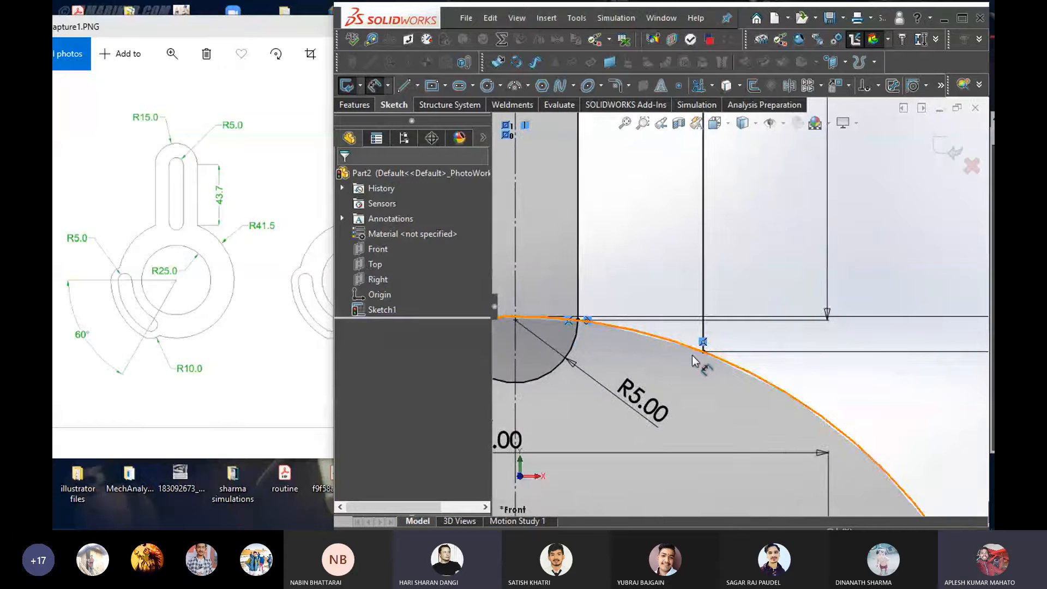
{"action": "scroll", "coordinate": [688, 353], "scroll_direction": "up", "scroll_amount": 1}
{"action": "scroll", "coordinate": [680, 352], "scroll_direction": "up", "scroll_amount": 2}
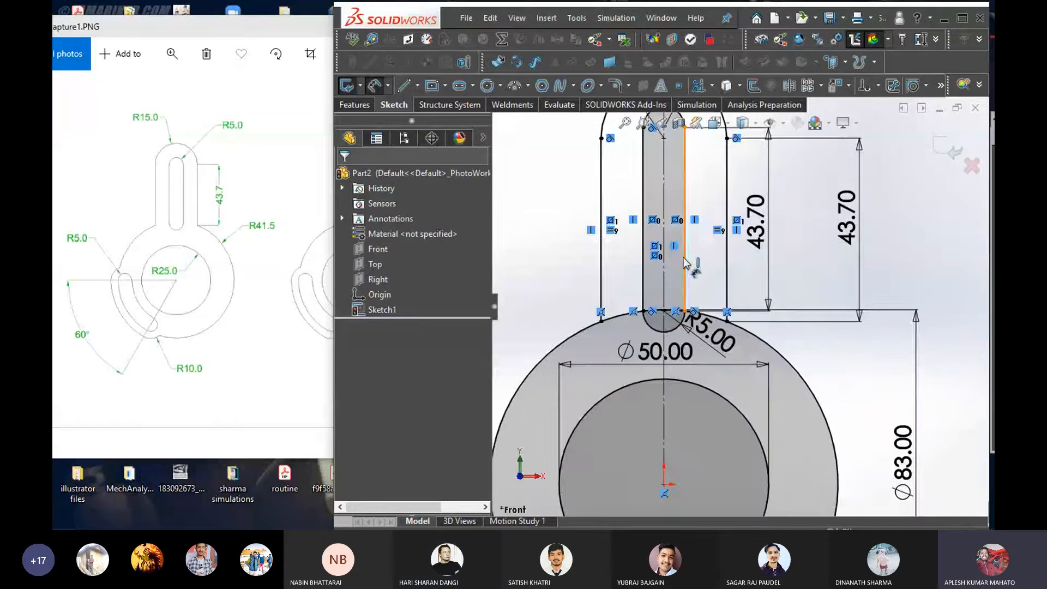
{"action": "scroll", "coordinate": [618, 253], "scroll_direction": "up", "scroll_amount": 1}
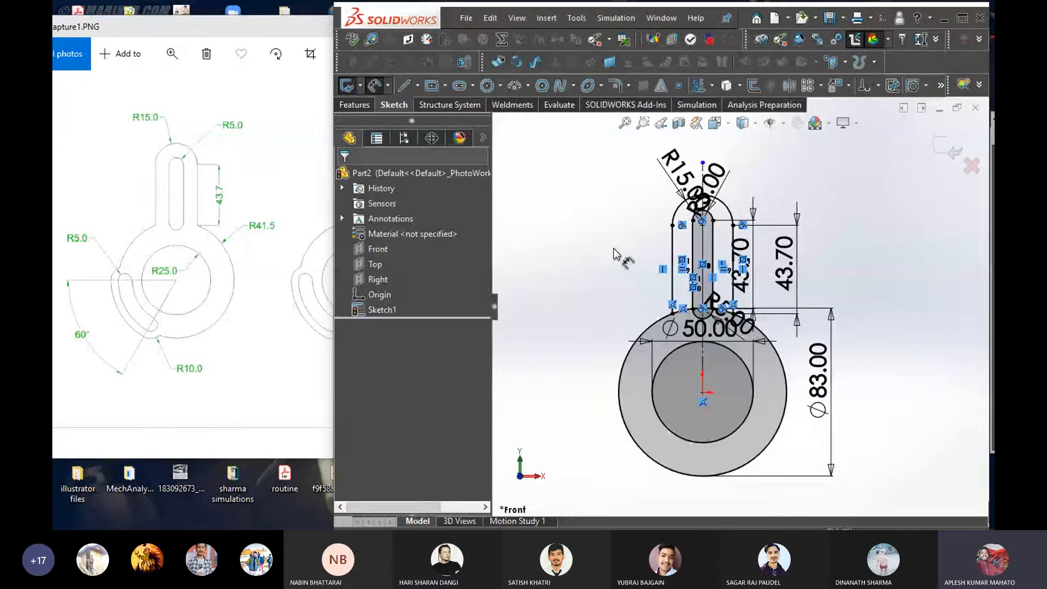
{"action": "scroll", "coordinate": [622, 267], "scroll_direction": "down", "scroll_amount": 1}
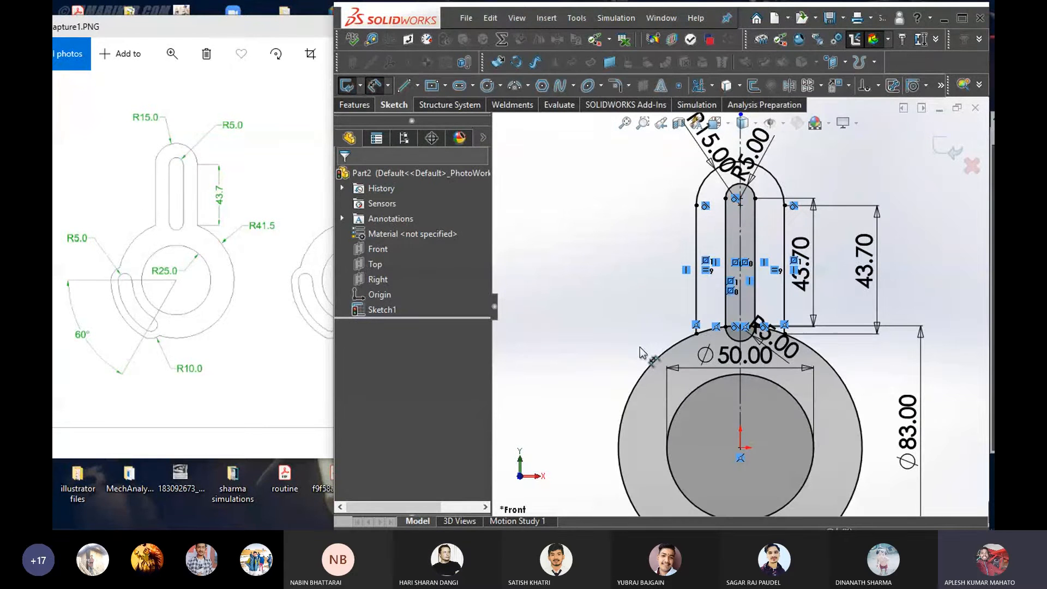
{"action": "scroll", "coordinate": [702, 420], "scroll_direction": "up", "scroll_amount": 3}
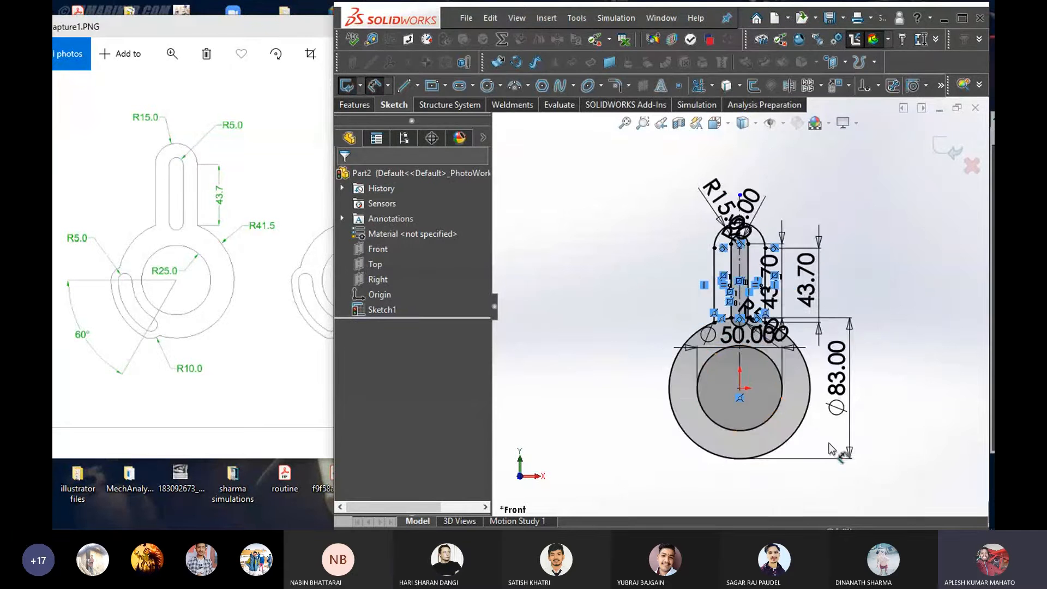
Draw a vertical construction line from the origin down past the lower edge of the outer circle
{"action": "key", "text": "l"}
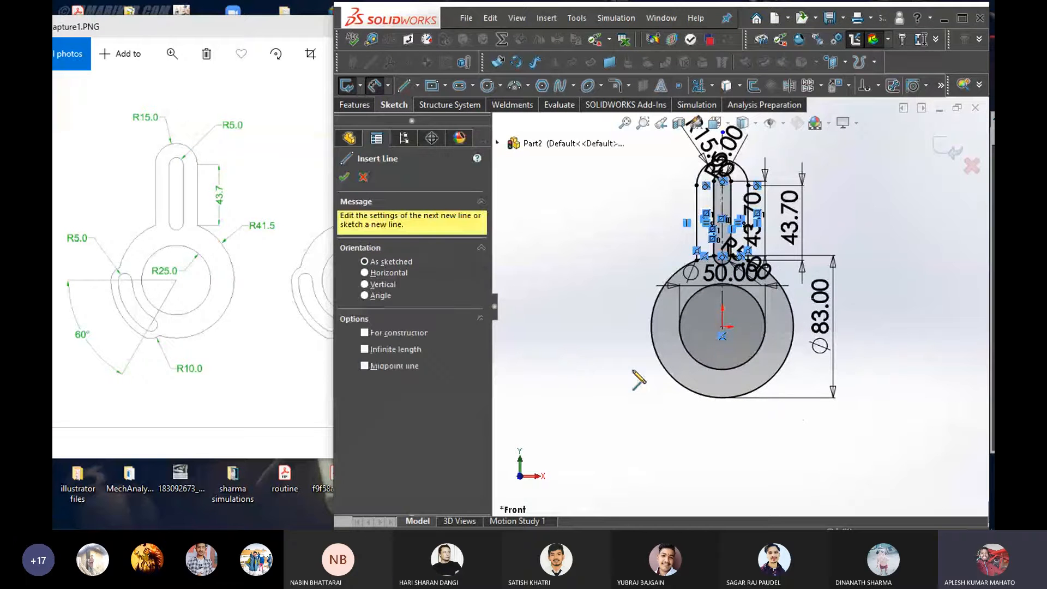
{"action": "left_click", "coordinate": [722, 327]}
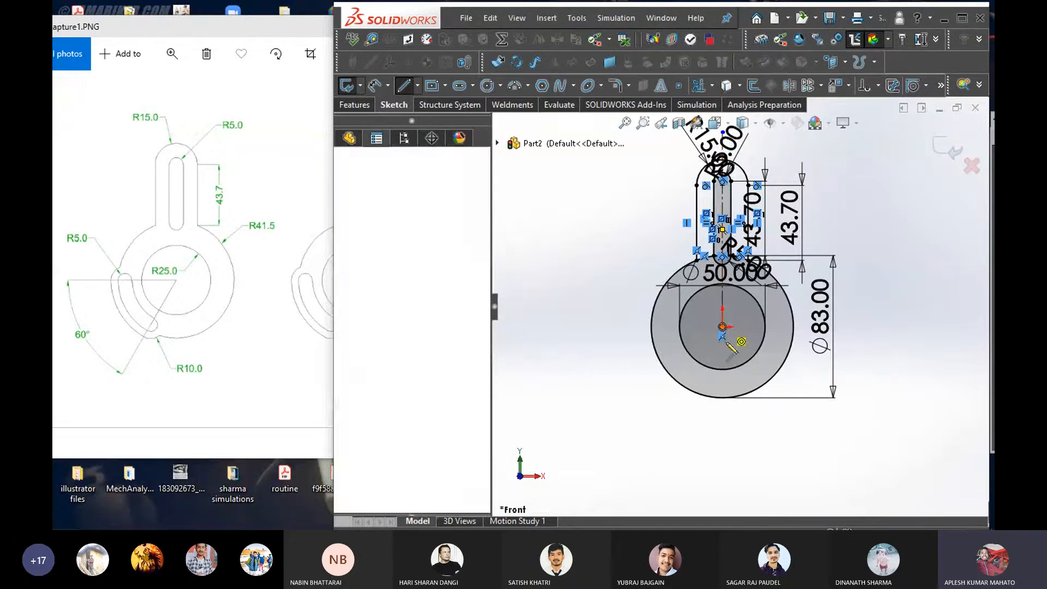
{"action": "left_click", "coordinate": [723, 485]}
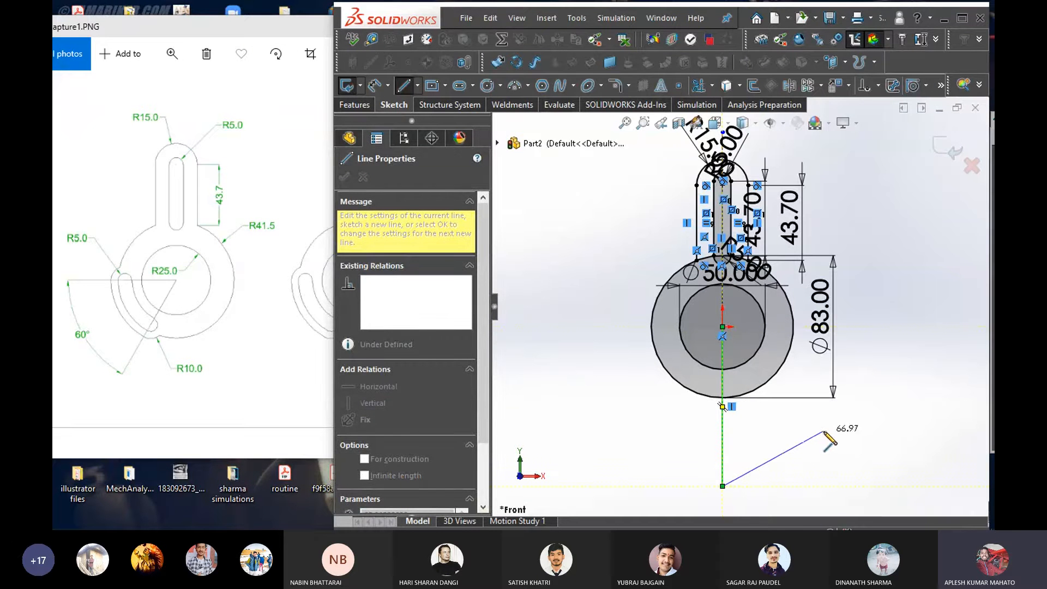
{"action": "right_click", "coordinate": [829, 439]}
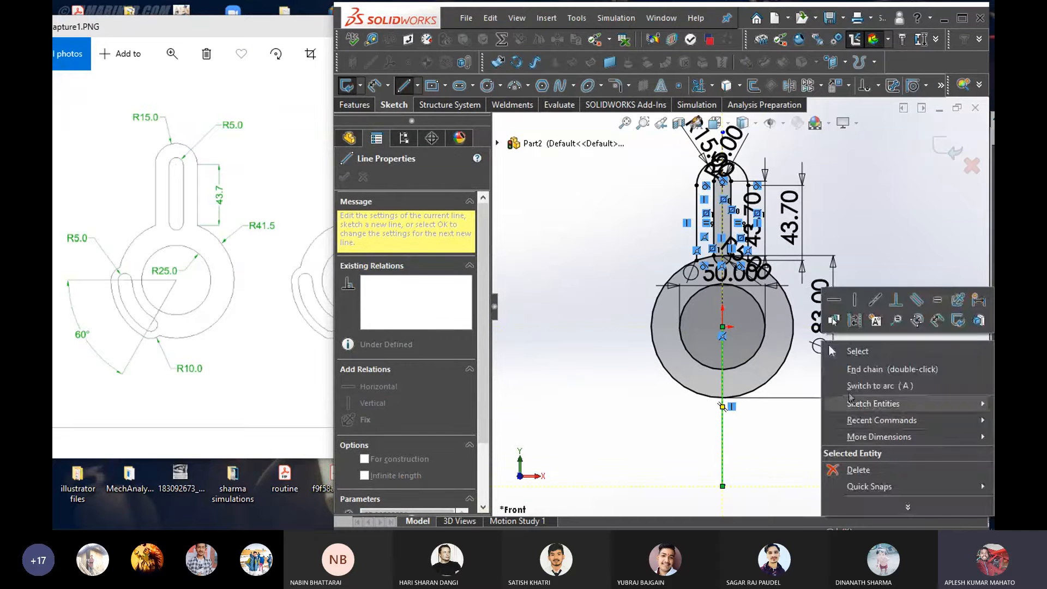
{"action": "left_click", "coordinate": [855, 326]}
Draw a vertical line about 43 mm long downward from the outer circle's lower edge, just left of the construction line
{"action": "right_click_drag", "start_coordinate": [643, 425], "coordinate": [573, 425]}
{"action": "scroll", "coordinate": [709, 404], "scroll_direction": "down", "scroll_amount": 5}
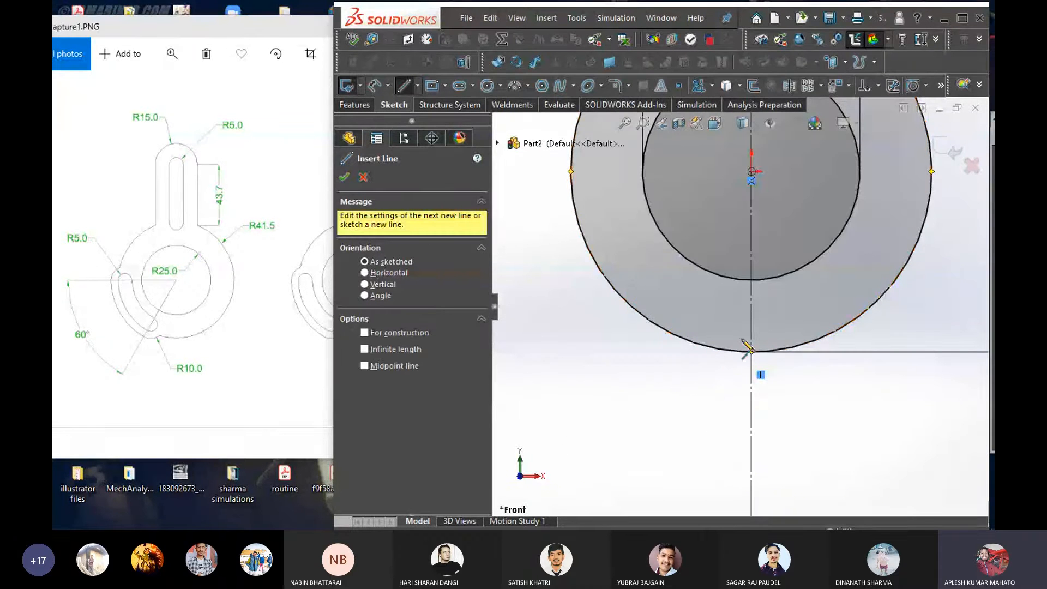
{"action": "left_click", "coordinate": [720, 350]}
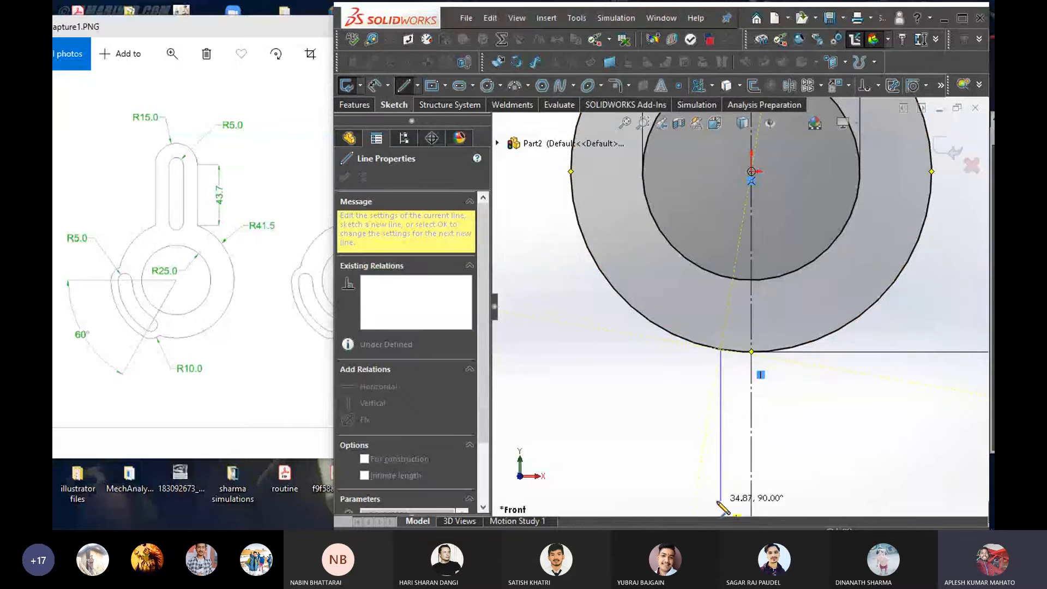
{"action": "scroll", "coordinate": [715, 493], "scroll_direction": "up", "scroll_amount": 1}
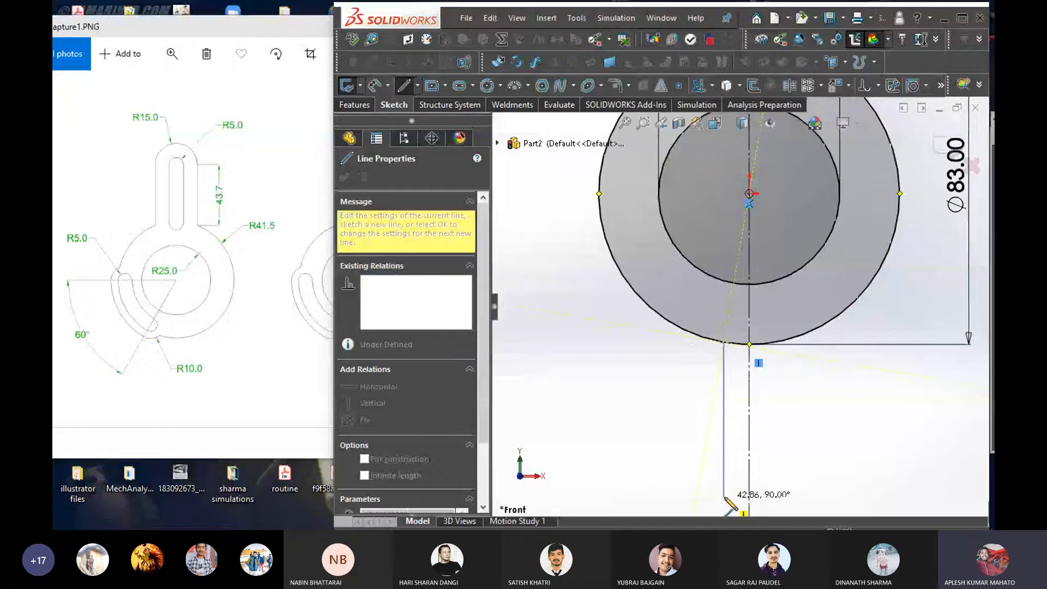
{"action": "left_click", "coordinate": [725, 497]}
{"action": "right_click", "coordinate": [650, 428]}
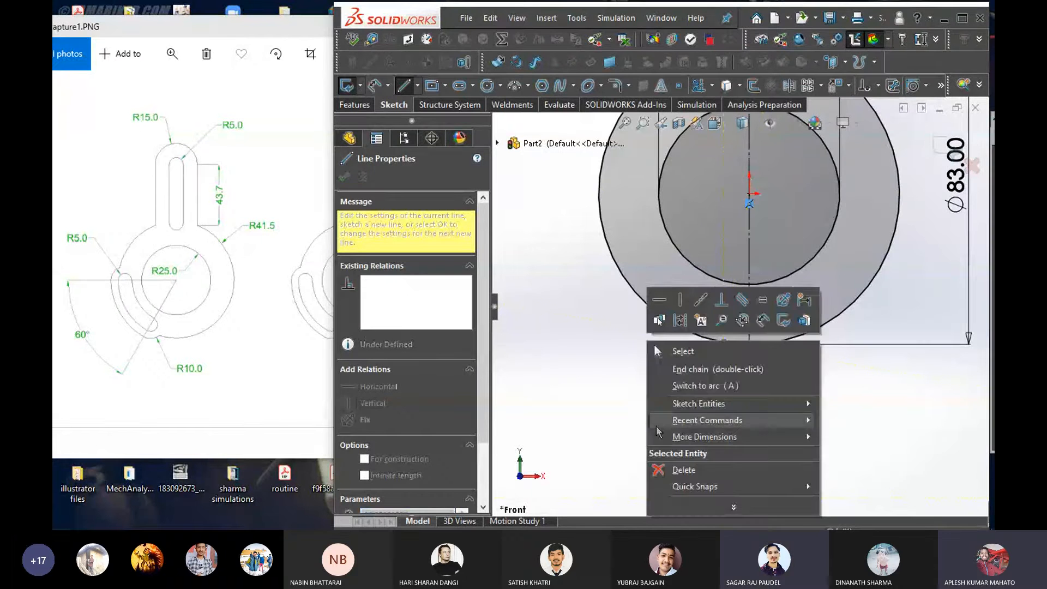
{"action": "left_click", "coordinate": [686, 349]}
Draw a matching vertical line about 43 mm long downward from the outer circle, just right of the construction line
{"action": "right_click_drag", "start_coordinate": [637, 380], "coordinate": [575, 381]}
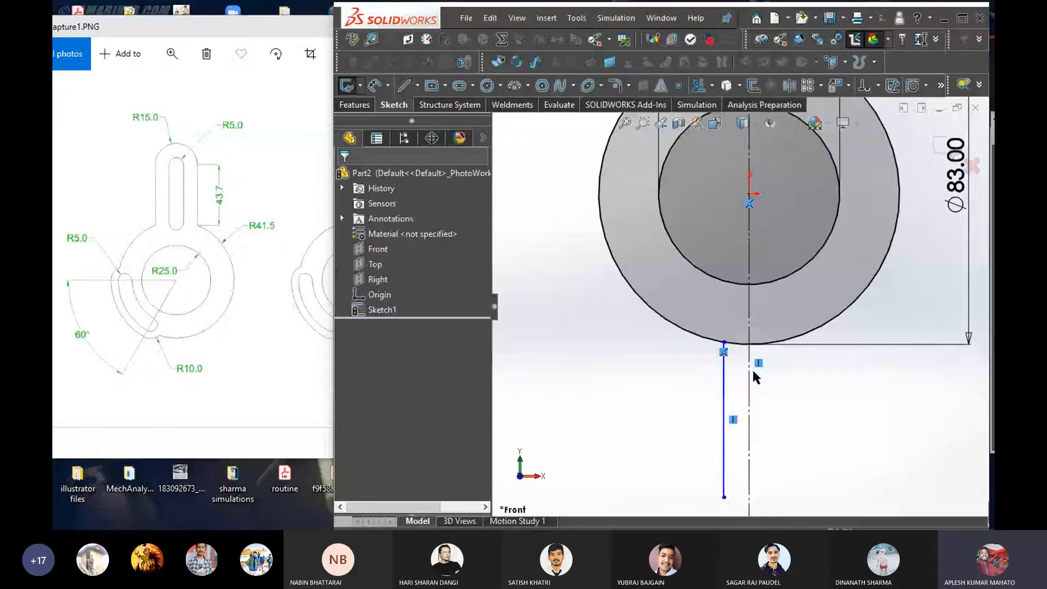
{"action": "left_click", "coordinate": [776, 343]}
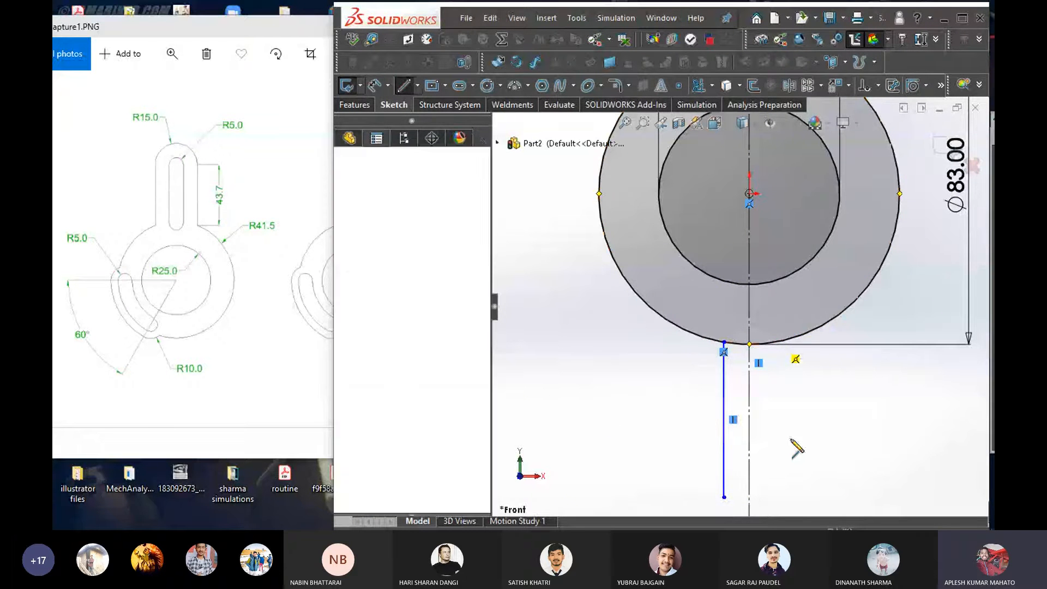
{"action": "left_click", "coordinate": [776, 497]}
{"action": "right_click", "coordinate": [827, 434]}
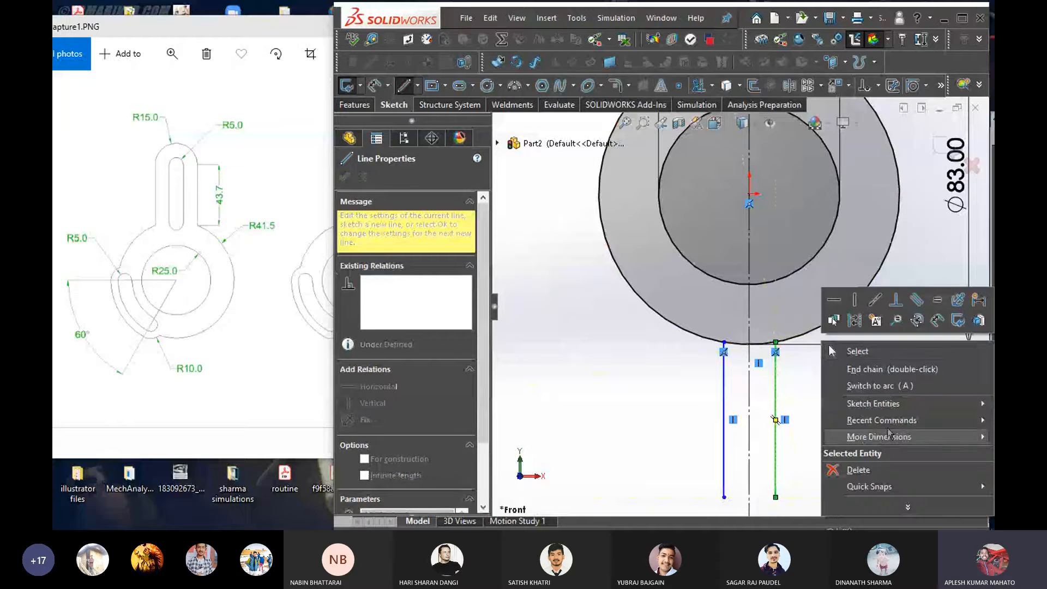
{"action": "left_click", "coordinate": [888, 370]}
{"action": "key", "text": "Escape"}
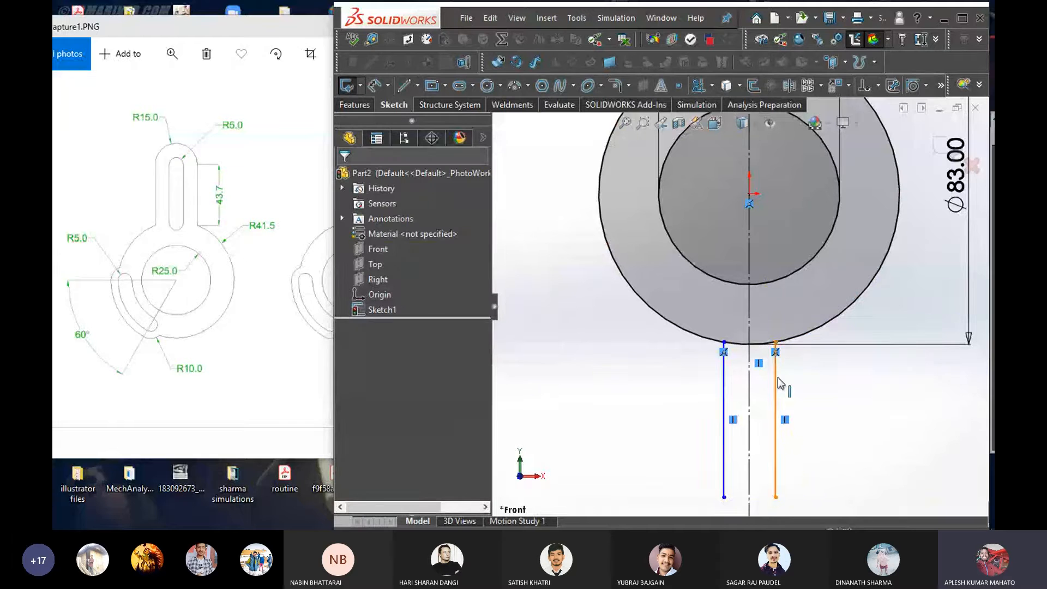
Dimension the length of the right-hand line below the outer circle as 43.7 mm
{"action": "scroll", "coordinate": [778, 381], "scroll_direction": "up", "scroll_amount": 1}
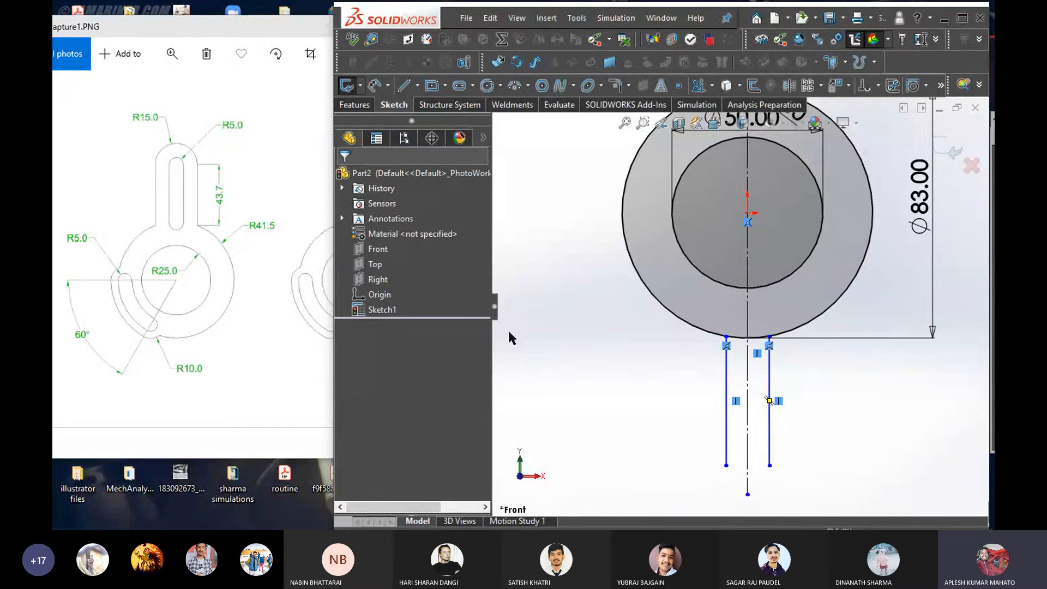
{"action": "right_click_drag", "start_coordinate": [642, 376], "coordinate": [704, 369]}
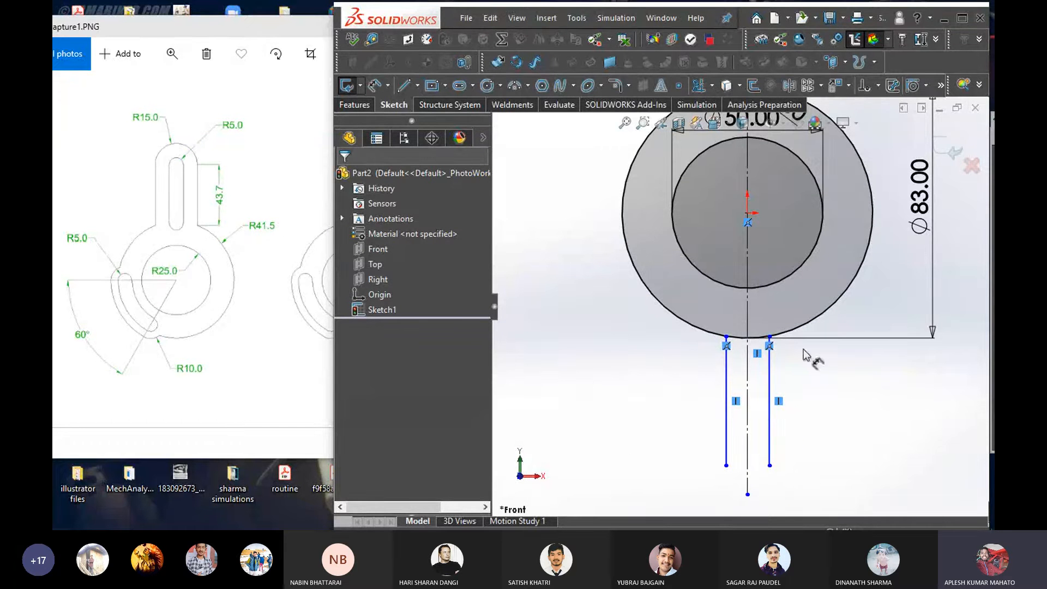
{"action": "left_click", "coordinate": [770, 388]}
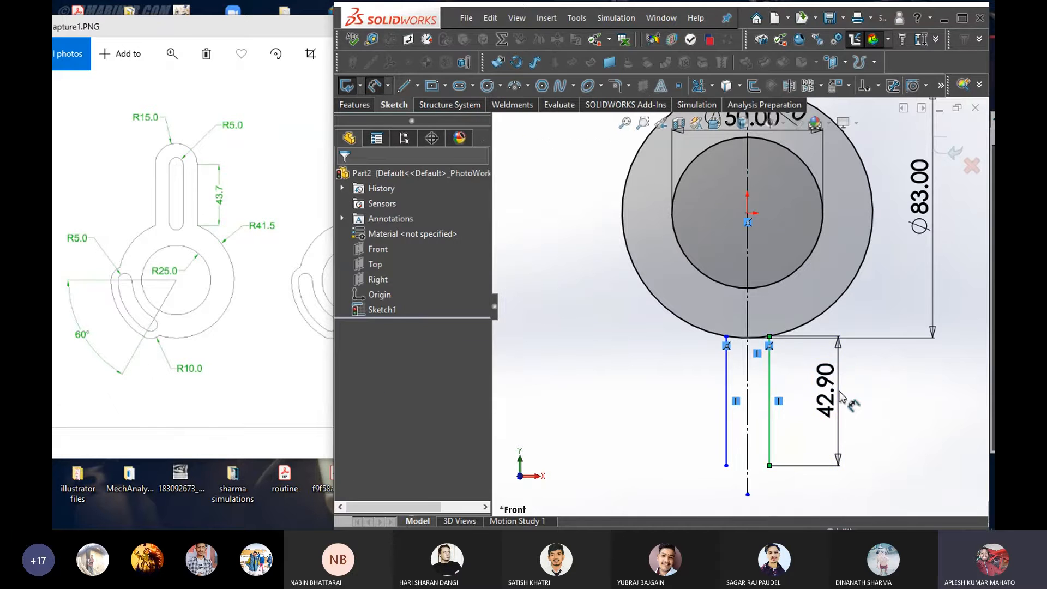
{"action": "left_click", "coordinate": [840, 392]}
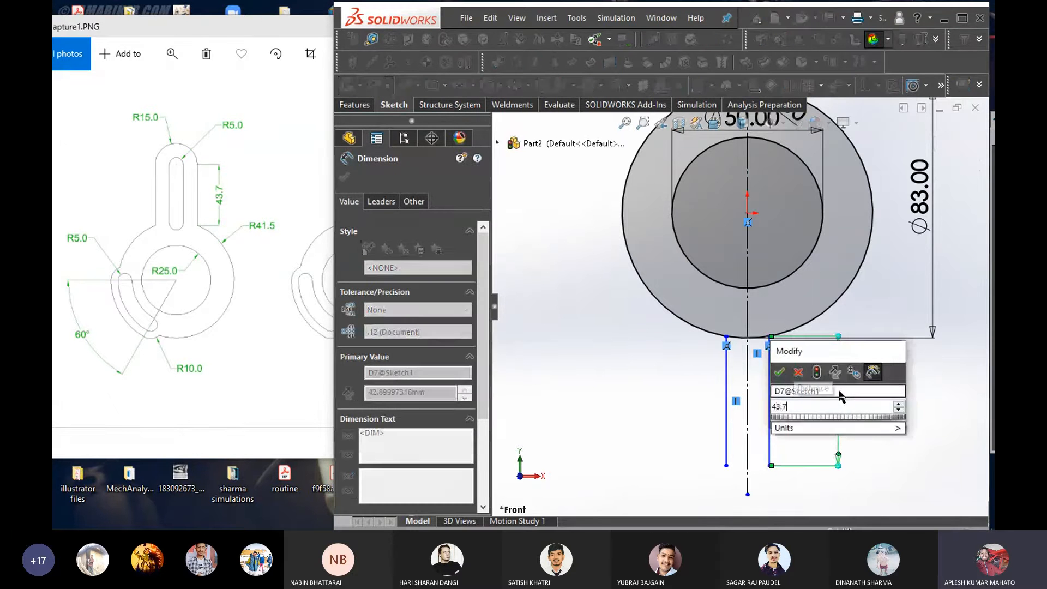
{"action": "key", "text": "Return"}
{"action": "left_click", "coordinate": [885, 442]}
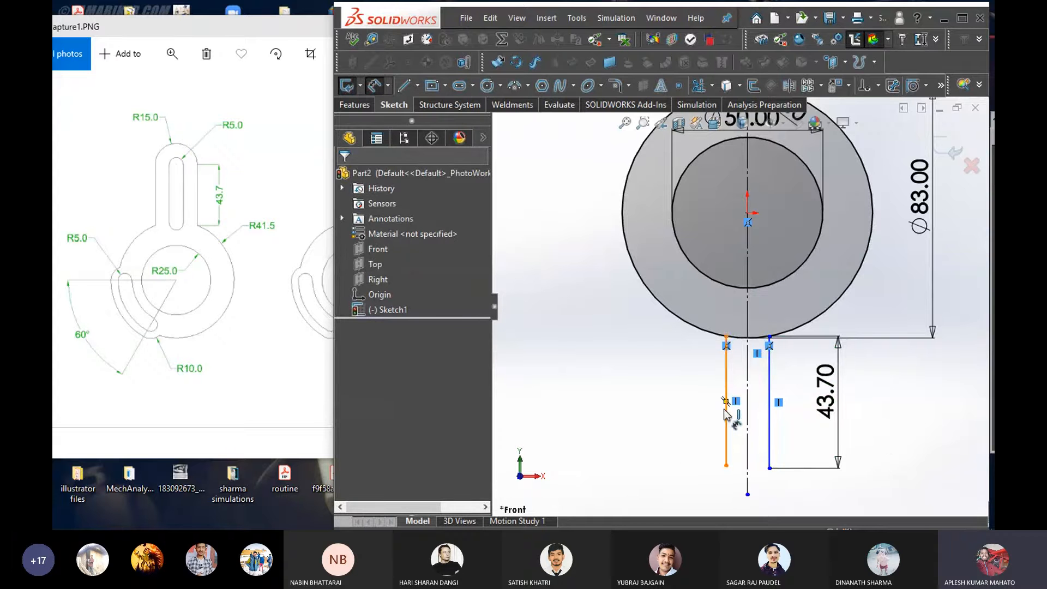
{"action": "key", "text": "Escape"}
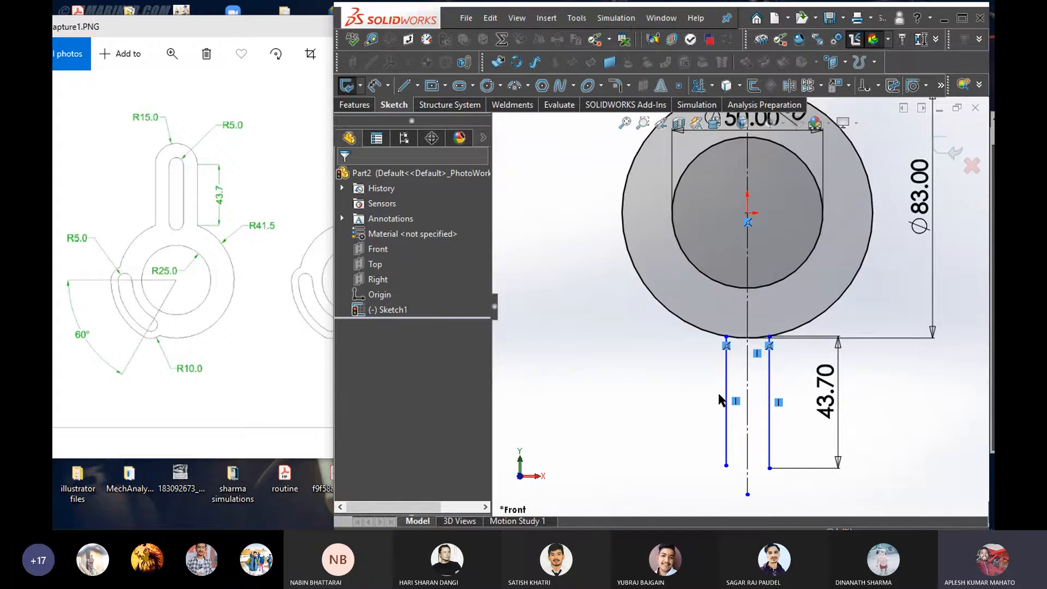
Add an Equal relation between the two vertical lines below the outer circle
{"action": "left_click", "coordinate": [726, 396]}
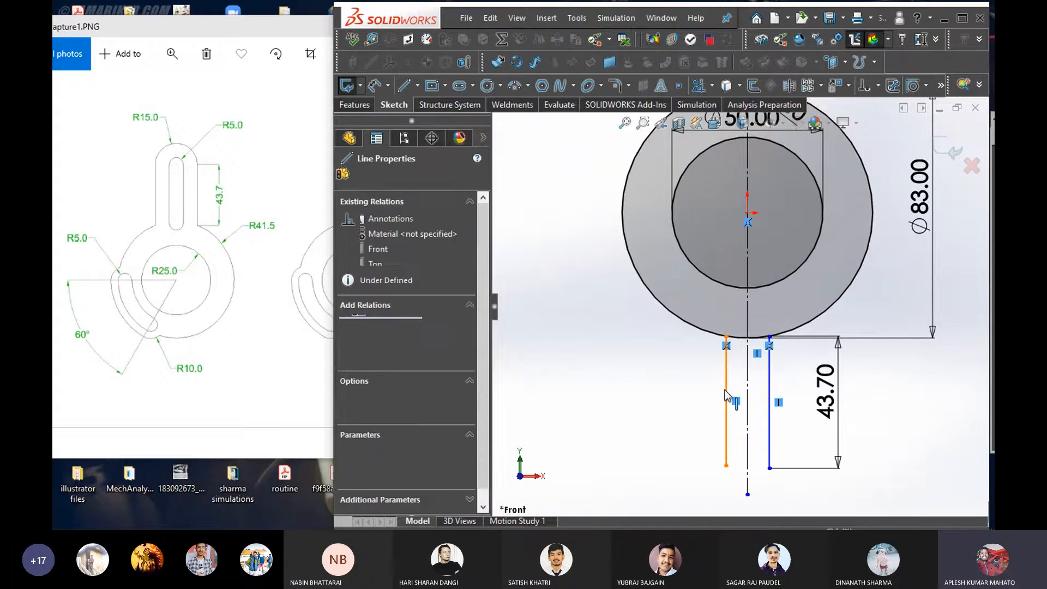
{"action": "left_click", "coordinate": [769, 388], "text": "ctrl"}
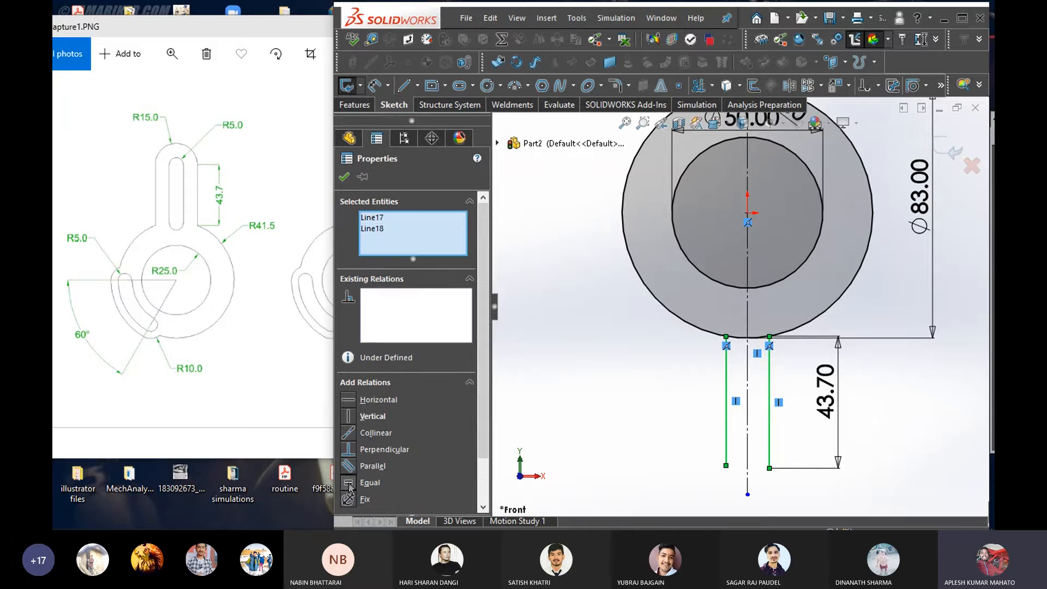
{"action": "left_click", "coordinate": [351, 485]}
{"action": "left_click", "coordinate": [345, 178]}
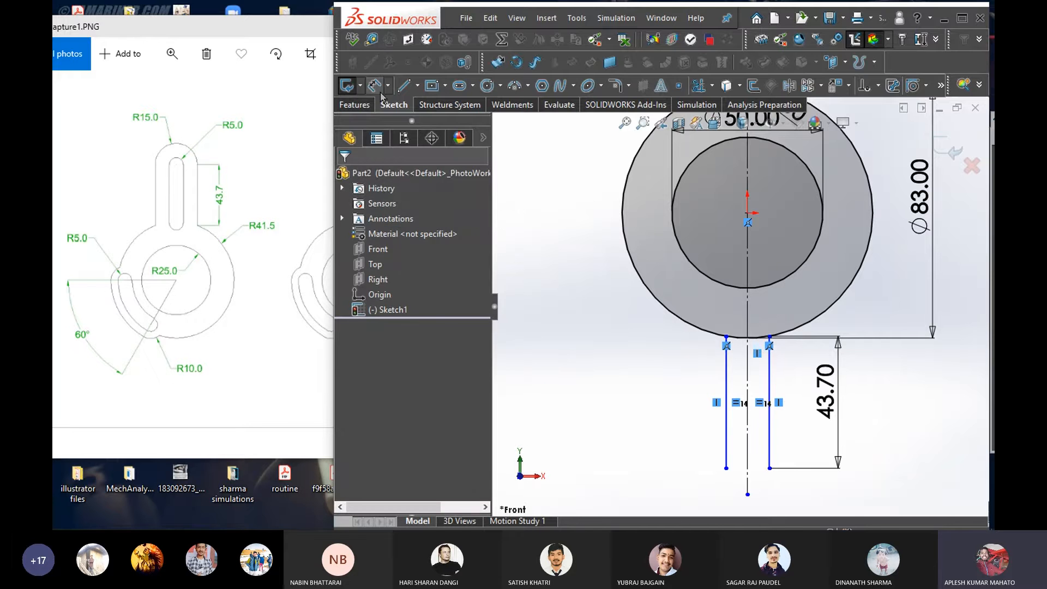
Move the right-hand lower line sideways along the outer circle, away from the vertical construction line
{"action": "left_click", "coordinate": [769, 386]}
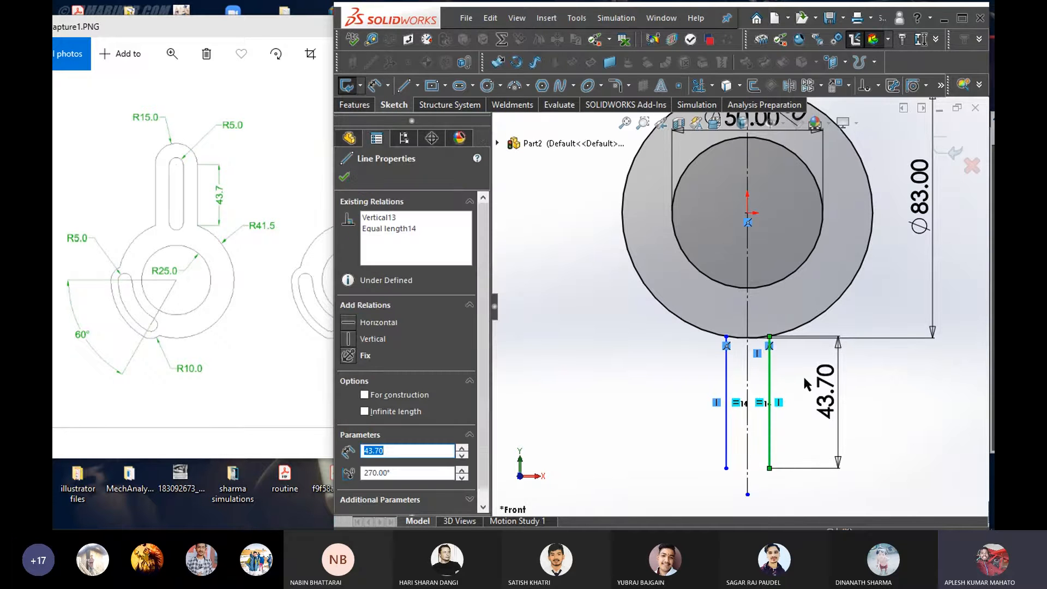
{"action": "left_click", "coordinate": [780, 492]}
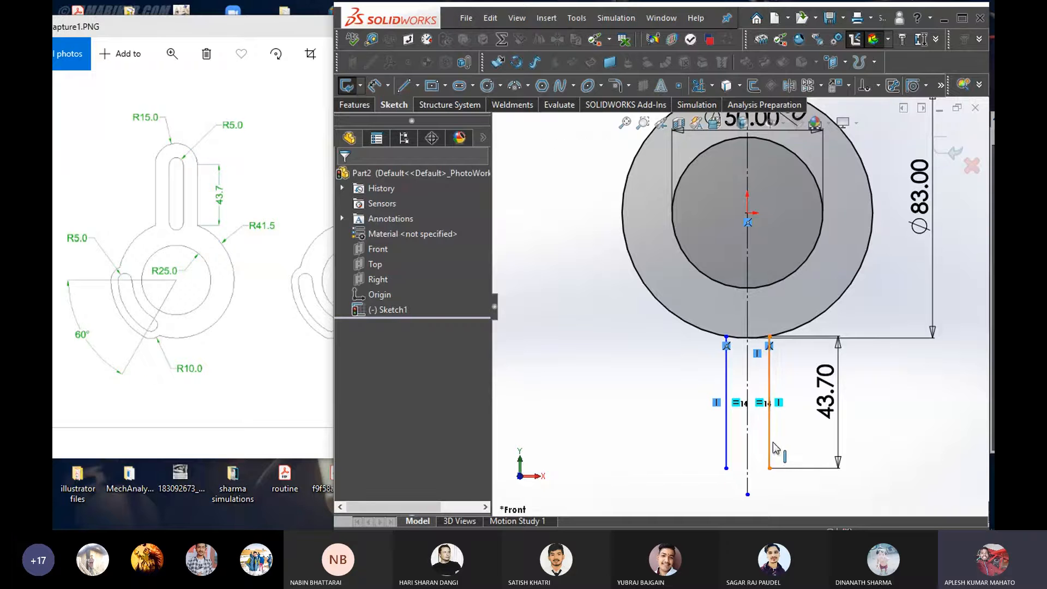
{"action": "mouse_move", "coordinate": [770, 443]}
{"action": "left_mouse_down"}
{"action": "mouse_move", "coordinate": [806, 450]}
{"action": "mouse_move", "coordinate": [794, 460]}
{"action": "left_mouse_up"}
{"action": "left_click", "coordinate": [807, 488]}
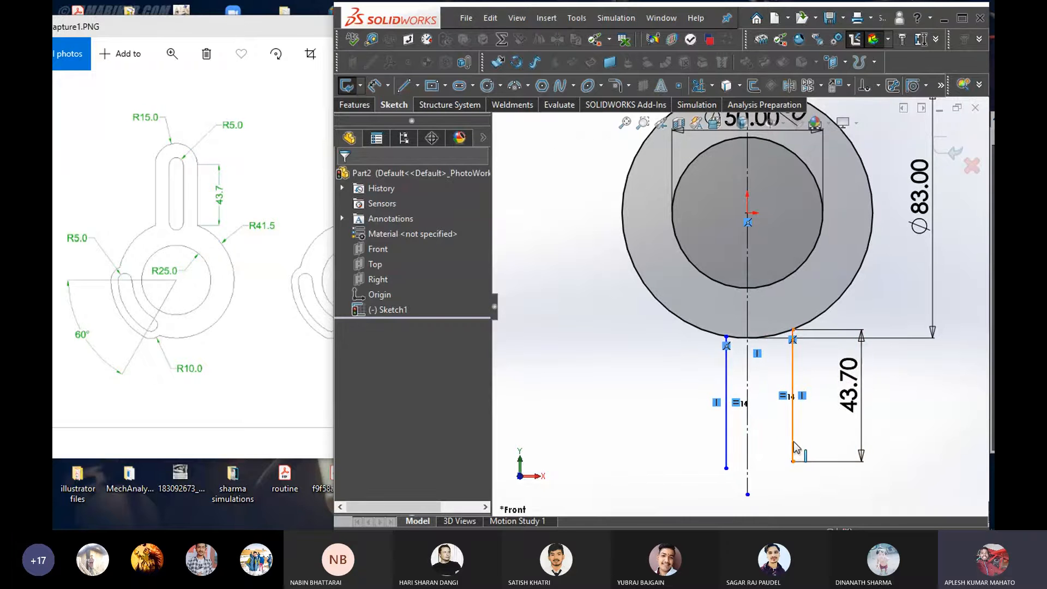
{"action": "left_click_drag", "start_coordinate": [793, 447], "coordinate": [813, 494]}
{"action": "left_click", "coordinate": [813, 494]}
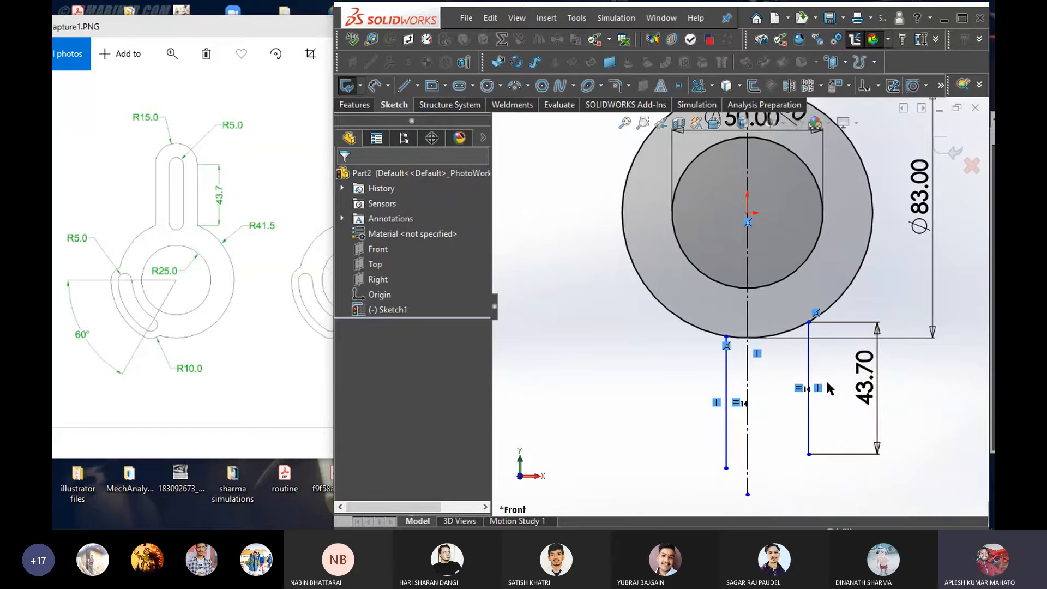
Make the two lower vertical lines symmetric about the vertical construction line
{"action": "left_click", "coordinate": [807, 413]}
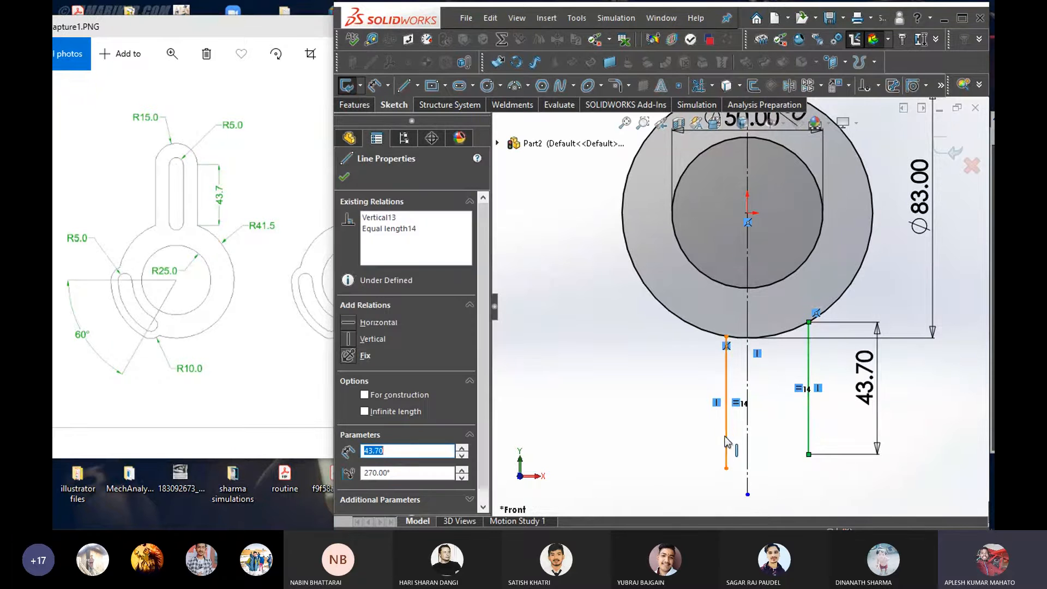
{"action": "left_click", "coordinate": [727, 436], "text": "ctrl"}
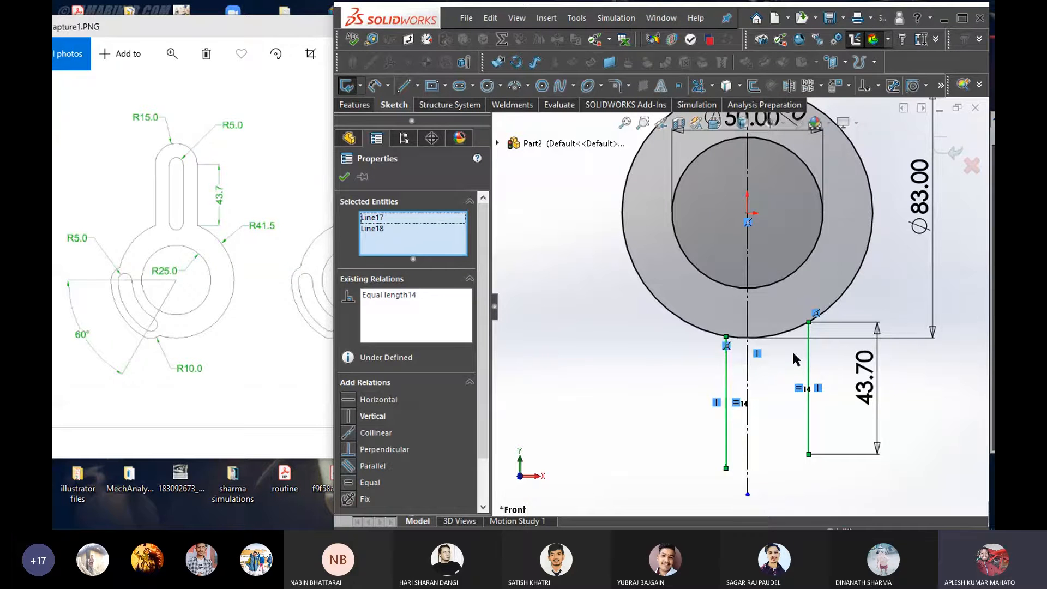
{"action": "left_click", "coordinate": [749, 371]}
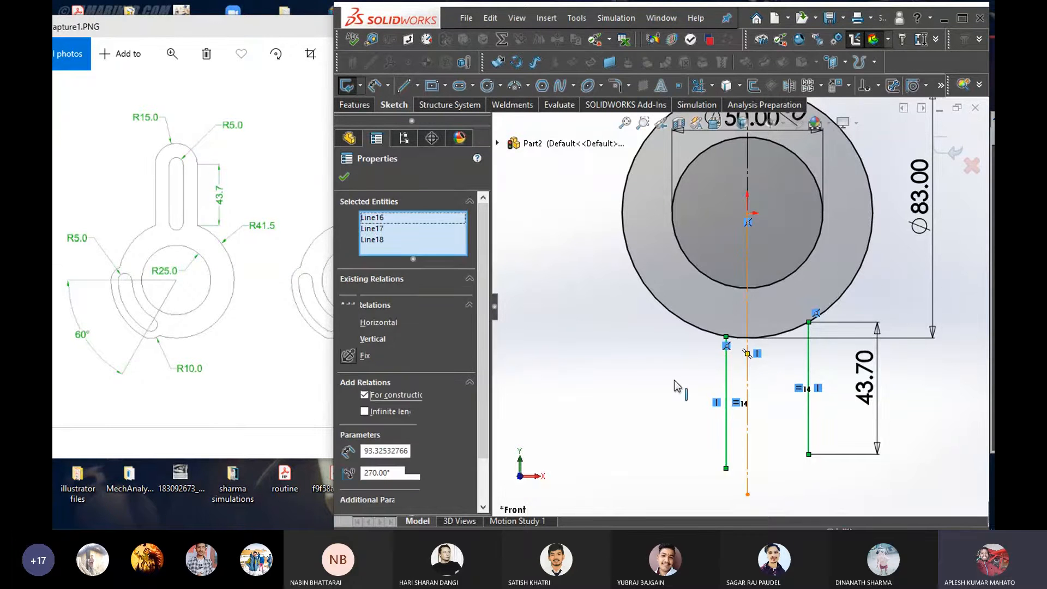
{"action": "left_click", "coordinate": [348, 484]}
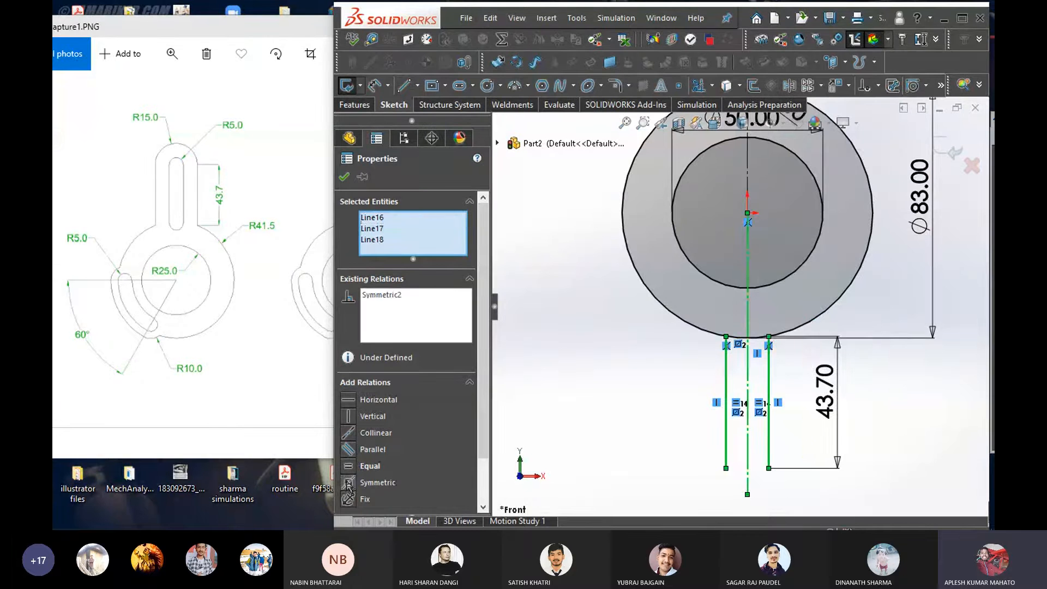
{"action": "left_click", "coordinate": [344, 178]}
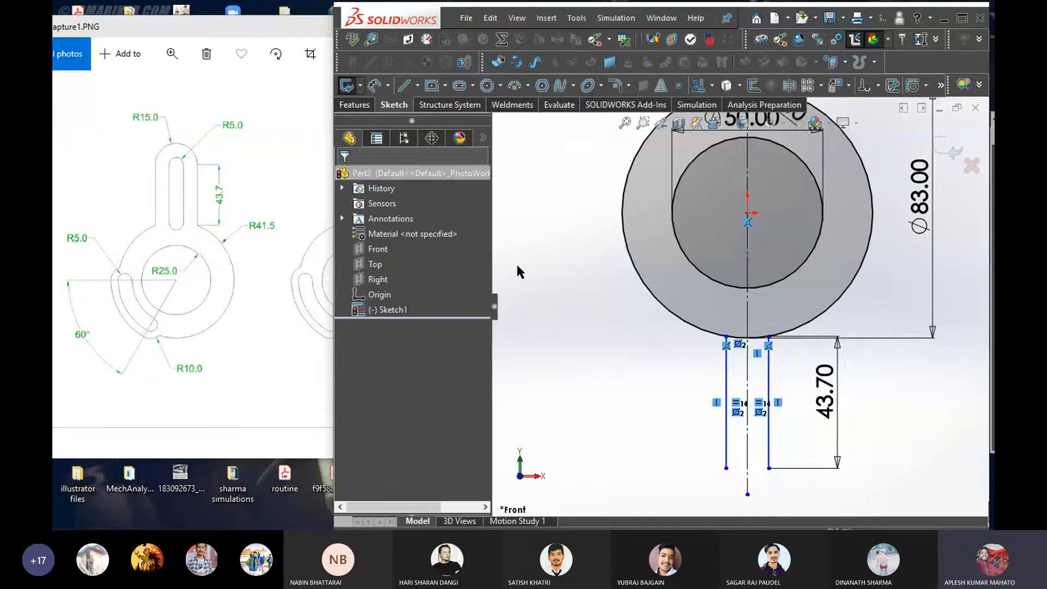
Examine the lower pair of lines and compare them with the upper arm's outline, slot, arcs and dimensions
{"action": "scroll", "coordinate": [772, 452], "scroll_direction": "down", "scroll_amount": 4}
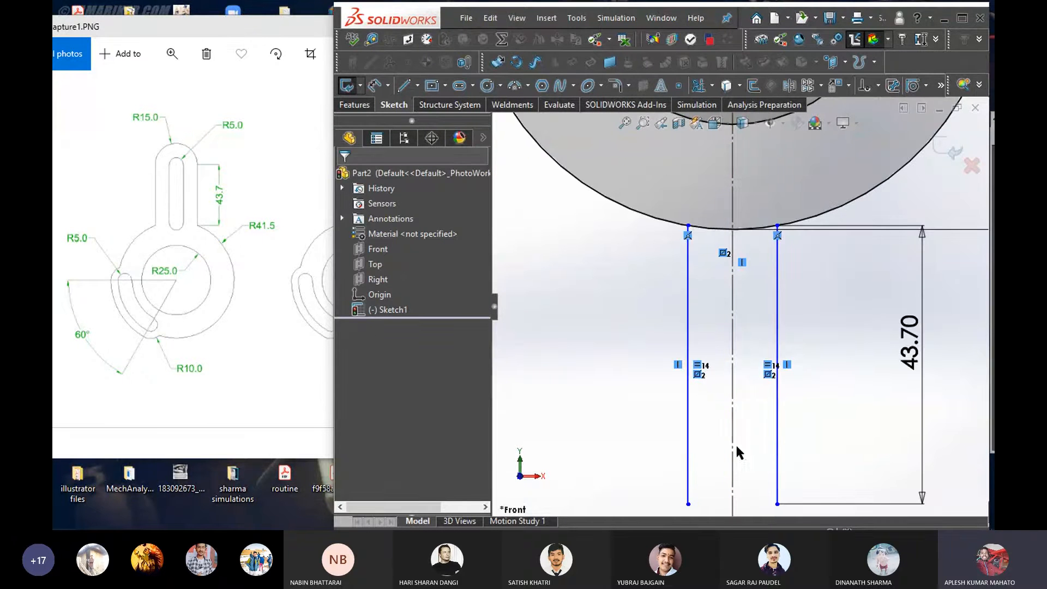
{"action": "scroll", "coordinate": [720, 457], "scroll_direction": "up", "scroll_amount": 2}
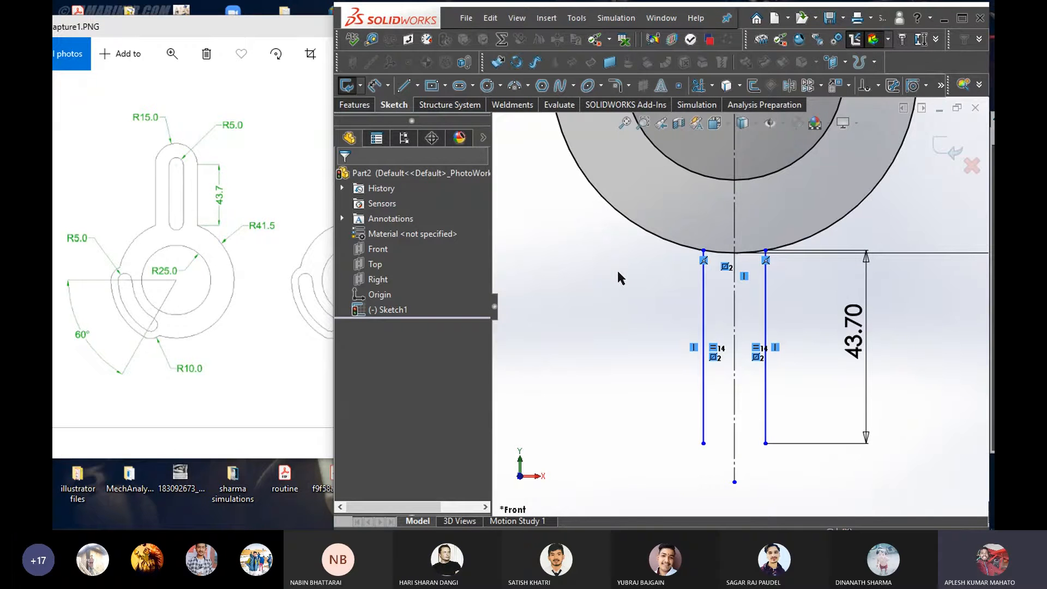
{"action": "scroll", "coordinate": [749, 196], "scroll_direction": "up", "scroll_amount": 5}
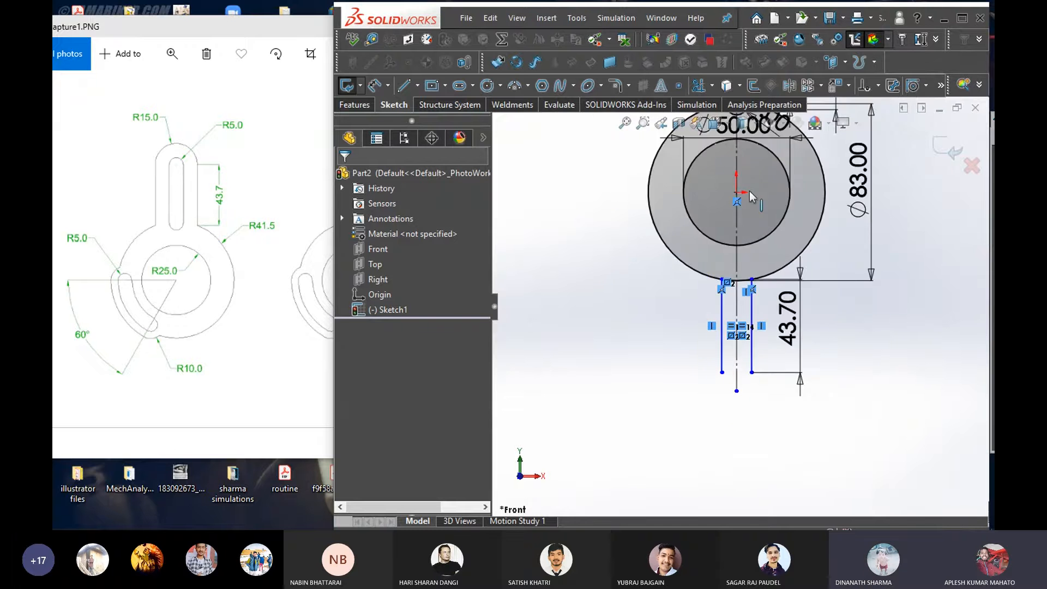
{"action": "scroll", "coordinate": [745, 216], "scroll_direction": "down", "scroll_amount": 3}
{"action": "scroll", "coordinate": [746, 218], "scroll_direction": "down", "scroll_amount": 3}
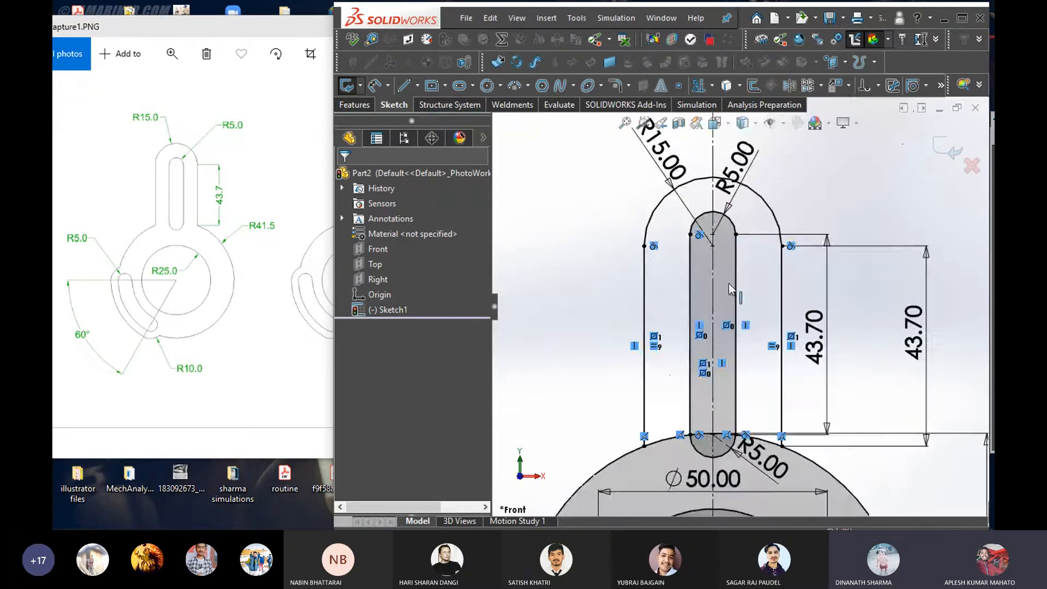
{"action": "scroll", "coordinate": [725, 285], "scroll_direction": "down", "scroll_amount": 2}
{"action": "scroll", "coordinate": [724, 285], "scroll_direction": "up", "scroll_amount": 2}
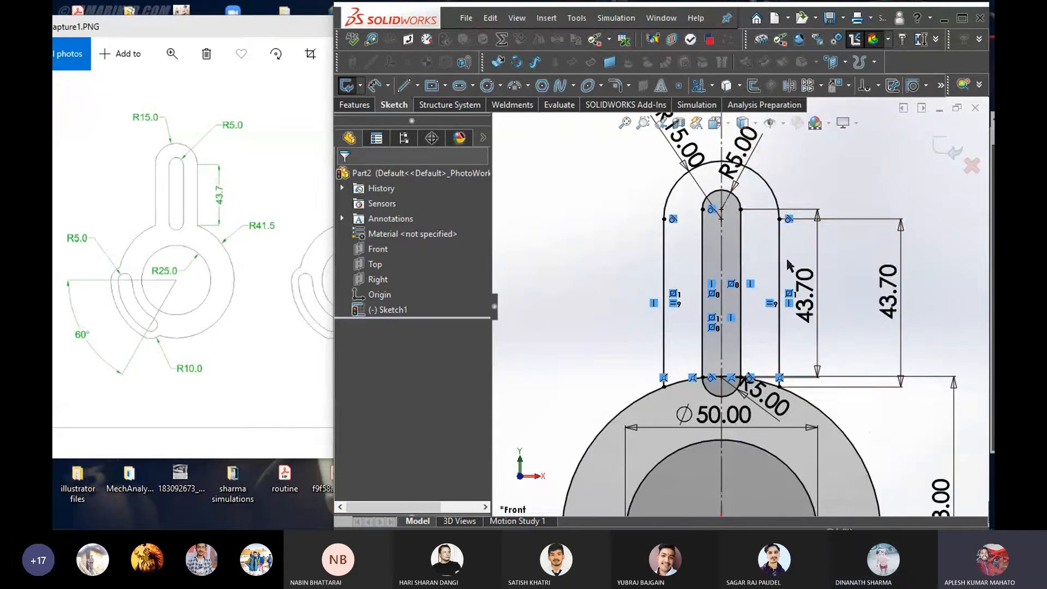
{"action": "scroll", "coordinate": [739, 302], "scroll_direction": "up", "scroll_amount": 4}
{"action": "scroll", "coordinate": [657, 358], "scroll_direction": "down", "scroll_amount": 4}
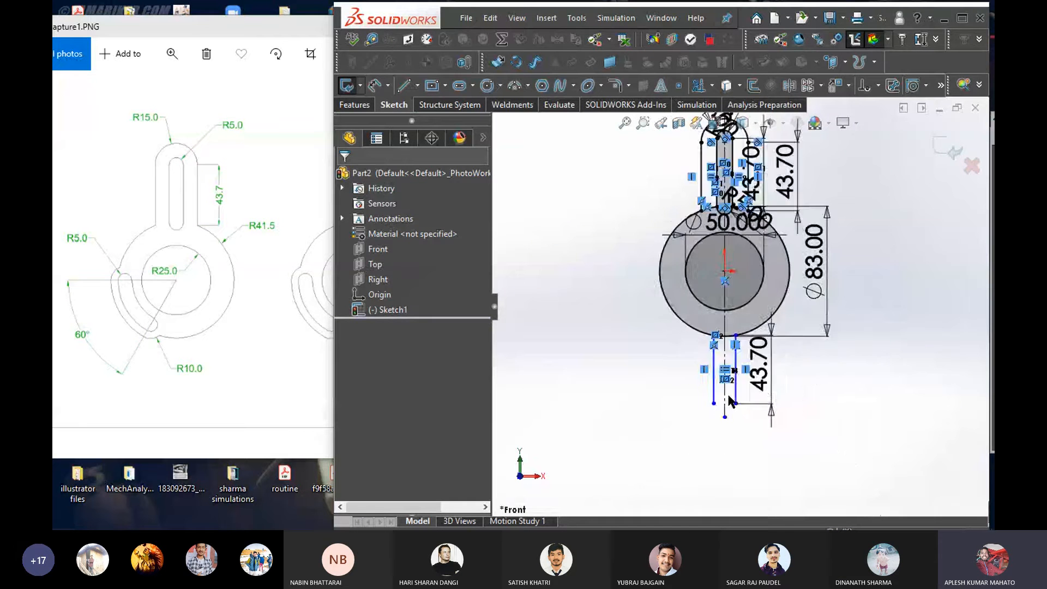
{"action": "scroll", "coordinate": [595, 323], "scroll_direction": "down", "scroll_amount": 1}
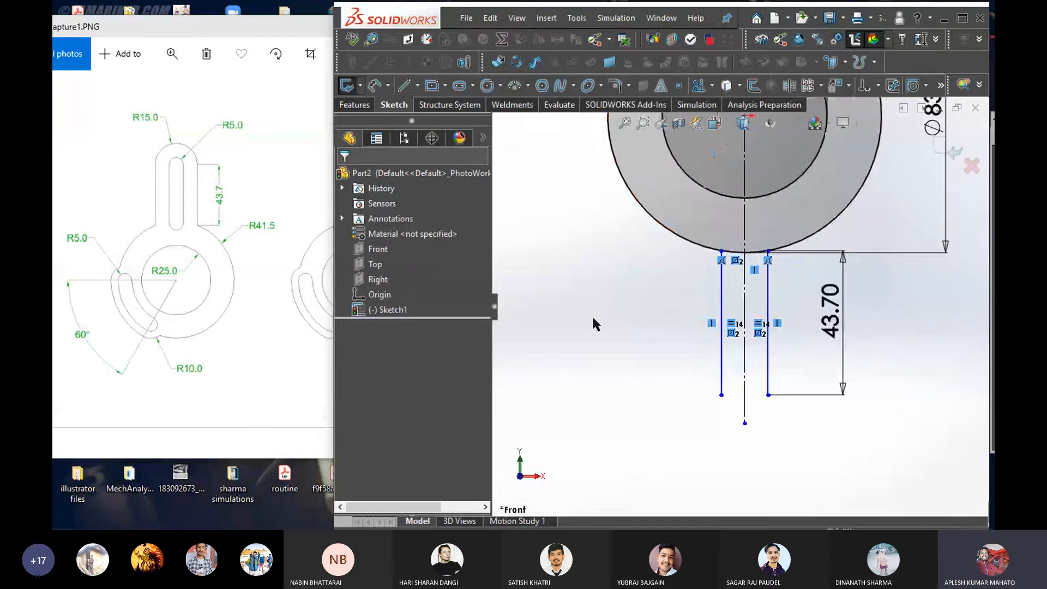
Close the lower ends of the two vertical lines below the outer circle with a tangent arc
{"action": "key", "text": "l"}
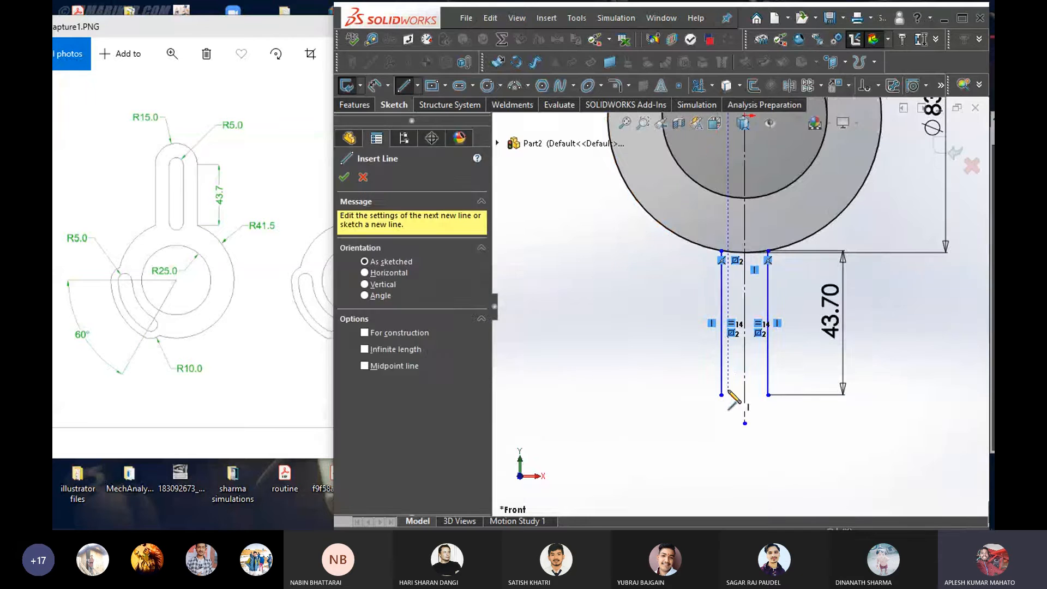
{"action": "left_click", "coordinate": [722, 394]}
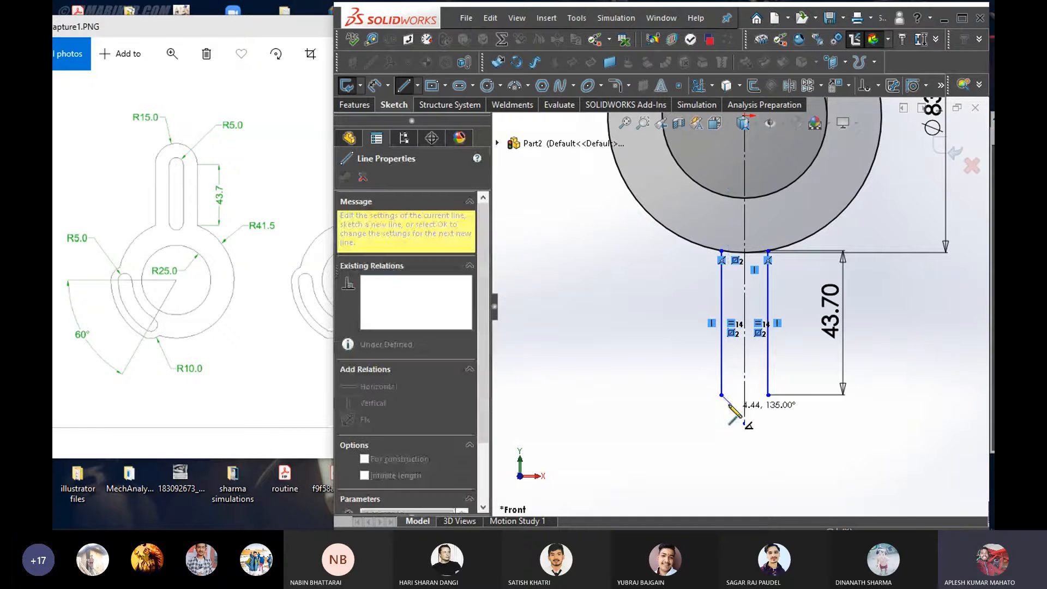
{"action": "left_click", "coordinate": [769, 394]}
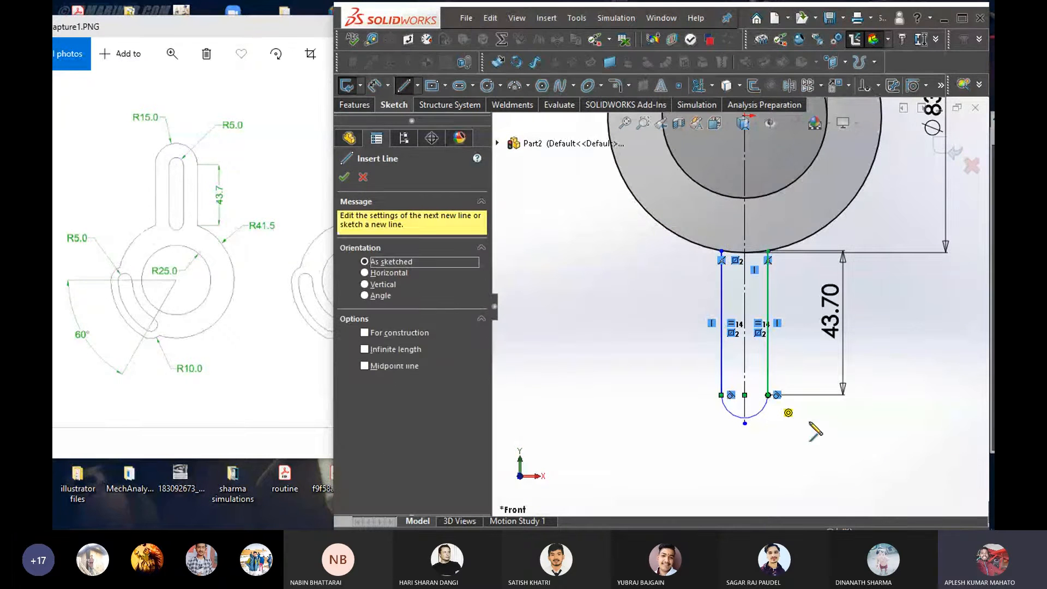
{"action": "left_click", "coordinate": [344, 178]}
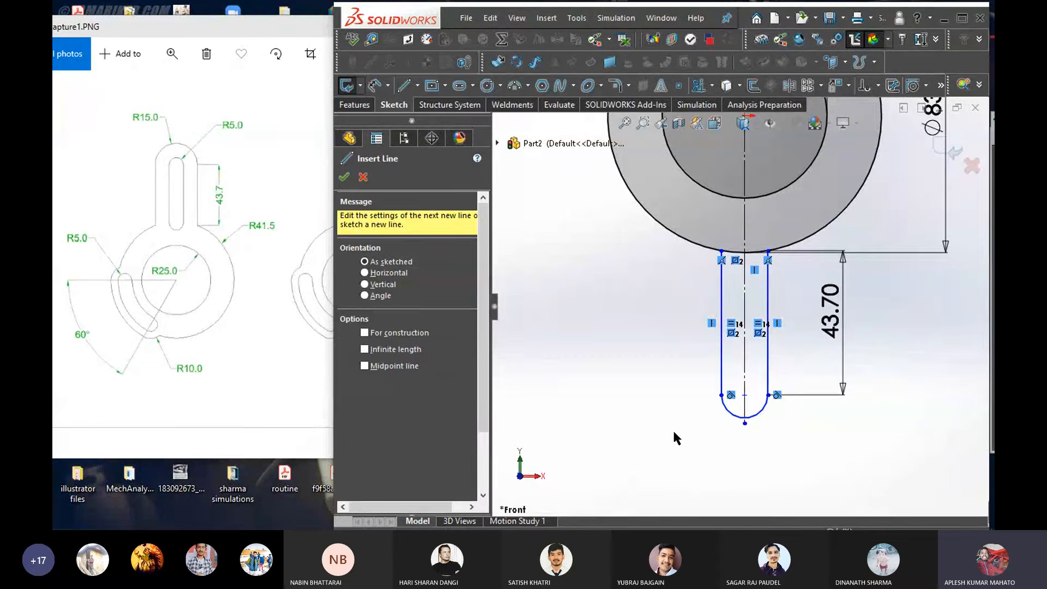
Dimension the radius of the arc joining the lower lines, accepting its drawn size
{"action": "right_click_drag", "start_coordinate": [674, 431], "coordinate": [675, 333]}
{"action": "left_click", "coordinate": [755, 417]}
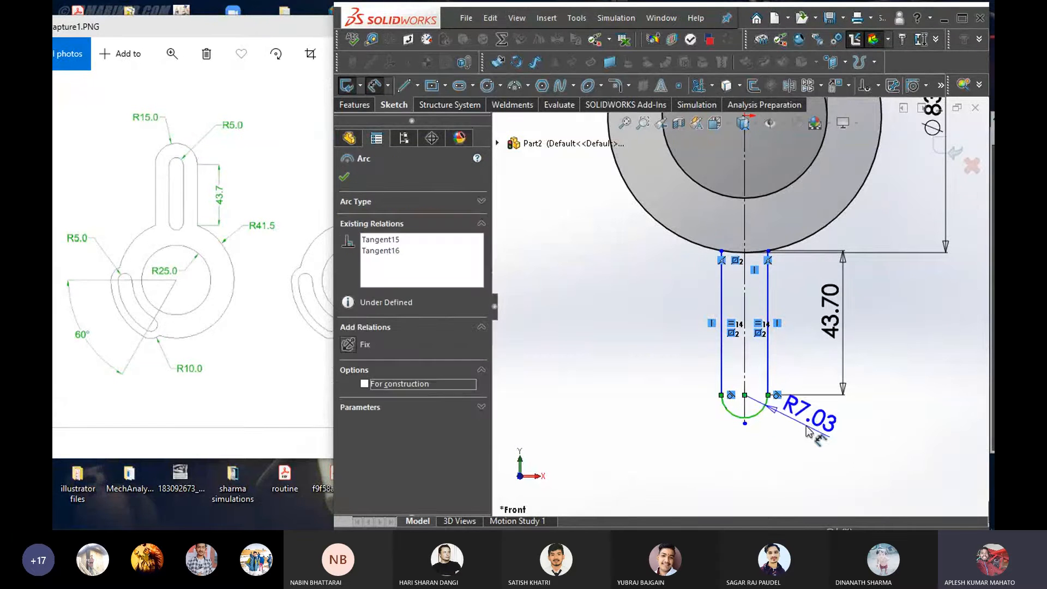
{"action": "left_click", "coordinate": [807, 431]}
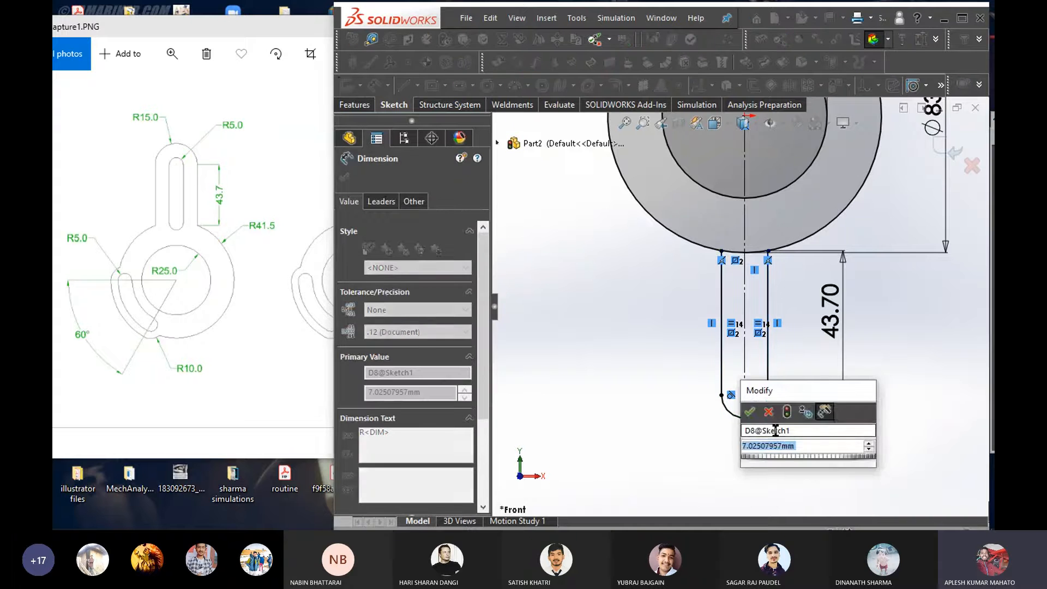
{"action": "left_click", "coordinate": [749, 412]}
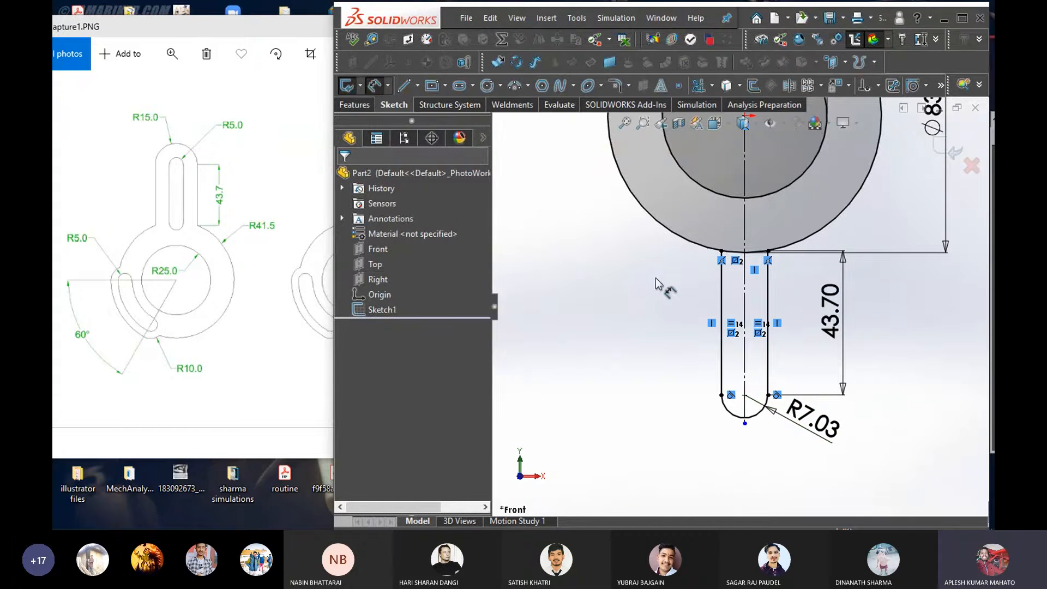
Delete the rounded outline and its dimensions below the outer circle, together with the vertical construction line there
{"action": "key", "text": "Escape"}
{"action": "left_click_drag", "start_coordinate": [676, 284], "coordinate": [844, 441]}
{"action": "key", "text": "Delete"}
{"action": "left_click", "coordinate": [461, 273]}
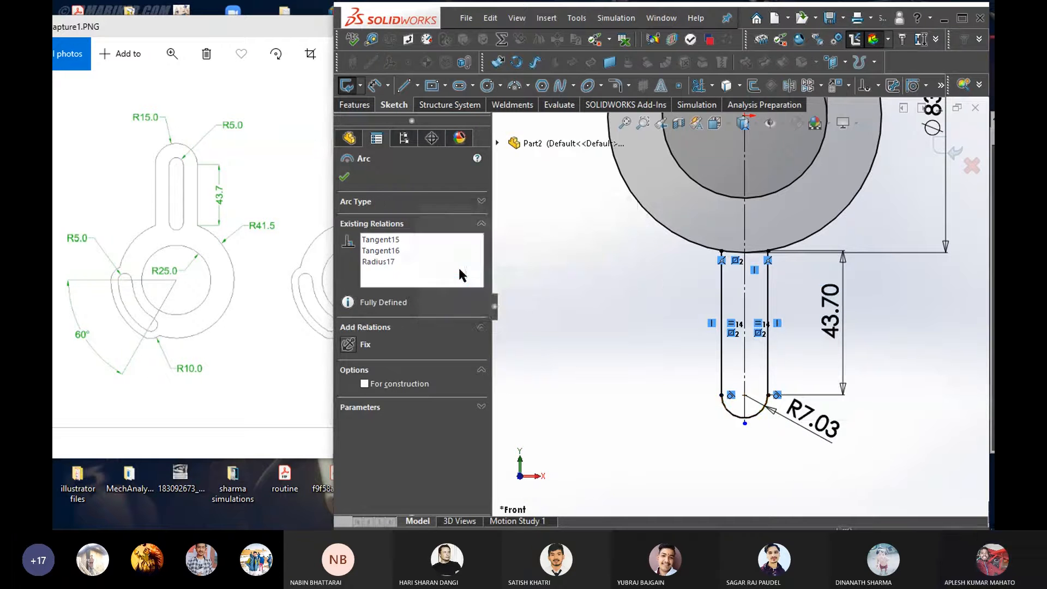
{"action": "left_click_drag", "start_coordinate": [668, 270], "coordinate": [901, 476]}
{"action": "key", "text": "Delete"}
{"action": "left_click_drag", "start_coordinate": [678, 289], "coordinate": [817, 421]}
{"action": "left_click", "coordinate": [722, 376]}
{"action": "key", "text": "Delete"}
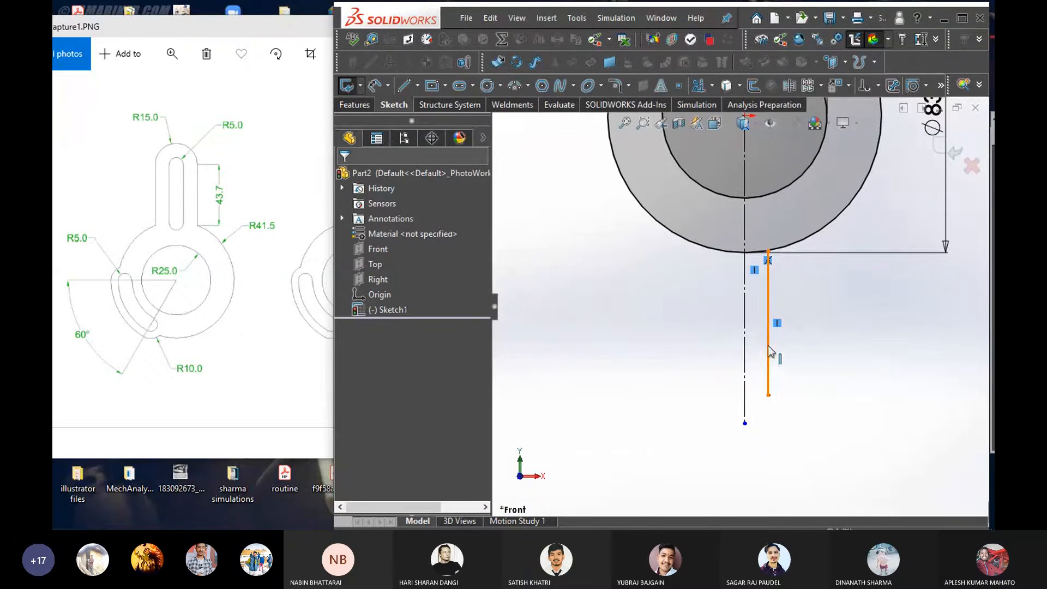
{"action": "left_click", "coordinate": [769, 347]}
{"action": "key", "text": "Delete"}
{"action": "left_click", "coordinate": [781, 327]}
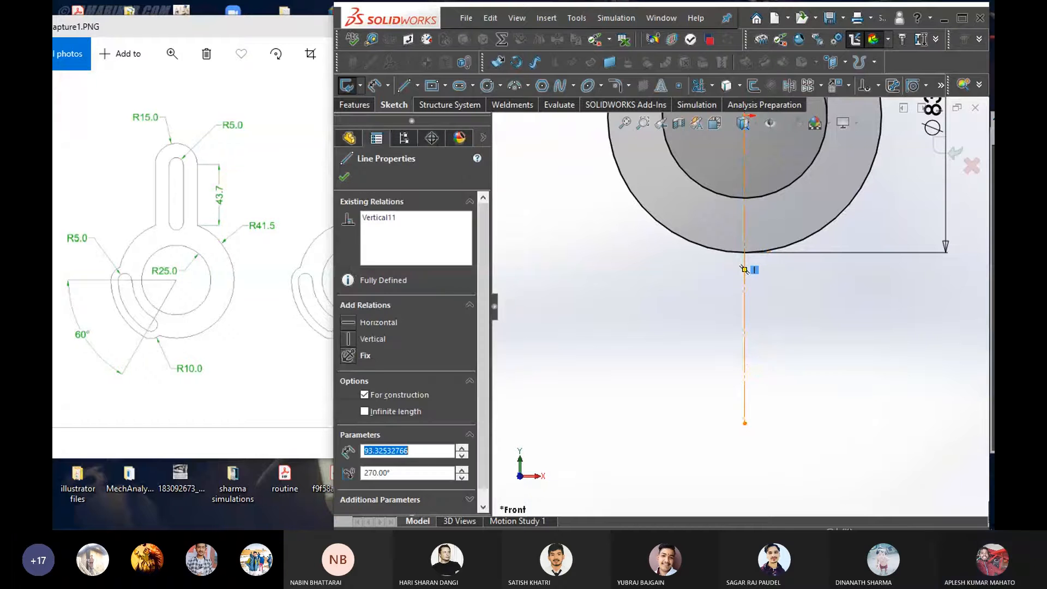
{"action": "key", "text": "Delete"}
Delete the tangent relation where the upper arm's left outer line meets the R15 arc
{"action": "scroll", "coordinate": [779, 255], "scroll_direction": "up", "scroll_amount": 7}
{"action": "scroll", "coordinate": [748, 251], "scroll_direction": "down", "scroll_amount": 5}
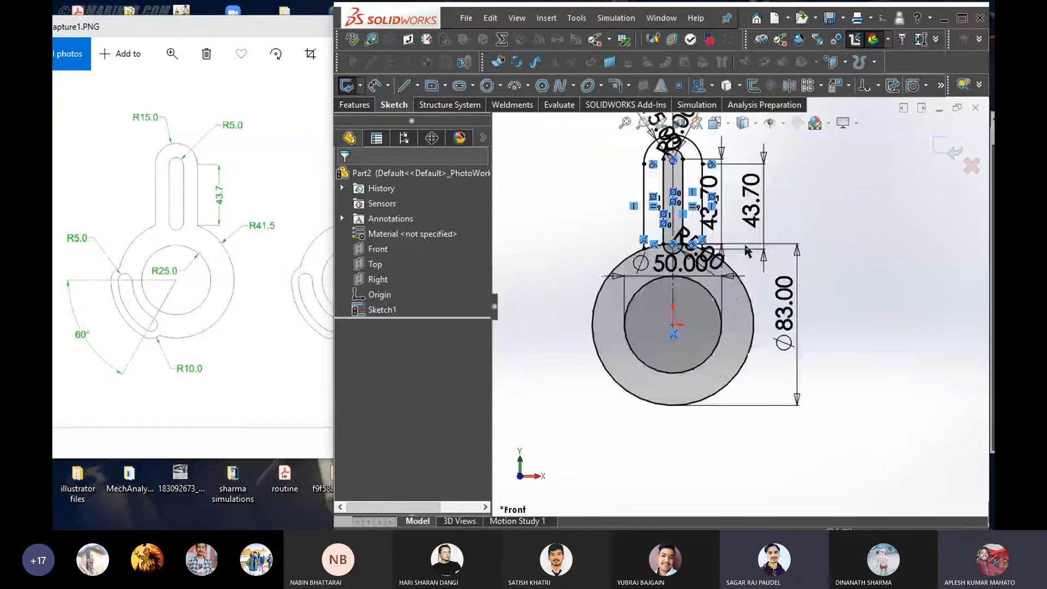
{"action": "scroll", "coordinate": [747, 252], "scroll_direction": "down", "scroll_amount": 3}
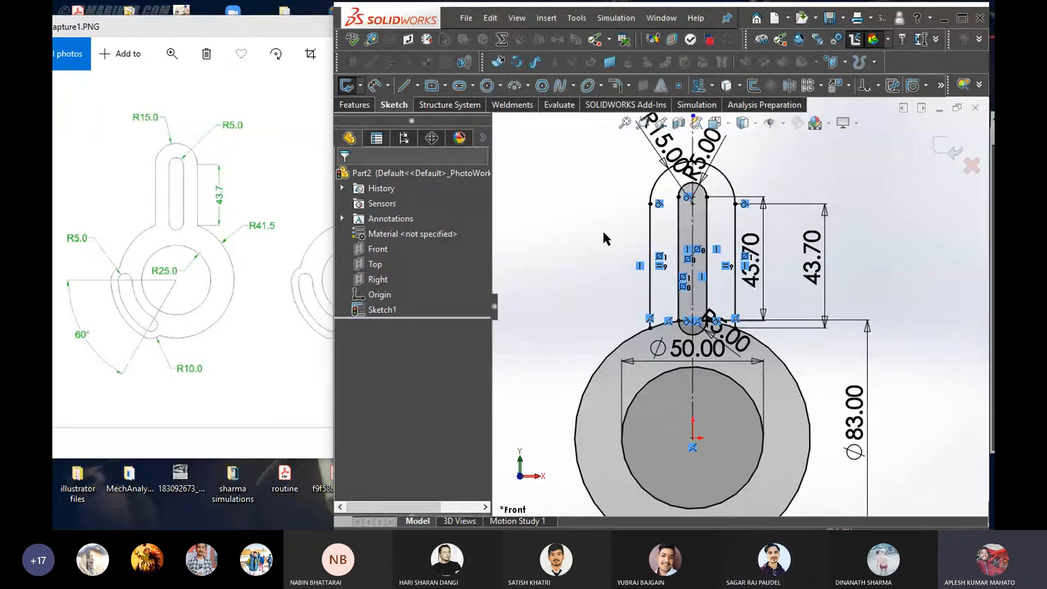
{"action": "scroll", "coordinate": [688, 203], "scroll_direction": "down", "scroll_amount": 2}
{"action": "scroll", "coordinate": [682, 214], "scroll_direction": "down", "scroll_amount": 1}
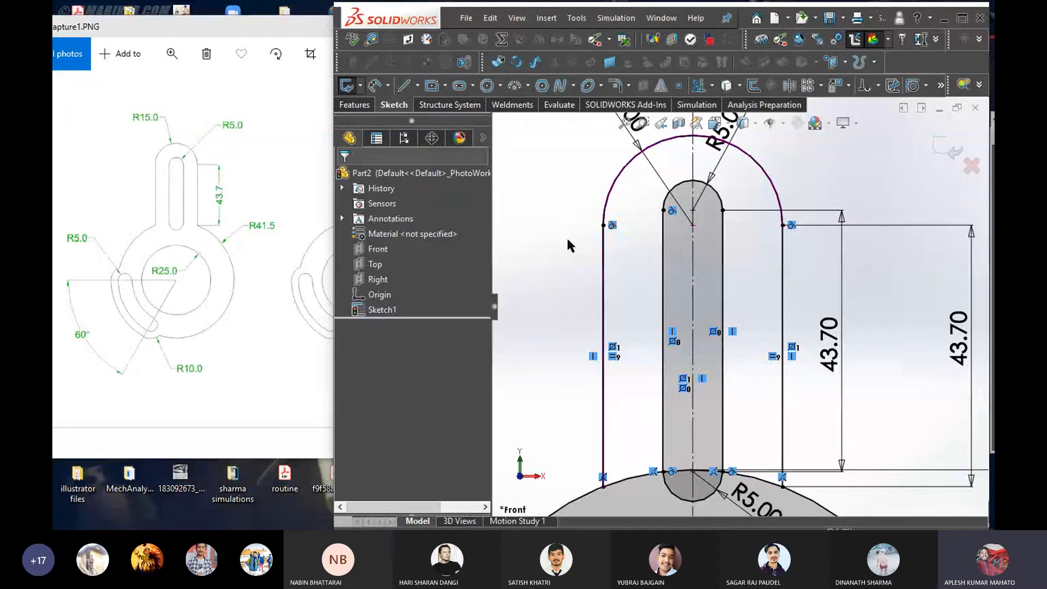
{"action": "scroll", "coordinate": [620, 218], "scroll_direction": "down", "scroll_amount": 3}
{"action": "right_click", "coordinate": [623, 254]}
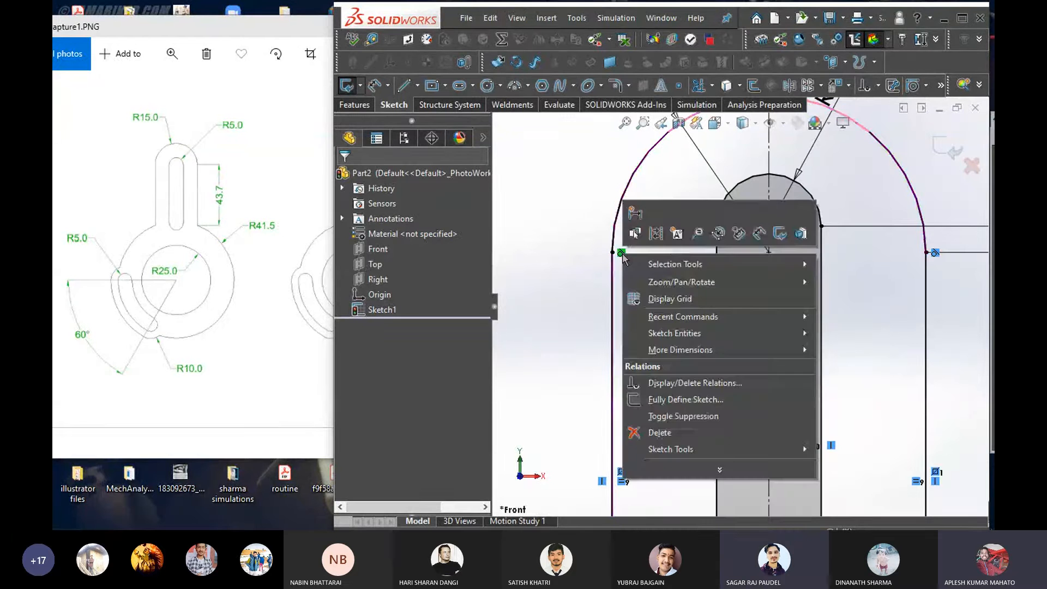
{"action": "left_click", "coordinate": [578, 253]}
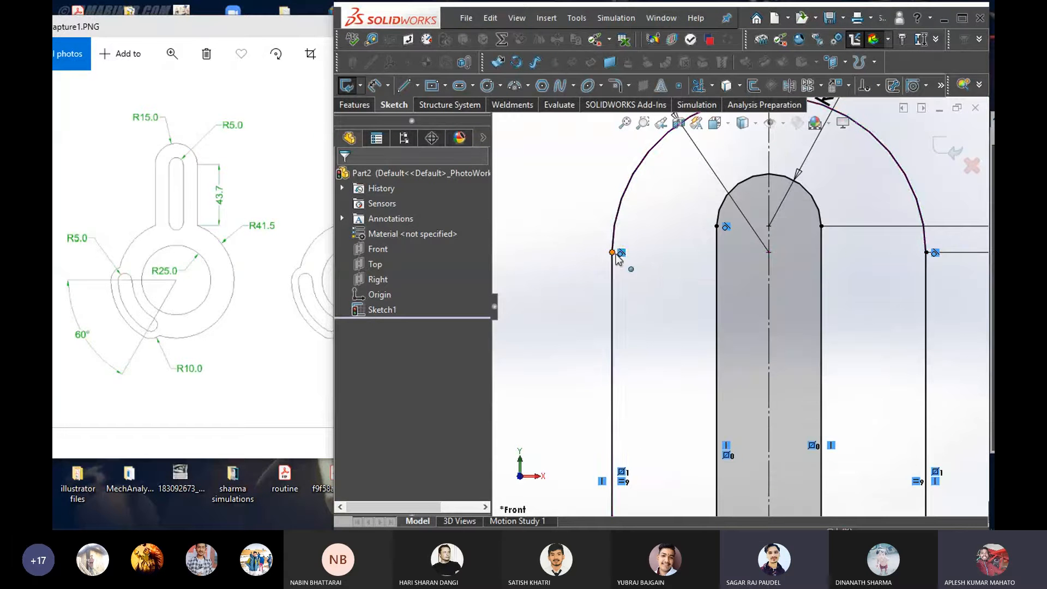
{"action": "right_click", "coordinate": [624, 253]}
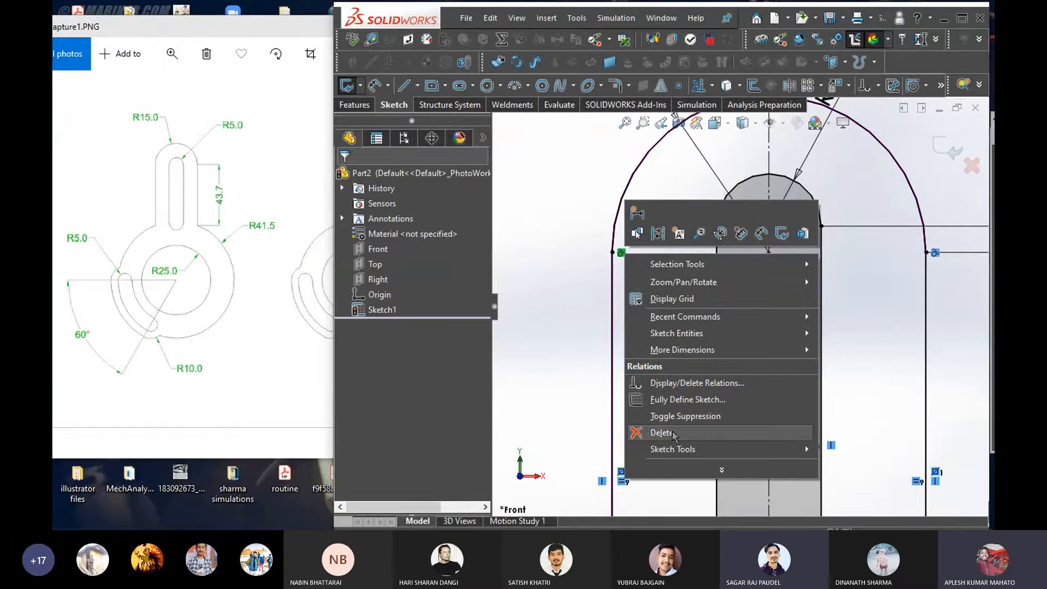
{"action": "left_click", "coordinate": [682, 433]}
Delete the coincident relation between the arm's left outer line and the outer circle
{"action": "scroll", "coordinate": [739, 327], "scroll_direction": "up", "scroll_amount": 5}
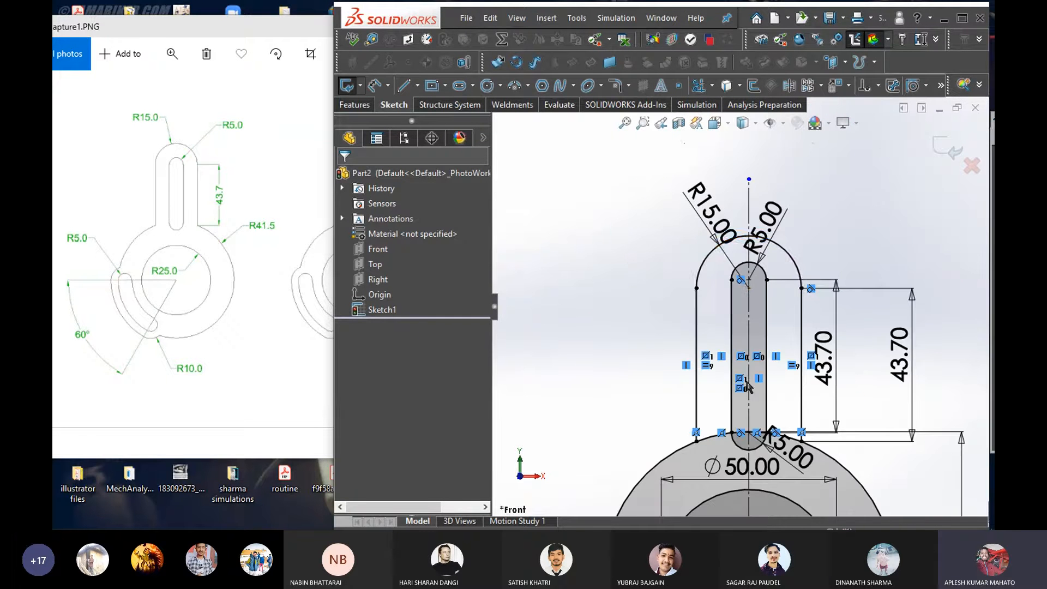
{"action": "scroll", "coordinate": [700, 295], "scroll_direction": "down", "scroll_amount": 5}
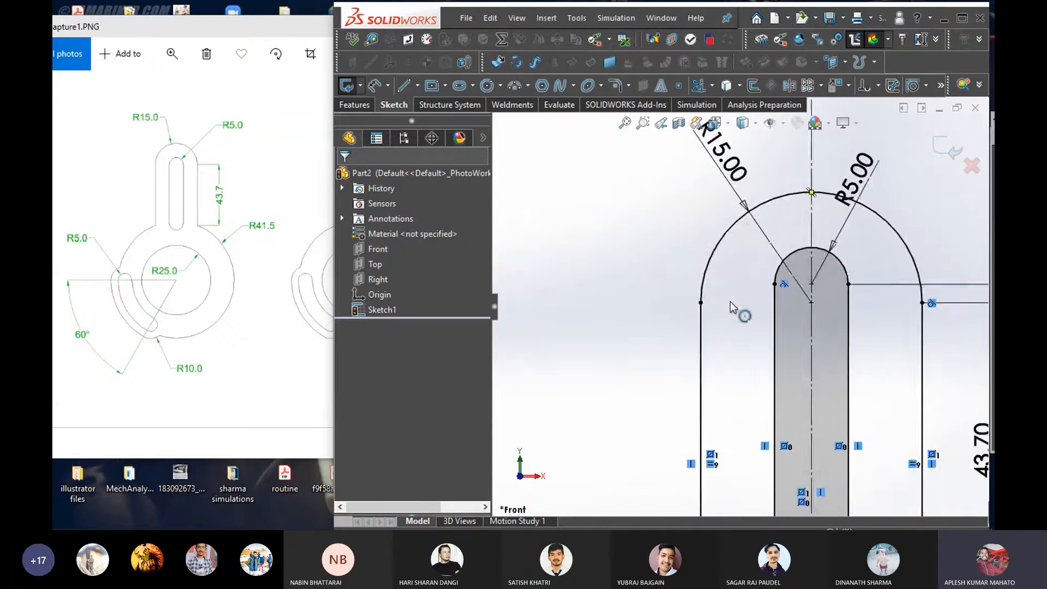
{"action": "scroll", "coordinate": [897, 303], "scroll_direction": "up", "scroll_amount": 4}
{"action": "scroll", "coordinate": [889, 341], "scroll_direction": "down", "scroll_amount": 3}
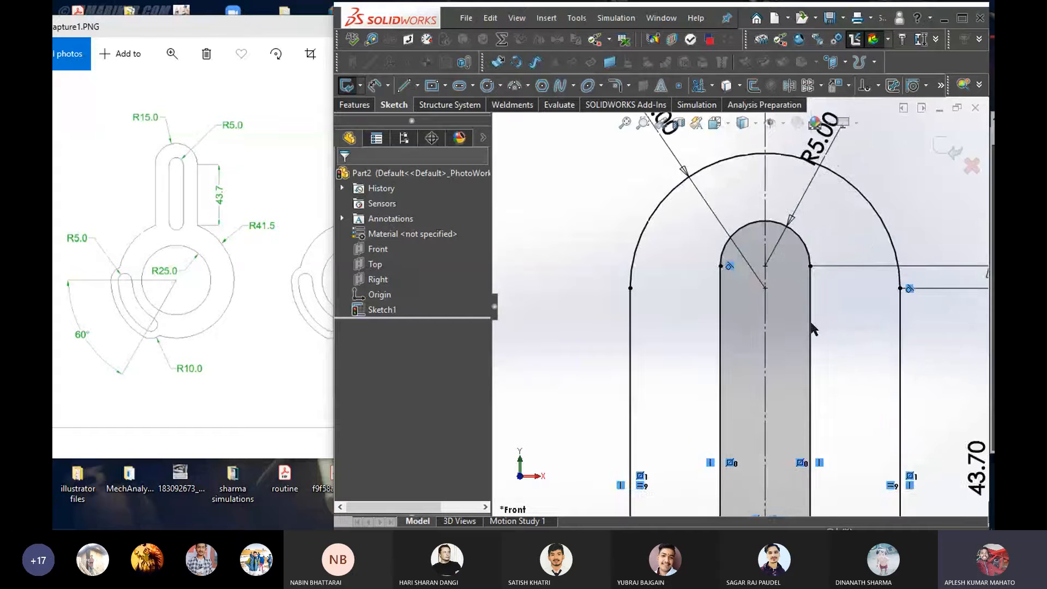
{"action": "scroll", "coordinate": [780, 376], "scroll_direction": "up", "scroll_amount": 4}
{"action": "scroll", "coordinate": [738, 412], "scroll_direction": "down", "scroll_amount": 4}
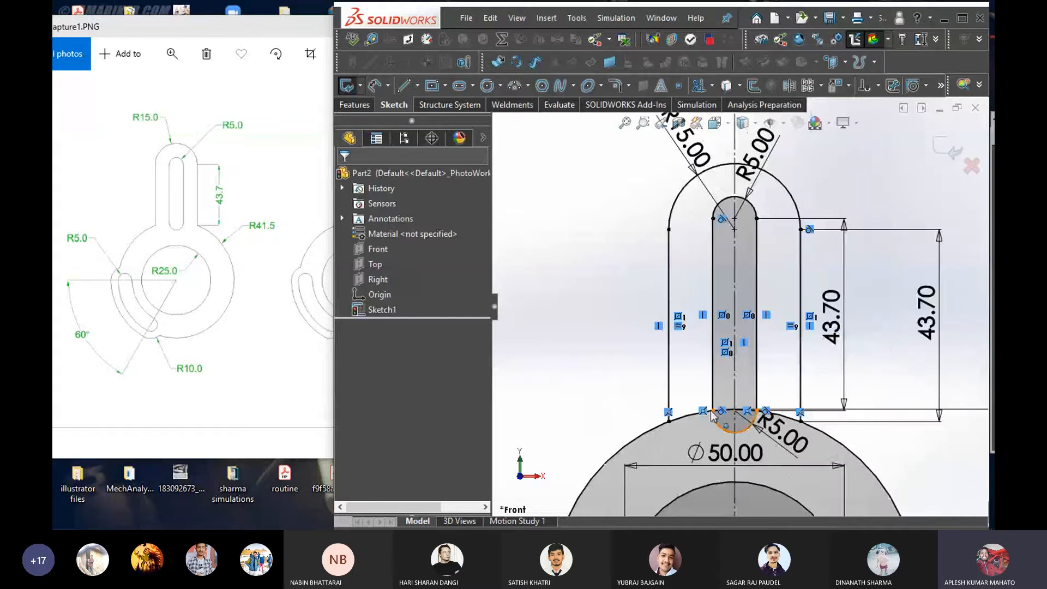
{"action": "scroll", "coordinate": [739, 412], "scroll_direction": "down", "scroll_amount": 2}
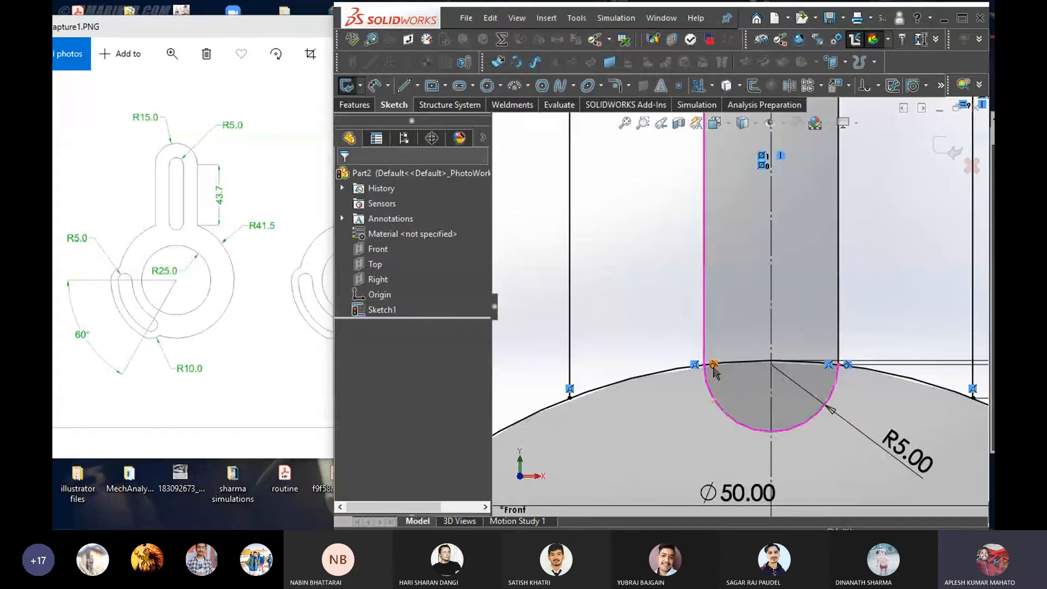
{"action": "right_click", "coordinate": [572, 392]}
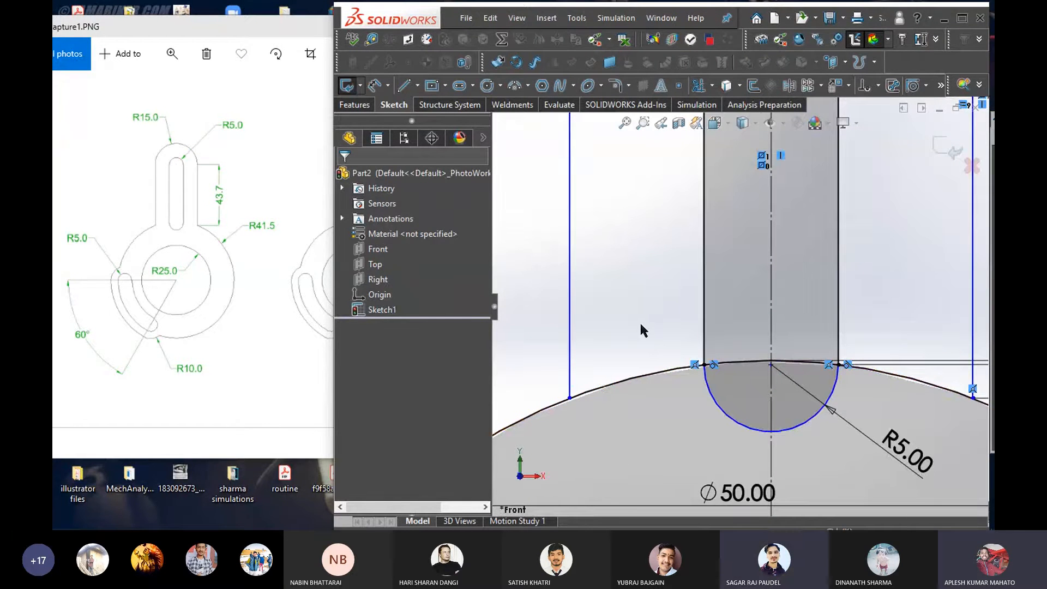
Try to make the arm's left outer line tangent to the 83 mm outer circle
{"action": "scroll", "coordinate": [657, 320], "scroll_direction": "up", "scroll_amount": 5}
{"action": "scroll", "coordinate": [708, 296], "scroll_direction": "up", "scroll_amount": 3}
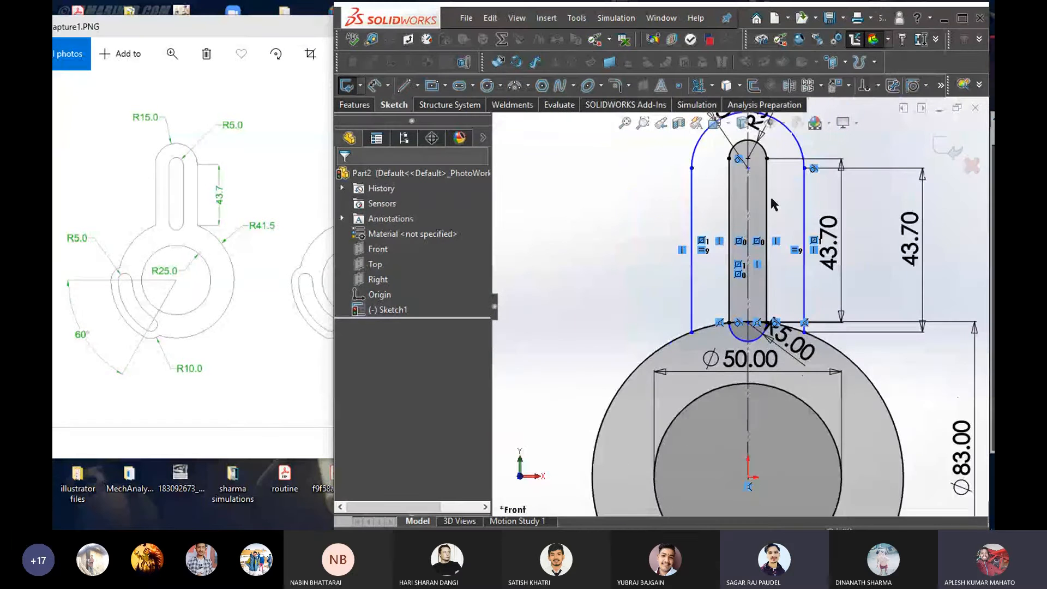
{"action": "scroll", "coordinate": [770, 195], "scroll_direction": "down", "scroll_amount": 4}
{"action": "scroll", "coordinate": [643, 464], "scroll_direction": "down", "scroll_amount": 3}
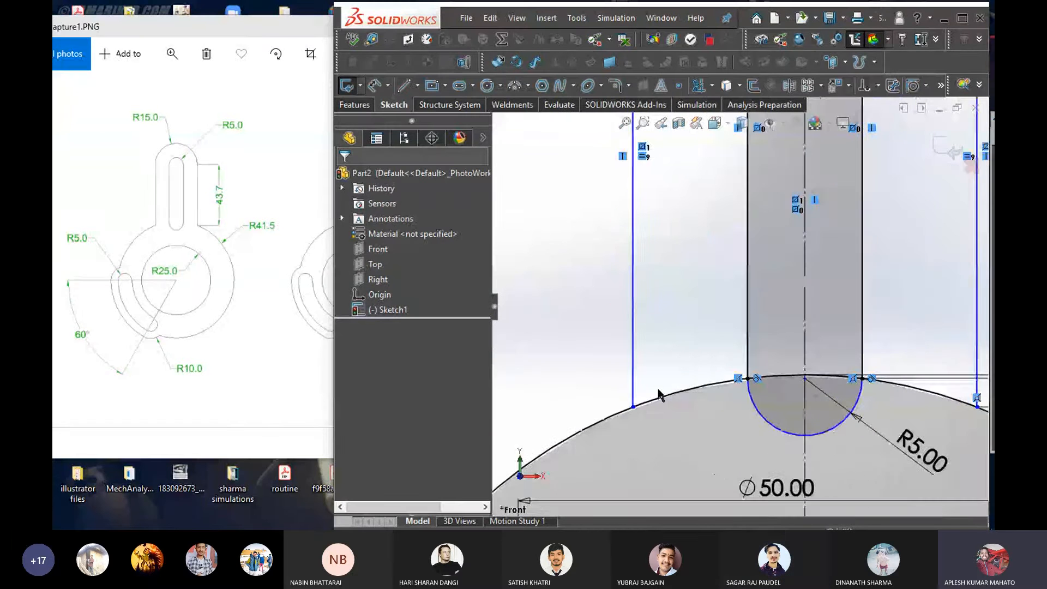
{"action": "scroll", "coordinate": [658, 393], "scroll_direction": "up", "scroll_amount": 2}
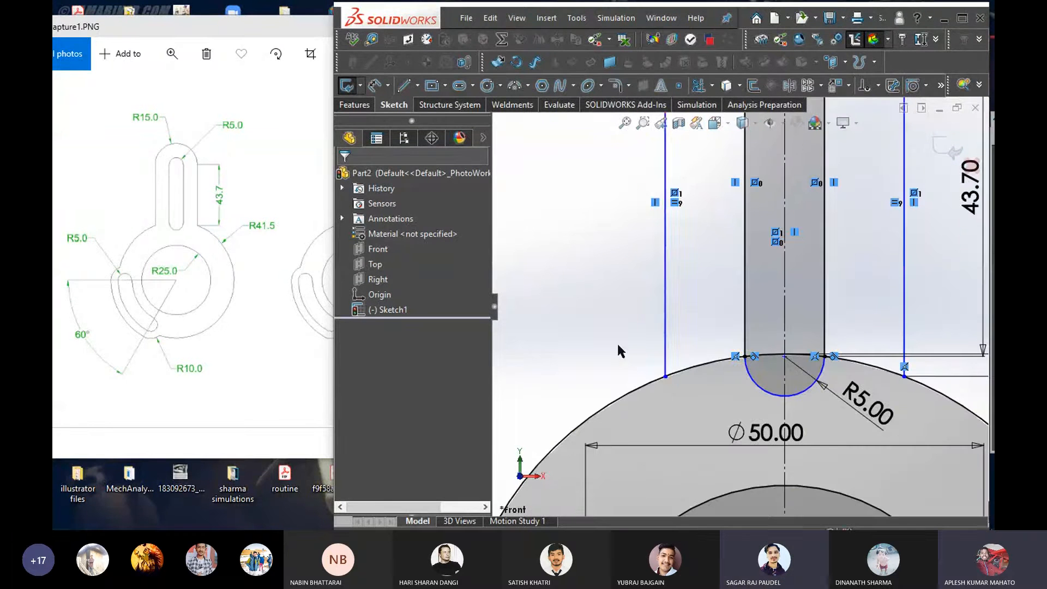
{"action": "left_click", "coordinate": [668, 364]}
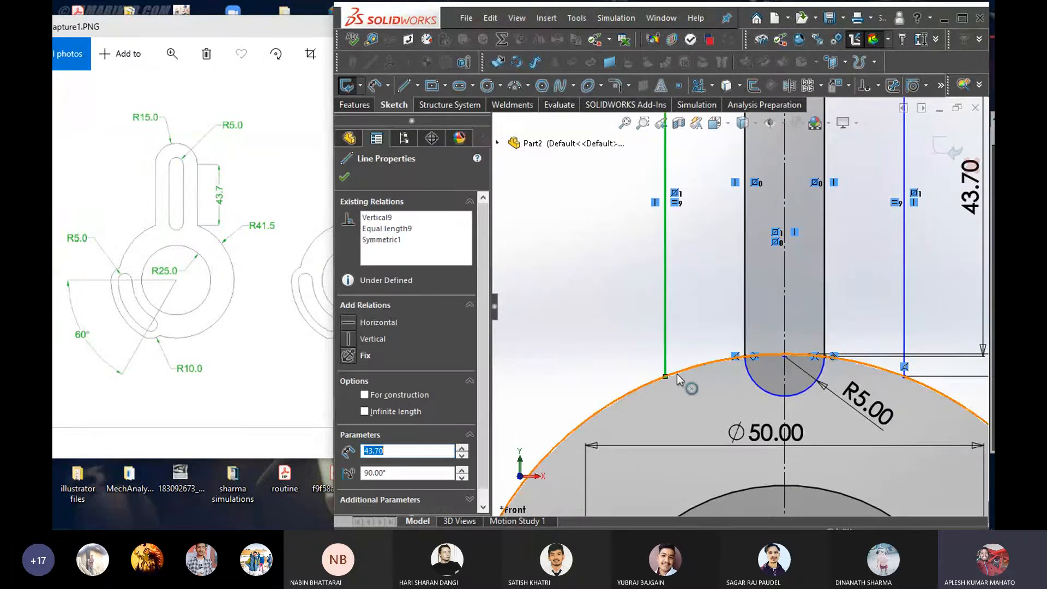
{"action": "left_click", "coordinate": [678, 375], "text": "ctrl"}
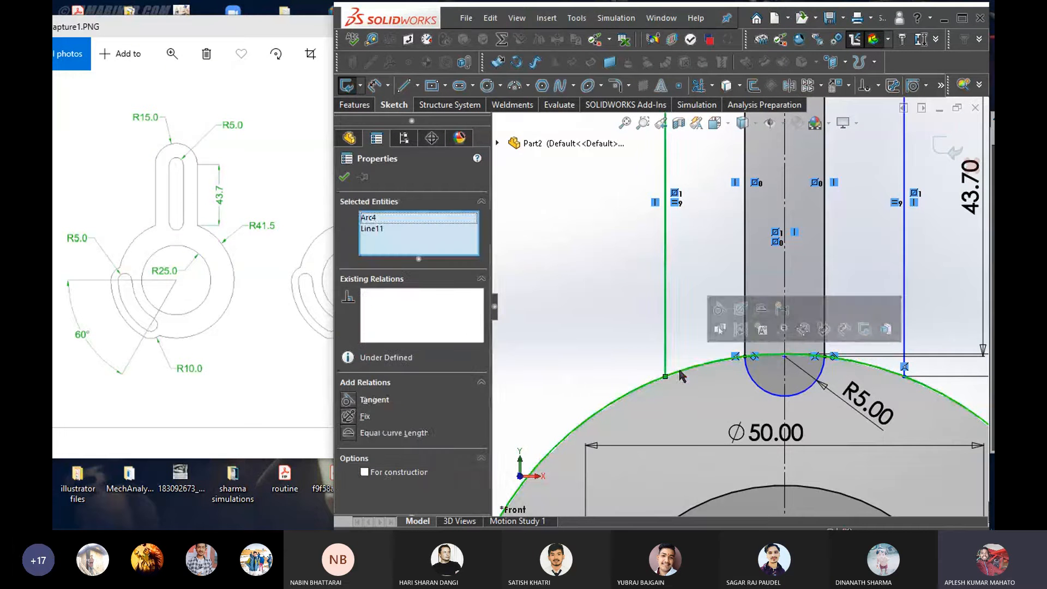
{"action": "left_click", "coordinate": [719, 310]}
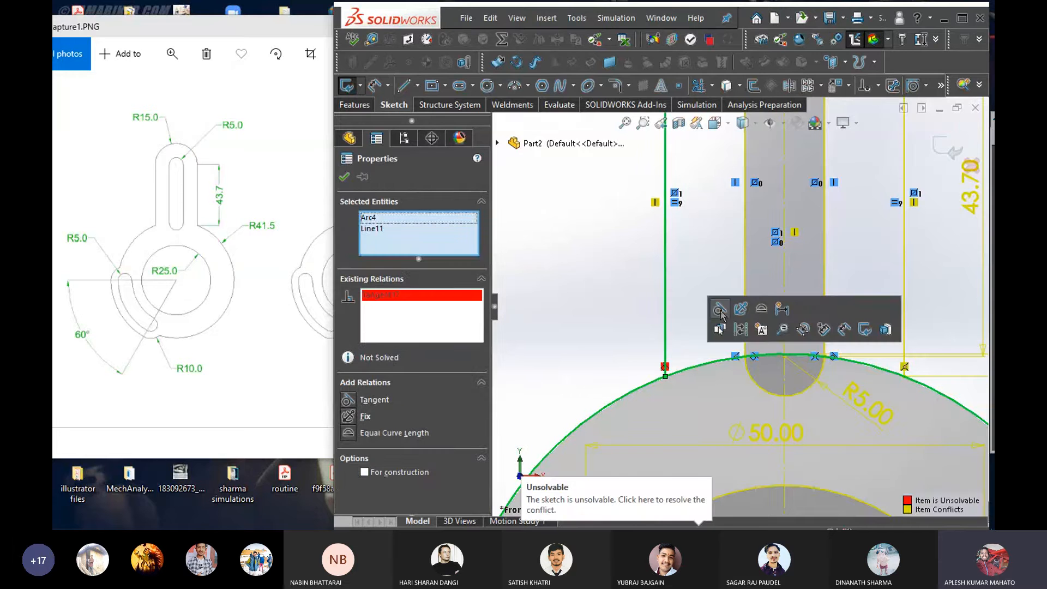
Delete the new tangent relation between the arm's left outer line and the outer circle
{"action": "left_click", "coordinate": [389, 291]}
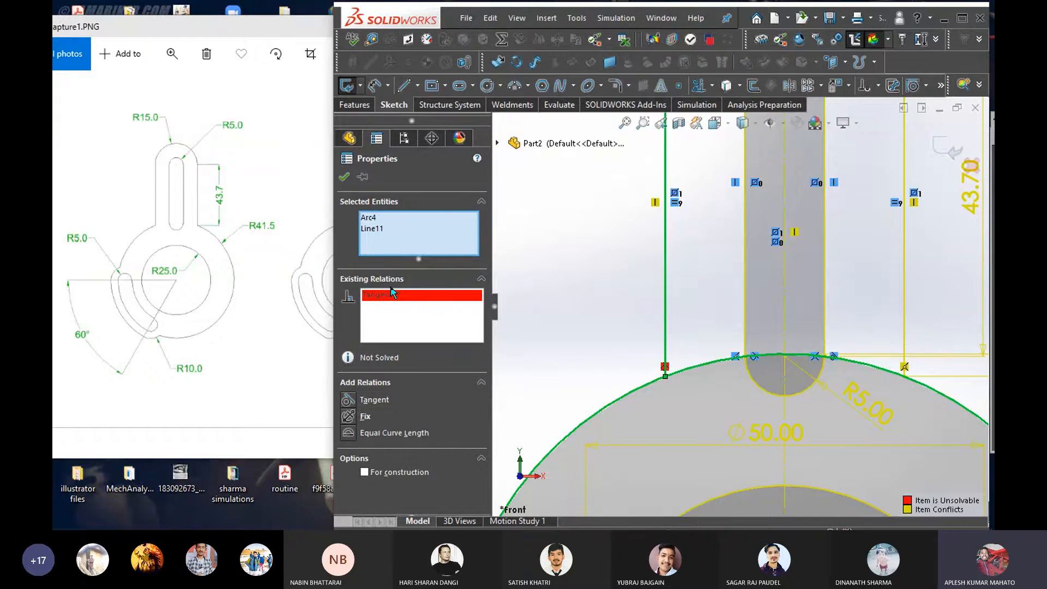
{"action": "right_click", "coordinate": [398, 298]}
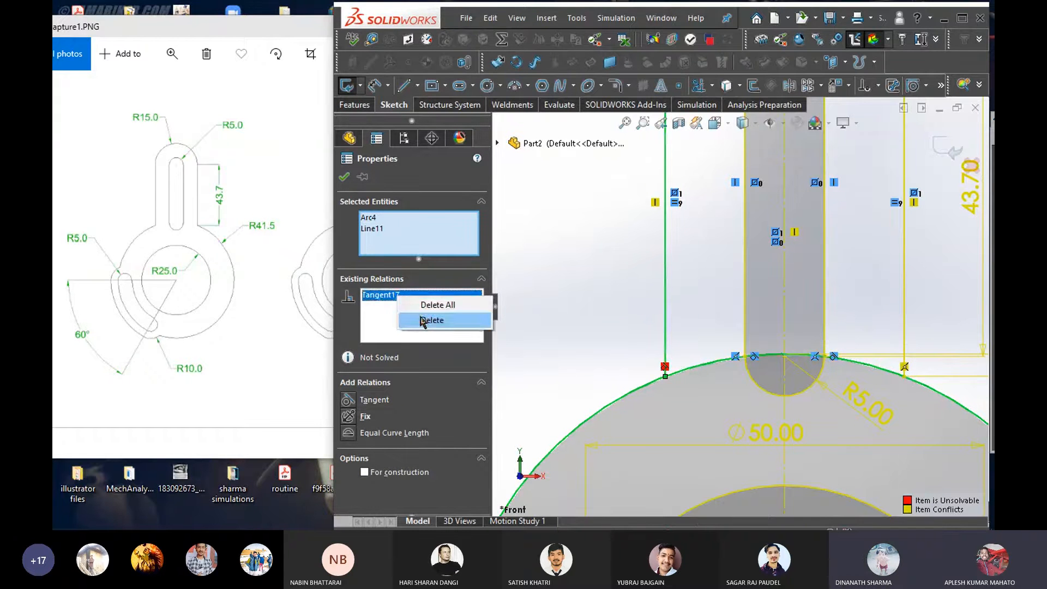
{"action": "left_click", "coordinate": [424, 320]}
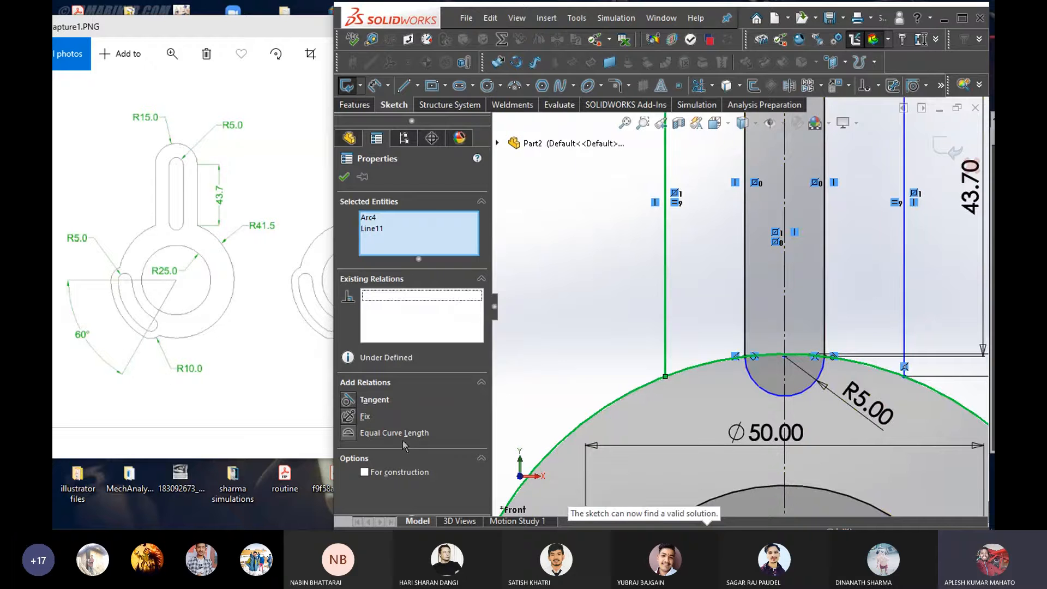
{"action": "left_click", "coordinate": [577, 293]}
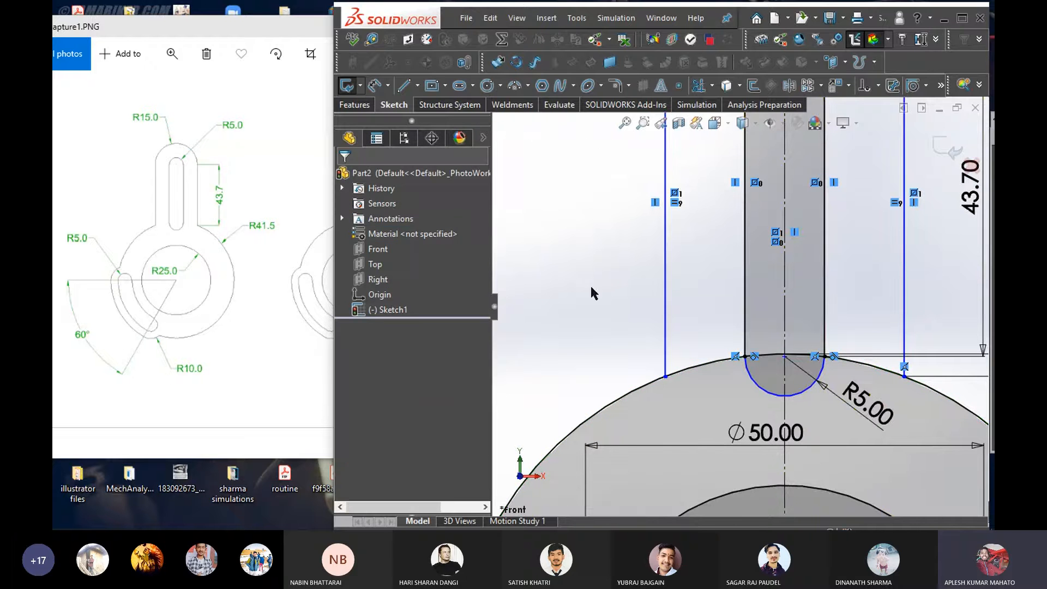
{"action": "left_click", "coordinate": [673, 372]}
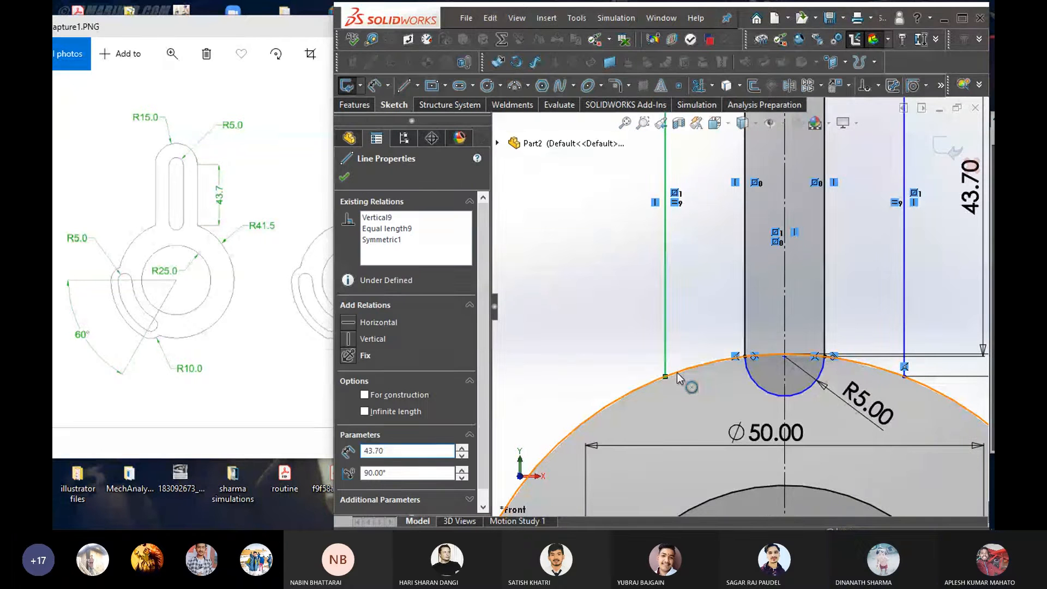
{"action": "left_click", "coordinate": [677, 372], "text": "ctrl"}
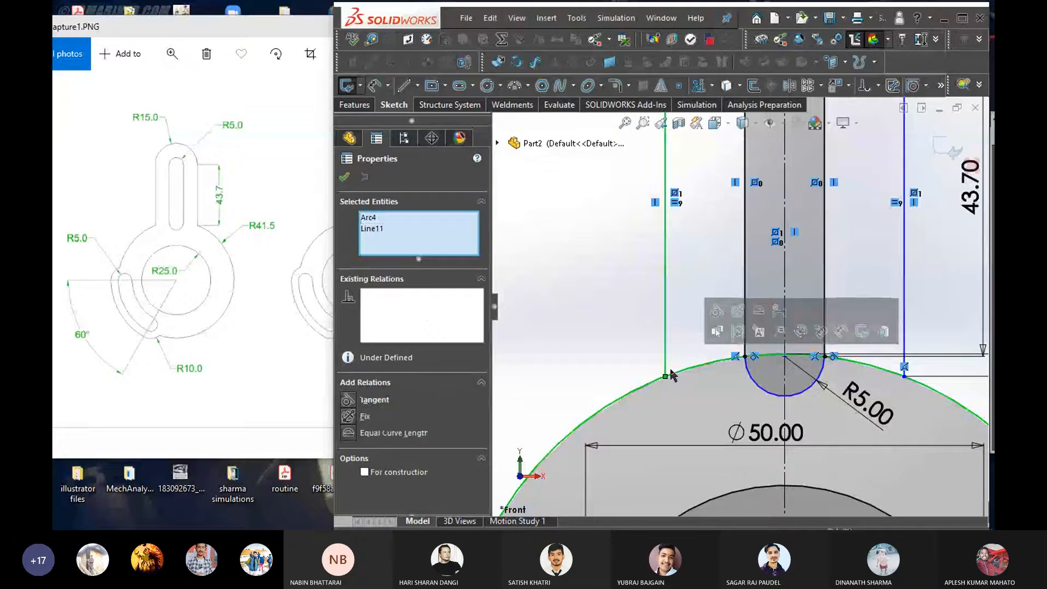
{"action": "left_click", "coordinate": [554, 347]}
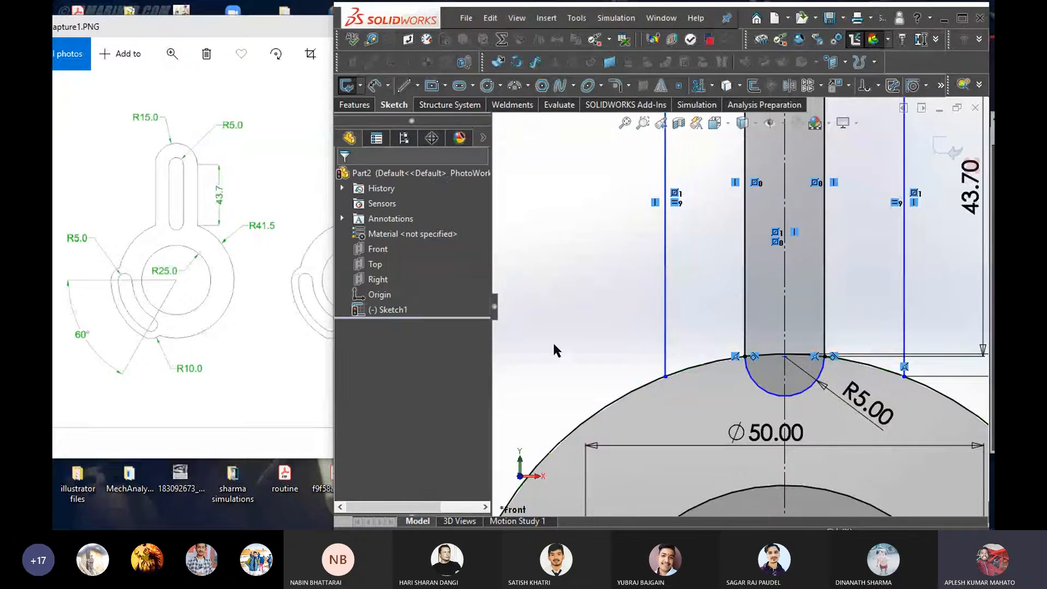
Reattach the lower end of the arm's left outer line to the outer circle with a coincident relation
{"action": "left_click", "coordinate": [666, 368]}
{"action": "left_click_drag", "start_coordinate": [668, 371], "coordinate": [666, 377]}
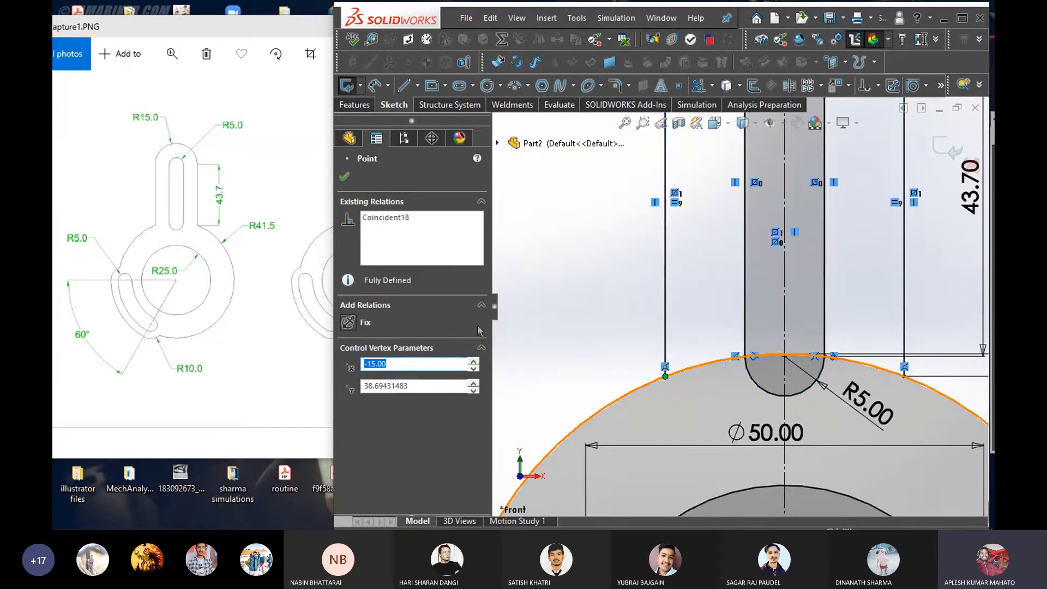
{"action": "left_click", "coordinate": [345, 178]}
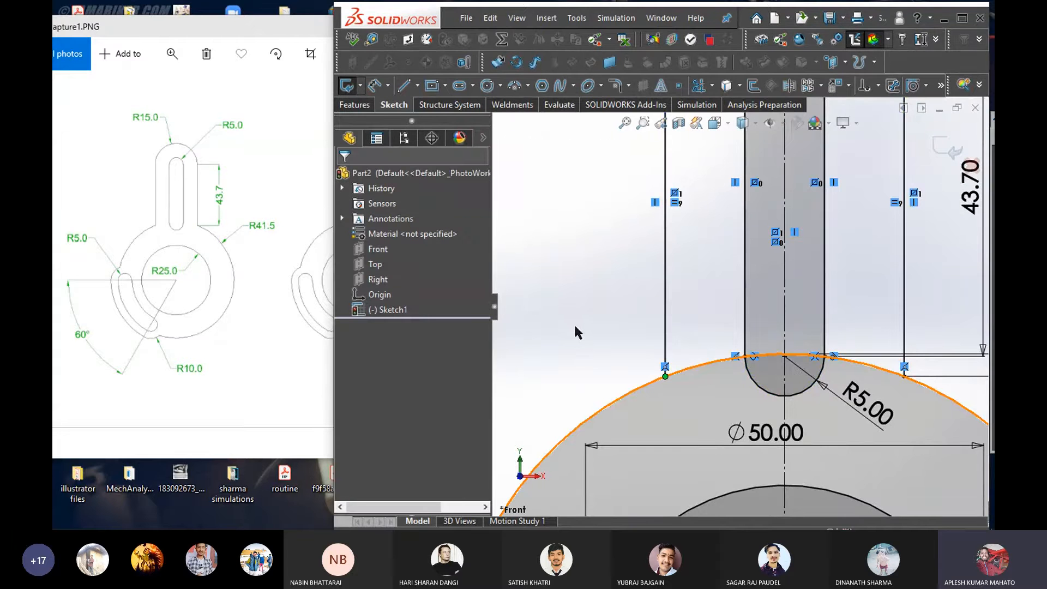
Power-trim the outer circle's arc segments inside the slot and between the slot and both outer lines of the arm
{"action": "scroll", "coordinate": [715, 308], "scroll_direction": "up", "scroll_amount": 3}
{"action": "scroll", "coordinate": [712, 306], "scroll_direction": "up", "scroll_amount": 2}
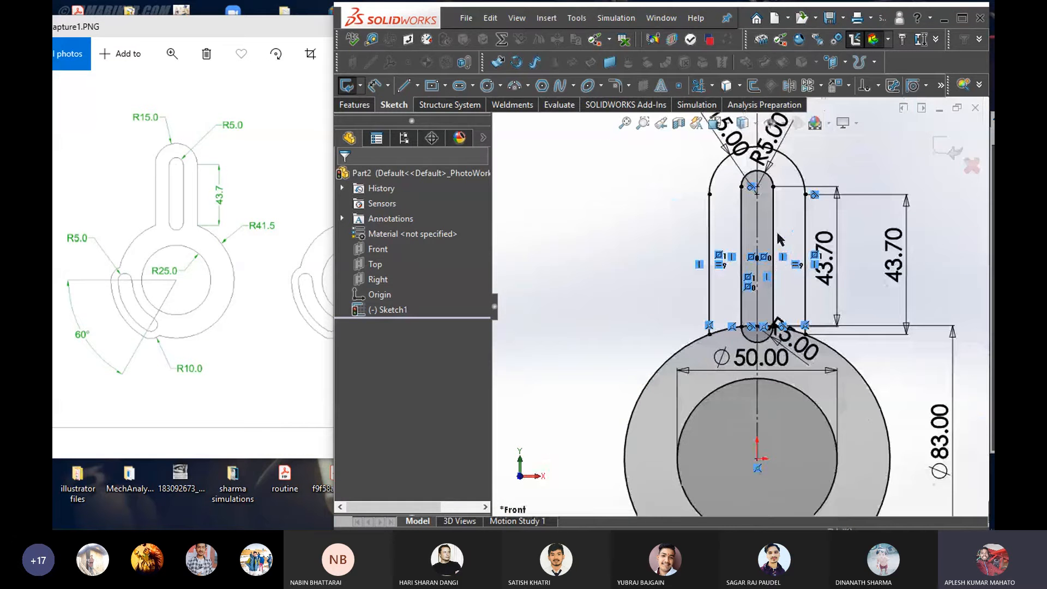
{"action": "scroll", "coordinate": [764, 234], "scroll_direction": "up", "scroll_amount": 2}
{"action": "scroll", "coordinate": [758, 251], "scroll_direction": "down", "scroll_amount": 3}
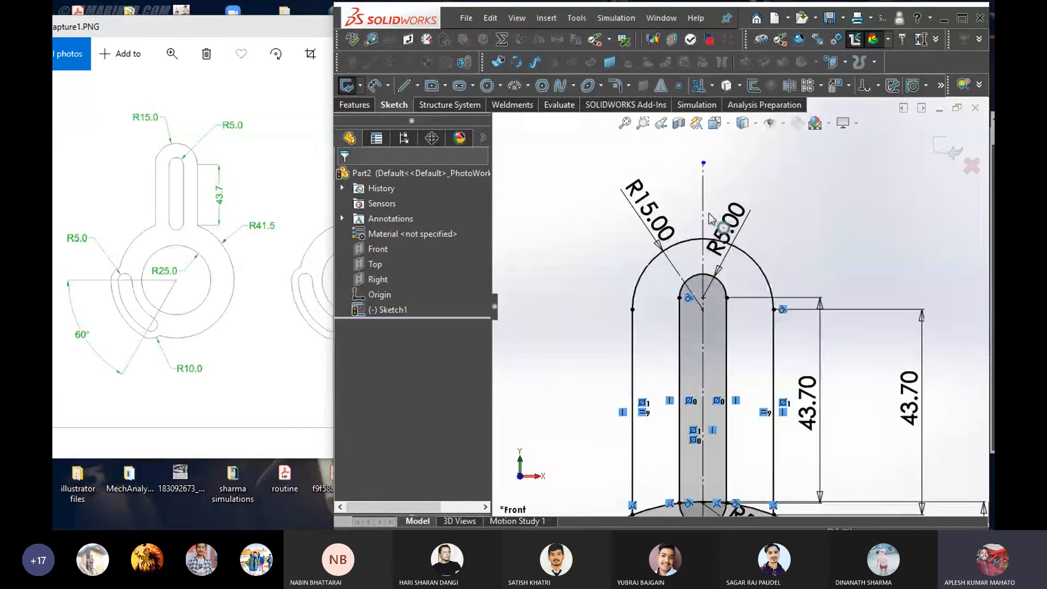
{"action": "scroll", "coordinate": [741, 343], "scroll_direction": "up", "scroll_amount": 2}
{"action": "scroll", "coordinate": [740, 343], "scroll_direction": "down", "scroll_amount": 2}
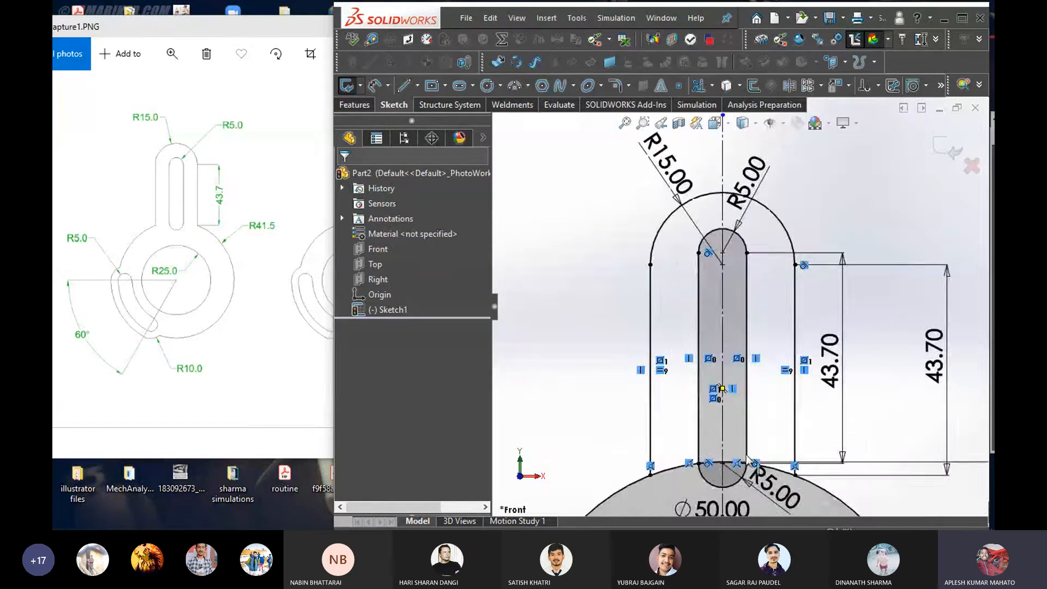
{"action": "scroll", "coordinate": [775, 376], "scroll_direction": "up", "scroll_amount": 2}
{"action": "scroll", "coordinate": [843, 385], "scroll_direction": "down", "scroll_amount": 2}
{"action": "scroll", "coordinate": [878, 469], "scroll_direction": "down", "scroll_amount": 1}
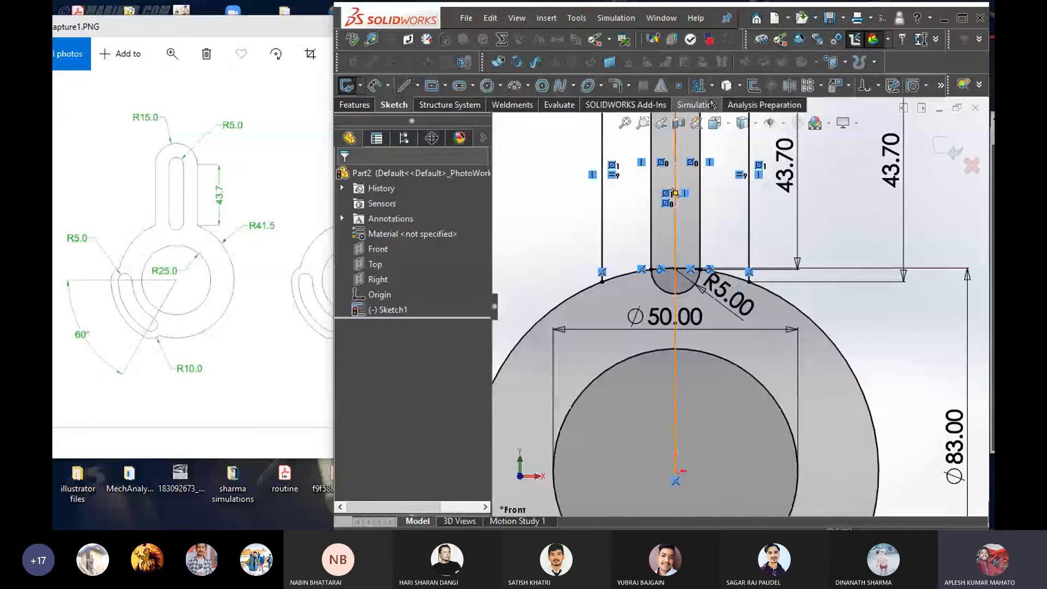
{"action": "left_click", "coordinate": [698, 85]}
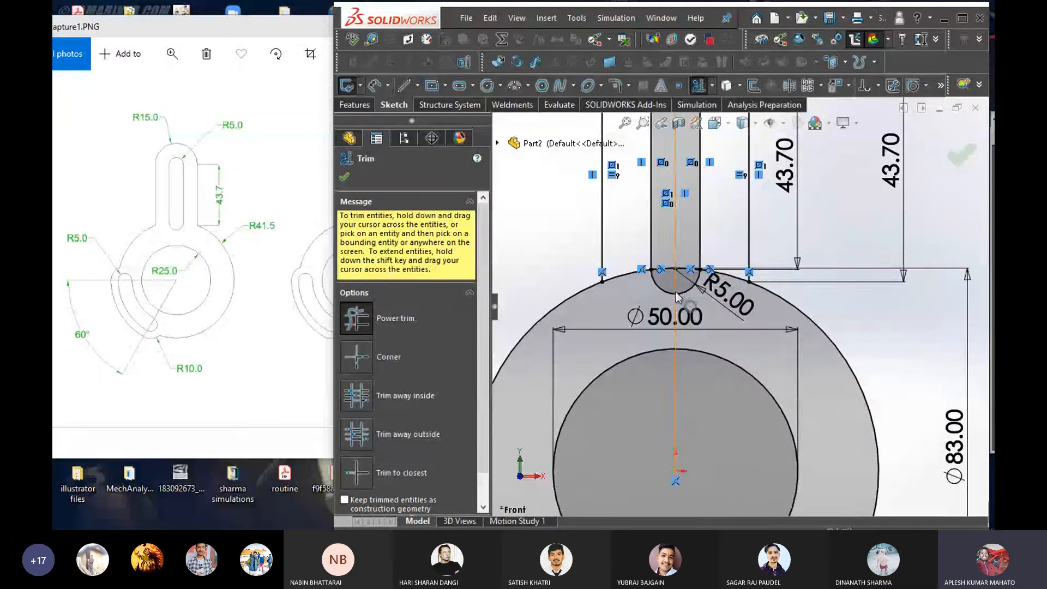
{"action": "scroll", "coordinate": [654, 284], "scroll_direction": "down", "scroll_amount": 3}
{"action": "left_click_drag", "start_coordinate": [671, 278], "coordinate": [668, 245]}
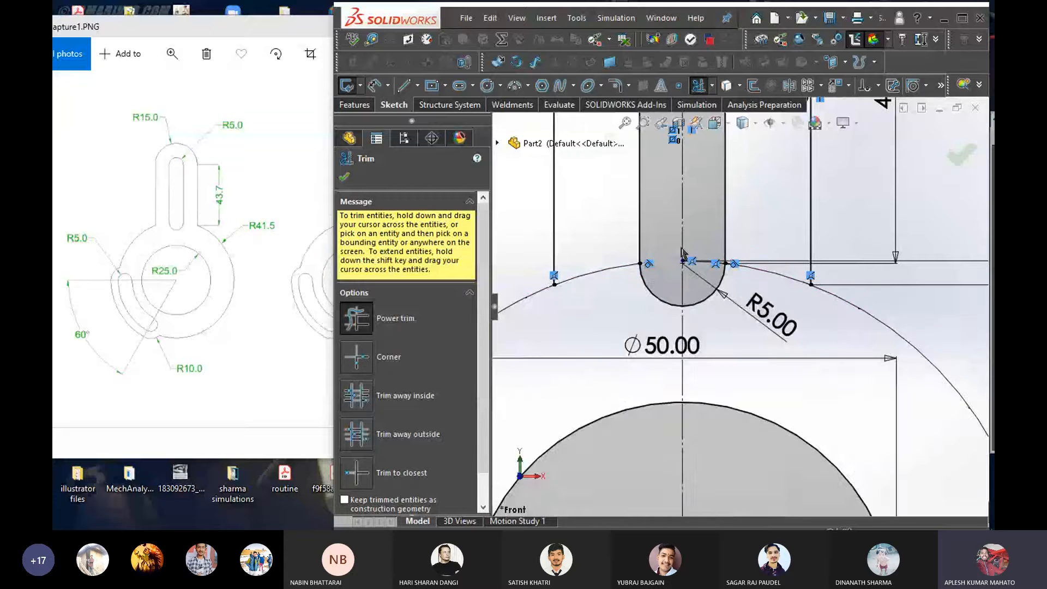
{"action": "scroll", "coordinate": [711, 267], "scroll_direction": "down", "scroll_amount": 3}
{"action": "scroll", "coordinate": [697, 290], "scroll_direction": "up", "scroll_amount": 3}
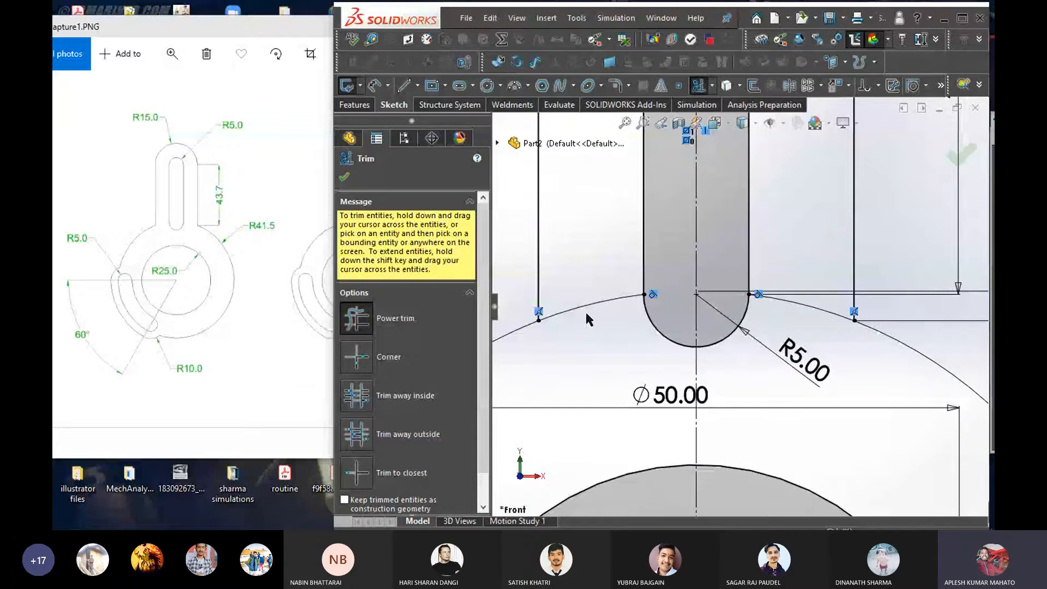
{"action": "scroll", "coordinate": [818, 319], "scroll_direction": "down", "scroll_amount": 2}
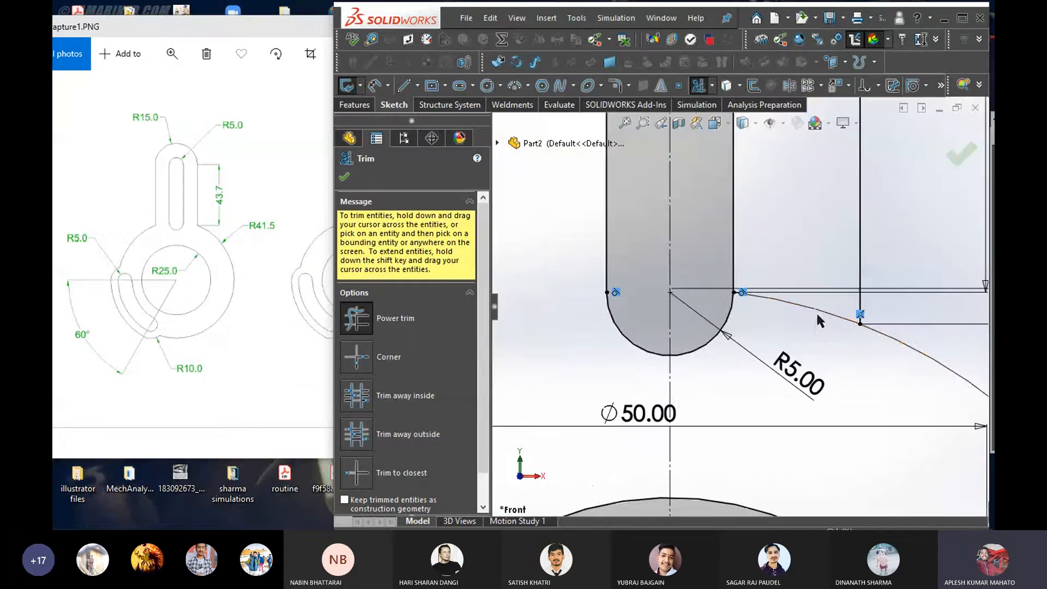
{"action": "scroll", "coordinate": [816, 319], "scroll_direction": "up", "scroll_amount": 5}
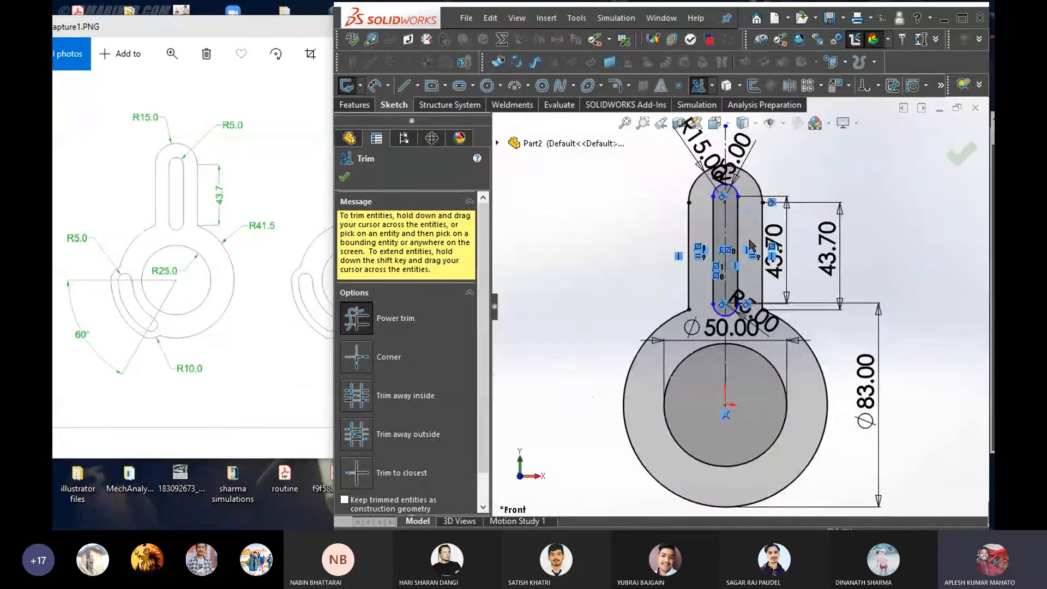
Examine the slot's upper and lower end arcs to check which trimmed entities are still under-defined
{"action": "scroll", "coordinate": [753, 314], "scroll_direction": "down", "scroll_amount": 1}
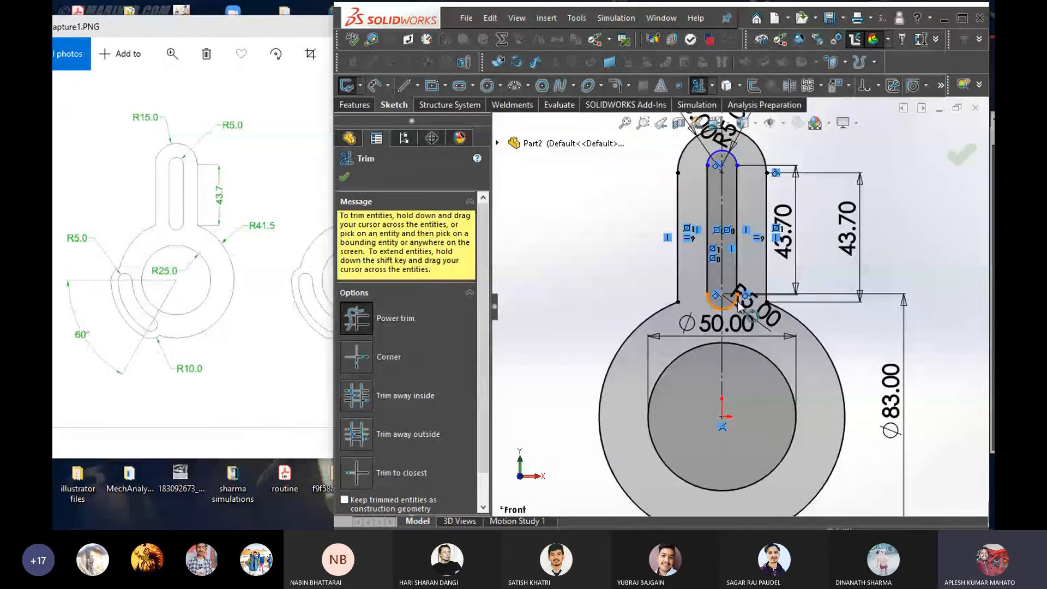
{"action": "scroll", "coordinate": [745, 307], "scroll_direction": "up", "scroll_amount": 2}
{"action": "scroll", "coordinate": [714, 247], "scroll_direction": "down", "scroll_amount": 4}
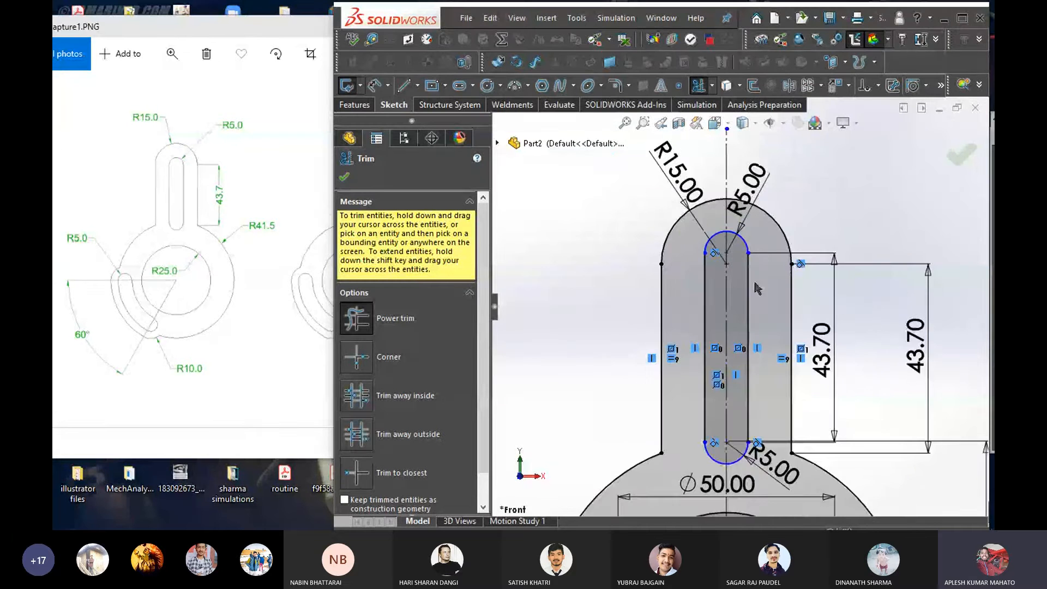
{"action": "scroll", "coordinate": [756, 288], "scroll_direction": "down", "scroll_amount": 1}
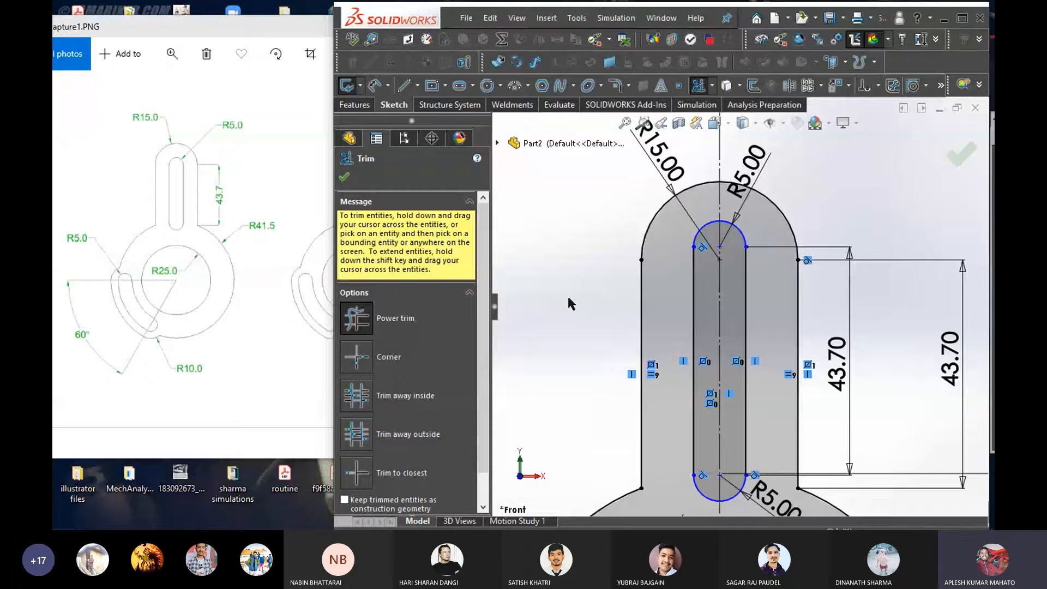
{"action": "scroll", "coordinate": [775, 388], "scroll_direction": "up", "scroll_amount": 3}
{"action": "scroll", "coordinate": [762, 437], "scroll_direction": "down", "scroll_amount": 3}
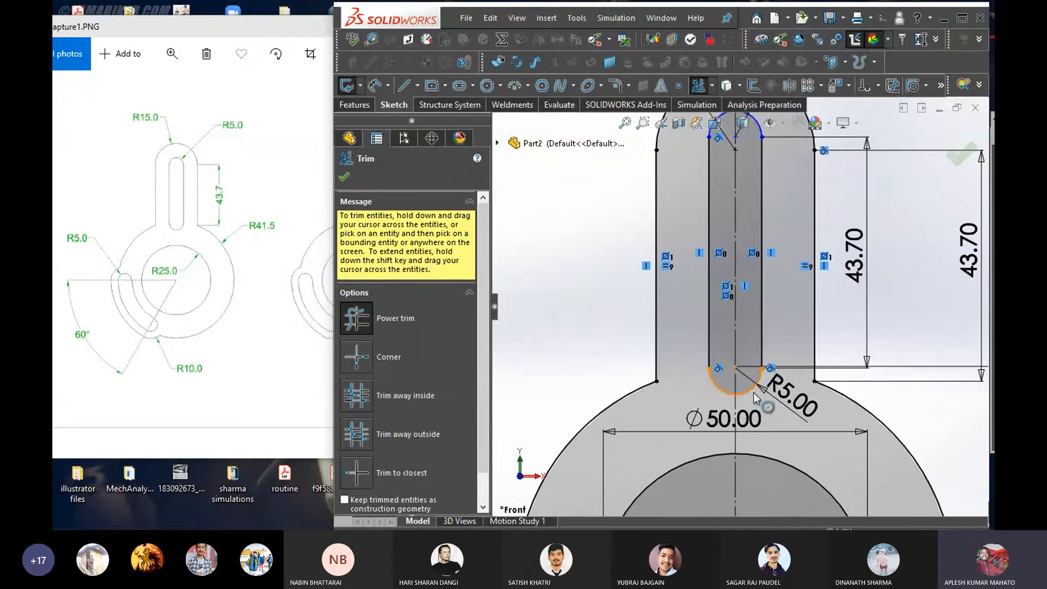
{"action": "scroll", "coordinate": [758, 389], "scroll_direction": "down", "scroll_amount": 5}
{"action": "scroll", "coordinate": [742, 376], "scroll_direction": "up", "scroll_amount": 7}
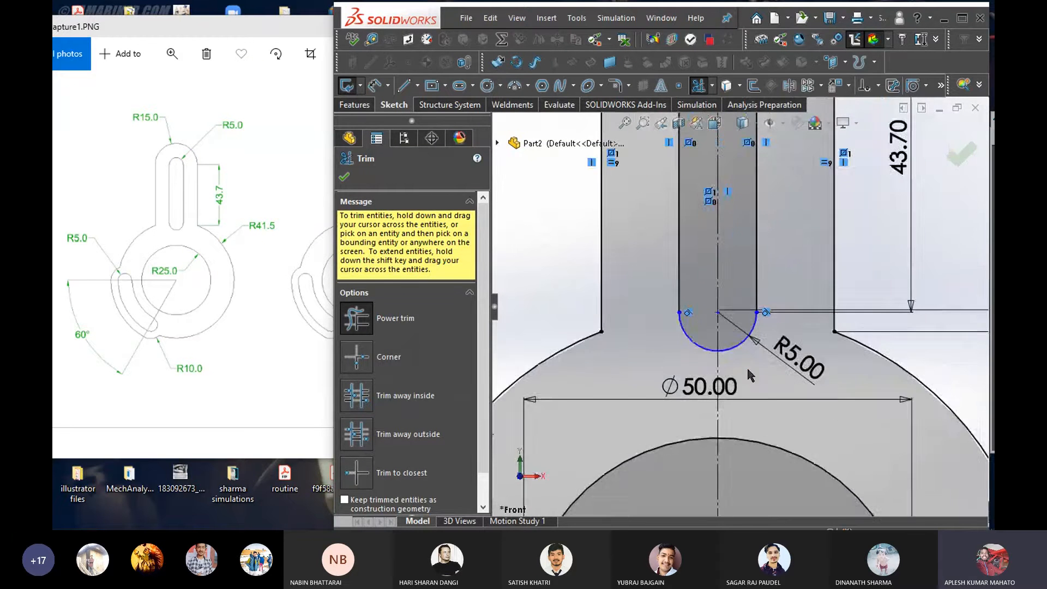
{"action": "scroll", "coordinate": [735, 368], "scroll_direction": "up", "scroll_amount": 1}
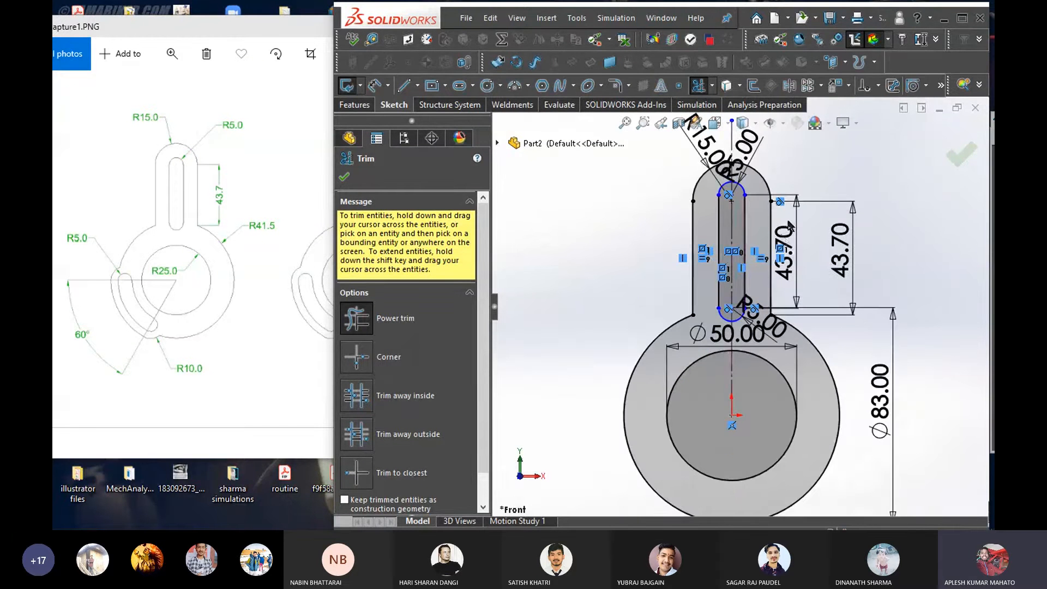
{"action": "scroll", "coordinate": [703, 257], "scroll_direction": "down", "scroll_amount": 3}
{"action": "scroll", "coordinate": [611, 304], "scroll_direction": "up", "scroll_amount": 3}
Dimension the vertical distance from the slot's upper arc centre to the origin, accepting the measured value
{"action": "right_click_drag", "start_coordinate": [610, 293], "coordinate": [552, 302]}
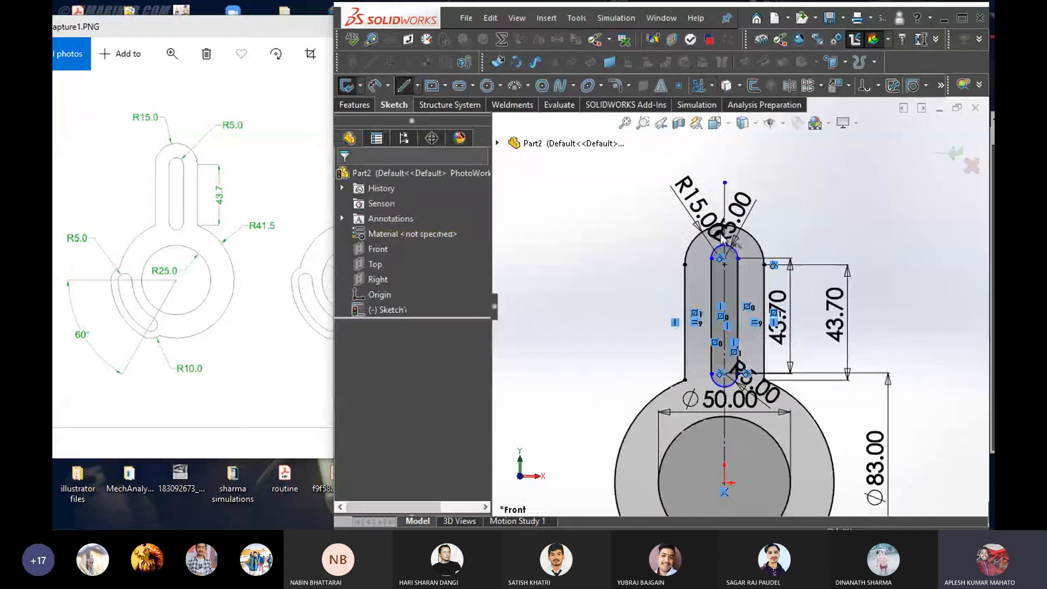
{"action": "scroll", "coordinate": [743, 253], "scroll_direction": "down", "scroll_amount": 5}
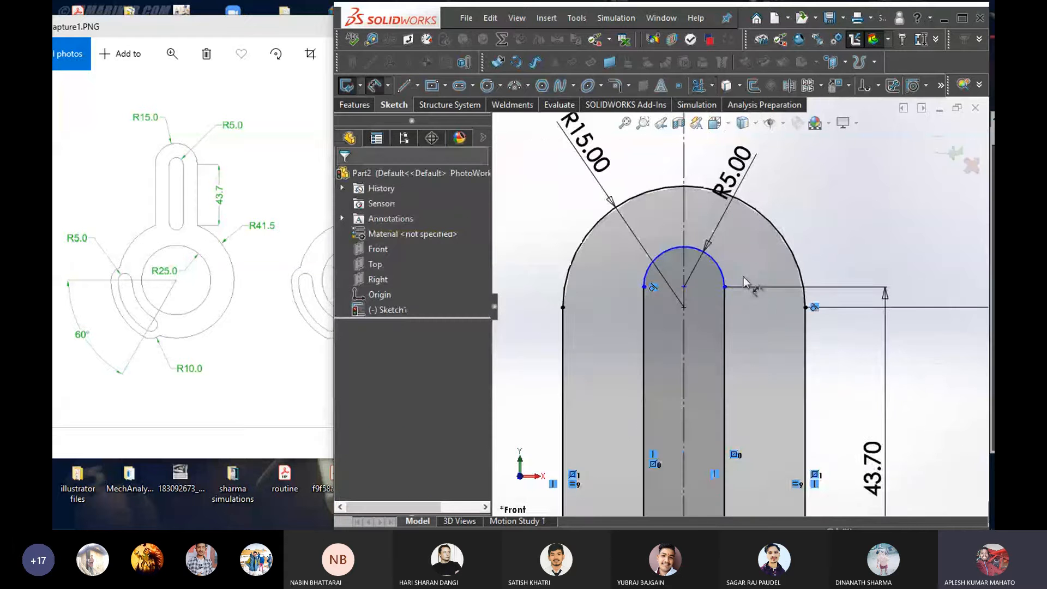
{"action": "left_click", "coordinate": [697, 293]}
{"action": "scroll", "coordinate": [758, 349], "scroll_direction": "up", "scroll_amount": 5}
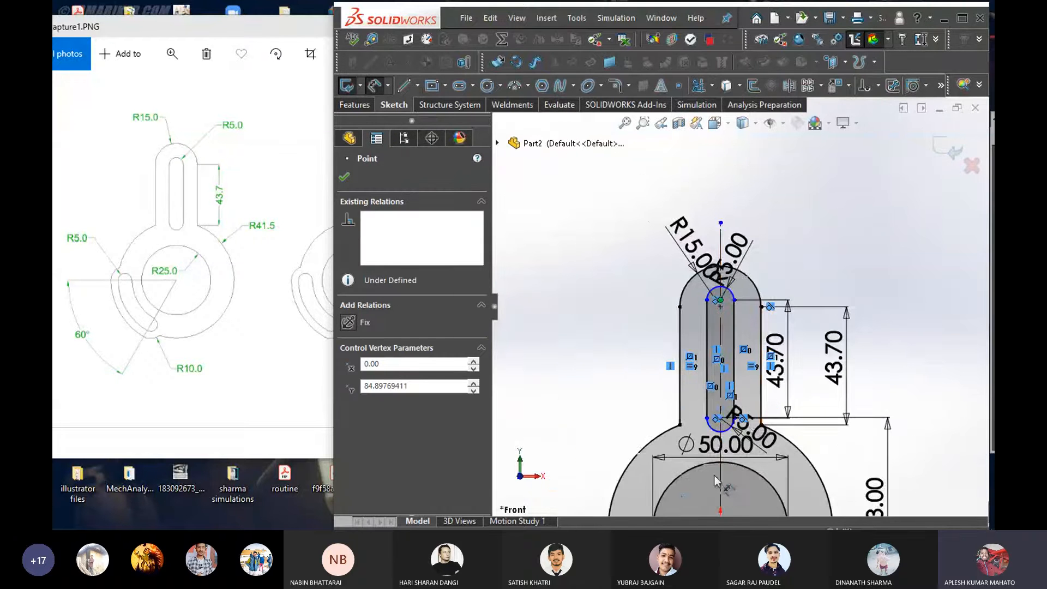
{"action": "scroll", "coordinate": [723, 492], "scroll_direction": "up", "scroll_amount": 1}
{"action": "left_click", "coordinate": [725, 460]}
{"action": "left_click", "coordinate": [930, 378]}
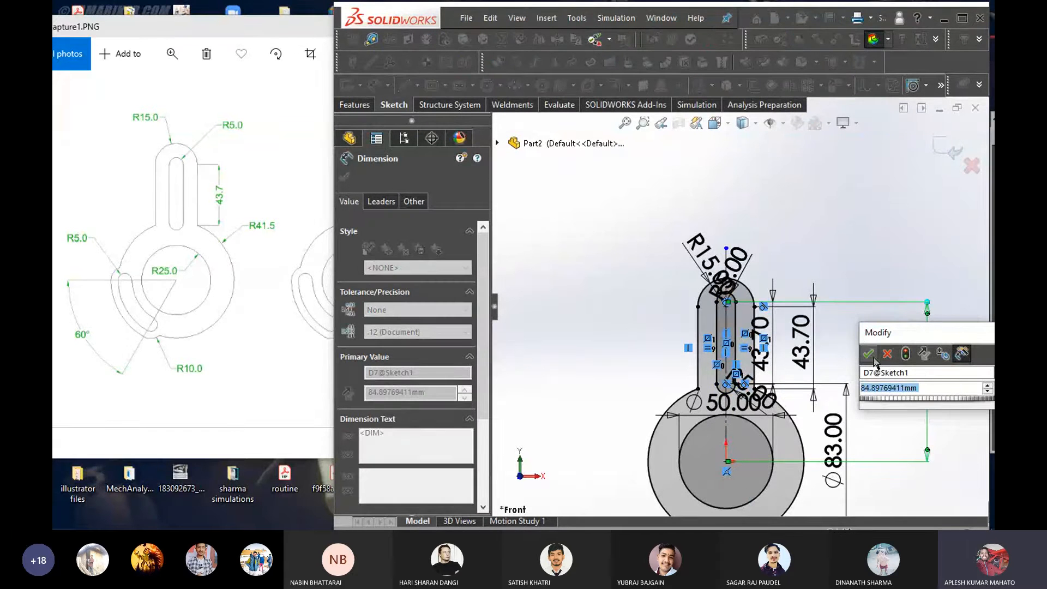
{"action": "left_click", "coordinate": [870, 354]}
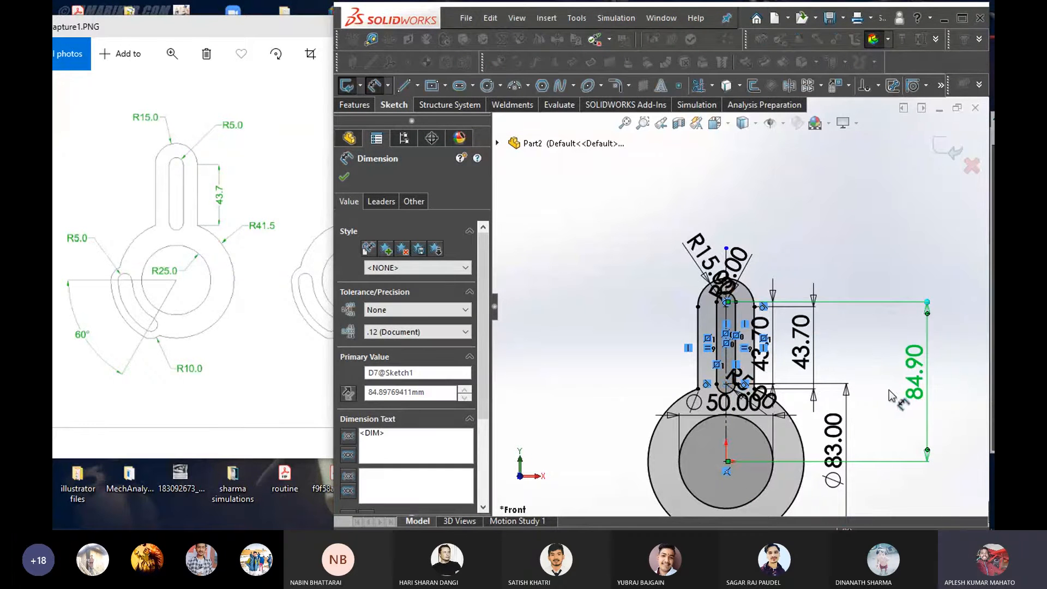
{"action": "left_click", "coordinate": [861, 349]}
Flip the arrows of the slot centre's height dimension outward and move that dimension closer to the profile
{"action": "scroll", "coordinate": [860, 318], "scroll_direction": "down", "scroll_amount": 2}
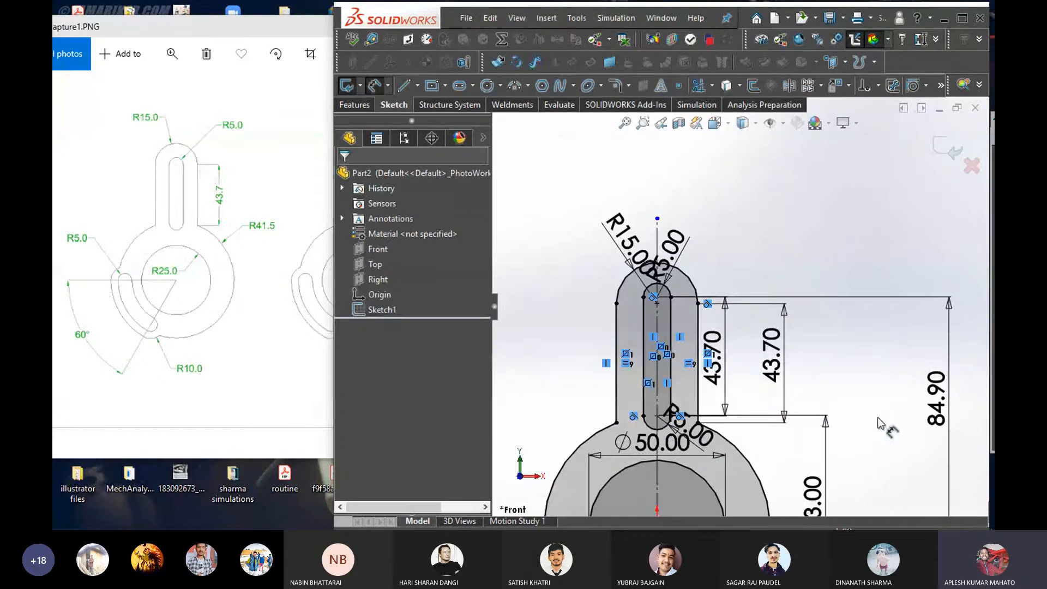
{"action": "scroll", "coordinate": [883, 437], "scroll_direction": "up", "scroll_amount": 2}
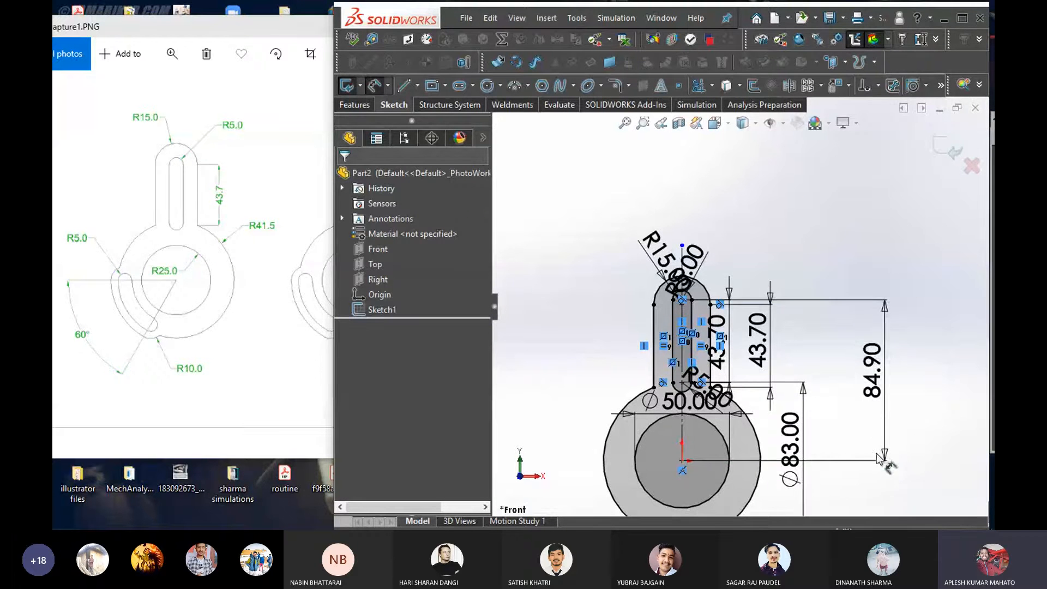
{"action": "left_click", "coordinate": [885, 456]}
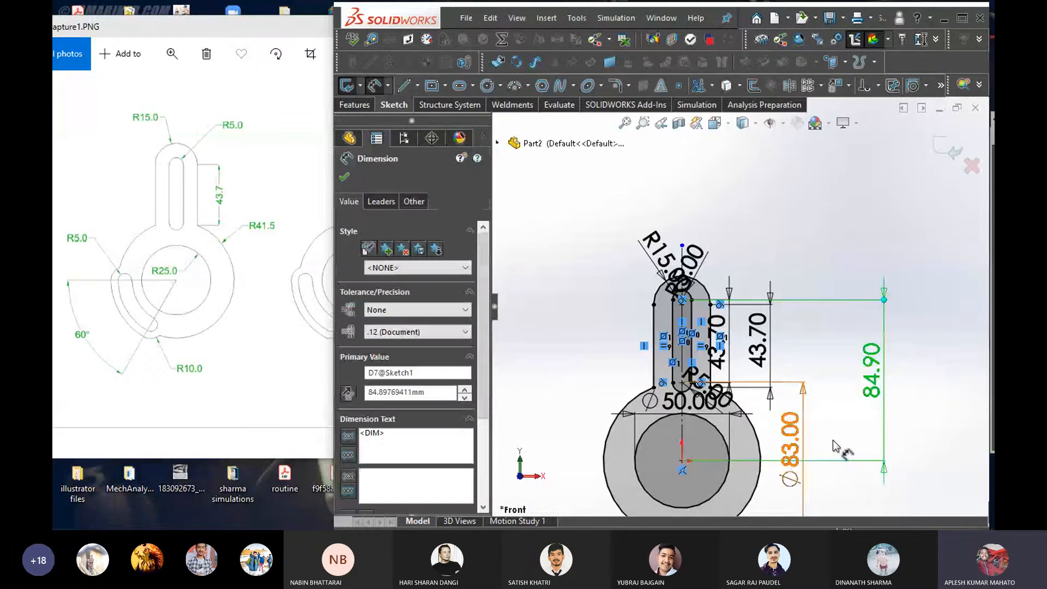
{"action": "left_click", "coordinate": [935, 409]}
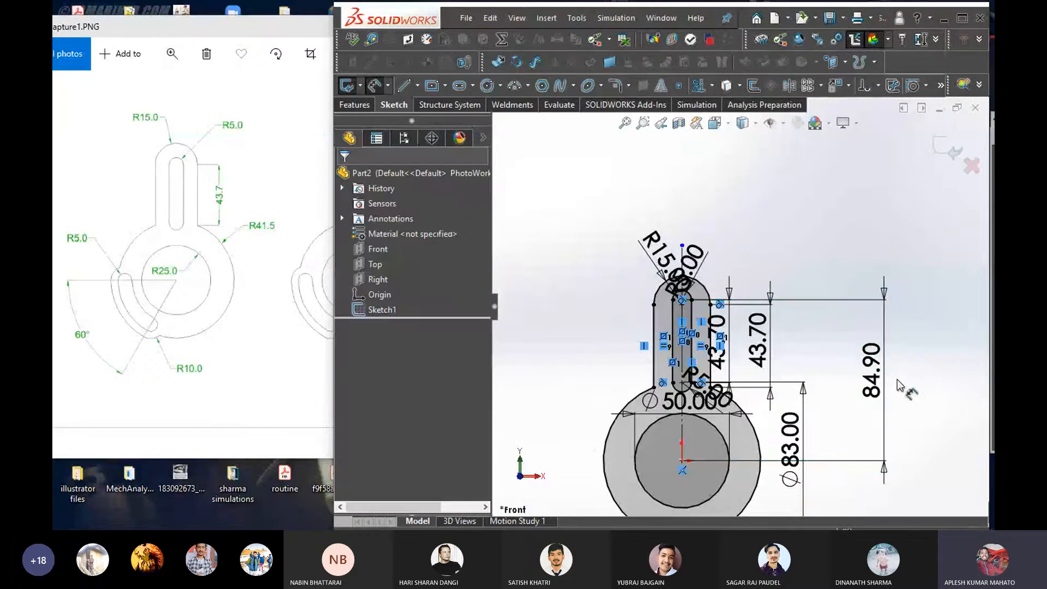
{"action": "left_click_drag", "start_coordinate": [876, 382], "coordinate": [834, 382]}
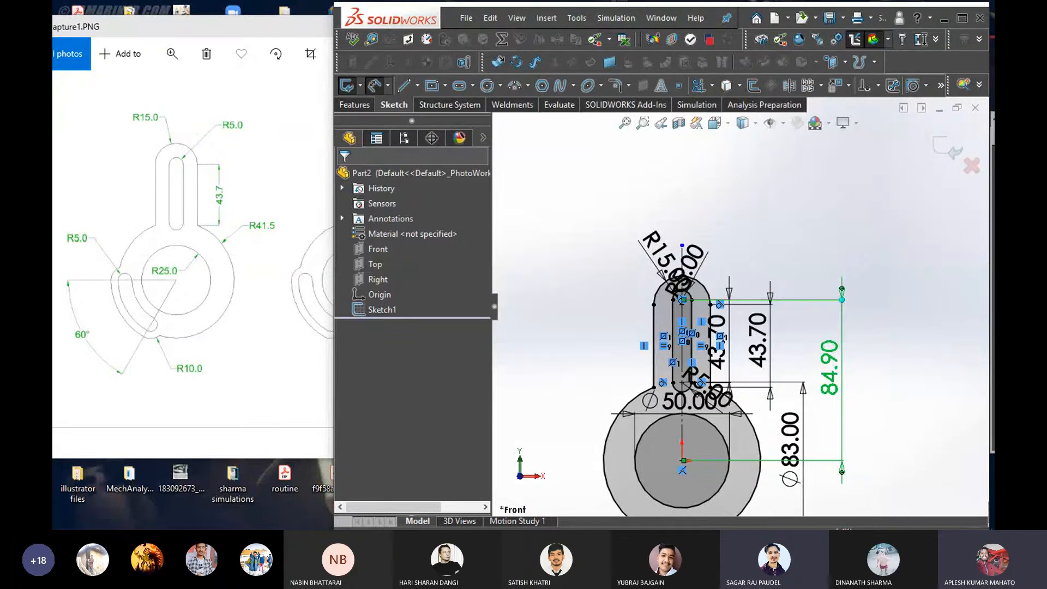
{"action": "left_click", "coordinate": [935, 364]}
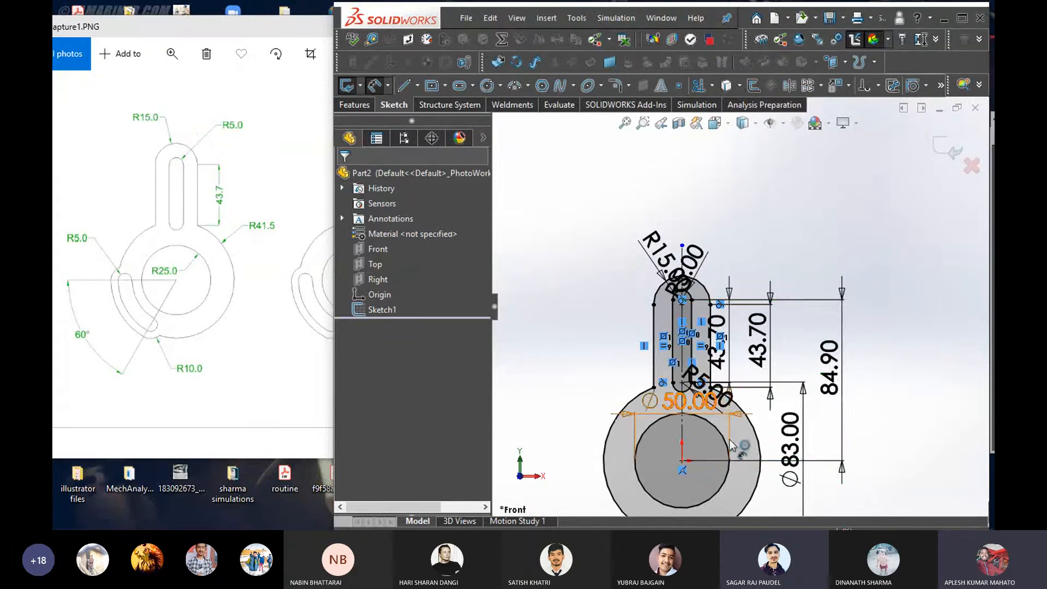
Sketch a horizontal line from the origin leftward past the outer circle and convert it to construction geometry
{"action": "scroll", "coordinate": [742, 464], "scroll_direction": "up", "scroll_amount": 1}
{"action": "scroll", "coordinate": [734, 458], "scroll_direction": "down", "scroll_amount": 3}
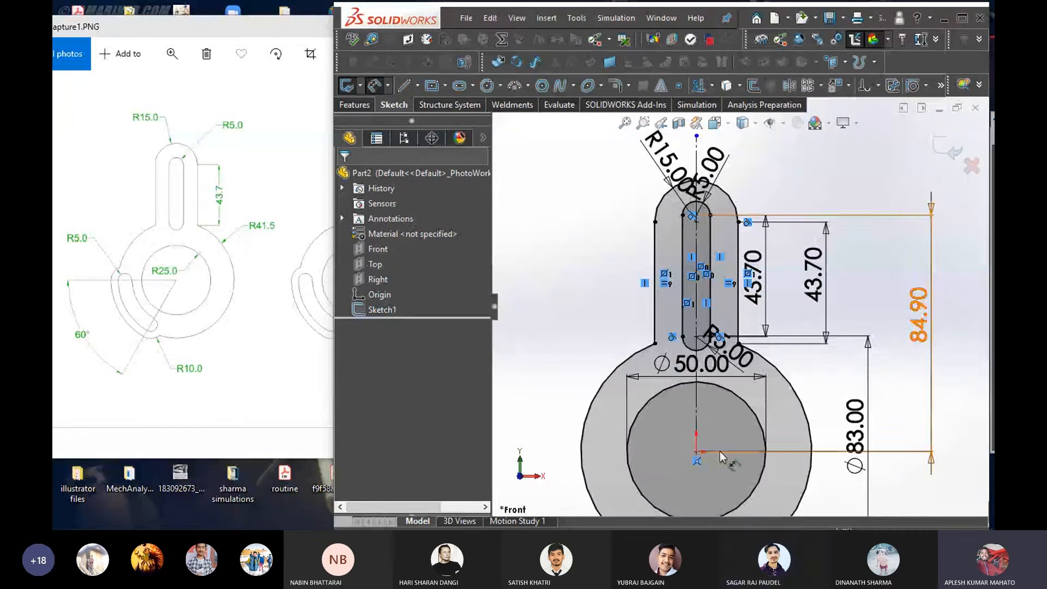
{"action": "key", "text": "f"}
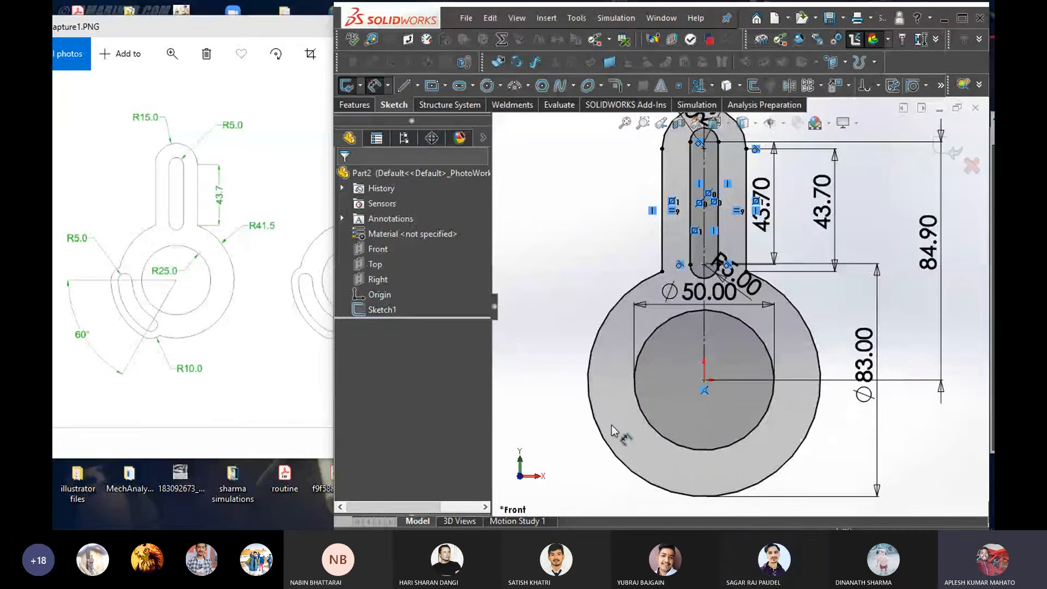
{"action": "scroll", "coordinate": [610, 401], "scroll_direction": "up", "scroll_amount": 2}
{"action": "right_click_drag", "start_coordinate": [596, 315], "coordinate": [520, 313]}
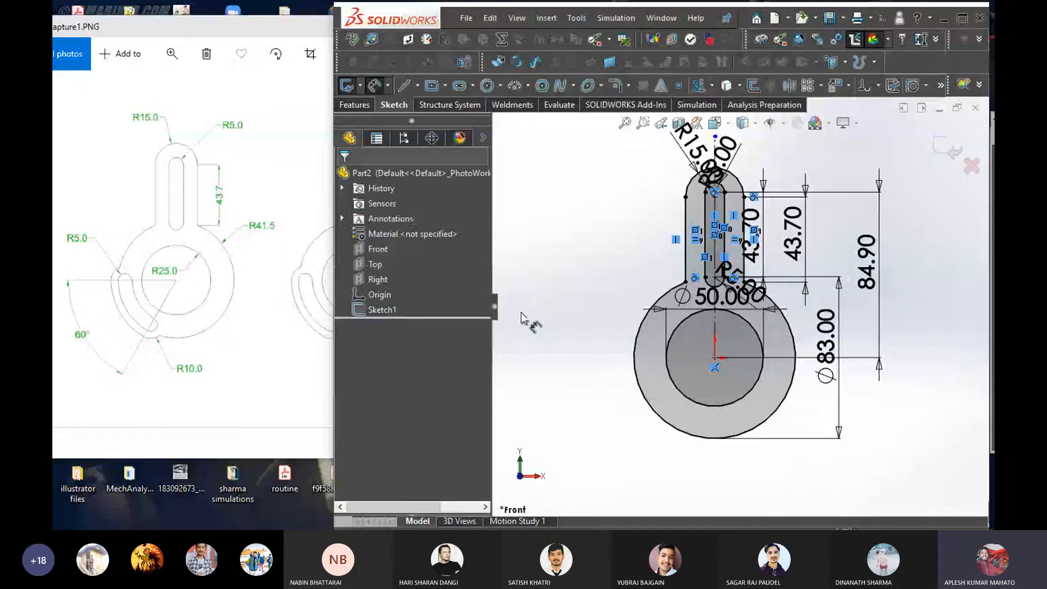
{"action": "left_click", "coordinate": [715, 358]}
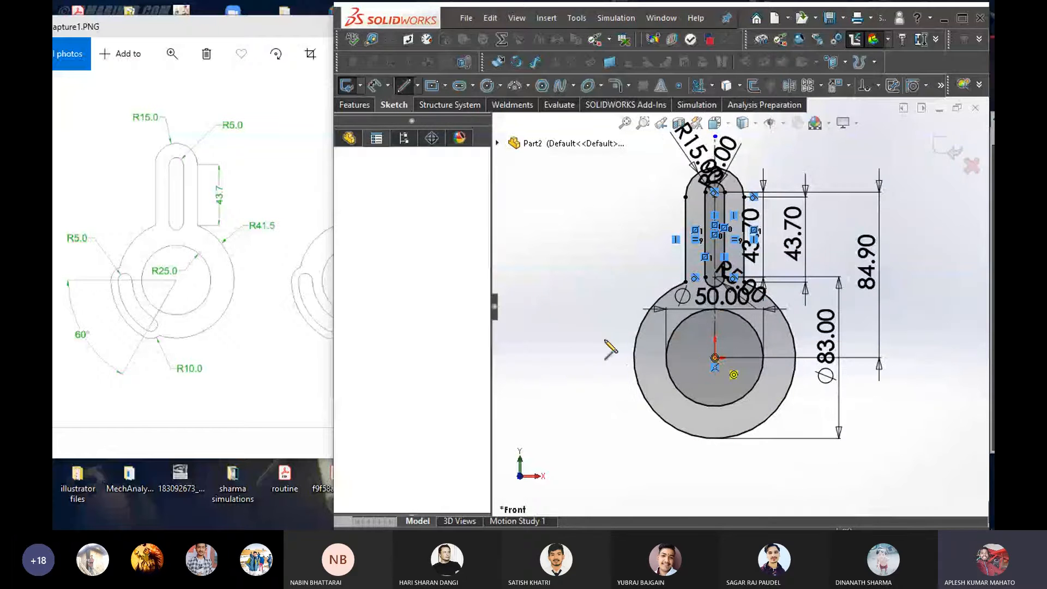
{"action": "left_click", "coordinate": [554, 359]}
{"action": "right_click", "coordinate": [570, 296]}
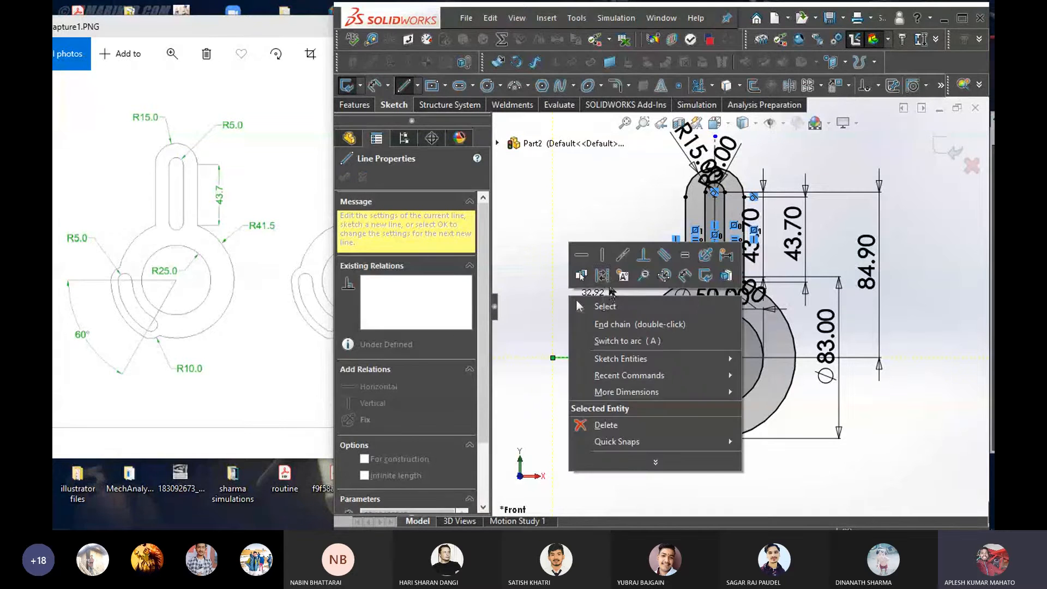
{"action": "left_click", "coordinate": [604, 276]}
Sketch a slanted line about 89 mm long from the origin down-left past the outer circle and convert it to construction geometry
{"action": "right_click_drag", "start_coordinate": [600, 405], "coordinate": [545, 401]}
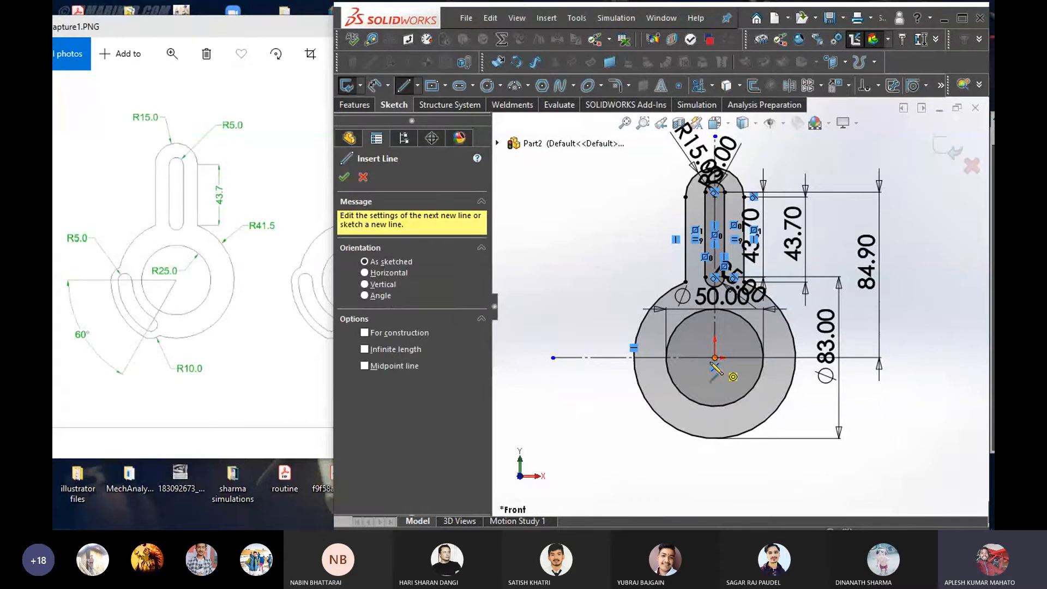
{"action": "left_click", "coordinate": [715, 358]}
{"action": "left_click", "coordinate": [614, 498]}
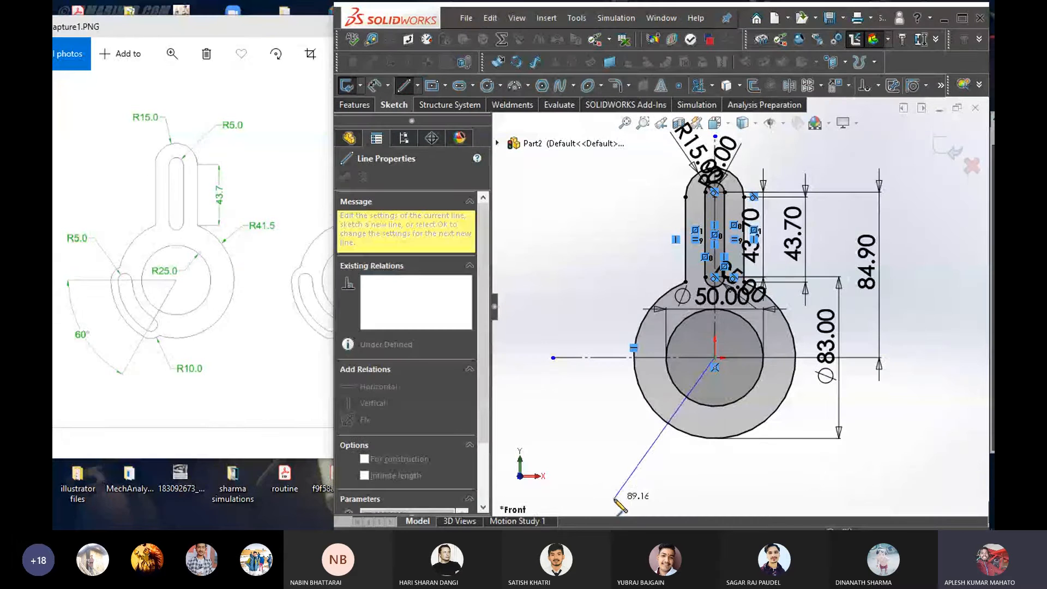
{"action": "right_click", "coordinate": [587, 389]}
{"action": "left_click", "coordinate": [600, 364]}
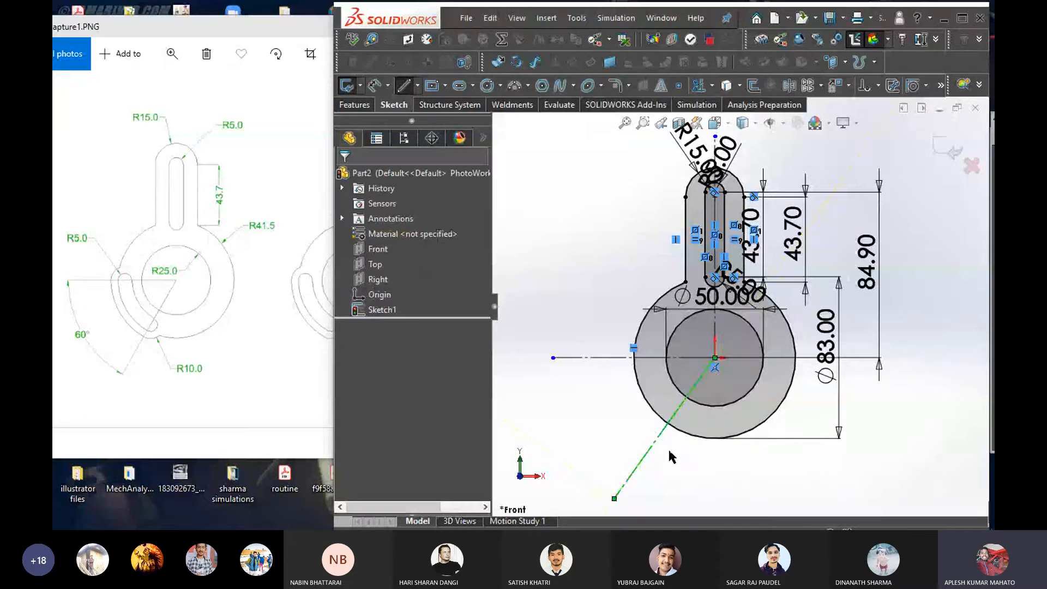
Stretch the free ends of the horizontal and slanted construction lines farther outward, to about 112 mm and 102 mm long
{"action": "scroll", "coordinate": [665, 441], "scroll_direction": "up", "scroll_amount": 5}
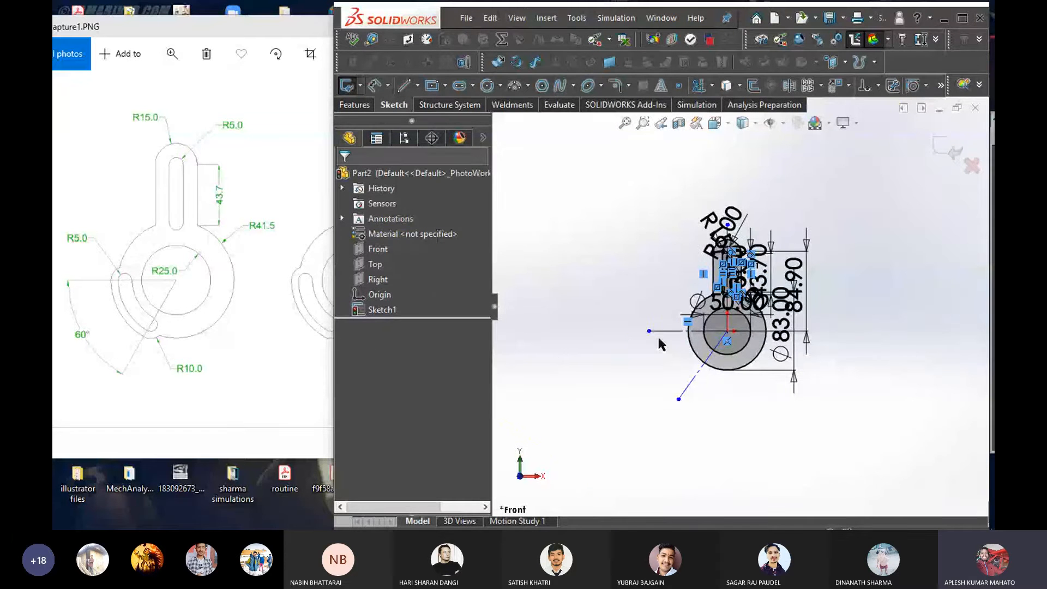
{"action": "left_click_drag", "start_coordinate": [648, 331], "coordinate": [622, 334]}
{"action": "left_click", "coordinate": [657, 360]}
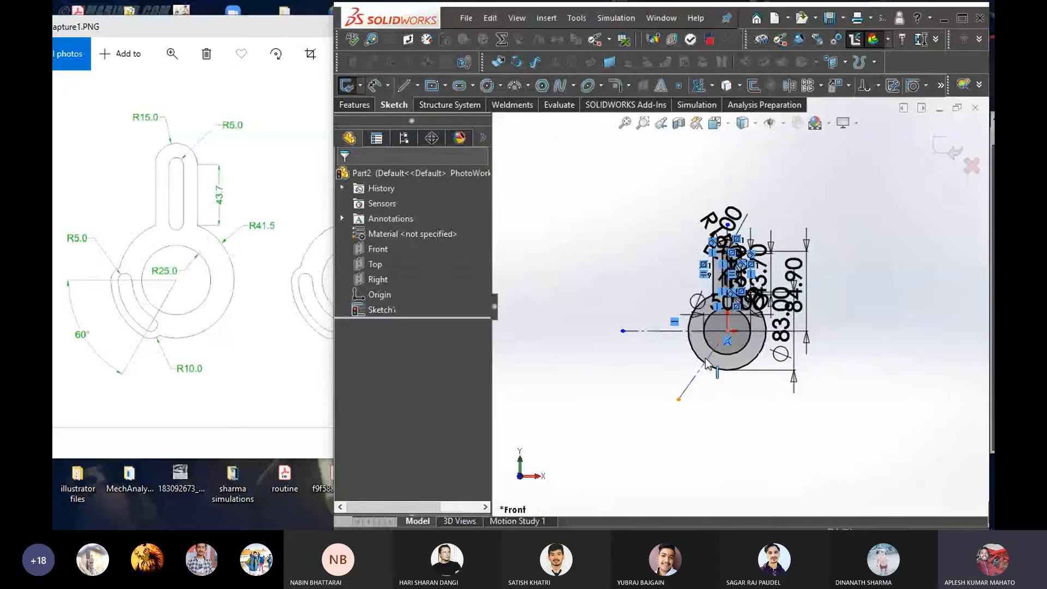
{"action": "scroll", "coordinate": [698, 369], "scroll_direction": "down", "scroll_amount": 2}
{"action": "left_click_drag", "start_coordinate": [670, 413], "coordinate": [657, 425]}
Add an angle dimension between the horizontal and slanted construction lines, placed outside the profile at its lower left
{"action": "right_click_drag", "start_coordinate": [818, 434], "coordinate": [820, 347]}
{"action": "scroll", "coordinate": [661, 319], "scroll_direction": "down", "scroll_amount": 2}
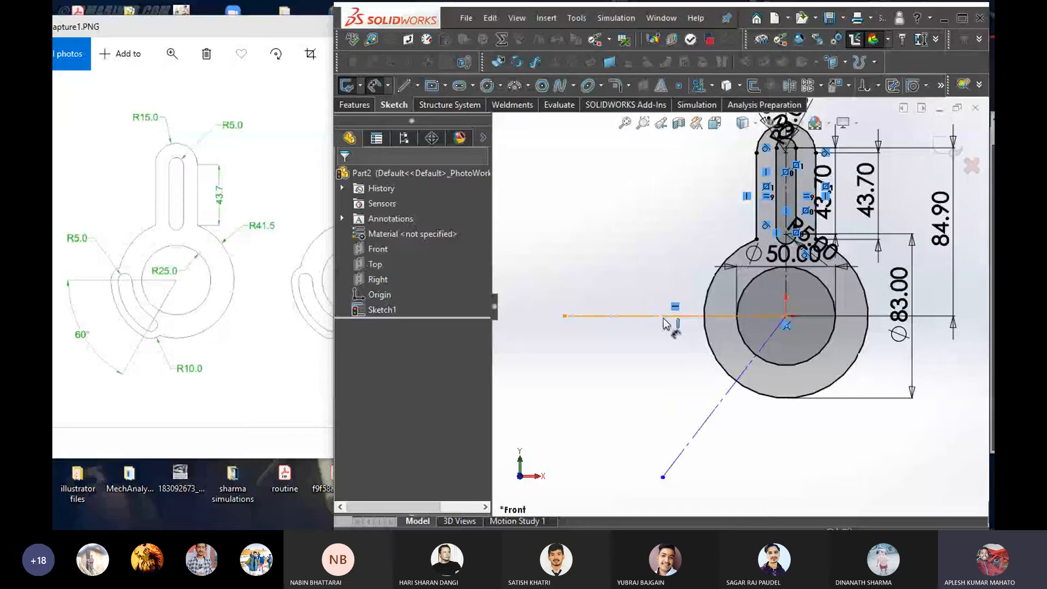
{"action": "left_click", "coordinate": [683, 316]}
{"action": "left_click", "coordinate": [706, 421]}
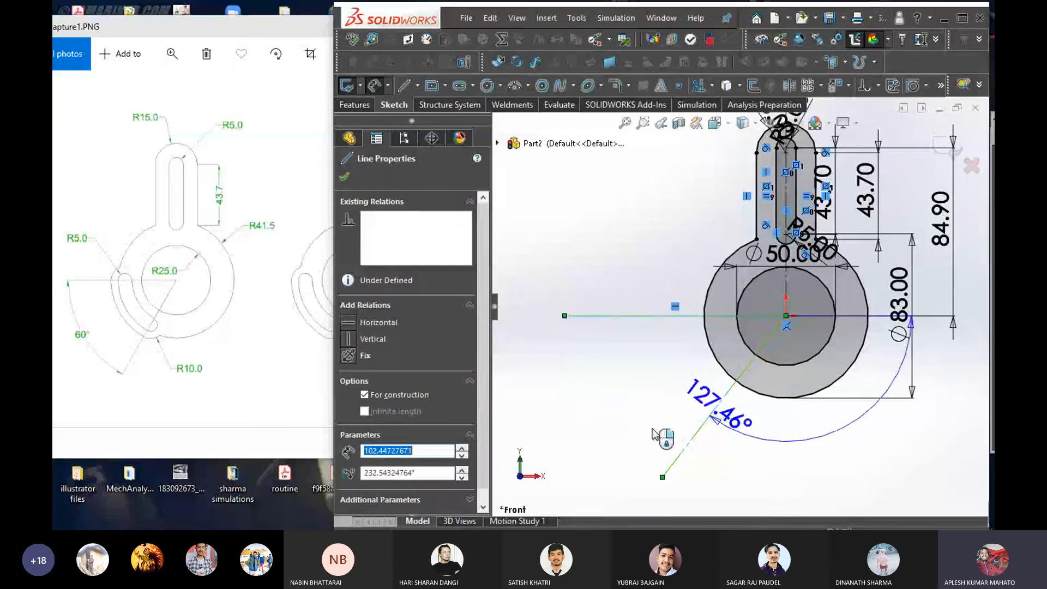
{"action": "left_click", "coordinate": [590, 428]}
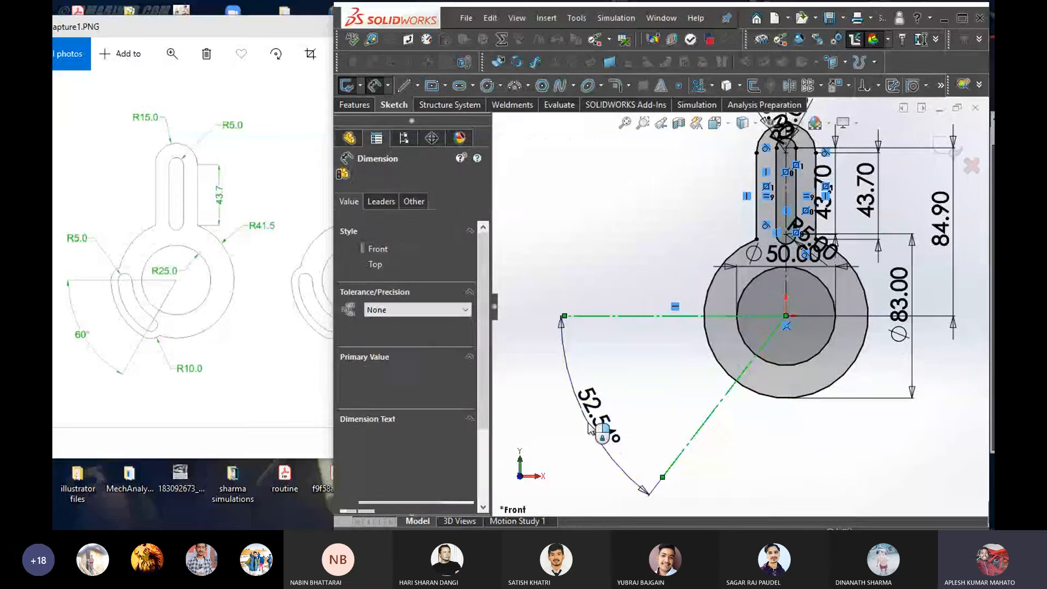
{"action": "type", "text": "60"}
{"action": "key", "text": "Tab"}
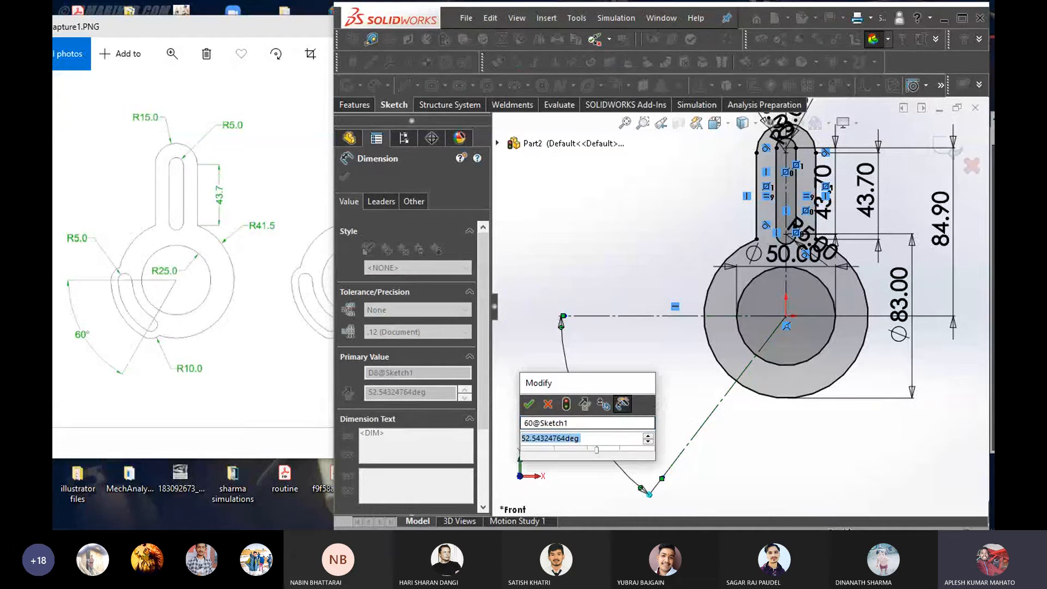
{"action": "left_click", "coordinate": [538, 413]}
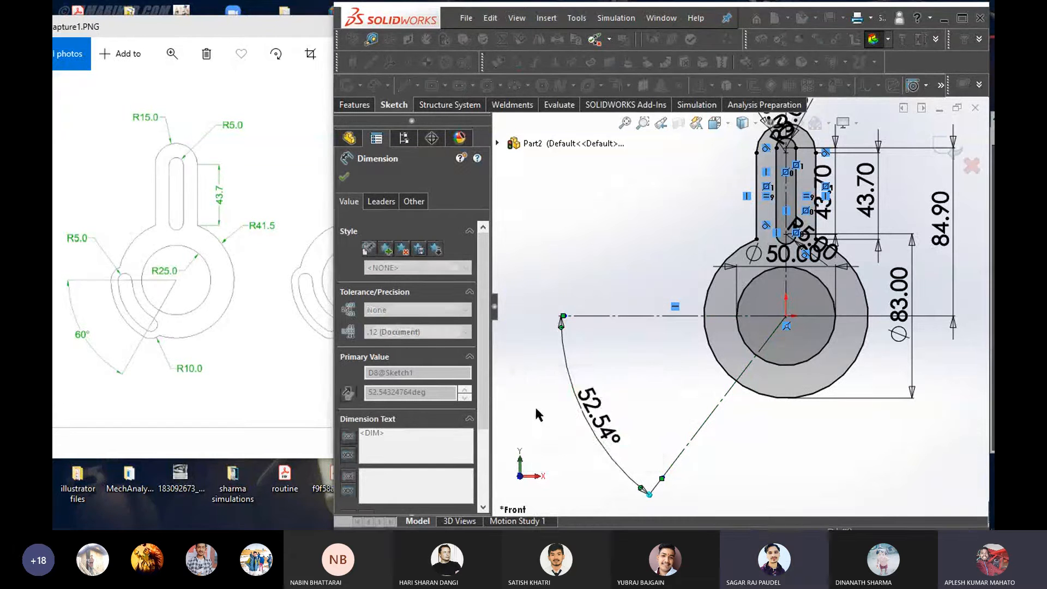
Try a value of 60° on the new angle dimension, and undo both the value and the dimension
{"action": "left_click", "coordinate": [598, 410]}
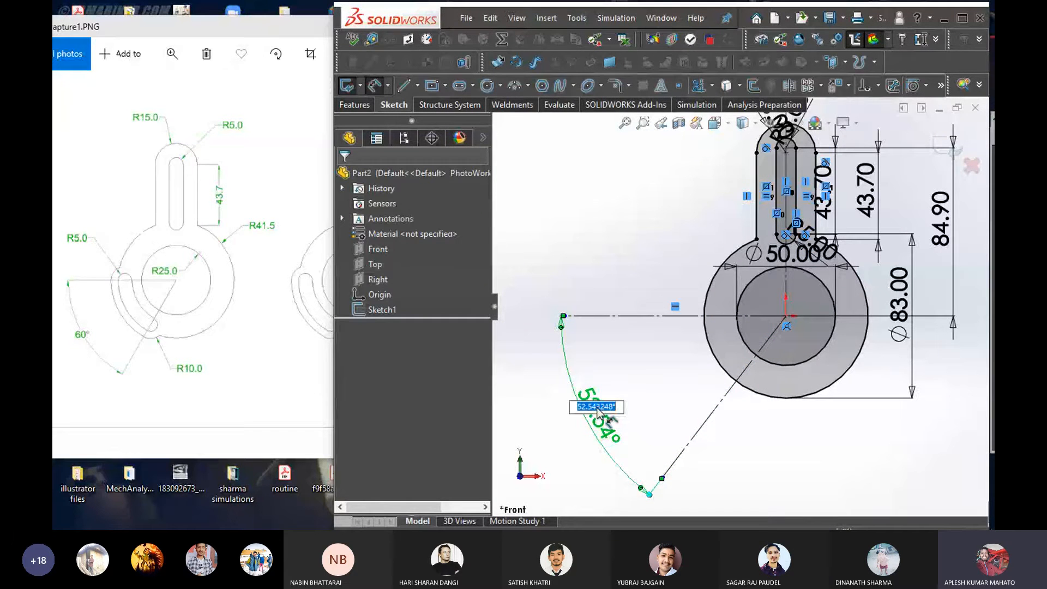
{"action": "type", "text": "60"}
{"action": "key", "text": "Return"}
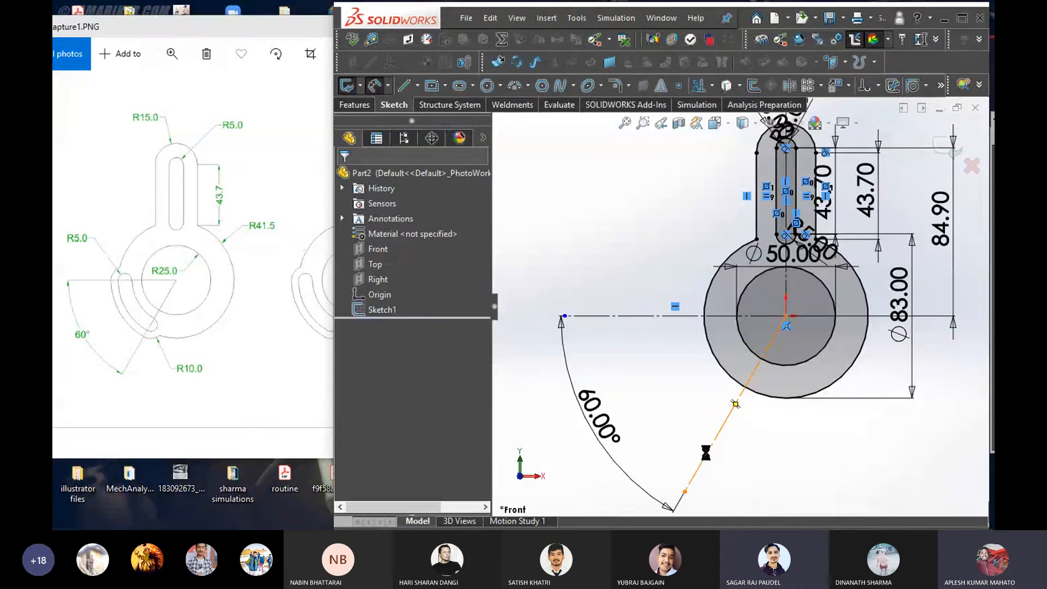
{"action": "key", "text": "ctrl+z"}
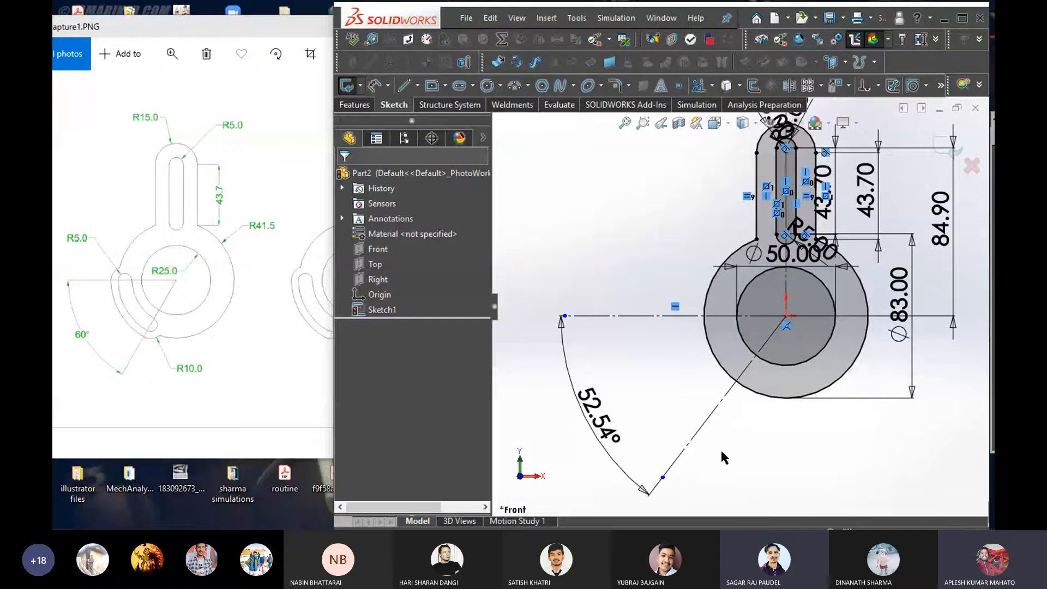
{"action": "key", "text": "ctrl+z"}
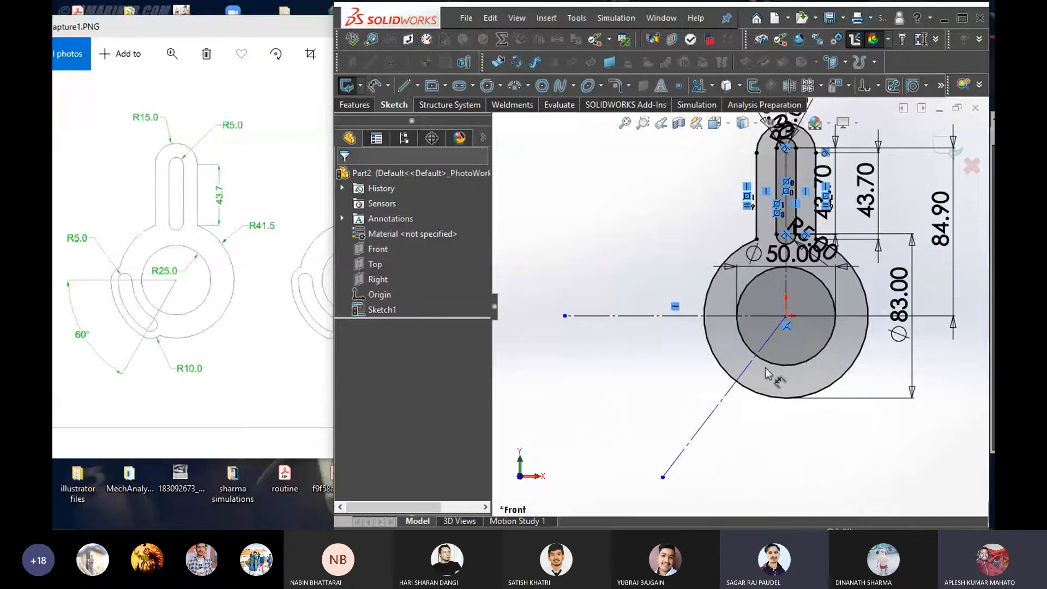
Try placing the angle dimension between the two construction lines again without entering a value, and undo it
{"action": "left_click", "coordinate": [689, 404]}
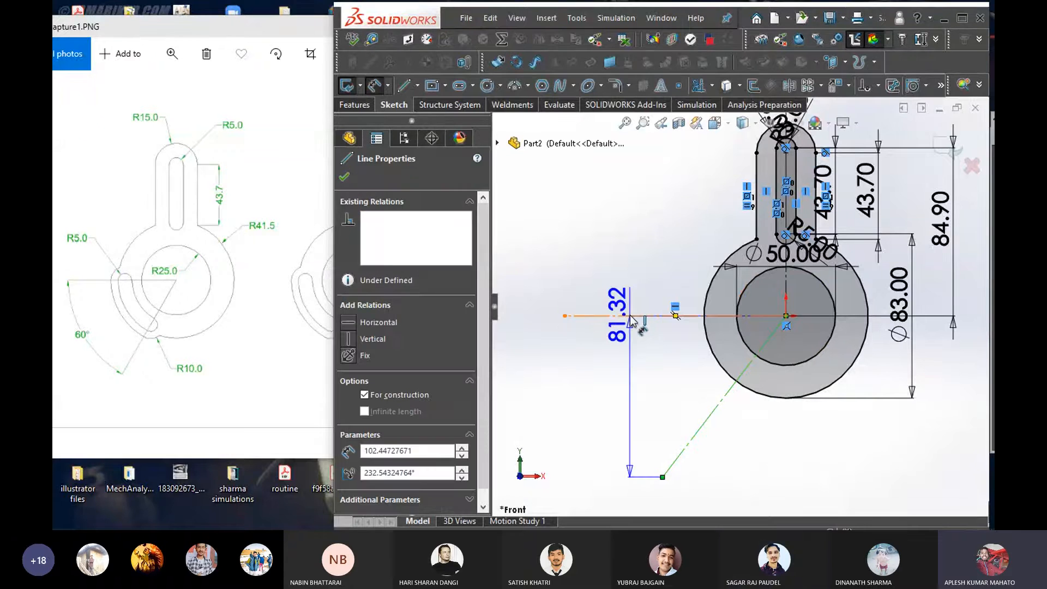
{"action": "left_click", "coordinate": [631, 317]}
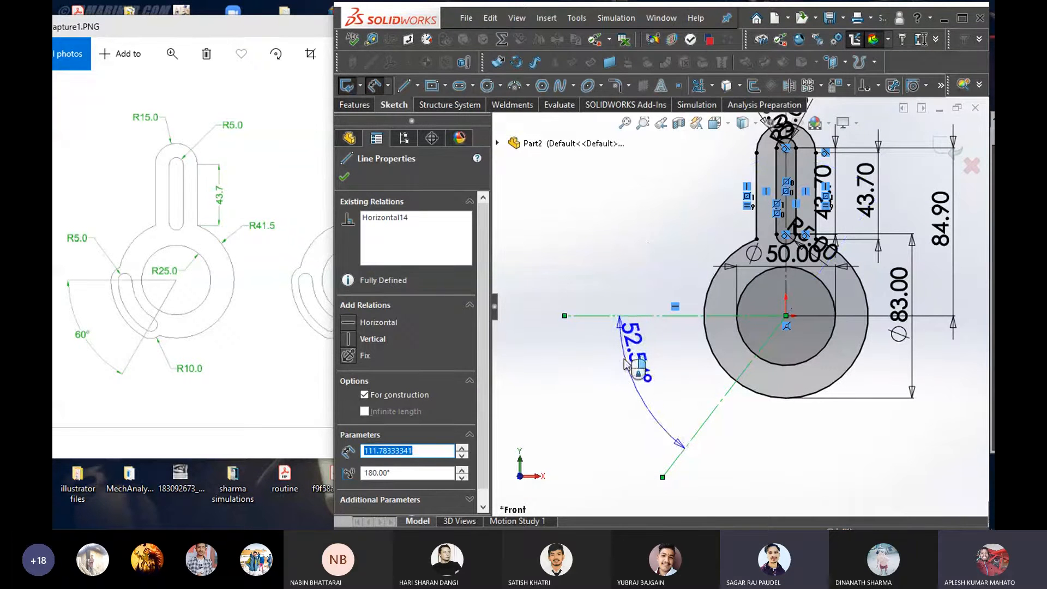
{"action": "left_click", "coordinate": [630, 425]}
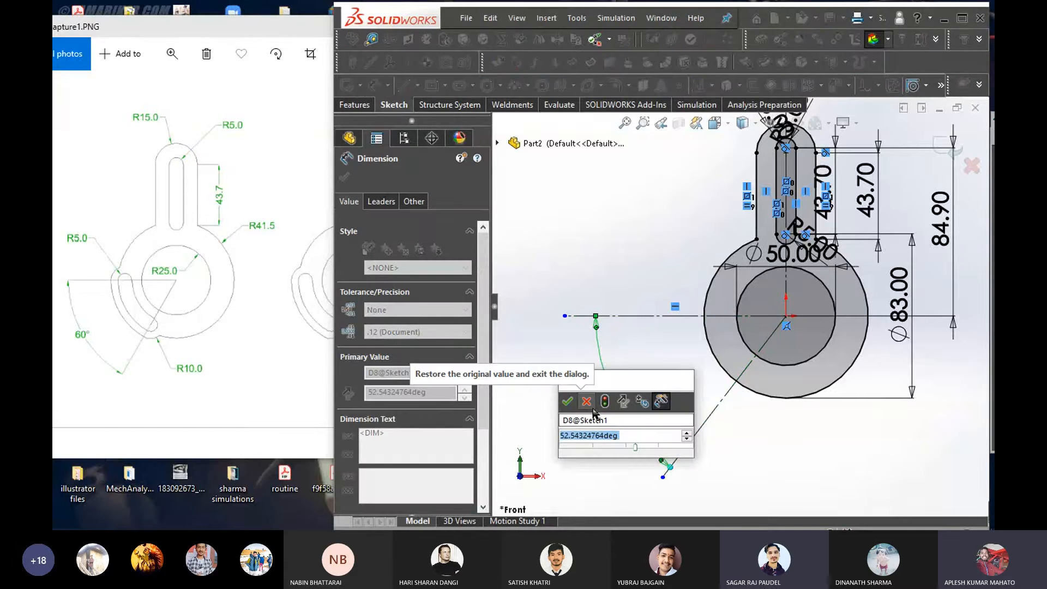
{"action": "left_click", "coordinate": [587, 402]}
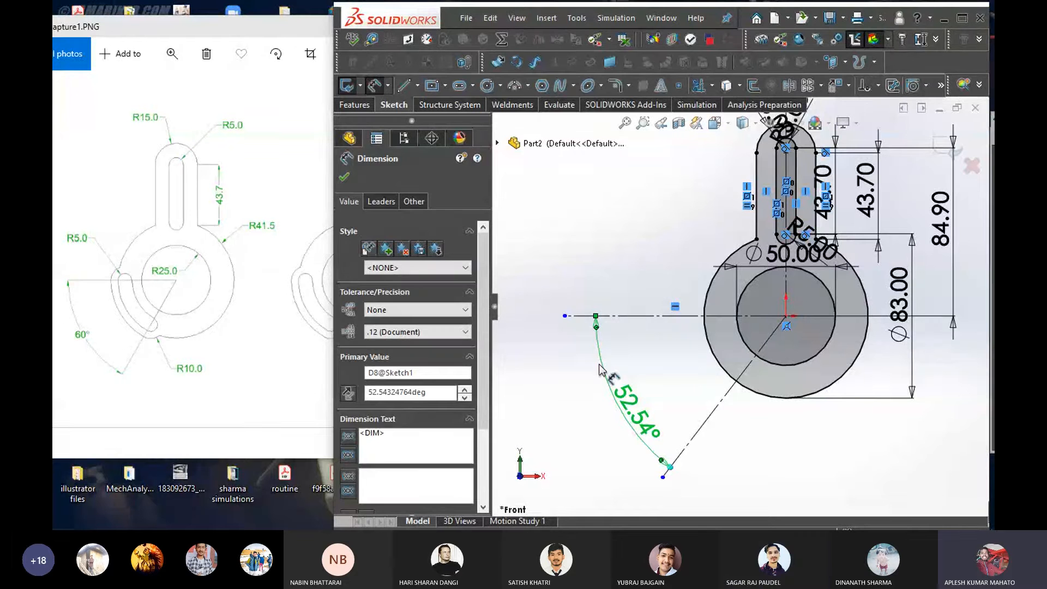
{"action": "key", "text": "Escape"}
{"action": "double_click", "coordinate": [644, 440]}
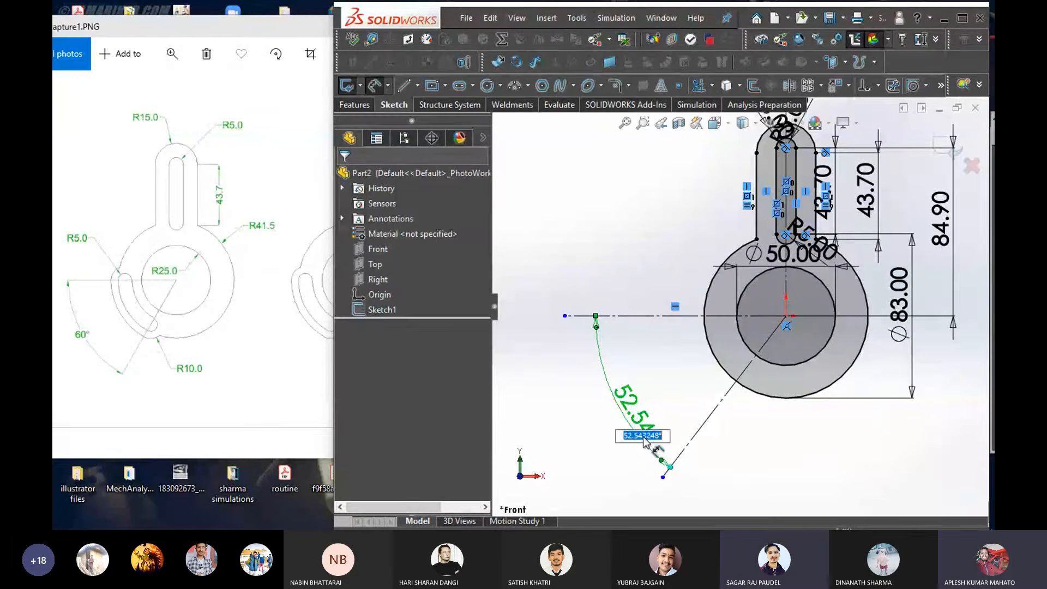
{"action": "left_click", "coordinate": [600, 355]}
{"action": "left_click", "coordinate": [613, 277]}
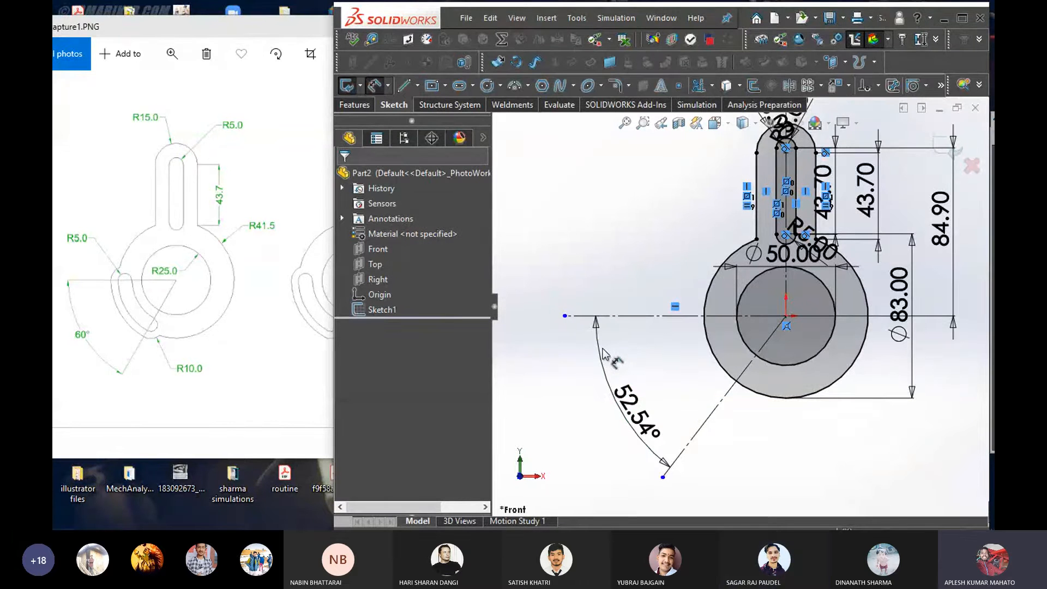
{"action": "key", "text": "Escape"}
{"action": "key", "text": "ctrl+z"}
Dimension the angle between the horizontal and slanted construction lines as 60°
{"action": "right_click_drag", "start_coordinate": [606, 368], "coordinate": [563, 368]}
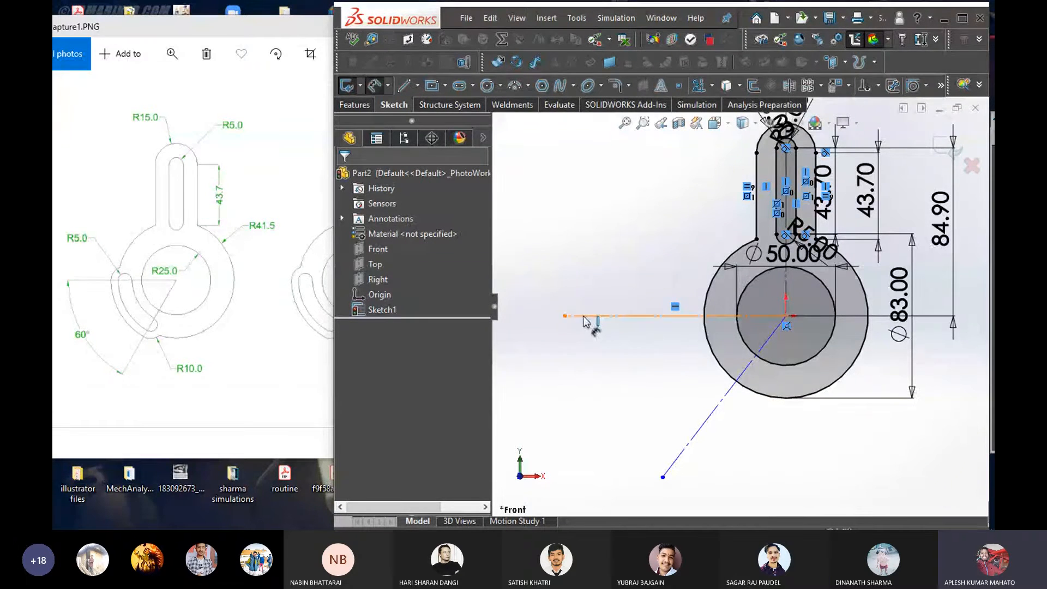
{"action": "left_click", "coordinate": [612, 318]}
{"action": "left_click", "coordinate": [692, 443]}
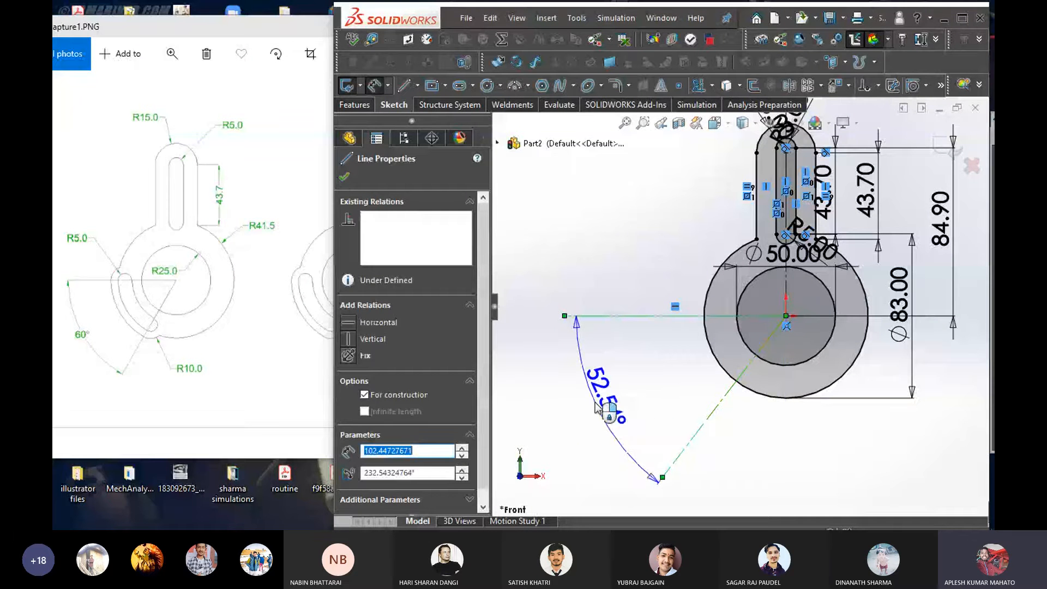
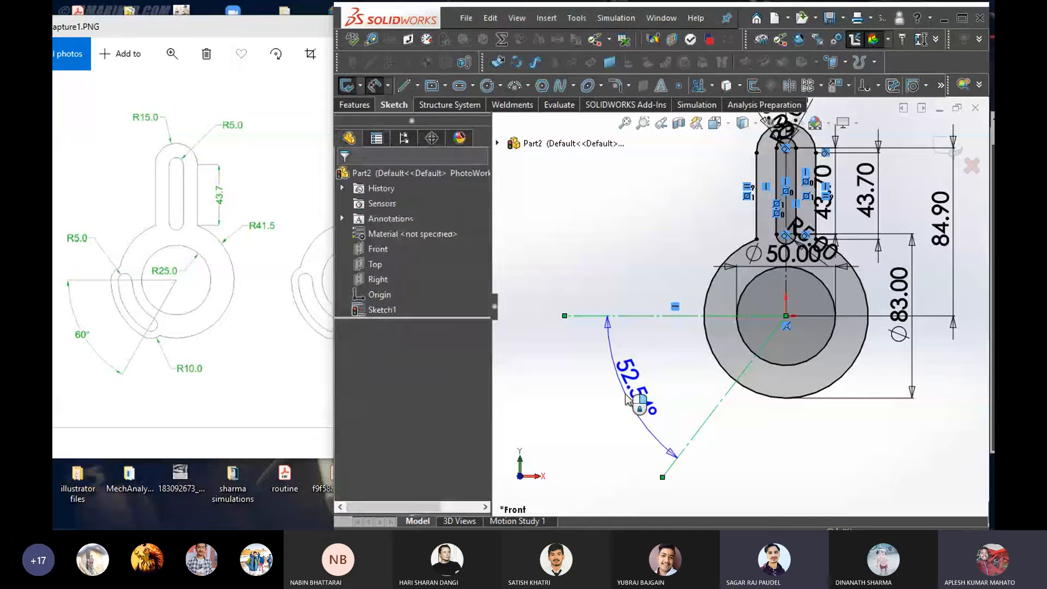
{"action": "left_click", "coordinate": [633, 401]}
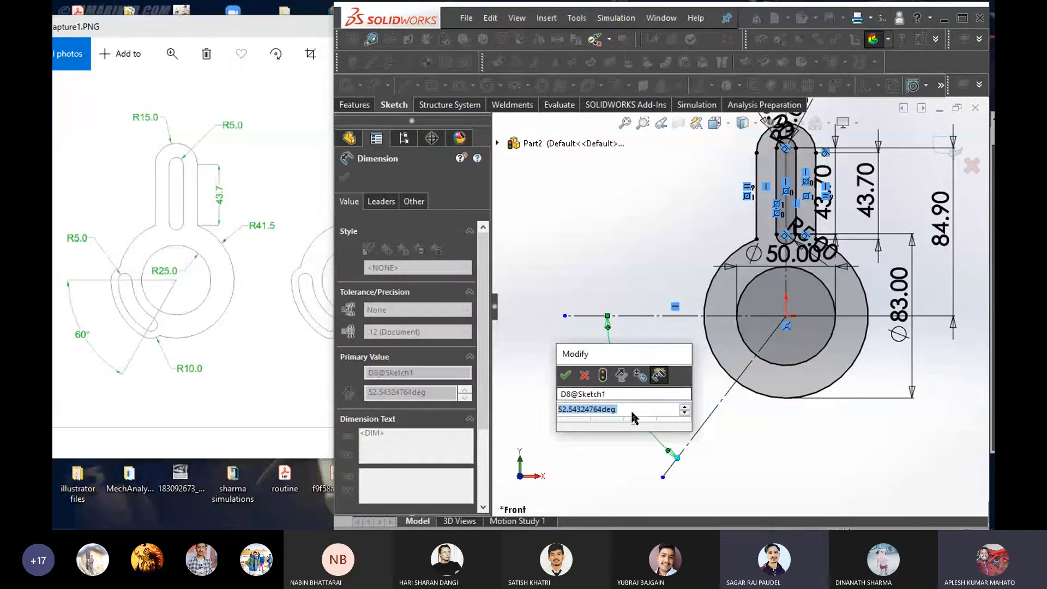
{"action": "type", "text": "60"}
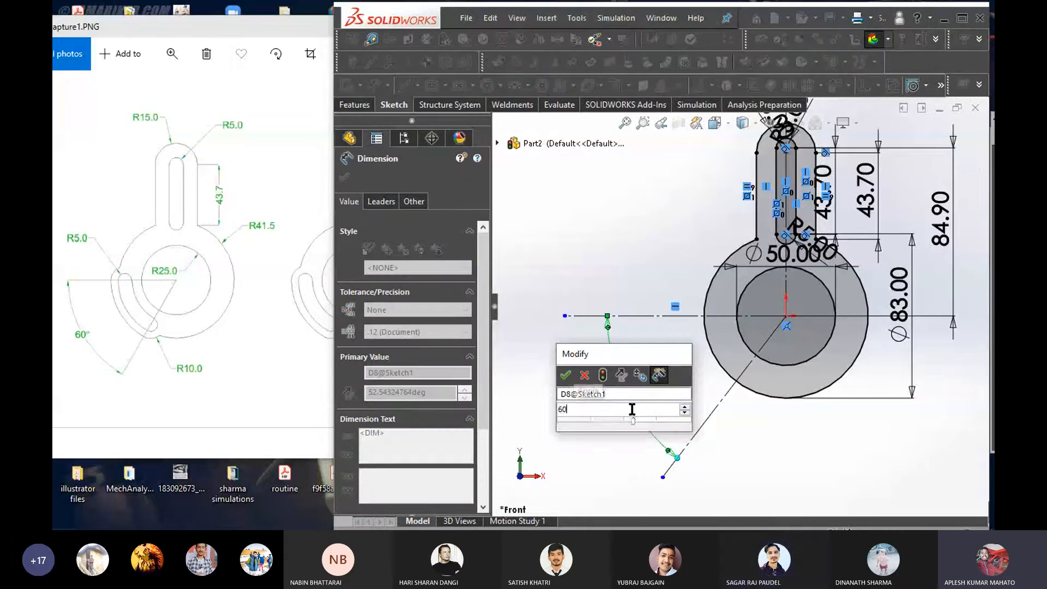
{"action": "key", "text": "Return"}
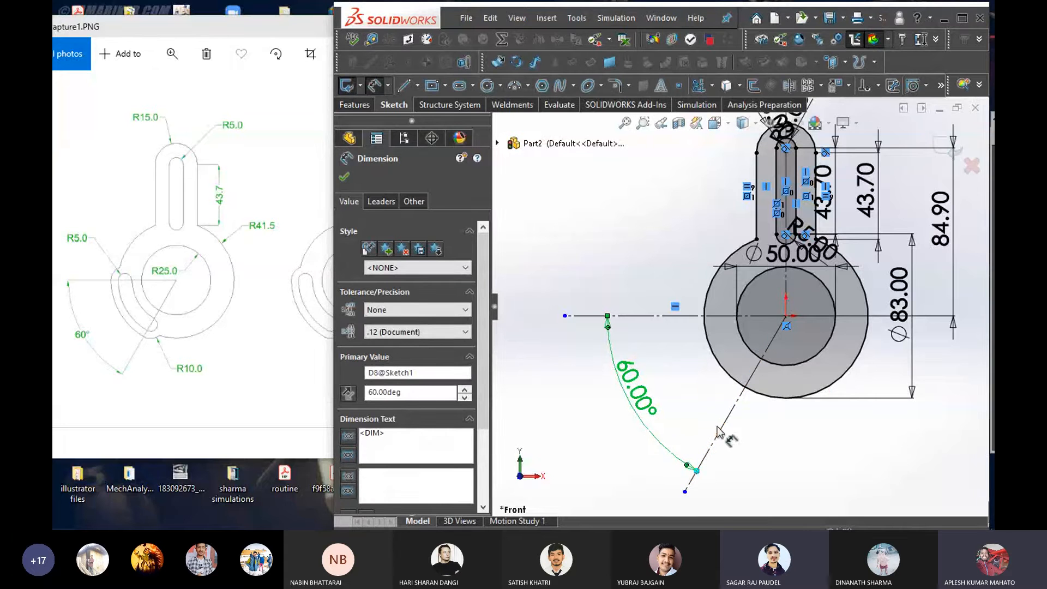
{"action": "left_click", "coordinate": [648, 316]}
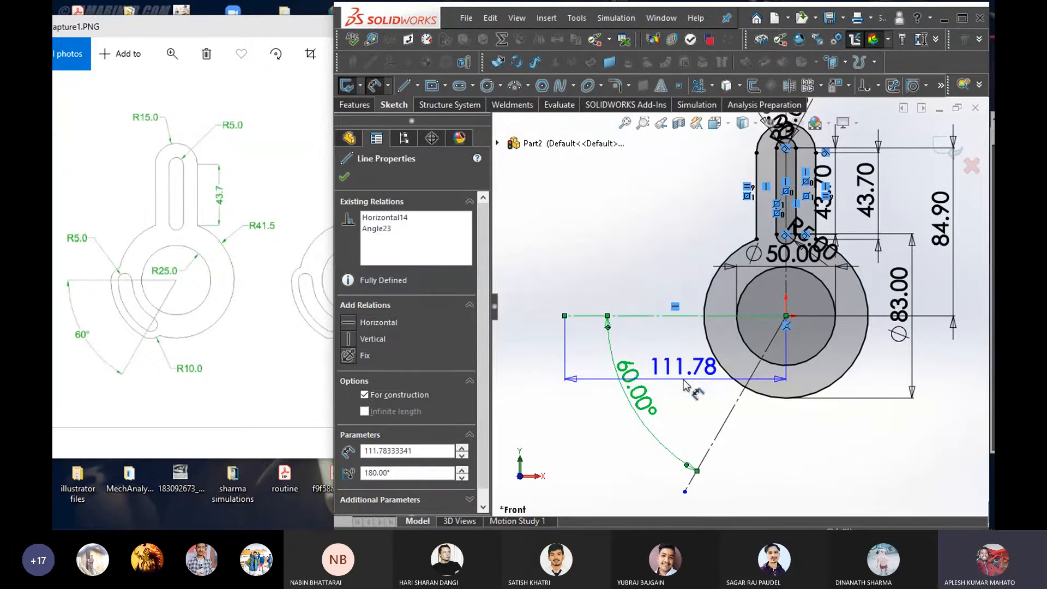
{"action": "key", "text": "Escape"}
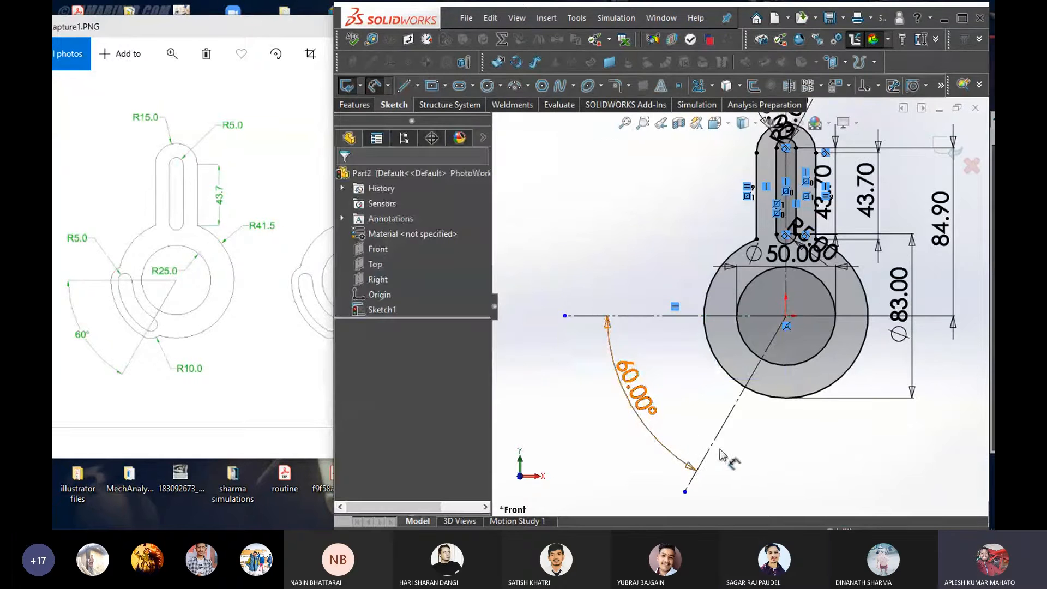
Move the 60° angle dimension inward, closer to the outer circle
{"action": "scroll", "coordinate": [723, 456], "scroll_direction": "up", "scroll_amount": 2}
{"action": "scroll", "coordinate": [722, 456], "scroll_direction": "up", "scroll_amount": 1}
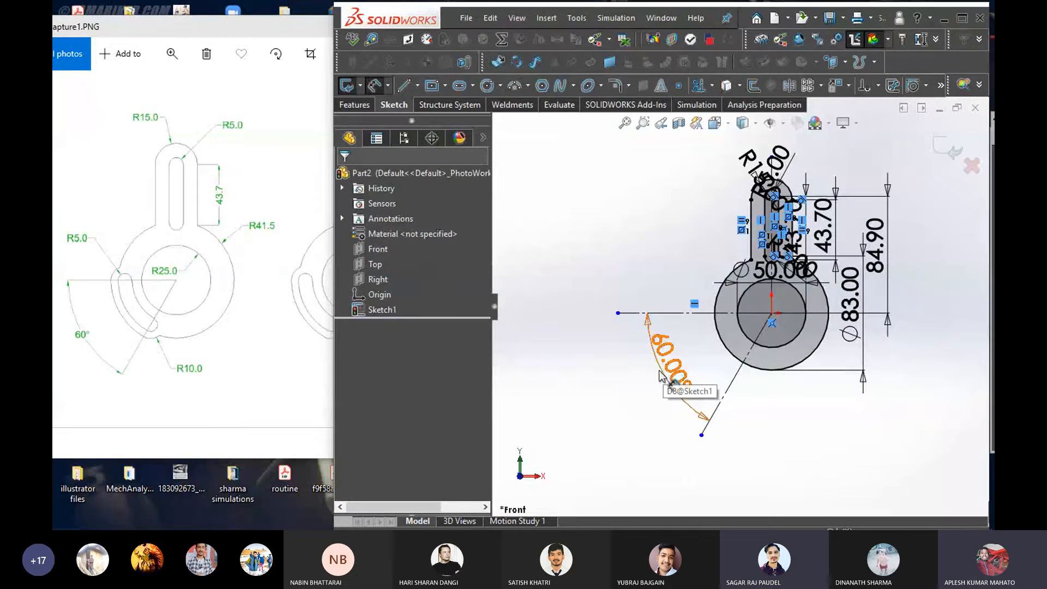
{"action": "left_click_drag", "start_coordinate": [693, 365], "coordinate": [706, 351]}
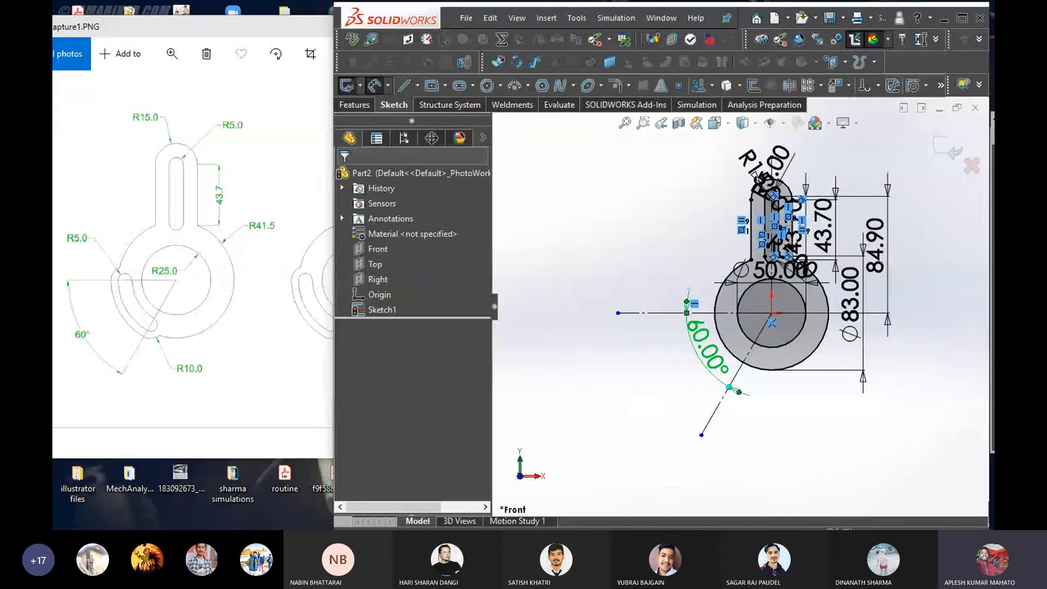
{"action": "left_click", "coordinate": [608, 408]}
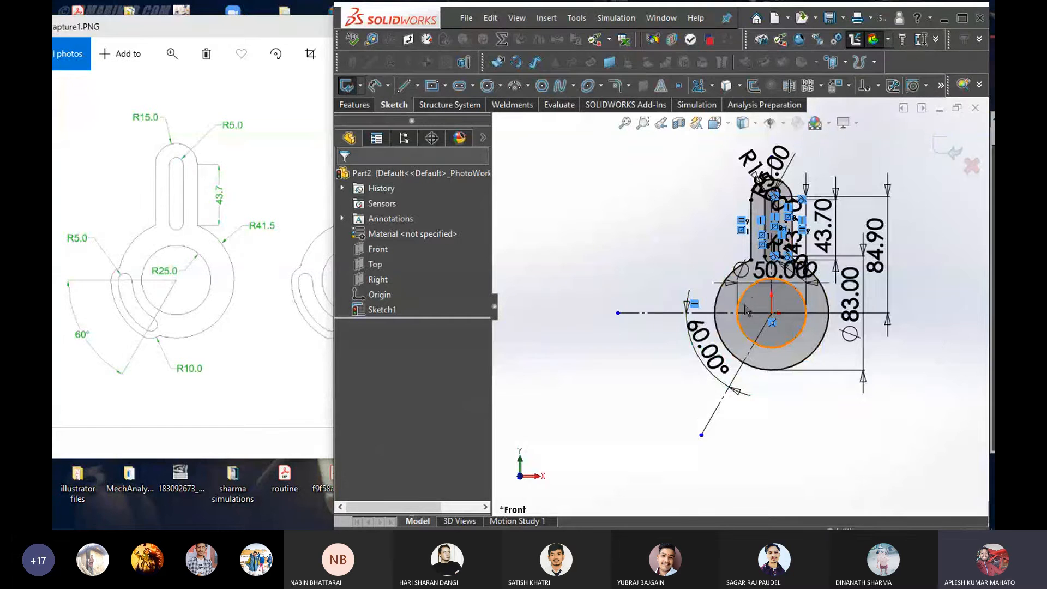
{"action": "scroll", "coordinate": [772, 249], "scroll_direction": "down", "scroll_amount": 2}
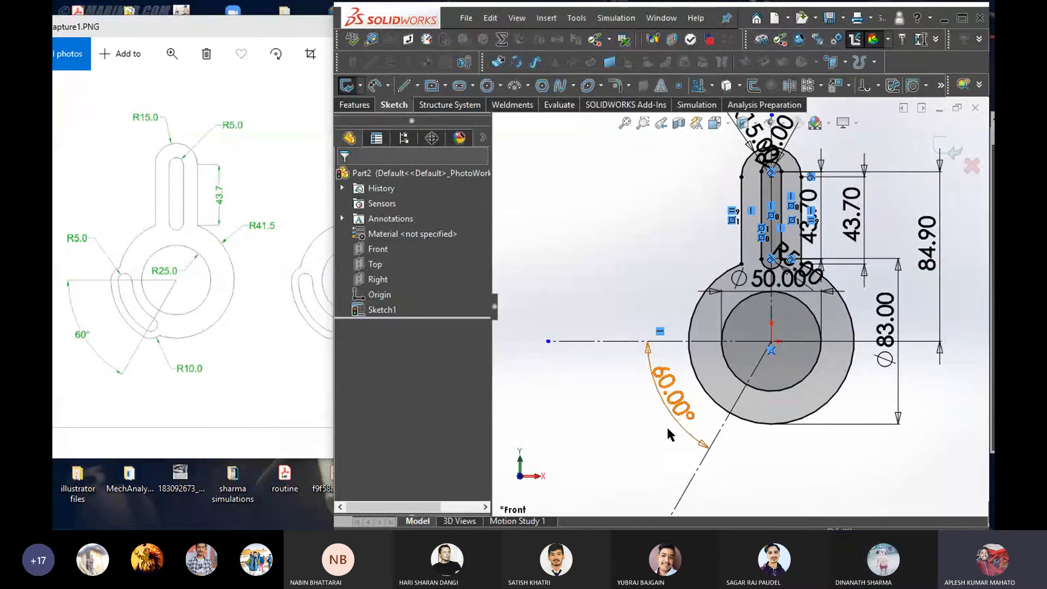
{"action": "scroll", "coordinate": [682, 438], "scroll_direction": "down", "scroll_amount": 2}
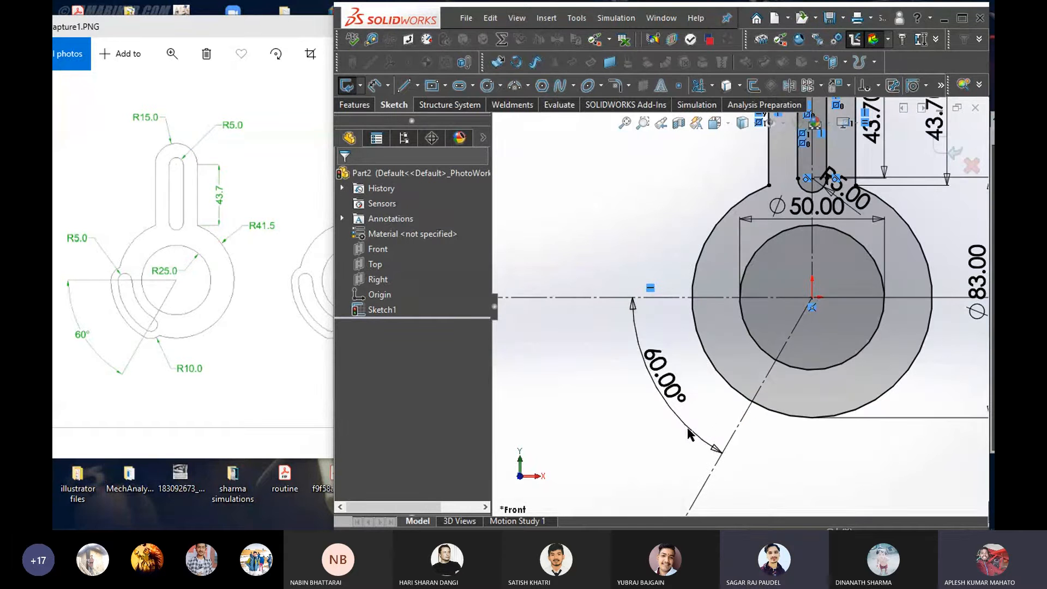
Move the 60° angle dimension outward, beyond the free ends of the two construction lines
{"action": "scroll", "coordinate": [682, 328], "scroll_direction": "up", "scroll_amount": 1}
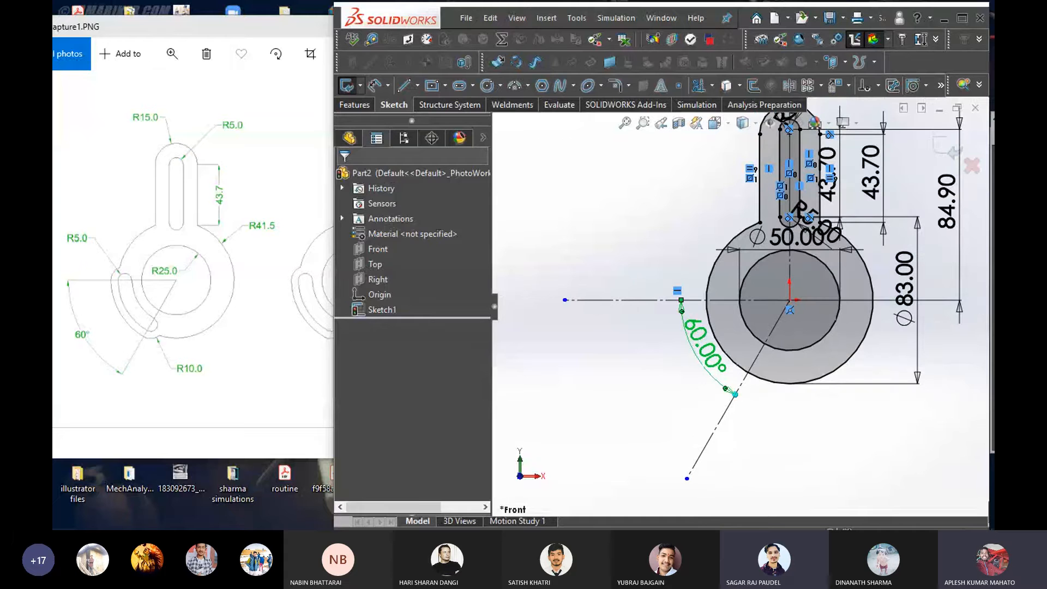
{"action": "left_click", "coordinate": [705, 361]}
{"action": "left_click", "coordinate": [625, 386]}
{"action": "left_click_drag", "start_coordinate": [704, 355], "coordinate": [587, 431]}
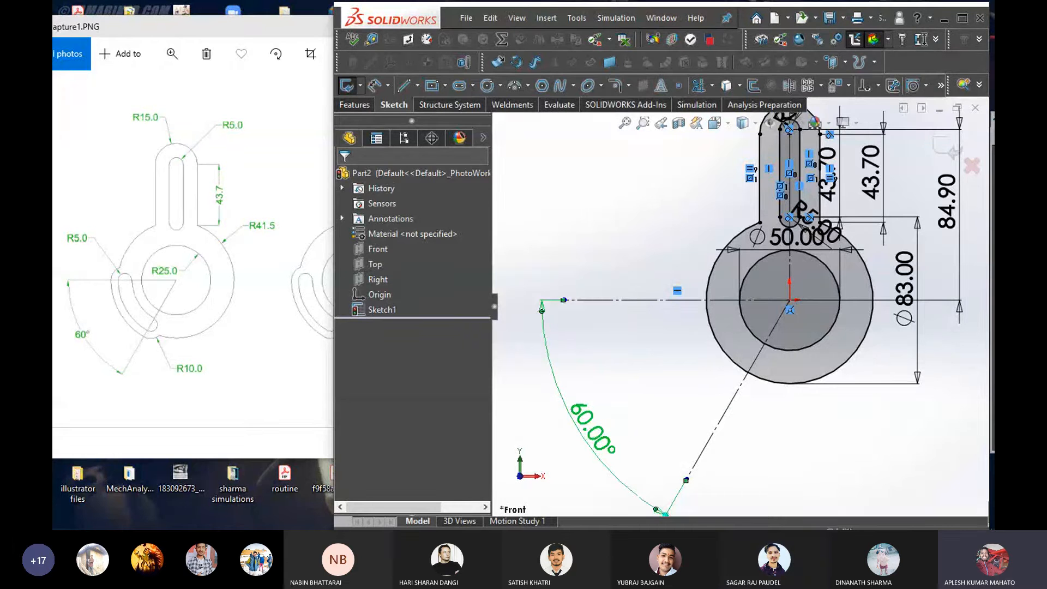
Undo the 60° angle dimension between the two construction lines together with its repositioning
{"action": "left_click", "coordinate": [345, 174]}
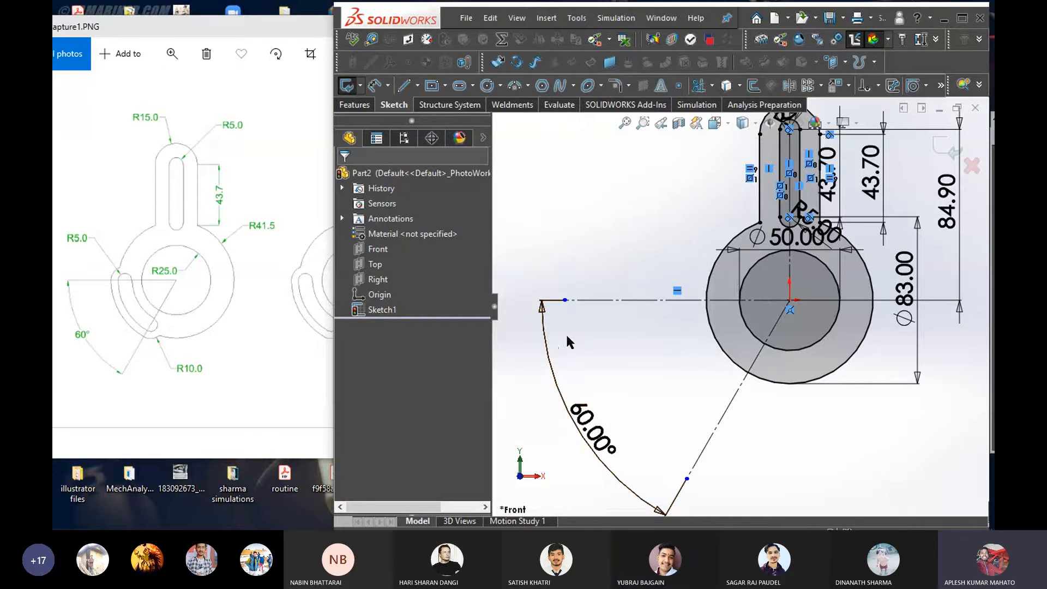
{"action": "key", "text": "ctrl+z"}
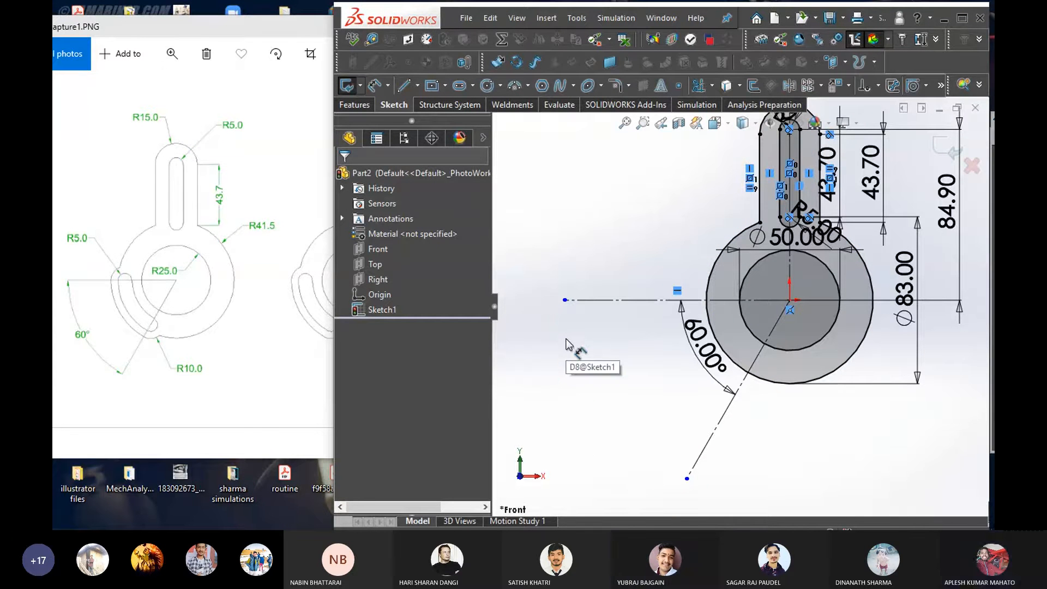
{"action": "key", "text": "ctrl+z"}
{"action": "key", "text": "ctrl+z"}
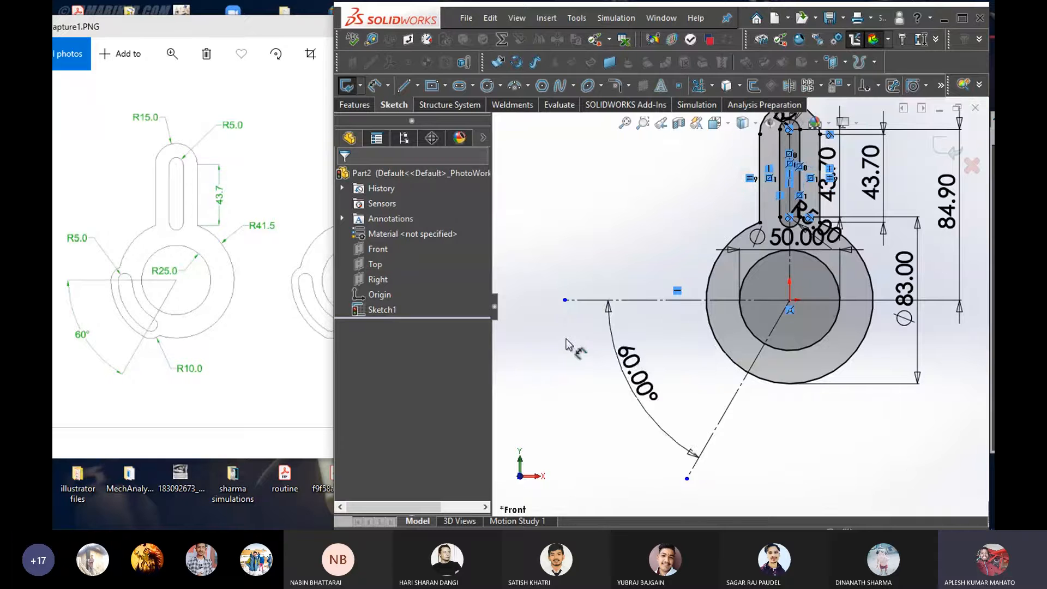
{"action": "key", "text": "ctrl+z"}
{"action": "key", "text": "ctrl+z"}
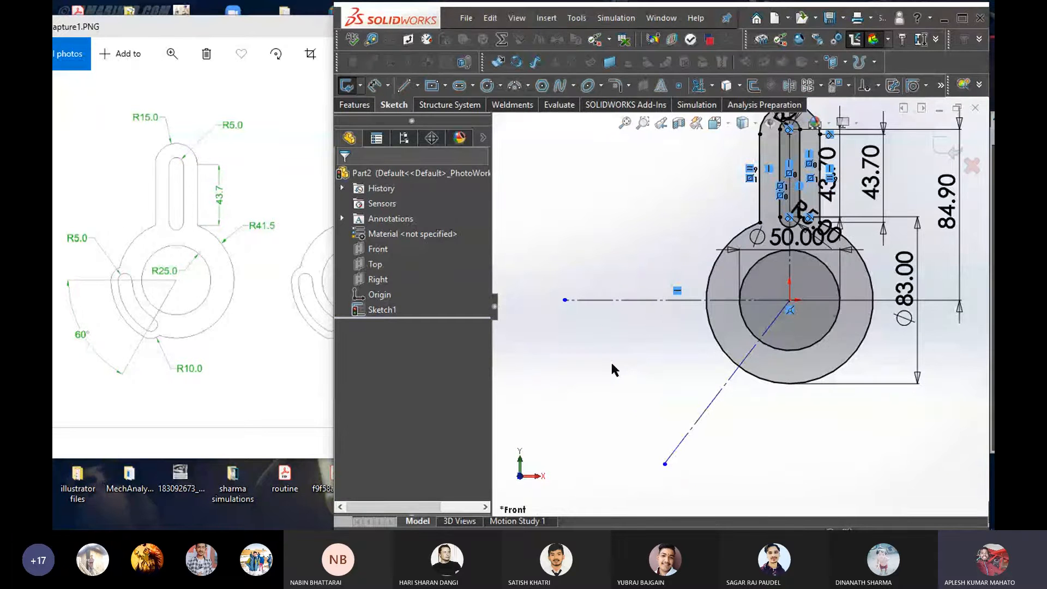
Dimension the angle between the slanted and horizontal construction lines as 60°, placed near their free ends
{"action": "right_click_drag", "start_coordinate": [633, 389], "coordinate": [634, 336]}
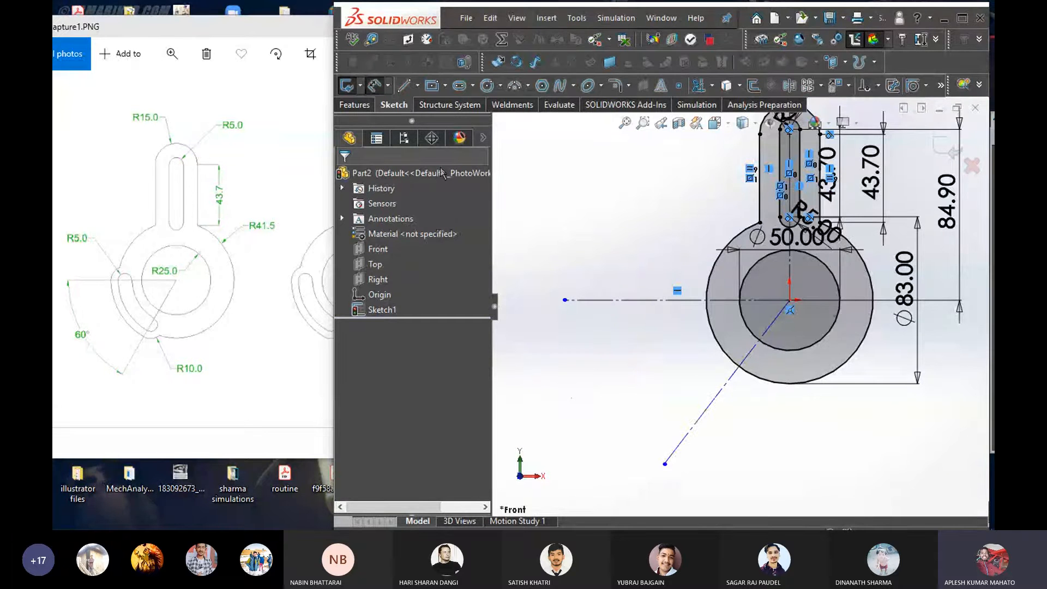
{"action": "left_click", "coordinate": [377, 87]}
{"action": "left_click", "coordinate": [375, 87]}
{"action": "left_click", "coordinate": [701, 419]}
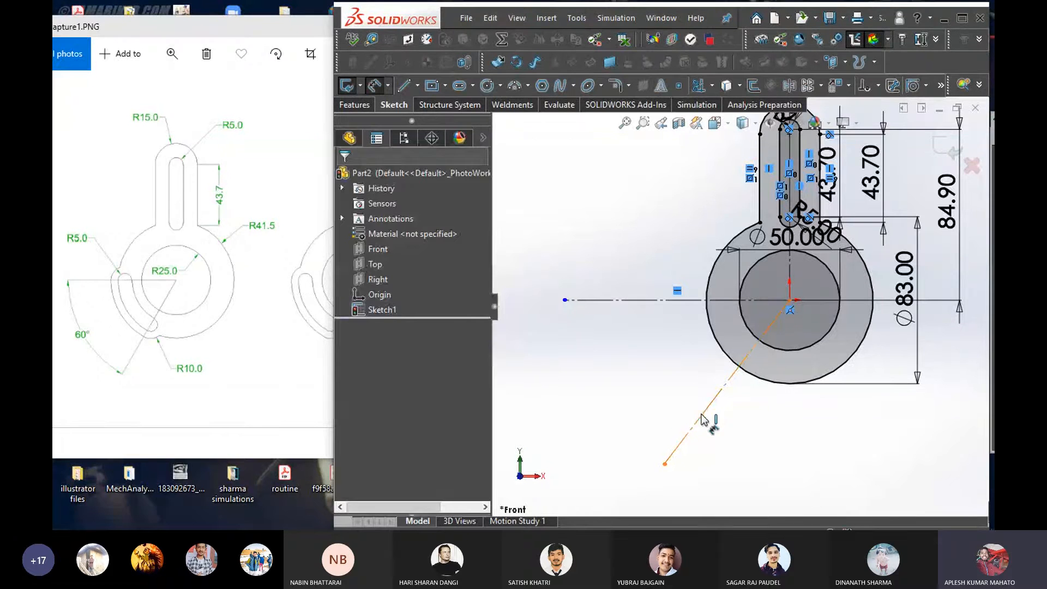
{"action": "left_click", "coordinate": [625, 300]}
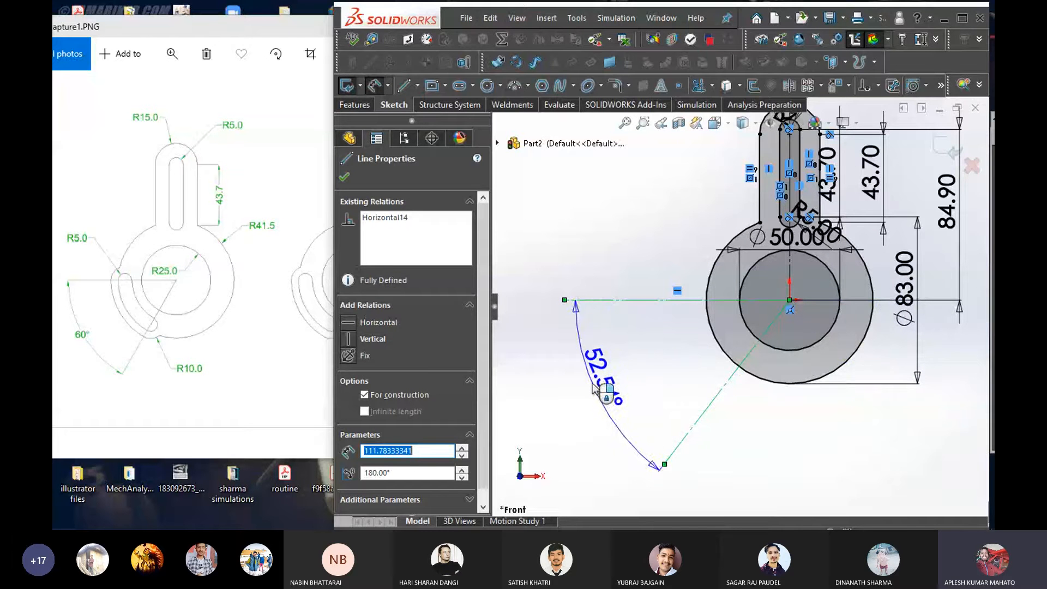
{"action": "left_click", "coordinate": [595, 387]}
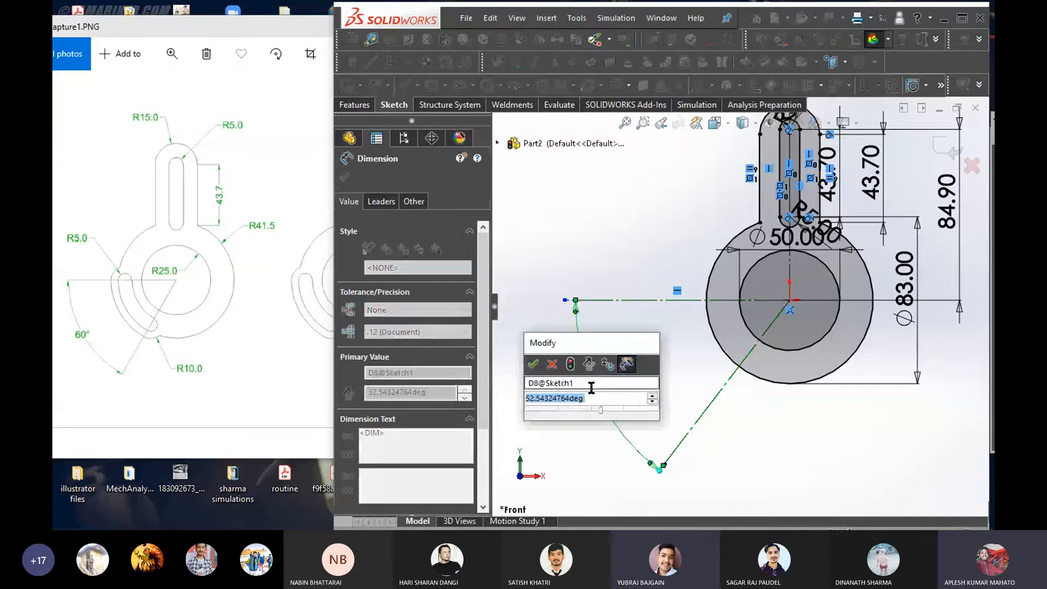
{"action": "type", "text": "60"}
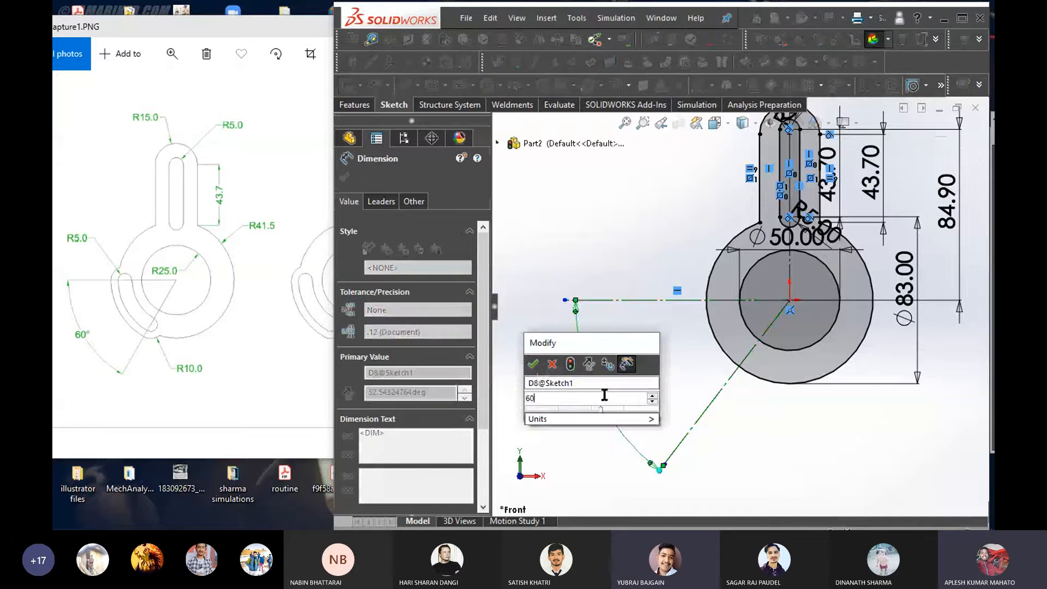
{"action": "key", "text": "Return"}
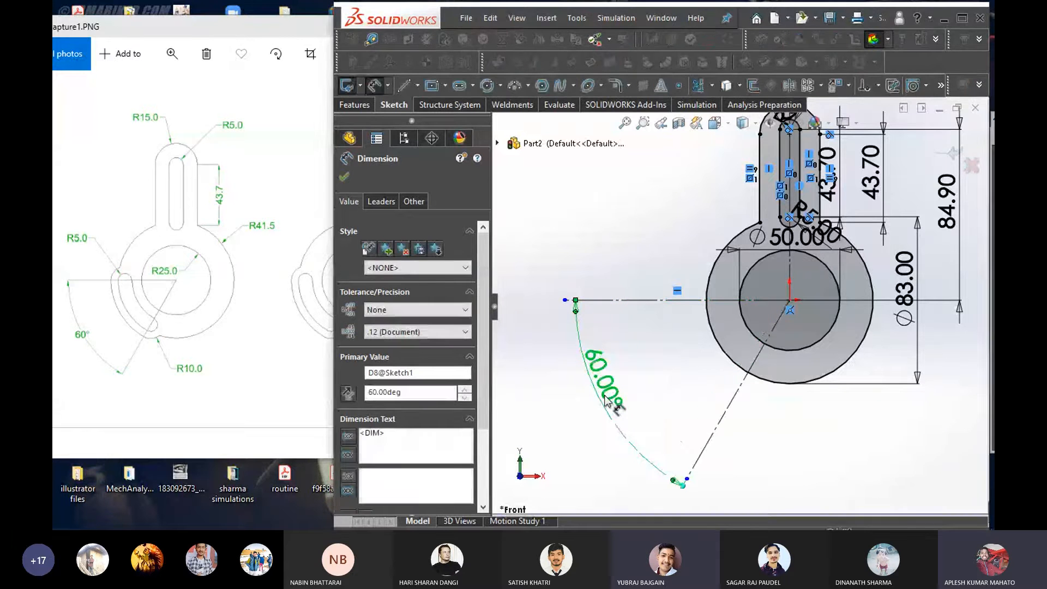
{"action": "left_click", "coordinate": [344, 179]}
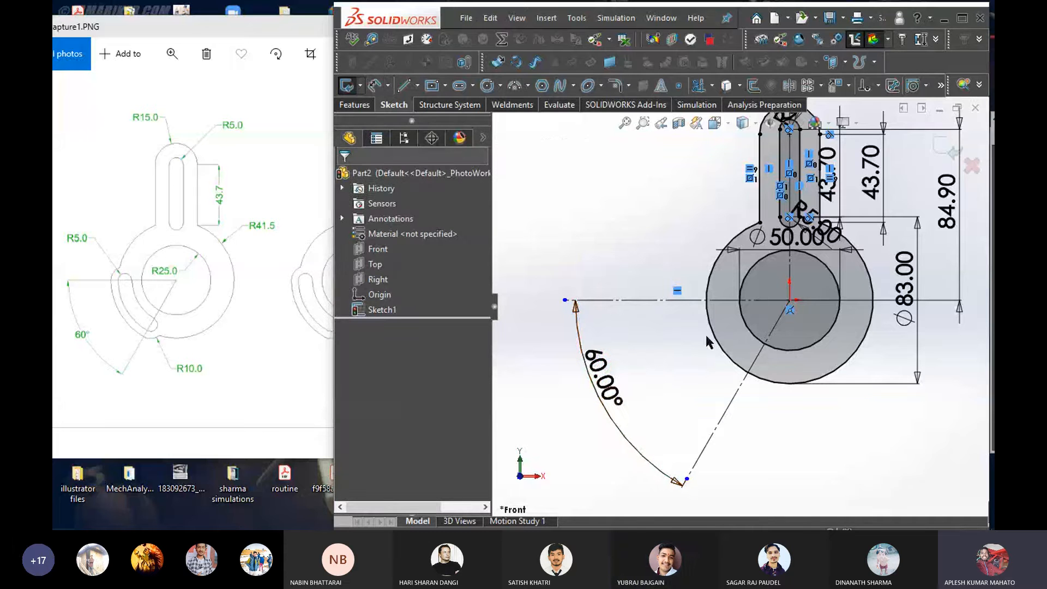
Sketch two small circles inside the ring: one about 9.6 mm in diameter on the horizontal construction line, one about 12 mm on the slanted line
{"action": "scroll", "coordinate": [770, 329], "scroll_direction": "down", "scroll_amount": 1}
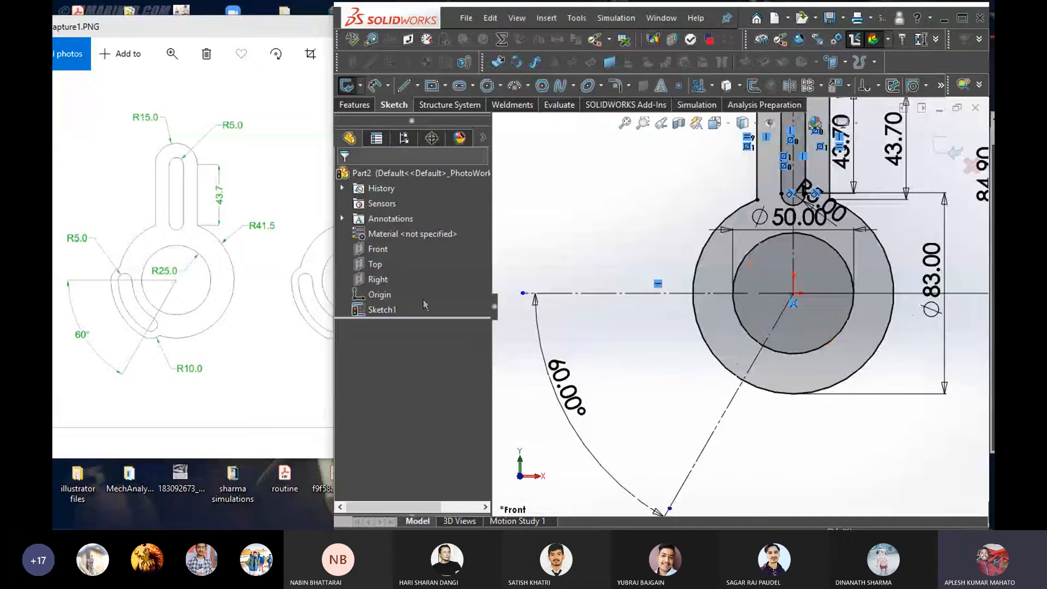
{"action": "scroll", "coordinate": [116, 278], "scroll_direction": "up", "scroll_amount": 1}
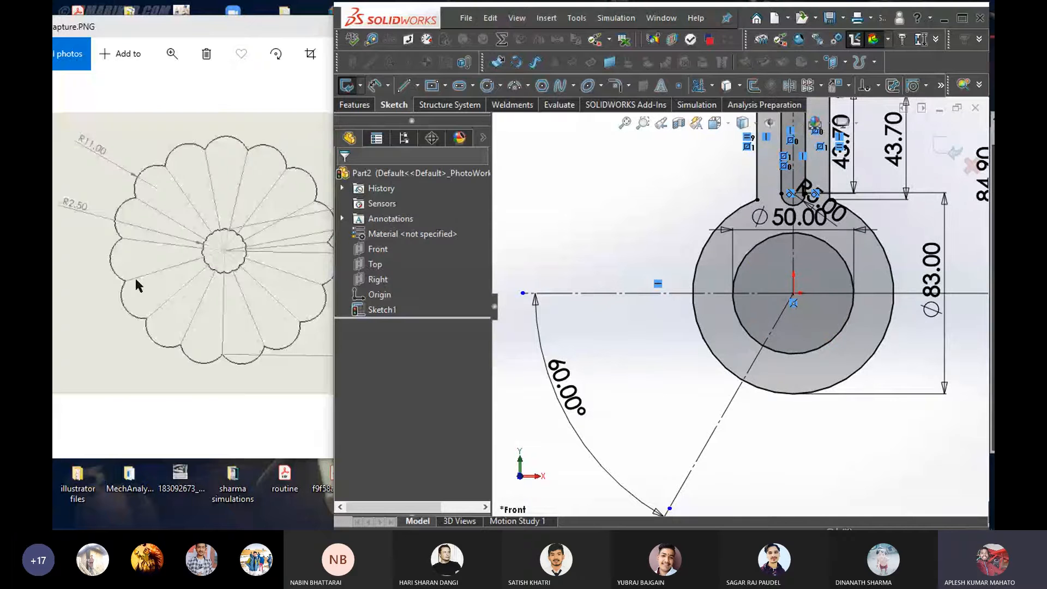
{"action": "left_click", "coordinate": [135, 279]}
{"action": "scroll", "coordinate": [136, 280], "scroll_direction": "down", "scroll_amount": 1}
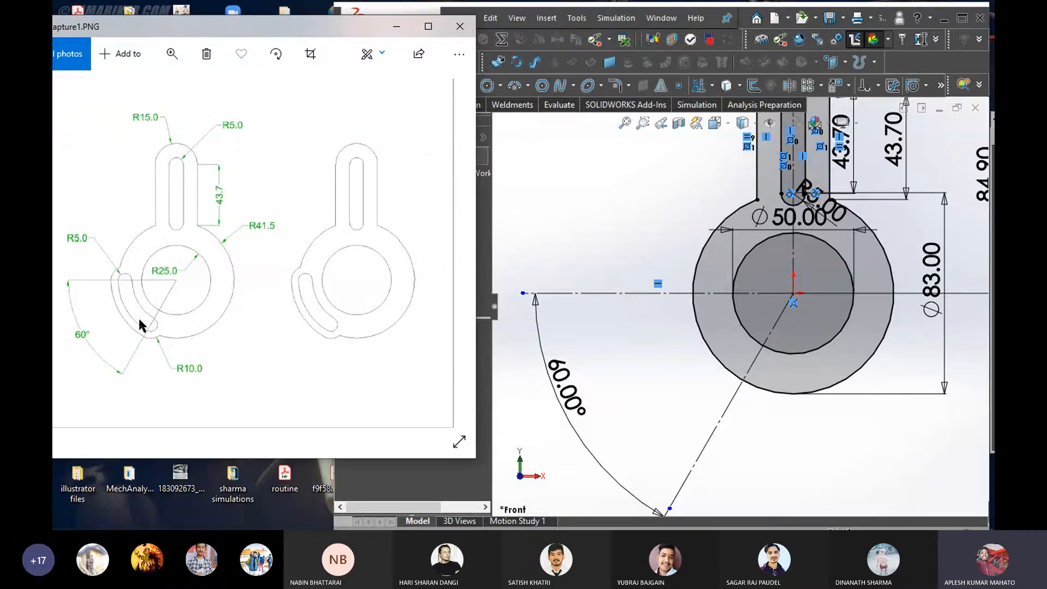
{"action": "right_click_drag", "start_coordinate": [596, 242], "coordinate": [660, 241]}
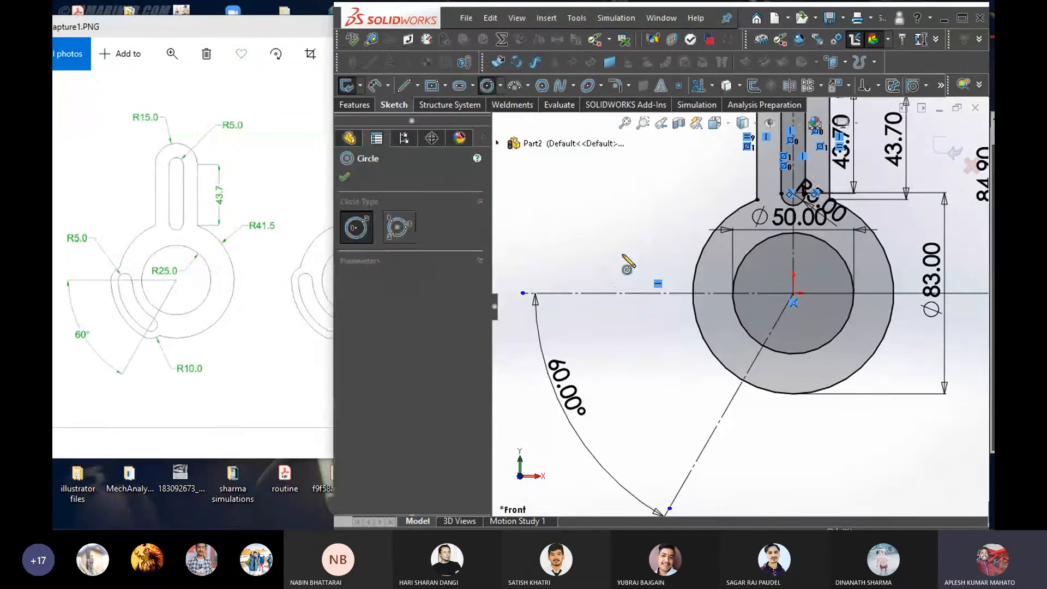
{"action": "scroll", "coordinate": [710, 295], "scroll_direction": "down", "scroll_amount": 2}
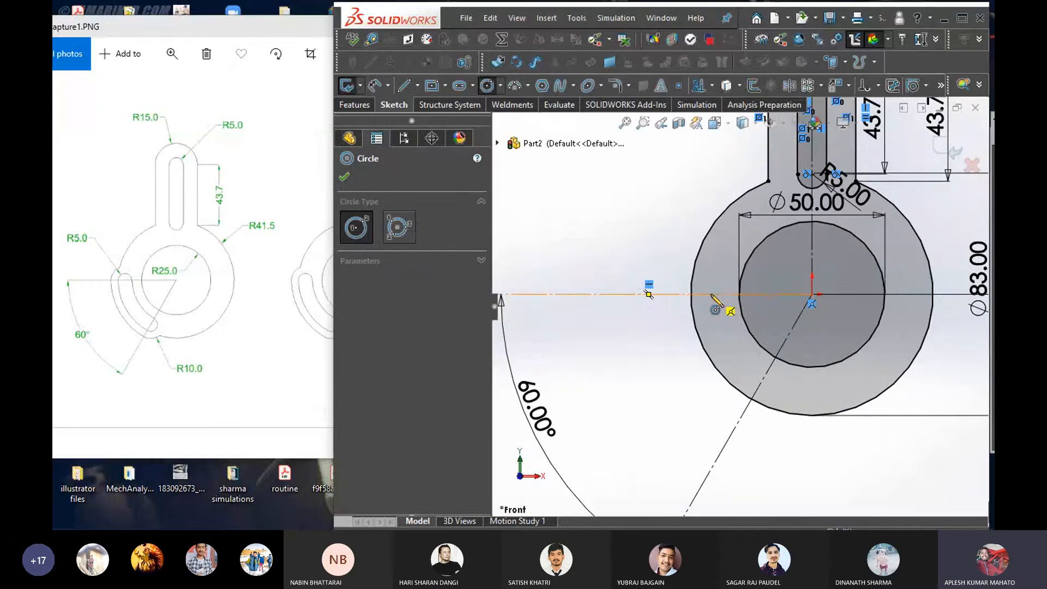
{"action": "left_click", "coordinate": [711, 295]}
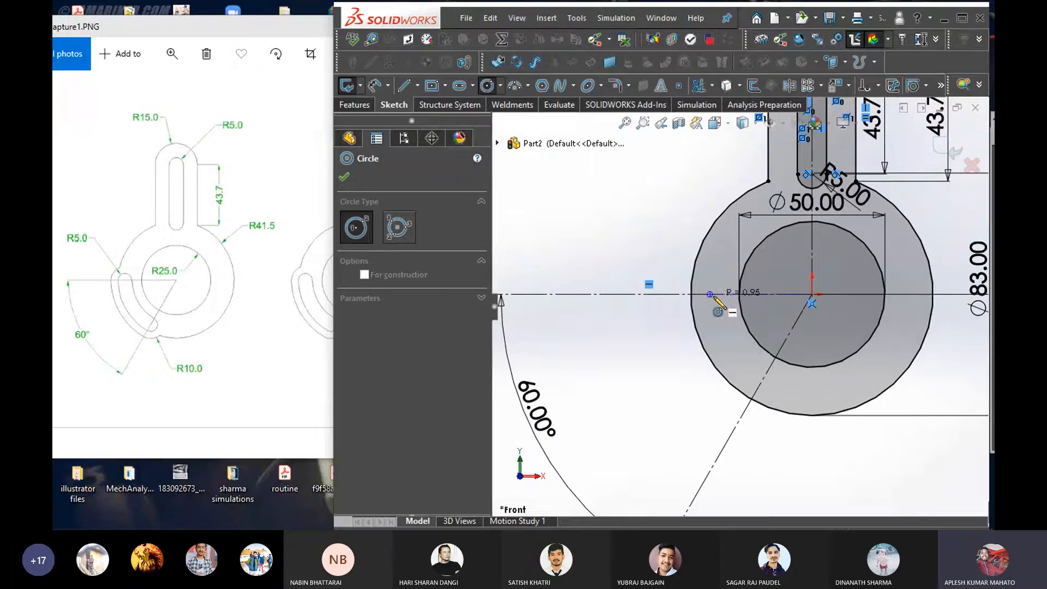
{"action": "left_click", "coordinate": [720, 305]}
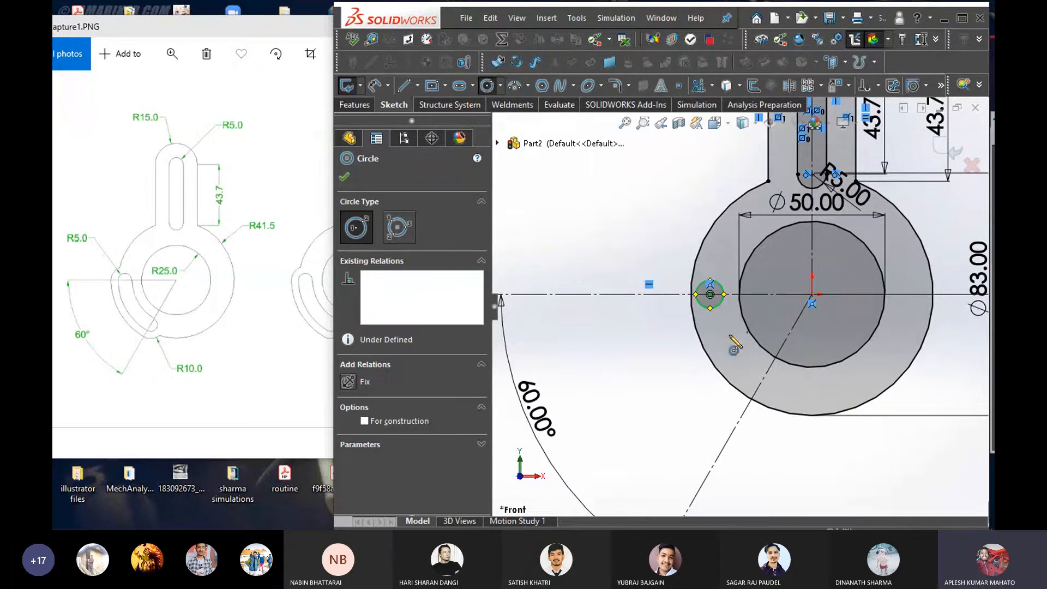
{"action": "left_click", "coordinate": [763, 381]}
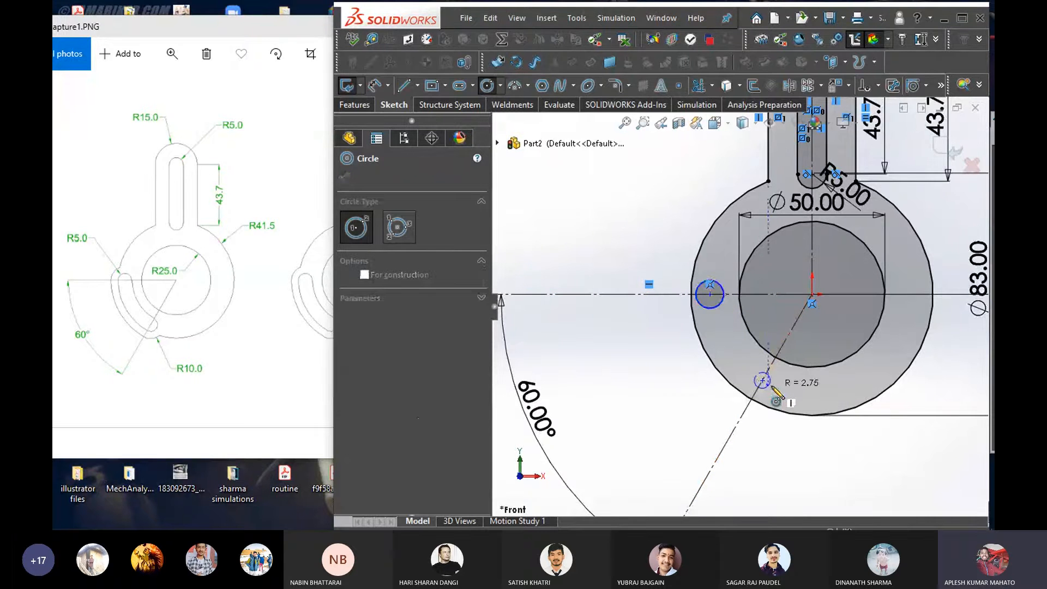
{"action": "left_click", "coordinate": [775, 393]}
Dimension the small circle on the horizontal construction line with a diameter of 5 mm
{"action": "right_click_drag", "start_coordinate": [648, 423], "coordinate": [620, 339]}
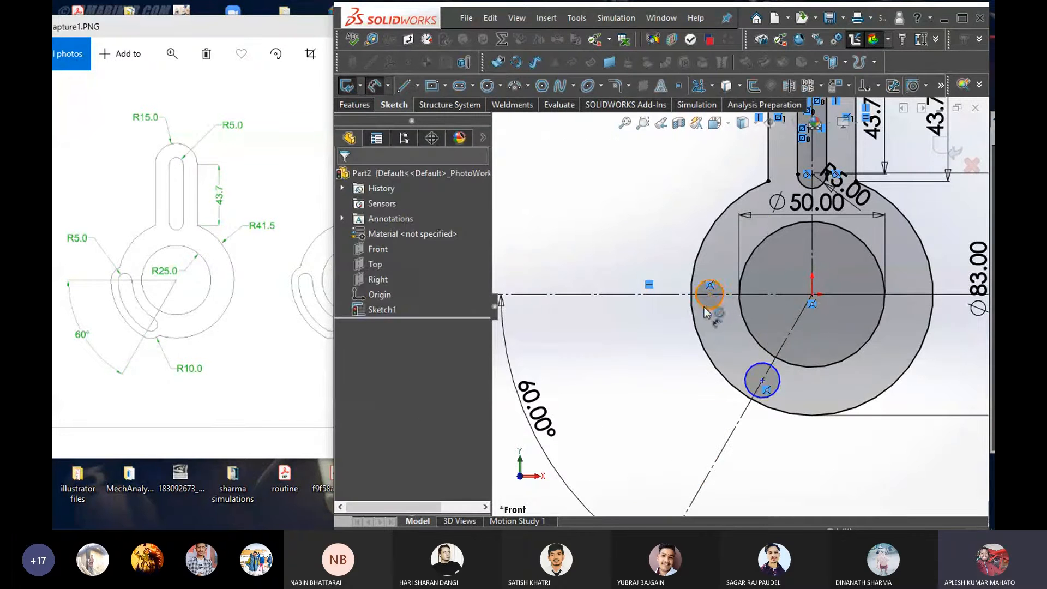
{"action": "left_click", "coordinate": [709, 297]}
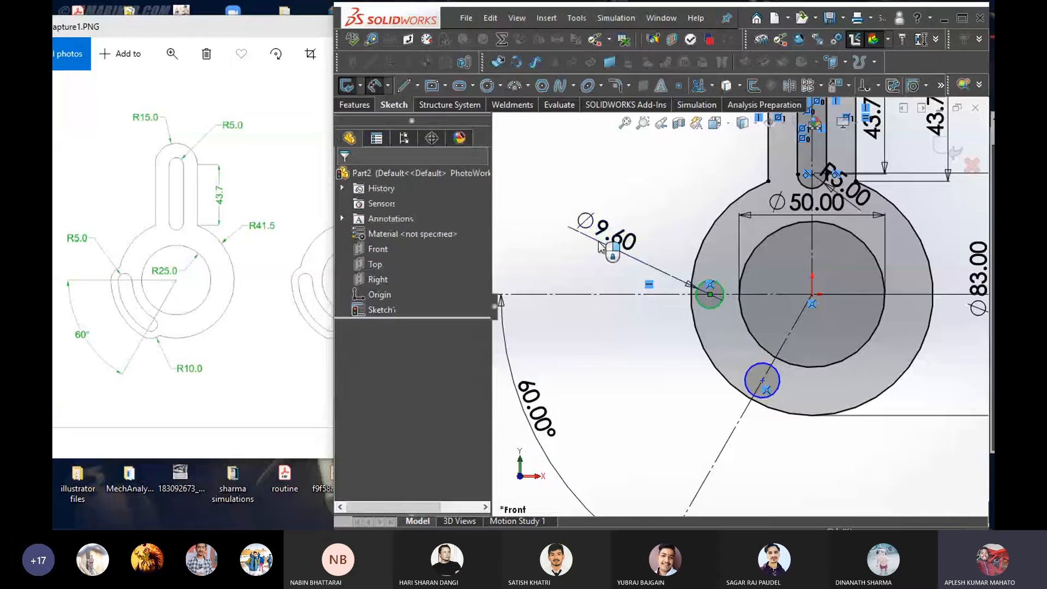
{"action": "left_click", "coordinate": [600, 246]}
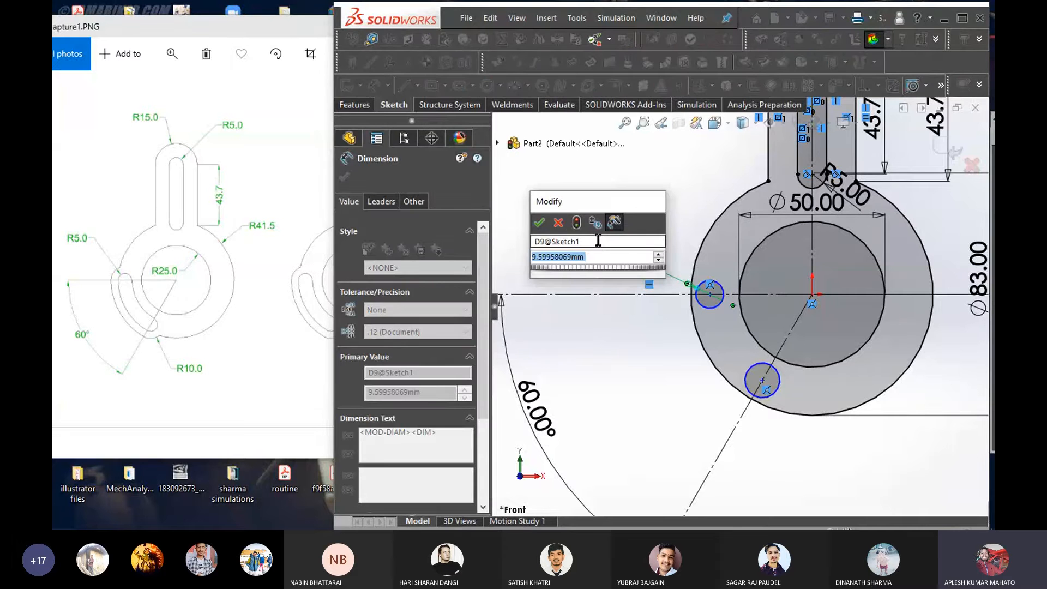
{"action": "key", "text": "Return"}
{"action": "type", "text": "5"}
{"action": "key", "text": "Return"}
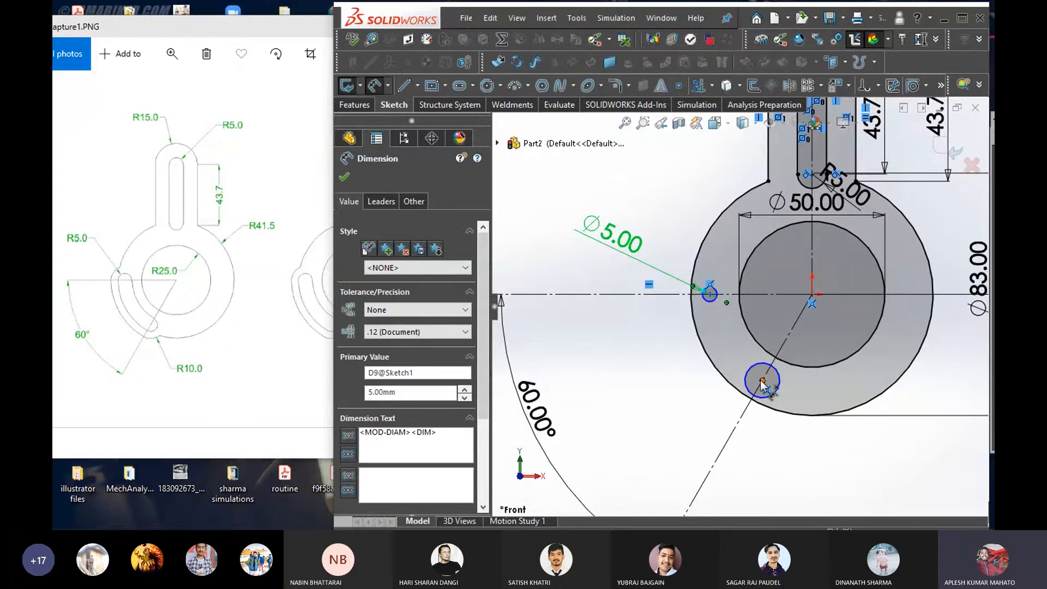
Dimension the small circle on the slanted construction line with a diameter of 5 mm
{"action": "left_click", "coordinate": [771, 396]}
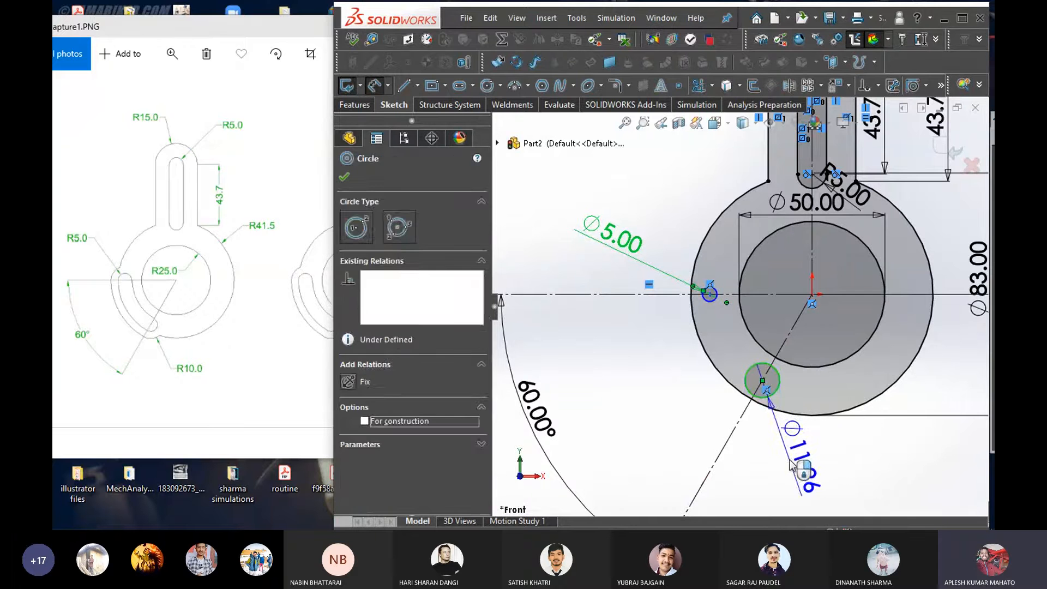
{"action": "left_click", "coordinate": [791, 465]}
{"action": "type", "text": "5"}
{"action": "key", "text": "Return"}
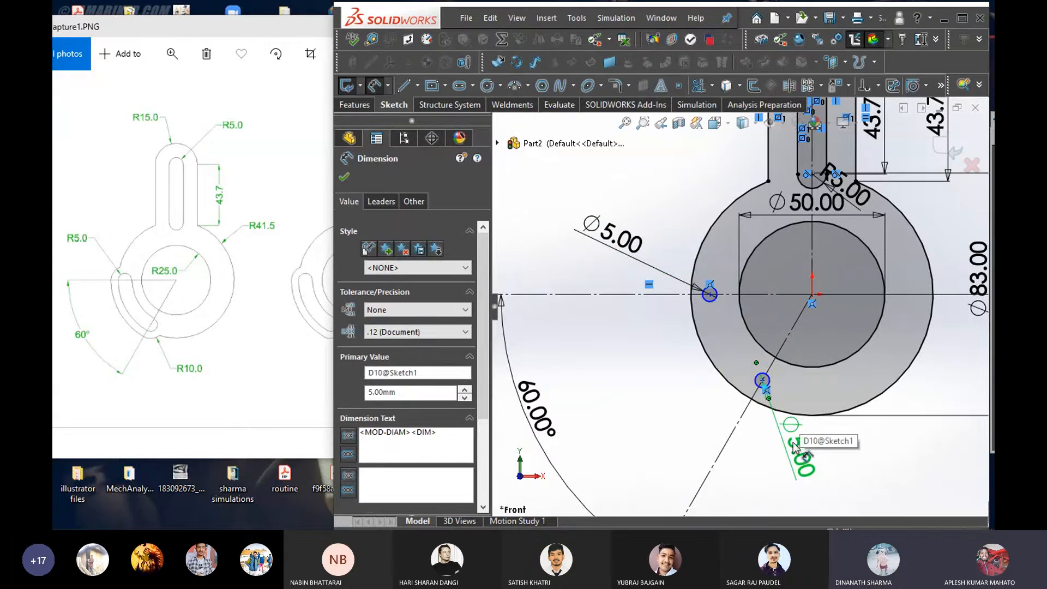
Set the diameters of both small circles to 10 mm, starting with the one on the slanted line
{"action": "double_click", "coordinate": [807, 472]}
{"action": "double_click", "coordinate": [807, 471]}
{"action": "type", "text": "10"}
{"action": "key", "text": "Return"}
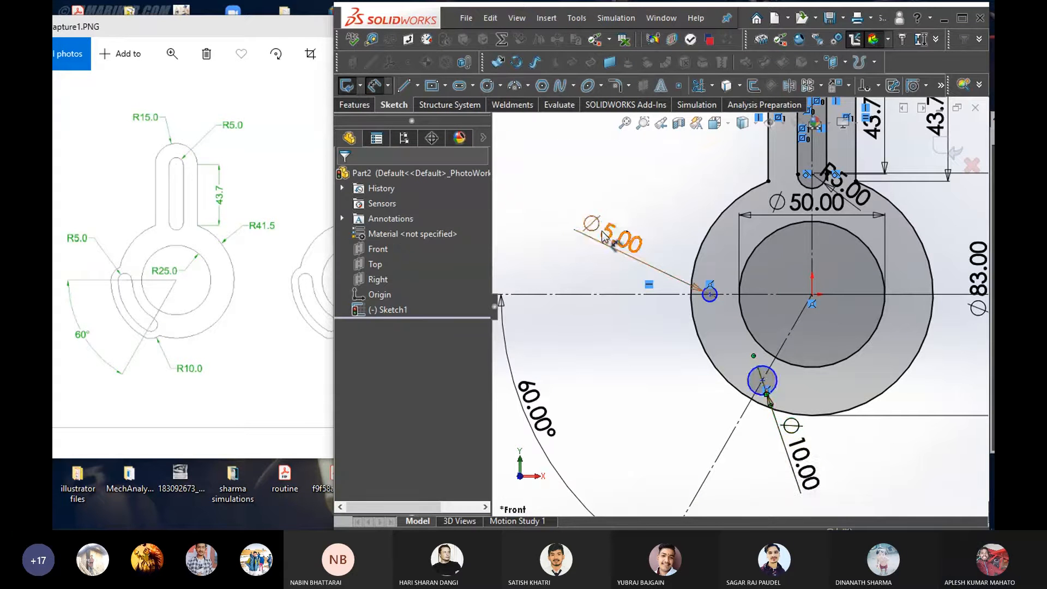
{"action": "double_click", "coordinate": [616, 241]}
{"action": "type", "text": "10"}
{"action": "key", "text": "Return"}
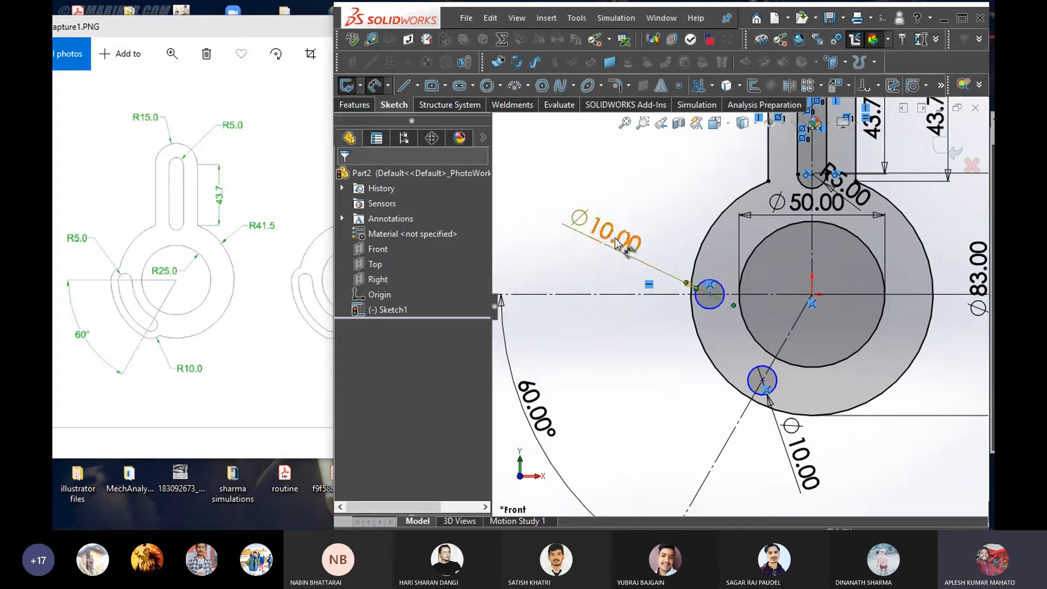
Sketch a circle centred on the origin through the centre of the small circle on the horizontal line, and convert it to construction geometry
{"action": "scroll", "coordinate": [758, 346], "scroll_direction": "down", "scroll_amount": 3}
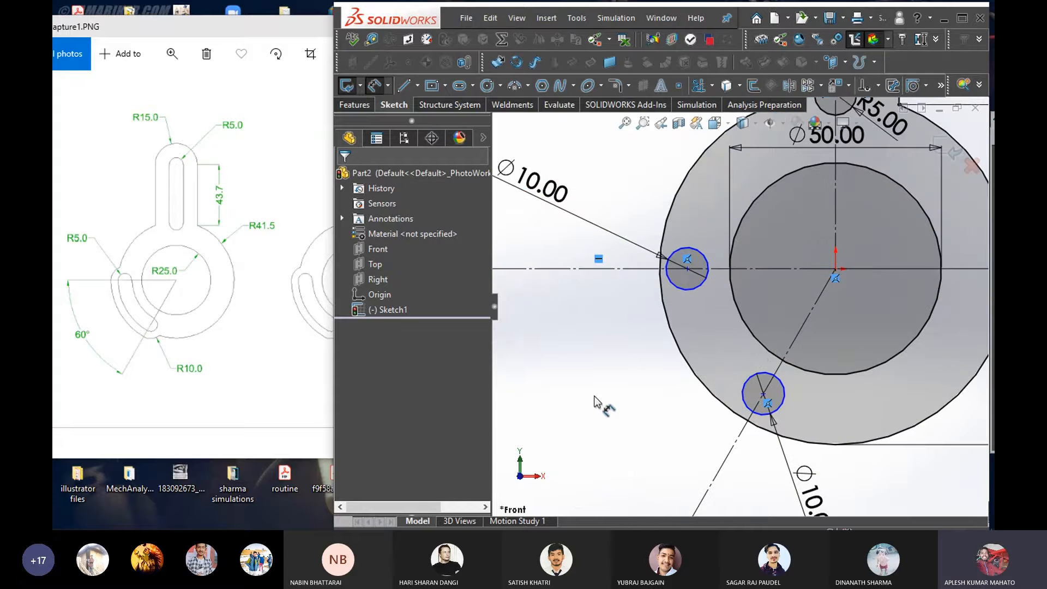
{"action": "scroll", "coordinate": [594, 397], "scroll_direction": "up", "scroll_amount": 2}
{"action": "scroll", "coordinate": [631, 381], "scroll_direction": "down", "scroll_amount": 1}
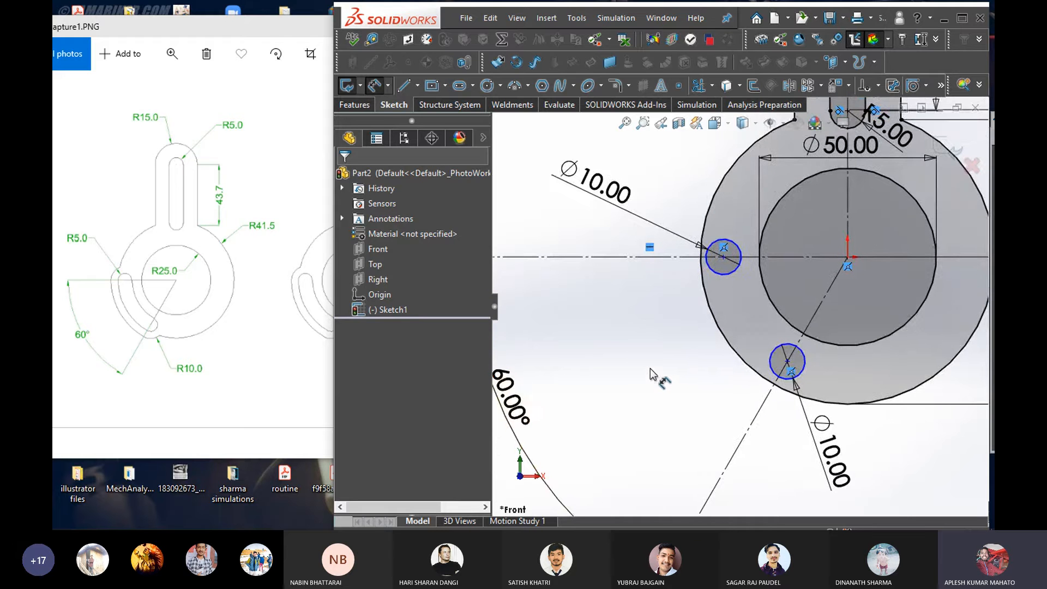
{"action": "right_click_drag", "start_coordinate": [652, 377], "coordinate": [635, 377]}
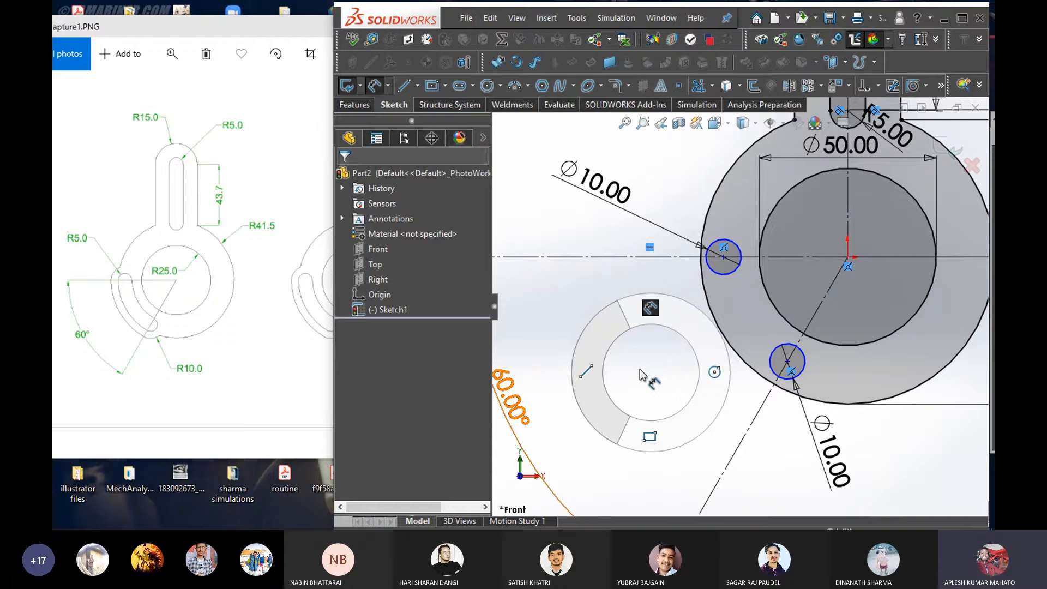
{"action": "right_click_drag", "start_coordinate": [644, 375], "coordinate": [712, 389]}
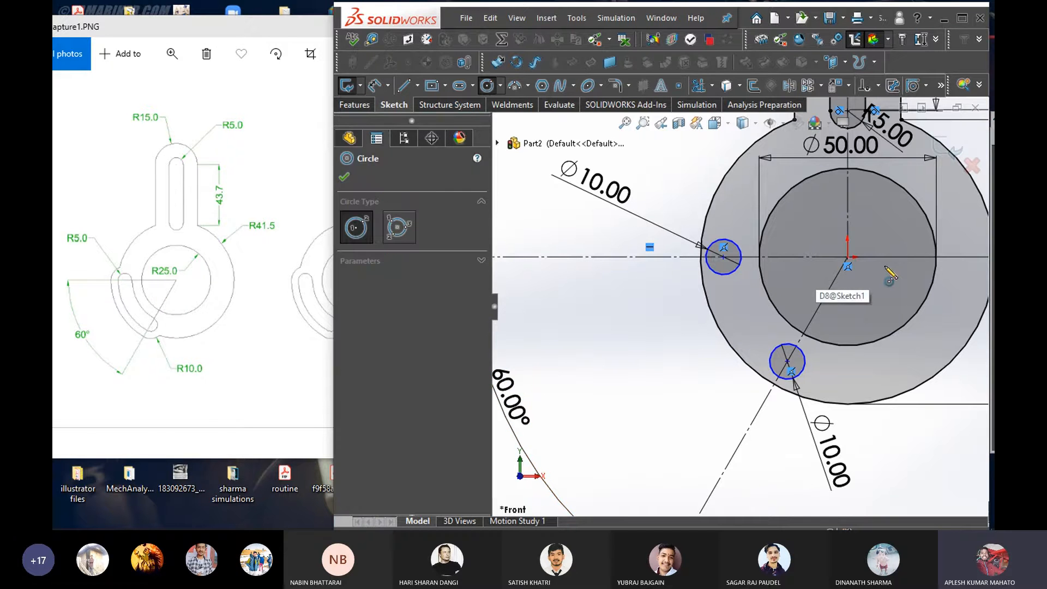
{"action": "left_click", "coordinate": [848, 257]}
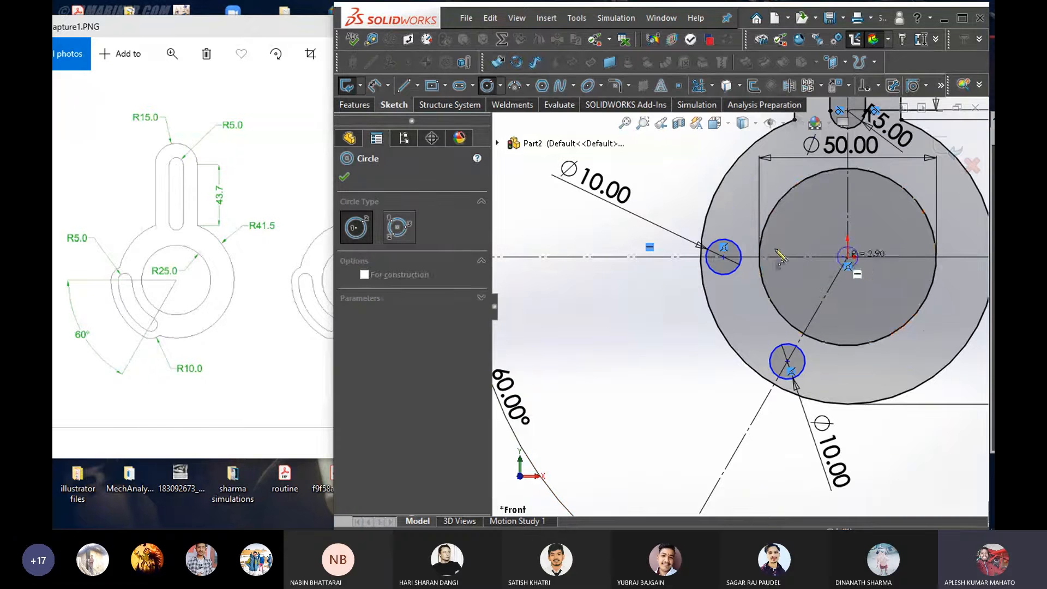
{"action": "left_click", "coordinate": [723, 257]}
{"action": "right_click", "coordinate": [574, 218]}
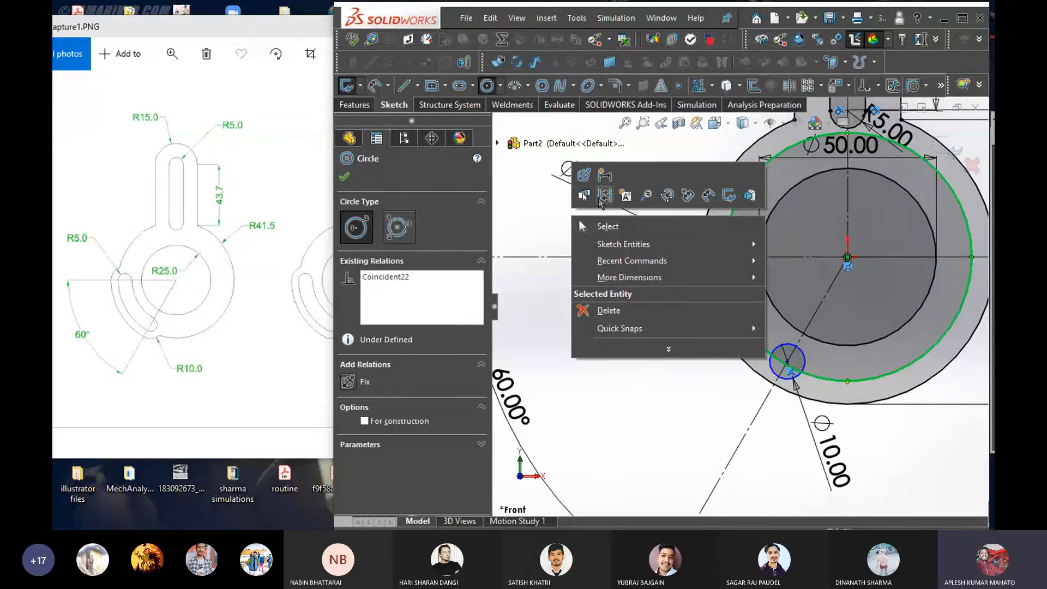
{"action": "left_click", "coordinate": [605, 195]}
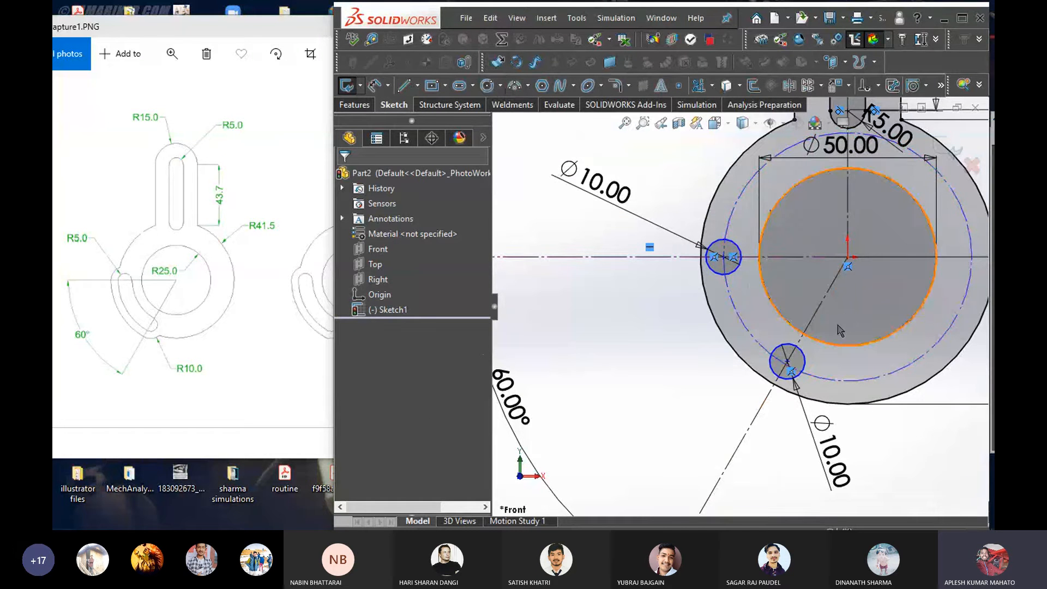
{"action": "scroll", "coordinate": [791, 350], "scroll_direction": "down", "scroll_amount": 5}
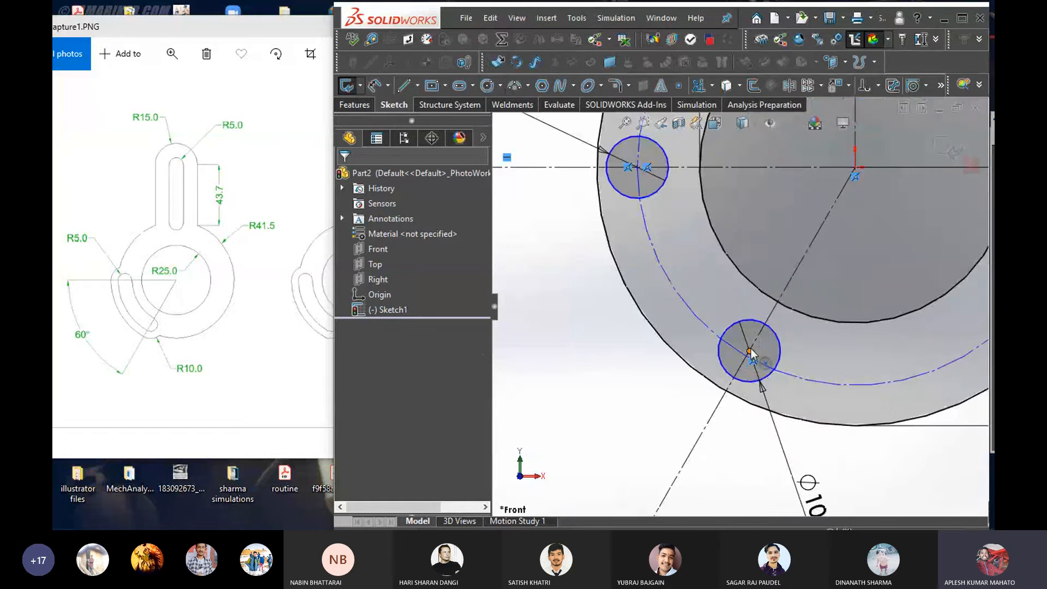
Make the centre of the small circle on the slanted line coincident with the construction circle
{"action": "left_click", "coordinate": [750, 352]}
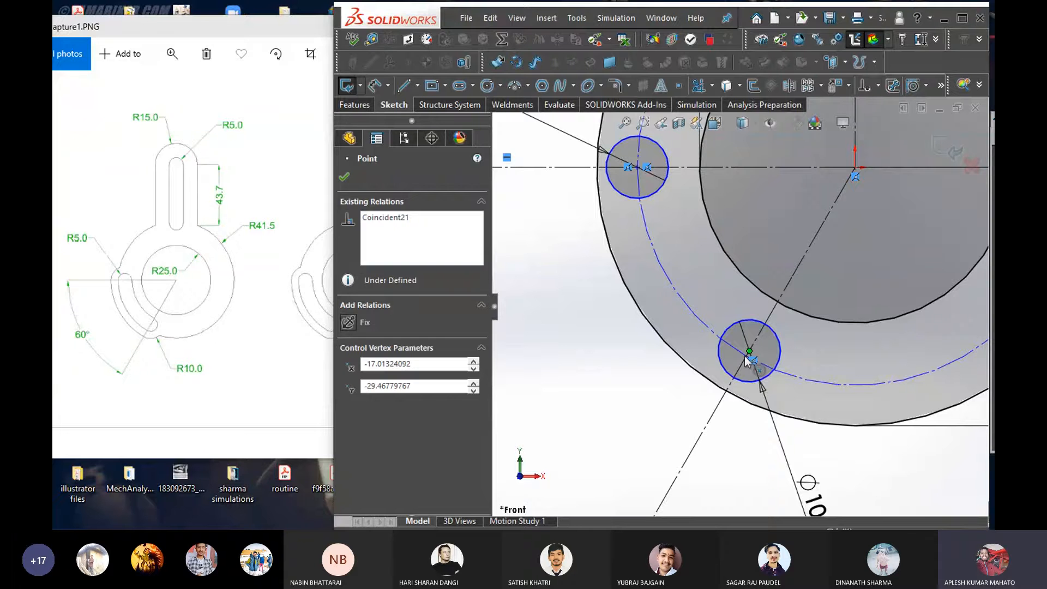
{"action": "left_click", "coordinate": [796, 375], "text": "ctrl"}
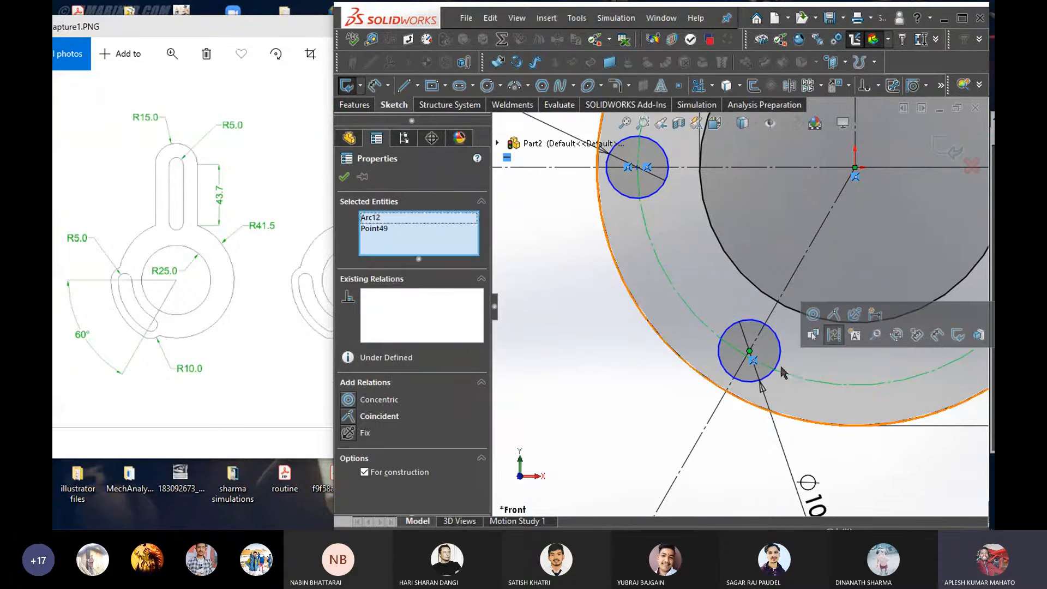
{"action": "left_click", "coordinate": [354, 417]}
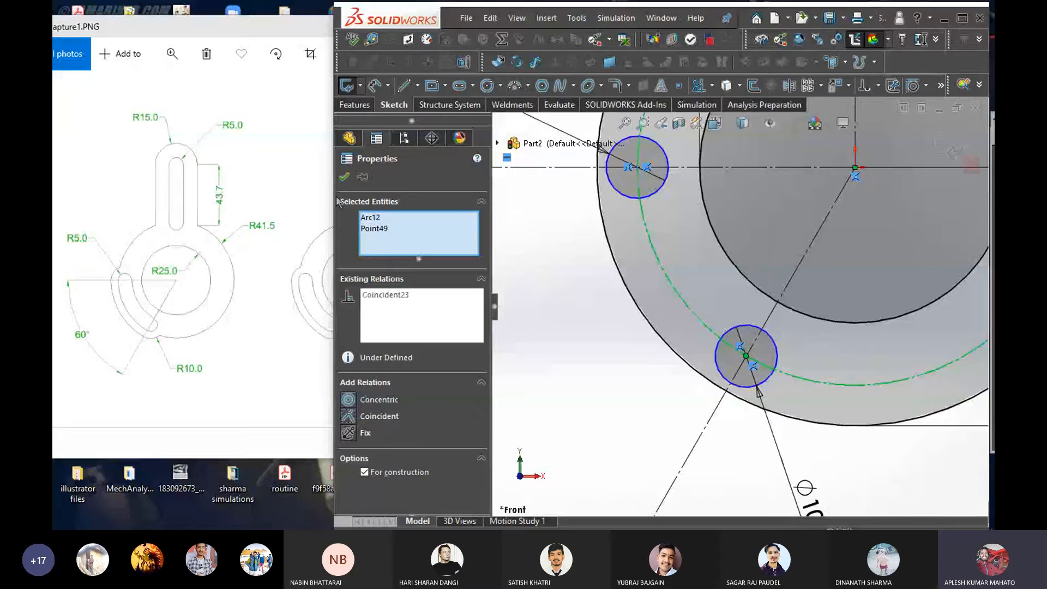
{"action": "left_click", "coordinate": [344, 177]}
Sketch a circle centred on the origin and tangent to the inner side of the 10 mm circle on the horizontal line
{"action": "scroll", "coordinate": [805, 363], "scroll_direction": "up", "scroll_amount": 2}
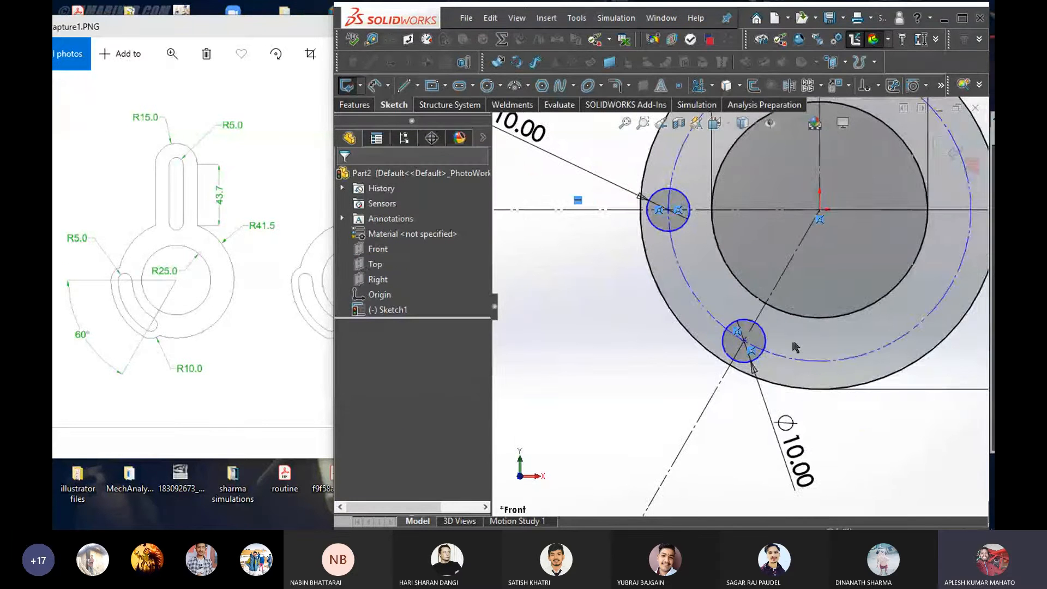
{"action": "scroll", "coordinate": [786, 332], "scroll_direction": "up", "scroll_amount": 1}
{"action": "scroll", "coordinate": [772, 327], "scroll_direction": "down", "scroll_amount": 3}
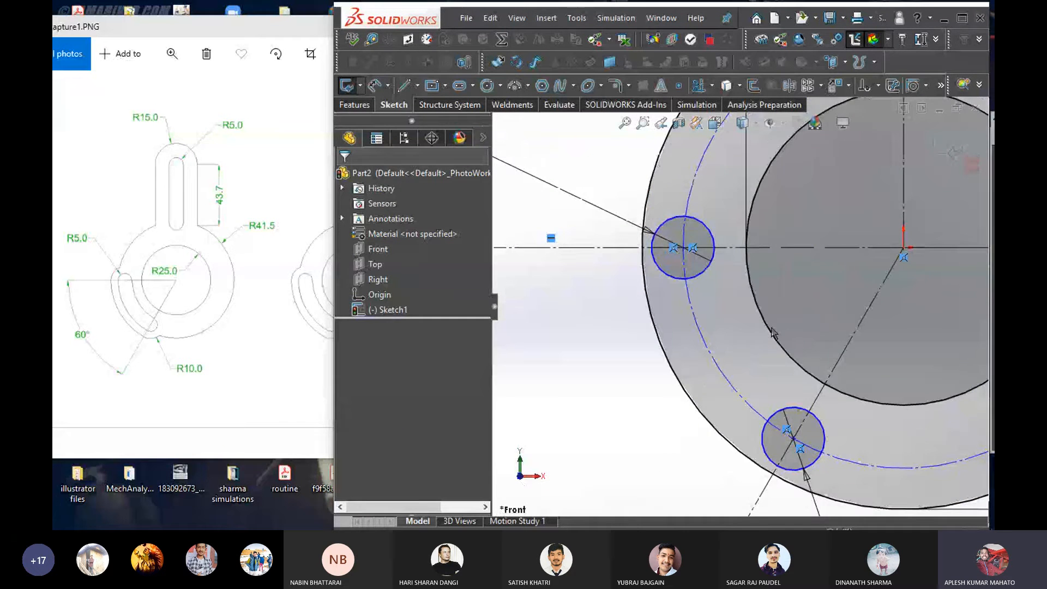
{"action": "scroll", "coordinate": [770, 326], "scroll_direction": "up", "scroll_amount": 2}
{"action": "scroll", "coordinate": [770, 325], "scroll_direction": "up", "scroll_amount": 2}
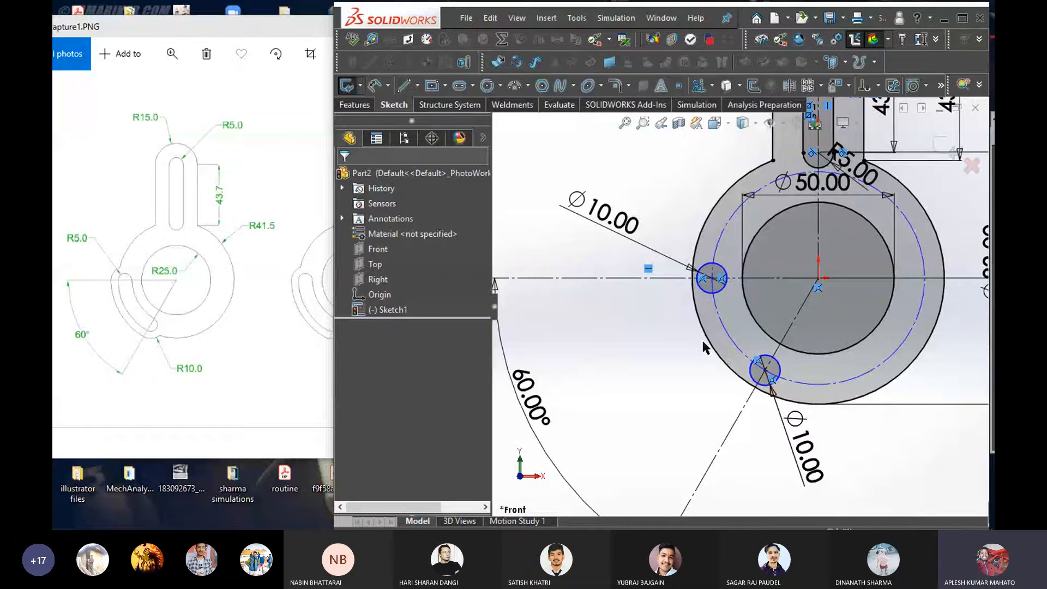
{"action": "left_click", "coordinate": [721, 289]}
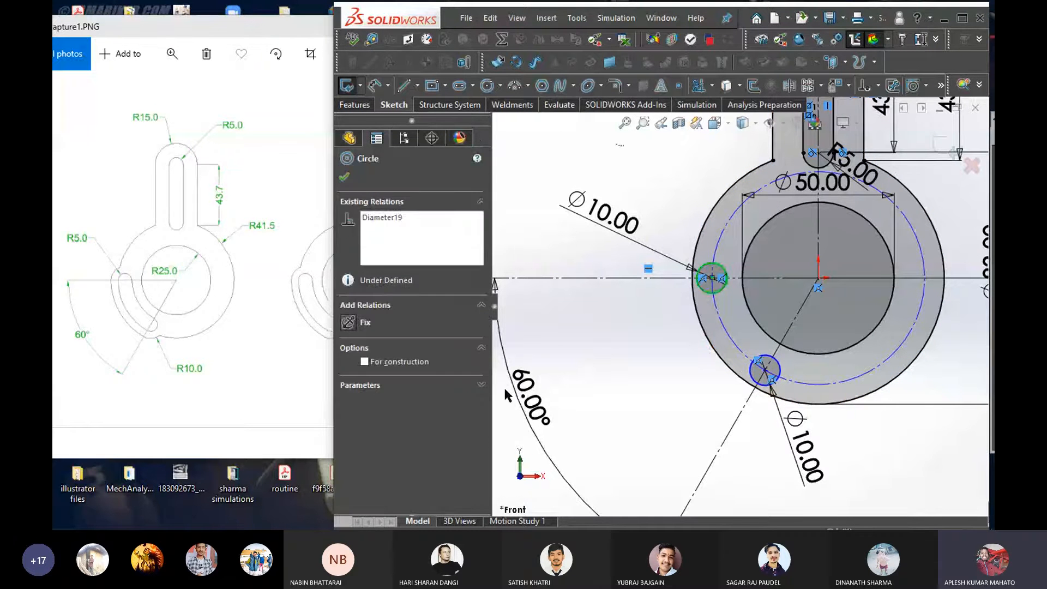
{"action": "key", "text": "Escape"}
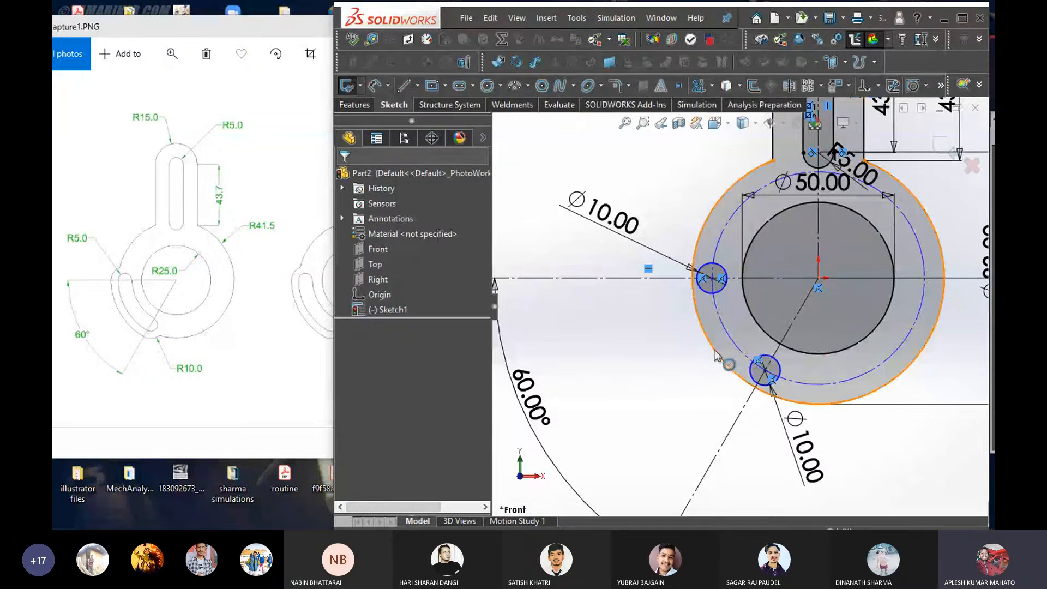
{"action": "right_click_drag", "start_coordinate": [615, 356], "coordinate": [681, 361]}
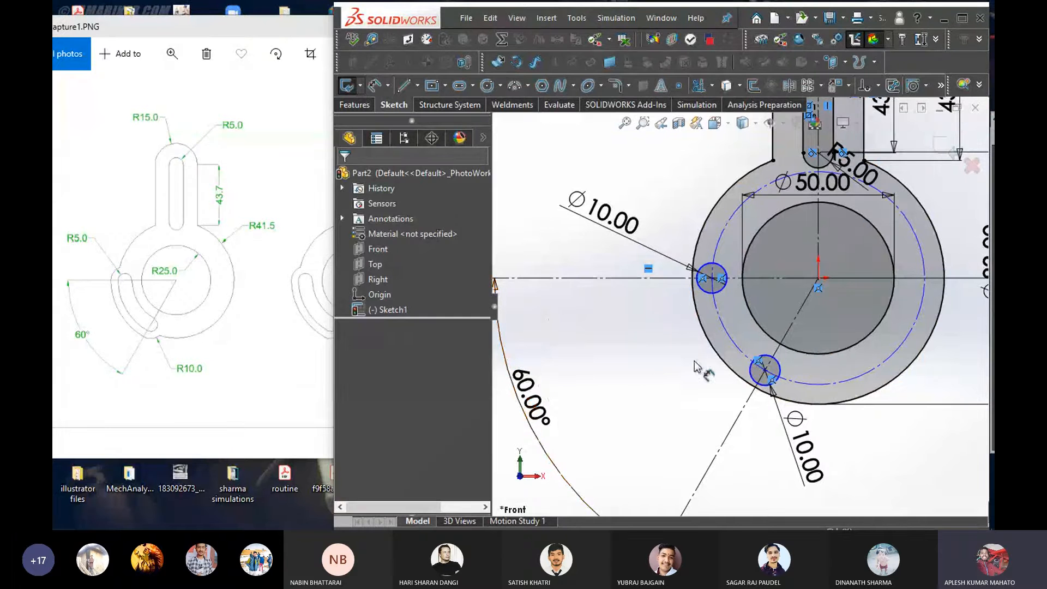
{"action": "left_click", "coordinate": [819, 280]}
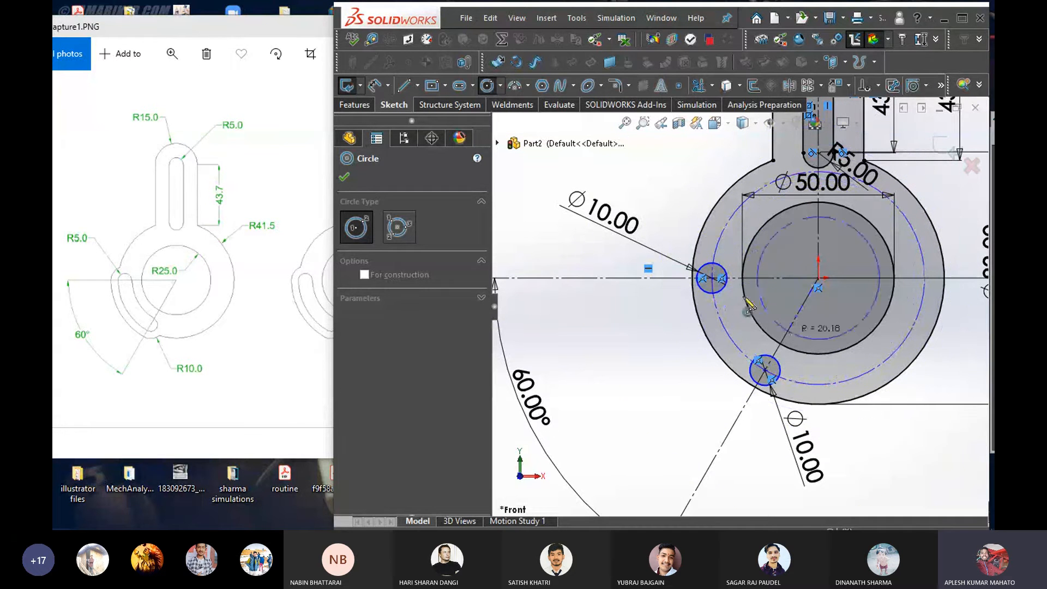
{"action": "scroll", "coordinate": [728, 281], "scroll_direction": "down", "scroll_amount": 2}
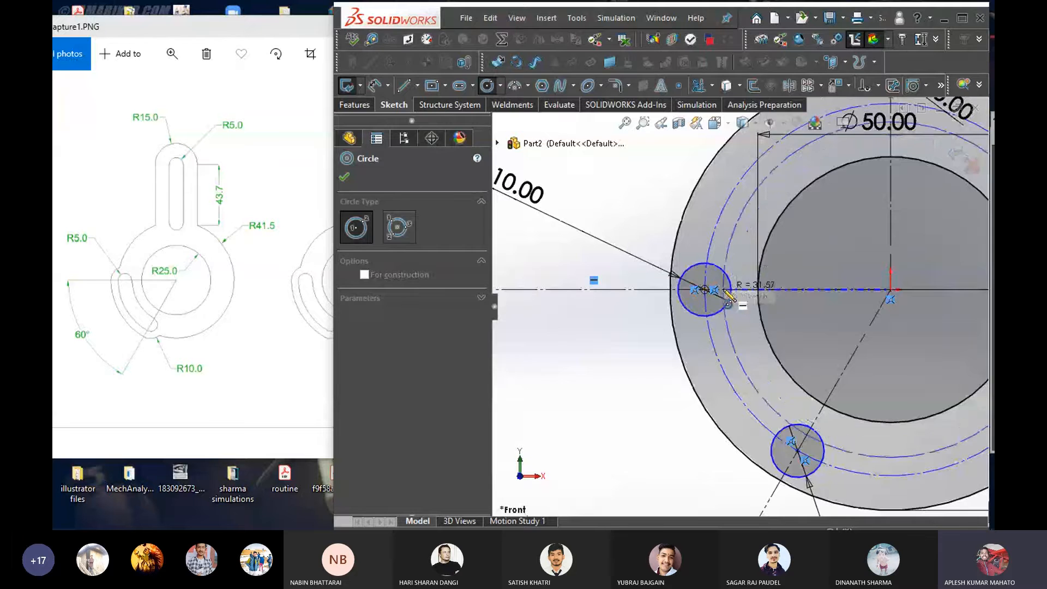
{"action": "left_click", "coordinate": [731, 289]}
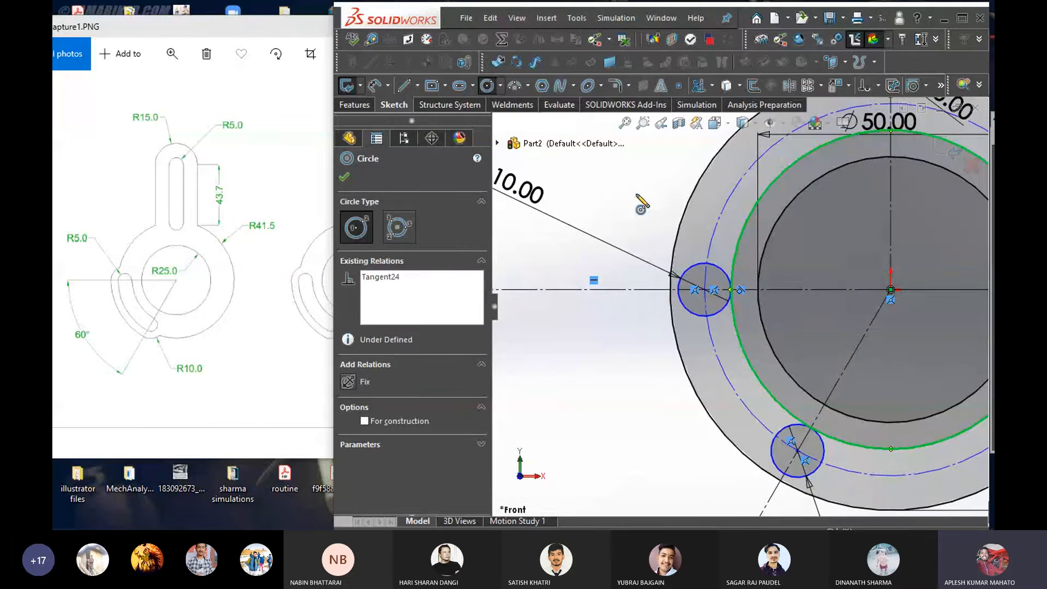
{"action": "key", "text": "Escape"}
Sketch a circle centred on the origin and tangent to the outer side of the 10 mm circle on the horizontal line
{"action": "scroll", "coordinate": [708, 345], "scroll_direction": "up", "scroll_amount": 2}
{"action": "mouse_move", "coordinate": [584, 349]}
{"action": "right_mouse_down"}
{"action": "mouse_move", "coordinate": [607, 365]}
{"action": "mouse_move", "coordinate": [669, 358]}
{"action": "right_mouse_up"}
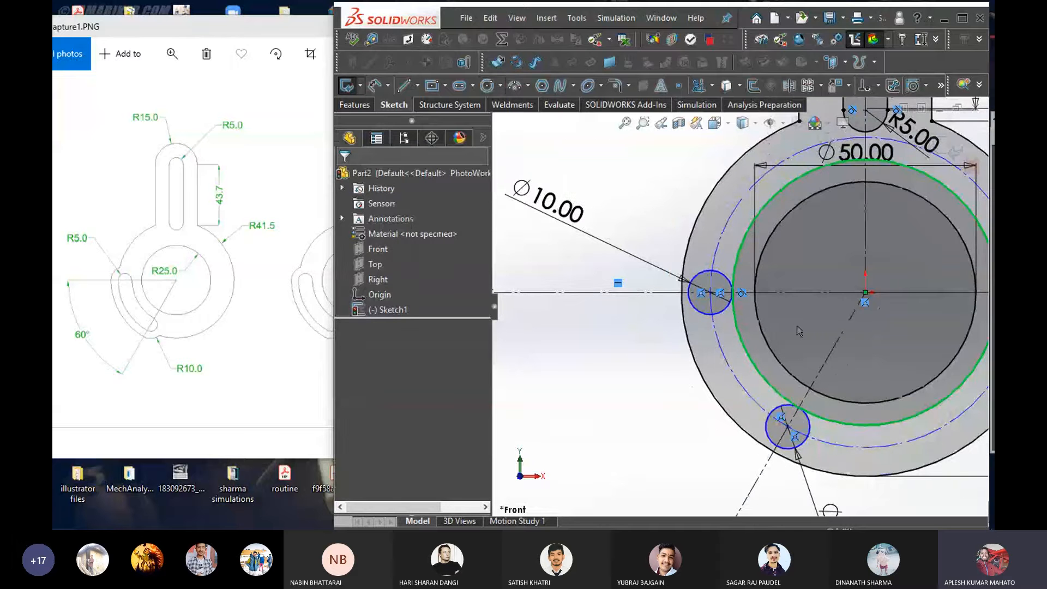
{"action": "left_click", "coordinate": [689, 293]}
{"action": "right_click", "coordinate": [637, 350]}
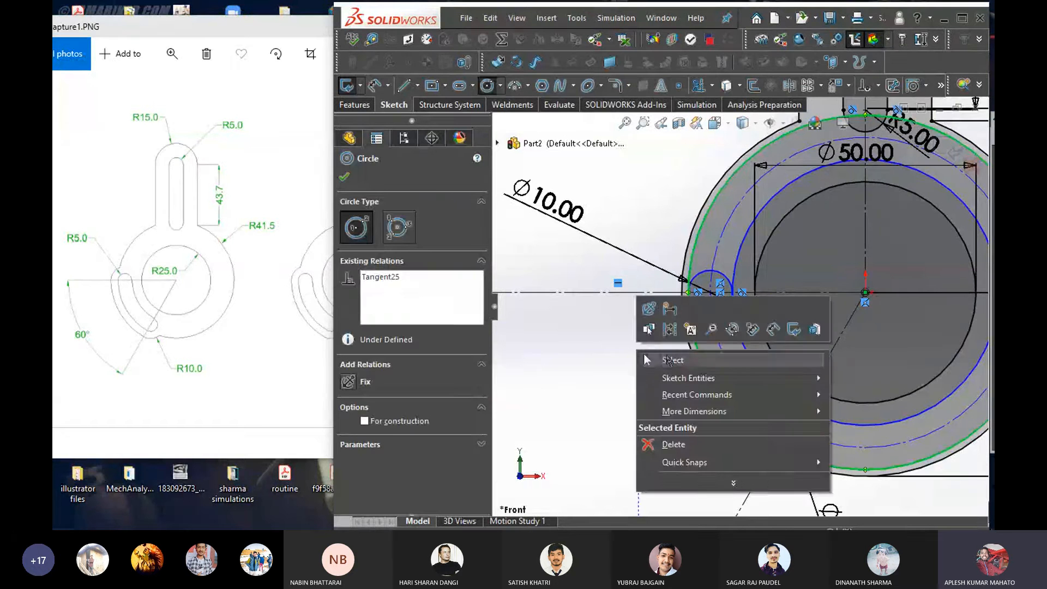
{"action": "left_click", "coordinate": [663, 354]}
{"action": "scroll", "coordinate": [704, 350], "scroll_direction": "up", "scroll_amount": 2}
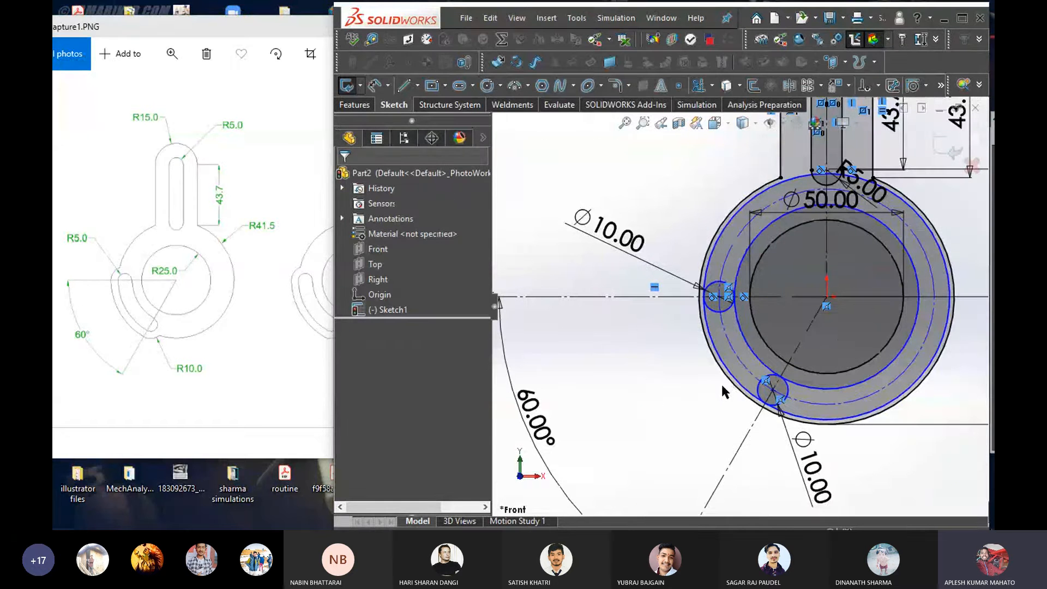
{"action": "scroll", "coordinate": [725, 371], "scroll_direction": "down", "scroll_amount": 3}
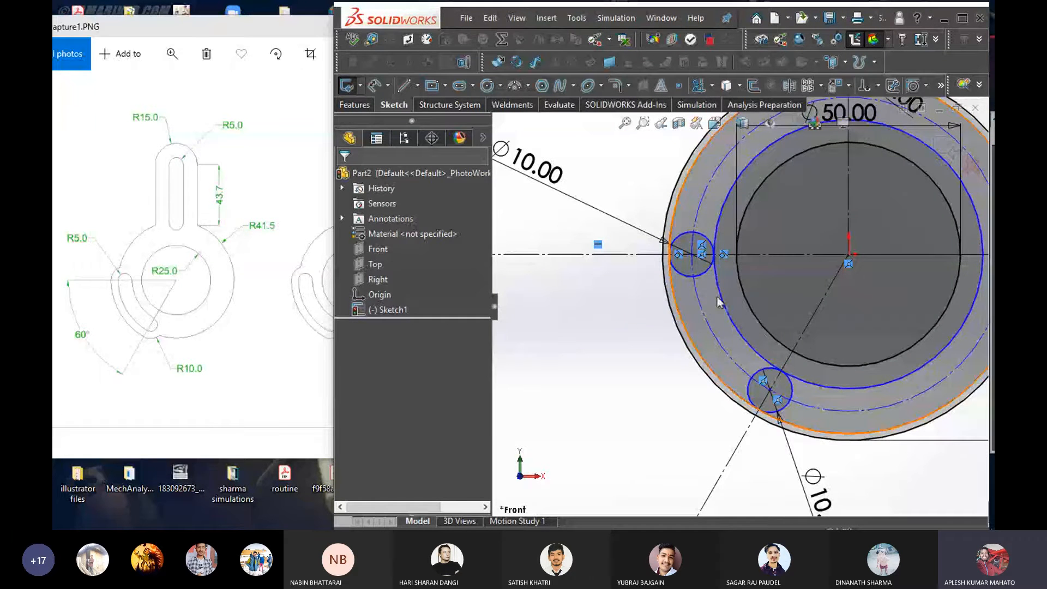
{"action": "scroll", "coordinate": [770, 272], "scroll_direction": "up", "scroll_amount": 1}
{"action": "scroll", "coordinate": [771, 272], "scroll_direction": "up", "scroll_amount": 2}
{"action": "scroll", "coordinate": [710, 283], "scroll_direction": "down", "scroll_amount": 3}
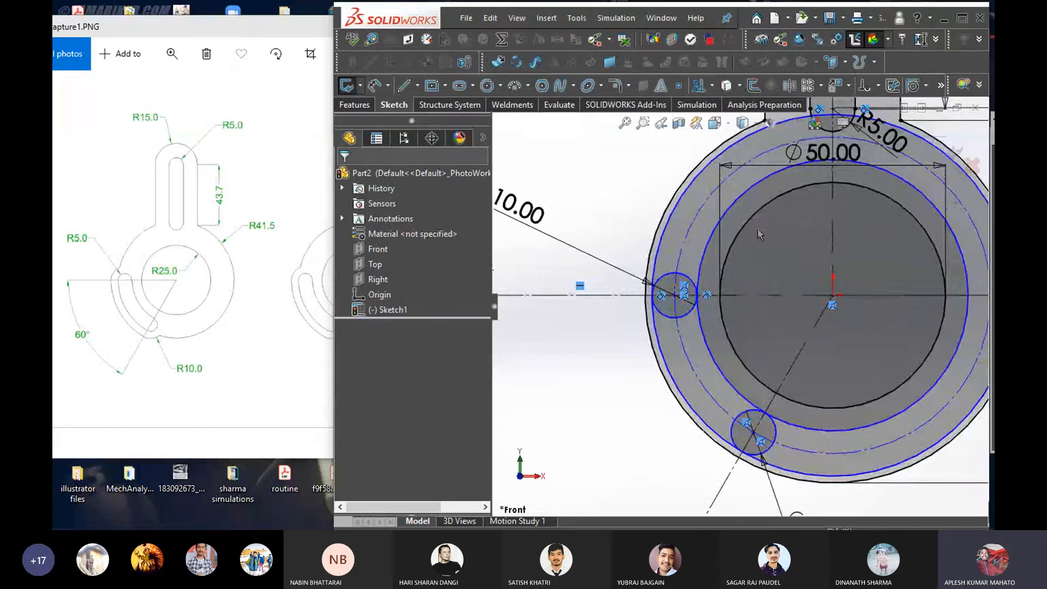
{"action": "scroll", "coordinate": [700, 284], "scroll_direction": "up", "scroll_amount": 1}
{"action": "right_click_drag", "start_coordinate": [573, 377], "coordinate": [635, 384]}
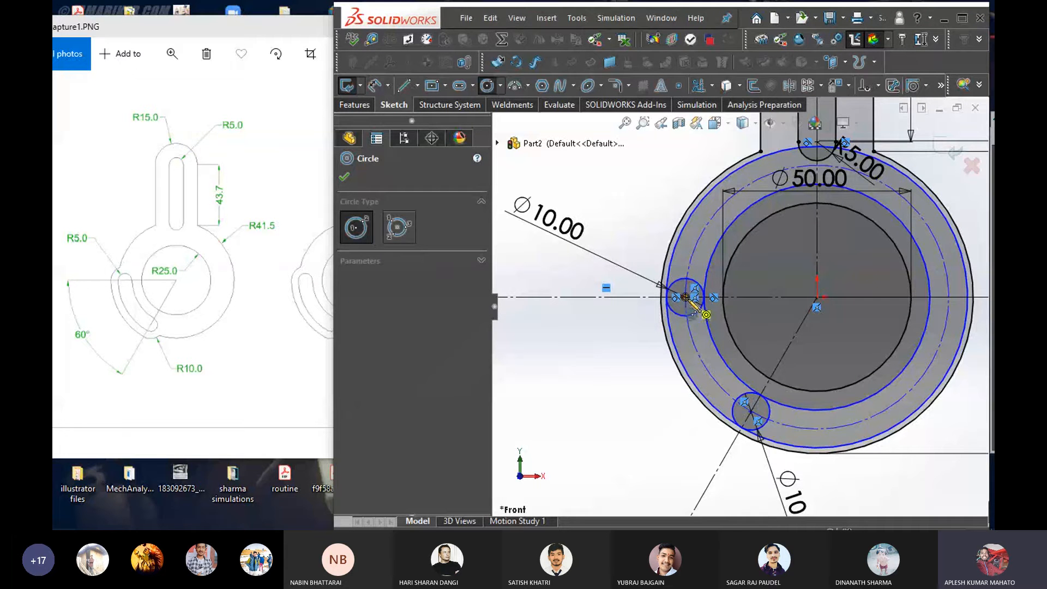
{"action": "key", "text": "Escape"}
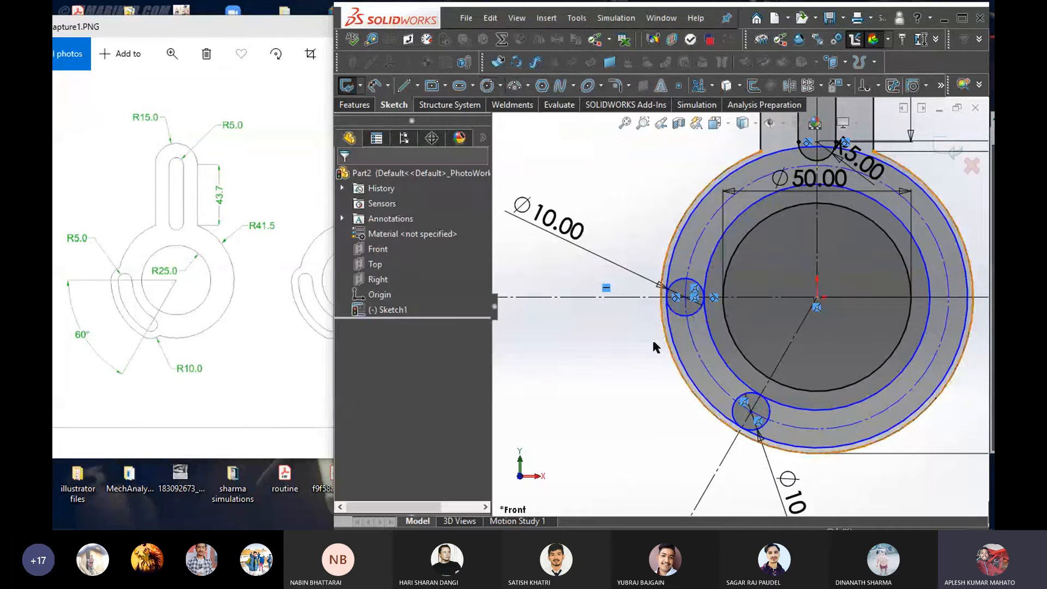
Sketch a circle about 18 mm in diameter, concentric with the 10 mm circle on the horizontal line
{"action": "right_click_drag", "start_coordinate": [604, 355], "coordinate": [636, 358]}
{"action": "scroll", "coordinate": [693, 299], "scroll_direction": "down", "scroll_amount": 1}
{"action": "scroll", "coordinate": [693, 299], "scroll_direction": "down", "scroll_amount": 2}
{"action": "left_click", "coordinate": [706, 308]}
{"action": "left_click", "coordinate": [621, 300]}
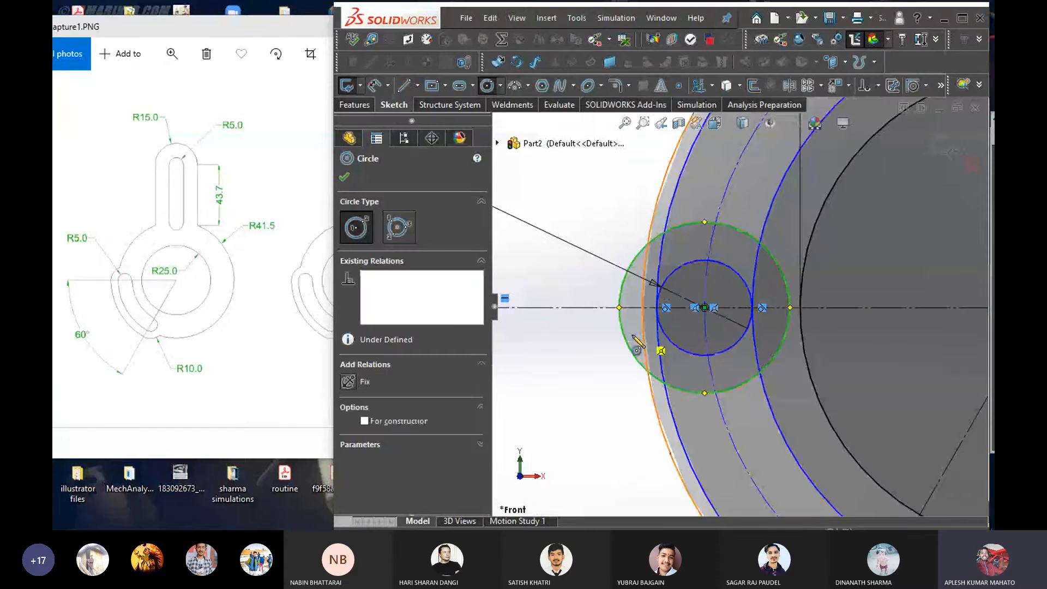
Sketch a circle about 27 mm in diameter, concentric with the 10 mm circle on the slanted line
{"action": "scroll", "coordinate": [644, 346], "scroll_direction": "up", "scroll_amount": 6}
{"action": "scroll", "coordinate": [791, 418], "scroll_direction": "down", "scroll_amount": 3}
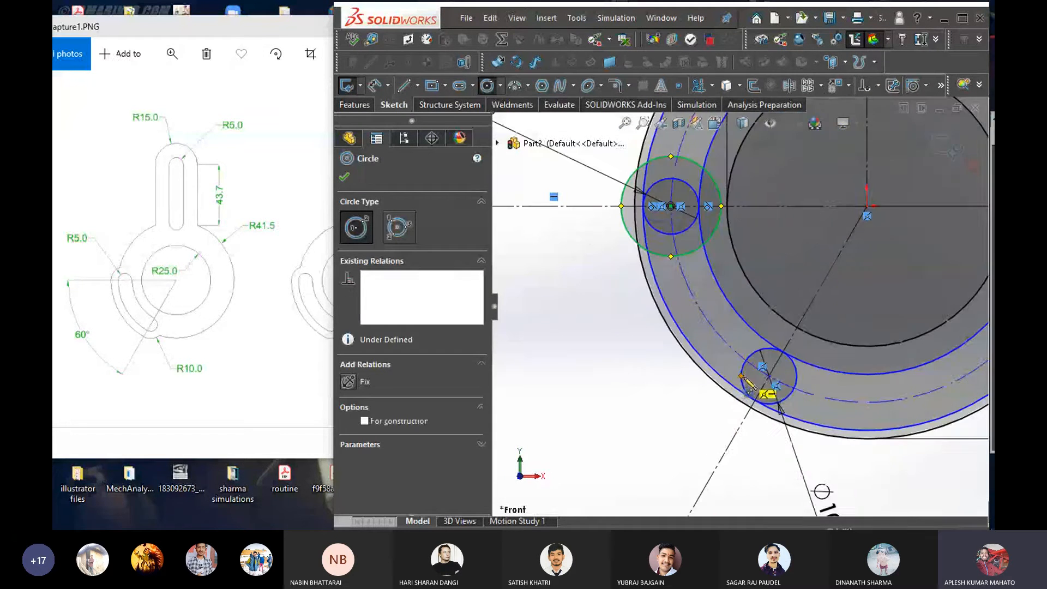
{"action": "left_click", "coordinate": [769, 376]}
{"action": "left_click", "coordinate": [697, 397]}
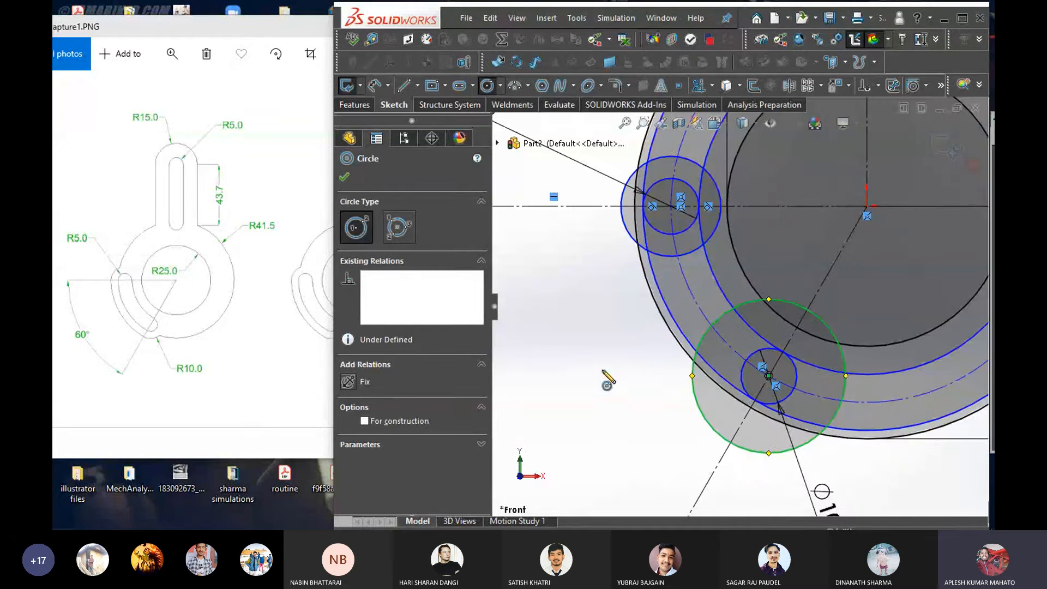
{"action": "left_click", "coordinate": [345, 177]}
Dimension the larger concentric circle on the horizontal line with a diameter of 20 mm
{"action": "right_click_drag", "start_coordinate": [569, 328], "coordinate": [569, 288]}
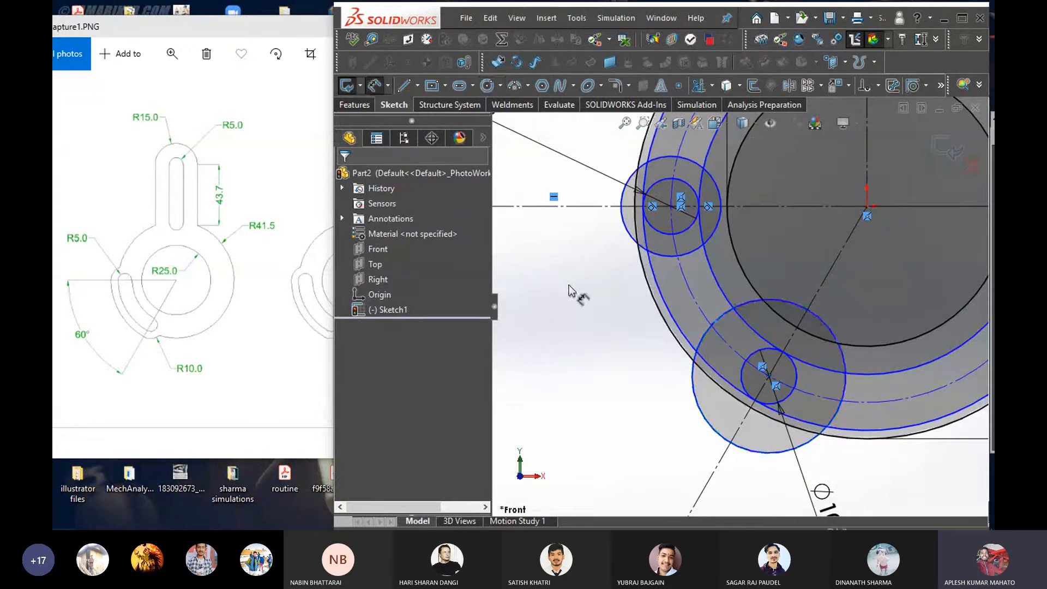
{"action": "left_click", "coordinate": [624, 228]}
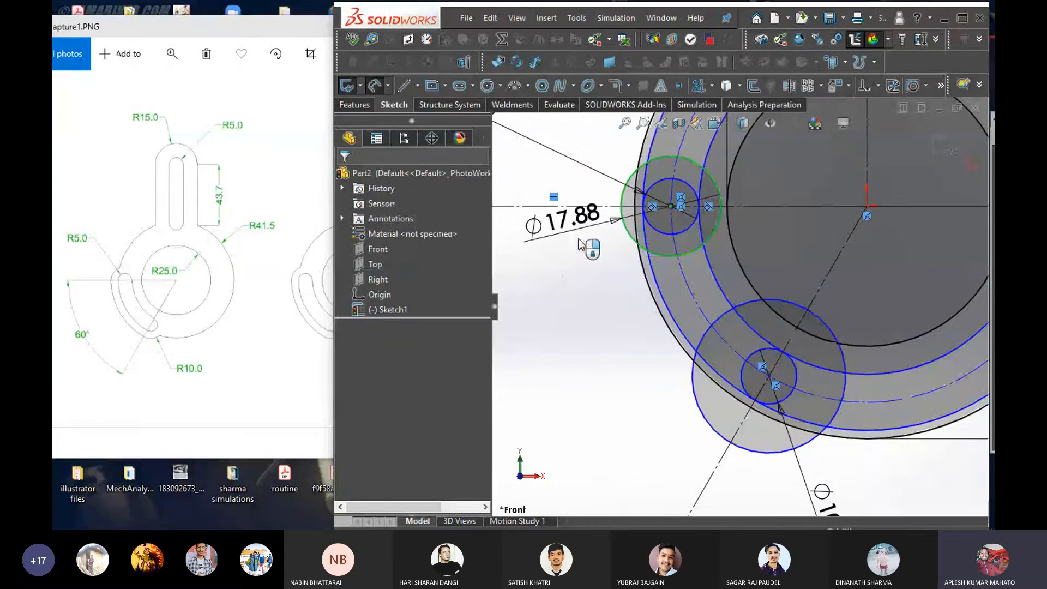
{"action": "left_click", "coordinate": [567, 238]}
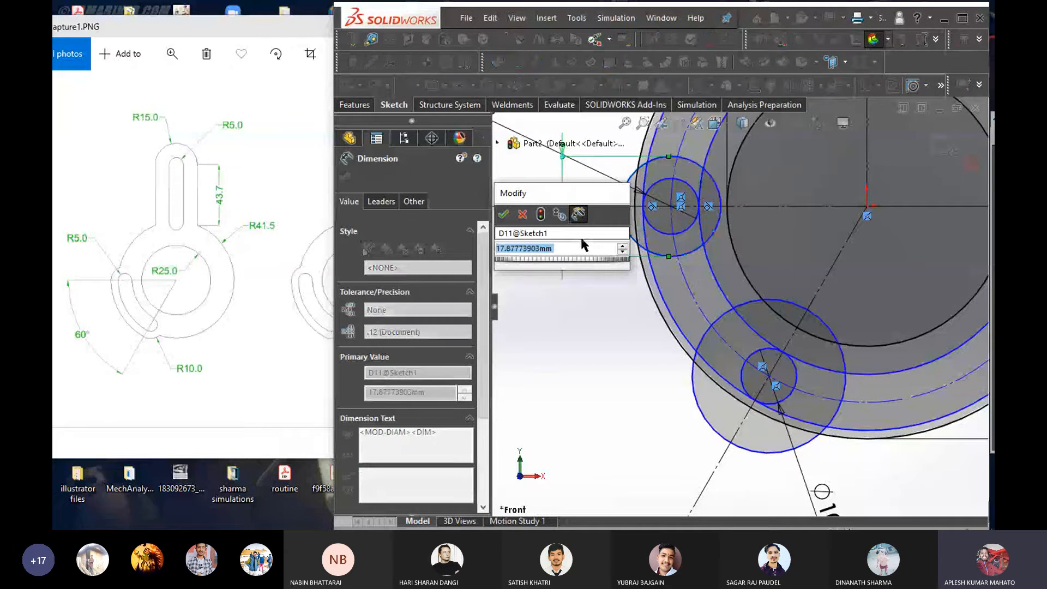
{"action": "type", "text": "20"}
{"action": "key", "text": "Return"}
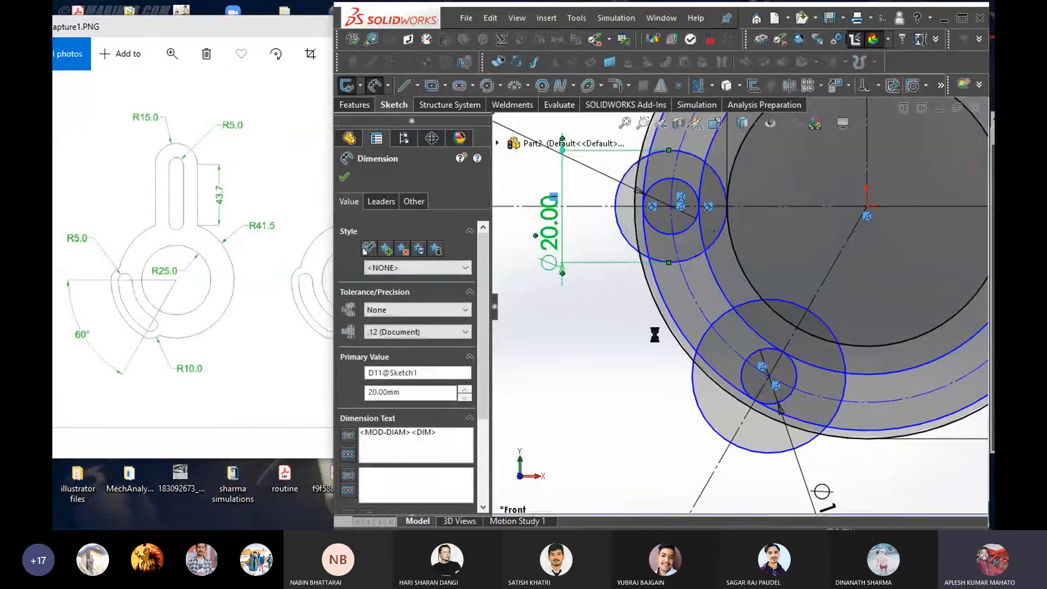
Dimension the larger concentric circle on the slanted line with a diameter of 20 mm
{"action": "scroll", "coordinate": [722, 356], "scroll_direction": "up", "scroll_amount": 2}
{"action": "left_click", "coordinate": [726, 397]}
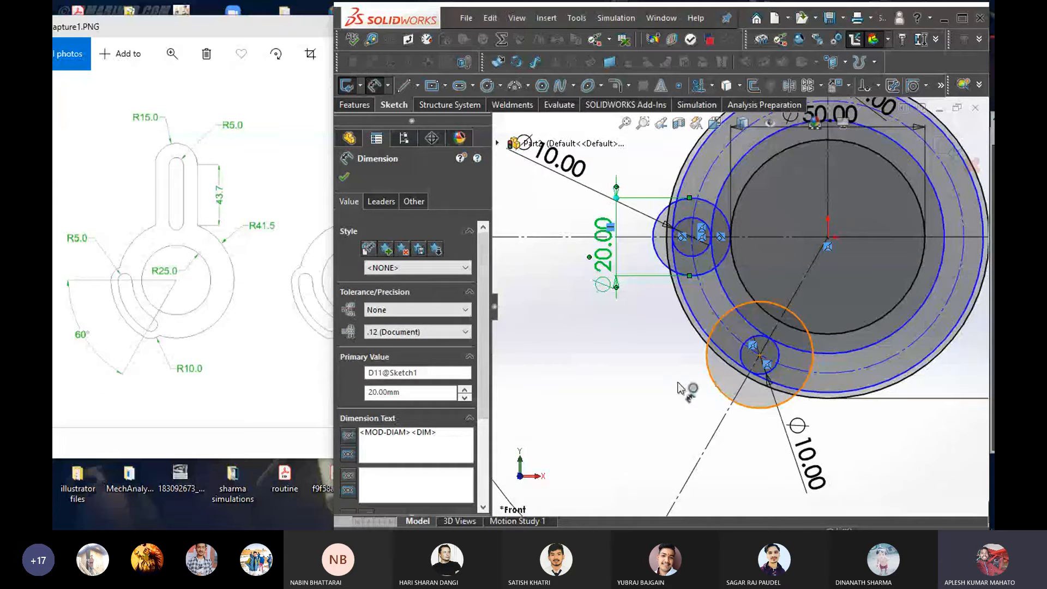
{"action": "left_click", "coordinate": [622, 385]}
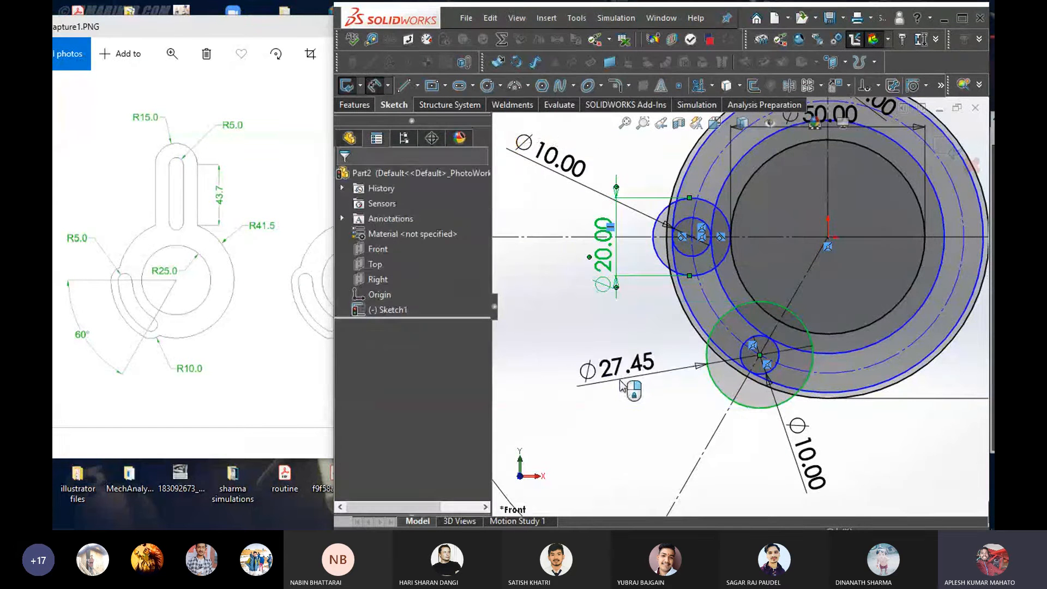
{"action": "type", "text": "20"}
{"action": "key", "text": "Return"}
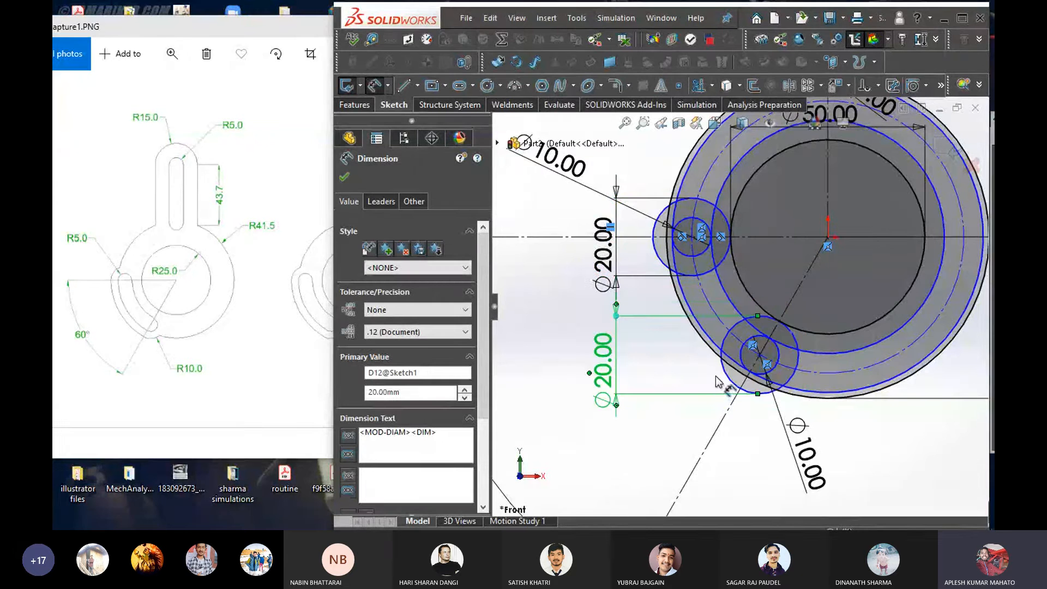
Sketch a circle centred on the origin and tangent to the outer side of the 20 mm circle on the slanted line
{"action": "scroll", "coordinate": [766, 360], "scroll_direction": "up", "scroll_amount": 2}
{"action": "scroll", "coordinate": [859, 448], "scroll_direction": "down", "scroll_amount": 2}
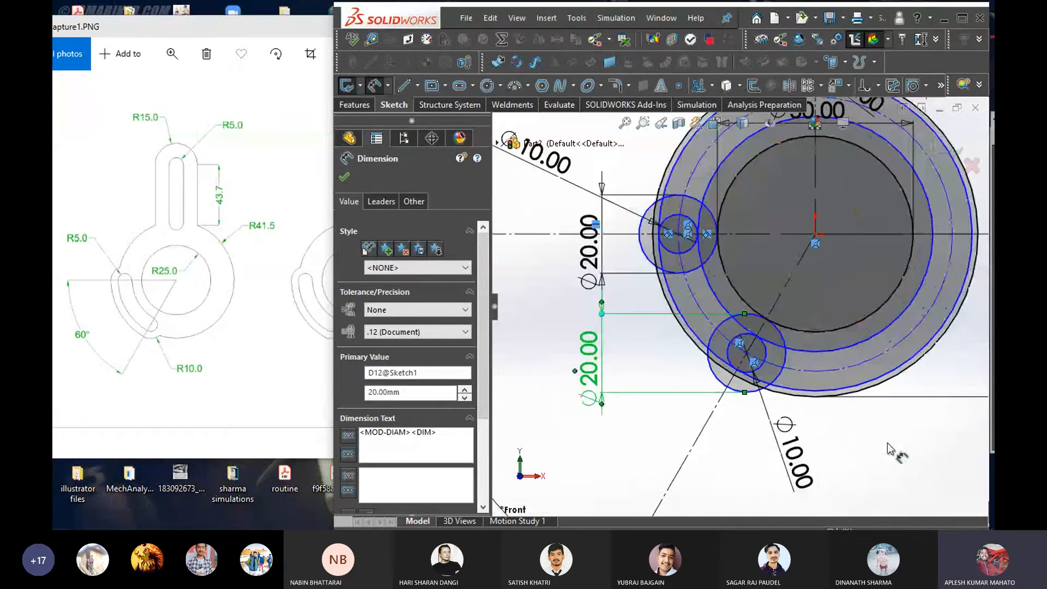
{"action": "right_click_drag", "start_coordinate": [734, 452], "coordinate": [829, 446]}
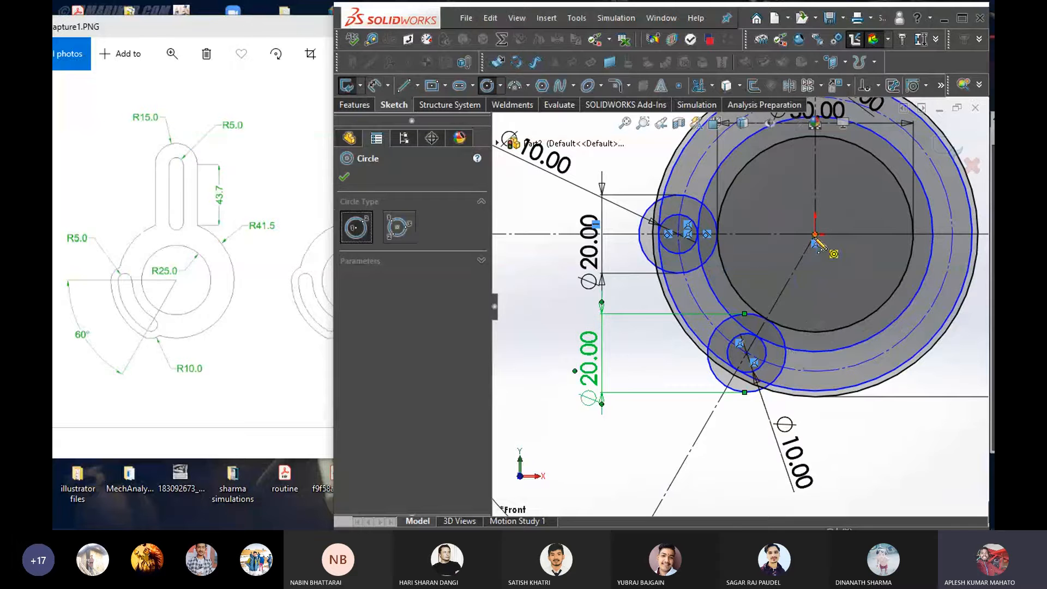
{"action": "left_click", "coordinate": [815, 235]}
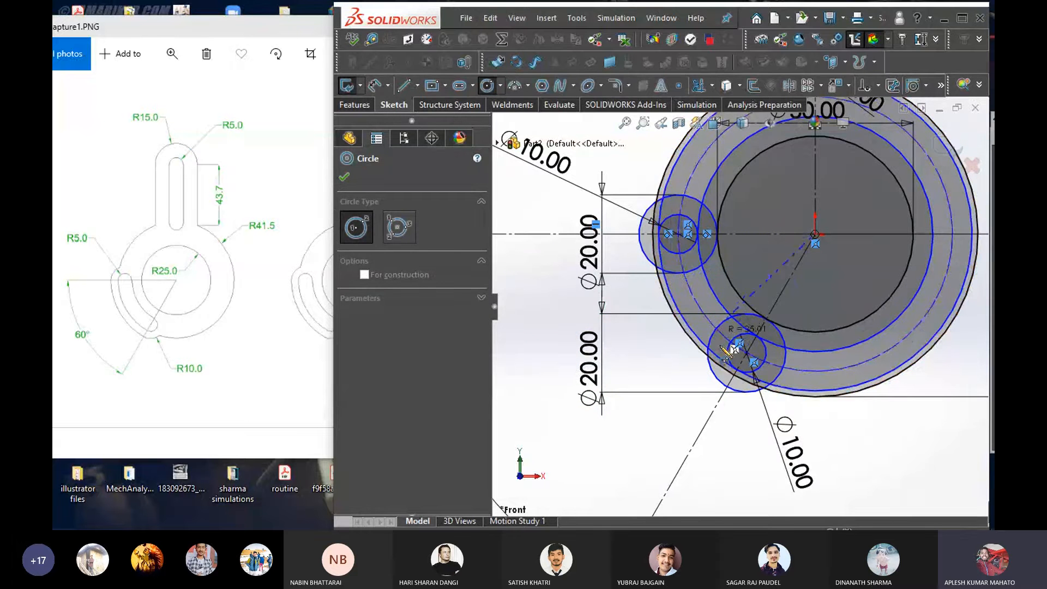
{"action": "left_click", "coordinate": [727, 383]}
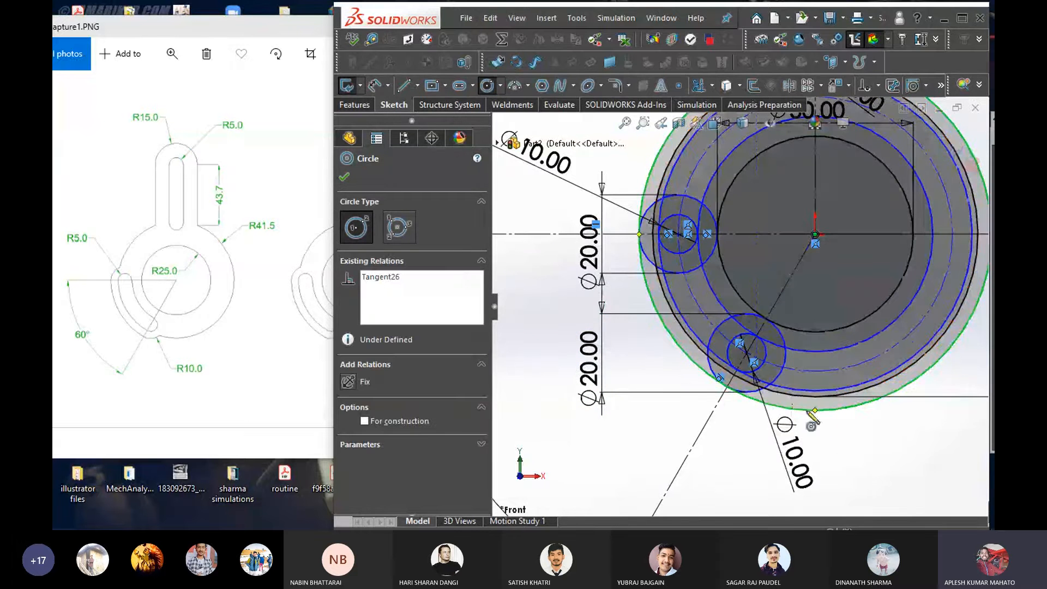
{"action": "left_click", "coordinate": [344, 177]}
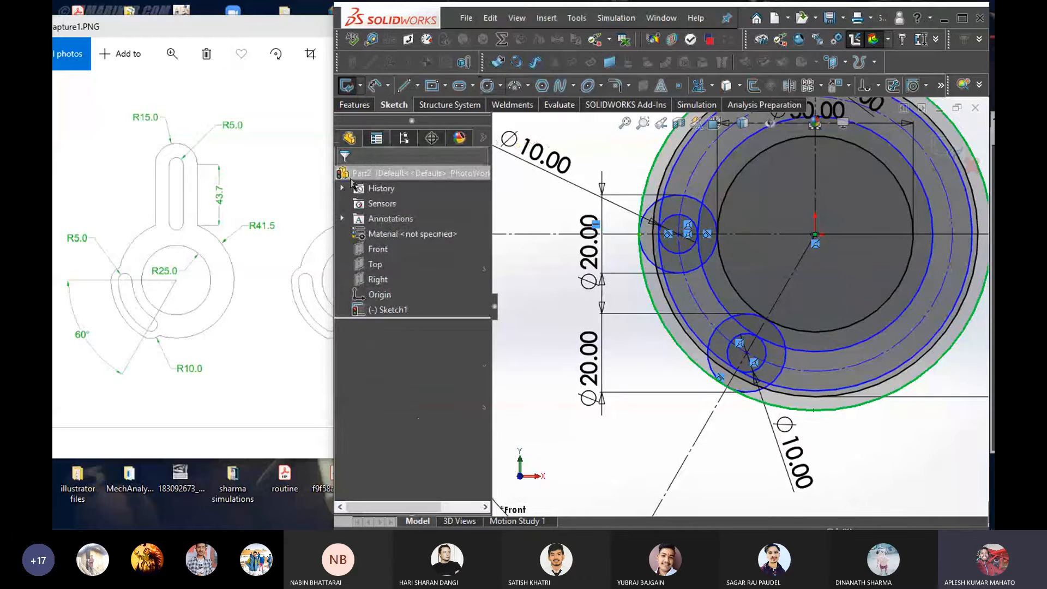
{"action": "scroll", "coordinate": [779, 305], "scroll_direction": "up", "scroll_amount": 4}
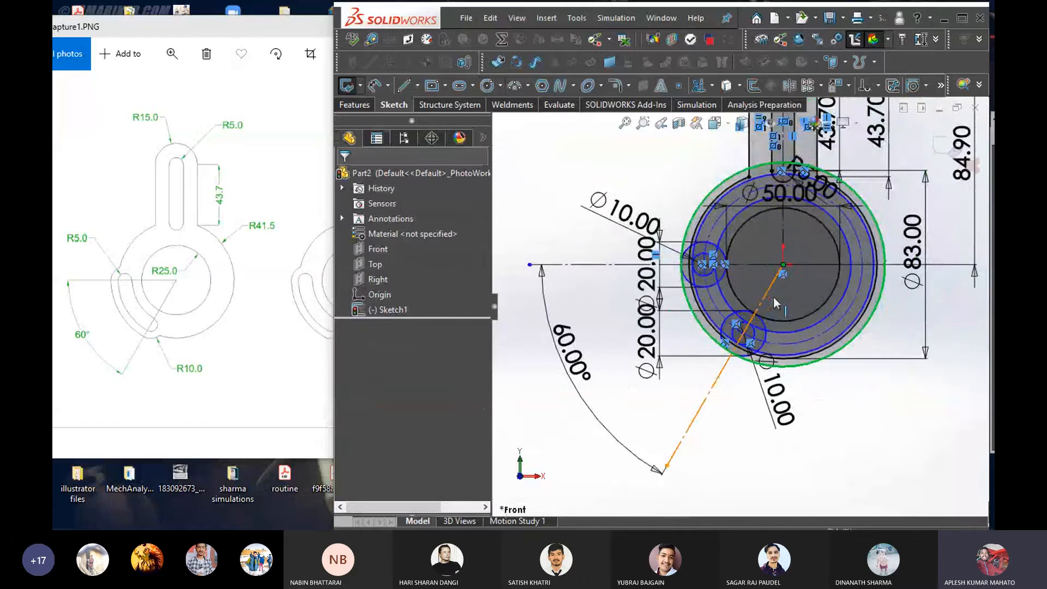
Undo the outer tangent circle, both 20 mm diameter dimensions and the two larger circles concentric with the 10 mm circles
{"action": "scroll", "coordinate": [827, 228], "scroll_direction": "down", "scroll_amount": 3}
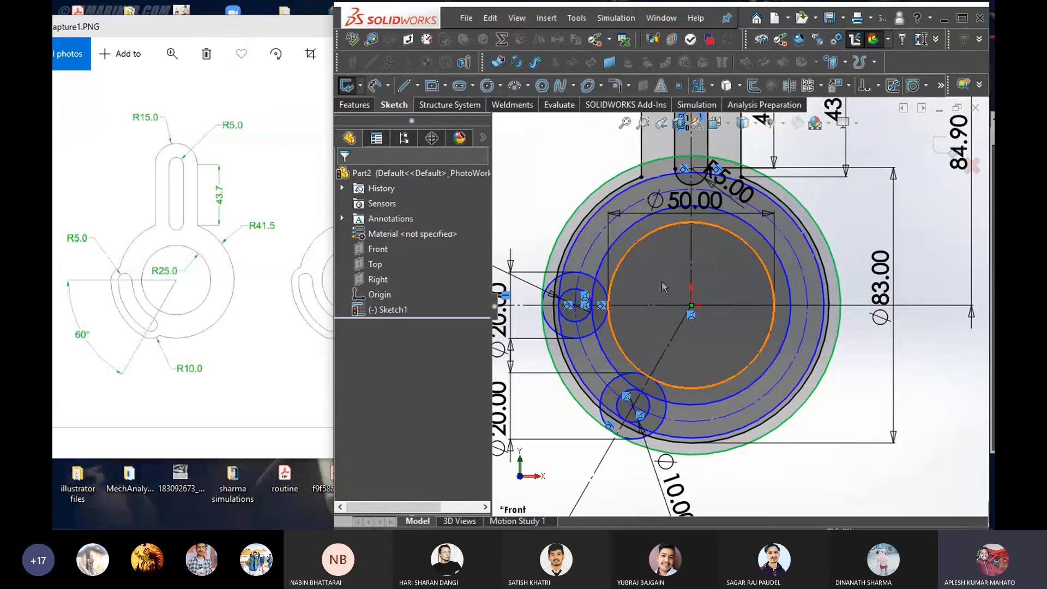
{"action": "scroll", "coordinate": [662, 283], "scroll_direction": "up", "scroll_amount": 3}
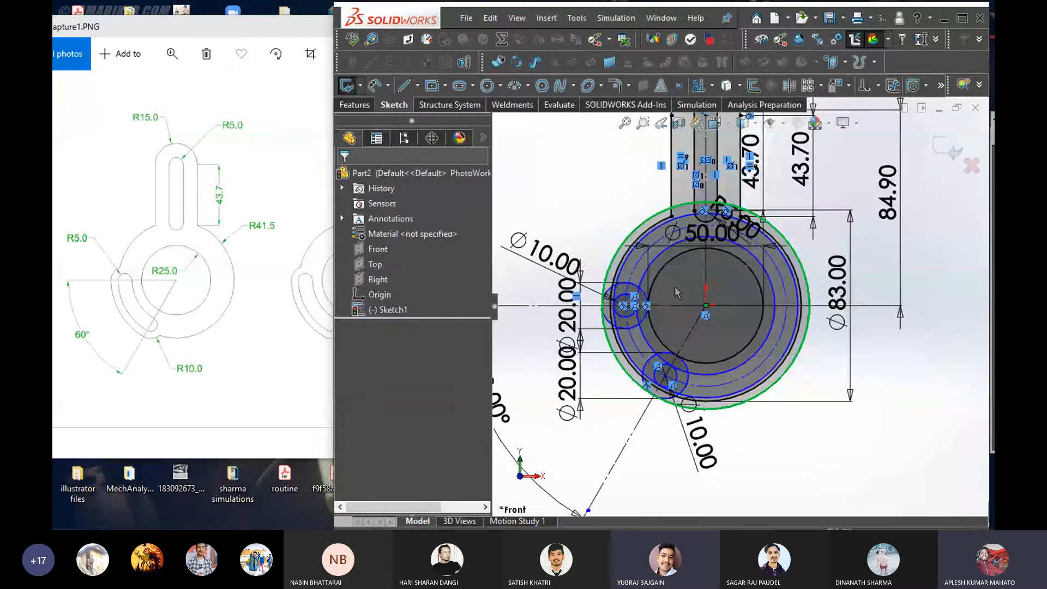
{"action": "scroll", "coordinate": [676, 293], "scroll_direction": "down", "scroll_amount": 2}
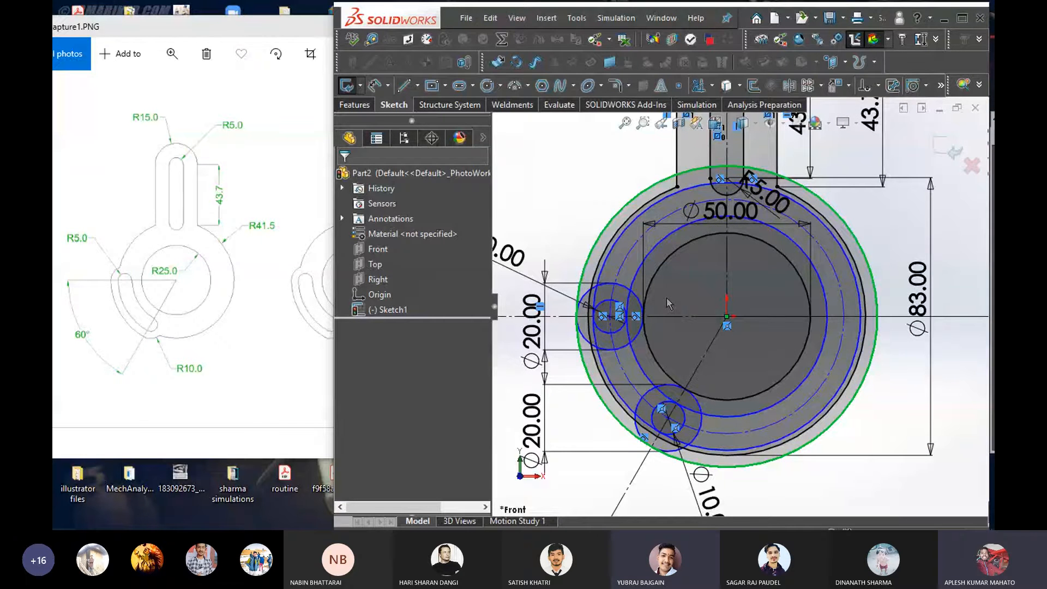
{"action": "key", "text": "ctrl+z"}
{"action": "key", "text": "ctrl+z"}
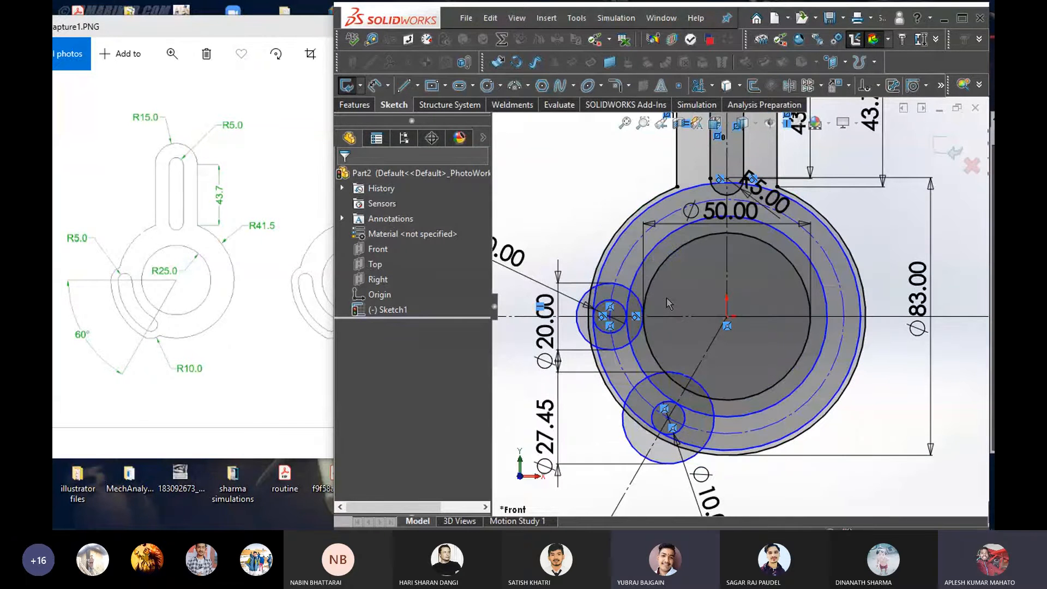
{"action": "key", "text": "ctrl+z"}
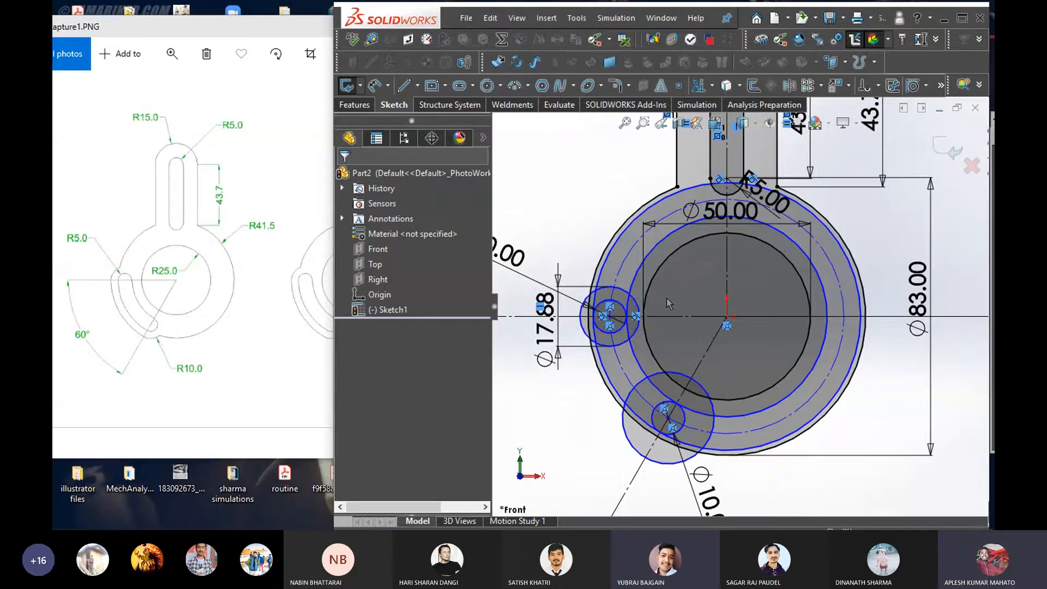
{"action": "key", "text": "ctrl+z"}
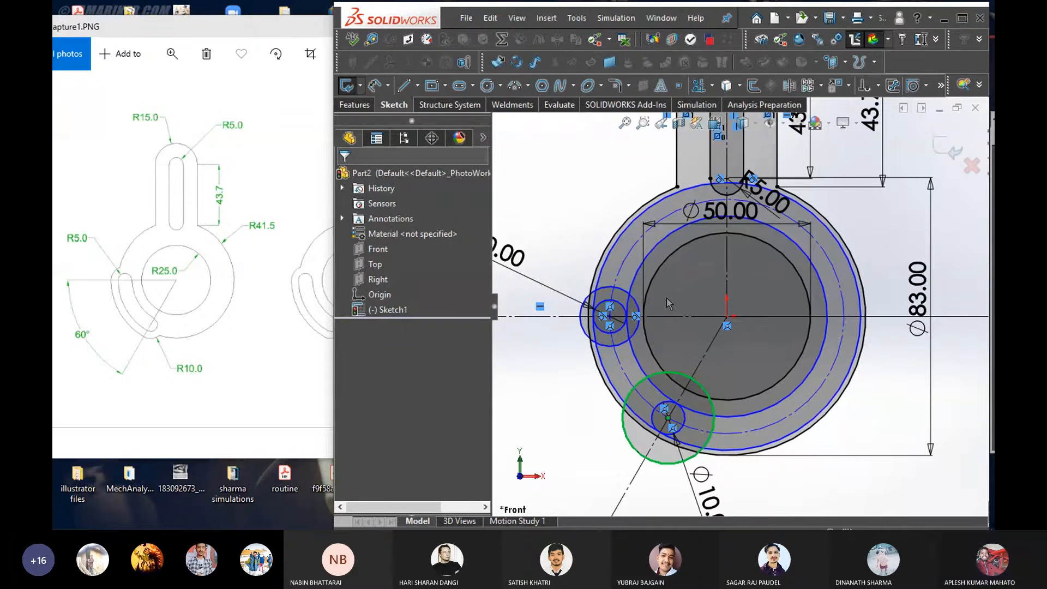
{"action": "key", "text": "ctrl+z"}
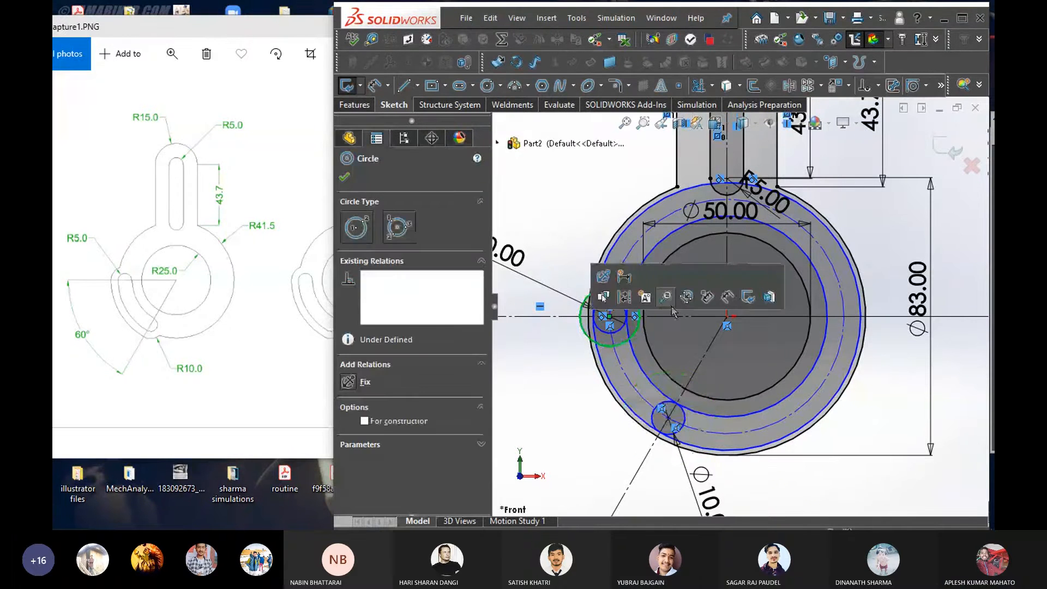
{"action": "key", "text": "ctrl+z"}
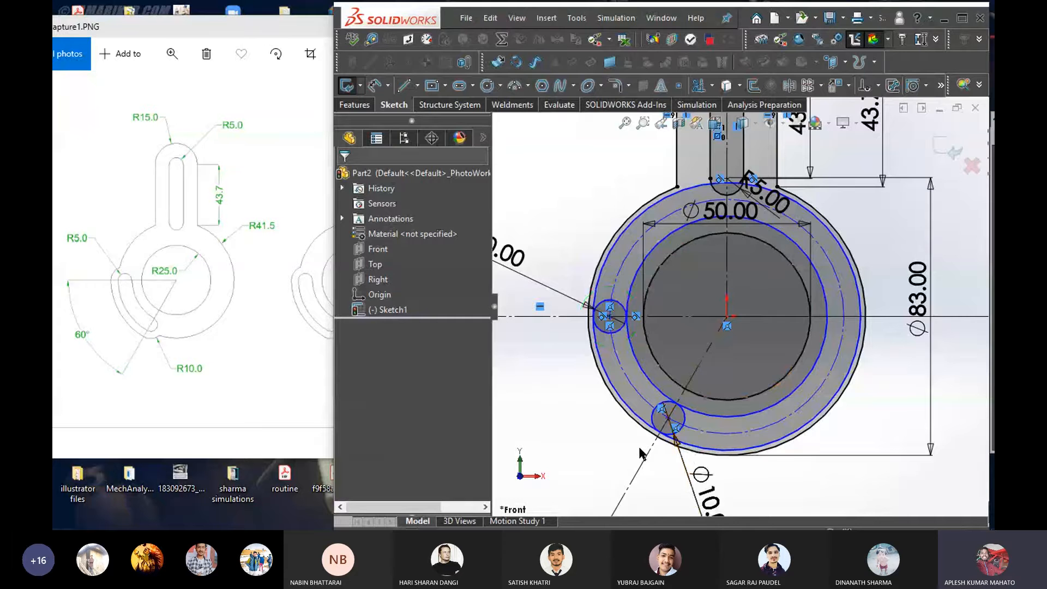
{"action": "key", "text": "z"}
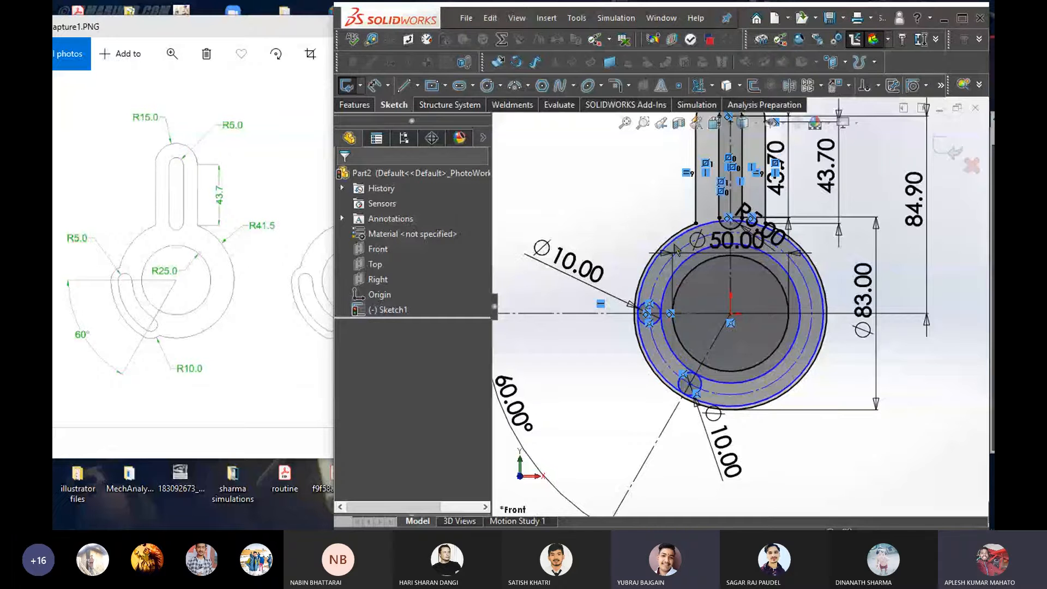
{"action": "scroll", "coordinate": [689, 295], "scroll_direction": "down", "scroll_amount": 2}
{"action": "scroll", "coordinate": [689, 301], "scroll_direction": "down", "scroll_amount": 1}
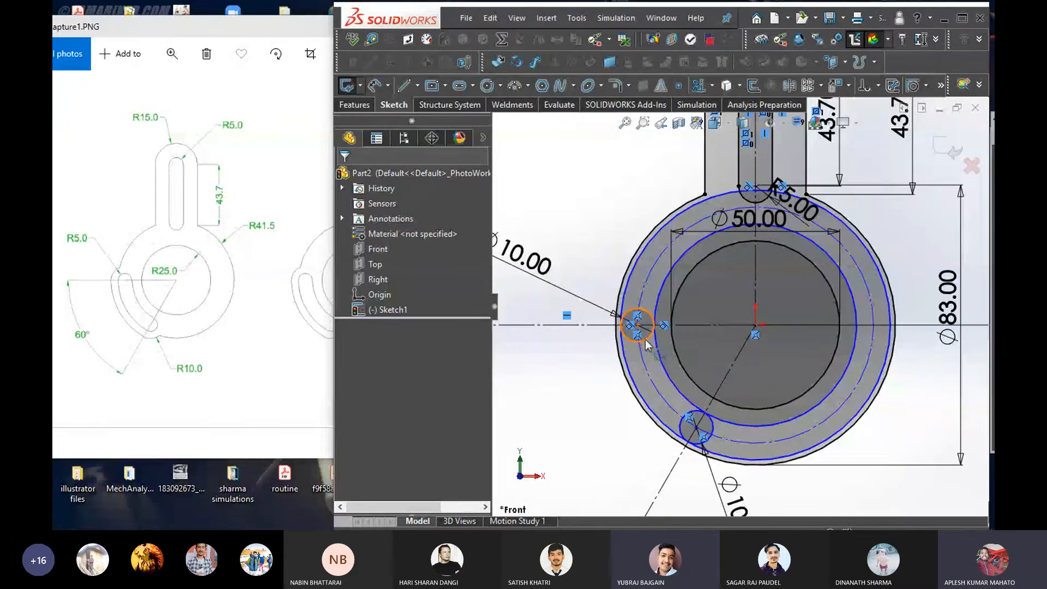
{"action": "key", "text": "z"}
{"action": "key", "text": "z"}
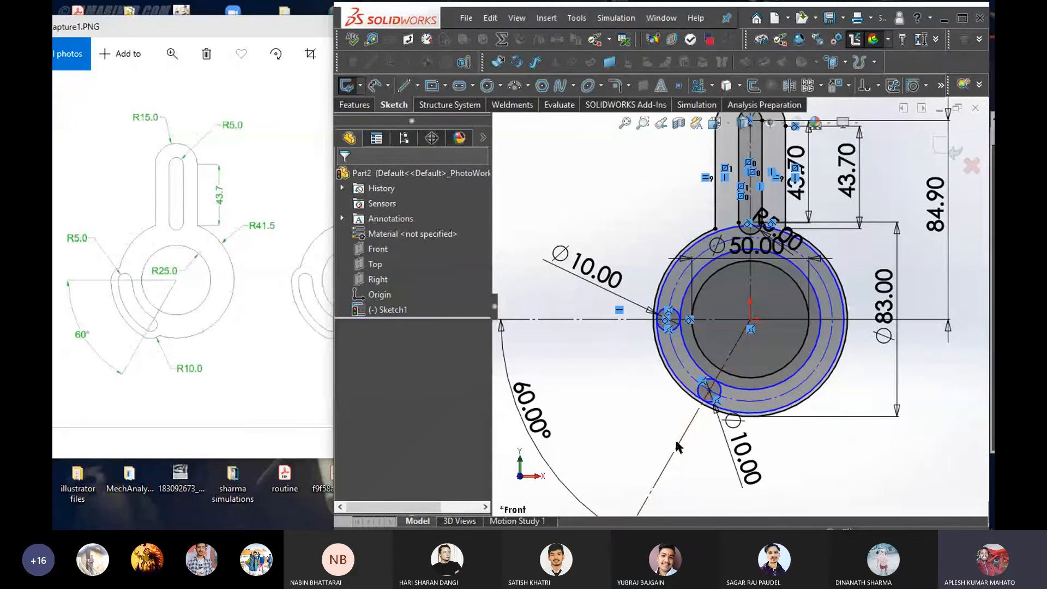
{"action": "scroll", "coordinate": [678, 365], "scroll_direction": "down", "scroll_amount": 3}
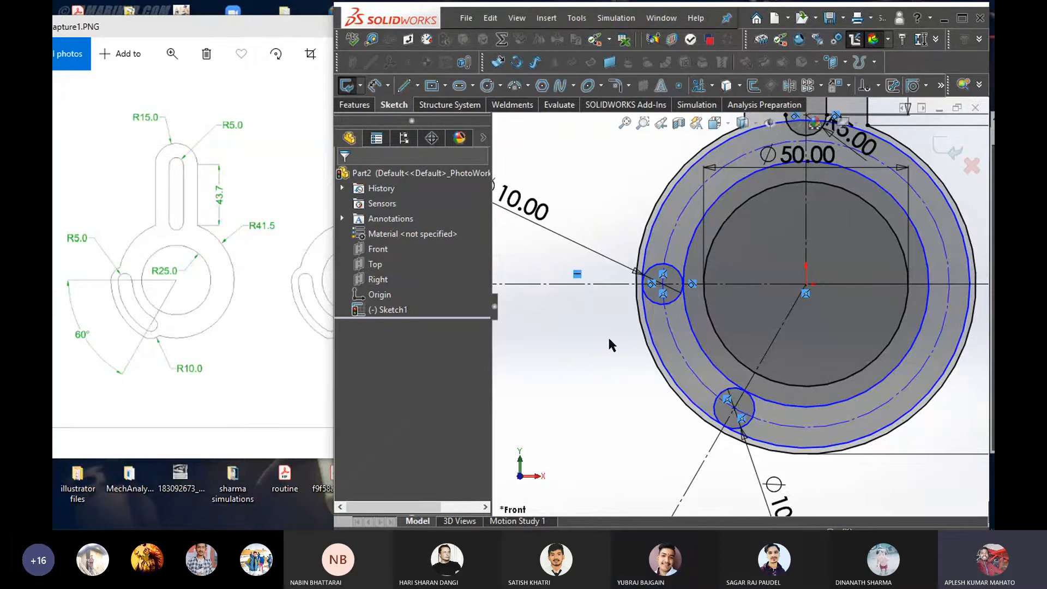
{"action": "scroll", "coordinate": [682, 311], "scroll_direction": "down", "scroll_amount": 3}
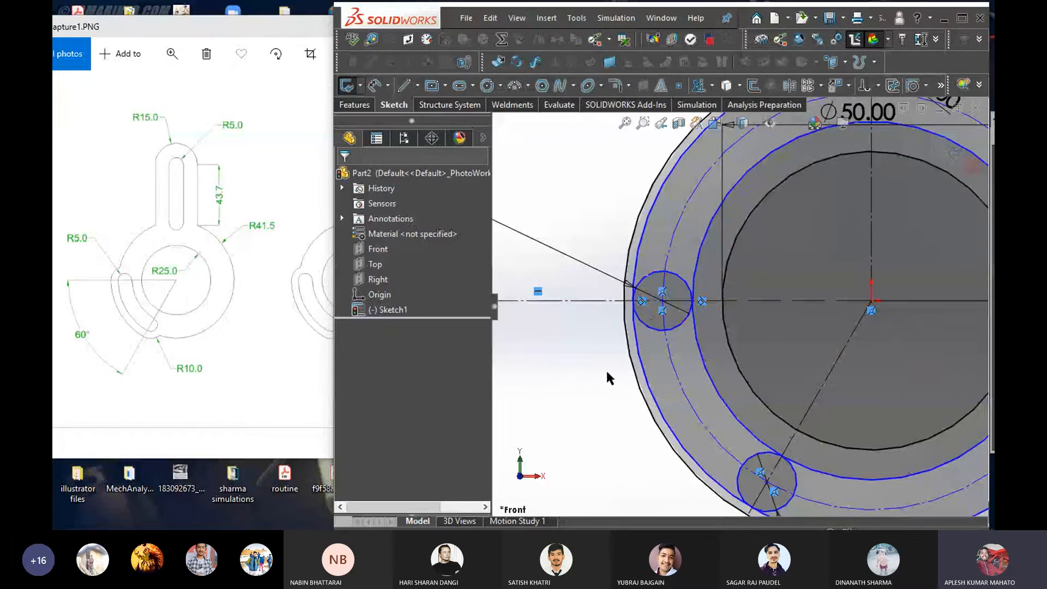
{"action": "right_click_drag", "start_coordinate": [590, 377], "coordinate": [647, 372]}
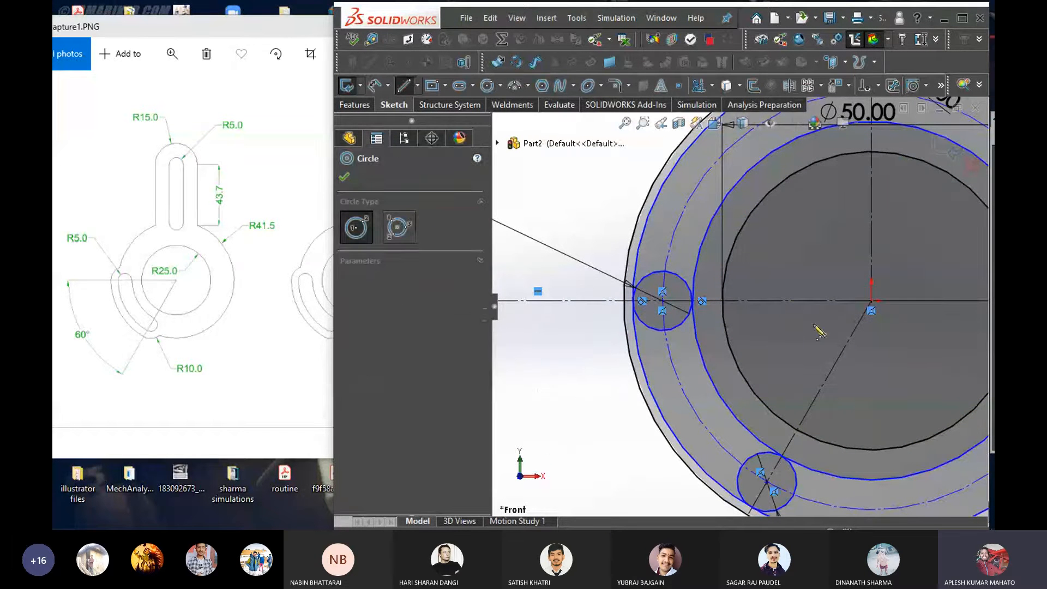
{"action": "left_click", "coordinate": [872, 301]}
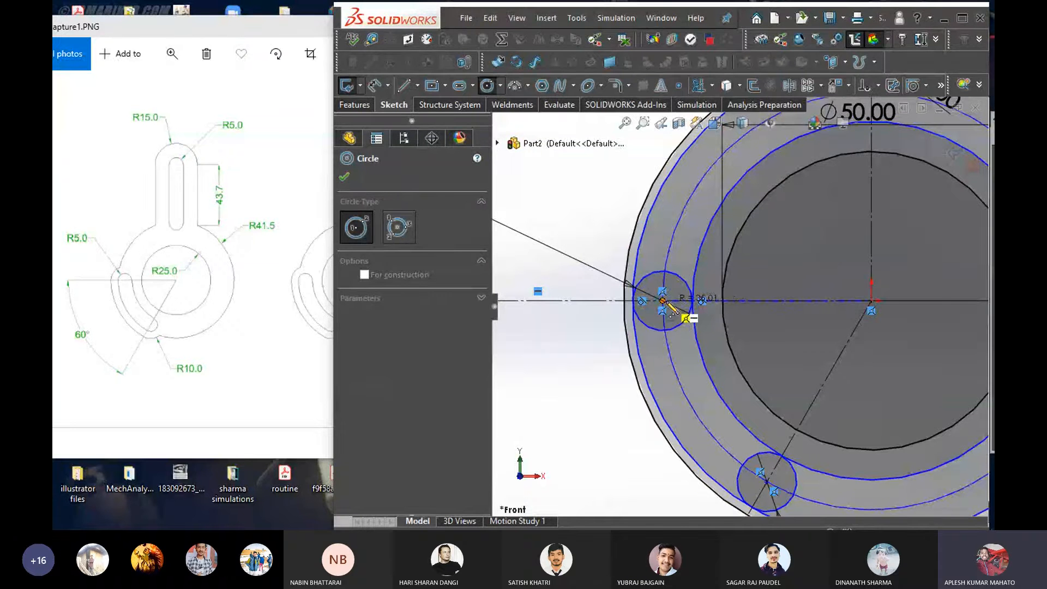
{"action": "key", "text": "Escape"}
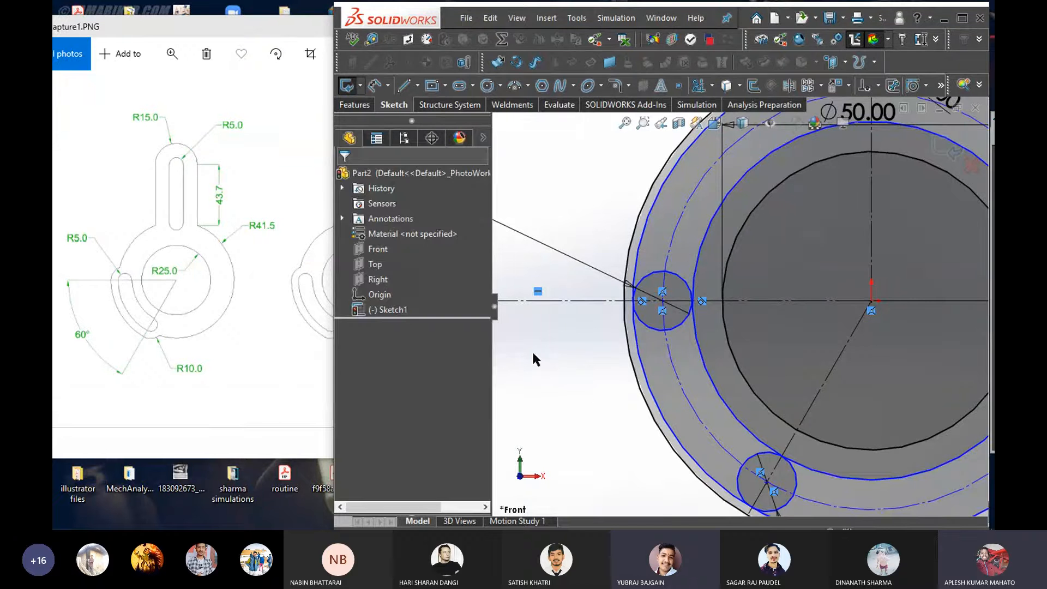
{"action": "key", "text": "l"}
{"action": "key", "text": "Escape"}
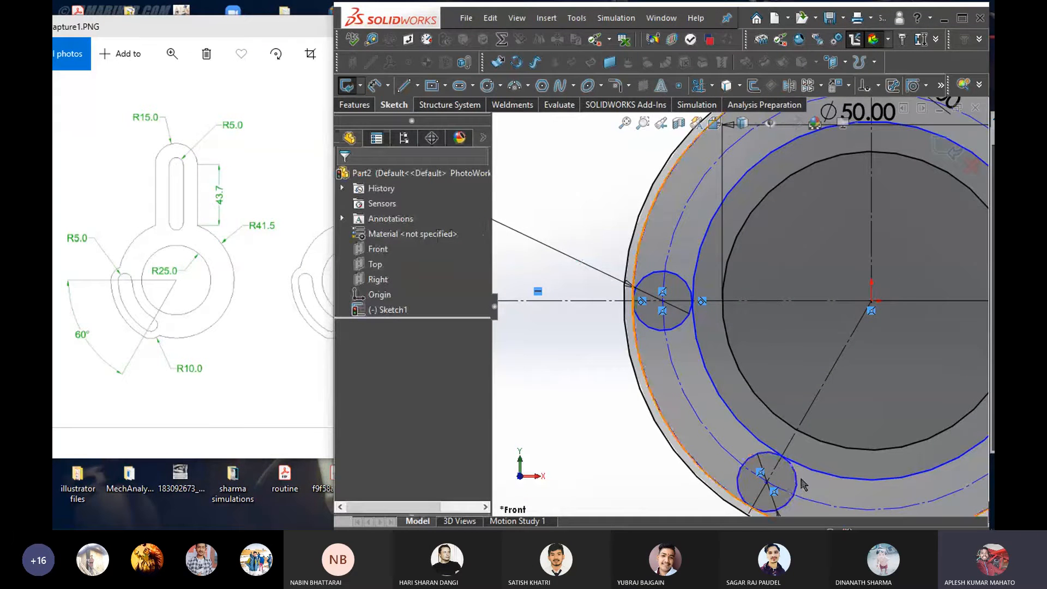
Check the coincident relation between the centre of the 10 mm circle on the slanted line and the construction circle
{"action": "scroll", "coordinate": [791, 474], "scroll_direction": "down", "scroll_amount": 3}
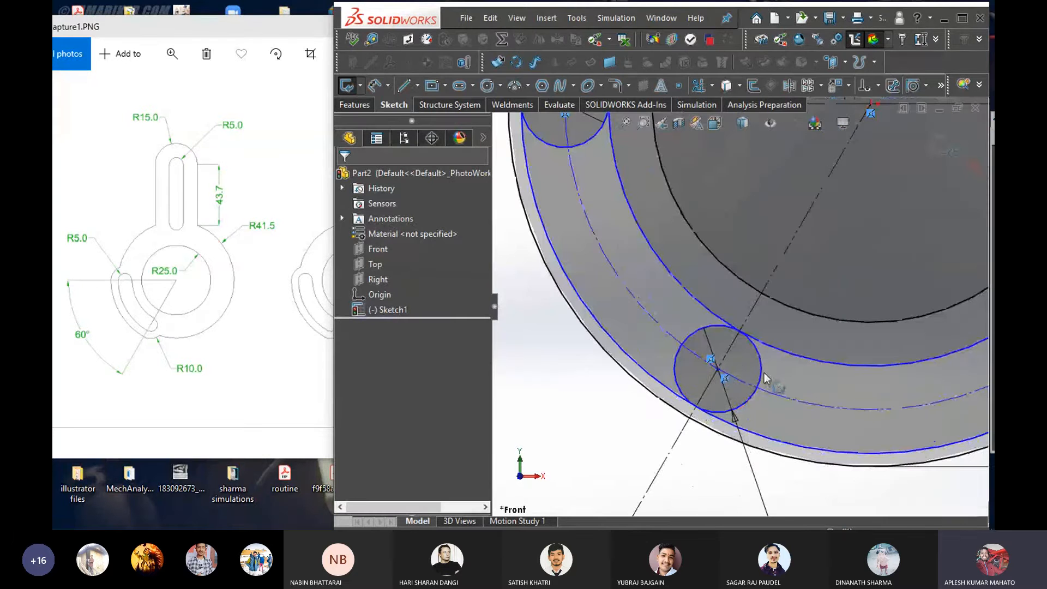
{"action": "left_click", "coordinate": [718, 370]}
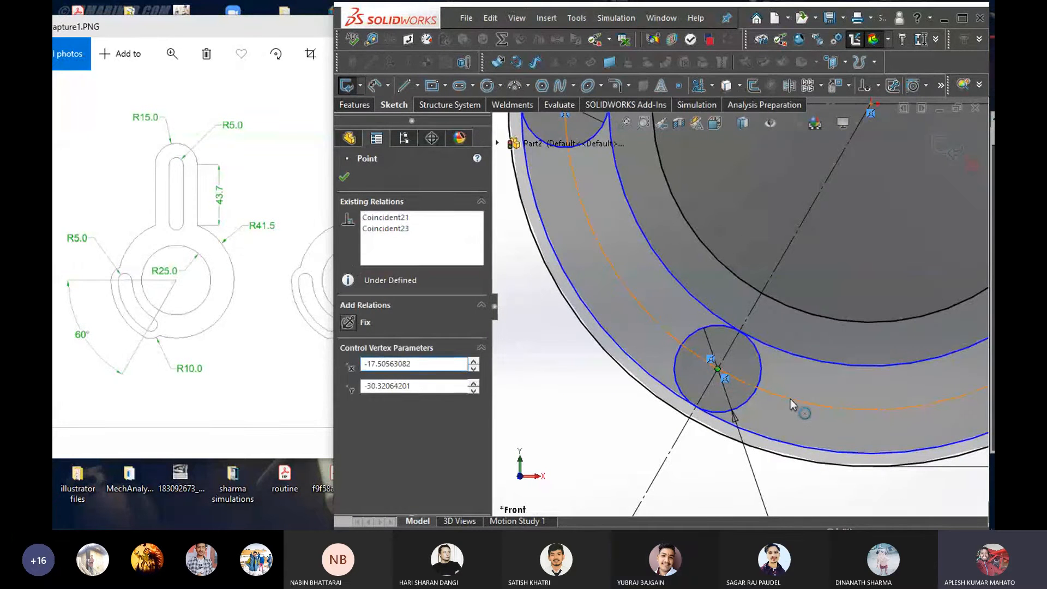
{"action": "left_click", "coordinate": [791, 398]}
{"action": "left_click", "coordinate": [790, 399], "text": "ctrl"}
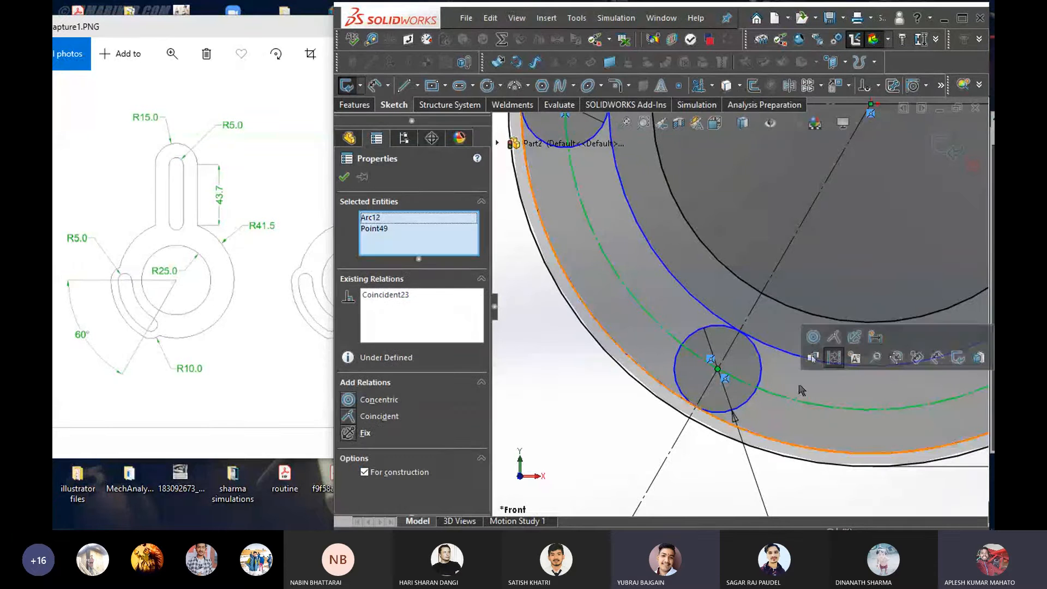
{"action": "left_click", "coordinate": [415, 297]}
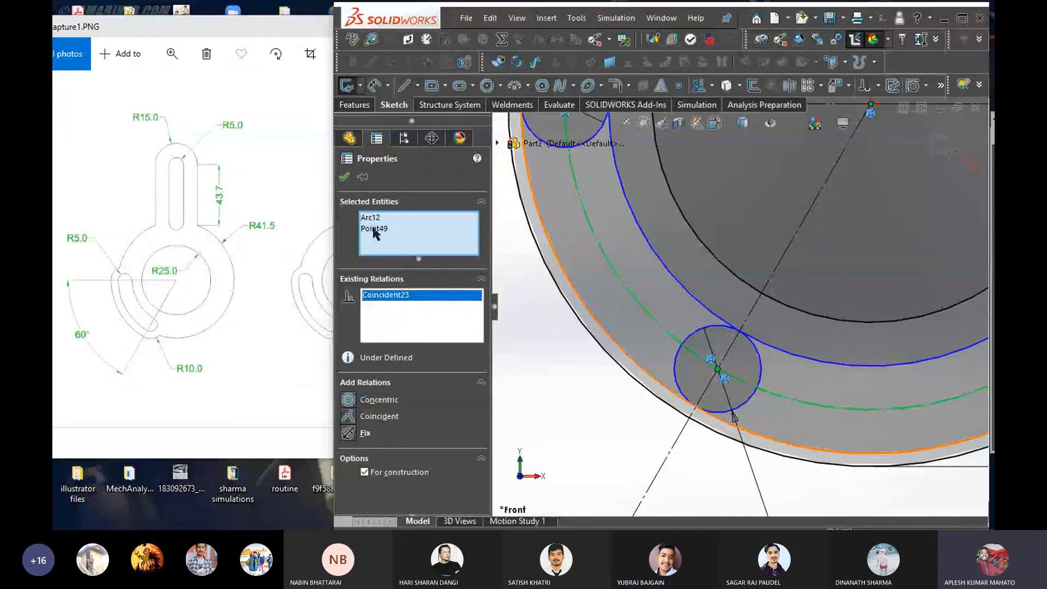
{"action": "key", "text": "Escape"}
{"action": "scroll", "coordinate": [681, 282], "scroll_direction": "up", "scroll_amount": 1}
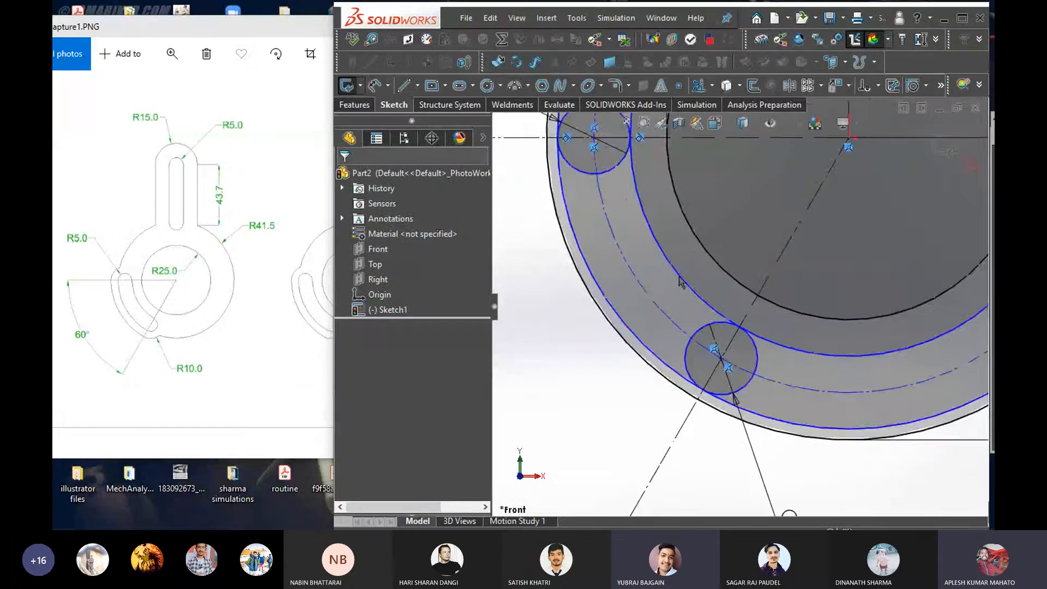
{"action": "scroll", "coordinate": [736, 305], "scroll_direction": "up", "scroll_amount": 1}
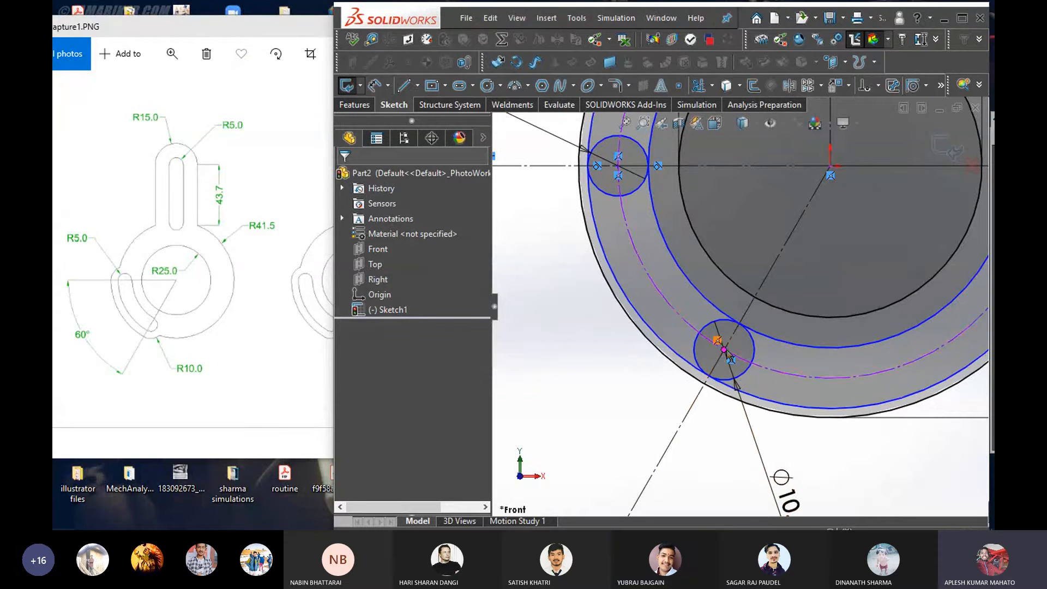
{"action": "scroll", "coordinate": [744, 307], "scroll_direction": "up", "scroll_amount": 1}
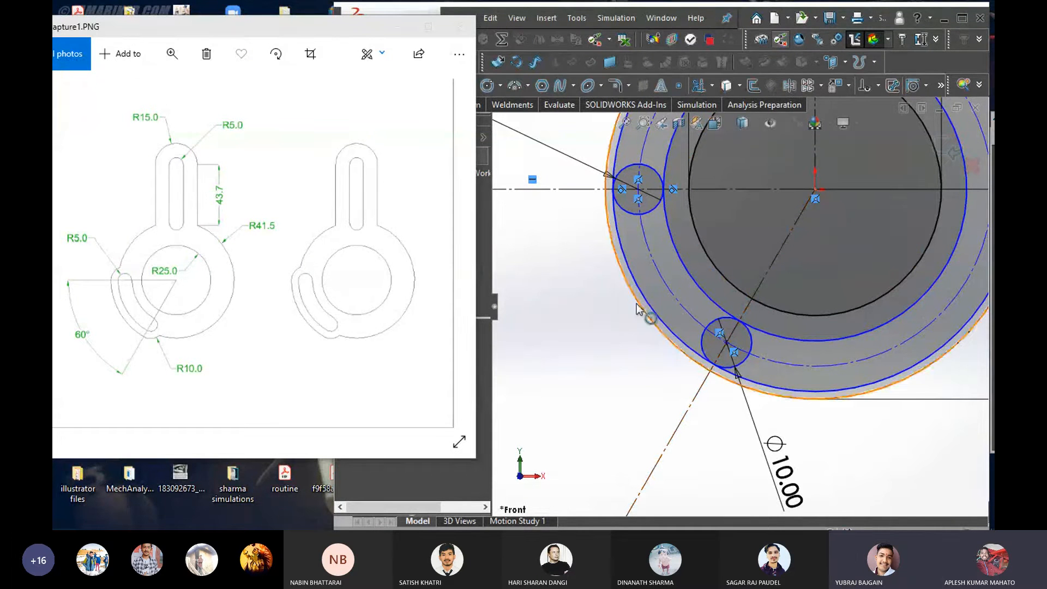
Trim the circle tangent to the outer side of the 10 mm circles, keeping only its arc between the horizontal and slanted lines
{"action": "scroll", "coordinate": [663, 210], "scroll_direction": "up", "scroll_amount": 1}
{"action": "scroll", "coordinate": [750, 177], "scroll_direction": "up", "scroll_amount": 3}
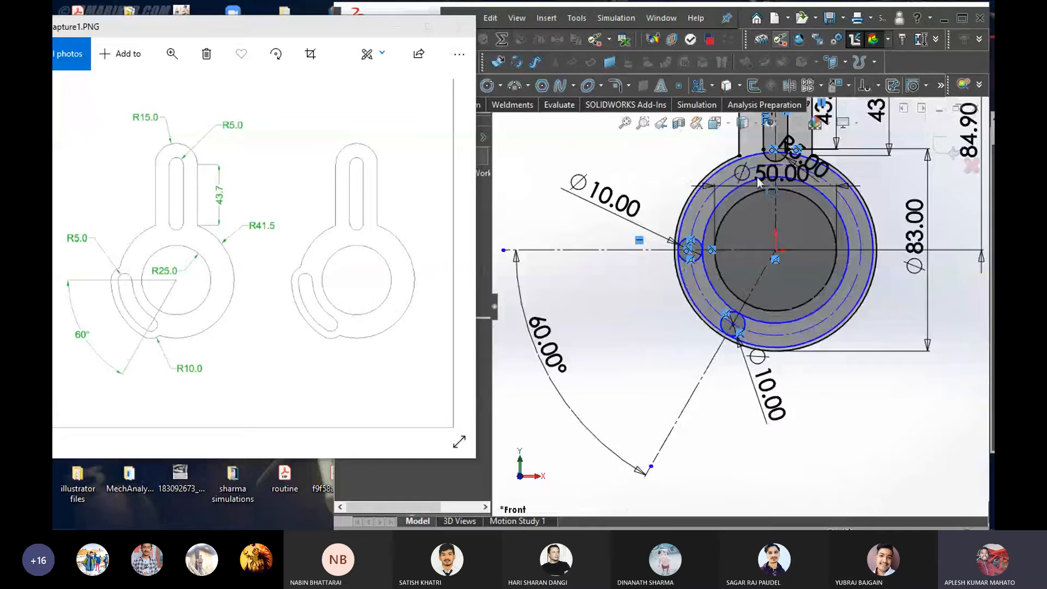
{"action": "scroll", "coordinate": [813, 182], "scroll_direction": "down", "scroll_amount": 2}
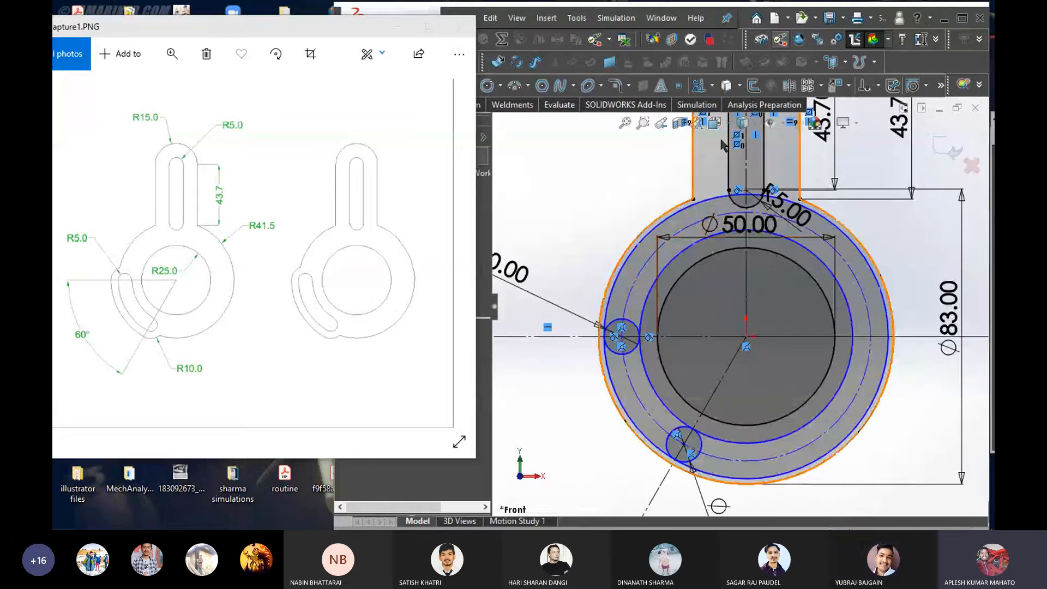
{"action": "left_click", "coordinate": [699, 85]}
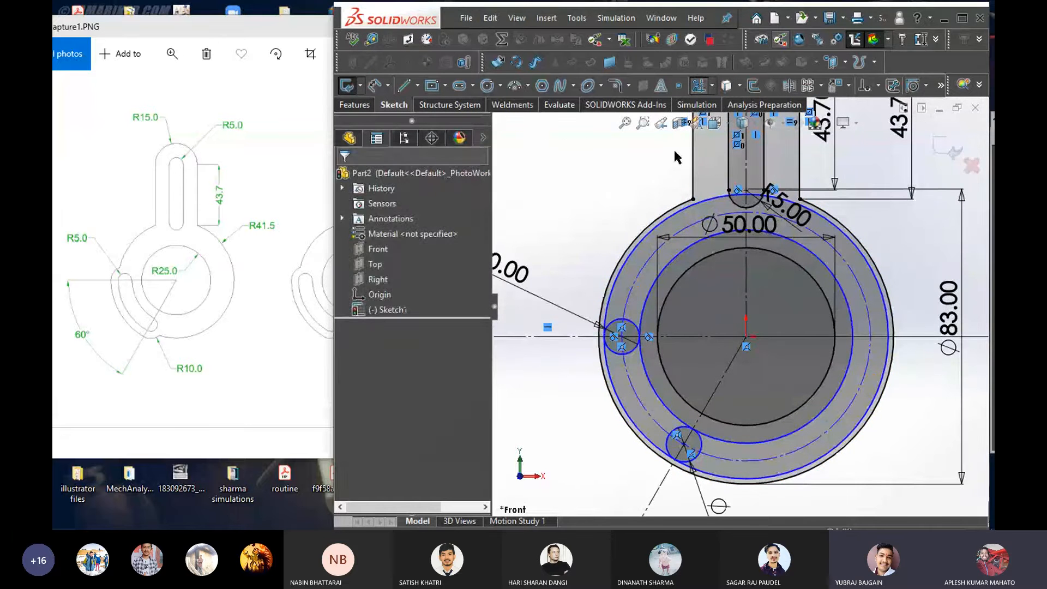
{"action": "scroll", "coordinate": [752, 240], "scroll_direction": "down", "scroll_amount": 3}
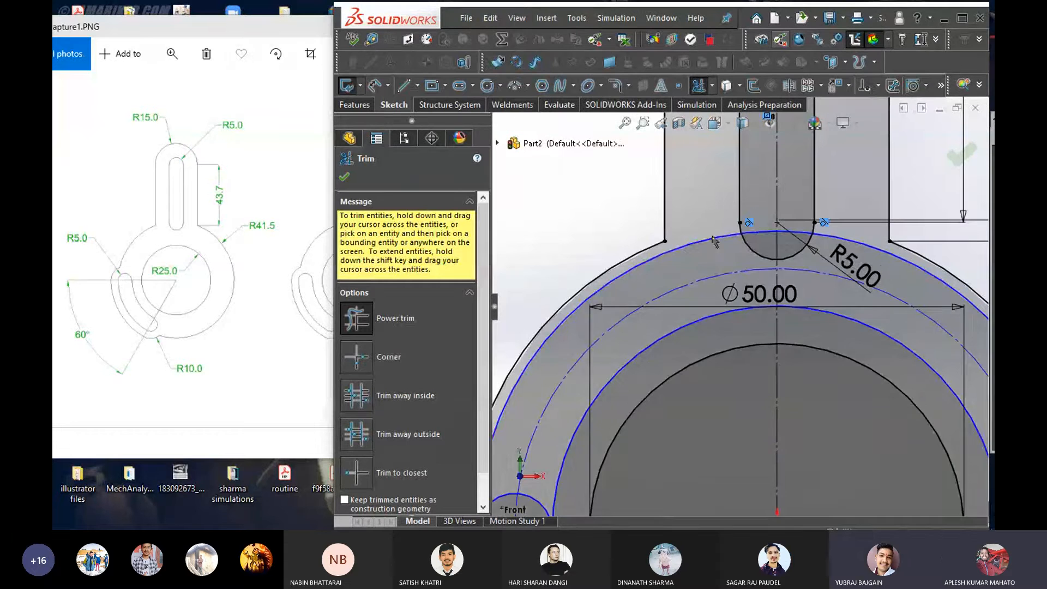
{"action": "left_click", "coordinate": [713, 241]}
{"action": "scroll", "coordinate": [799, 241], "scroll_direction": "down", "scroll_amount": 1}
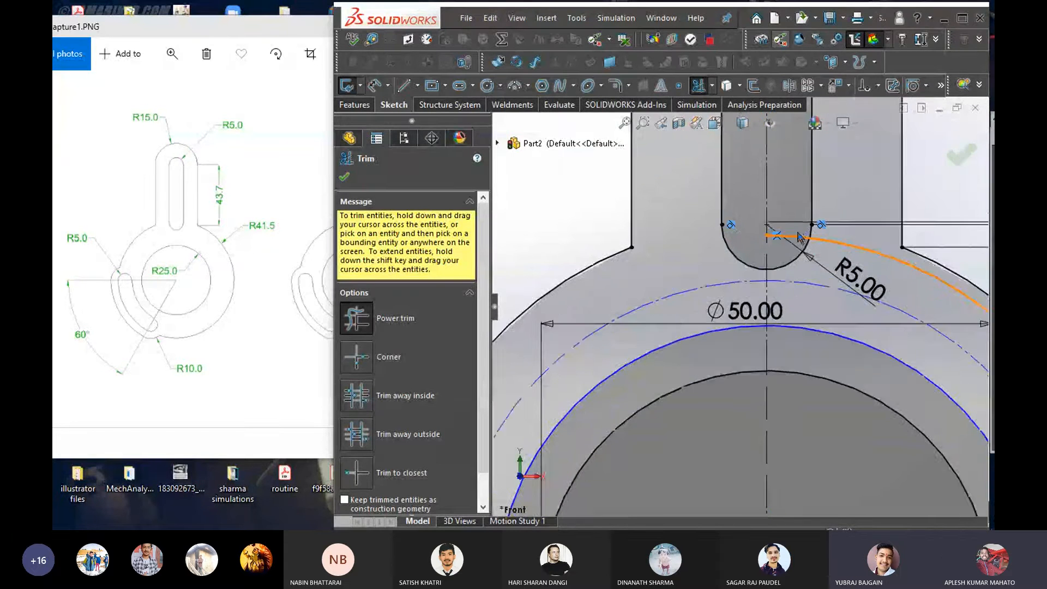
{"action": "scroll", "coordinate": [800, 237], "scroll_direction": "down", "scroll_amount": 2}
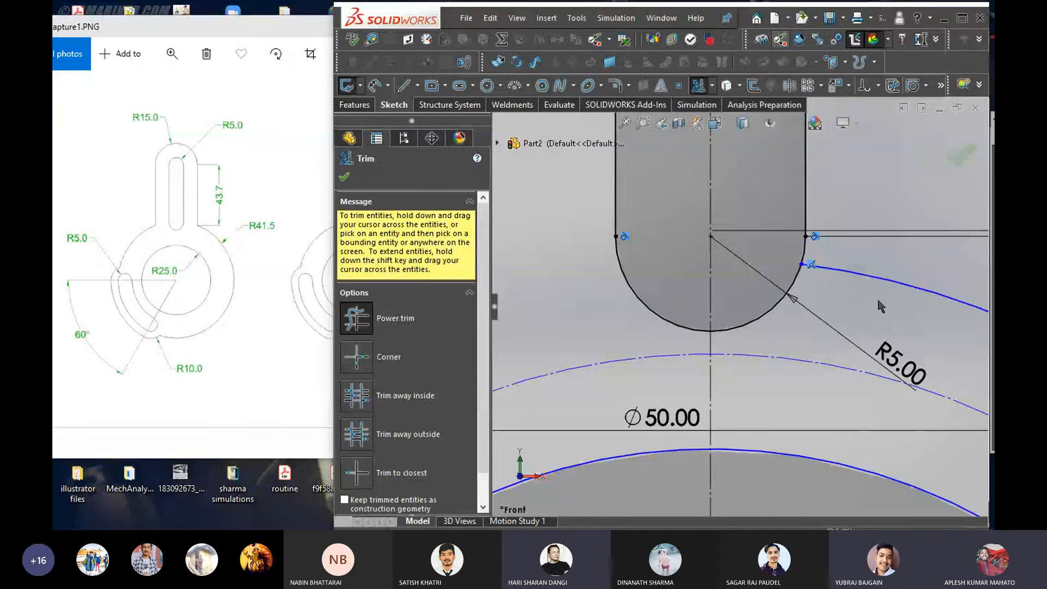
{"action": "scroll", "coordinate": [866, 296], "scroll_direction": "up", "scroll_amount": 5}
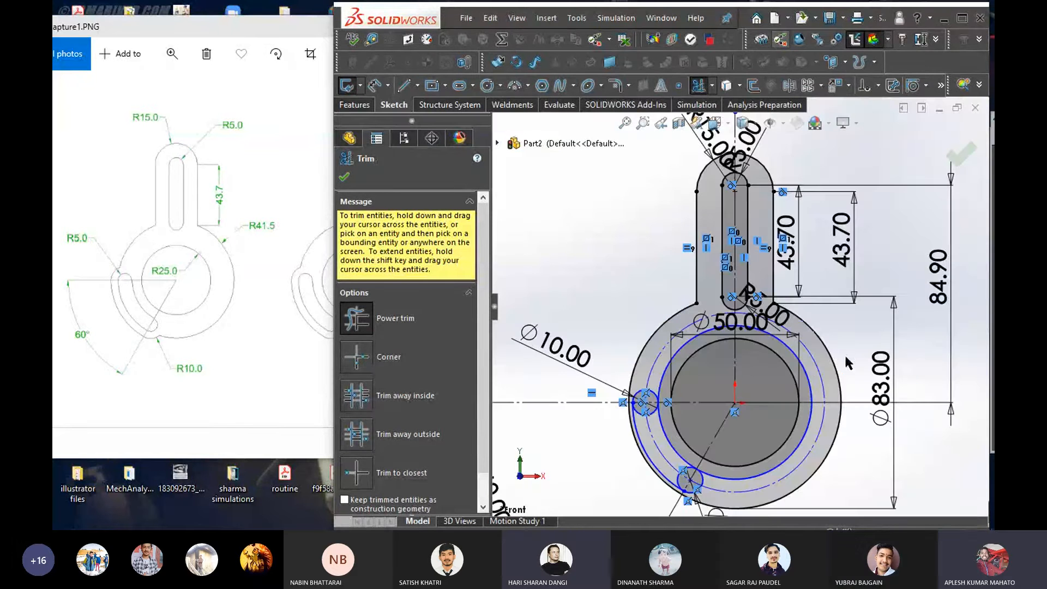
{"action": "scroll", "coordinate": [747, 391], "scroll_direction": "down", "scroll_amount": 1}
{"action": "scroll", "coordinate": [622, 423], "scroll_direction": "up", "scroll_amount": 2}
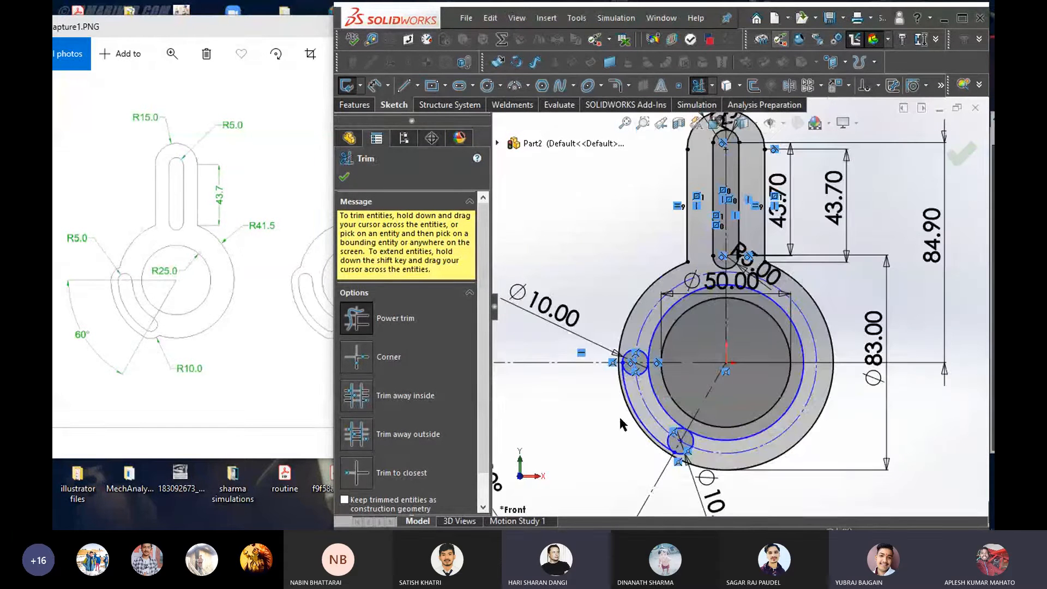
{"action": "scroll", "coordinate": [701, 434], "scroll_direction": "down", "scroll_amount": 2}
{"action": "scroll", "coordinate": [684, 447], "scroll_direction": "down", "scroll_amount": 1}
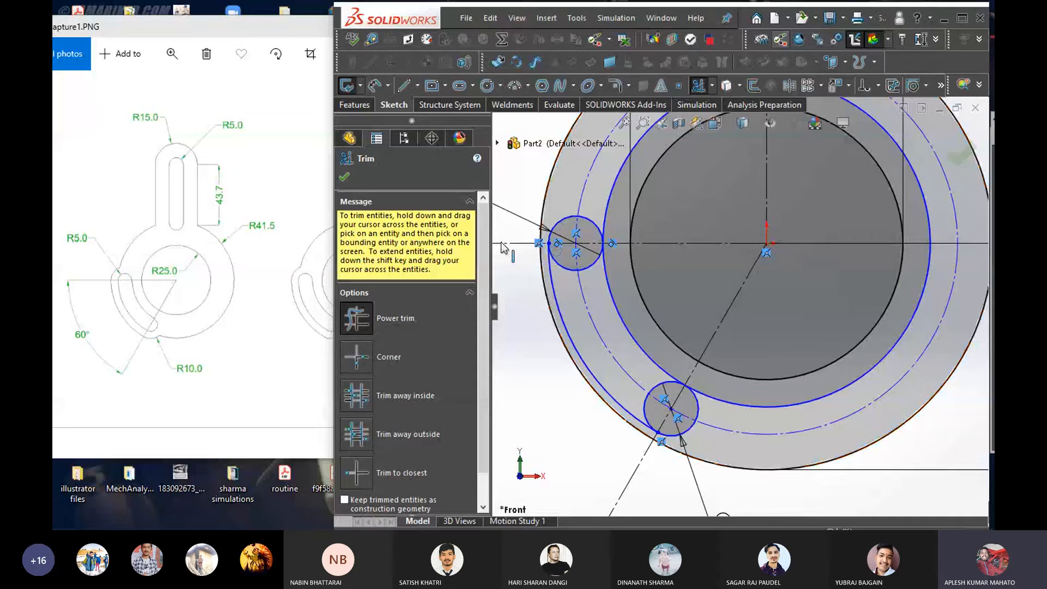
{"action": "scroll", "coordinate": [501, 245], "scroll_direction": "up", "scroll_amount": 2}
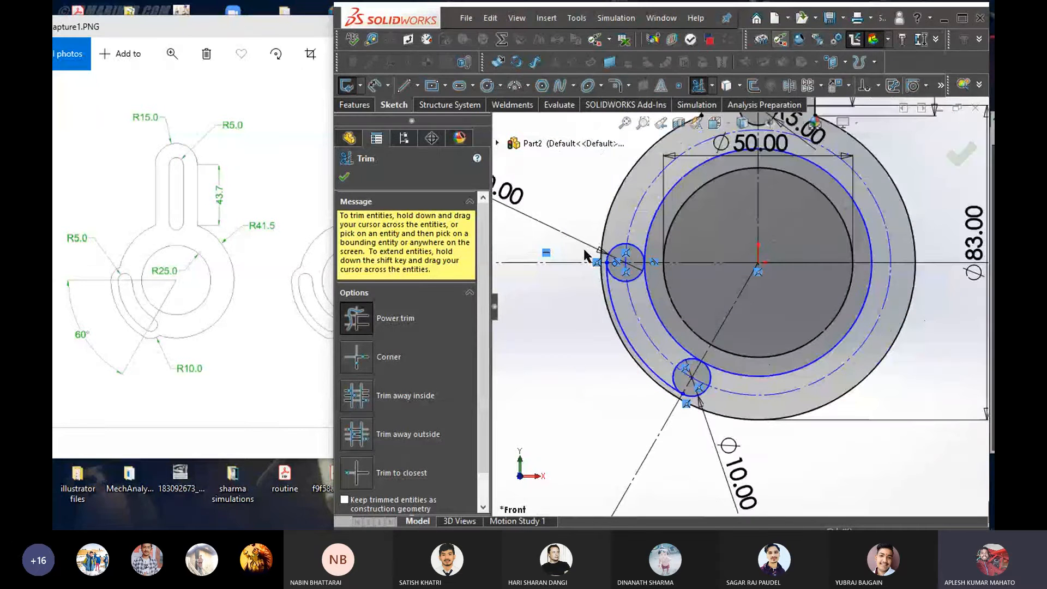
{"action": "left_click", "coordinate": [487, 86]}
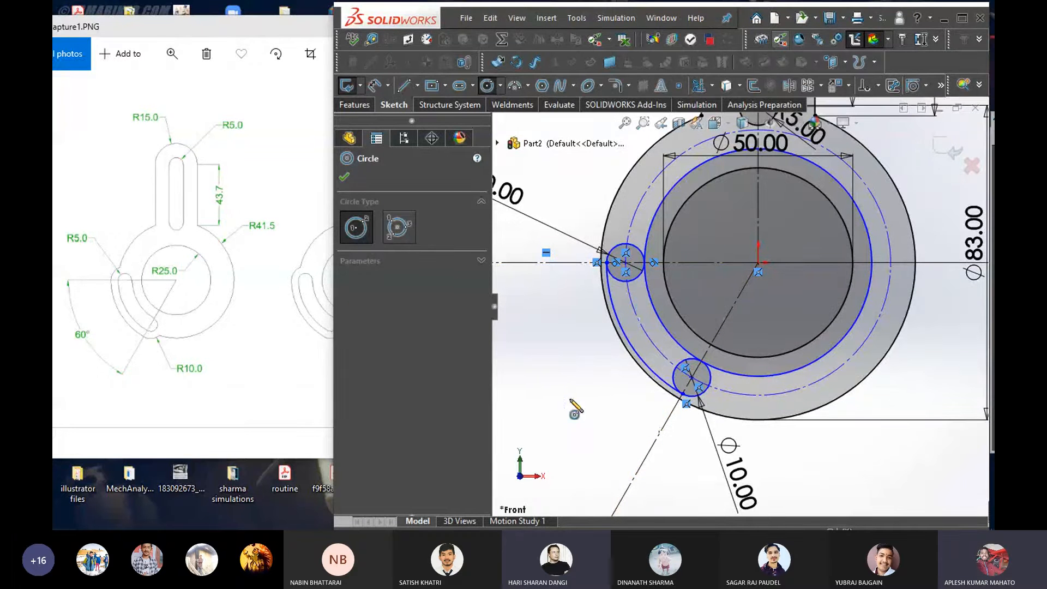
{"action": "key", "text": "Escape"}
Undo the arc trim, the circles tangent to the slot ends, the construction circle and both 10 mm circles with their diameter dimensions
{"action": "key", "text": "ctrl+z"}
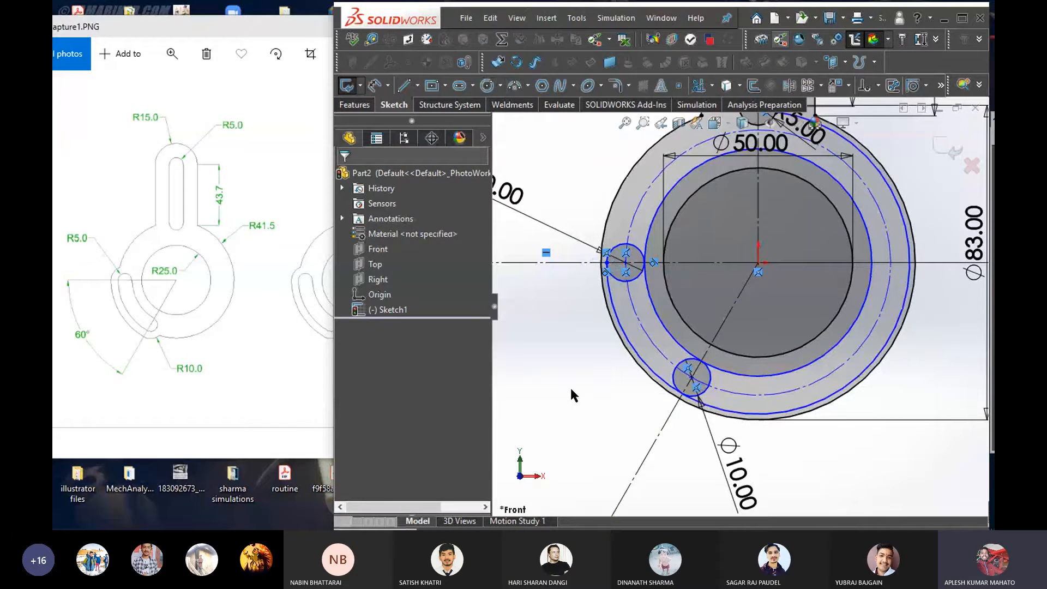
{"action": "key", "text": "ctrl+z"}
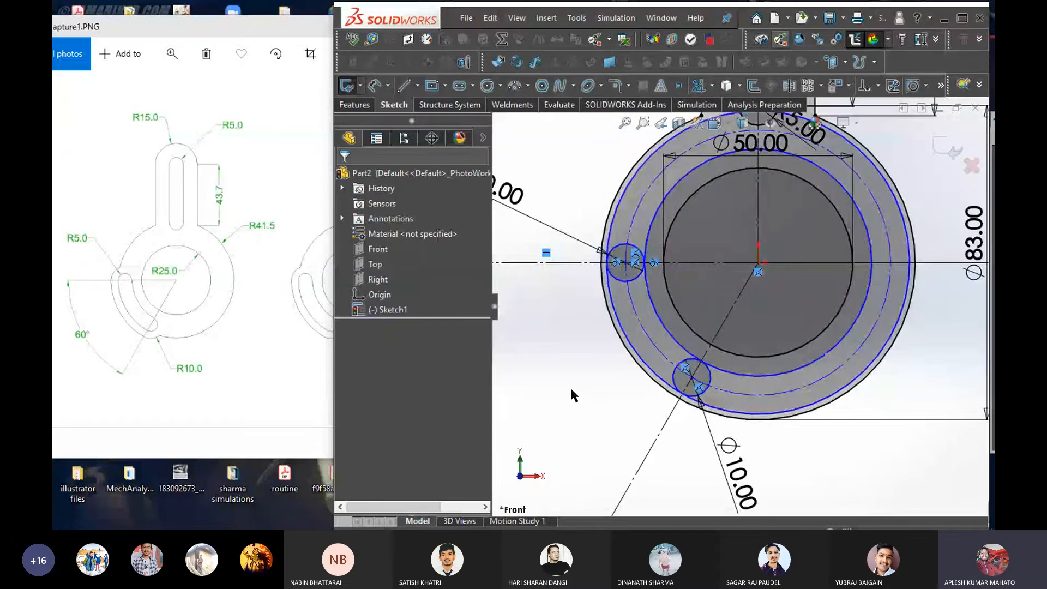
{"action": "key", "text": "ctrl+z"}
{"action": "key", "text": "ctrl+z"}
{"action": "key", "text": "ctrl+z"}
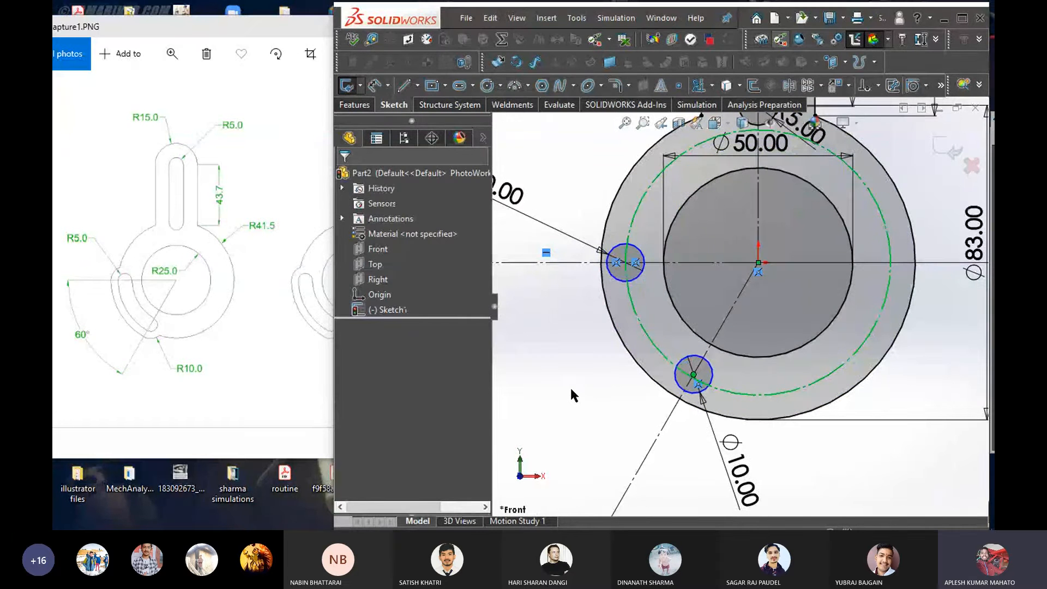
{"action": "key", "text": "ctrl+z"}
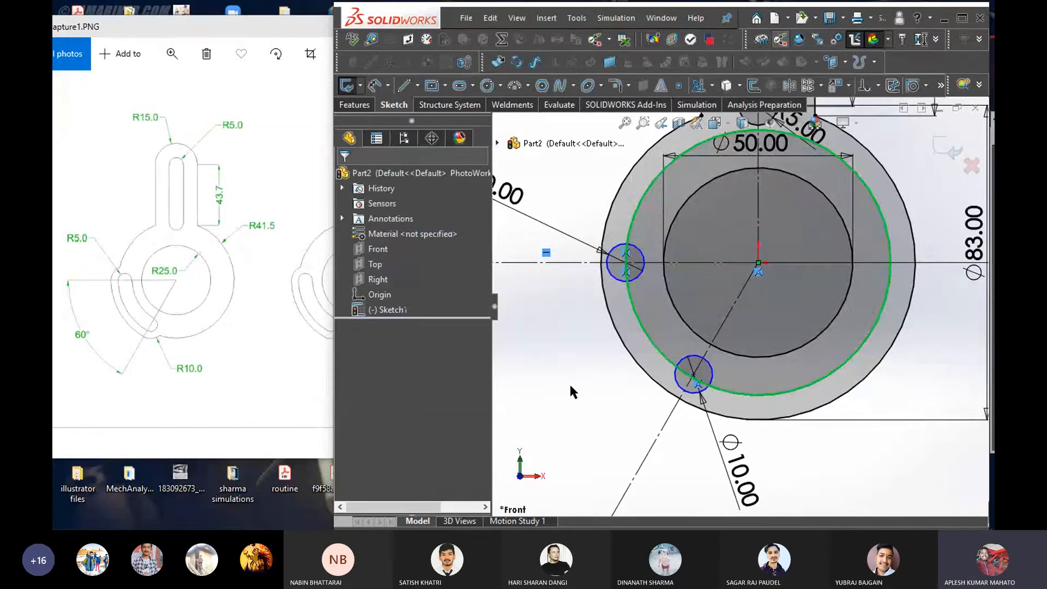
{"action": "key", "text": "ctrl+z"}
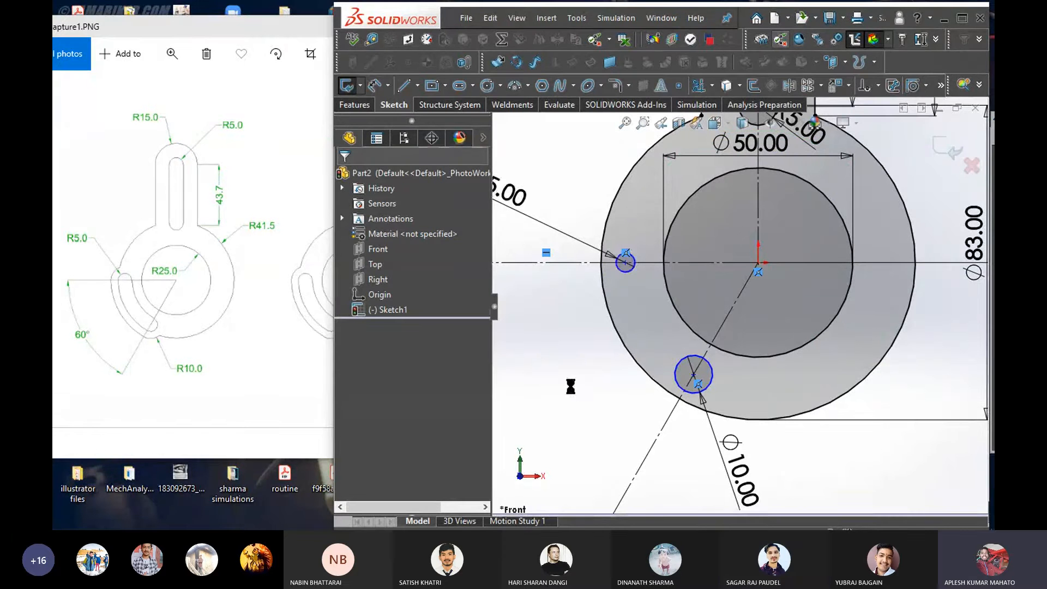
{"action": "key", "text": "ctrl+z"}
{"action": "key", "text": "ctrl+z"}
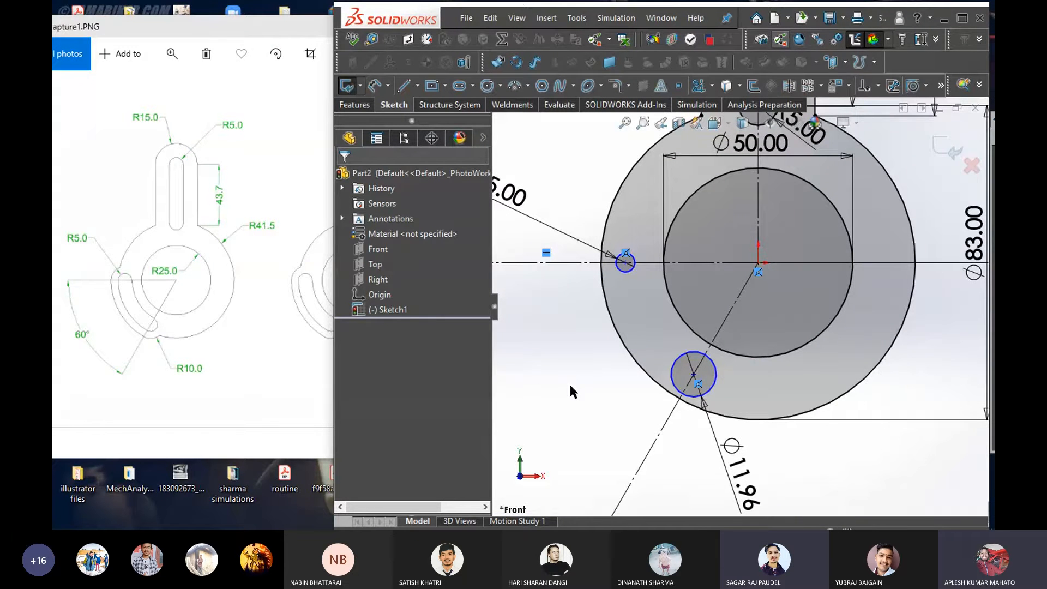
{"action": "key", "text": "ctrl+z"}
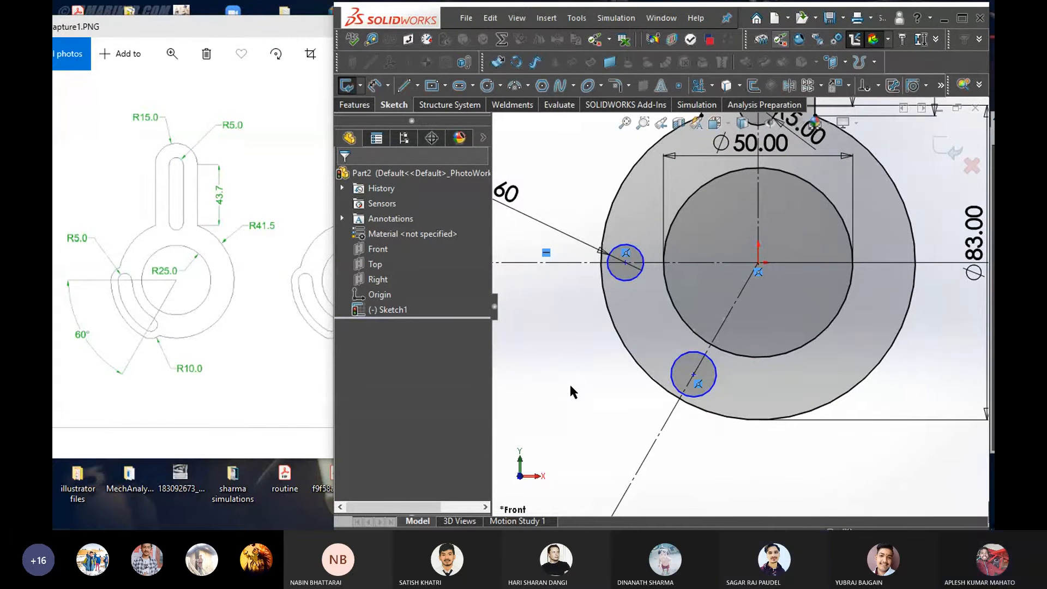
{"action": "key", "text": "ctrl+z"}
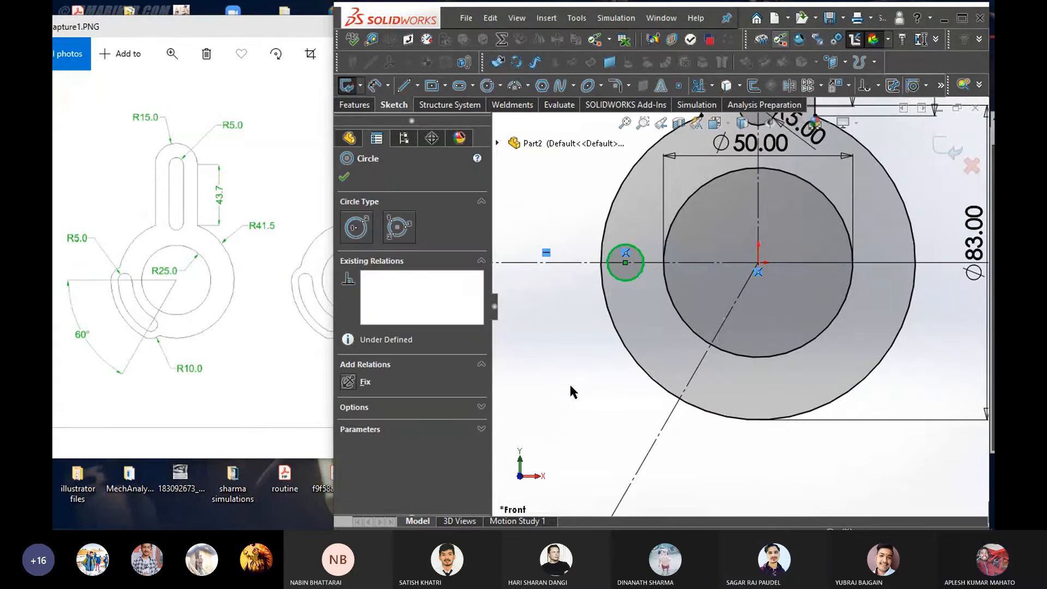
{"action": "key", "text": "ctrl+z"}
Sketch a circle centred on the origin between the 50 mm and 83 mm circles and convert it to construction geometry
{"action": "right_click_drag", "start_coordinate": [568, 384], "coordinate": [633, 376]}
{"action": "left_click", "coordinate": [758, 271]}
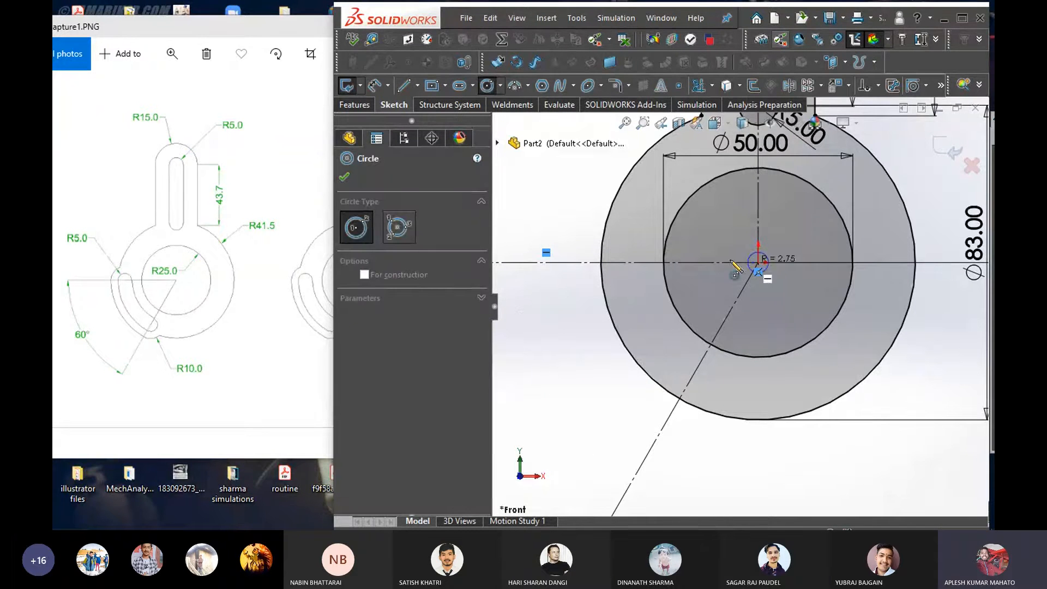
{"action": "left_click", "coordinate": [636, 265]}
{"action": "right_click", "coordinate": [542, 221]}
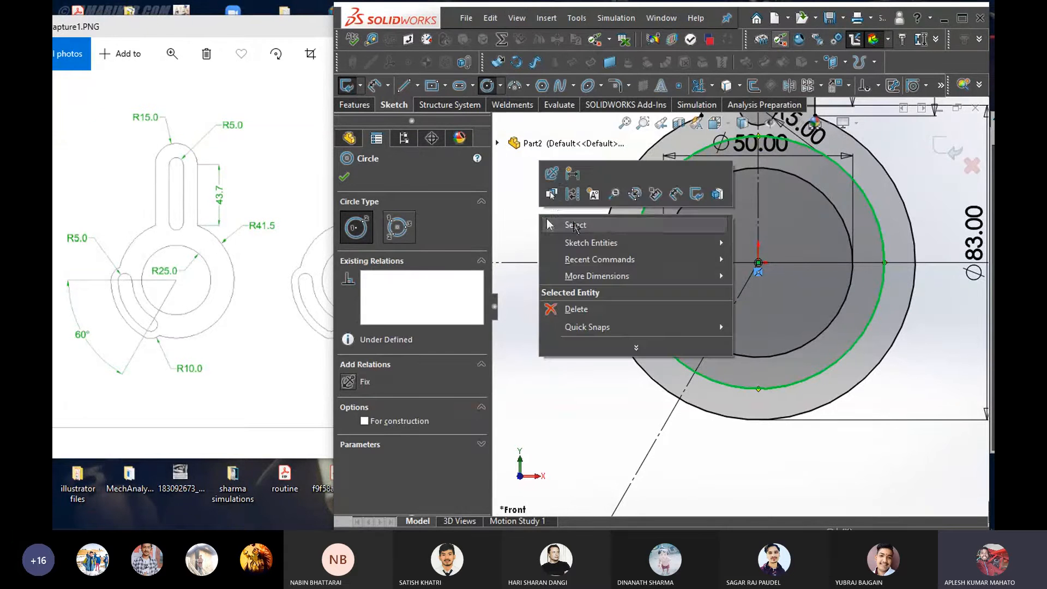
{"action": "left_click", "coordinate": [573, 198]}
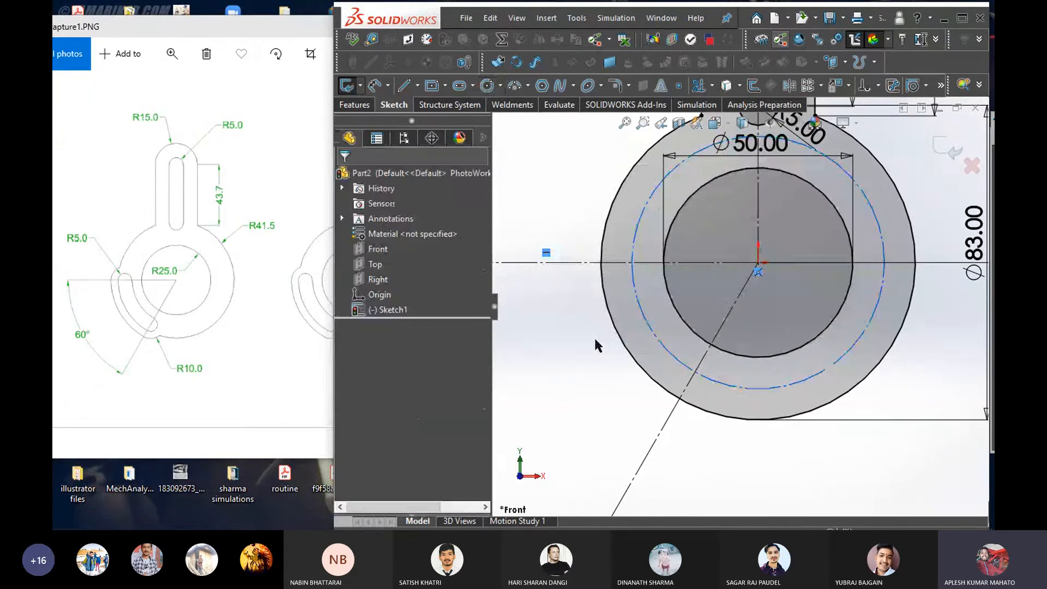
Sketch circles about 6.2 mm and 10.8 mm in diameter where the construction circle crosses the horizontal and slanted centrelines, respectively
{"action": "right_click_drag", "start_coordinate": [584, 358], "coordinate": [594, 375]}
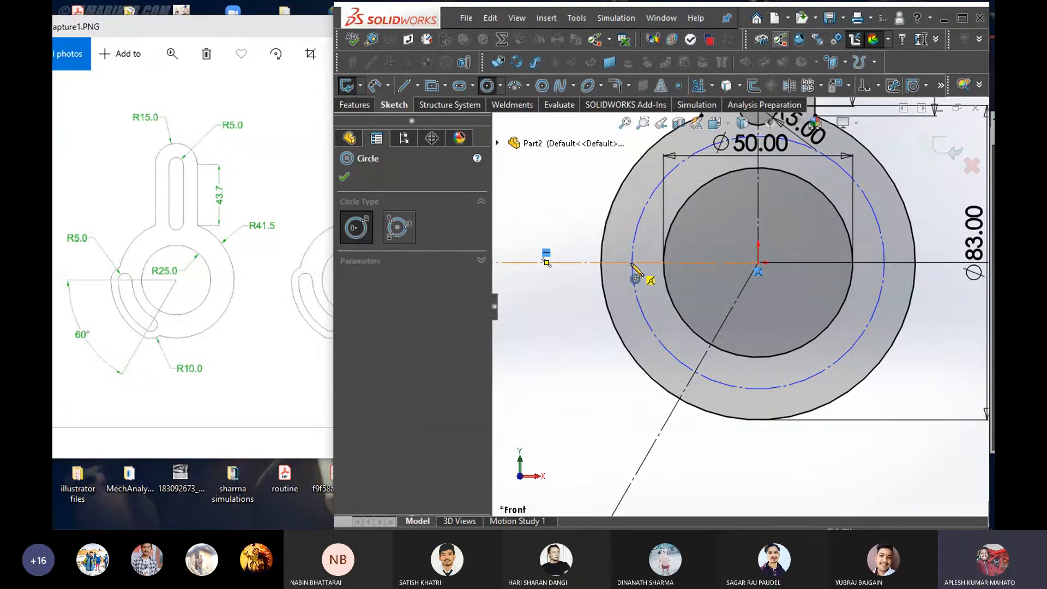
{"action": "scroll", "coordinate": [635, 264], "scroll_direction": "down", "scroll_amount": 5}
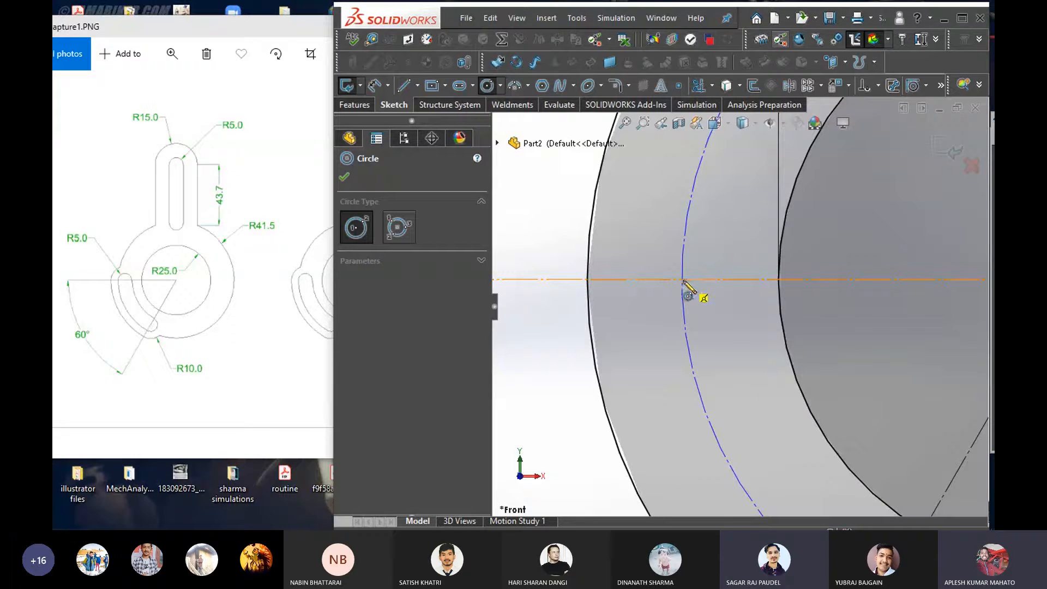
{"action": "left_click", "coordinate": [682, 279]}
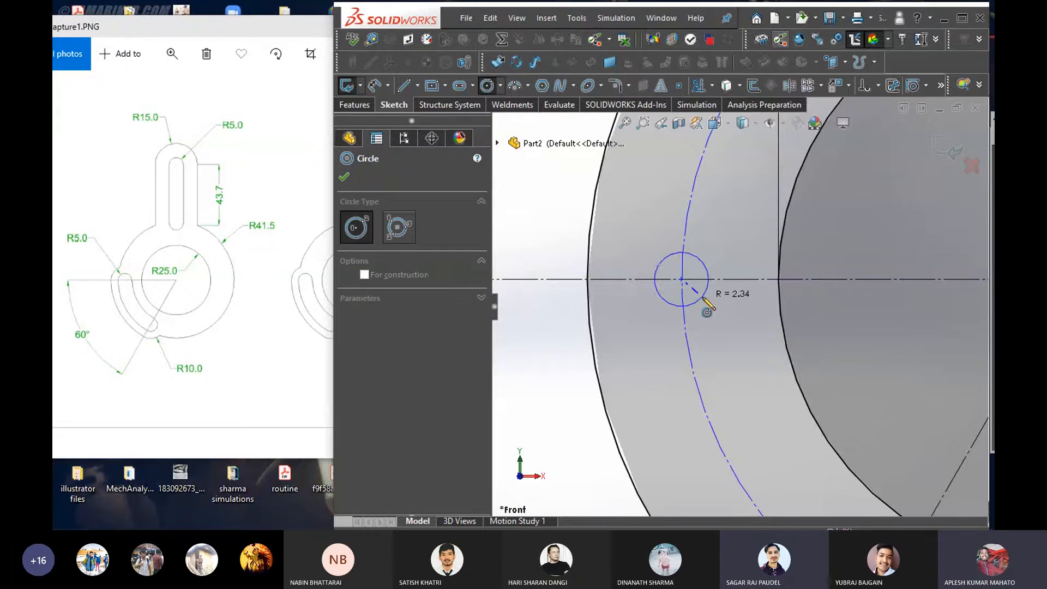
{"action": "left_click", "coordinate": [712, 303]}
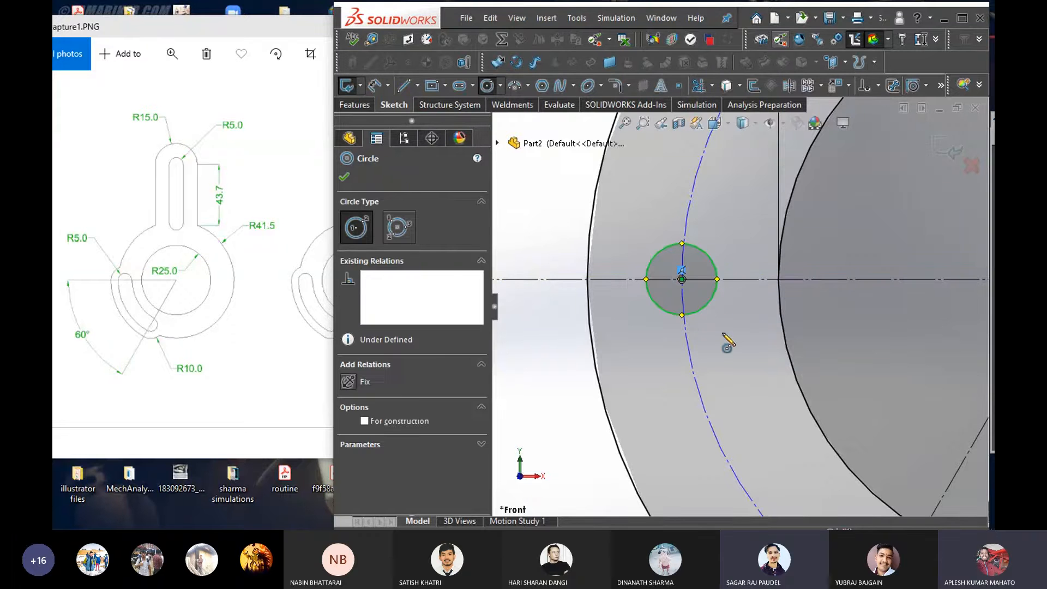
{"action": "scroll", "coordinate": [731, 345], "scroll_direction": "up", "scroll_amount": 4}
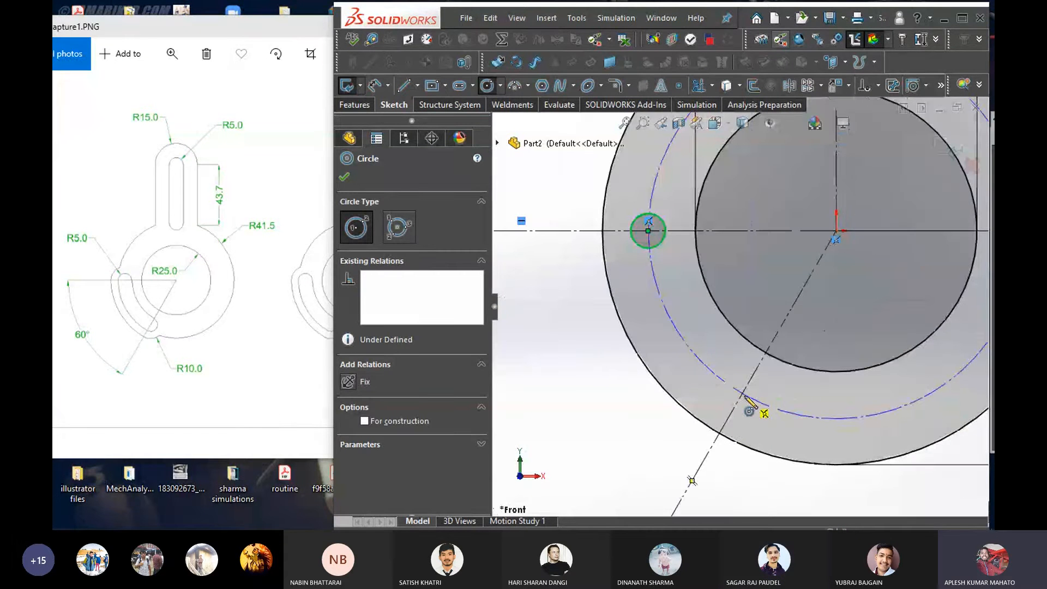
{"action": "left_click", "coordinate": [743, 393]}
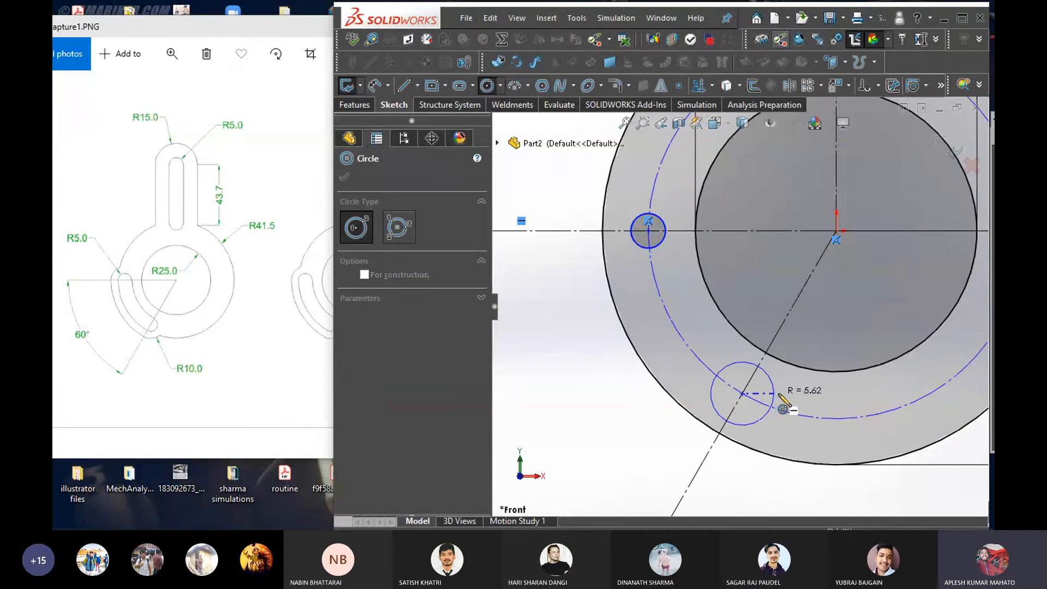
{"action": "left_click", "coordinate": [773, 394]}
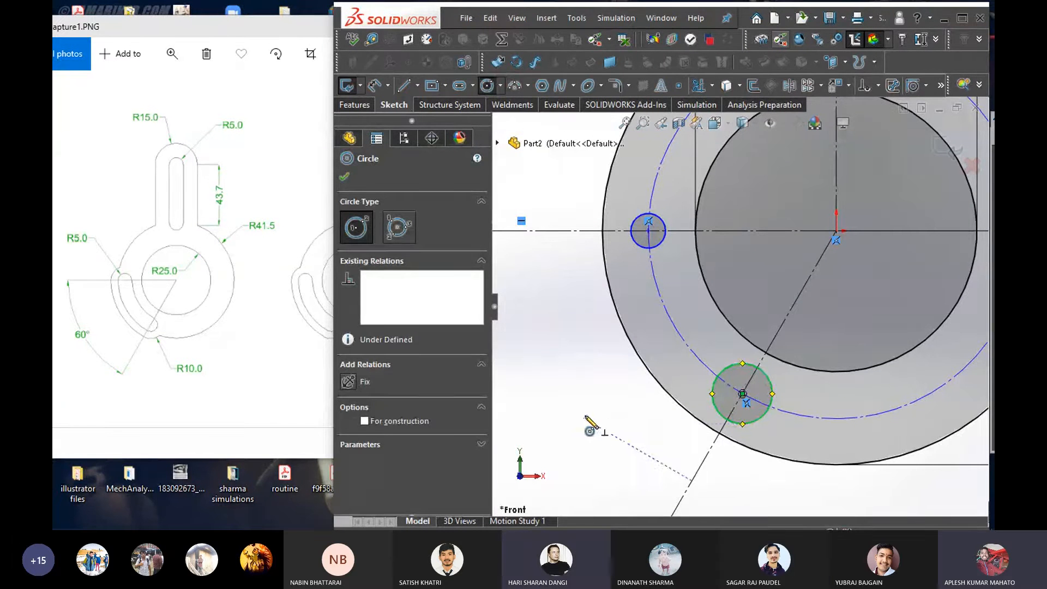
{"action": "key", "text": "Escape"}
Sketch a trial circle of about 10.5 mm radius outside the plate and convert it to construction geometry
{"action": "scroll", "coordinate": [731, 411], "scroll_direction": "up", "scroll_amount": 2}
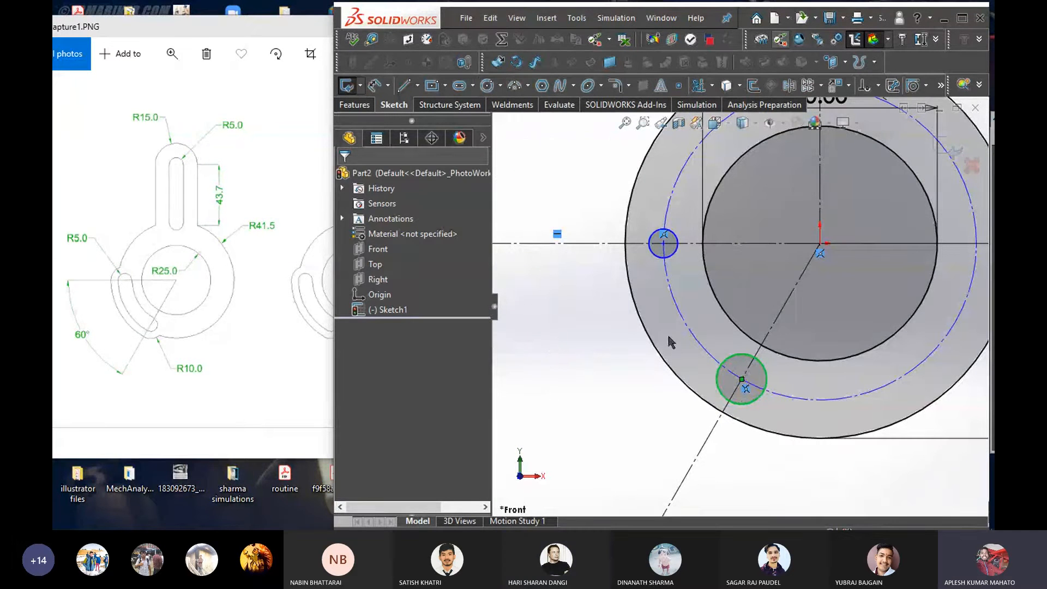
{"action": "key", "text": "Return"}
{"action": "left_click", "coordinate": [551, 338]}
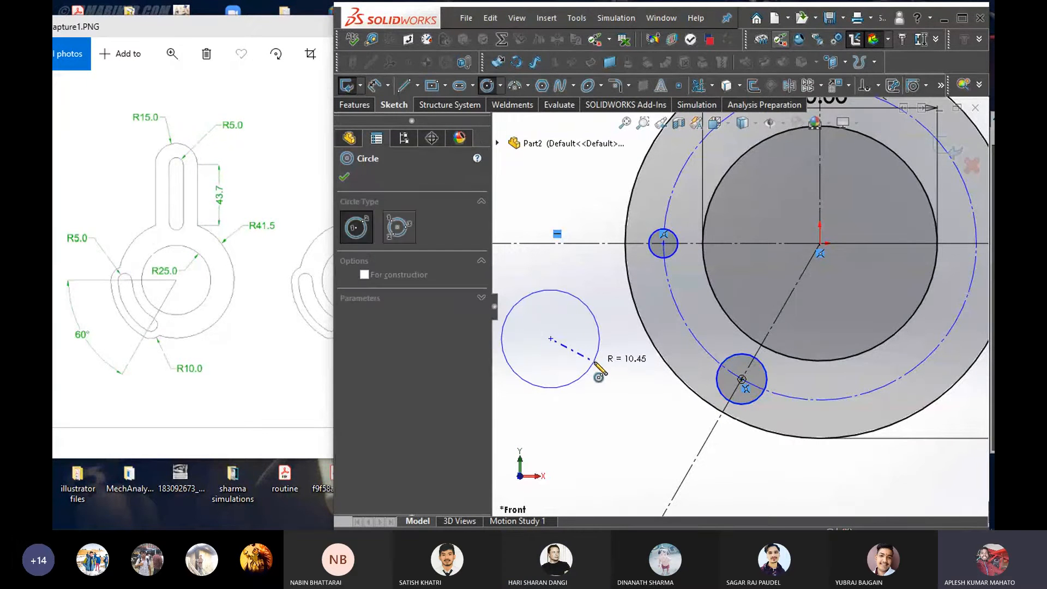
{"action": "left_click", "coordinate": [599, 371]}
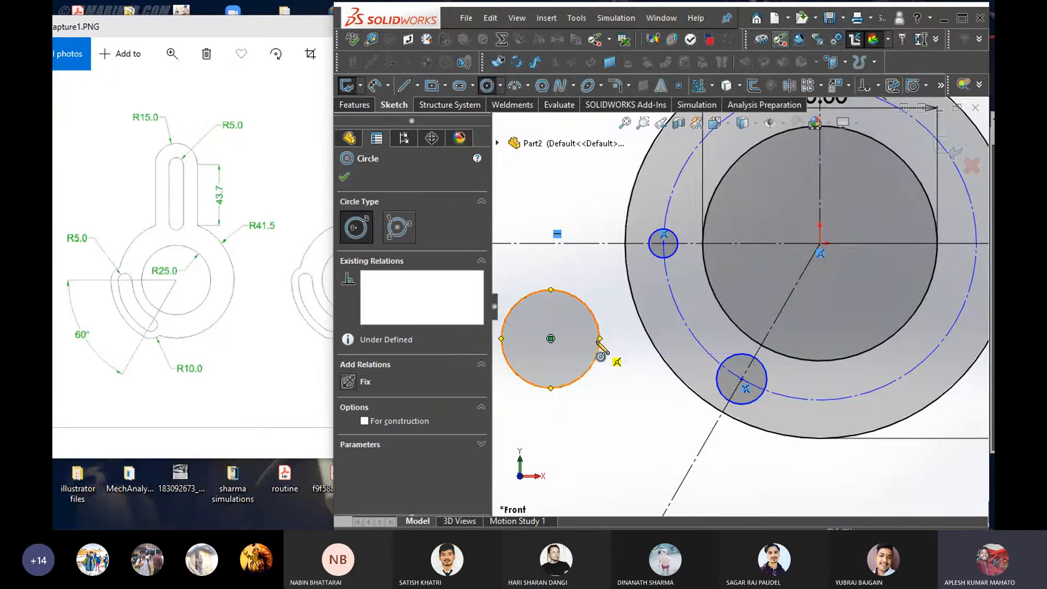
{"action": "right_click", "coordinate": [609, 292]}
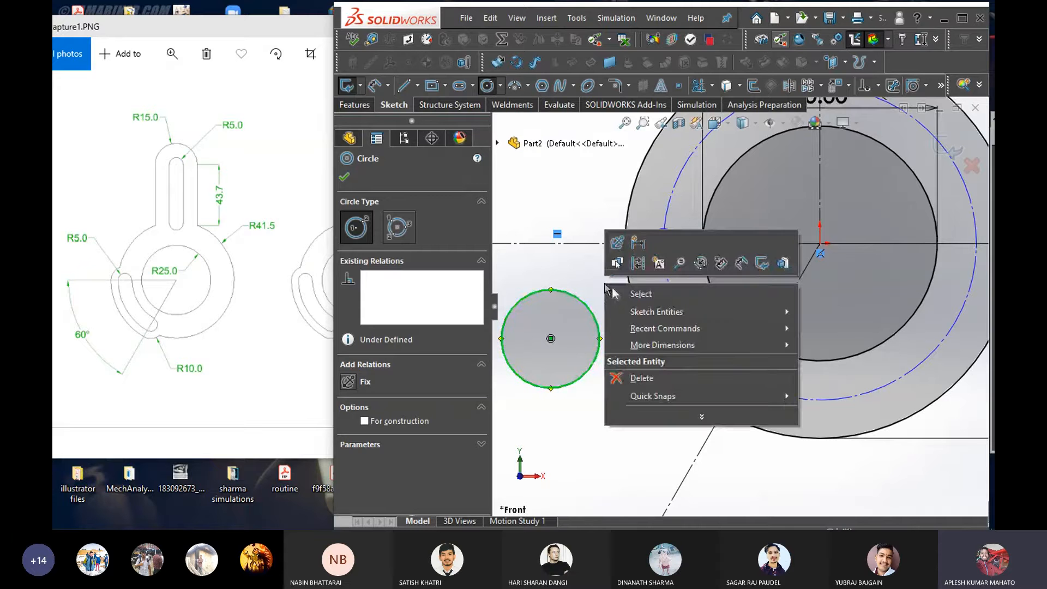
{"action": "left_click", "coordinate": [637, 264]}
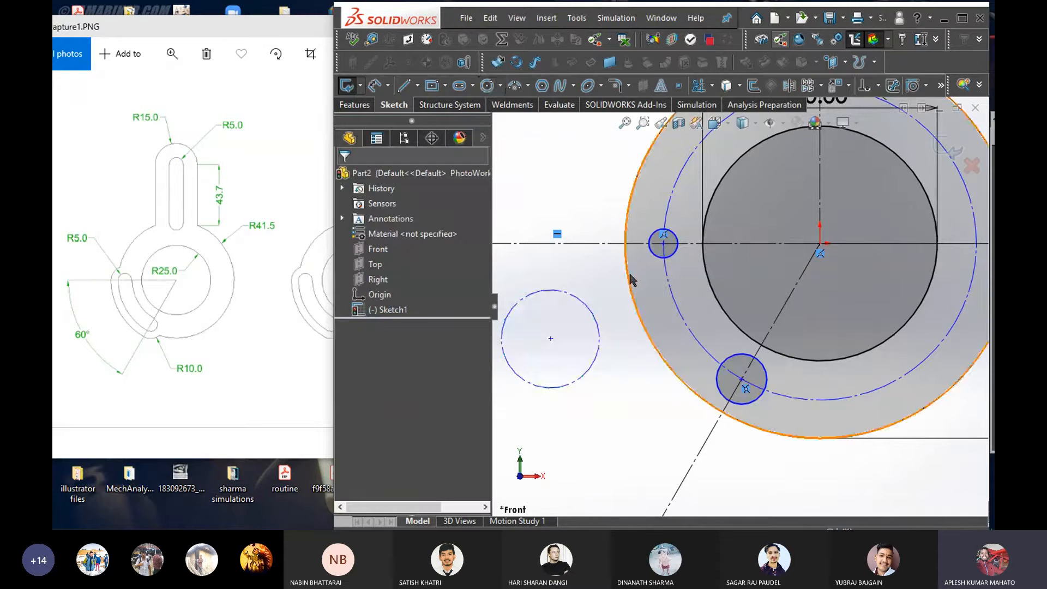
{"action": "left_click", "coordinate": [600, 364]}
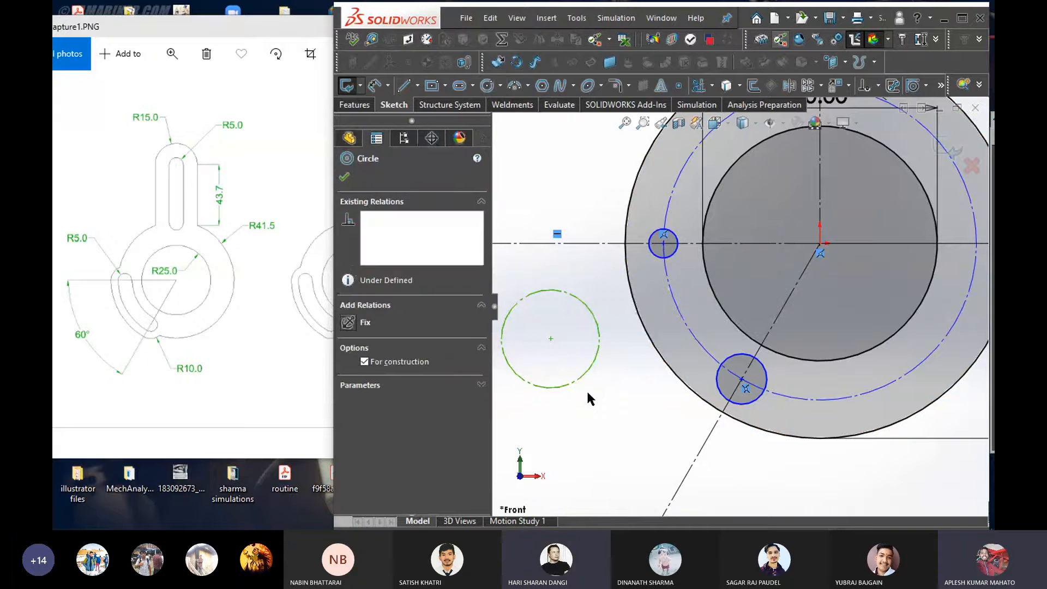
Sketch a second trial circle overlapping the first one outside the plate and convert it to construction geometry
{"action": "right_click_drag", "start_coordinate": [594, 393], "coordinate": [653, 397]}
{"action": "left_click", "coordinate": [600, 404]}
{"action": "left_click", "coordinate": [642, 417]}
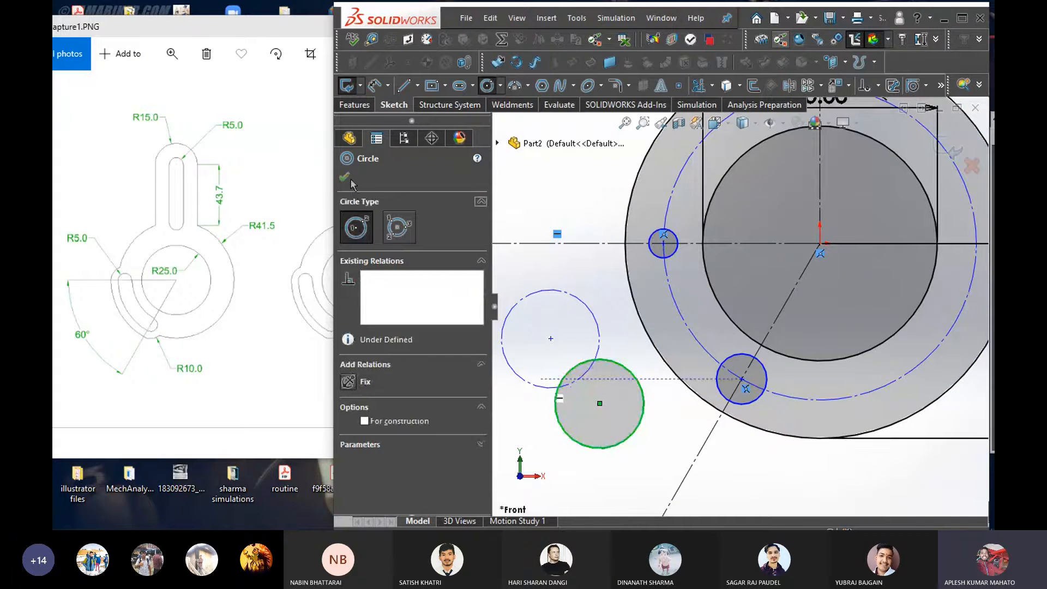
{"action": "left_click", "coordinate": [344, 177]}
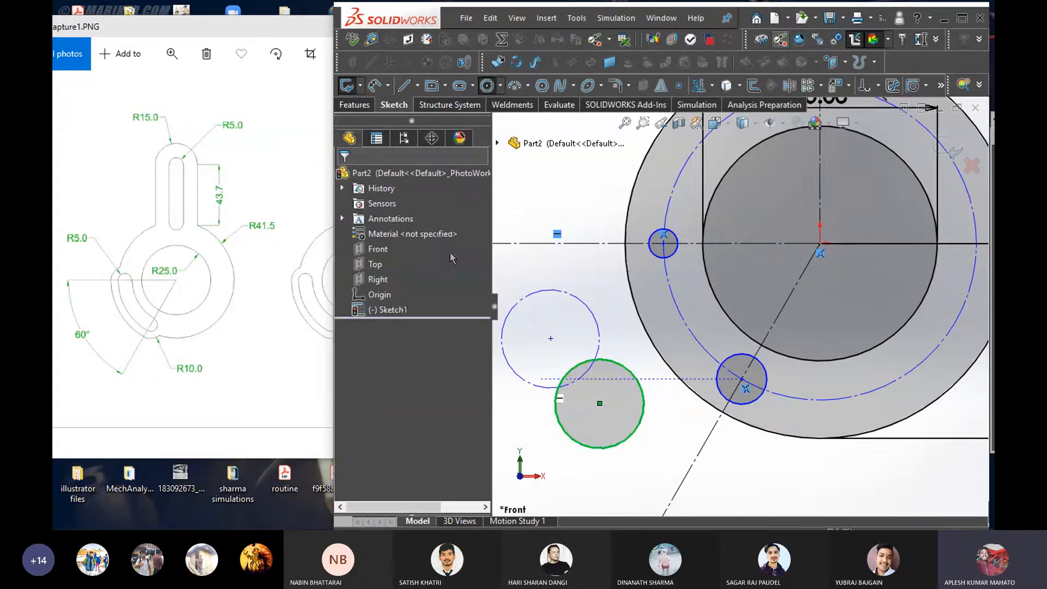
{"action": "right_click", "coordinate": [644, 409]}
{"action": "left_click", "coordinate": [663, 228]}
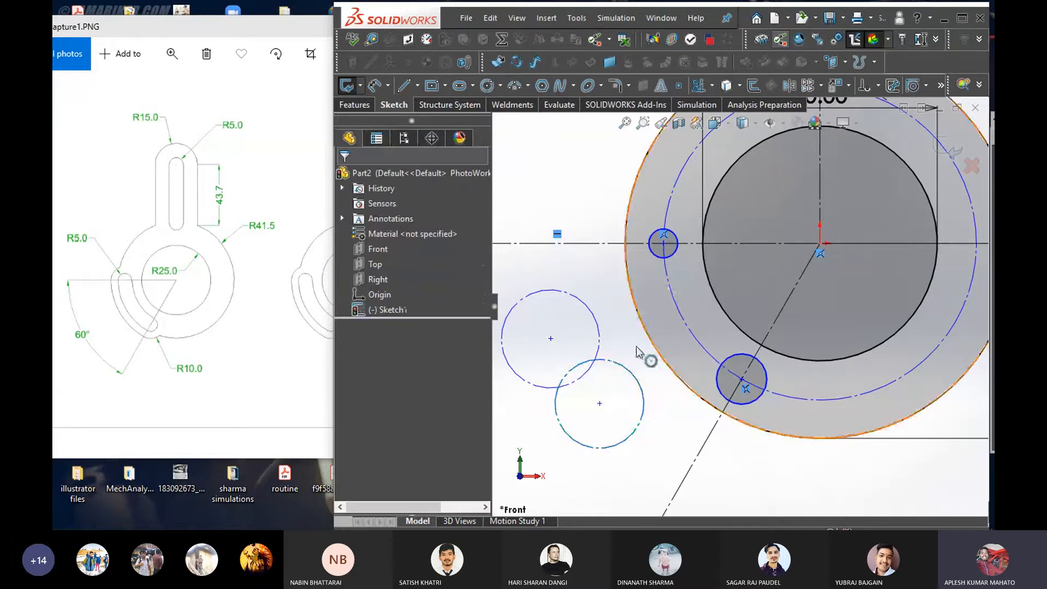
Delete both trial construction circles outside the plate
{"action": "mouse_move", "coordinate": [650, 438]}
{"action": "left_mouse_down"}
{"action": "mouse_move", "coordinate": [613, 356]}
{"action": "mouse_move", "coordinate": [548, 313]}
{"action": "left_mouse_up"}
{"action": "left_click", "coordinate": [636, 440]}
{"action": "left_click_drag", "start_coordinate": [631, 449], "coordinate": [567, 404]}
{"action": "key", "text": "Delete"}
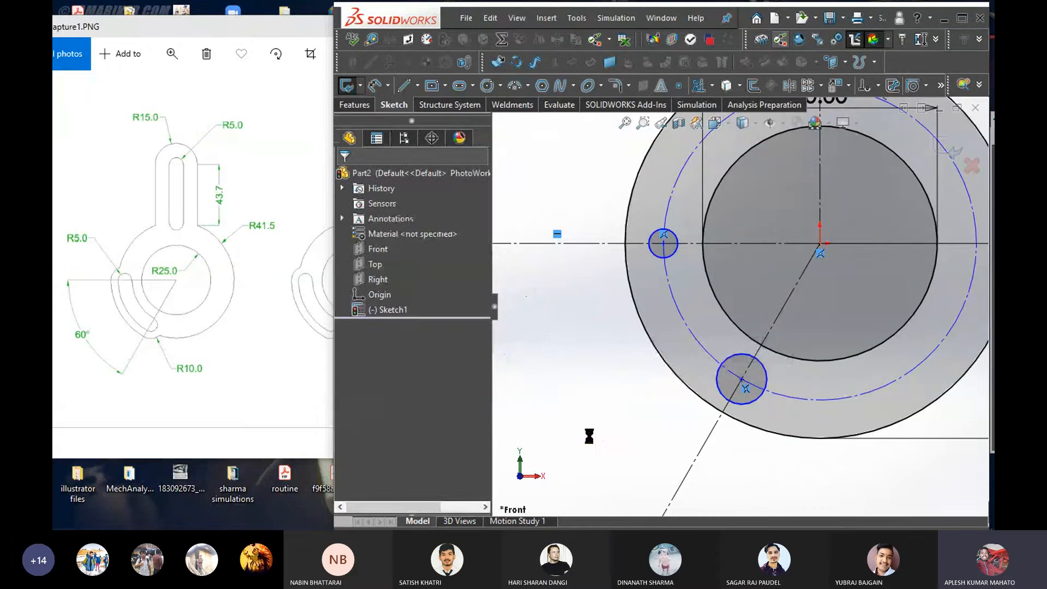
Dimension the small circle on the horizontal centreline with a diameter of 10 mm
{"action": "scroll", "coordinate": [731, 309], "scroll_direction": "up", "scroll_amount": 1}
{"action": "mouse_move", "coordinate": [573, 382]}
{"action": "right_mouse_down"}
{"action": "mouse_move", "coordinate": [635, 382]}
{"action": "mouse_move", "coordinate": [612, 330]}
{"action": "right_mouse_up"}
{"action": "left_click", "coordinate": [669, 264]}
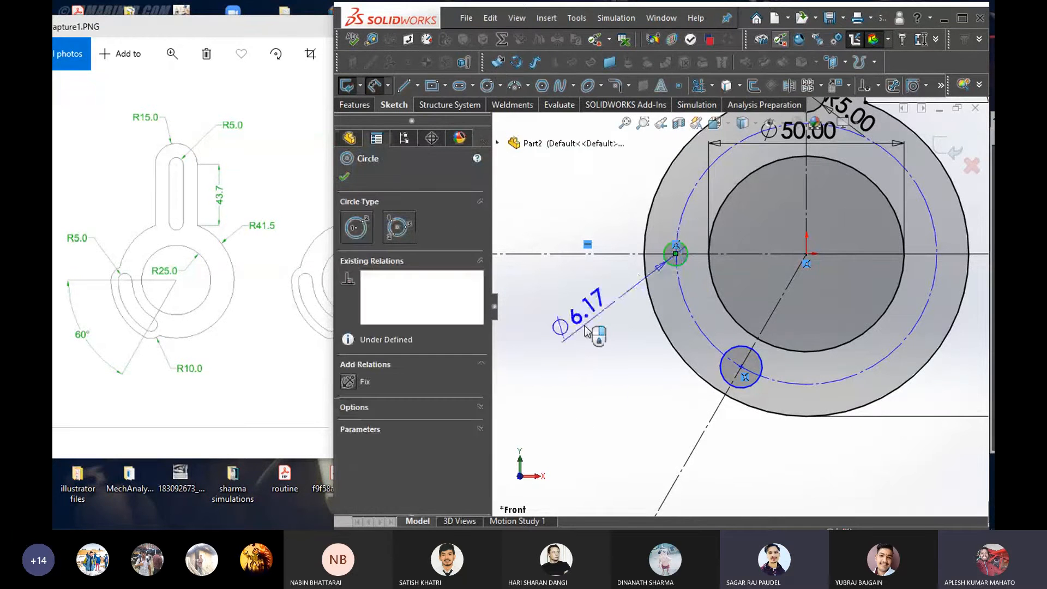
{"action": "left_click", "coordinate": [564, 308]}
{"action": "left_click", "coordinate": [566, 312]}
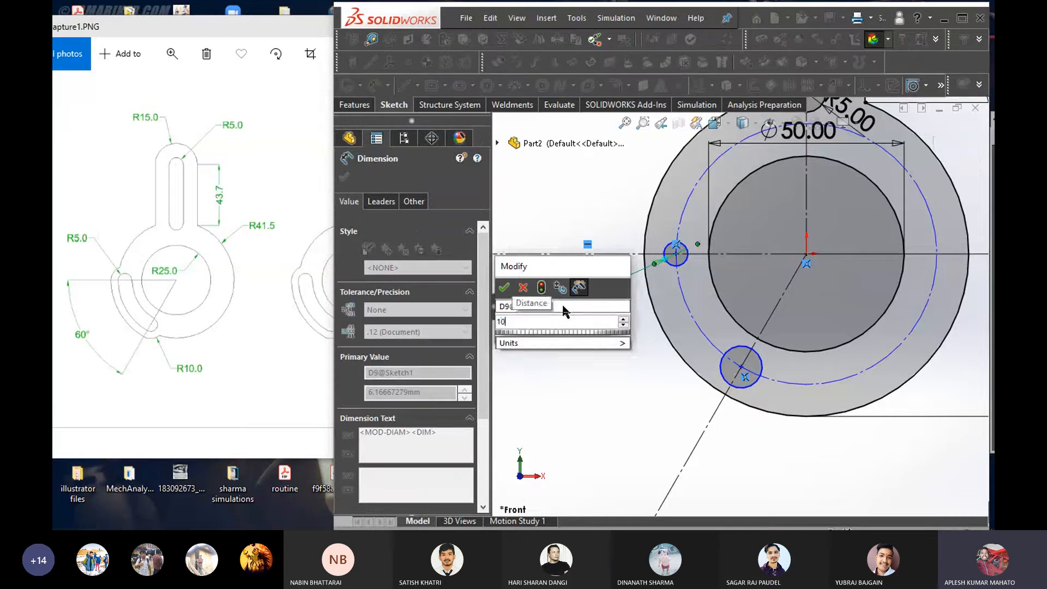
{"action": "key", "text": "Return"}
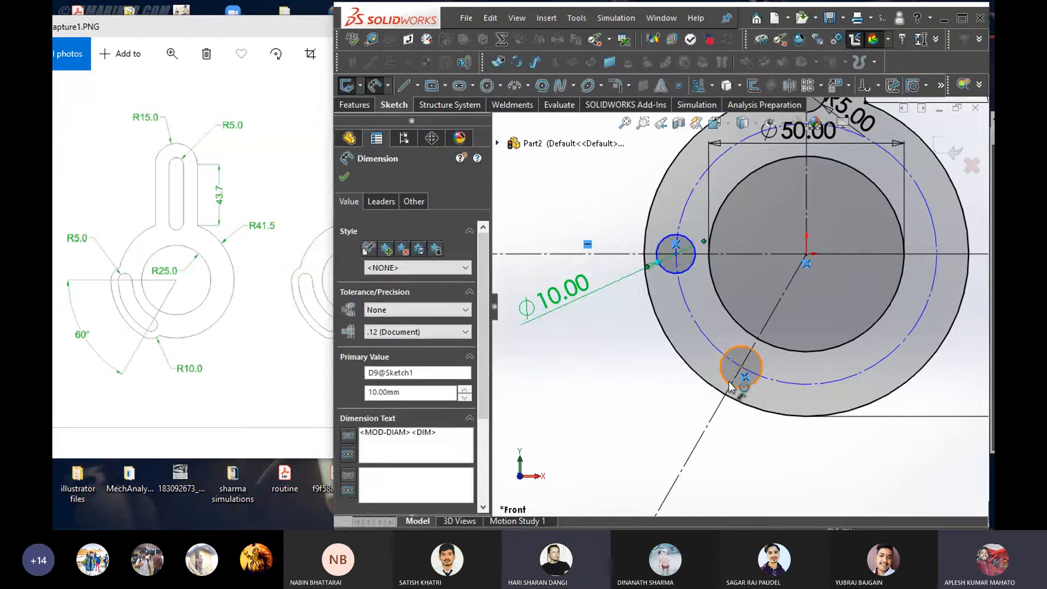
Dimension the small circle on the 60° construction line with a diameter of 10 mm
{"action": "left_click", "coordinate": [738, 386]}
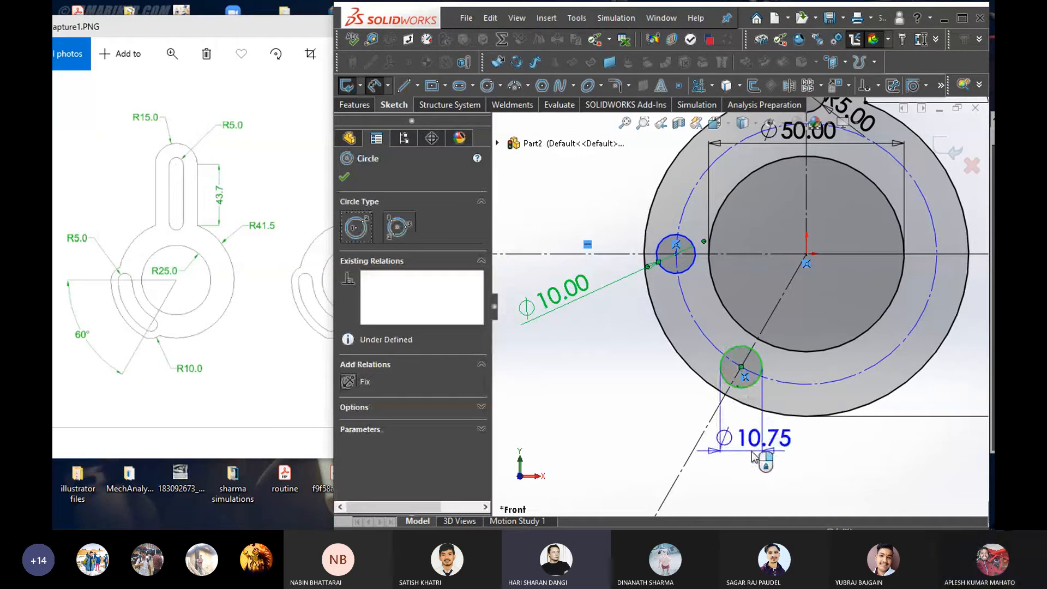
{"action": "left_click", "coordinate": [750, 451]}
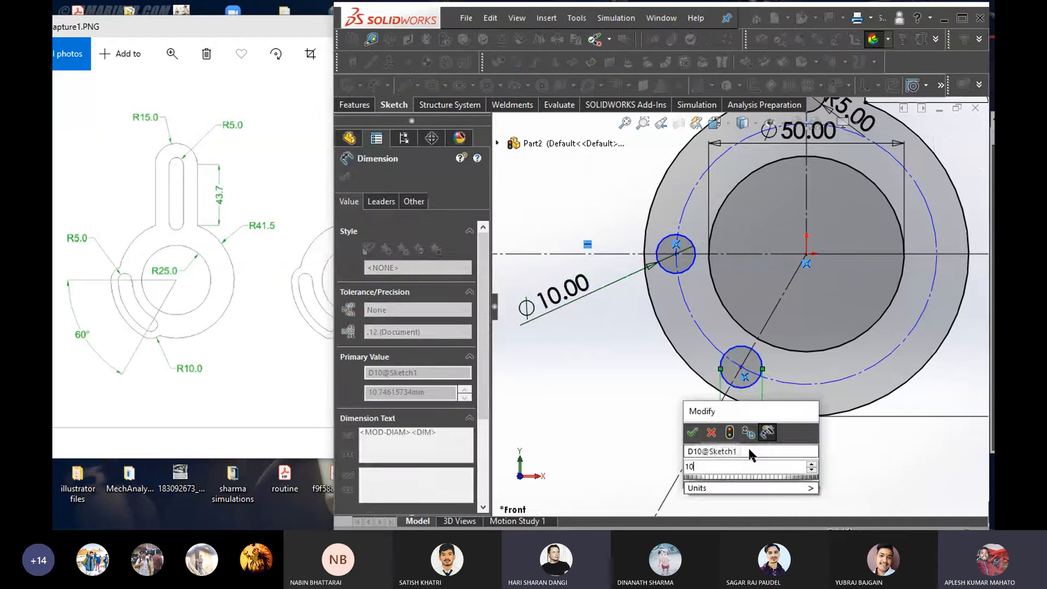
{"action": "type", "text": "10"}
{"action": "key", "text": "Return"}
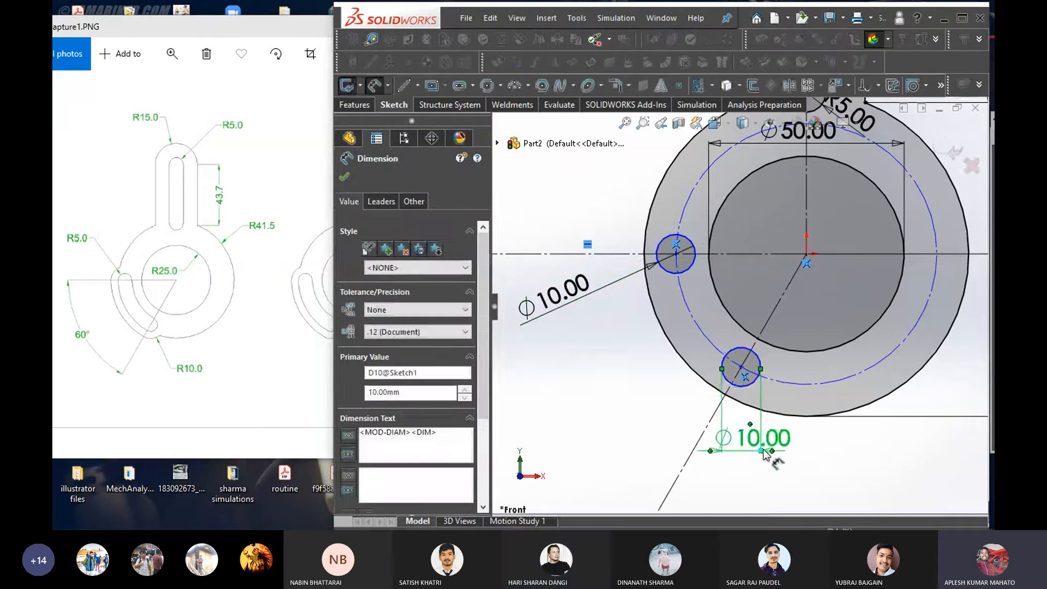
{"action": "scroll", "coordinate": [758, 431], "scroll_direction": "down", "scroll_amount": 1}
{"action": "key", "text": "Escape"}
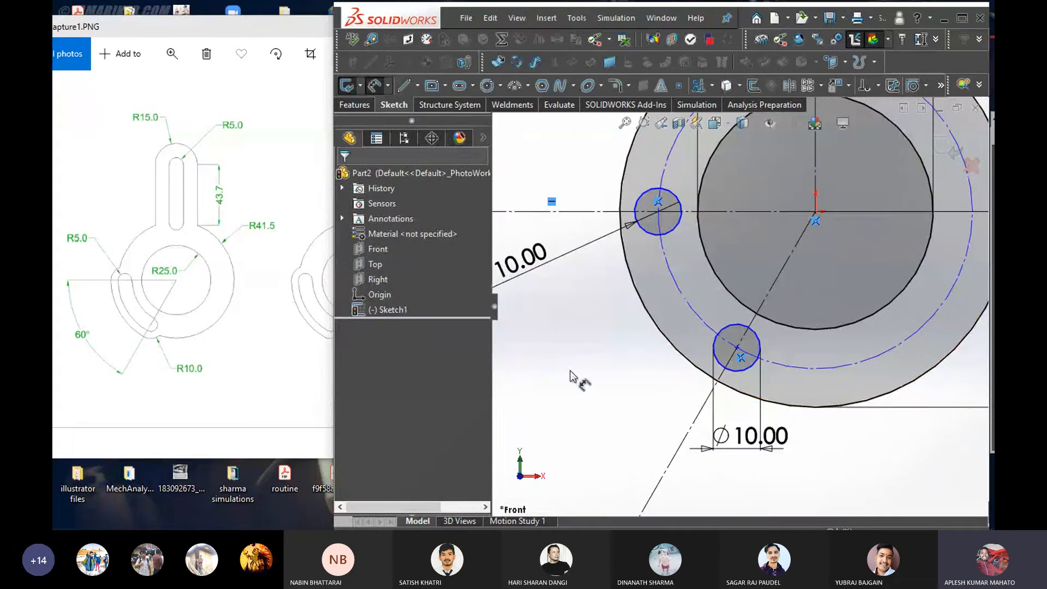
Sketch a circle of about 28.4 mm radius centred on the origin, tangent to the inner side of the 10 mm circle on the horizontal centreline
{"action": "scroll", "coordinate": [650, 201], "scroll_direction": "up", "scroll_amount": 1}
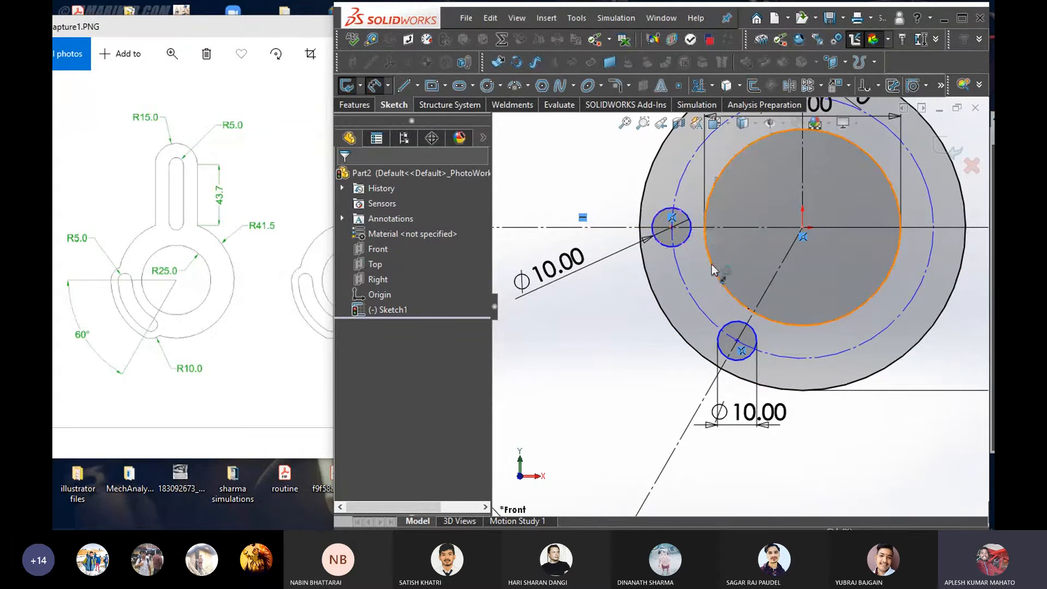
{"action": "right_click_drag", "start_coordinate": [595, 344], "coordinate": [653, 344]}
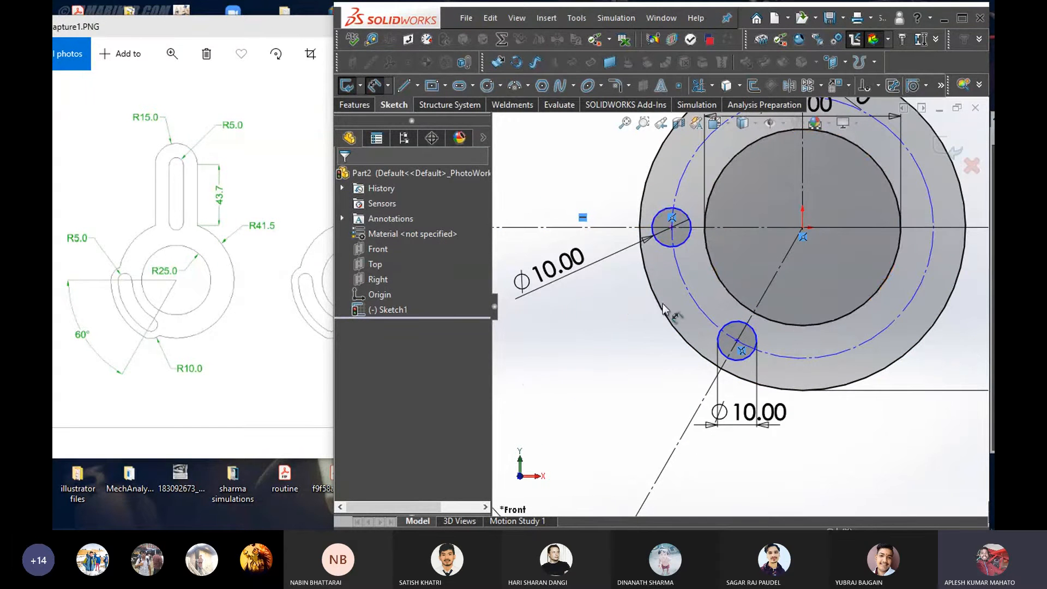
{"action": "left_click", "coordinate": [803, 228]}
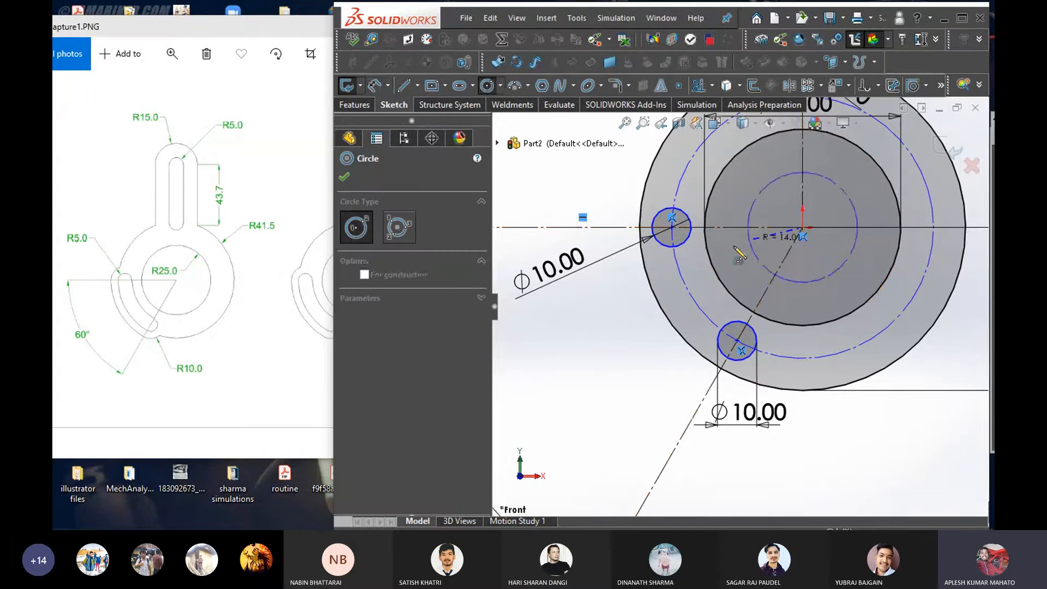
{"action": "left_click", "coordinate": [693, 228]}
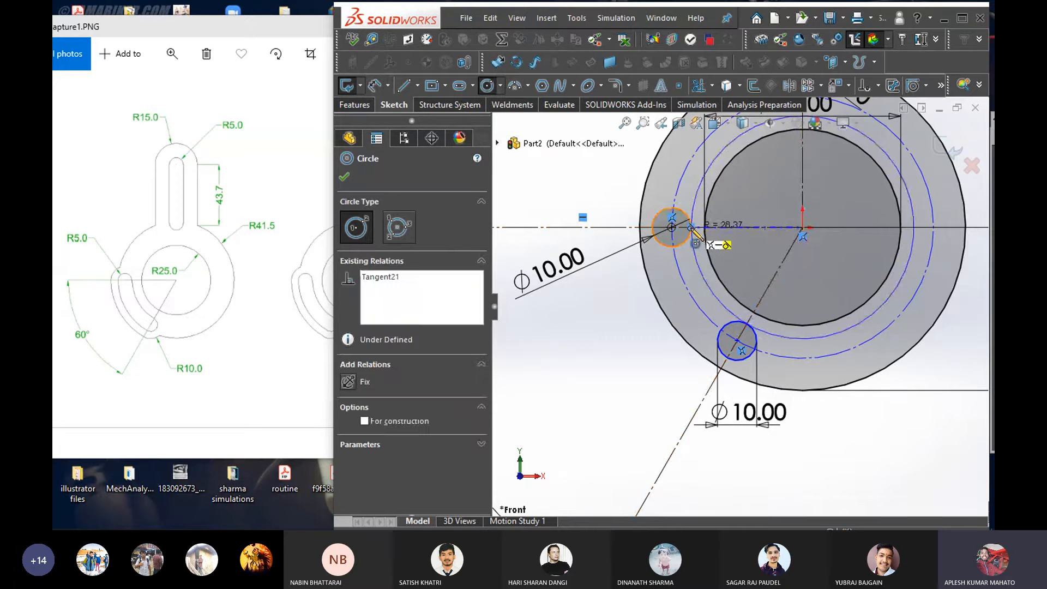
{"action": "right_click", "coordinate": [594, 332]}
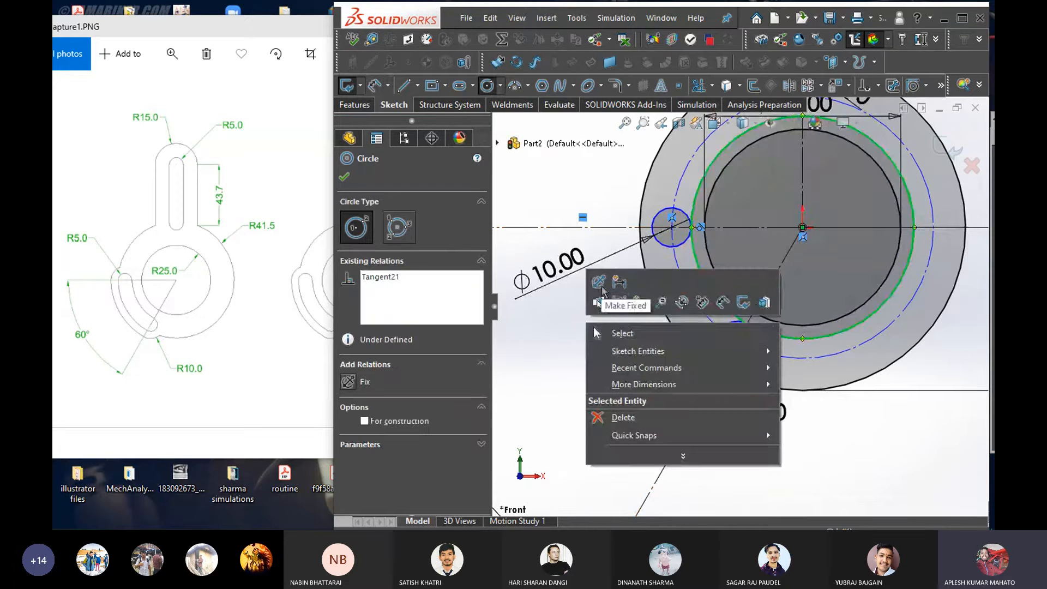
{"action": "left_click", "coordinate": [620, 332]}
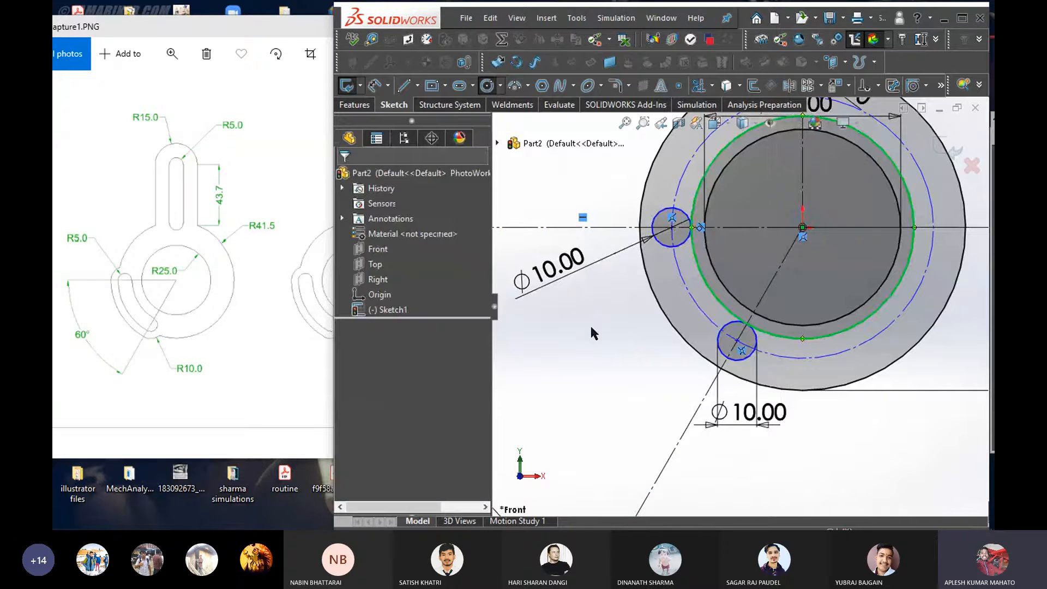
{"action": "key", "text": "Return"}
Sketch a larger circle centred on the origin, tangent to the outer side of the 10 mm circle on the horizontal centreline
{"action": "left_click", "coordinate": [803, 228]}
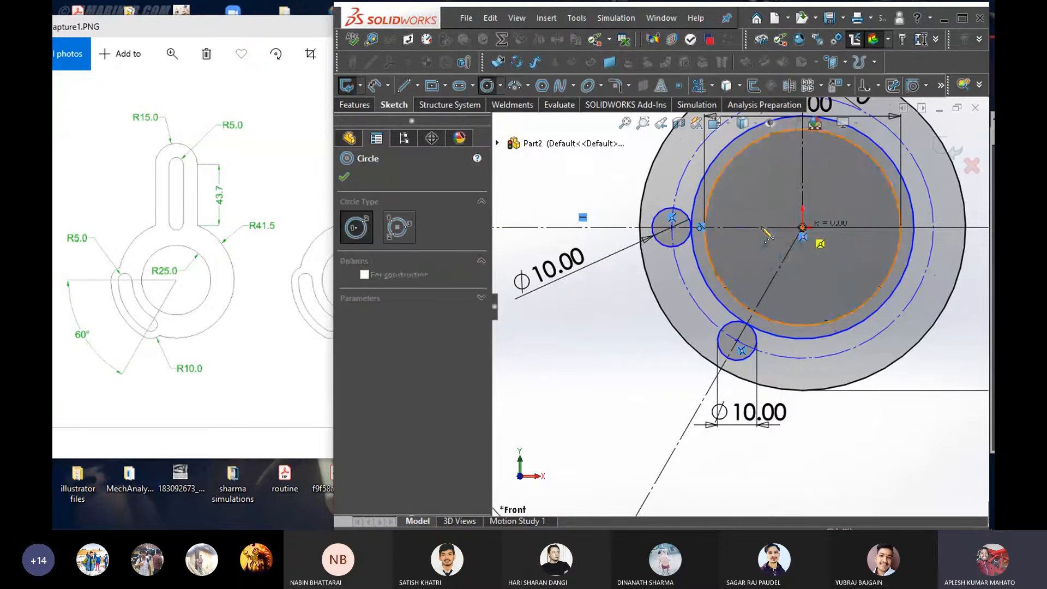
{"action": "left_click", "coordinate": [656, 229]}
{"action": "right_click", "coordinate": [631, 321]}
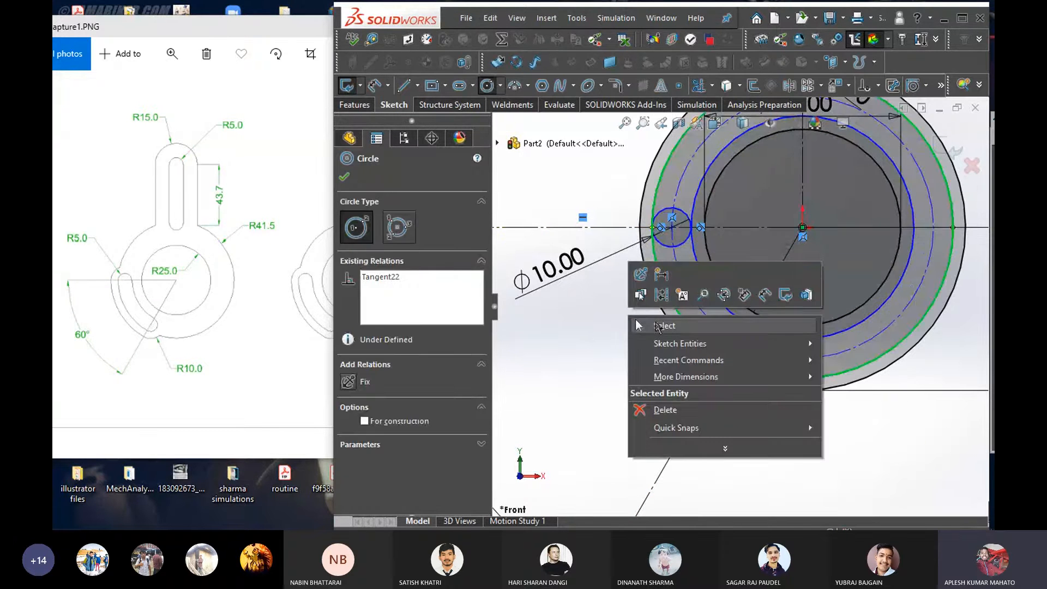
{"action": "left_click", "coordinate": [658, 326]}
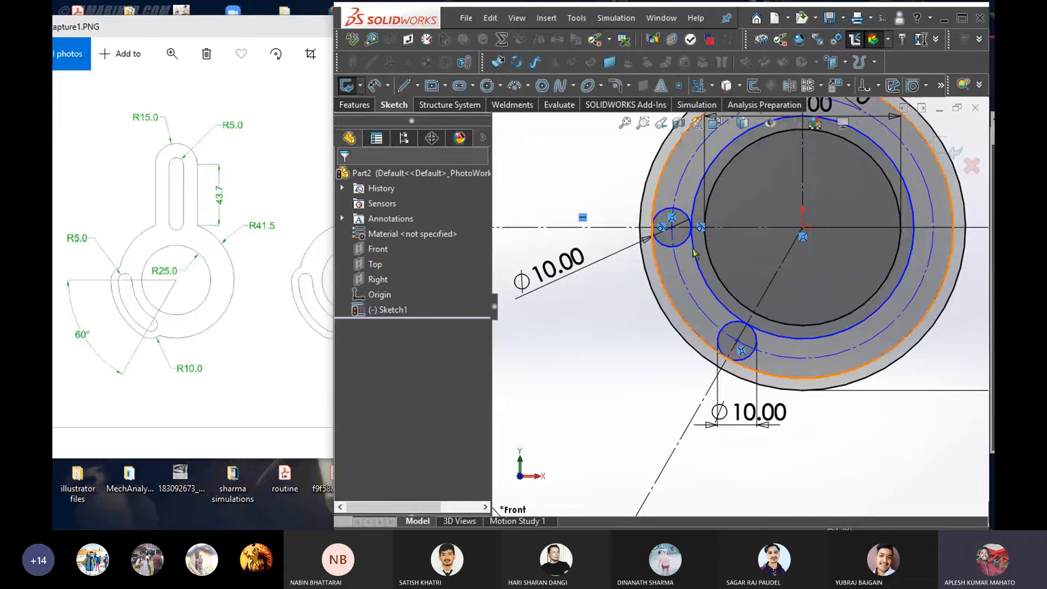
Examine the two concentric slot circles and the whole plate sketch, dismissing the unsaved-document notification
{"action": "scroll", "coordinate": [754, 211], "scroll_direction": "up", "scroll_amount": 1}
{"action": "scroll", "coordinate": [755, 210], "scroll_direction": "down", "scroll_amount": 1}
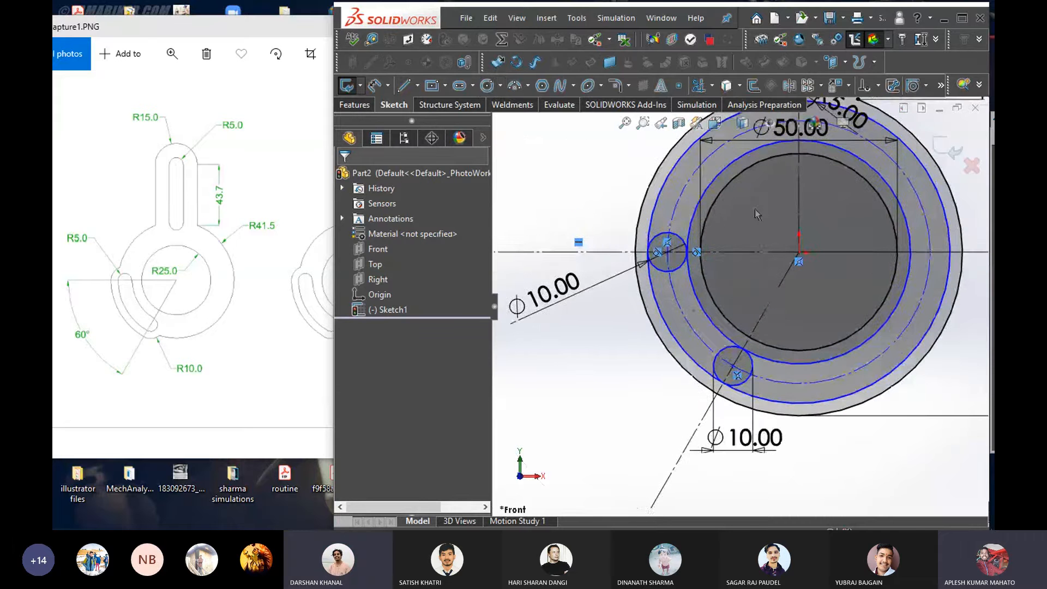
{"action": "scroll", "coordinate": [757, 214], "scroll_direction": "down", "scroll_amount": 2}
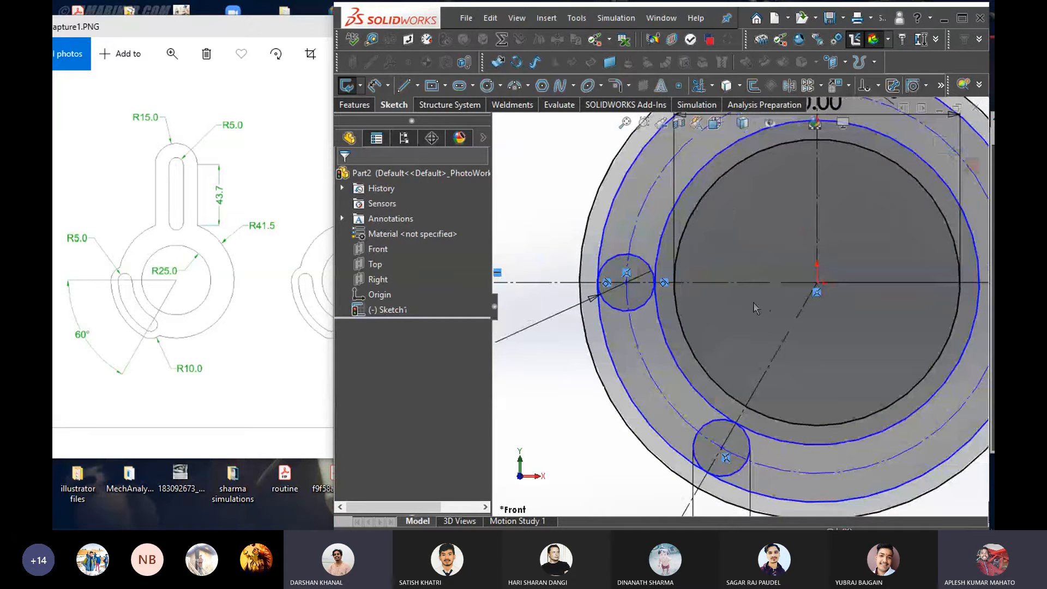
{"action": "scroll", "coordinate": [756, 308], "scroll_direction": "up", "scroll_amount": 2}
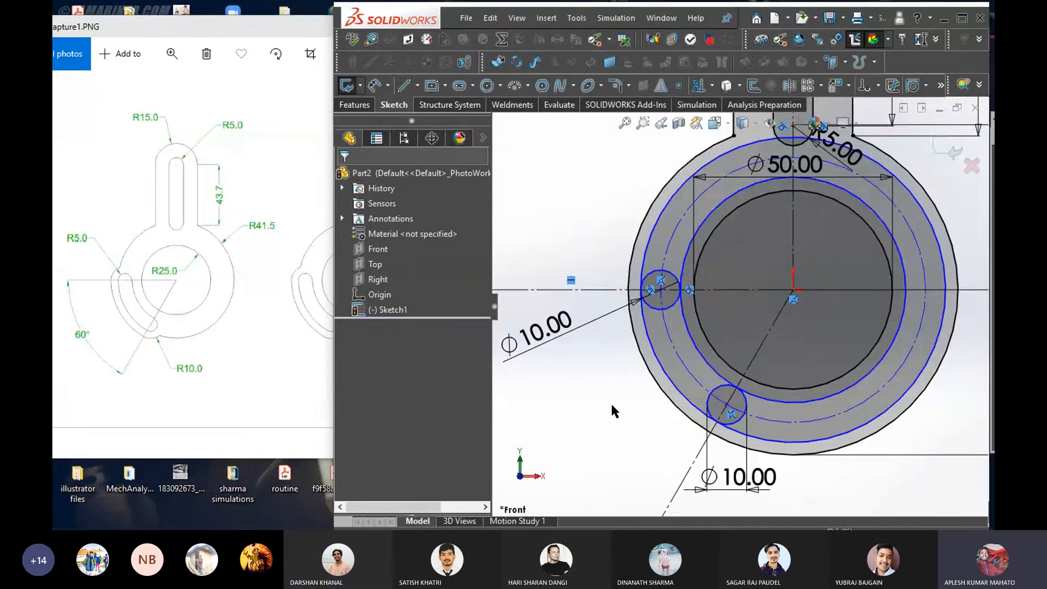
{"action": "scroll", "coordinate": [666, 413], "scroll_direction": "up", "scroll_amount": 1}
{"action": "scroll", "coordinate": [673, 401], "scroll_direction": "down", "scroll_amount": 2}
{"action": "scroll", "coordinate": [678, 393], "scroll_direction": "up", "scroll_amount": 1}
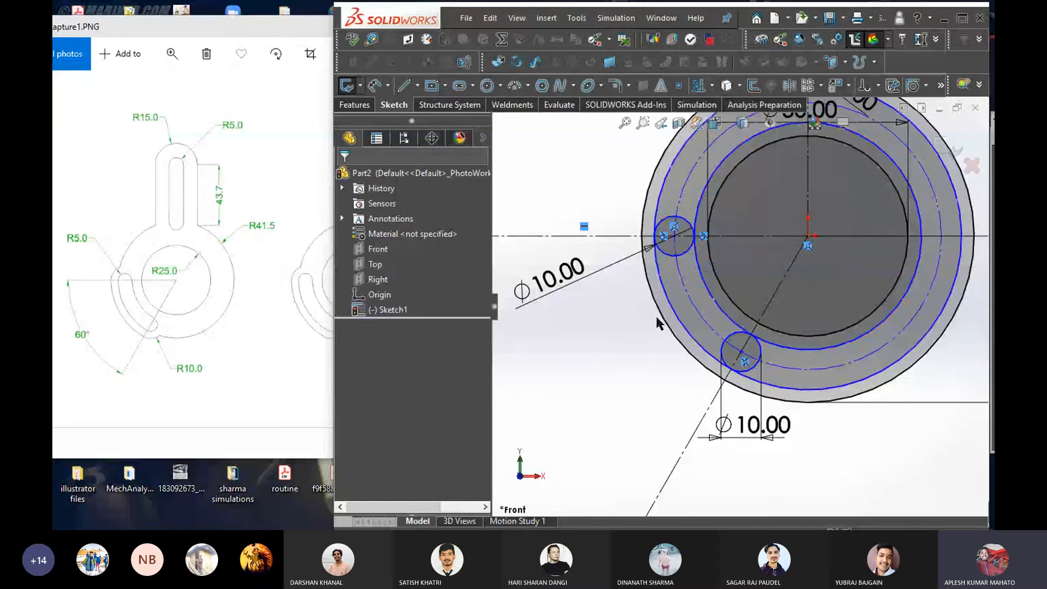
{"action": "scroll", "coordinate": [656, 316], "scroll_direction": "up", "scroll_amount": 3}
{"action": "scroll", "coordinate": [832, 234], "scroll_direction": "down", "scroll_amount": 2}
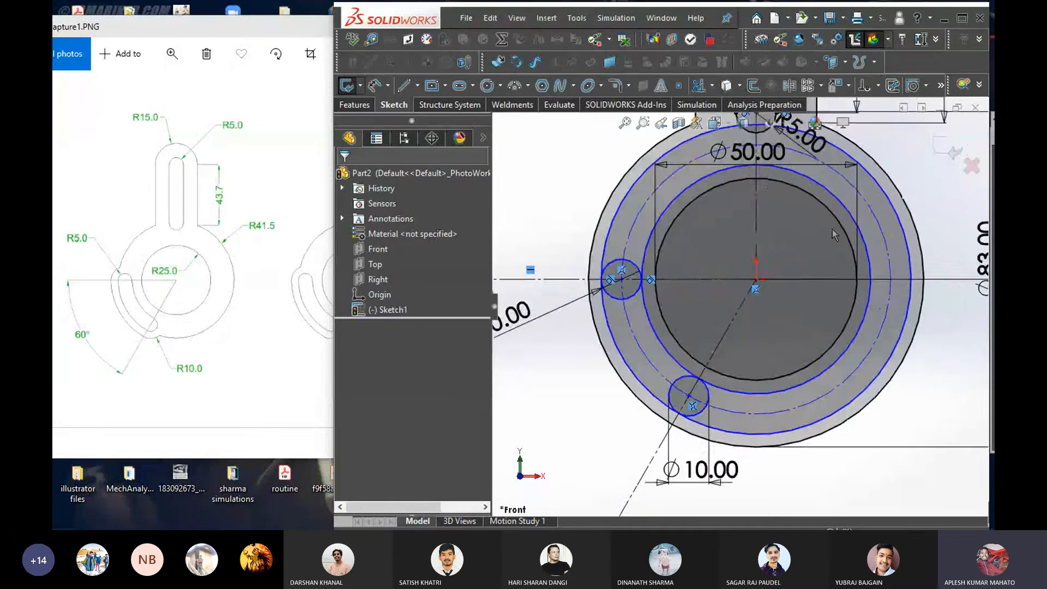
{"action": "scroll", "coordinate": [773, 257], "scroll_direction": "up", "scroll_amount": 4}
{"action": "scroll", "coordinate": [681, 290], "scroll_direction": "up", "scroll_amount": 2}
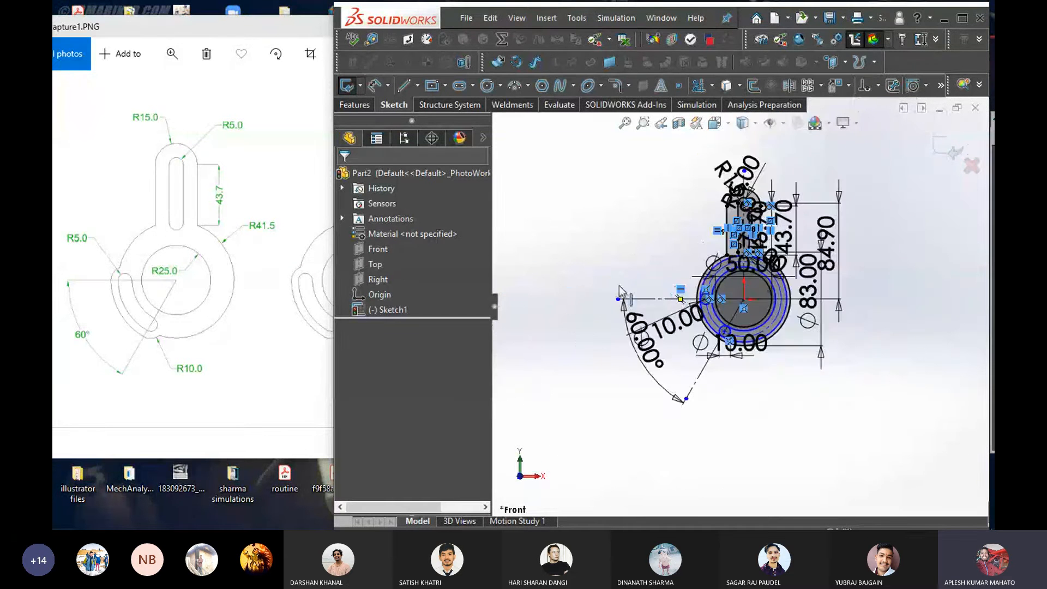
{"action": "scroll", "coordinate": [734, 313], "scroll_direction": "down", "scroll_amount": 6}
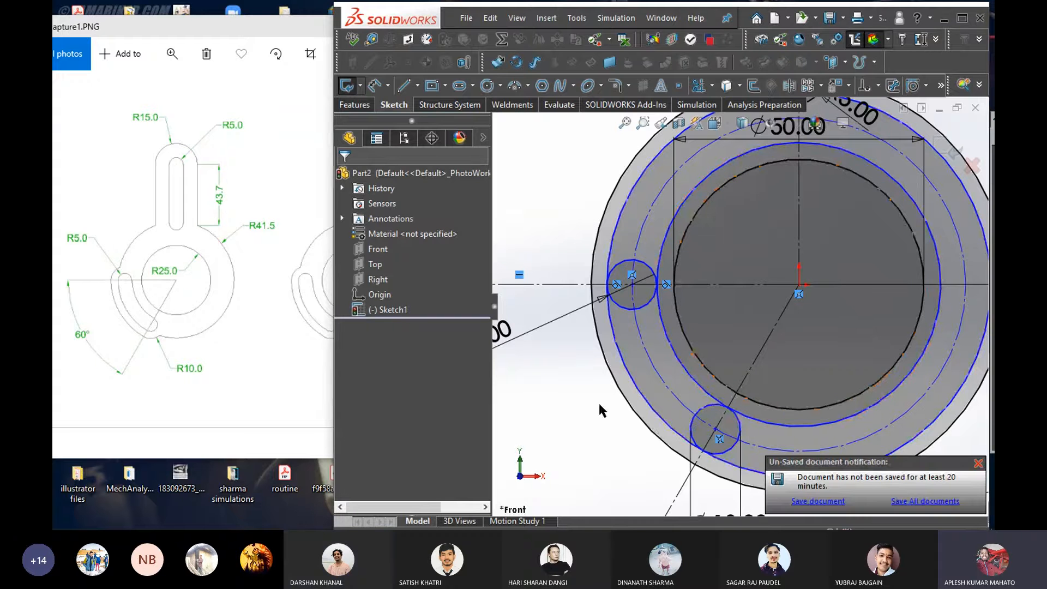
{"action": "left_click", "coordinate": [979, 464]}
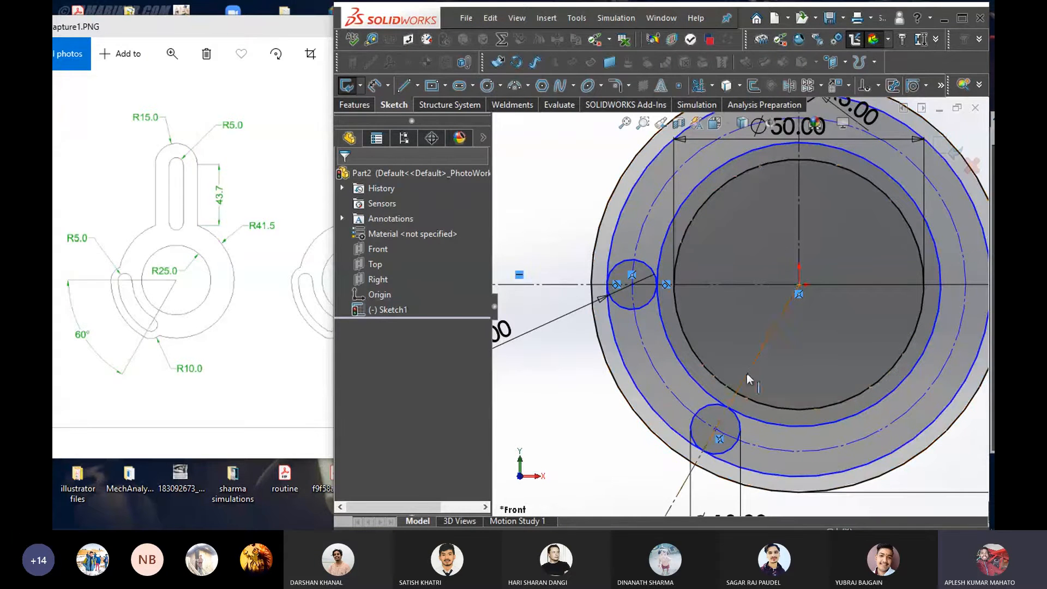
Power-trim the inner, outer and construction circles where they run above the slot's end circle on the horizontal centreline
{"action": "scroll", "coordinate": [695, 308], "scroll_direction": "up", "scroll_amount": 4}
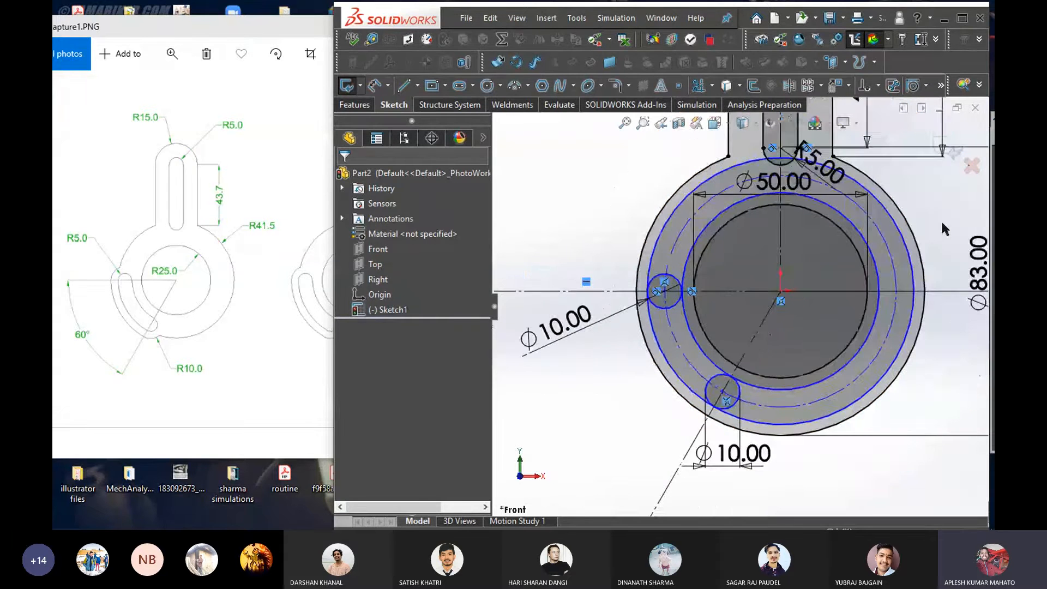
{"action": "left_click", "coordinate": [693, 89]}
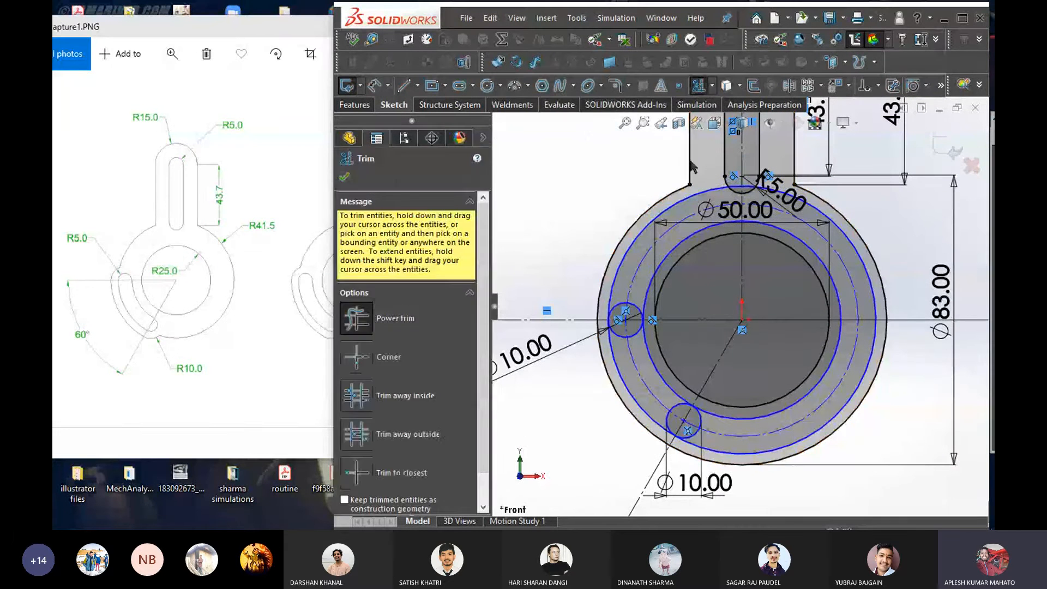
{"action": "scroll", "coordinate": [647, 313], "scroll_direction": "down", "scroll_amount": 3}
{"action": "scroll", "coordinate": [647, 313], "scroll_direction": "down", "scroll_amount": 3}
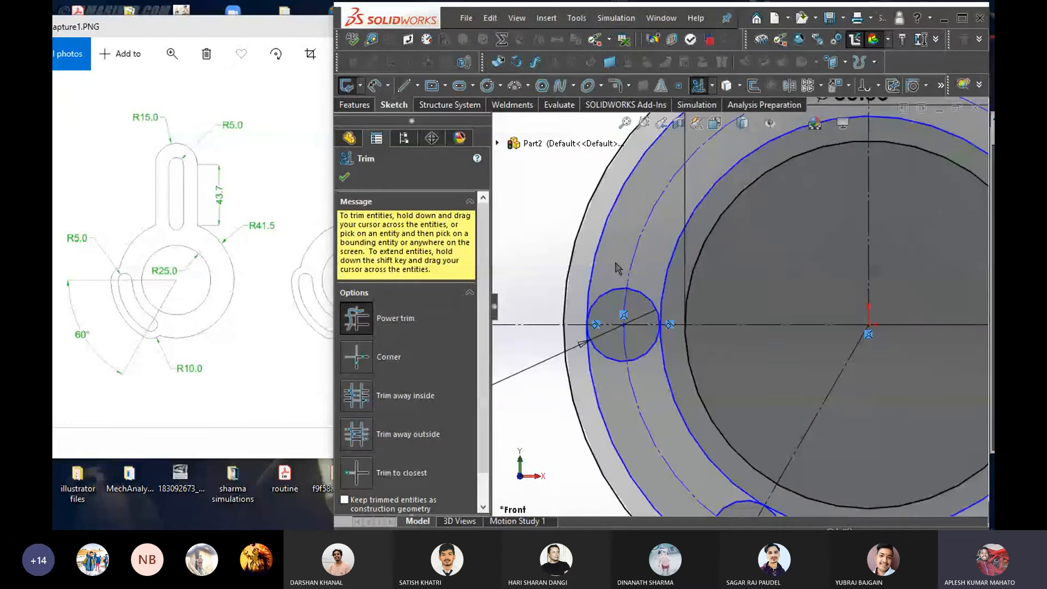
{"action": "left_click", "coordinate": [640, 230]}
{"action": "left_click_drag", "start_coordinate": [676, 277], "coordinate": [668, 260]}
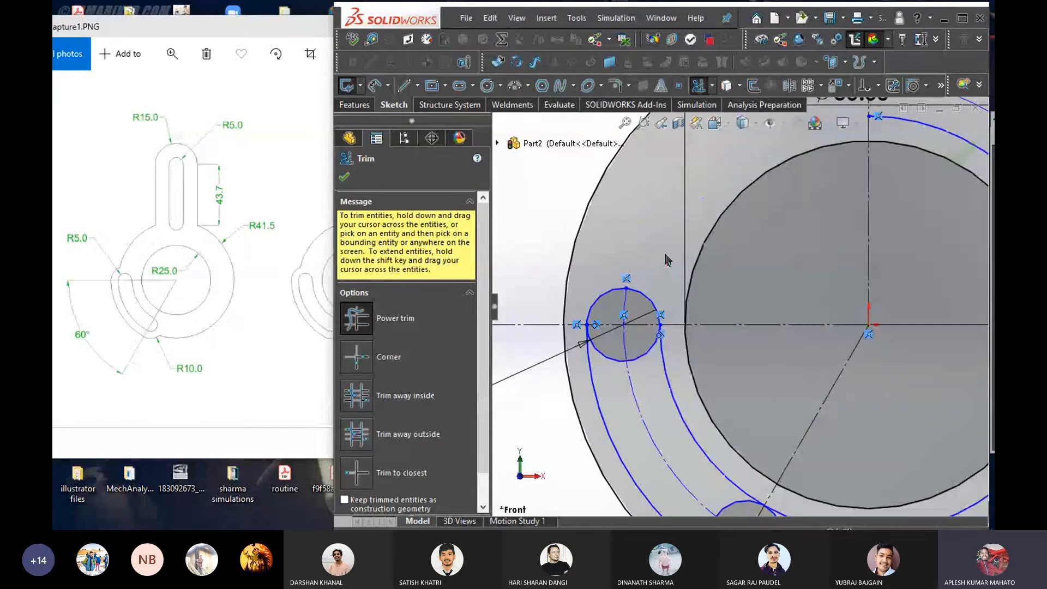
Trim the leftover pieces of the three concentric circles around the arm slot and down to the 60° line
{"action": "scroll", "coordinate": [856, 207], "scroll_direction": "up", "scroll_amount": 3}
{"action": "scroll", "coordinate": [818, 223], "scroll_direction": "down", "scroll_amount": 2}
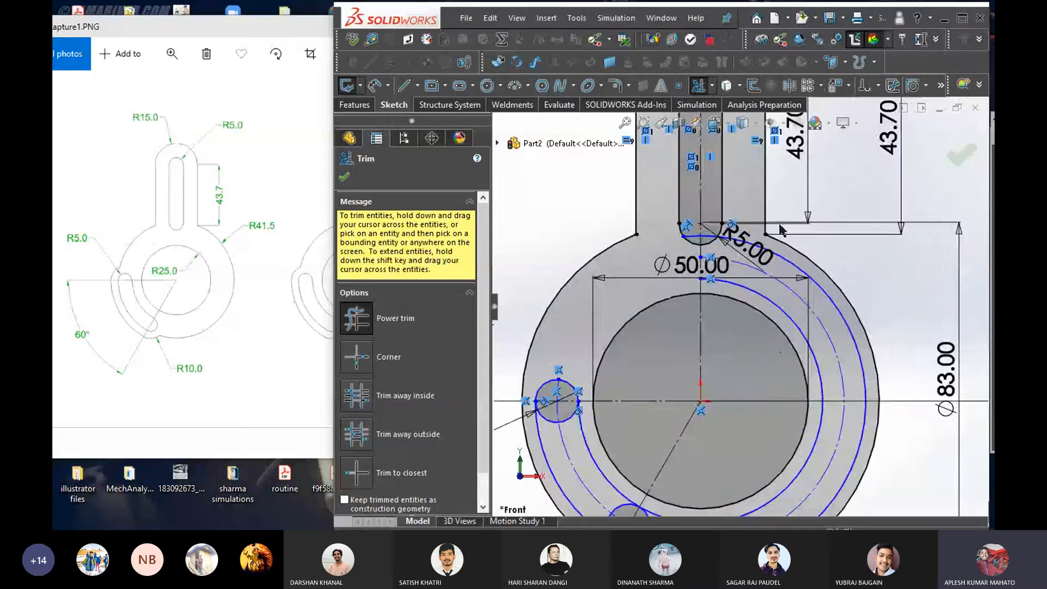
{"action": "scroll", "coordinate": [781, 230], "scroll_direction": "down", "scroll_amount": 3}
{"action": "left_click_drag", "start_coordinate": [555, 244], "coordinate": [560, 258]}
{"action": "left_click_drag", "start_coordinate": [689, 281], "coordinate": [677, 249]}
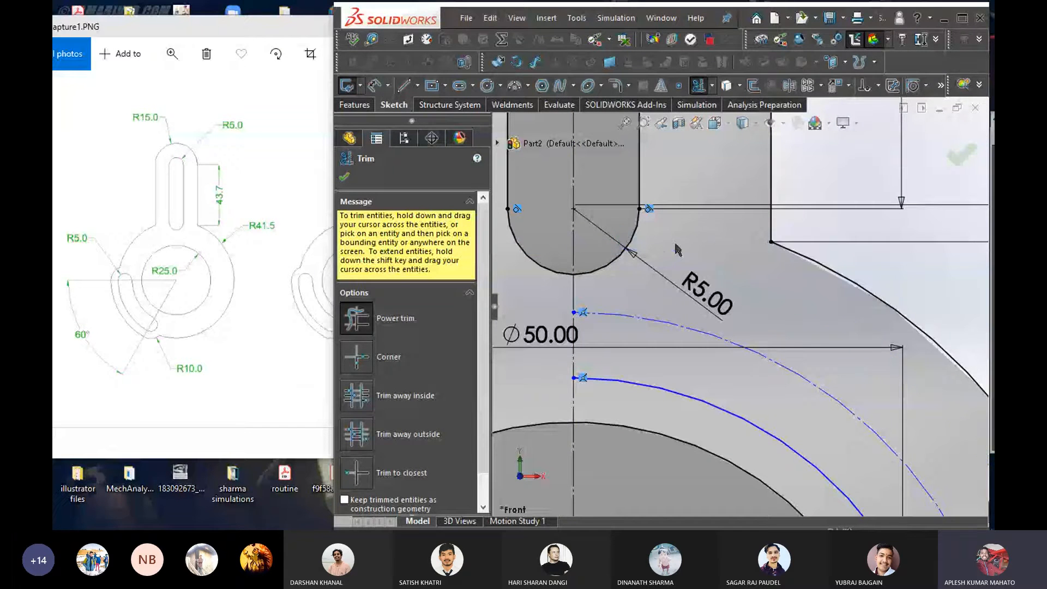
{"action": "mouse_move", "coordinate": [671, 334]}
{"action": "left_mouse_down"}
{"action": "mouse_move", "coordinate": [693, 409]}
{"action": "mouse_move", "coordinate": [707, 374]}
{"action": "left_mouse_up"}
{"action": "scroll", "coordinate": [707, 375], "scroll_direction": "up", "scroll_amount": 10}
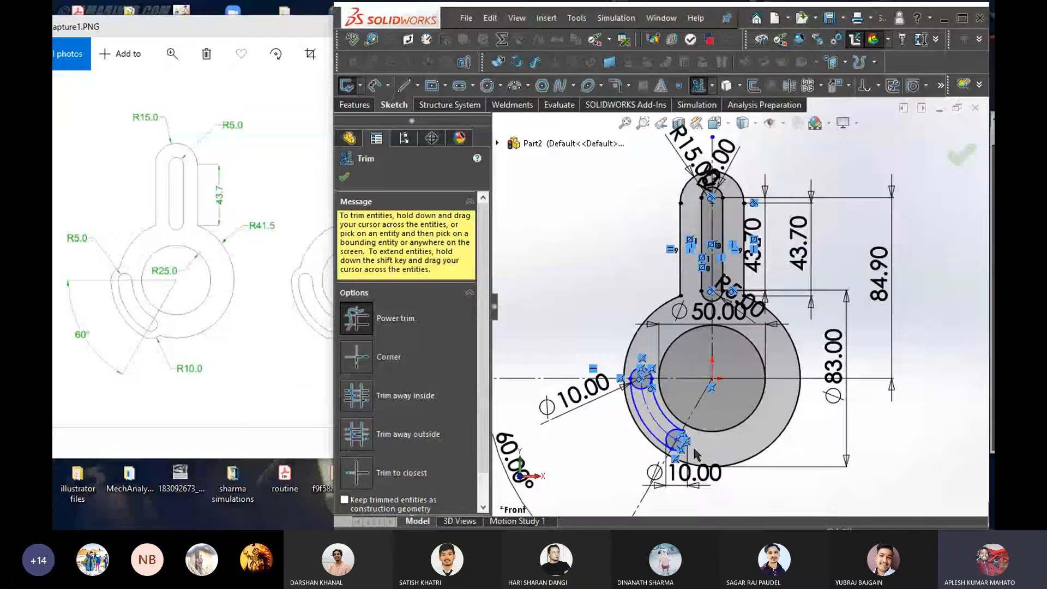
Trim the inner half of the end circle on the 60° line and the construction arc inside it
{"action": "scroll", "coordinate": [687, 445], "scroll_direction": "down", "scroll_amount": 5}
{"action": "scroll", "coordinate": [679, 433], "scroll_direction": "down", "scroll_amount": 3}
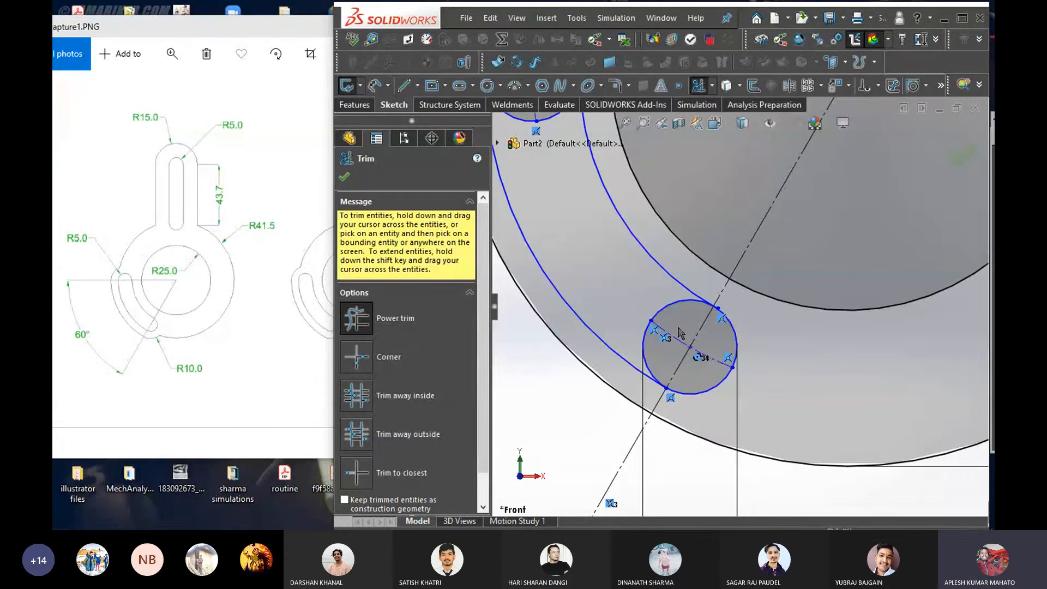
{"action": "scroll", "coordinate": [703, 364], "scroll_direction": "down", "scroll_amount": 3}
{"action": "left_click_drag", "start_coordinate": [696, 356], "coordinate": [701, 330]}
{"action": "scroll", "coordinate": [653, 190], "scroll_direction": "up", "scroll_amount": 4}
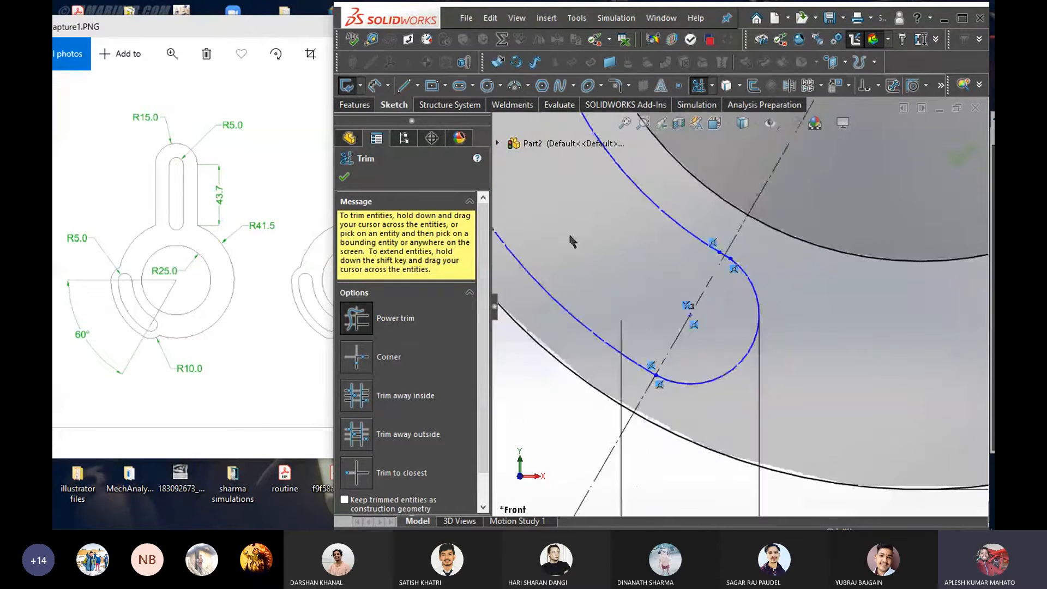
Trim the inner half of the end circle on the horizontal centreline and its construction arc to complete the curved slot outline
{"action": "scroll", "coordinate": [653, 190], "scroll_direction": "down", "scroll_amount": 3}
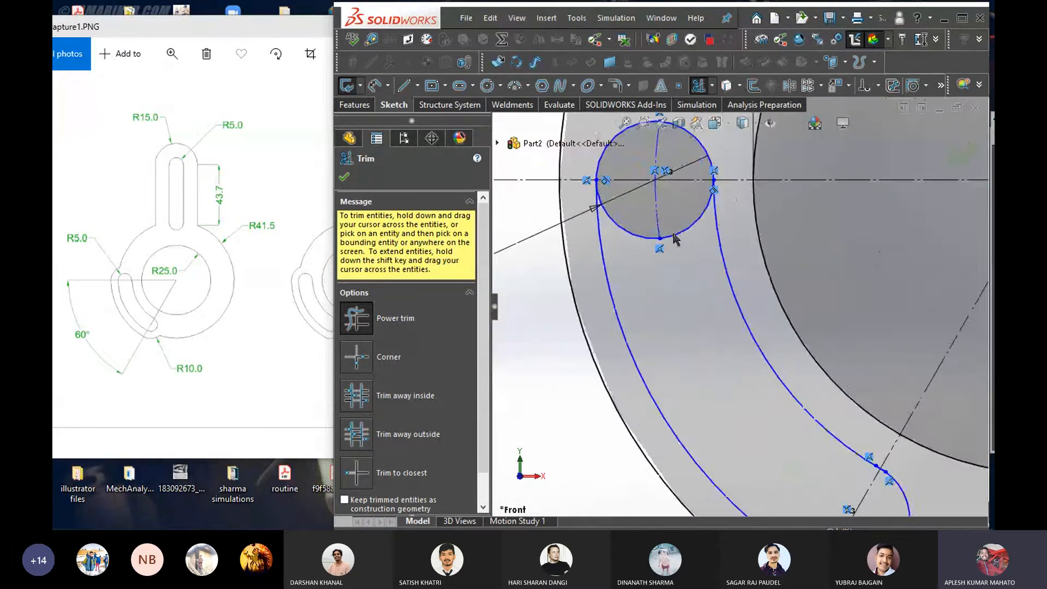
{"action": "left_click_drag", "start_coordinate": [704, 248], "coordinate": [695, 215]}
{"action": "left_click_drag", "start_coordinate": [636, 235], "coordinate": [641, 252]}
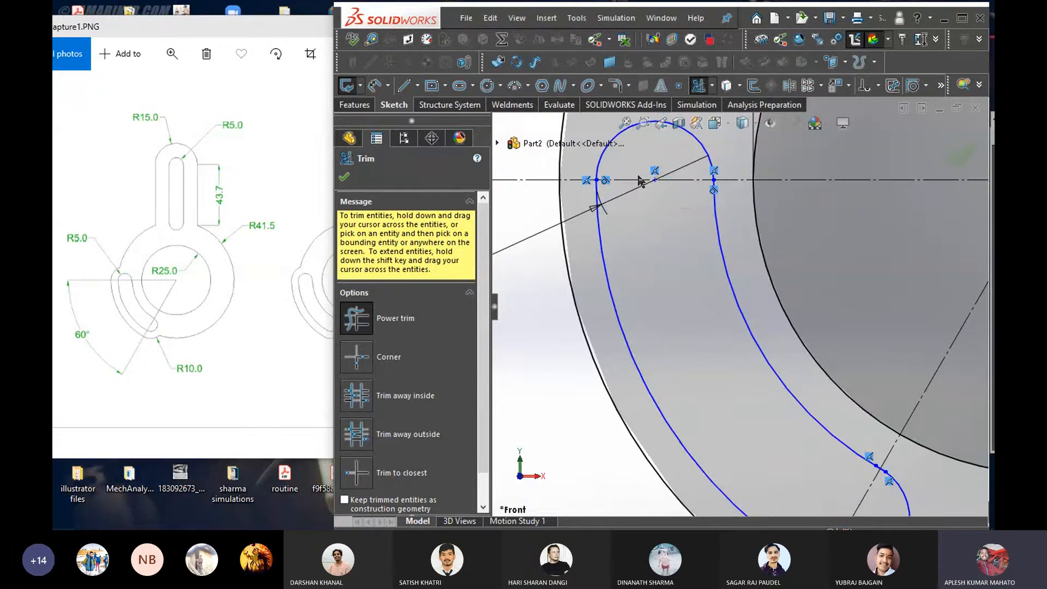
{"action": "scroll", "coordinate": [641, 180], "scroll_direction": "down", "scroll_amount": 3}
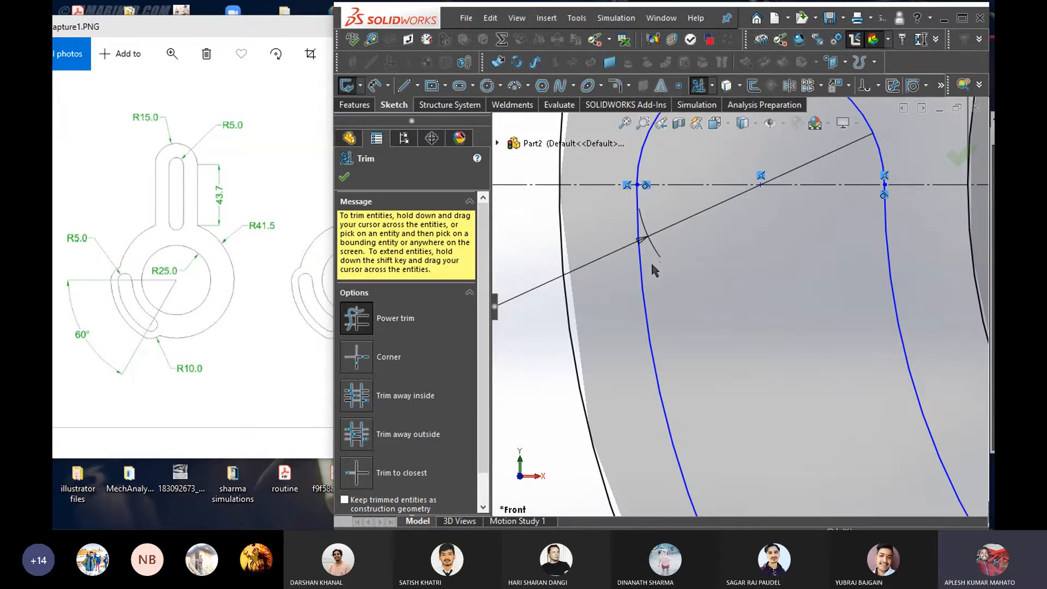
{"action": "scroll", "coordinate": [736, 300], "scroll_direction": "up", "scroll_amount": 4}
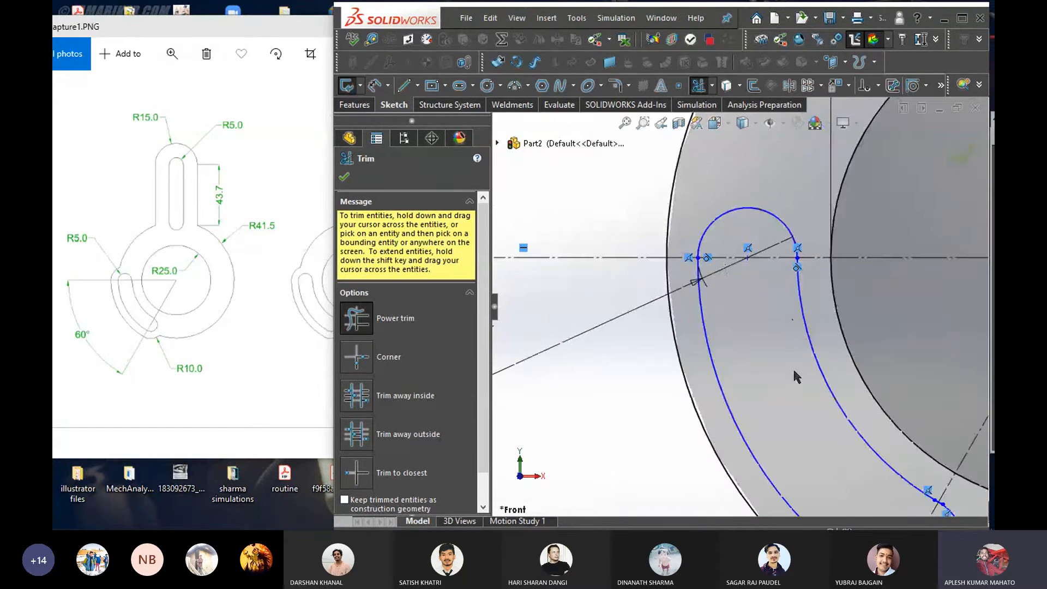
{"action": "scroll", "coordinate": [762, 339], "scroll_direction": "up", "scroll_amount": 4}
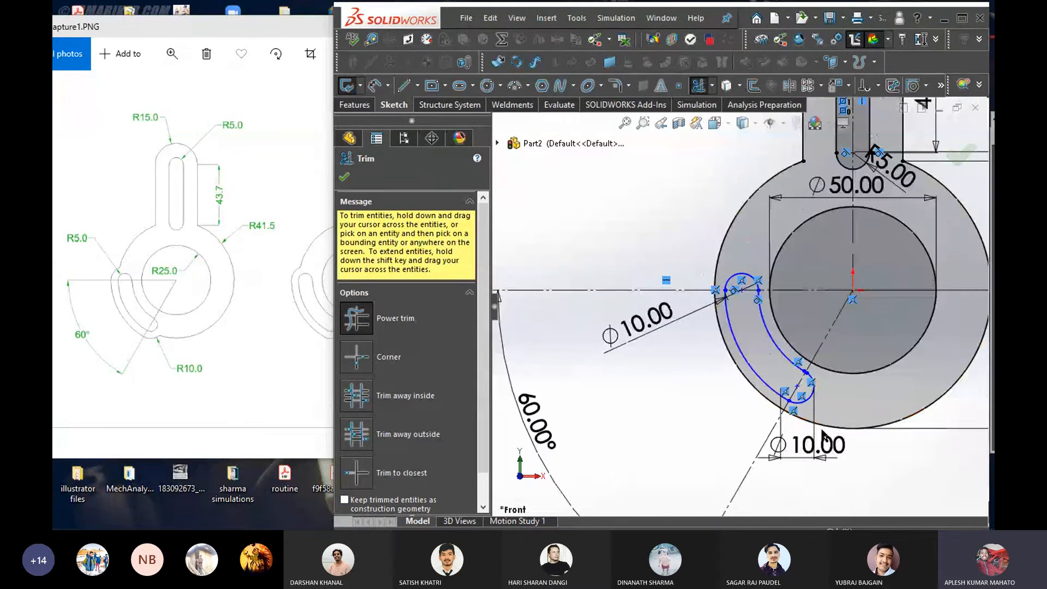
Draw a circle of about 13 mm radius centred on the curved slot's end arc centre at the horizontal centreline
{"action": "scroll", "coordinate": [822, 409], "scroll_direction": "down", "scroll_amount": 1}
{"action": "scroll", "coordinate": [877, 376], "scroll_direction": "up", "scroll_amount": 2}
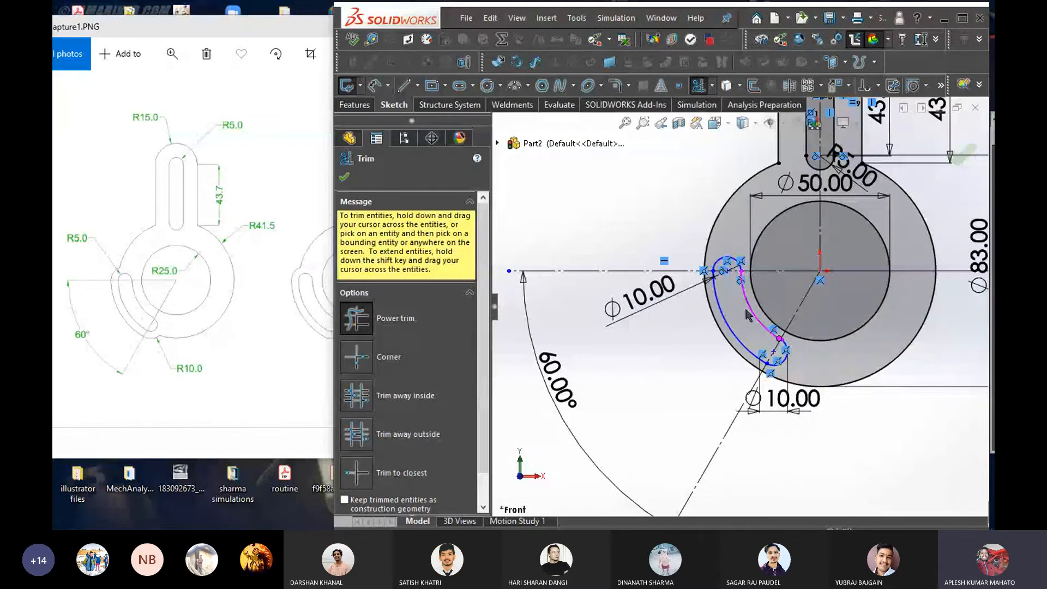
{"action": "right_click_drag", "start_coordinate": [662, 359], "coordinate": [605, 354]}
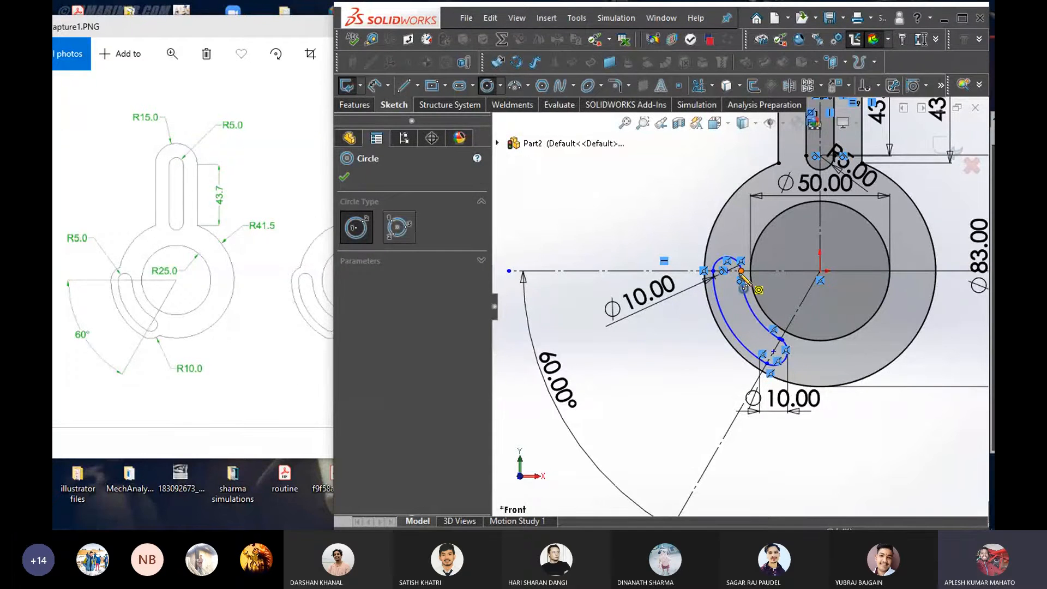
{"action": "scroll", "coordinate": [745, 280], "scroll_direction": "down", "scroll_amount": 2}
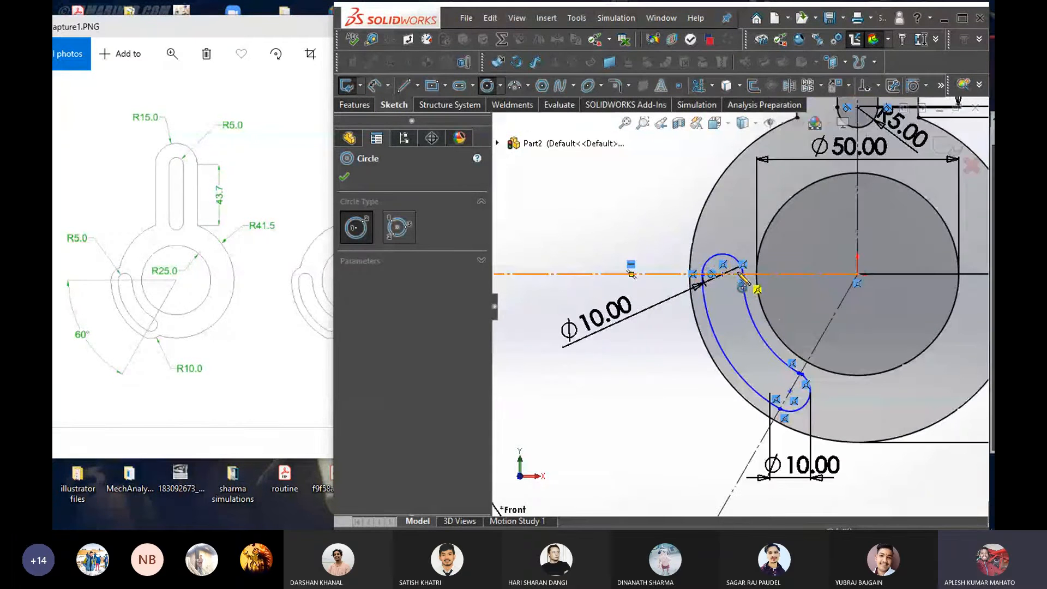
{"action": "scroll", "coordinate": [740, 275], "scroll_direction": "down", "scroll_amount": 2}
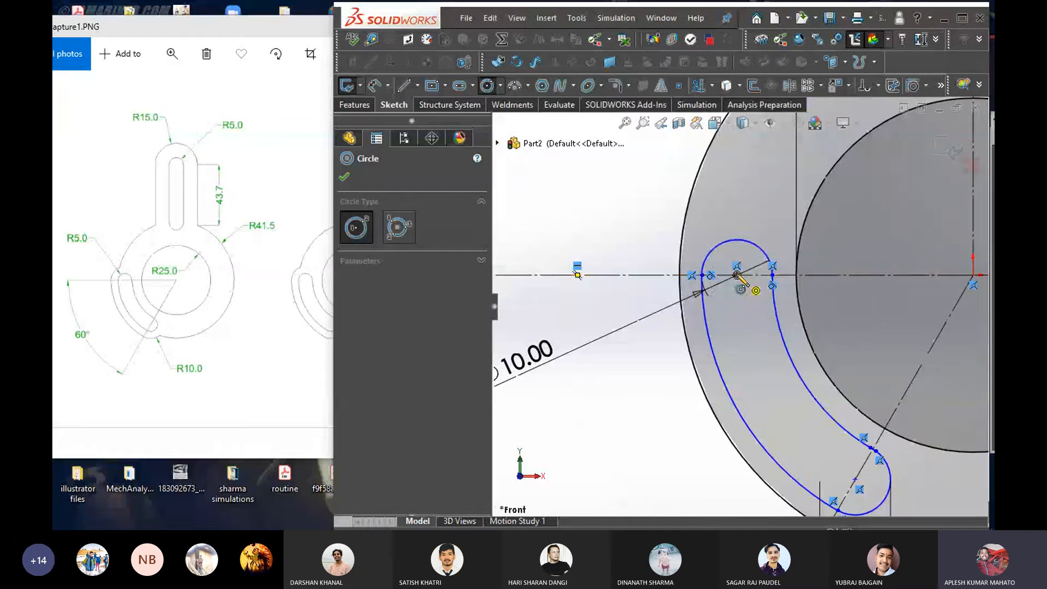
{"action": "left_click", "coordinate": [737, 275]}
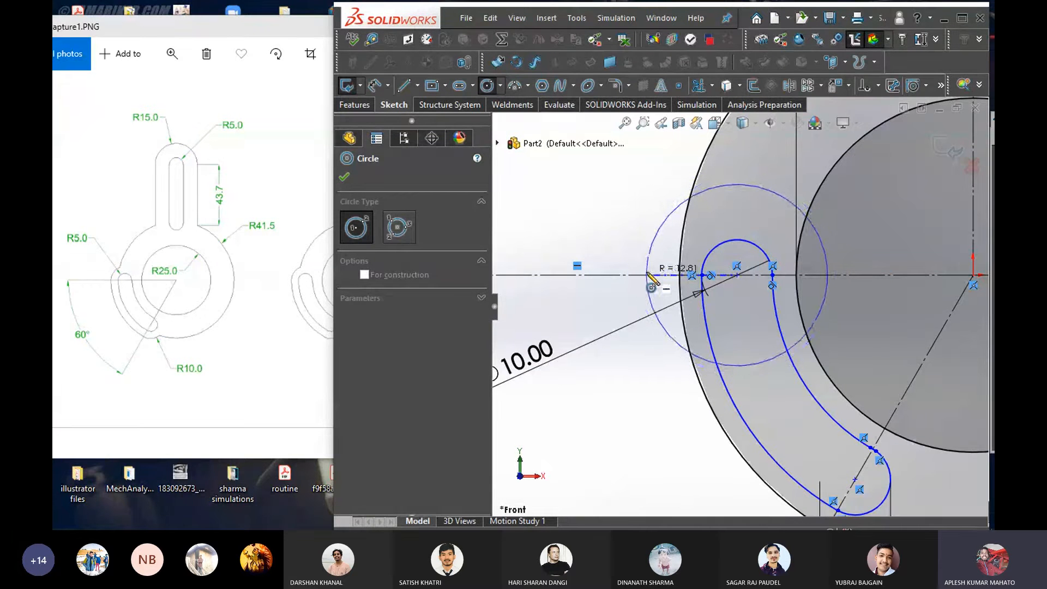
{"action": "left_click", "coordinate": [647, 277]}
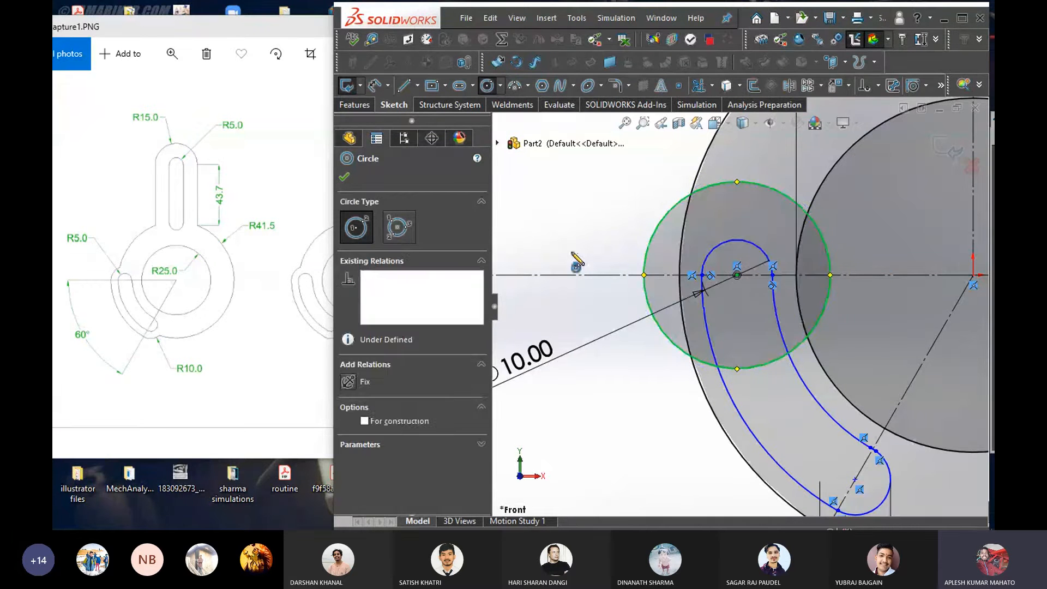
{"action": "key", "text": "f"}
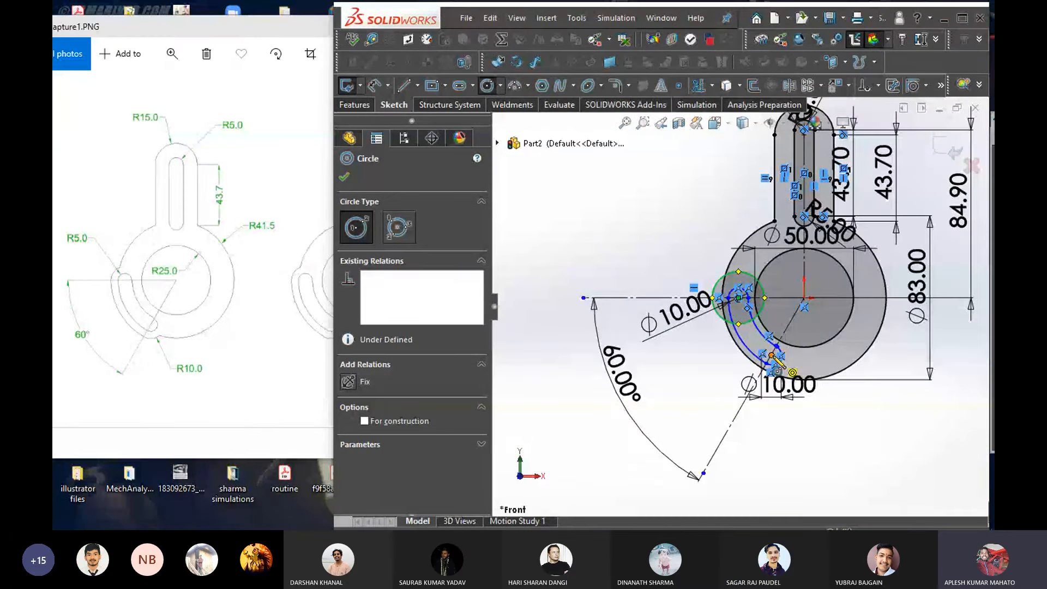
{"action": "scroll", "coordinate": [793, 366], "scroll_direction": "down", "scroll_amount": 4}
{"action": "scroll", "coordinate": [623, 224], "scroll_direction": "down", "scroll_amount": 2}
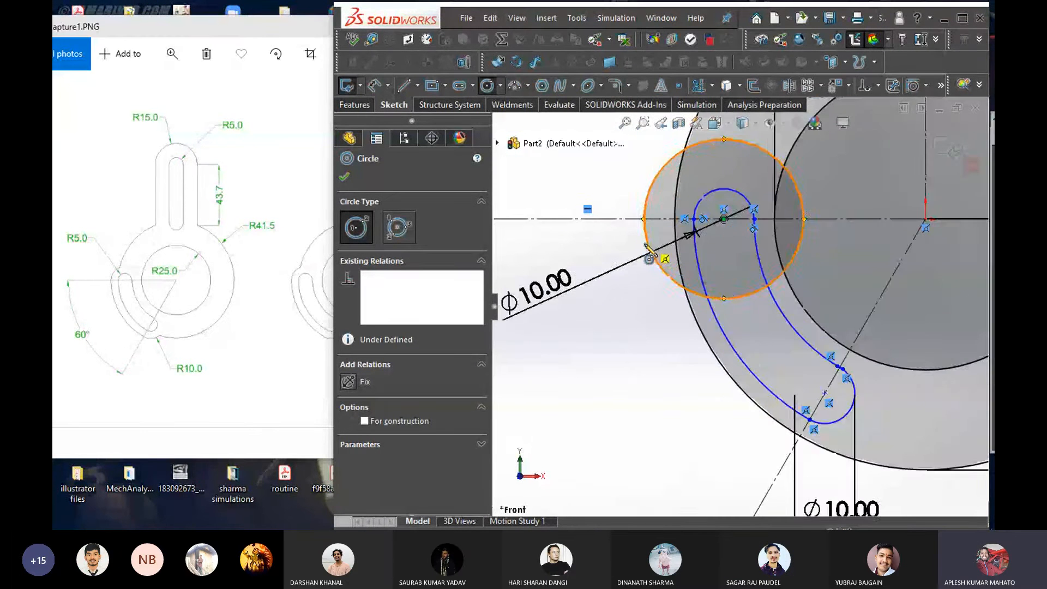
{"action": "scroll", "coordinate": [567, 281], "scroll_direction": "up", "scroll_amount": 2}
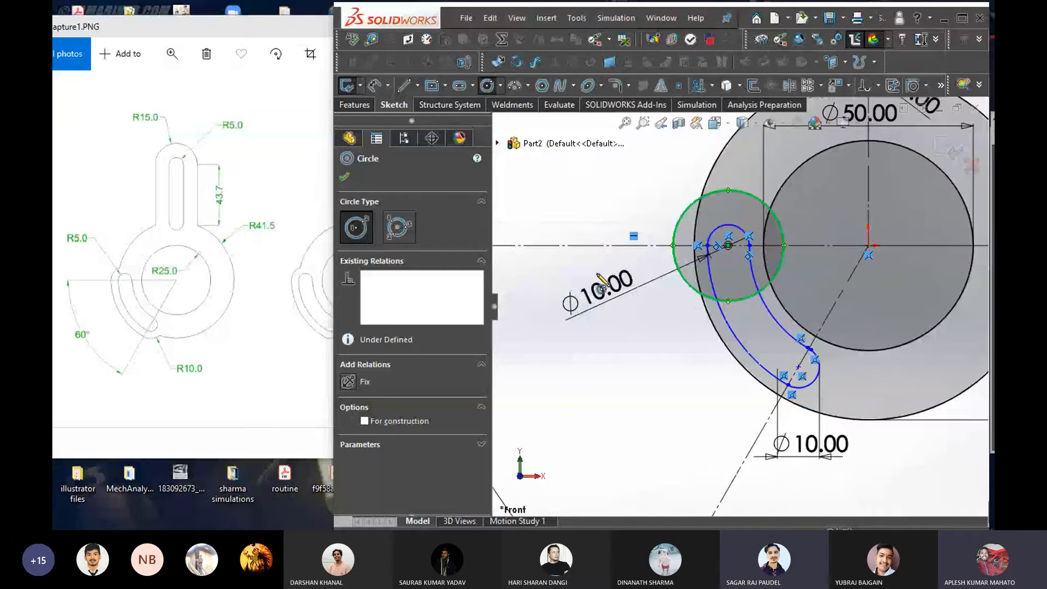
{"action": "key", "text": "Escape"}
Reposition the Ø10.00 dimension of the slot's upper end arc so that it sits above the horizontal centreline, outside the plate
{"action": "left_click_drag", "start_coordinate": [600, 281], "coordinate": [628, 330]}
{"action": "left_click", "coordinate": [697, 332]}
{"action": "scroll", "coordinate": [707, 278], "scroll_direction": "down", "scroll_amount": 3}
{"action": "scroll", "coordinate": [716, 262], "scroll_direction": "down", "scroll_amount": 5}
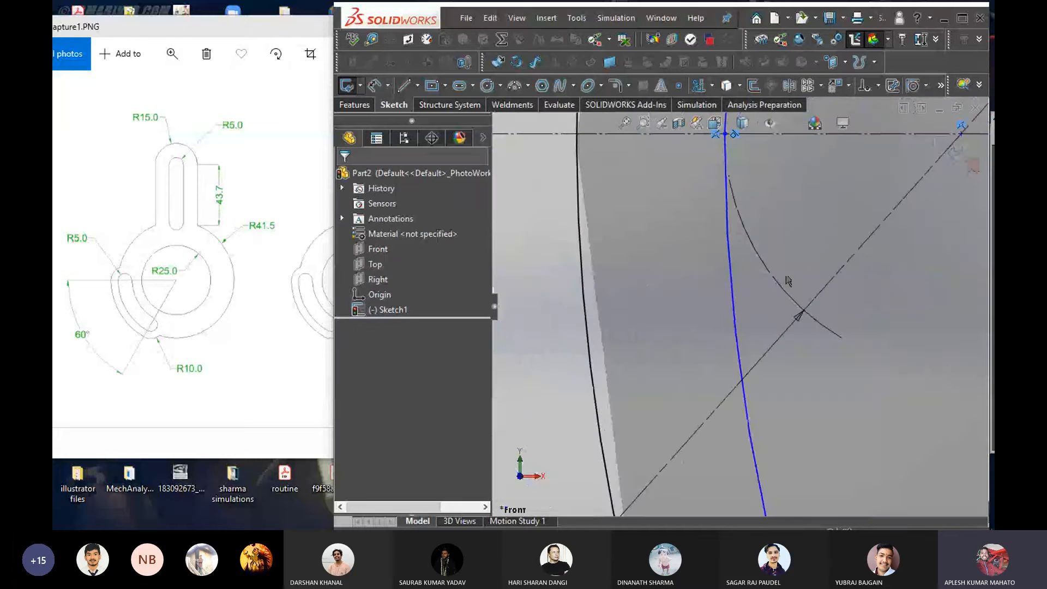
{"action": "scroll", "coordinate": [627, 309], "scroll_direction": "up", "scroll_amount": 5}
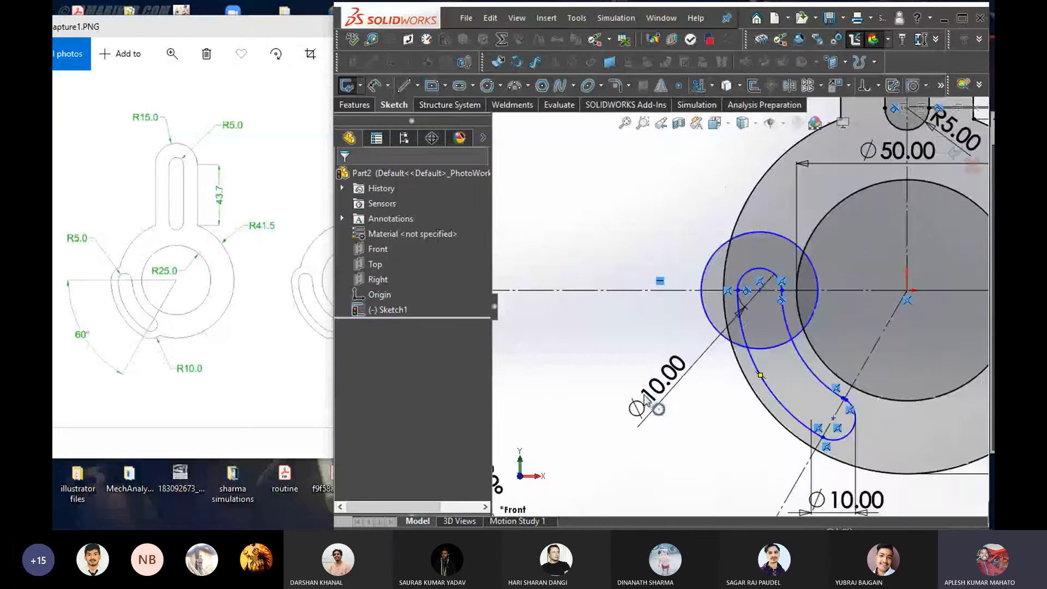
{"action": "left_click_drag", "start_coordinate": [633, 382], "coordinate": [638, 203]}
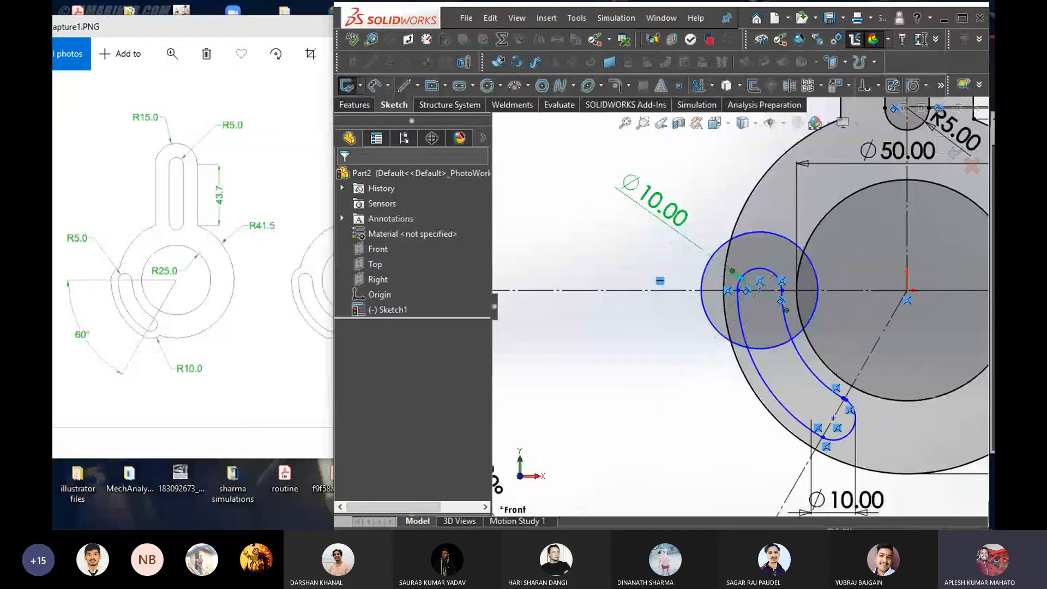
{"action": "left_click", "coordinate": [577, 271]}
{"action": "scroll", "coordinate": [759, 263], "scroll_direction": "down", "scroll_amount": 1}
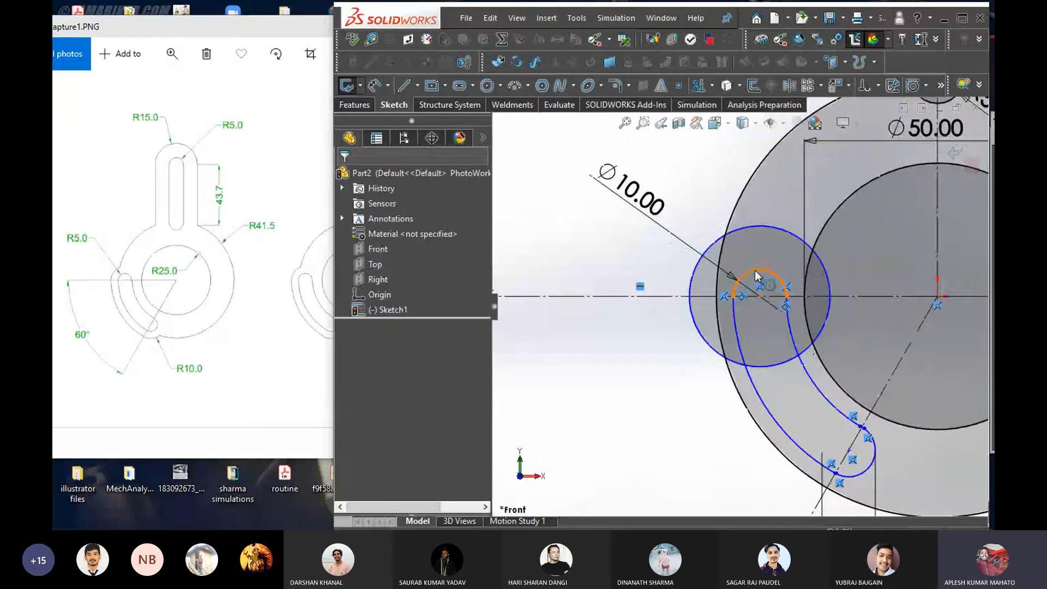
{"action": "scroll", "coordinate": [757, 275], "scroll_direction": "down", "scroll_amount": 2}
{"action": "scroll", "coordinate": [658, 371], "scroll_direction": "down", "scroll_amount": 1}
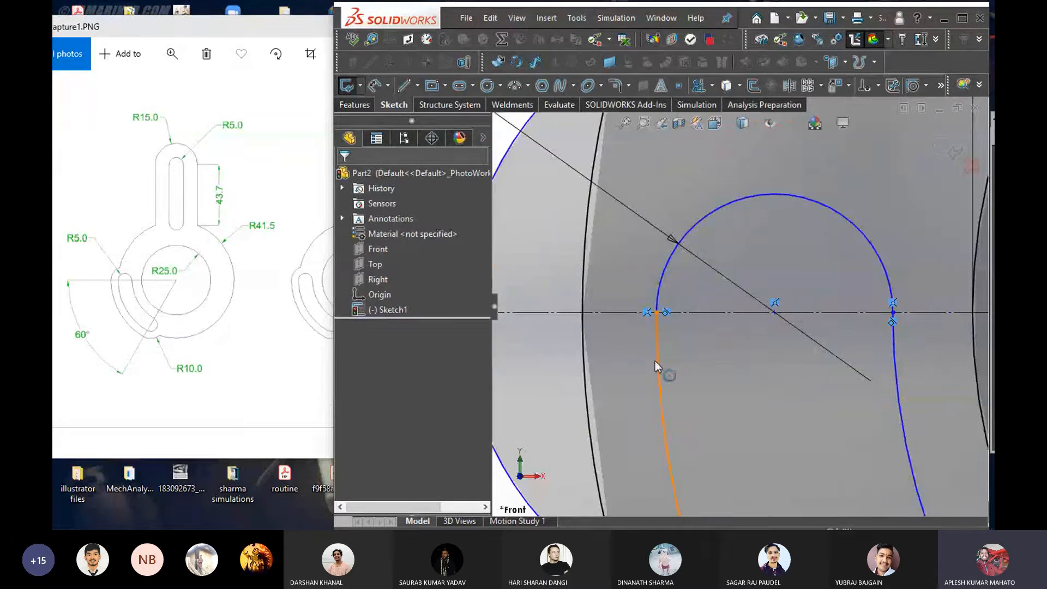
{"action": "scroll", "coordinate": [655, 362], "scroll_direction": "down", "scroll_amount": 1}
{"action": "scroll", "coordinate": [695, 321], "scroll_direction": "up", "scroll_amount": 5}
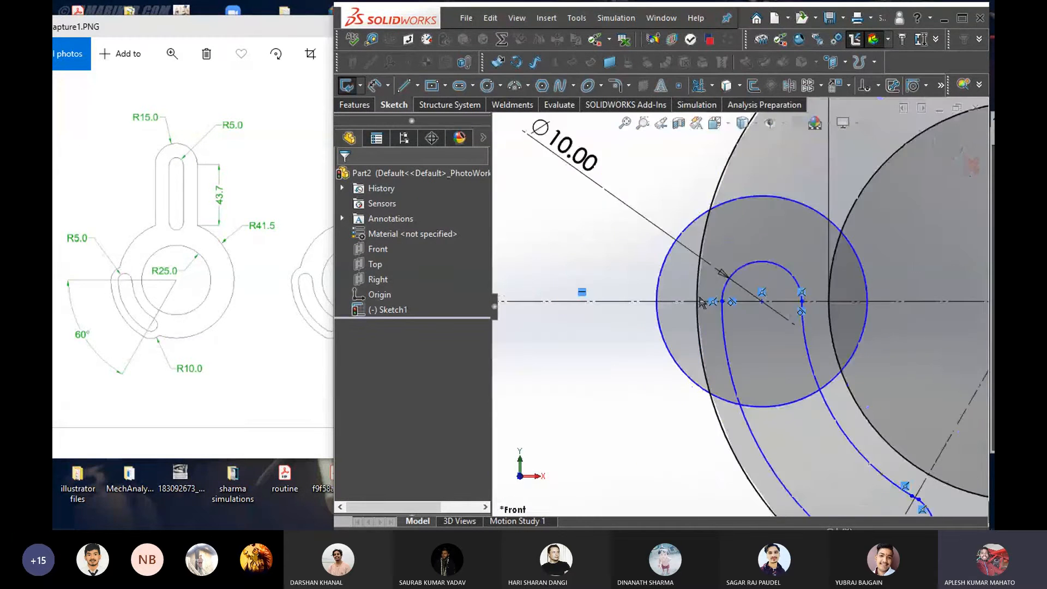
{"action": "scroll", "coordinate": [765, 348], "scroll_direction": "down", "scroll_amount": 1}
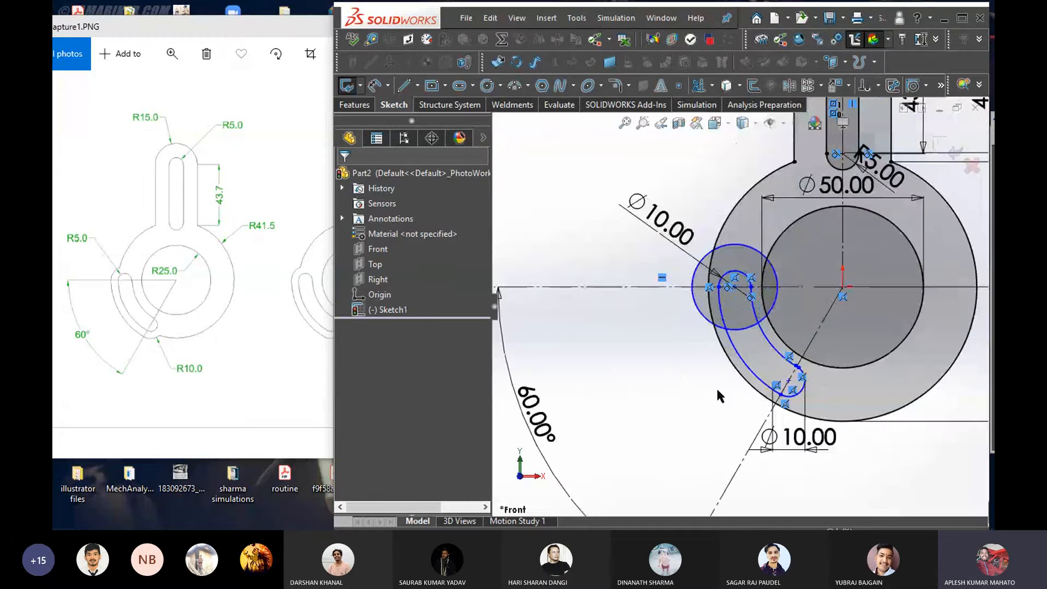
Sketch a circle about 24 mm in diameter centred on the lower end of the curved slot
{"action": "right_click_drag", "start_coordinate": [641, 392], "coordinate": [709, 387]}
{"action": "scroll", "coordinate": [775, 382], "scroll_direction": "down", "scroll_amount": 3}
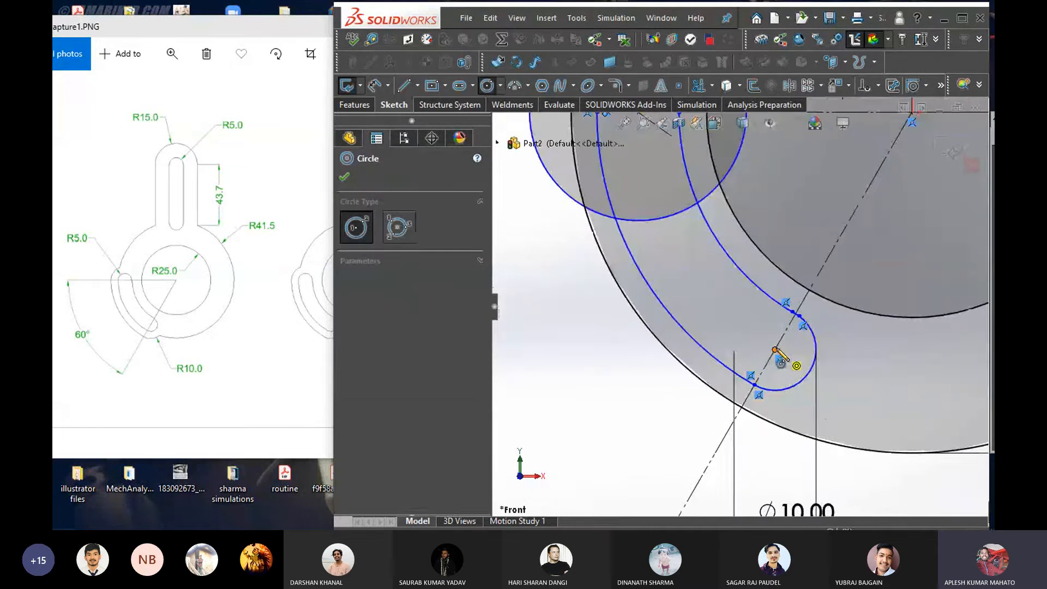
{"action": "left_click", "coordinate": [776, 349]}
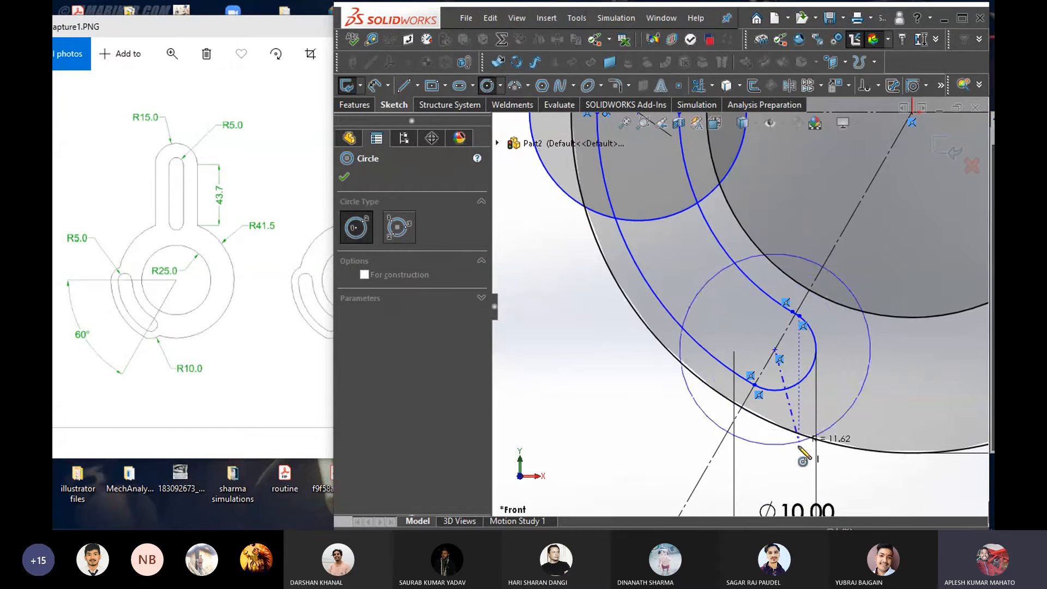
{"action": "left_click", "coordinate": [777, 447]}
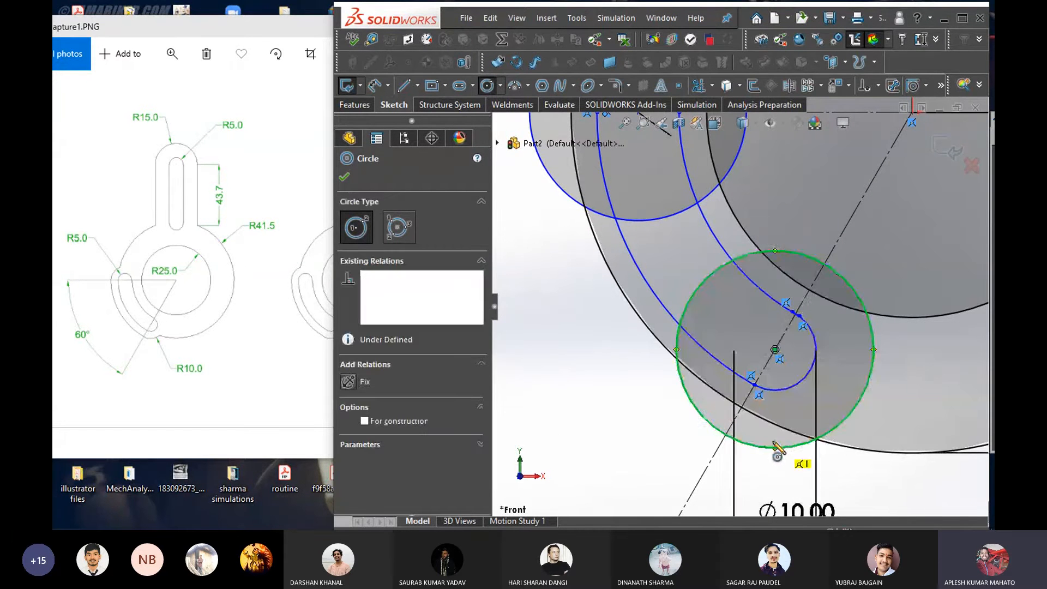
{"action": "left_click", "coordinate": [344, 177]}
Dimension the larger circle around the curved slot's upper end to a diameter of 20 mm
{"action": "scroll", "coordinate": [660, 289], "scroll_direction": "up", "scroll_amount": 5}
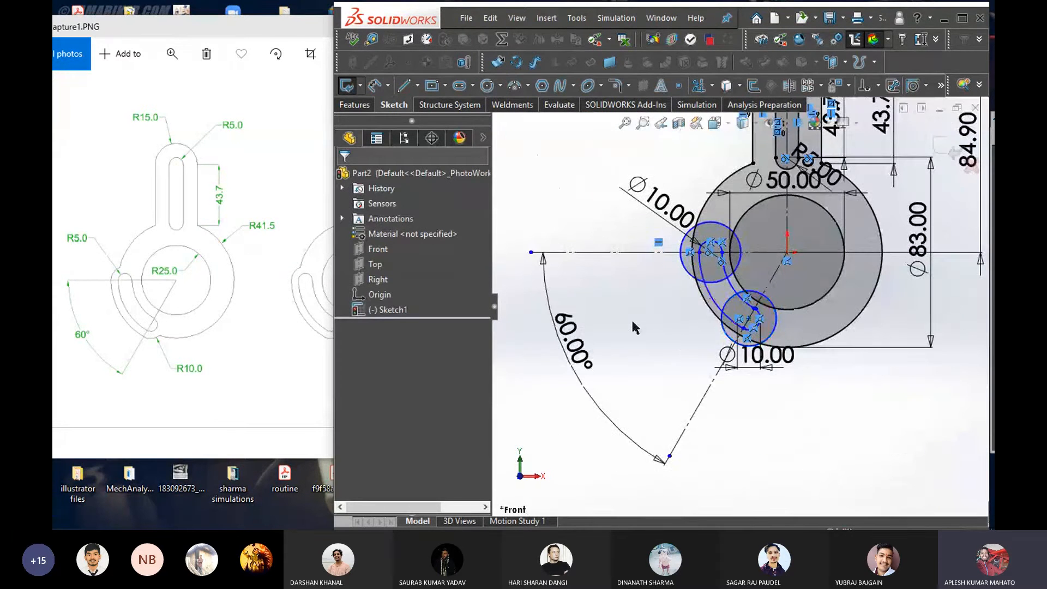
{"action": "right_click_drag", "start_coordinate": [651, 341], "coordinate": [628, 262]}
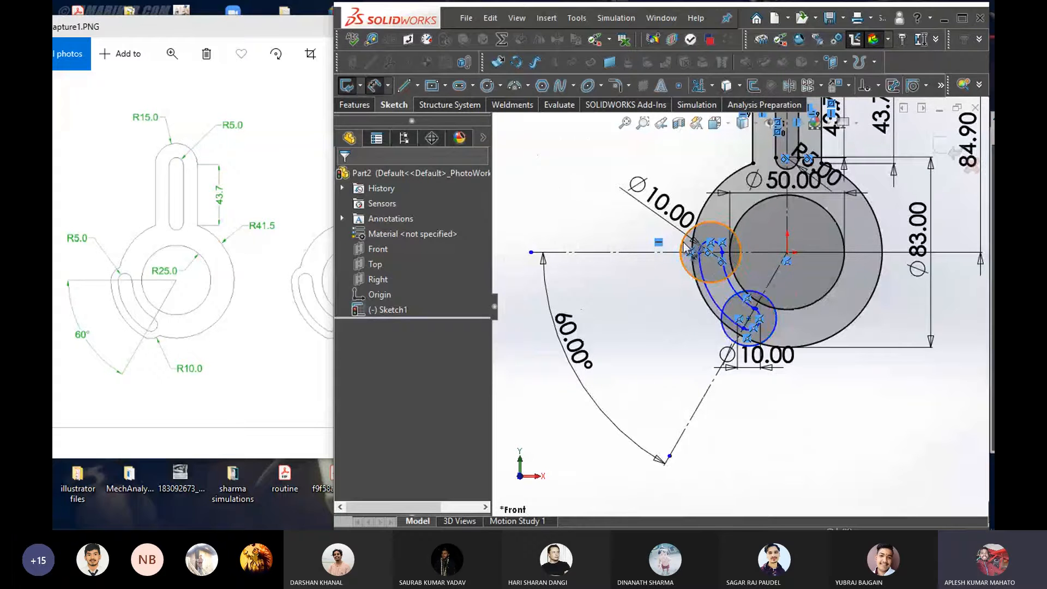
{"action": "left_click", "coordinate": [662, 244]}
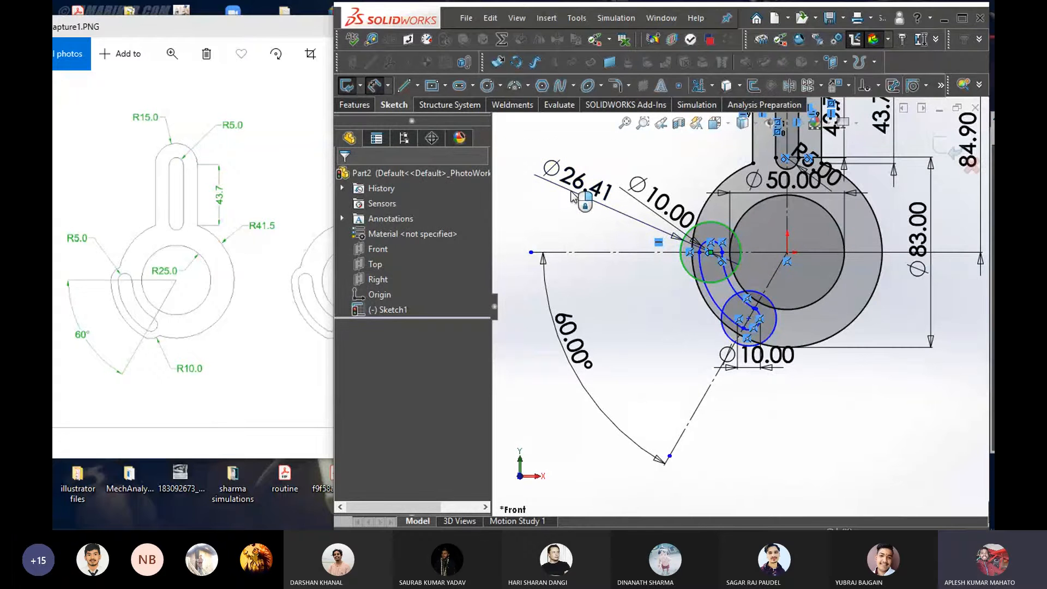
{"action": "left_click", "coordinate": [572, 197]}
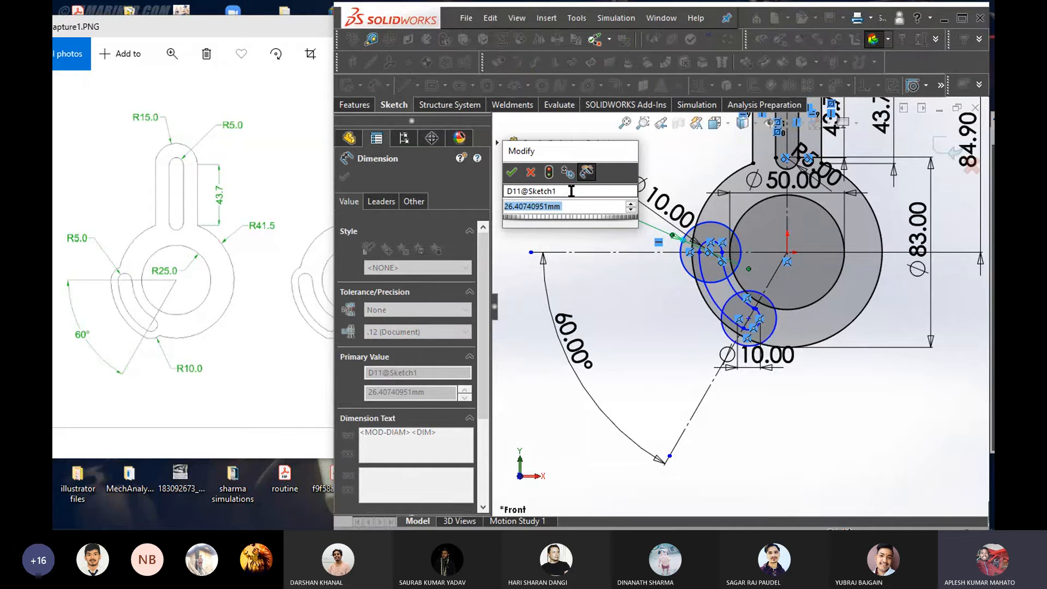
{"action": "type", "text": "20"}
{"action": "key", "text": "Return"}
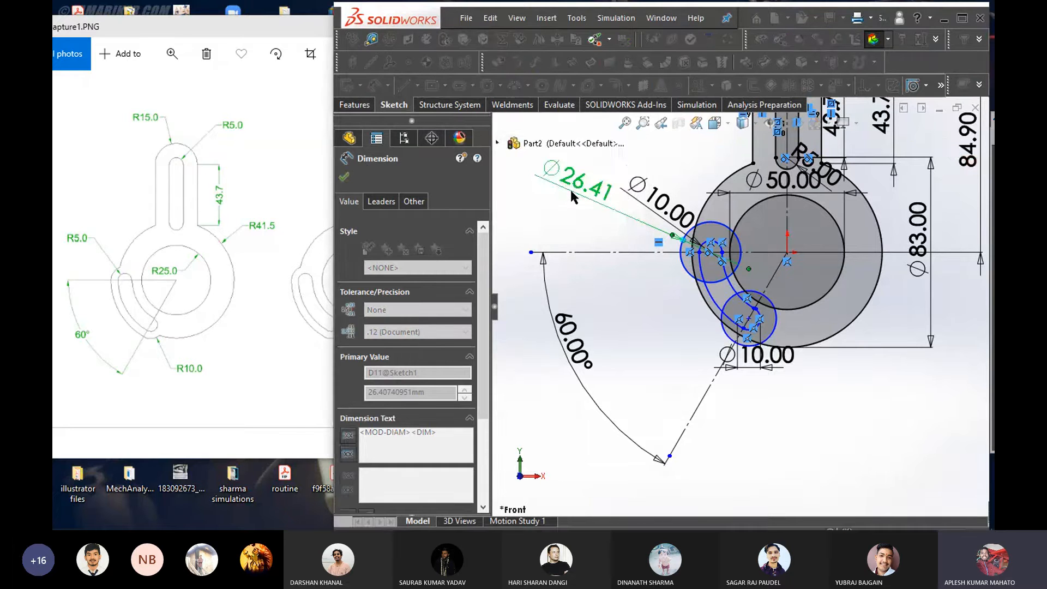
Dimension the larger circle around the curved slot's lower end to a diameter of 20 mm
{"action": "scroll", "coordinate": [742, 323], "scroll_direction": "down", "scroll_amount": 3}
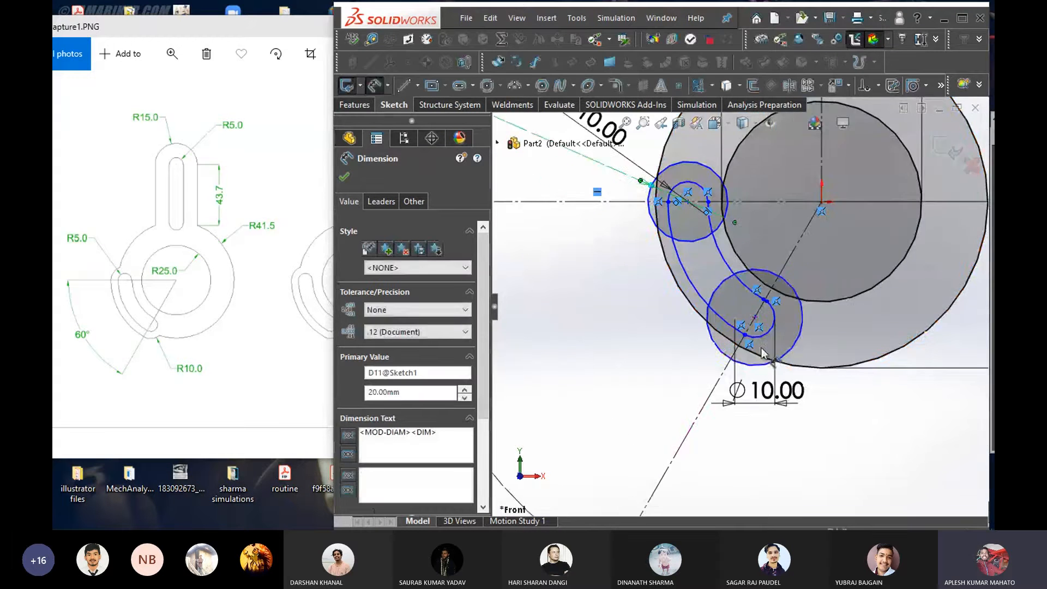
{"action": "left_click", "coordinate": [762, 364]}
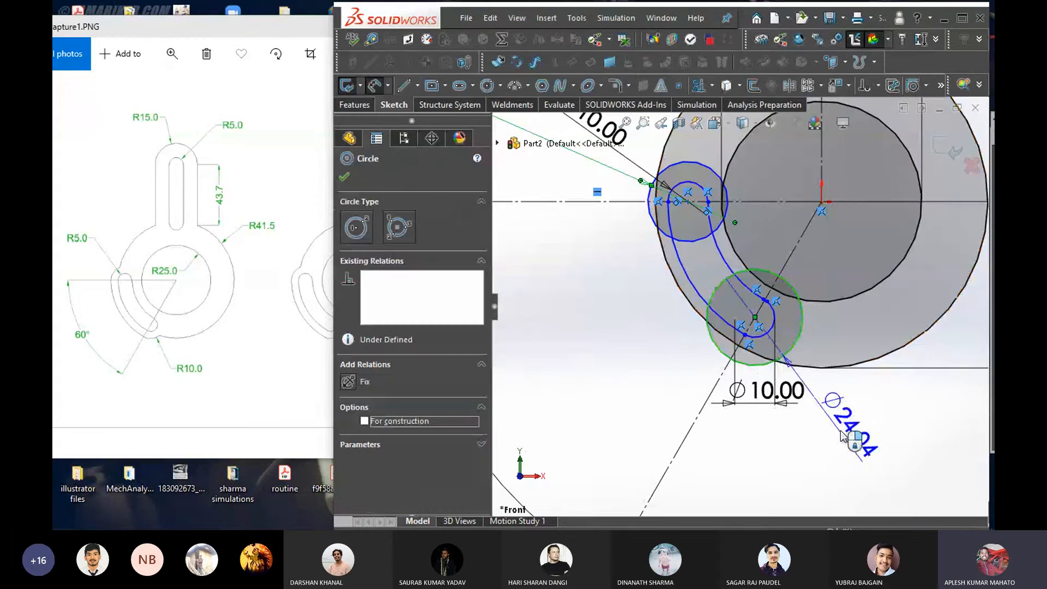
{"action": "left_click", "coordinate": [844, 432]}
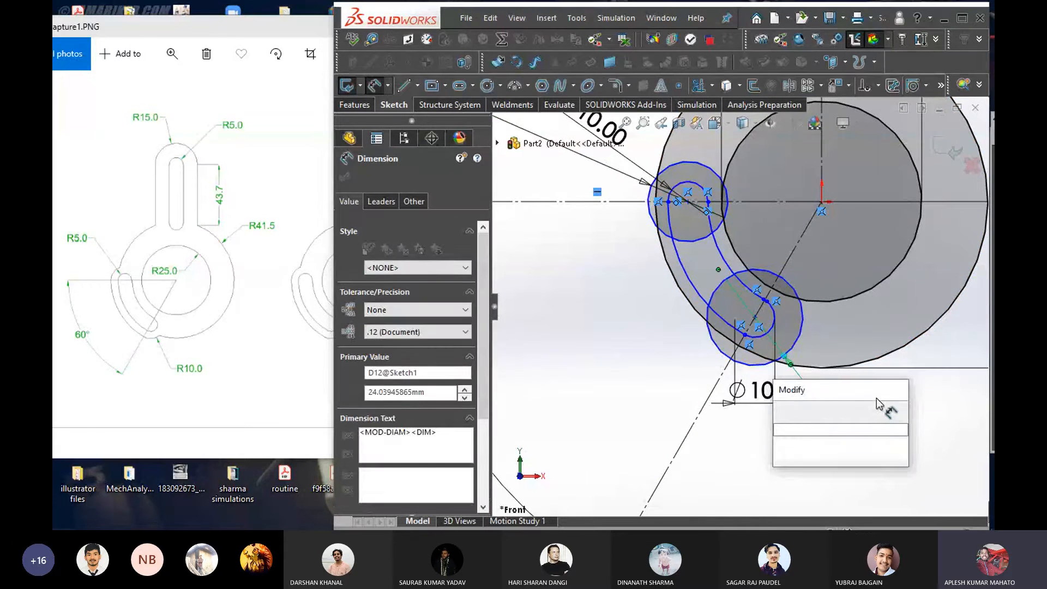
{"action": "key", "text": "Return"}
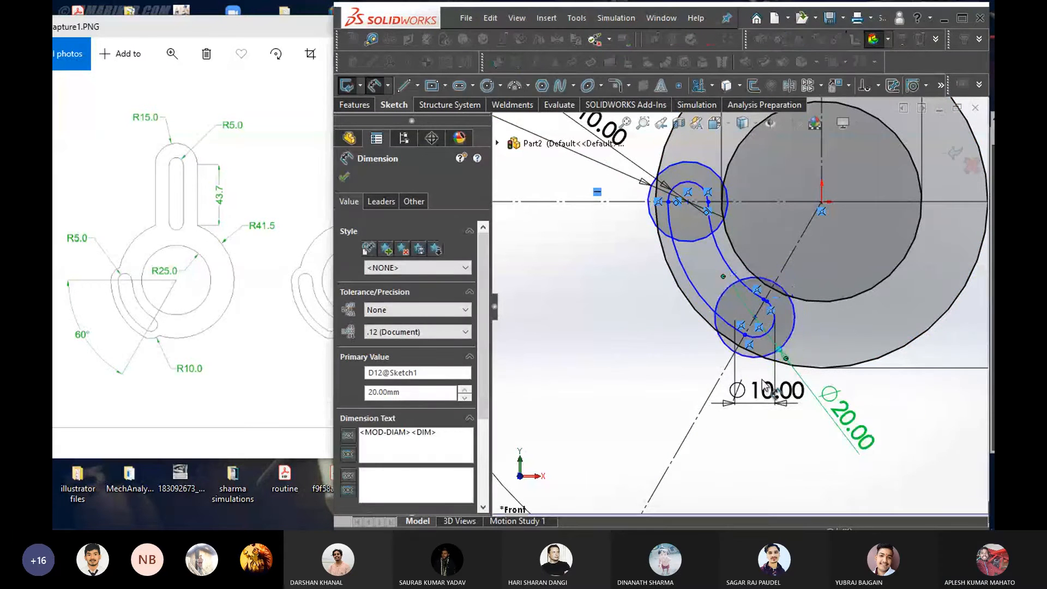
{"action": "left_click", "coordinate": [343, 178]}
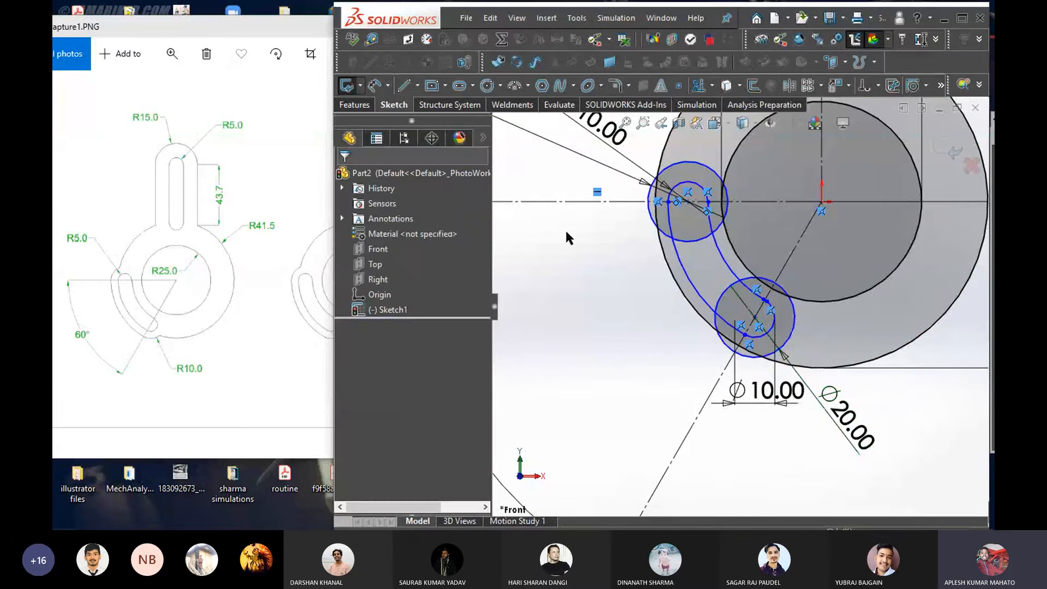
Sketch a circle centred on the origin, about 43.4 mm in radius and tangent to the outer side of the slot's upper 20 mm circle
{"action": "scroll", "coordinate": [738, 308], "scroll_direction": "up", "scroll_amount": 2}
{"action": "right_click_drag", "start_coordinate": [586, 318], "coordinate": [648, 326]}
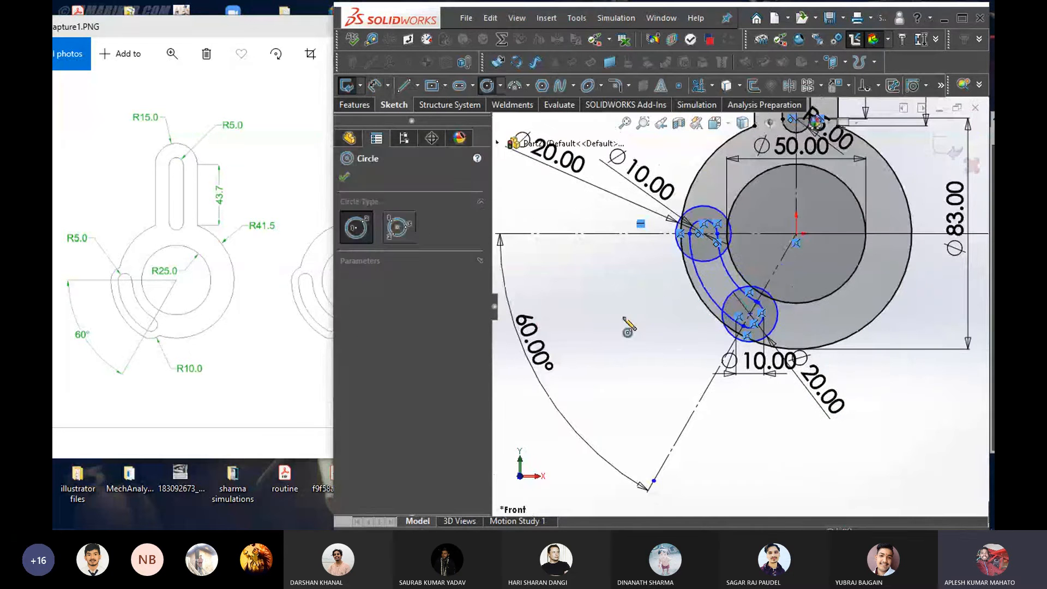
{"action": "left_click", "coordinate": [796, 234]}
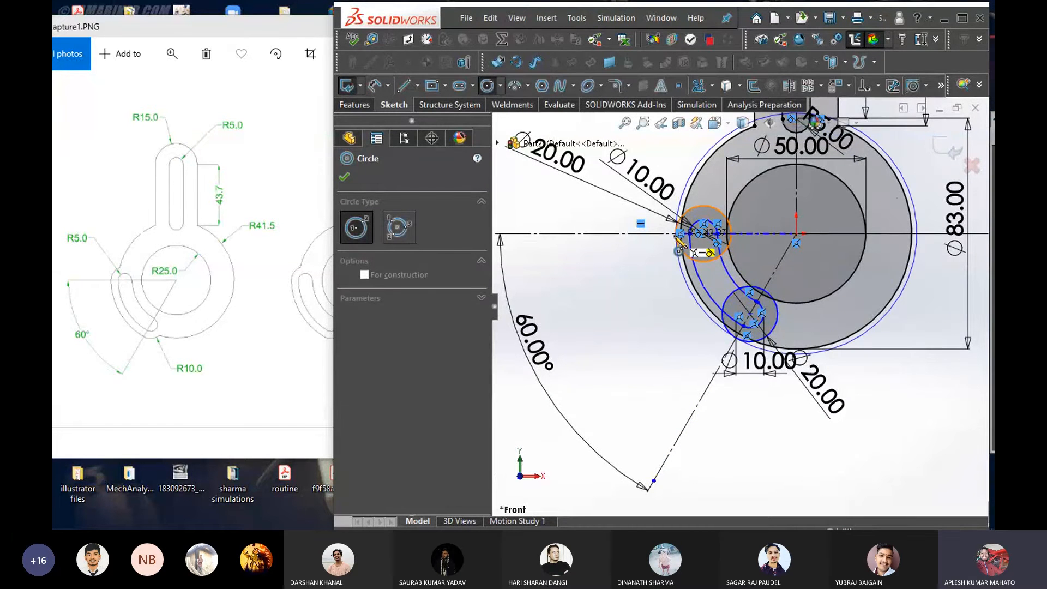
{"action": "scroll", "coordinate": [680, 240], "scroll_direction": "down", "scroll_amount": 5}
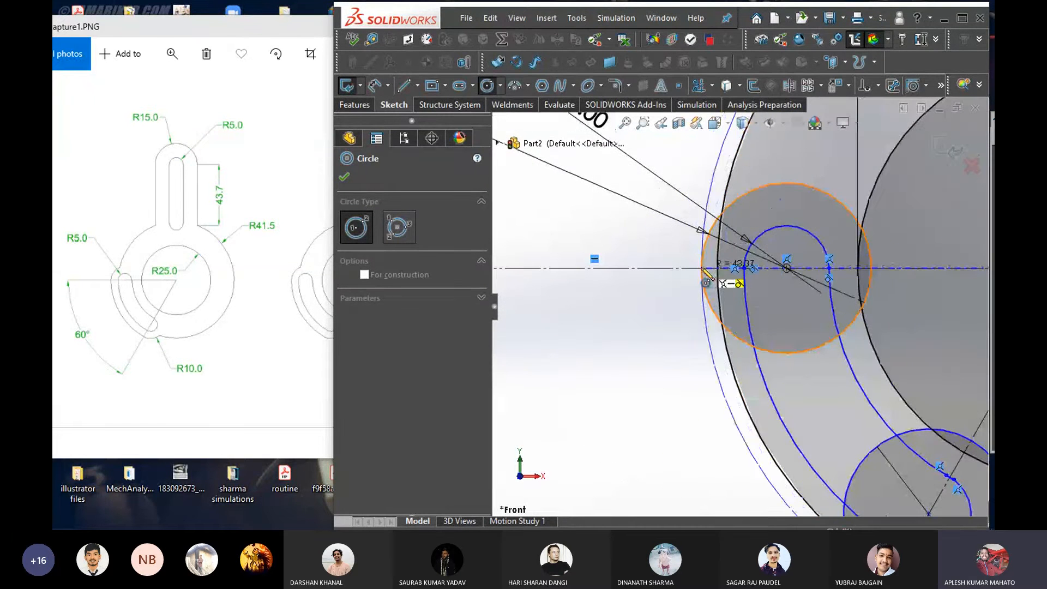
{"action": "left_click", "coordinate": [704, 268]}
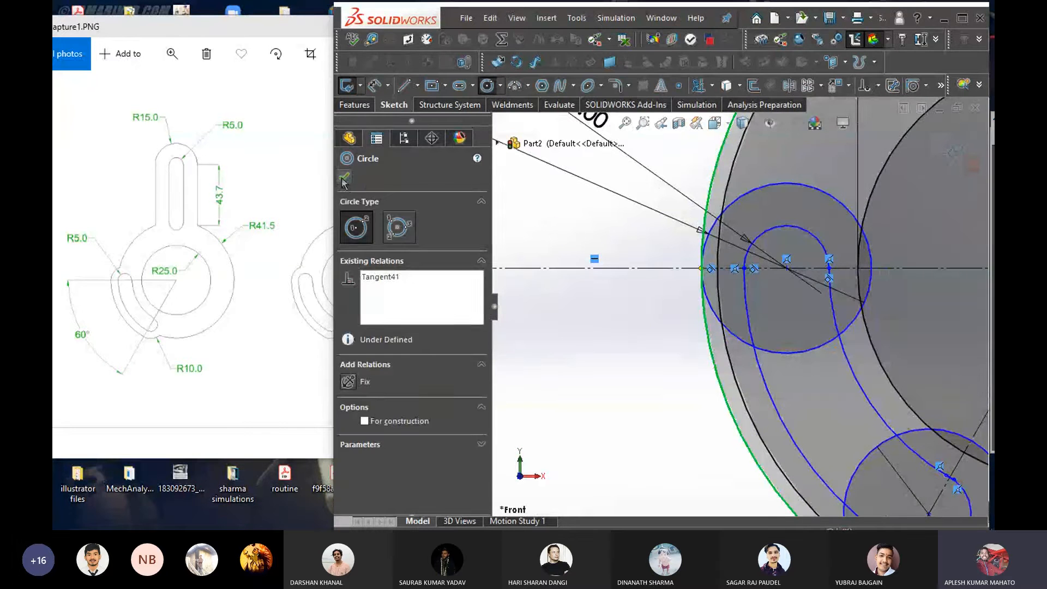
{"action": "left_click", "coordinate": [343, 178]}
Examine how the new outer circle meets the two 20 mm circles and the 83 mm circle around the curved slot
{"action": "scroll", "coordinate": [702, 265], "scroll_direction": "up", "scroll_amount": 5}
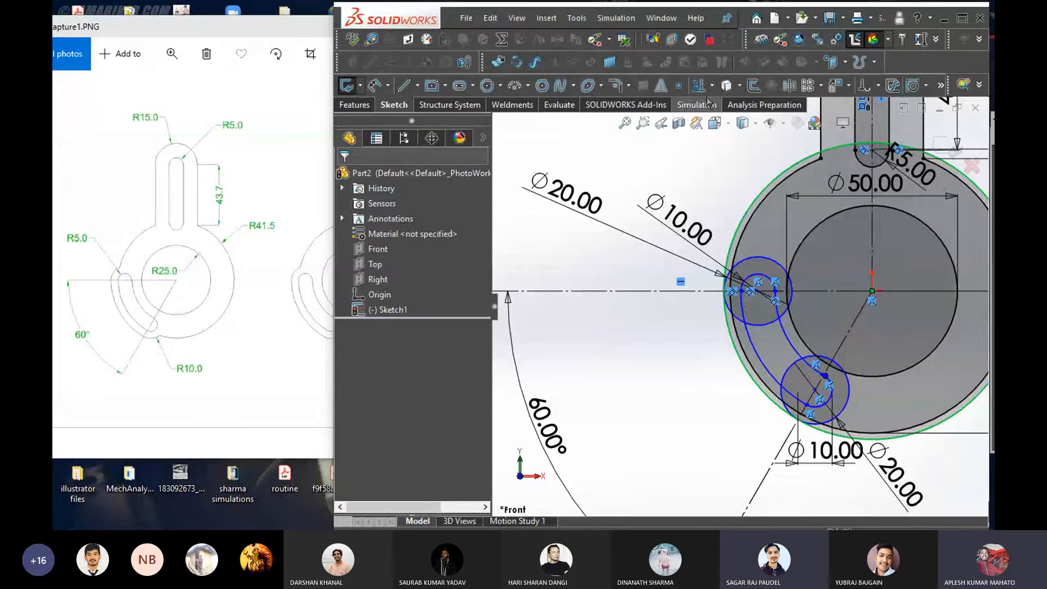
{"action": "scroll", "coordinate": [715, 287], "scroll_direction": "down", "scroll_amount": 7}
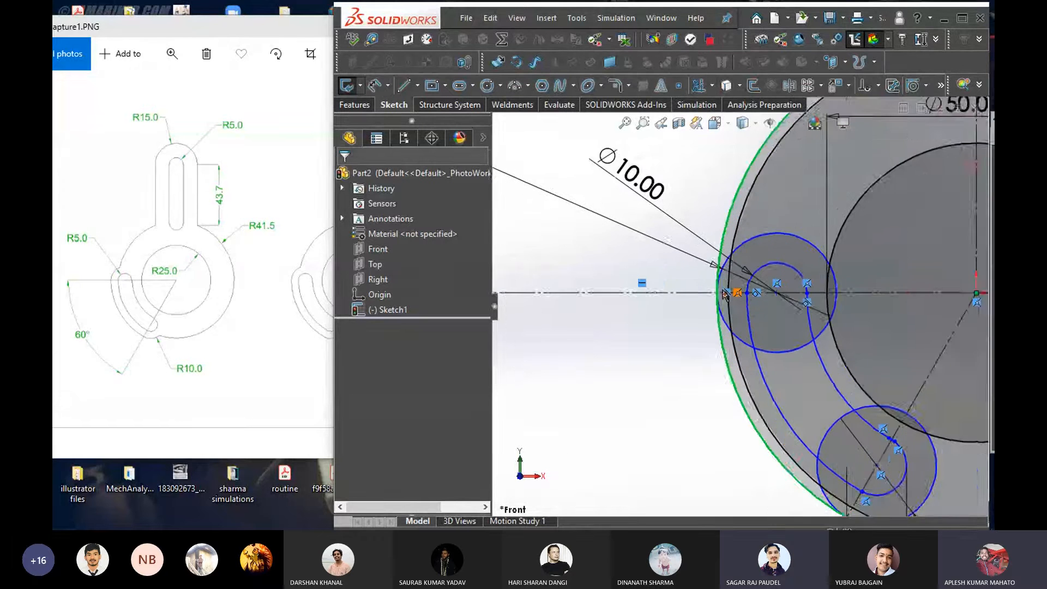
{"action": "scroll", "coordinate": [806, 323], "scroll_direction": "down", "scroll_amount": 3}
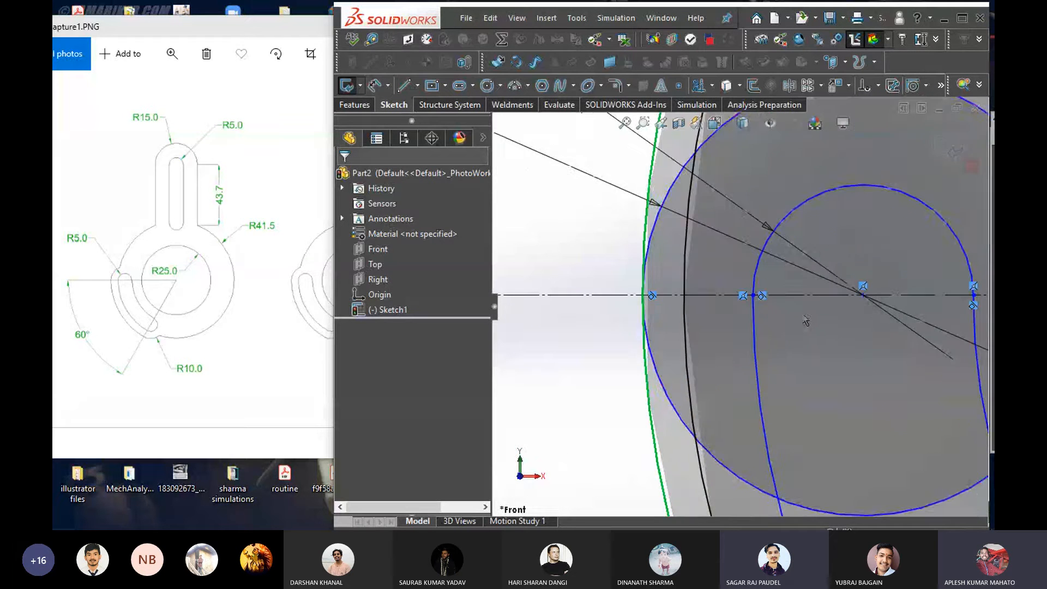
{"action": "scroll", "coordinate": [605, 286], "scroll_direction": "up", "scroll_amount": 8}
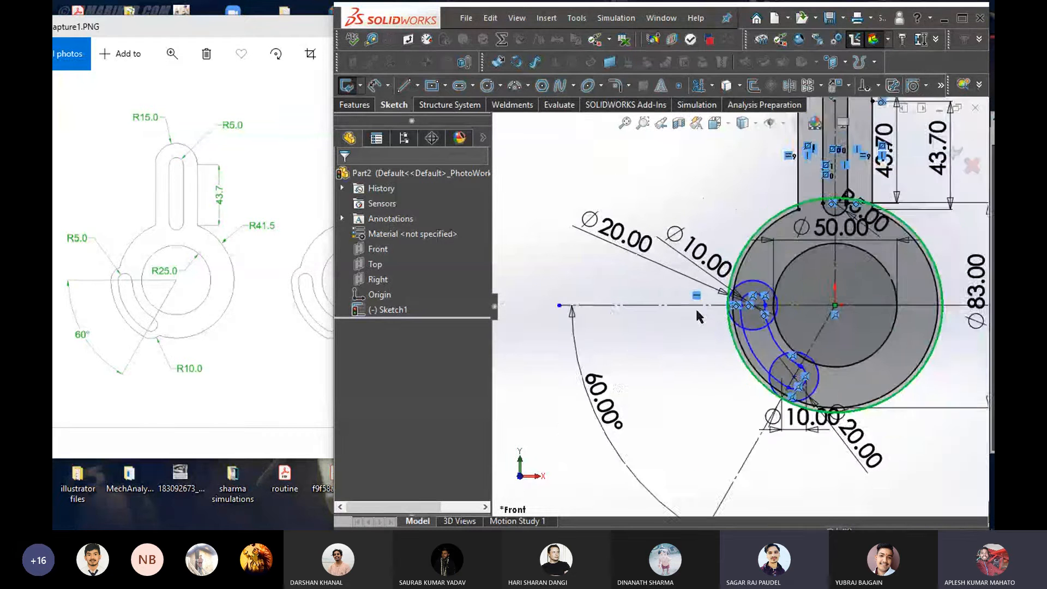
{"action": "scroll", "coordinate": [731, 333], "scroll_direction": "down", "scroll_amount": 5}
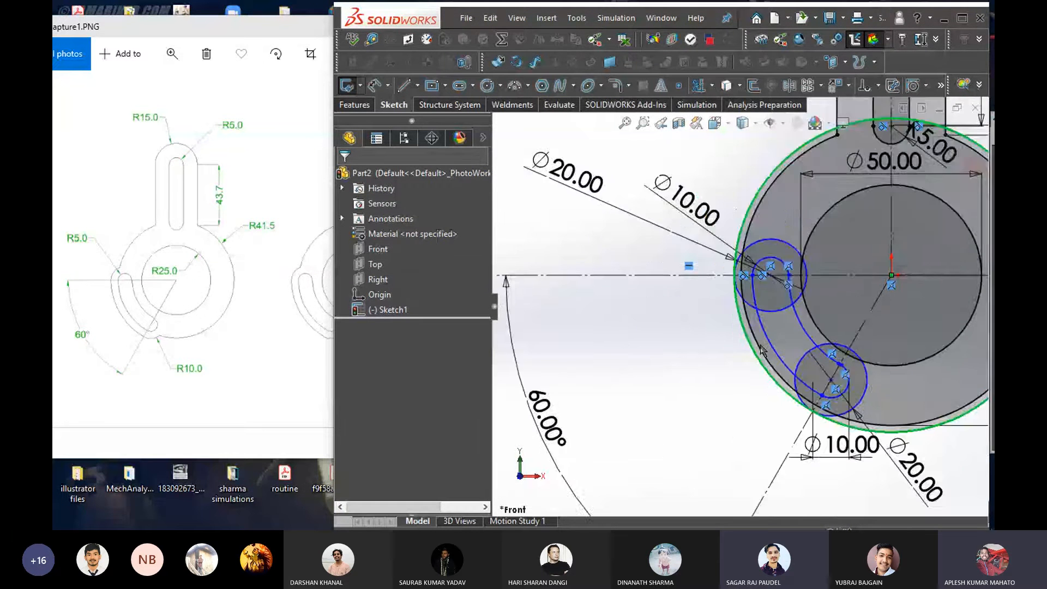
{"action": "left_click", "coordinate": [624, 358]}
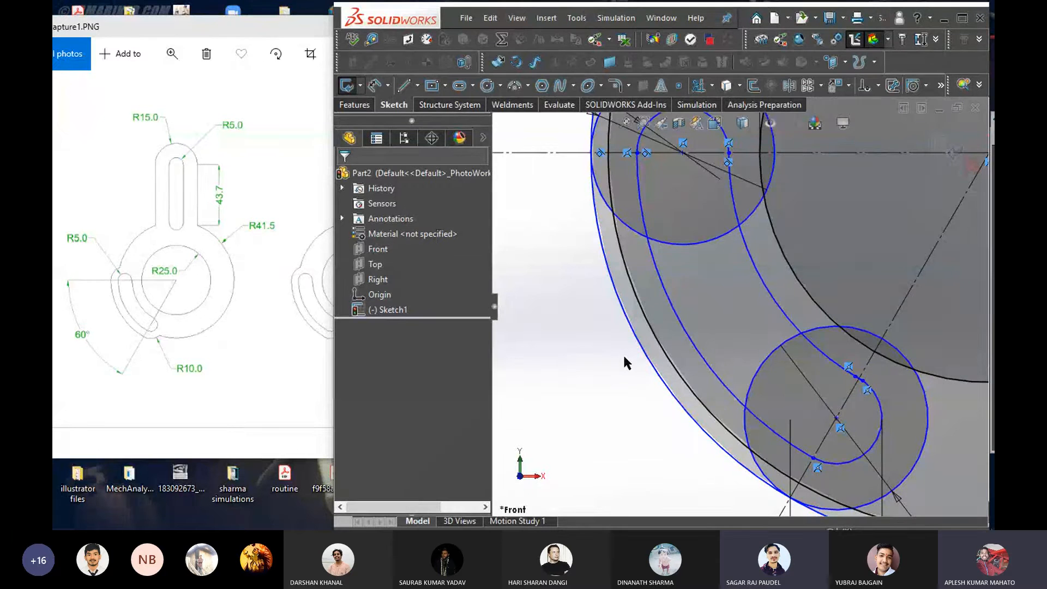
{"action": "scroll", "coordinate": [629, 348], "scroll_direction": "up", "scroll_amount": 1}
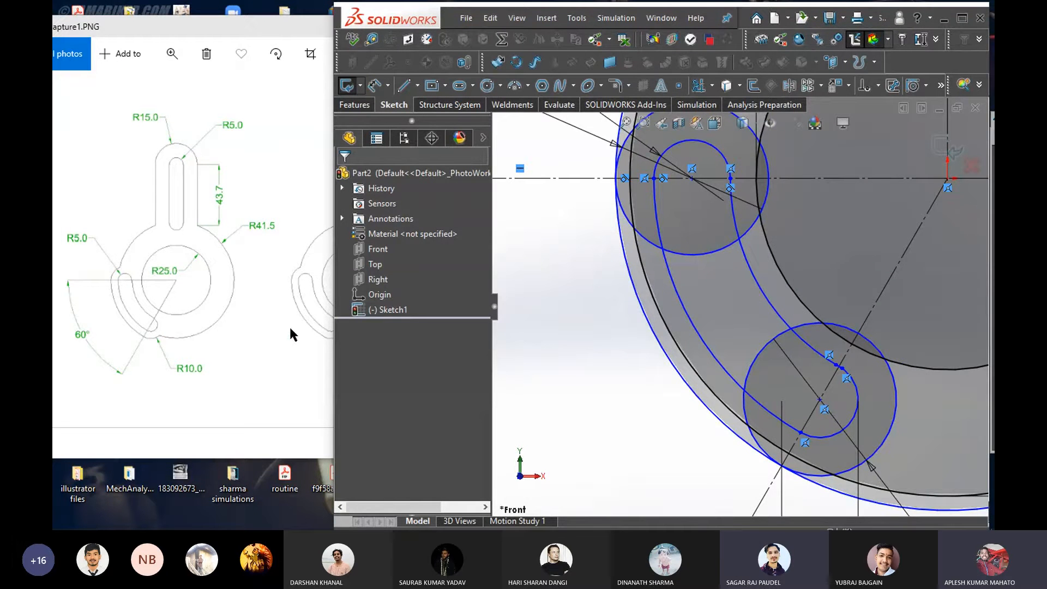
{"action": "scroll", "coordinate": [686, 295], "scroll_direction": "up", "scroll_amount": 3}
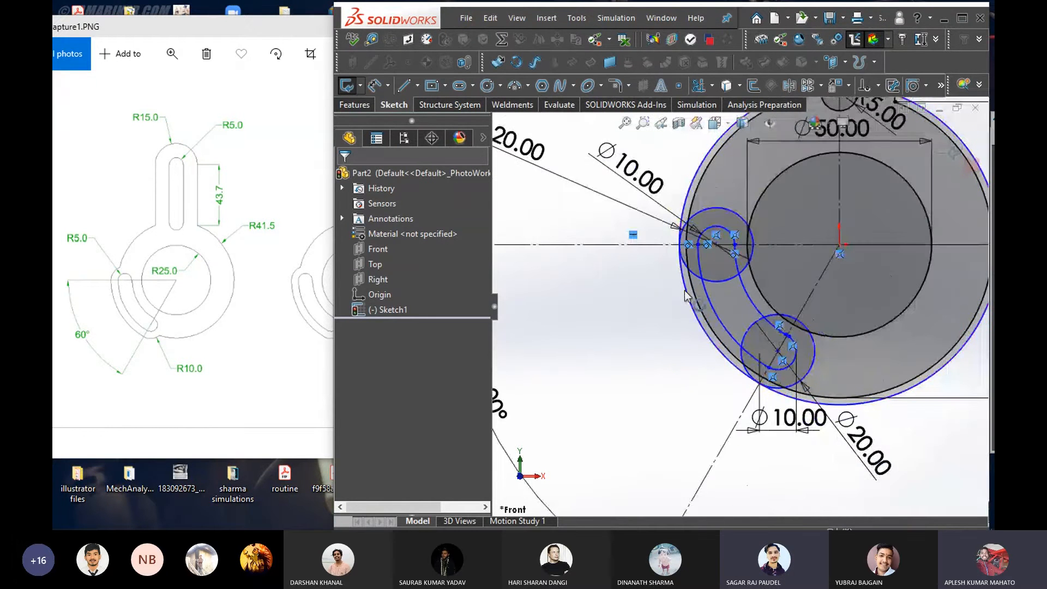
{"action": "scroll", "coordinate": [690, 299], "scroll_direction": "down", "scroll_amount": 2}
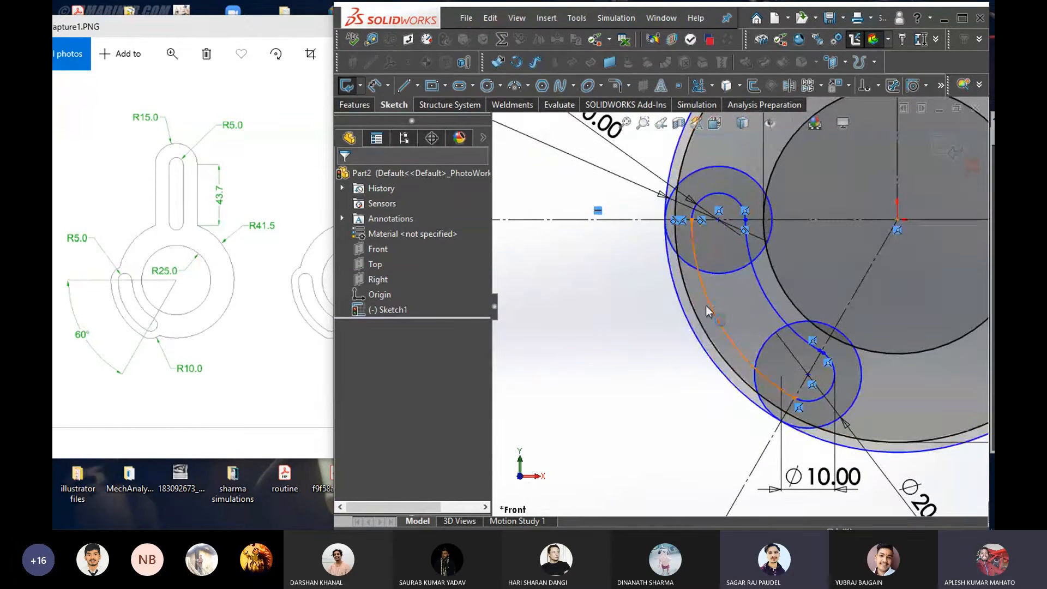
{"action": "scroll", "coordinate": [709, 302], "scroll_direction": "up", "scroll_amount": 3}
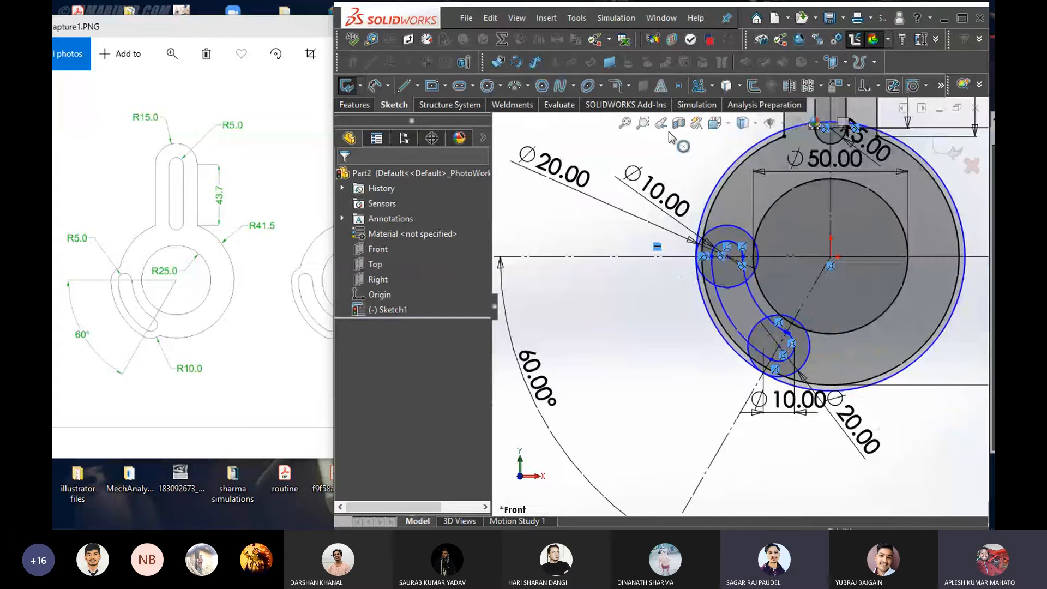
Trim away the lower, inner and upper portions of the 20 mm circle around the curved slot's upper end that lie inside the hub
{"action": "left_click", "coordinate": [699, 85]}
{"action": "scroll", "coordinate": [704, 249], "scroll_direction": "down", "scroll_amount": 4}
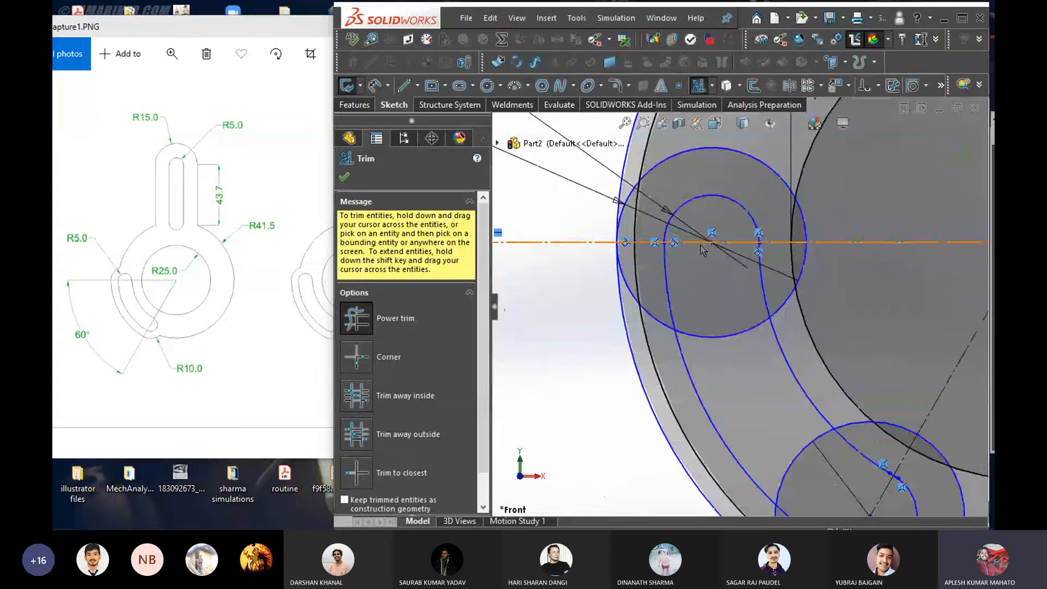
{"action": "scroll", "coordinate": [702, 246], "scroll_direction": "up", "scroll_amount": 3}
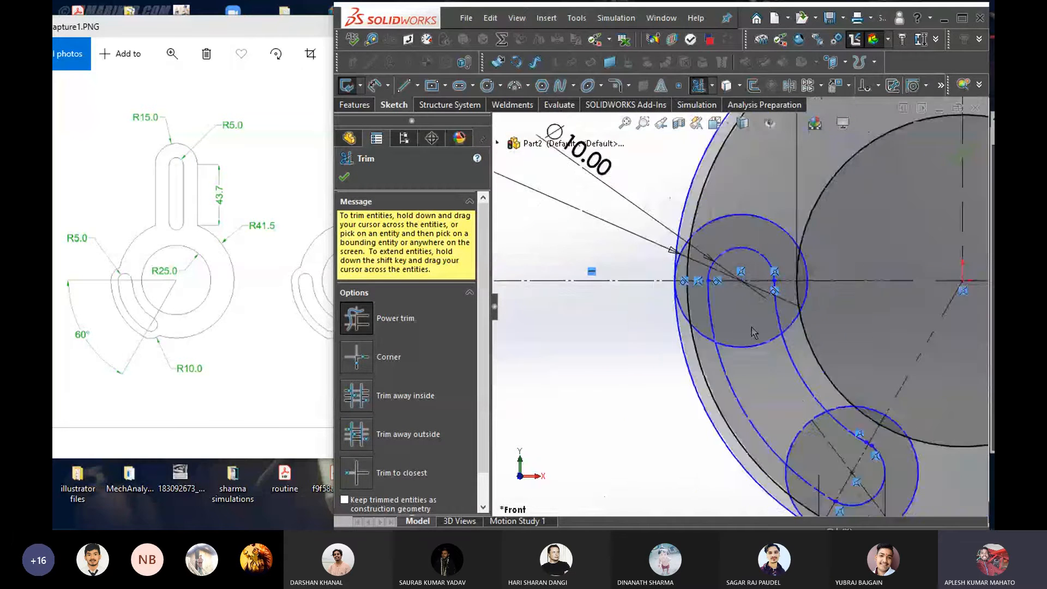
{"action": "scroll", "coordinate": [758, 349], "scroll_direction": "up", "scroll_amount": 3}
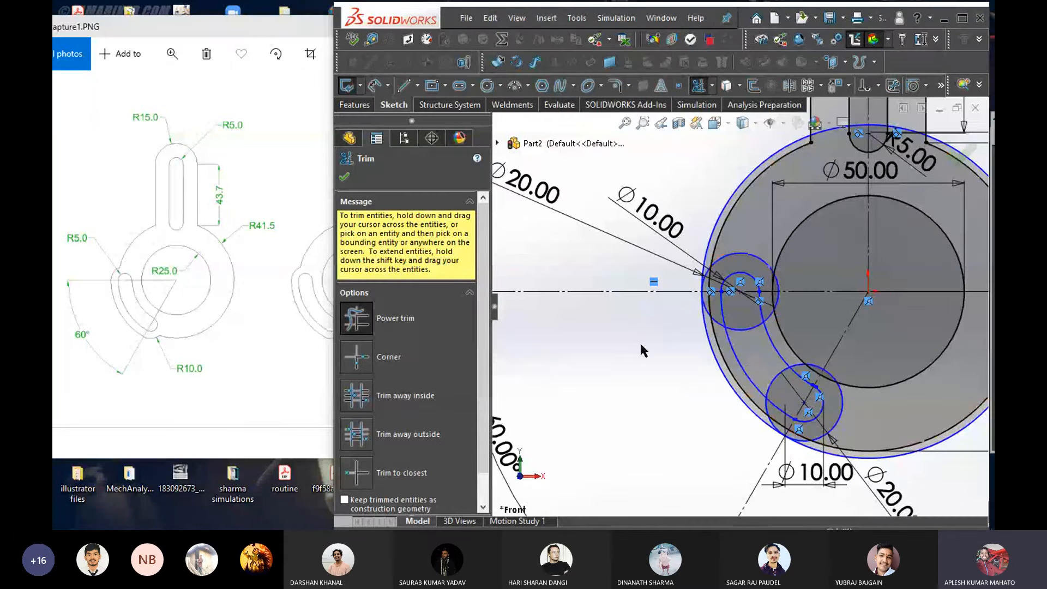
{"action": "scroll", "coordinate": [732, 329], "scroll_direction": "down", "scroll_amount": 2}
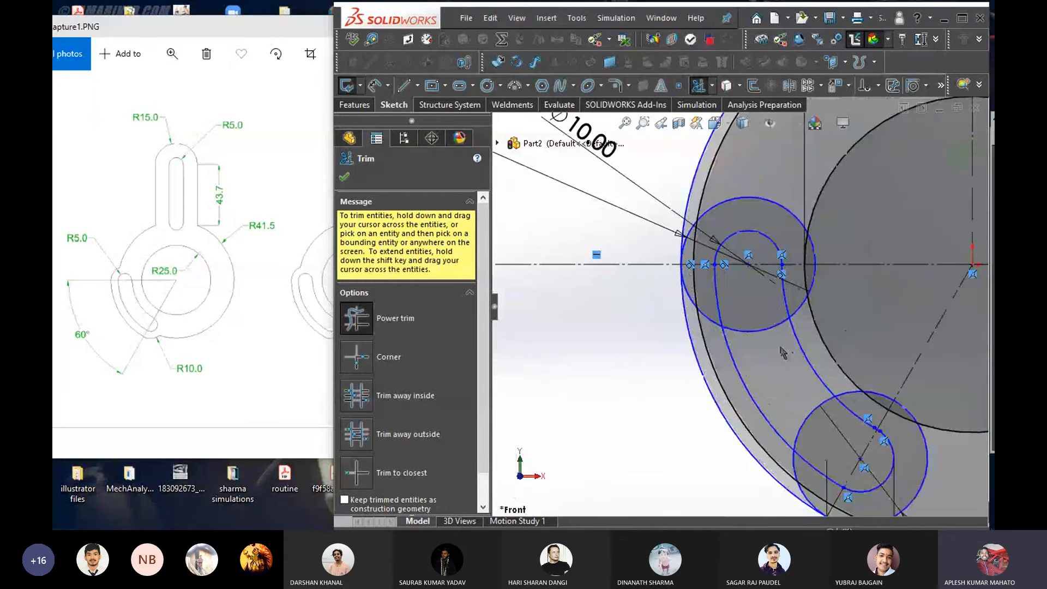
{"action": "scroll", "coordinate": [748, 325], "scroll_direction": "down", "scroll_amount": 3}
{"action": "left_click_drag", "start_coordinate": [749, 326], "coordinate": [736, 292]}
{"action": "scroll", "coordinate": [799, 245], "scroll_direction": "up", "scroll_amount": 3}
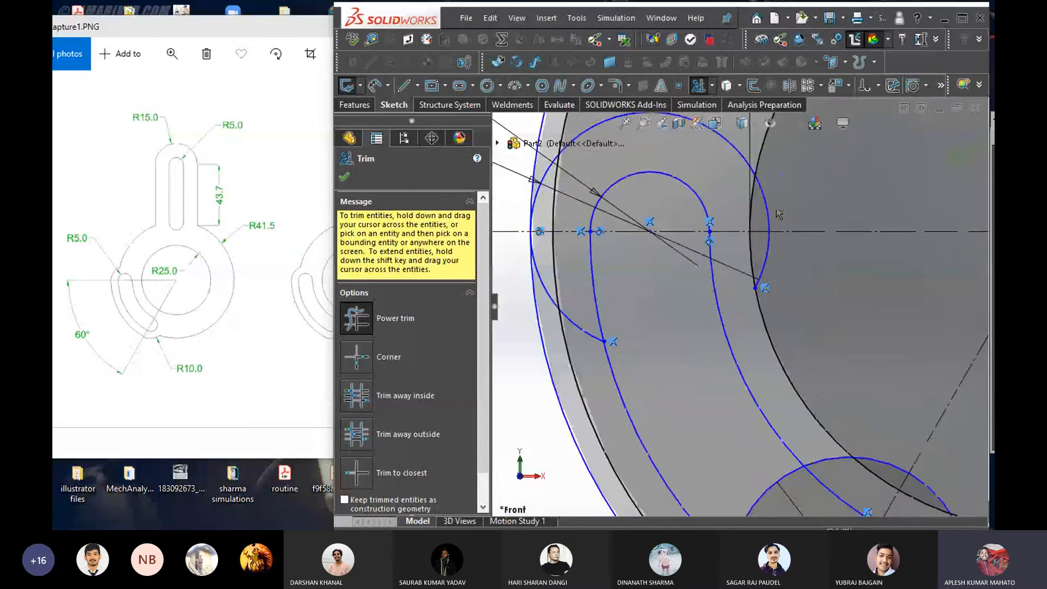
{"action": "left_click_drag", "start_coordinate": [777, 271], "coordinate": [768, 256]}
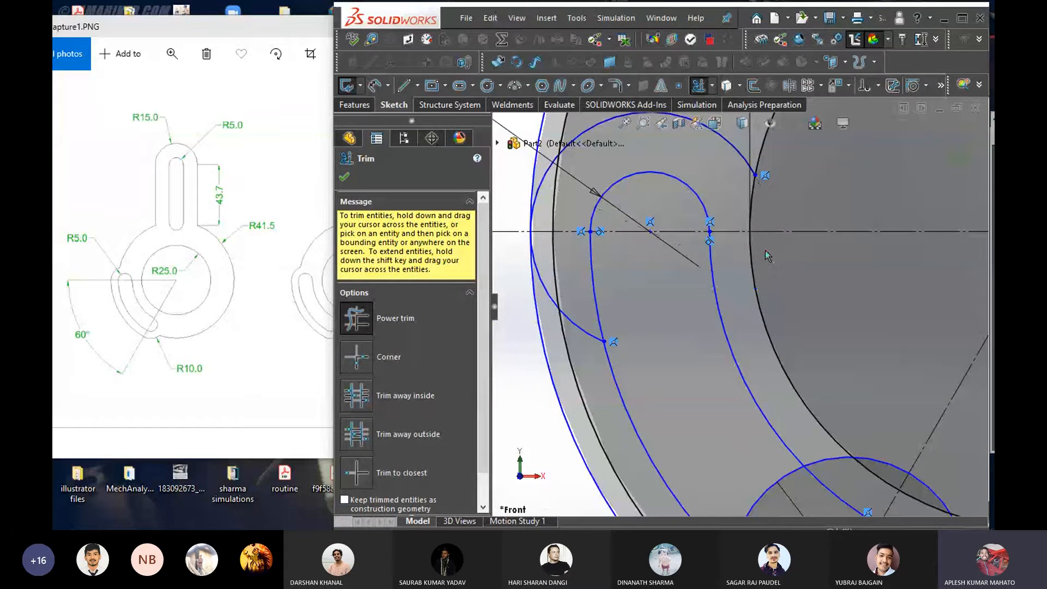
{"action": "scroll", "coordinate": [741, 203], "scroll_direction": "up", "scroll_amount": 2}
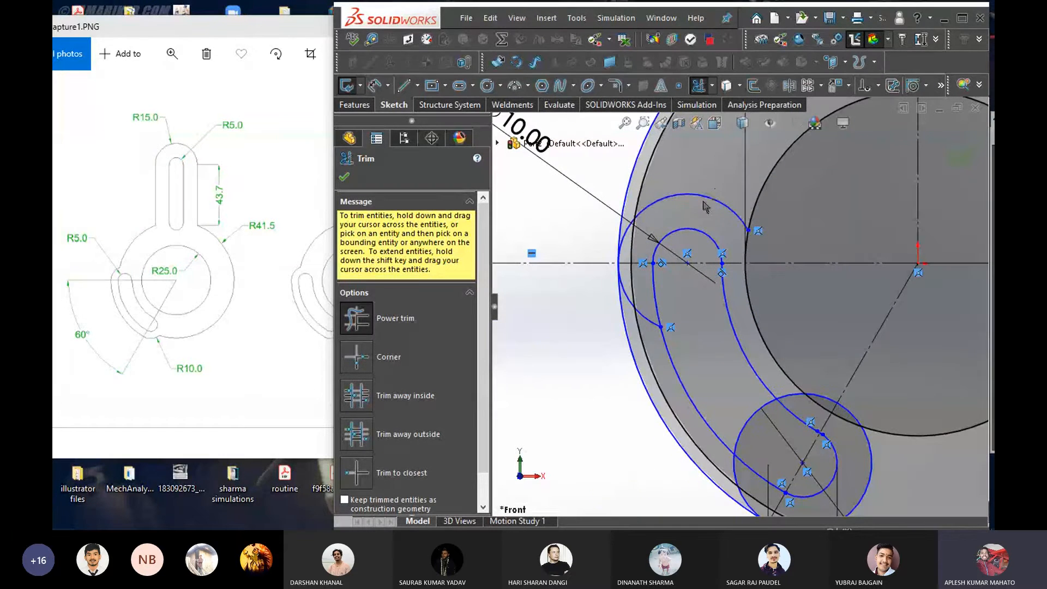
{"action": "scroll", "coordinate": [656, 238], "scroll_direction": "up", "scroll_amount": 2}
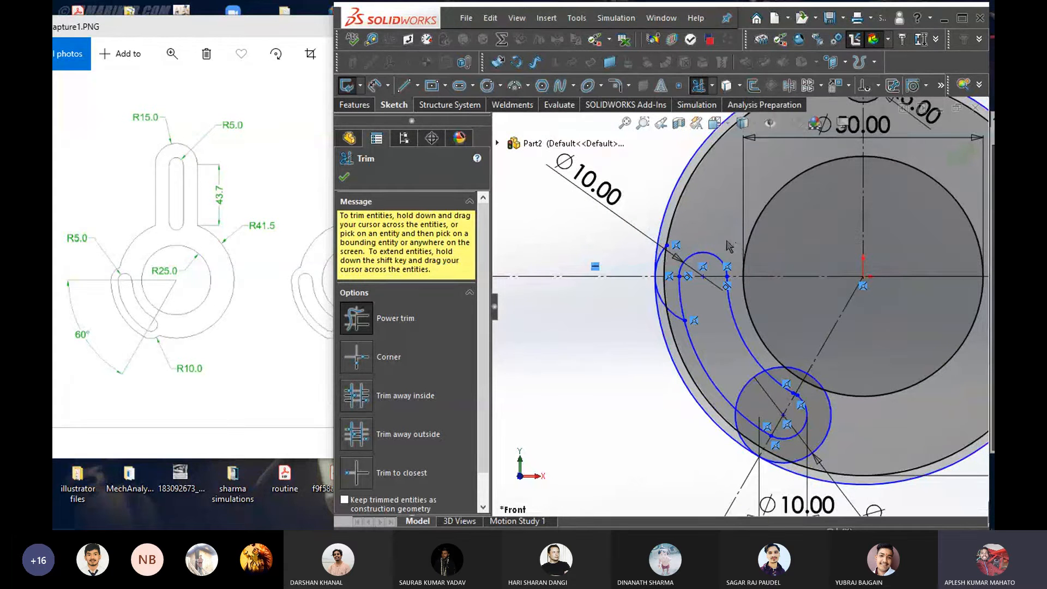
Trim the large outer circle above the horizontal centreline, between the slot's upper end arc and the lever arm
{"action": "scroll", "coordinate": [670, 250], "scroll_direction": "down", "scroll_amount": 1}
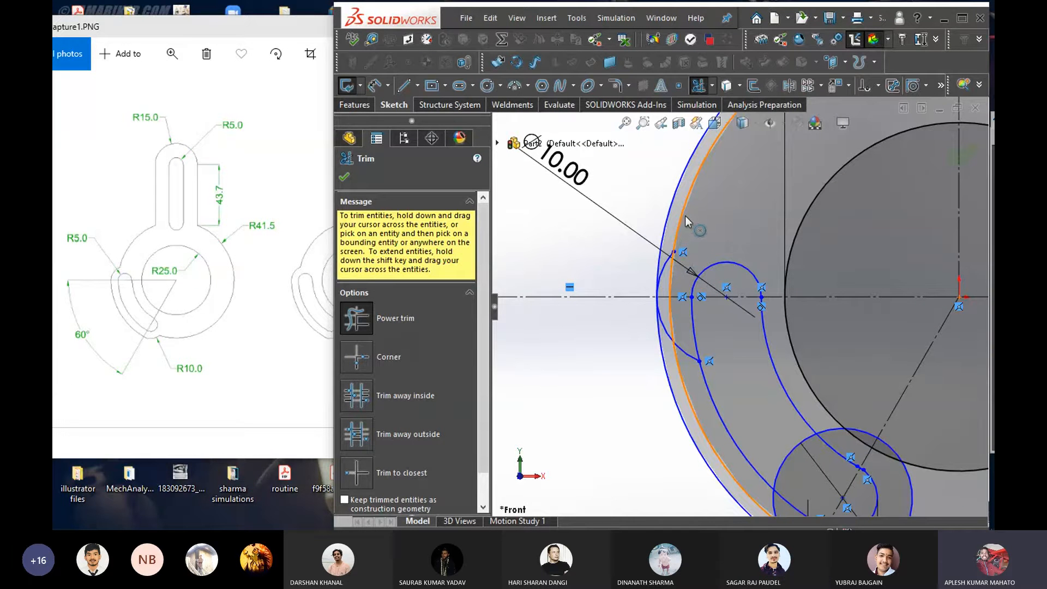
{"action": "left_click_drag", "start_coordinate": [677, 248], "coordinate": [657, 289]}
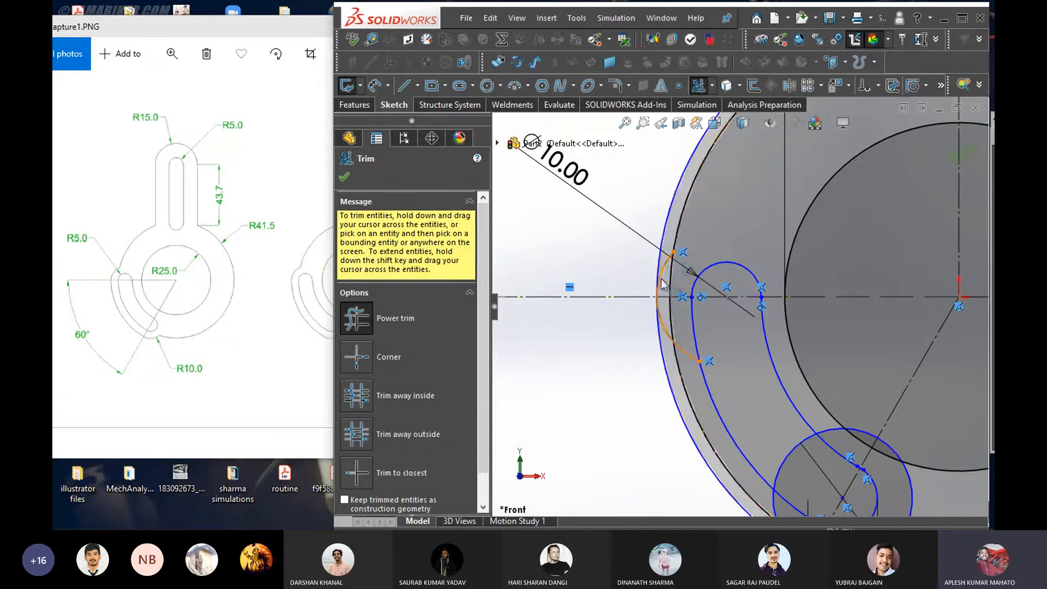
{"action": "scroll", "coordinate": [665, 229], "scroll_direction": "down", "scroll_amount": 2}
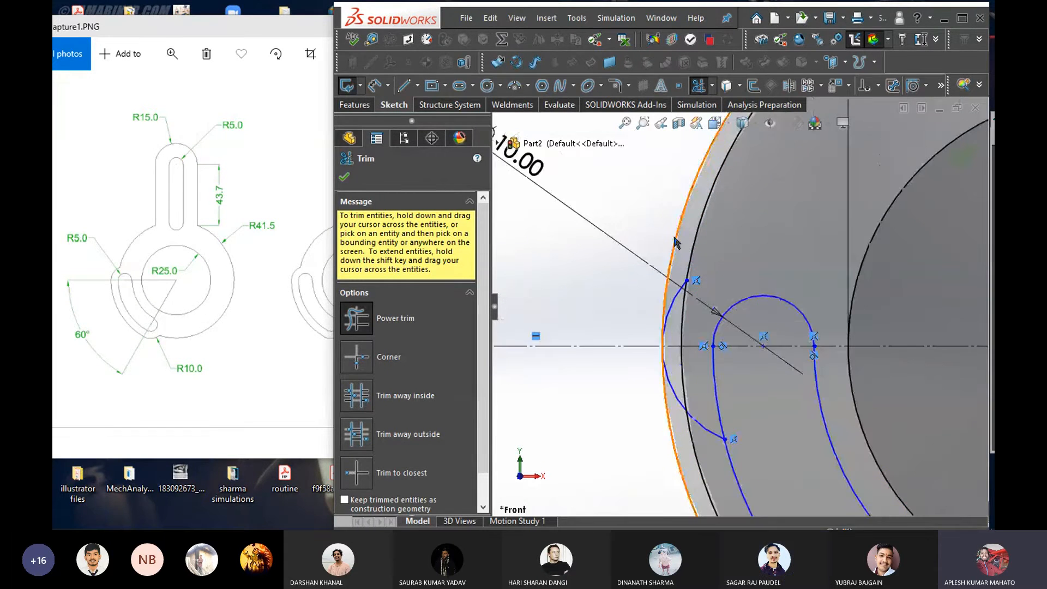
{"action": "scroll", "coordinate": [682, 272], "scroll_direction": "up", "scroll_amount": 5}
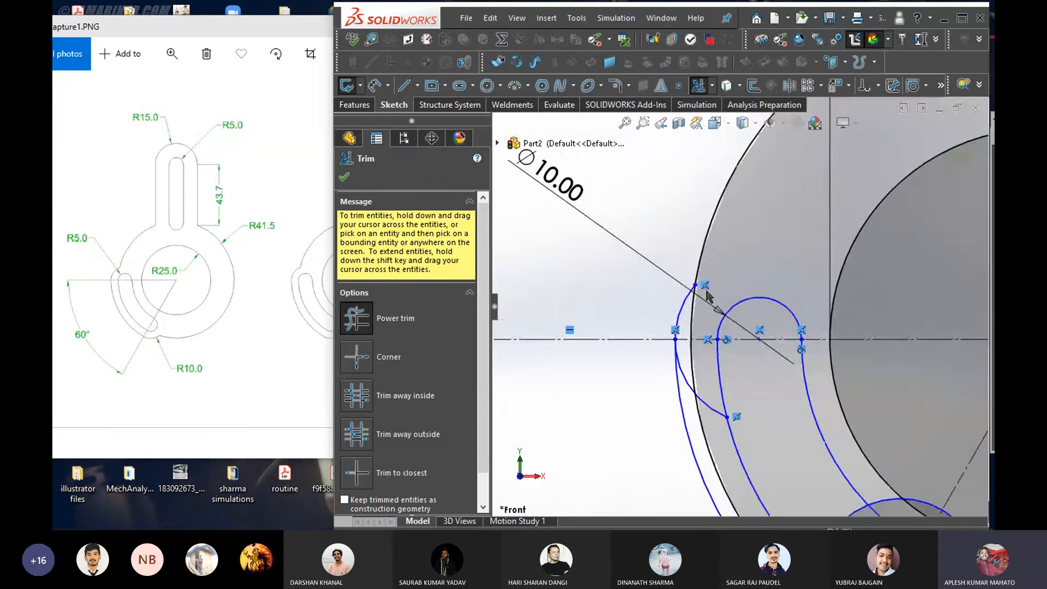
Trim the rest of the large outer circle across the arm and around the hub's far side, keeping only the arc outside the curved slot
{"action": "scroll", "coordinate": [848, 402], "scroll_direction": "down", "scroll_amount": 4}
{"action": "scroll", "coordinate": [862, 381], "scroll_direction": "up", "scroll_amount": 4}
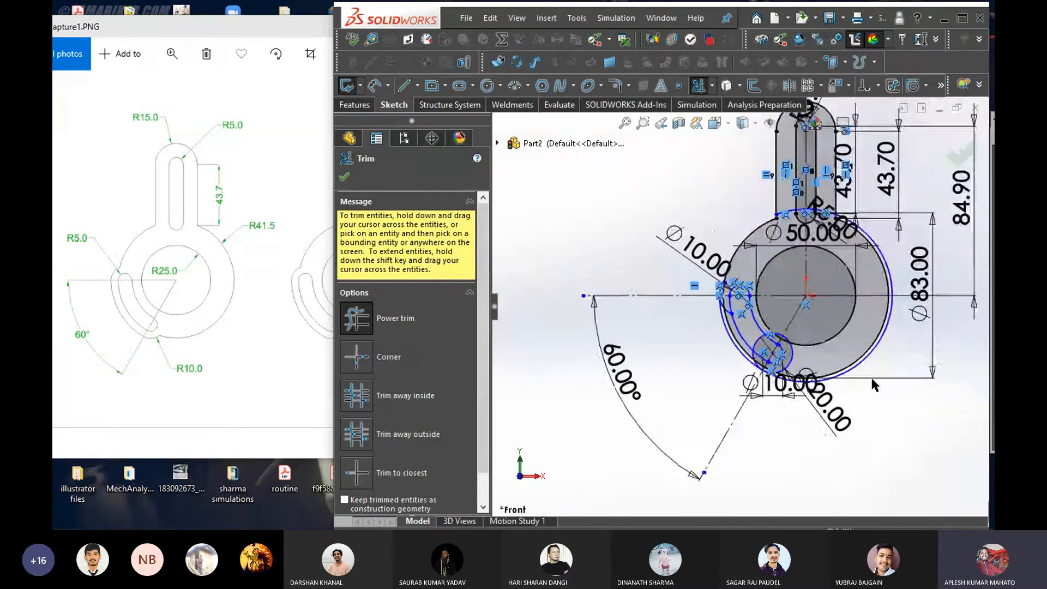
{"action": "scroll", "coordinate": [670, 181], "scroll_direction": "down", "scroll_amount": 4}
{"action": "scroll", "coordinate": [775, 199], "scroll_direction": "down", "scroll_amount": 2}
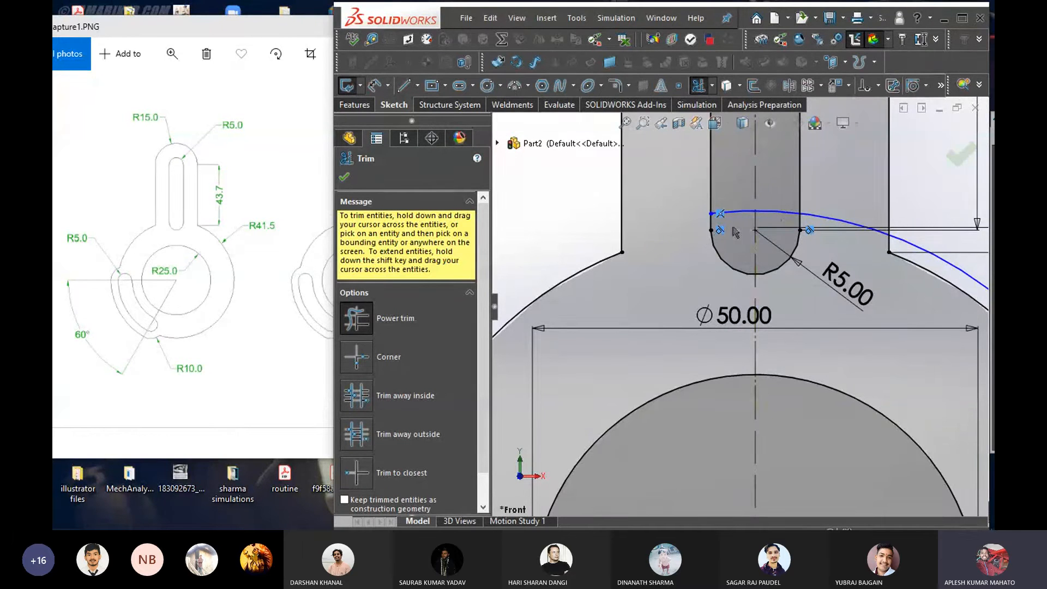
{"action": "scroll", "coordinate": [784, 219], "scroll_direction": "down", "scroll_amount": 2}
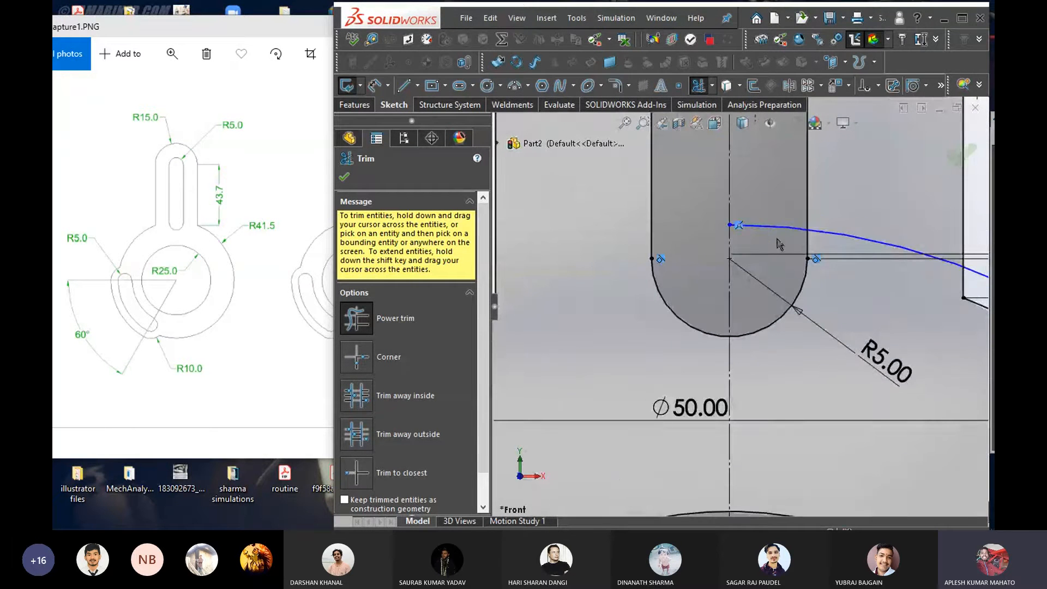
{"action": "left_click_drag", "start_coordinate": [781, 246], "coordinate": [777, 222]}
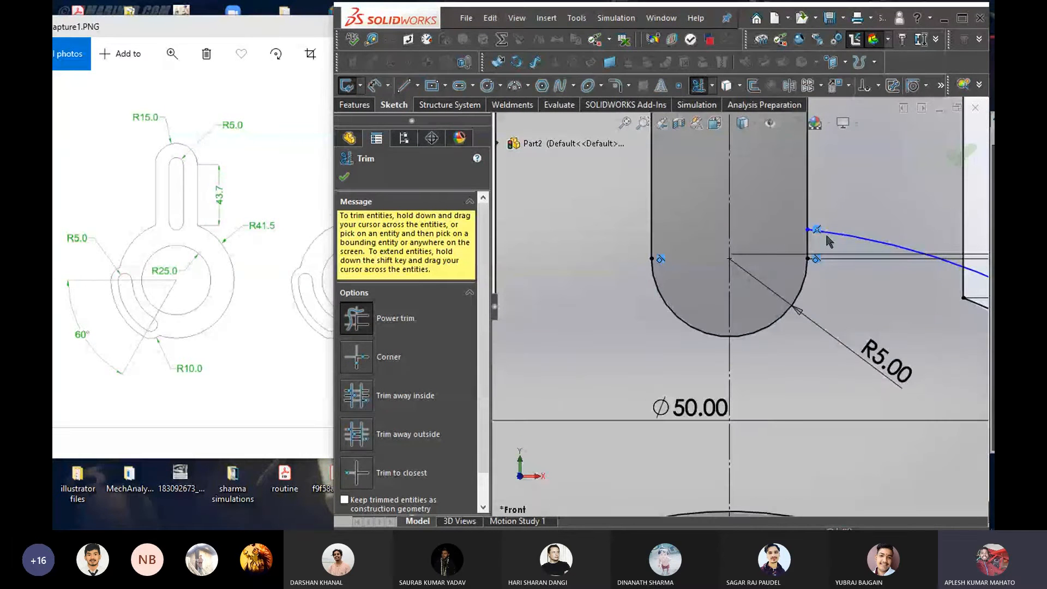
{"action": "scroll", "coordinate": [829, 240], "scroll_direction": "up", "scroll_amount": 3}
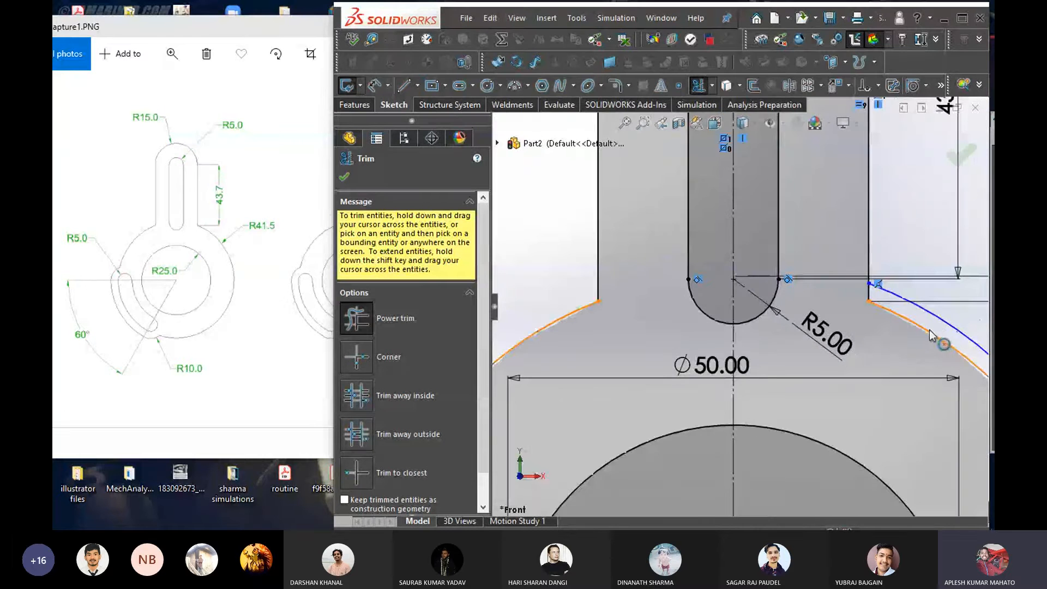
{"action": "scroll", "coordinate": [942, 360], "scroll_direction": "down", "scroll_amount": 3}
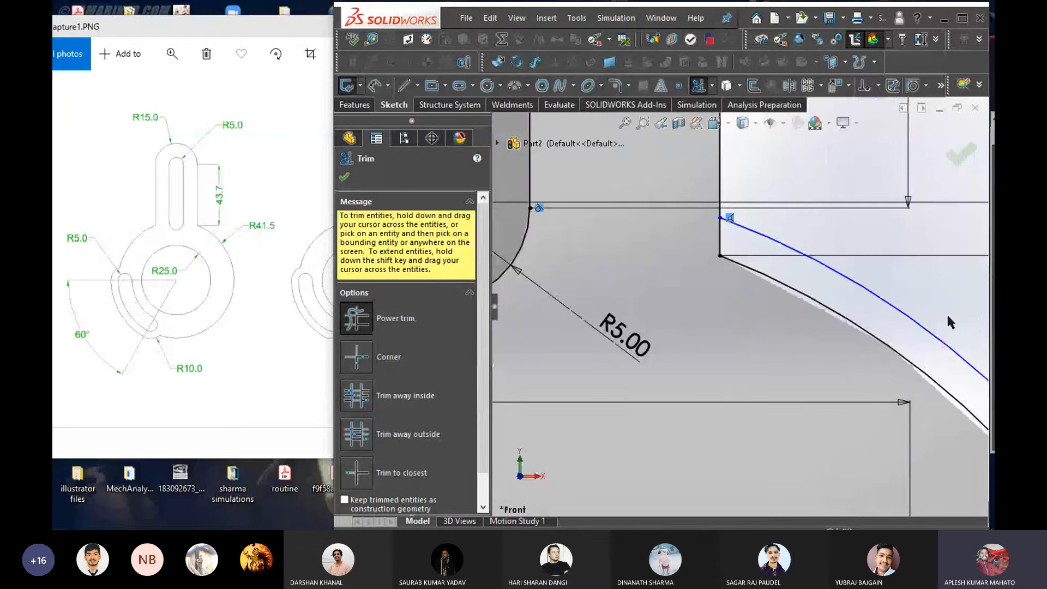
{"action": "left_click_drag", "start_coordinate": [941, 313], "coordinate": [931, 343]}
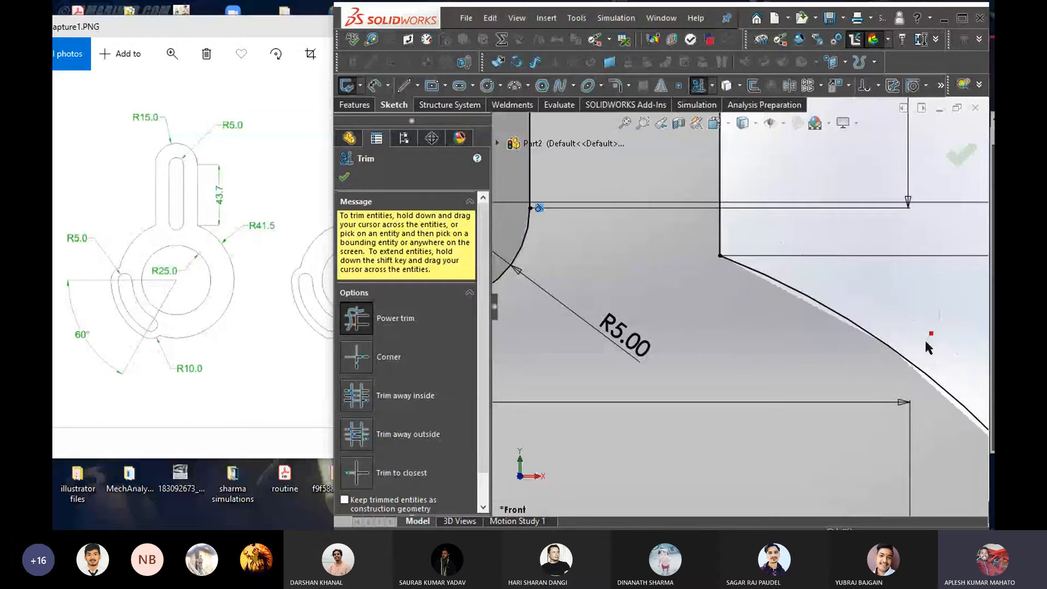
{"action": "scroll", "coordinate": [878, 349], "scroll_direction": "up", "scroll_amount": 3}
{"action": "scroll", "coordinate": [677, 448], "scroll_direction": "down", "scroll_amount": 5}
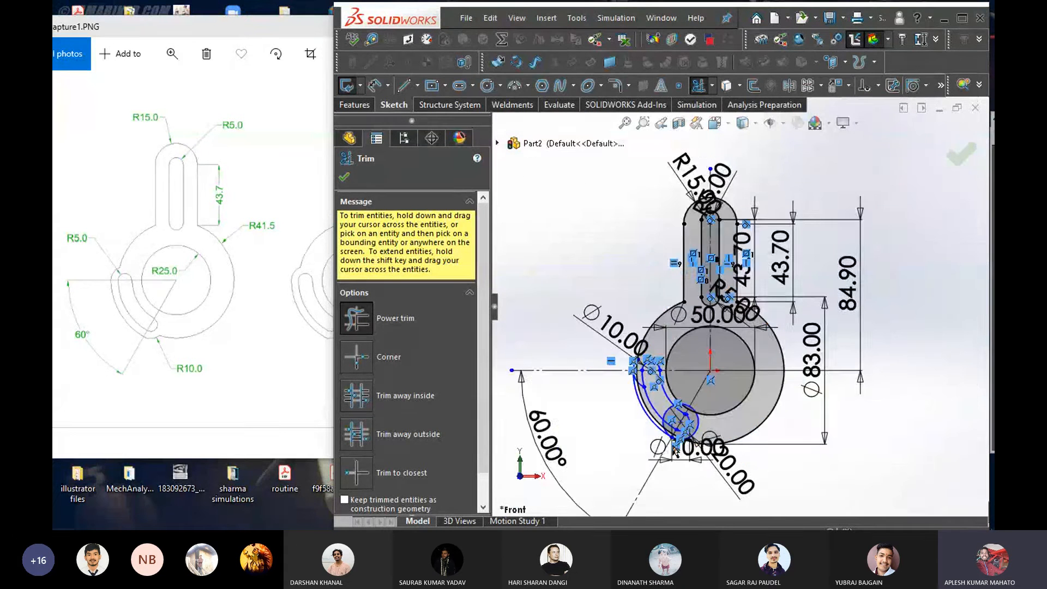
Trim the 20 mm circle around the curved slot's lower end down to the short arc joining the outer slot boundary to the hub
{"action": "scroll", "coordinate": [714, 380], "scroll_direction": "down", "scroll_amount": 2}
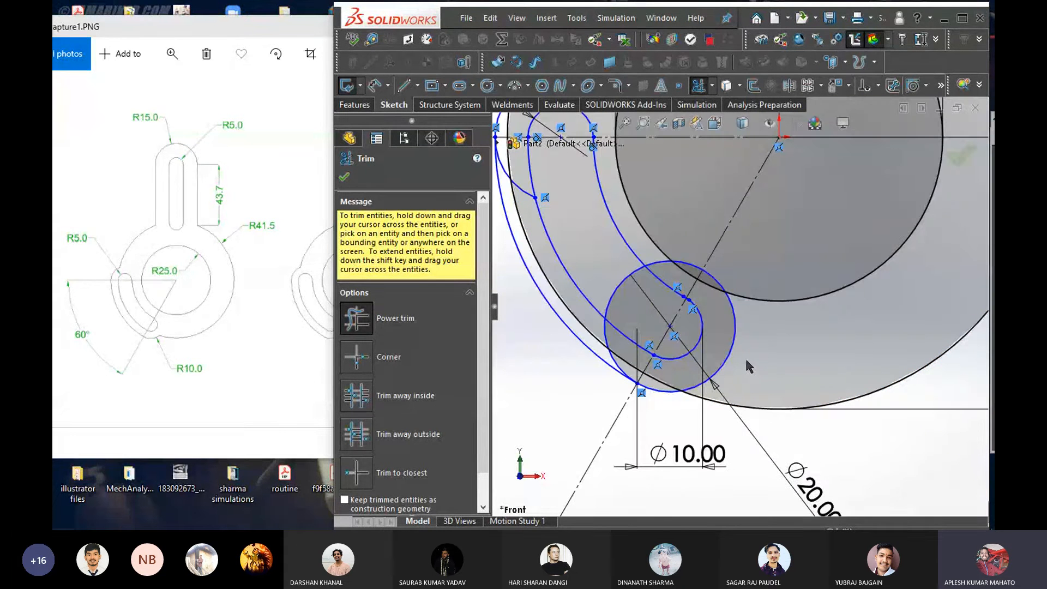
{"action": "left_click_drag", "start_coordinate": [748, 357], "coordinate": [707, 344]}
{"action": "scroll", "coordinate": [693, 284], "scroll_direction": "down", "scroll_amount": 6}
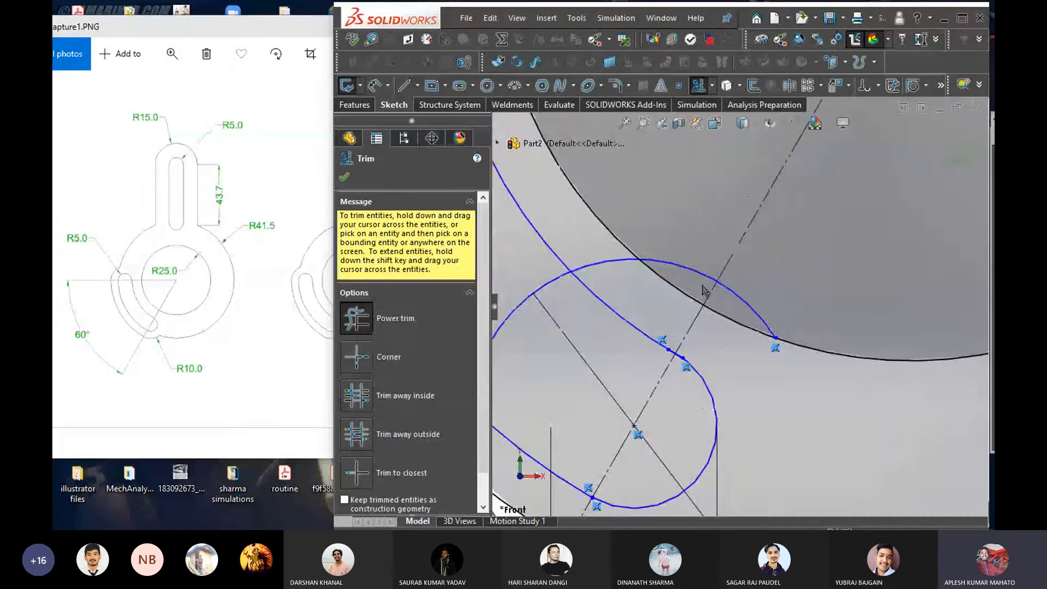
{"action": "mouse_move", "coordinate": [686, 284]}
{"action": "left_mouse_down"}
{"action": "mouse_move", "coordinate": [584, 305]}
{"action": "mouse_move", "coordinate": [561, 255]}
{"action": "left_mouse_up"}
{"action": "scroll", "coordinate": [565, 328], "scroll_direction": "up", "scroll_amount": 6}
{"action": "scroll", "coordinate": [615, 328], "scroll_direction": "down", "scroll_amount": 2}
{"action": "mouse_move", "coordinate": [691, 346]}
{"action": "left_mouse_down"}
{"action": "mouse_move", "coordinate": [666, 367]}
{"action": "mouse_move", "coordinate": [653, 410]}
{"action": "left_mouse_up"}
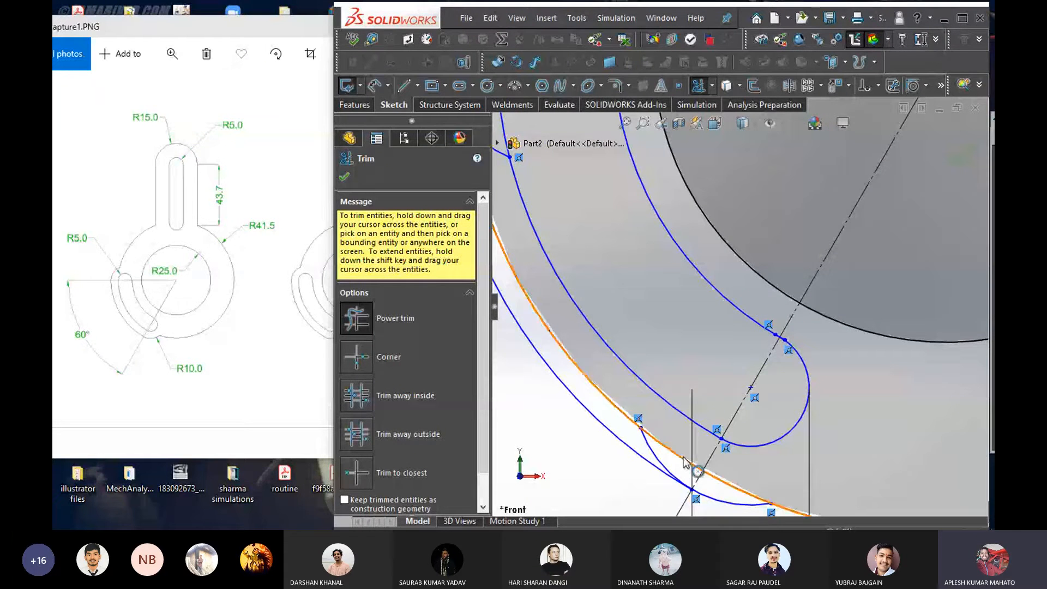
{"action": "scroll", "coordinate": [682, 453], "scroll_direction": "up", "scroll_amount": 1}
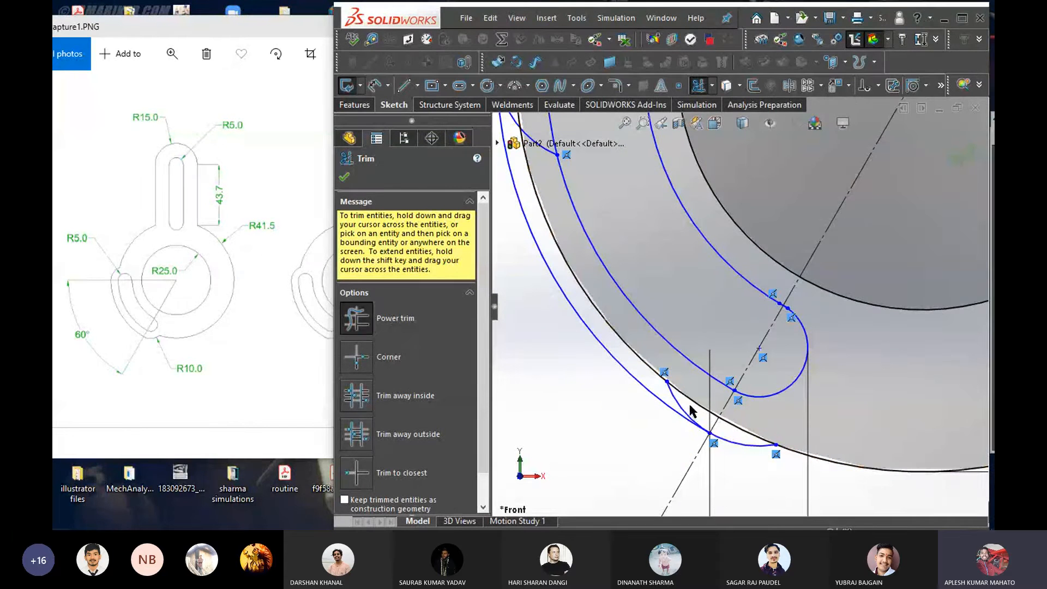
{"action": "left_click_drag", "start_coordinate": [682, 404], "coordinate": [676, 402]}
{"action": "scroll", "coordinate": [725, 305], "scroll_direction": "up", "scroll_amount": 2}
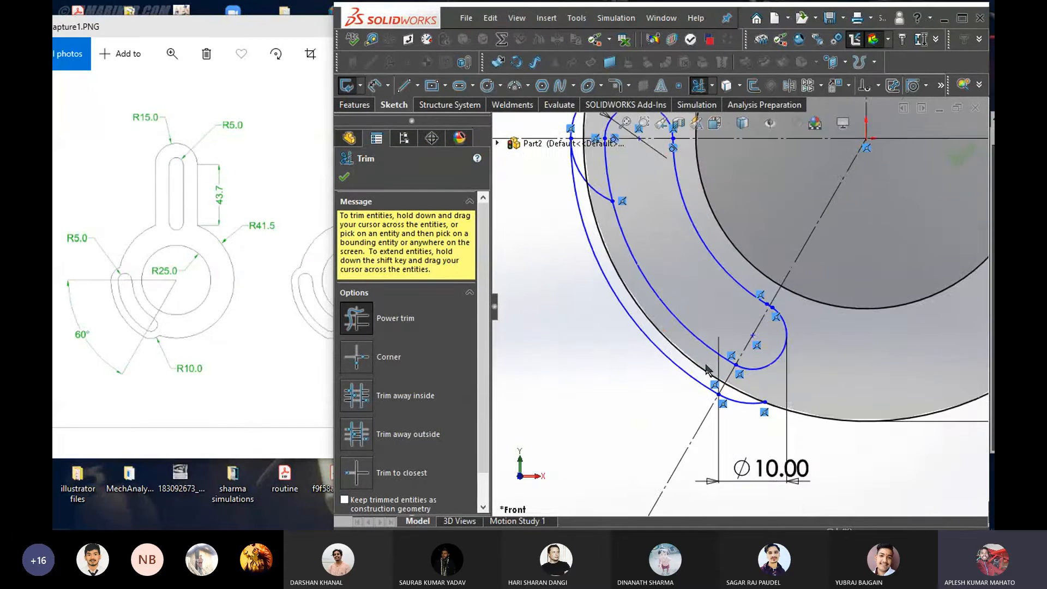
Trim the leftover arc of the upper 20 mm circle between the outer boundary and the curved slot's edge
{"action": "scroll", "coordinate": [640, 243], "scroll_direction": "down", "scroll_amount": 3}
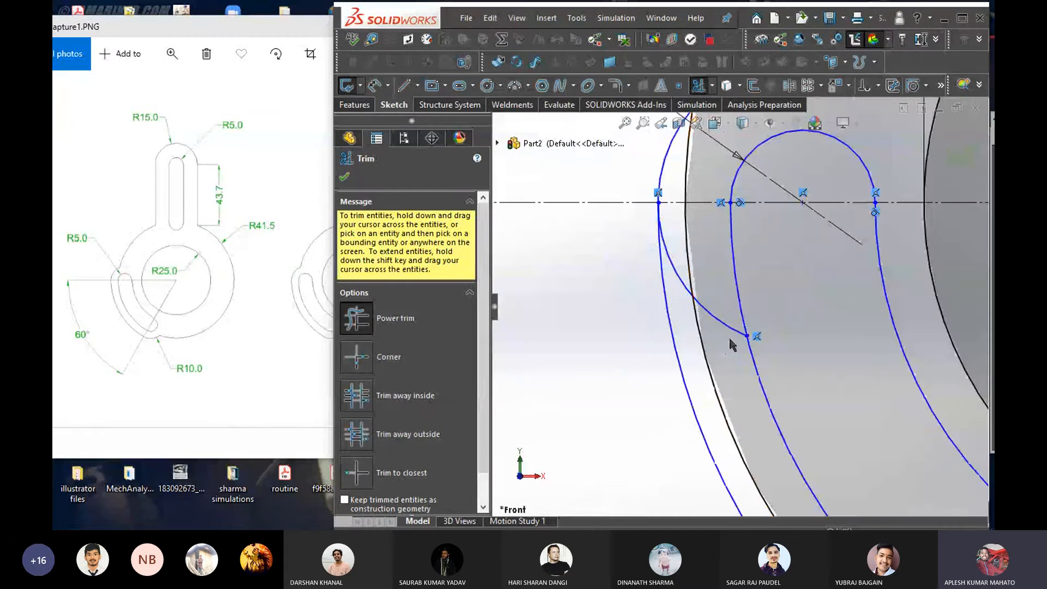
{"action": "mouse_move", "coordinate": [727, 323]}
{"action": "left_mouse_down"}
{"action": "mouse_move", "coordinate": [678, 284]}
{"action": "mouse_move", "coordinate": [675, 257]}
{"action": "left_mouse_up"}
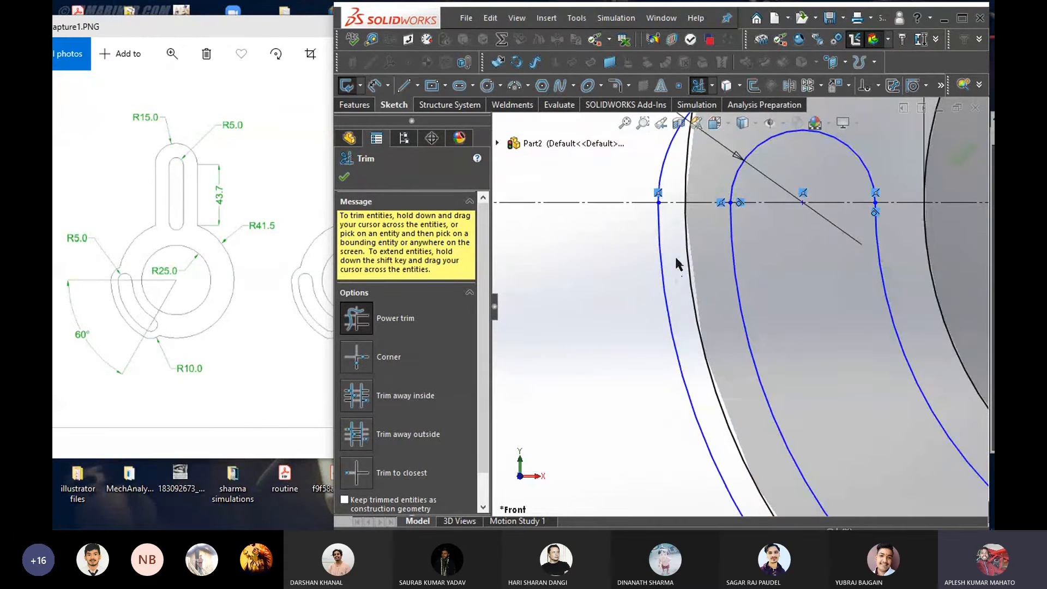
{"action": "scroll", "coordinate": [700, 272], "scroll_direction": "up", "scroll_amount": 3}
Trim away the section of the 83 mm hub circle between the two R10 end arcs beside the curved slot
{"action": "scroll", "coordinate": [700, 245], "scroll_direction": "down", "scroll_amount": 2}
{"action": "scroll", "coordinate": [699, 240], "scroll_direction": "down", "scroll_amount": 2}
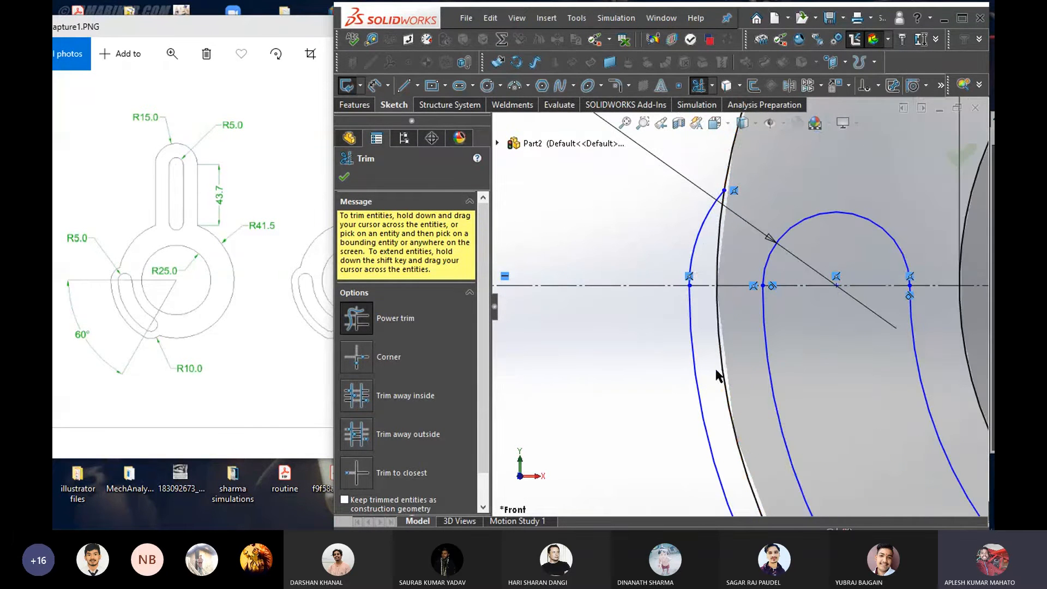
{"action": "left_click_drag", "start_coordinate": [737, 373], "coordinate": [712, 371]}
{"action": "left_click_drag", "start_coordinate": [720, 246], "coordinate": [715, 250]}
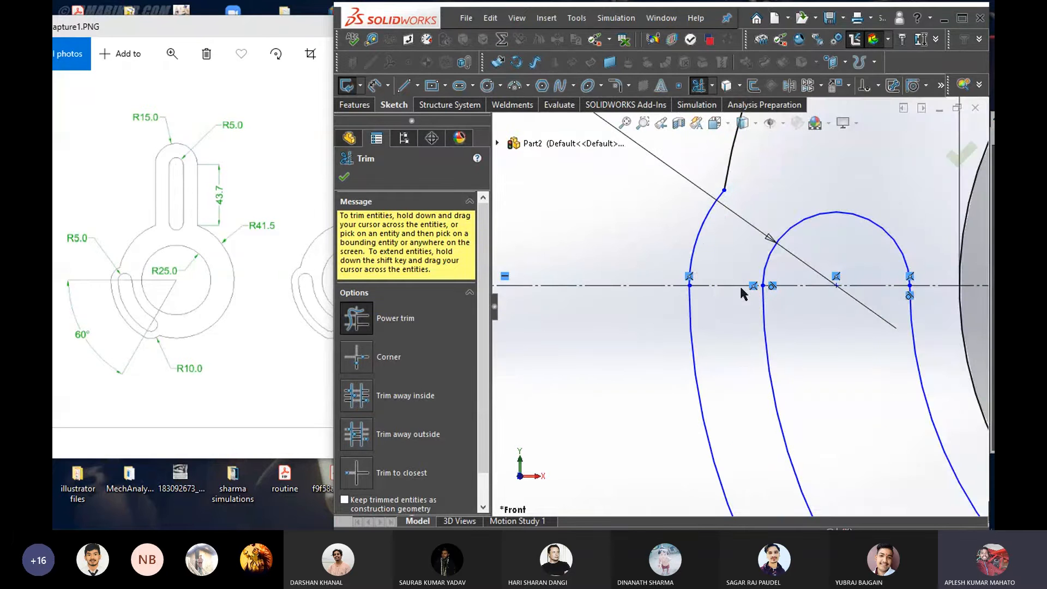
{"action": "scroll", "coordinate": [726, 272], "scroll_direction": "up", "scroll_amount": 5}
{"action": "scroll", "coordinate": [799, 418], "scroll_direction": "down", "scroll_amount": 5}
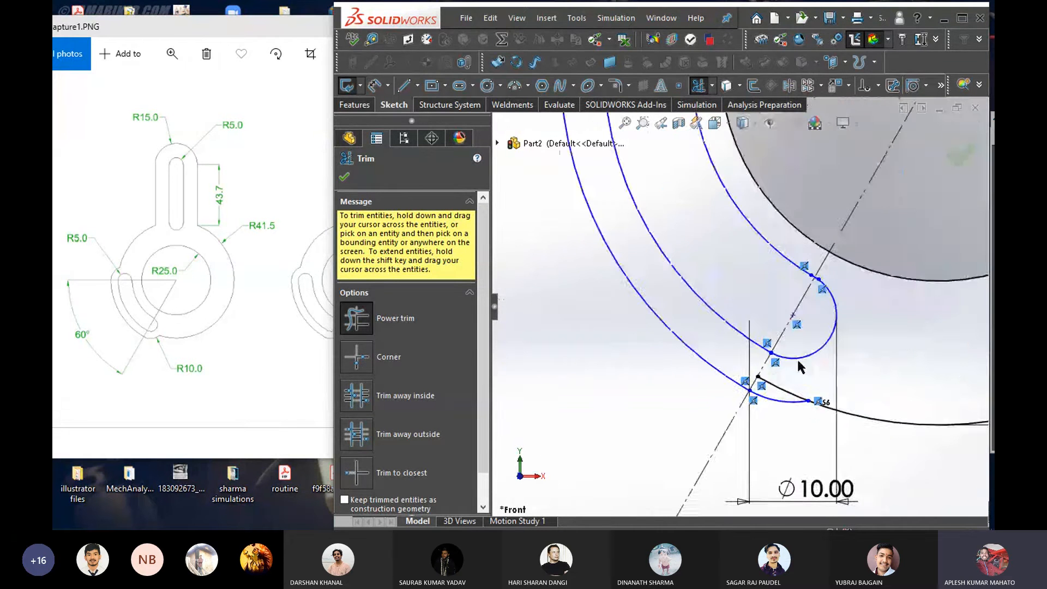
{"action": "left_click_drag", "start_coordinate": [764, 398], "coordinate": [783, 385]}
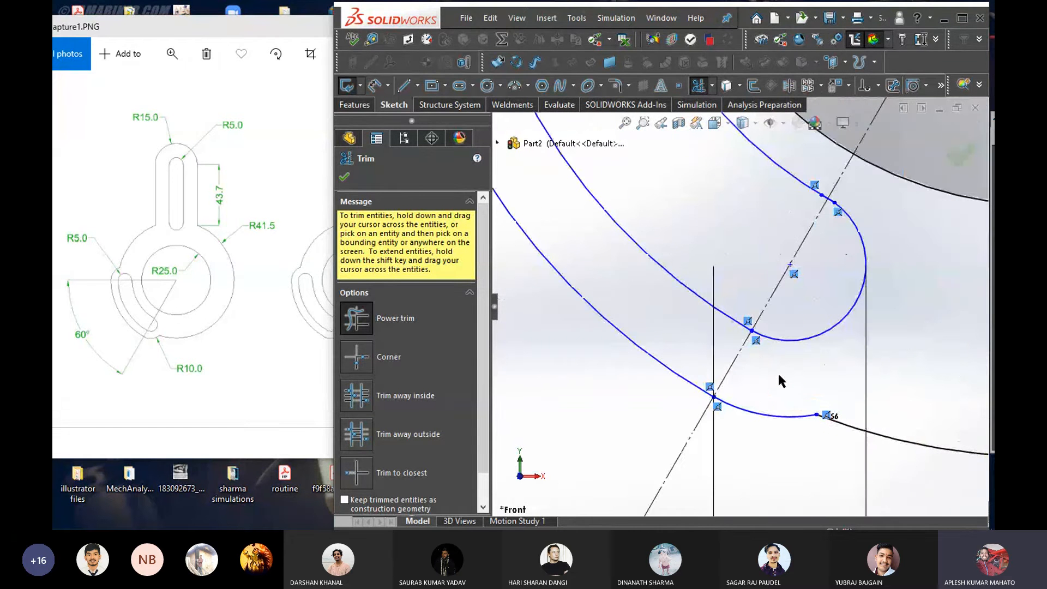
{"action": "scroll", "coordinate": [781, 280], "scroll_direction": "up", "scroll_amount": 5}
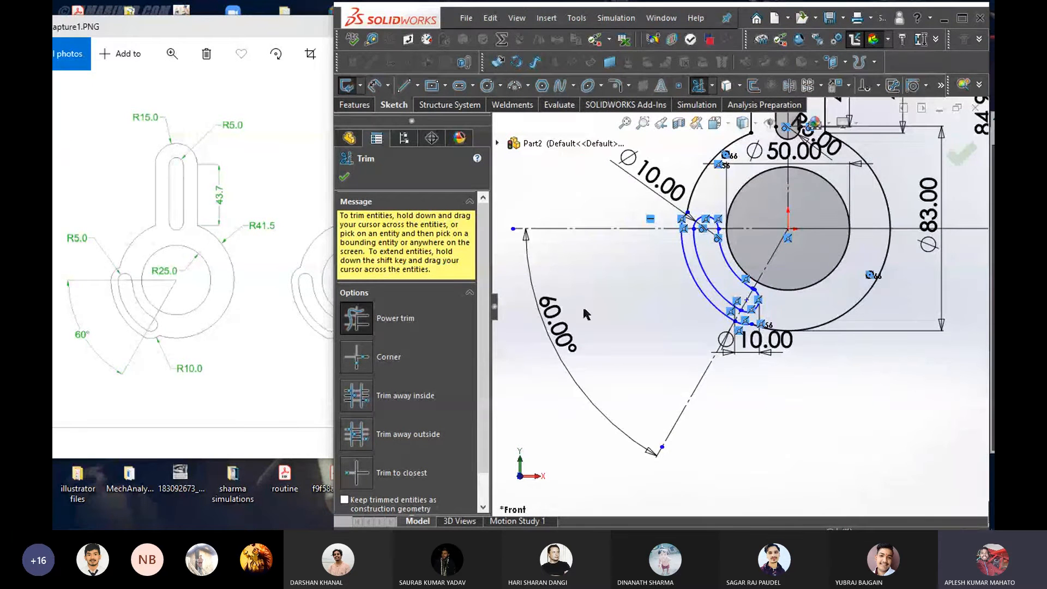
{"action": "scroll", "coordinate": [784, 237], "scroll_direction": "up", "scroll_amount": 3}
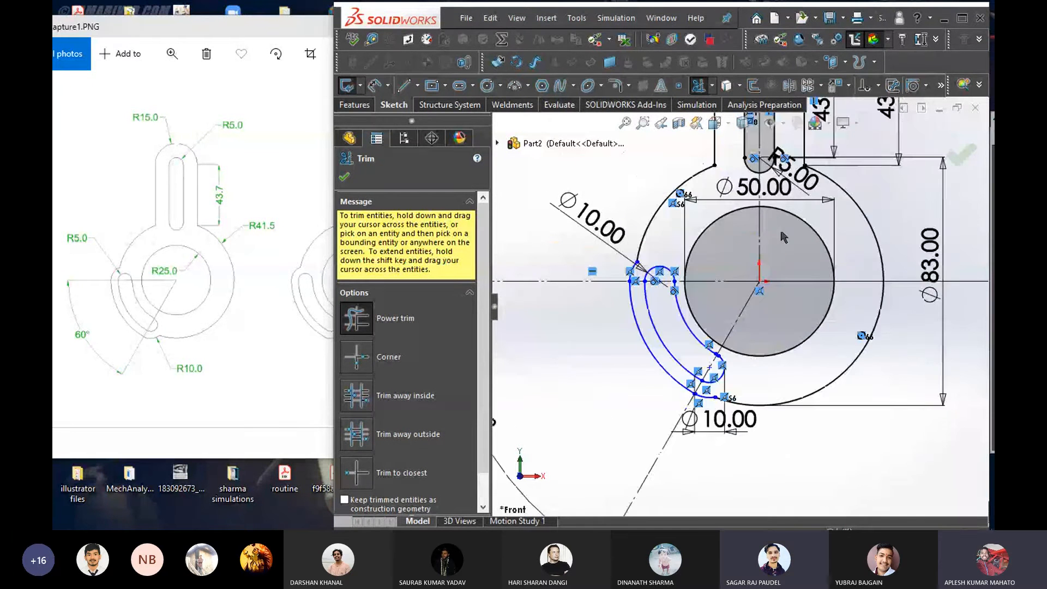
{"action": "scroll", "coordinate": [759, 246], "scroll_direction": "up", "scroll_amount": 2}
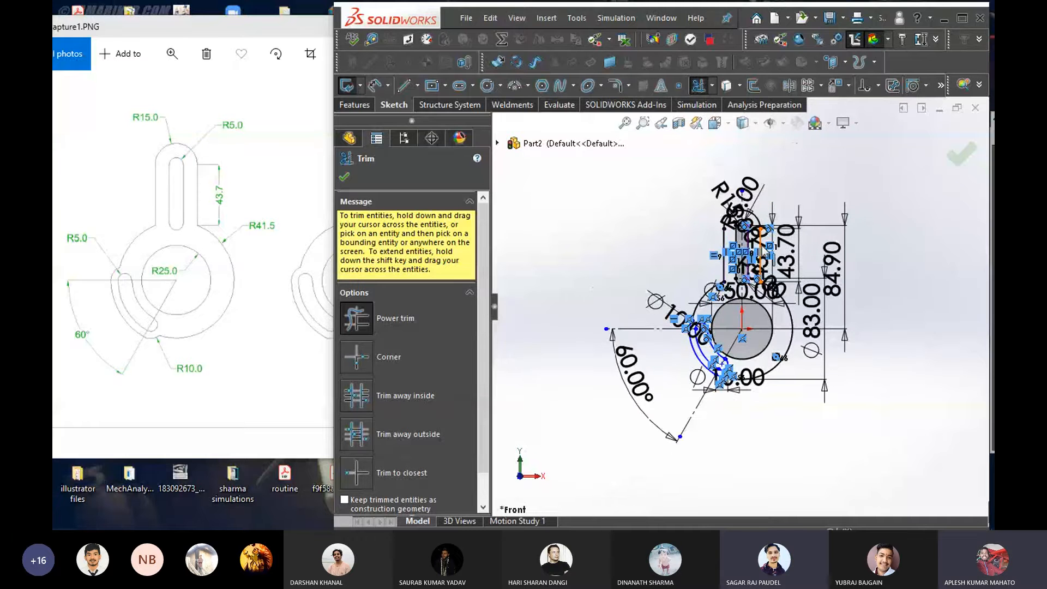
{"action": "scroll", "coordinate": [759, 251], "scroll_direction": "down", "scroll_amount": 1}
{"action": "scroll", "coordinate": [725, 335], "scroll_direction": "down", "scroll_amount": 3}
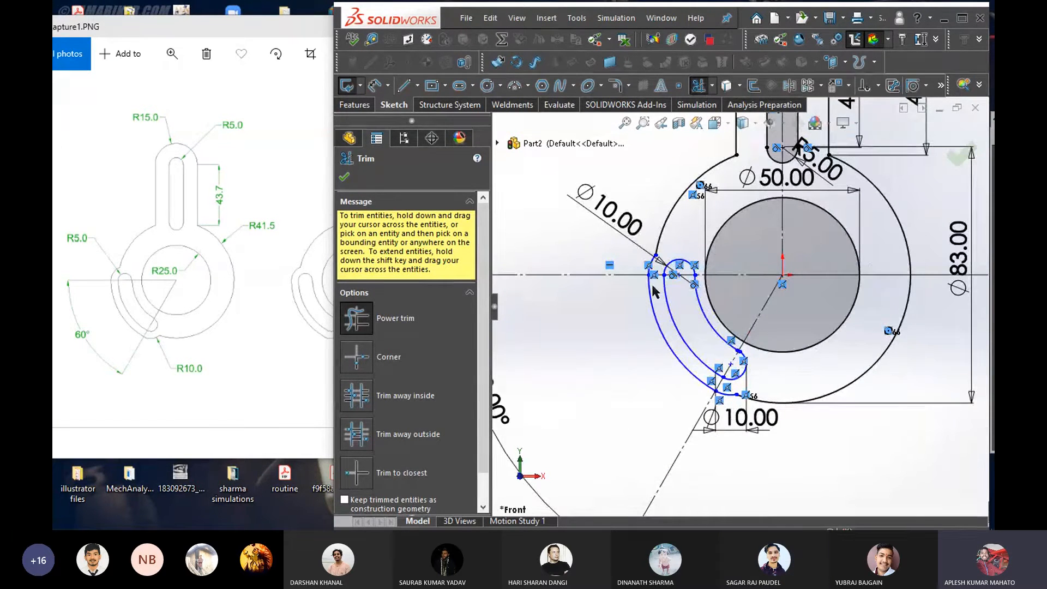
Dimension the horizontal distance from the curved slot's upper end centre to the origin, placing it above the arm and keeping the measured value
{"action": "scroll", "coordinate": [638, 273], "scroll_direction": "down", "scroll_amount": 1}
{"action": "left_click", "coordinate": [178, 296]}
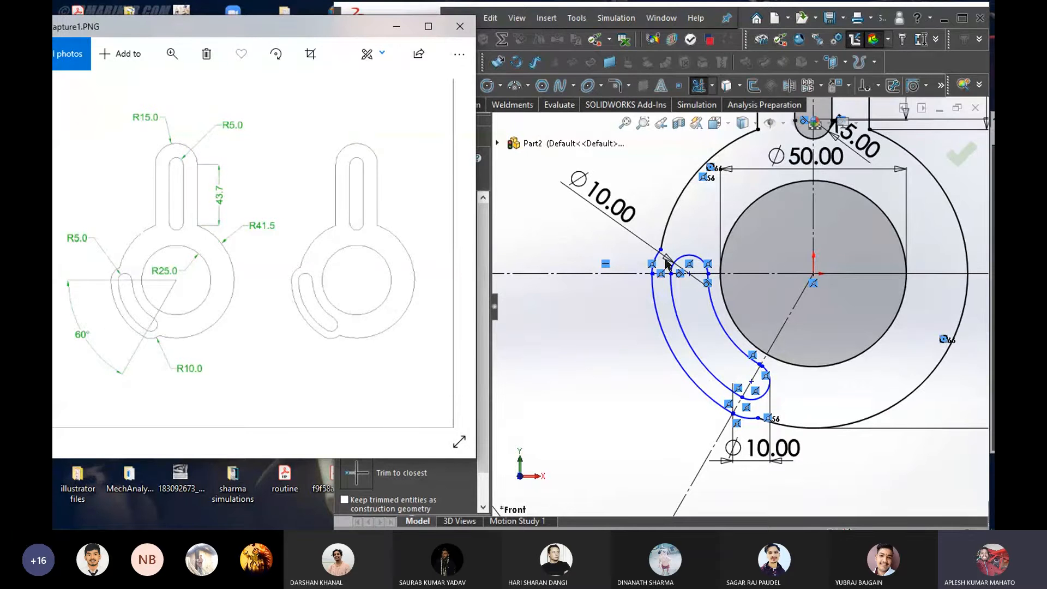
{"action": "scroll", "coordinate": [737, 307], "scroll_direction": "up", "scroll_amount": 2}
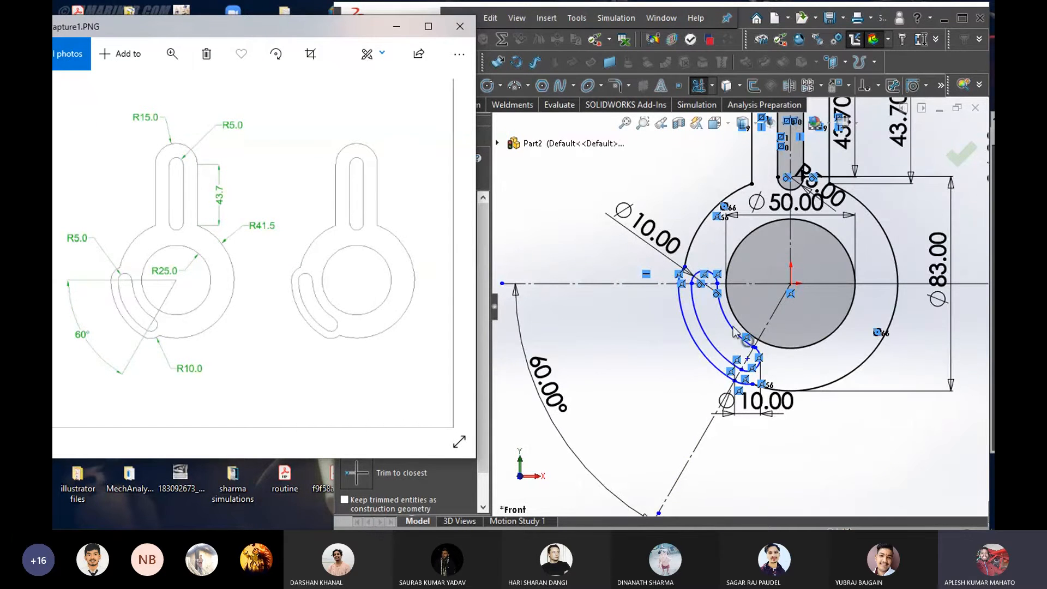
{"action": "scroll", "coordinate": [738, 308], "scroll_direction": "down", "scroll_amount": 1}
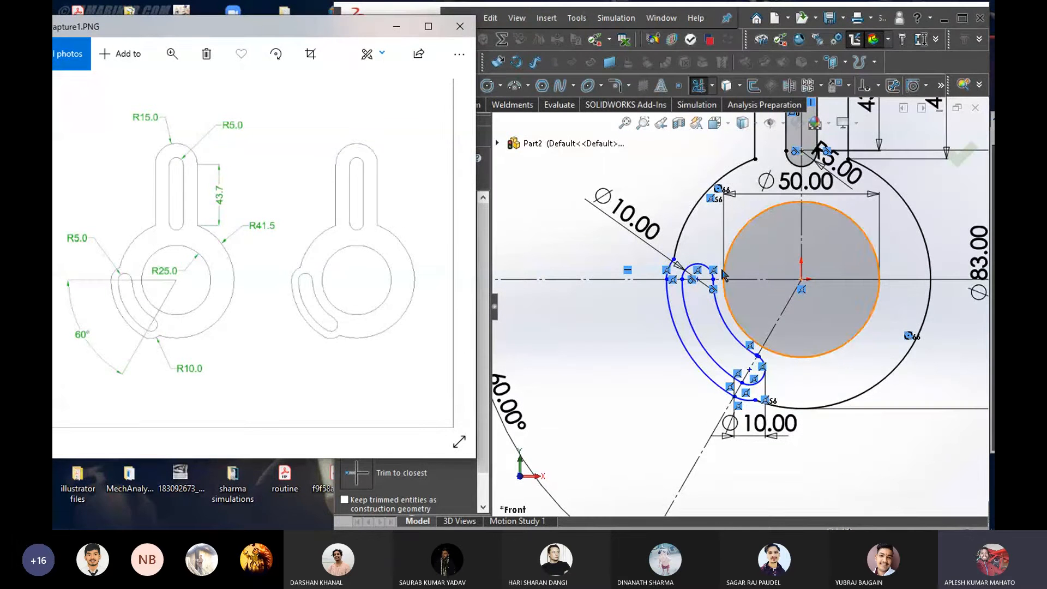
{"action": "scroll", "coordinate": [718, 257], "scroll_direction": "down", "scroll_amount": 2}
{"action": "right_click_drag", "start_coordinate": [560, 408], "coordinate": [555, 325]}
{"action": "left_click", "coordinate": [682, 296]}
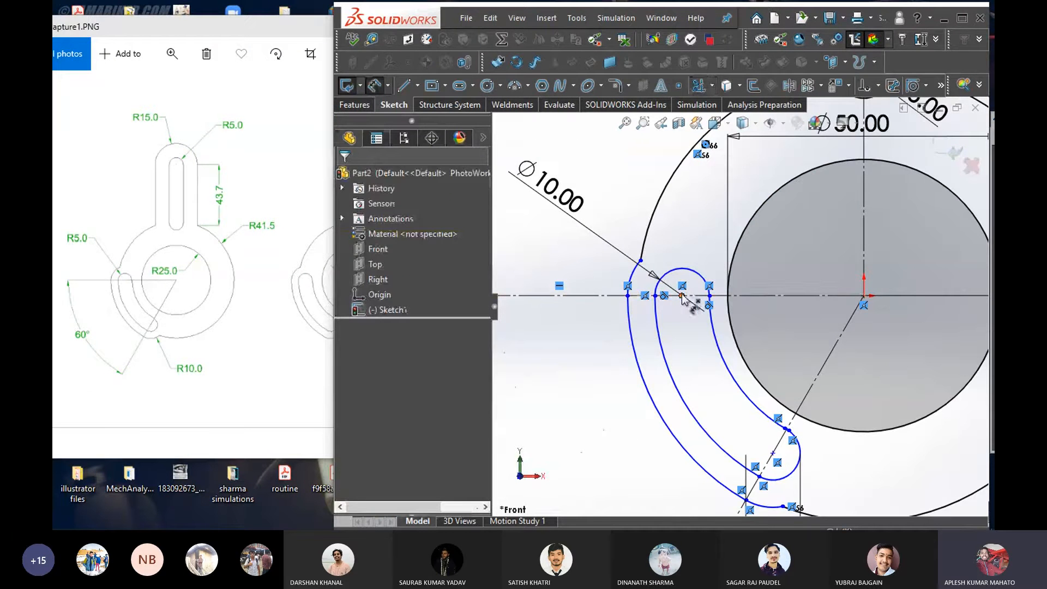
{"action": "left_click", "coordinate": [864, 295]}
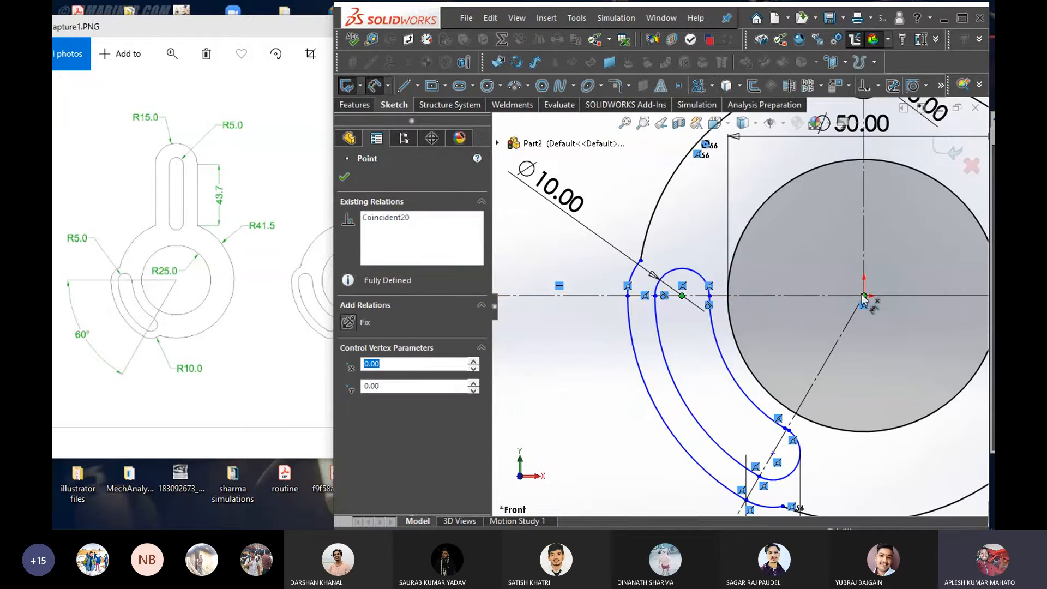
{"action": "scroll", "coordinate": [736, 176], "scroll_direction": "up", "scroll_amount": 3}
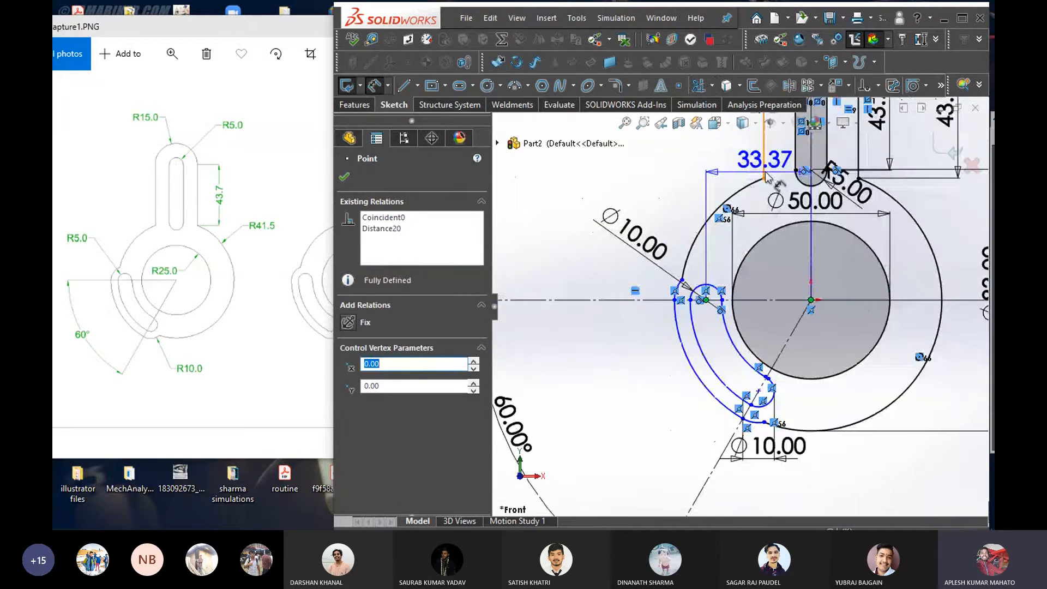
{"action": "scroll", "coordinate": [766, 176], "scroll_direction": "up", "scroll_amount": 3}
{"action": "left_click", "coordinate": [737, 155]}
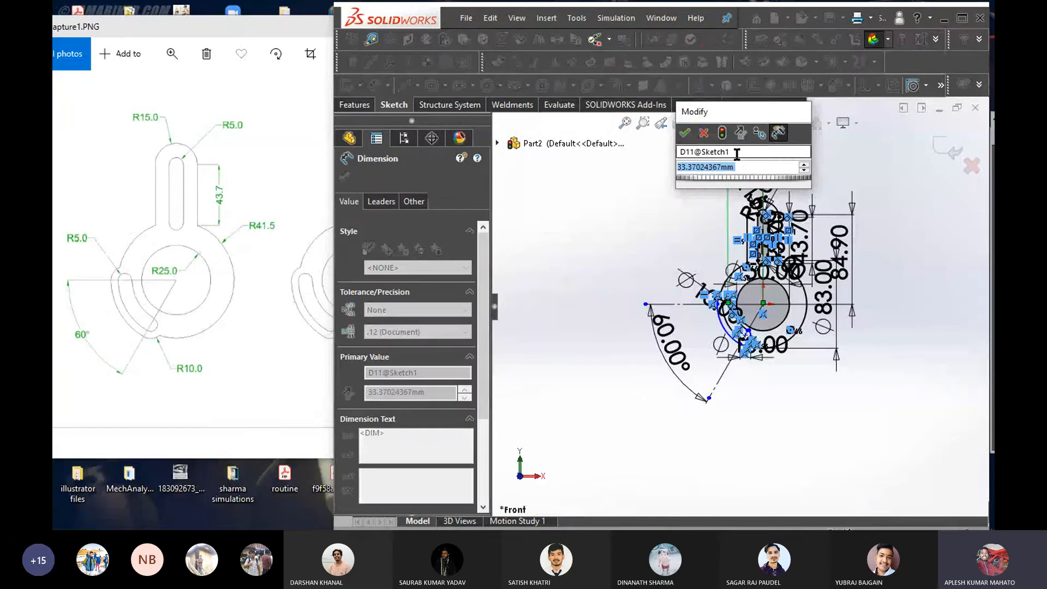
{"action": "left_click", "coordinate": [685, 132]}
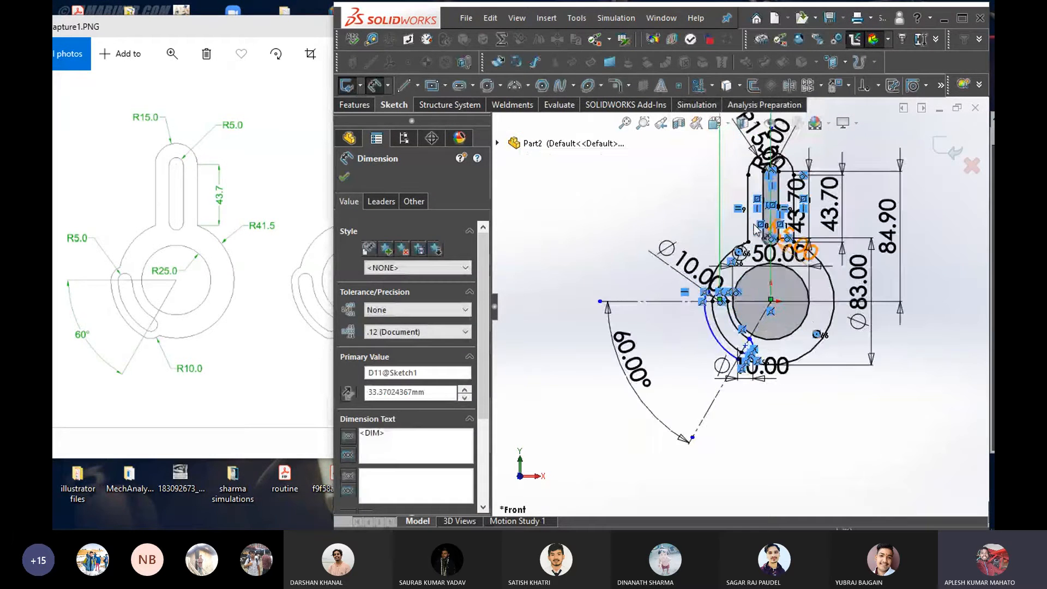
{"action": "scroll", "coordinate": [736, 195], "scroll_direction": "down", "scroll_amount": 3}
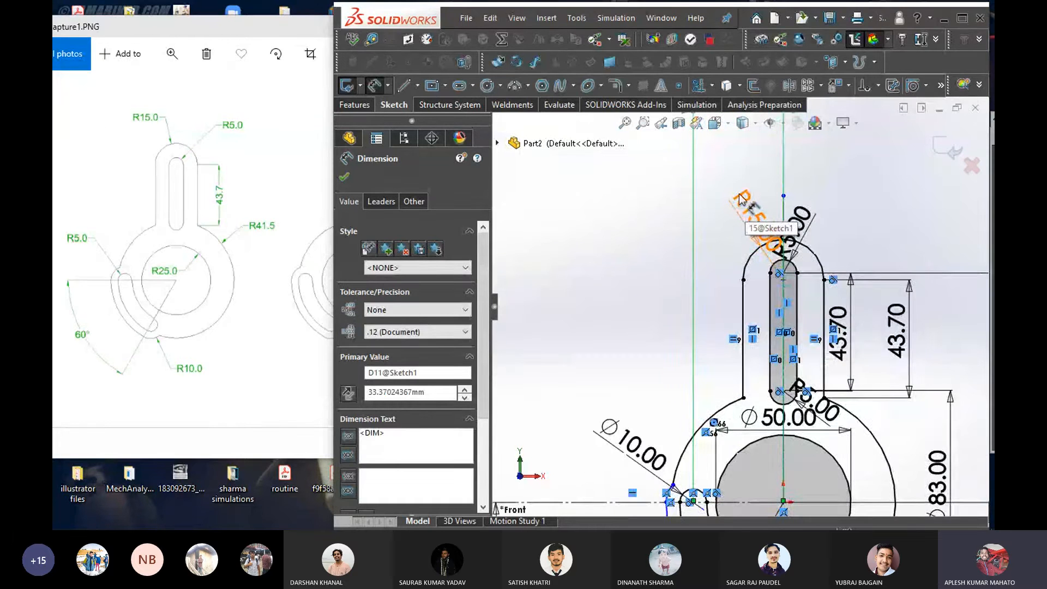
{"action": "scroll", "coordinate": [737, 194], "scroll_direction": "up", "scroll_amount": 2}
{"action": "scroll", "coordinate": [739, 218], "scroll_direction": "down", "scroll_amount": 2}
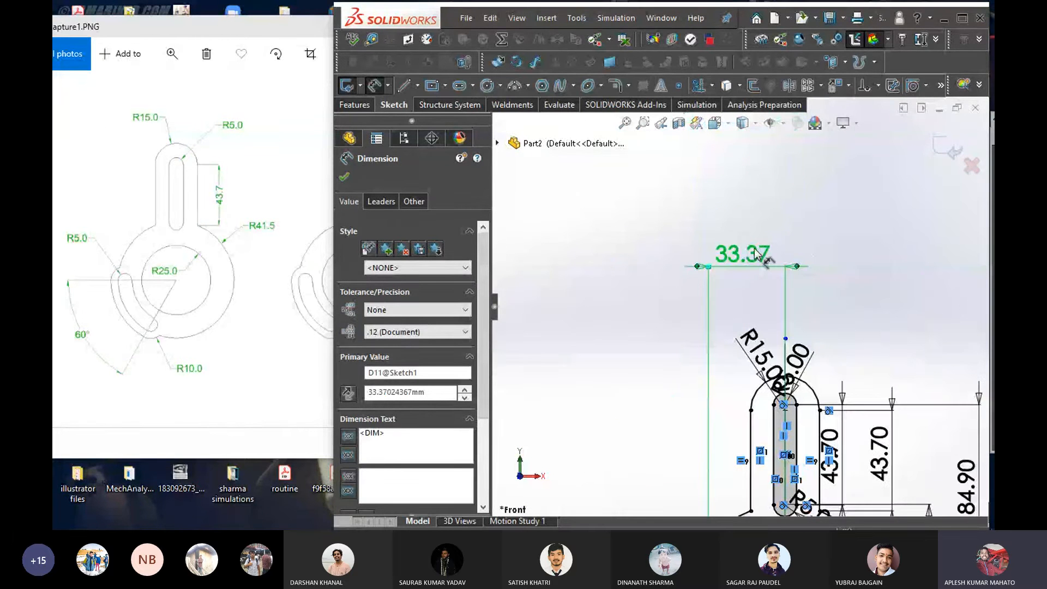
{"action": "scroll", "coordinate": [751, 259], "scroll_direction": "up", "scroll_amount": 3}
{"action": "scroll", "coordinate": [749, 382], "scroll_direction": "down", "scroll_amount": 3}
{"action": "scroll", "coordinate": [703, 274], "scroll_direction": "down", "scroll_amount": 5}
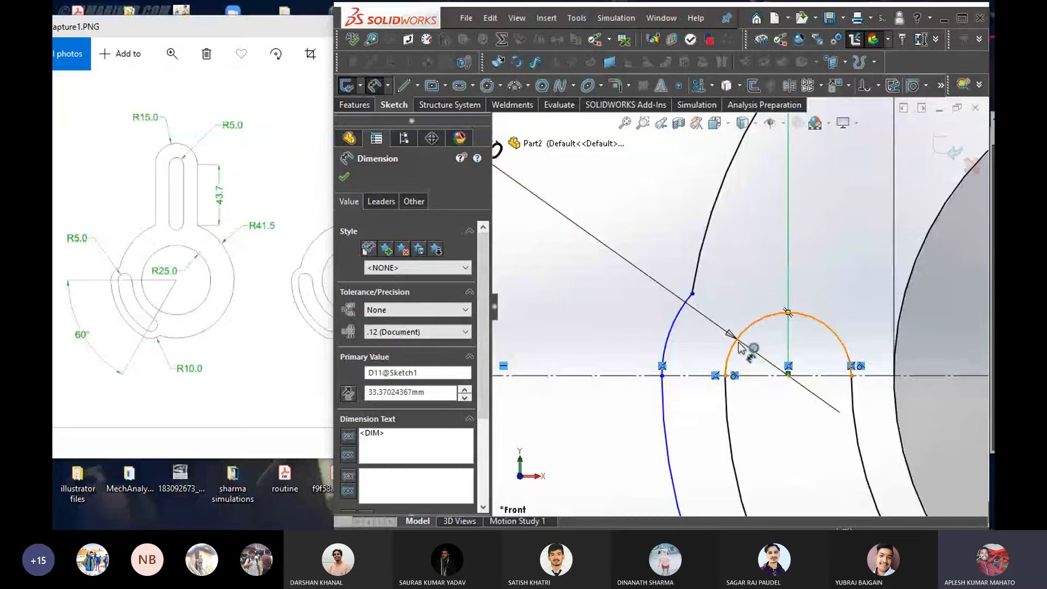
{"action": "scroll", "coordinate": [742, 349], "scroll_direction": "up", "scroll_amount": 1}
{"action": "scroll", "coordinate": [763, 352], "scroll_direction": "up", "scroll_amount": 5}
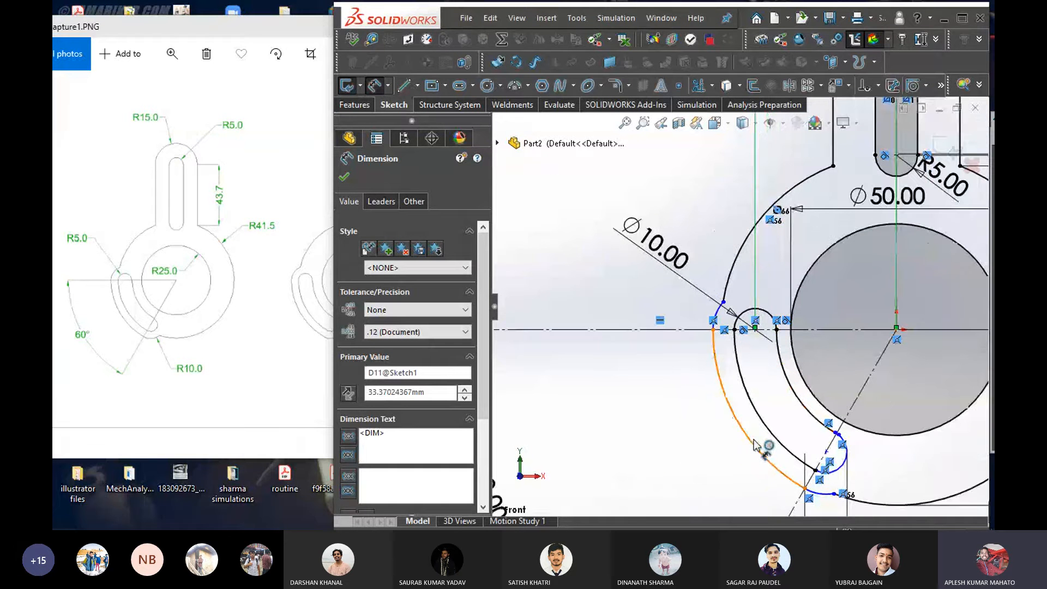
{"action": "left_click", "coordinate": [754, 446]}
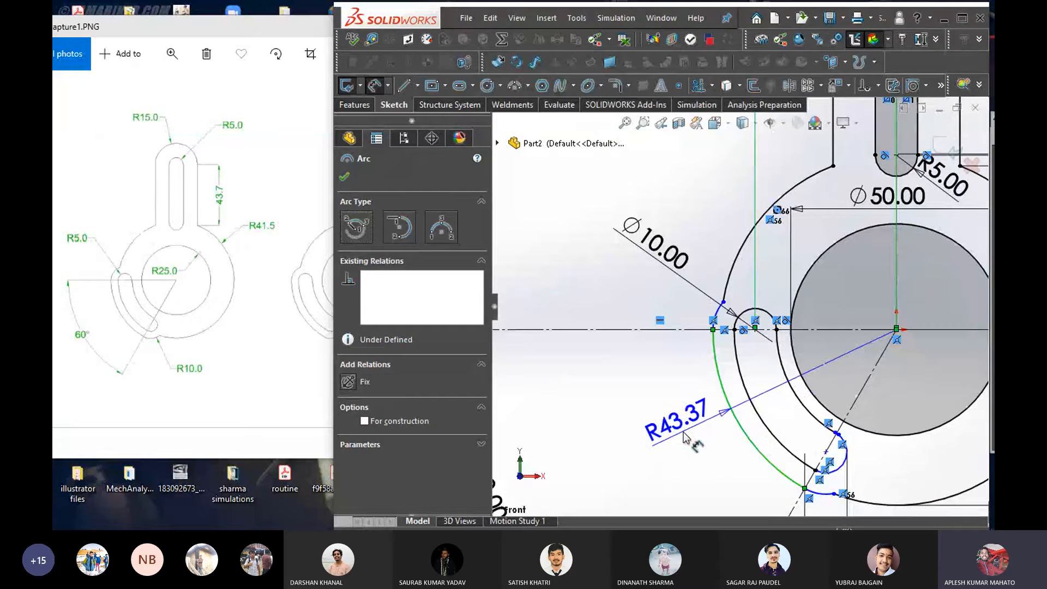
{"action": "key", "text": "Escape"}
Set the horizontal distance between the curved slot's upper end centre and the origin to 50 mm
{"action": "scroll", "coordinate": [777, 280], "scroll_direction": "up", "scroll_amount": 5}
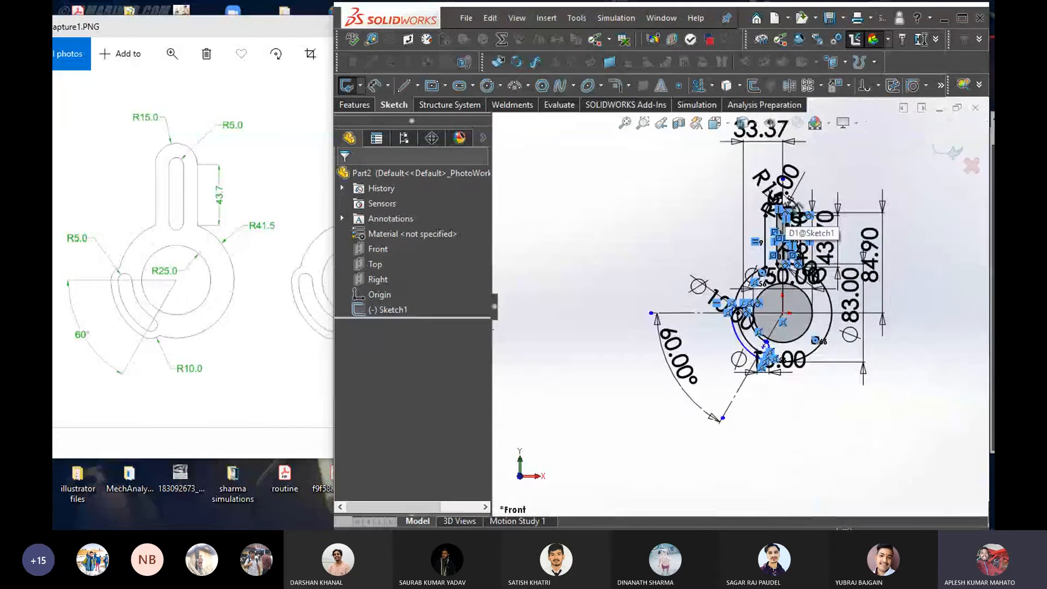
{"action": "left_click", "coordinate": [739, 192]}
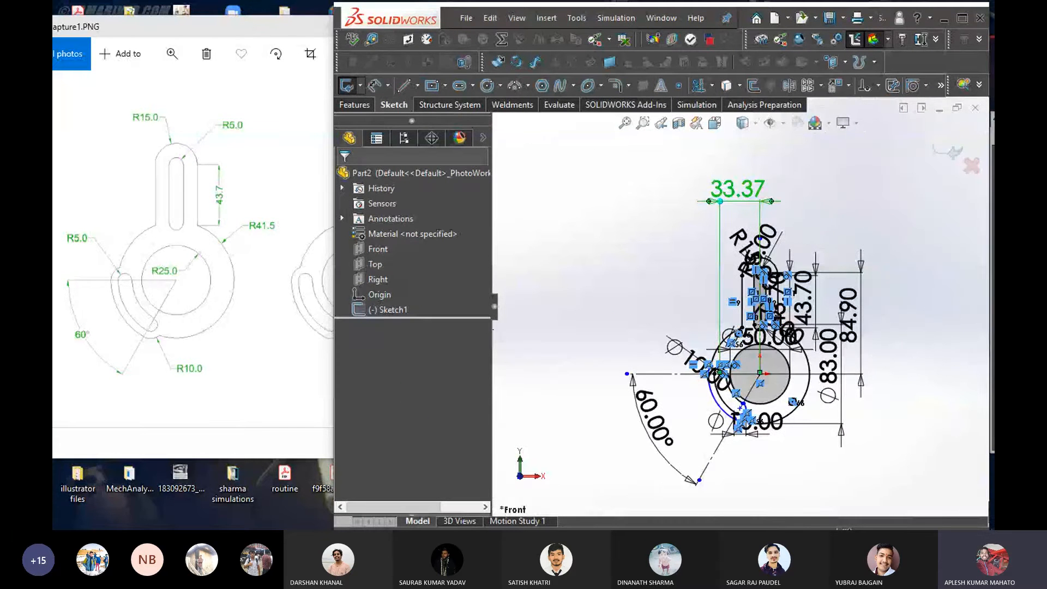
{"action": "double_click", "coordinate": [738, 195]}
{"action": "type", "text": "50"}
{"action": "key", "text": "Return"}
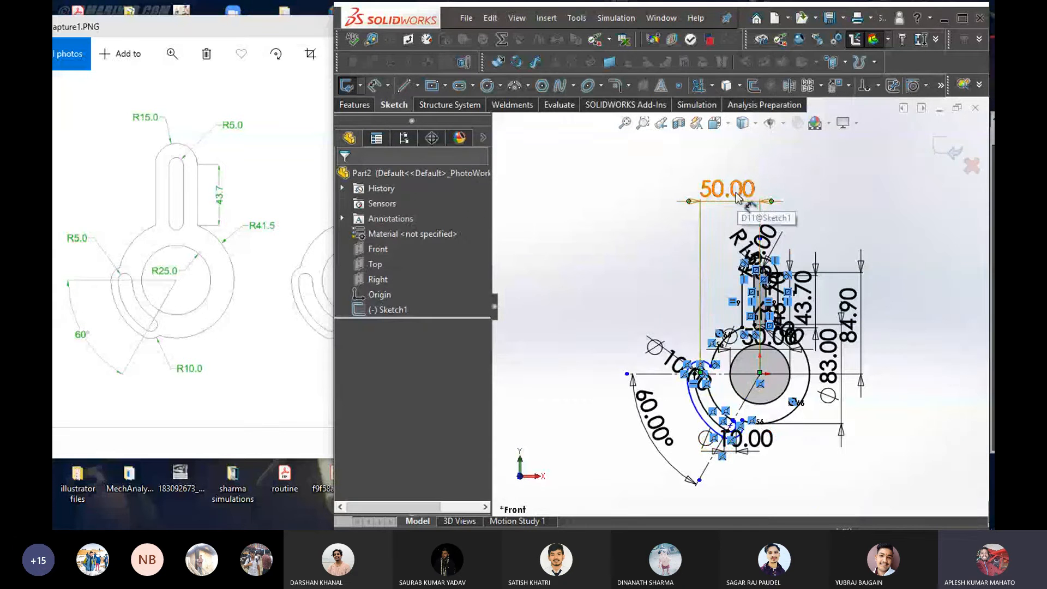
{"action": "scroll", "coordinate": [726, 390], "scroll_direction": "down", "scroll_amount": 3}
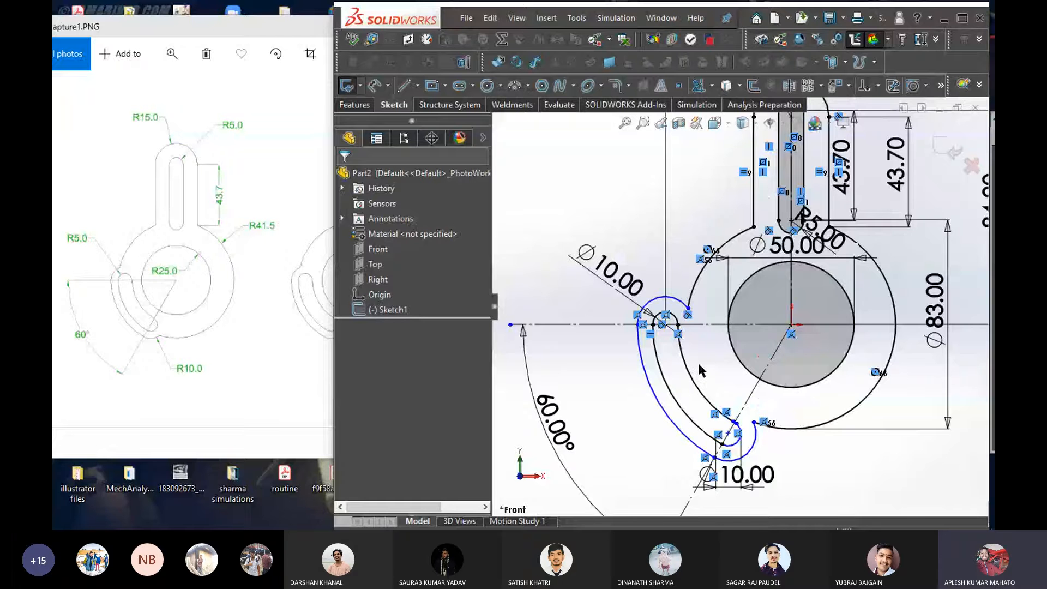
Reduce the slot centre's horizontal distance from the origin to 40 mm and compare the slot boundary with the reference
{"action": "scroll", "coordinate": [700, 370], "scroll_direction": "up", "scroll_amount": 5}
{"action": "double_click", "coordinate": [731, 199]}
{"action": "type", "text": "4"}
{"action": "key", "text": "Return"}
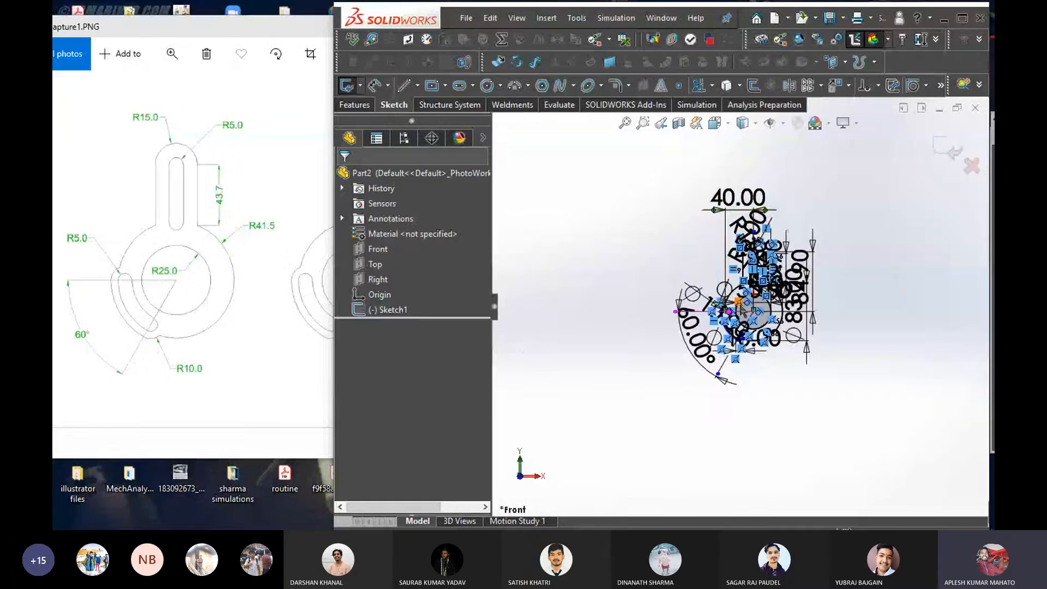
{"action": "scroll", "coordinate": [725, 305], "scroll_direction": "down", "scroll_amount": 8}
{"action": "scroll", "coordinate": [734, 304], "scroll_direction": "up", "scroll_amount": 8}
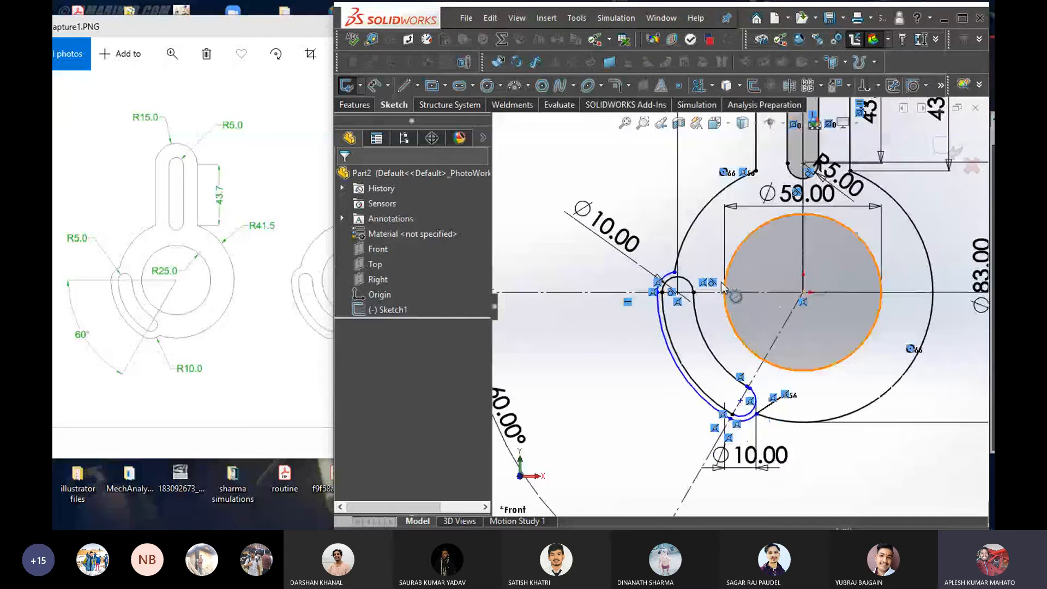
{"action": "scroll", "coordinate": [736, 305], "scroll_direction": "down", "scroll_amount": 4}
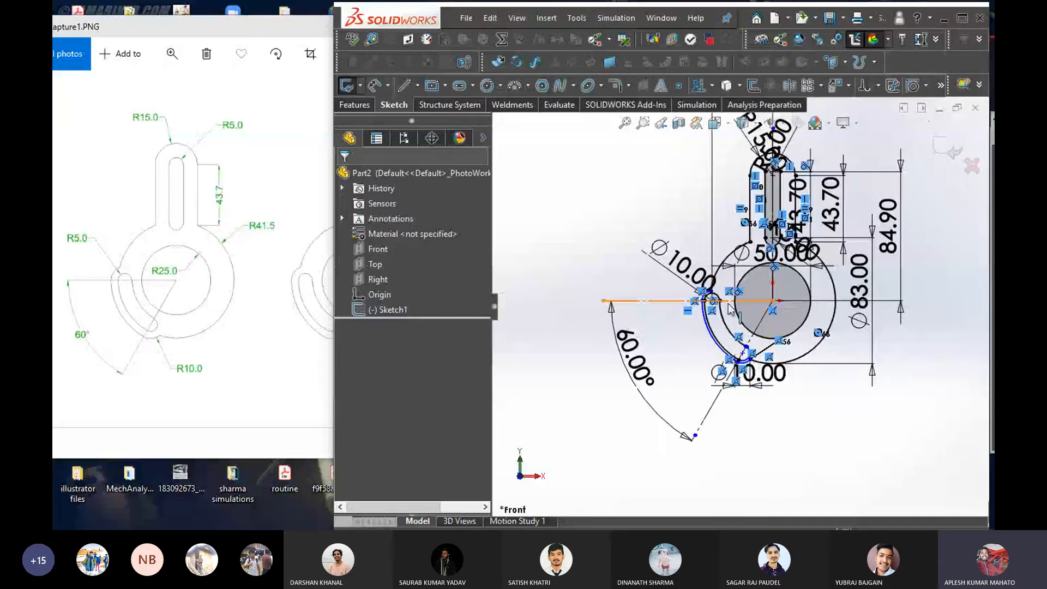
{"action": "scroll", "coordinate": [746, 315], "scroll_direction": "down", "scroll_amount": 2}
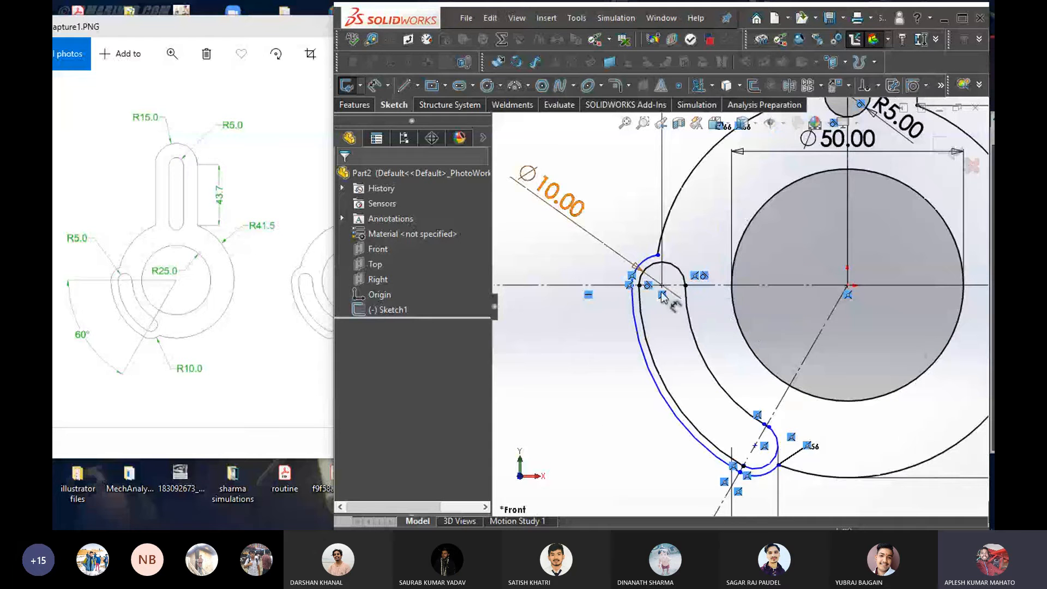
{"action": "scroll", "coordinate": [719, 262], "scroll_direction": "up", "scroll_amount": 6}
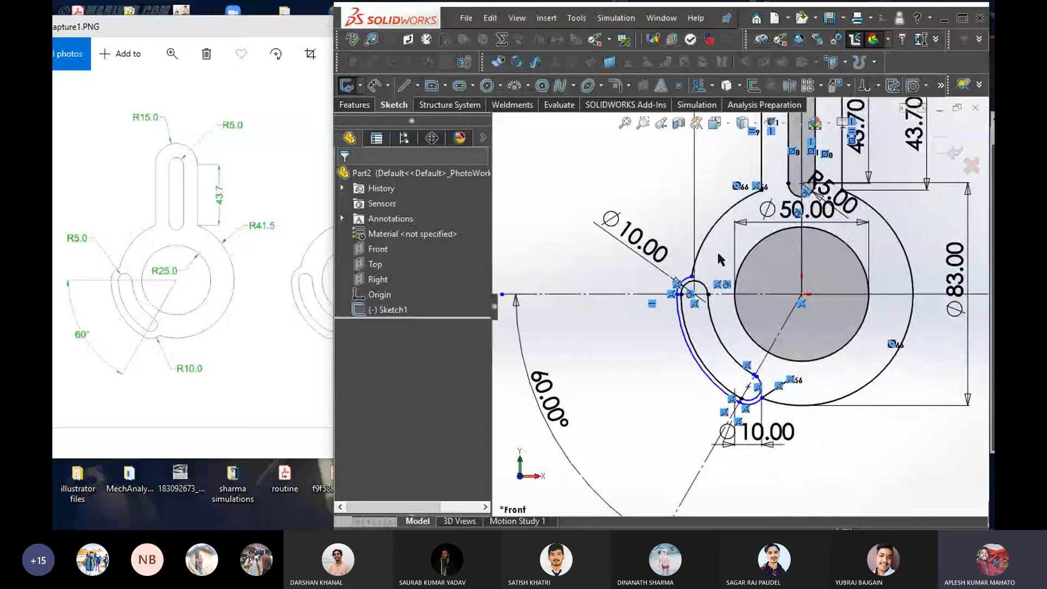
Change the slot centre's horizontal distance back to 50 mm and inspect the boundary around the curved slot
{"action": "double_click", "coordinate": [741, 160]}
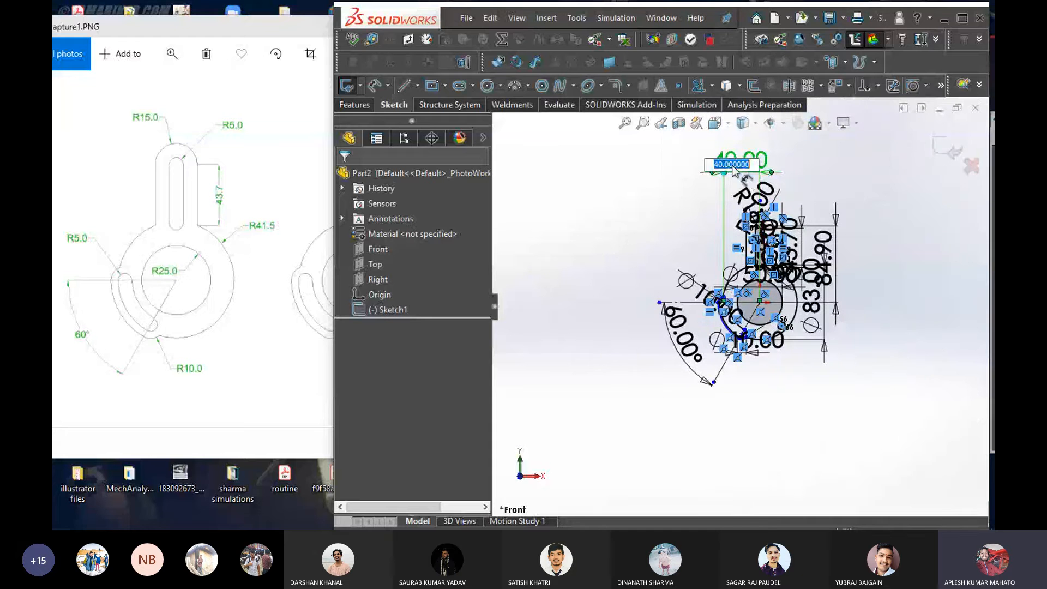
{"action": "type", "text": "50"}
{"action": "key", "text": "Return"}
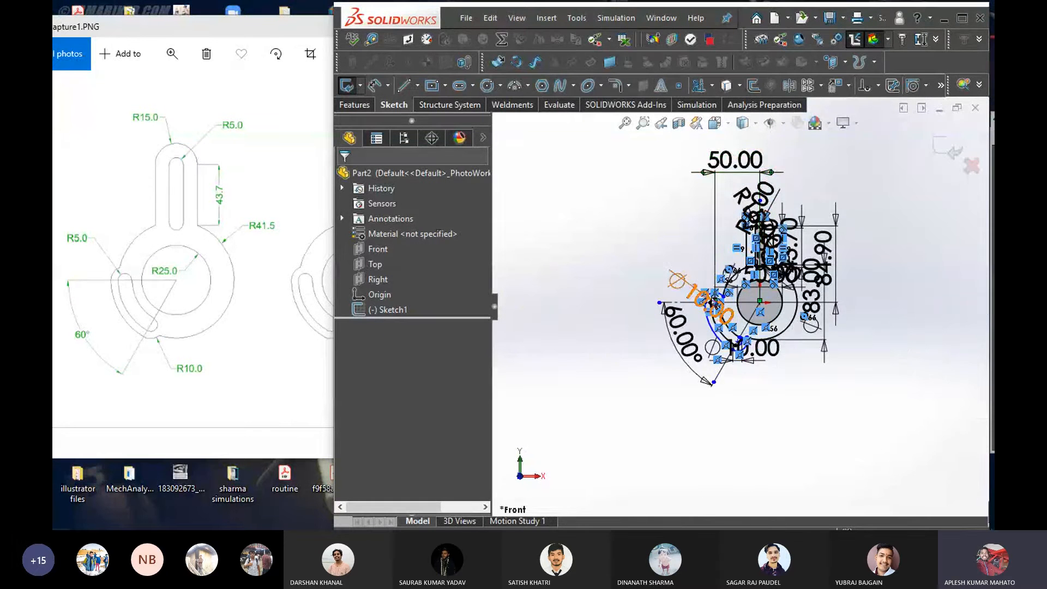
{"action": "scroll", "coordinate": [779, 317], "scroll_direction": "down", "scroll_amount": 4}
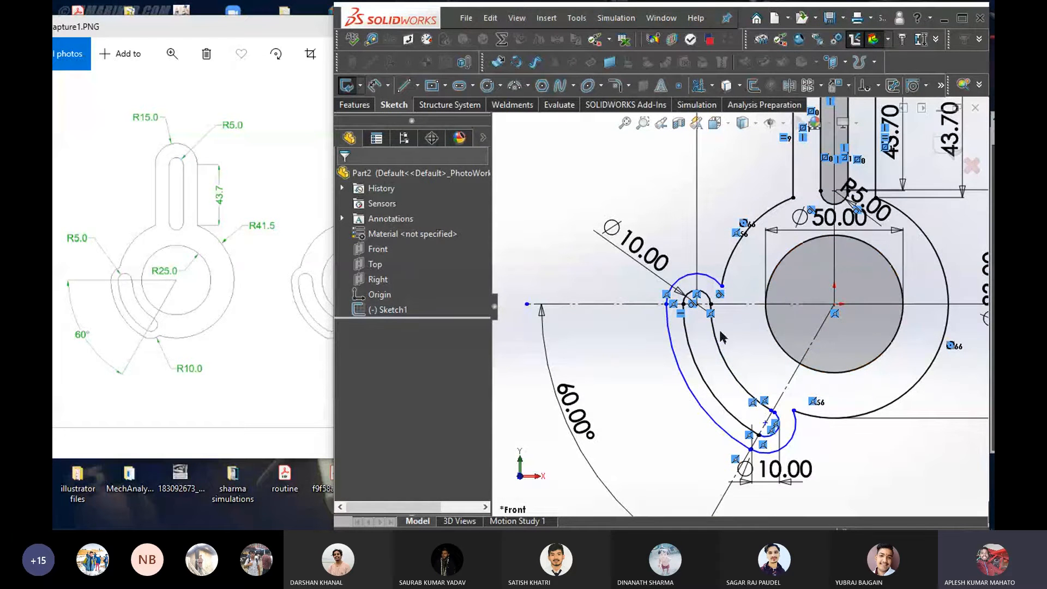
{"action": "scroll", "coordinate": [771, 325], "scroll_direction": "up", "scroll_amount": 8}
{"action": "scroll", "coordinate": [722, 309], "scroll_direction": "down", "scroll_amount": 5}
{"action": "scroll", "coordinate": [722, 309], "scroll_direction": "down", "scroll_amount": 2}
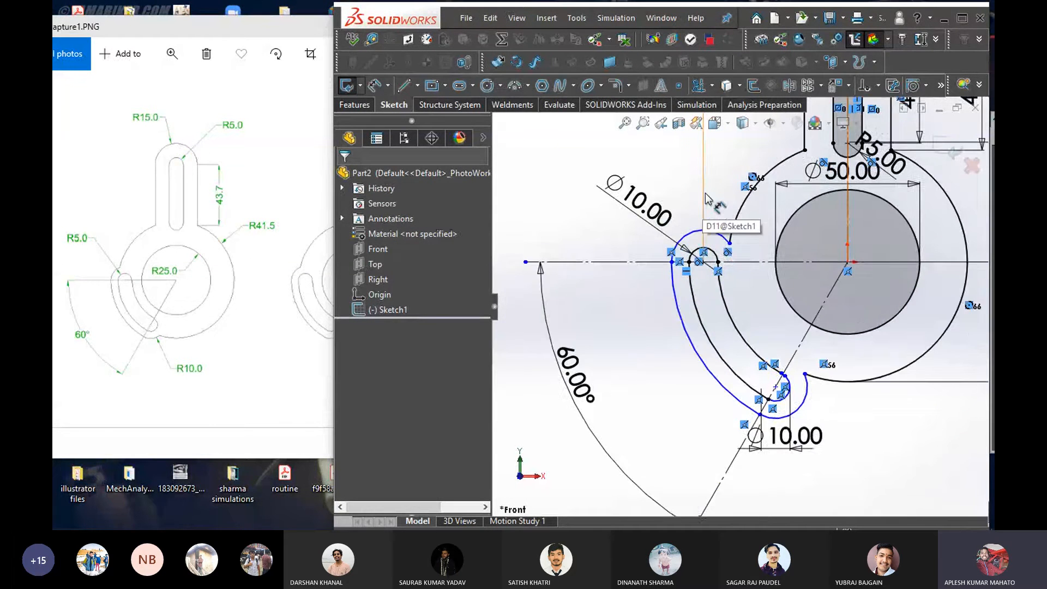
{"action": "scroll", "coordinate": [695, 174], "scroll_direction": "down", "scroll_amount": 3}
{"action": "scroll", "coordinate": [798, 389], "scroll_direction": "up", "scroll_amount": 2}
Set the dimension between the curved slot's upper end centre and the origin to 40 mm
{"action": "scroll", "coordinate": [775, 361], "scroll_direction": "up", "scroll_amount": 5}
{"action": "scroll", "coordinate": [750, 208], "scroll_direction": "down", "scroll_amount": 2}
{"action": "scroll", "coordinate": [724, 357], "scroll_direction": "down", "scroll_amount": 1}
{"action": "left_click", "coordinate": [727, 372]}
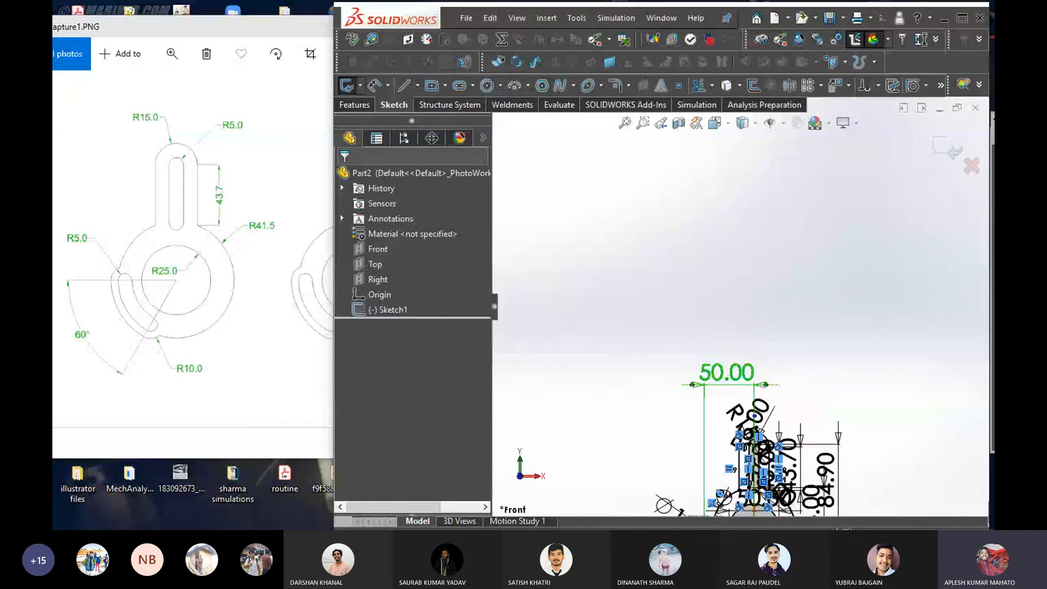
{"action": "double_click", "coordinate": [727, 372]}
{"action": "type", "text": "4"}
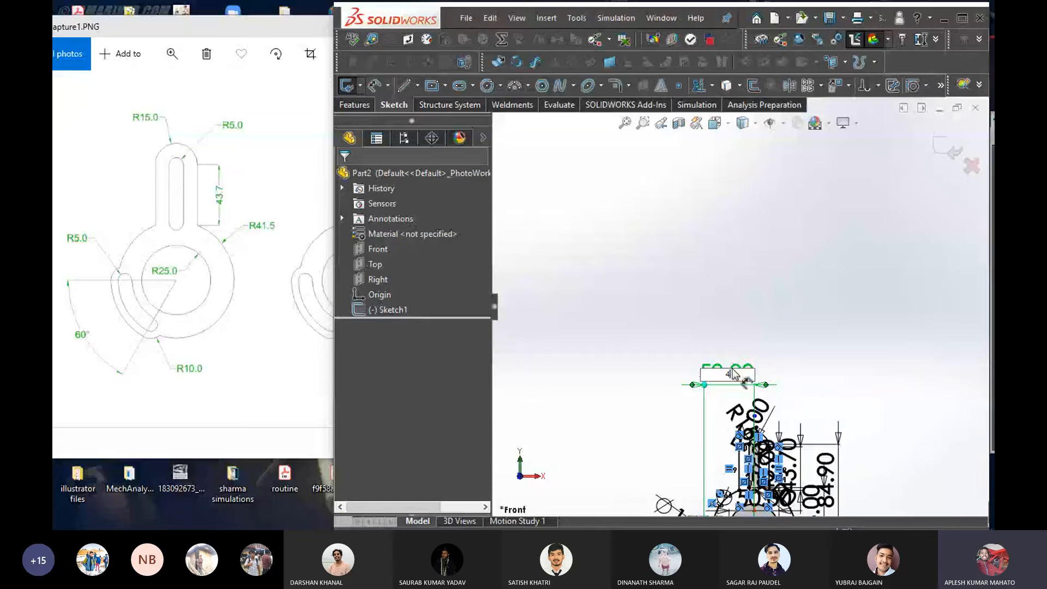
{"action": "type", "text": "0"}
{"action": "key", "text": "Return"}
{"action": "scroll", "coordinate": [759, 446], "scroll_direction": "down", "scroll_amount": 3}
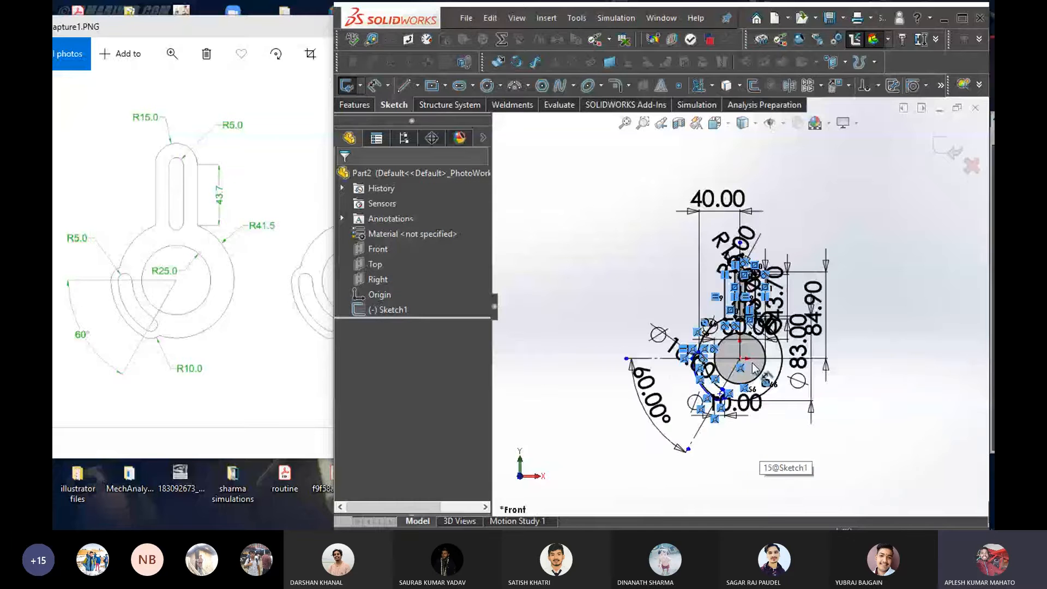
Check which relations can be applied between the arc around the curved slot's upper end and the adjoining hub arc, leaving both unchanged
{"action": "scroll", "coordinate": [754, 368], "scroll_direction": "down", "scroll_amount": 5}
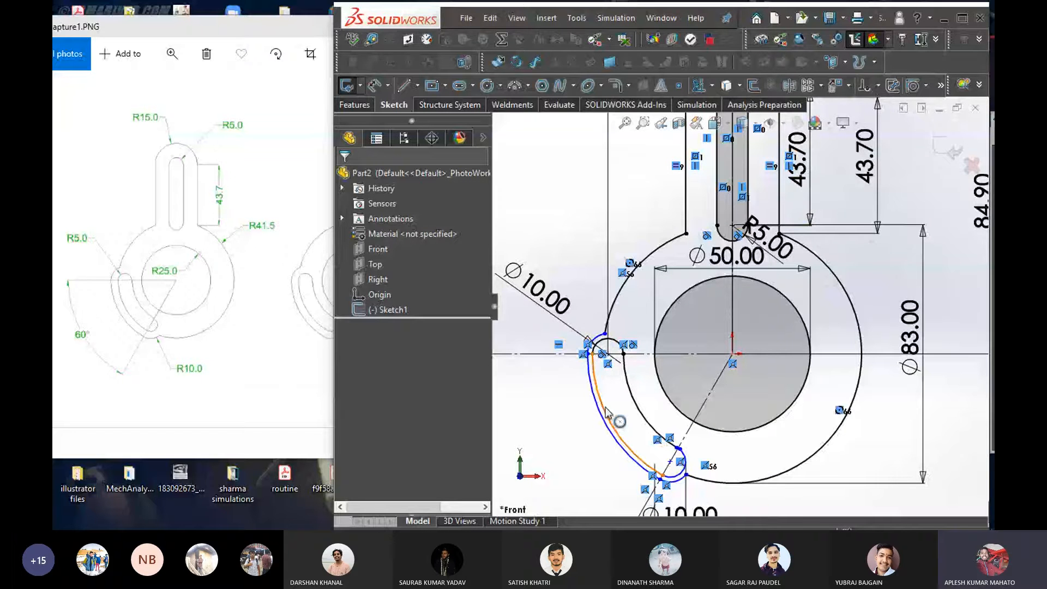
{"action": "scroll", "coordinate": [588, 403], "scroll_direction": "down", "scroll_amount": 2}
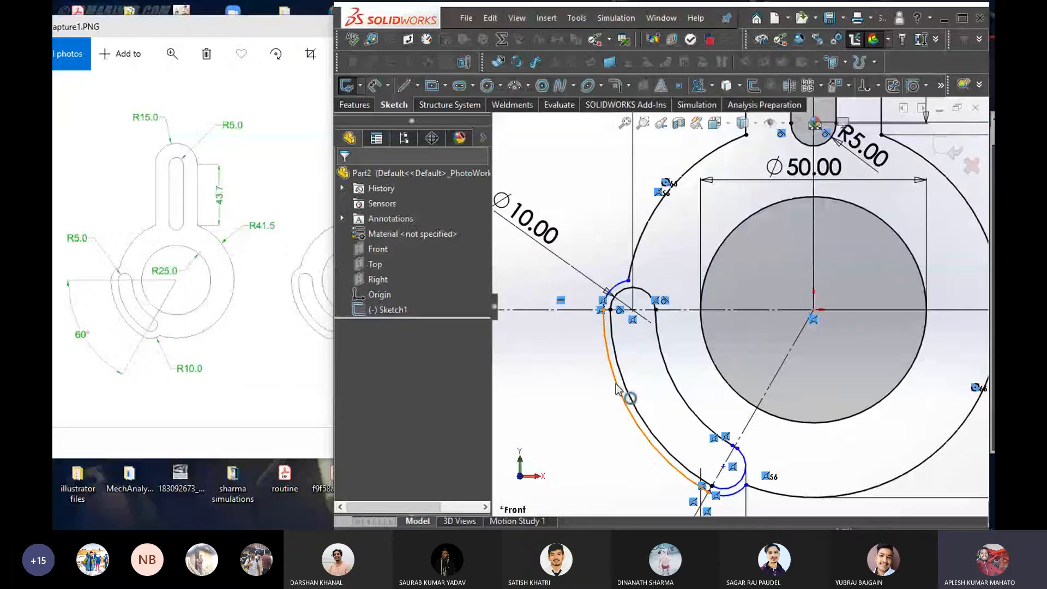
{"action": "scroll", "coordinate": [589, 310], "scroll_direction": "down", "scroll_amount": 5}
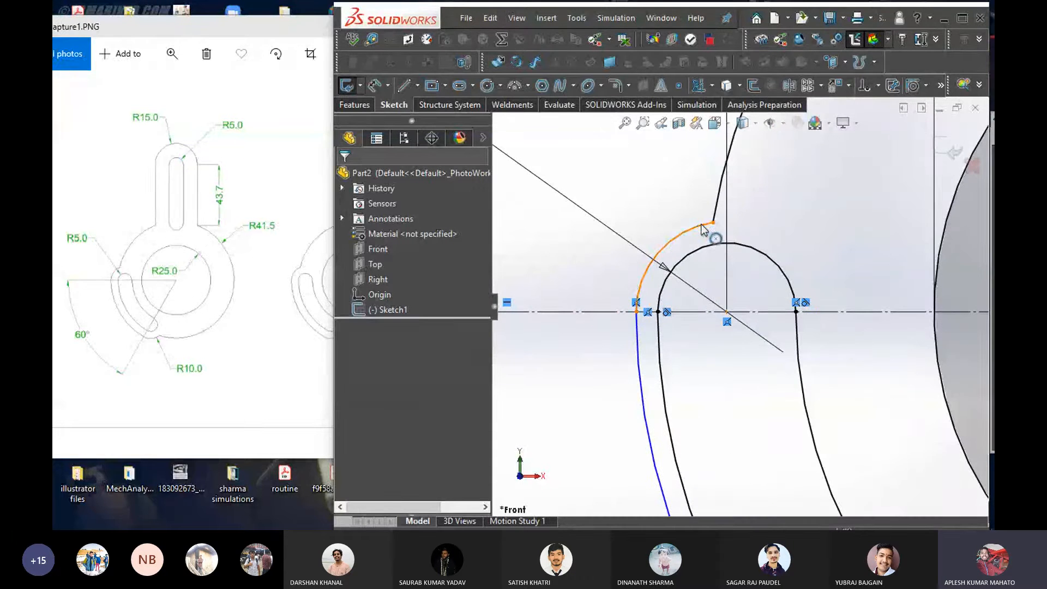
{"action": "left_click", "coordinate": [704, 230]}
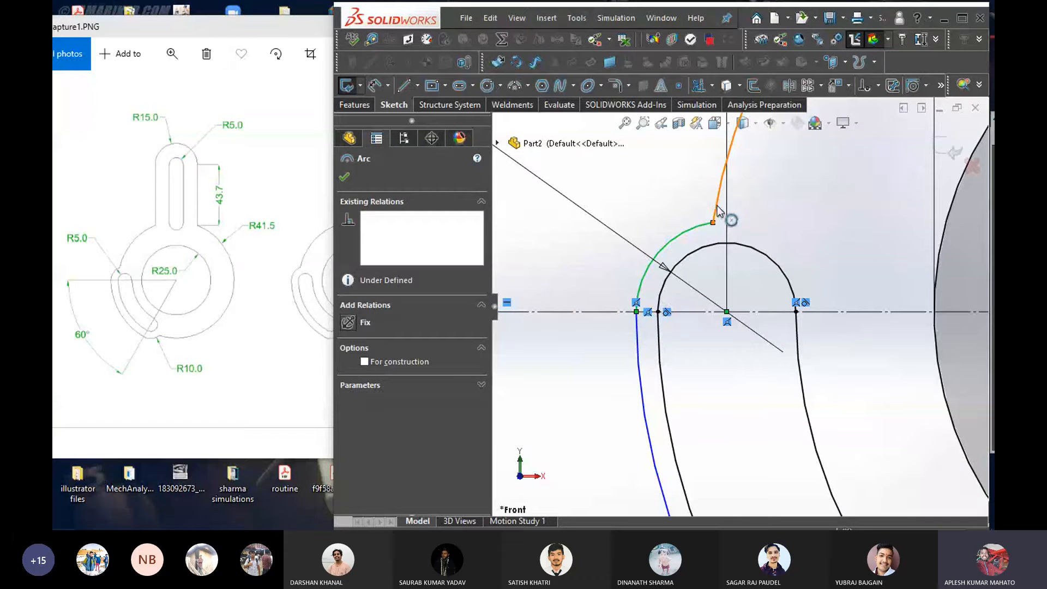
{"action": "left_click", "coordinate": [716, 212], "text": "ctrl"}
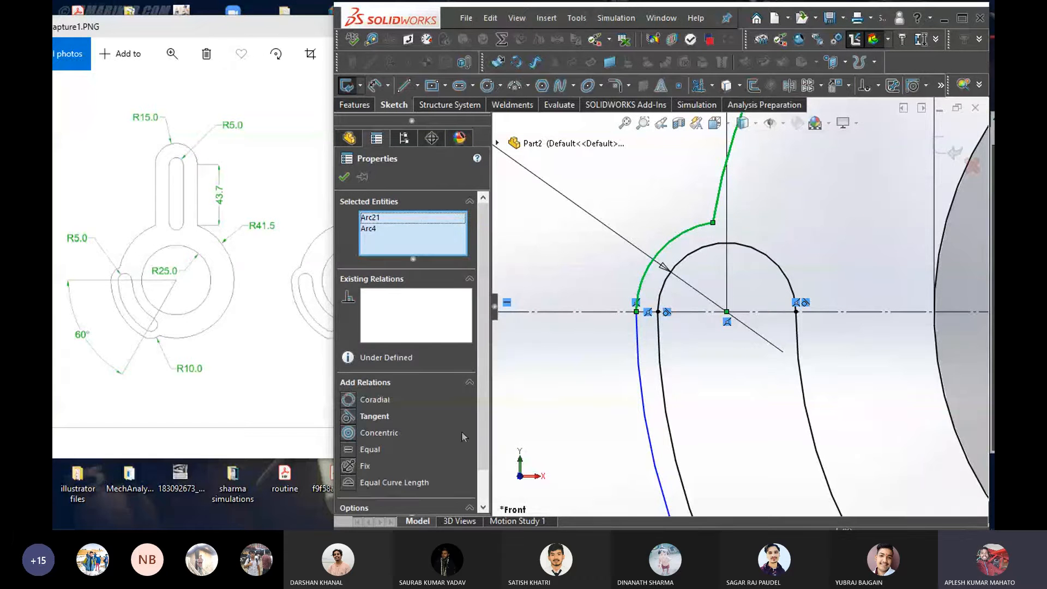
{"action": "scroll", "coordinate": [407, 452], "scroll_direction": "down", "scroll_amount": 1}
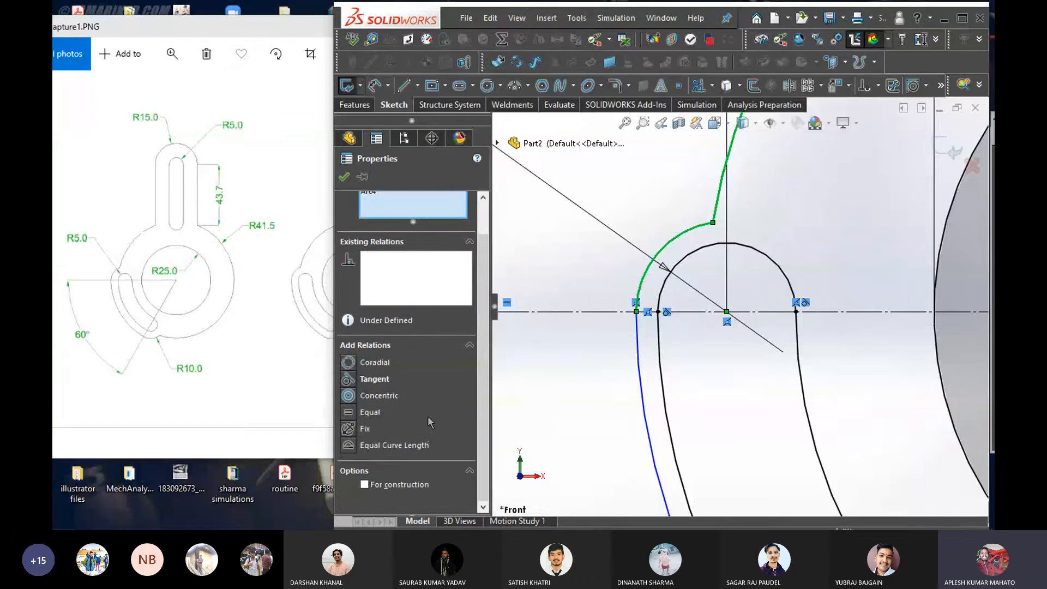
{"action": "scroll", "coordinate": [431, 423], "scroll_direction": "up", "scroll_amount": 1}
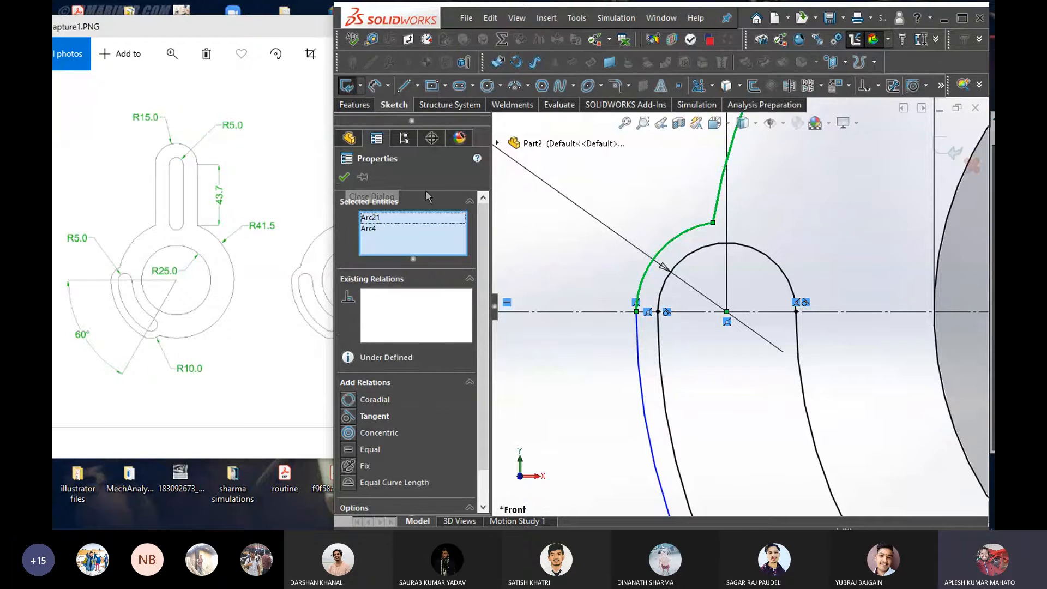
{"action": "left_click", "coordinate": [344, 177]}
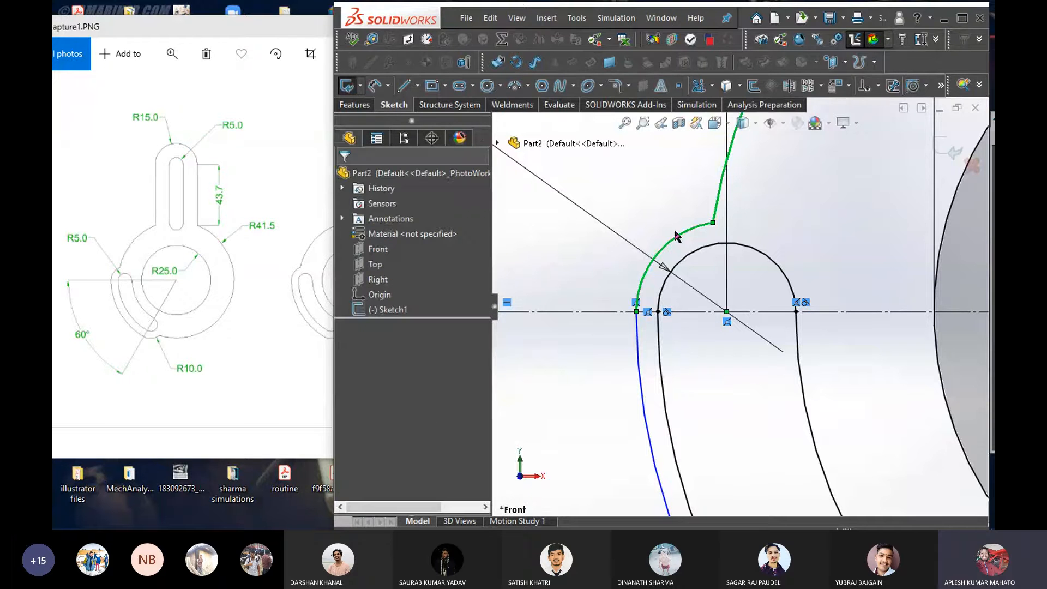
Try fixing the point where the slot's upper outer arc meets the hub arc, and delete that Fixed relation
{"action": "left_click", "coordinate": [710, 223]}
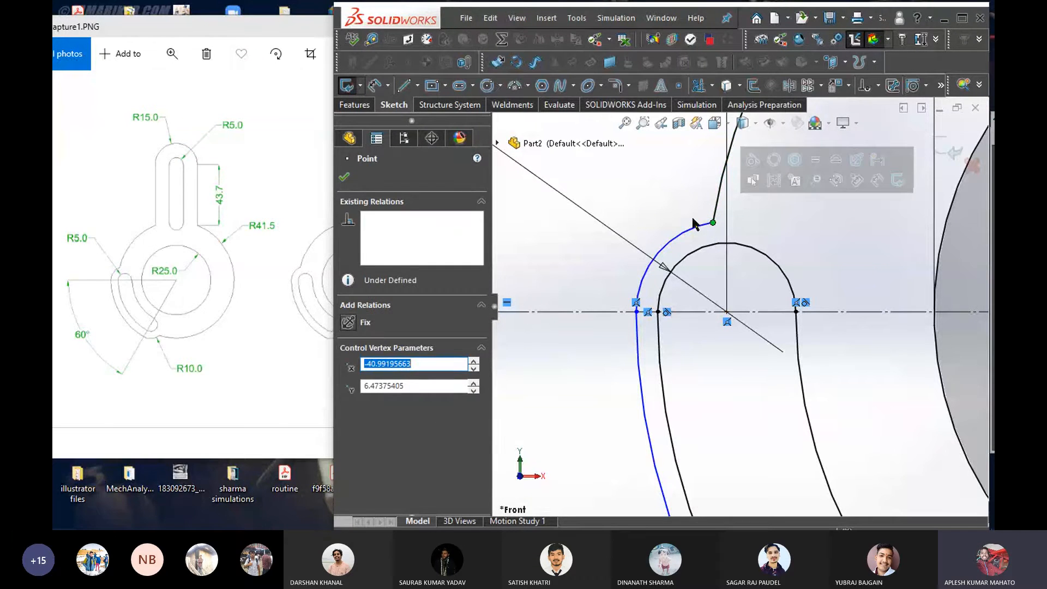
{"action": "left_click", "coordinate": [348, 323]}
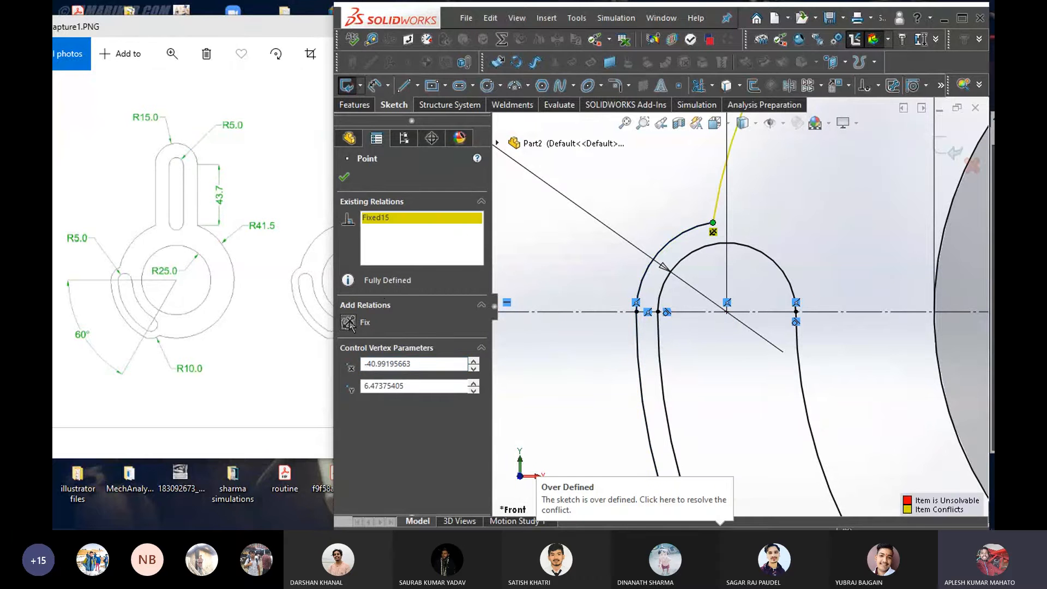
{"action": "right_click", "coordinate": [392, 221]}
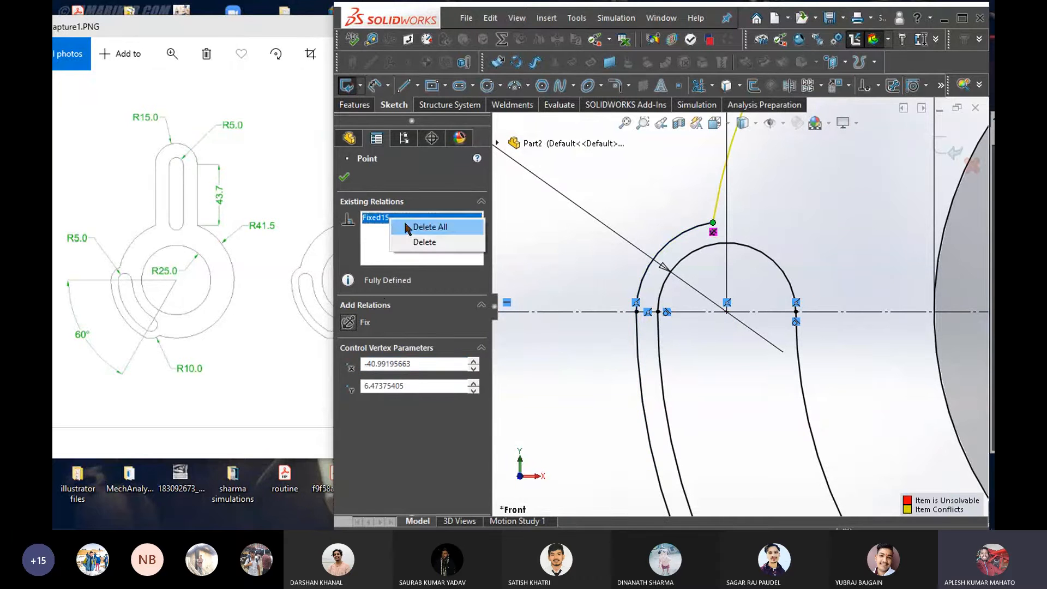
{"action": "left_click", "coordinate": [429, 227]}
{"action": "scroll", "coordinate": [740, 309], "scroll_direction": "up", "scroll_amount": 5}
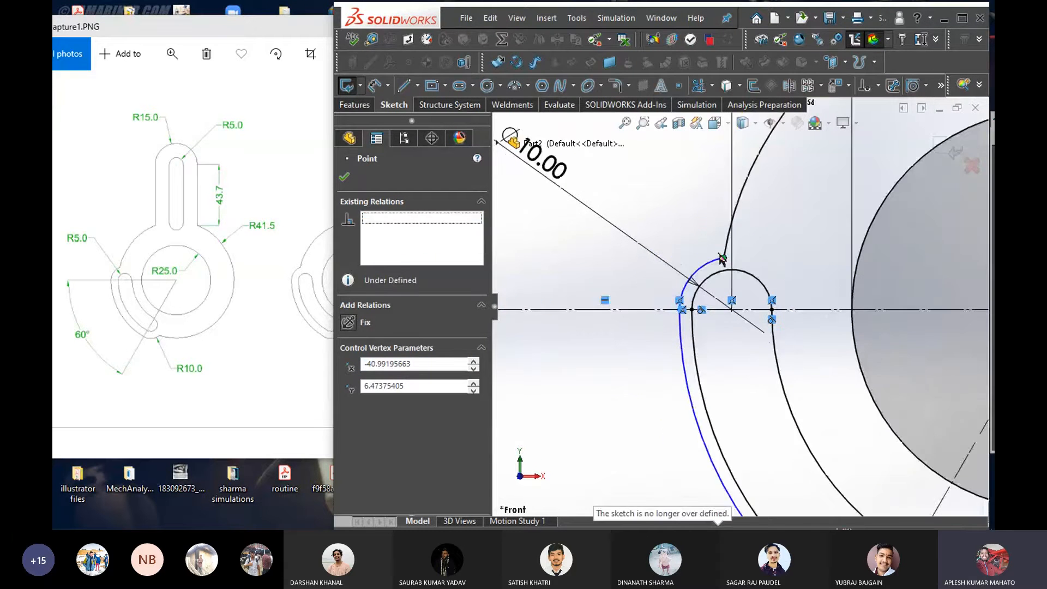
Examine the curved slot's lower end for mismatches between its end arc, inner slot arc and the 60° centreline
{"action": "scroll", "coordinate": [794, 447], "scroll_direction": "down", "scroll_amount": 4}
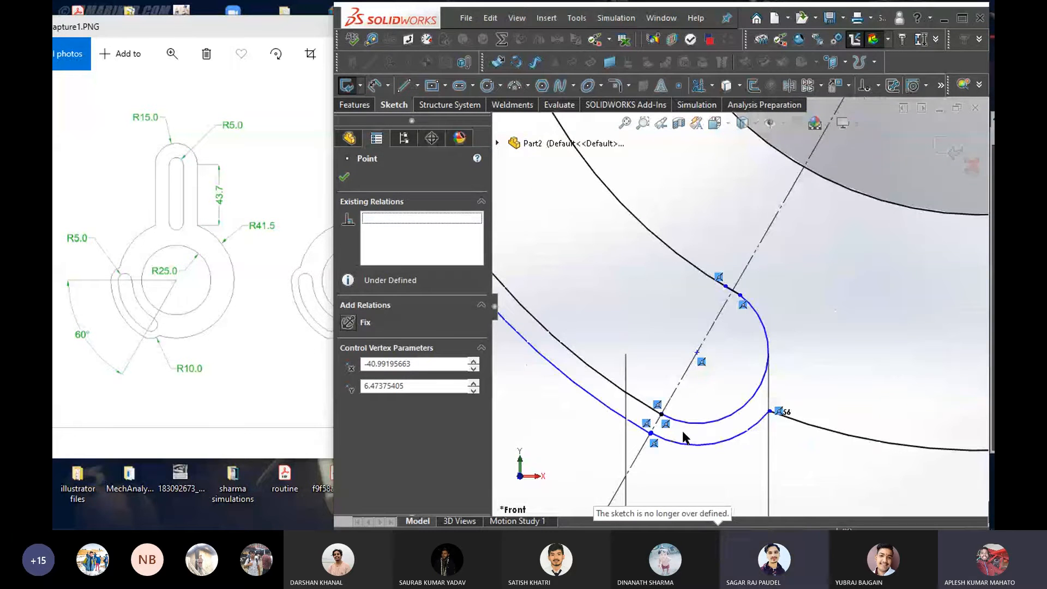
{"action": "scroll", "coordinate": [684, 433], "scroll_direction": "down", "scroll_amount": 1}
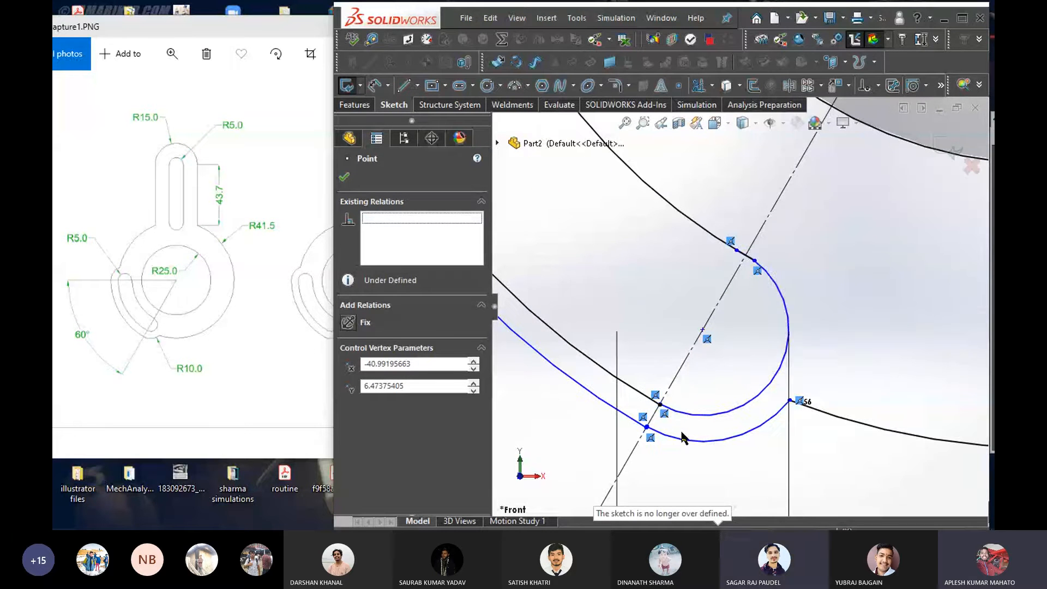
{"action": "left_click", "coordinate": [743, 486]}
{"action": "scroll", "coordinate": [743, 402], "scroll_direction": "up", "scroll_amount": 4}
{"action": "scroll", "coordinate": [710, 309], "scroll_direction": "up", "scroll_amount": 2}
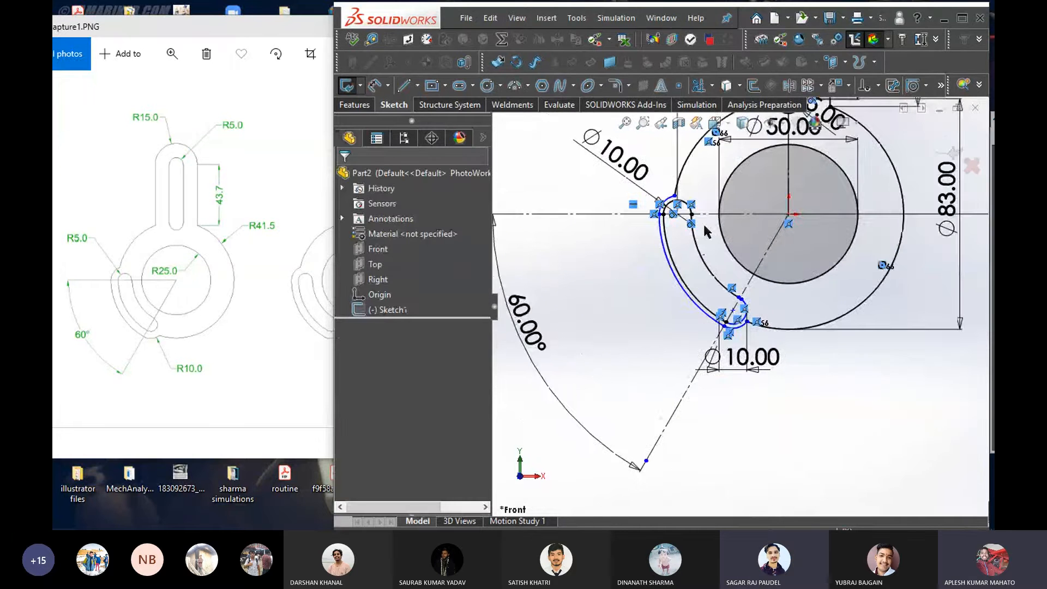
{"action": "scroll", "coordinate": [705, 225], "scroll_direction": "down", "scroll_amount": 4}
{"action": "scroll", "coordinate": [792, 457], "scroll_direction": "down", "scroll_amount": 2}
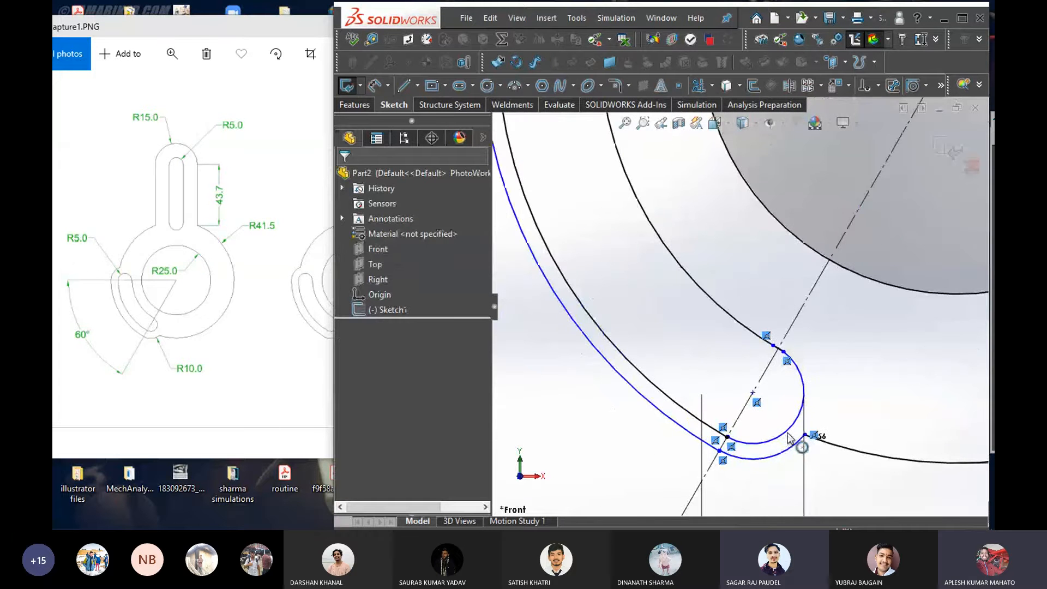
{"action": "scroll", "coordinate": [785, 422], "scroll_direction": "down", "scroll_amount": 3}
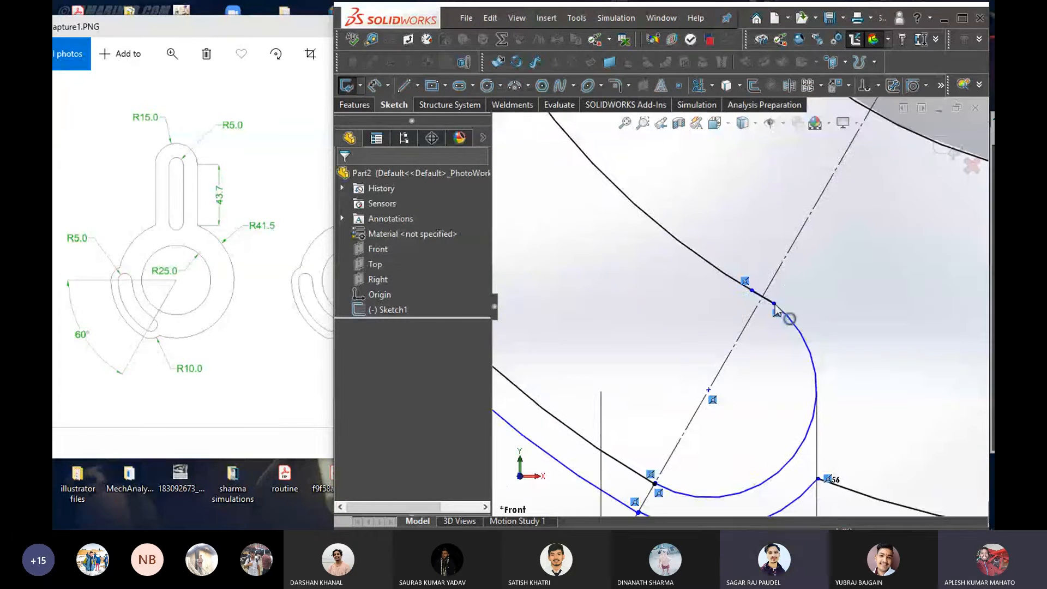
{"action": "scroll", "coordinate": [785, 319], "scroll_direction": "down", "scroll_amount": 3}
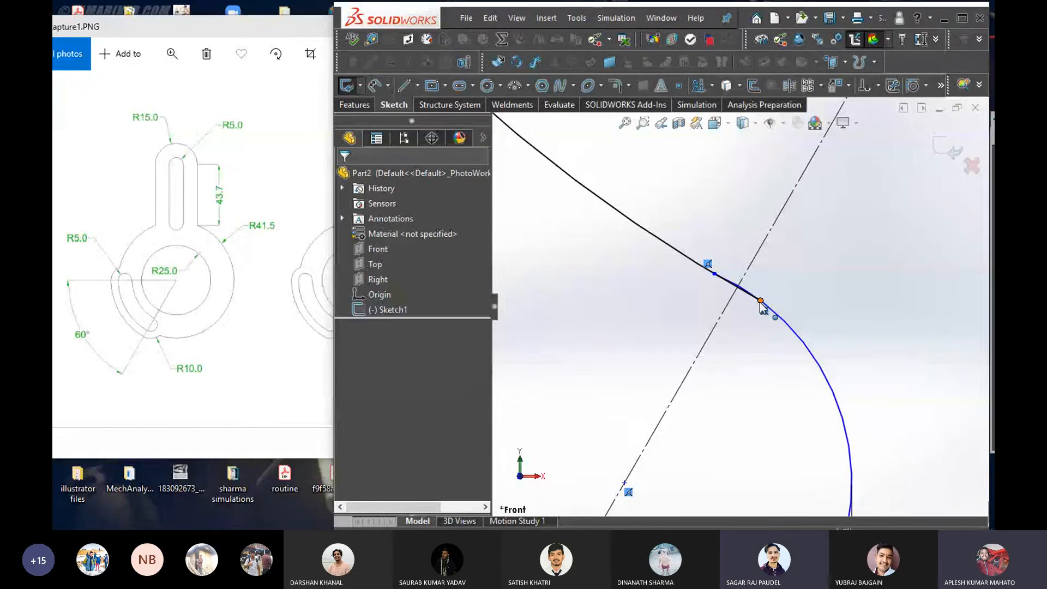
Try adjusting the endpoint at the slot's lower inner junction and check the possible relations between the neighbouring endpoint and the 60° centreline
{"action": "left_click", "coordinate": [761, 300]}
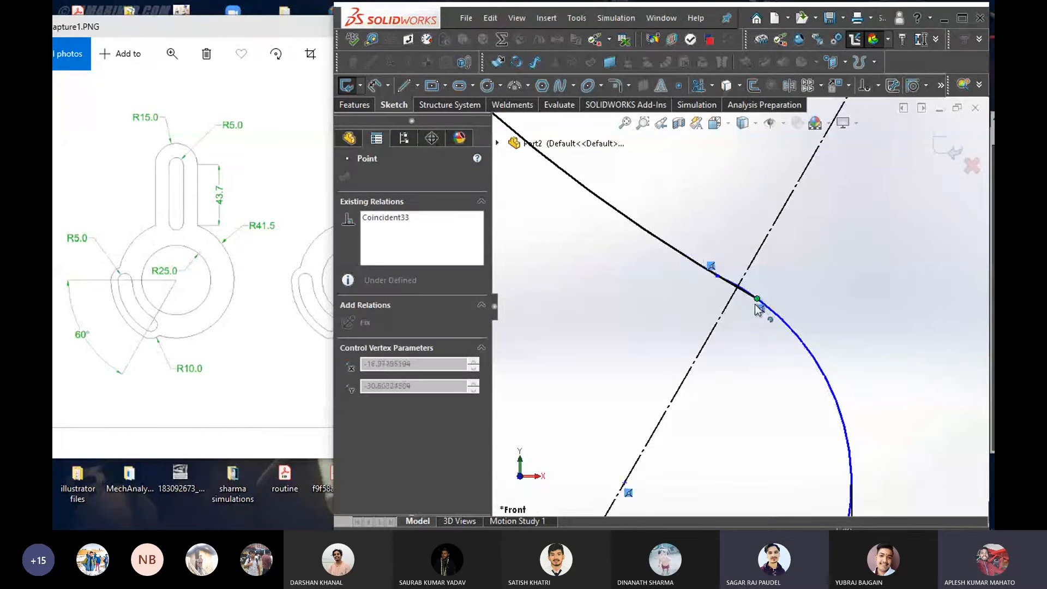
{"action": "left_click_drag", "start_coordinate": [752, 307], "coordinate": [752, 304]}
{"action": "scroll", "coordinate": [722, 277], "scroll_direction": "down", "scroll_amount": 3}
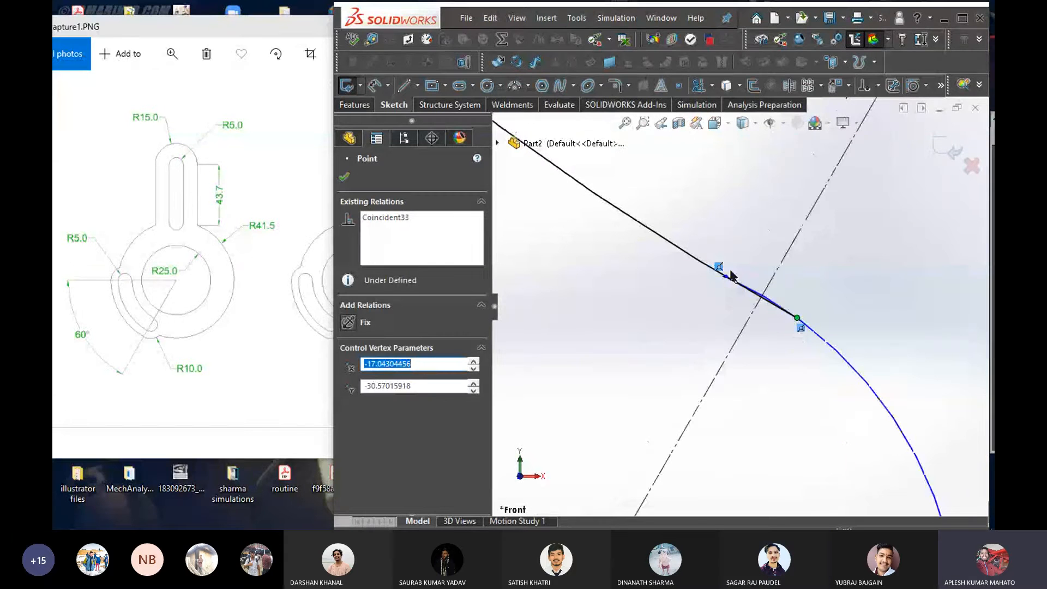
{"action": "left_click", "coordinate": [757, 305], "text": "ctrl"}
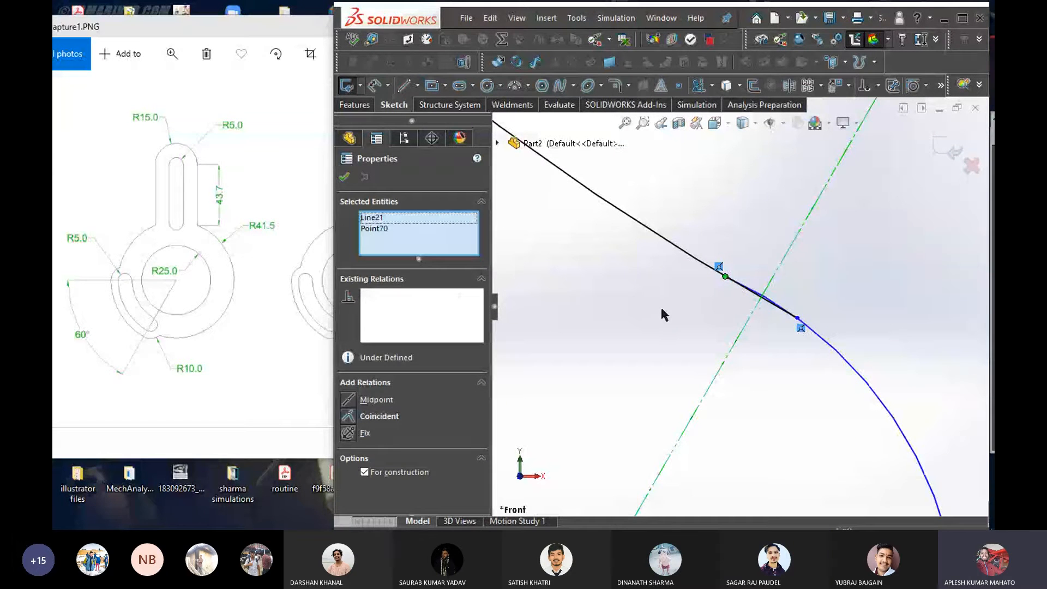
{"action": "left_click", "coordinate": [643, 309]}
{"action": "scroll", "coordinate": [760, 305], "scroll_direction": "down", "scroll_amount": 4}
{"action": "scroll", "coordinate": [806, 309], "scroll_direction": "down", "scroll_amount": 3}
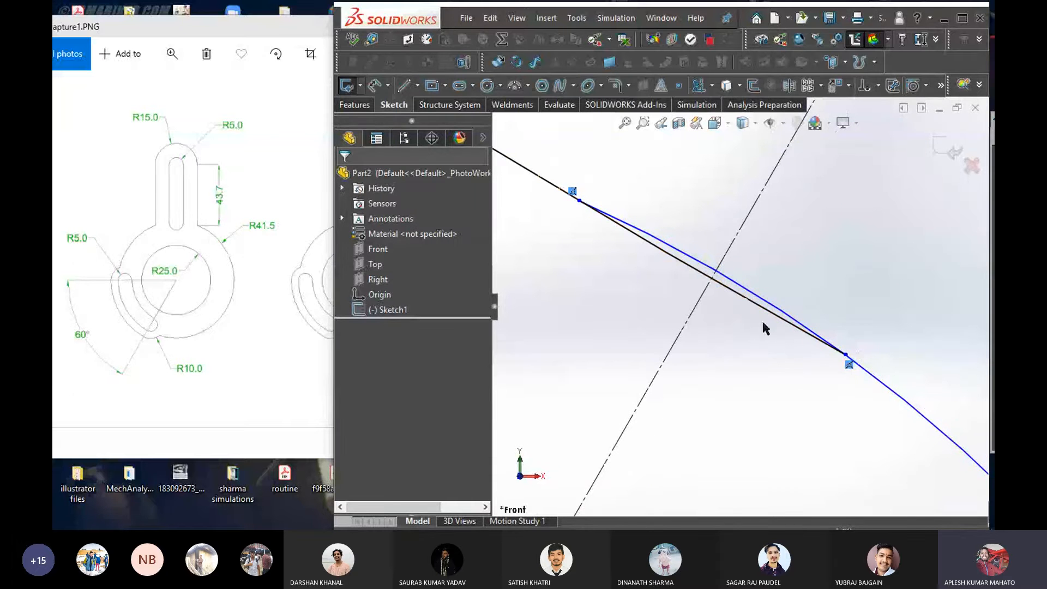
Move the endpoint of the slot's lower end arc onto the intersection of the inner slot arc and 60° centreline, closing the slot profile
{"action": "scroll", "coordinate": [649, 279], "scroll_direction": "up", "scroll_amount": 2}
{"action": "scroll", "coordinate": [648, 276], "scroll_direction": "up", "scroll_amount": 5}
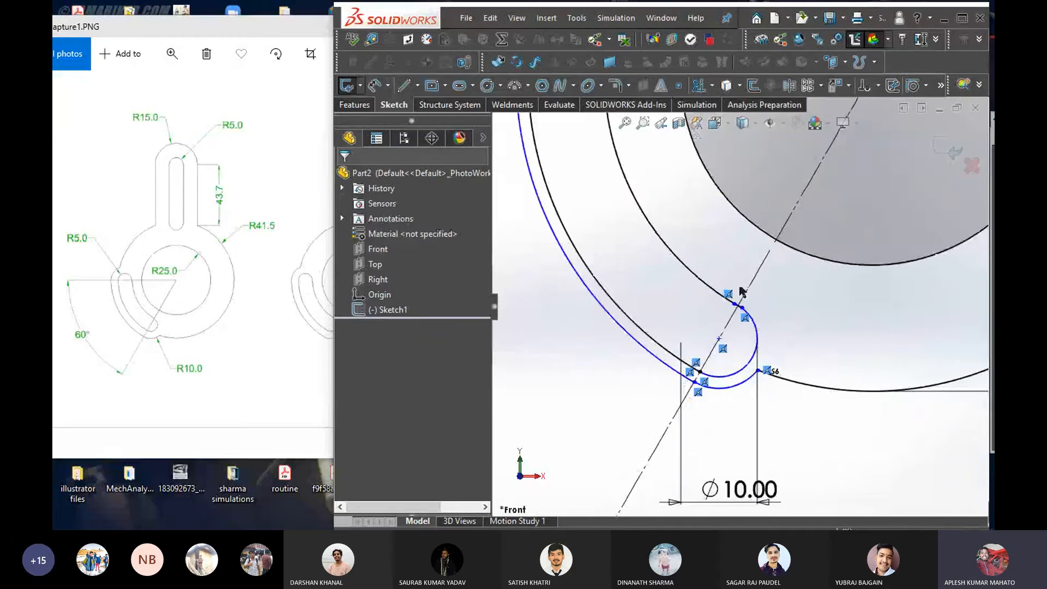
{"action": "scroll", "coordinate": [743, 307], "scroll_direction": "down", "scroll_amount": 7}
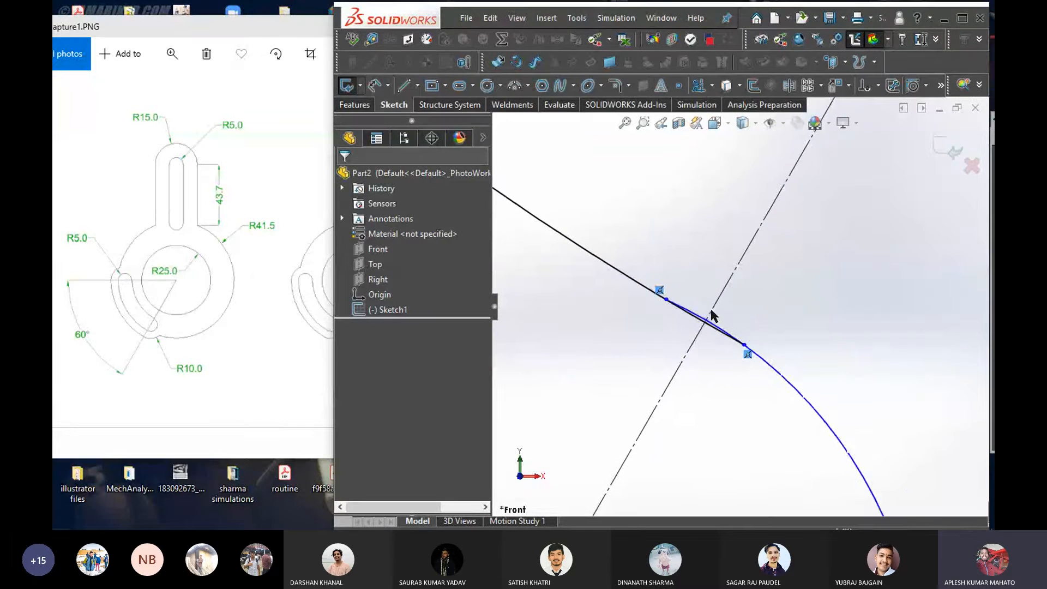
{"action": "mouse_move", "coordinate": [633, 252]}
{"action": "left_mouse_down"}
{"action": "mouse_move", "coordinate": [611, 316]}
{"action": "mouse_move", "coordinate": [861, 442]}
{"action": "left_mouse_up"}
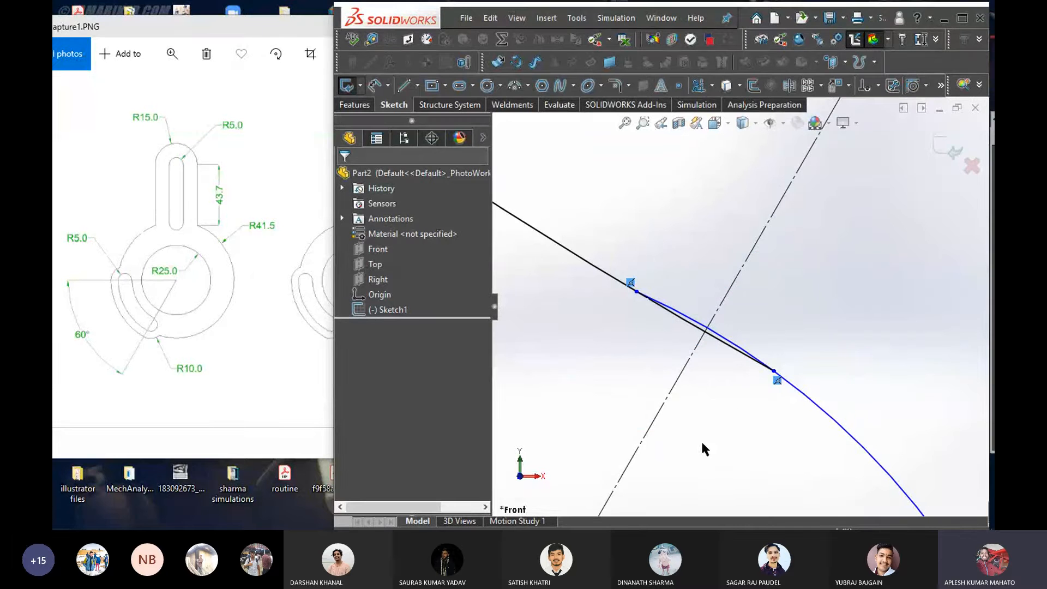
{"action": "scroll", "coordinate": [763, 408], "scroll_direction": "up", "scroll_amount": 6}
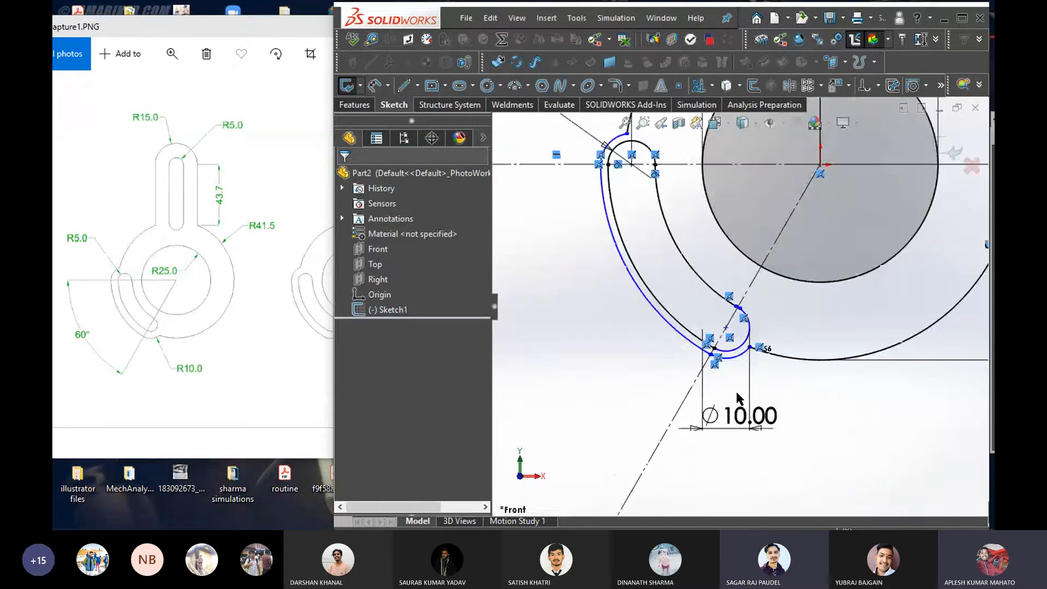
{"action": "scroll", "coordinate": [734, 309], "scroll_direction": "down", "scroll_amount": 3}
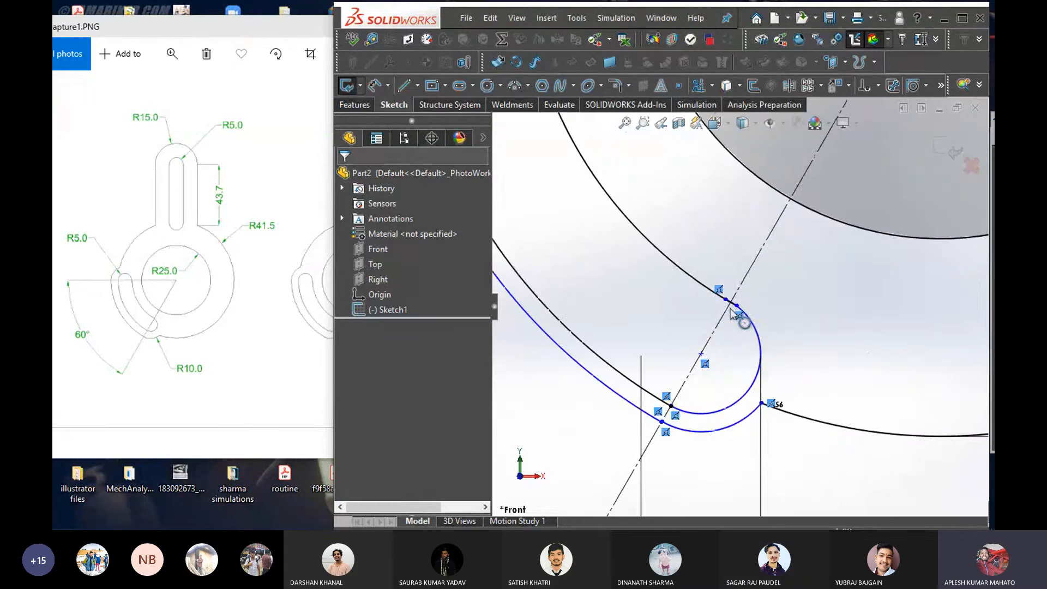
{"action": "scroll", "coordinate": [731, 305], "scroll_direction": "down", "scroll_amount": 5}
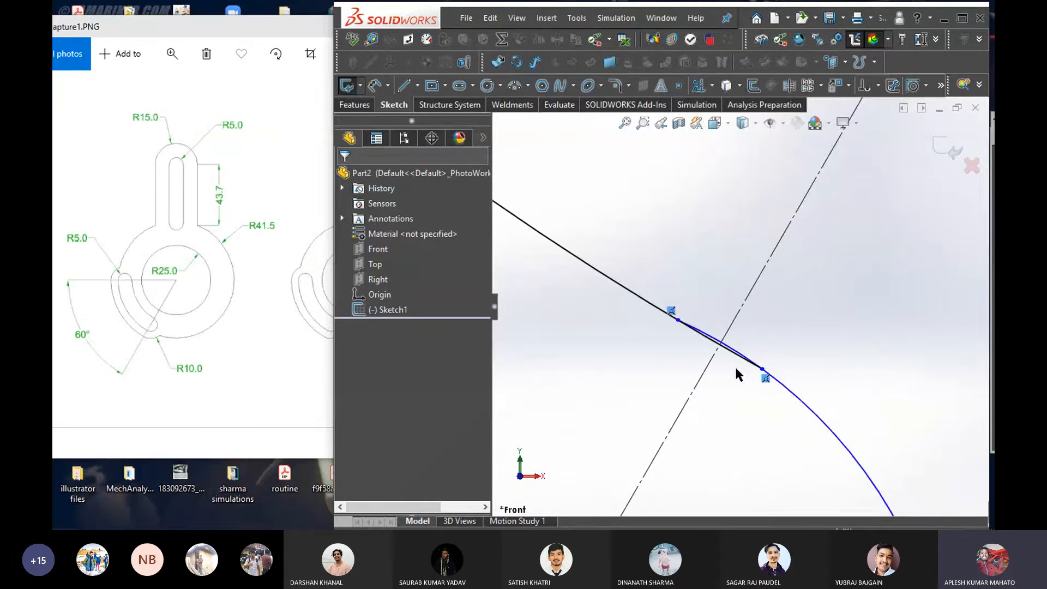
{"action": "scroll", "coordinate": [720, 353], "scroll_direction": "down", "scroll_amount": 3}
{"action": "scroll", "coordinate": [688, 352], "scroll_direction": "up", "scroll_amount": 3}
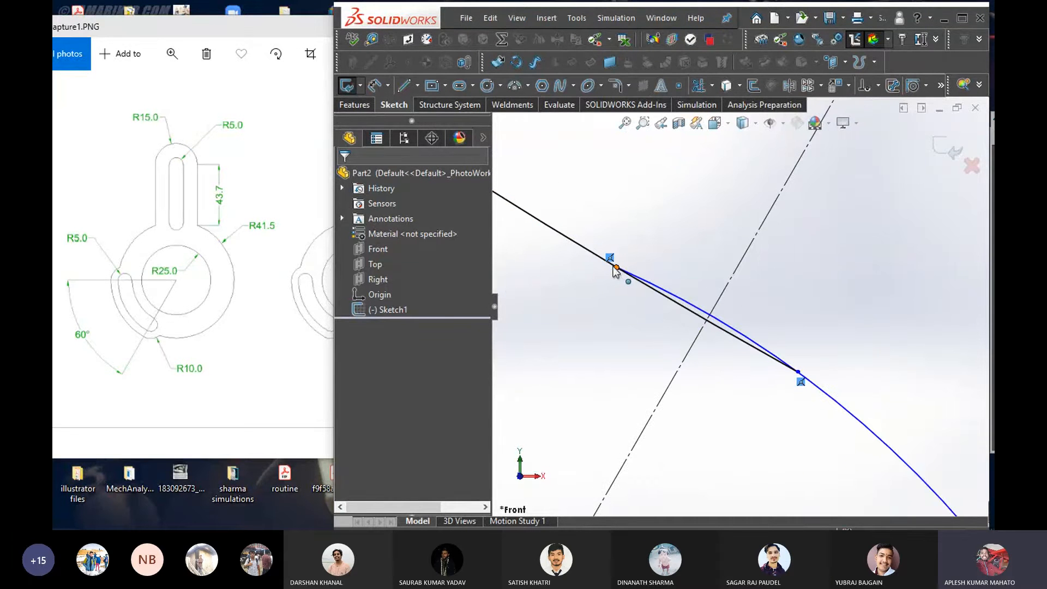
{"action": "left_click_drag", "start_coordinate": [617, 269], "coordinate": [708, 321]}
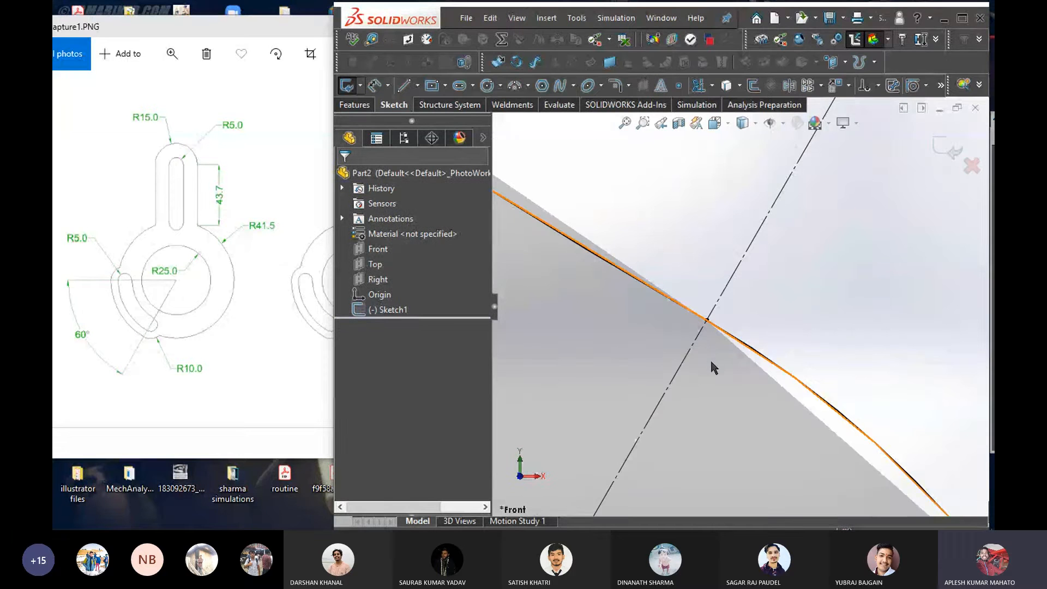
Examine the closed curved slot and the outer boundary arc around its lower end where it meets the hub arc
{"action": "scroll", "coordinate": [709, 362], "scroll_direction": "up", "scroll_amount": 3}
{"action": "scroll", "coordinate": [708, 361], "scroll_direction": "up", "scroll_amount": 5}
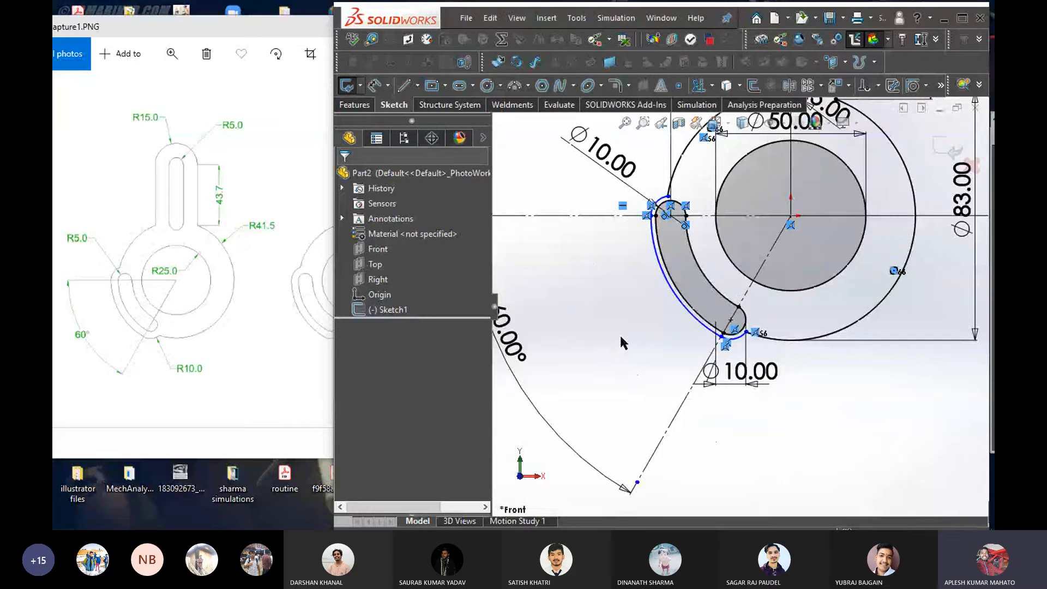
{"action": "scroll", "coordinate": [746, 308], "scroll_direction": "down", "scroll_amount": 1}
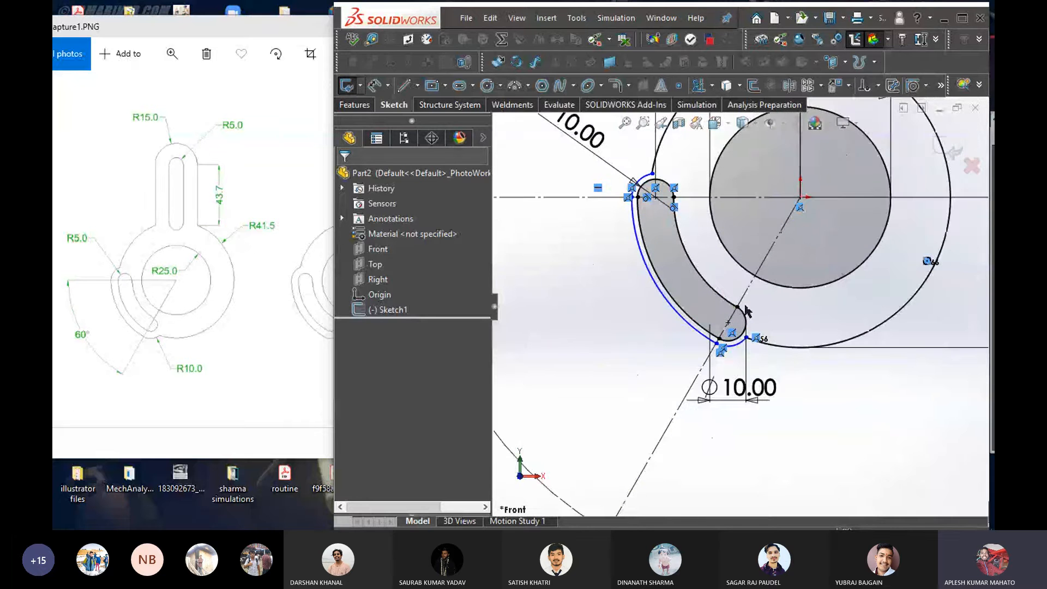
{"action": "scroll", "coordinate": [745, 310], "scroll_direction": "down", "scroll_amount": 1}
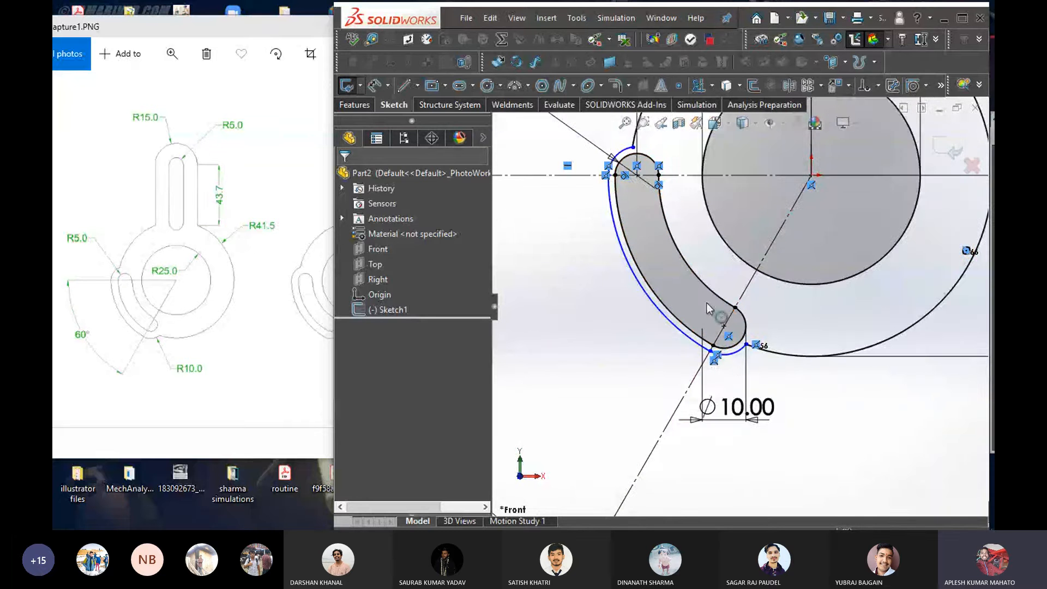
{"action": "scroll", "coordinate": [738, 320], "scroll_direction": "down", "scroll_amount": 6}
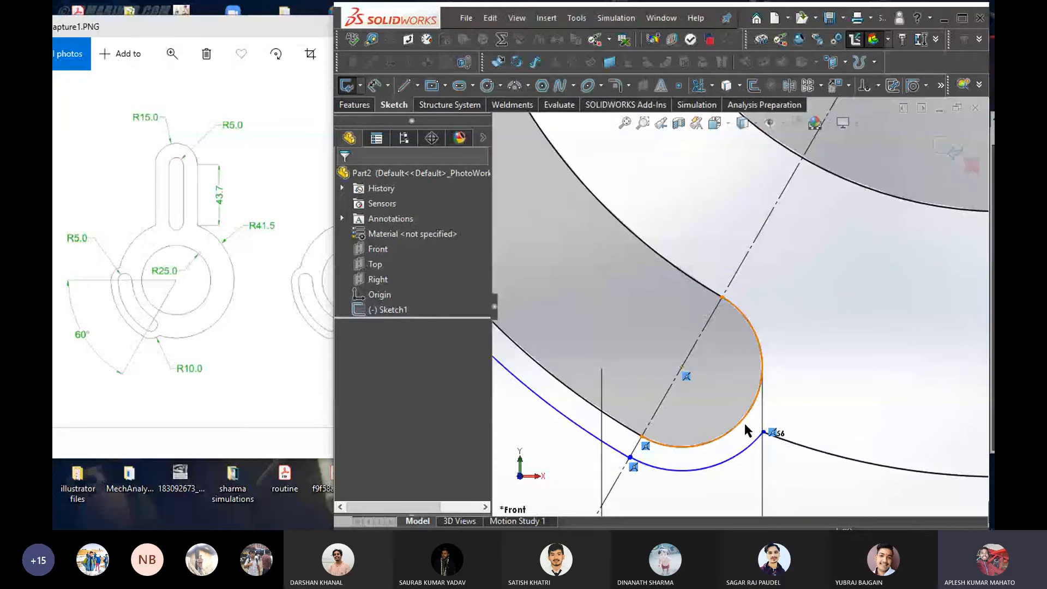
{"action": "scroll", "coordinate": [766, 448], "scroll_direction": "down", "scroll_amount": 3}
{"action": "scroll", "coordinate": [715, 380], "scroll_direction": "up", "scroll_amount": 3}
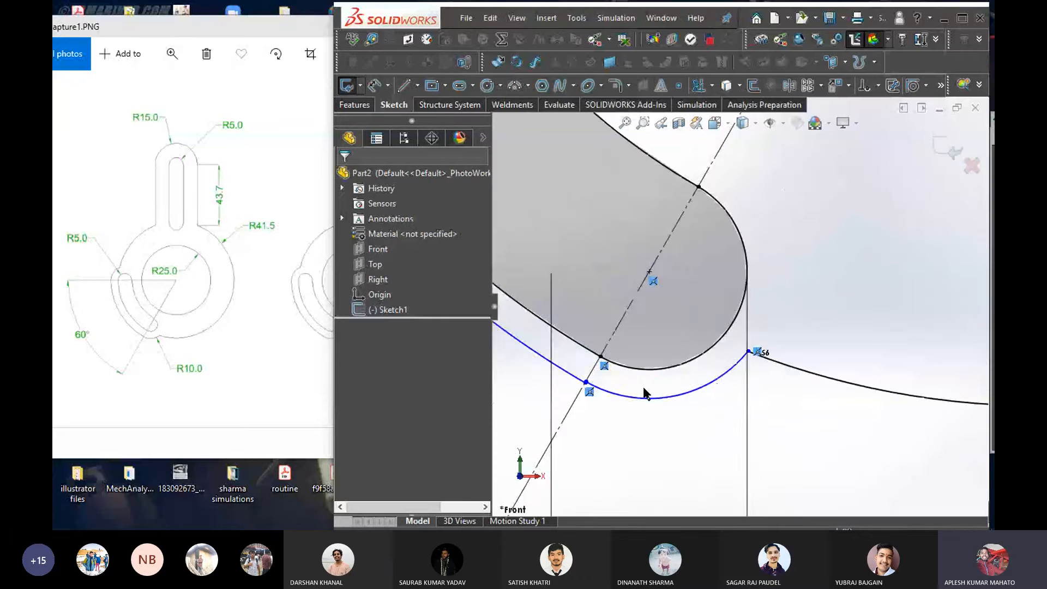
Examine the junction of the inner slot arc, lower end arc and 60° centreline, including its point properties
{"action": "scroll", "coordinate": [591, 349], "scroll_direction": "up", "scroll_amount": 5}
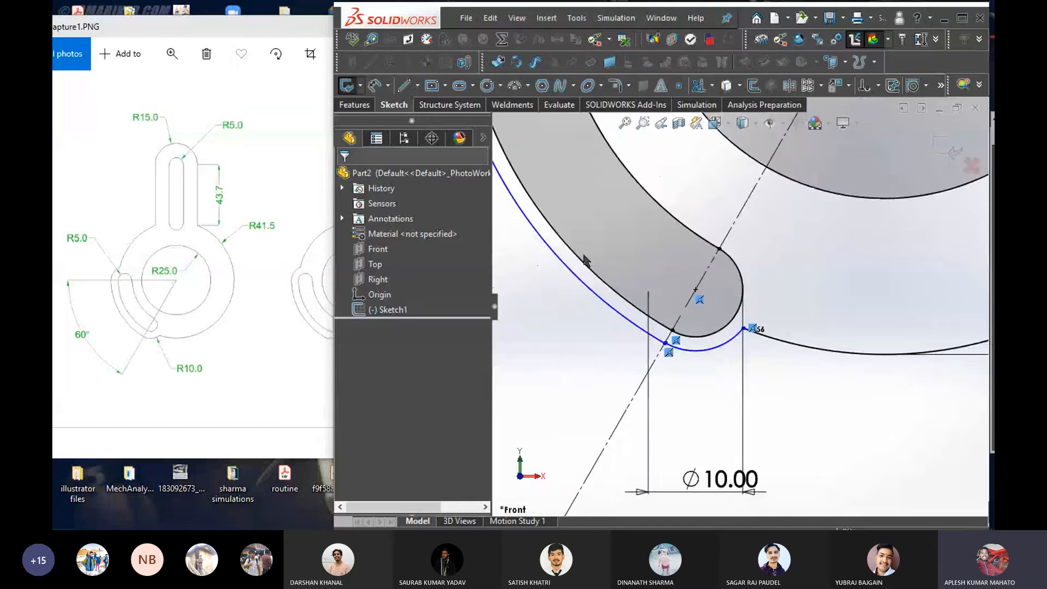
{"action": "scroll", "coordinate": [609, 188], "scroll_direction": "down", "scroll_amount": 2}
{"action": "scroll", "coordinate": [859, 368], "scroll_direction": "down", "scroll_amount": 4}
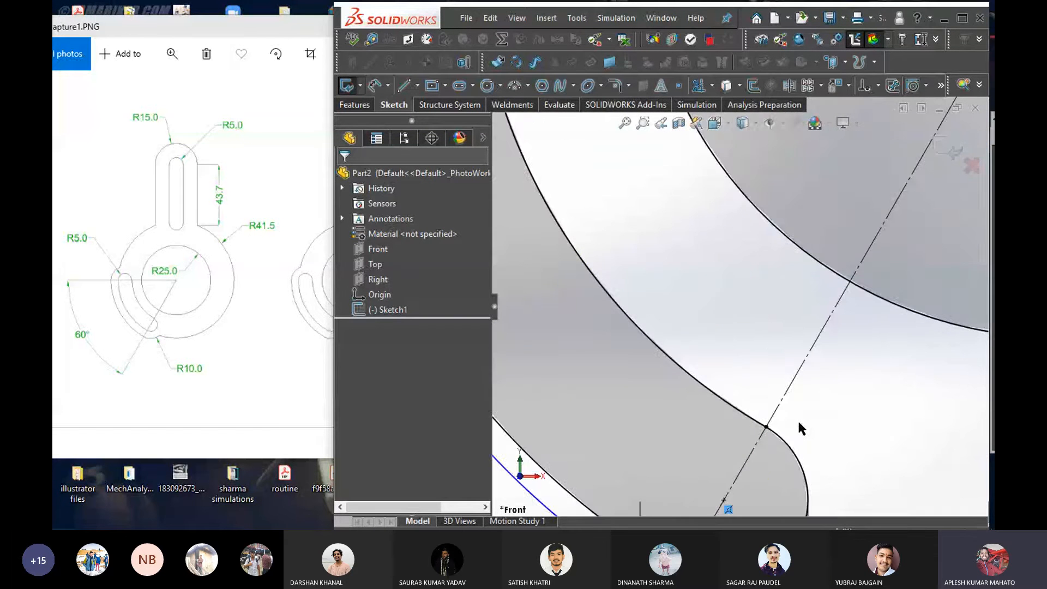
{"action": "scroll", "coordinate": [770, 428], "scroll_direction": "down", "scroll_amount": 2}
{"action": "left_click", "coordinate": [720, 400]}
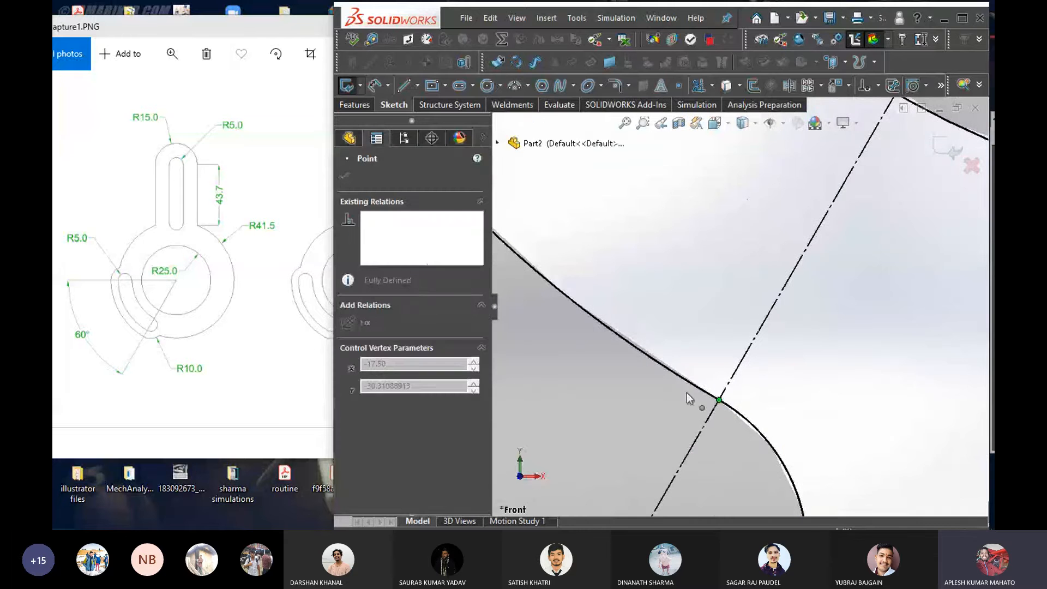
{"action": "left_click_drag", "start_coordinate": [680, 377], "coordinate": [691, 395]}
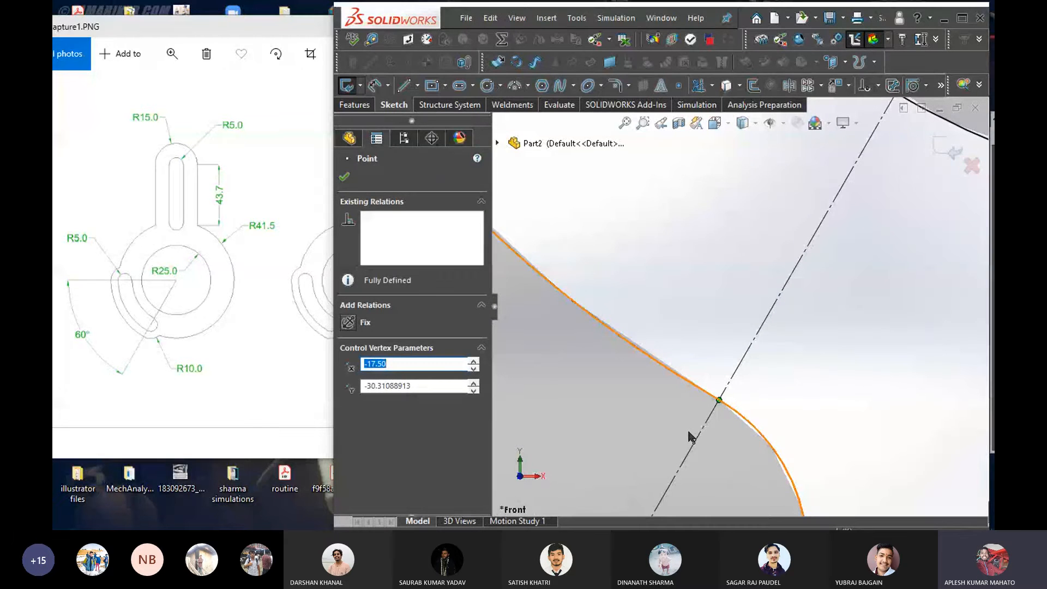
{"action": "scroll", "coordinate": [688, 429], "scroll_direction": "up", "scroll_amount": 2}
{"action": "key", "text": "Escape"}
{"action": "scroll", "coordinate": [688, 433], "scroll_direction": "up", "scroll_amount": 5}
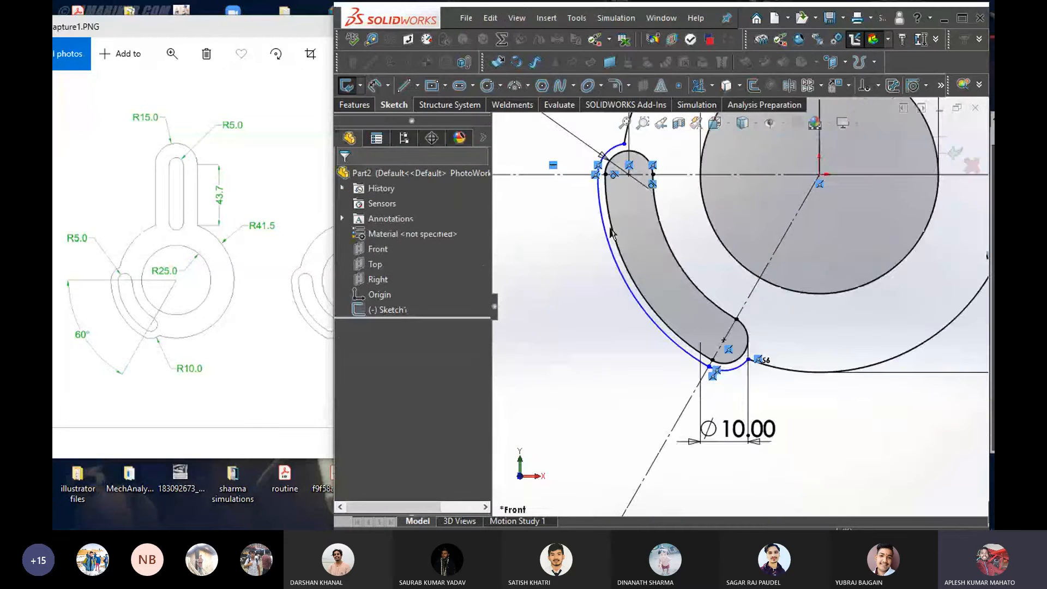
Try fixing the outer boundary's endpoint on the horizontal centreline beside the slot's upper end, and undo the fix
{"action": "scroll", "coordinate": [617, 191], "scroll_direction": "down", "scroll_amount": 8}
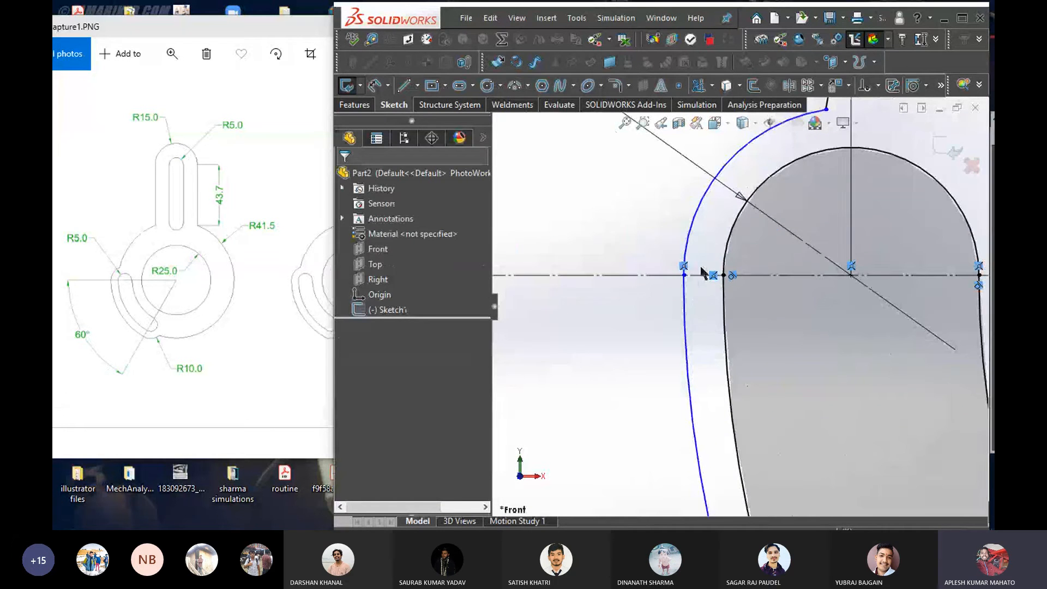
{"action": "scroll", "coordinate": [692, 292], "scroll_direction": "down", "scroll_amount": 3}
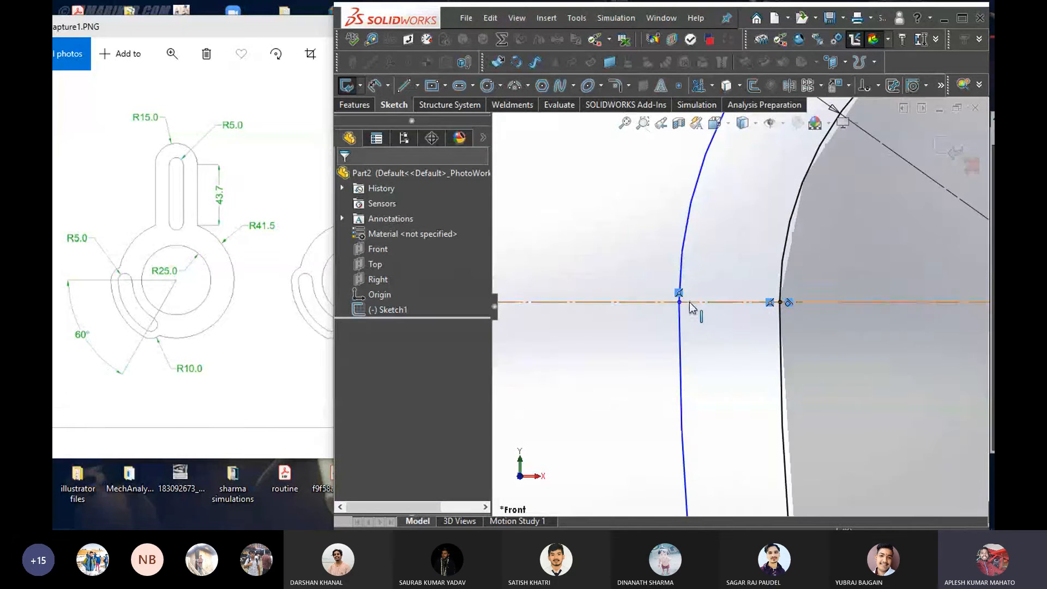
{"action": "right_click", "coordinate": [680, 301]}
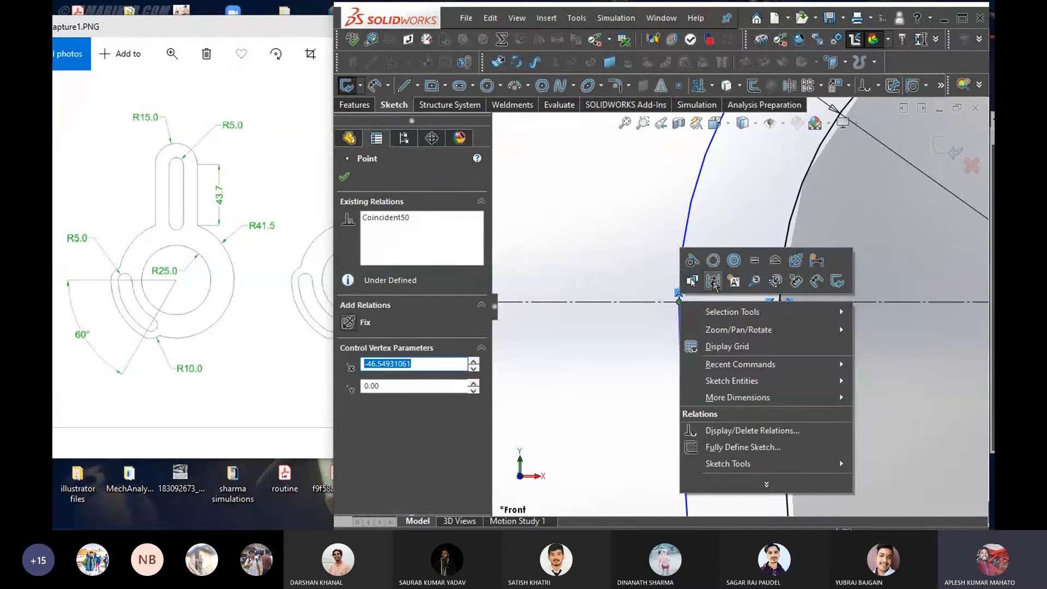
{"action": "left_click", "coordinate": [796, 281]}
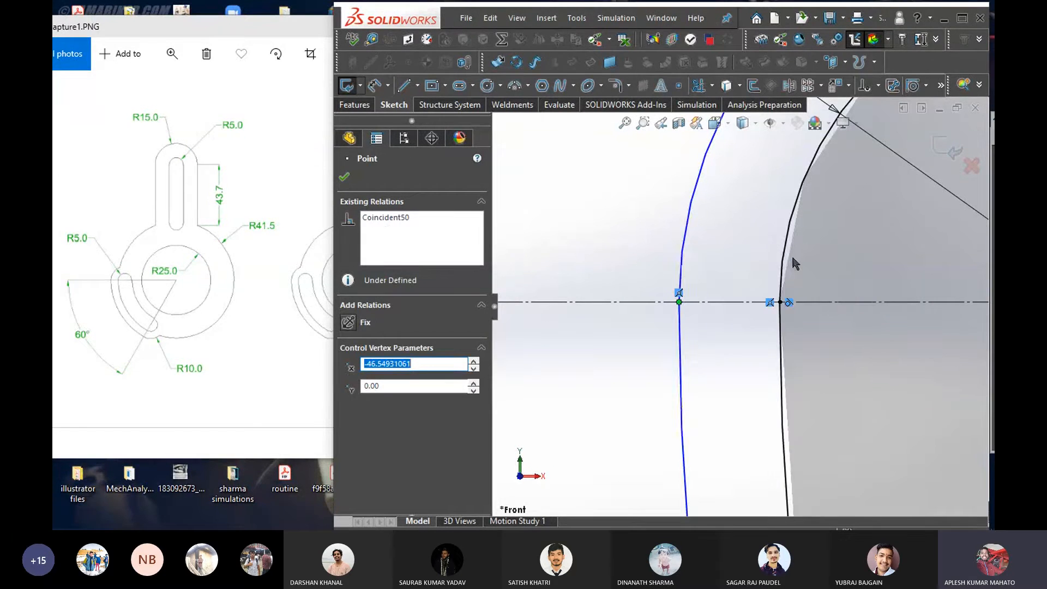
{"action": "scroll", "coordinate": [706, 363], "scroll_direction": "up", "scroll_amount": 5}
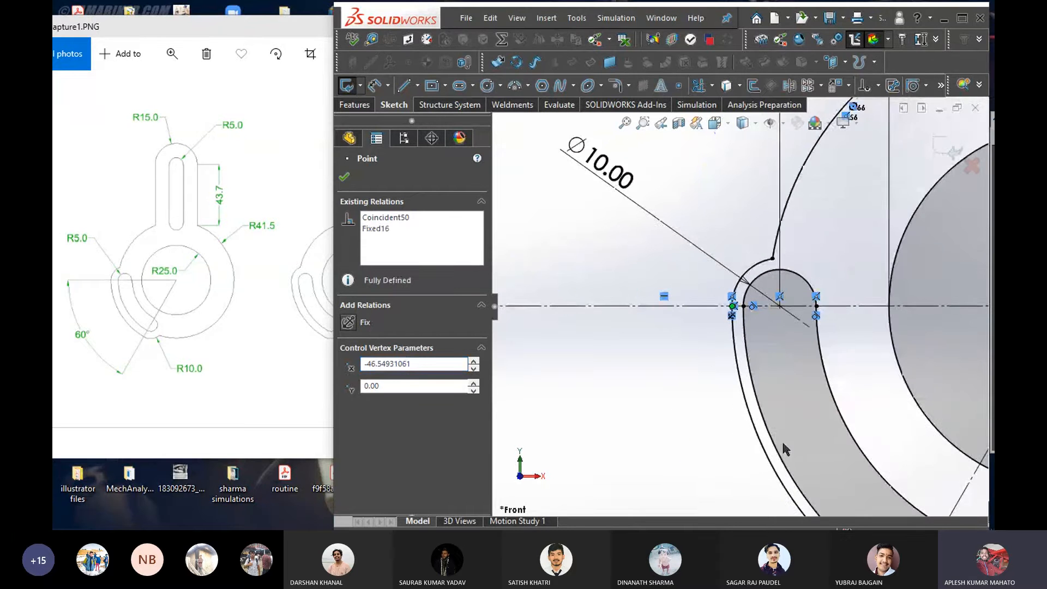
{"action": "scroll", "coordinate": [793, 462], "scroll_direction": "up", "scroll_amount": 4}
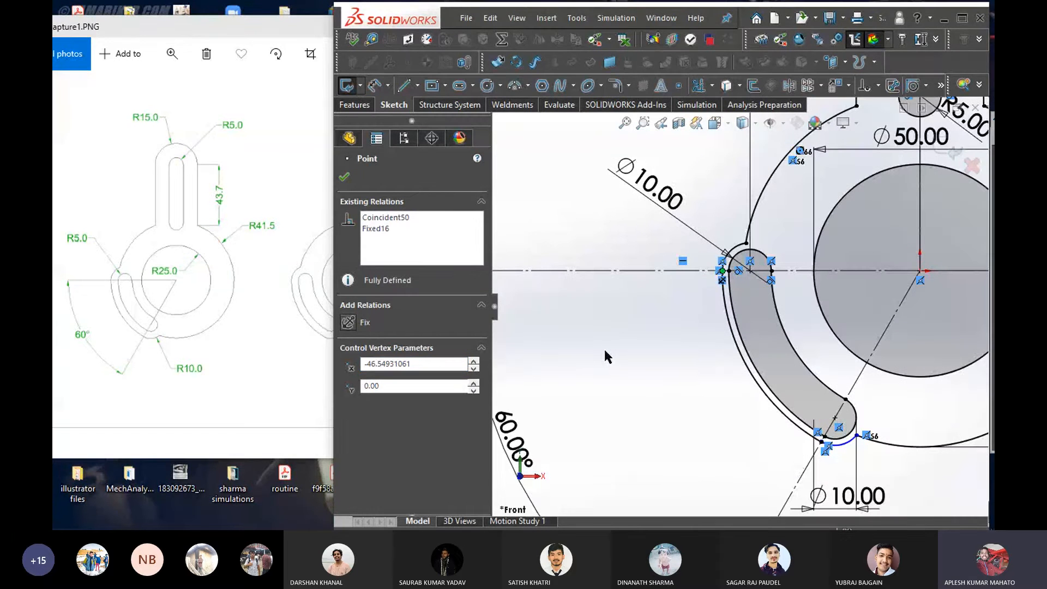
{"action": "key", "text": "ctrl+z"}
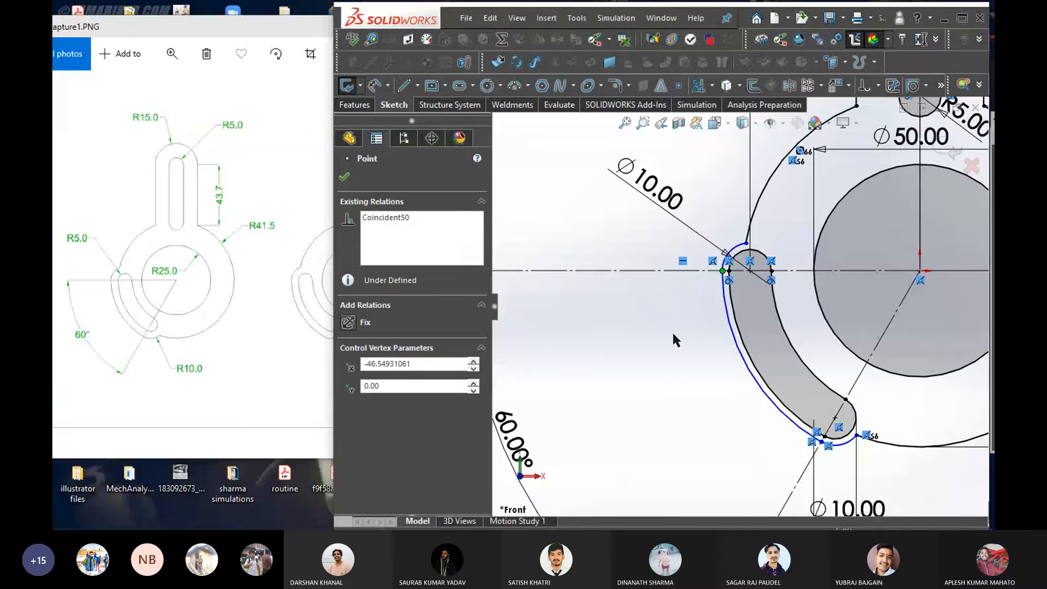
Move the outer boundary arc slightly outward from the curved slot near the horizontal centreline
{"action": "scroll", "coordinate": [687, 349], "scroll_direction": "down", "scroll_amount": 3}
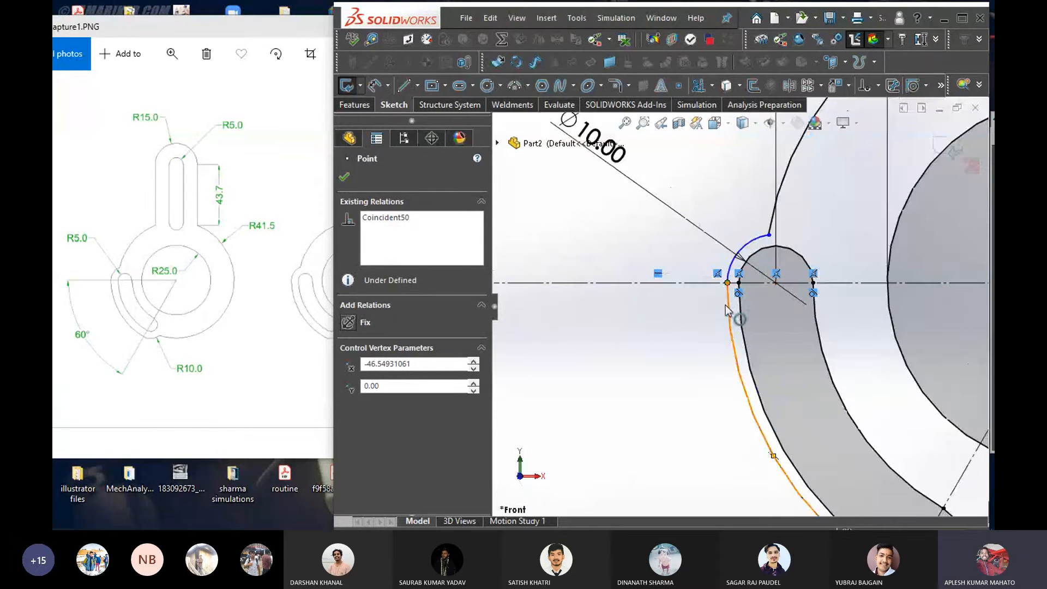
{"action": "left_click", "coordinate": [644, 343]}
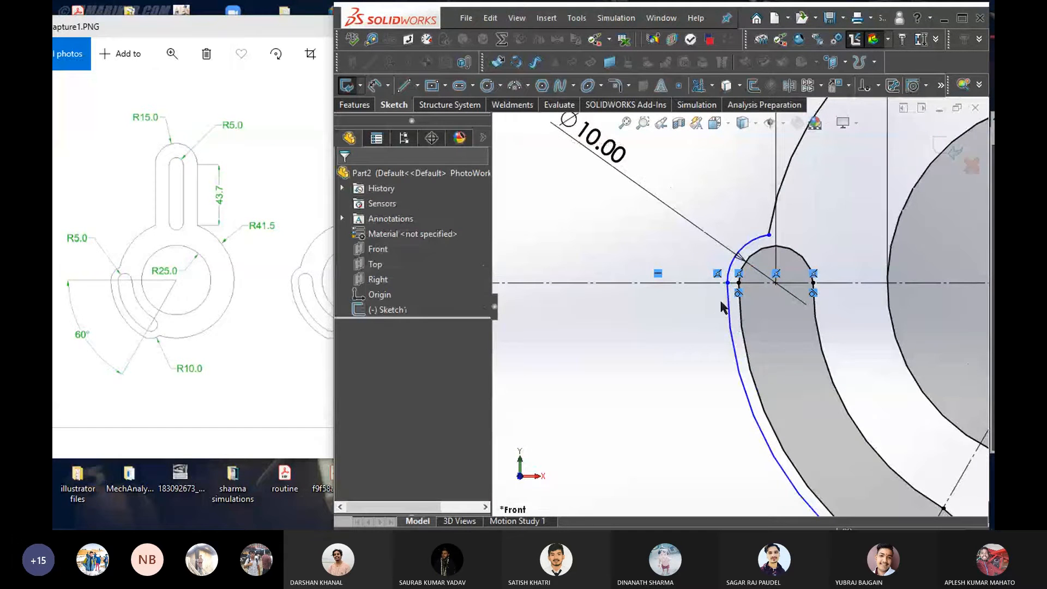
{"action": "left_click_drag", "start_coordinate": [727, 301], "coordinate": [723, 319]}
{"action": "left_click", "coordinate": [688, 359]}
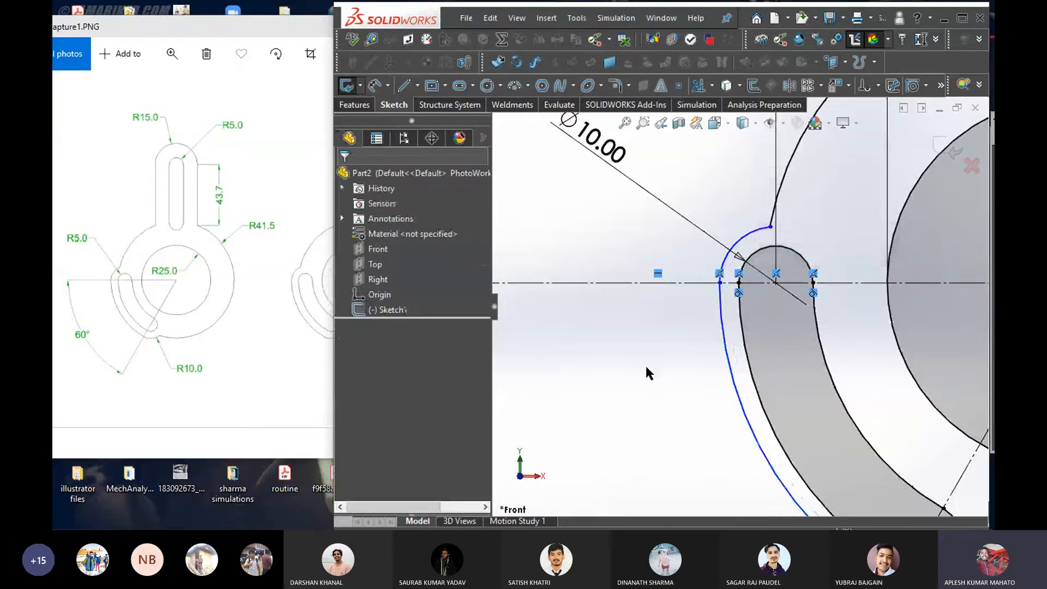
Examine the slot's upper centre point and the outer end arc around it for existing relations and a shared centre
{"action": "scroll", "coordinate": [718, 364], "scroll_direction": "up", "scroll_amount": 5}
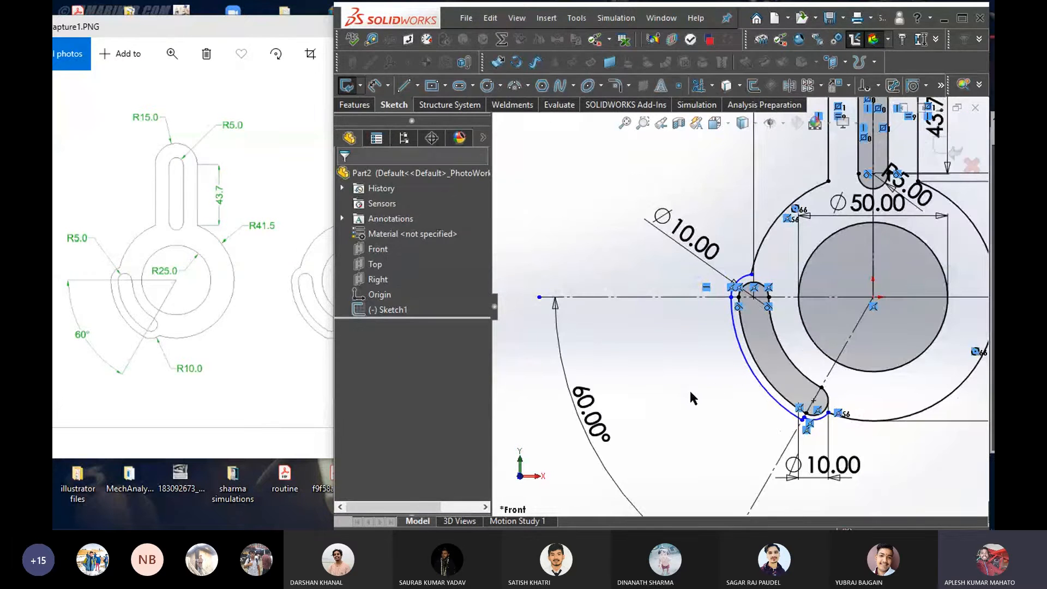
{"action": "scroll", "coordinate": [734, 310], "scroll_direction": "down", "scroll_amount": 5}
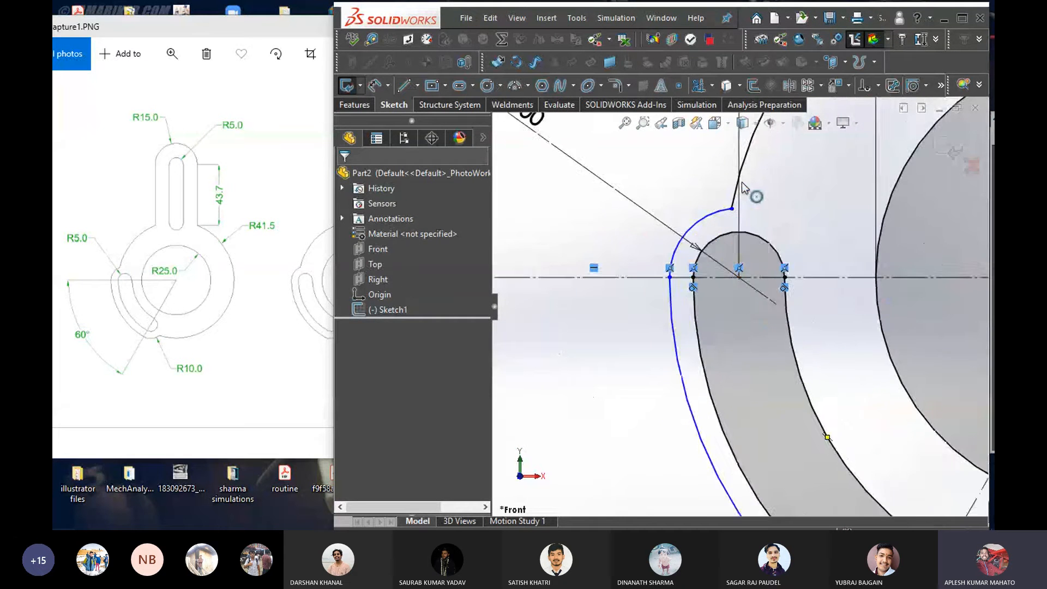
{"action": "scroll", "coordinate": [747, 291], "scroll_direction": "up", "scroll_amount": 1}
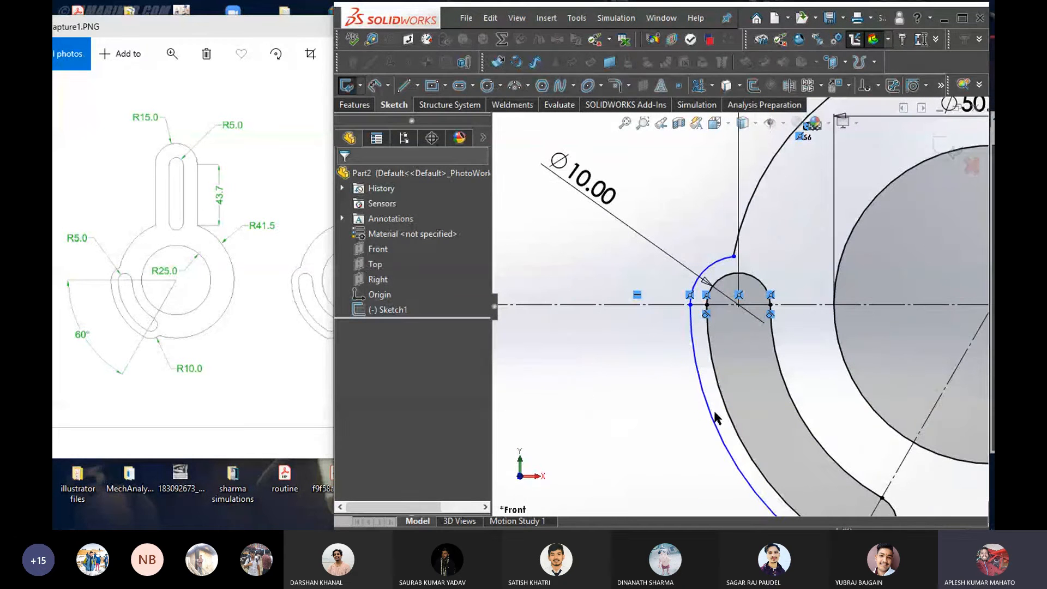
{"action": "left_click", "coordinate": [739, 305]}
{"action": "scroll", "coordinate": [952, 314], "scroll_direction": "up", "scroll_amount": 3}
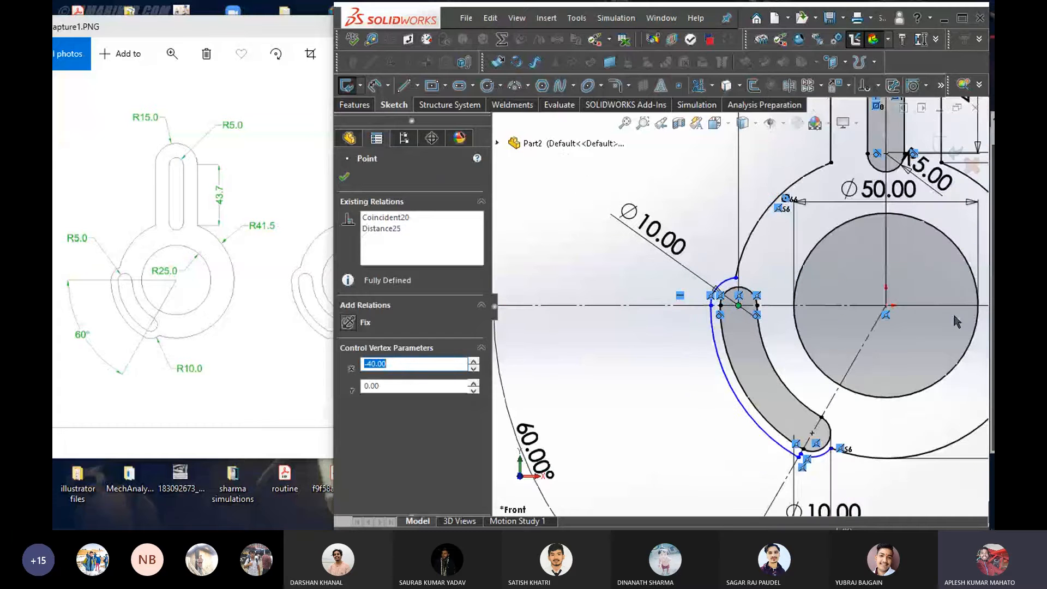
{"action": "left_click", "coordinate": [645, 379]}
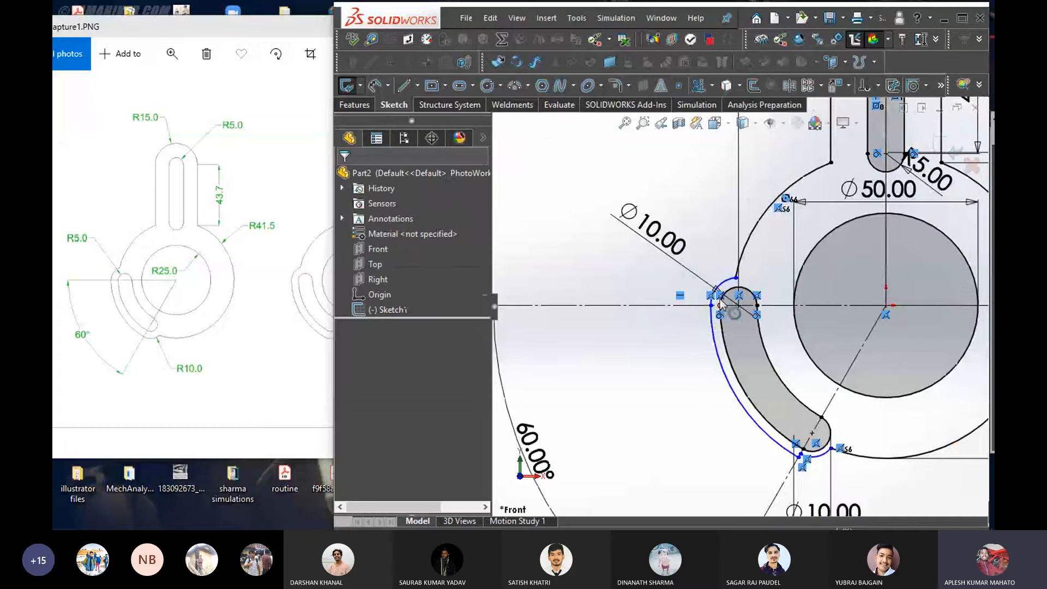
{"action": "scroll", "coordinate": [733, 296], "scroll_direction": "down", "scroll_amount": 3}
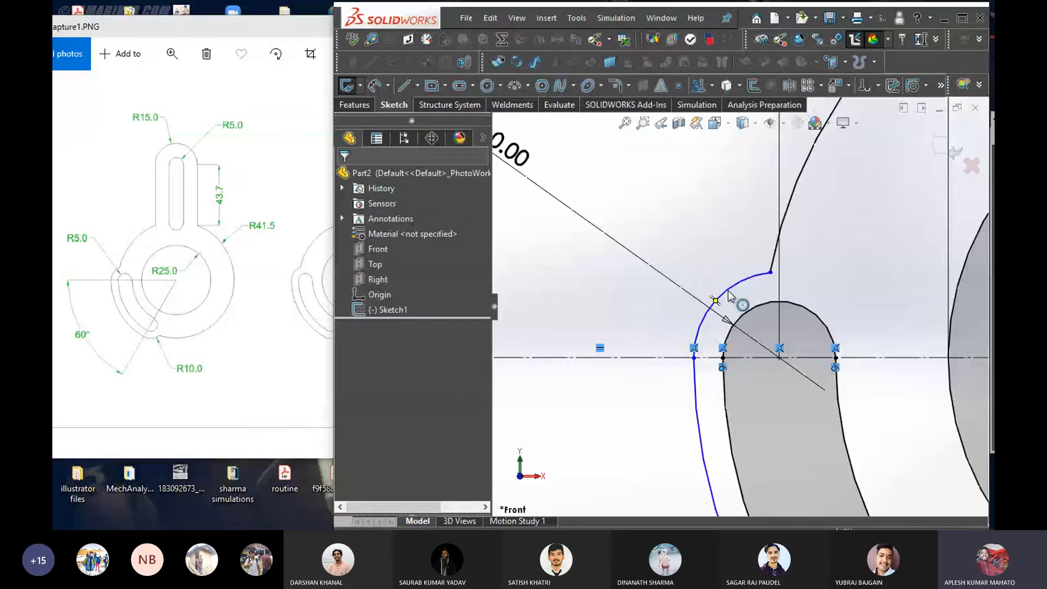
{"action": "left_click", "coordinate": [729, 291]}
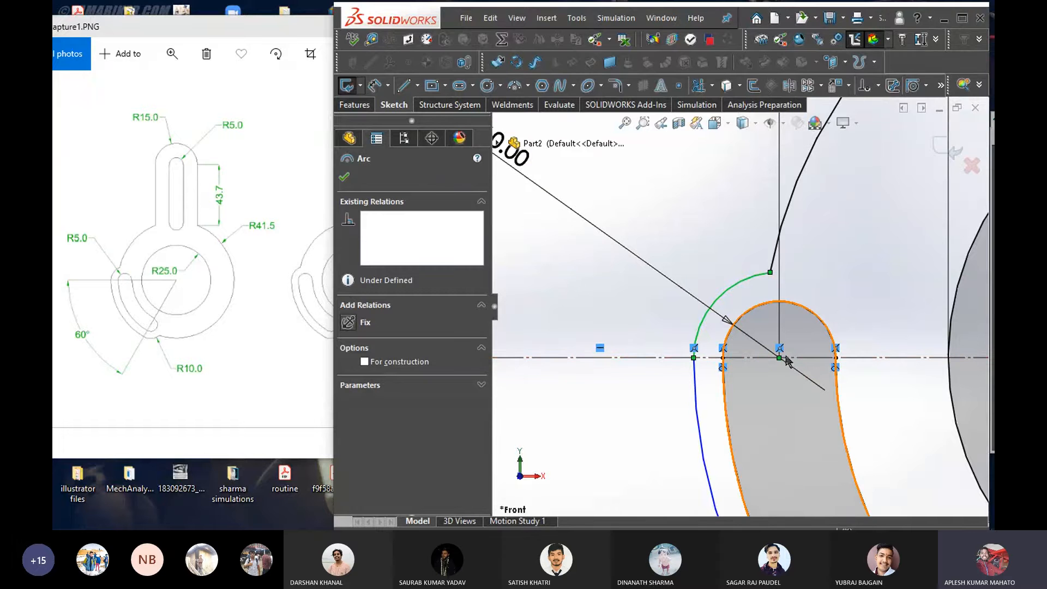
{"action": "scroll", "coordinate": [660, 368], "scroll_direction": "up", "scroll_amount": 3}
{"action": "left_click", "coordinate": [564, 309]}
Draw two separate demonstration circles of different sizes, one above the other, in the empty area beside the lever profile
{"action": "scroll", "coordinate": [557, 281], "scroll_direction": "up", "scroll_amount": 3}
{"action": "mouse_move", "coordinate": [556, 275]}
{"action": "right_mouse_down"}
{"action": "mouse_move", "coordinate": [576, 300]}
{"action": "mouse_move", "coordinate": [608, 275]}
{"action": "right_mouse_up"}
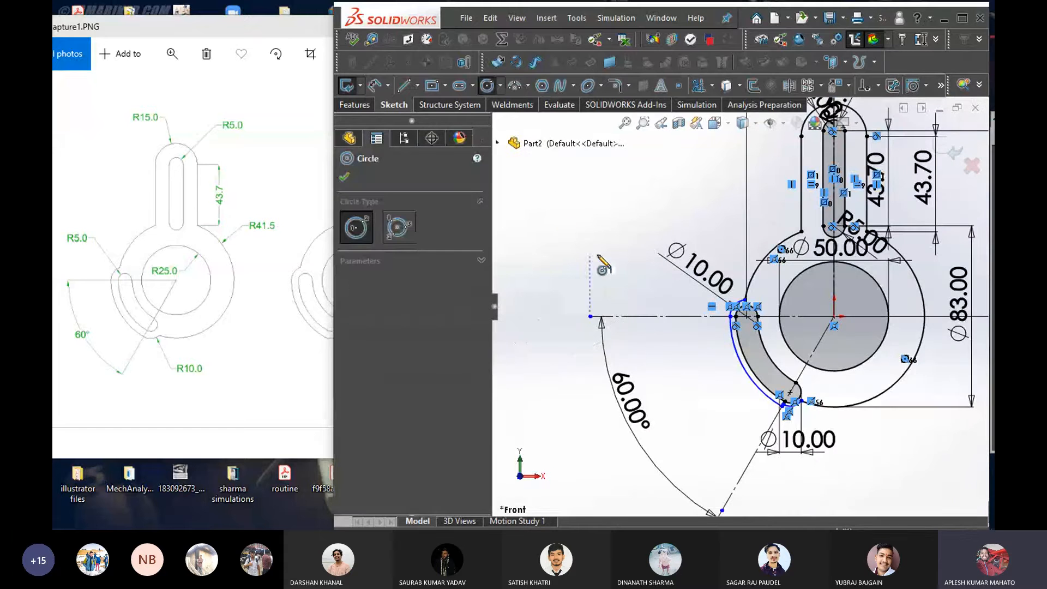
{"action": "scroll", "coordinate": [573, 240], "scroll_direction": "up", "scroll_amount": 2}
{"action": "left_click", "coordinate": [570, 229]}
{"action": "left_click", "coordinate": [610, 248]}
{"action": "left_click", "coordinate": [570, 324]}
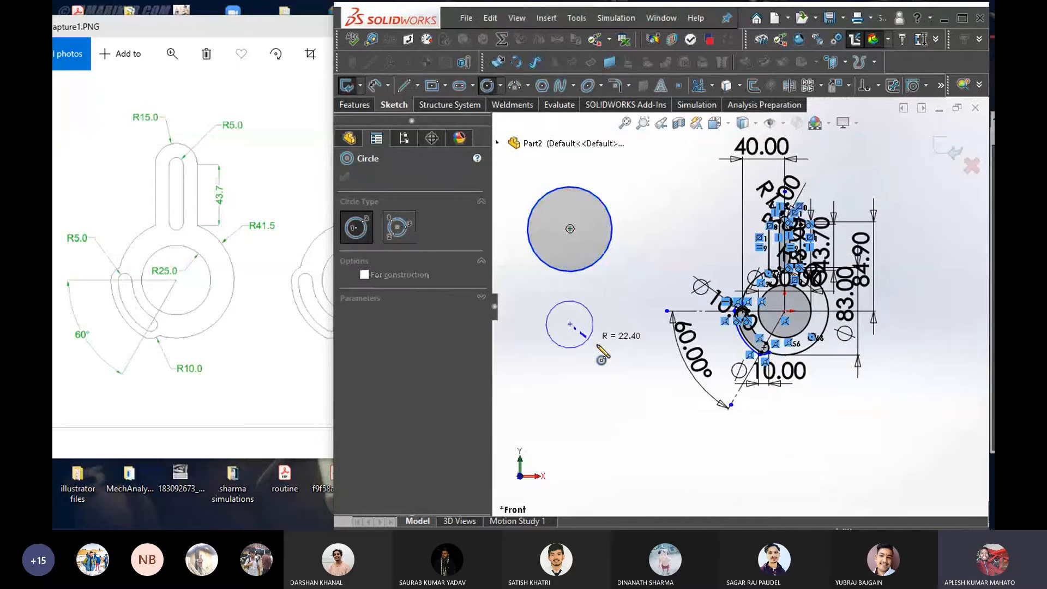
{"action": "left_click", "coordinate": [601, 350]}
{"action": "key", "text": "Escape"}
{"action": "right_click_drag", "start_coordinate": [659, 434], "coordinate": [657, 410]}
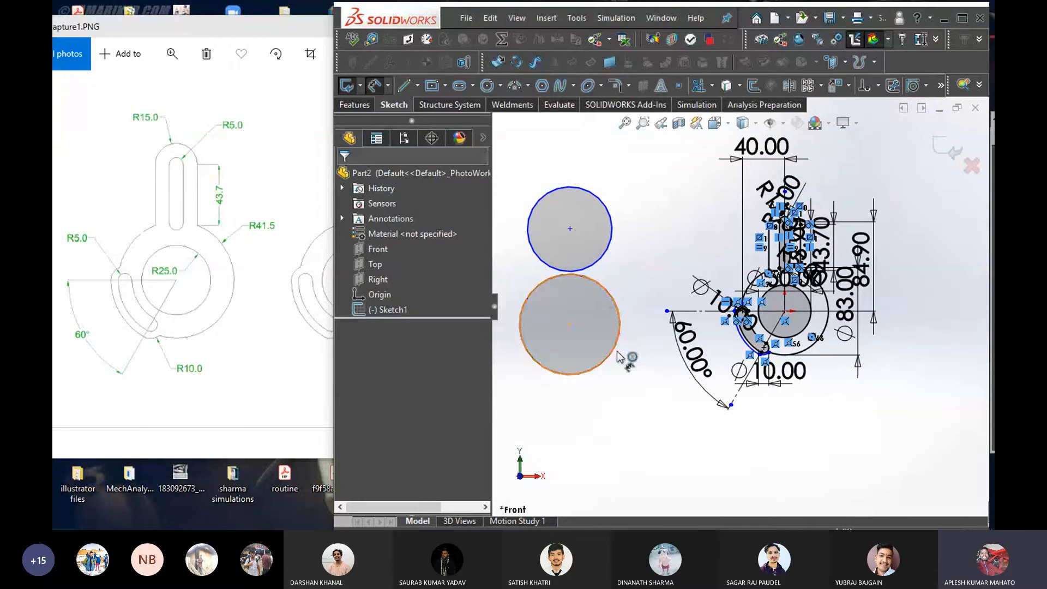
{"action": "key", "text": "Escape"}
Move the lower circle's centre onto the upper circle's centre, and shift the concentric pair closer to the lever profile
{"action": "scroll", "coordinate": [605, 286], "scroll_direction": "down", "scroll_amount": 2}
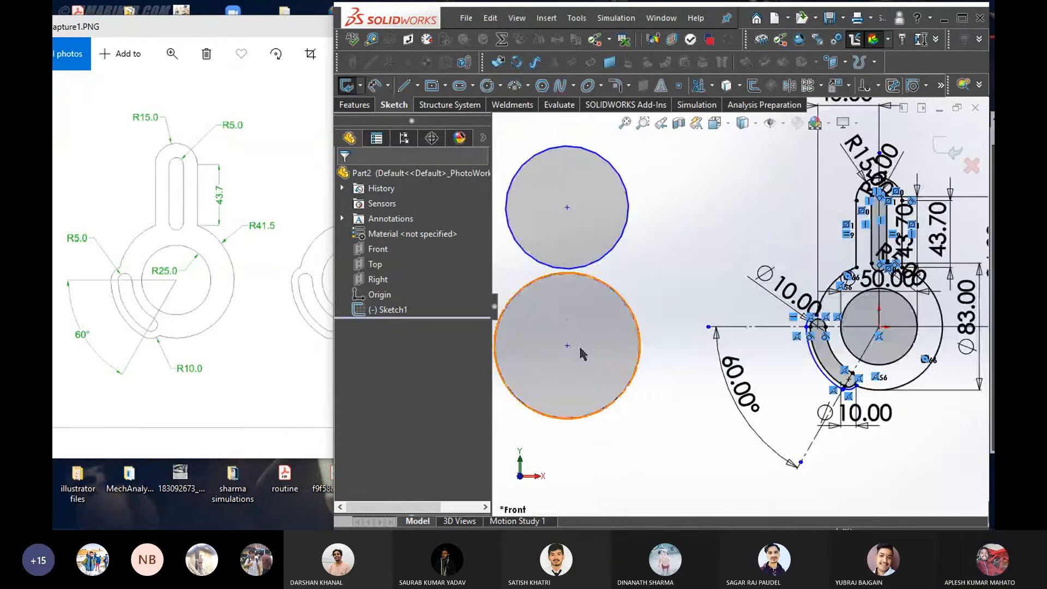
{"action": "left_click", "coordinate": [567, 207], "text": "ctrl"}
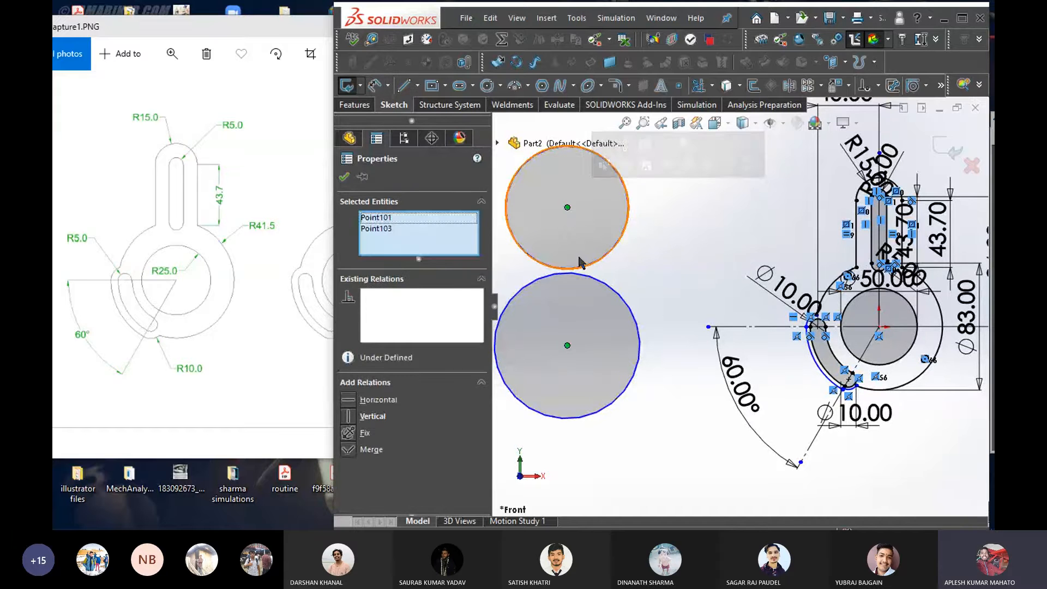
{"action": "left_click", "coordinate": [637, 284]}
{"action": "left_click_drag", "start_coordinate": [568, 347], "coordinate": [568, 210]}
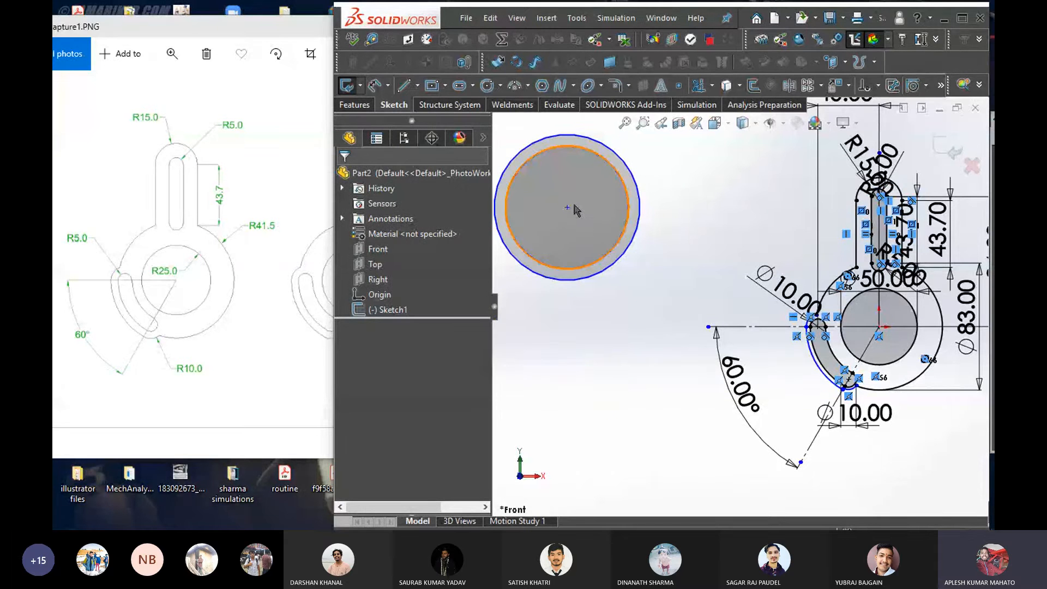
{"action": "right_click", "coordinate": [568, 208]}
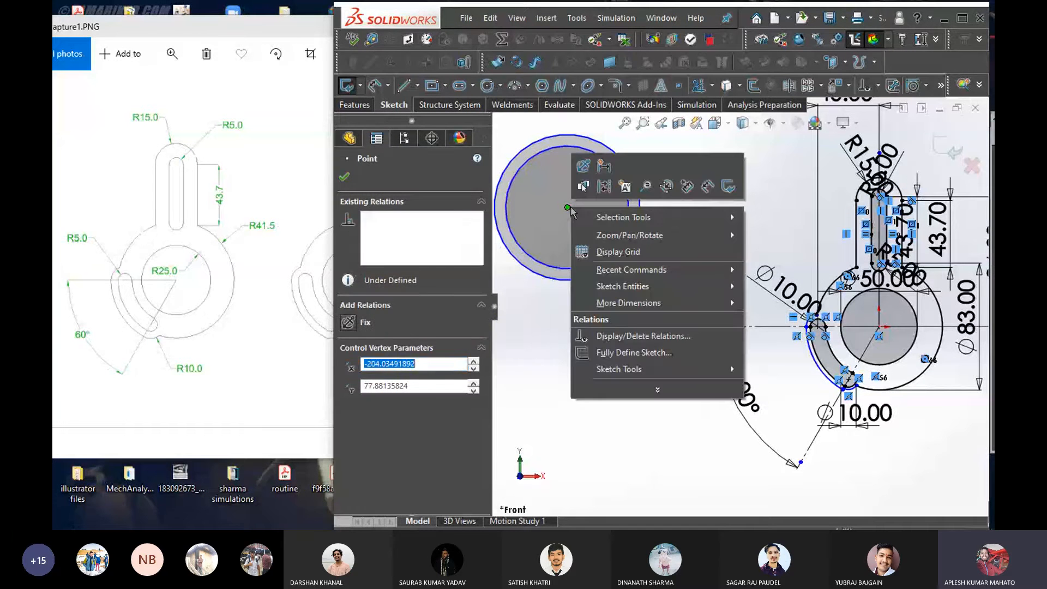
{"action": "left_click", "coordinate": [544, 361]}
{"action": "mouse_move", "coordinate": [568, 207]}
{"action": "left_mouse_down"}
{"action": "mouse_move", "coordinate": [576, 295]}
{"action": "mouse_move", "coordinate": [634, 243]}
{"action": "left_mouse_up"}
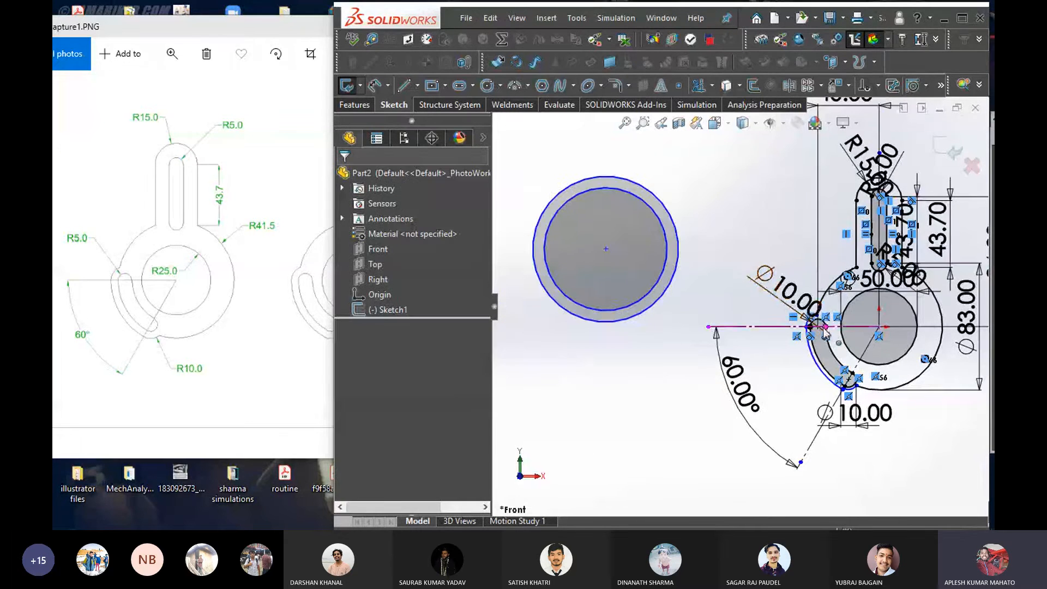
Inspect the relations of the inner slot arc and the outer end arc around the slot's upper end
{"action": "scroll", "coordinate": [810, 330], "scroll_direction": "down", "scroll_amount": 5}
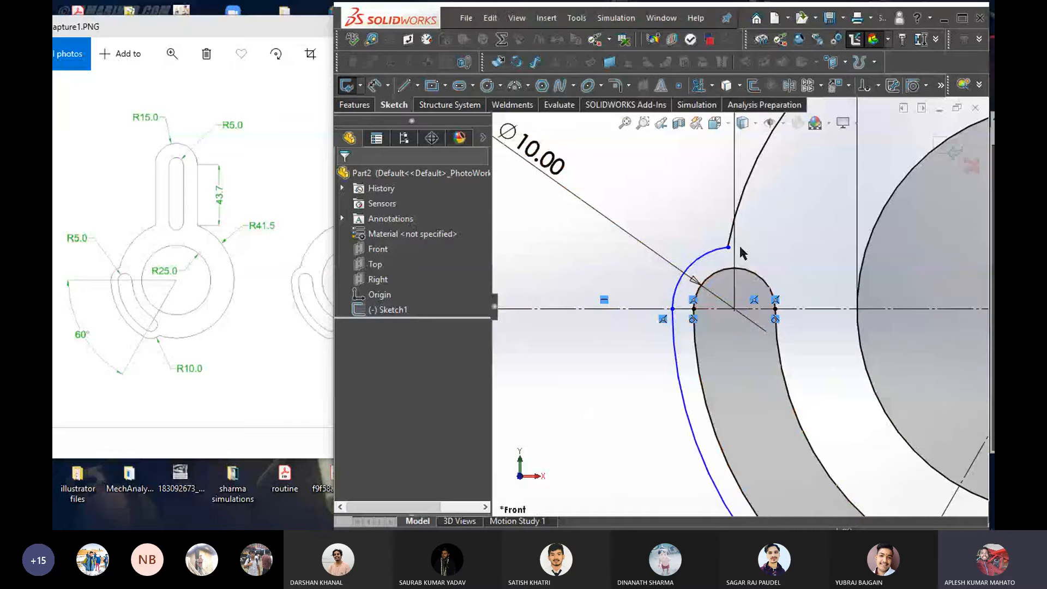
{"action": "scroll", "coordinate": [759, 284], "scroll_direction": "down", "scroll_amount": 3}
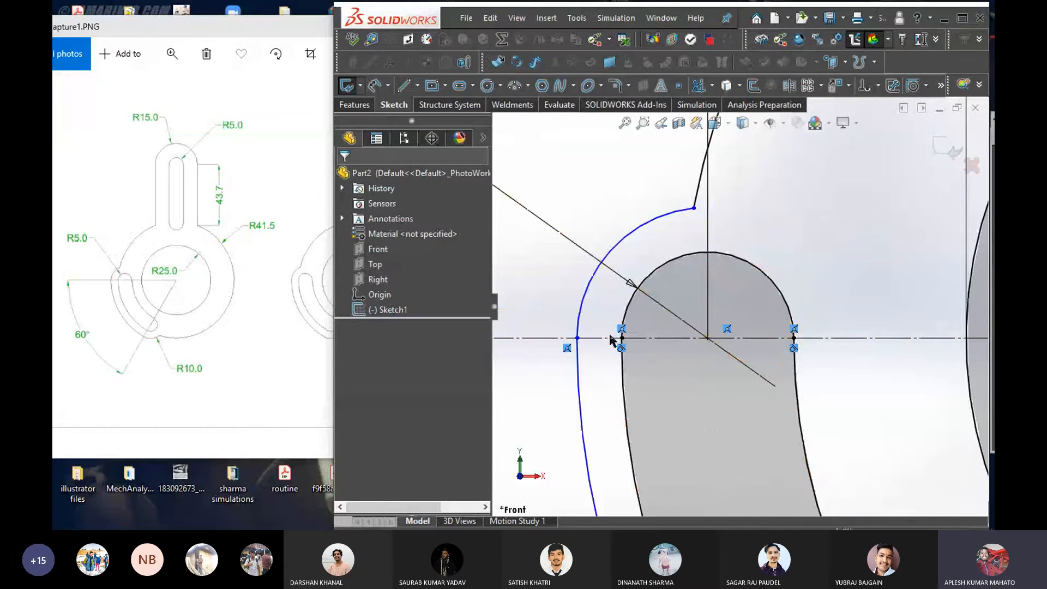
{"action": "left_click", "coordinate": [791, 394]}
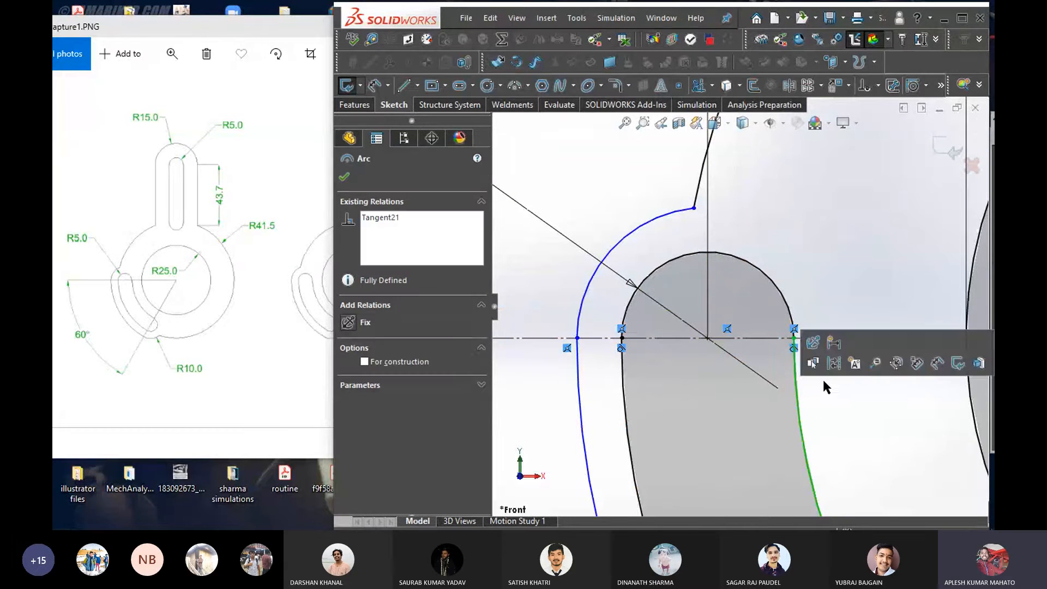
{"action": "left_click", "coordinate": [649, 227]}
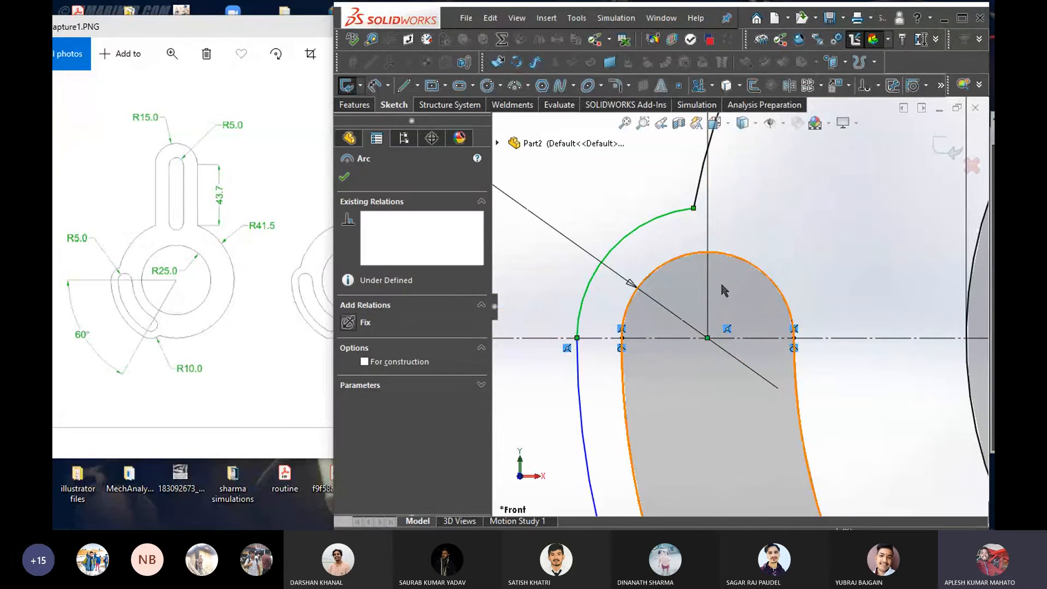
{"action": "left_click", "coordinate": [682, 302]}
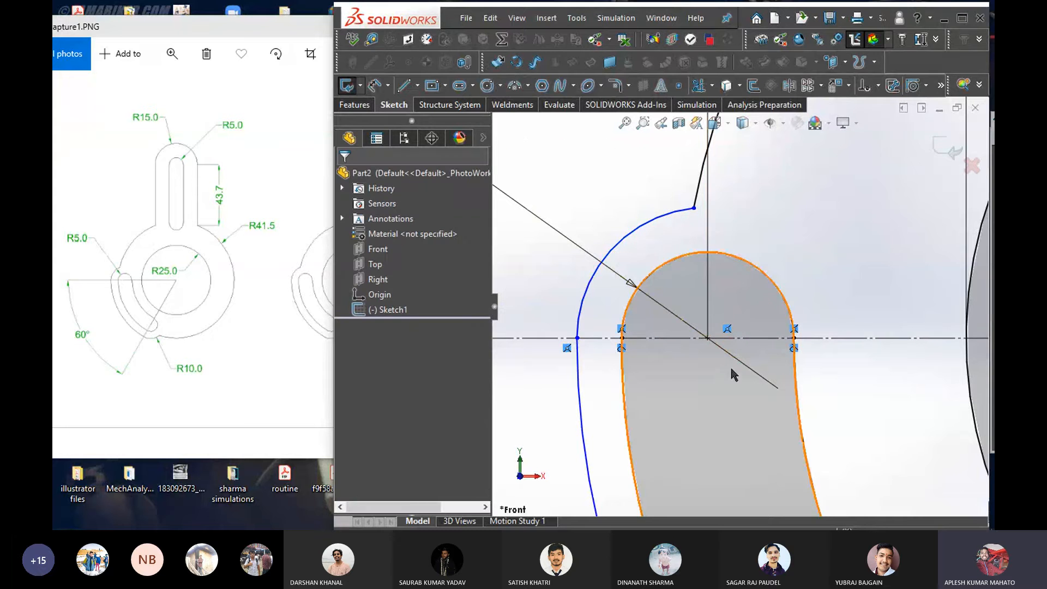
{"action": "scroll", "coordinate": [740, 306], "scroll_direction": "up", "scroll_amount": 2}
{"action": "scroll", "coordinate": [736, 349], "scroll_direction": "up", "scroll_amount": 2}
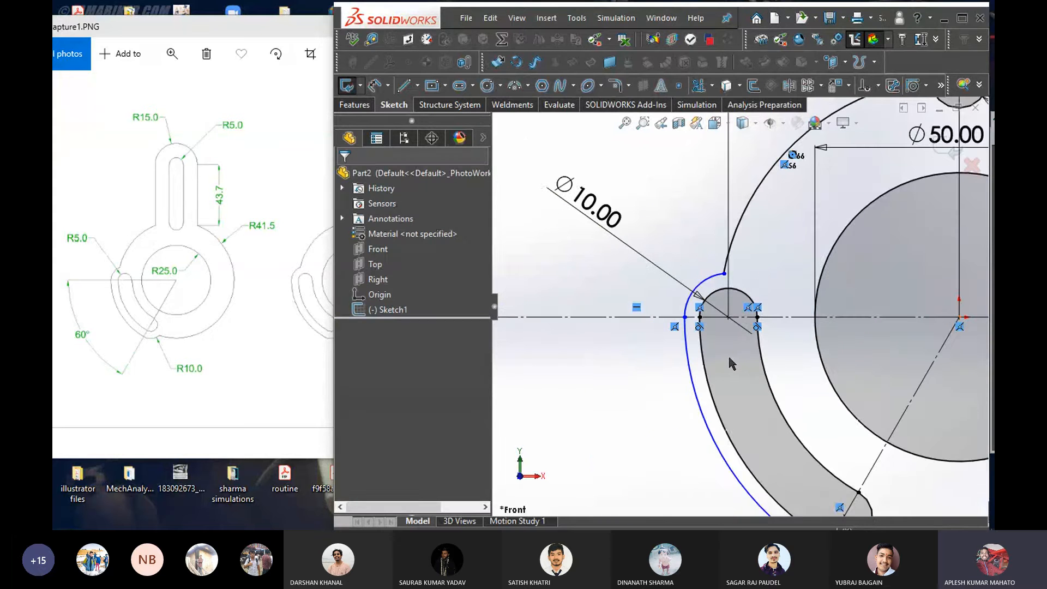
{"action": "right_click_drag", "start_coordinate": [627, 427], "coordinate": [600, 419]}
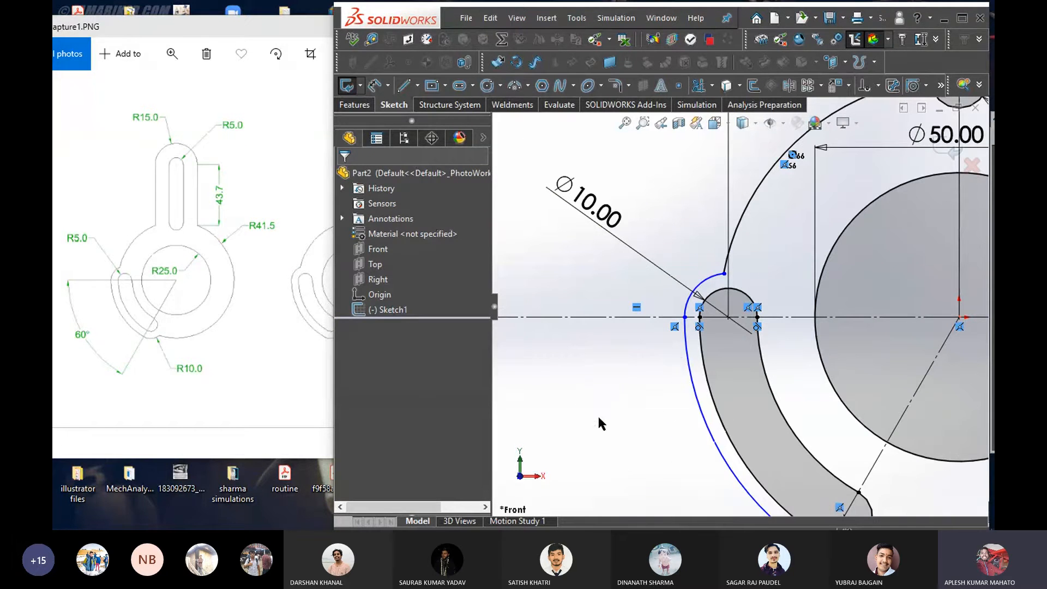
{"action": "left_click", "coordinate": [715, 438]}
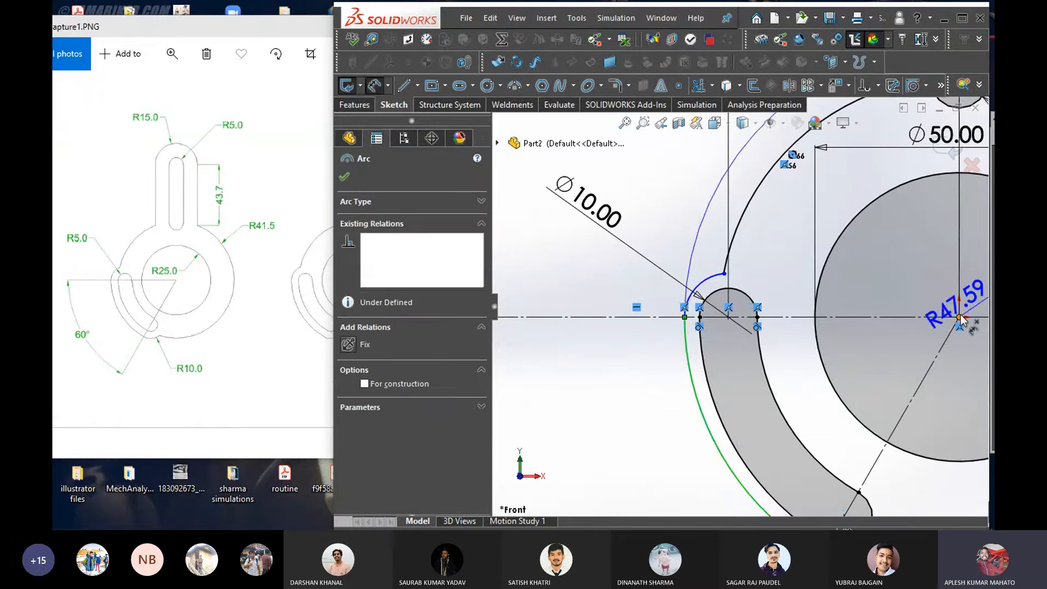
{"action": "scroll", "coordinate": [738, 306], "scroll_direction": "down", "scroll_amount": 4}
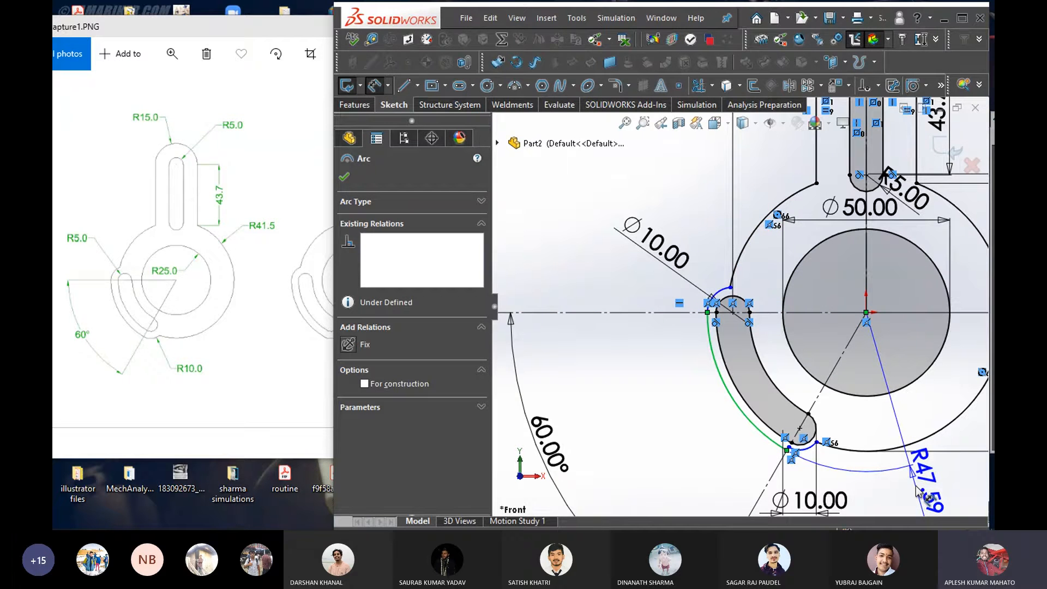
{"action": "key", "text": "Escape"}
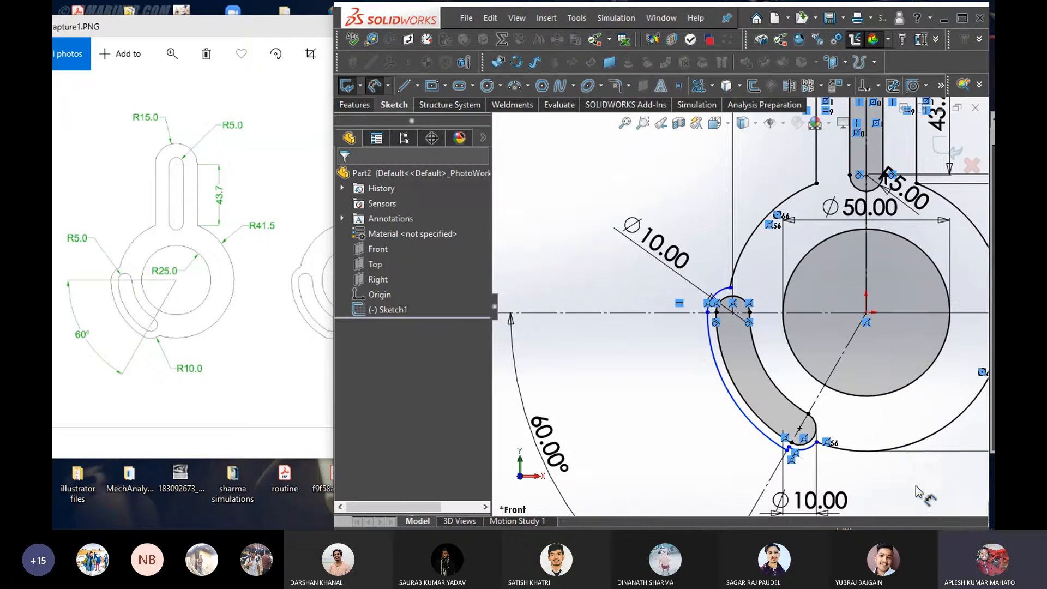
{"action": "scroll", "coordinate": [743, 325], "scroll_direction": "up", "scroll_amount": 4}
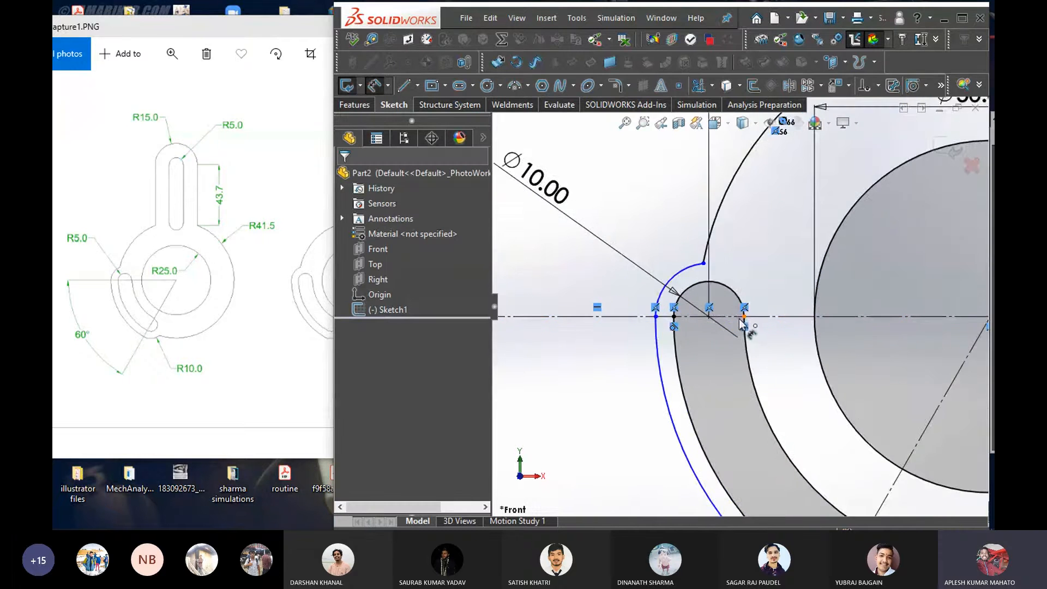
{"action": "scroll", "coordinate": [742, 323], "scroll_direction": "up", "scroll_amount": 2}
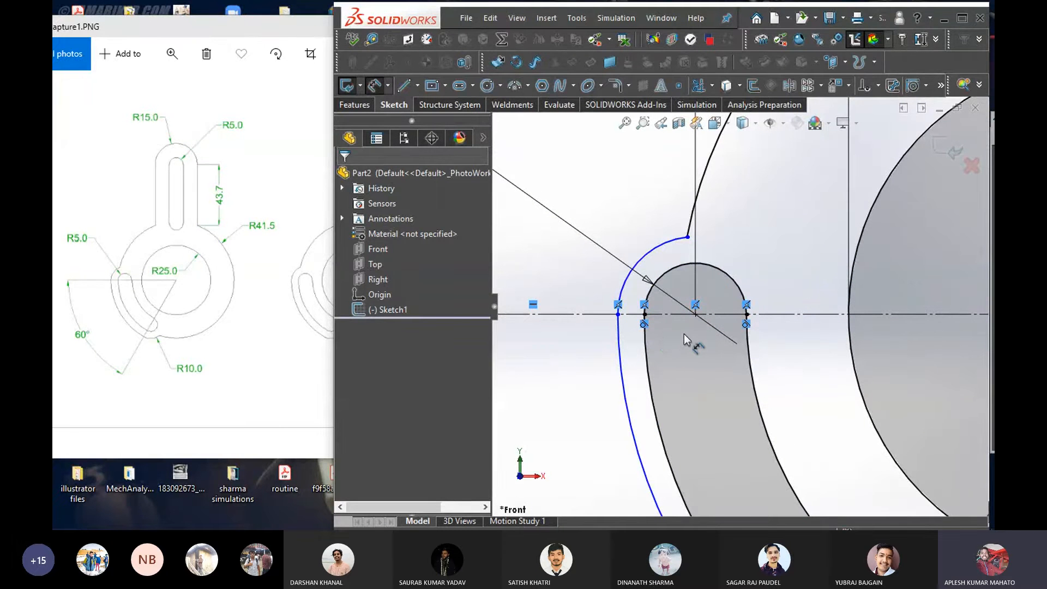
Draw a horizontal demonstration line about 125 mm long below the concentric circles and fix it in place
{"action": "scroll", "coordinate": [672, 338], "scroll_direction": "down", "scroll_amount": 5}
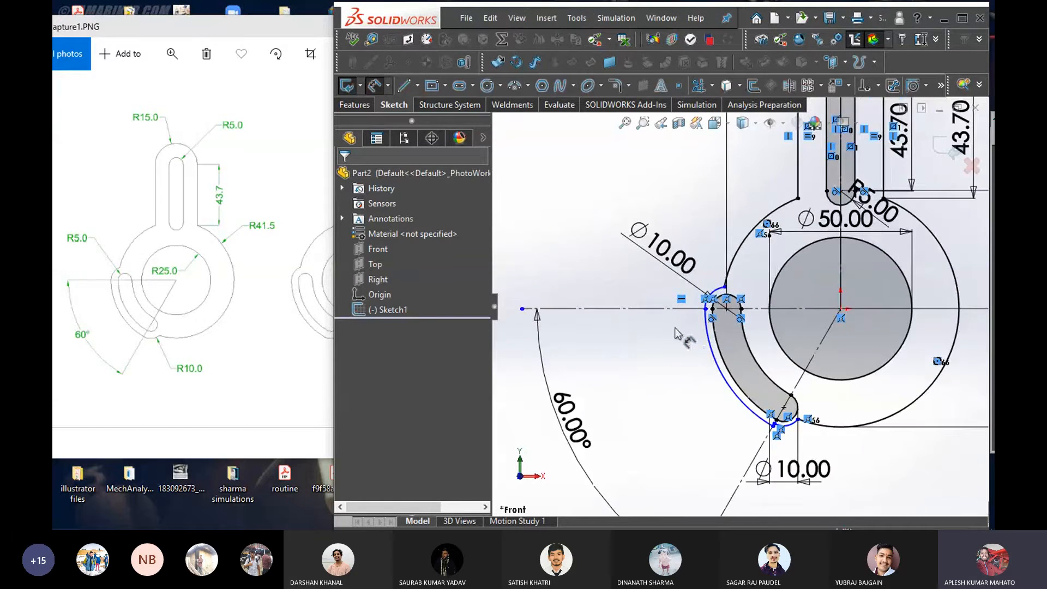
{"action": "scroll", "coordinate": [676, 334], "scroll_direction": "down", "scroll_amount": 6}
{"action": "mouse_move", "coordinate": [617, 372]}
{"action": "right_mouse_down"}
{"action": "mouse_move", "coordinate": [586, 382]}
{"action": "mouse_move", "coordinate": [553, 370]}
{"action": "right_mouse_up"}
{"action": "left_click", "coordinate": [549, 360]}
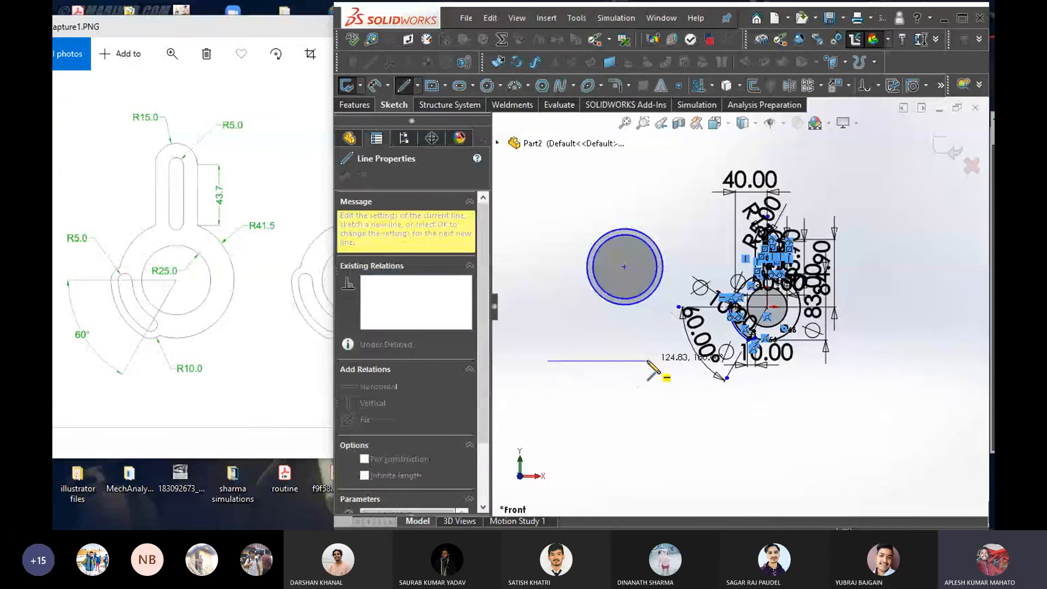
{"action": "left_click", "coordinate": [647, 360]}
{"action": "key", "text": "Escape"}
{"action": "key", "text": "Escape"}
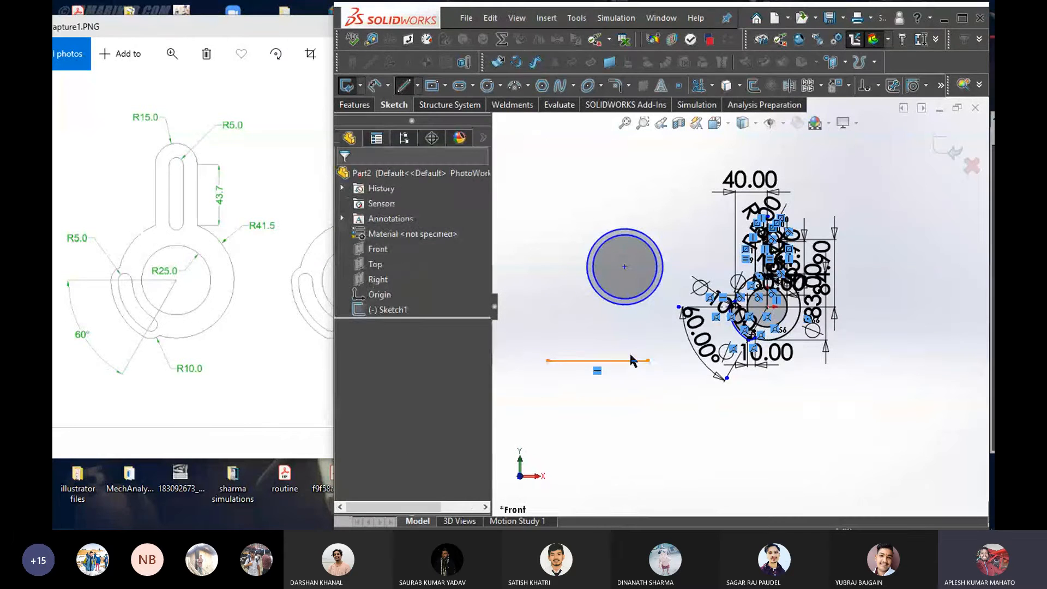
{"action": "right_click", "coordinate": [650, 365]}
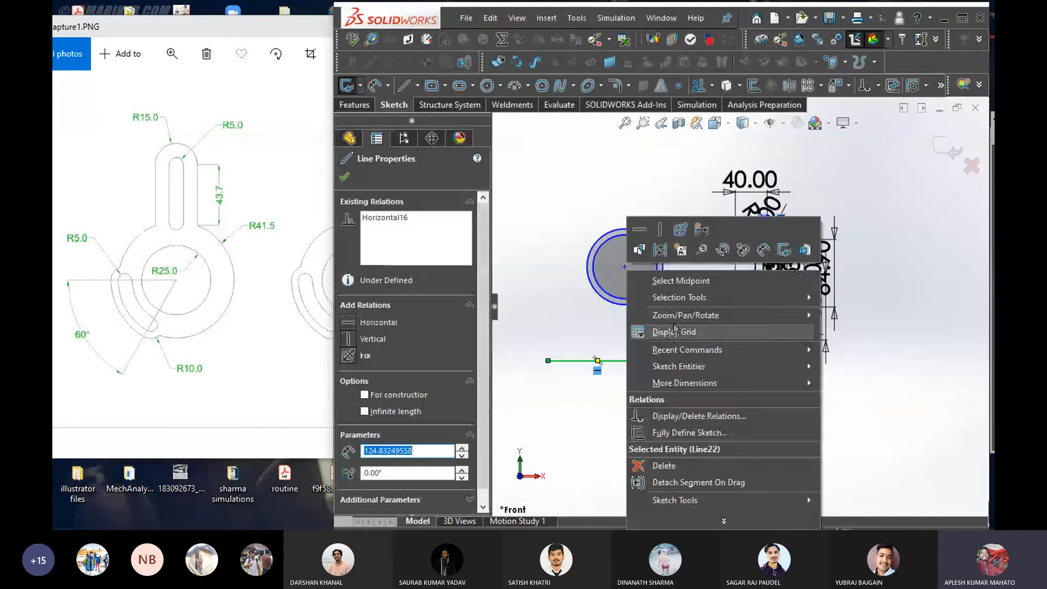
{"action": "left_click", "coordinate": [666, 242]}
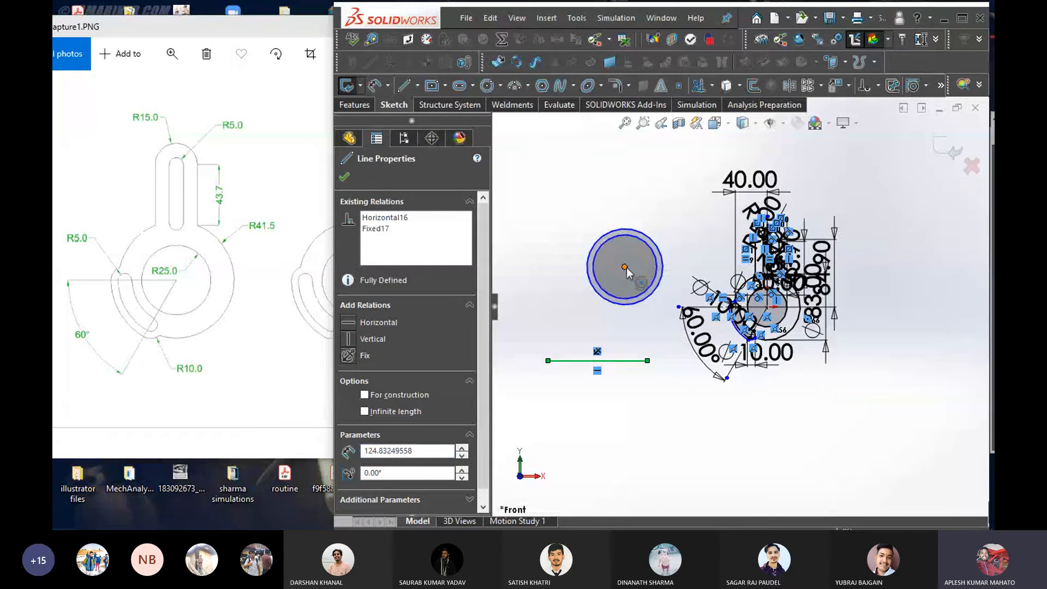
Shift the concentric circles away from the lever profile by their shared centre and dimension the outer circle's diameter
{"action": "left_click_drag", "start_coordinate": [625, 269], "coordinate": [577, 274]}
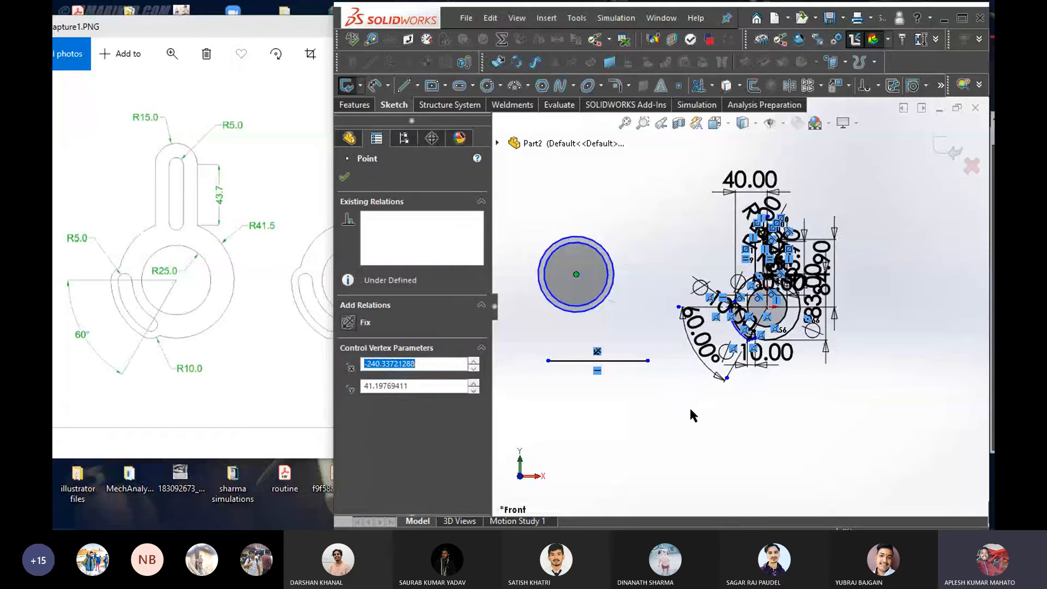
{"action": "left_click", "coordinate": [695, 418]}
{"action": "right_click_drag", "start_coordinate": [697, 414], "coordinate": [621, 325]}
{"action": "left_click", "coordinate": [580, 284]}
{"action": "left_click", "coordinate": [580, 278]}
{"action": "left_click", "coordinate": [600, 245]}
{"action": "left_click", "coordinate": [573, 191]}
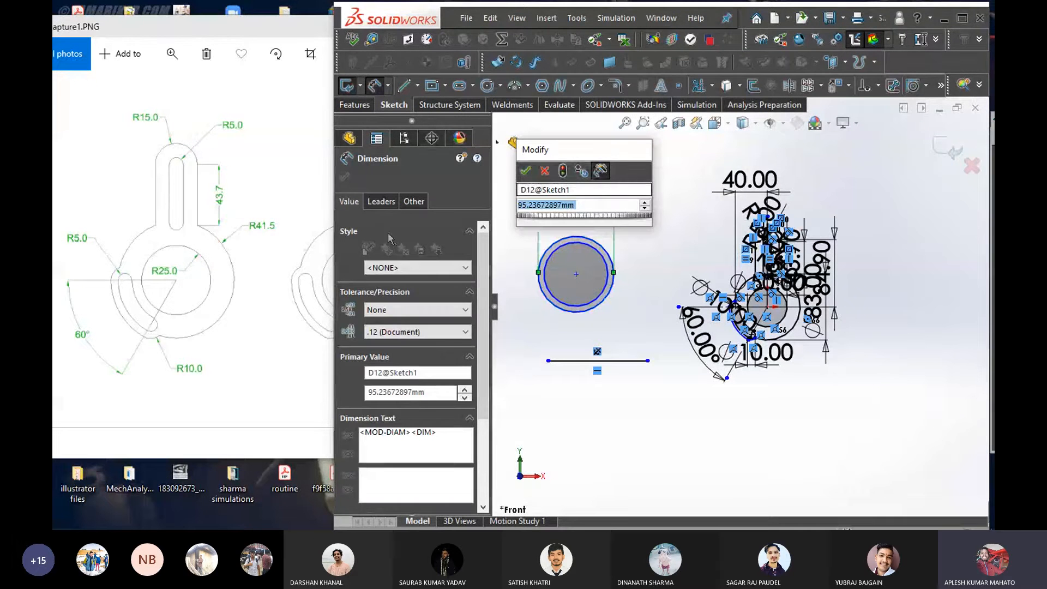
{"action": "key", "text": "Return"}
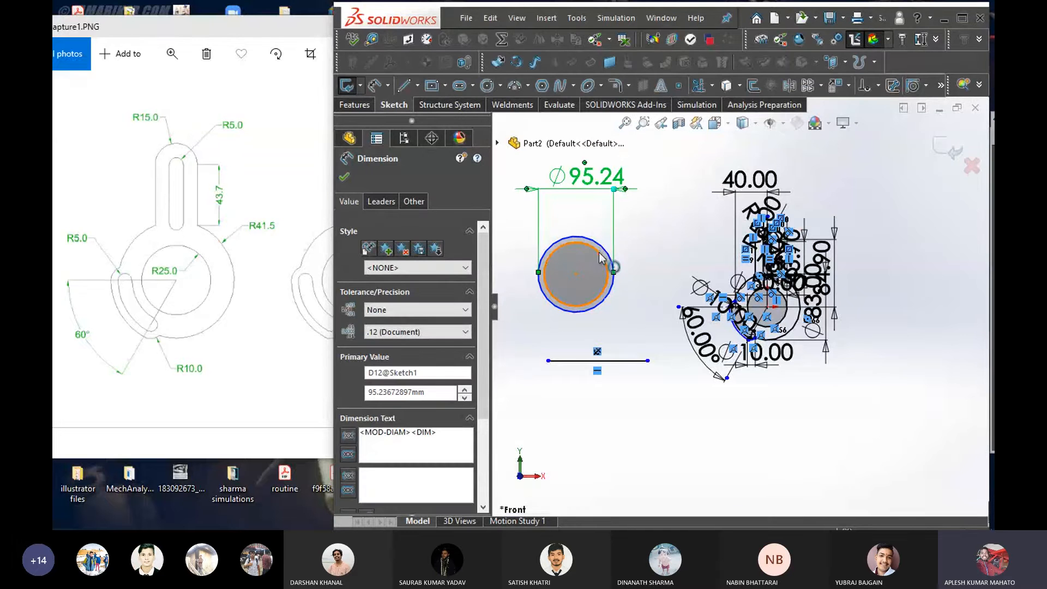
Dimension the inner demonstration circle's diameter
{"action": "left_click", "coordinate": [604, 257]}
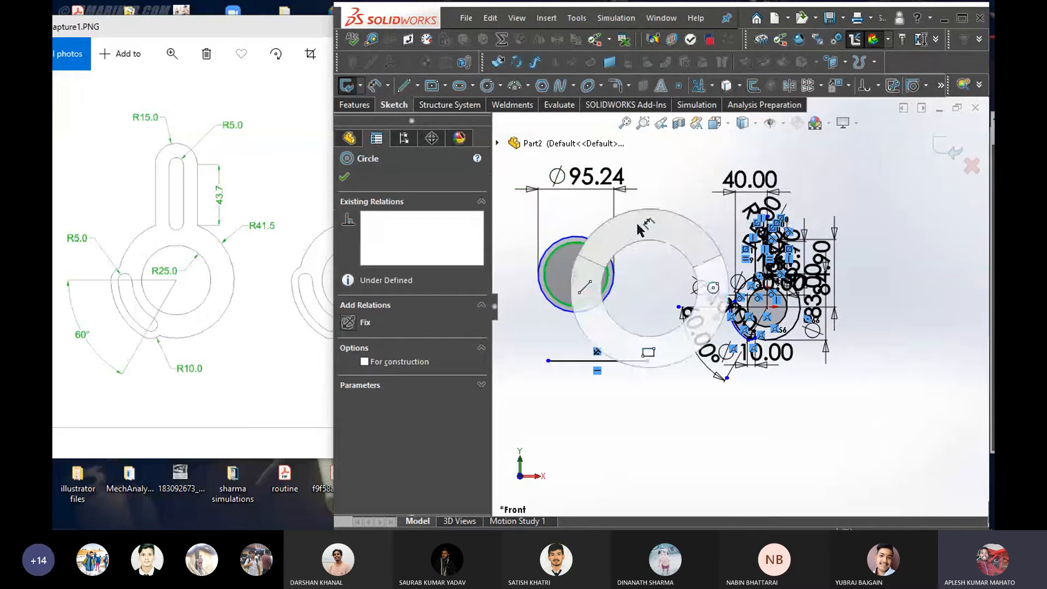
{"action": "right_click_drag", "start_coordinate": [647, 281], "coordinate": [636, 236]}
{"action": "left_click", "coordinate": [628, 257]}
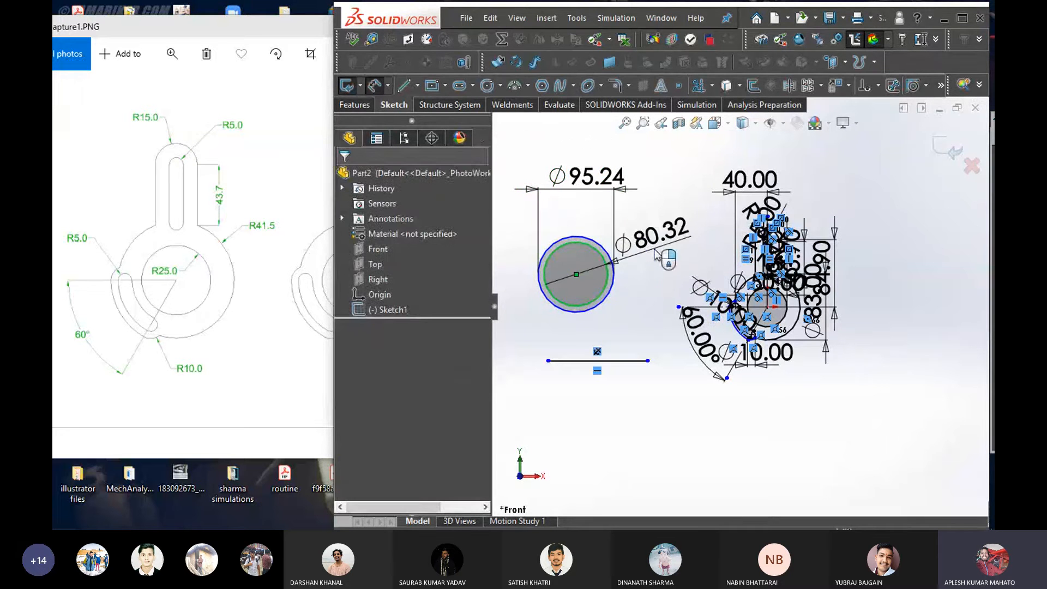
{"action": "left_click", "coordinate": [671, 235]}
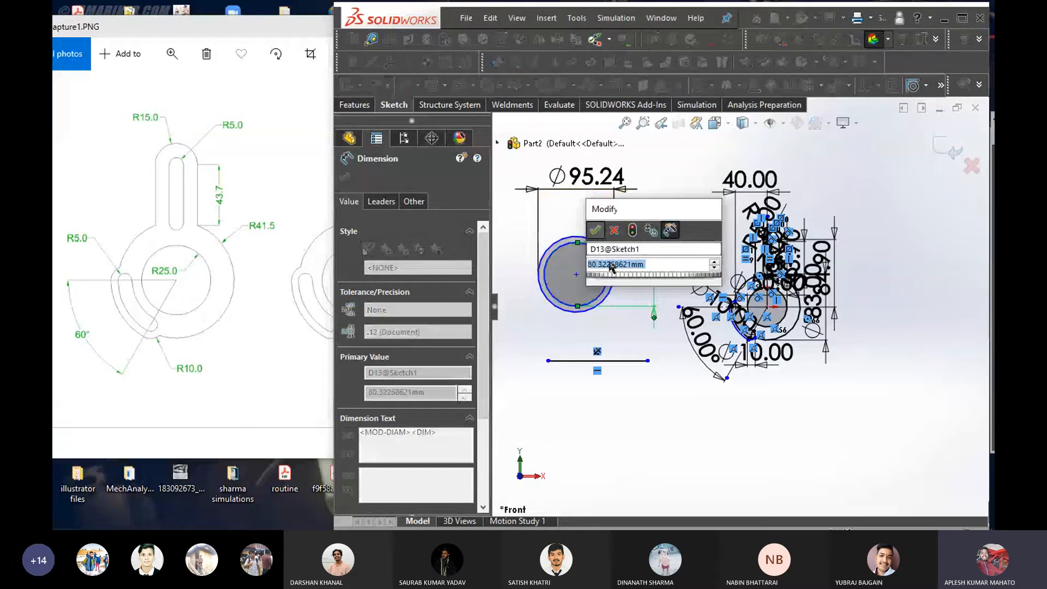
{"action": "key", "text": "Return"}
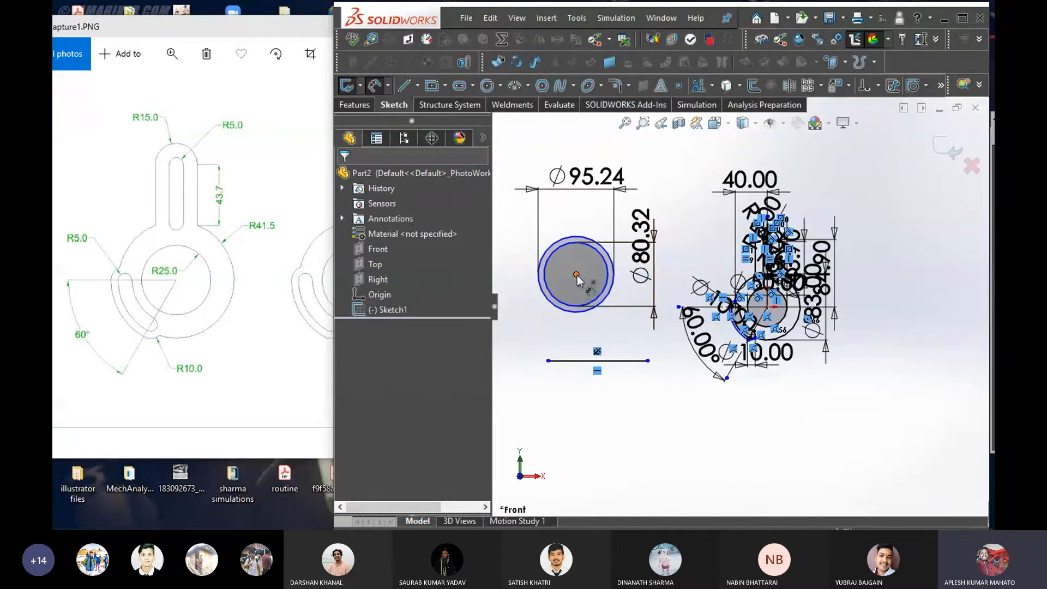
Dimension the vertical distance from the circles' shared centre to the fixed horizontal line
{"action": "left_click", "coordinate": [577, 274]}
{"action": "left_click", "coordinate": [584, 360]}
{"action": "left_click", "coordinate": [523, 321]}
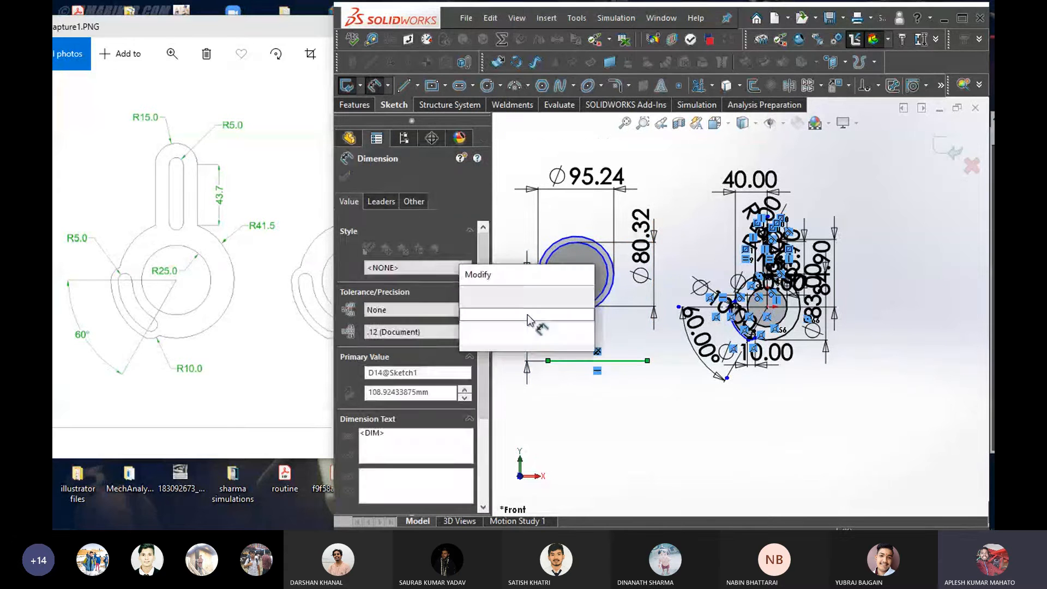
{"action": "left_click", "coordinate": [467, 297]}
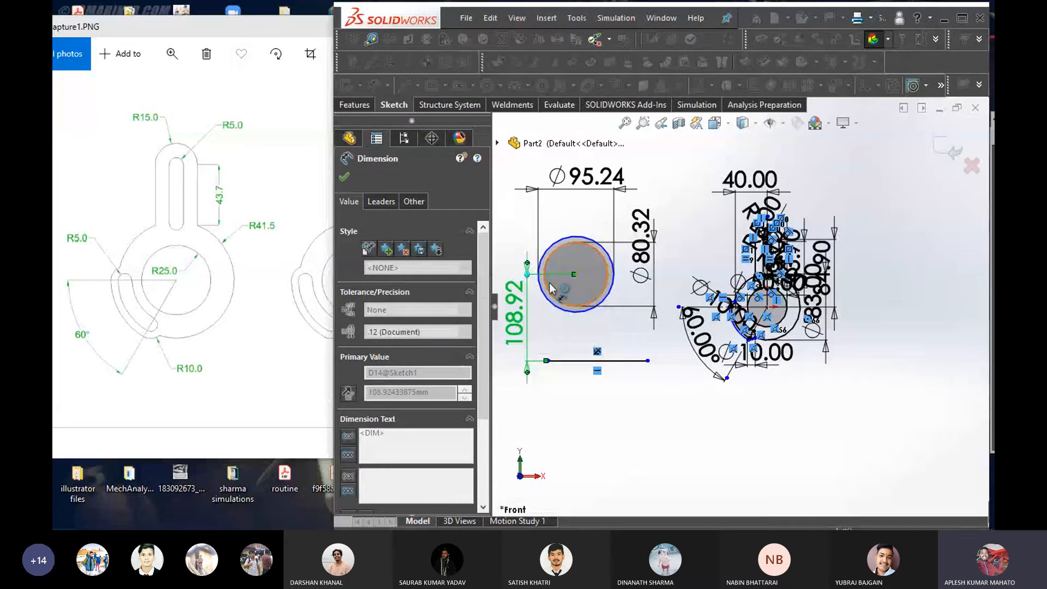
{"action": "scroll", "coordinate": [573, 278], "scroll_direction": "down", "scroll_amount": 5}
{"action": "scroll", "coordinate": [604, 292], "scroll_direction": "up", "scroll_amount": 5}
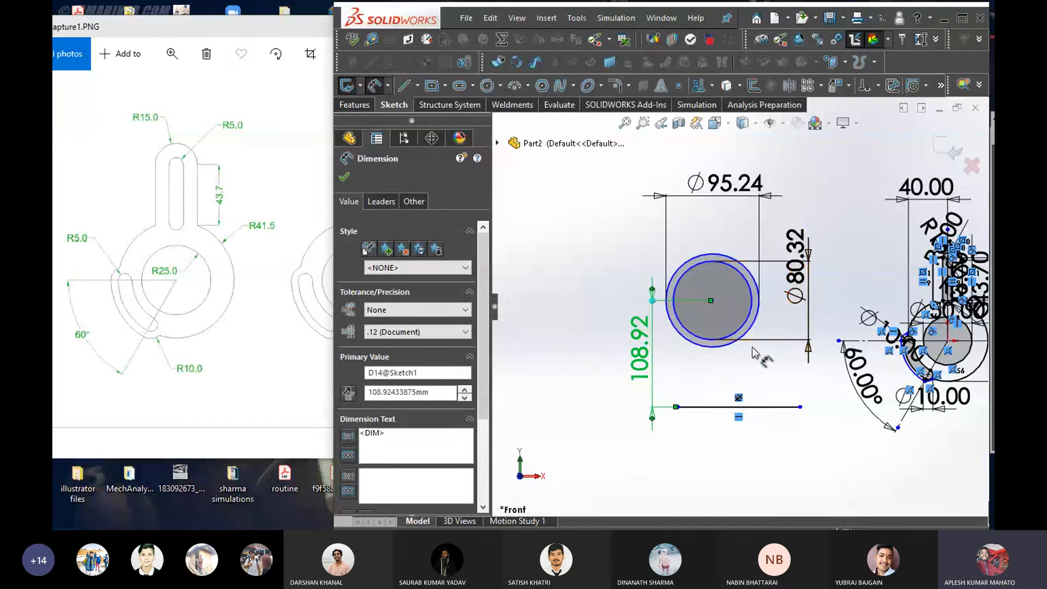
{"action": "key", "text": "Escape"}
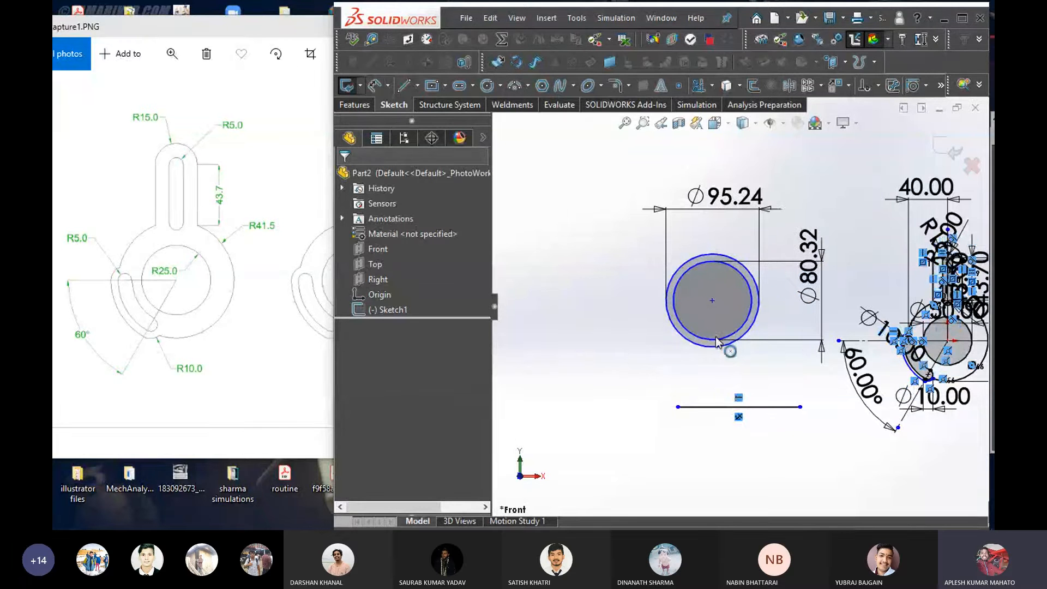
Delete the two concentric demonstration circles and the horizontal line together with their dimensions
{"action": "scroll", "coordinate": [973, 326], "scroll_direction": "down", "scroll_amount": 3}
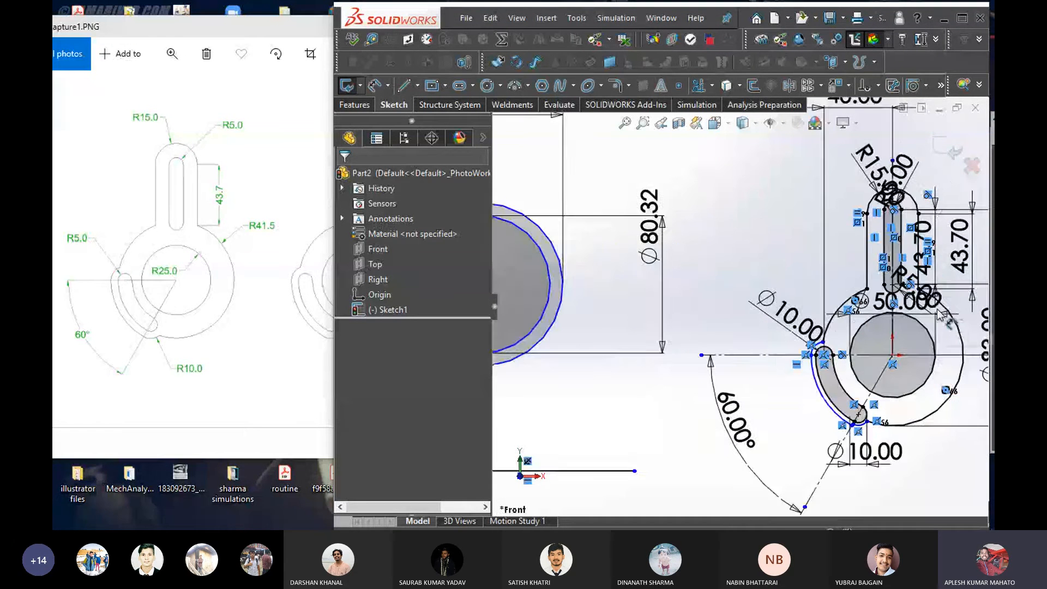
{"action": "scroll", "coordinate": [810, 387], "scroll_direction": "up", "scroll_amount": 2}
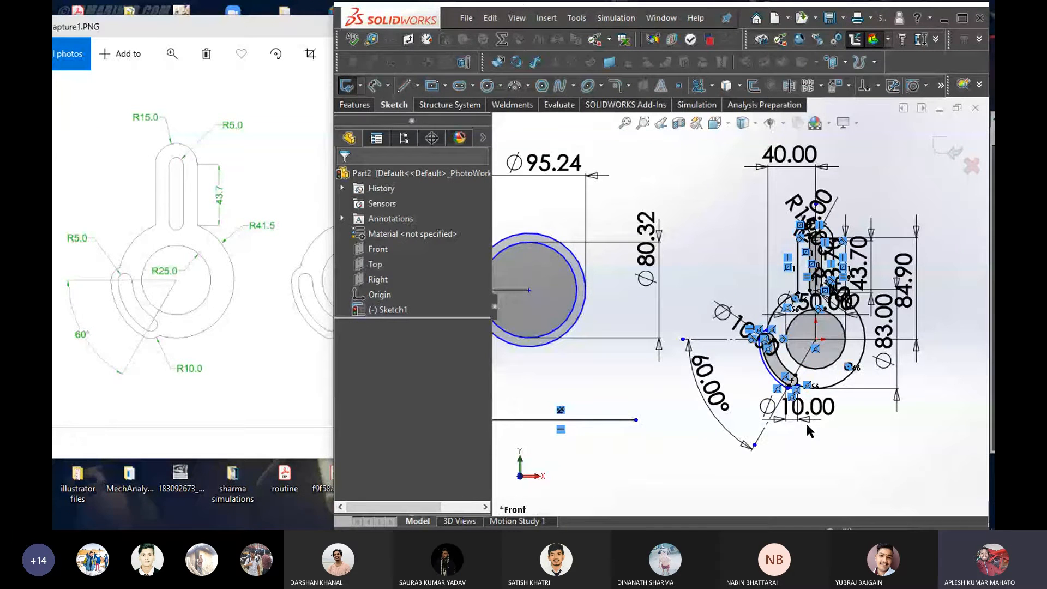
{"action": "scroll", "coordinate": [588, 306], "scroll_direction": "up", "scroll_amount": 3}
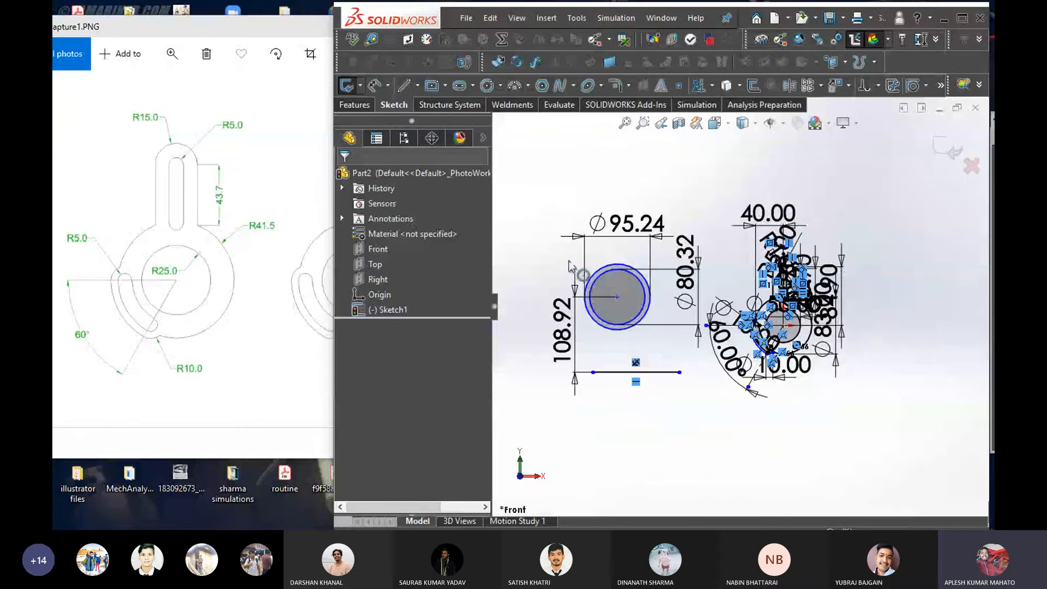
{"action": "mouse_move", "coordinate": [558, 236]}
{"action": "left_mouse_down"}
{"action": "mouse_move", "coordinate": [615, 362]}
{"action": "mouse_move", "coordinate": [697, 445]}
{"action": "left_mouse_up"}
{"action": "key", "text": "Delete"}
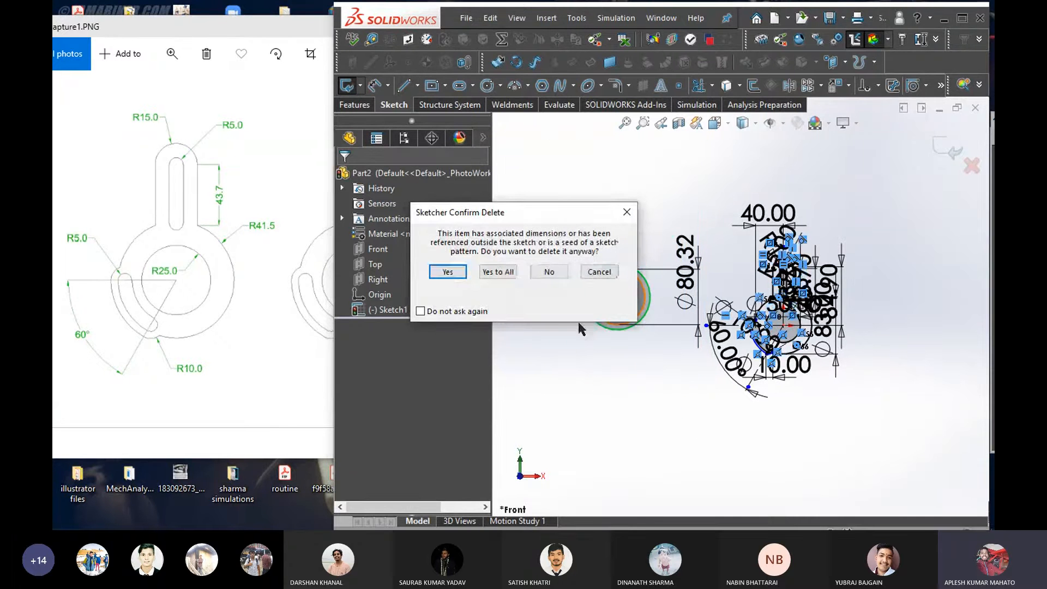
{"action": "left_click", "coordinate": [446, 272]}
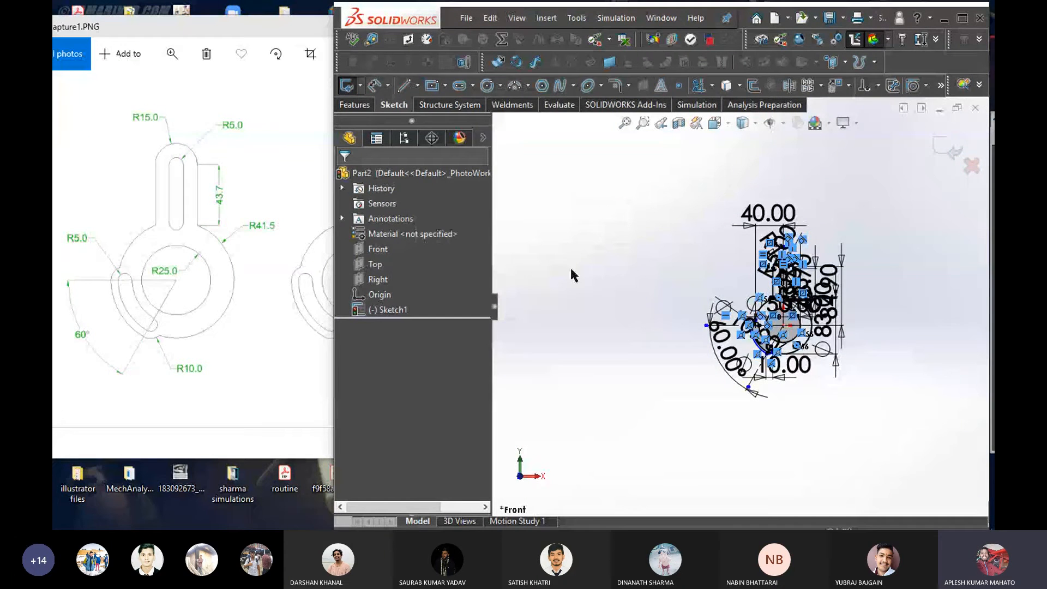
Try to dimension the distance from the origin to the outer boundary arc around the curved slot
{"action": "scroll", "coordinate": [809, 268], "scroll_direction": "down", "scroll_amount": 4}
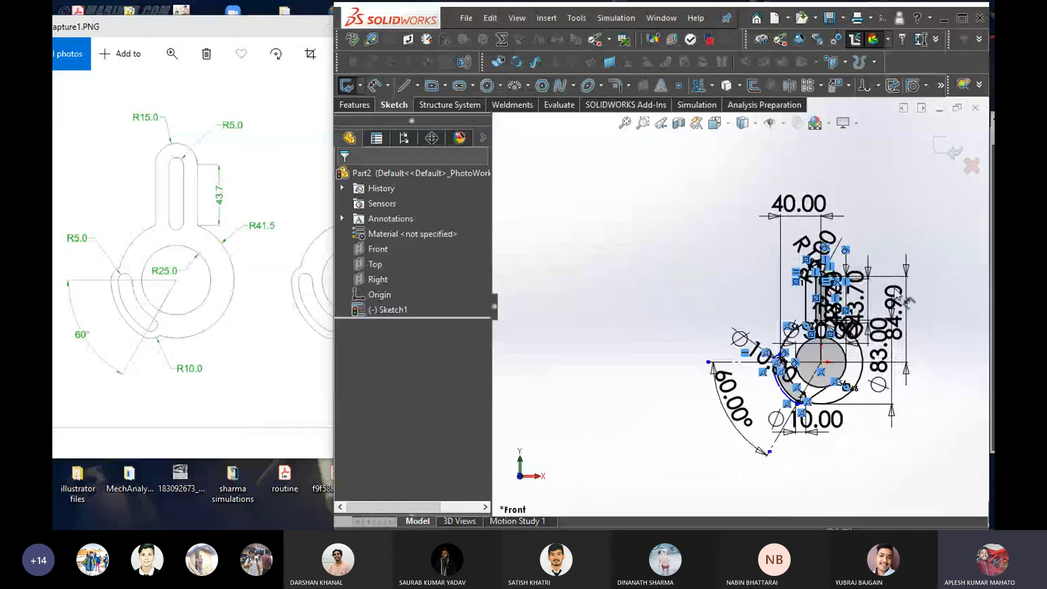
{"action": "scroll", "coordinate": [896, 302], "scroll_direction": "down", "scroll_amount": 1}
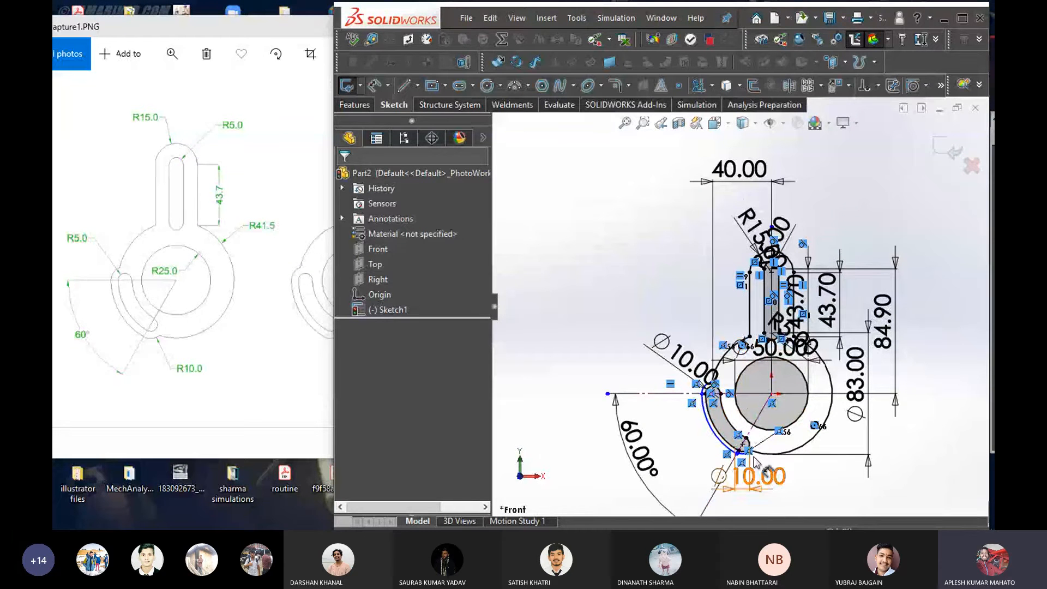
{"action": "scroll", "coordinate": [758, 491], "scroll_direction": "down", "scroll_amount": 2}
{"action": "scroll", "coordinate": [727, 409], "scroll_direction": "up", "scroll_amount": 2}
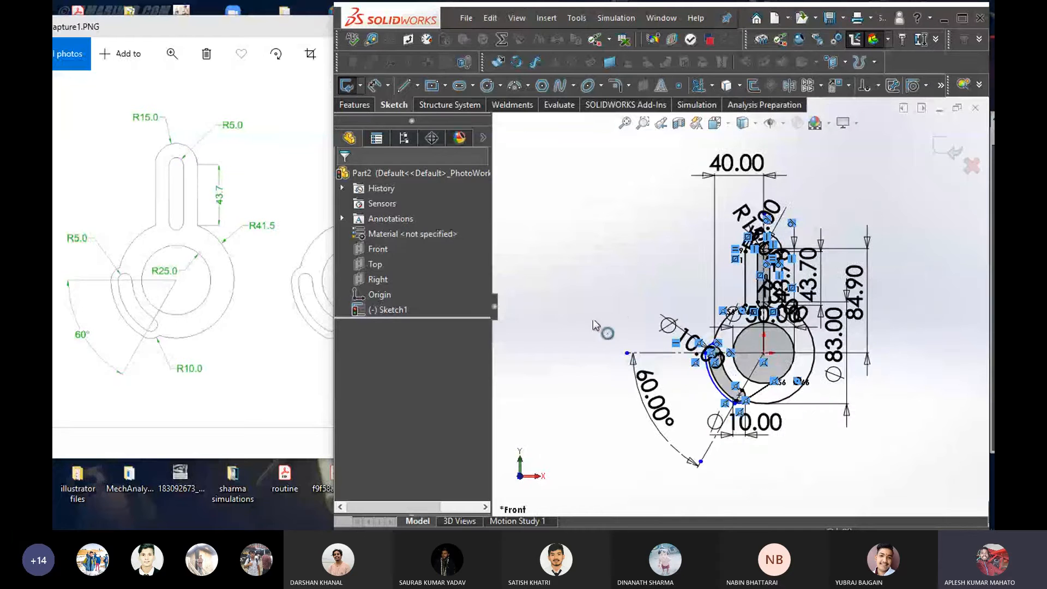
{"action": "right_click_drag", "start_coordinate": [604, 320], "coordinate": [651, 310]}
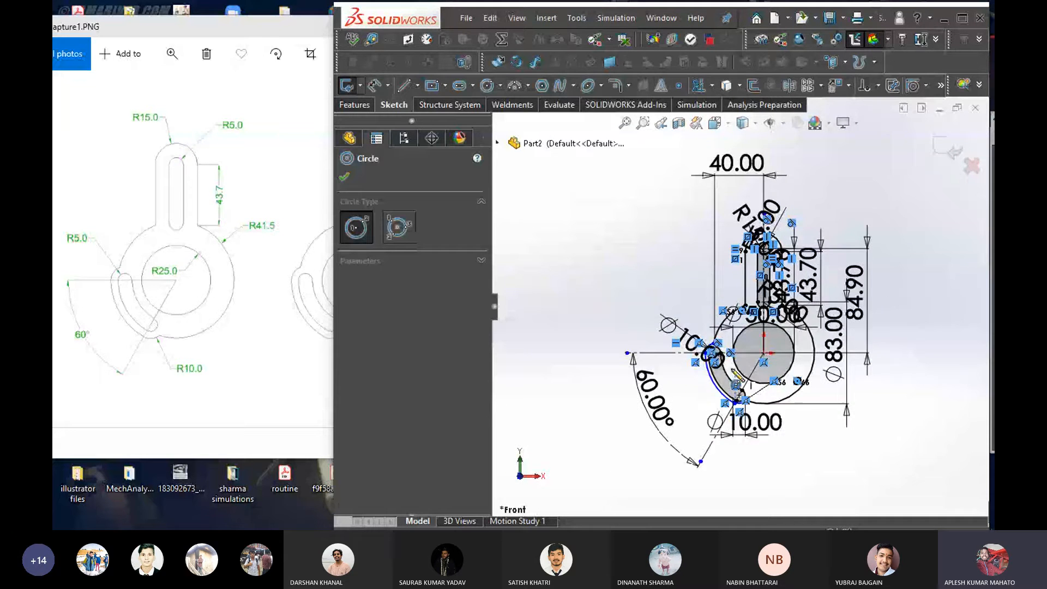
{"action": "scroll", "coordinate": [738, 371], "scroll_direction": "down", "scroll_amount": 3}
{"action": "scroll", "coordinate": [736, 369], "scroll_direction": "down", "scroll_amount": 1}
{"action": "right_click_drag", "start_coordinate": [569, 276], "coordinate": [559, 214]}
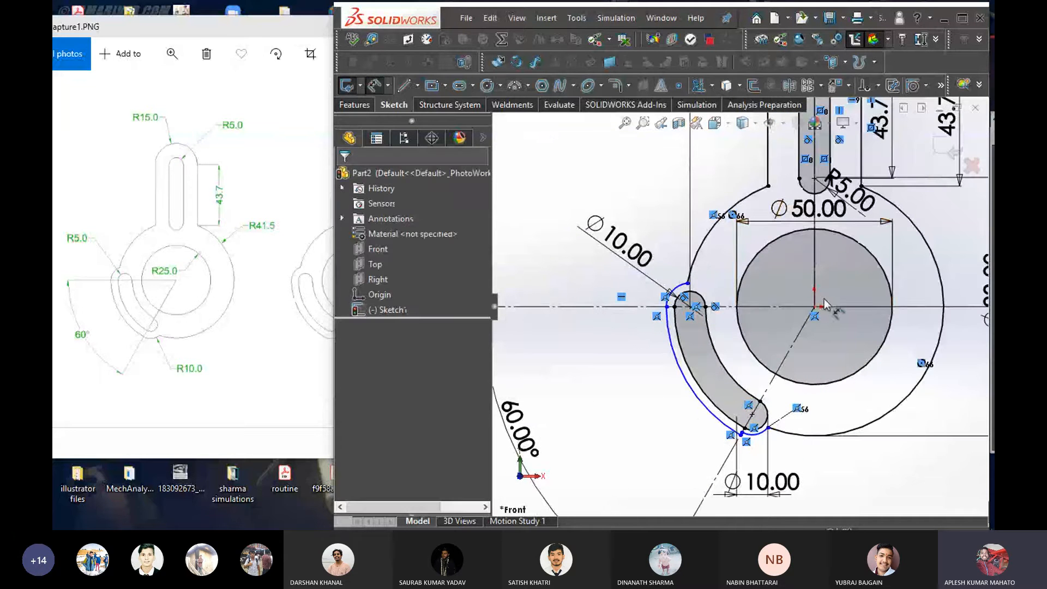
{"action": "left_click", "coordinate": [814, 306]}
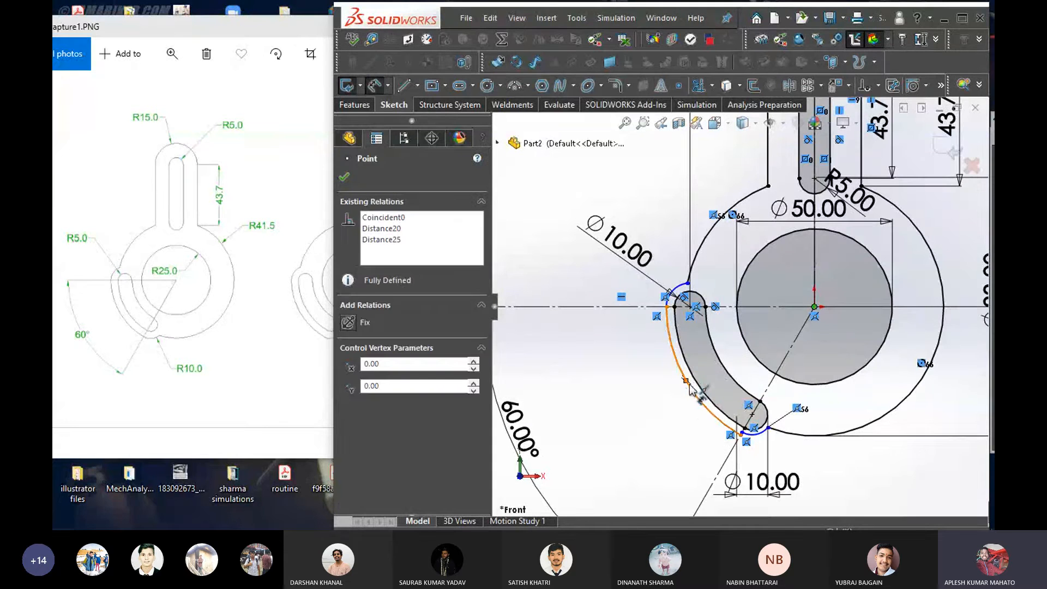
{"action": "left_click", "coordinate": [662, 318]}
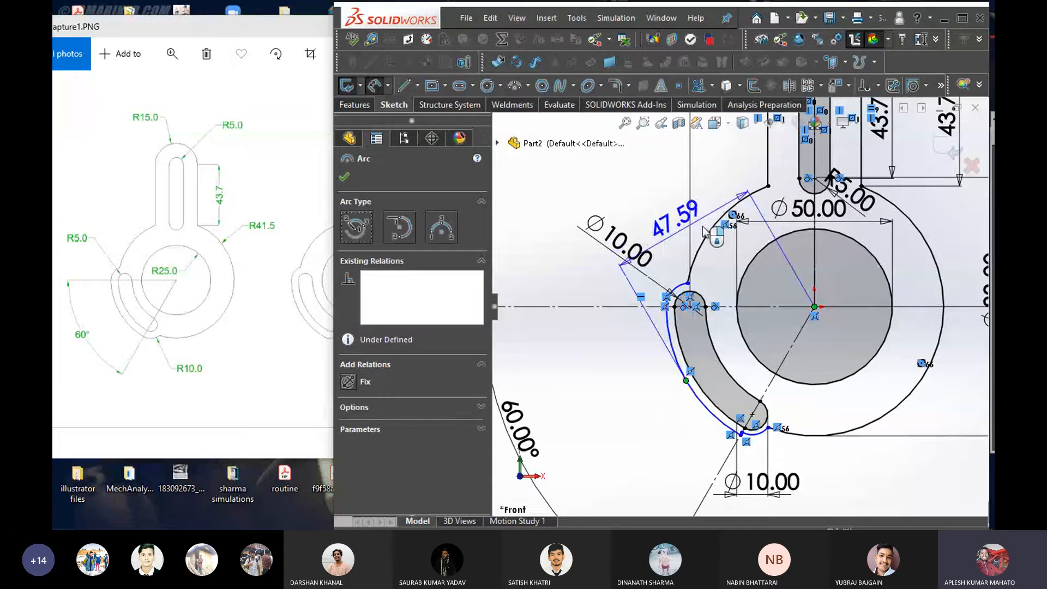
{"action": "key", "text": "Escape"}
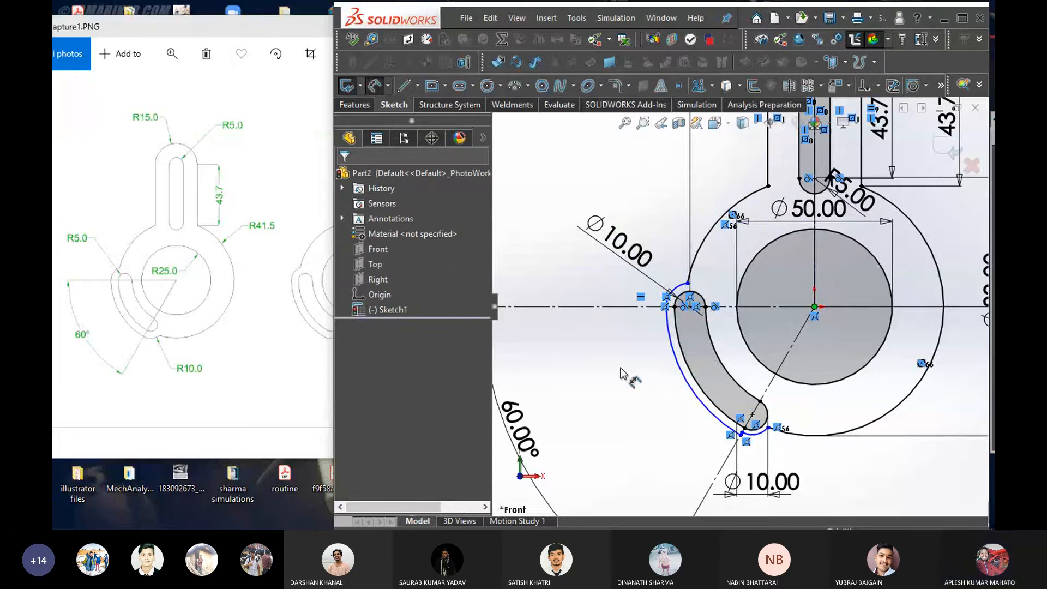
Undo the deletion of the two concentric demonstration circles, the horizontal line and their dimensions
{"action": "left_click", "coordinate": [681, 377]}
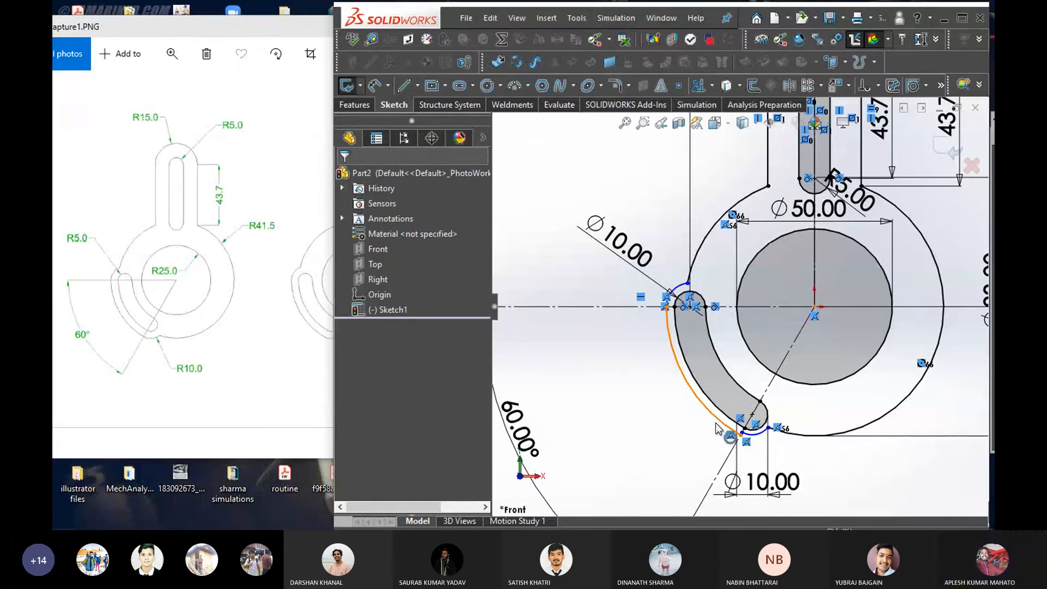
{"action": "scroll", "coordinate": [765, 436], "scroll_direction": "down", "scroll_amount": 5}
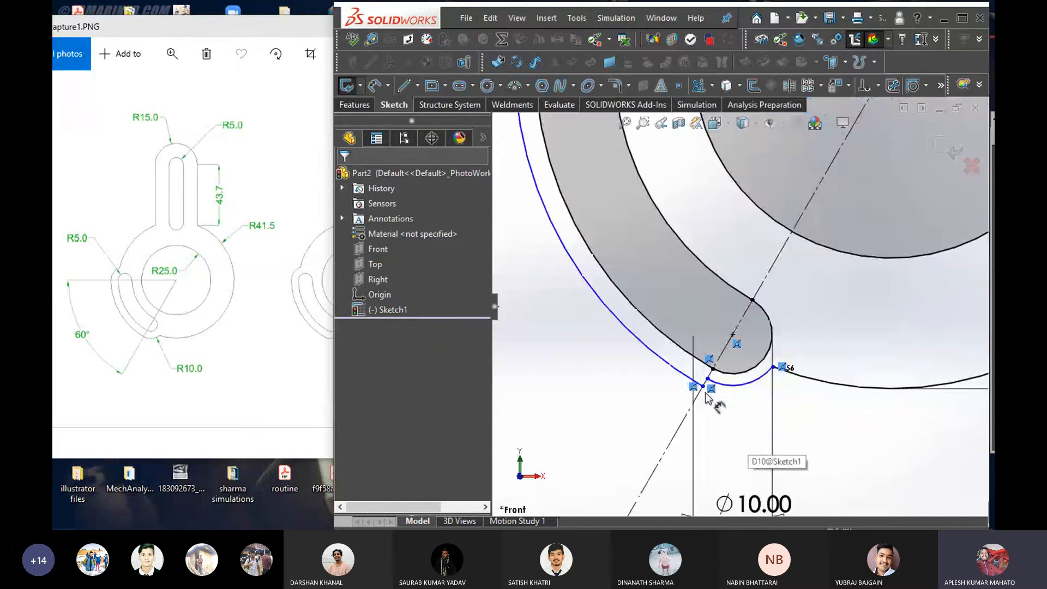
{"action": "scroll", "coordinate": [704, 360], "scroll_direction": "up", "scroll_amount": 5}
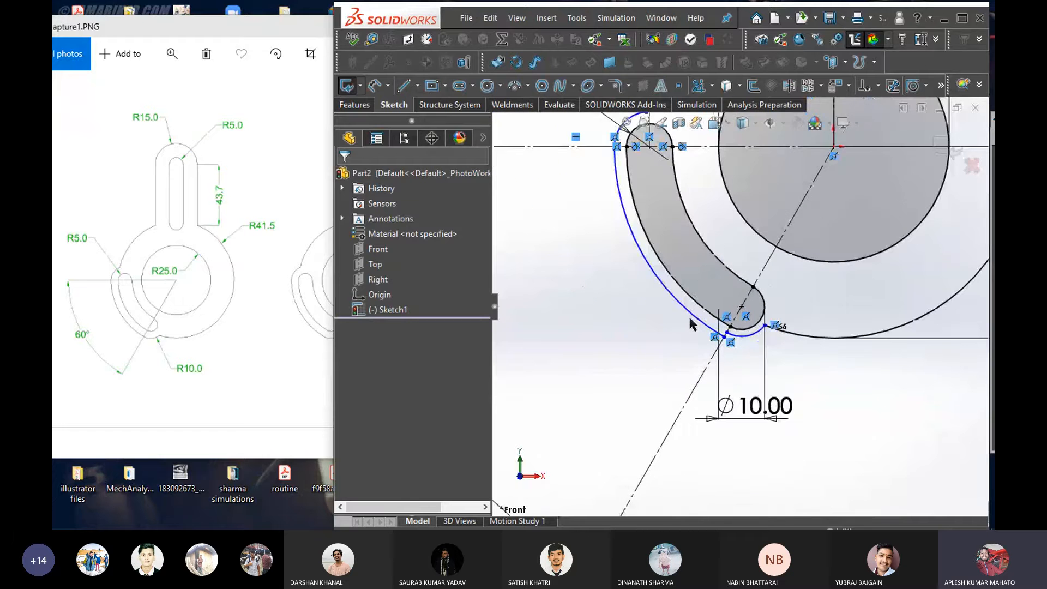
{"action": "scroll", "coordinate": [710, 286], "scroll_direction": "up", "scroll_amount": 3}
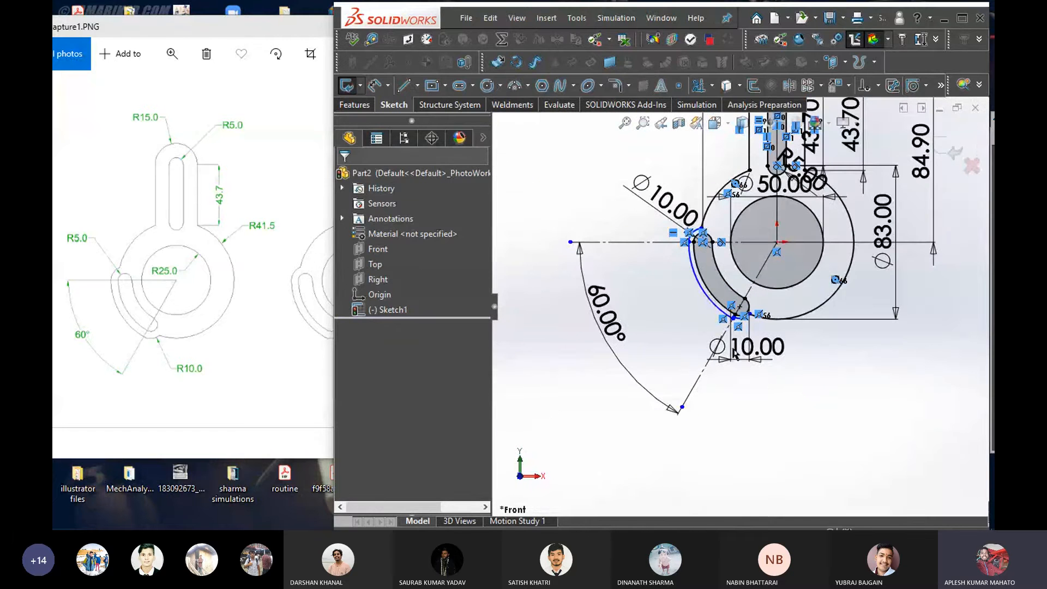
{"action": "key", "text": "ctrl+z"}
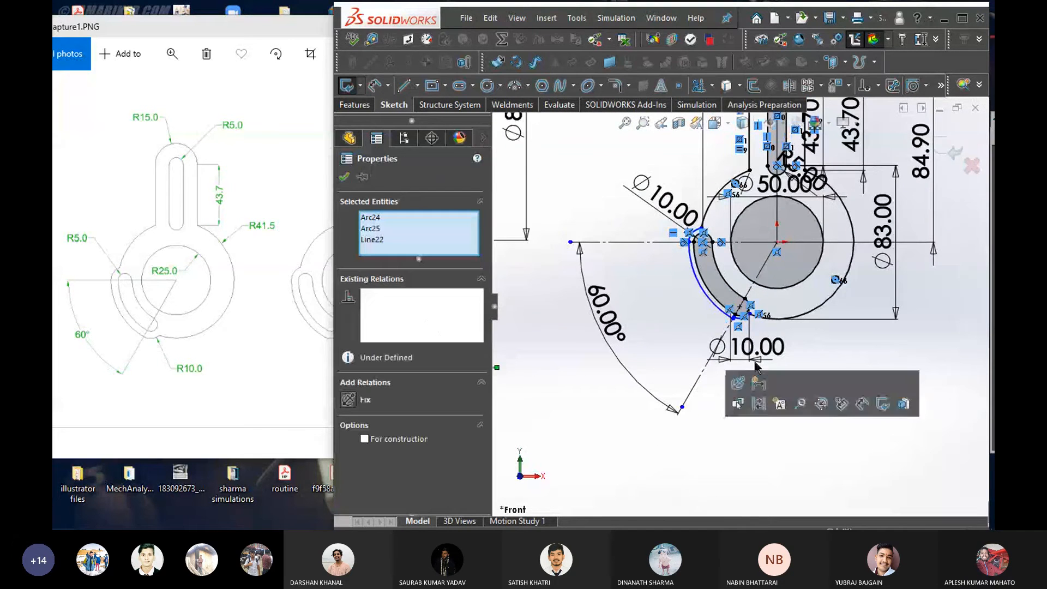
{"action": "scroll", "coordinate": [756, 366], "scroll_direction": "up", "scroll_amount": 3}
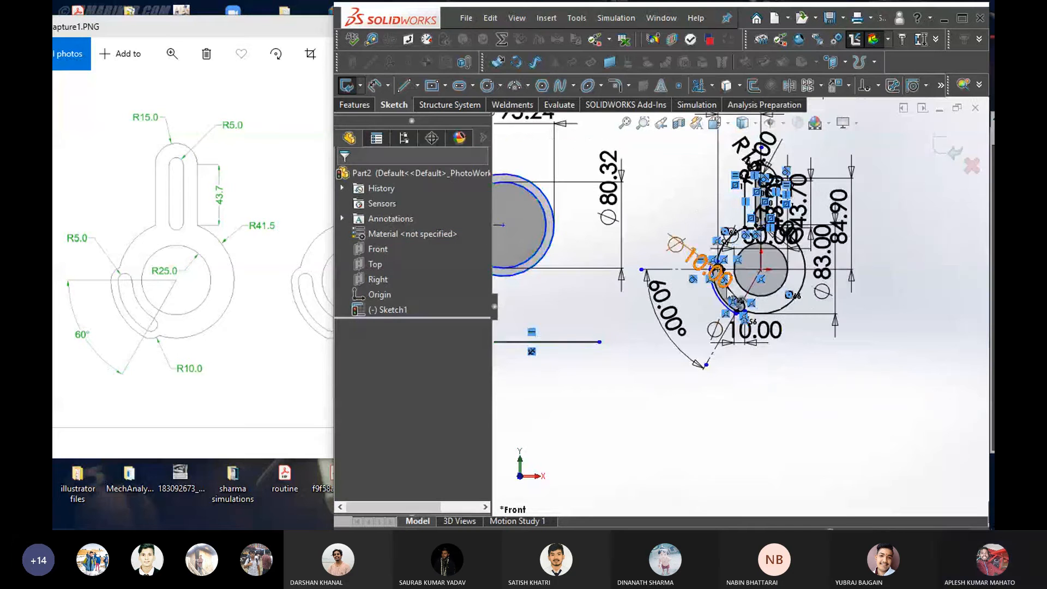
{"action": "scroll", "coordinate": [757, 369], "scroll_direction": "down", "scroll_amount": 5}
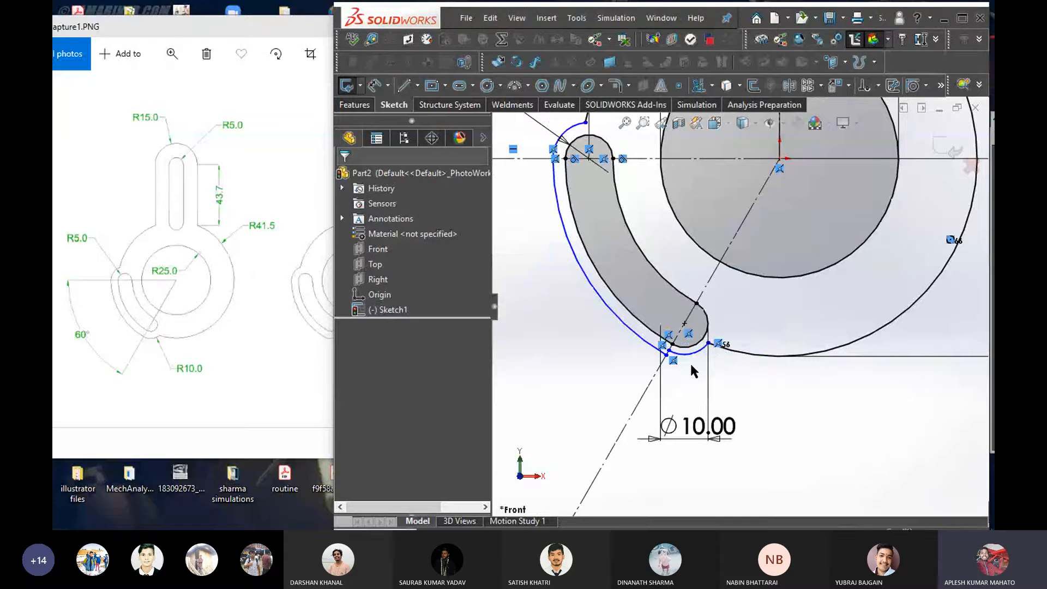
Undo the demonstration dimensions, the horizontal line and both concentric circles, back to before they were sketched
{"action": "key", "text": "Return"}
{"action": "key", "text": "Escape"}
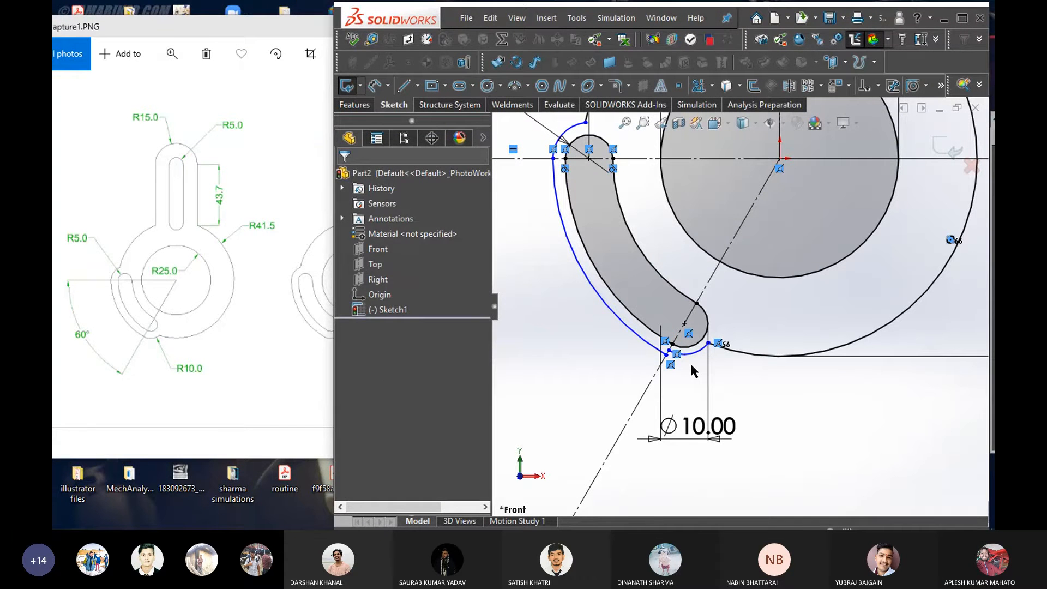
{"action": "left_click", "coordinate": [688, 364]}
{"action": "key", "text": "Escape"}
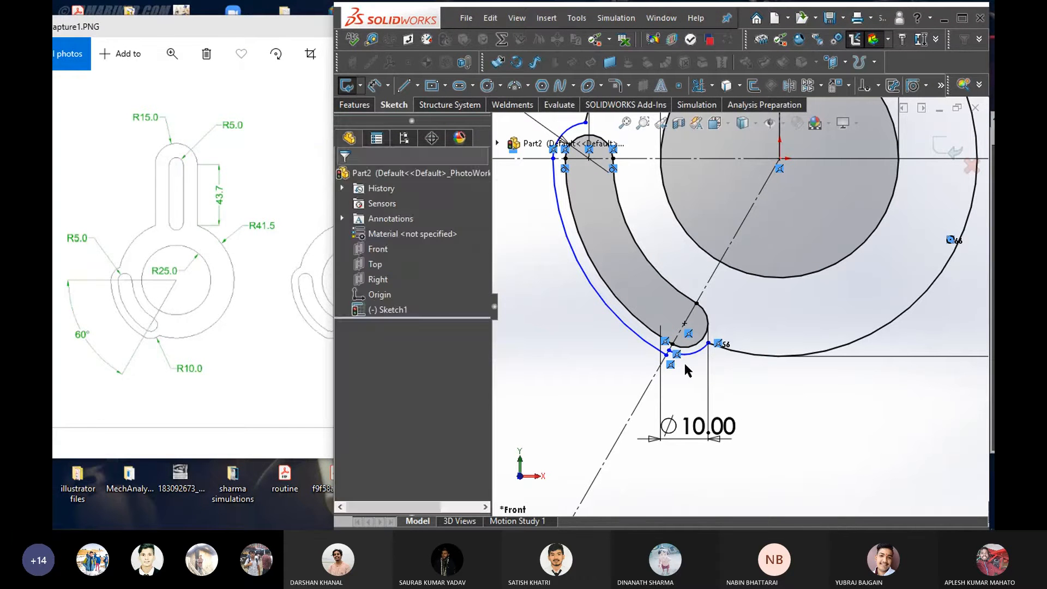
{"action": "left_click", "coordinate": [661, 307]}
{"action": "scroll", "coordinate": [661, 286], "scroll_direction": "up", "scroll_amount": 5}
{"action": "key", "text": "Escape"}
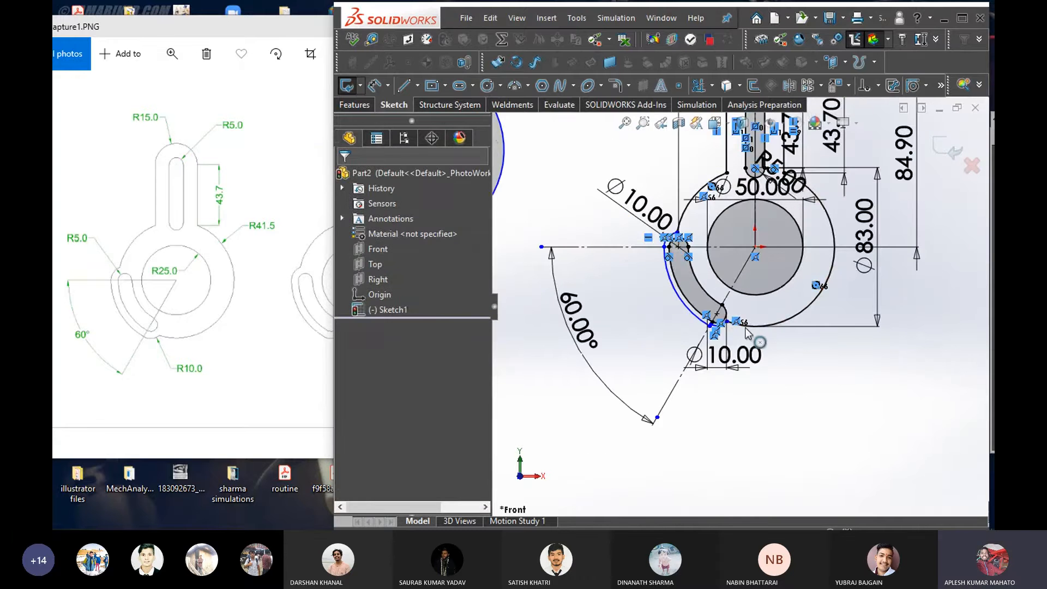
{"action": "scroll", "coordinate": [745, 329], "scroll_direction": "down", "scroll_amount": 5}
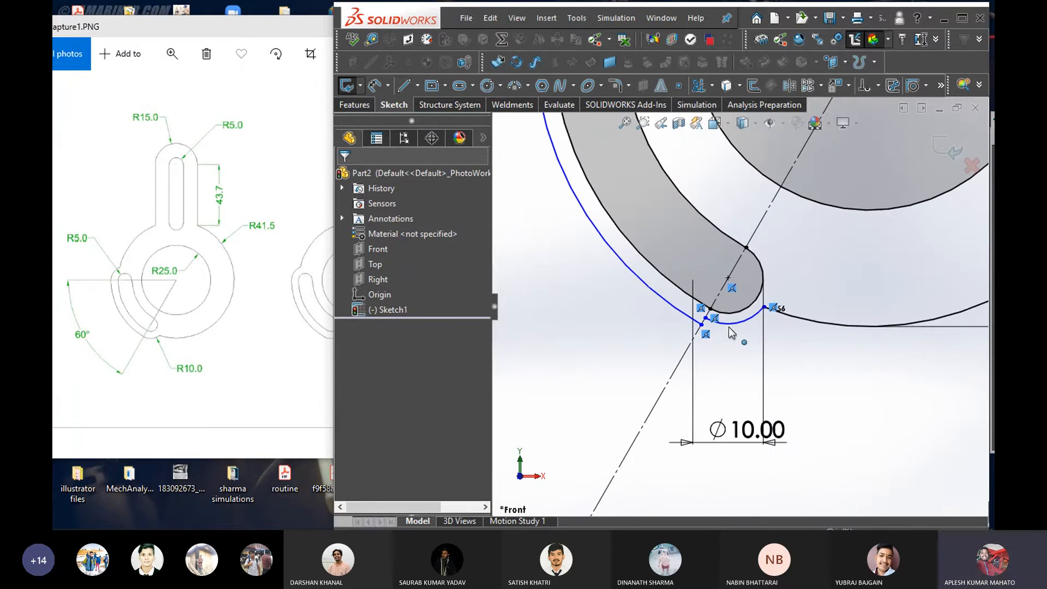
{"action": "left_click", "coordinate": [730, 329]}
{"action": "scroll", "coordinate": [709, 317], "scroll_direction": "up", "scroll_amount": 2}
{"action": "key", "text": "Escape"}
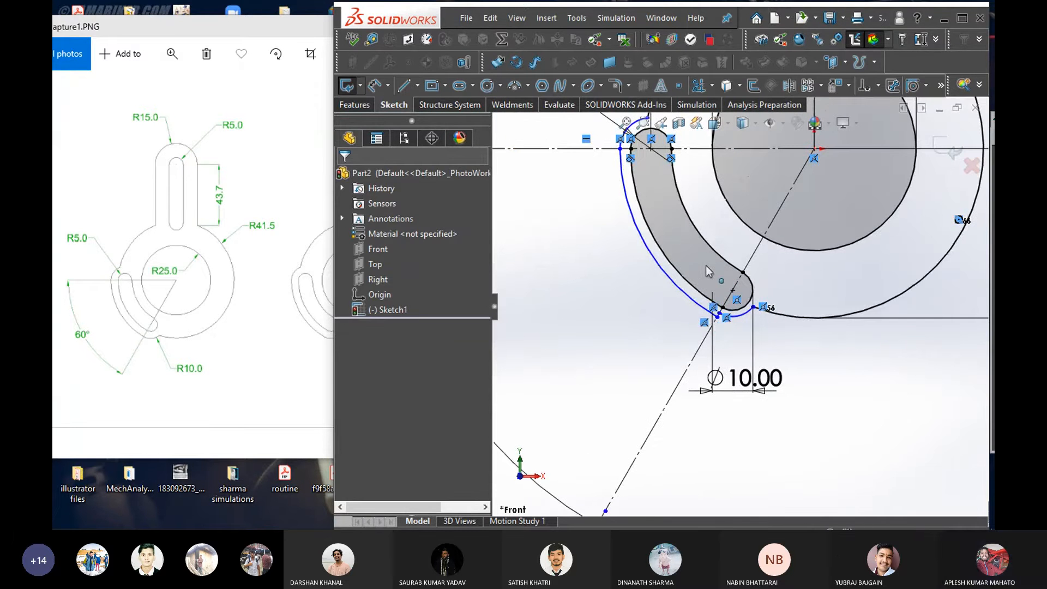
{"action": "left_click", "coordinate": [708, 267]}
{"action": "scroll", "coordinate": [708, 264], "scroll_direction": "up", "scroll_amount": 5}
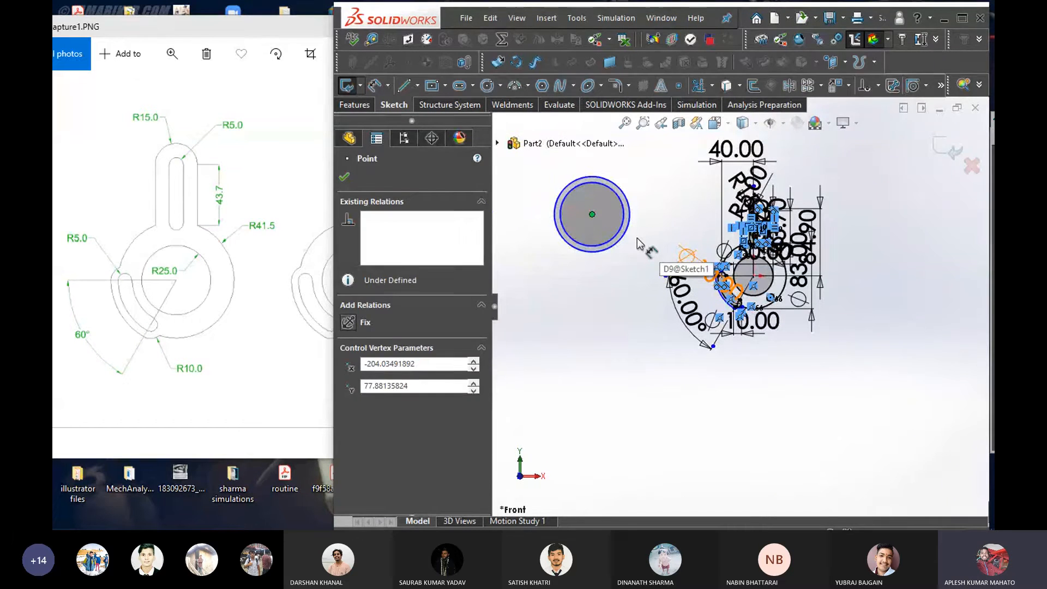
{"action": "key", "text": "Escape"}
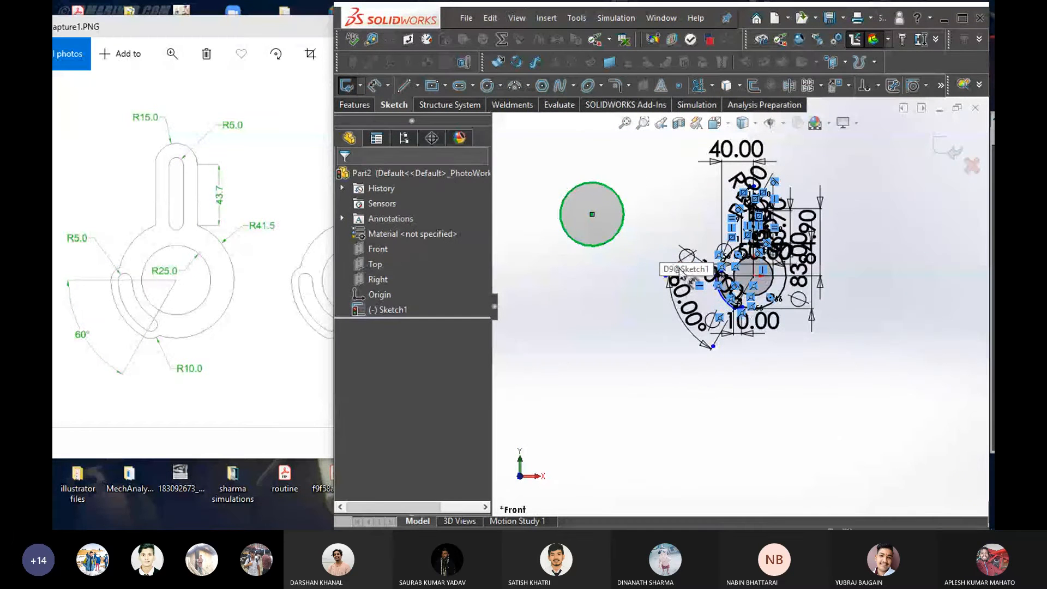
{"action": "key", "text": "Delete"}
{"action": "scroll", "coordinate": [685, 265], "scroll_direction": "down", "scroll_amount": 1}
{"action": "left_click", "coordinate": [731, 300]}
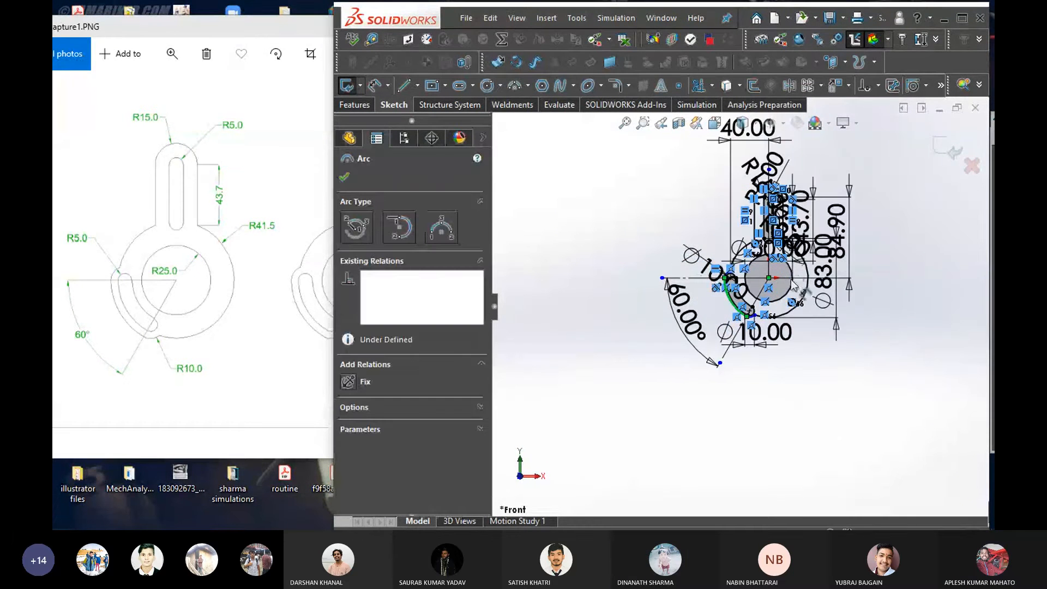
Dimension the outer boundary arc around the curved slot and set its radius to 50 mm
{"action": "scroll", "coordinate": [727, 281], "scroll_direction": "down", "scroll_amount": 6}
{"action": "key", "text": "Escape"}
{"action": "scroll", "coordinate": [777, 389], "scroll_direction": "up", "scroll_amount": 5}
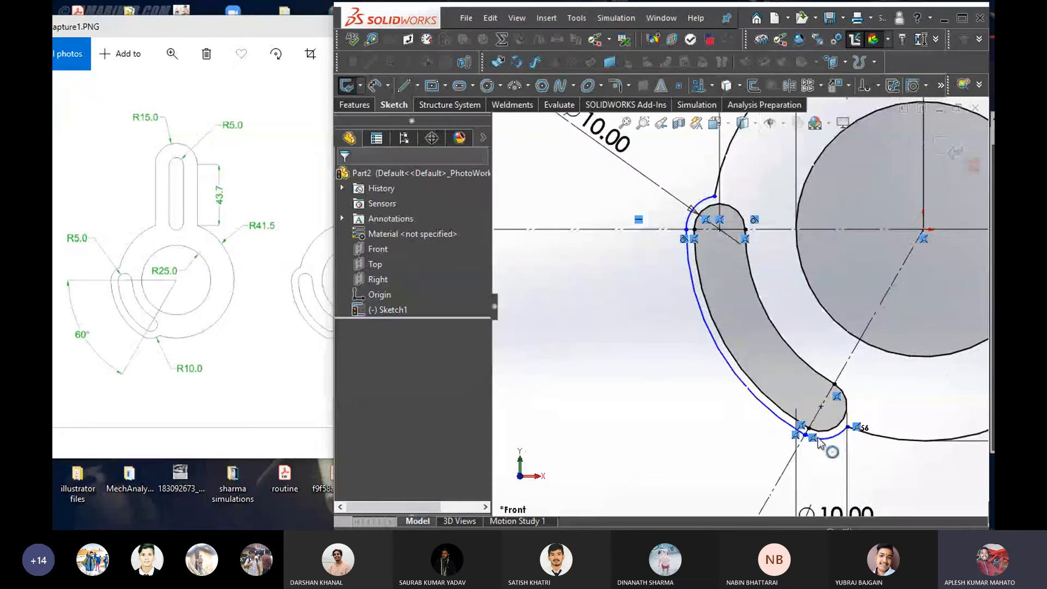
{"action": "right_click_drag", "start_coordinate": [782, 450], "coordinate": [783, 385]}
{"action": "left_click", "coordinate": [729, 322]}
{"action": "key", "text": "Escape"}
{"action": "scroll", "coordinate": [746, 343], "scroll_direction": "down", "scroll_amount": 4}
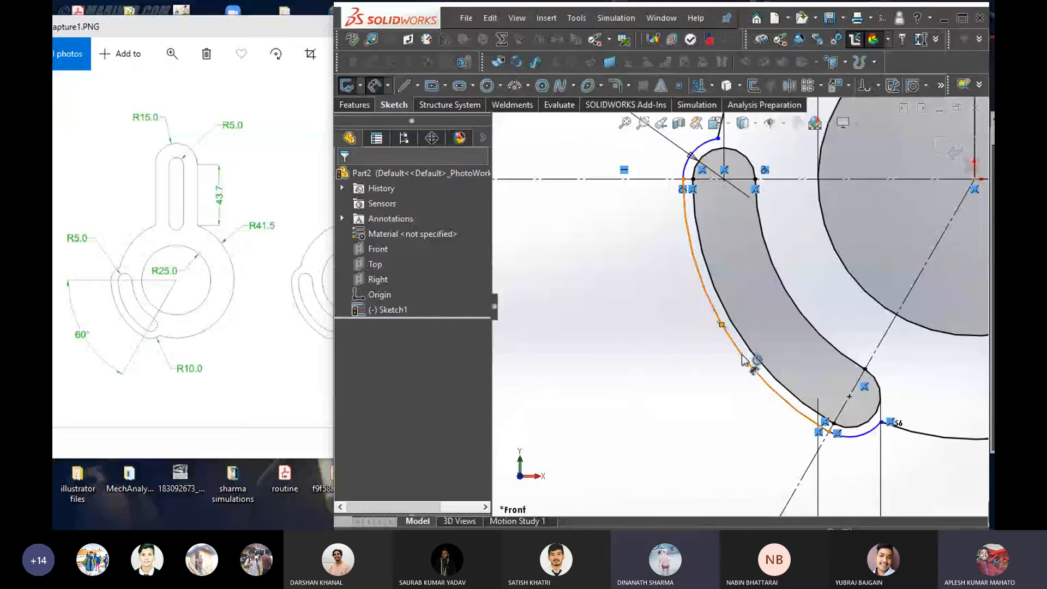
{"action": "left_click", "coordinate": [763, 394]}
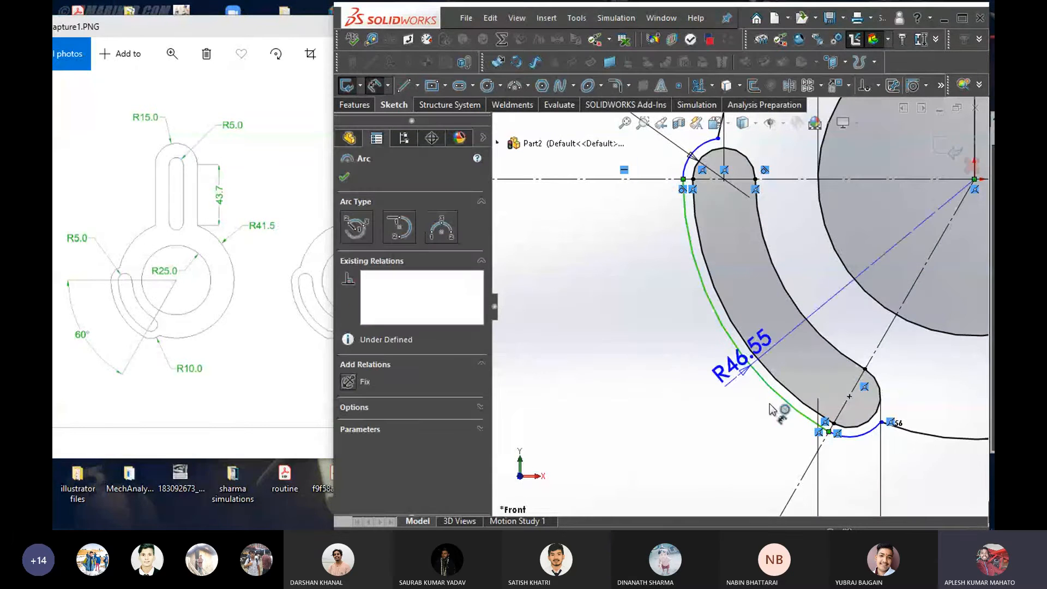
{"action": "scroll", "coordinate": [944, 448], "scroll_direction": "up", "scroll_amount": 3}
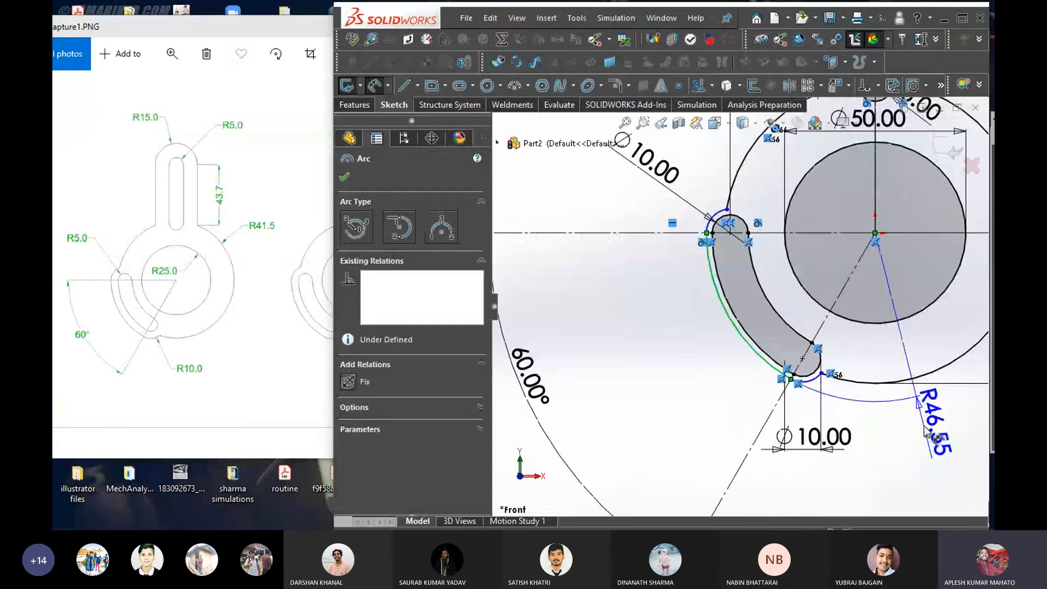
{"action": "key", "text": "Escape"}
{"action": "left_click", "coordinate": [921, 431]}
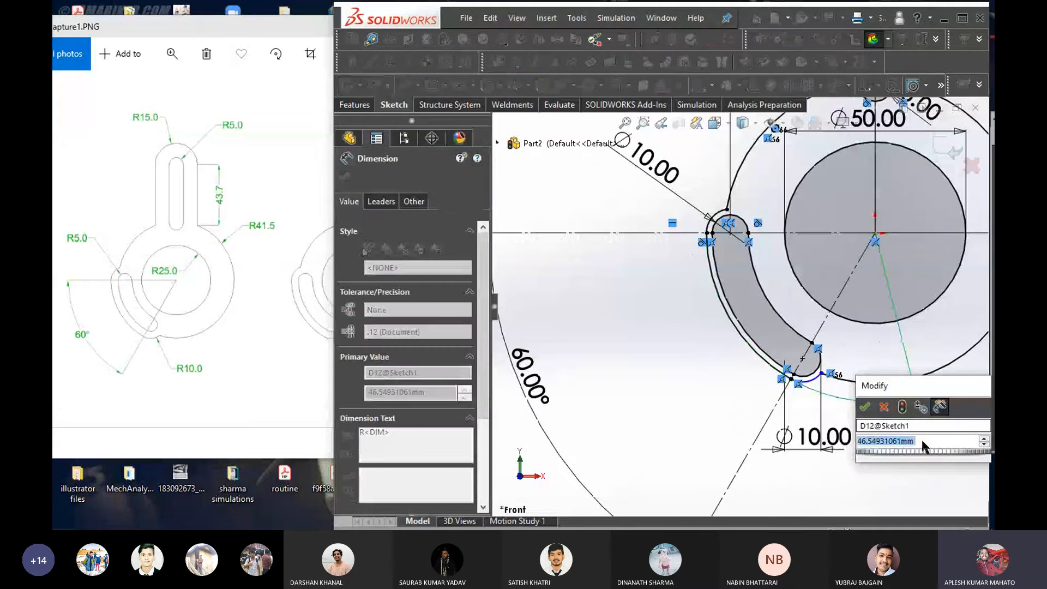
{"action": "type", "text": "50"}
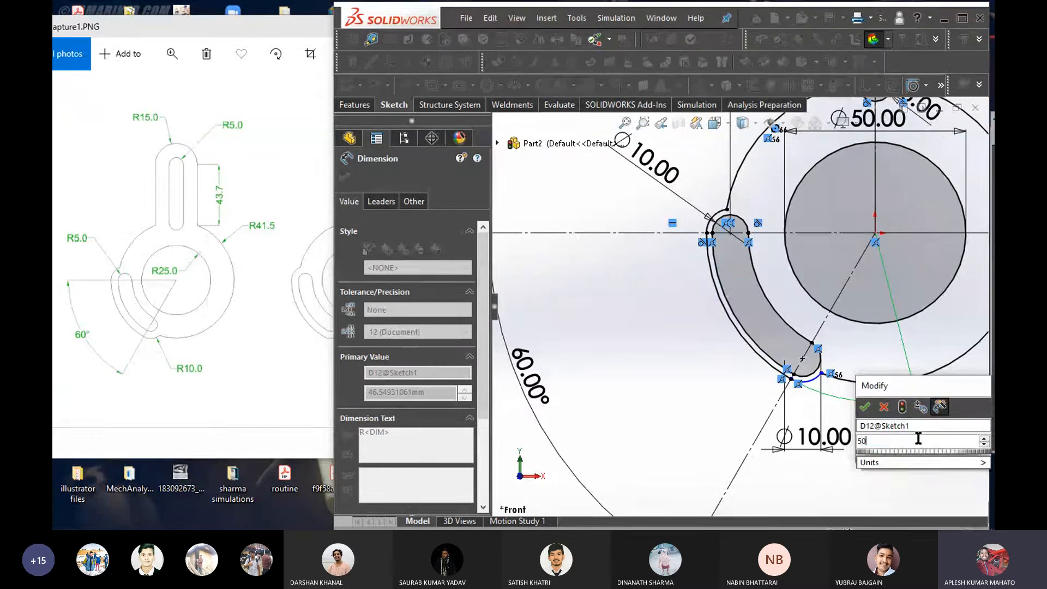
{"action": "key", "text": "Return"}
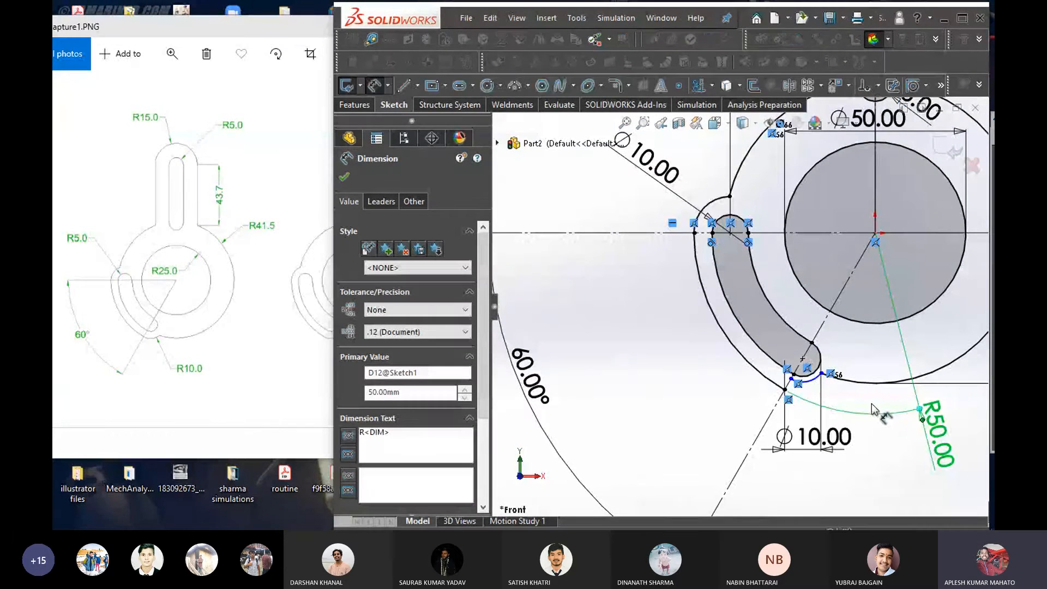
{"action": "key", "text": "Escape"}
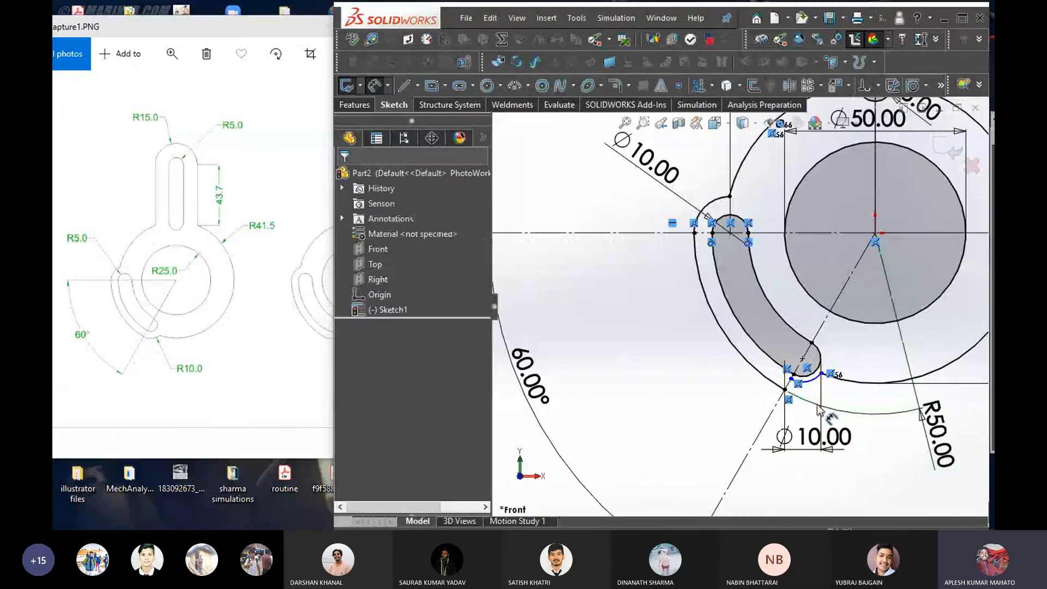
{"action": "scroll", "coordinate": [807, 412], "scroll_direction": "down", "scroll_amount": 3}
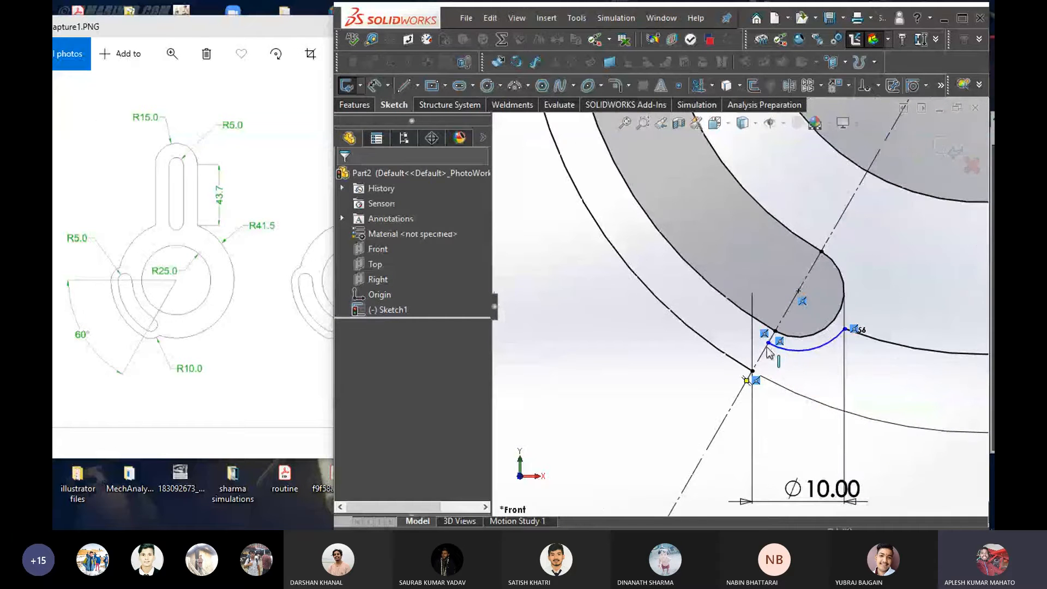
{"action": "left_click", "coordinate": [753, 372]}
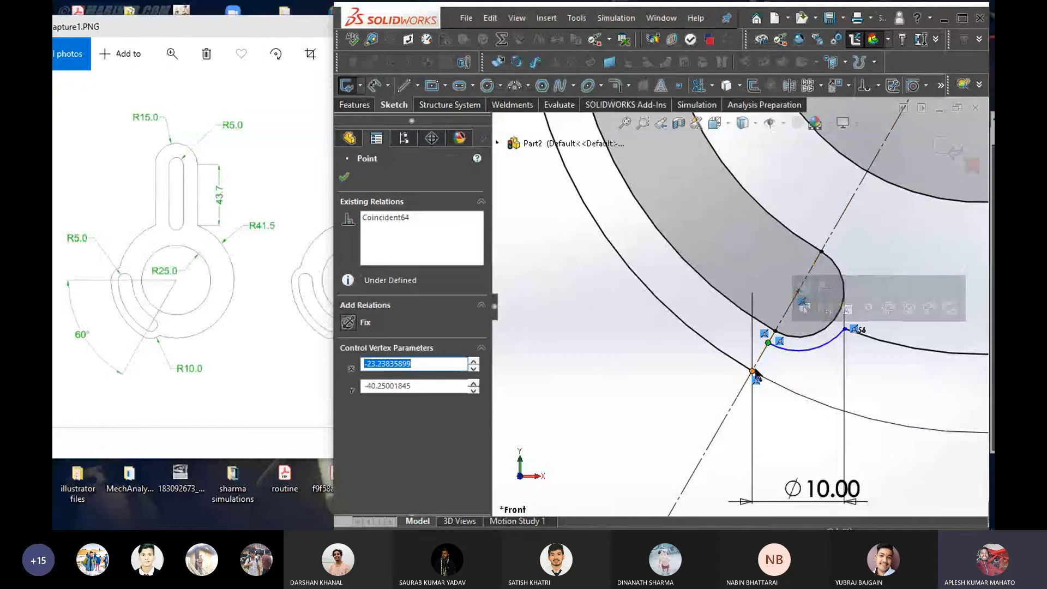
{"action": "left_click", "coordinate": [756, 375]}
{"action": "left_click", "coordinate": [788, 366]}
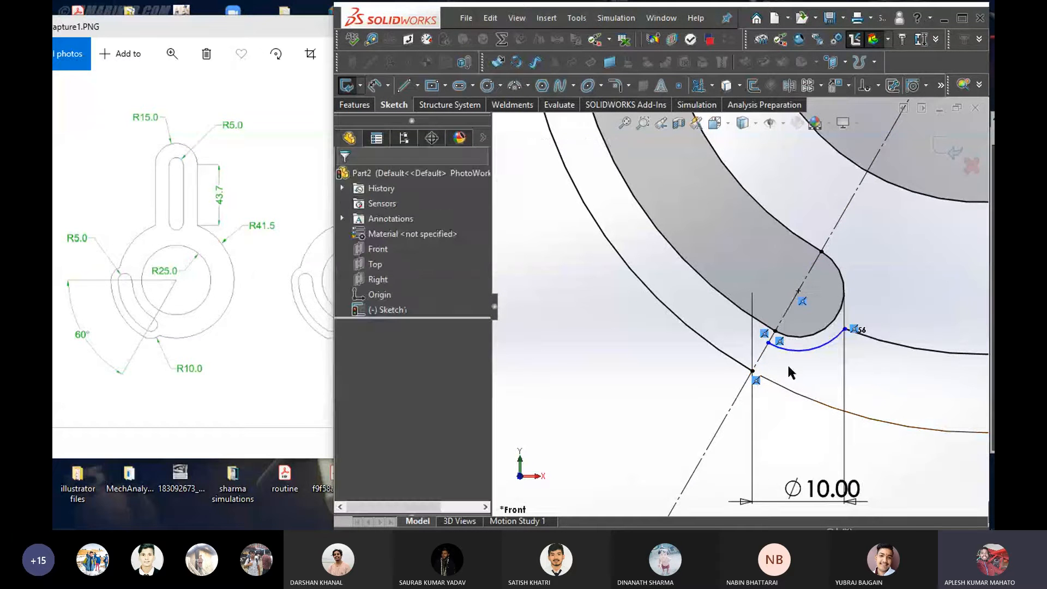
{"action": "left_click", "coordinate": [769, 344]}
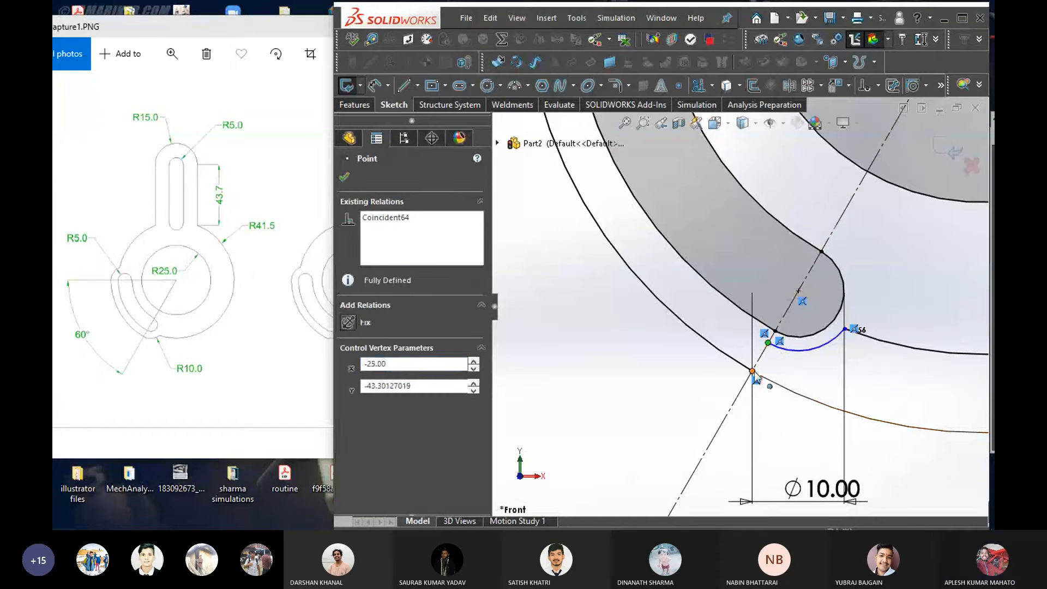
{"action": "left_click", "coordinate": [753, 371], "text": "ctrl"}
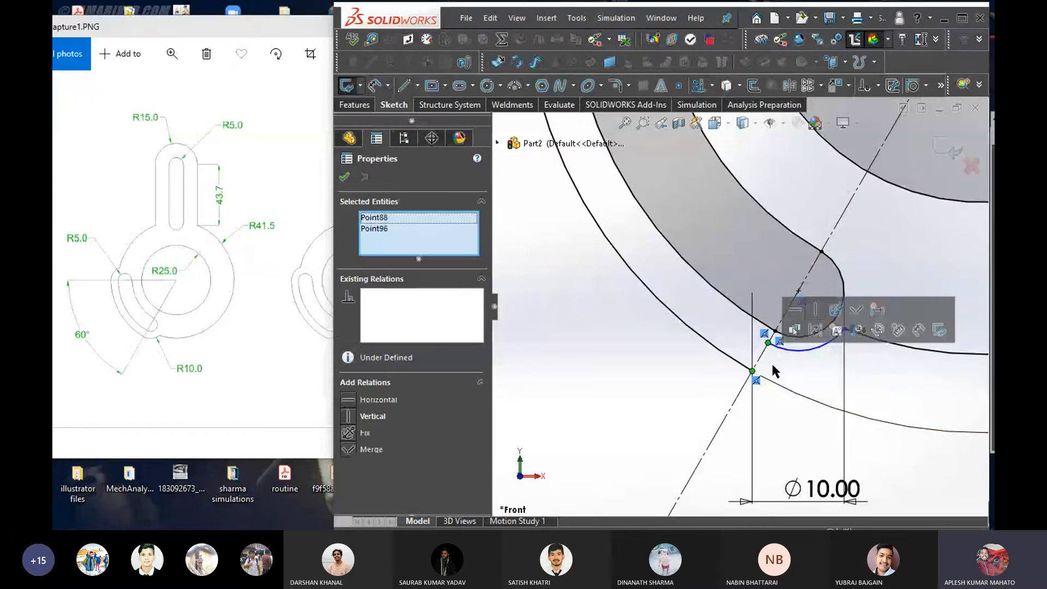
{"action": "left_click", "coordinate": [598, 379]}
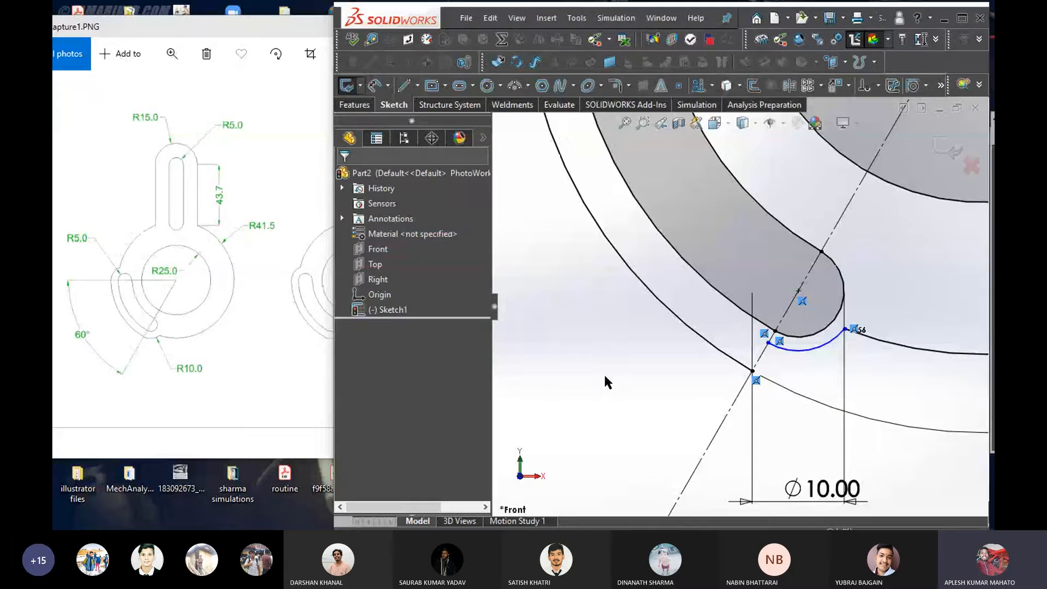
Undo the 50 mm radius edit and delete the radius dimension of the outer boundary arc around the curved slot
{"action": "key", "text": "ctrl+z"}
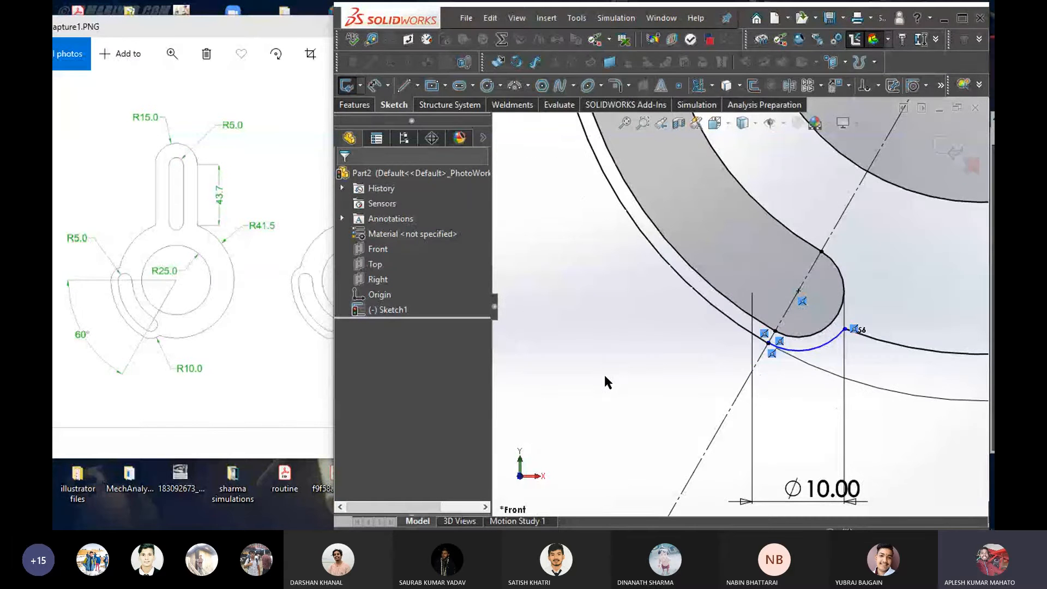
{"action": "scroll", "coordinate": [769, 341], "scroll_direction": "down", "scroll_amount": 4}
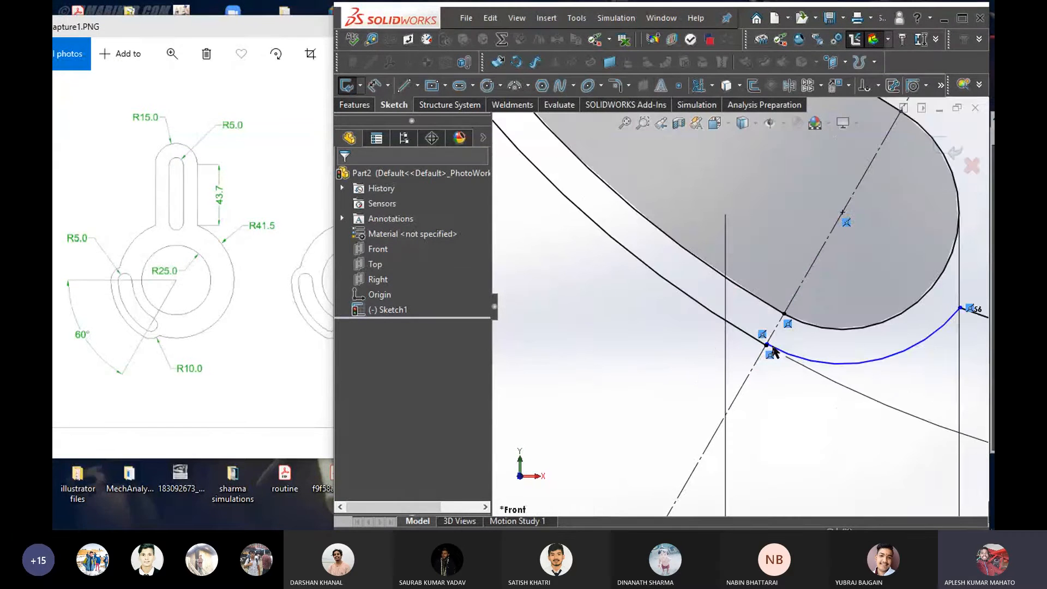
{"action": "scroll", "coordinate": [742, 317], "scroll_direction": "down", "scroll_amount": 2}
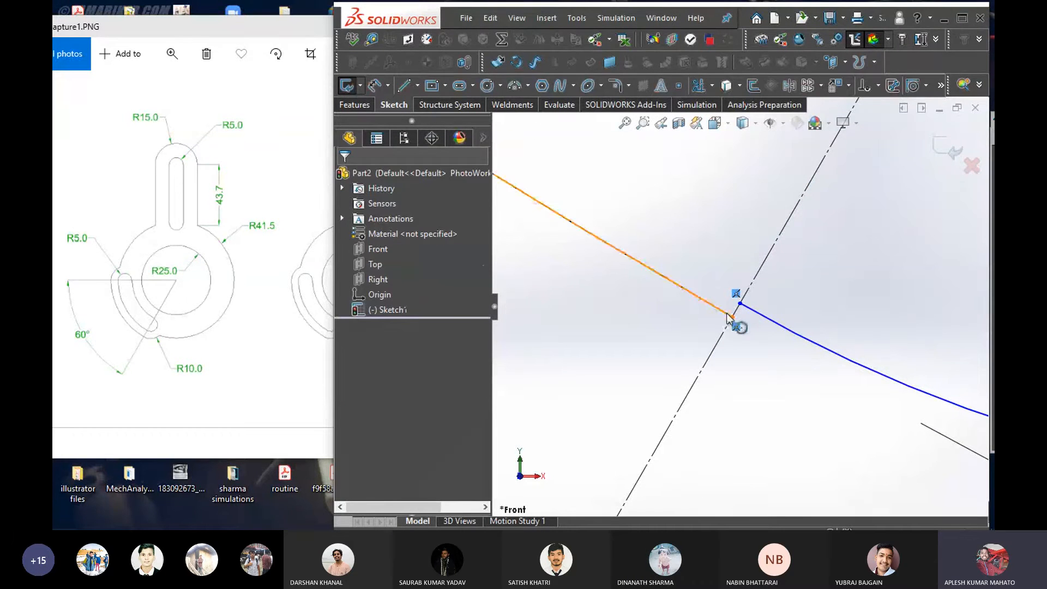
{"action": "left_click", "coordinate": [733, 316]}
{"action": "left_click", "coordinate": [739, 305]}
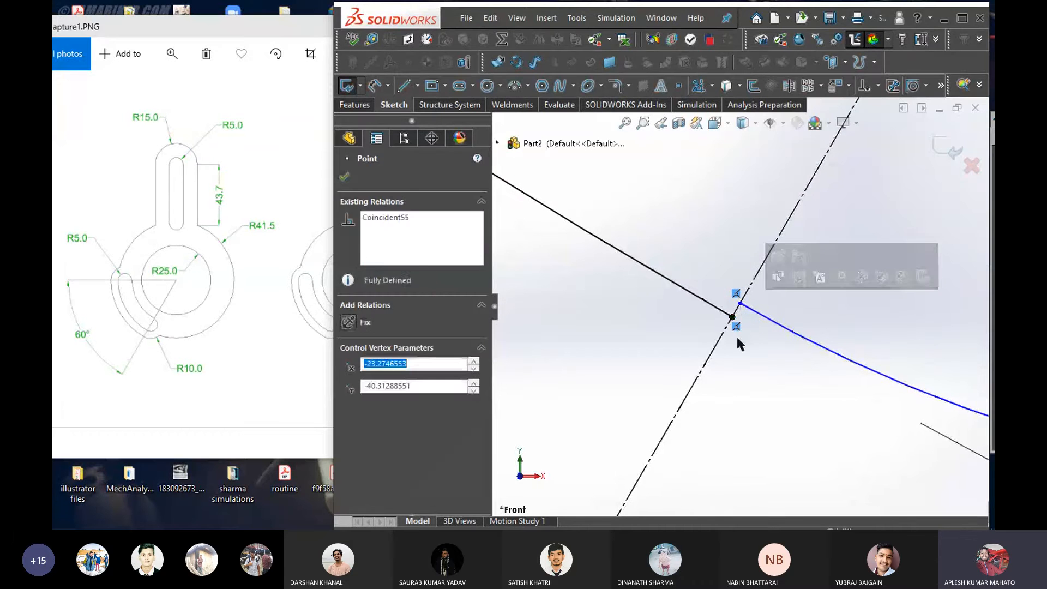
{"action": "left_click", "coordinate": [629, 265]}
{"action": "scroll", "coordinate": [629, 254], "scroll_direction": "up", "scroll_amount": 3}
{"action": "scroll", "coordinate": [698, 240], "scroll_direction": "up", "scroll_amount": 5}
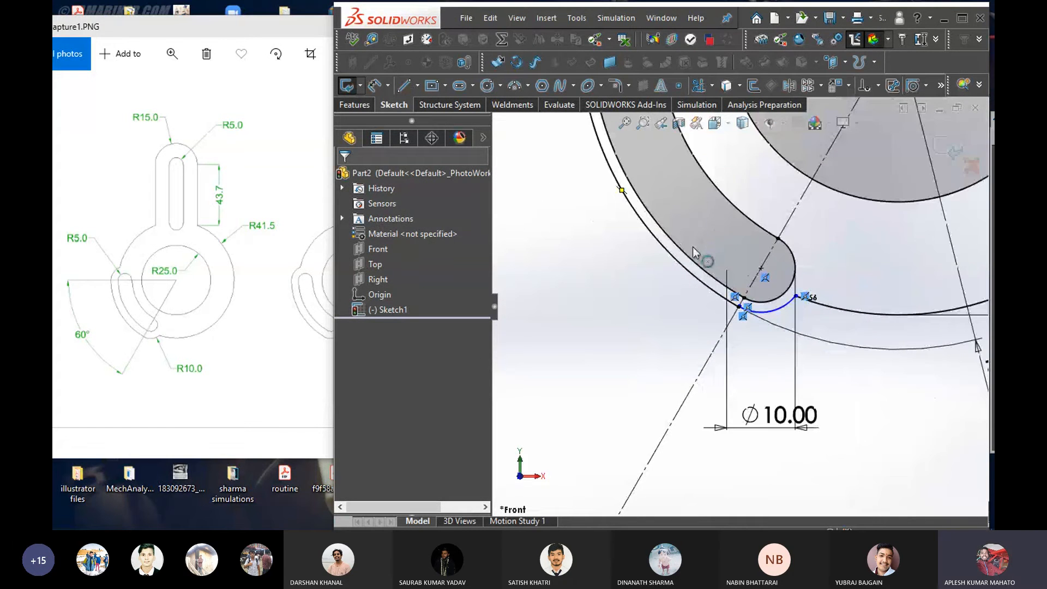
{"action": "scroll", "coordinate": [758, 280], "scroll_direction": "up", "scroll_amount": 3}
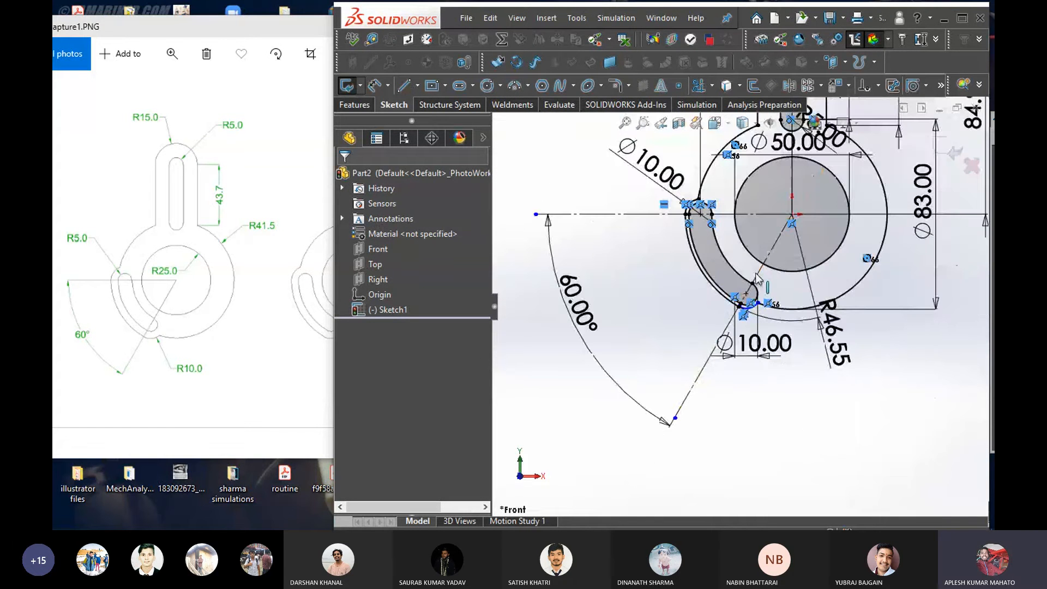
{"action": "left_click", "coordinate": [838, 349]}
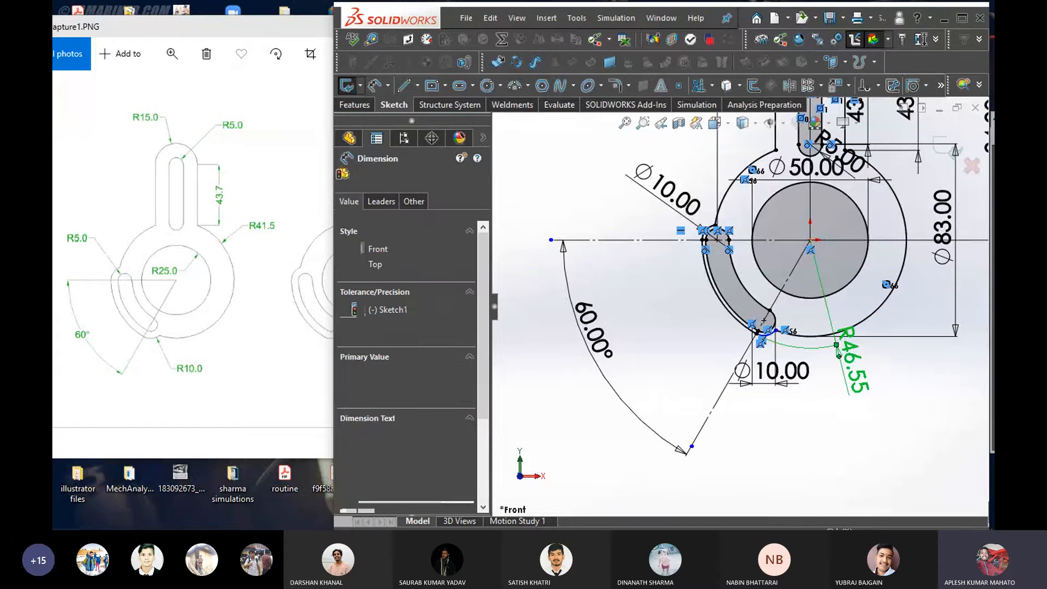
{"action": "key", "text": "Delete"}
Close the gap between the two outer boundary arcs at the lower 60° centerline by moving one arc's endpoint onto the other's
{"action": "scroll", "coordinate": [755, 319], "scroll_direction": "up", "scroll_amount": 2}
{"action": "scroll", "coordinate": [755, 319], "scroll_direction": "up", "scroll_amount": 2}
{"action": "scroll", "coordinate": [649, 316], "scroll_direction": "up", "scroll_amount": 3}
{"action": "scroll", "coordinate": [653, 279], "scroll_direction": "up", "scroll_amount": 2}
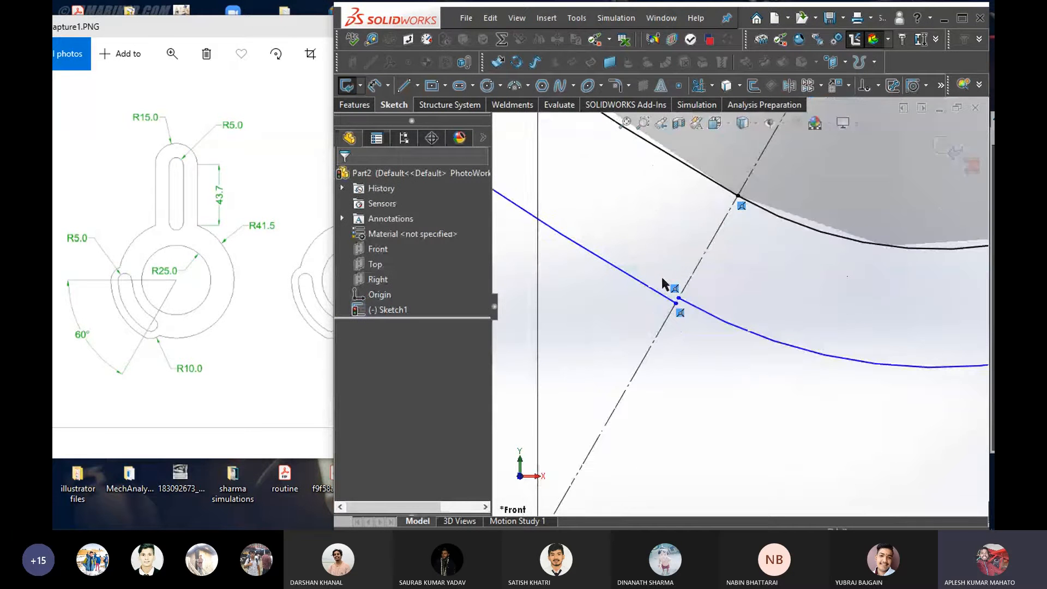
{"action": "left_click", "coordinate": [677, 304]}
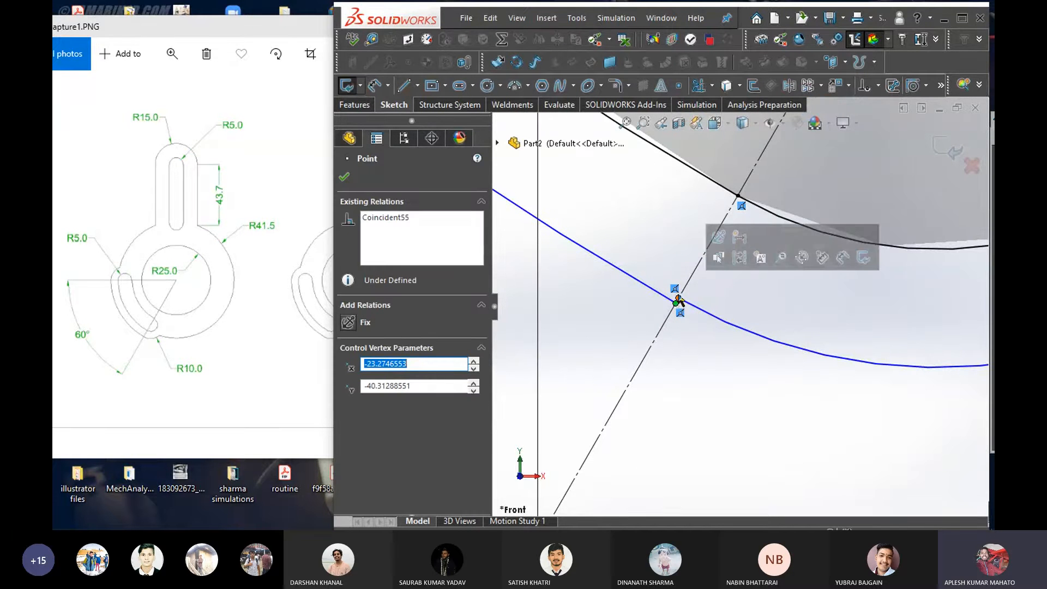
{"action": "scroll", "coordinate": [678, 303], "scroll_direction": "up", "scroll_amount": 3}
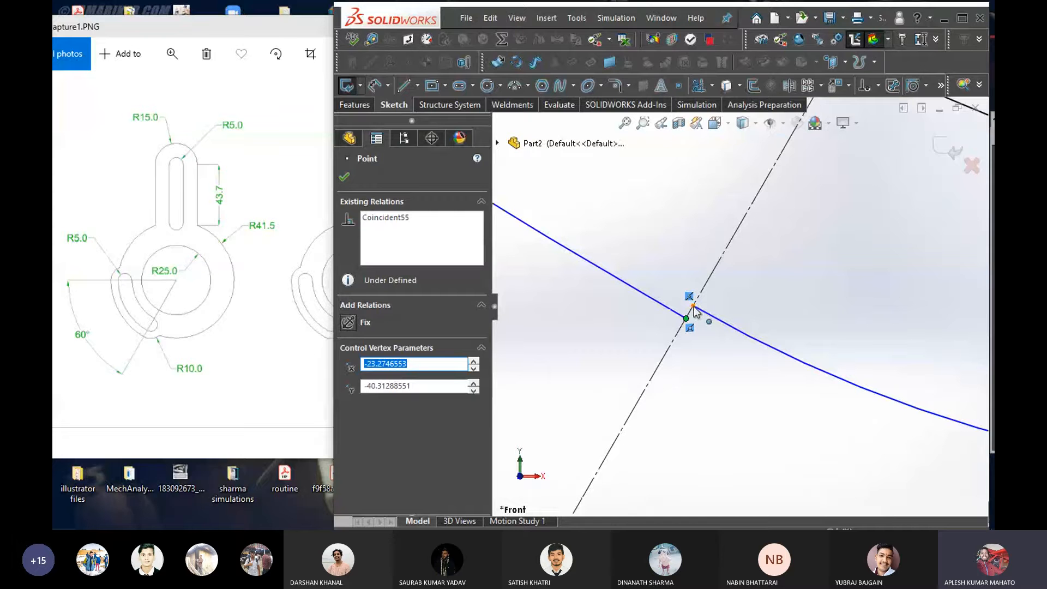
{"action": "left_click", "coordinate": [693, 305], "text": "ctrl"}
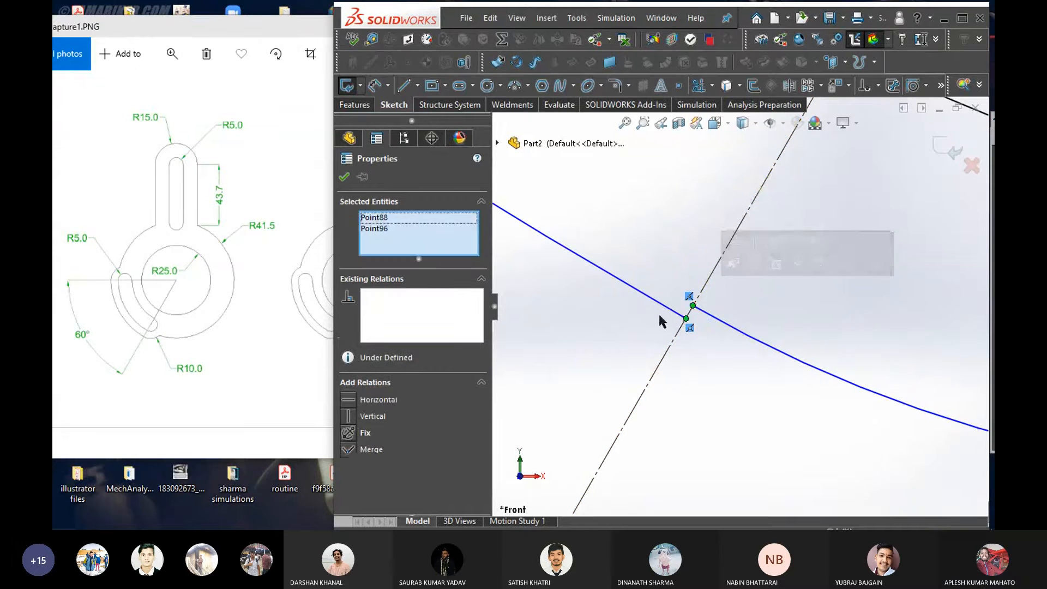
{"action": "left_click", "coordinate": [696, 391]}
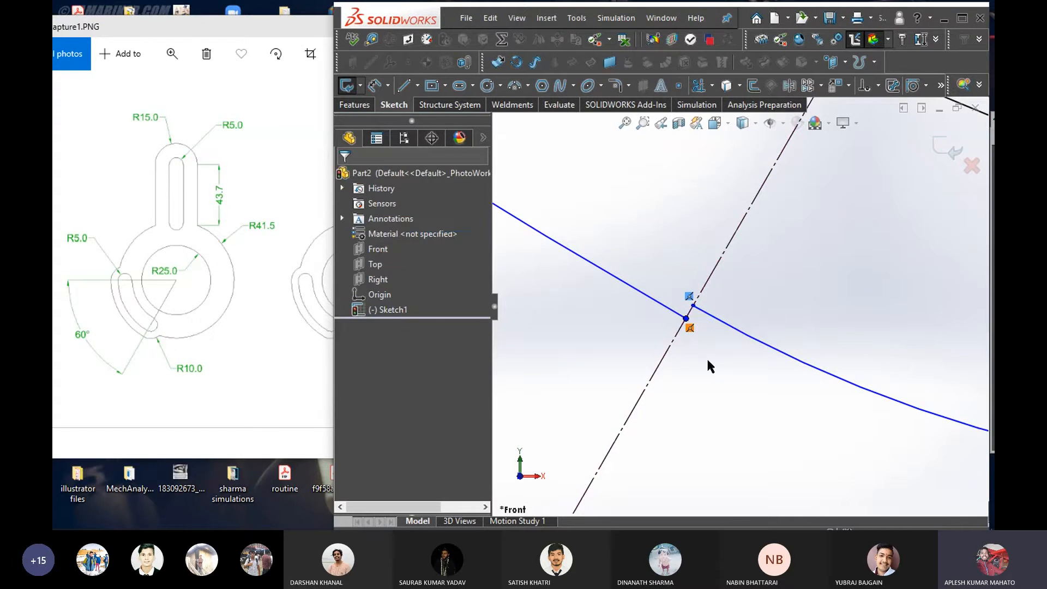
{"action": "scroll", "coordinate": [689, 317], "scroll_direction": "up", "scroll_amount": 4}
{"action": "left_click_drag", "start_coordinate": [691, 310], "coordinate": [719, 266]}
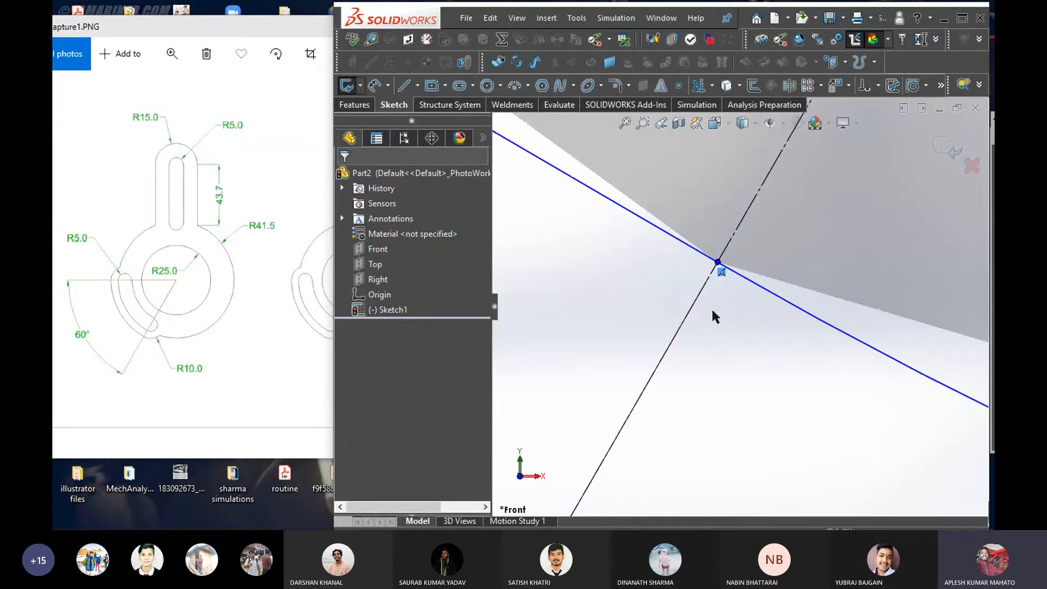
Add a radius dimension to the joined outer boundary arc around the curved slot and set it to 50 mm
{"action": "scroll", "coordinate": [732, 273], "scroll_direction": "down", "scroll_amount": 6}
{"action": "scroll", "coordinate": [720, 266], "scroll_direction": "down", "scroll_amount": 6}
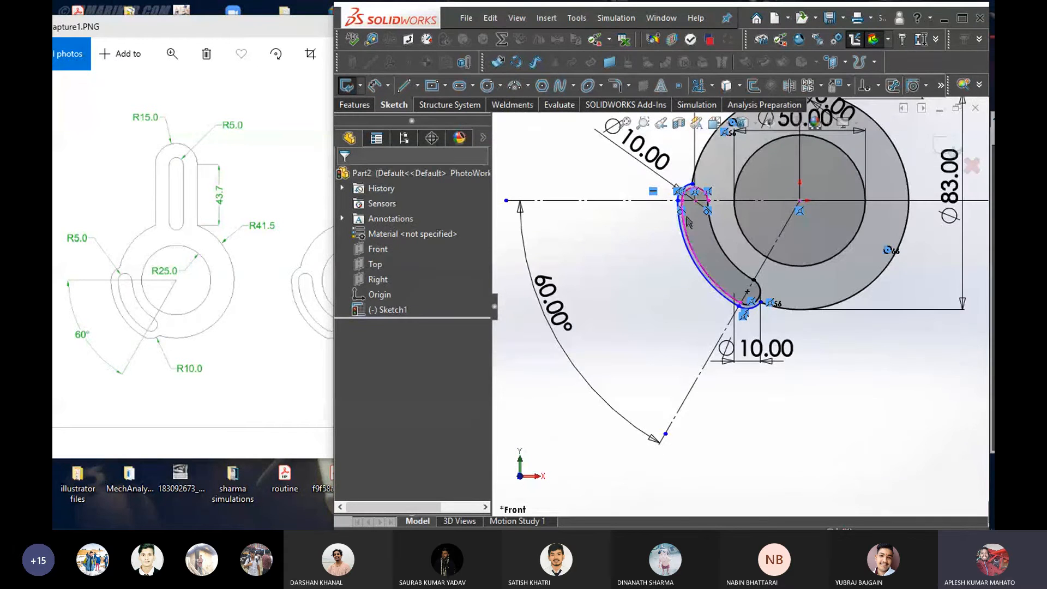
{"action": "scroll", "coordinate": [685, 217], "scroll_direction": "up", "scroll_amount": 5}
{"action": "scroll", "coordinate": [728, 313], "scroll_direction": "down", "scroll_amount": 3}
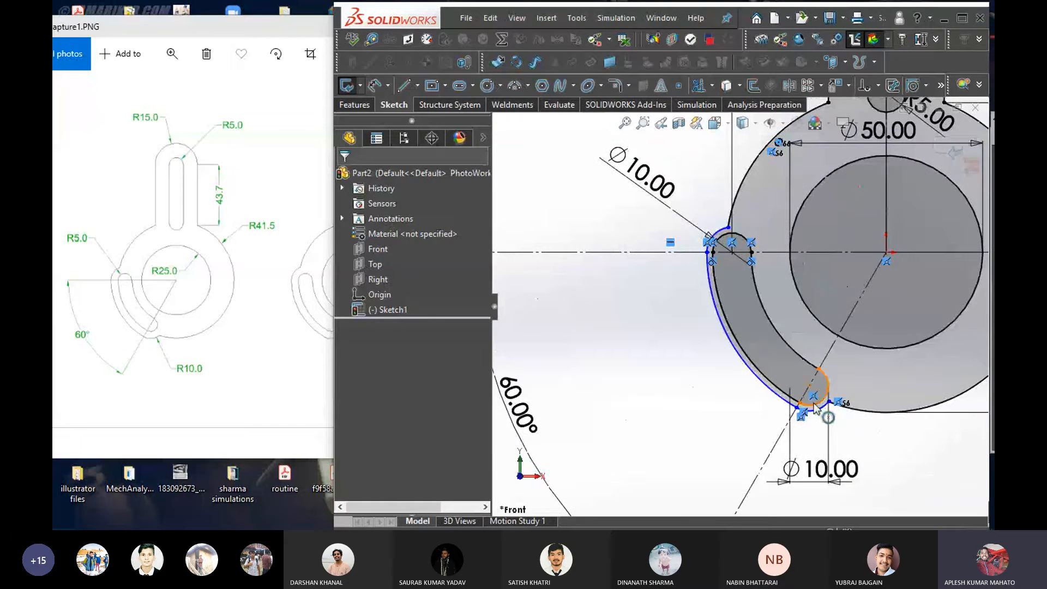
{"action": "scroll", "coordinate": [772, 323], "scroll_direction": "down", "scroll_amount": 3}
{"action": "mouse_move", "coordinate": [877, 436]}
{"action": "right_mouse_down"}
{"action": "mouse_move", "coordinate": [947, 439]}
{"action": "mouse_move", "coordinate": [891, 401]}
{"action": "right_mouse_up"}
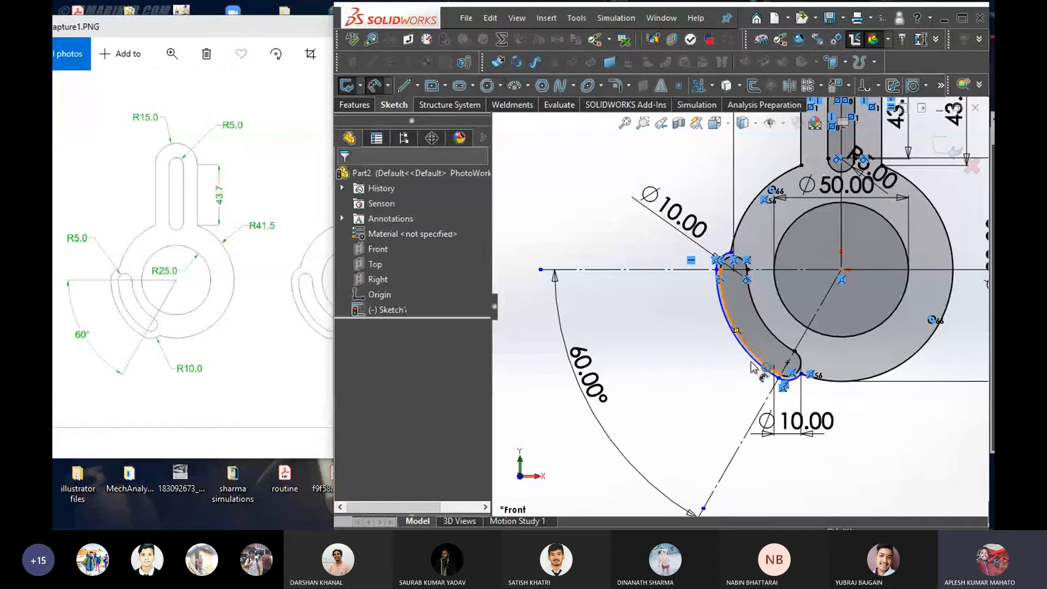
{"action": "scroll", "coordinate": [764, 371], "scroll_direction": "up", "scroll_amount": 5}
{"action": "left_click", "coordinate": [776, 364]}
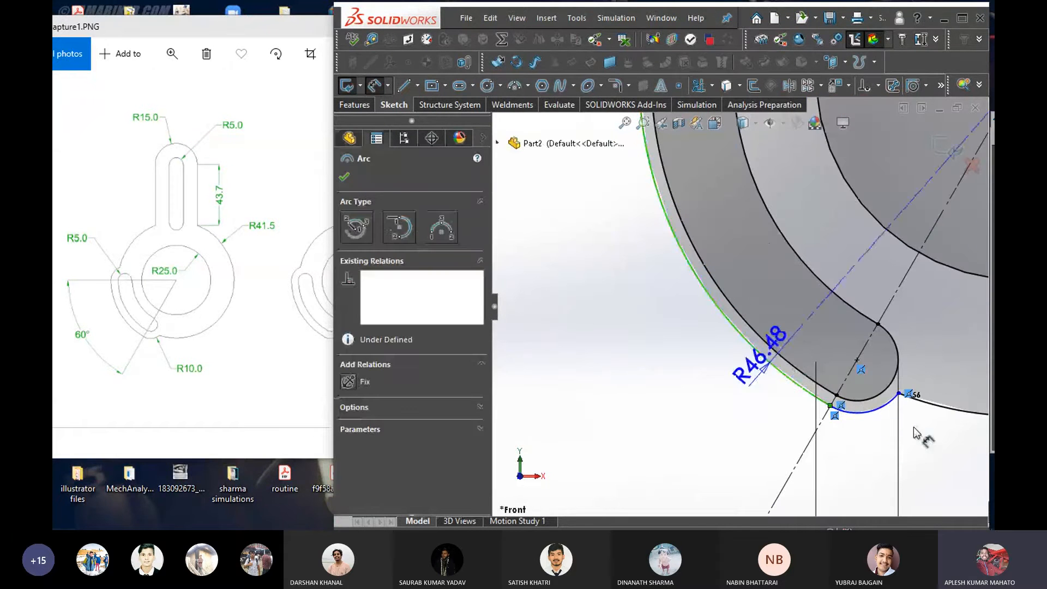
{"action": "scroll", "coordinate": [929, 436], "scroll_direction": "down", "scroll_amount": 2}
{"action": "left_click", "coordinate": [930, 440]}
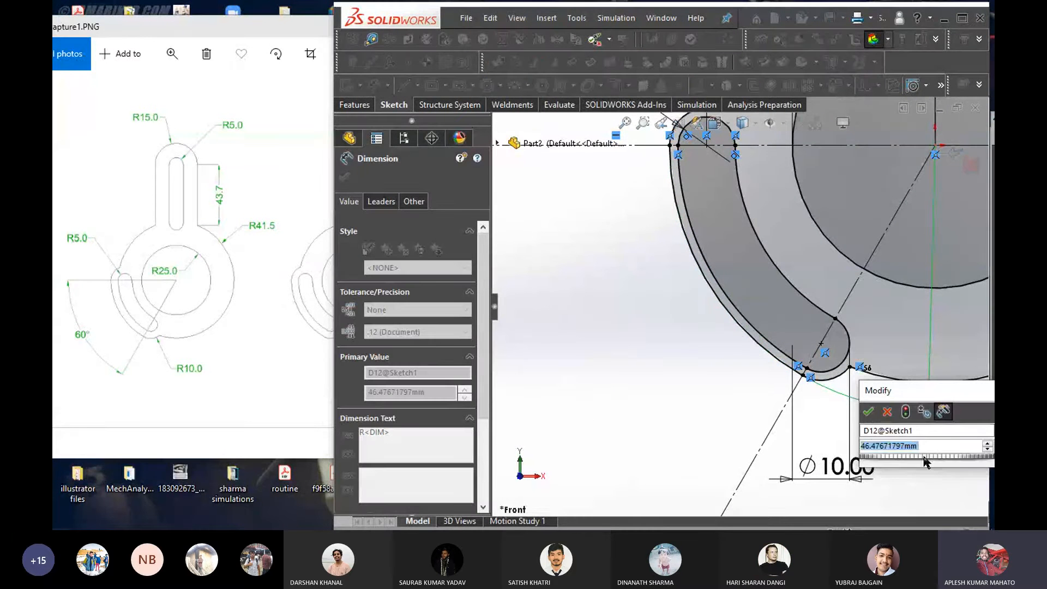
{"action": "type", "text": "50"}
{"action": "key", "text": "Return"}
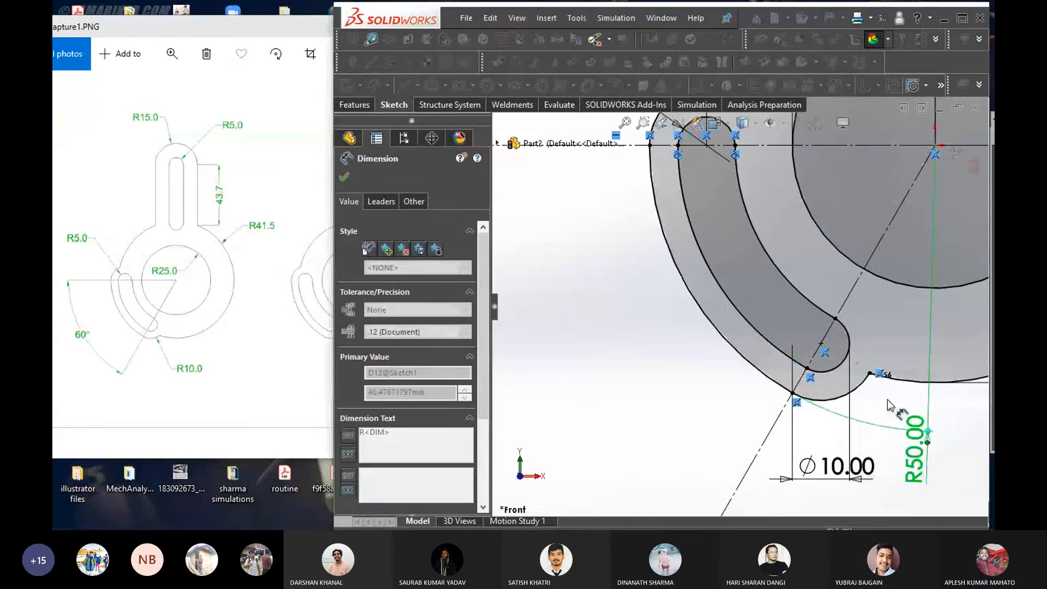
{"action": "scroll", "coordinate": [847, 343], "scroll_direction": "down", "scroll_amount": 3}
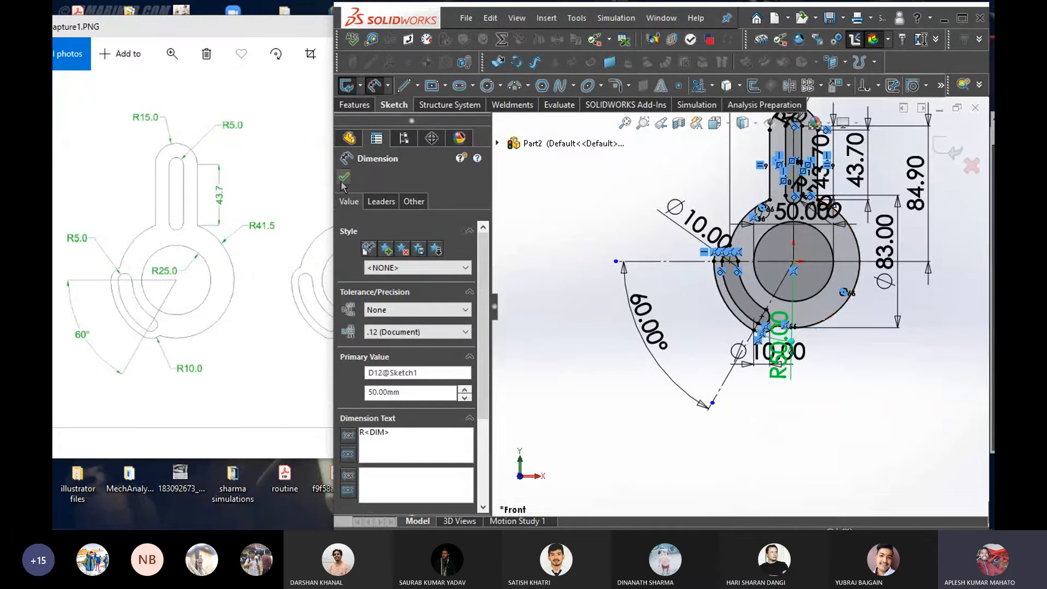
{"action": "key", "text": "Escape"}
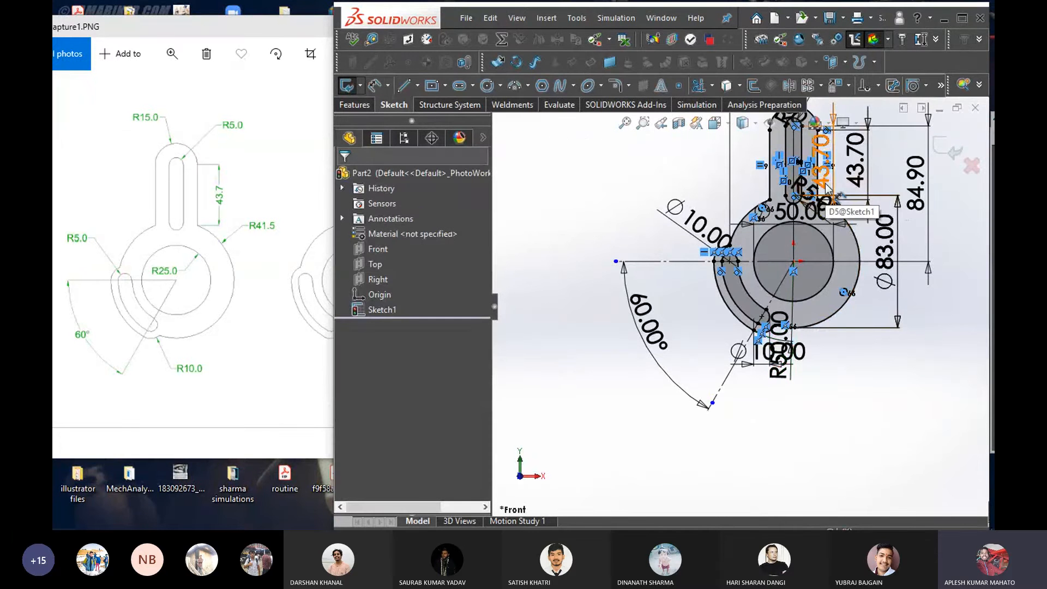
Compare the dimensioned lever plate sketch with the reference drawing, checking the curved slot, outer arcs and upper arm
{"action": "scroll", "coordinate": [826, 188], "scroll_direction": "down", "scroll_amount": 3}
{"action": "scroll", "coordinate": [762, 314], "scroll_direction": "up", "scroll_amount": 2}
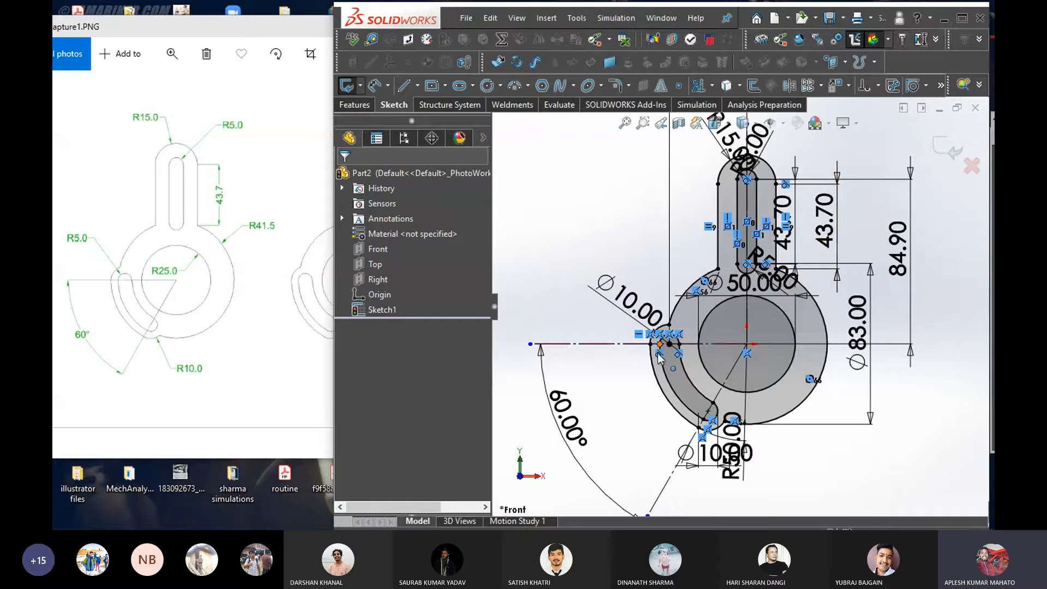
{"action": "scroll", "coordinate": [638, 377], "scroll_direction": "down", "scroll_amount": 2}
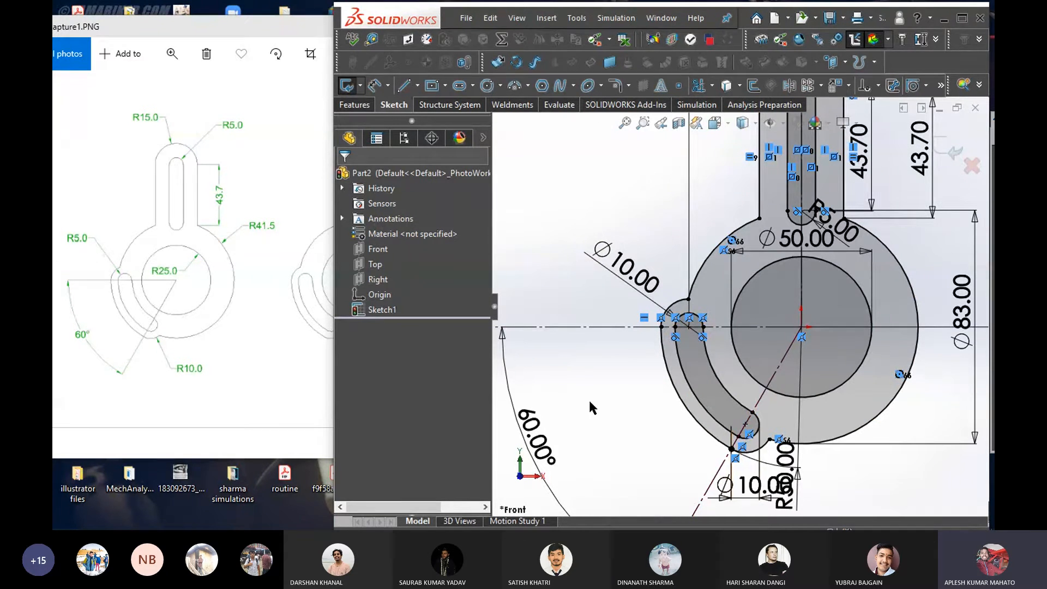
{"action": "scroll", "coordinate": [741, 397], "scroll_direction": "up", "scroll_amount": 3}
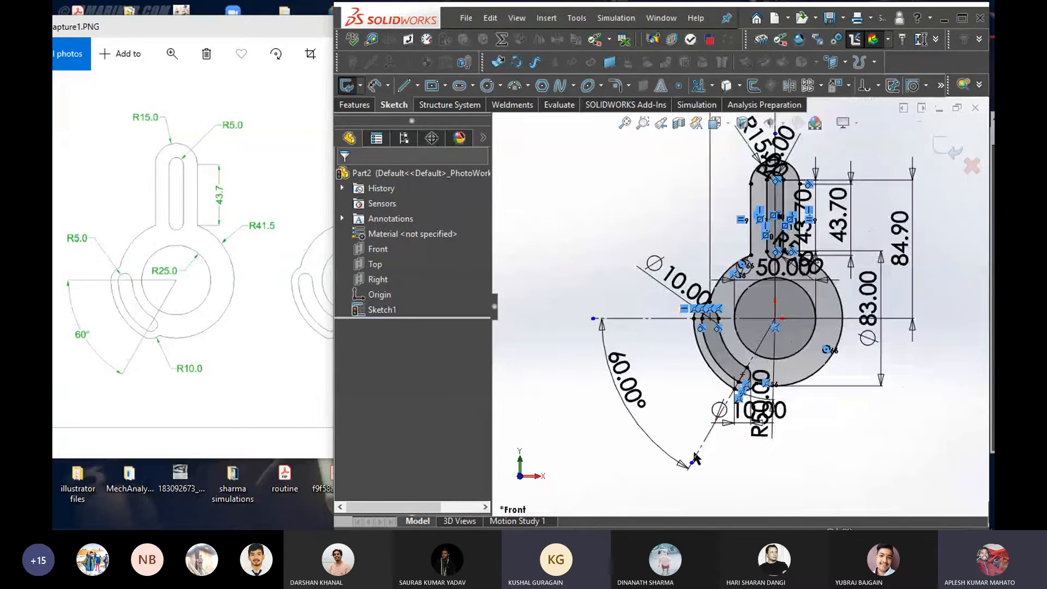
{"action": "left_click", "coordinate": [280, 403]}
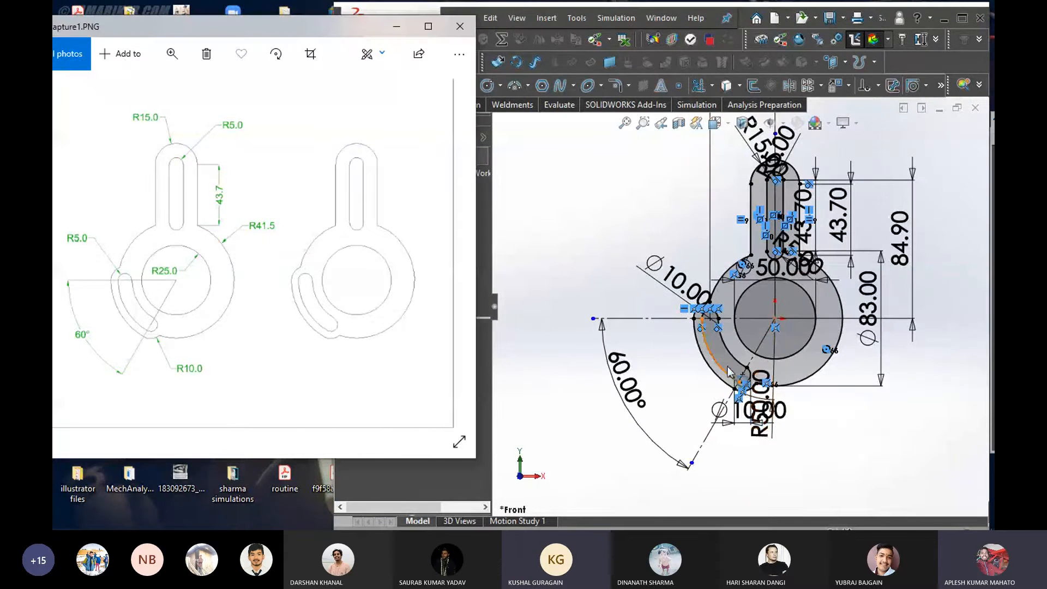
{"action": "scroll", "coordinate": [758, 350], "scroll_direction": "down", "scroll_amount": 2}
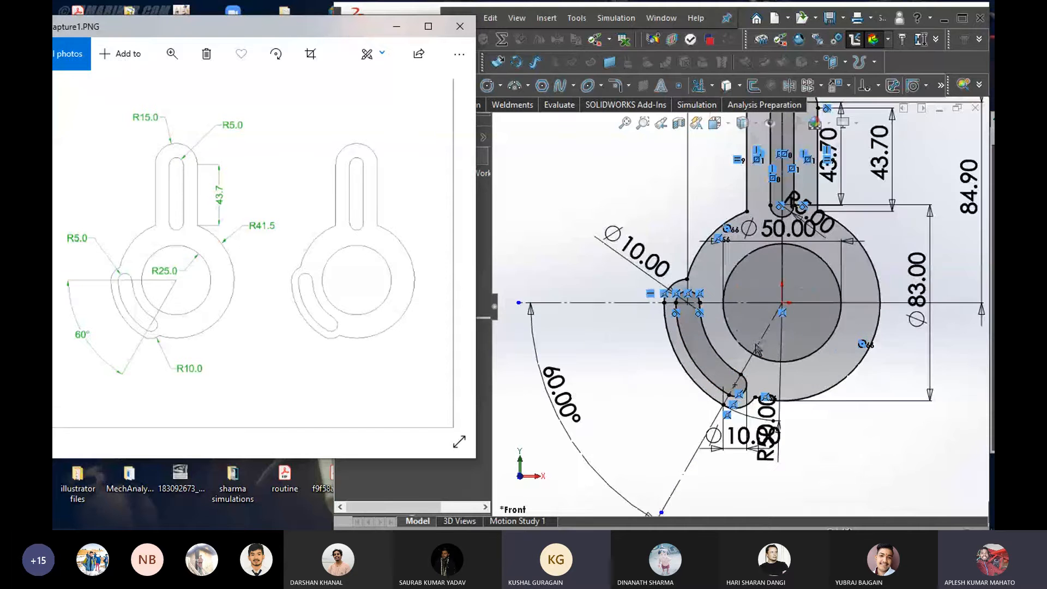
{"action": "scroll", "coordinate": [757, 358], "scroll_direction": "down", "scroll_amount": 2}
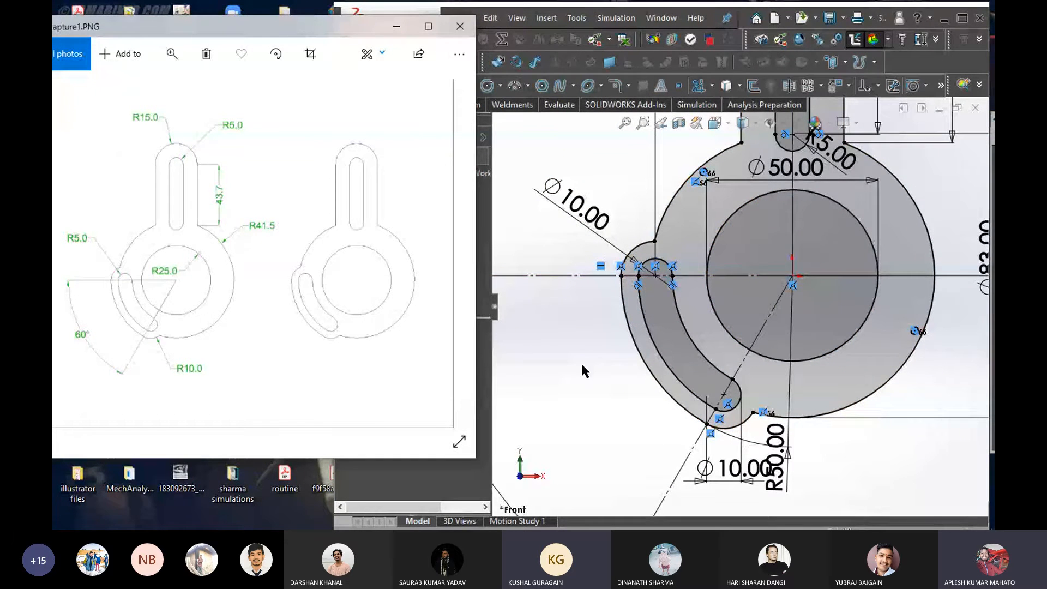
{"action": "scroll", "coordinate": [607, 296], "scroll_direction": "up", "scroll_amount": 3}
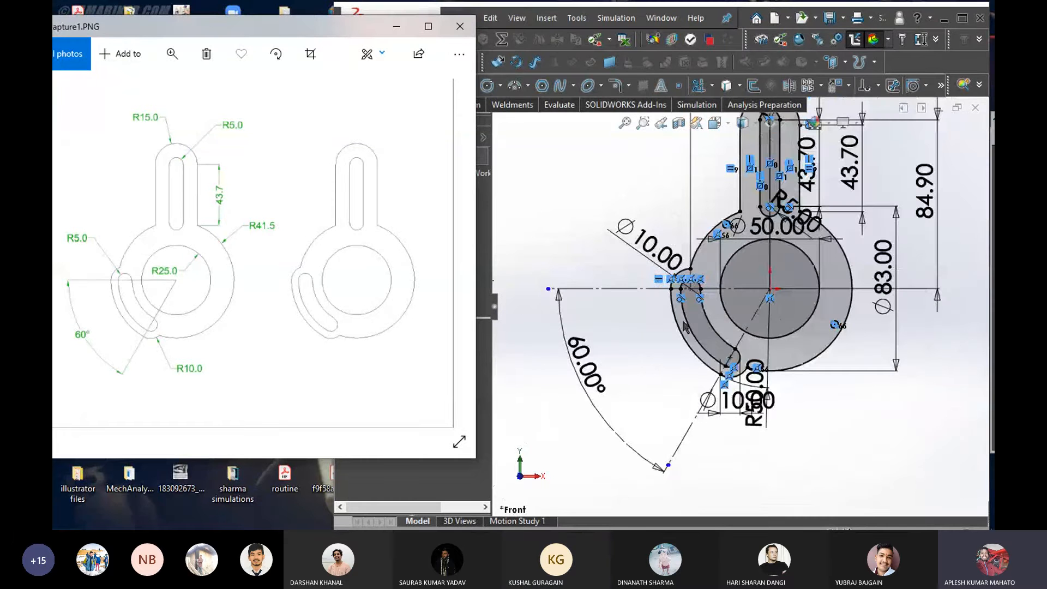
{"action": "scroll", "coordinate": [728, 311], "scroll_direction": "up", "scroll_amount": 4}
{"action": "scroll", "coordinate": [804, 201], "scroll_direction": "down", "scroll_amount": 2}
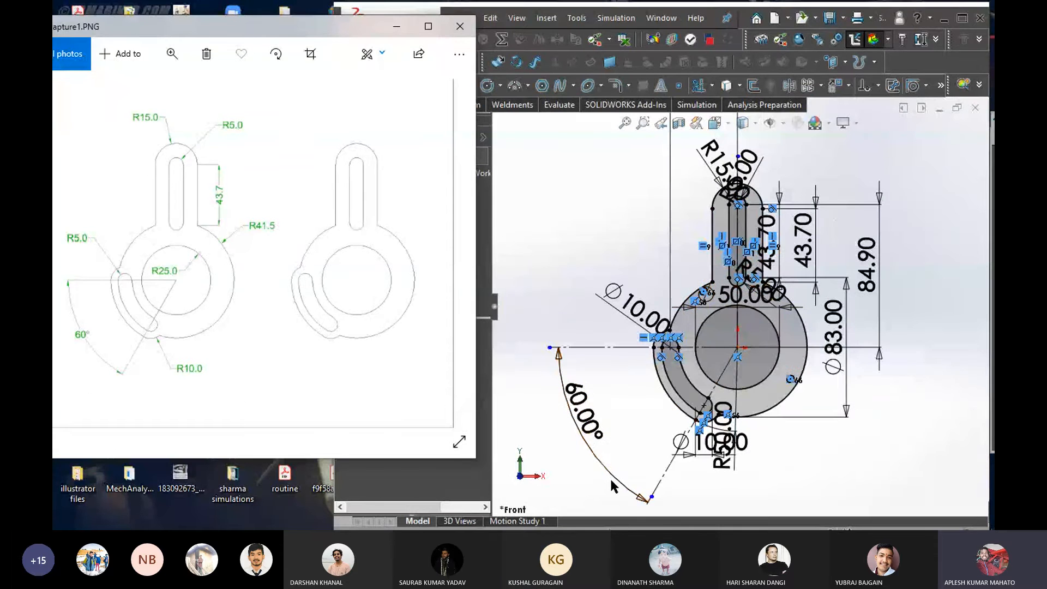
Move the 60° angle dimension closer to the curved slot and exit the lever plate sketch
{"action": "left_click_drag", "start_coordinate": [586, 434], "coordinate": [622, 432]}
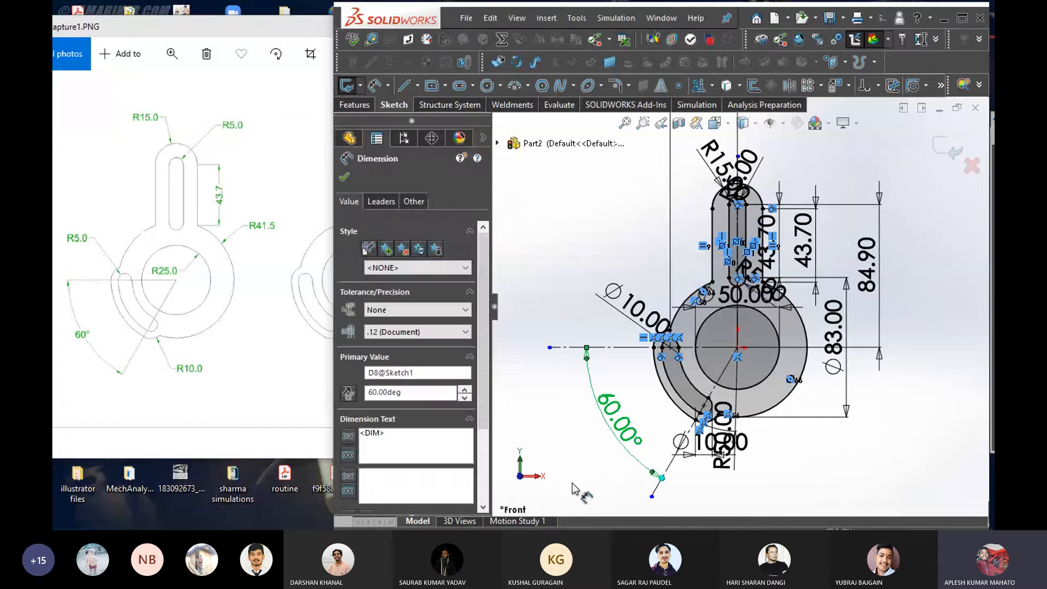
{"action": "left_click", "coordinate": [567, 464]}
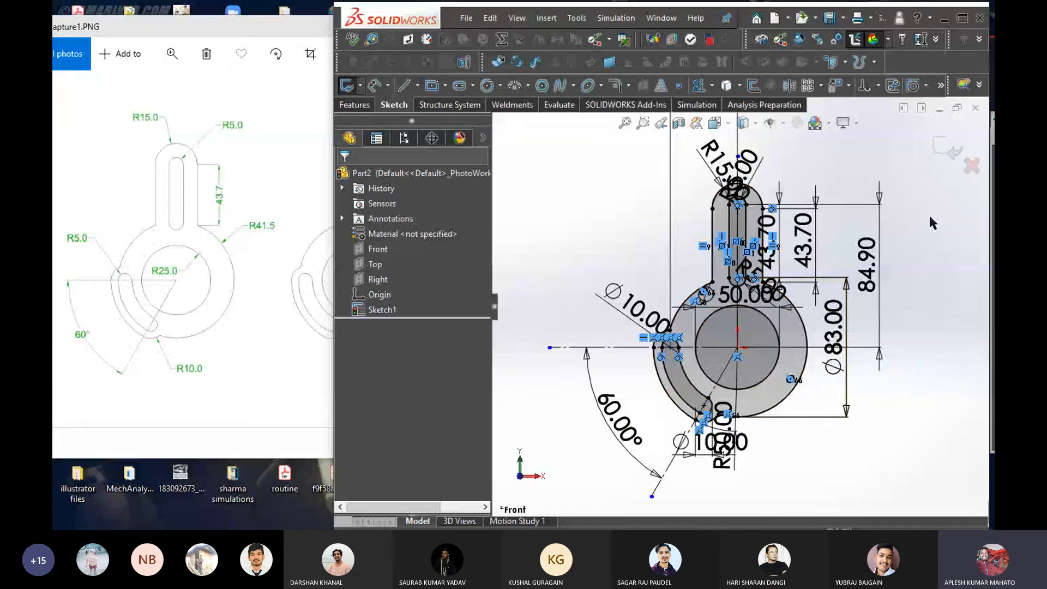
{"action": "left_click", "coordinate": [932, 148]}
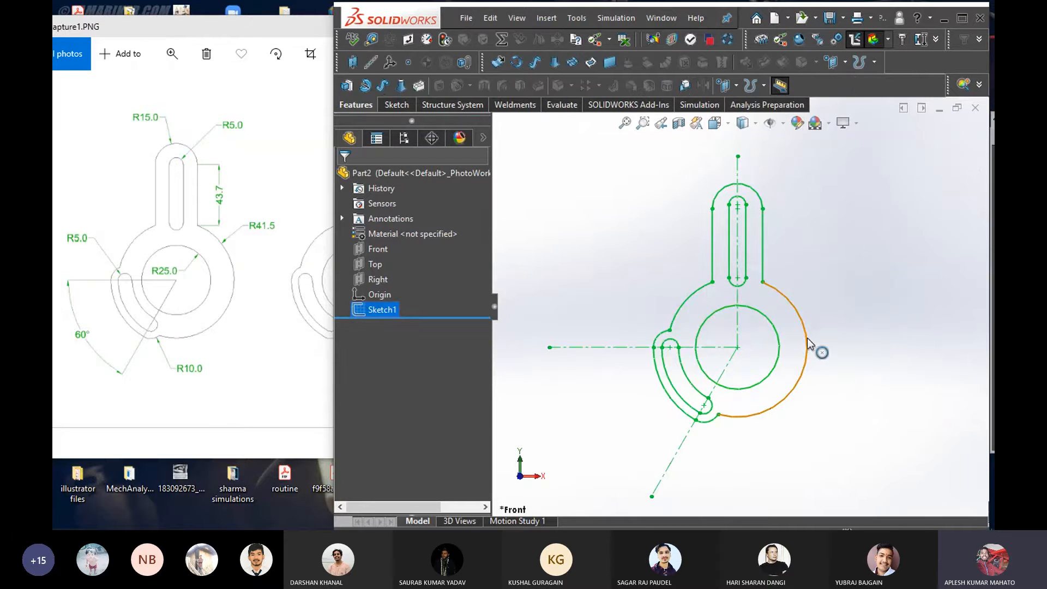
{"action": "scroll", "coordinate": [795, 350], "scroll_direction": "up", "scroll_amount": 3}
{"action": "scroll", "coordinate": [744, 328], "scroll_direction": "down", "scroll_amount": 3}
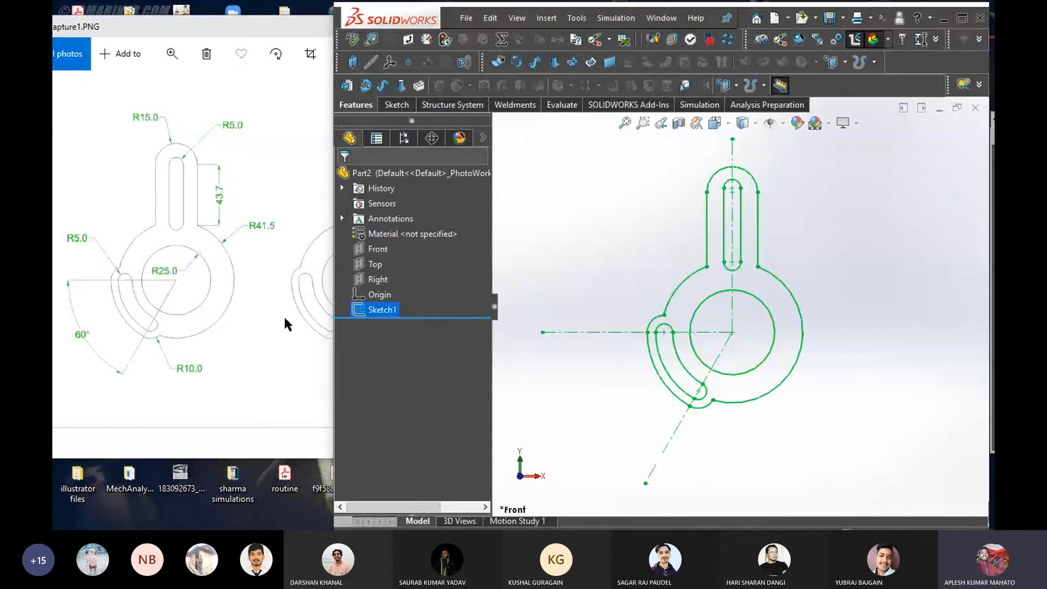
Reopen the lever plate sketch and extrude it as a blind boss with a depth of 20 mm
{"action": "right_click", "coordinate": [381, 309]}
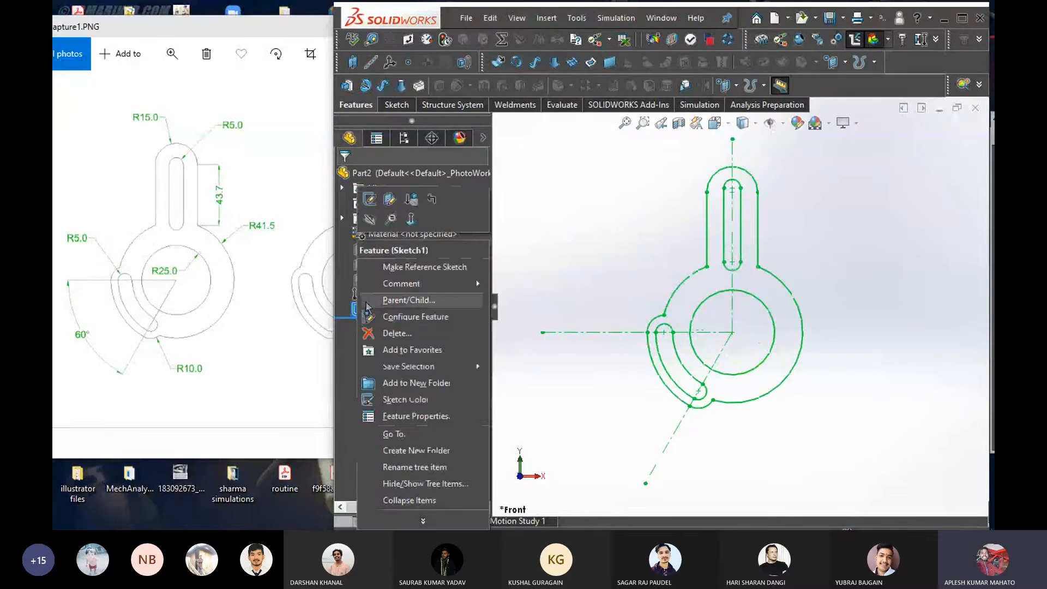
{"action": "left_click", "coordinate": [370, 204]}
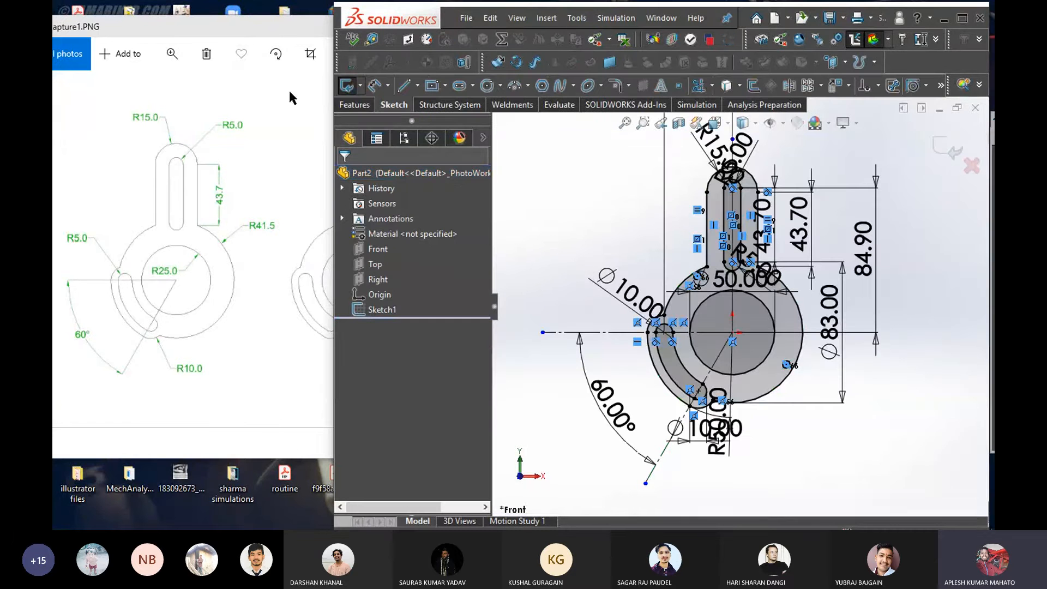
{"action": "left_click", "coordinate": [368, 106]}
{"action": "left_click", "coordinate": [349, 86]}
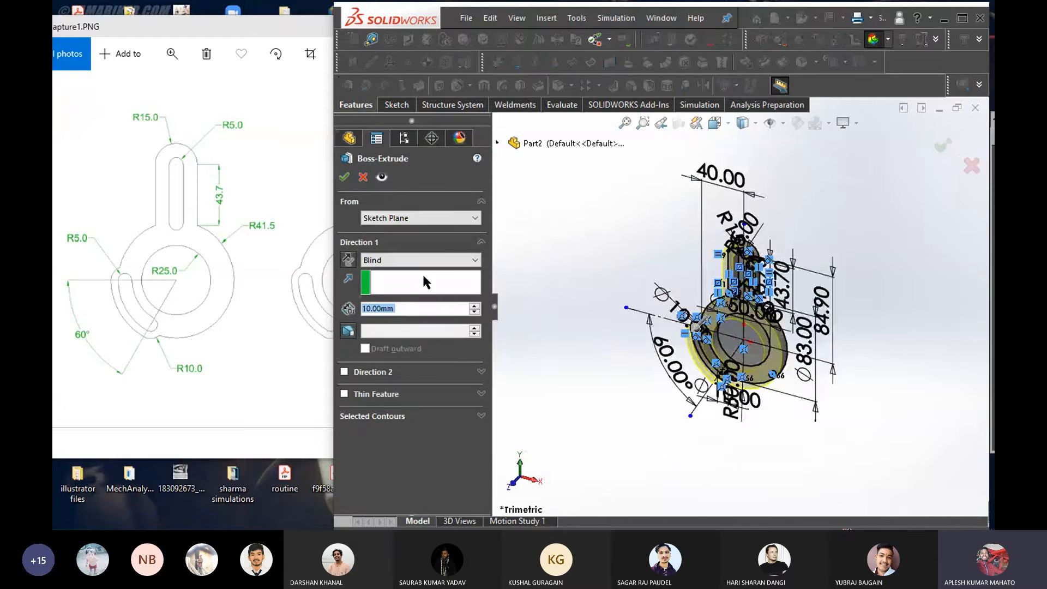
{"action": "type", "text": "20"}
{"action": "key", "text": "Return"}
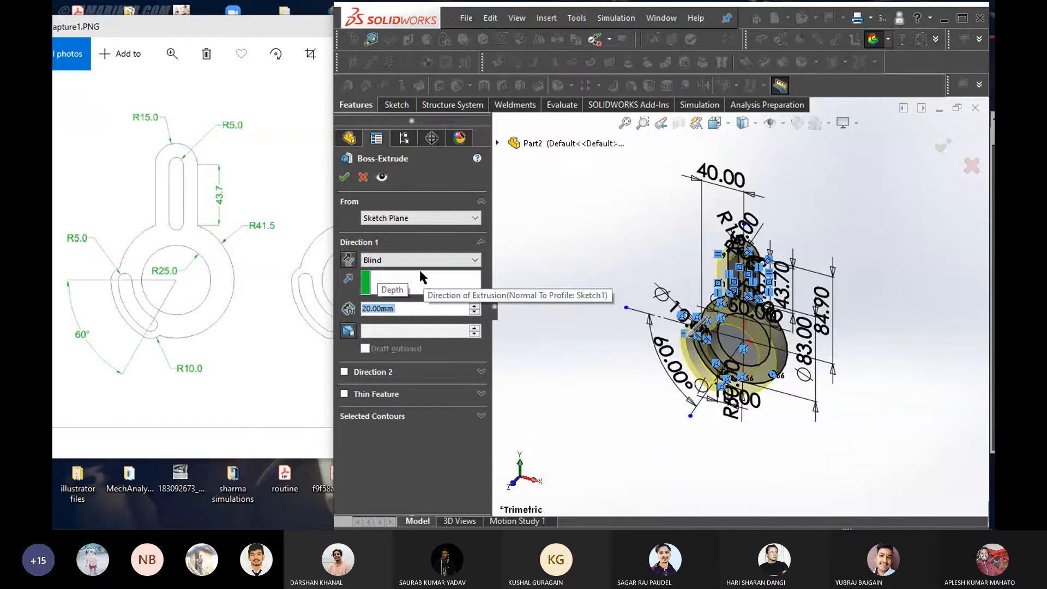
{"action": "key", "text": "Return"}
Examine the extruded lever plate from several angles, checking the arm slot, curved slot and central bore
{"action": "middle_click_drag", "start_coordinate": [637, 386], "coordinate": [680, 338]}
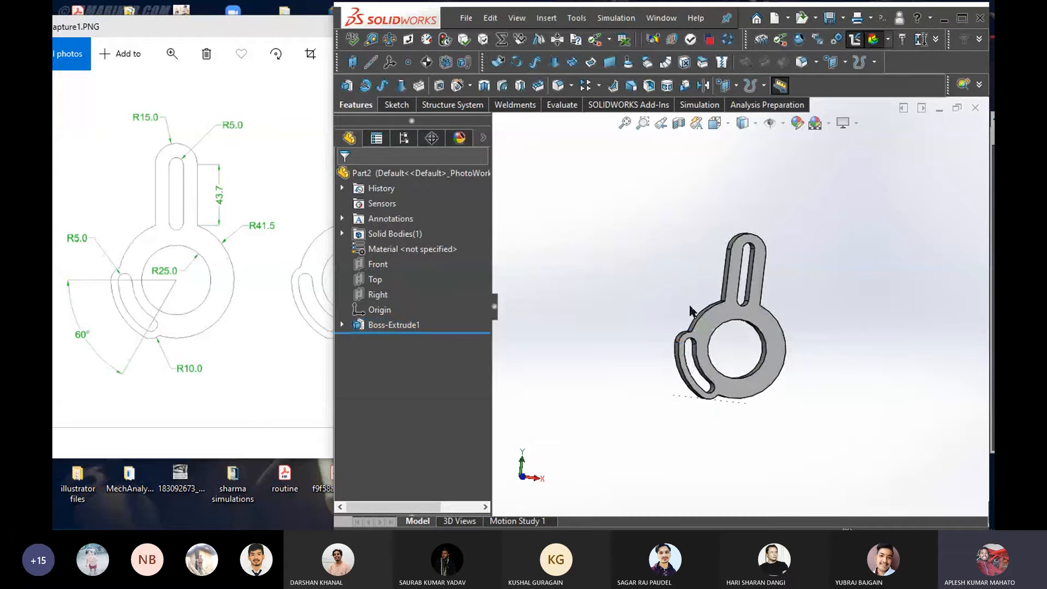
{"action": "scroll", "coordinate": [737, 319], "scroll_direction": "down", "scroll_amount": 3}
{"action": "scroll", "coordinate": [652, 338], "scroll_direction": "down", "scroll_amount": 2}
{"action": "middle_click_drag", "start_coordinate": [823, 421], "coordinate": [831, 526]}
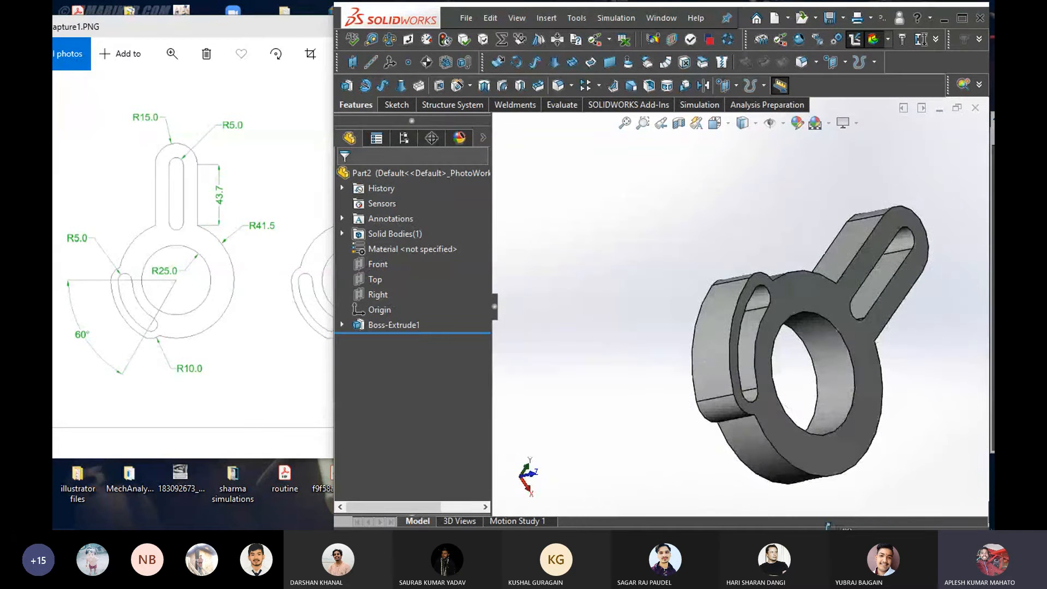
{"action": "middle_click_drag", "start_coordinate": [829, 526], "coordinate": [826, 508]}
{"action": "right_click", "coordinate": [831, 129]}
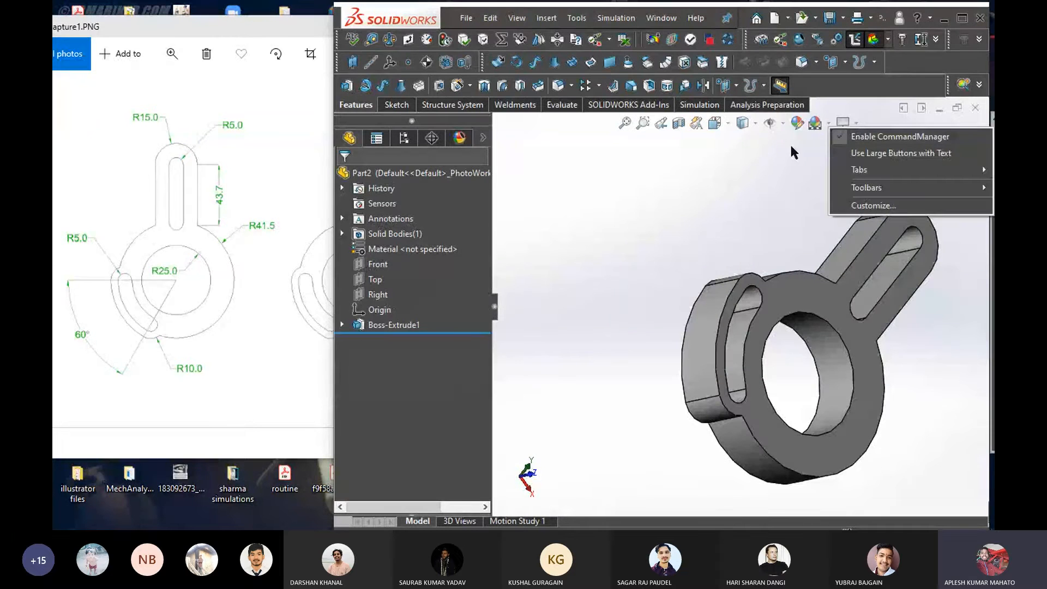
{"action": "left_click", "coordinate": [853, 125]}
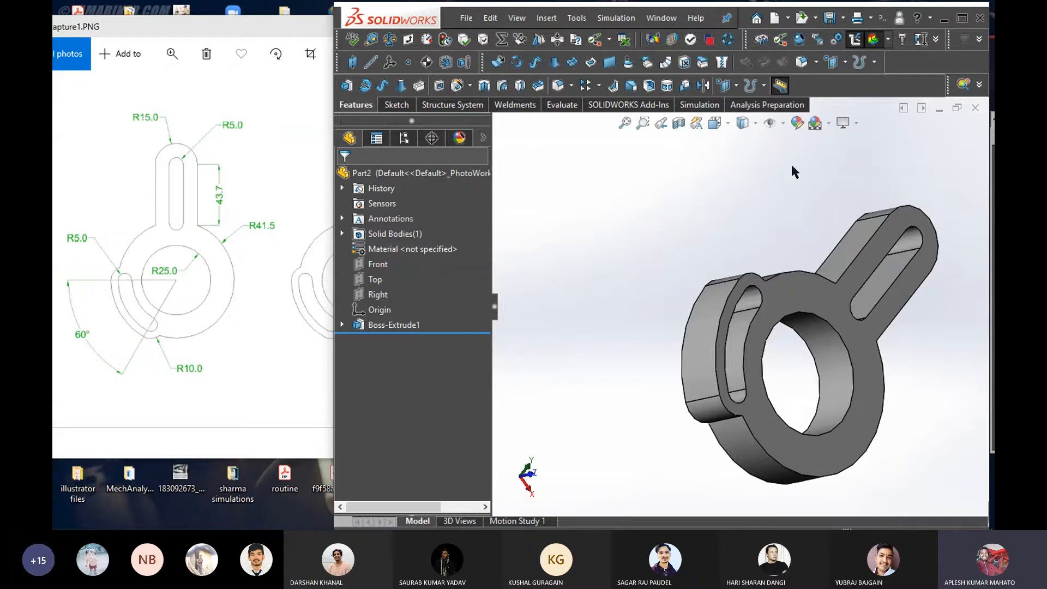
{"action": "middle_click_drag", "start_coordinate": [725, 180], "coordinate": [734, 183]}
{"action": "middle_click_drag", "start_coordinate": [715, 226], "coordinate": [680, 271]}
{"action": "scroll", "coordinate": [671, 234], "scroll_direction": "down", "scroll_amount": 2}
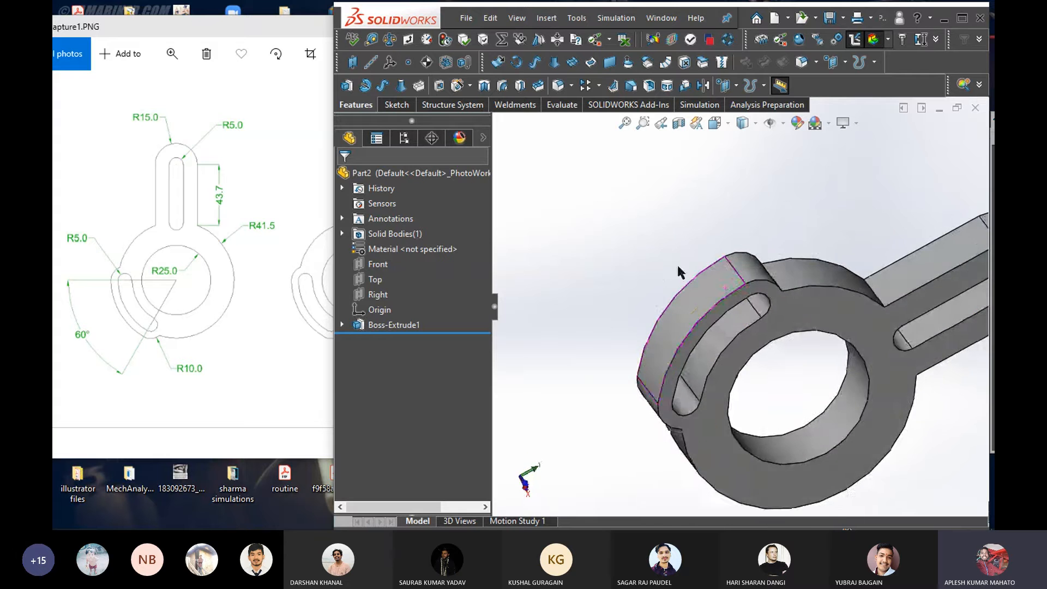
{"action": "scroll", "coordinate": [708, 261], "scroll_direction": "up", "scroll_amount": 2}
{"action": "middle_click_drag", "start_coordinate": [820, 269], "coordinate": [677, 382]}
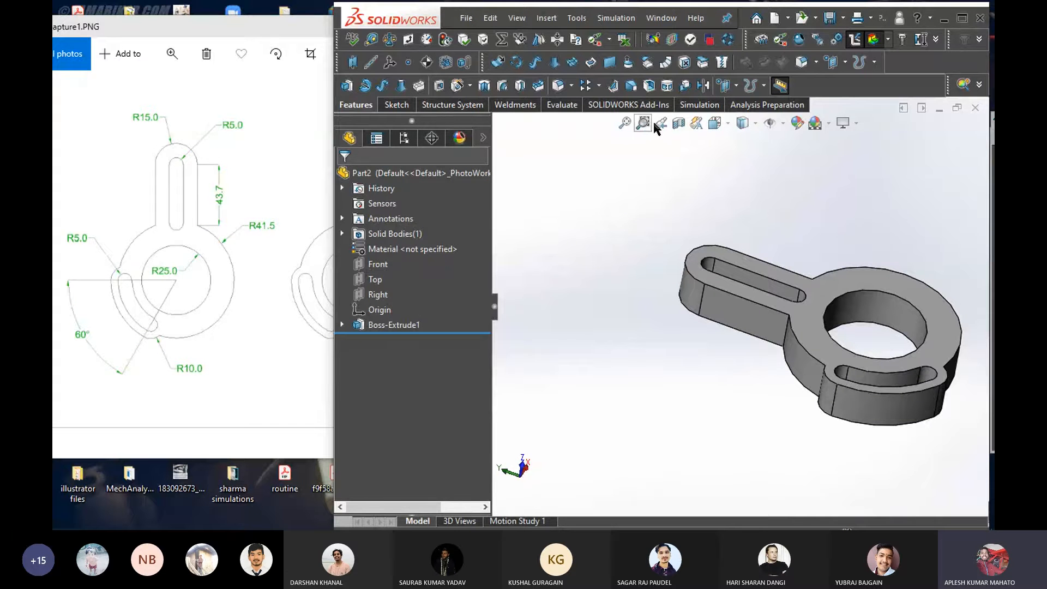
Look through the view orientation, display style, item visibility and view setting options, with the modelling window maximized
{"action": "left_click", "coordinate": [729, 124]}
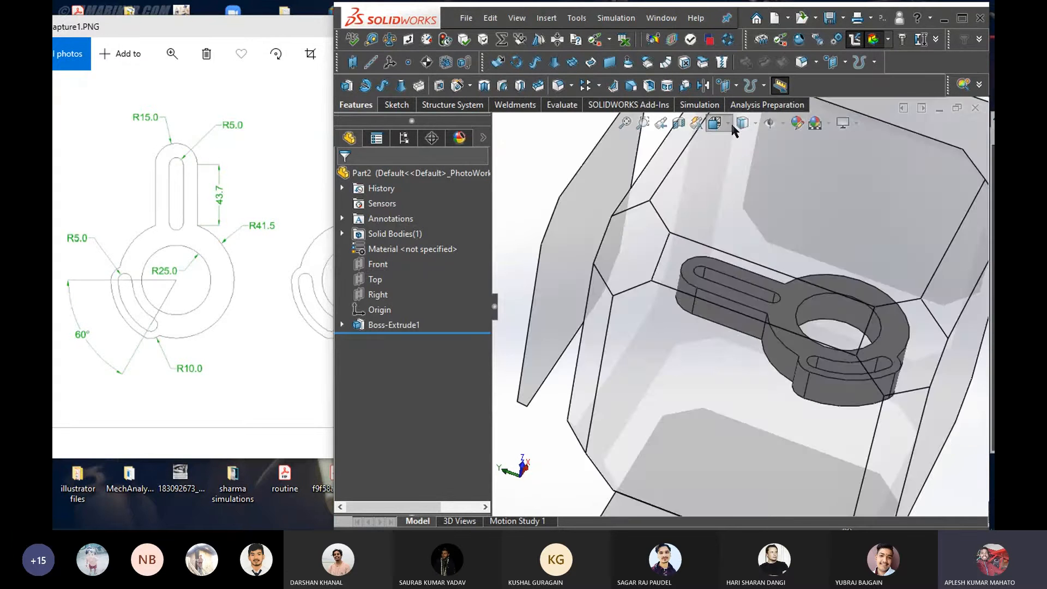
{"action": "left_click", "coordinate": [753, 123]}
{"action": "left_click", "coordinate": [784, 125]}
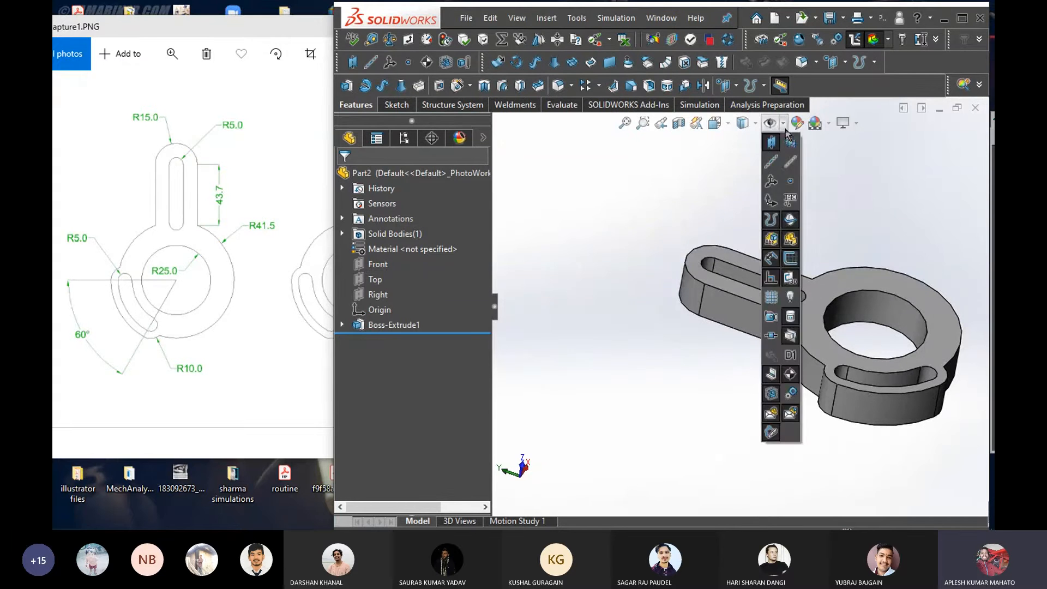
{"action": "left_click", "coordinate": [912, 67]}
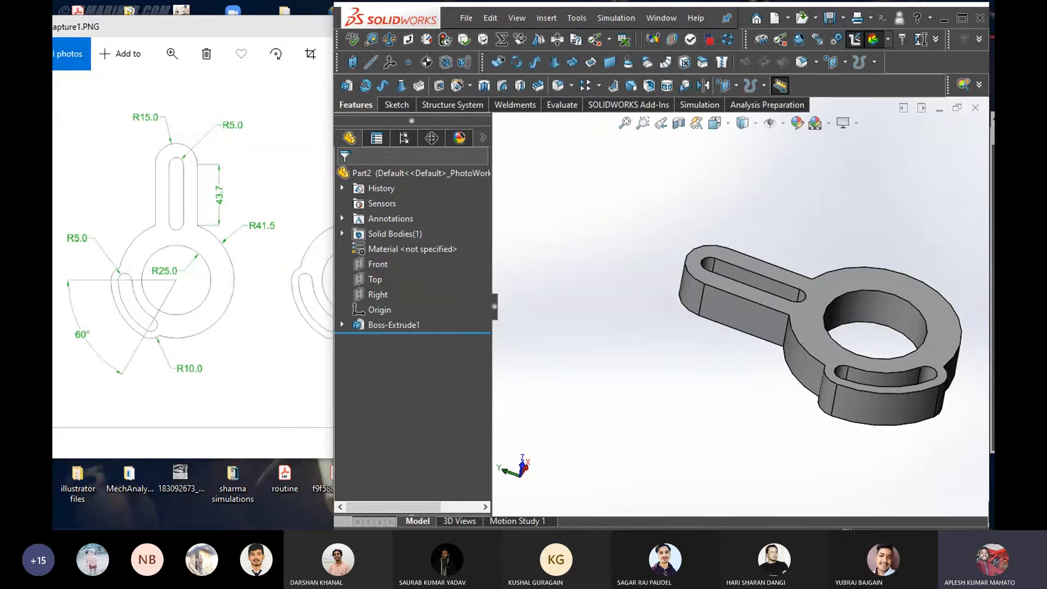
{"action": "left_click", "coordinate": [963, 19]}
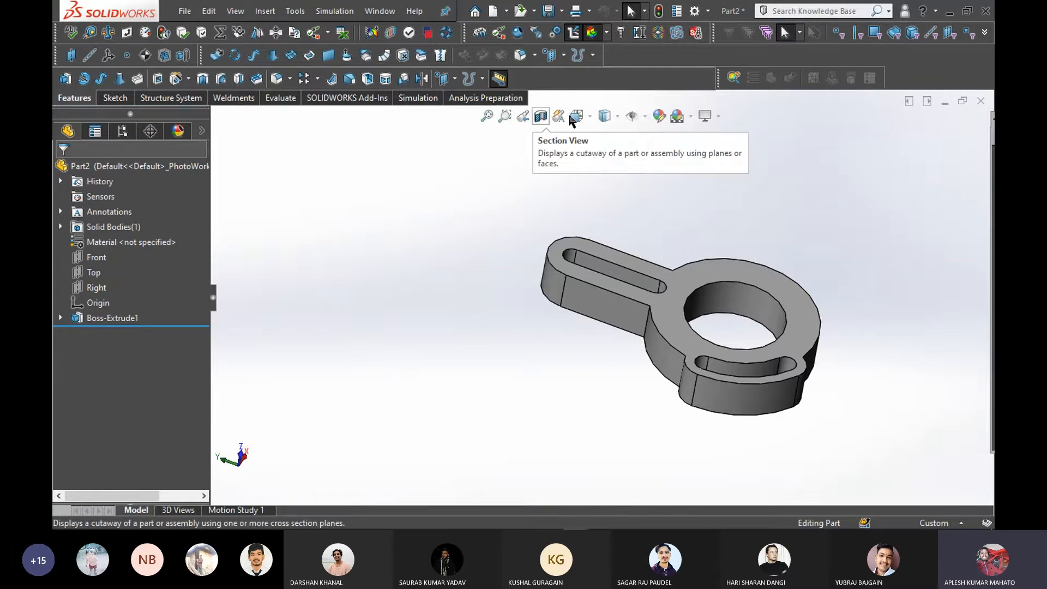
{"action": "left_click", "coordinate": [645, 117]}
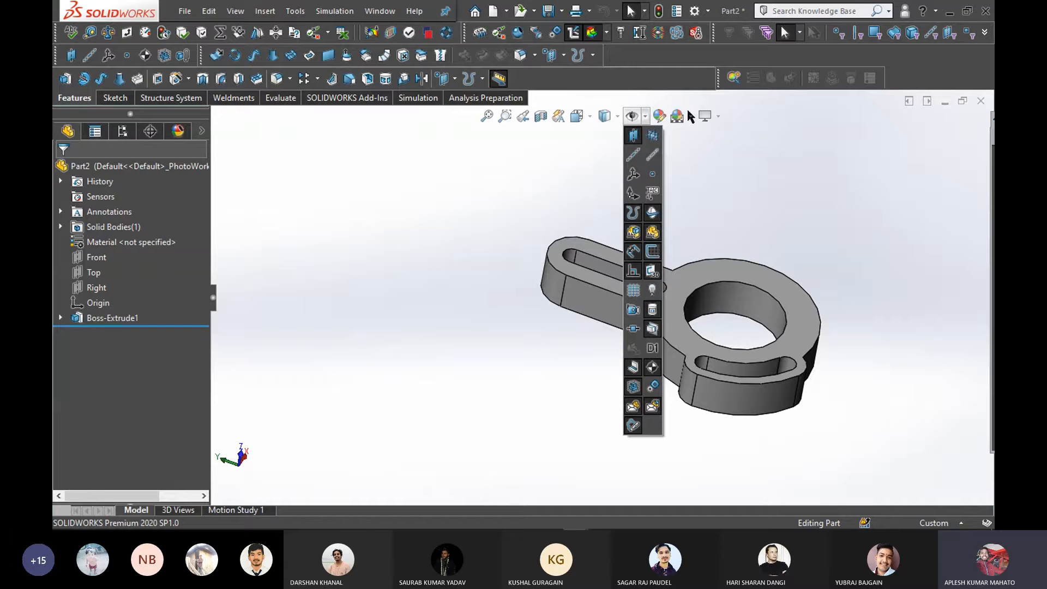
{"action": "left_click", "coordinate": [719, 117]}
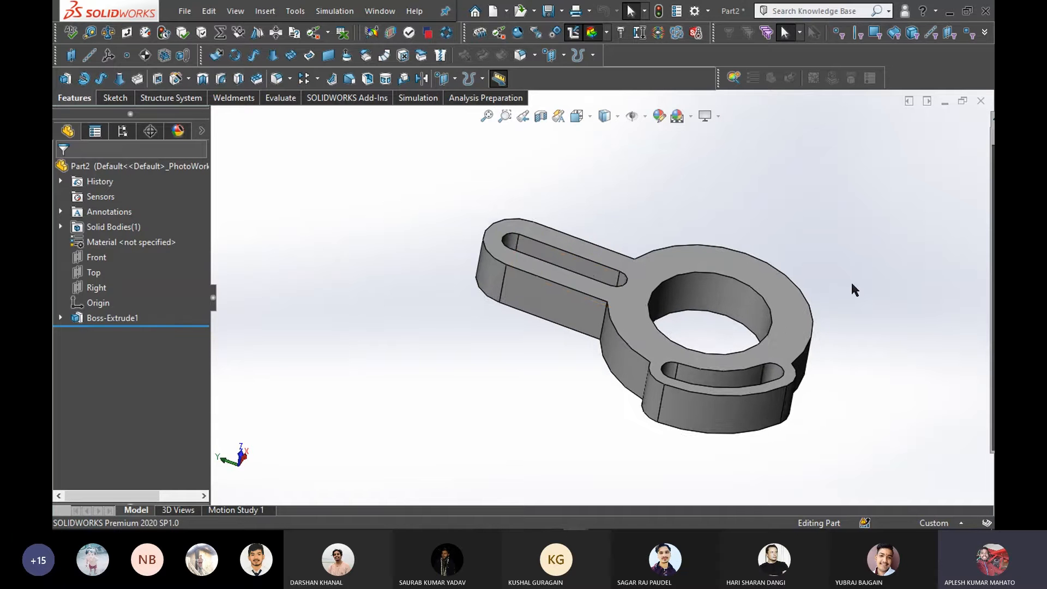
Inspect the front and back faces and side walls of the finished lever plate in the maximized window
{"action": "middle_click_drag", "start_coordinate": [853, 277], "coordinate": [771, 433]}
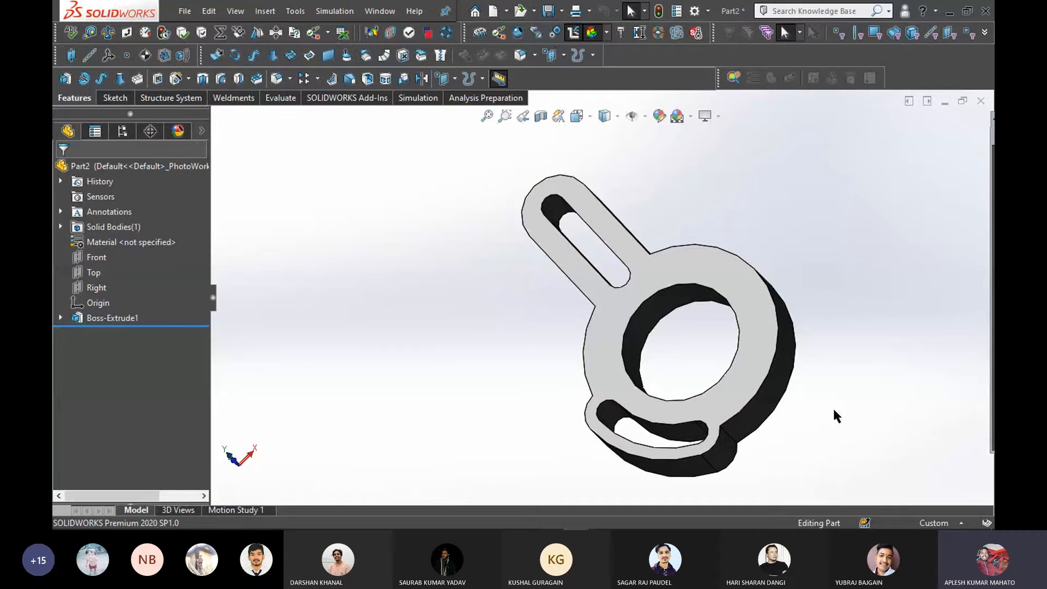
{"action": "mouse_move", "coordinate": [832, 432]}
{"action": "middle_mouse_down"}
{"action": "mouse_move", "coordinate": [884, 350]}
{"action": "mouse_move", "coordinate": [794, 386]}
{"action": "mouse_move", "coordinate": [825, 414]}
{"action": "middle_mouse_up"}
{"action": "right_click", "coordinate": [633, 80]}
{"action": "left_click", "coordinate": [490, 200]}
{"action": "middle_click_drag", "start_coordinate": [534, 336], "coordinate": [485, 310]}
{"action": "middle_click_drag", "start_coordinate": [457, 265], "coordinate": [457, 265]}
{"action": "key", "text": "Right"}
{"action": "key", "text": "Right"}
{"action": "key", "text": "Right"}
{"action": "key", "text": "Right"}
{"action": "key", "text": "Right"}
{"action": "key", "text": "Left"}
{"action": "key", "text": "Left"}
{"action": "key", "text": "Left"}
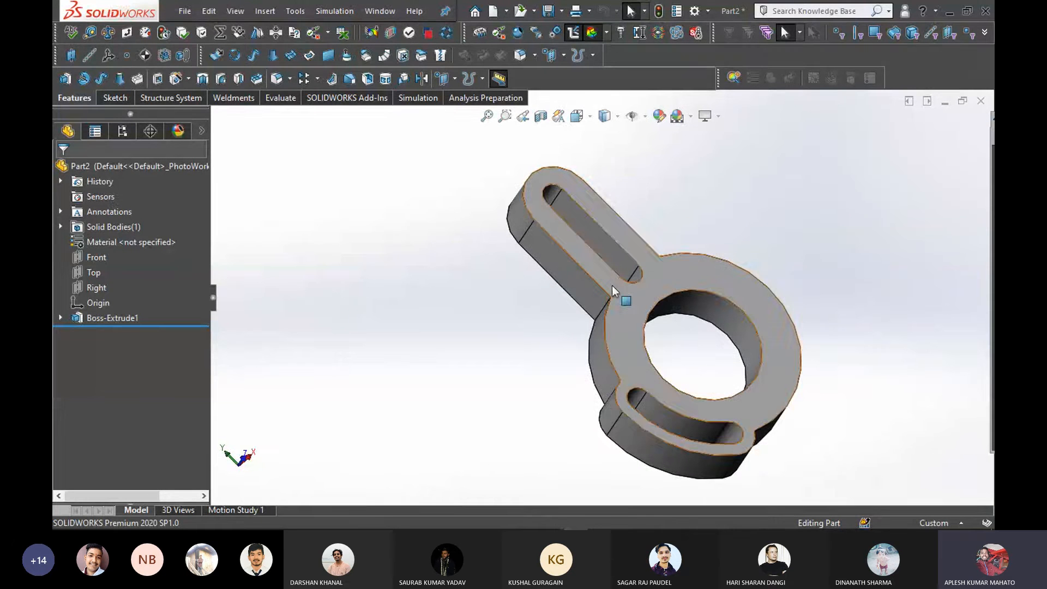
{"action": "scroll", "coordinate": [646, 306], "scroll_direction": "down", "scroll_amount": 3}
{"action": "scroll", "coordinate": [709, 330], "scroll_direction": "up", "scroll_amount": 4}
{"action": "scroll", "coordinate": [803, 327], "scroll_direction": "down", "scroll_amount": 1}
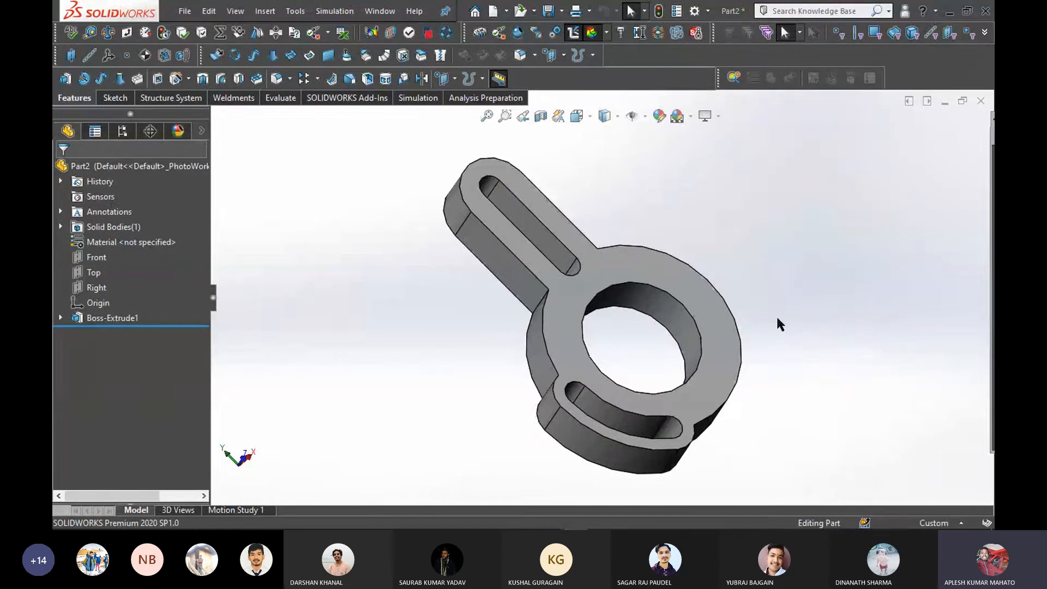
{"action": "middle_click_drag", "start_coordinate": [775, 303], "coordinate": [769, 315]}
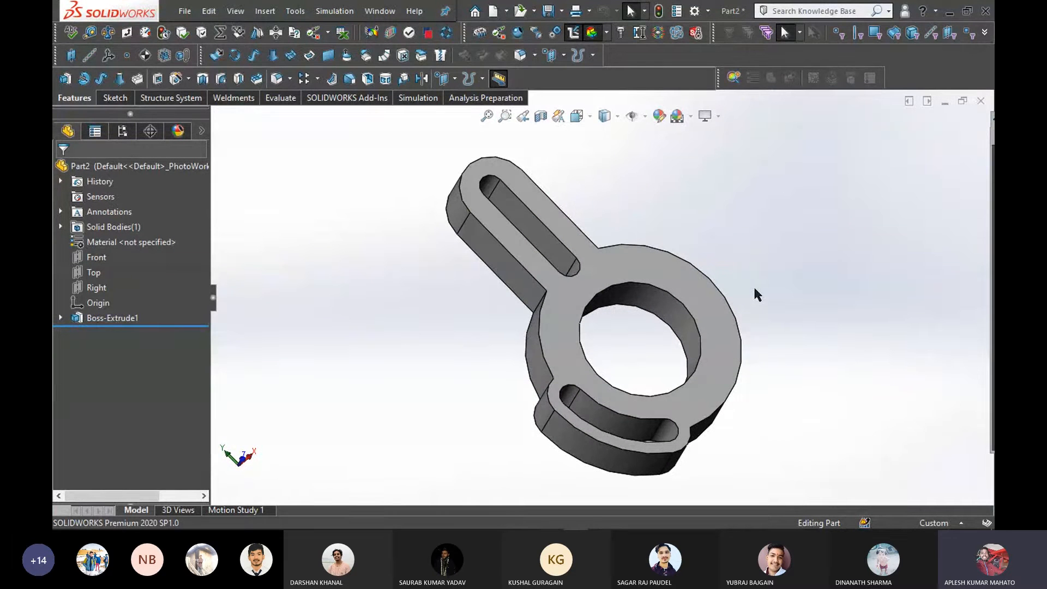
{"action": "middle_click_drag", "start_coordinate": [770, 392], "coordinate": [775, 371]}
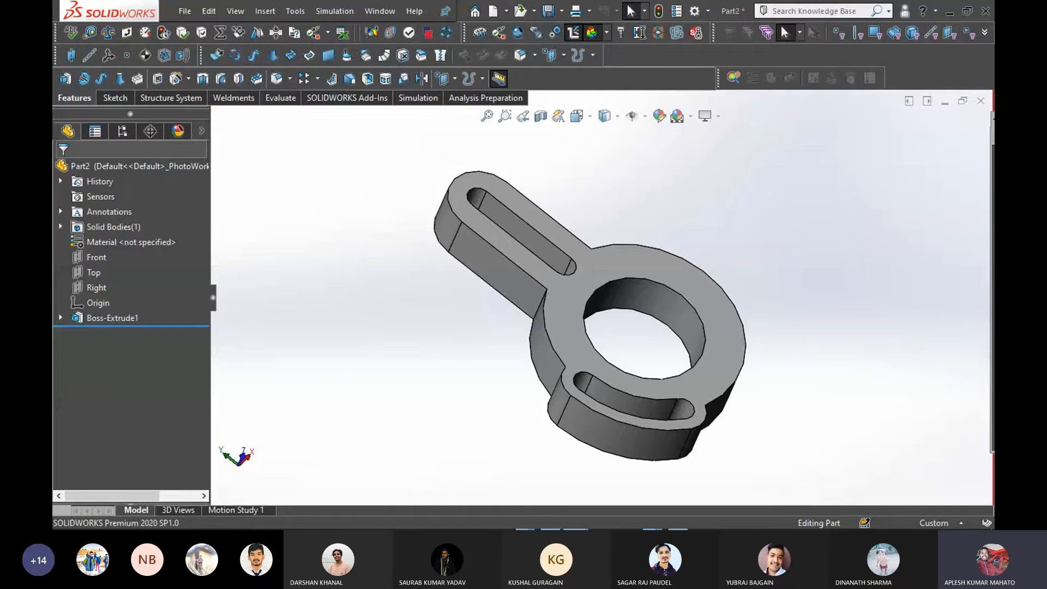
Minimize the modelling and reference drawing windows and open Computer Management for This PC from File Explorer
{"action": "left_click", "coordinate": [950, 11]}
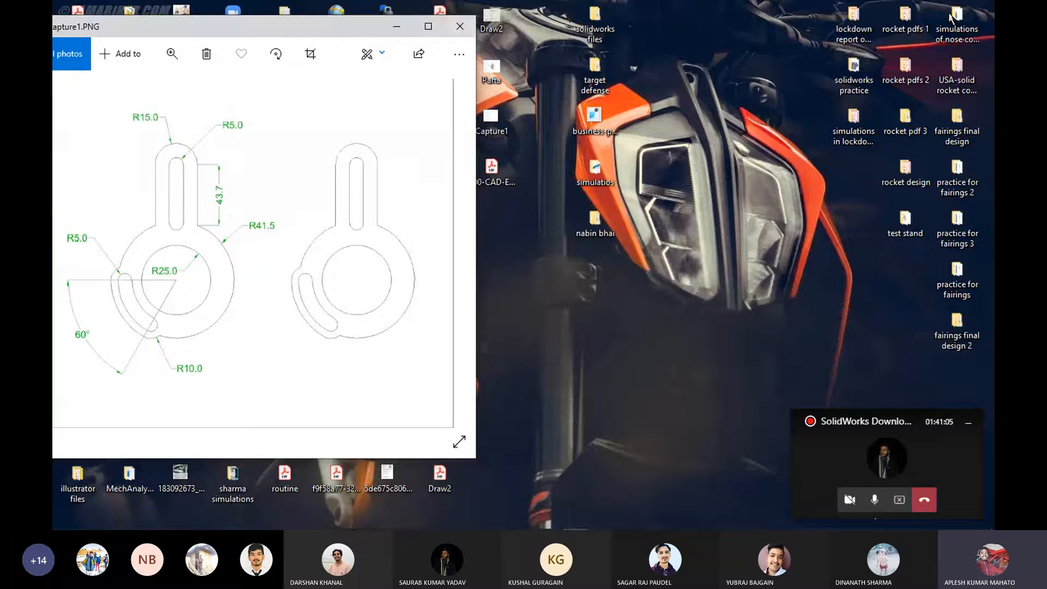
{"action": "left_click", "coordinate": [396, 26]}
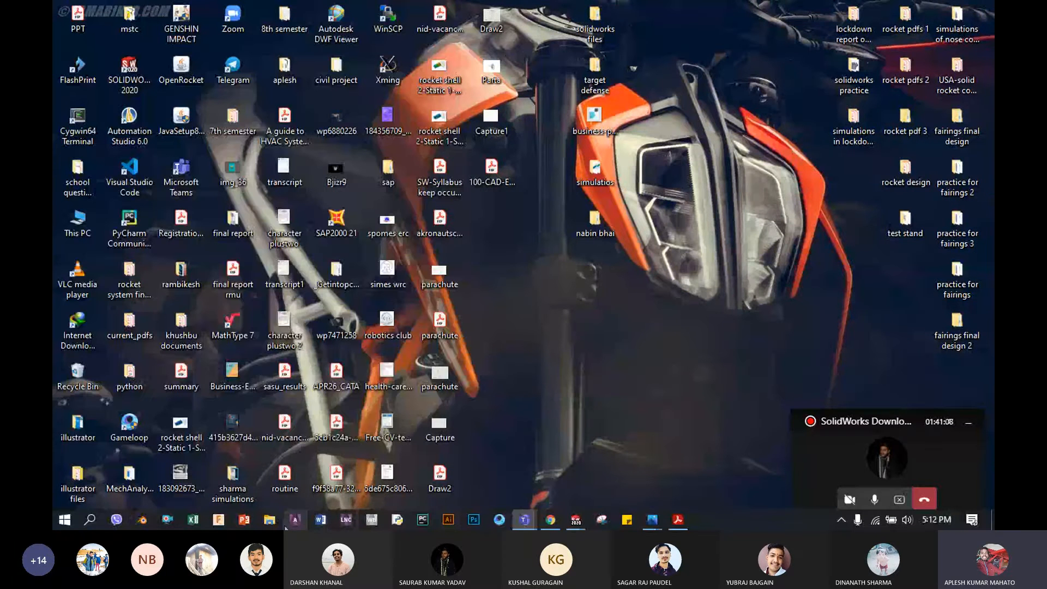
{"action": "left_click", "coordinate": [270, 520]}
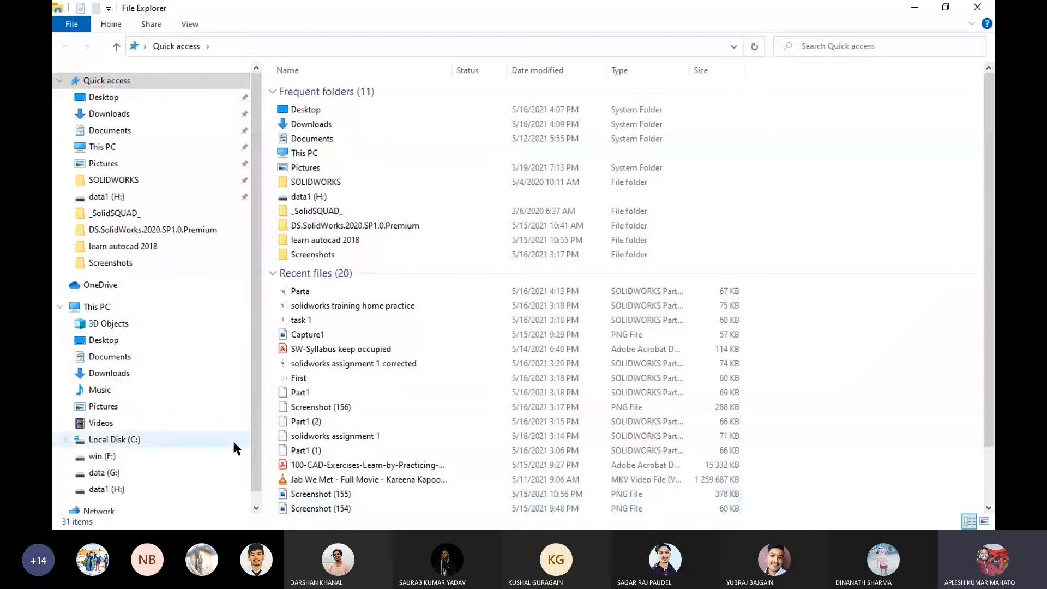
{"action": "right_click", "coordinate": [100, 310]}
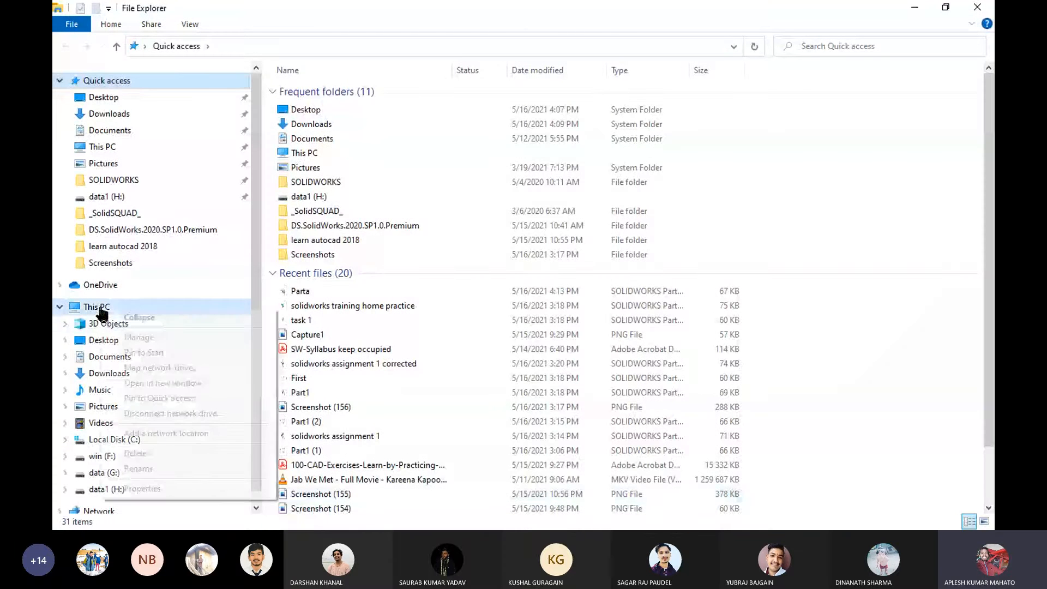
{"action": "left_click", "coordinate": [139, 337]}
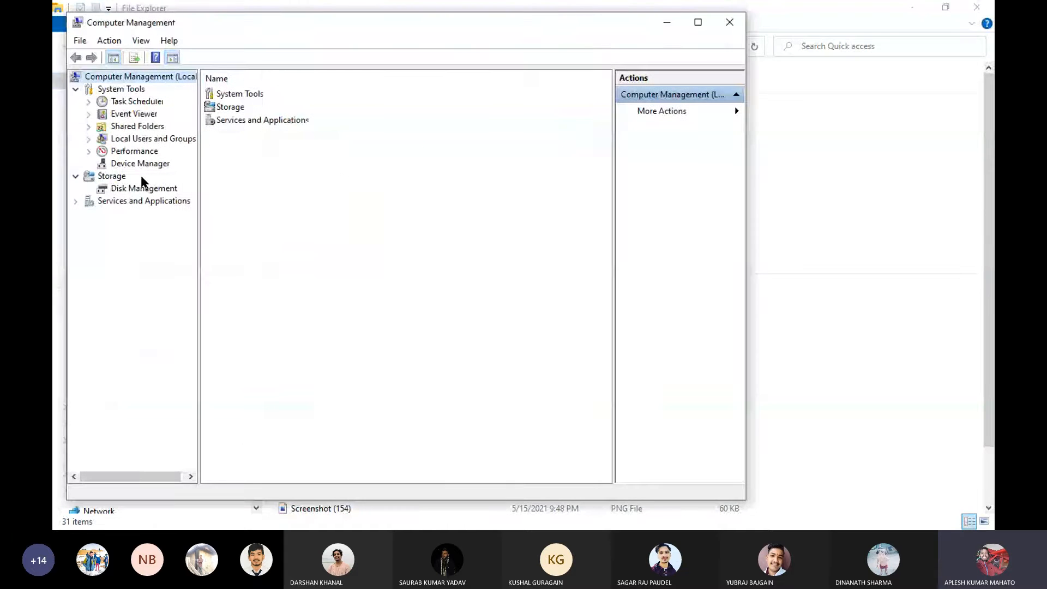
Enable the NVIDIA GeForce MX130 display adapter in Device Manager and minimize the Computer Management and File Explorer windows
{"action": "left_click", "coordinate": [114, 164]}
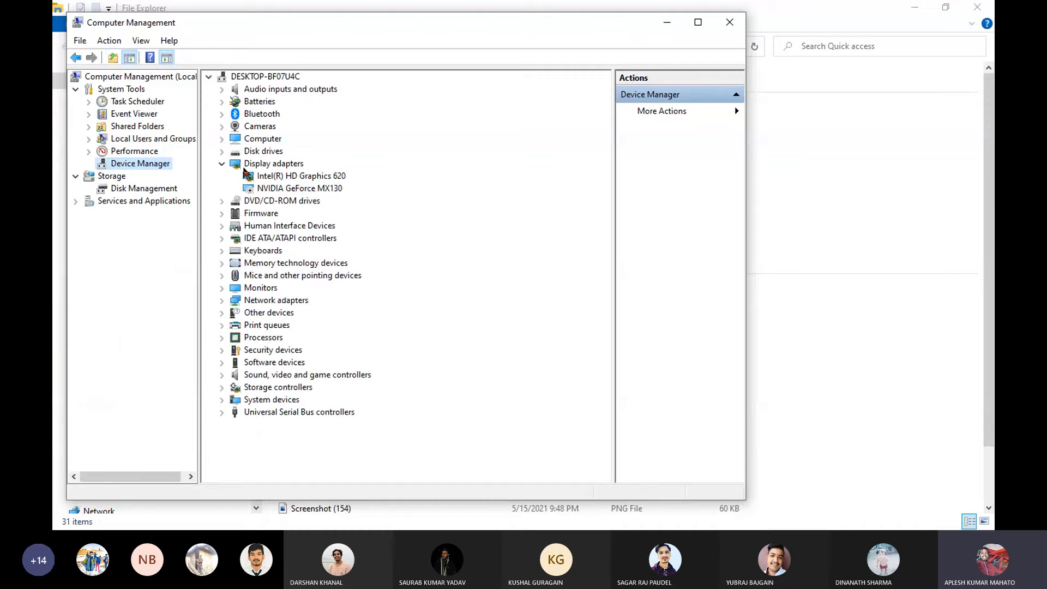
{"action": "right_click", "coordinate": [261, 191]}
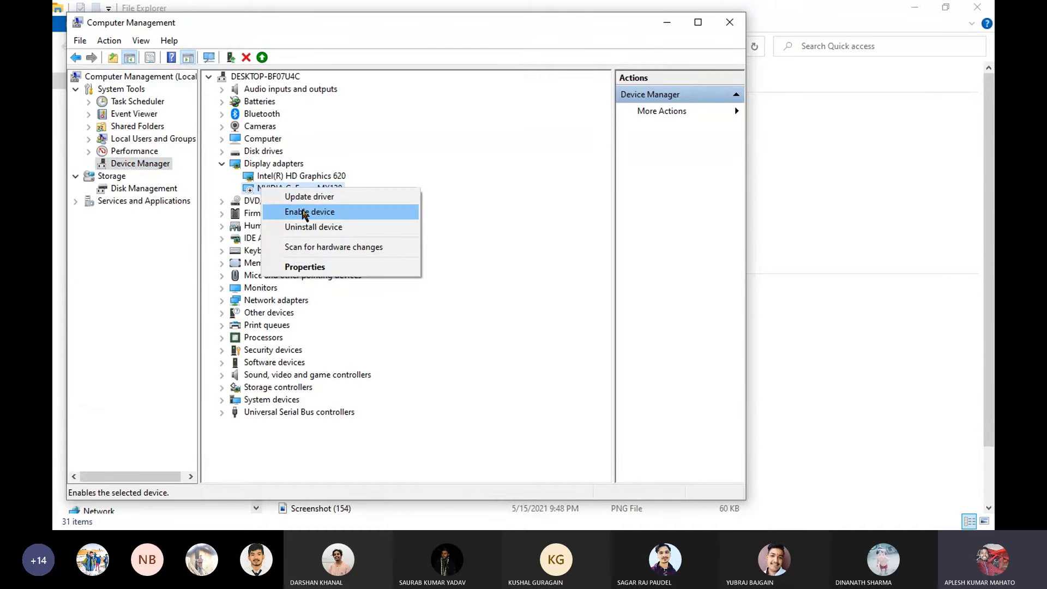
{"action": "left_click", "coordinate": [303, 212]}
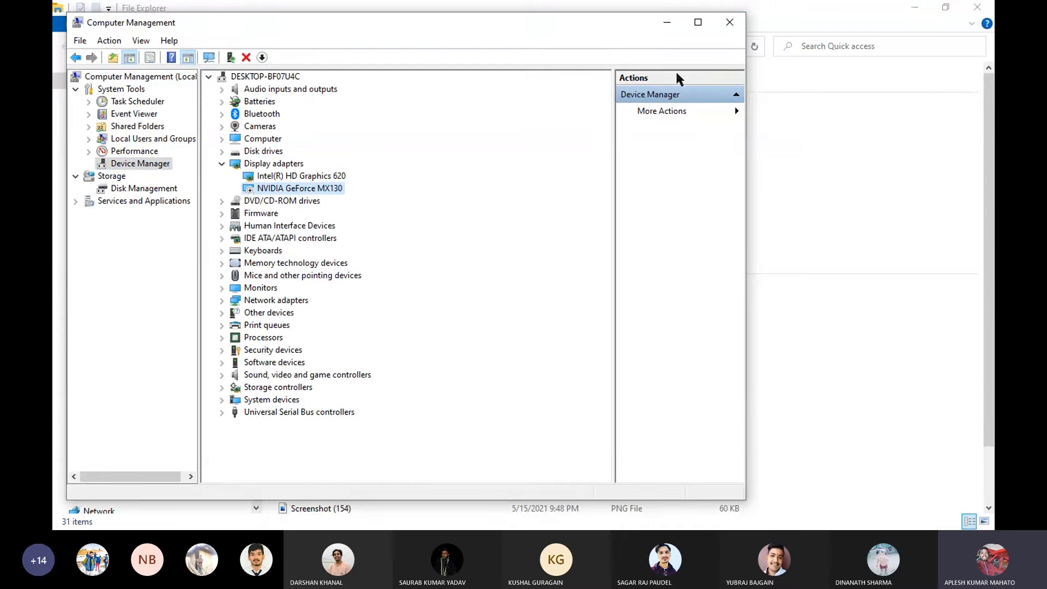
{"action": "left_click", "coordinate": [666, 22]}
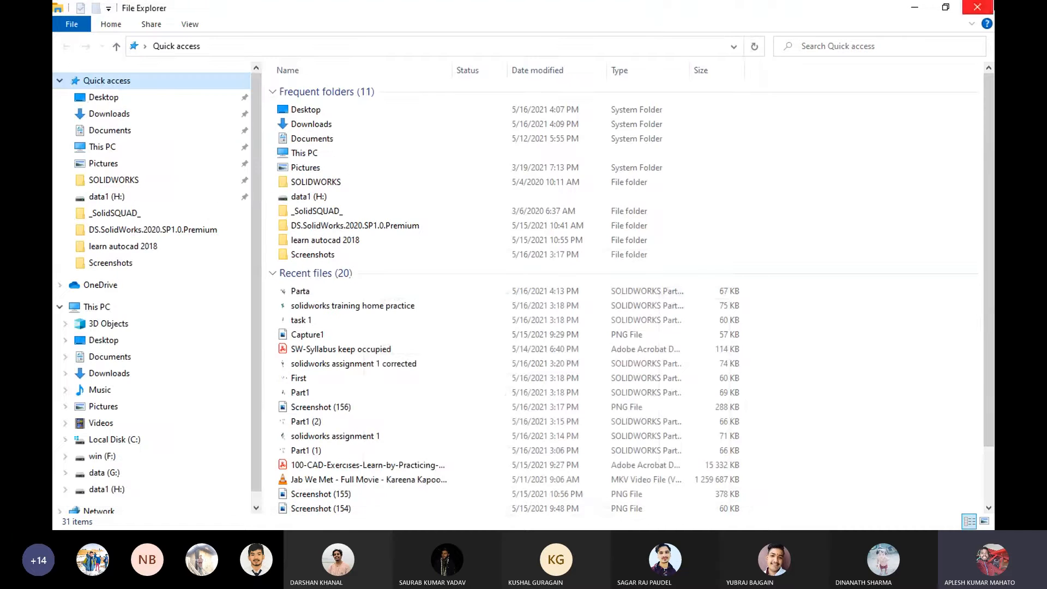
{"action": "left_click", "coordinate": [915, 7]}
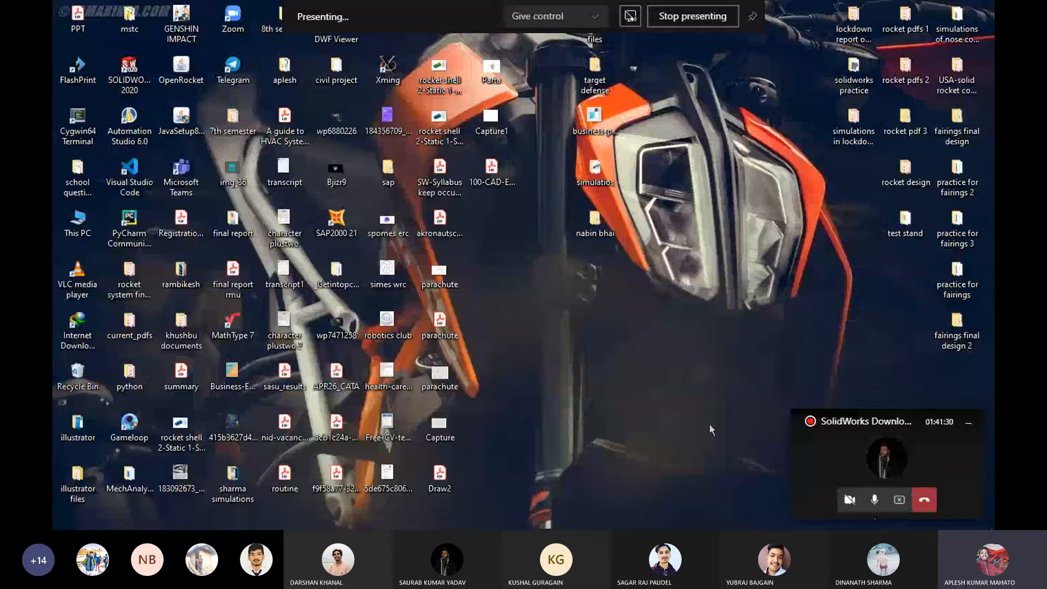
Switch to the Part2 window in SOLIDWORKS and look through the view setting options for the lever plate
{"action": "mouse_move", "coordinate": [601, 525]}
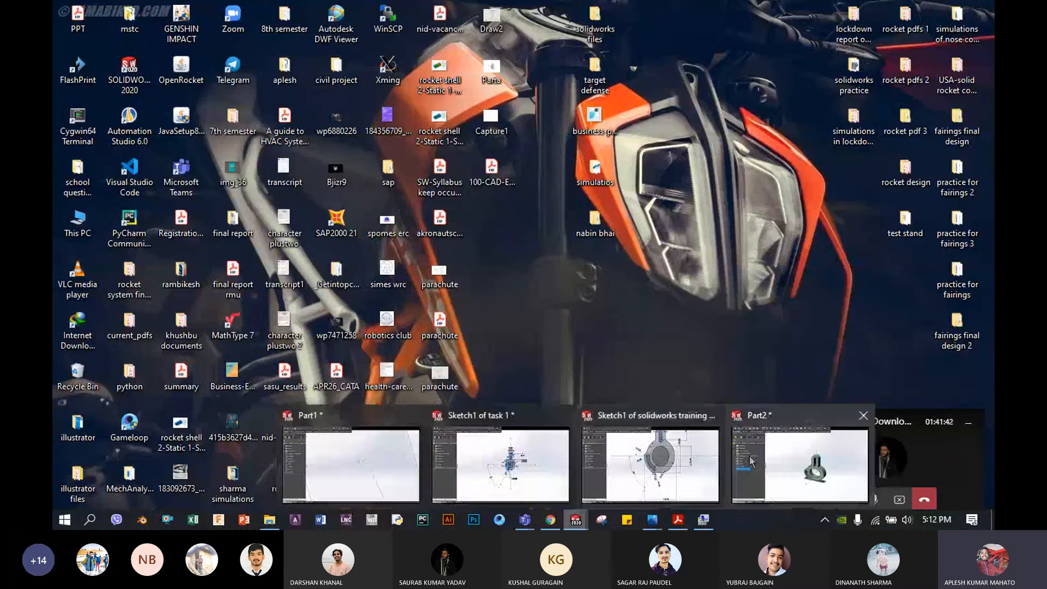
{"action": "left_click", "coordinate": [776, 464]}
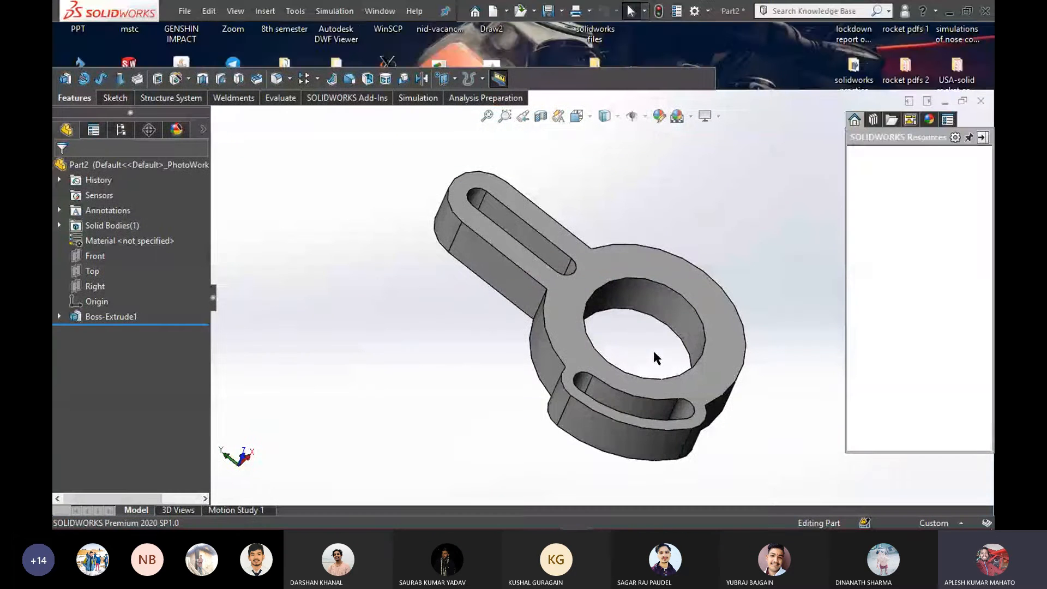
{"action": "left_click", "coordinate": [718, 116]}
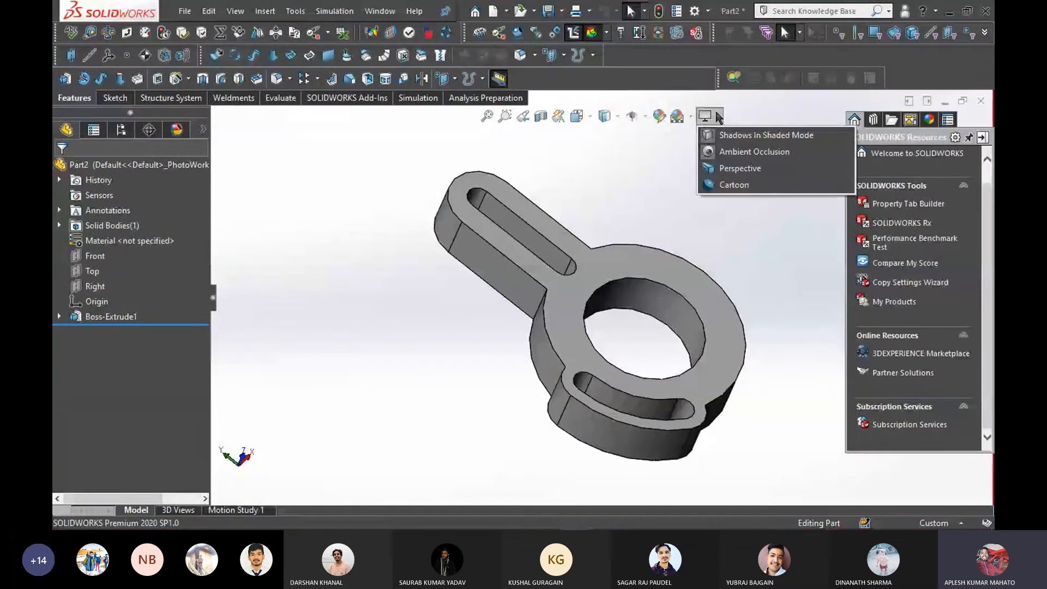
{"action": "right_click", "coordinate": [718, 116]}
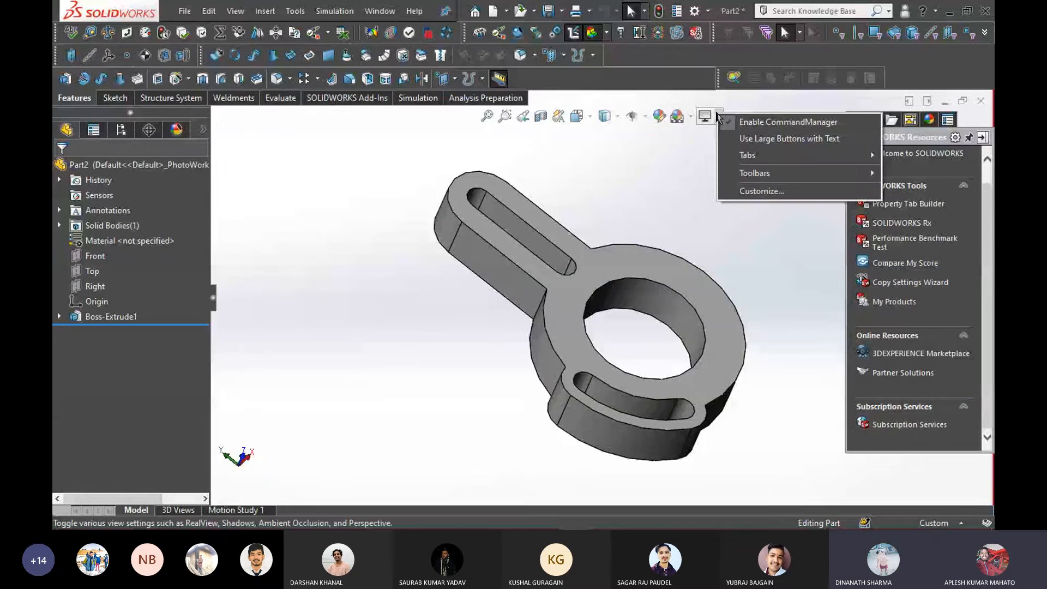
{"action": "left_click", "coordinate": [693, 132]}
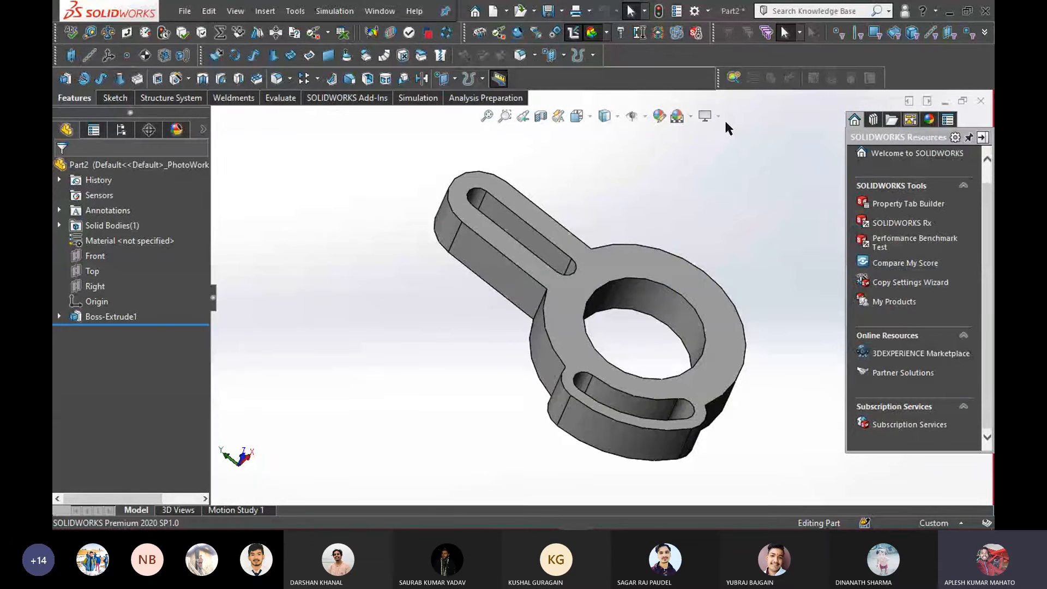
{"action": "right_click", "coordinate": [717, 116]}
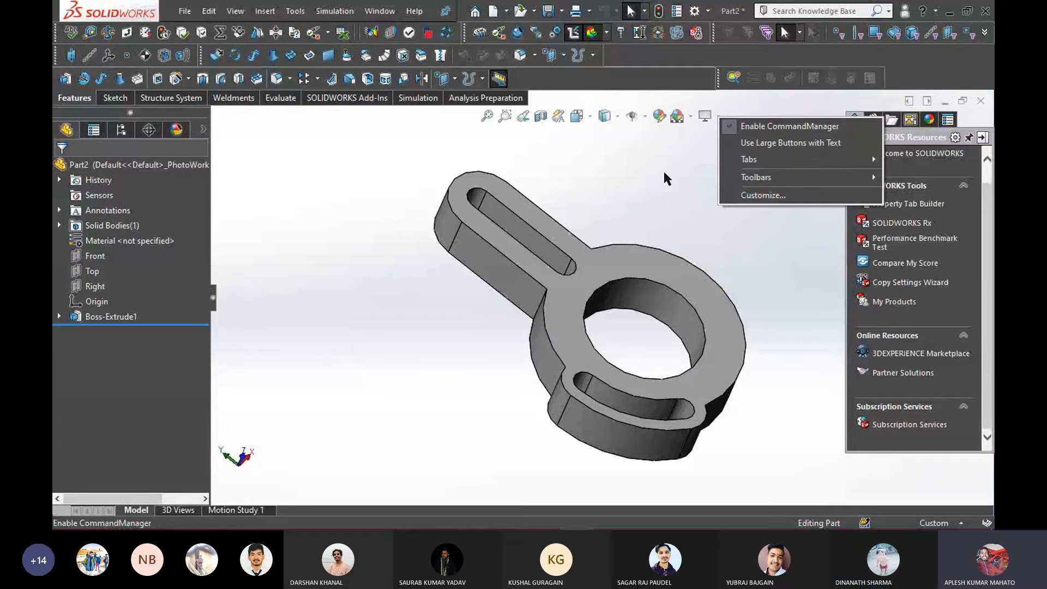
Examine the lever plate's large bore, straight slot and curved slot from several angles and distances
{"action": "scroll", "coordinate": [613, 286], "scroll_direction": "up", "scroll_amount": 2}
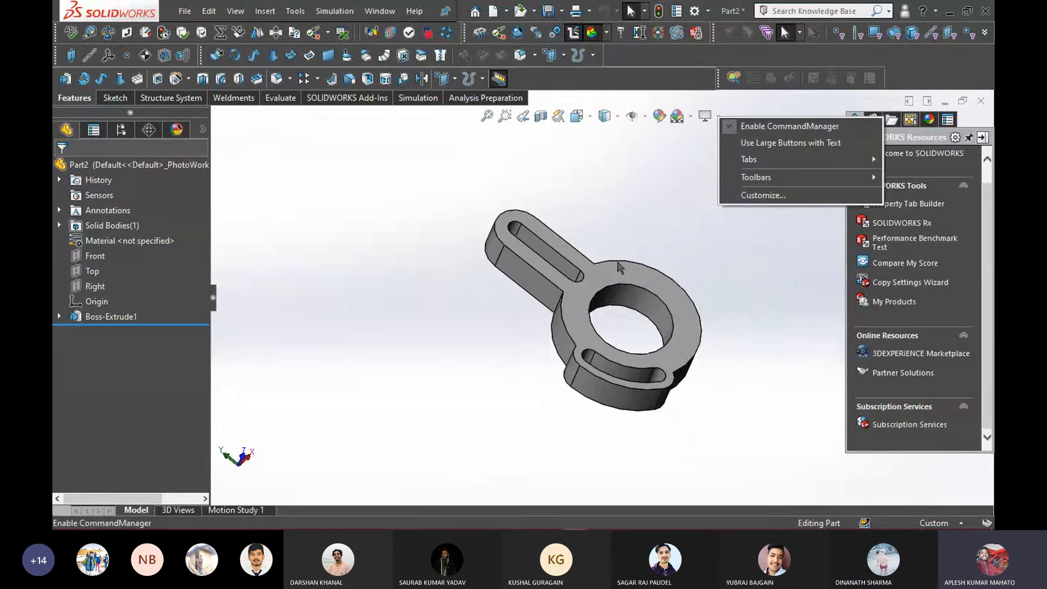
{"action": "scroll", "coordinate": [618, 262], "scroll_direction": "down", "scroll_amount": 3}
{"action": "scroll", "coordinate": [500, 373], "scroll_direction": "up", "scroll_amount": 3}
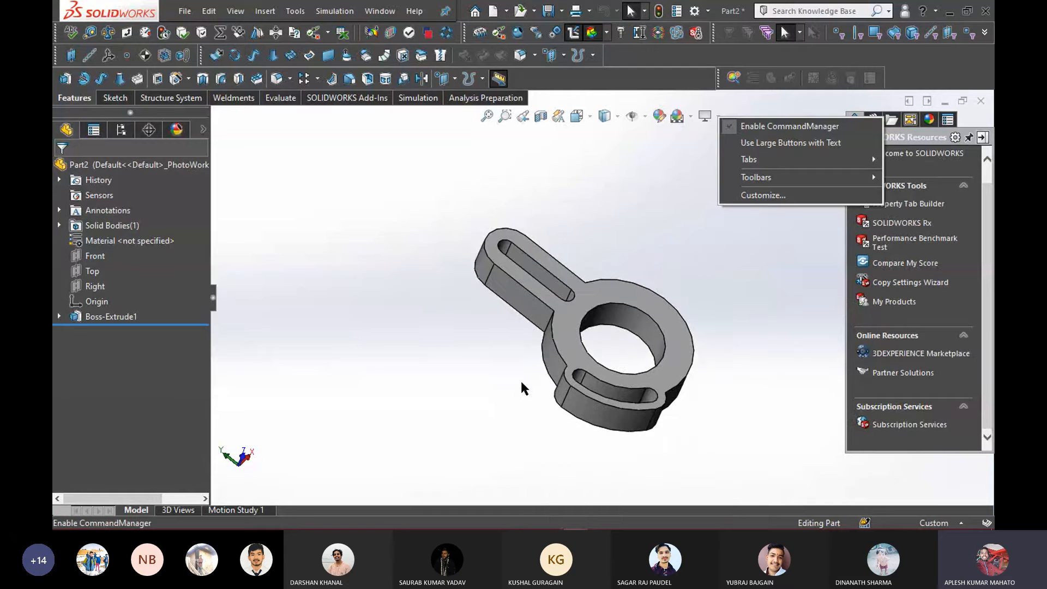
{"action": "left_click", "coordinate": [470, 361]}
{"action": "scroll", "coordinate": [695, 286], "scroll_direction": "down", "scroll_amount": 1}
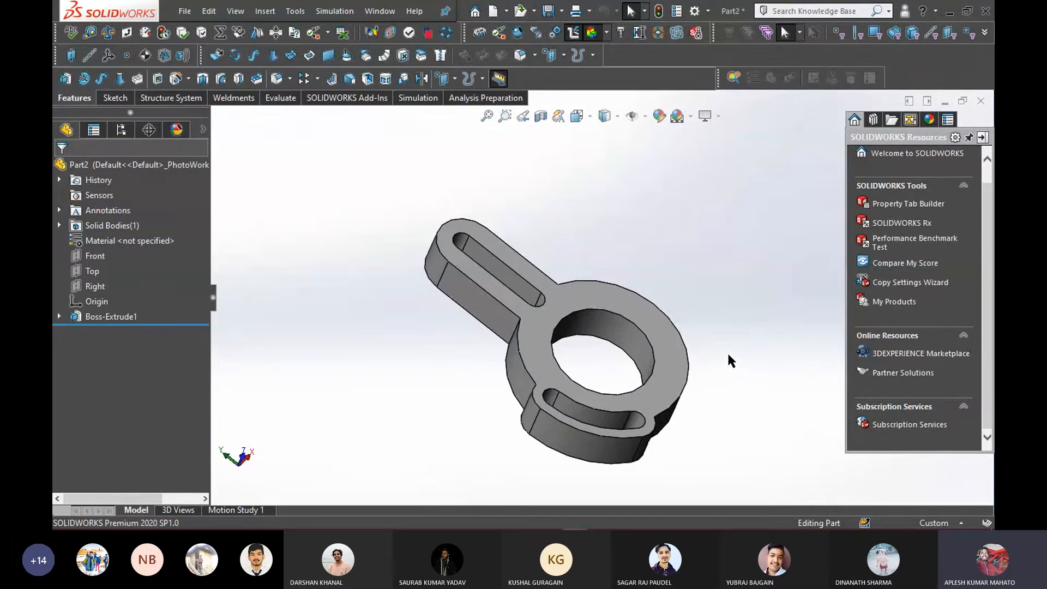
{"action": "scroll", "coordinate": [731, 352], "scroll_direction": "down", "scroll_amount": 2}
{"action": "scroll", "coordinate": [727, 356], "scroll_direction": "up", "scroll_amount": 2}
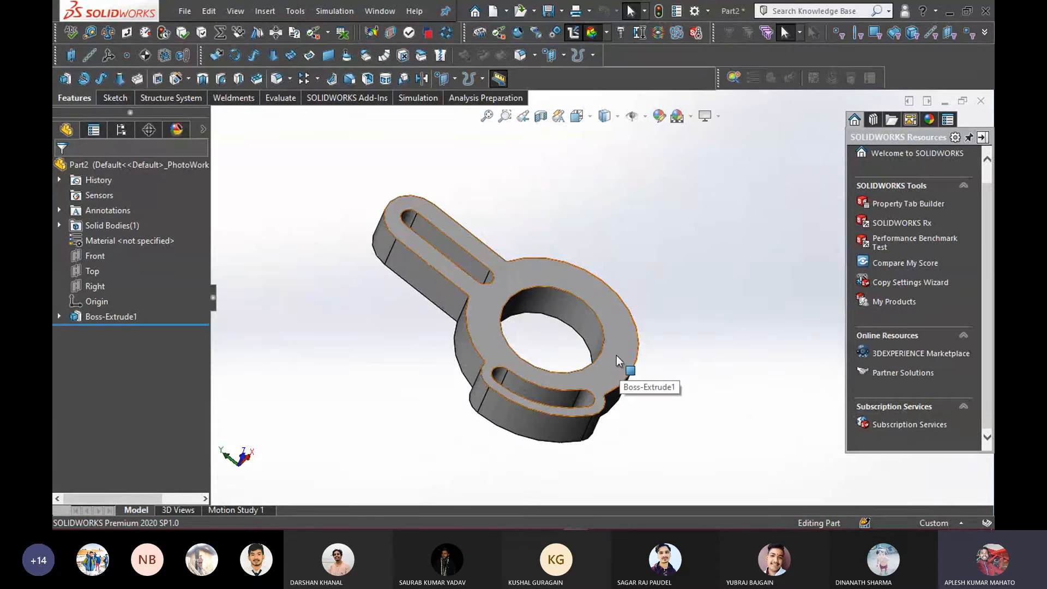
{"action": "scroll", "coordinate": [493, 385], "scroll_direction": "down", "scroll_amount": 1}
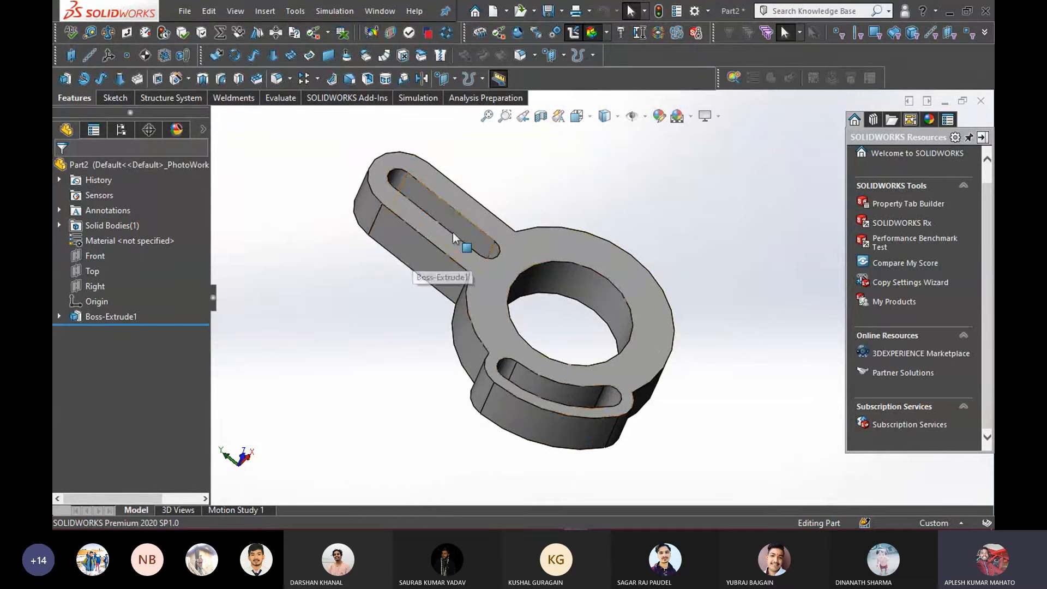
{"action": "middle_click_drag", "start_coordinate": [402, 304], "coordinate": [380, 339]}
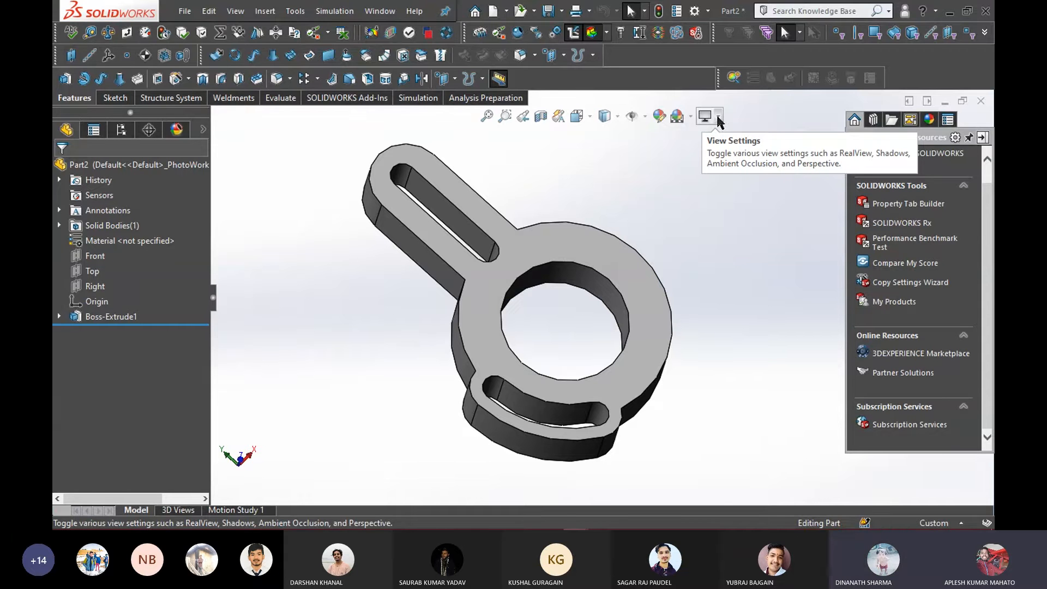
{"action": "scroll", "coordinate": [591, 185], "scroll_direction": "up", "scroll_amount": 3}
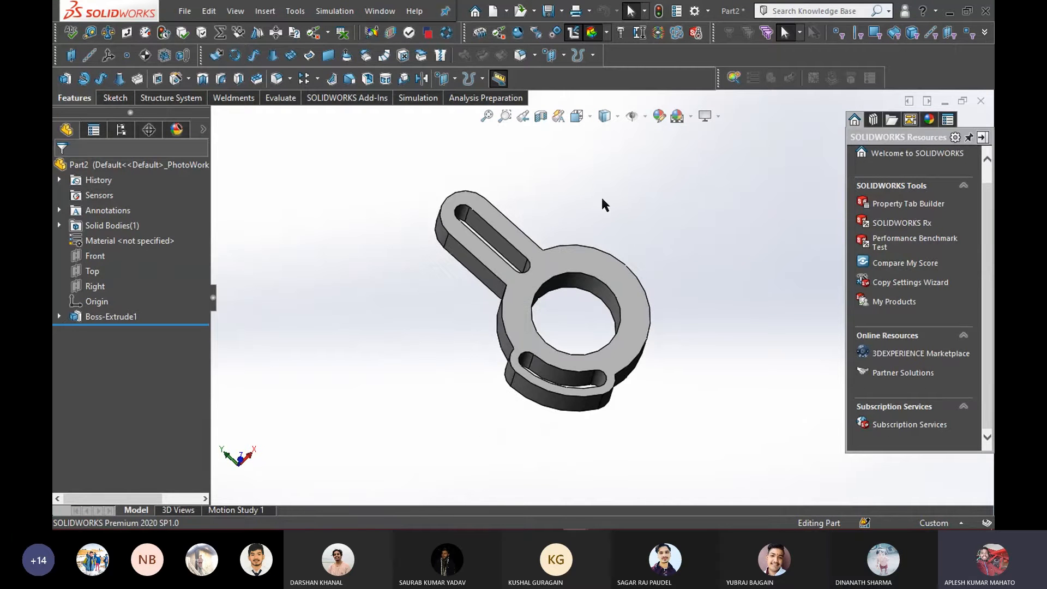
{"action": "mouse_move", "coordinate": [611, 214]}
{"action": "middle_mouse_down"}
{"action": "mouse_move", "coordinate": [597, 154]}
{"action": "mouse_move", "coordinate": [626, 217]}
{"action": "mouse_move", "coordinate": [566, 215]}
{"action": "mouse_move", "coordinate": [601, 205]}
{"action": "middle_mouse_up"}
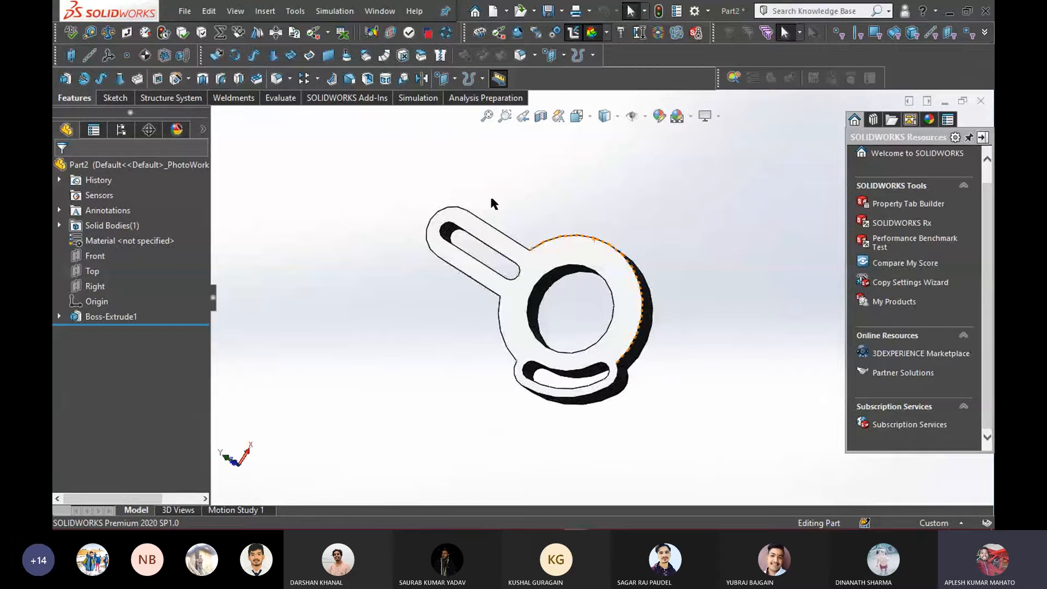
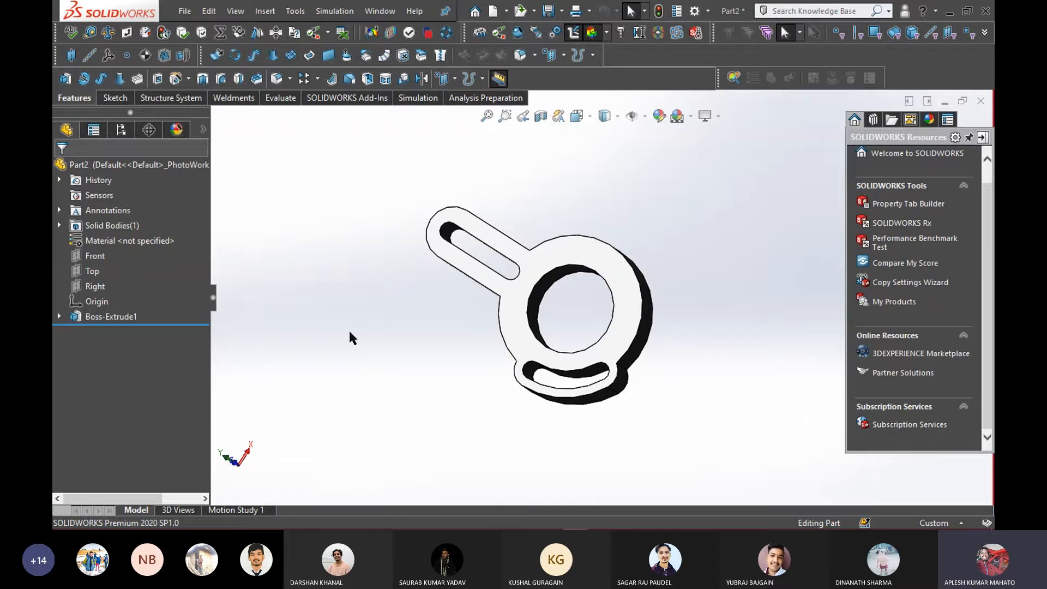
{"action": "scroll", "coordinate": [532, 240], "scroll_direction": "down", "scroll_amount": 5}
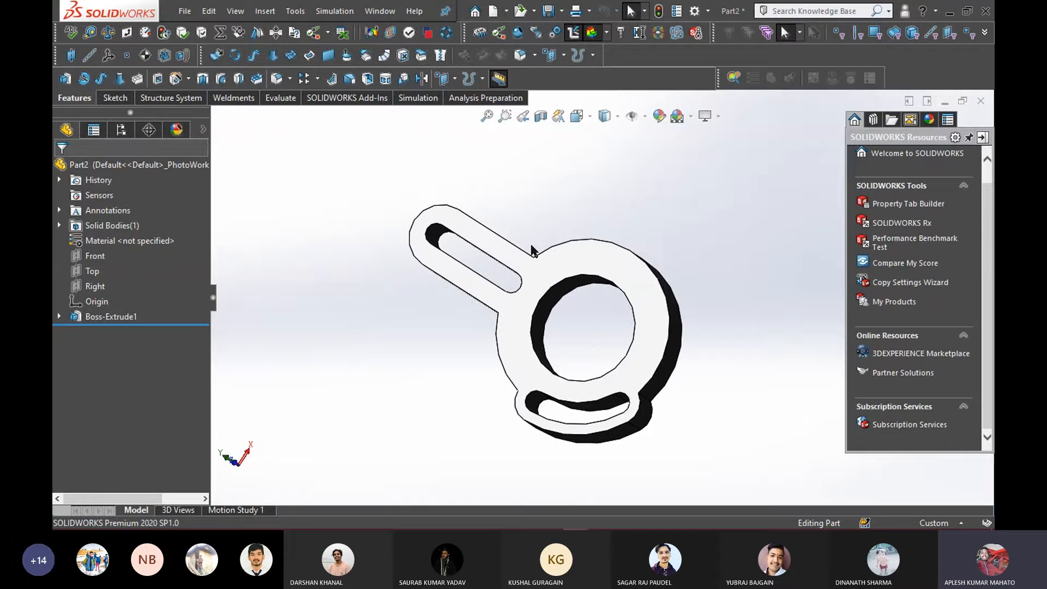
{"action": "scroll", "coordinate": [724, 467], "scroll_direction": "up", "scroll_amount": 2}
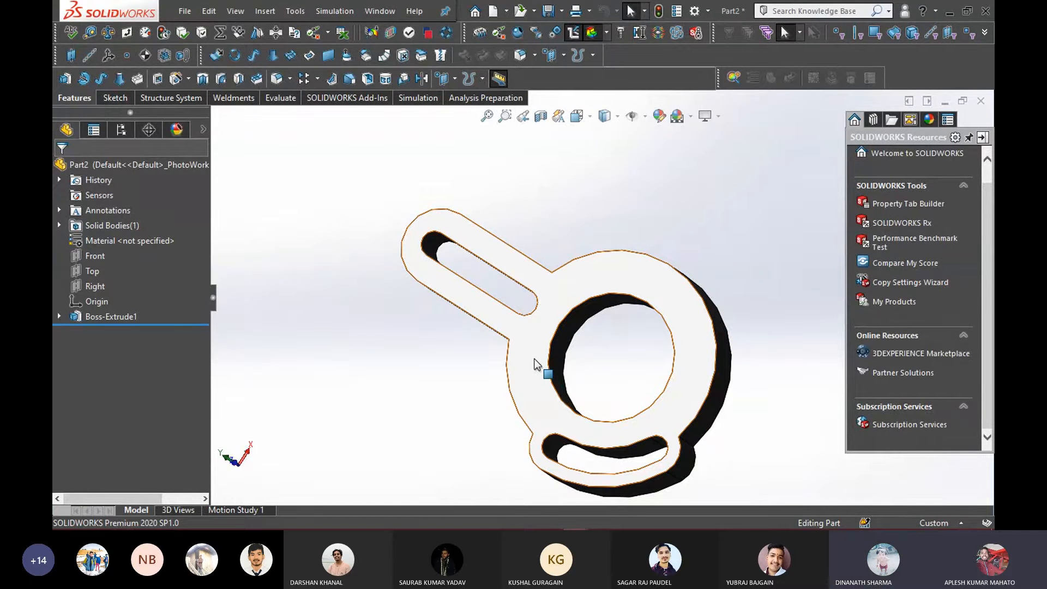
{"action": "mouse_move", "coordinate": [411, 353]}
{"action": "middle_mouse_down"}
{"action": "mouse_move", "coordinate": [409, 339]}
{"action": "mouse_move", "coordinate": [437, 376]}
{"action": "middle_mouse_up"}
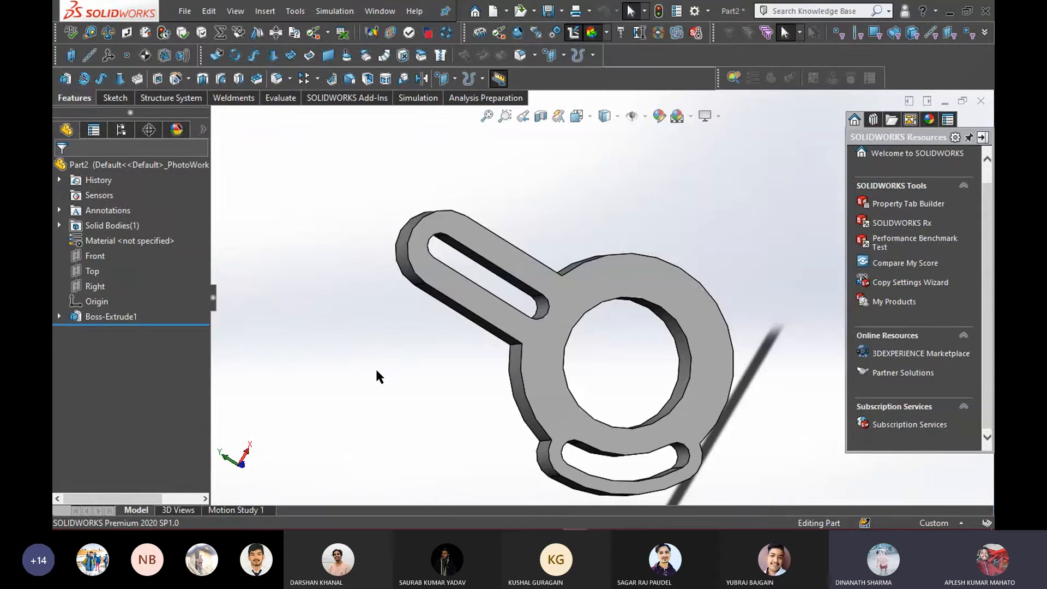
{"action": "scroll", "coordinate": [440, 415], "scroll_direction": "up", "scroll_amount": 2}
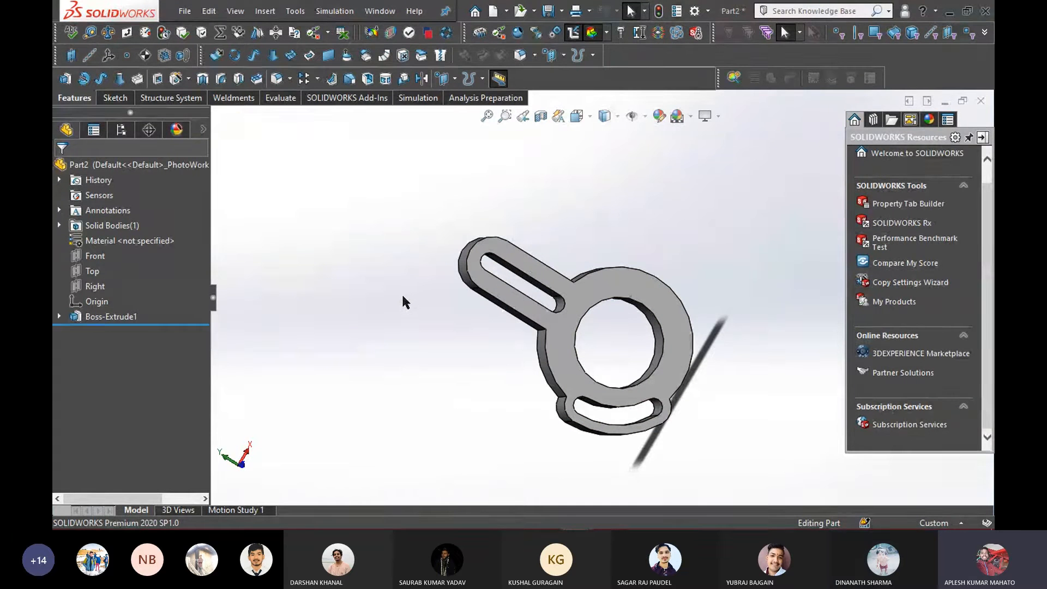
Start a new sketch on the flat side face of the lever plate's slotted arm
{"action": "middle_click_drag", "start_coordinate": [450, 390], "coordinate": [620, 280]}
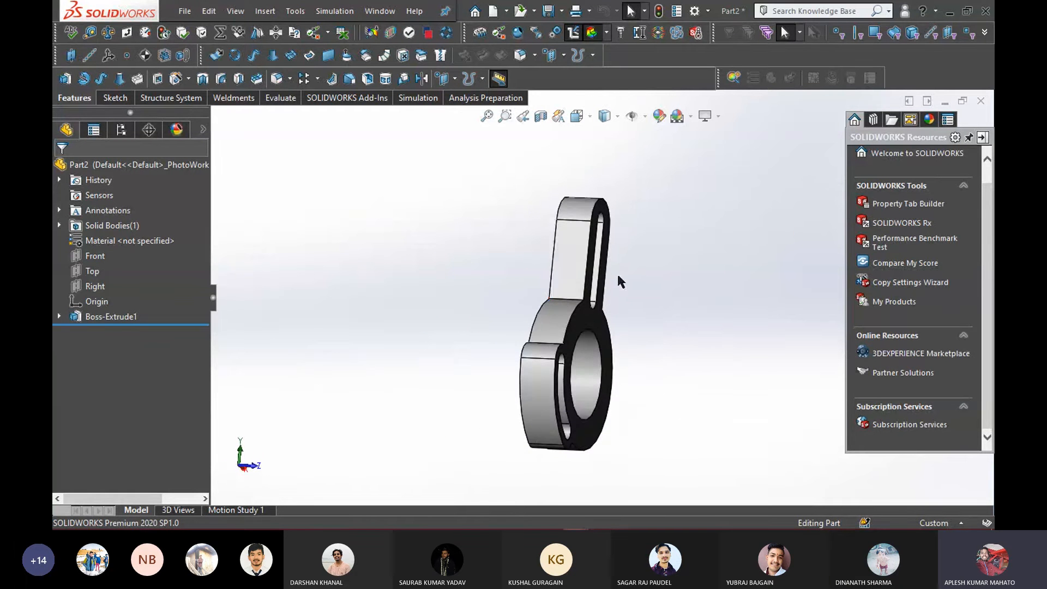
{"action": "right_click", "coordinate": [565, 255]}
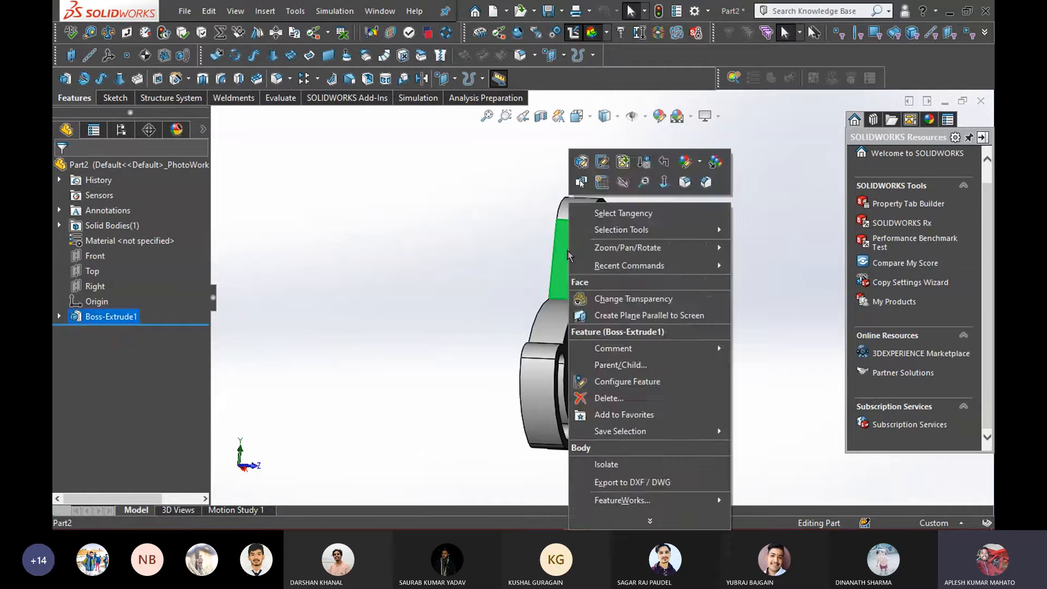
{"action": "left_click", "coordinate": [477, 285]}
{"action": "left_click", "coordinate": [478, 328]}
{"action": "middle_click_drag", "start_coordinate": [478, 339], "coordinate": [567, 262]}
{"action": "right_click", "coordinate": [568, 262]}
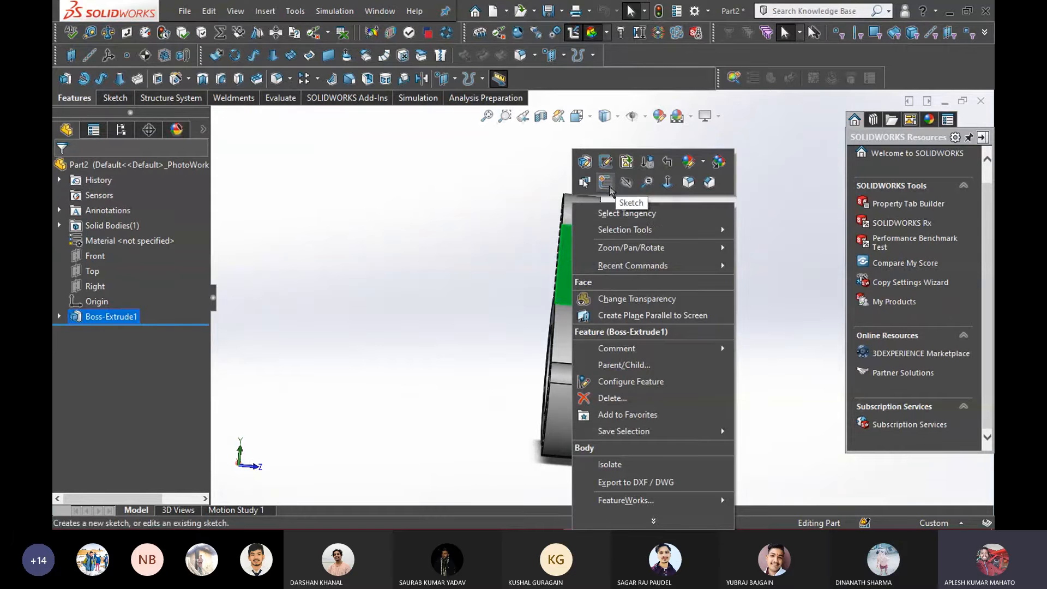
{"action": "left_click", "coordinate": [605, 182]}
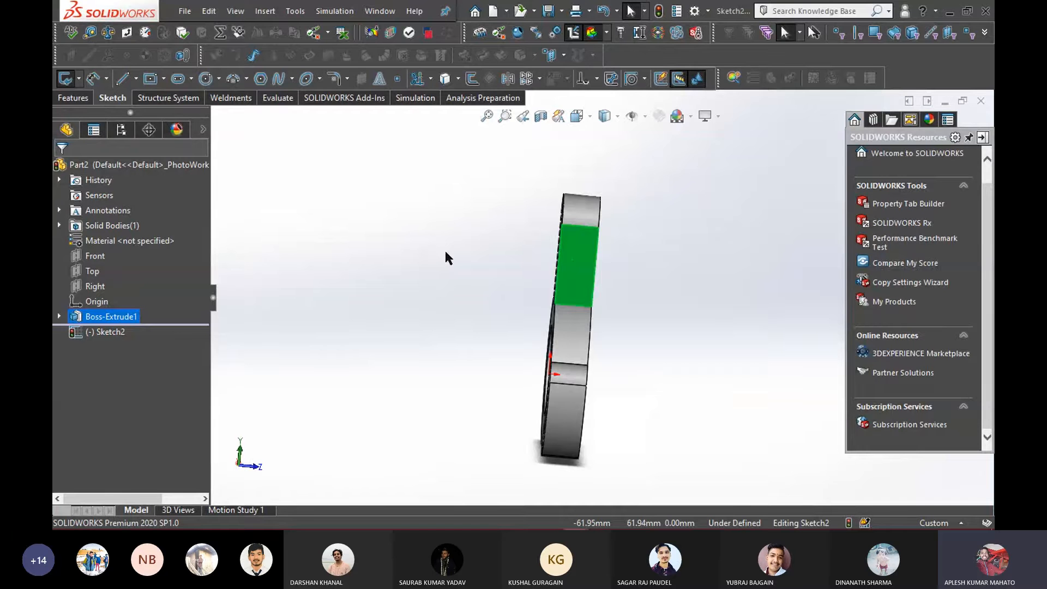
View the part from the Left orientation, then orient the view normal to the new side-face sketch
{"action": "key", "text": "space"}
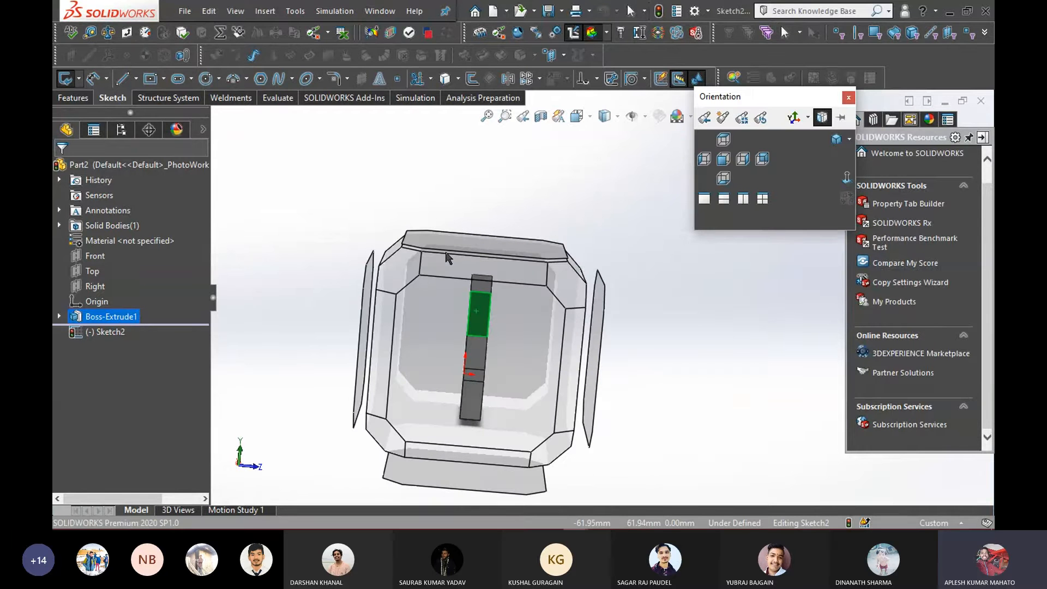
{"action": "left_click", "coordinate": [502, 348]}
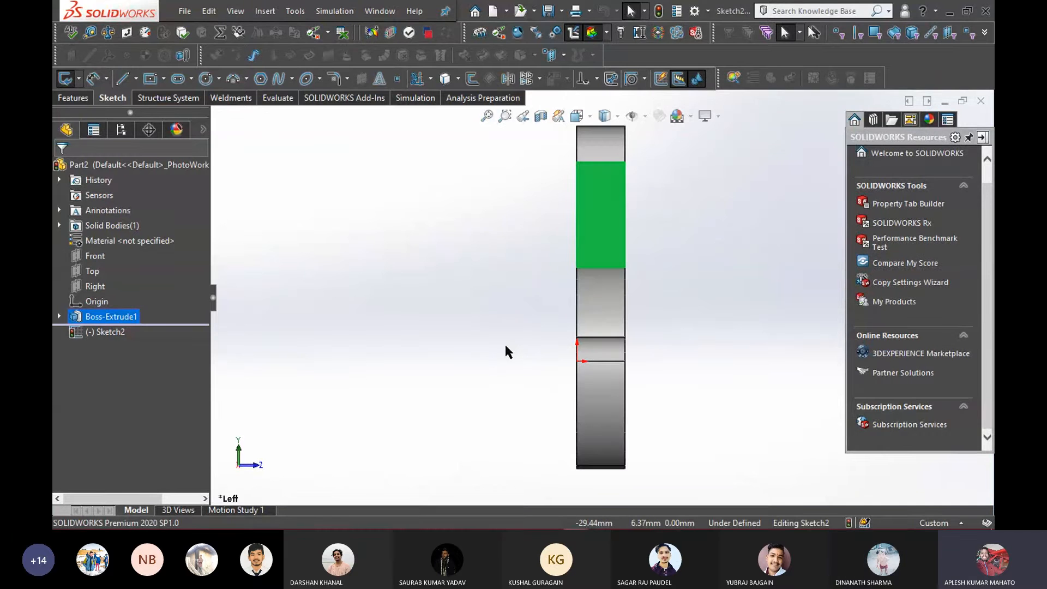
{"action": "middle_click_drag", "start_coordinate": [505, 332], "coordinate": [595, 242]}
{"action": "right_click", "coordinate": [595, 243]}
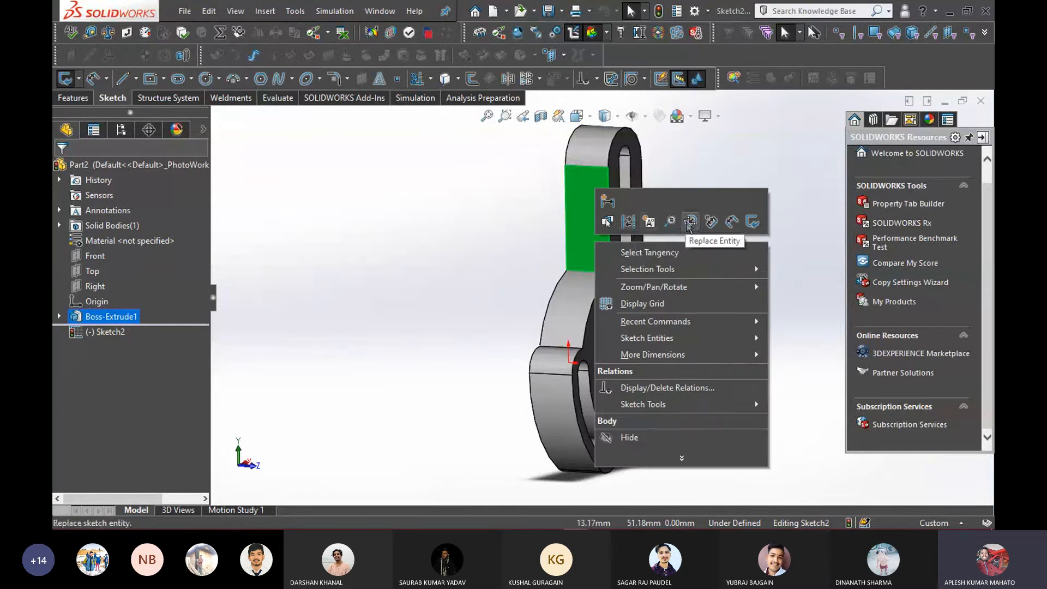
{"action": "left_click", "coordinate": [483, 268]}
{"action": "right_click", "coordinate": [101, 332]}
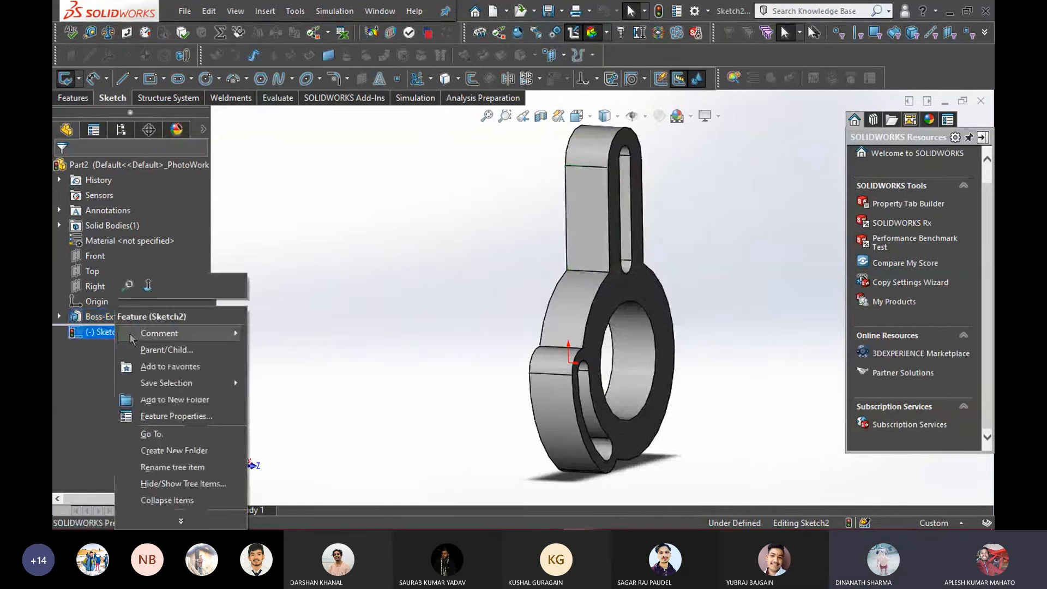
{"action": "left_click", "coordinate": [151, 291]}
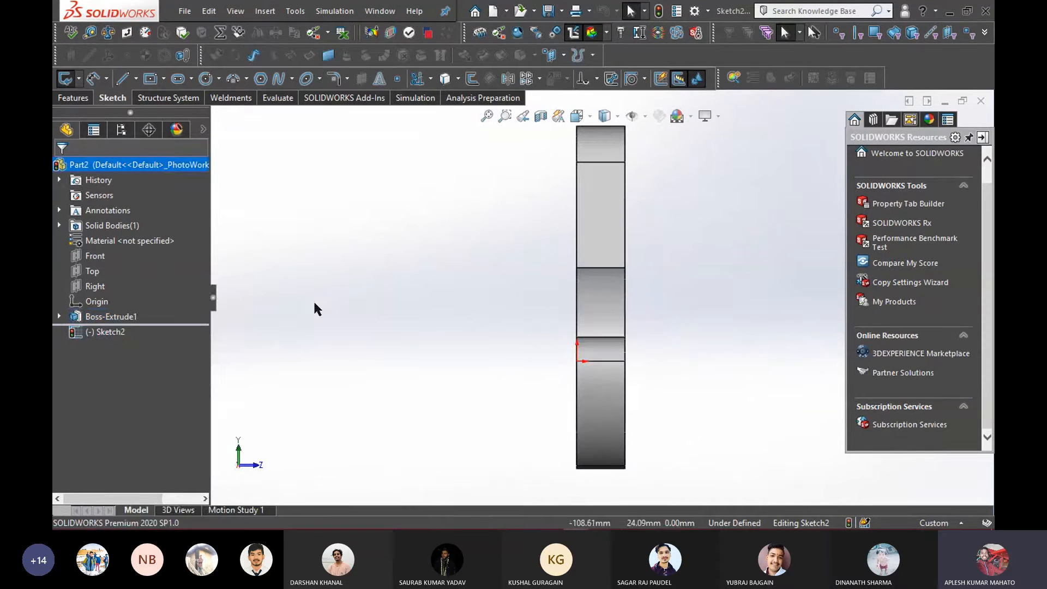
Use the view selector to show the Left view and then an angled corner view of the plate
{"action": "key", "text": "space"}
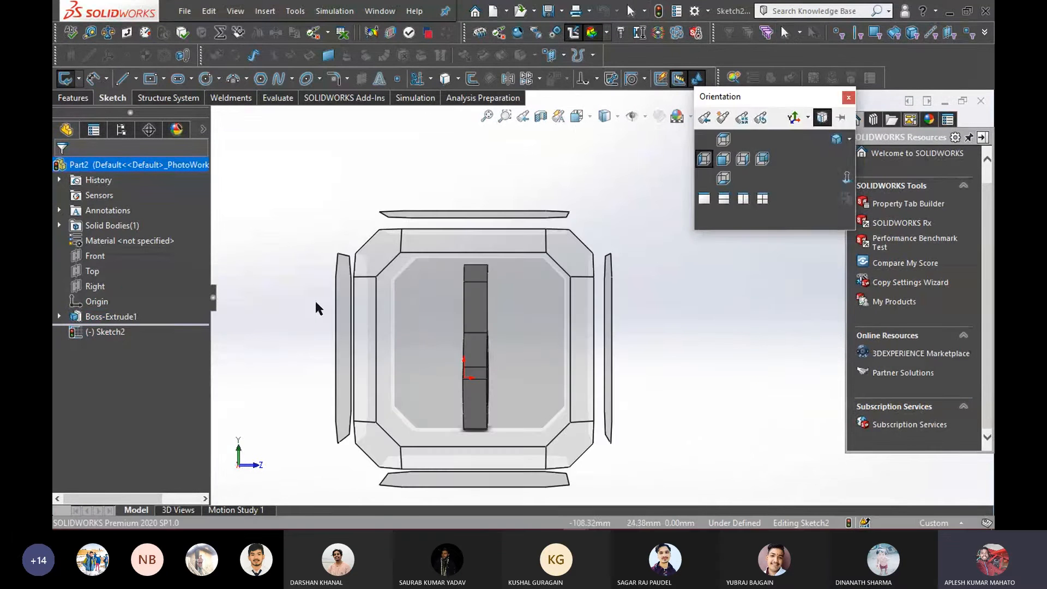
{"action": "left_click", "coordinate": [488, 363]}
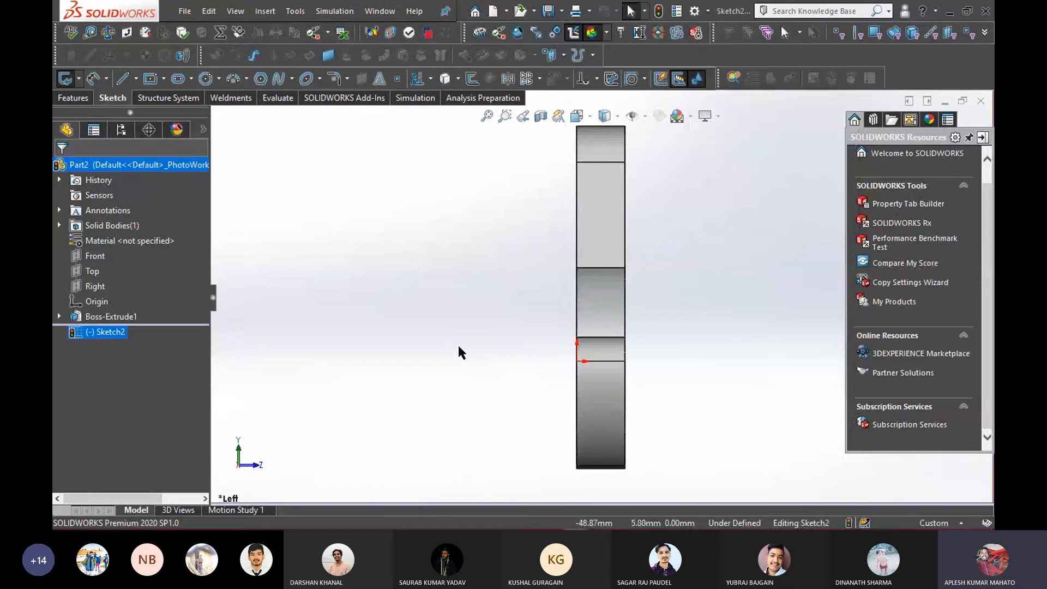
{"action": "key", "text": "space"}
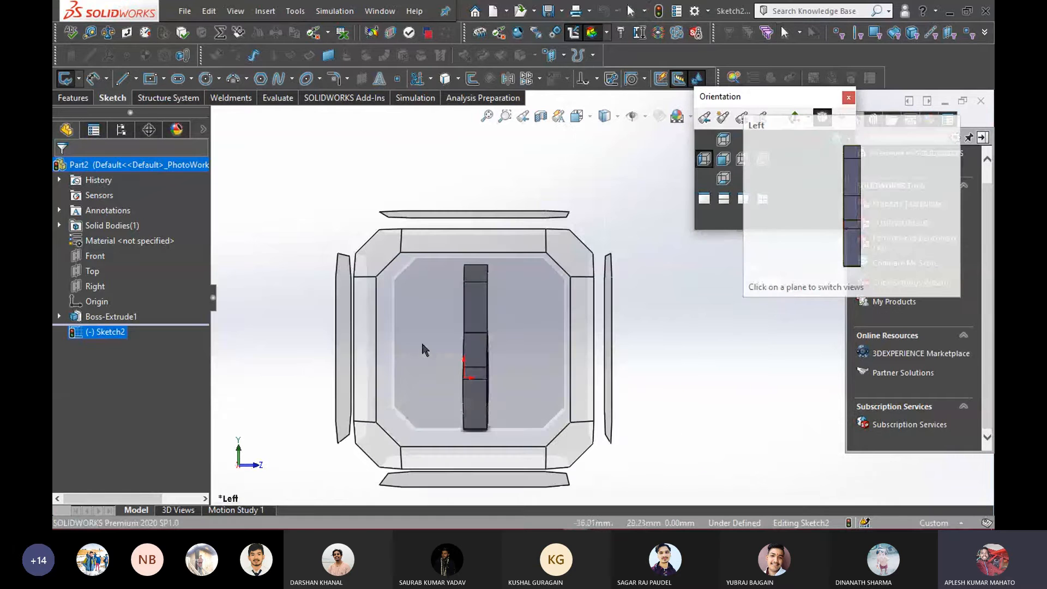
{"action": "left_click", "coordinate": [579, 454]}
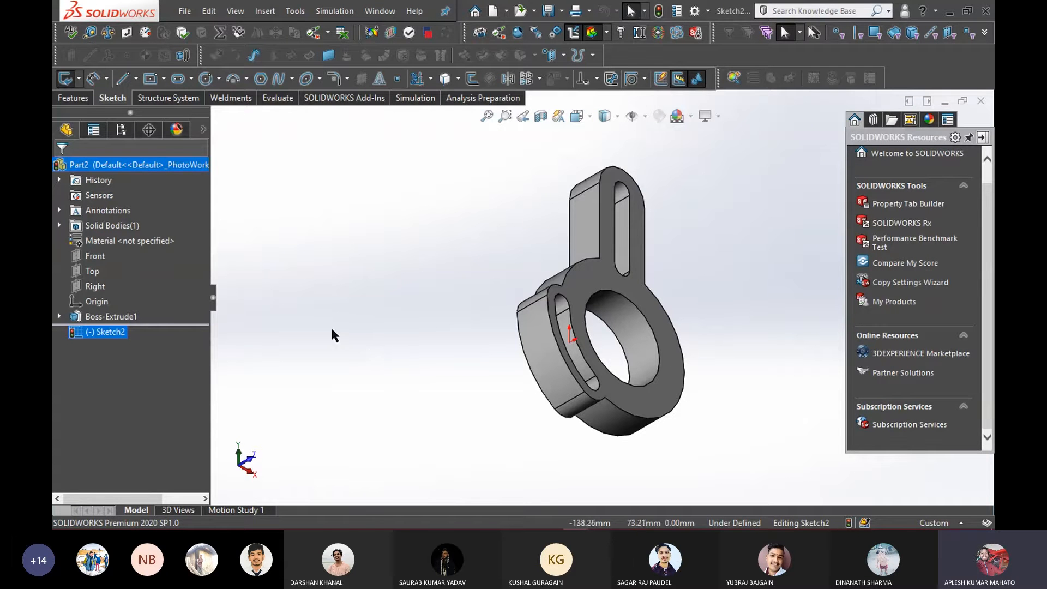
Orient the view normal to the side-face sketch on the lever plate's slotted arm
{"action": "right_click", "coordinate": [115, 336]}
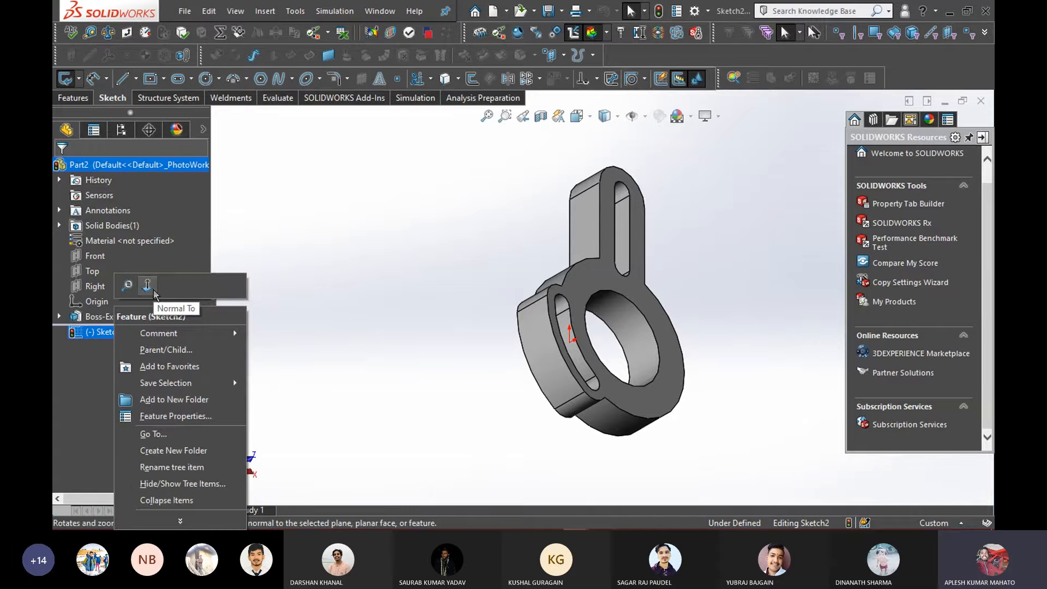
{"action": "left_click", "coordinate": [617, 118]}
{"action": "left_click", "coordinate": [645, 118]}
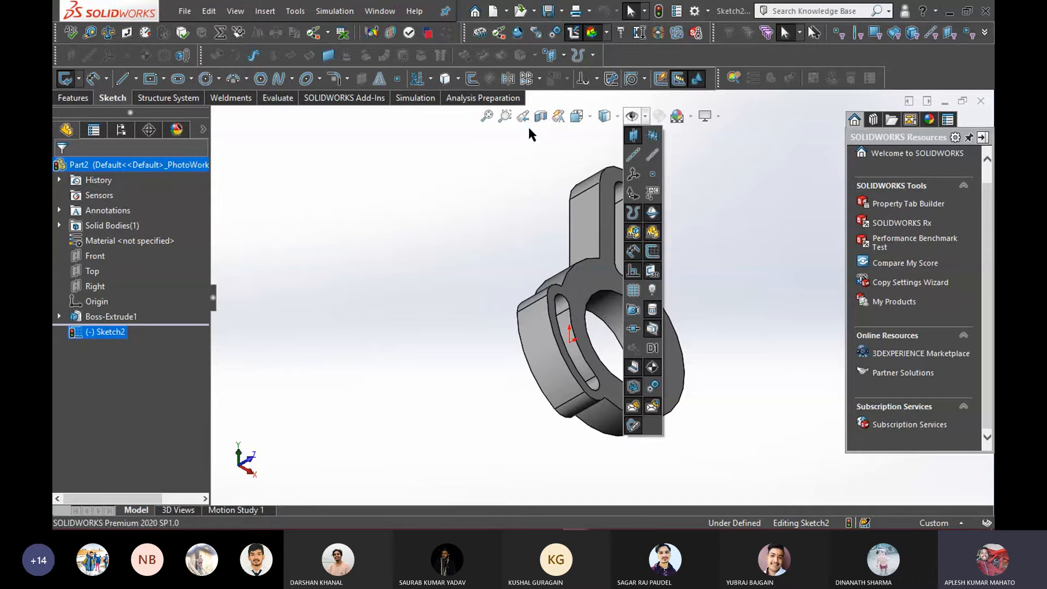
{"action": "right_click", "coordinate": [593, 117]}
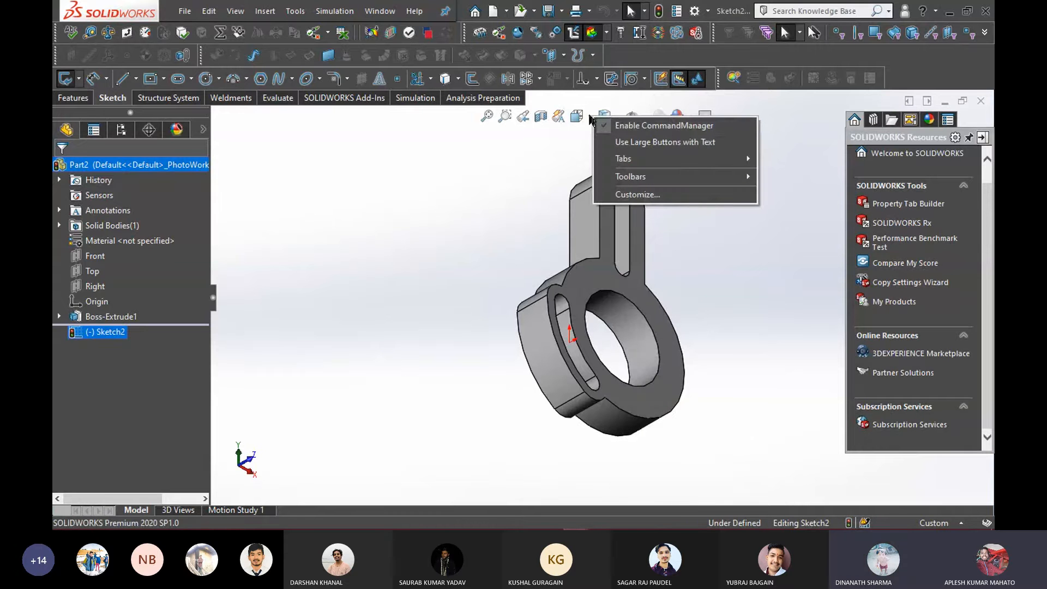
{"action": "left_click", "coordinate": [592, 118]}
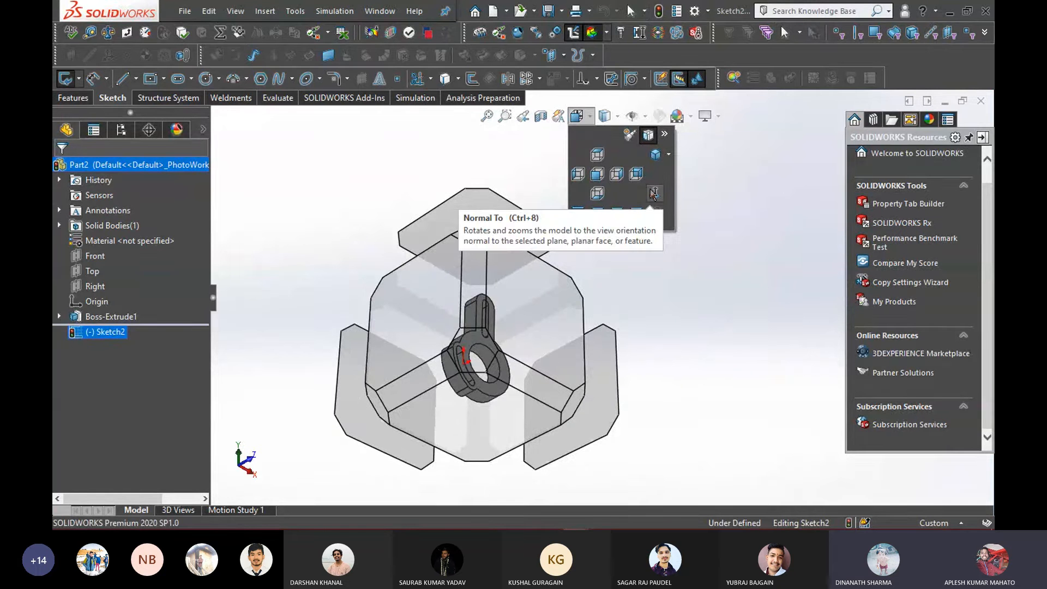
{"action": "left_click", "coordinate": [653, 194]}
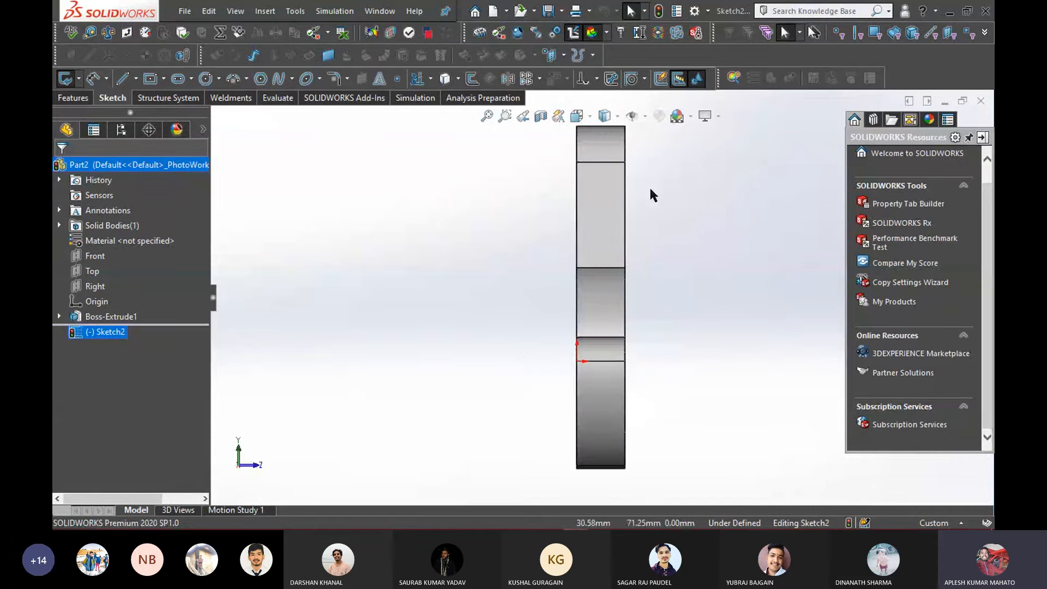
{"action": "left_click", "coordinate": [594, 115]}
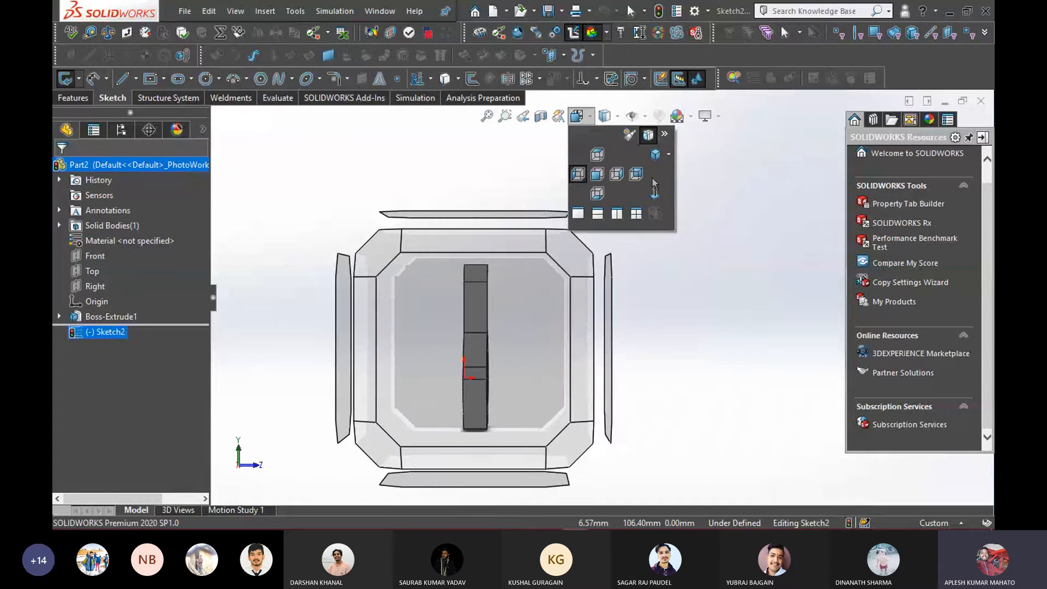
{"action": "left_click", "coordinate": [655, 192]}
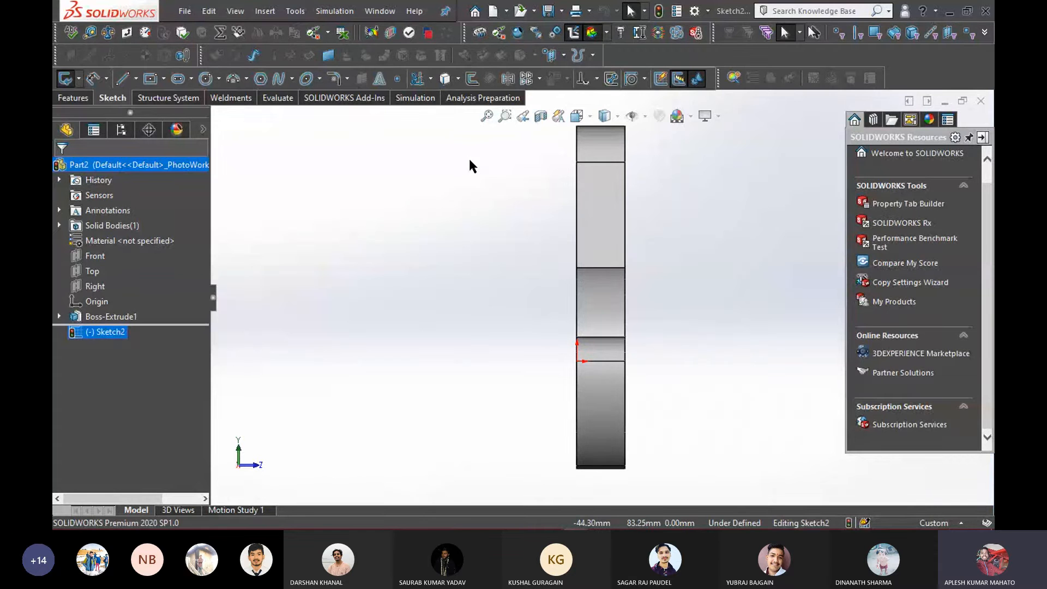
Use the view selector to show an angled corner view and the Left view, ending normal to the side-face sketch
{"action": "key", "text": "space"}
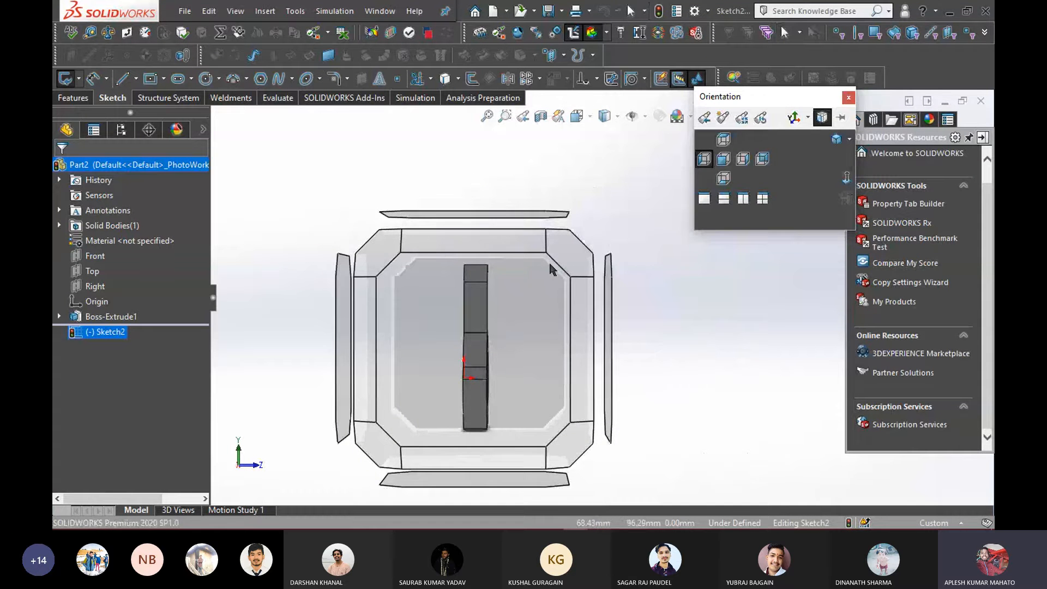
{"action": "left_click", "coordinate": [561, 260]}
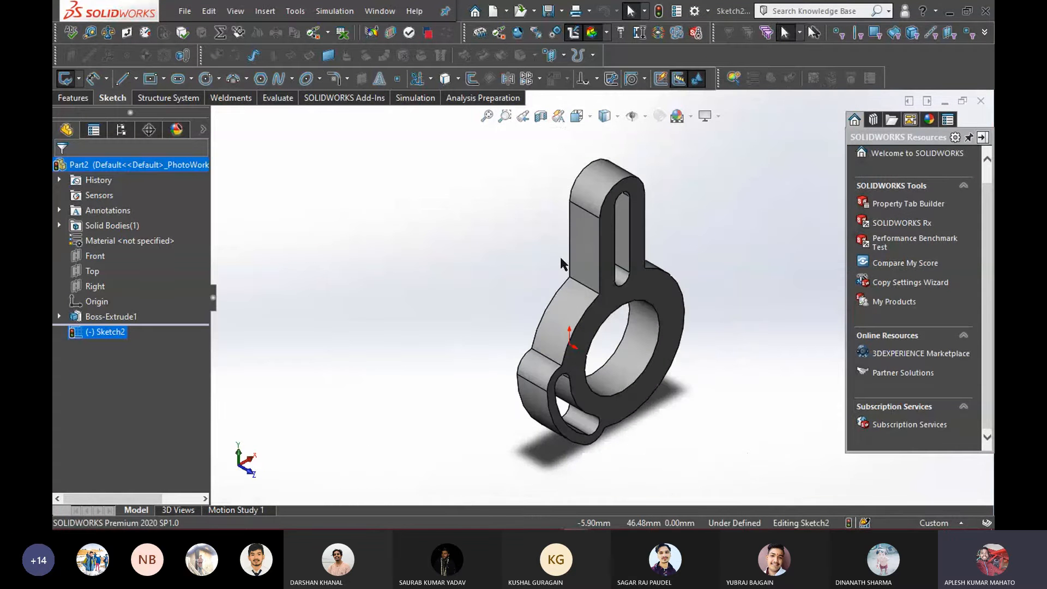
{"action": "key", "text": "space"}
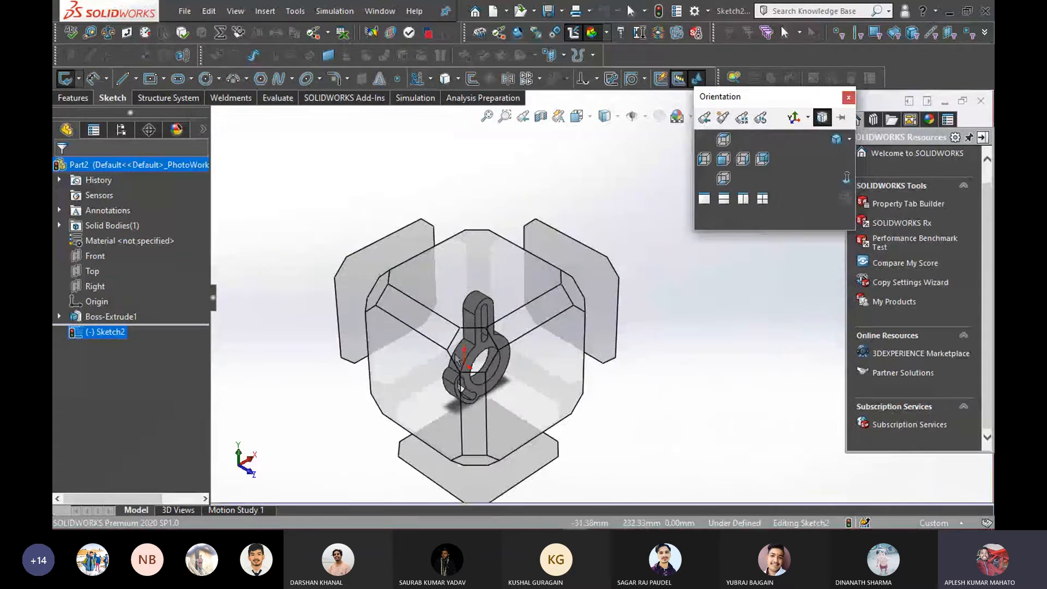
{"action": "left_click", "coordinate": [425, 381]}
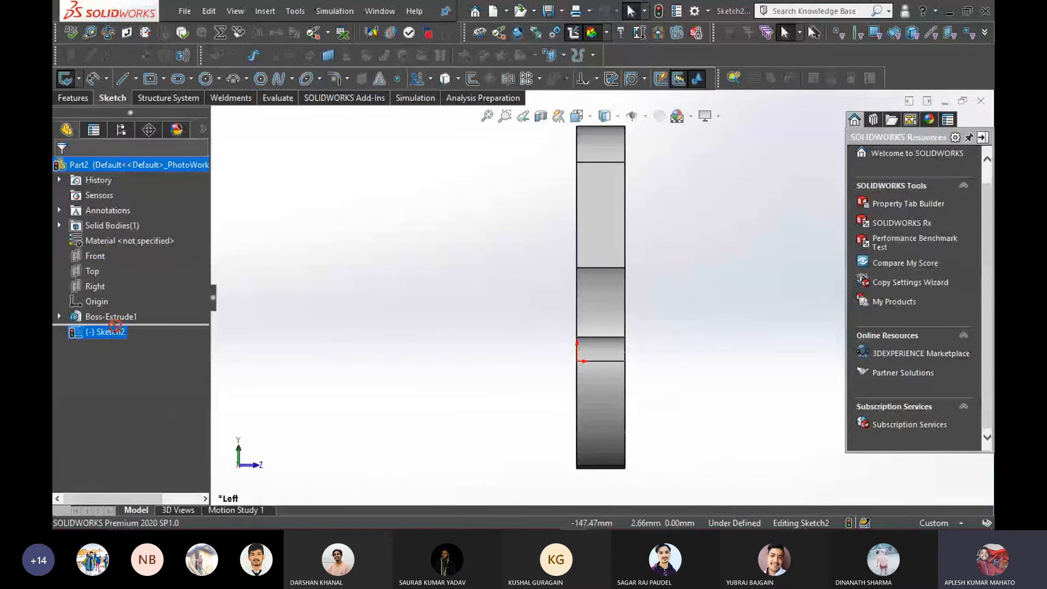
{"action": "right_click", "coordinate": [106, 335]}
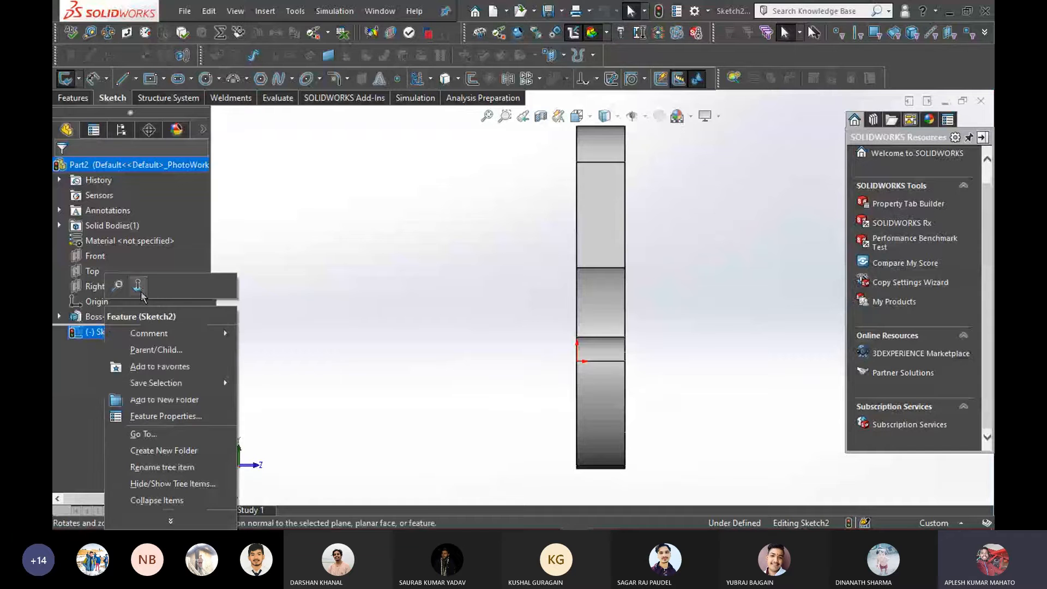
{"action": "left_click", "coordinate": [156, 284]}
Sketch a circle about 11 mm in diameter at mid-thickness on the flat side face of the slotted arm
{"action": "mouse_move", "coordinate": [315, 219]}
{"action": "right_mouse_down"}
{"action": "mouse_move", "coordinate": [327, 243]}
{"action": "mouse_move", "coordinate": [378, 221]}
{"action": "right_mouse_up"}
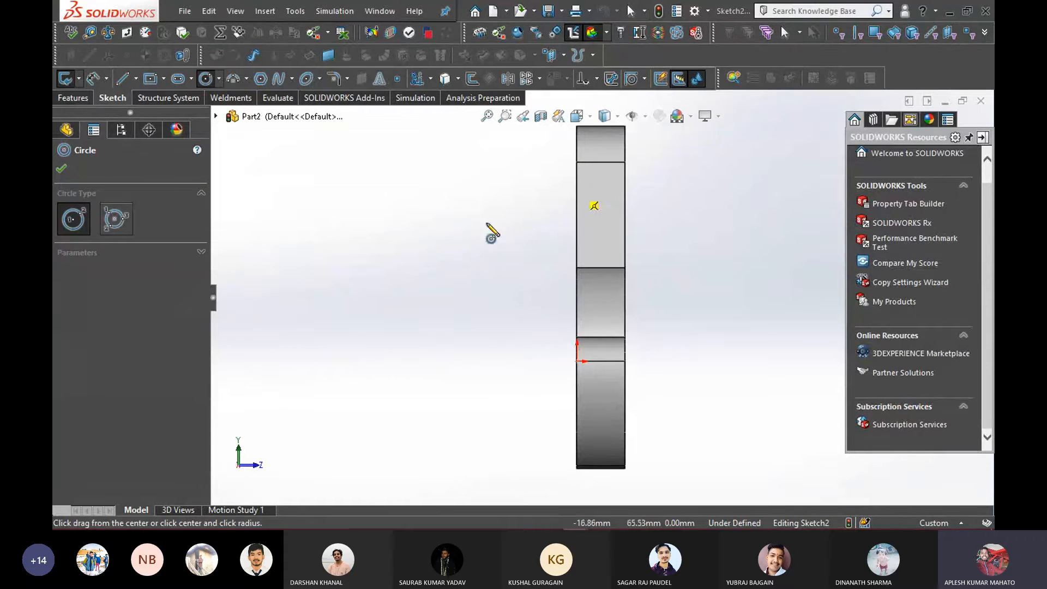
{"action": "scroll", "coordinate": [607, 187], "scroll_direction": "down", "scroll_amount": 3}
{"action": "scroll", "coordinate": [606, 188], "scroll_direction": "down", "scroll_amount": 2}
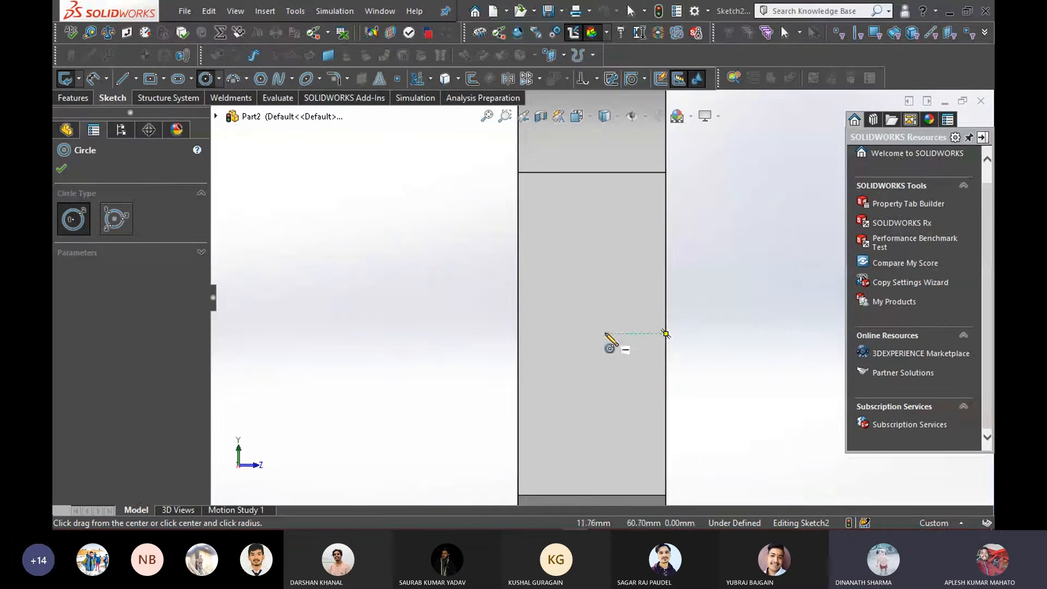
{"action": "left_click", "coordinate": [592, 334]}
{"action": "left_click", "coordinate": [613, 369]}
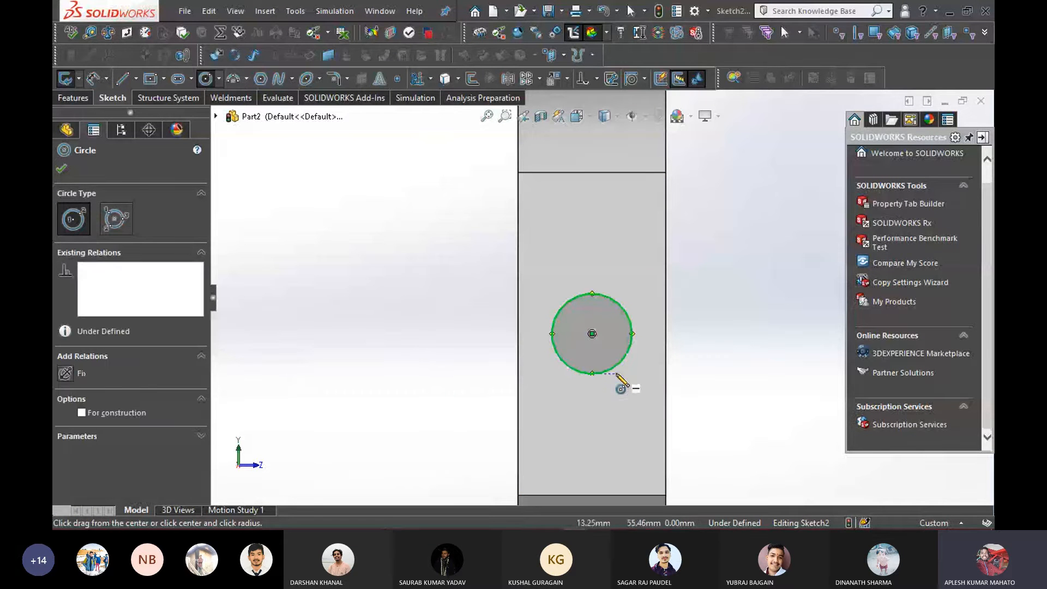
Dimension the circle's diameter and set it to 10 mm
{"action": "right_click_drag", "start_coordinate": [362, 390], "coordinate": [363, 333]}
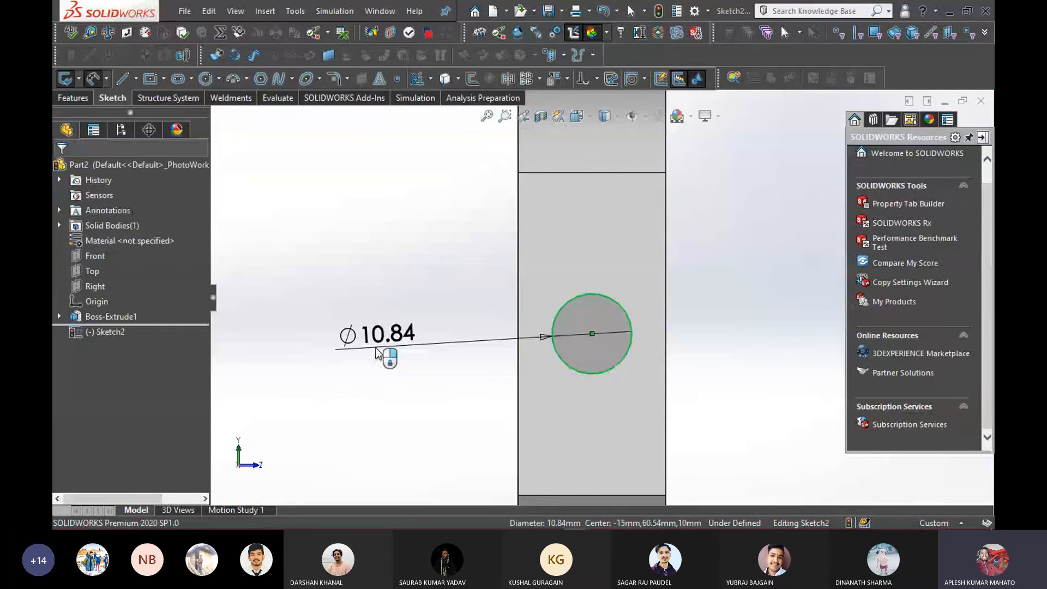
{"action": "left_click", "coordinate": [374, 349]}
{"action": "key", "text": "Return"}
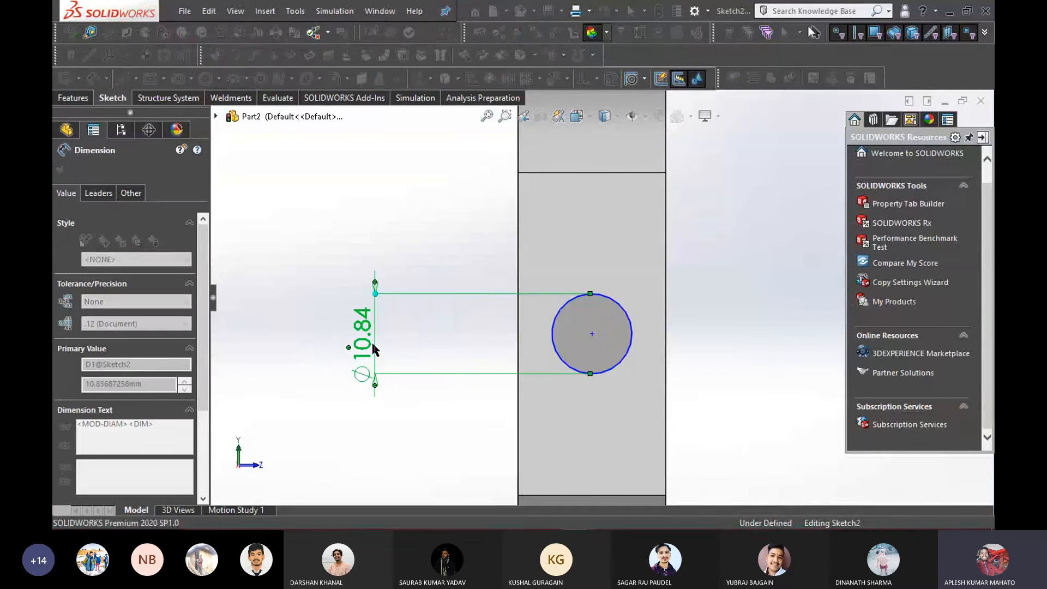
{"action": "left_click", "coordinate": [362, 206]}
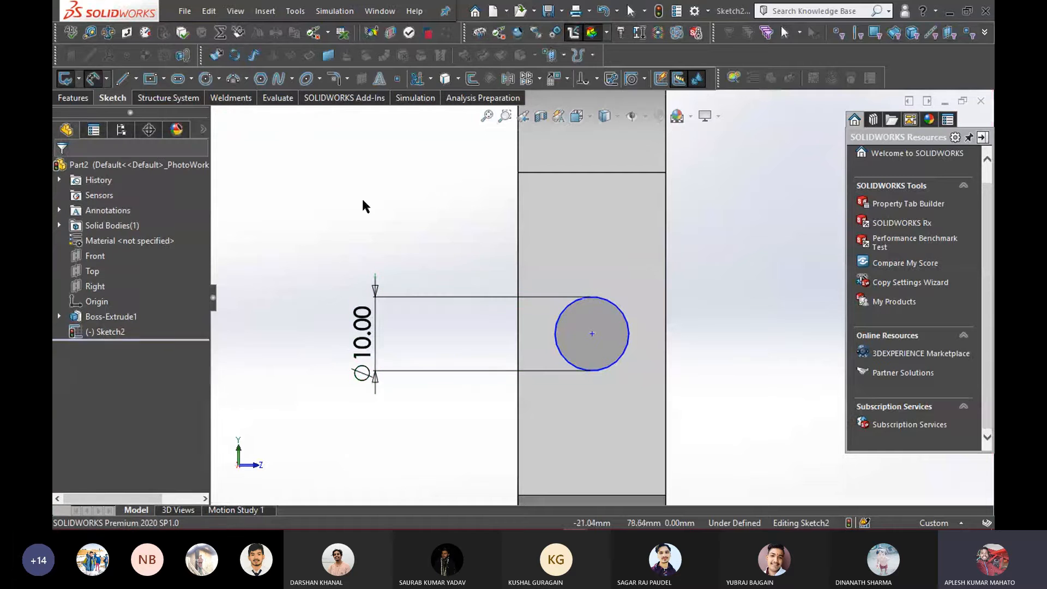
Start an Extruded Cut from the 10 mm circle and set its Direction 1 end condition to Through All
{"action": "left_click", "coordinate": [73, 98]}
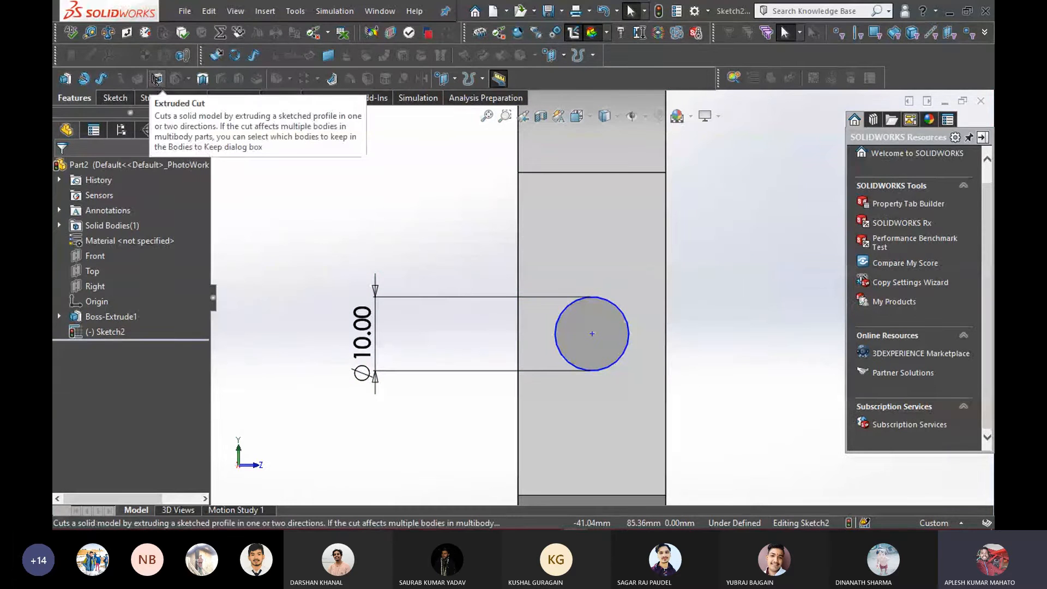
{"action": "left_click", "coordinate": [156, 79]}
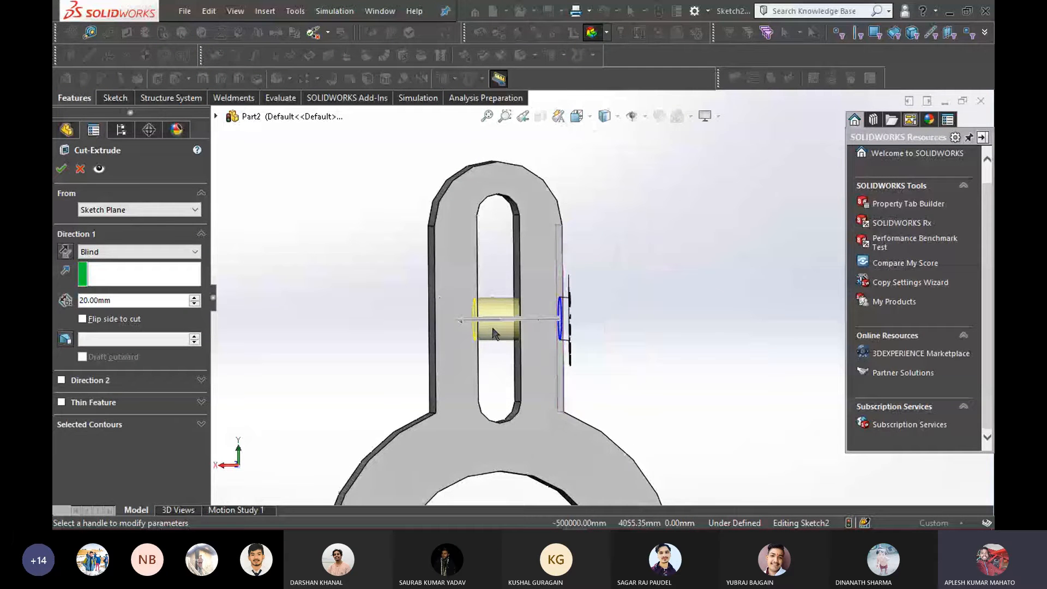
{"action": "scroll", "coordinate": [628, 349], "scroll_direction": "down", "scroll_amount": 2}
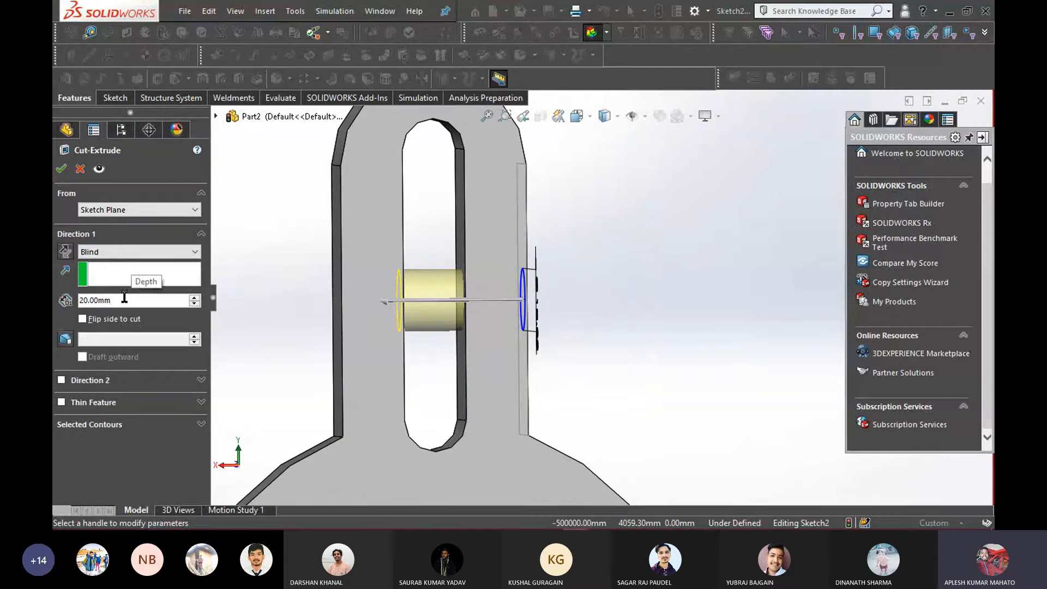
{"action": "scroll", "coordinate": [297, 270], "scroll_direction": "up", "scroll_amount": 3}
{"action": "middle_click_drag", "start_coordinate": [303, 275], "coordinate": [302, 282]}
{"action": "left_click", "coordinate": [155, 256]}
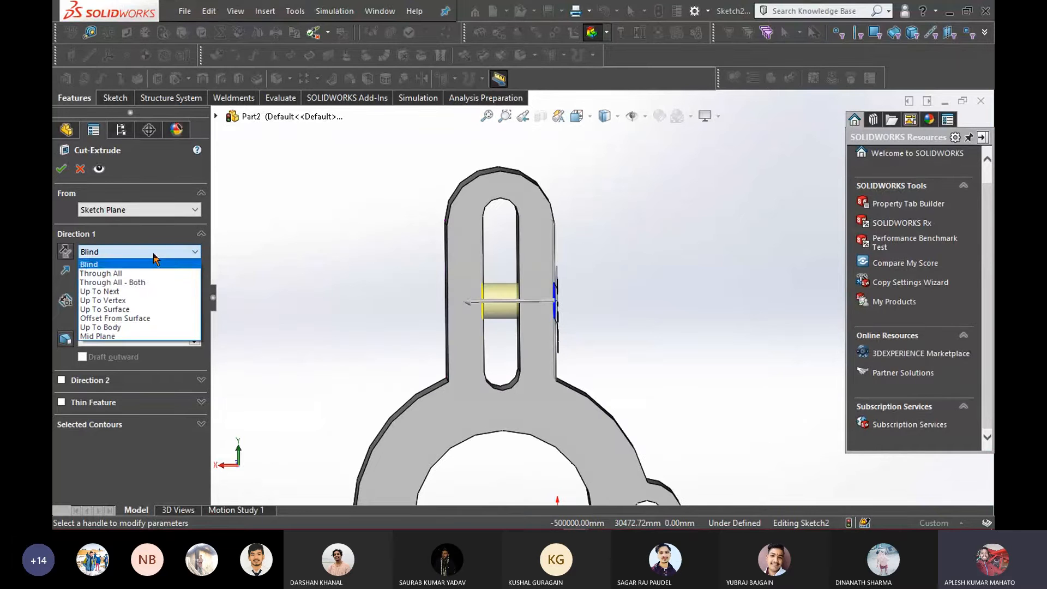
{"action": "left_click", "coordinate": [138, 274]}
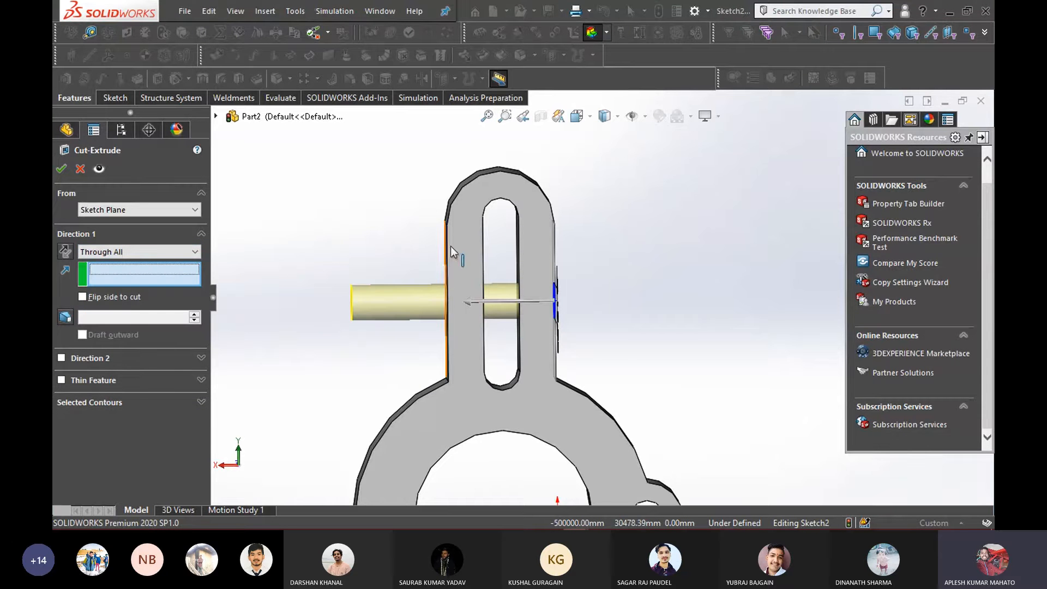
{"action": "scroll", "coordinate": [460, 346], "scroll_direction": "up", "scroll_amount": 3}
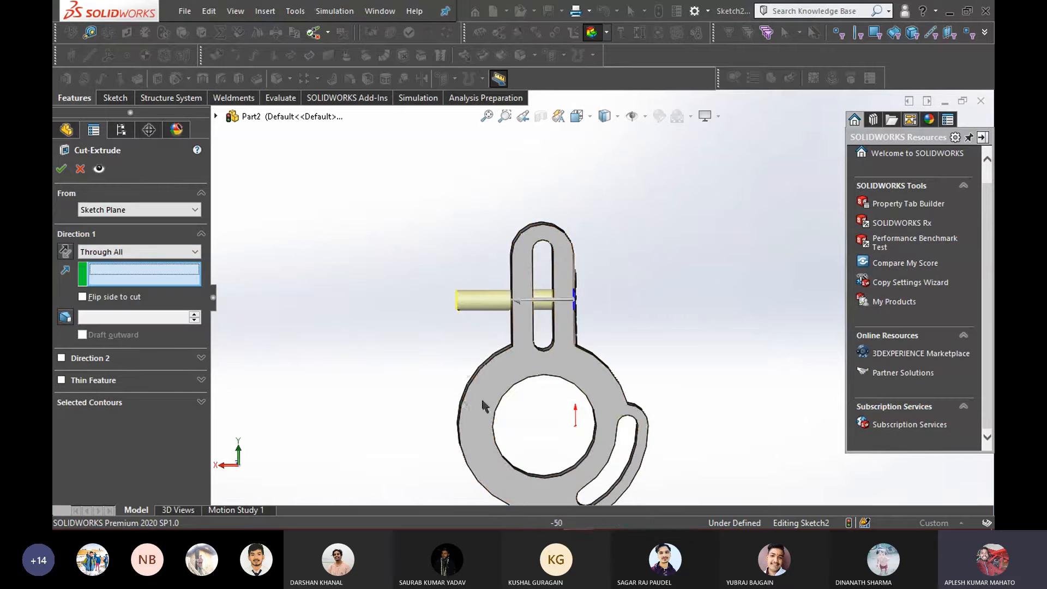
Try the Through All - Both and Up To Next end conditions in Direction 1 and compare their cut previews
{"action": "left_click", "coordinate": [136, 252]}
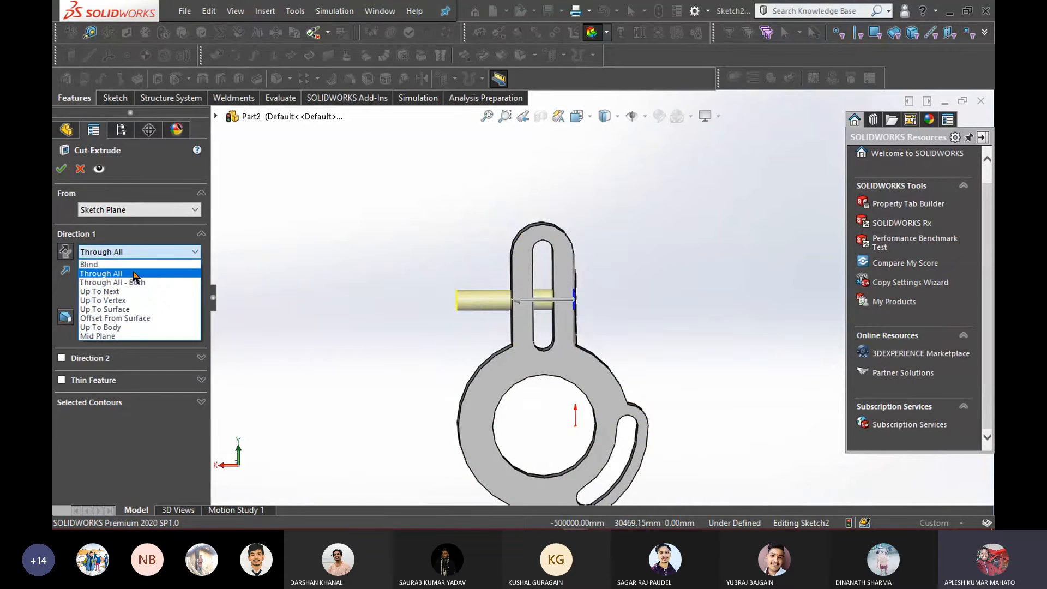
{"action": "left_click", "coordinate": [134, 282]}
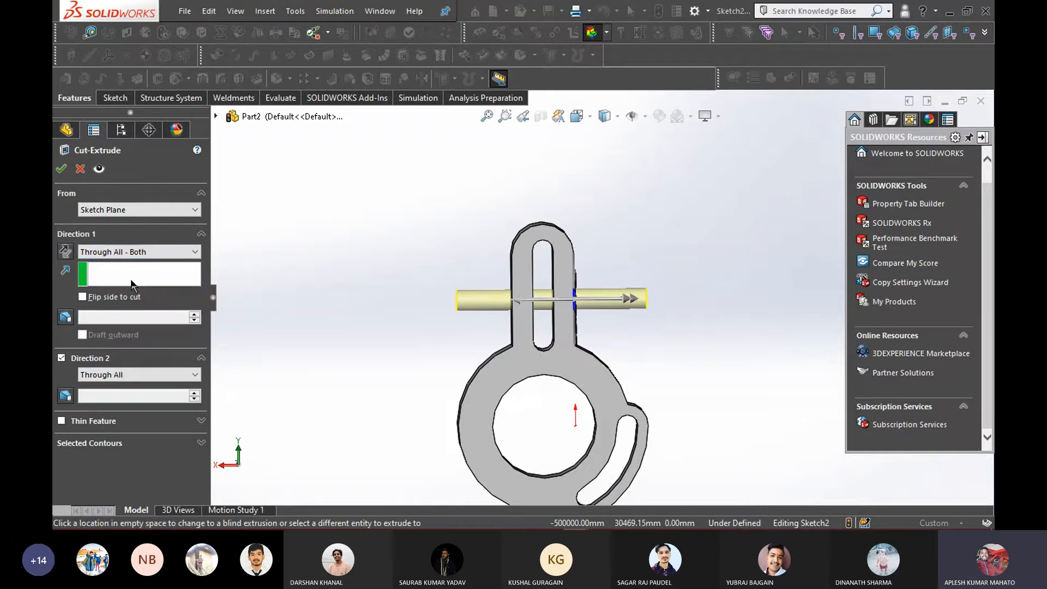
{"action": "left_click", "coordinate": [136, 252]}
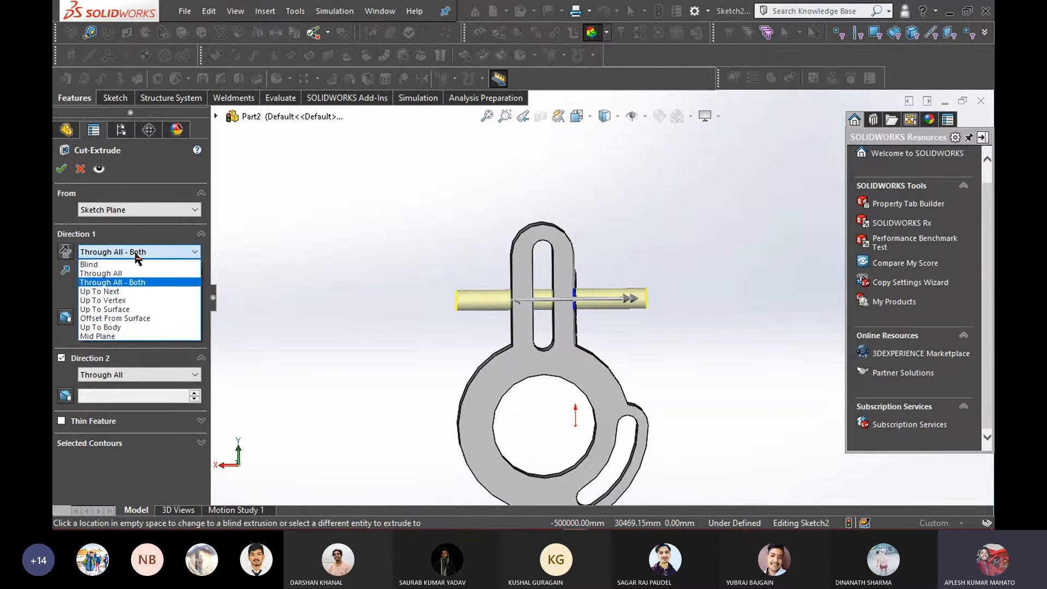
{"action": "left_click", "coordinate": [132, 292]}
{"action": "scroll", "coordinate": [566, 300], "scroll_direction": "down", "scroll_amount": 4}
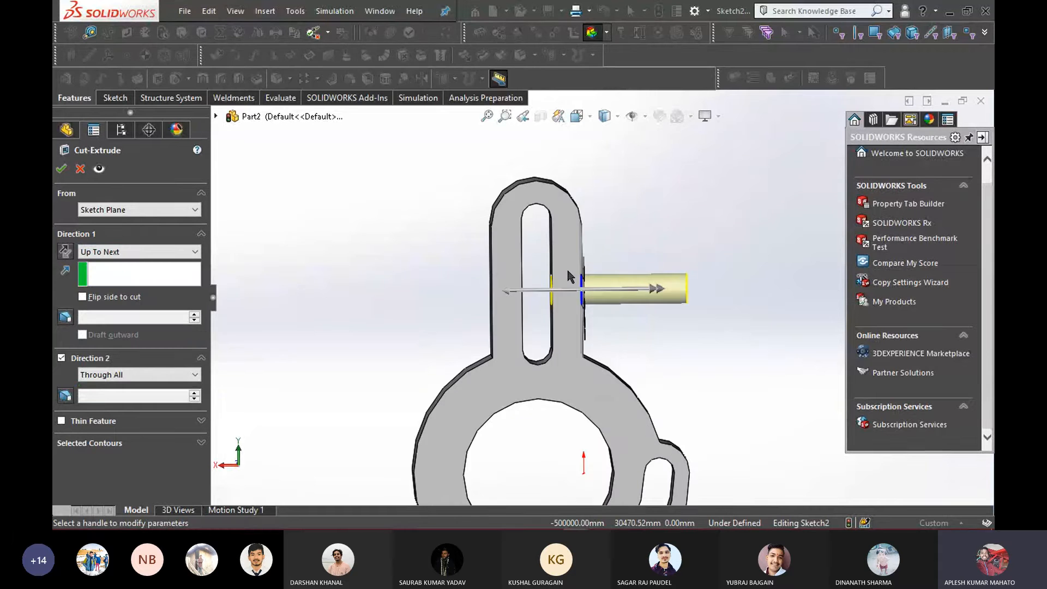
{"action": "scroll", "coordinate": [566, 274], "scroll_direction": "down", "scroll_amount": 5}
{"action": "scroll", "coordinate": [548, 336], "scroll_direction": "up", "scroll_amount": 4}
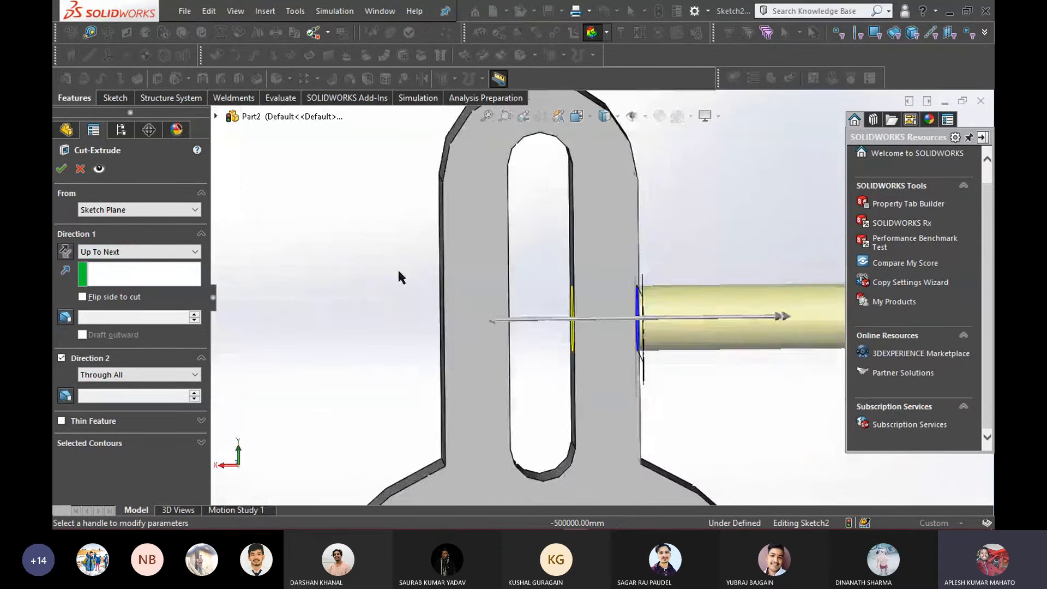
Set the cut's Direction 1 end condition to Up To Surface, examine the arm, and open the end-condition choices again
{"action": "left_click", "coordinate": [174, 255]}
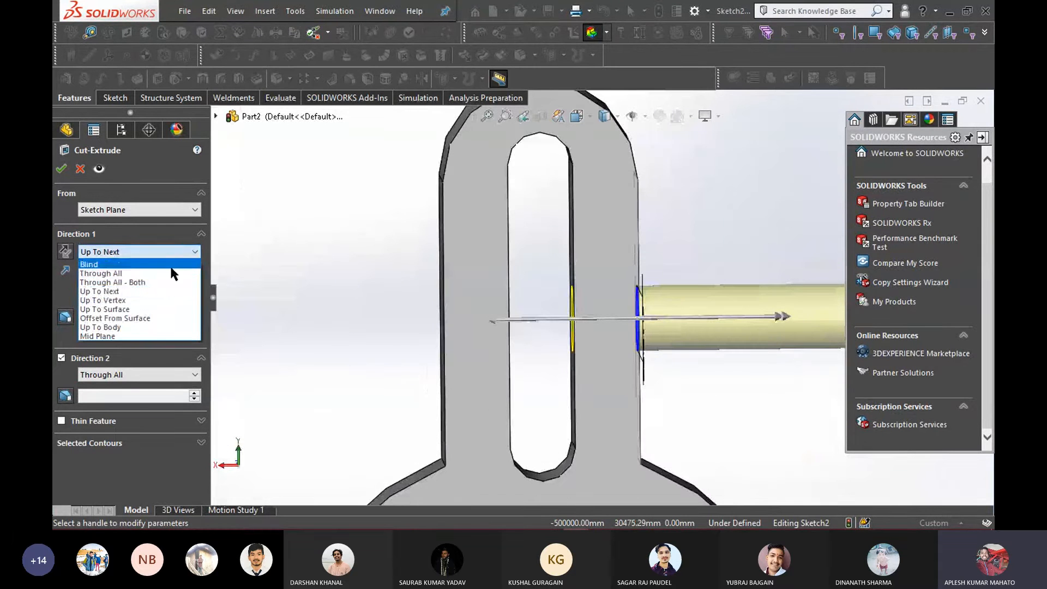
{"action": "left_click", "coordinate": [155, 309]}
{"action": "scroll", "coordinate": [709, 338], "scroll_direction": "down", "scroll_amount": 3}
{"action": "mouse_move", "coordinate": [695, 348]}
{"action": "middle_mouse_down"}
{"action": "mouse_move", "coordinate": [656, 359]}
{"action": "mouse_move", "coordinate": [692, 367]}
{"action": "mouse_move", "coordinate": [557, 358]}
{"action": "middle_mouse_up"}
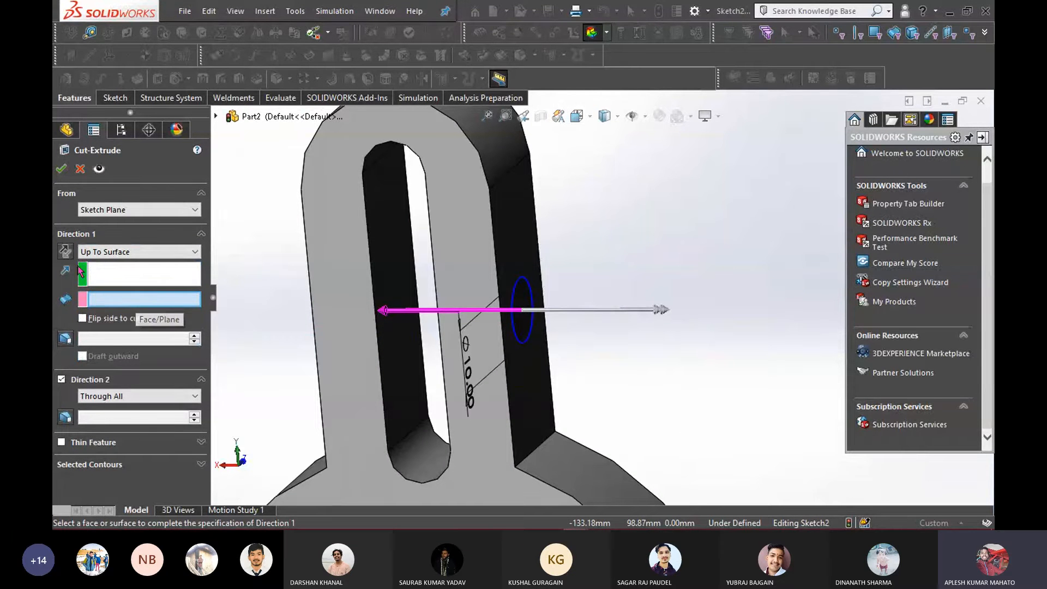
{"action": "scroll", "coordinate": [506, 328], "scroll_direction": "up", "scroll_amount": 3}
{"action": "middle_click_drag", "start_coordinate": [505, 329], "coordinate": [480, 344]}
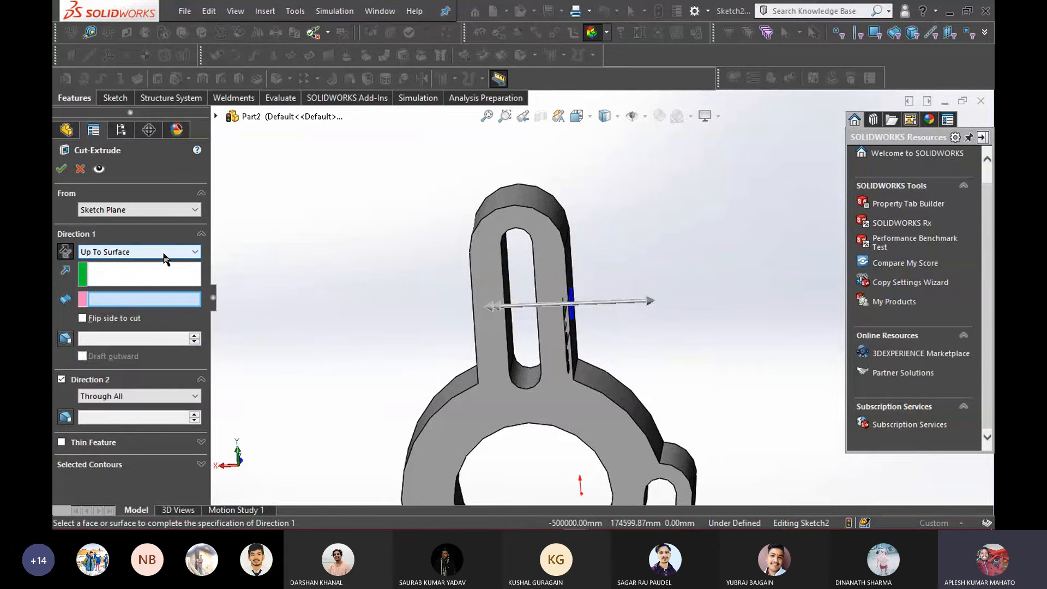
{"action": "left_click", "coordinate": [91, 252]}
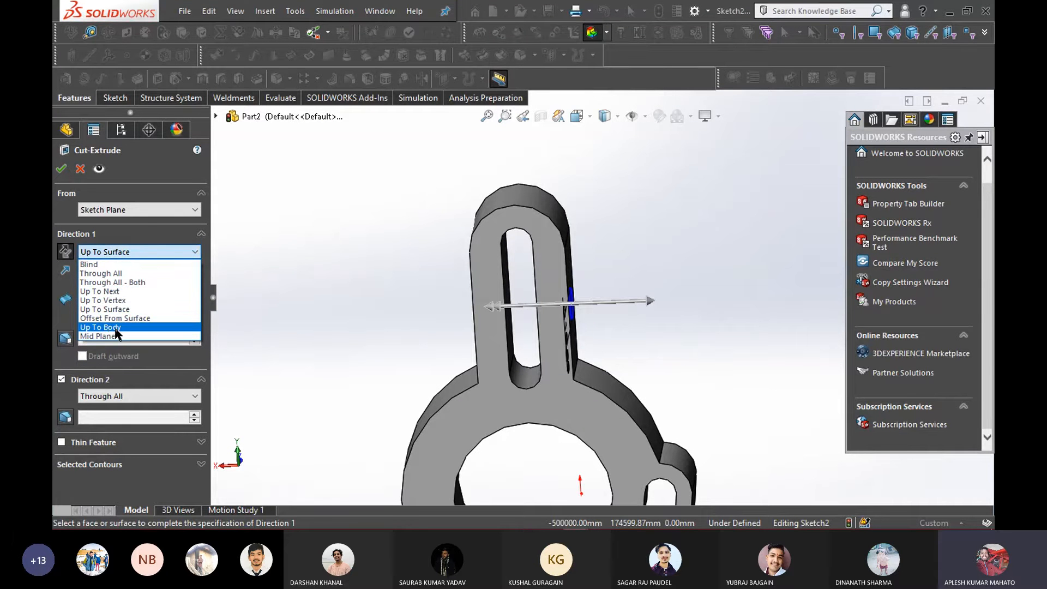
Try Up To Body as the Direction 1 end condition of the cut, and switch back to Up To Surface
{"action": "left_click", "coordinate": [118, 329]}
{"action": "left_click", "coordinate": [130, 252]}
{"action": "left_click", "coordinate": [129, 252]}
{"action": "left_click", "coordinate": [128, 253]}
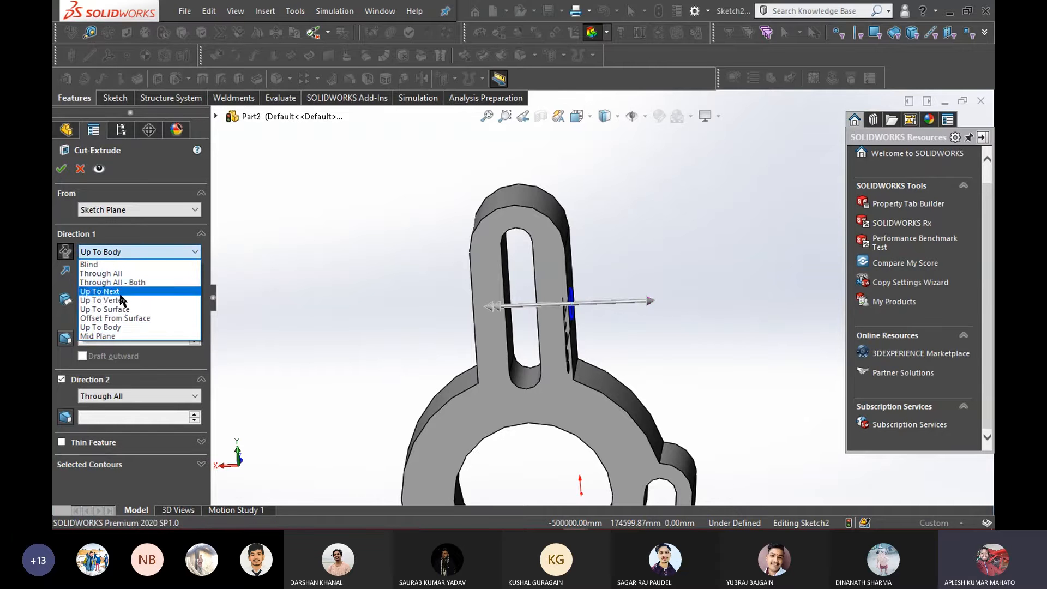
{"action": "left_click", "coordinate": [121, 314]}
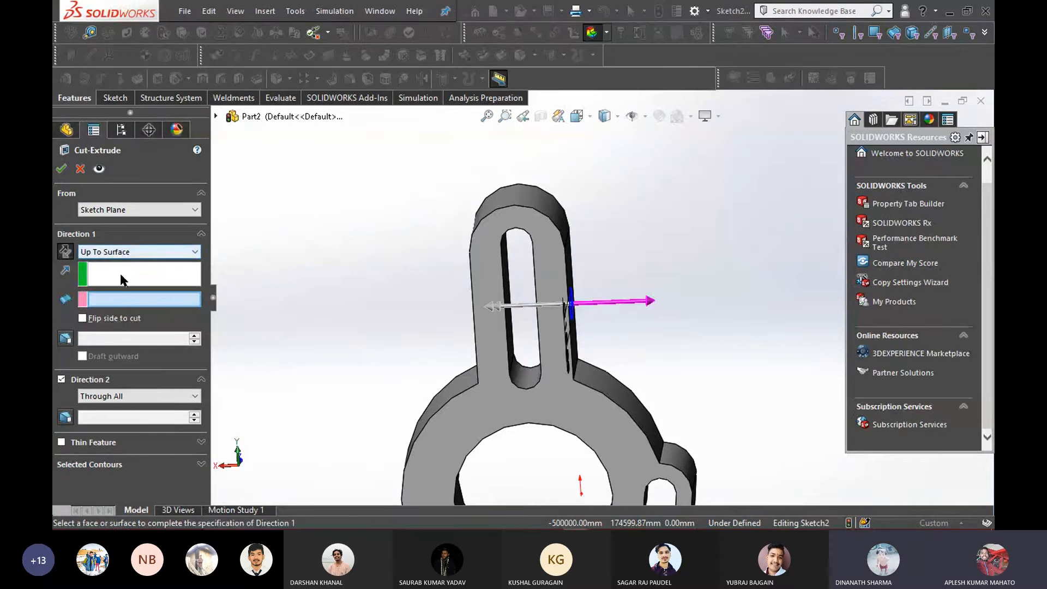
{"action": "left_click", "coordinate": [137, 251]}
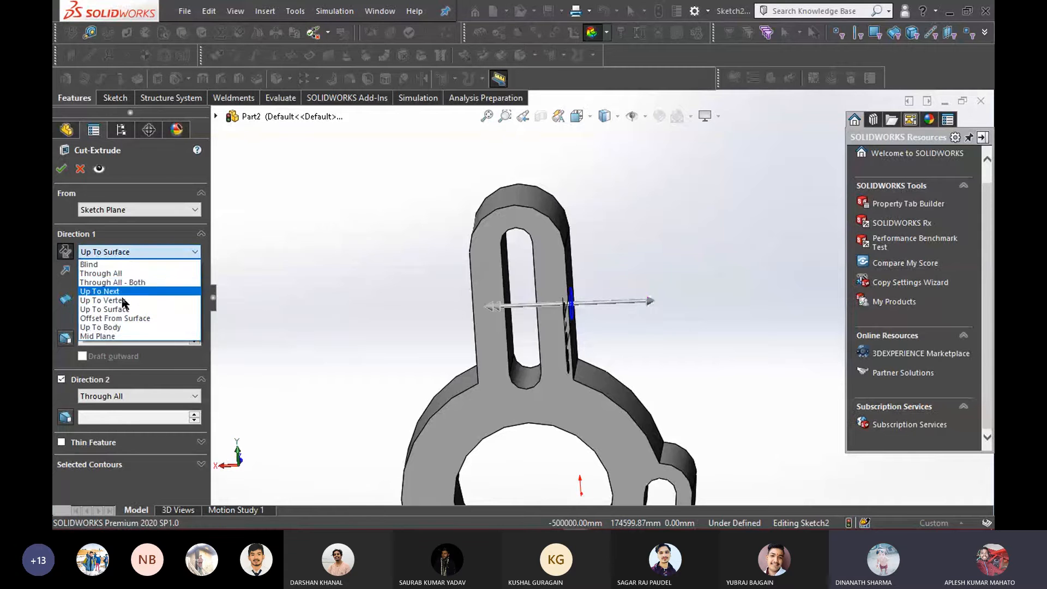
{"action": "left_click", "coordinate": [152, 251]}
{"action": "middle_click_drag", "start_coordinate": [357, 319], "coordinate": [460, 324]}
{"action": "middle_click_drag", "start_coordinate": [355, 329], "coordinate": [293, 332]}
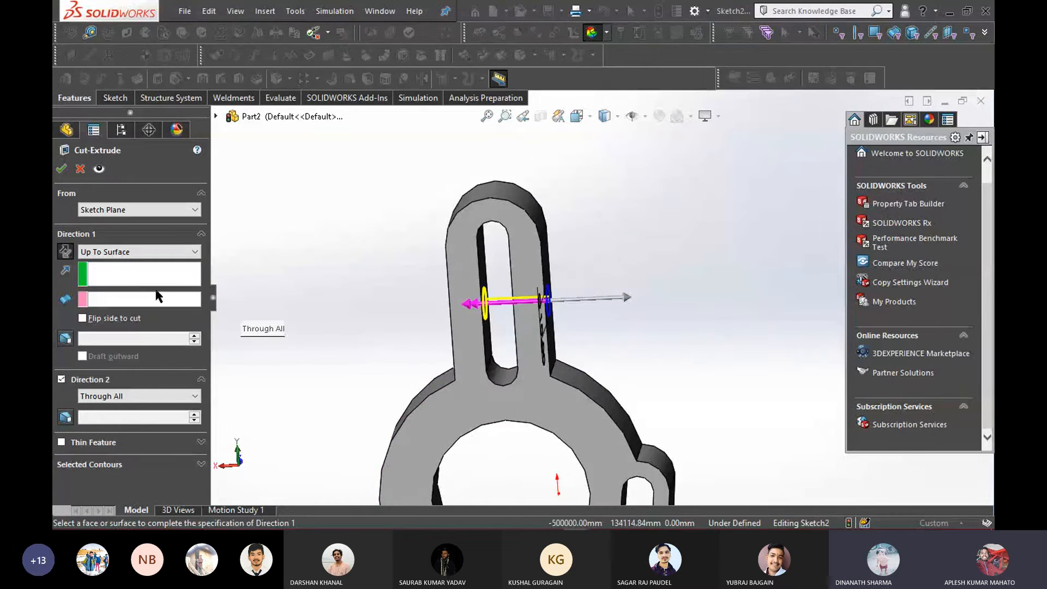
{"action": "scroll", "coordinate": [349, 314], "scroll_direction": "up", "scroll_amount": 2}
{"action": "middle_click_drag", "start_coordinate": [395, 323], "coordinate": [389, 346]}
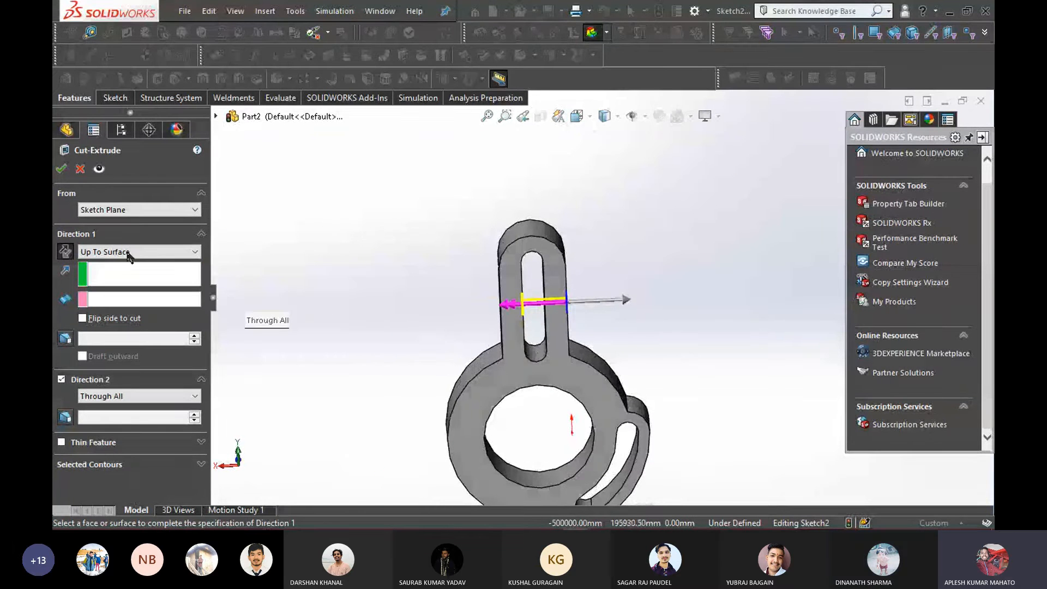
{"action": "left_click", "coordinate": [109, 253]}
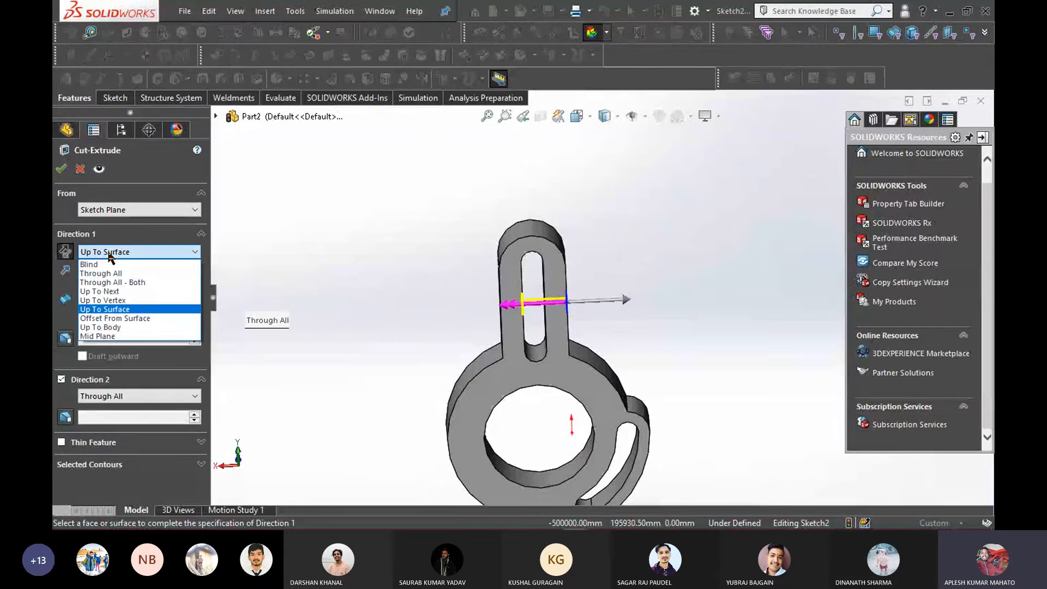
{"action": "left_click", "coordinate": [109, 254]}
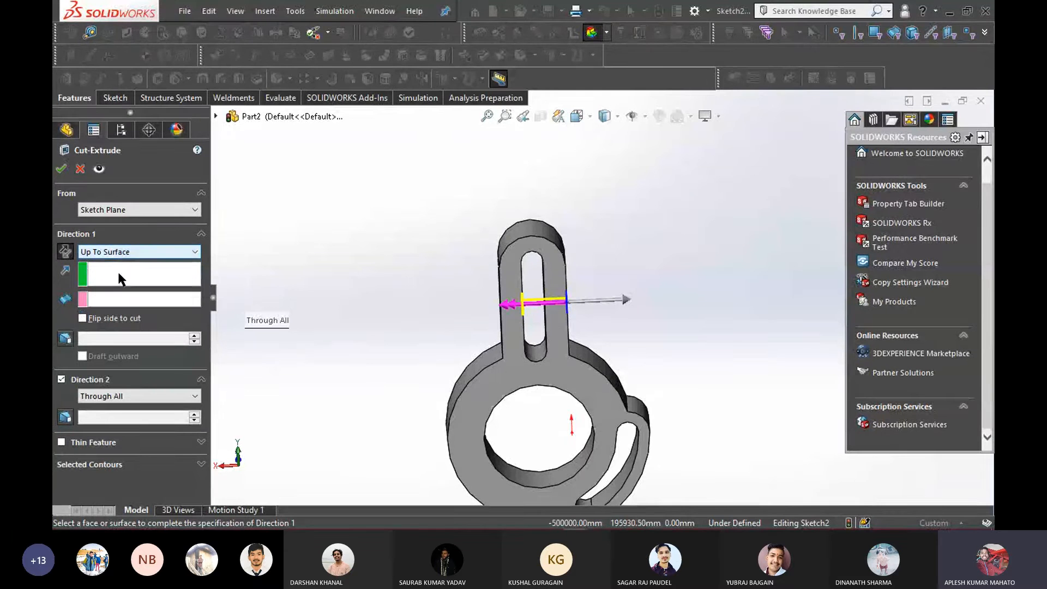
Choose the slotted arm's flat side face opposite the circle sketch as the cut's Direction 1 end surface
{"action": "middle_click_drag", "start_coordinate": [376, 323], "coordinate": [542, 336]}
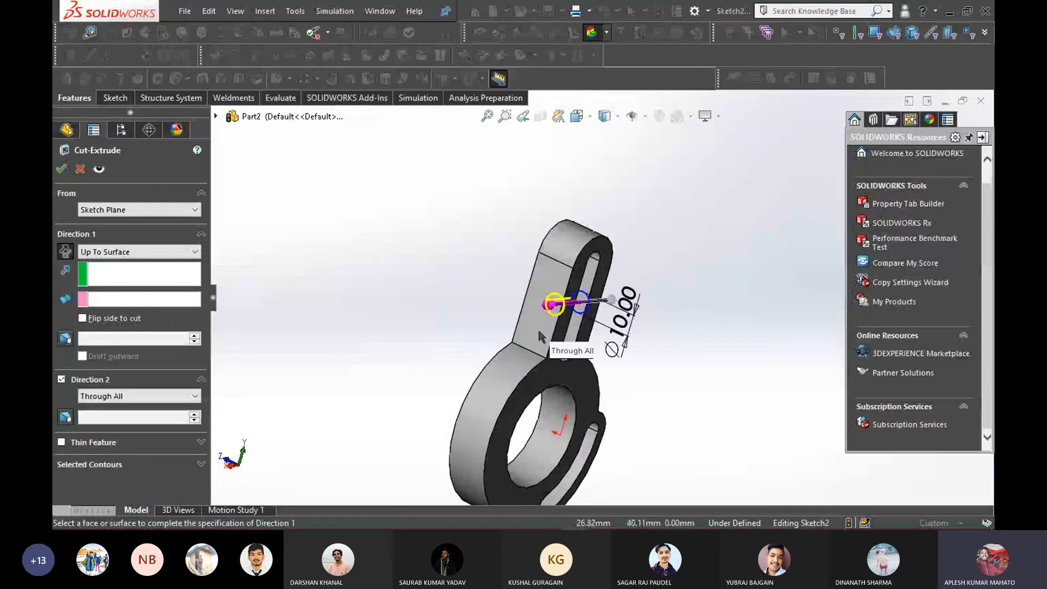
{"action": "right_click", "coordinate": [530, 329]}
{"action": "left_click", "coordinate": [457, 316]}
{"action": "left_click", "coordinate": [129, 278]}
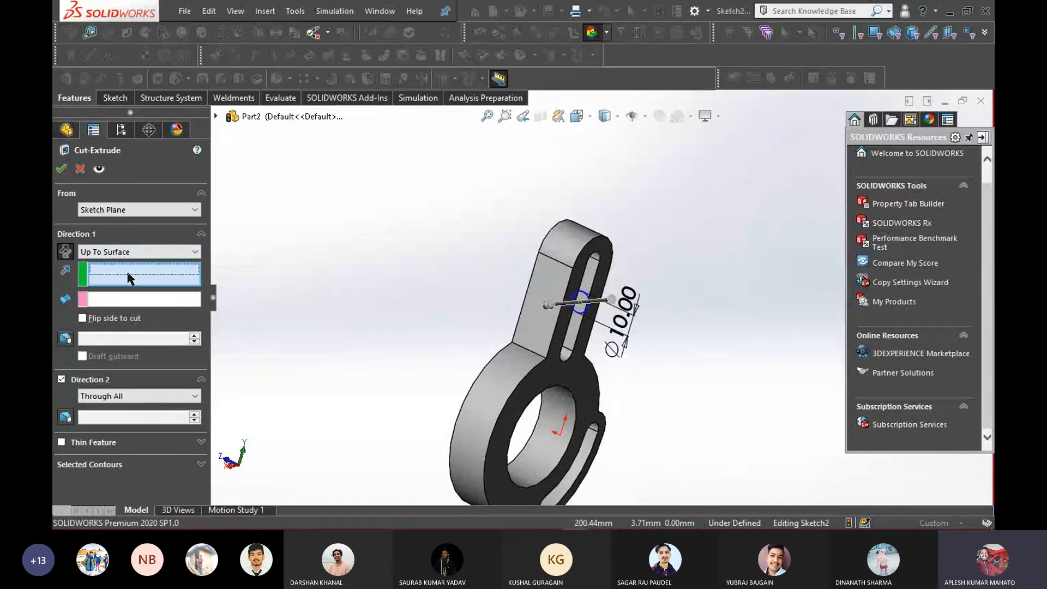
{"action": "left_click", "coordinate": [141, 299]}
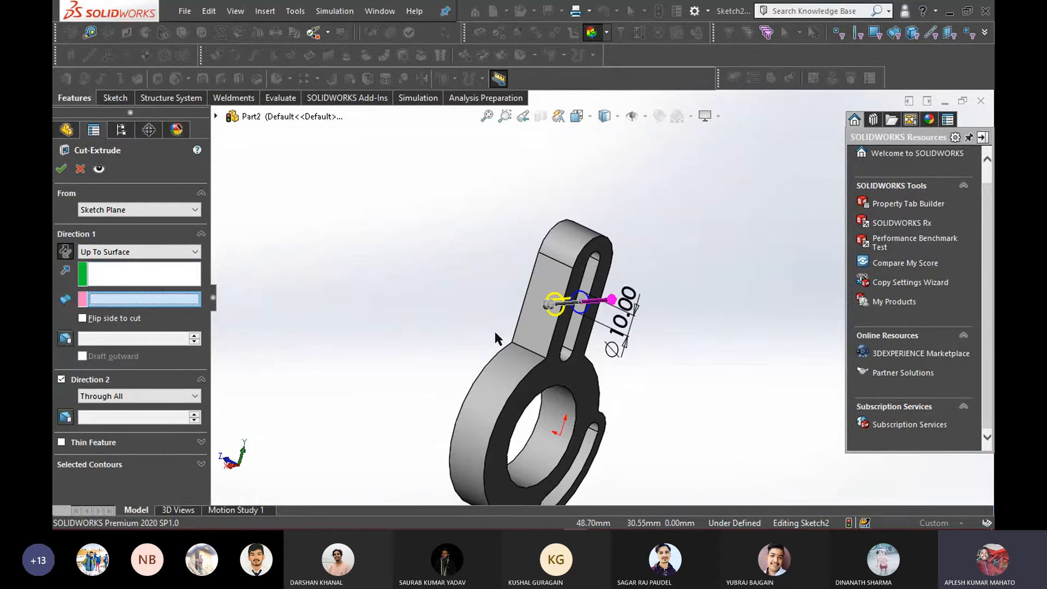
{"action": "left_click", "coordinate": [543, 335]}
{"action": "middle_click_drag", "start_coordinate": [423, 332], "coordinate": [322, 327]}
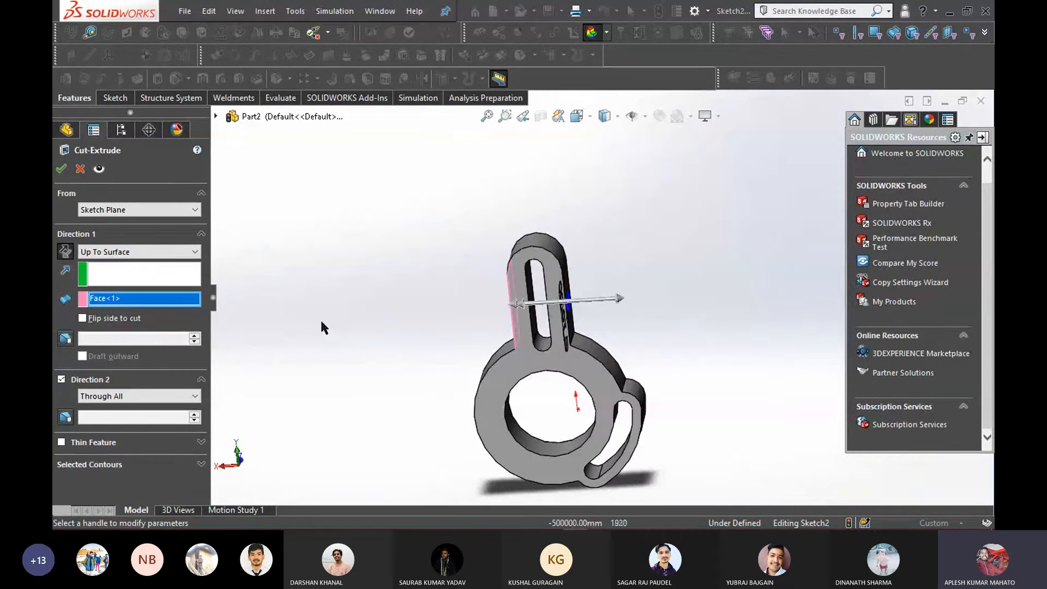
Disable Direction 2 and complete the circular cut through the slotted arm up to the selected face
{"action": "left_click", "coordinate": [61, 169]}
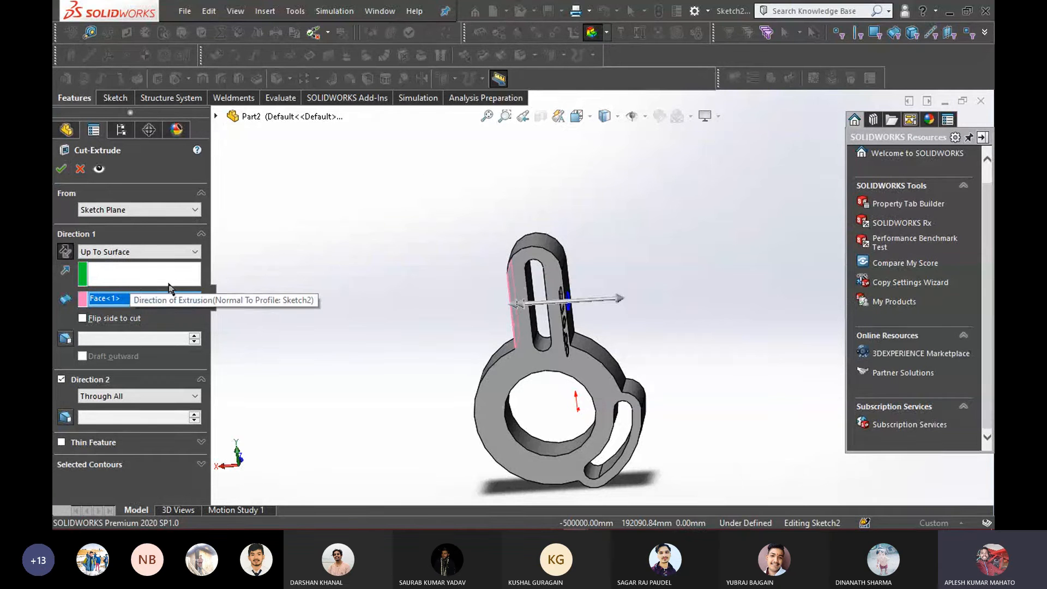
{"action": "left_click", "coordinate": [155, 273]}
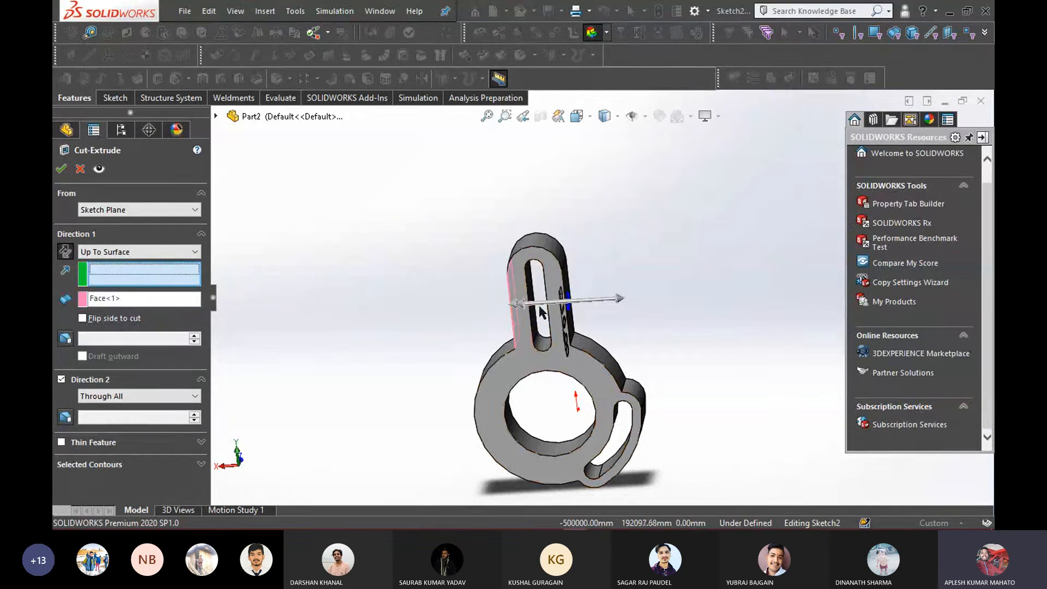
{"action": "middle_click_drag", "start_coordinate": [256, 324], "coordinate": [288, 314]}
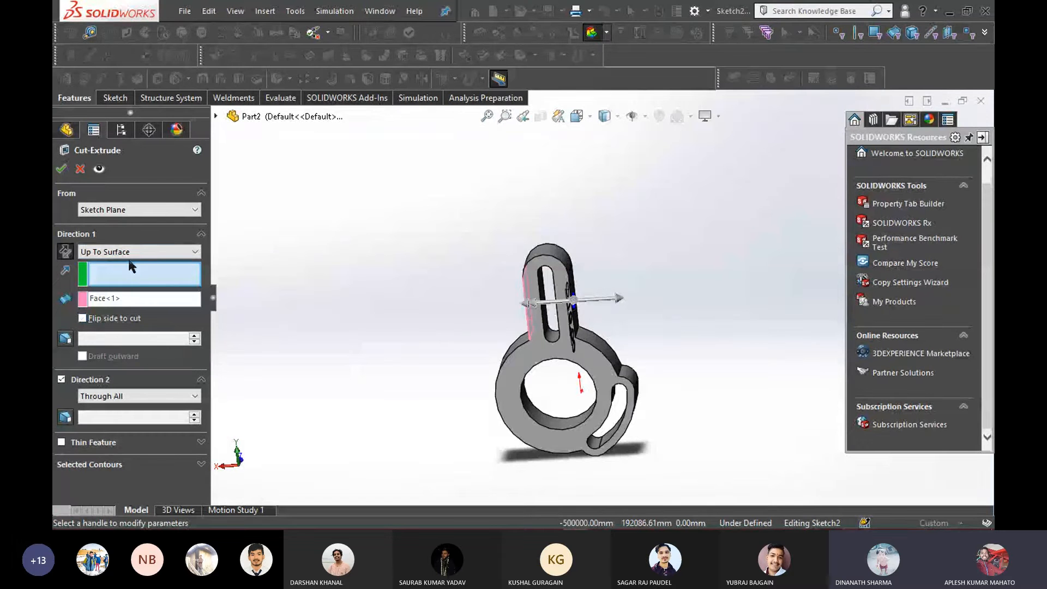
{"action": "left_click", "coordinate": [61, 379]}
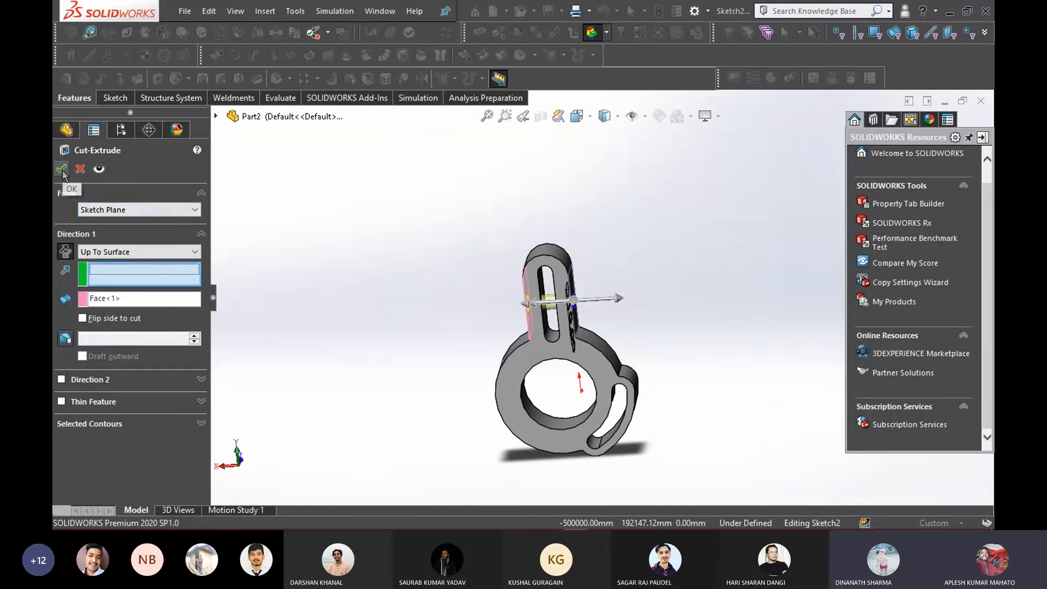
{"action": "key", "text": "Return"}
{"action": "middle_click_drag", "start_coordinate": [385, 325], "coordinate": [345, 240]}
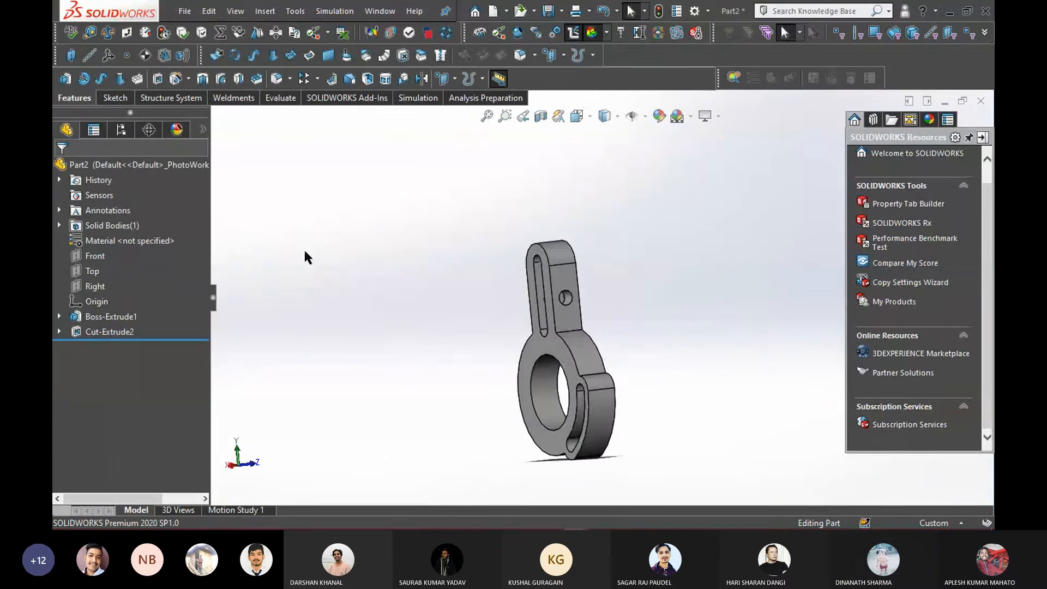
Edit the arm's hole cut, remove its end face and try Up To Next as the end condition
{"action": "left_click", "coordinate": [59, 332]}
{"action": "right_click", "coordinate": [123, 355]}
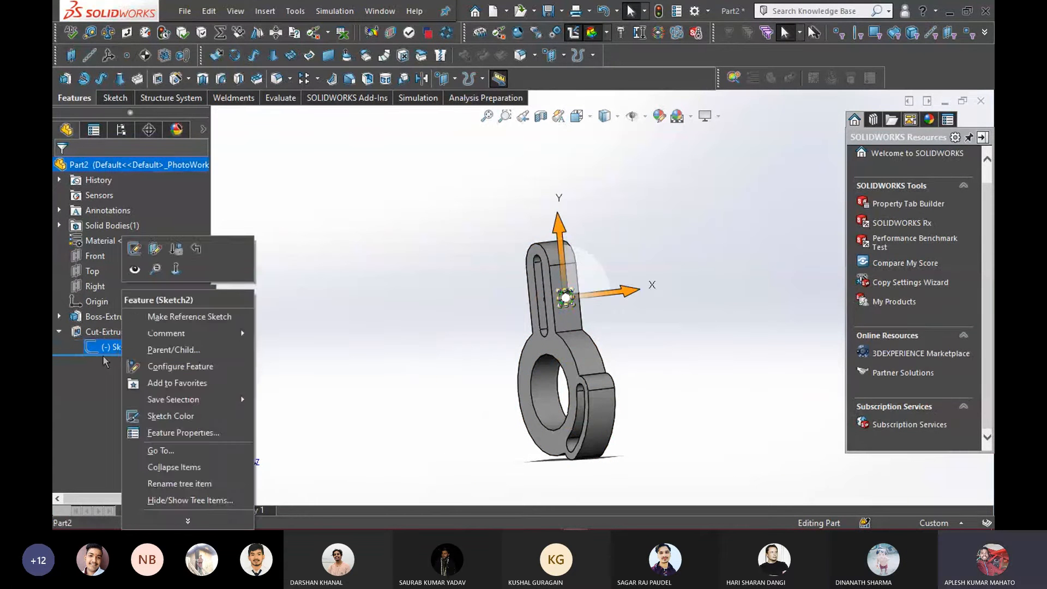
{"action": "key", "text": "Escape"}
{"action": "right_click", "coordinate": [92, 335]}
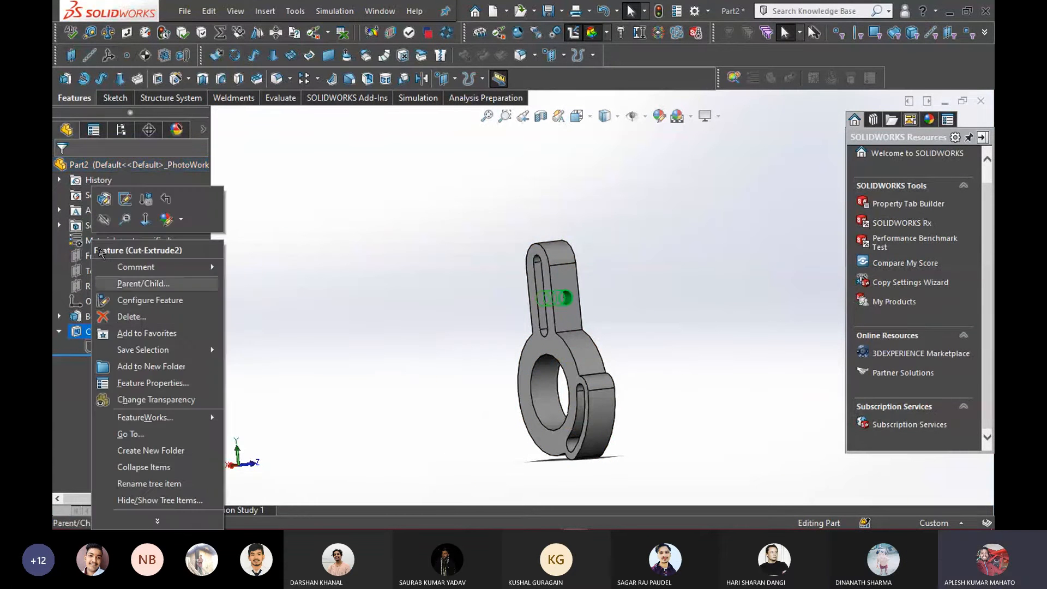
{"action": "left_click", "coordinate": [100, 205]}
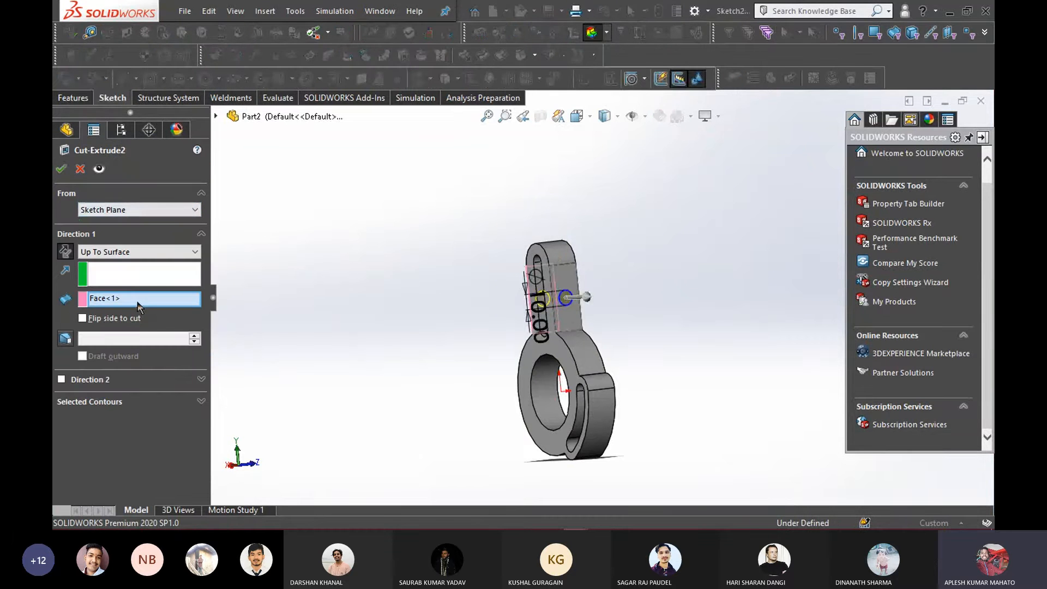
{"action": "left_click", "coordinate": [138, 300]}
{"action": "right_click", "coordinate": [138, 300]}
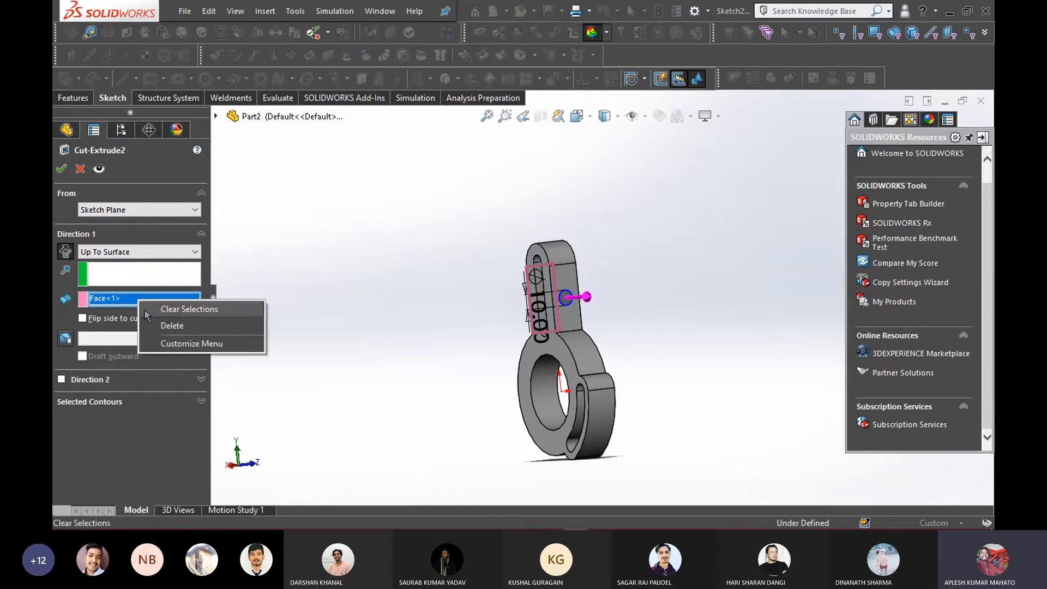
{"action": "left_click", "coordinate": [169, 326]}
{"action": "left_click", "coordinate": [153, 254]}
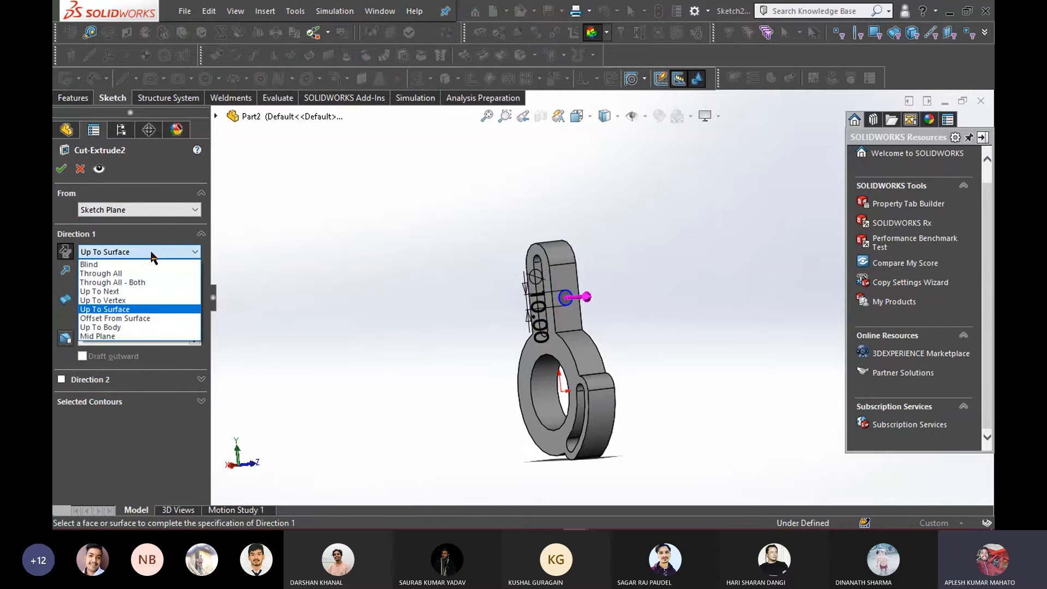
{"action": "left_click", "coordinate": [135, 291]}
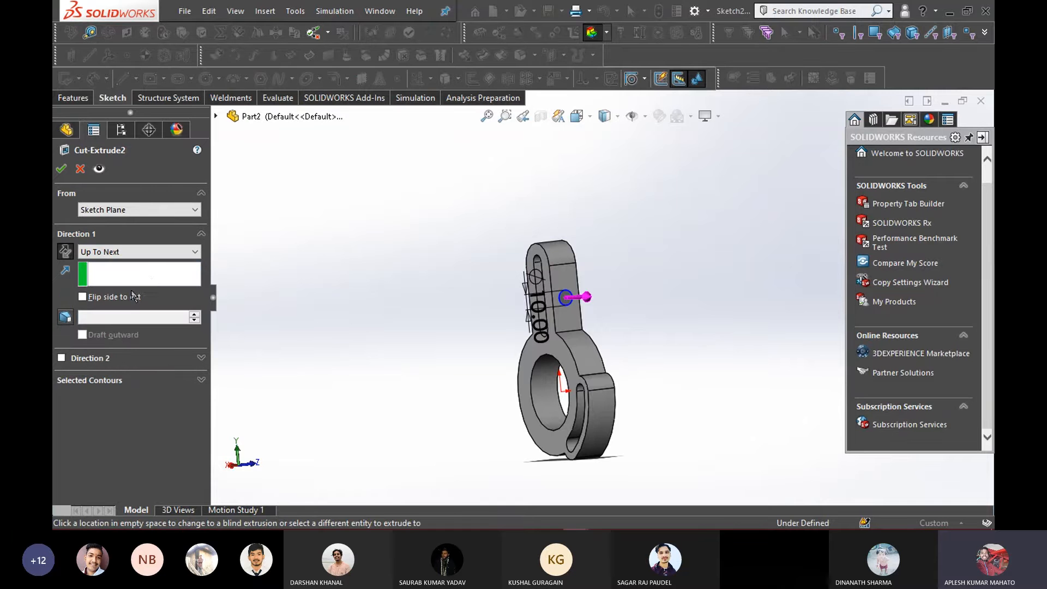
Try a blind depth of 114 mm for the hole cut and cancel the feature edit
{"action": "left_click", "coordinate": [315, 283]}
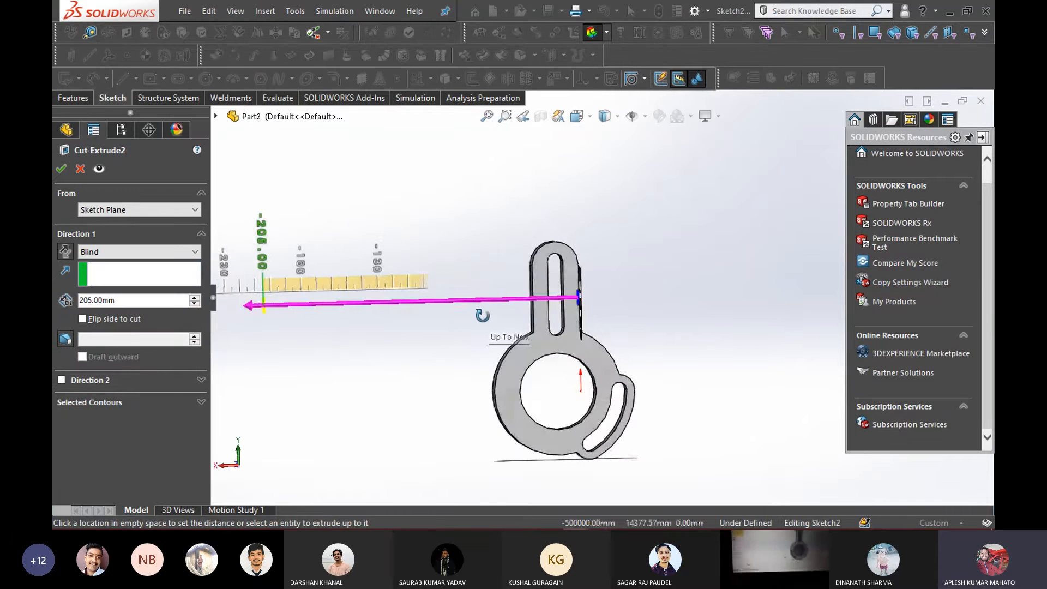
{"action": "left_click", "coordinate": [365, 324]}
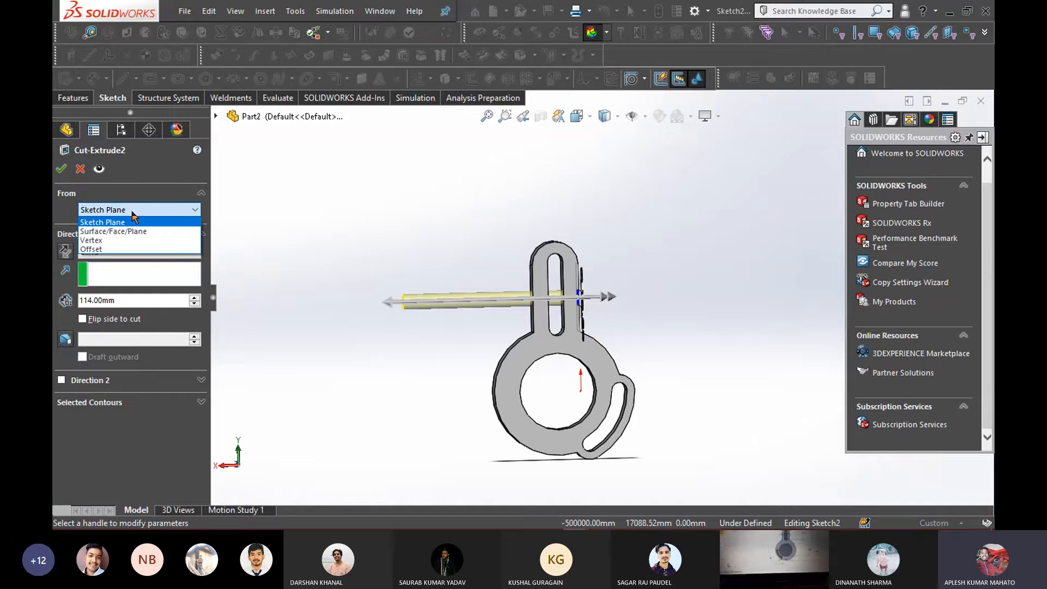
{"action": "left_click", "coordinate": [80, 173]}
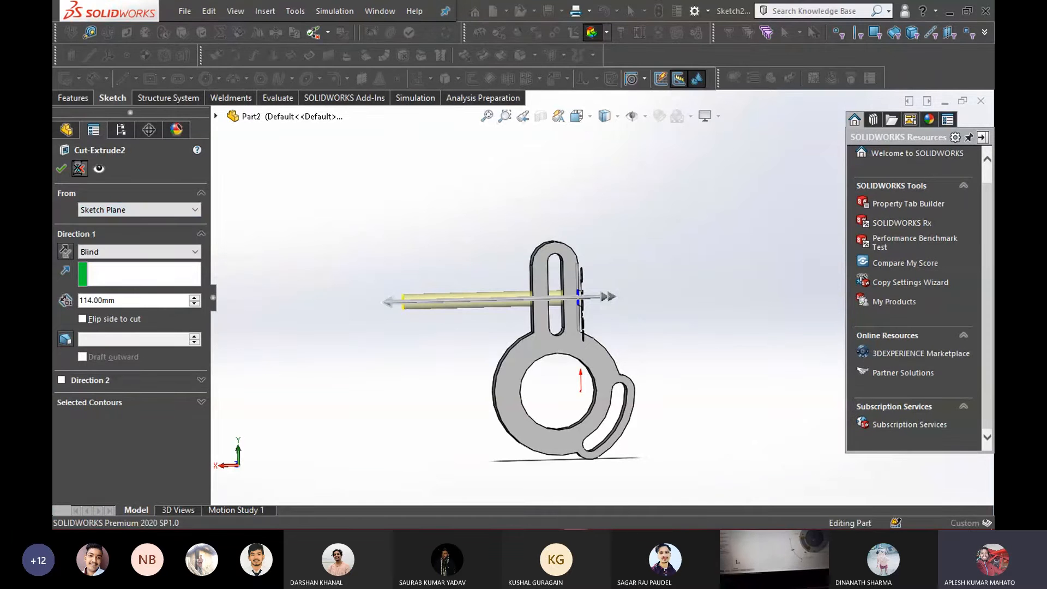
{"action": "left_click", "coordinate": [80, 170]}
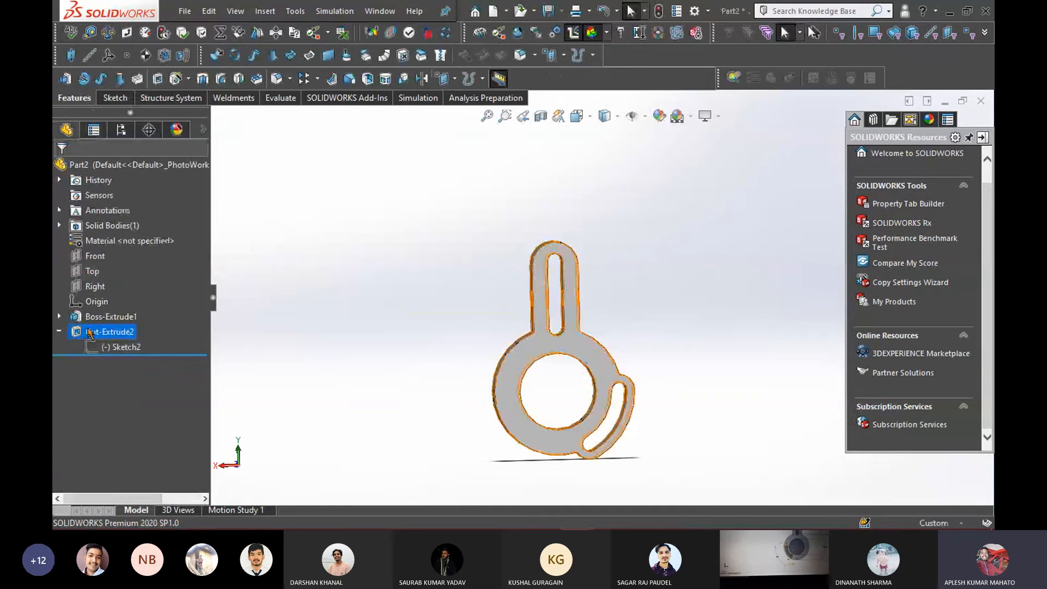
{"action": "right_click", "coordinate": [90, 333]}
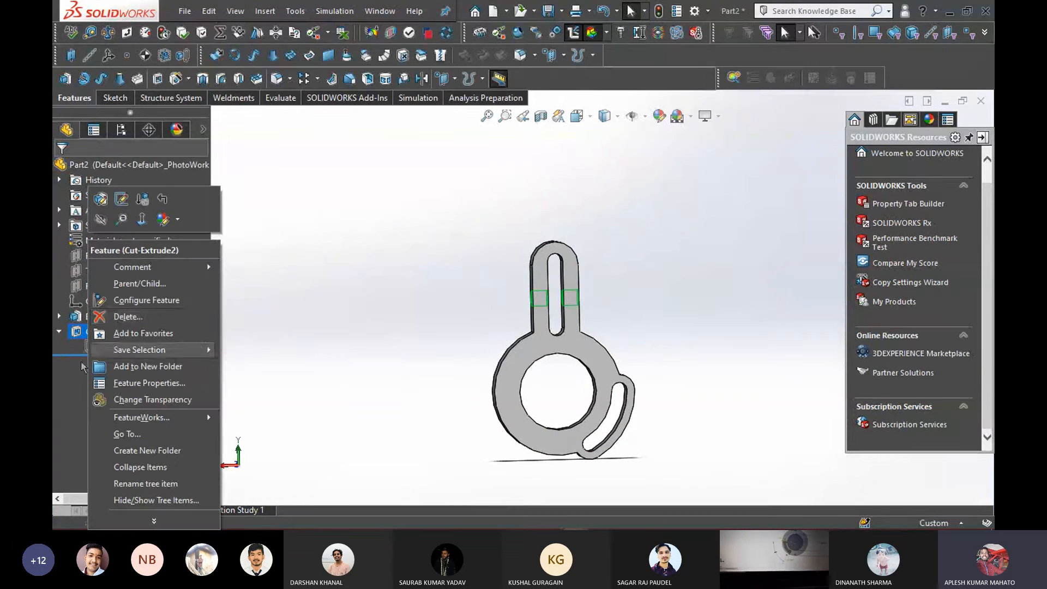
{"action": "left_click", "coordinate": [61, 391]}
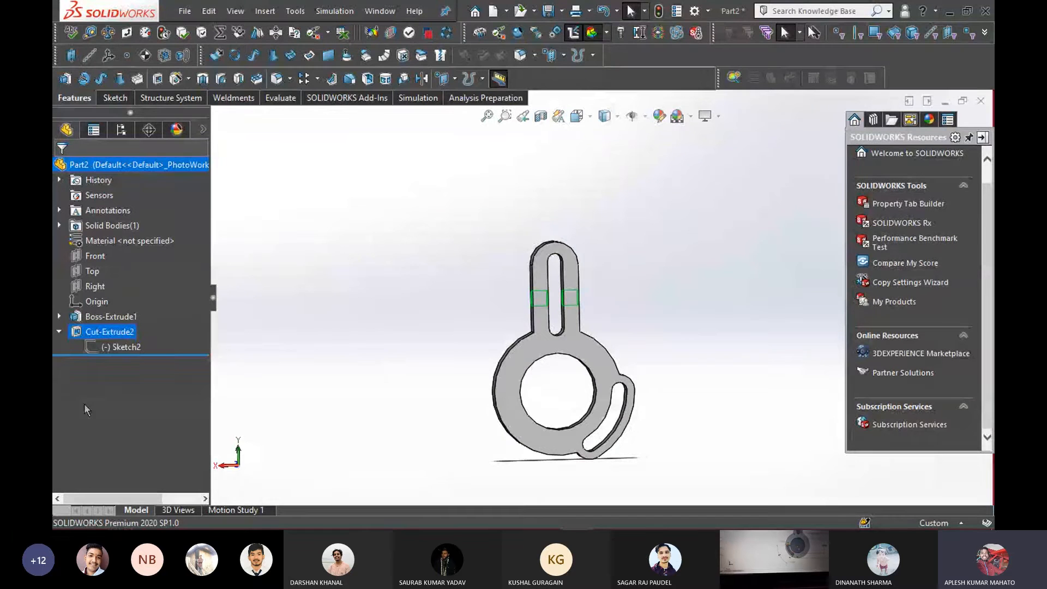
{"action": "left_click", "coordinate": [377, 373]}
{"action": "middle_click_drag", "start_coordinate": [460, 330], "coordinate": [532, 333]}
{"action": "scroll", "coordinate": [568, 306], "scroll_direction": "down", "scroll_amount": 3}
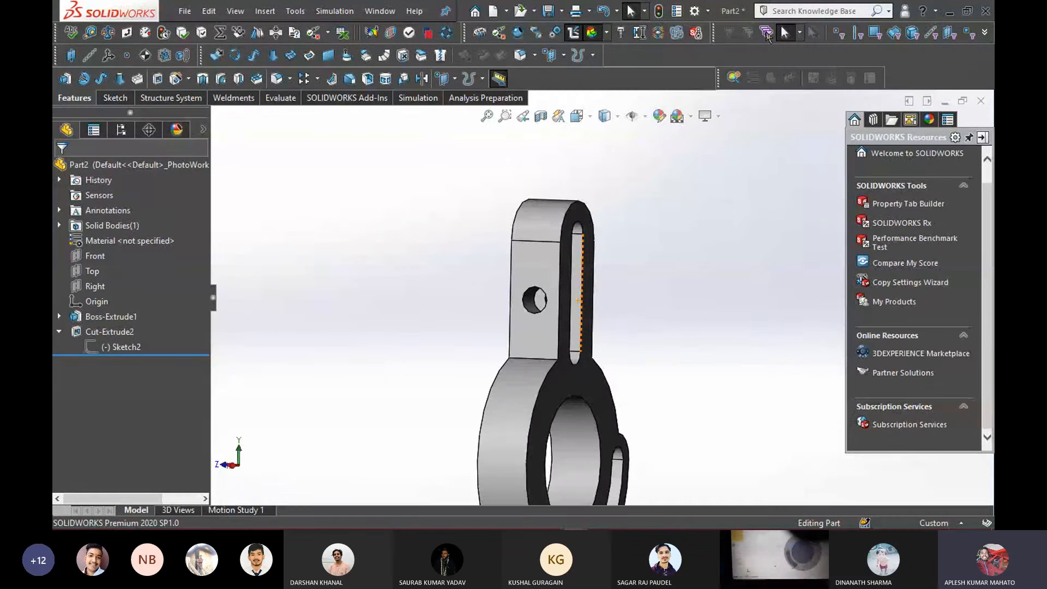
Switch to the Microsoft Teams meeting window, view it maximized and minimize it again
{"action": "left_click", "coordinate": [951, 11]}
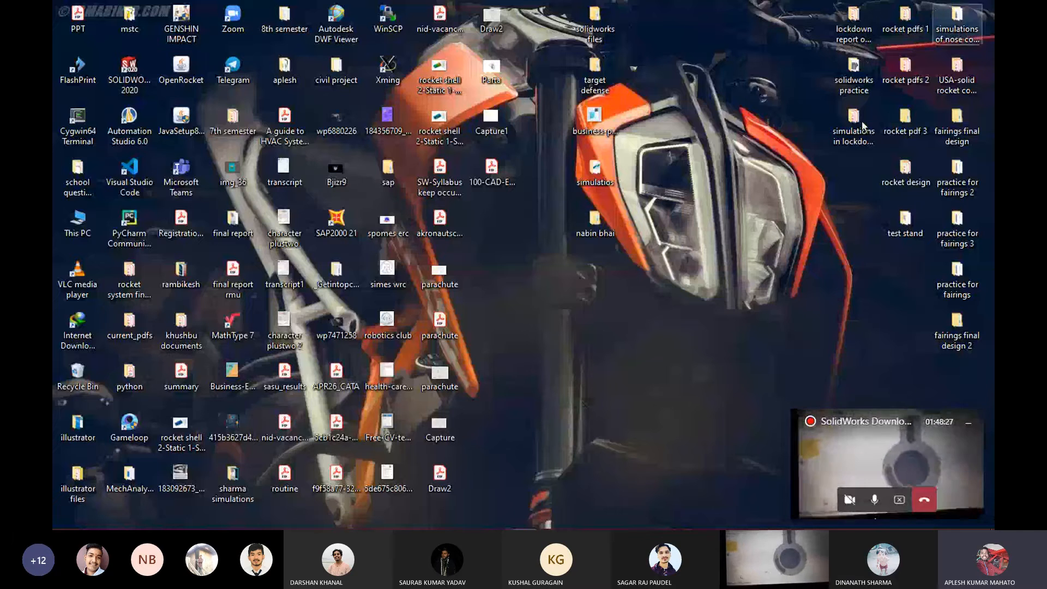
{"action": "left_click", "coordinate": [907, 461]}
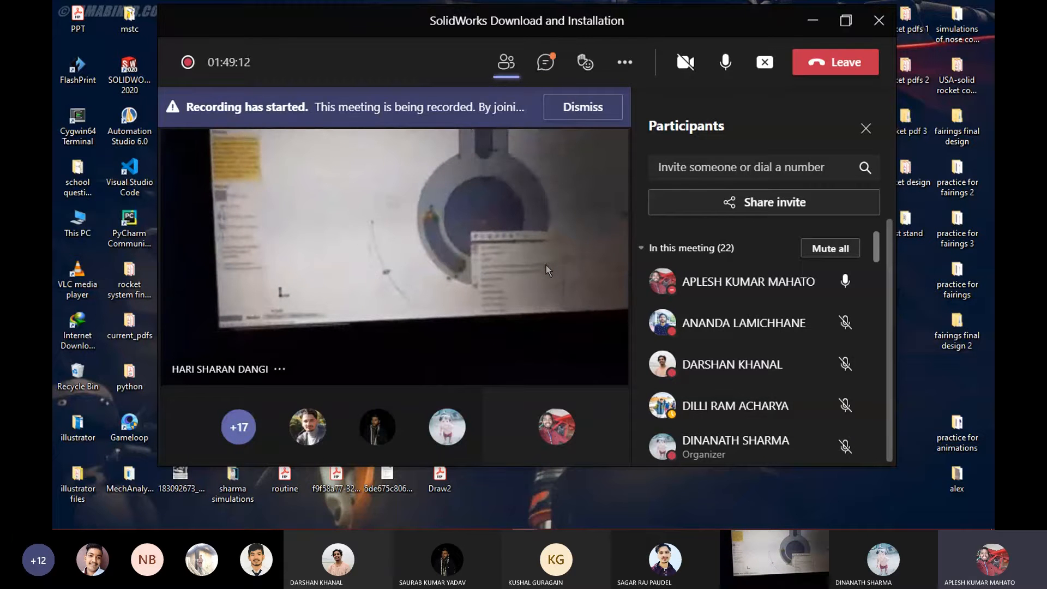
{"action": "left_click", "coordinate": [847, 22]}
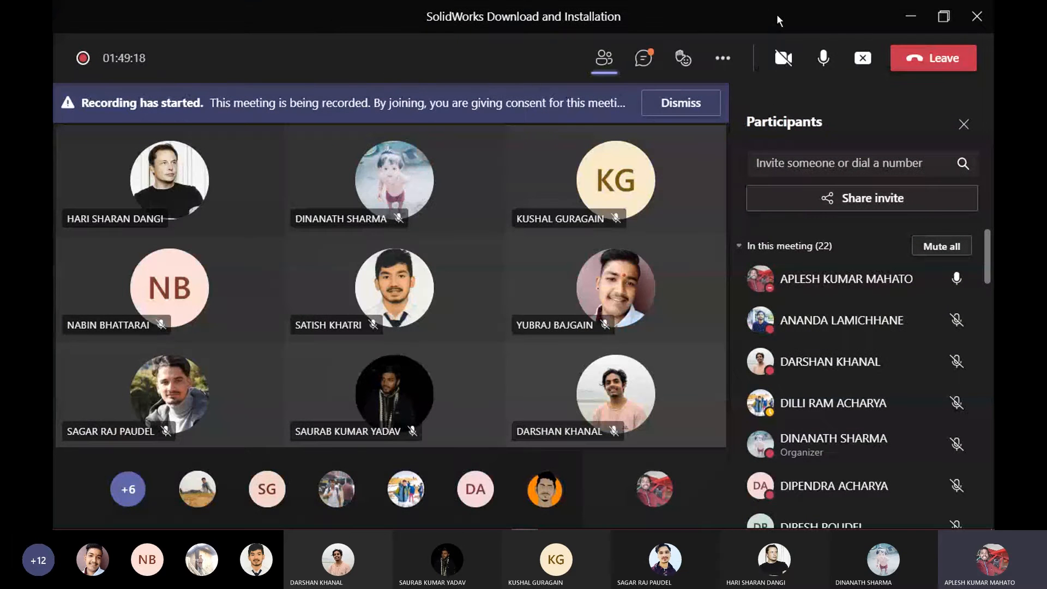
{"action": "left_click", "coordinate": [911, 16]}
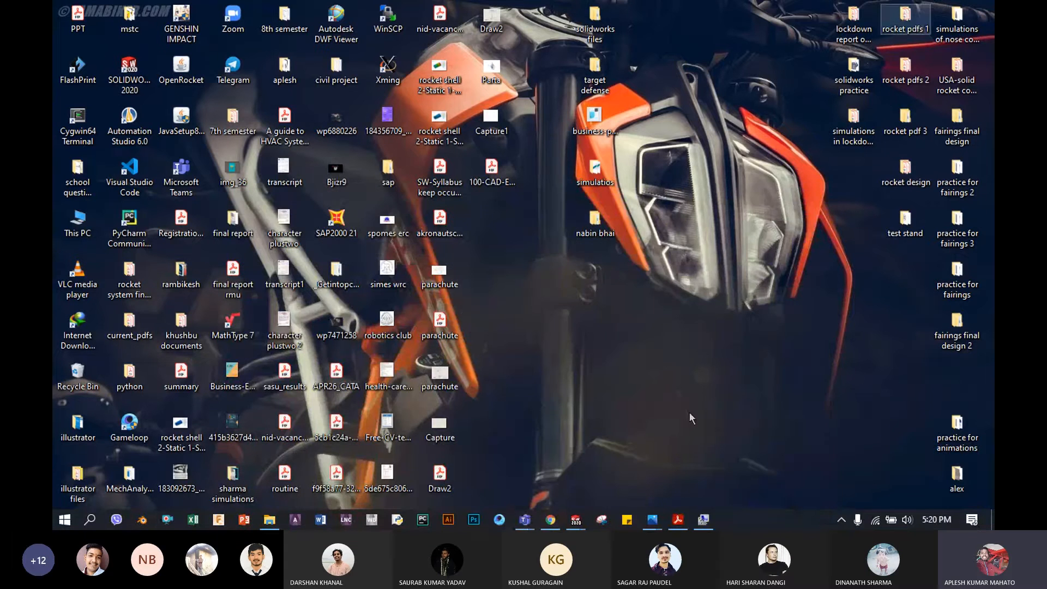
{"action": "mouse_move", "coordinate": [525, 520]}
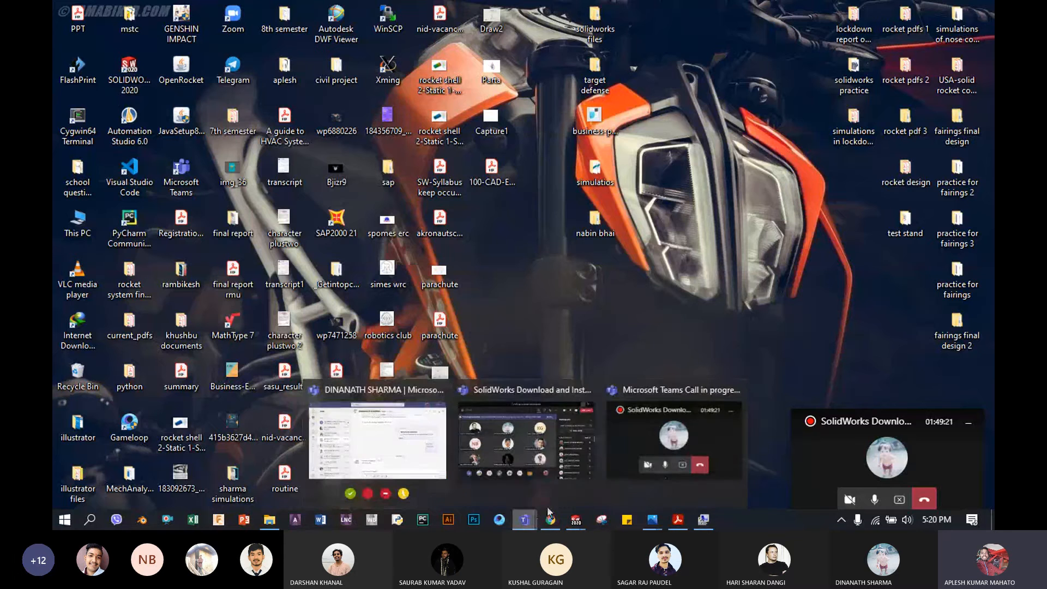
{"action": "mouse_move", "coordinate": [543, 462]}
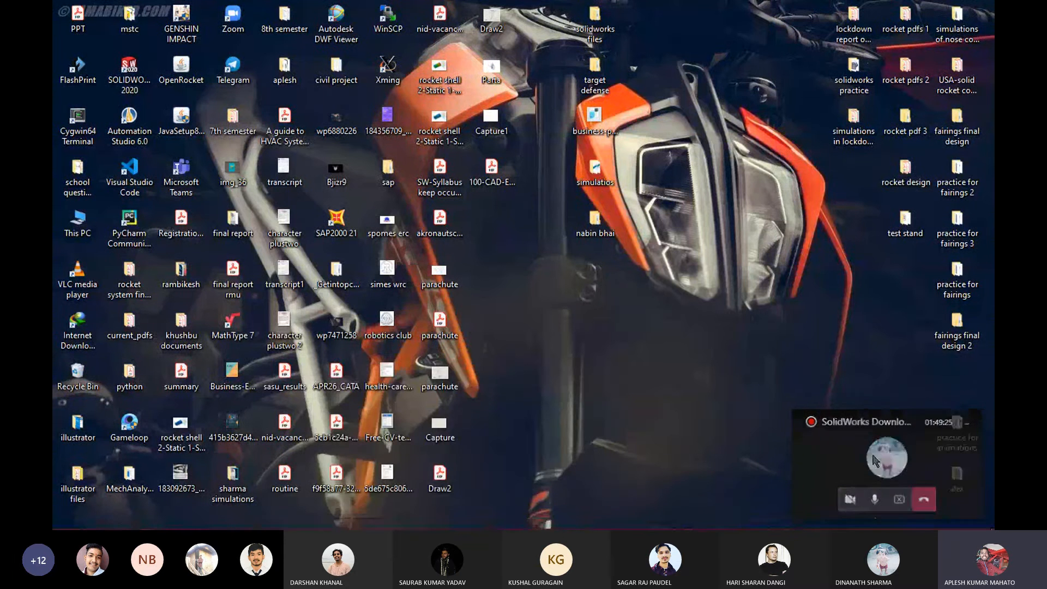
Bring up and minimize the Teams meeting window and inspect the hole through the slotted arm from several angles
{"action": "left_click", "coordinate": [875, 460]}
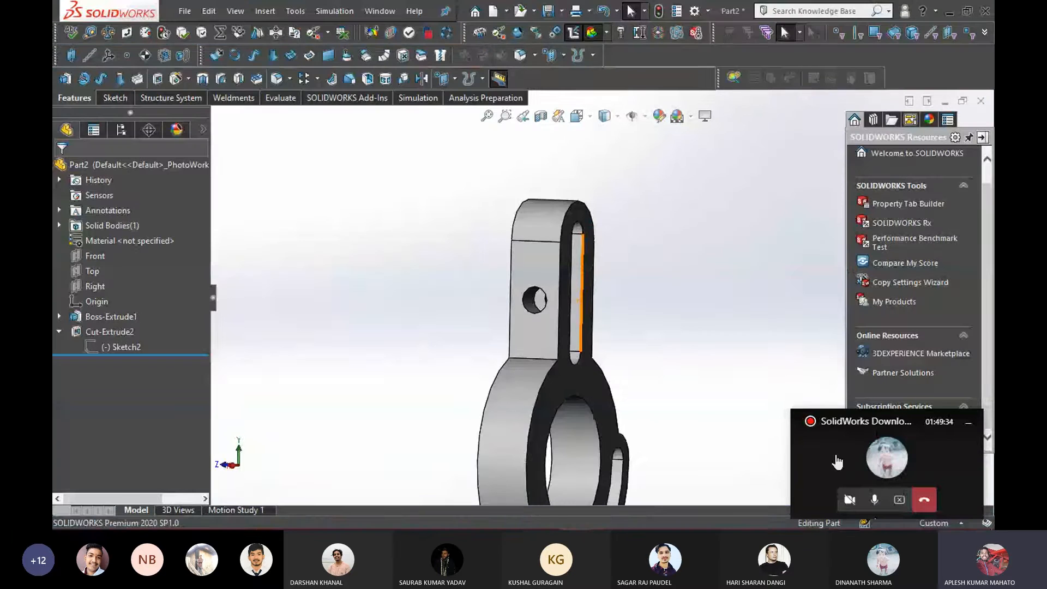
{"action": "left_click", "coordinate": [839, 462]}
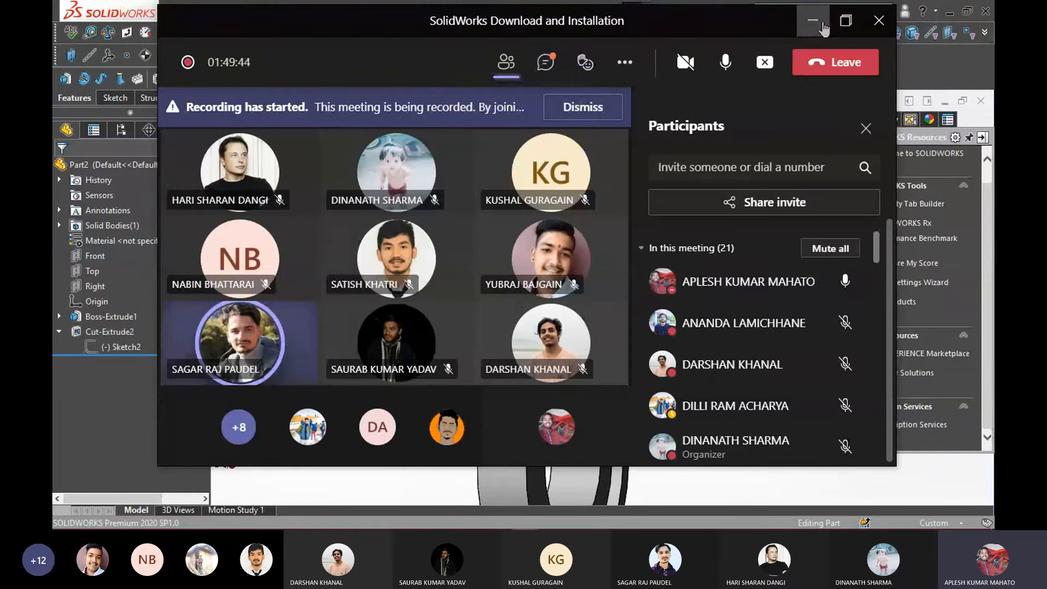
{"action": "left_click", "coordinate": [818, 26]}
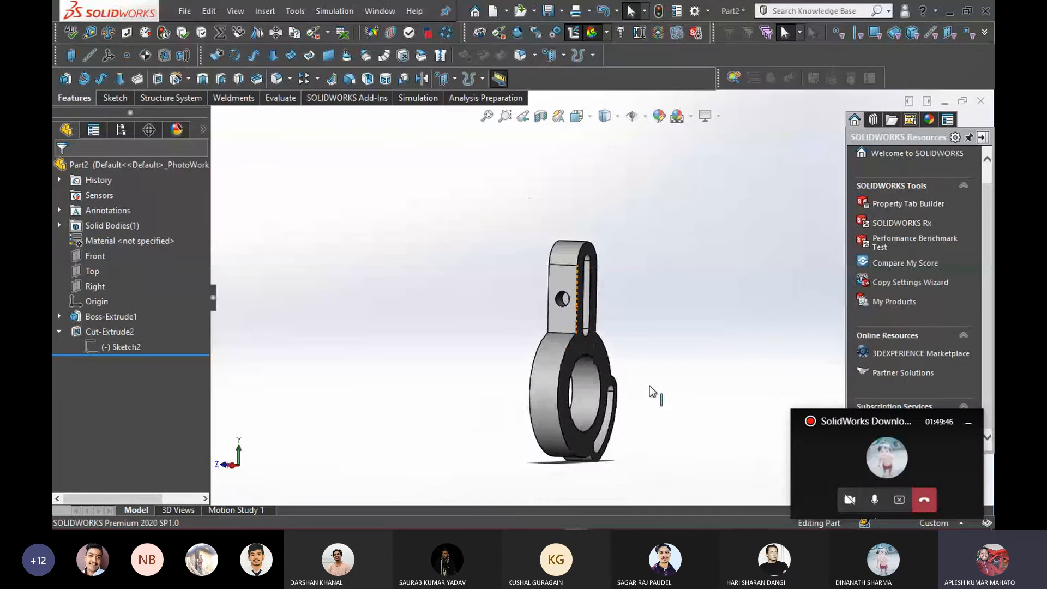
{"action": "middle_click_drag", "start_coordinate": [652, 400], "coordinate": [603, 311]}
{"action": "scroll", "coordinate": [603, 303], "scroll_direction": "down", "scroll_amount": 3}
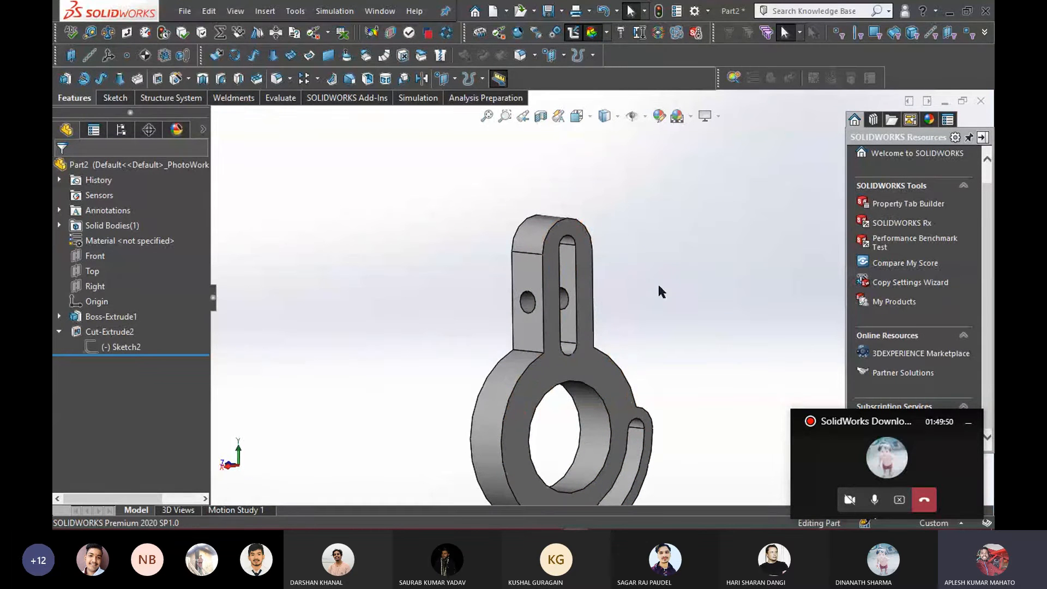
{"action": "middle_click_drag", "start_coordinate": [663, 322], "coordinate": [636, 322]}
{"action": "middle_click_drag", "start_coordinate": [671, 383], "coordinate": [737, 327]}
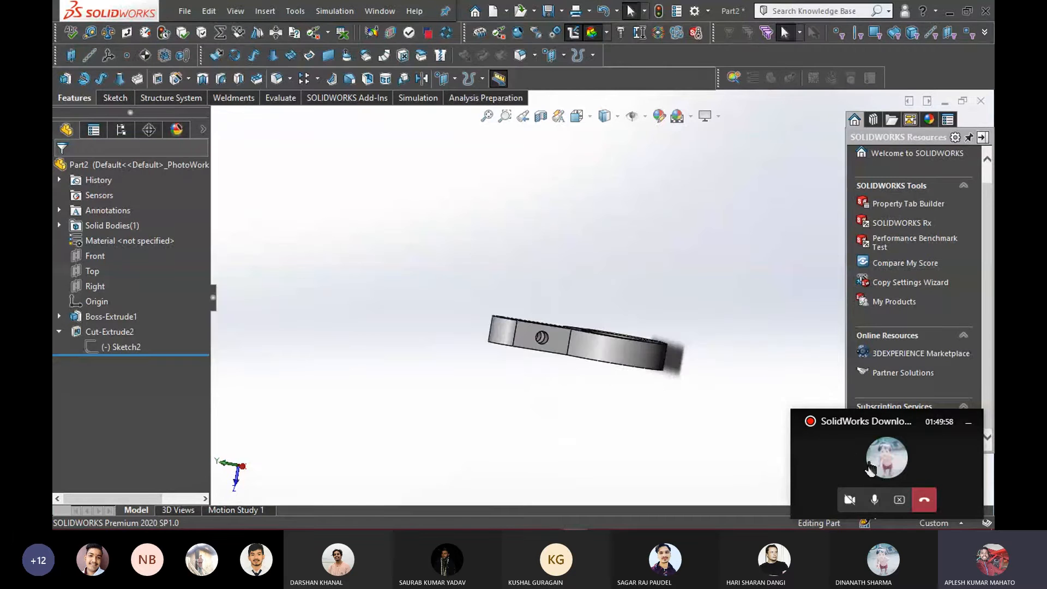
Switch to the sketch shared by a meeting participant and examine the relations and dimensions around the ring's curved slot
{"action": "left_click", "coordinate": [867, 466]}
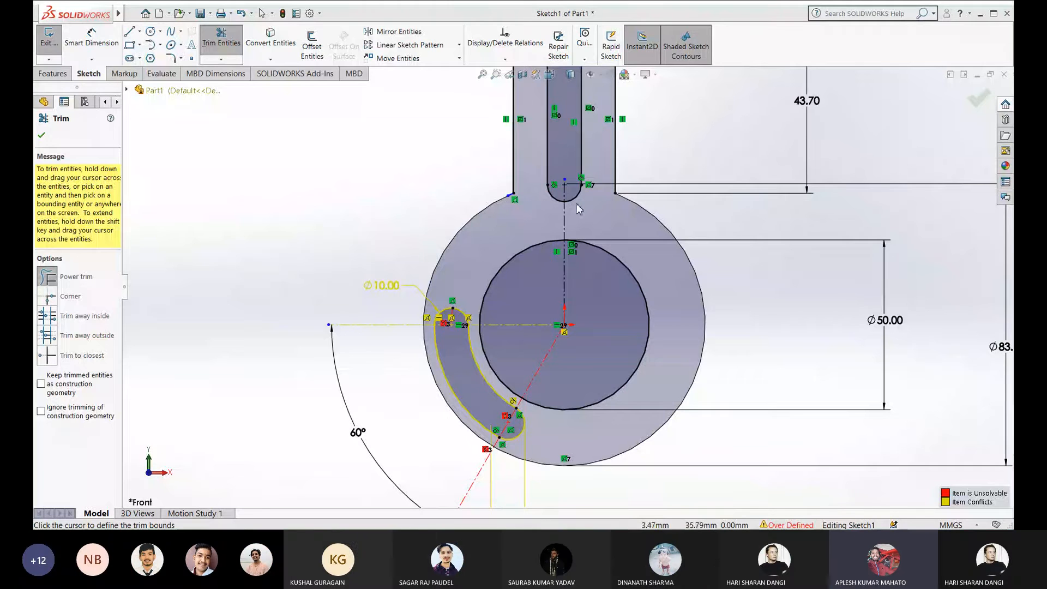
{"action": "scroll", "coordinate": [573, 241], "scroll_direction": "down", "scroll_amount": 1}
{"action": "scroll", "coordinate": [573, 241], "scroll_direction": "down", "scroll_amount": 3}
{"action": "scroll", "coordinate": [573, 242], "scroll_direction": "up", "scroll_amount": 9}
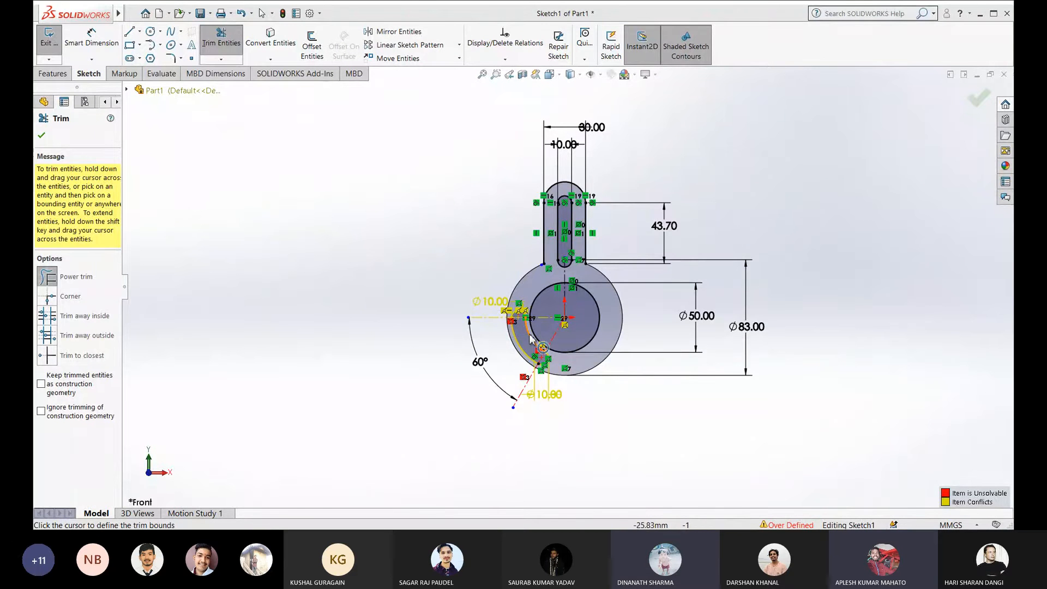
{"action": "scroll", "coordinate": [567, 287], "scroll_direction": "up", "scroll_amount": 3}
{"action": "scroll", "coordinate": [532, 339], "scroll_direction": "up", "scroll_amount": 2}
{"action": "scroll", "coordinate": [532, 340], "scroll_direction": "down", "scroll_amount": 5}
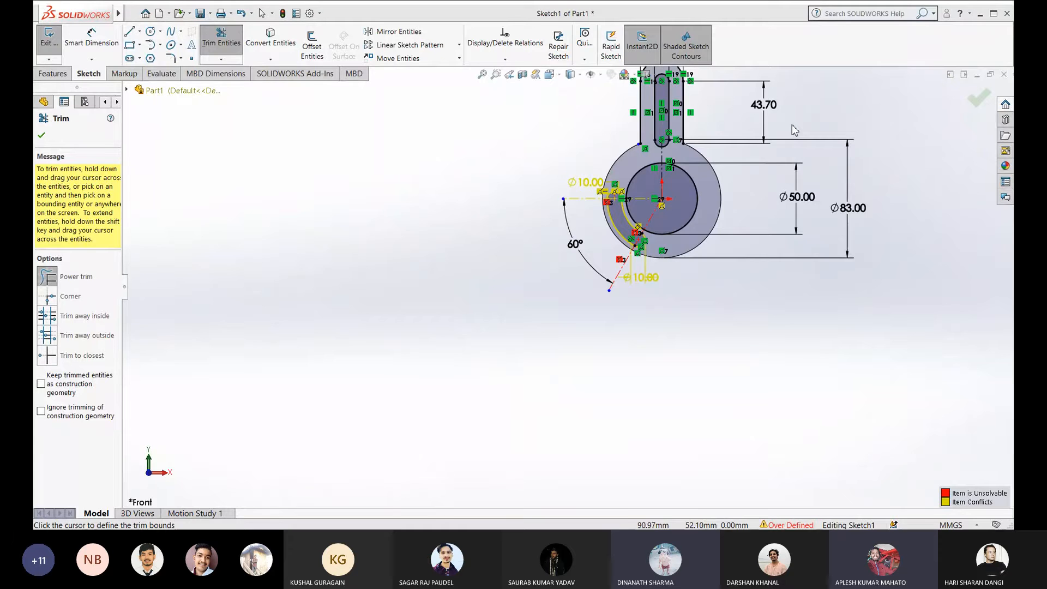
{"action": "scroll", "coordinate": [794, 130], "scroll_direction": "down", "scroll_amount": 2}
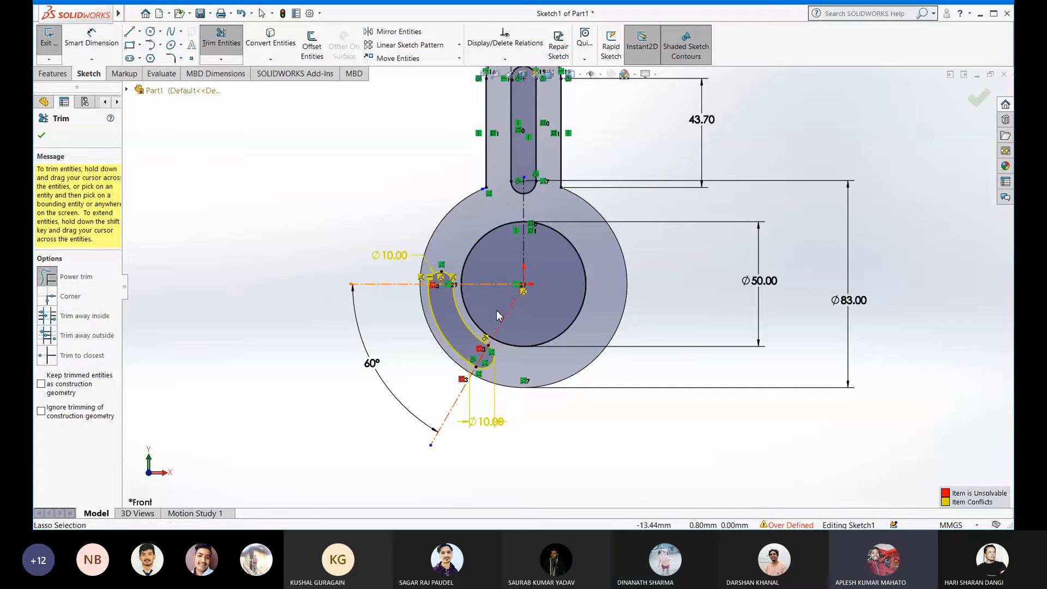
Trim the angled construction line inside the 50 mm circle and delete its remaining segment along with its associated dimension
{"action": "left_click_drag", "start_coordinate": [506, 322], "coordinate": [499, 313]}
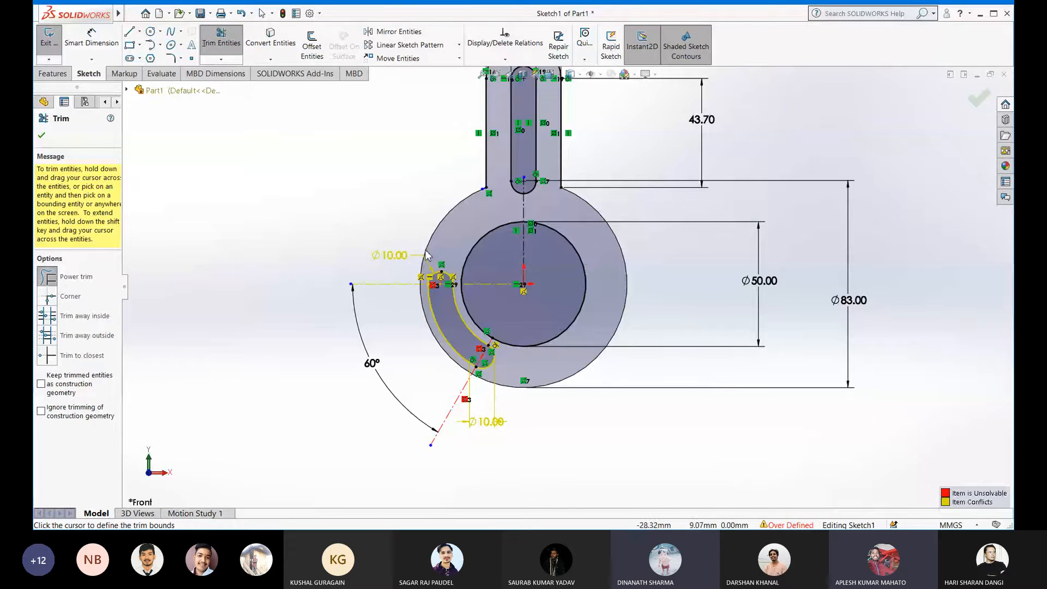
{"action": "left_click", "coordinate": [221, 48]}
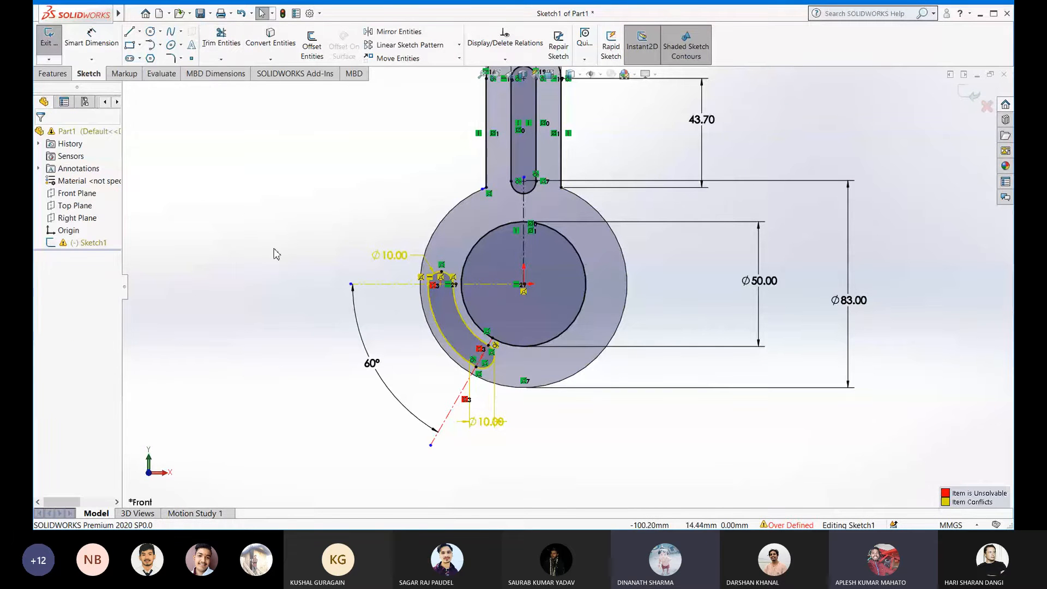
{"action": "left_click", "coordinate": [455, 410]}
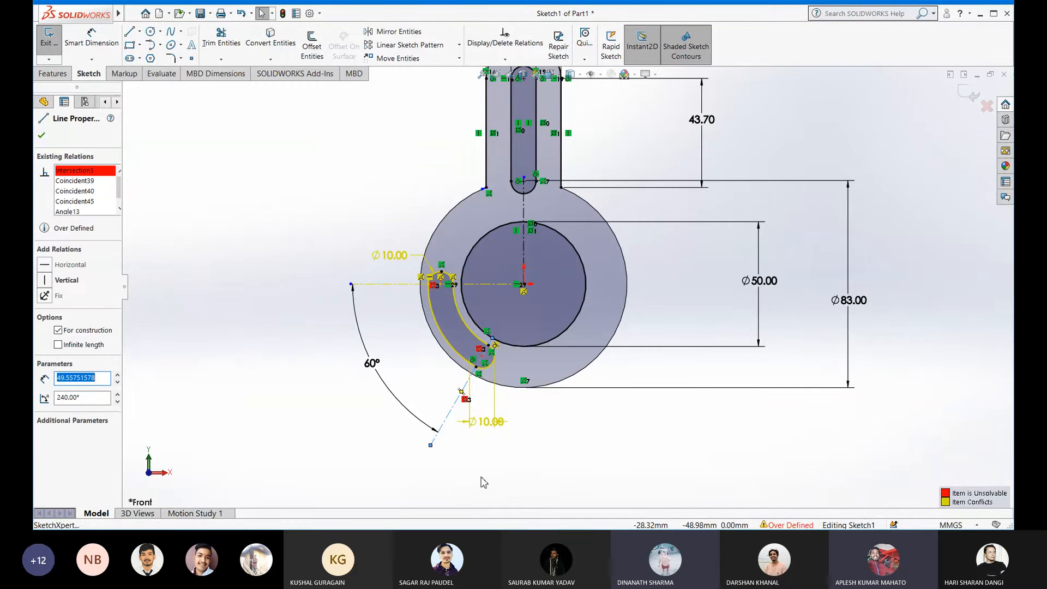
{"action": "key", "text": "Delete"}
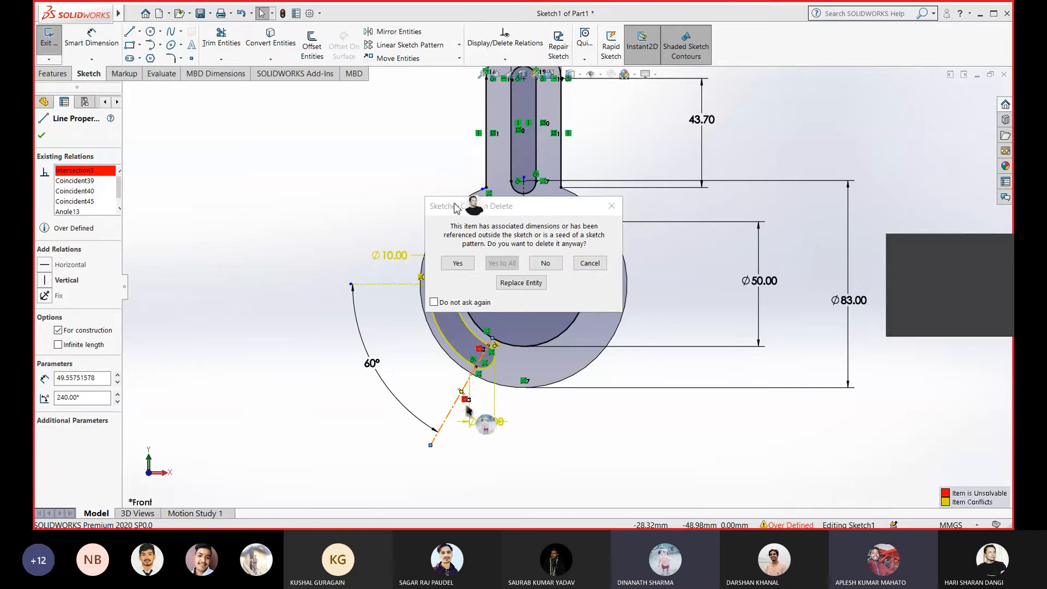
{"action": "left_click", "coordinate": [455, 244]}
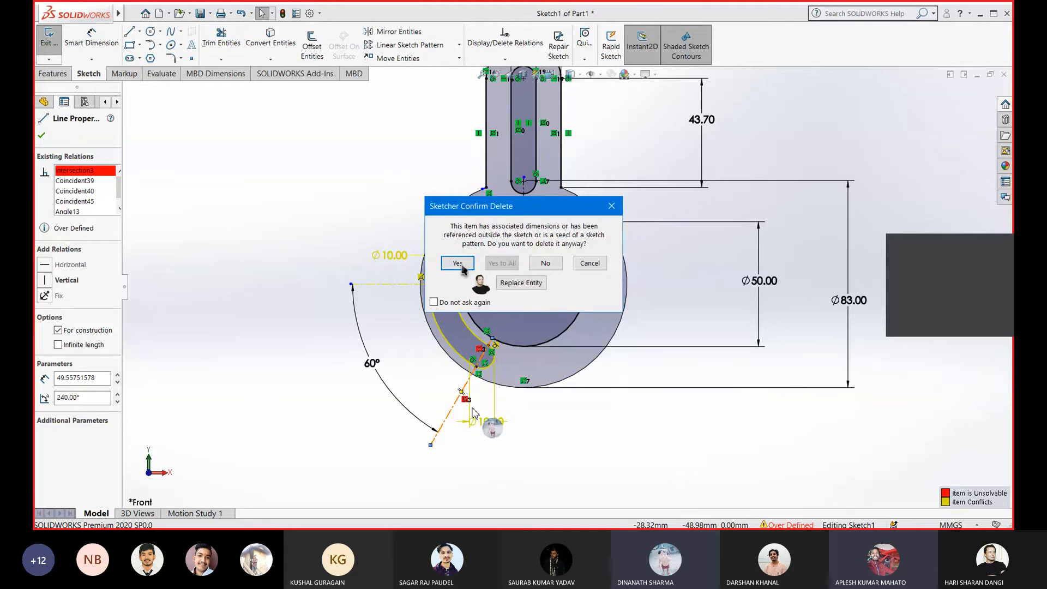
{"action": "left_click", "coordinate": [461, 267]}
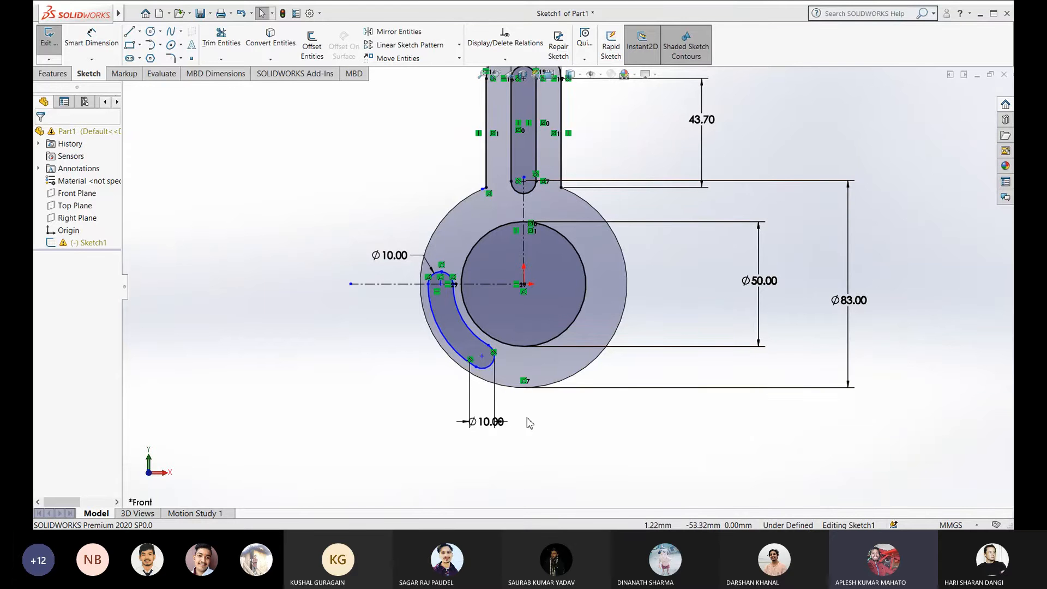
{"action": "left_click_drag", "start_coordinate": [527, 418], "coordinate": [516, 306]}
{"action": "left_click", "coordinate": [390, 368]}
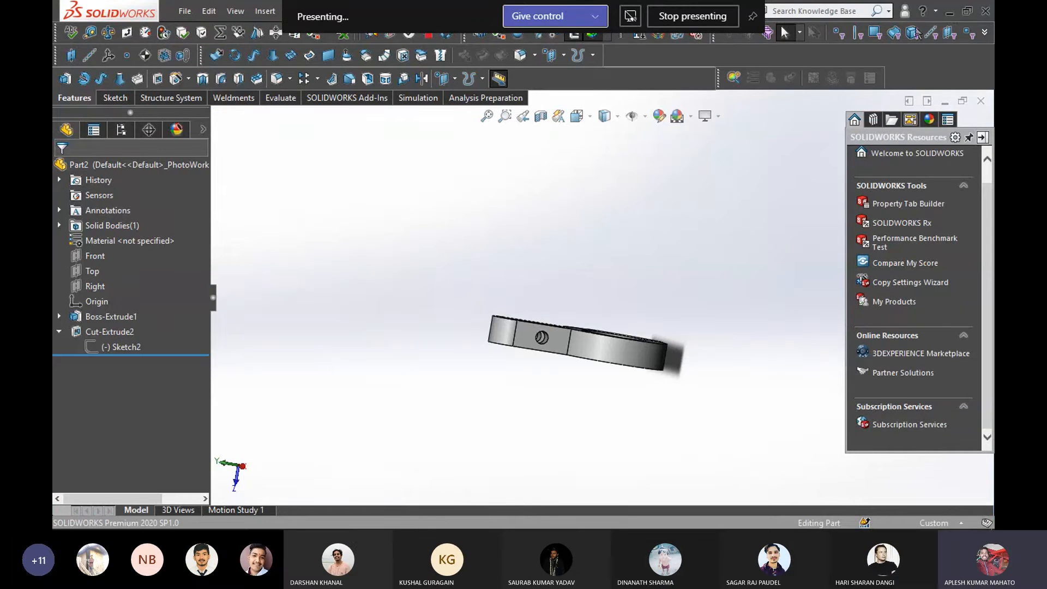
{"action": "middle_click_drag", "start_coordinate": [673, 292], "coordinate": [590, 312]}
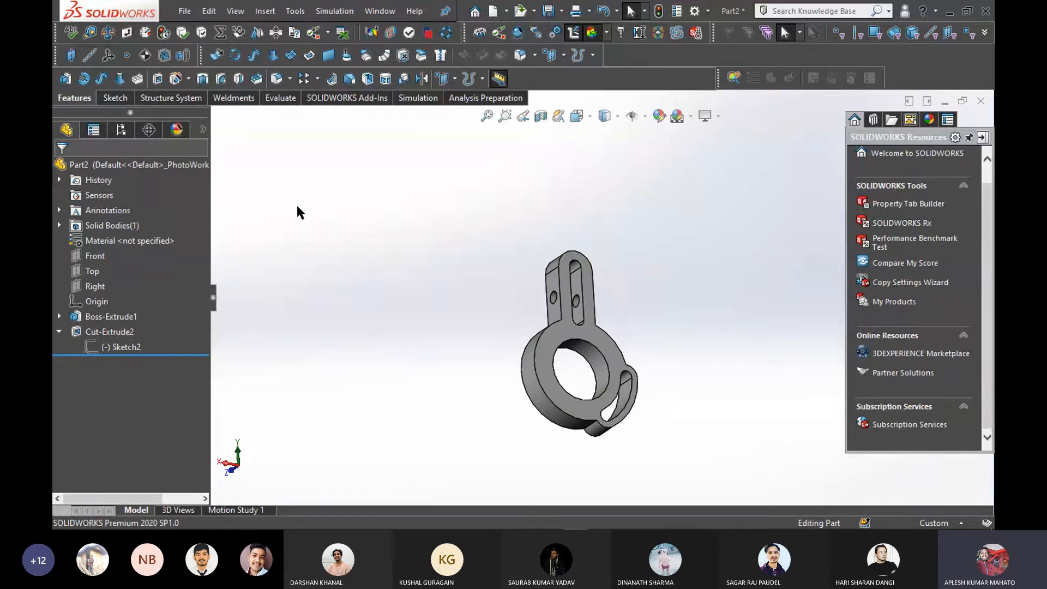
{"action": "scroll", "coordinate": [666, 437], "scroll_direction": "down", "scroll_amount": 2}
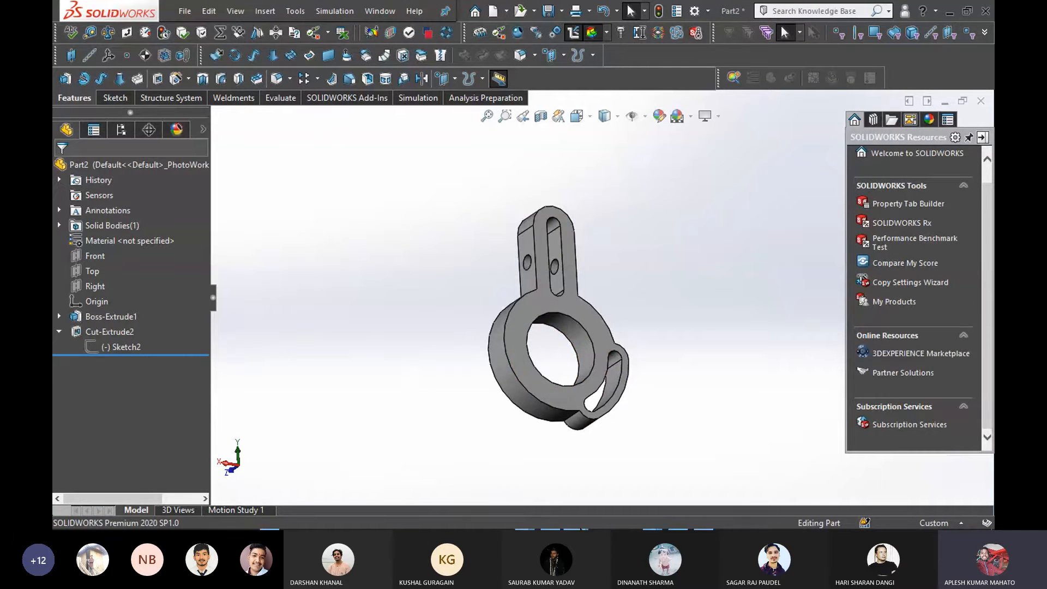
Close the task 1 document, saving all modified documents
{"action": "mouse_move", "coordinate": [576, 519]}
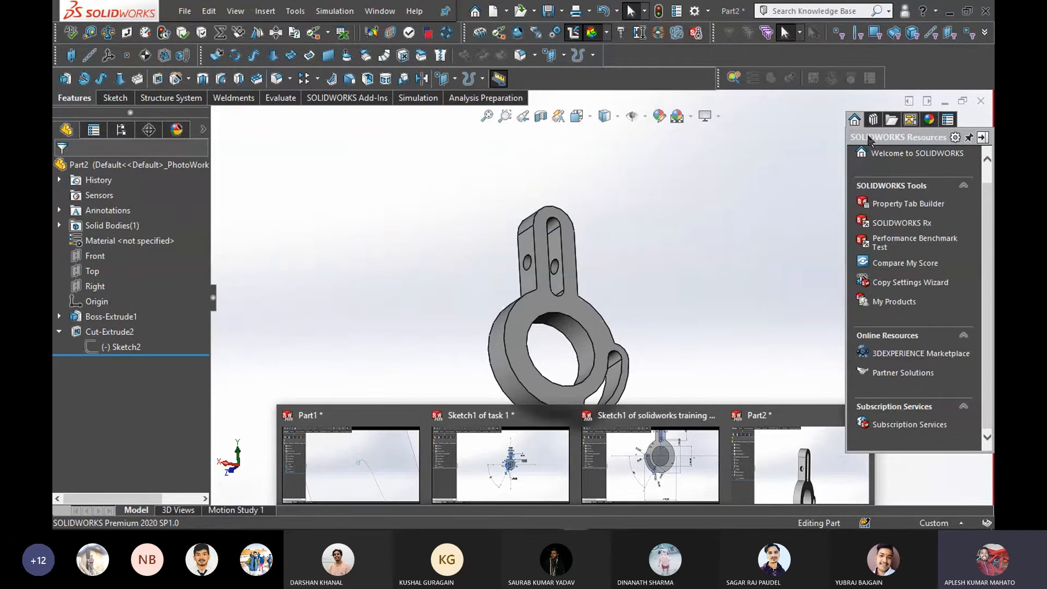
{"action": "left_click", "coordinate": [950, 12]}
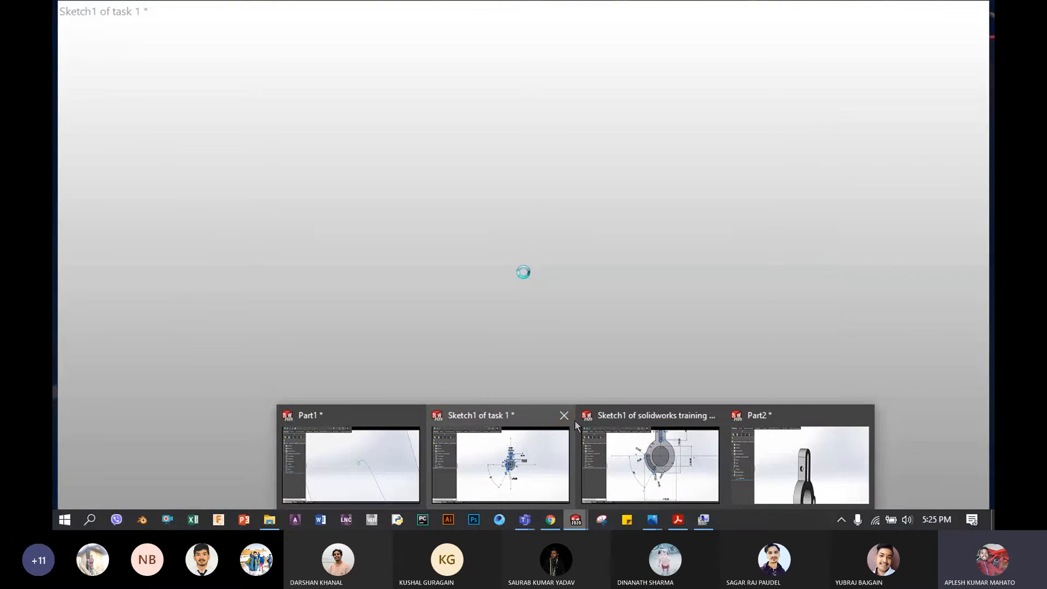
{"action": "left_click", "coordinate": [570, 419]}
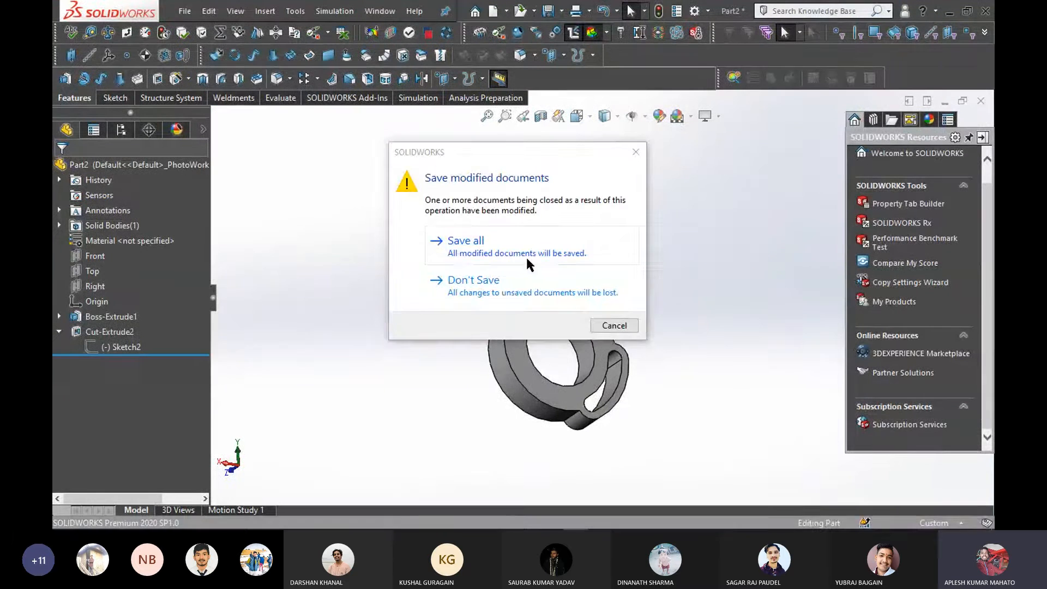
{"action": "left_click", "coordinate": [526, 257]}
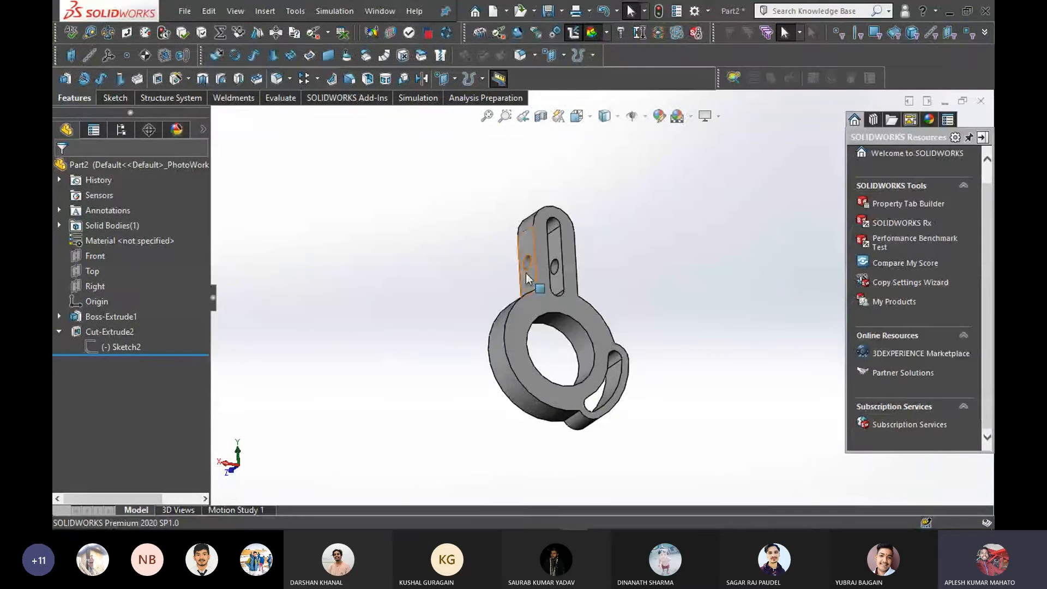
Create a new part document from the Tutorial part template
{"action": "scroll", "coordinate": [463, 359], "scroll_direction": "up", "scroll_amount": 3}
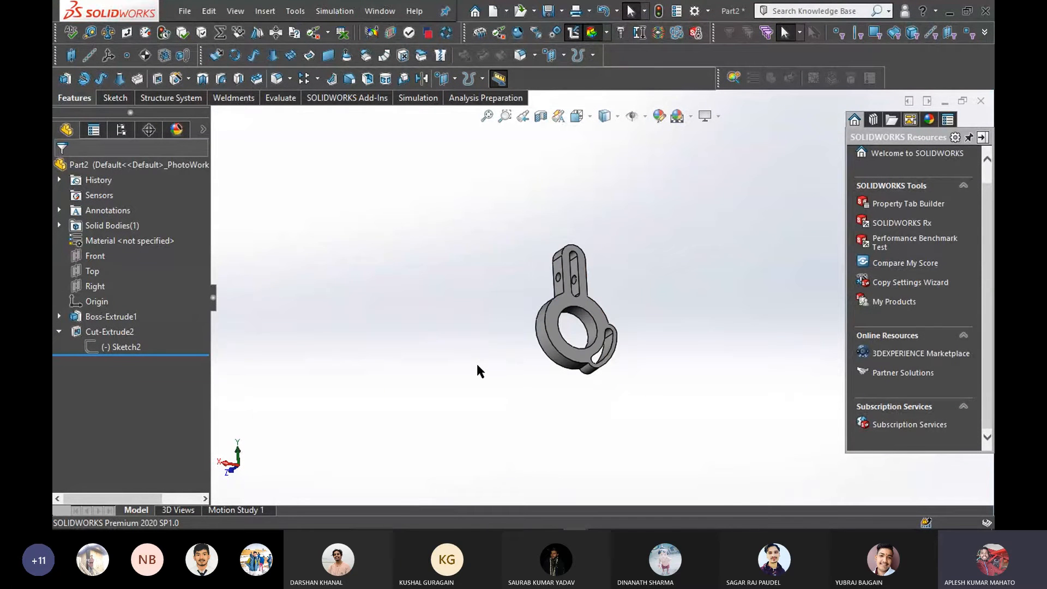
{"action": "left_click", "coordinate": [187, 10]}
{"action": "left_click", "coordinate": [187, 10]}
{"action": "left_click", "coordinate": [187, 10]}
{"action": "left_click", "coordinate": [205, 32]}
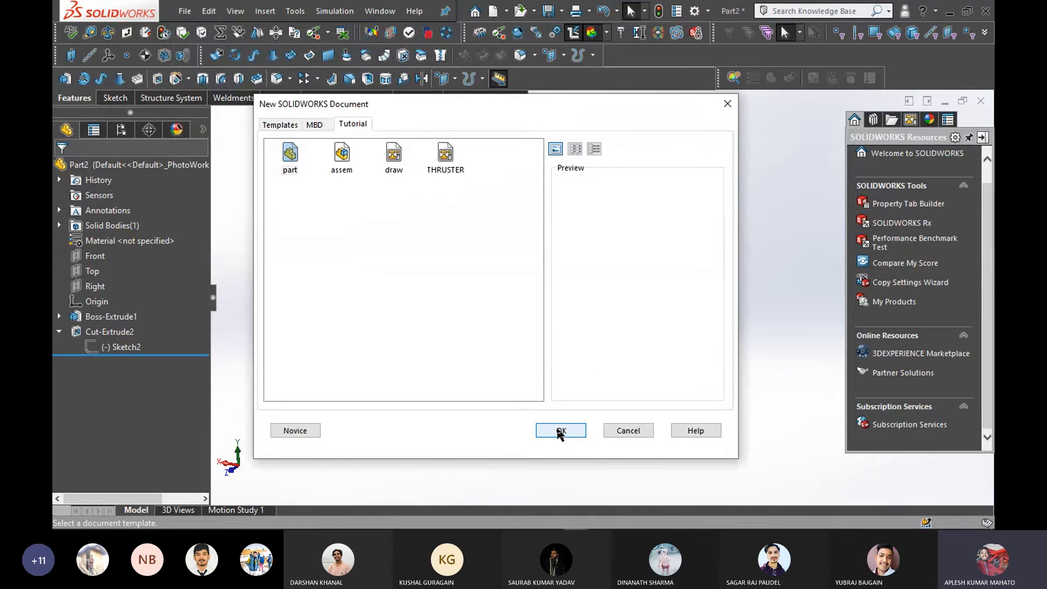
{"action": "left_click", "coordinate": [561, 432]}
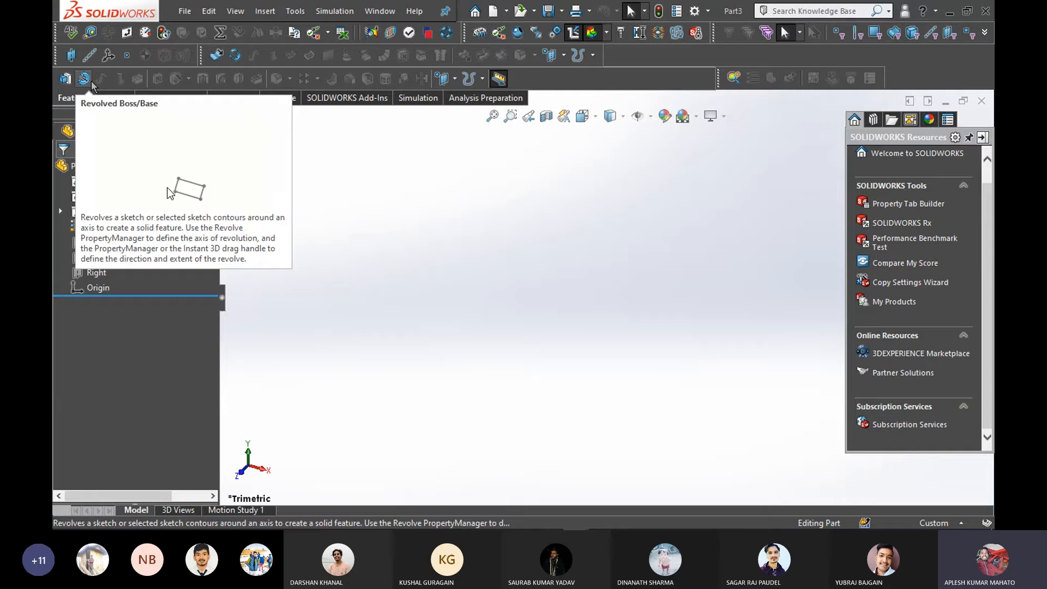
Start a new sketch on the Front plane of the new part
{"action": "right_click", "coordinate": [339, 319]}
{"action": "right_click", "coordinate": [98, 243]}
{"action": "left_click", "coordinate": [117, 222]}
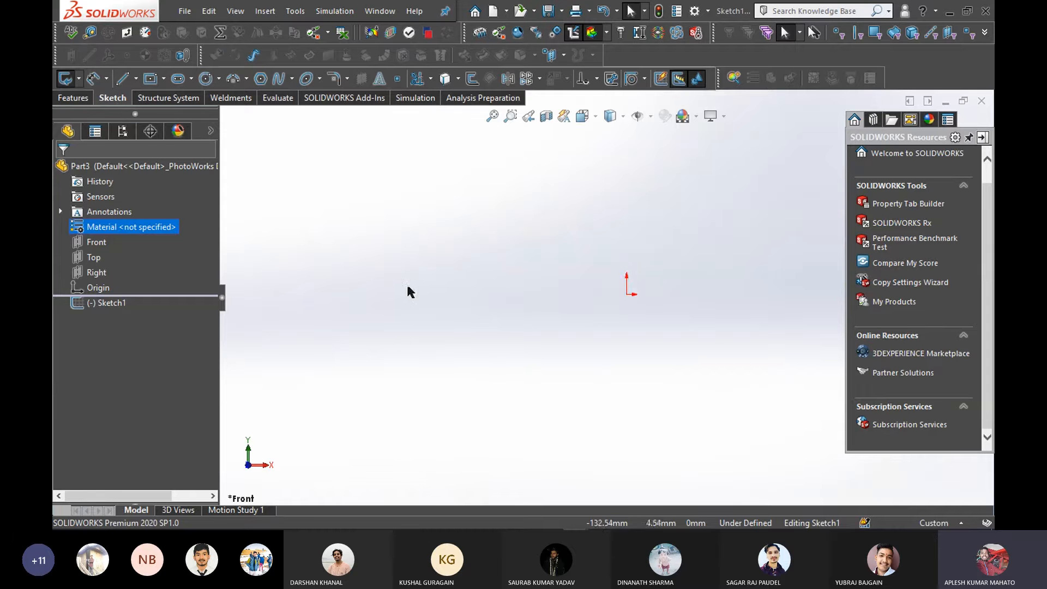
Sketch a vertical line straight down from the origin and end the Line command
{"action": "right_click_drag", "start_coordinate": [398, 286], "coordinate": [321, 289]}
{"action": "scroll", "coordinate": [448, 327], "scroll_direction": "up", "scroll_amount": 1}
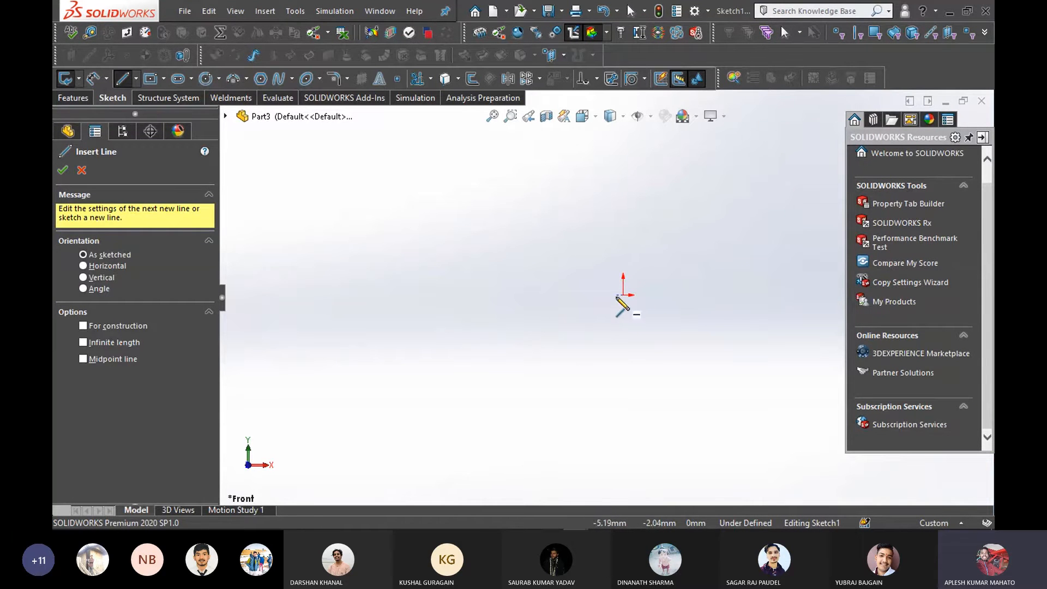
{"action": "left_click", "coordinate": [623, 296]}
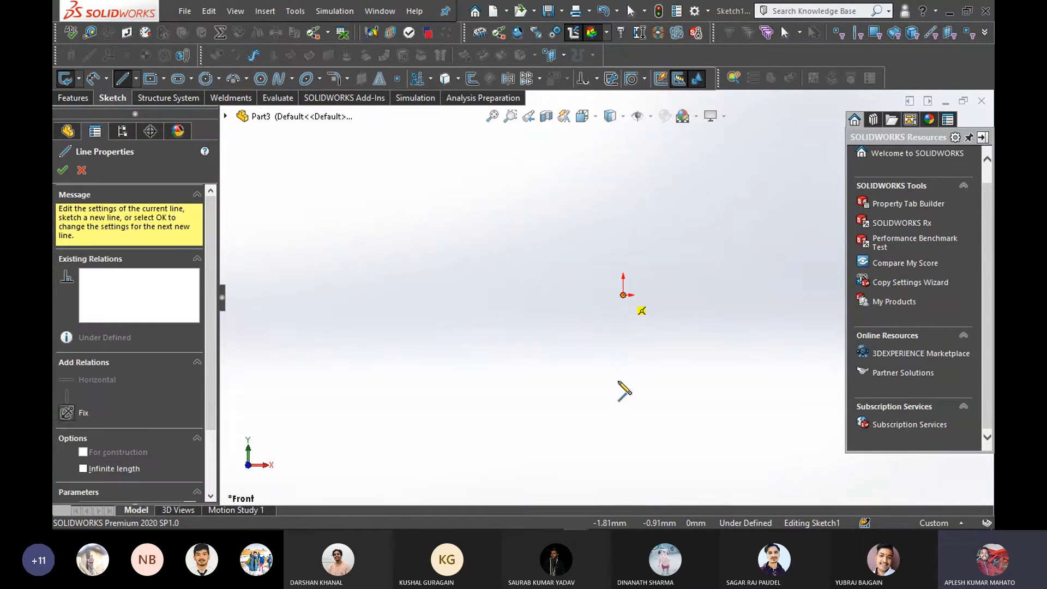
{"action": "left_click", "coordinate": [623, 437]}
{"action": "right_click", "coordinate": [442, 360]}
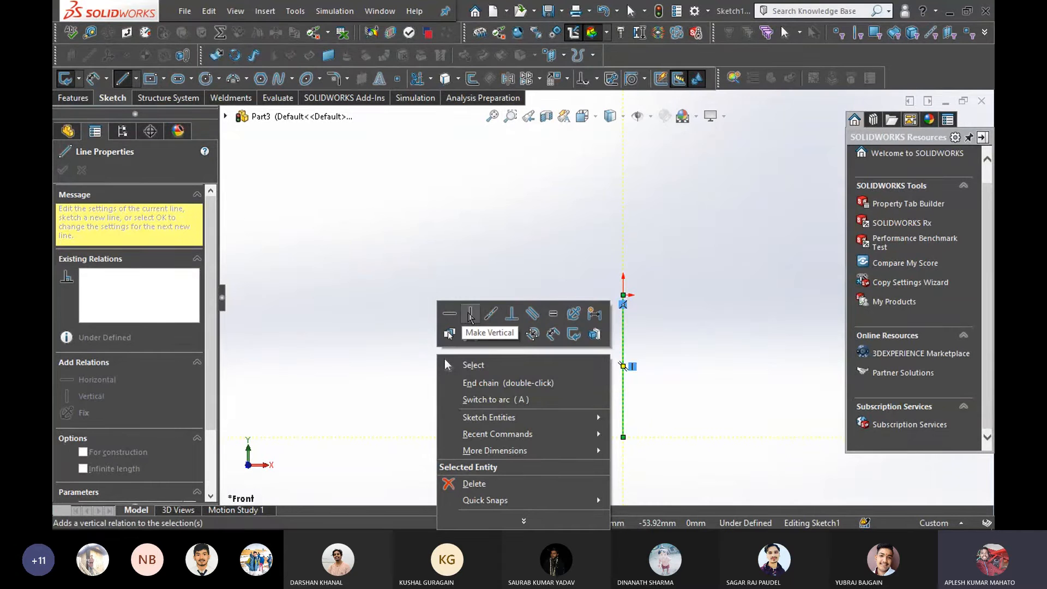
{"action": "left_click", "coordinate": [470, 314]}
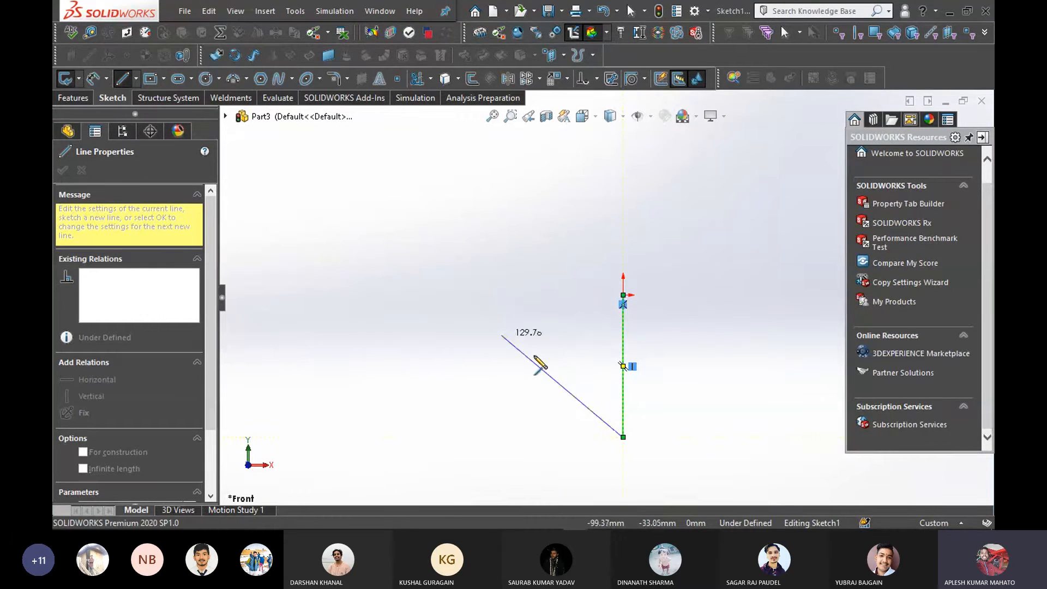
{"action": "key", "text": "Escape"}
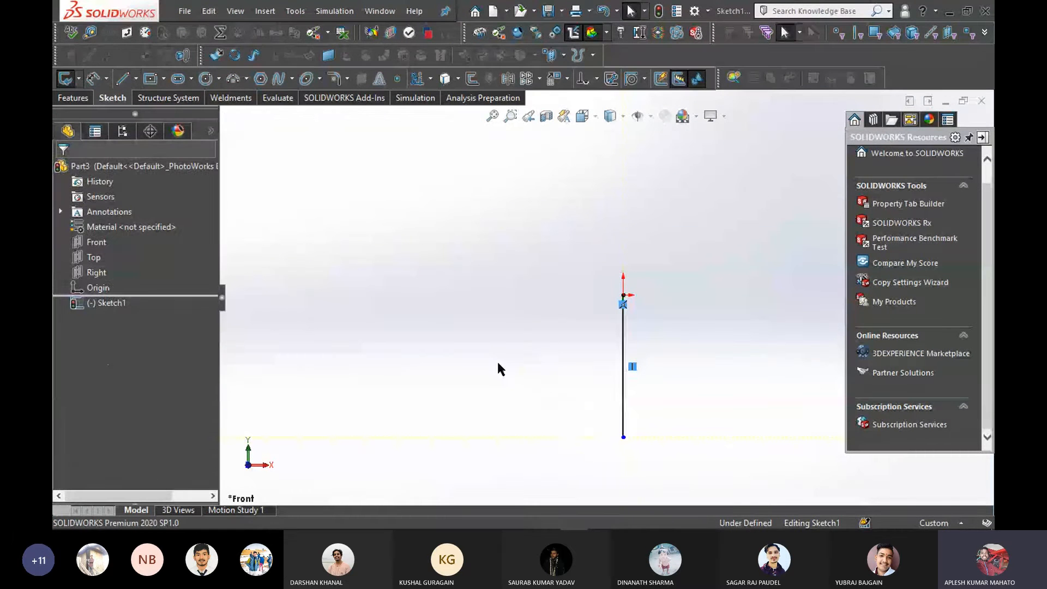
{"action": "scroll", "coordinate": [678, 427], "scroll_direction": "down", "scroll_amount": 3}
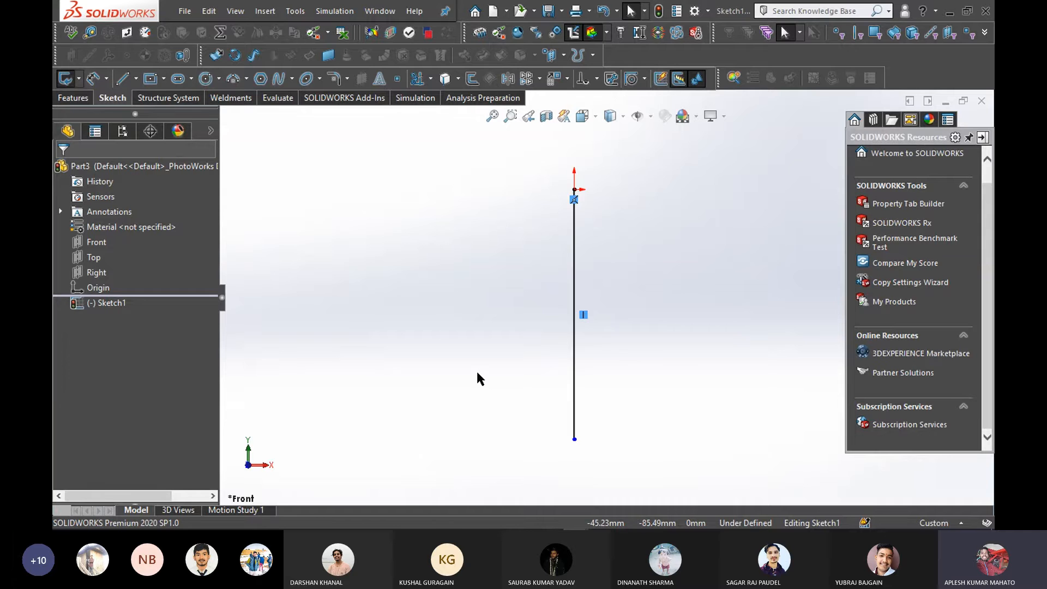
{"action": "scroll", "coordinate": [476, 369], "scroll_direction": "up", "scroll_amount": 2}
{"action": "scroll", "coordinate": [491, 350], "scroll_direction": "up", "scroll_amount": 1}
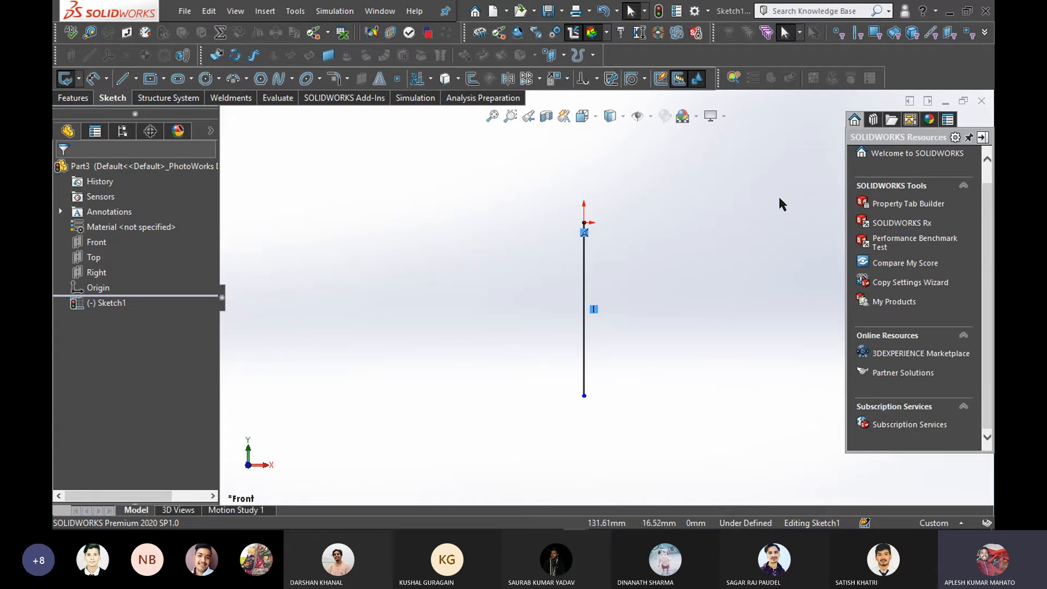
{"action": "scroll", "coordinate": [691, 254], "scroll_direction": "down", "scroll_amount": 1}
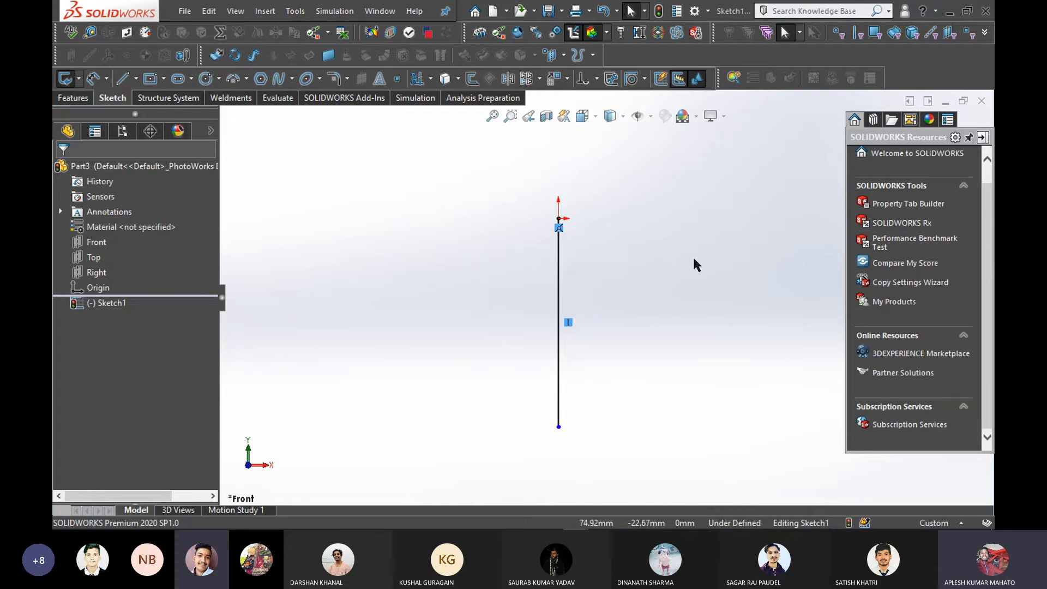
{"action": "scroll", "coordinate": [690, 326], "scroll_direction": "down", "scroll_amount": 1}
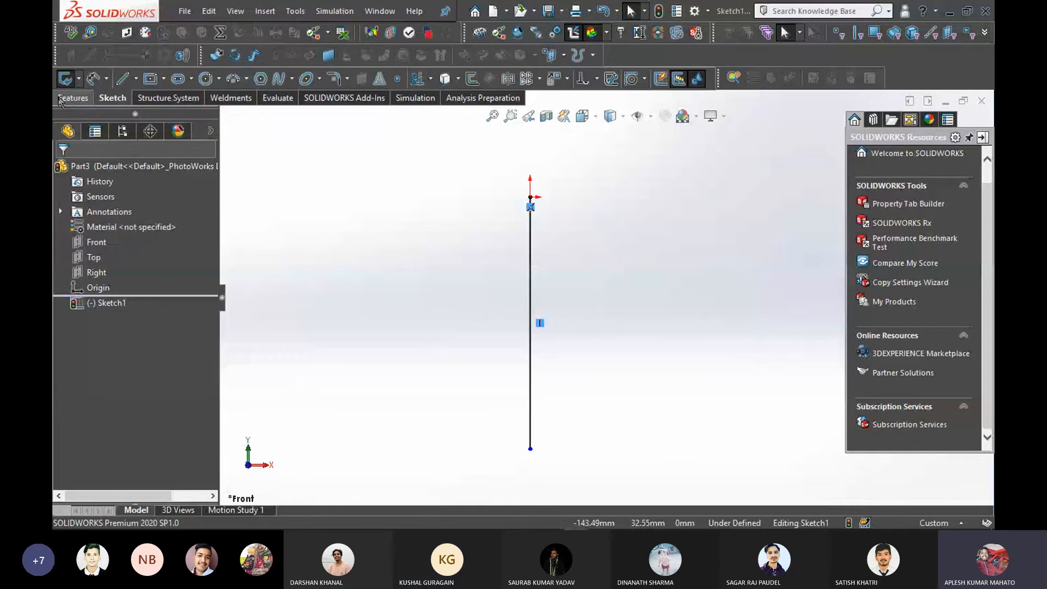
Sketch a 180° arc of about 58 mm radius from the origin to the vertical line's lower end and end the Line command
{"action": "right_click_drag", "start_coordinate": [365, 283], "coordinate": [238, 266]}
{"action": "left_click", "coordinate": [532, 206]}
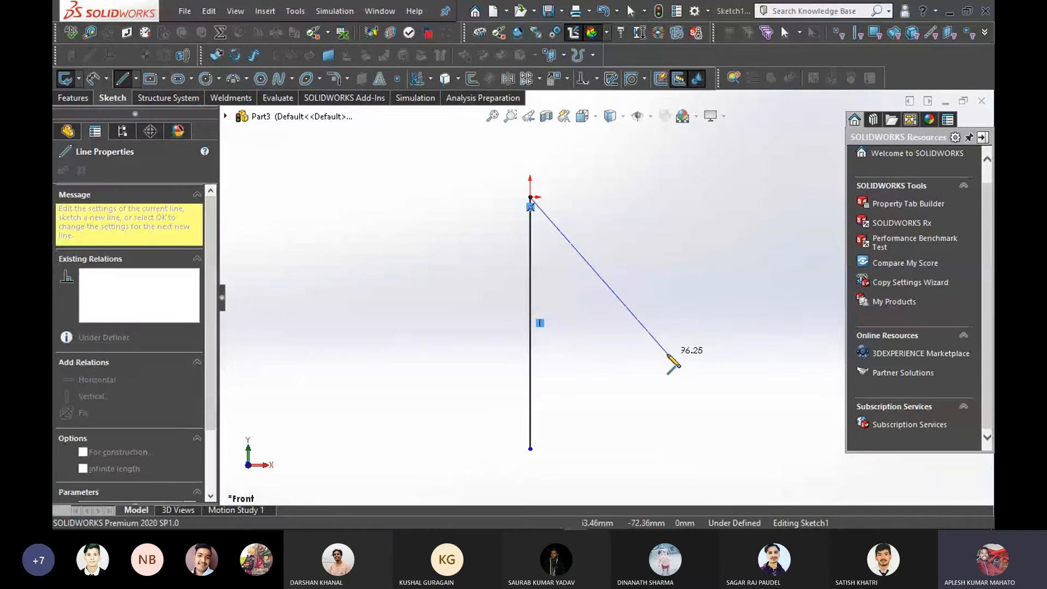
{"action": "left_click", "coordinate": [532, 199]}
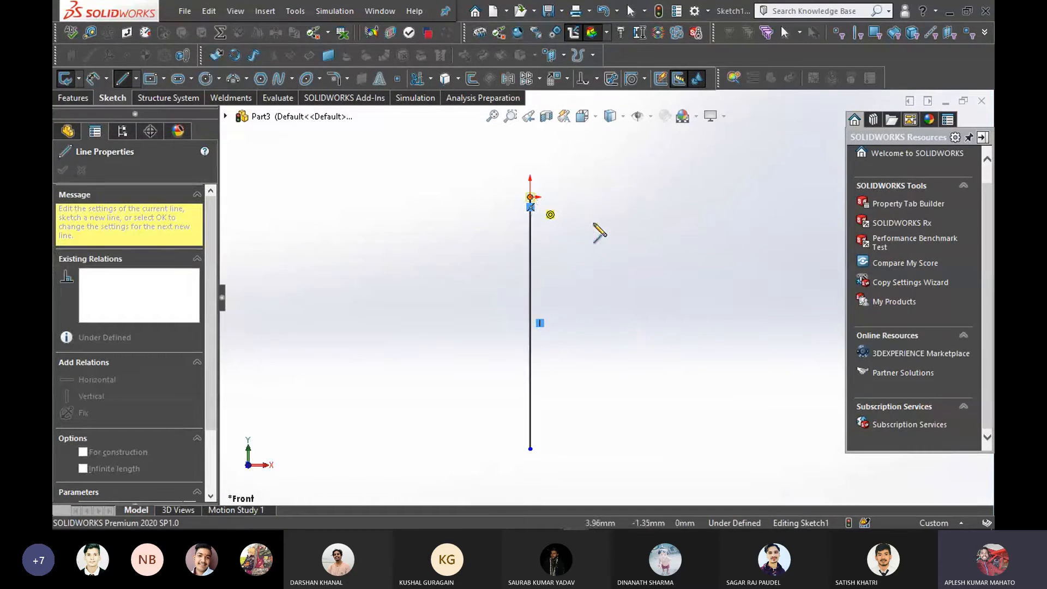
{"action": "key", "text": "a"}
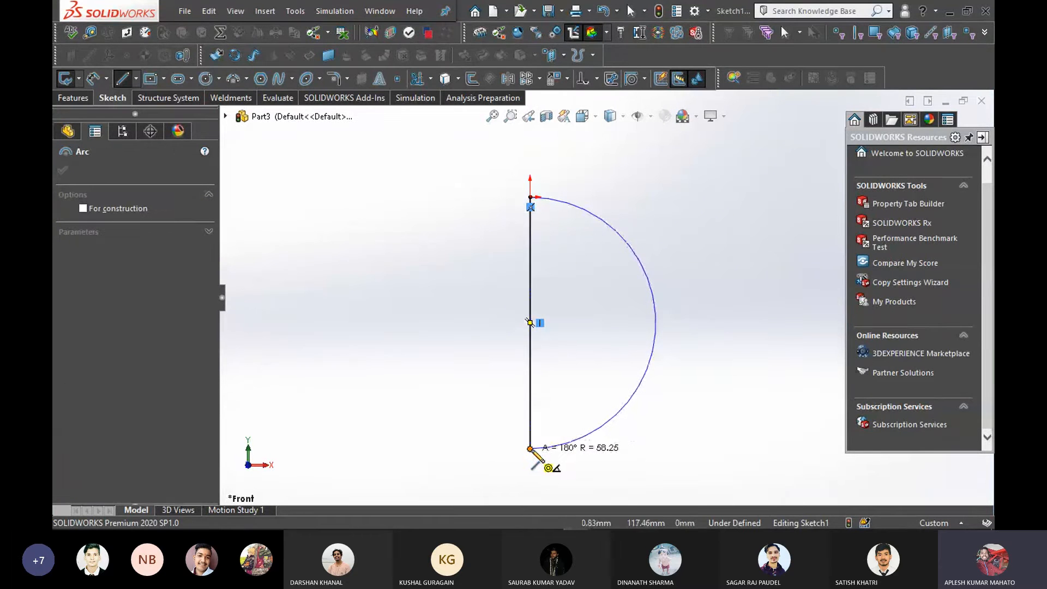
{"action": "left_click", "coordinate": [530, 448]}
{"action": "right_click", "coordinate": [371, 328]}
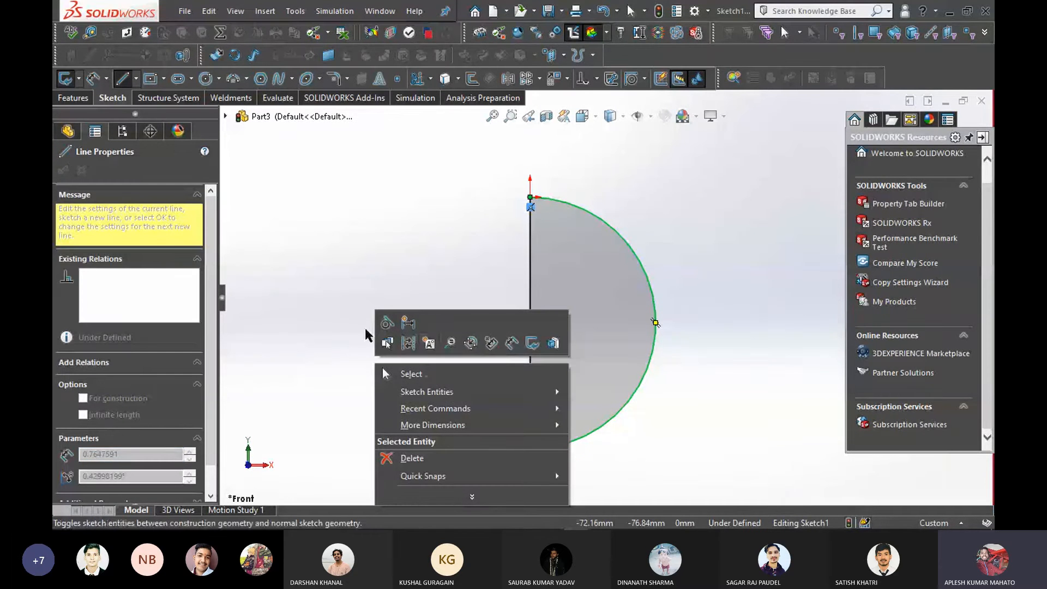
{"action": "left_click", "coordinate": [308, 273]}
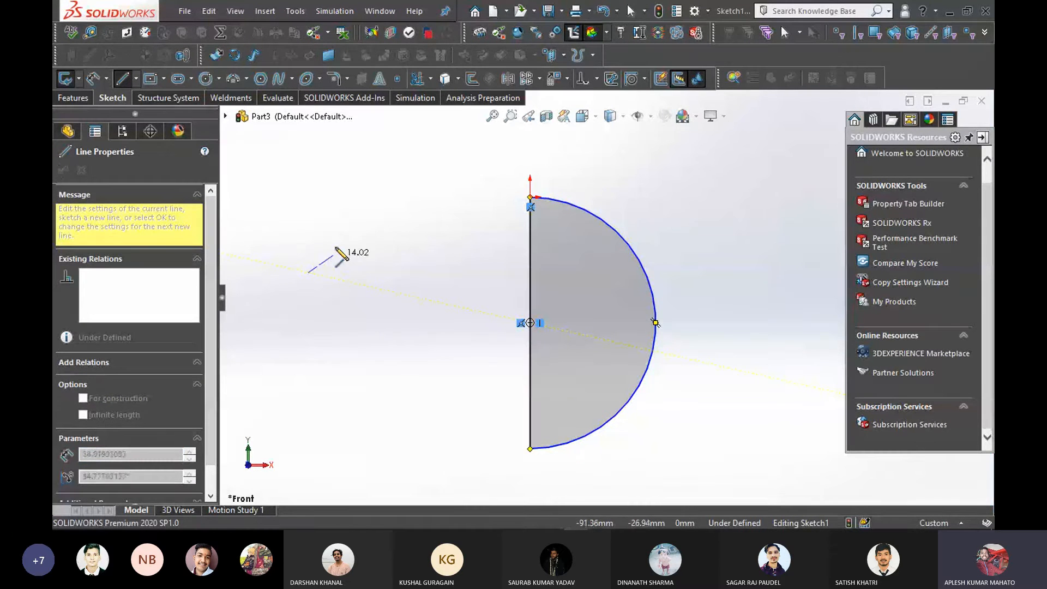
{"action": "key", "text": "Escape"}
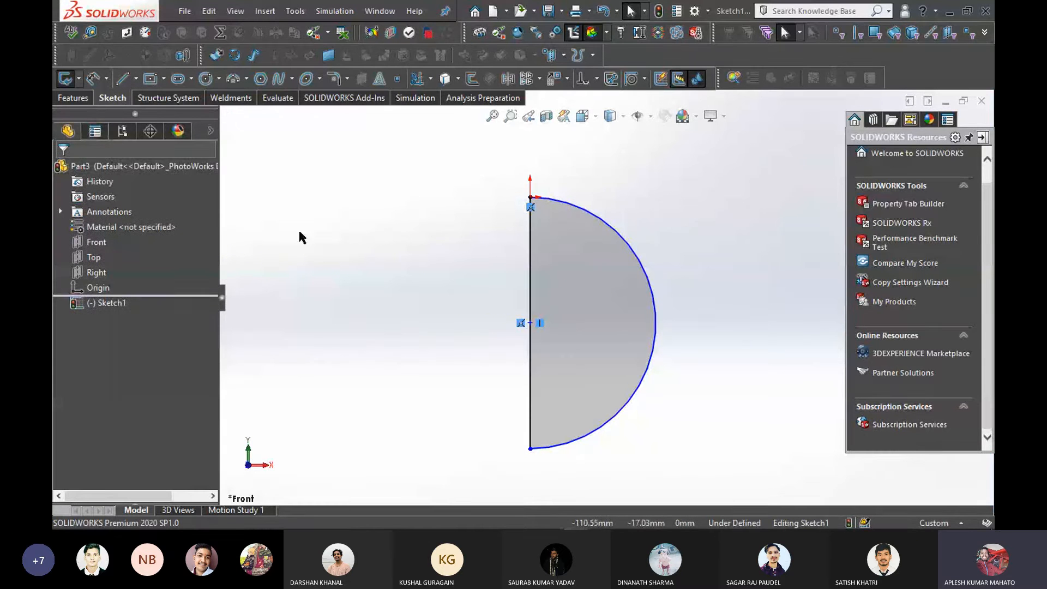
Revolve the half-disc profile 360° about its straight vertical line as a solid
{"action": "left_click", "coordinate": [72, 98]}
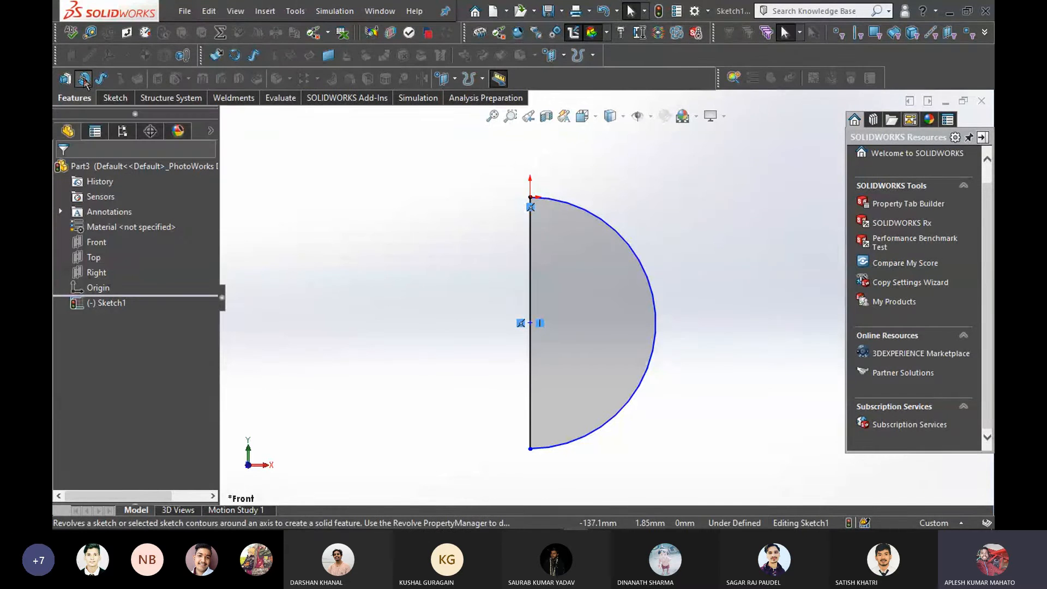
{"action": "left_click", "coordinate": [84, 79]}
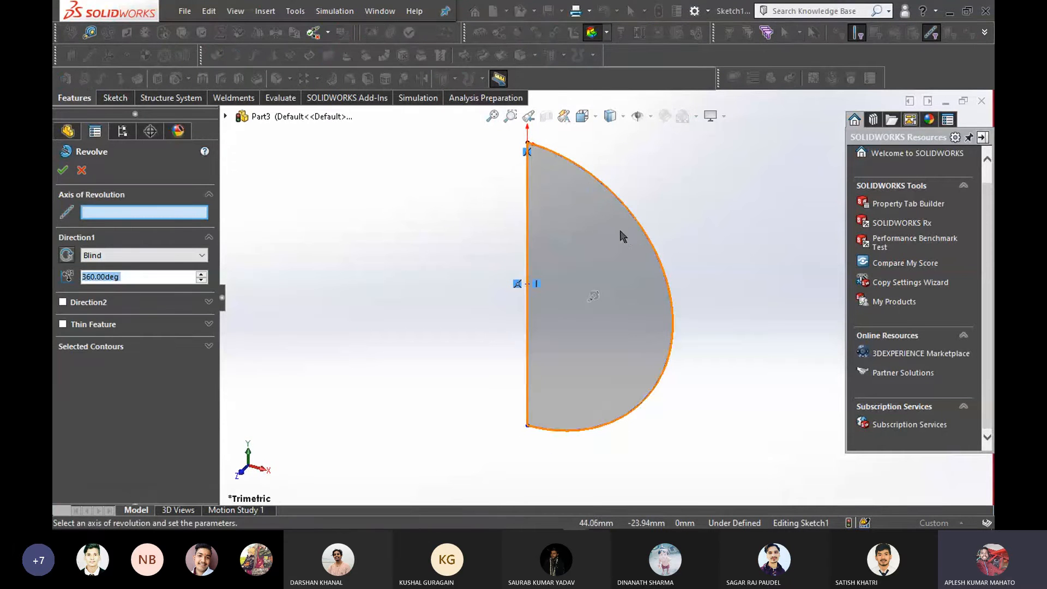
{"action": "left_click", "coordinate": [527, 214]}
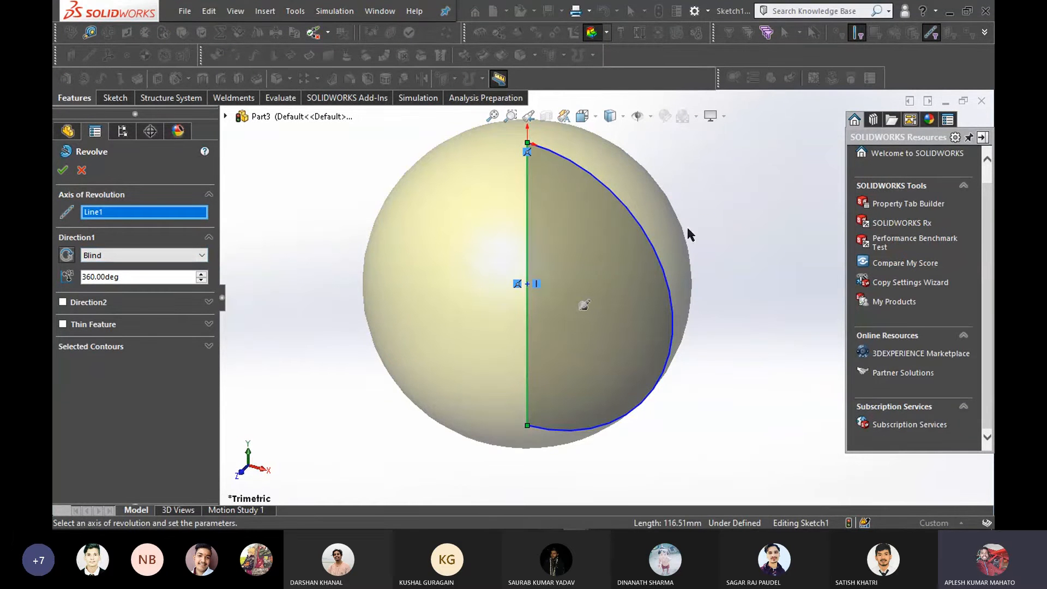
{"action": "left_click", "coordinate": [62, 170]}
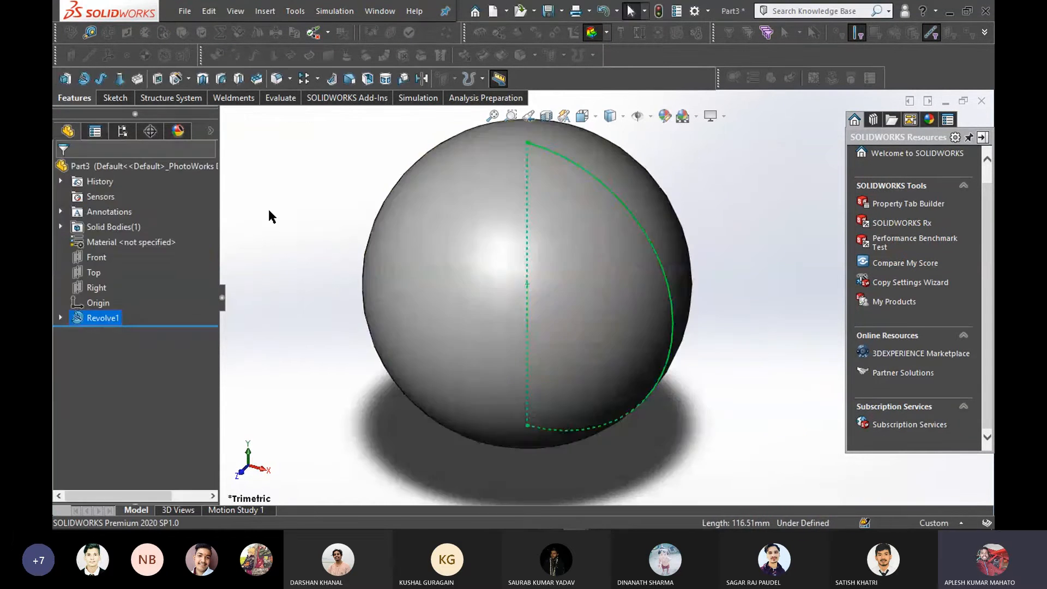
Examine the revolved sphere from several sides and at different distances
{"action": "middle_click_drag", "start_coordinate": [278, 216], "coordinate": [557, 402]}
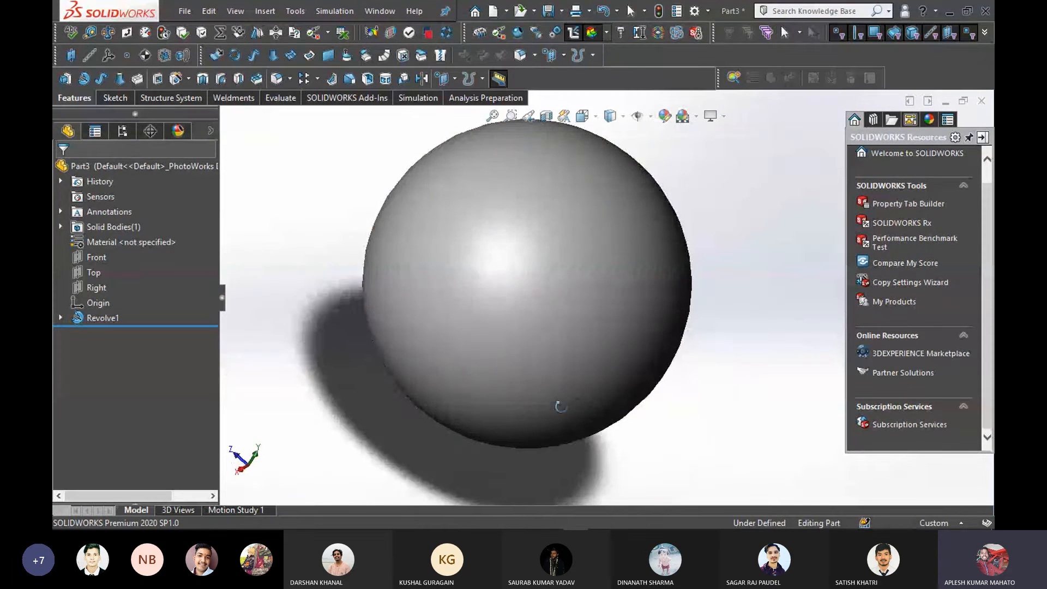
{"action": "scroll", "coordinate": [577, 271], "scroll_direction": "up", "scroll_amount": 3}
{"action": "middle_click_drag", "start_coordinate": [612, 274], "coordinate": [434, 194]}
{"action": "scroll", "coordinate": [568, 270], "scroll_direction": "down", "scroll_amount": 4}
{"action": "scroll", "coordinate": [573, 277], "scroll_direction": "up", "scroll_amount": 3}
{"action": "scroll", "coordinate": [554, 278], "scroll_direction": "up", "scroll_amount": 2}
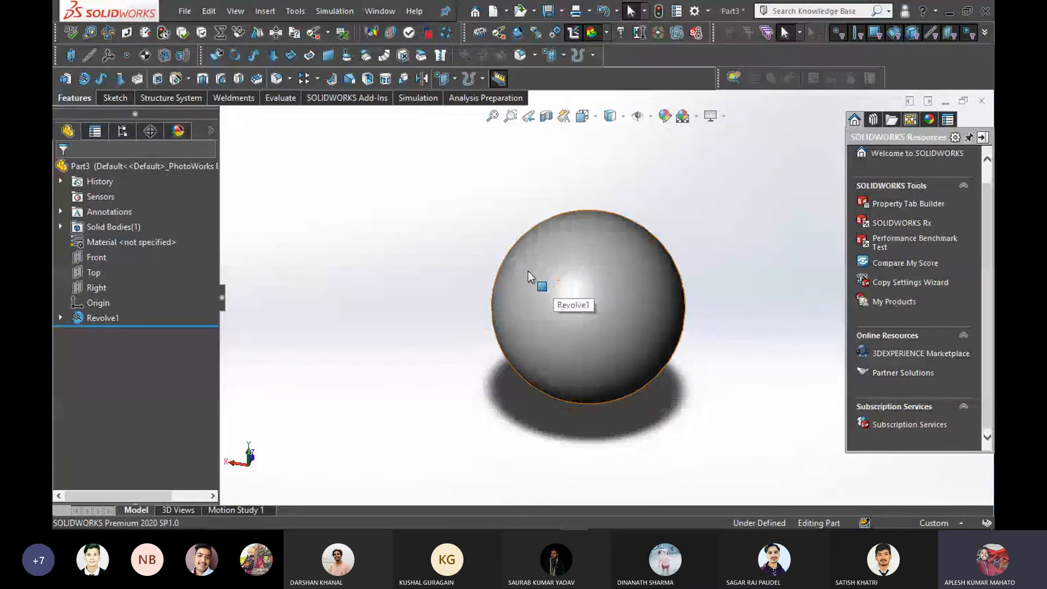
{"action": "scroll", "coordinate": [598, 264], "scroll_direction": "down", "scroll_amount": 2}
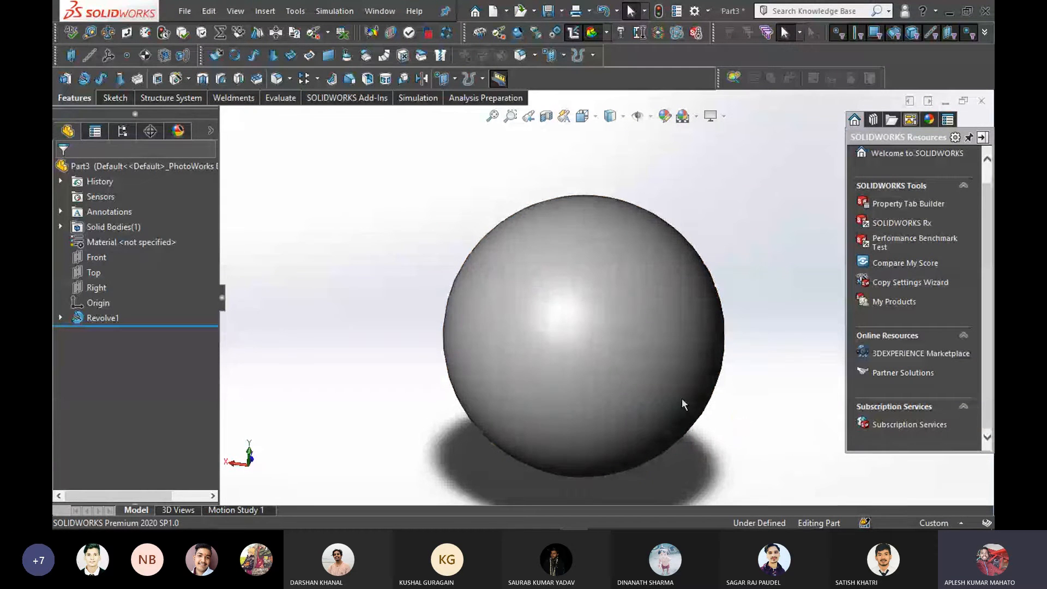
Remove the solid revolve and set up a 360° revolve about the vertical line as a One-Direction thin feature 2 mm thick
{"action": "left_click", "coordinate": [476, 310]}
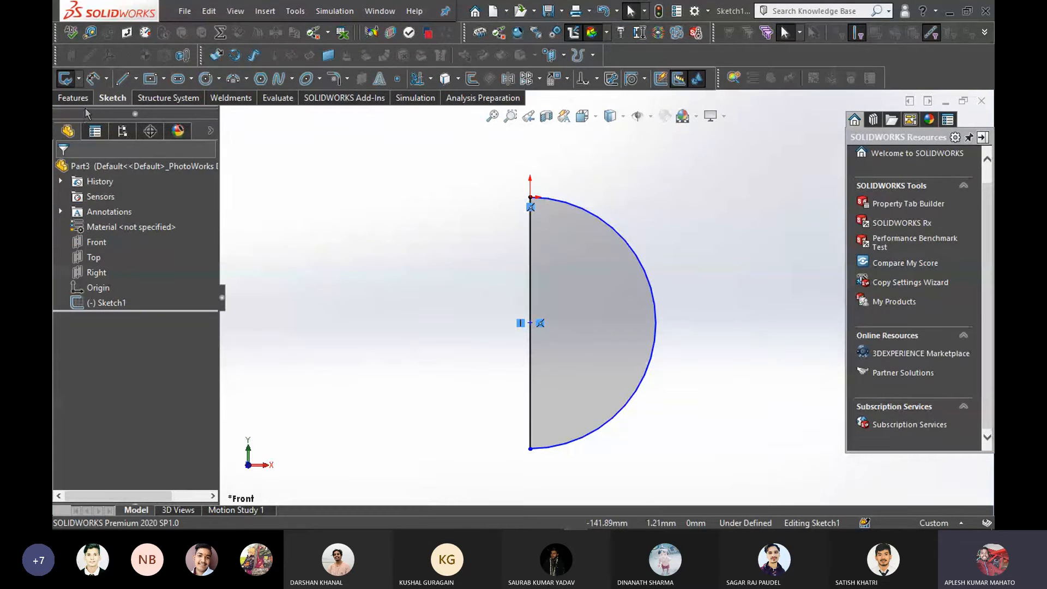
{"action": "left_click", "coordinate": [66, 101]}
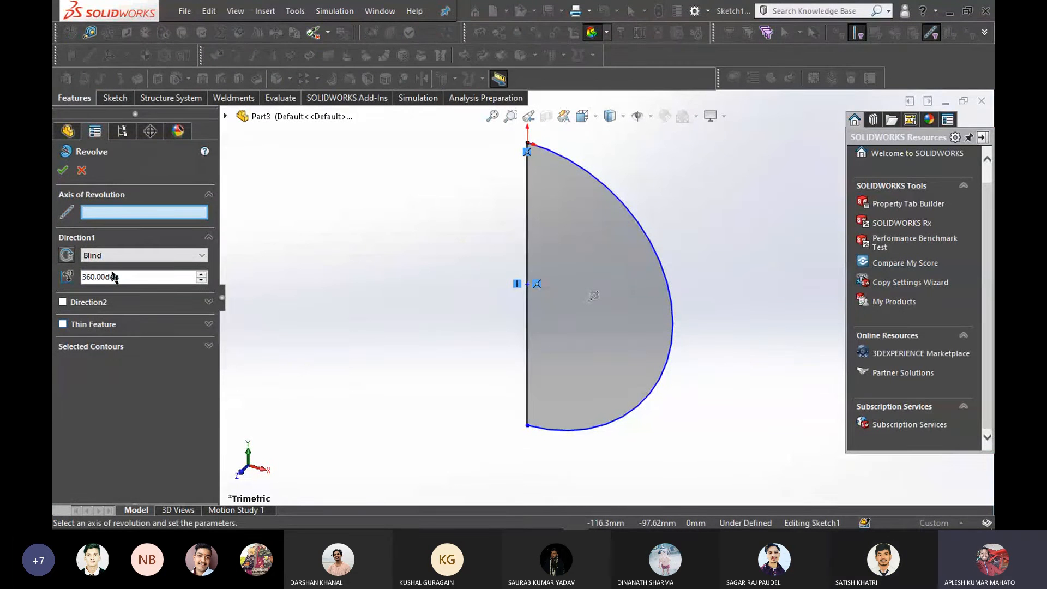
{"action": "left_click", "coordinate": [527, 234]}
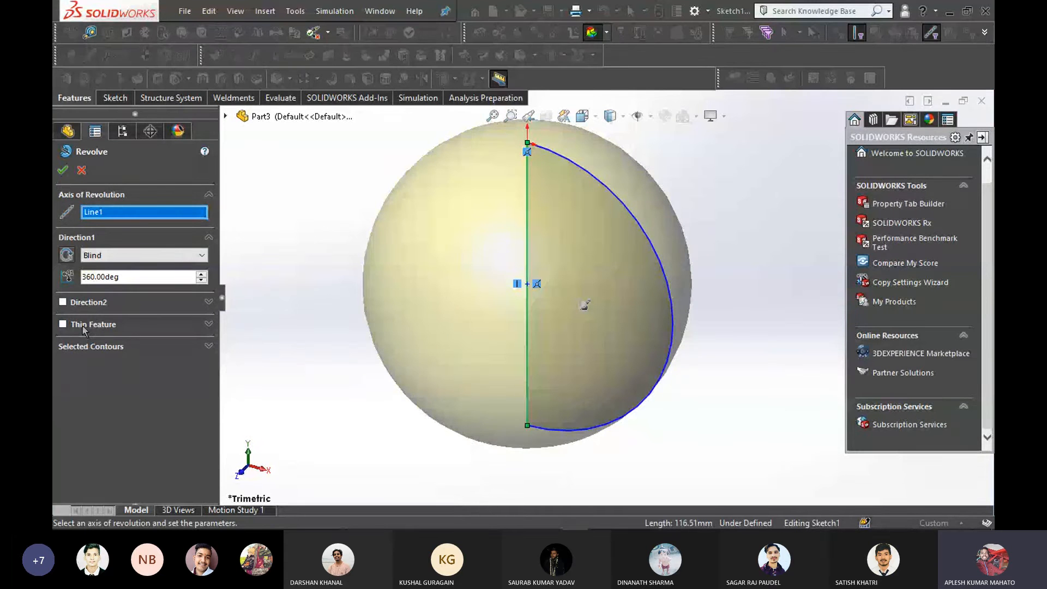
{"action": "left_click", "coordinate": [63, 325]}
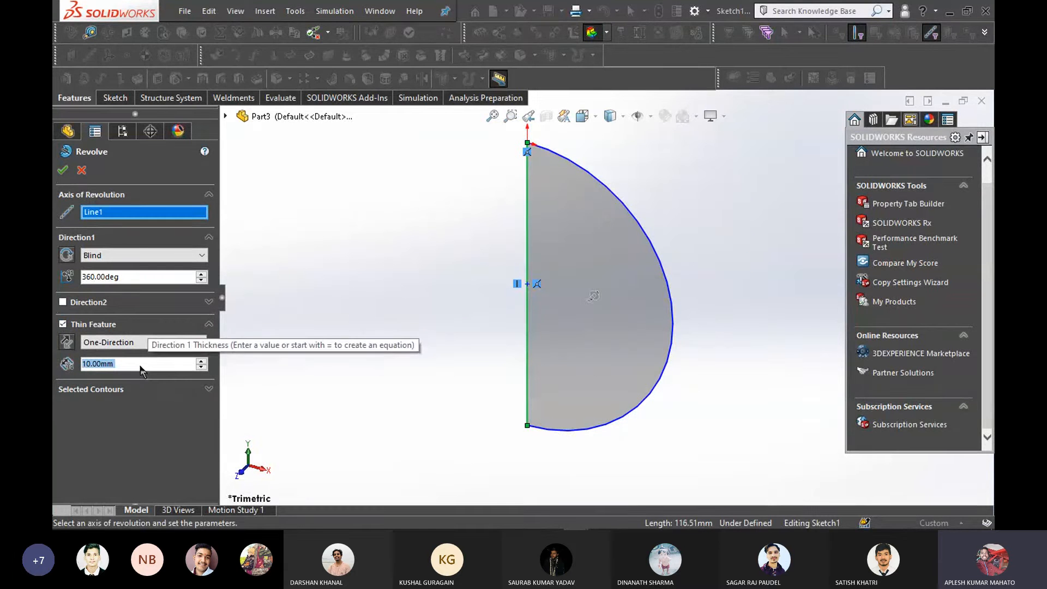
{"action": "type", "text": "2"}
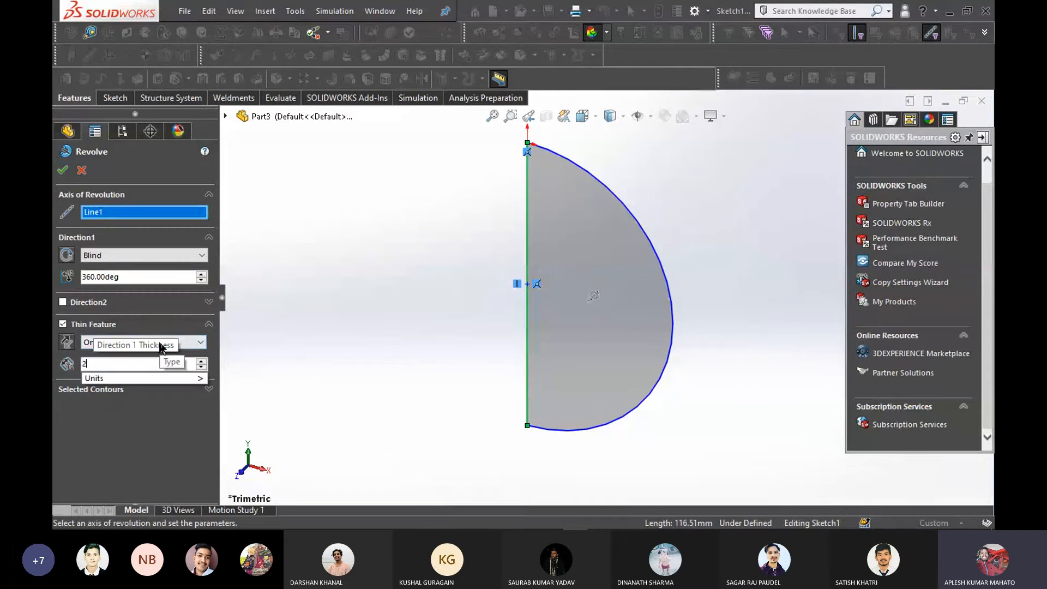
{"action": "key", "text": "Return"}
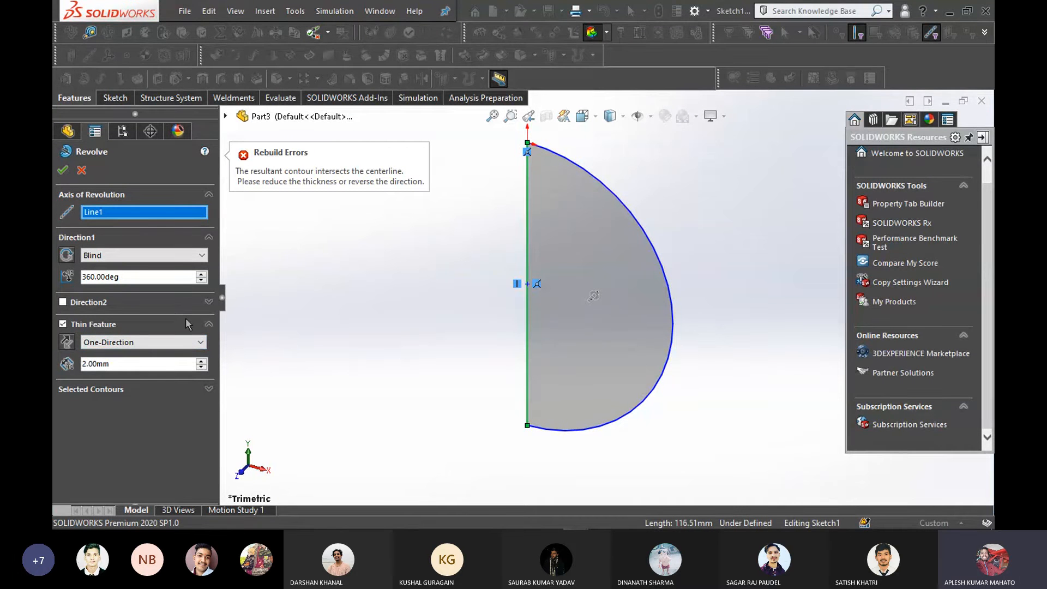
Reverse the thin wall's thickness direction and accept the revolve with Direction2 off
{"action": "left_click", "coordinate": [63, 301]}
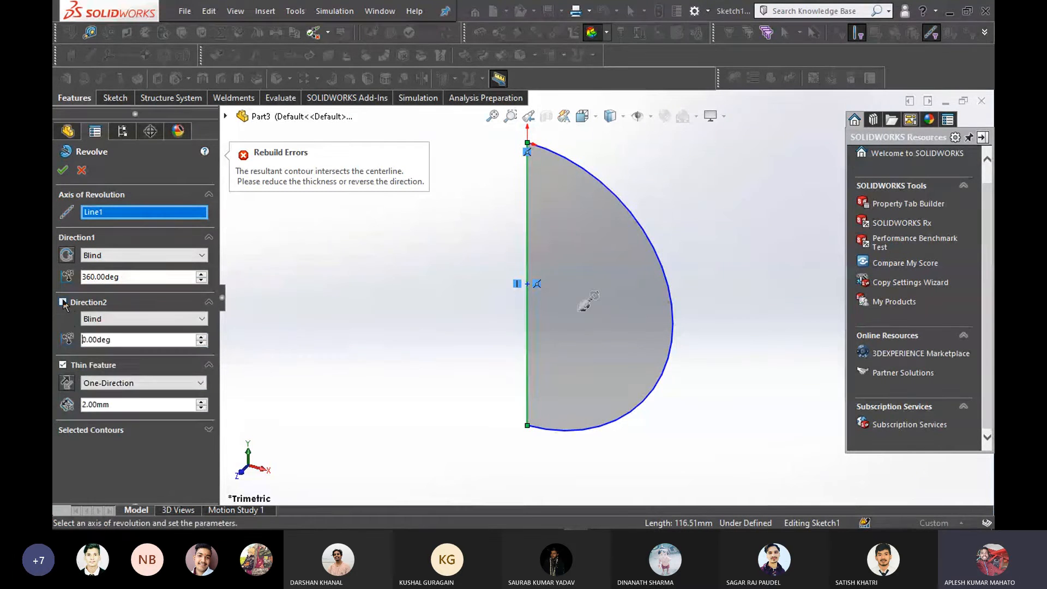
{"action": "left_click", "coordinate": [63, 302]}
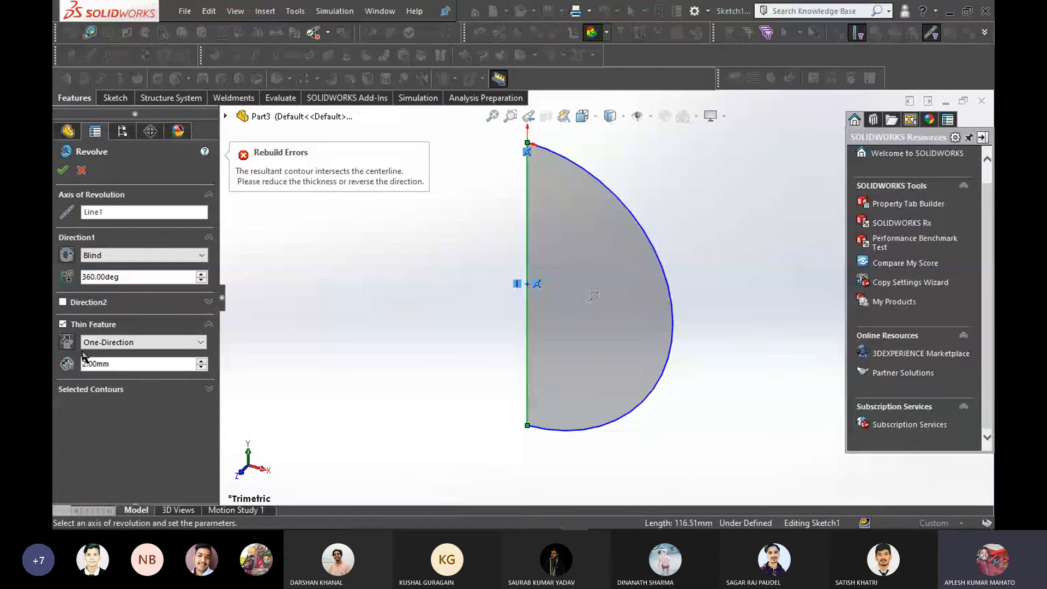
{"action": "left_click", "coordinate": [68, 344]}
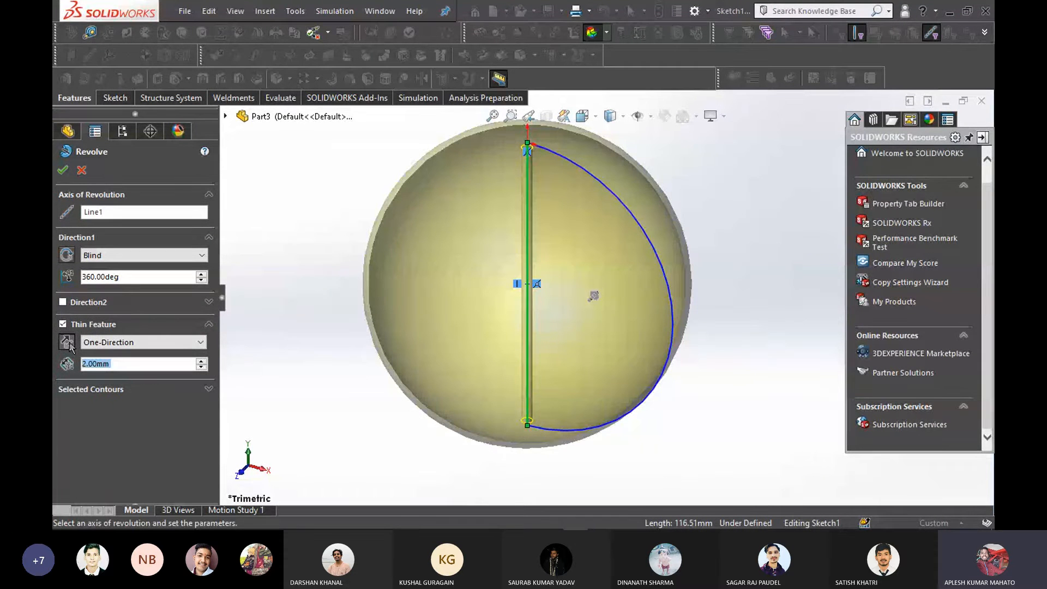
{"action": "left_click", "coordinate": [62, 170]}
{"action": "left_click", "coordinate": [311, 302]}
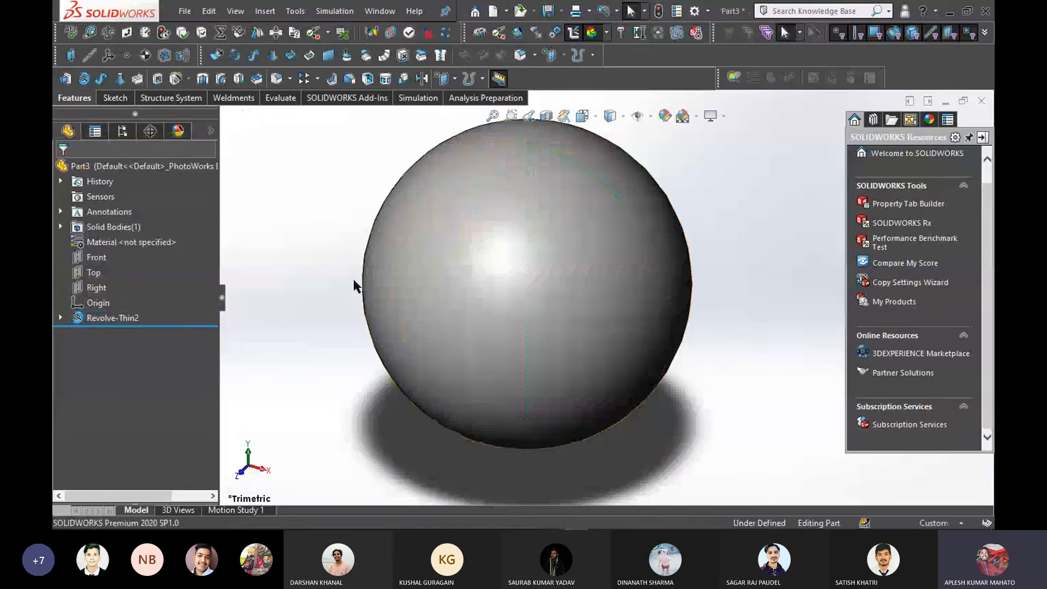
Apply a section view through the Front plane of the sphere after previewing the Top and Right planes
{"action": "scroll", "coordinate": [382, 271], "scroll_direction": "up", "scroll_amount": 3}
{"action": "middle_click_drag", "start_coordinate": [449, 262], "coordinate": [415, 266]}
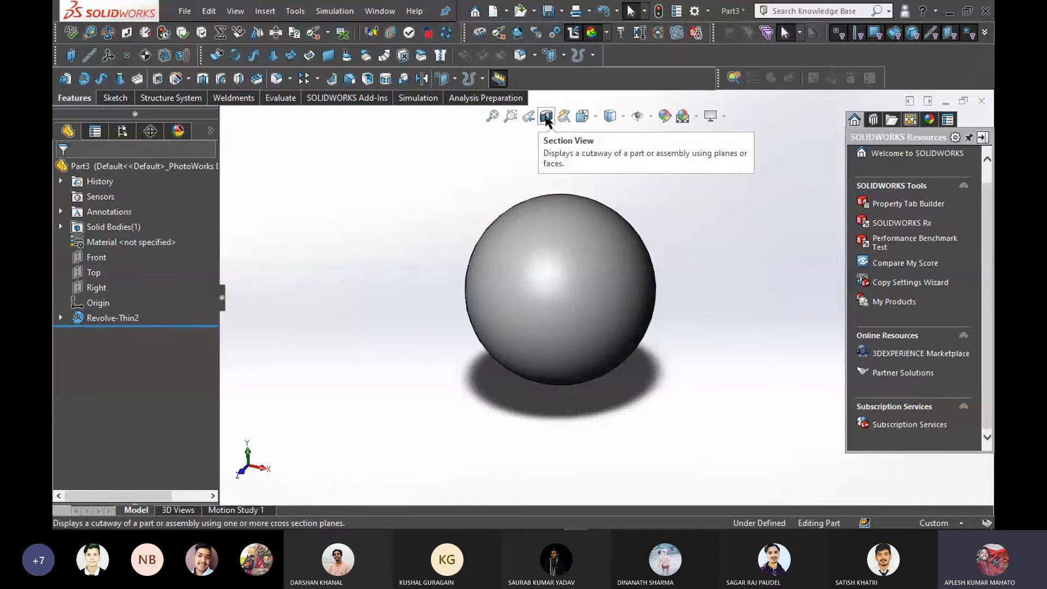
{"action": "left_click", "coordinate": [546, 117]}
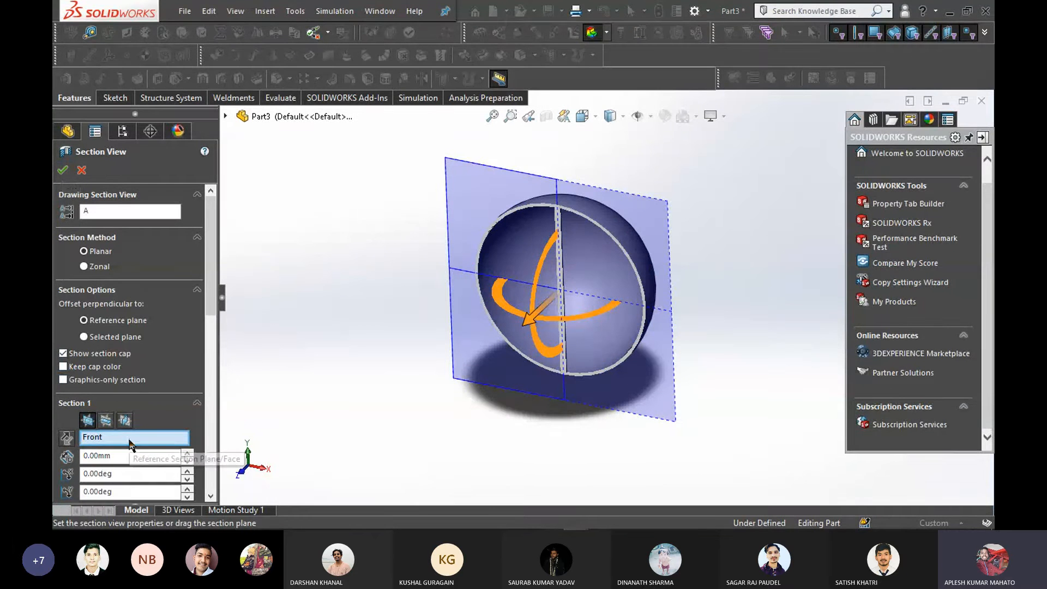
{"action": "left_click", "coordinate": [106, 423]}
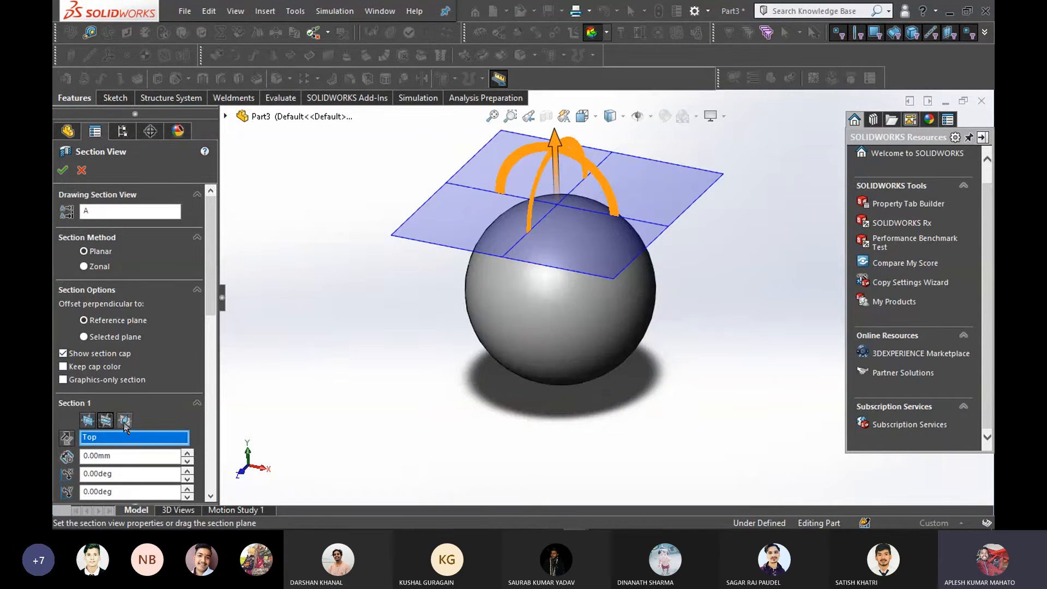
{"action": "left_click", "coordinate": [124, 421]}
{"action": "left_click", "coordinate": [87, 422]}
{"action": "left_click", "coordinate": [63, 170]}
Examine the sectioned sphere's wall and interior from different angles
{"action": "middle_click_drag", "start_coordinate": [322, 341], "coordinate": [546, 244]}
{"action": "scroll", "coordinate": [552, 201], "scroll_direction": "down", "scroll_amount": 3}
{"action": "scroll", "coordinate": [552, 201], "scroll_direction": "down", "scroll_amount": 2}
{"action": "middle_click_drag", "start_coordinate": [617, 341], "coordinate": [505, 320]}
{"action": "scroll", "coordinate": [456, 283], "scroll_direction": "up", "scroll_amount": 4}
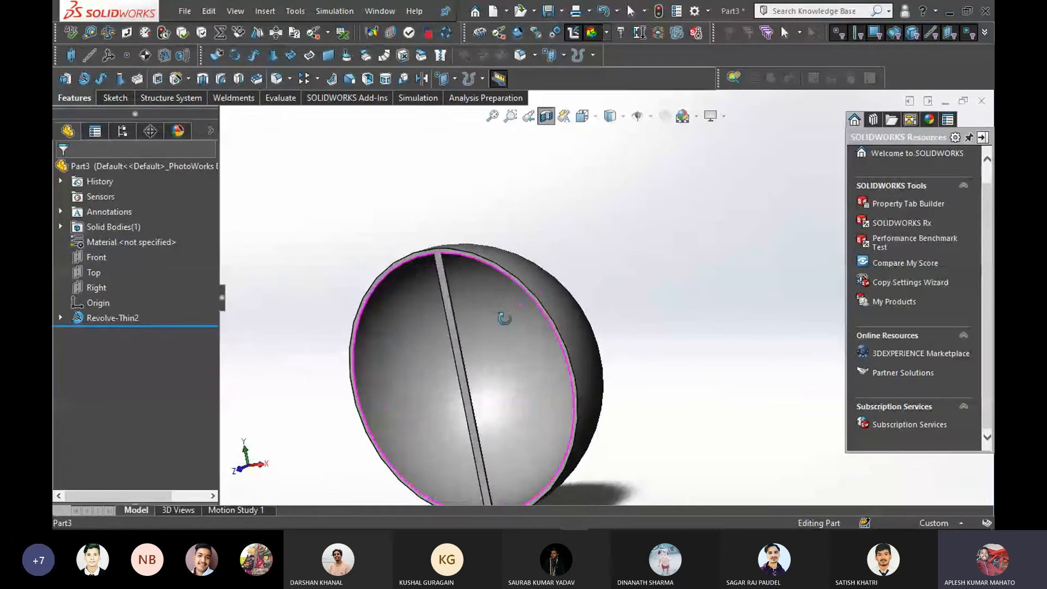
{"action": "scroll", "coordinate": [469, 307], "scroll_direction": "down", "scroll_amount": 4}
{"action": "scroll", "coordinate": [469, 306], "scroll_direction": "up", "scroll_amount": 4}
Edit the thin revolve feature and switch its thickness type to Two-Direction after trying Mid-Plane
{"action": "left_click", "coordinate": [61, 318]}
{"action": "left_click", "coordinate": [90, 318]}
{"action": "right_click", "coordinate": [112, 323]}
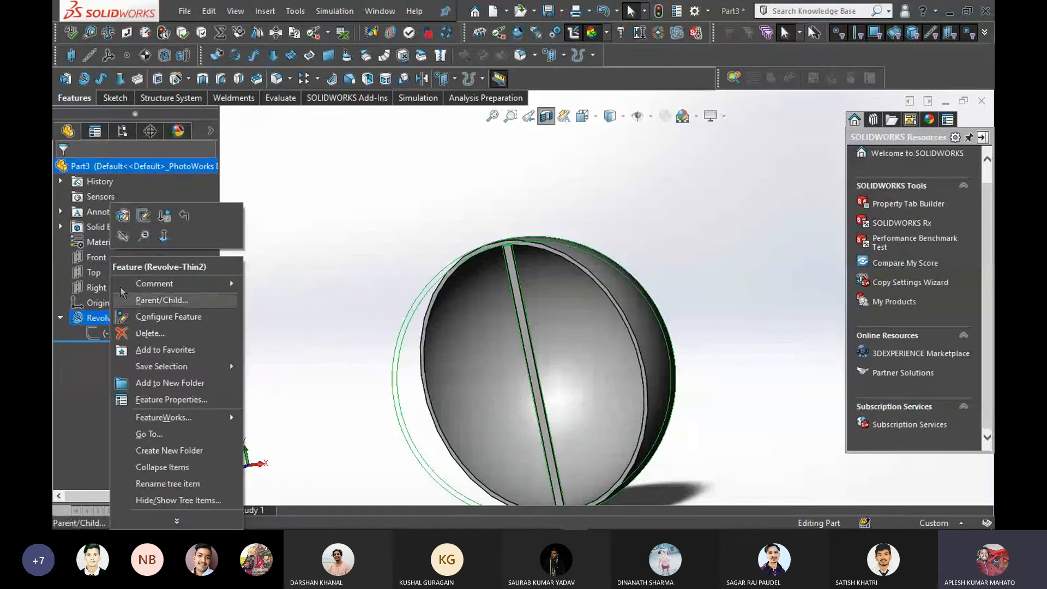
{"action": "left_click", "coordinate": [123, 216]}
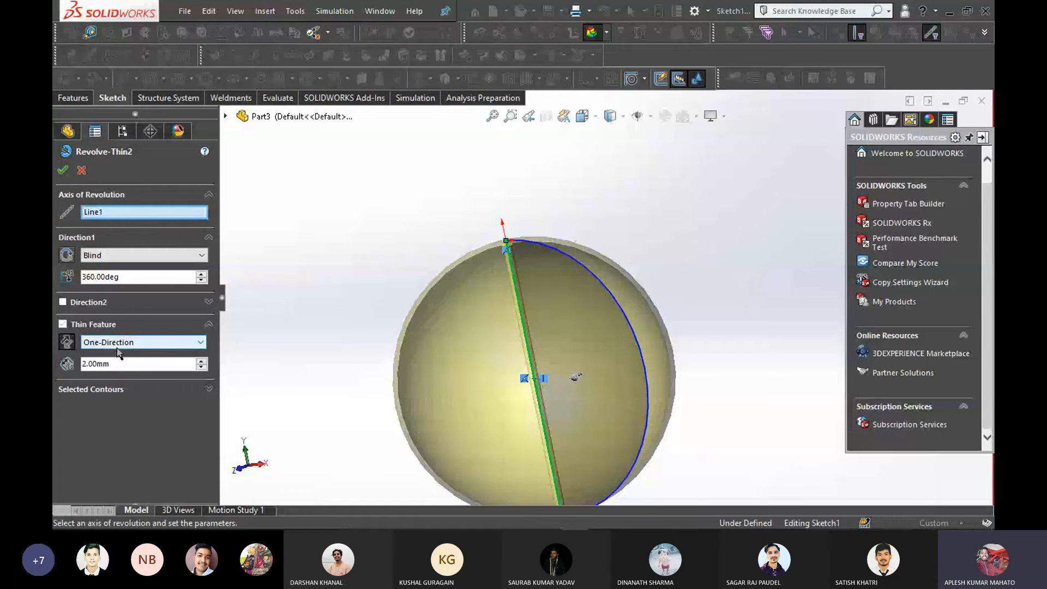
{"action": "left_click", "coordinate": [121, 344]}
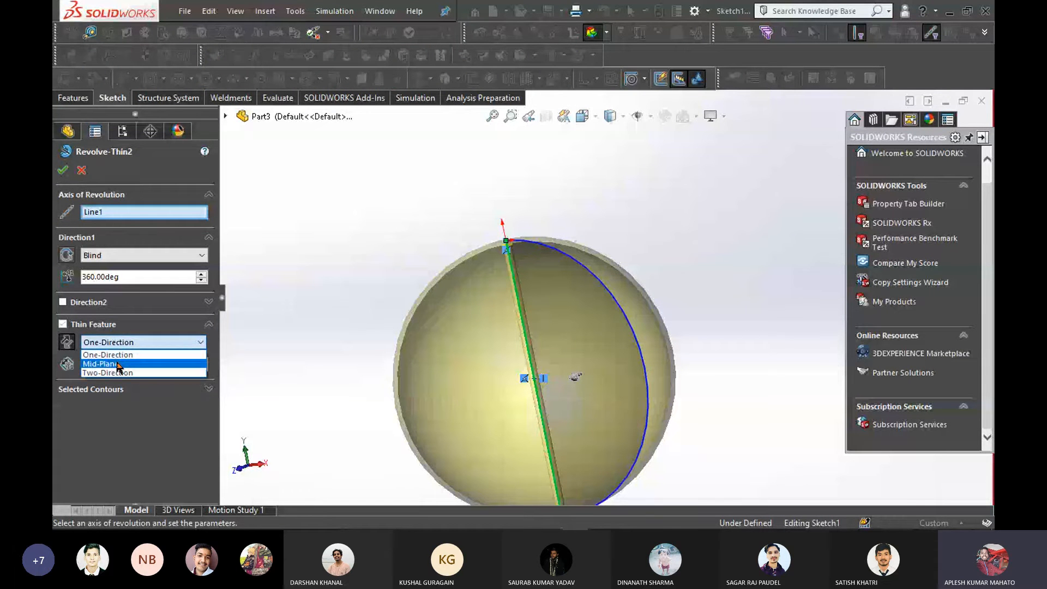
{"action": "left_click", "coordinate": [118, 365]}
{"action": "left_click", "coordinate": [120, 342]}
{"action": "left_click", "coordinate": [125, 373]}
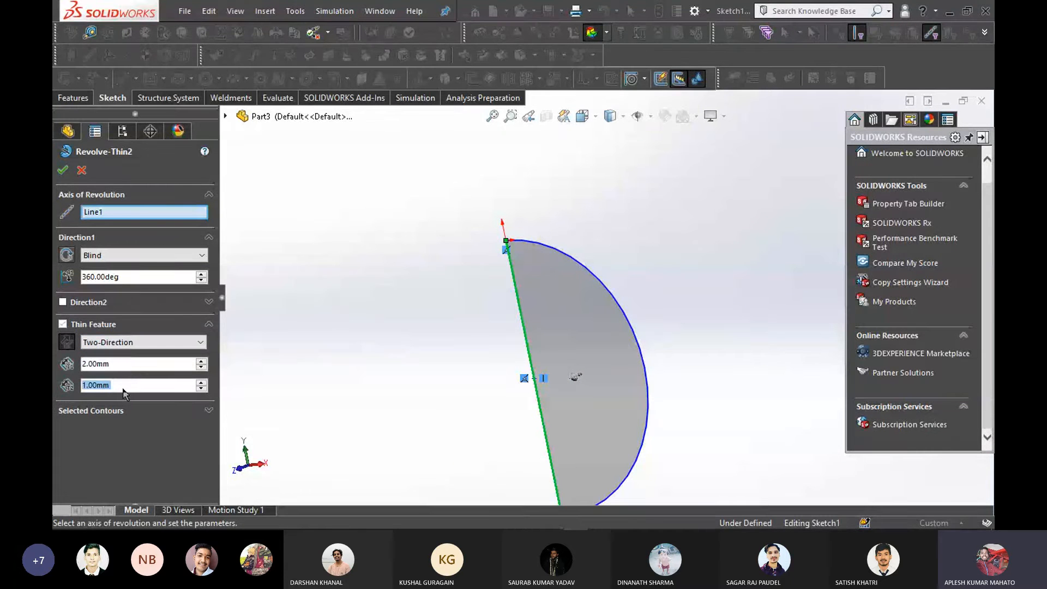
Set the Direction 2 wall thickness to 2 mm and try to accept the edited thin revolve
{"action": "left_click", "coordinate": [124, 386]}
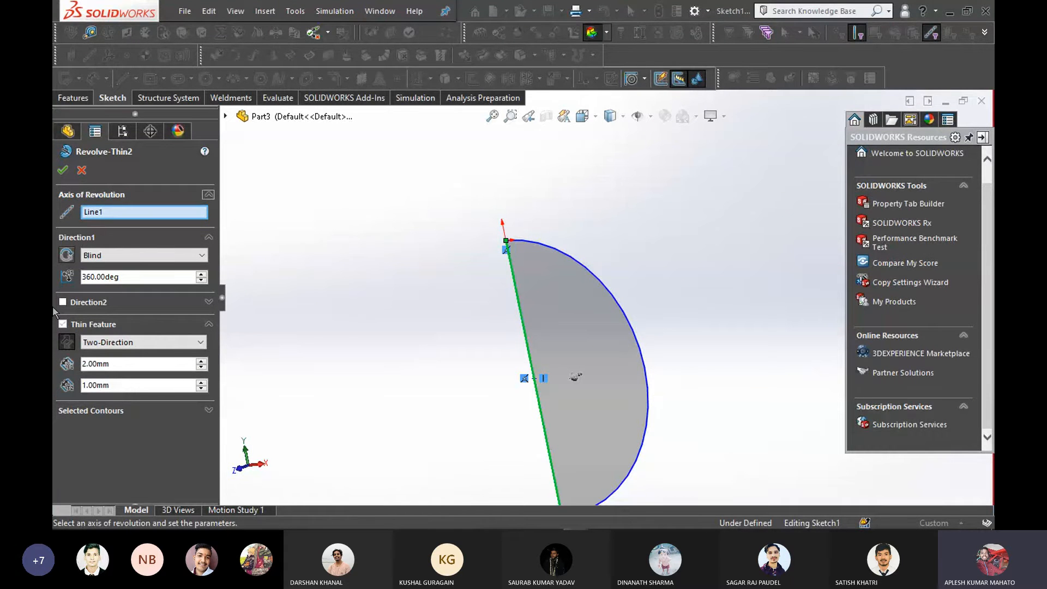
{"action": "left_click_drag", "start_coordinate": [121, 387], "coordinate": [54, 392]}
{"action": "type", "text": "2"}
{"action": "key", "text": "Return"}
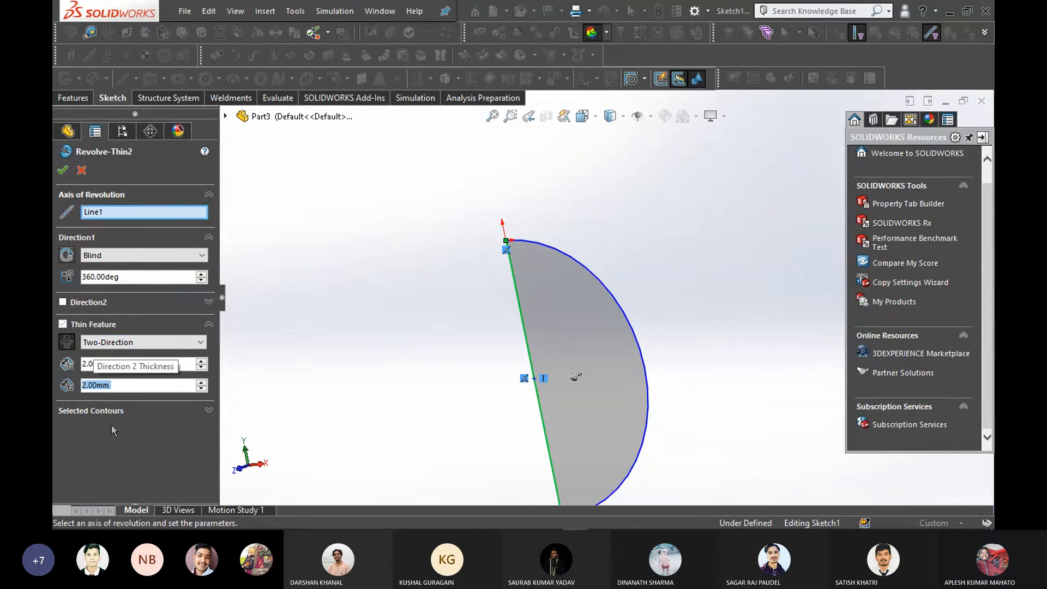
{"action": "left_click", "coordinate": [62, 170]}
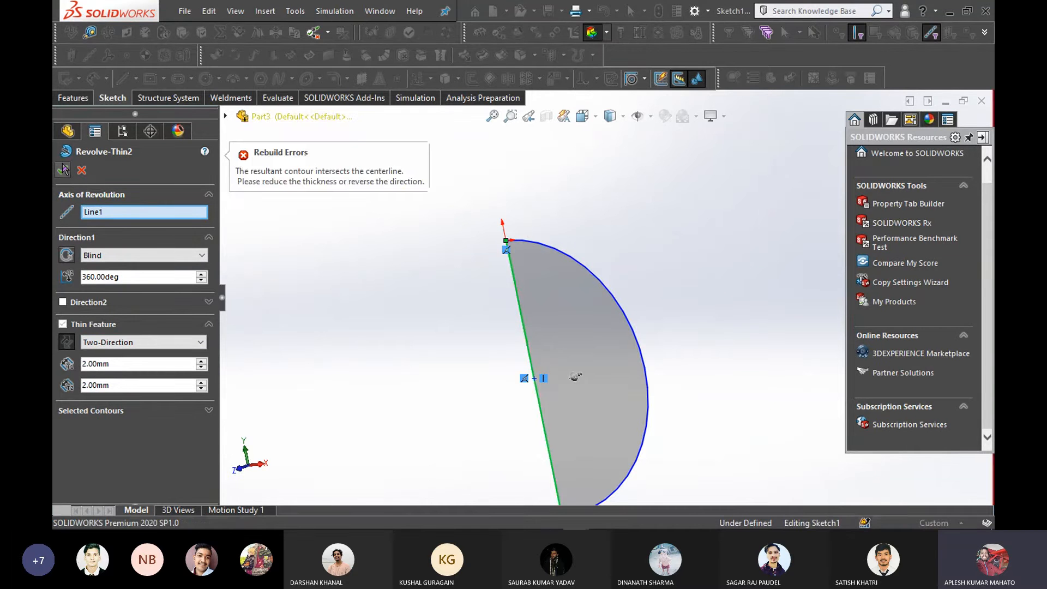
Try Up To Surface as the thin revolve's Direction 1 end condition and restore it to Blind
{"action": "left_click", "coordinate": [112, 212]}
{"action": "left_click", "coordinate": [115, 255]}
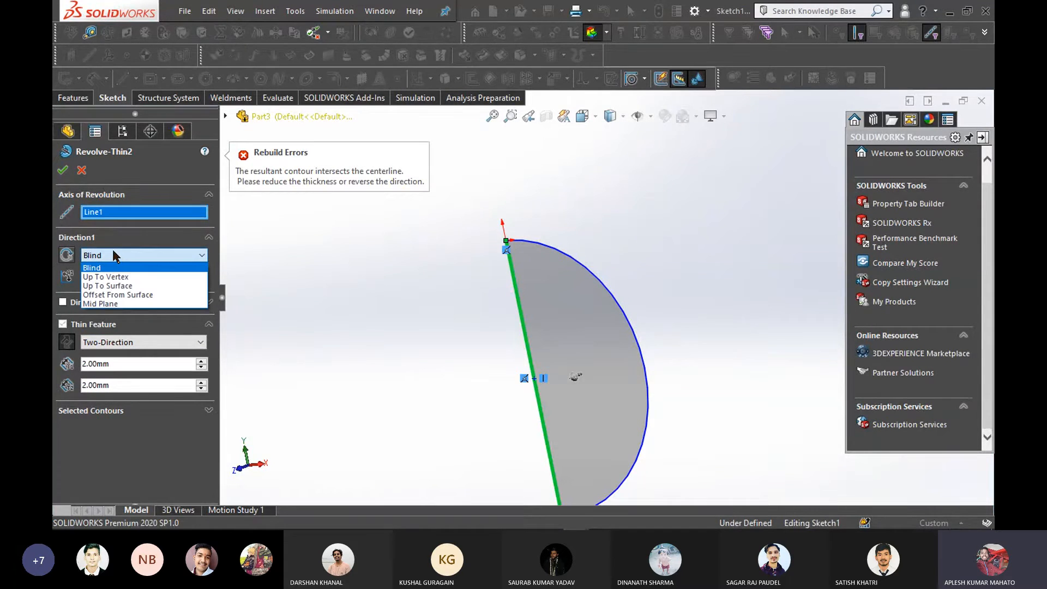
{"action": "left_click", "coordinate": [109, 286]}
{"action": "left_click", "coordinate": [116, 255]}
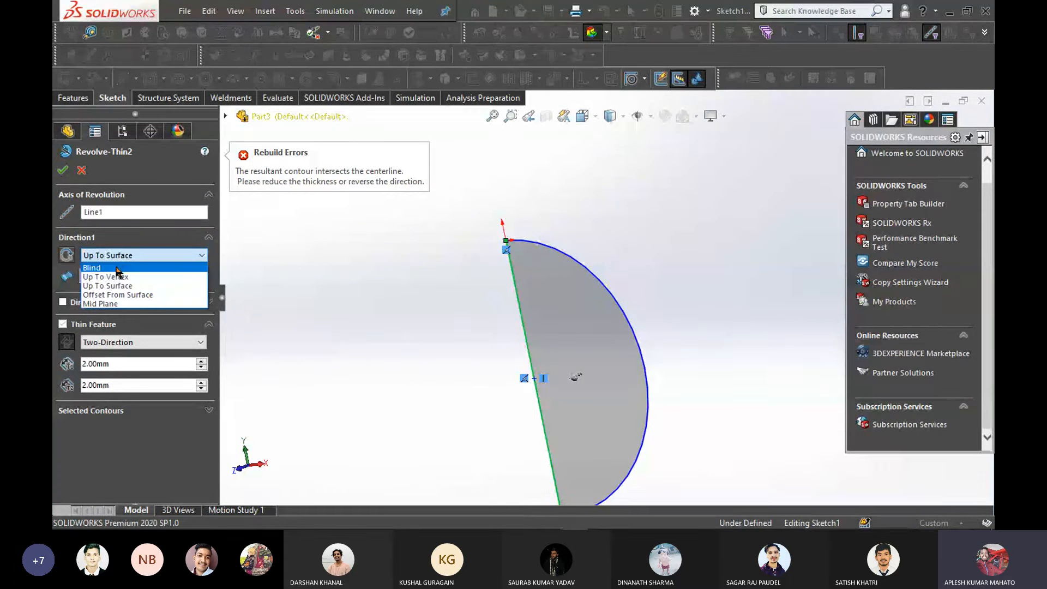
{"action": "left_click", "coordinate": [114, 267]}
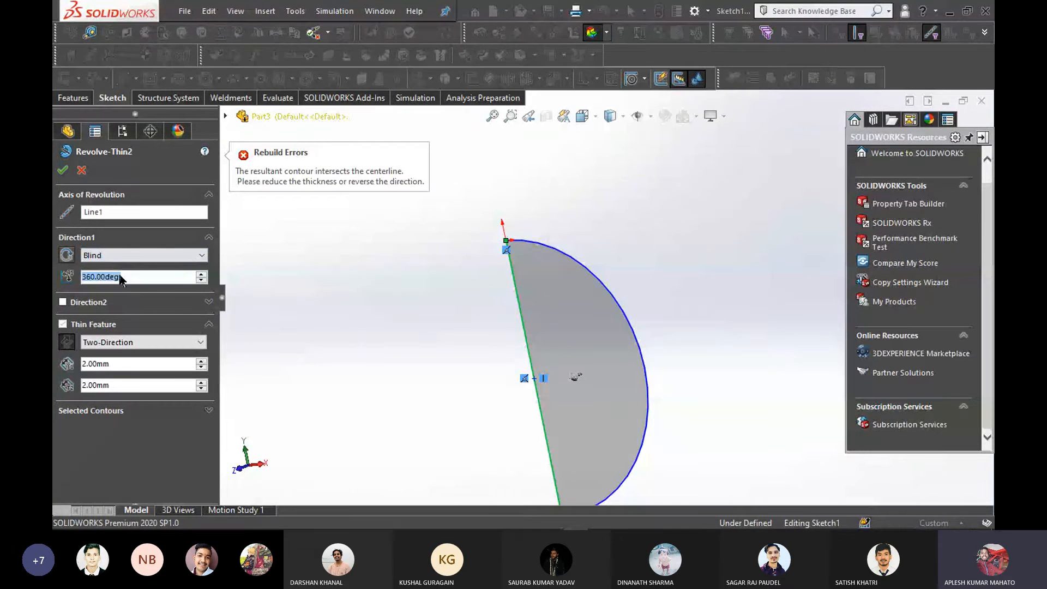
{"action": "left_click", "coordinate": [135, 279]}
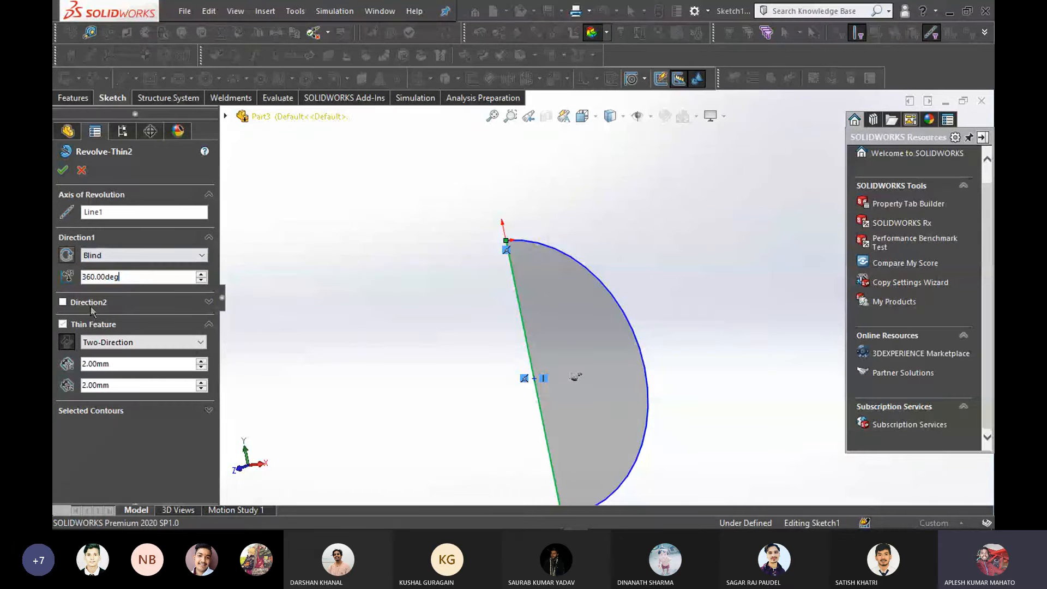
Enable and disable Direction 2 of the revolve and review the thin feature type choices and the axis selection
{"action": "left_click", "coordinate": [63, 302]}
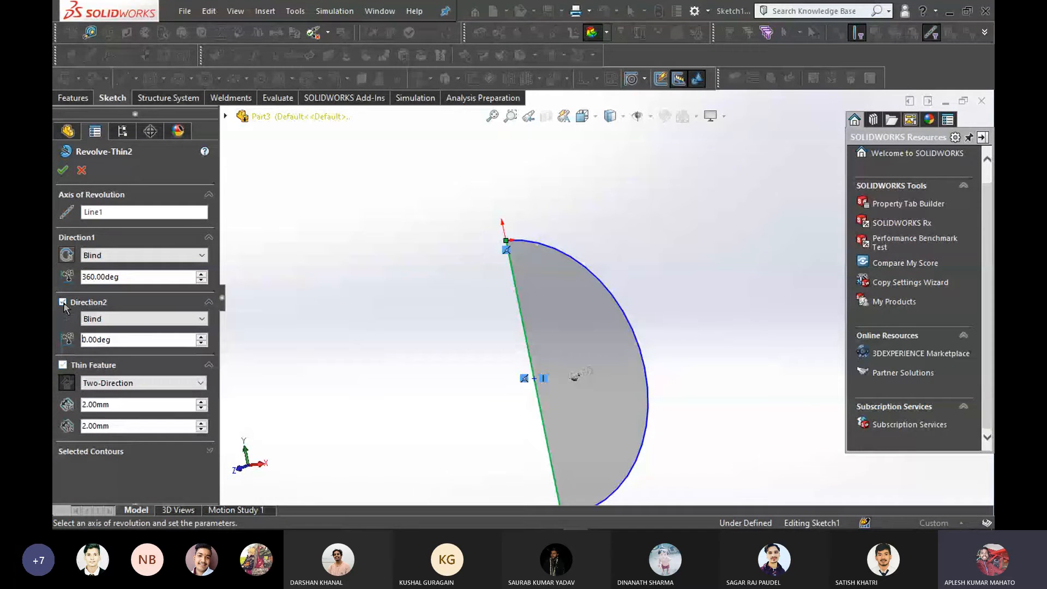
{"action": "left_click", "coordinate": [63, 303]}
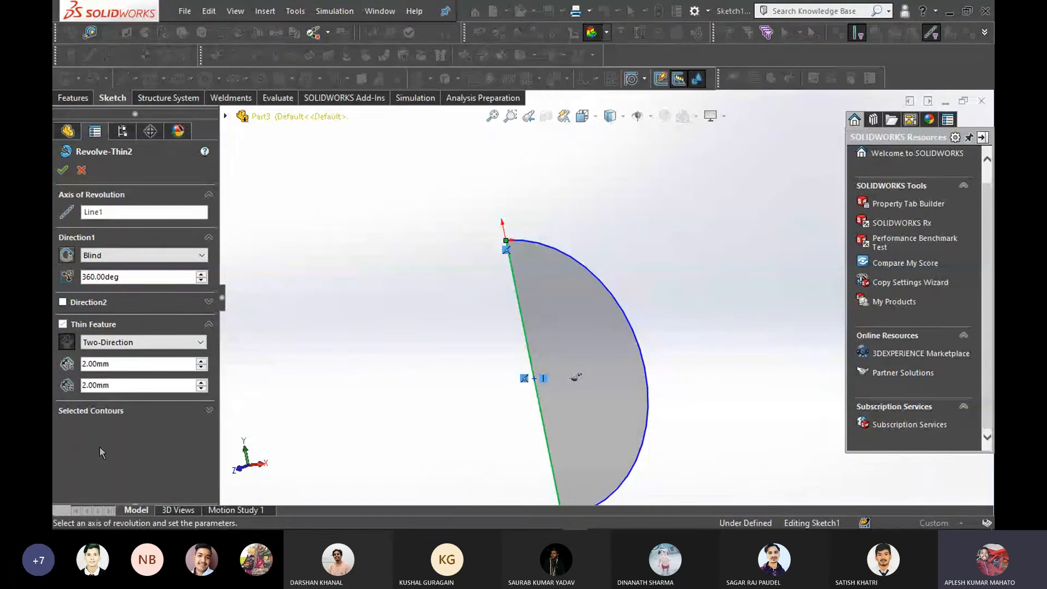
{"action": "left_click", "coordinate": [140, 343]}
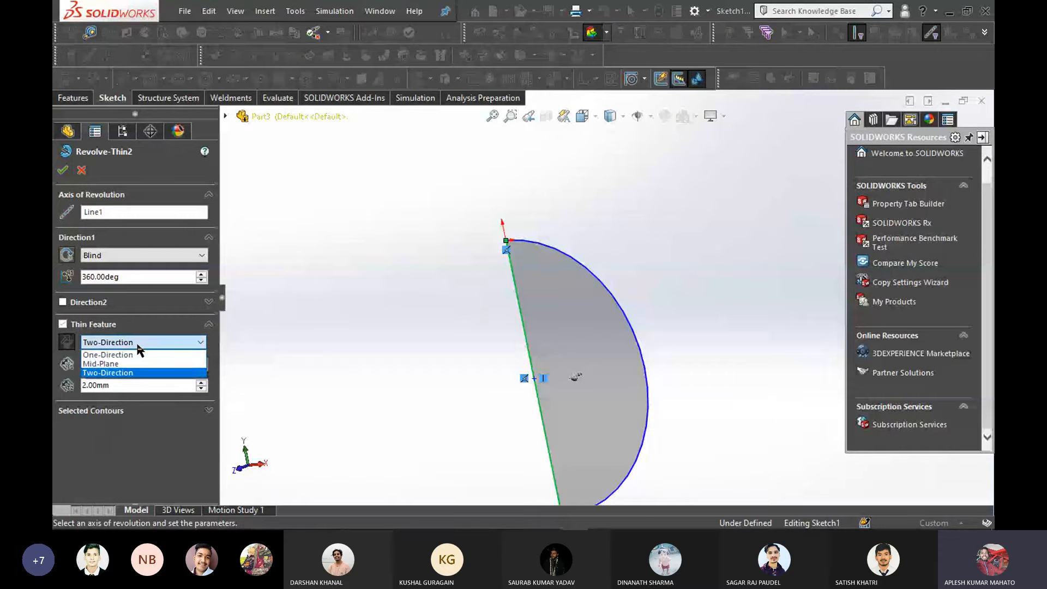
{"action": "left_click", "coordinate": [137, 346]}
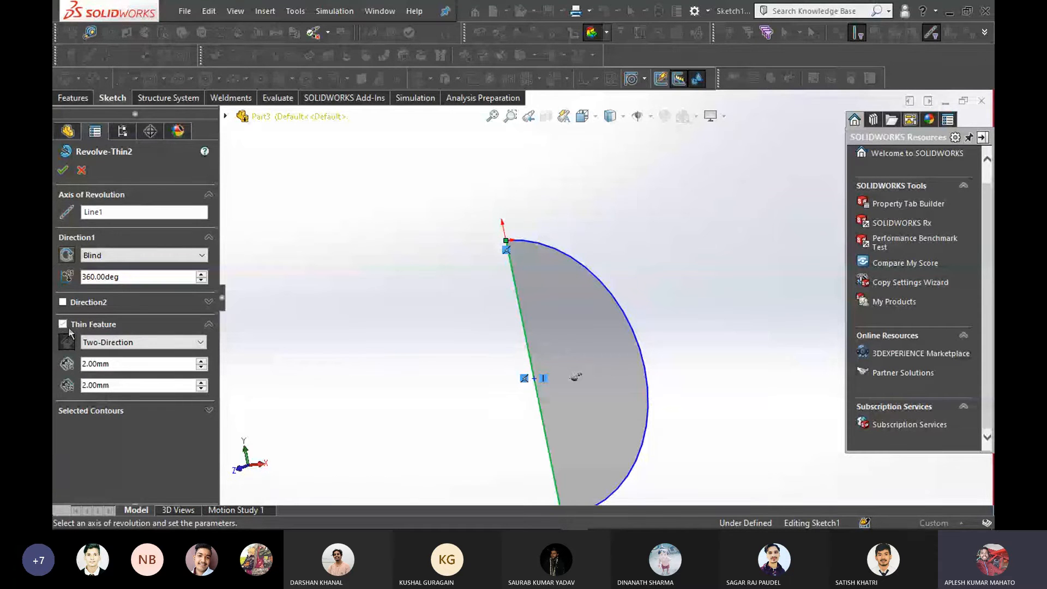
{"action": "left_click", "coordinate": [105, 262]}
{"action": "left_click", "coordinate": [122, 212]}
{"action": "left_click", "coordinate": [122, 213]}
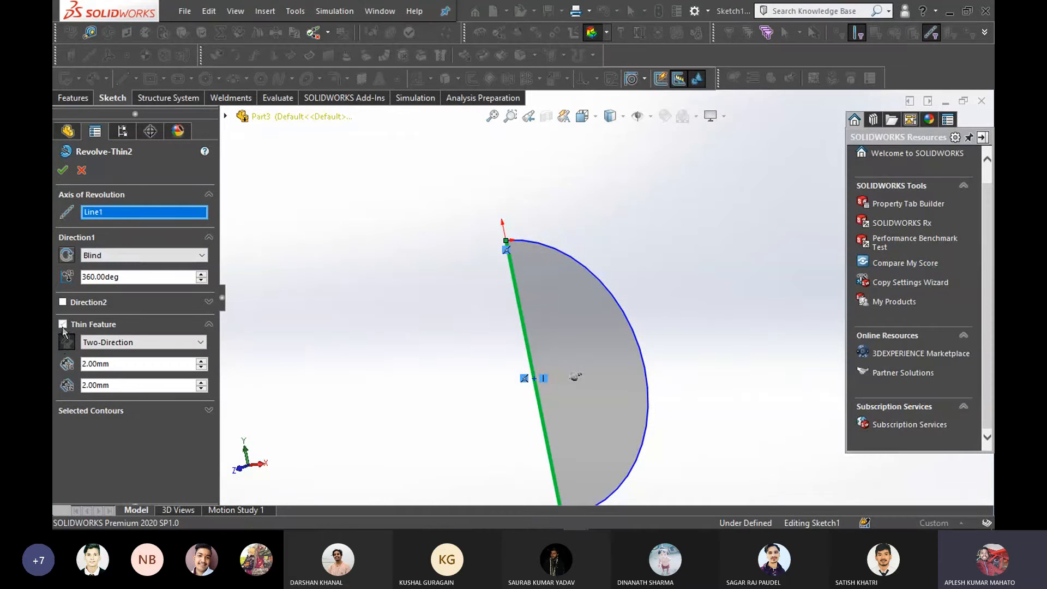
Switch the thin feature type to One-Direction, accept the revolve, and inspect the sectioned sphere's wall
{"action": "left_click", "coordinate": [114, 342]}
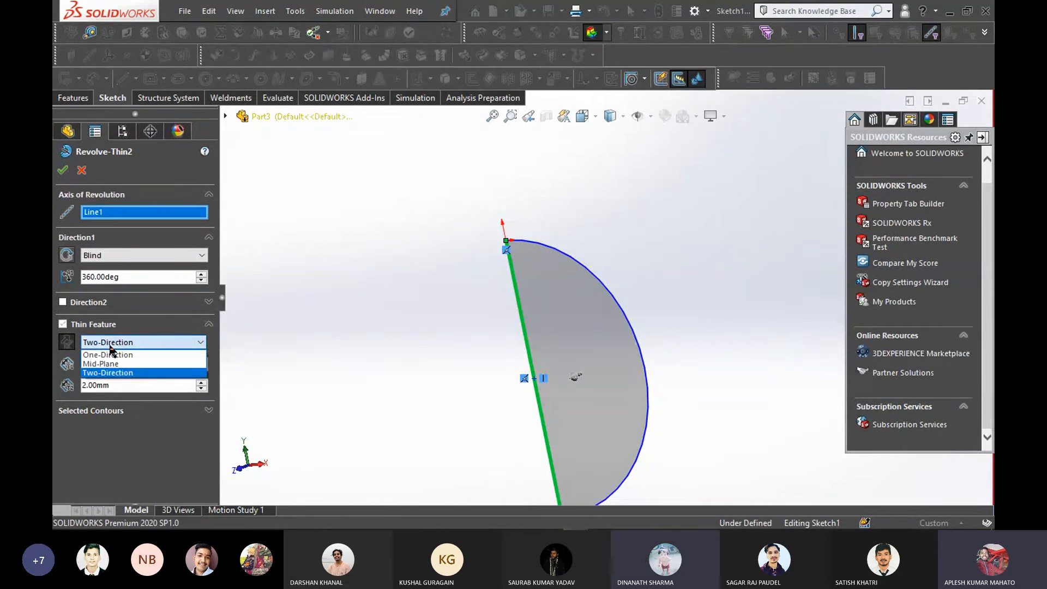
{"action": "left_click", "coordinate": [109, 354]}
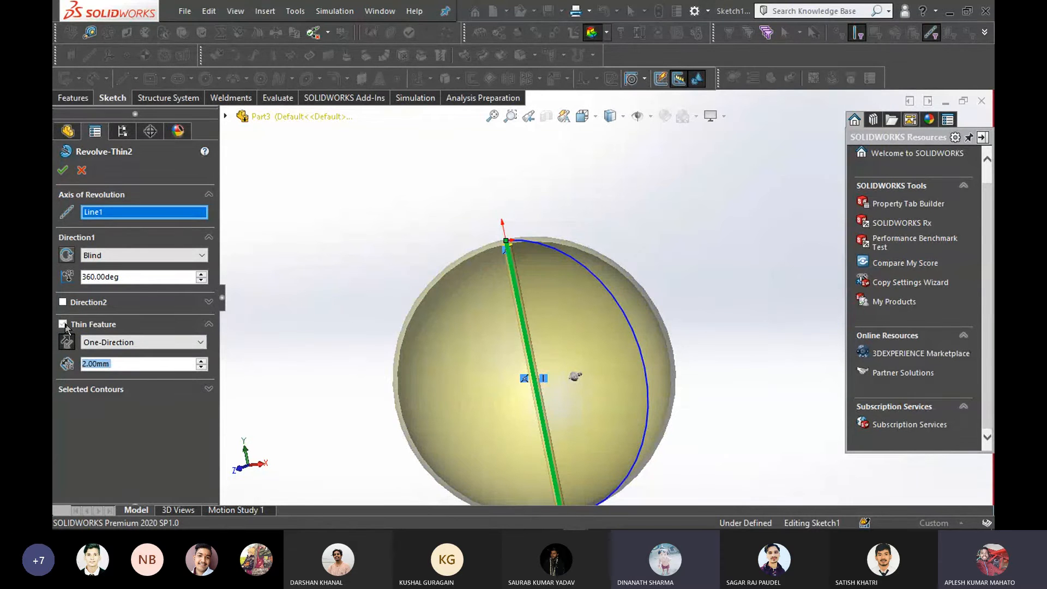
{"action": "middle_click_drag", "start_coordinate": [322, 378], "coordinate": [376, 358]}
{"action": "scroll", "coordinate": [536, 281], "scroll_direction": "down", "scroll_amount": 4}
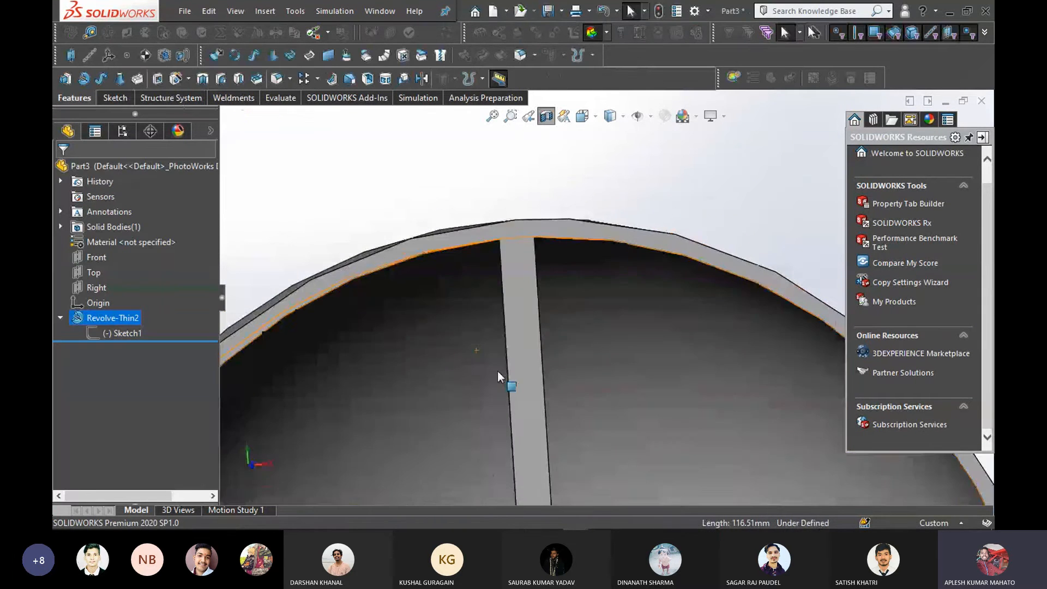
{"action": "middle_click_drag", "start_coordinate": [498, 371], "coordinate": [420, 219]}
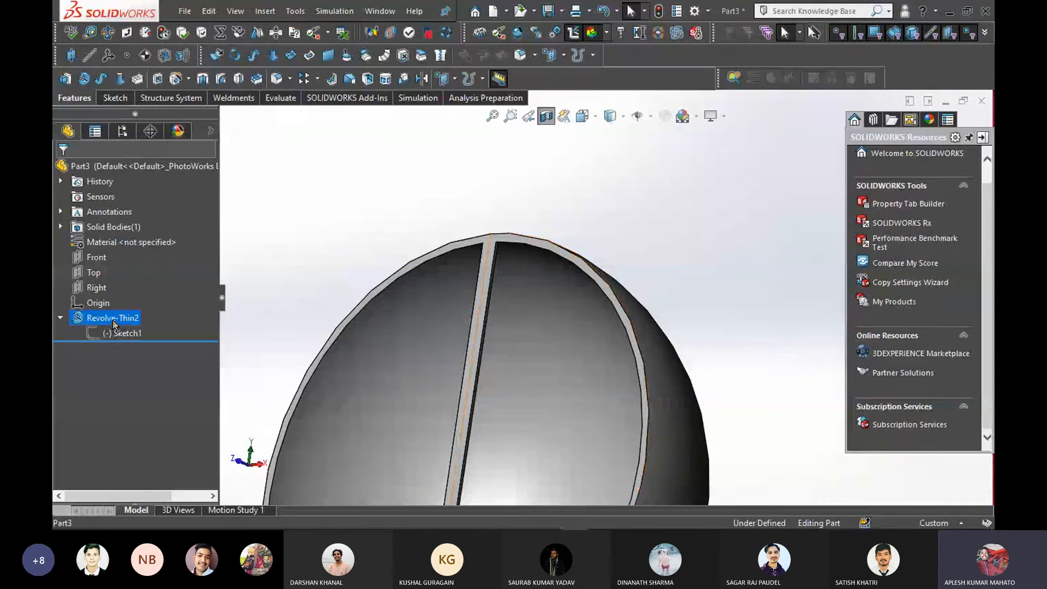
Delete the Revolve-Thin2 feature while keeping its sketch
{"action": "right_click", "coordinate": [114, 323]}
{"action": "left_click", "coordinate": [145, 335]}
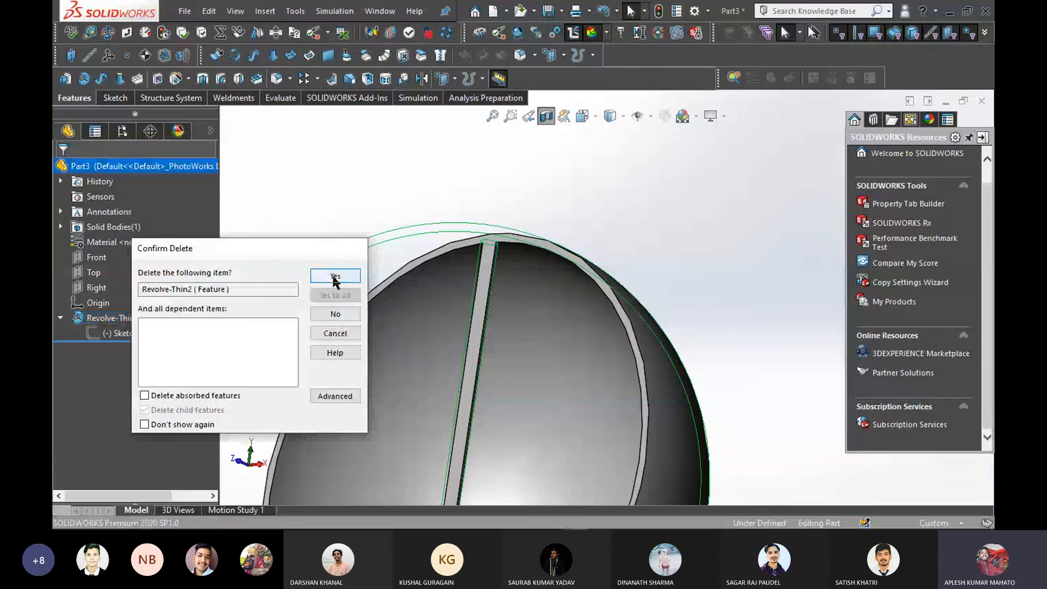
{"action": "left_click", "coordinate": [335, 278]}
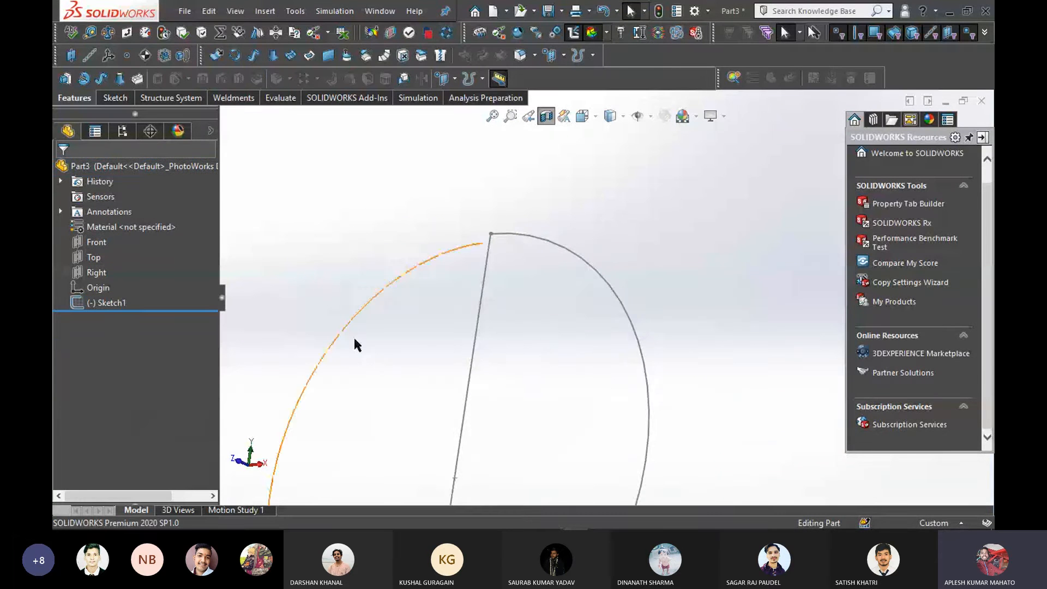
Open Sketch1 for editing and orient the view to face the semicircle from the Front
{"action": "right_click", "coordinate": [107, 306]}
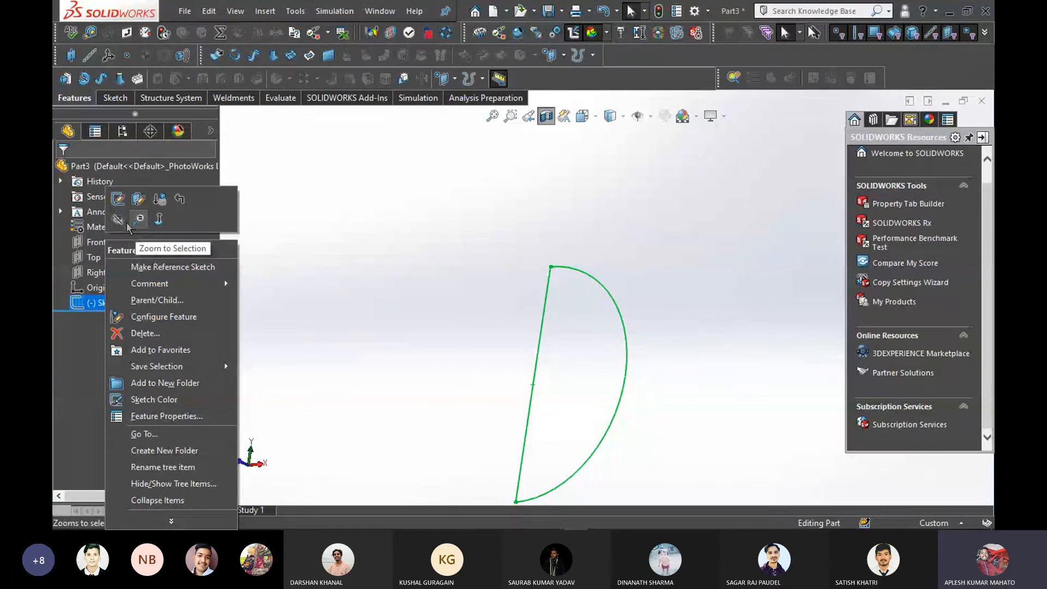
{"action": "left_click", "coordinate": [119, 200]}
{"action": "mouse_move", "coordinate": [427, 371]}
{"action": "middle_mouse_down"}
{"action": "mouse_move", "coordinate": [403, 332]}
{"action": "mouse_move", "coordinate": [489, 357]}
{"action": "mouse_move", "coordinate": [472, 365]}
{"action": "mouse_move", "coordinate": [519, 371]}
{"action": "mouse_move", "coordinate": [591, 445]}
{"action": "mouse_move", "coordinate": [518, 407]}
{"action": "mouse_move", "coordinate": [527, 397]}
{"action": "mouse_move", "coordinate": [423, 410]}
{"action": "mouse_move", "coordinate": [505, 407]}
{"action": "mouse_move", "coordinate": [433, 388]}
{"action": "mouse_move", "coordinate": [435, 360]}
{"action": "middle_mouse_up"}
{"action": "scroll", "coordinate": [498, 357], "scroll_direction": "down", "scroll_amount": 3}
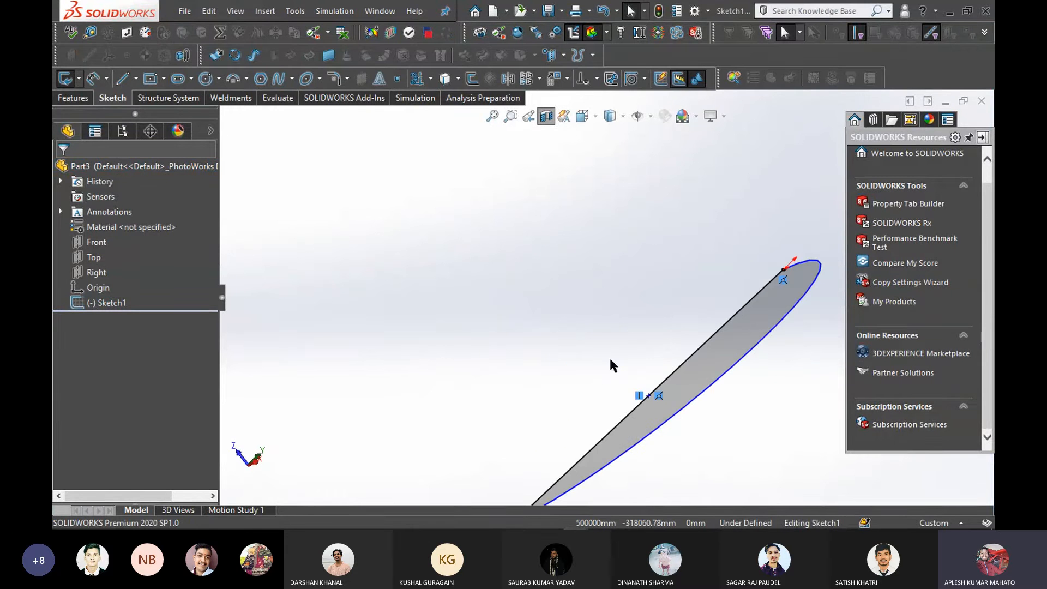
{"action": "mouse_move", "coordinate": [766, 436]}
{"action": "middle_mouse_down"}
{"action": "mouse_move", "coordinate": [755, 400]}
{"action": "mouse_move", "coordinate": [697, 345]}
{"action": "mouse_move", "coordinate": [720, 393]}
{"action": "mouse_move", "coordinate": [587, 250]}
{"action": "mouse_move", "coordinate": [495, 234]}
{"action": "middle_mouse_up"}
{"action": "key", "text": "space"}
{"action": "left_click", "coordinate": [512, 318]}
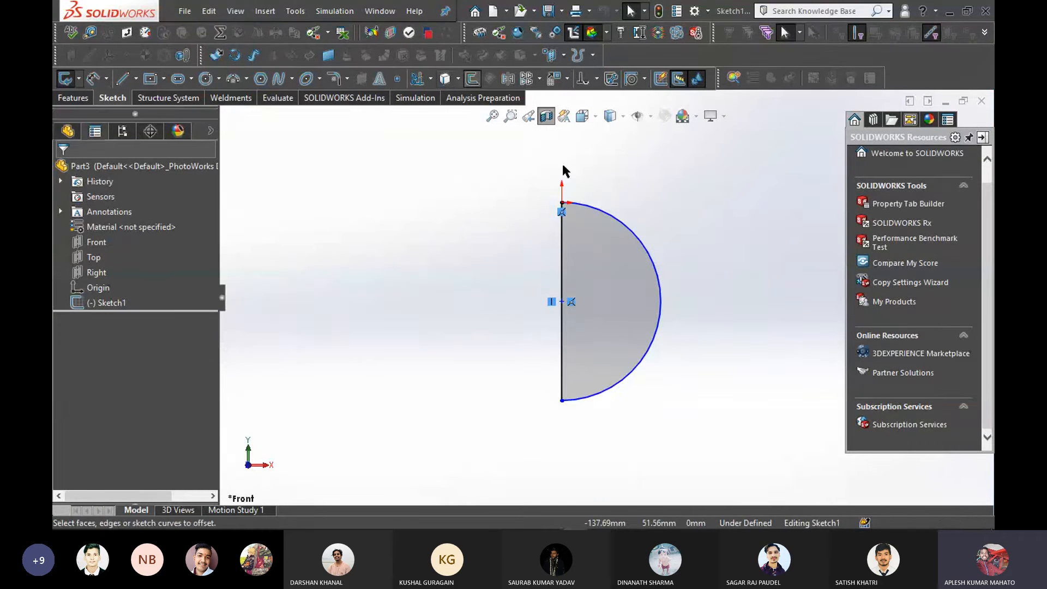
Offset the closed semicircle chain inwards by 10 mm using the Reverse option
{"action": "left_click", "coordinate": [472, 79]}
{"action": "left_click", "coordinate": [629, 227]}
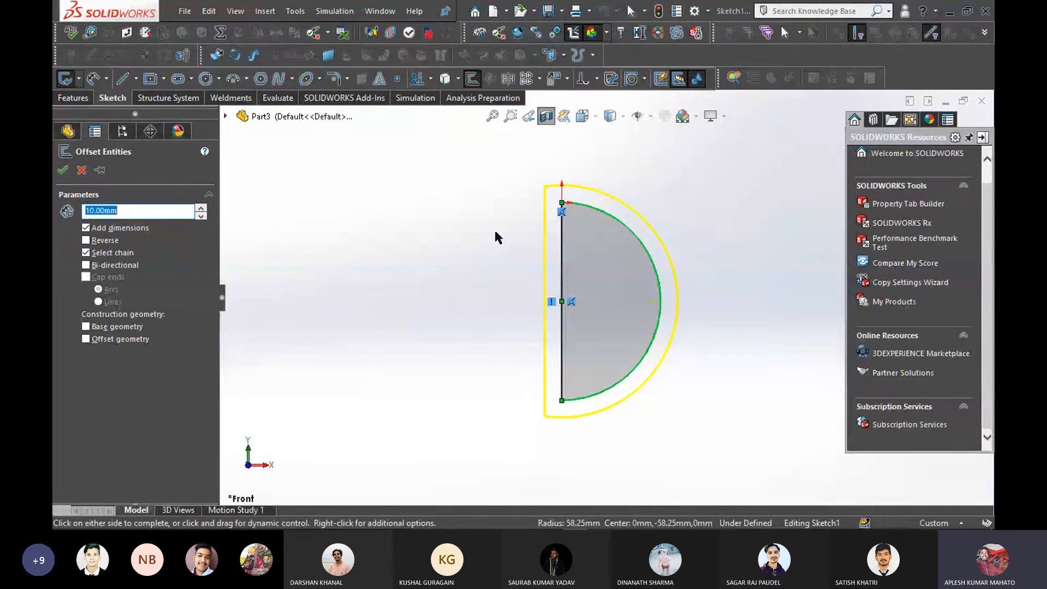
{"action": "left_click", "coordinate": [86, 240]}
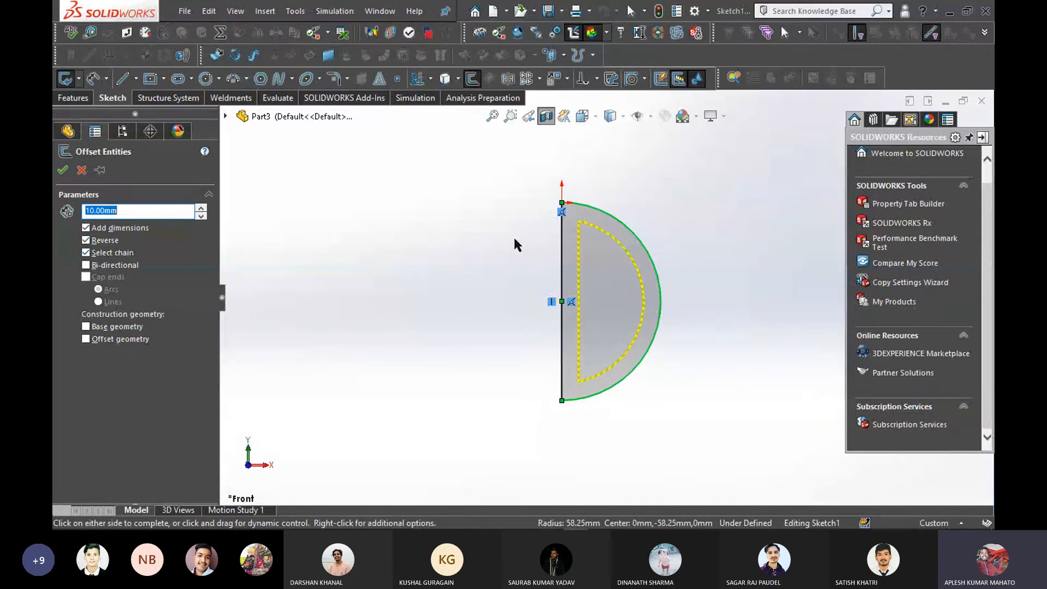
{"action": "scroll", "coordinate": [527, 223], "scroll_direction": "down", "scroll_amount": 1}
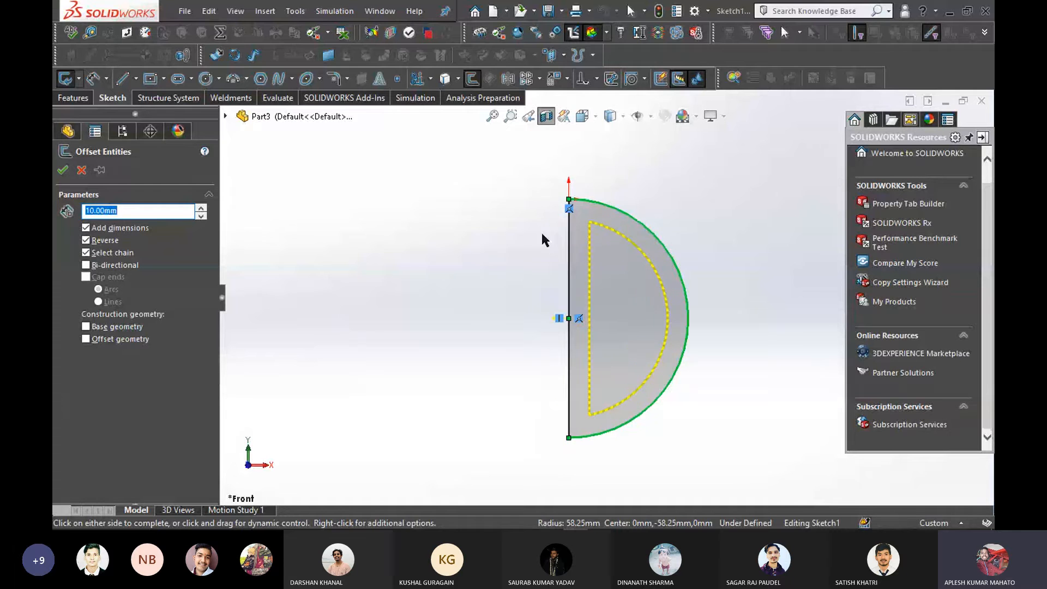
{"action": "left_click", "coordinate": [62, 170]}
{"action": "scroll", "coordinate": [639, 313], "scroll_direction": "up", "scroll_amount": 1}
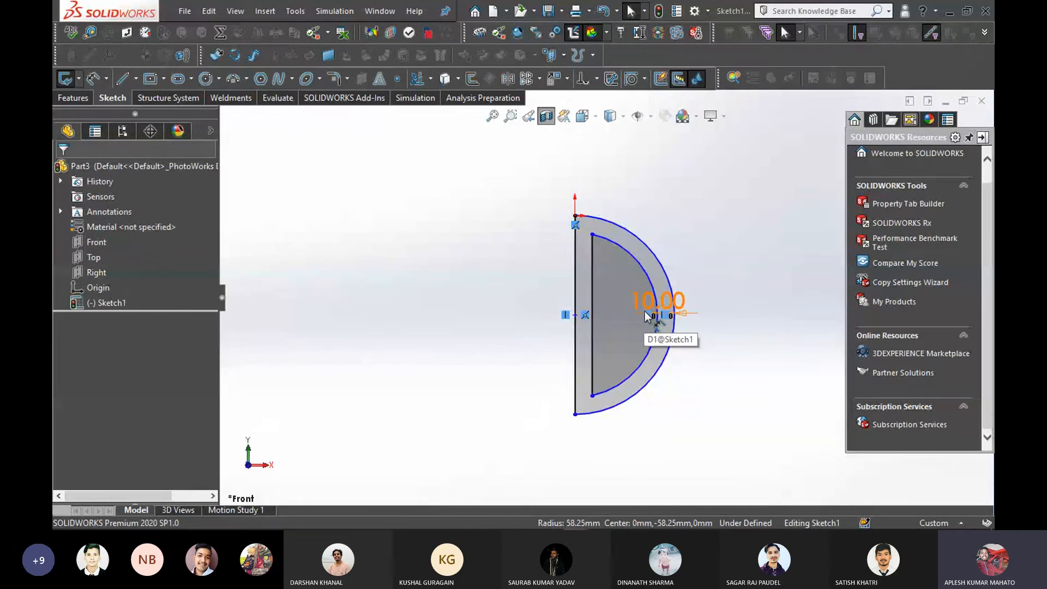
{"action": "scroll", "coordinate": [630, 307], "scroll_direction": "up", "scroll_amount": 1}
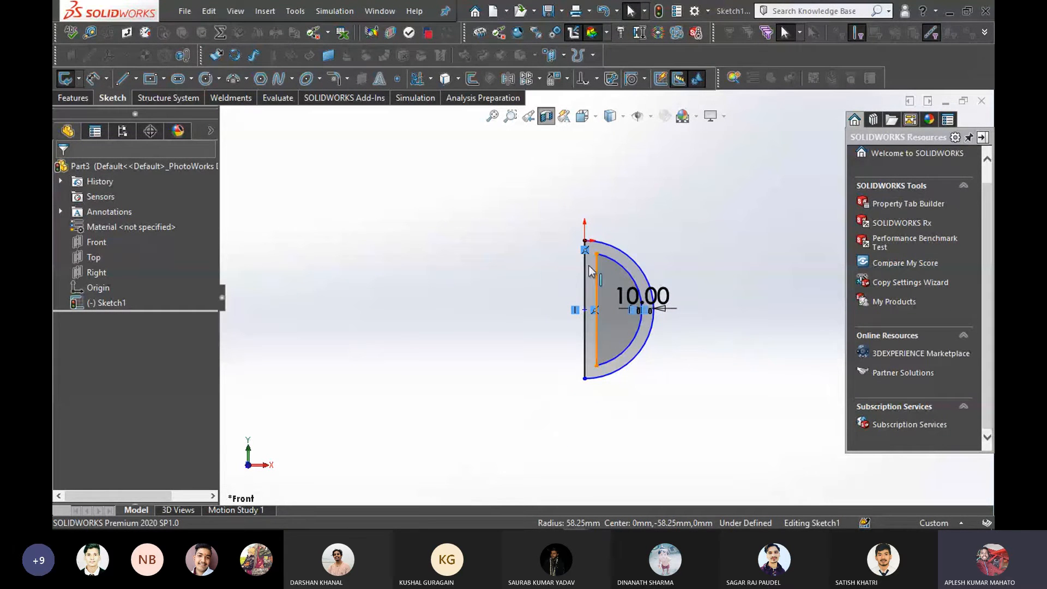
Try removing the inner straight line and moving the inner arc's upper end to the outer straight edge, and undo it
{"action": "scroll", "coordinate": [598, 248], "scroll_direction": "down", "scroll_amount": 2}
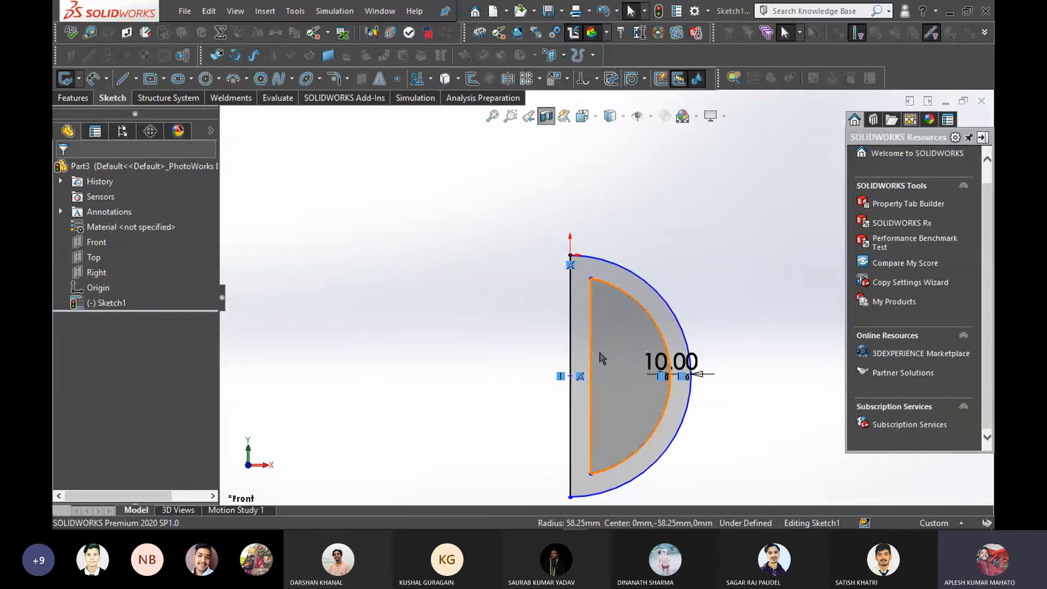
{"action": "scroll", "coordinate": [600, 337], "scroll_direction": "down", "scroll_amount": 1}
{"action": "scroll", "coordinate": [603, 341], "scroll_direction": "down", "scroll_amount": 1}
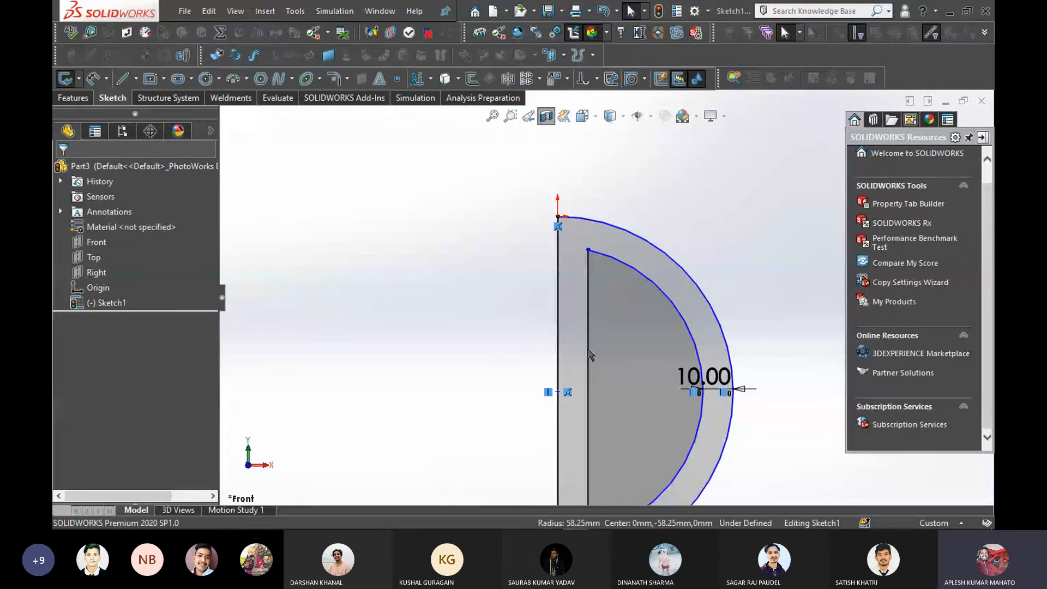
{"action": "left_click", "coordinate": [587, 352]}
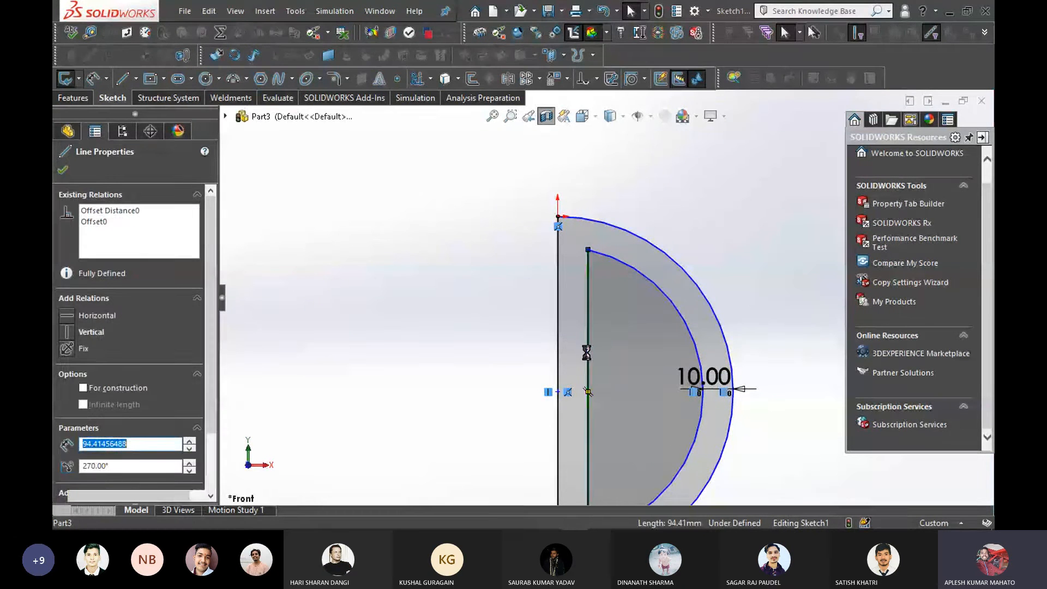
{"action": "key", "text": "Delete"}
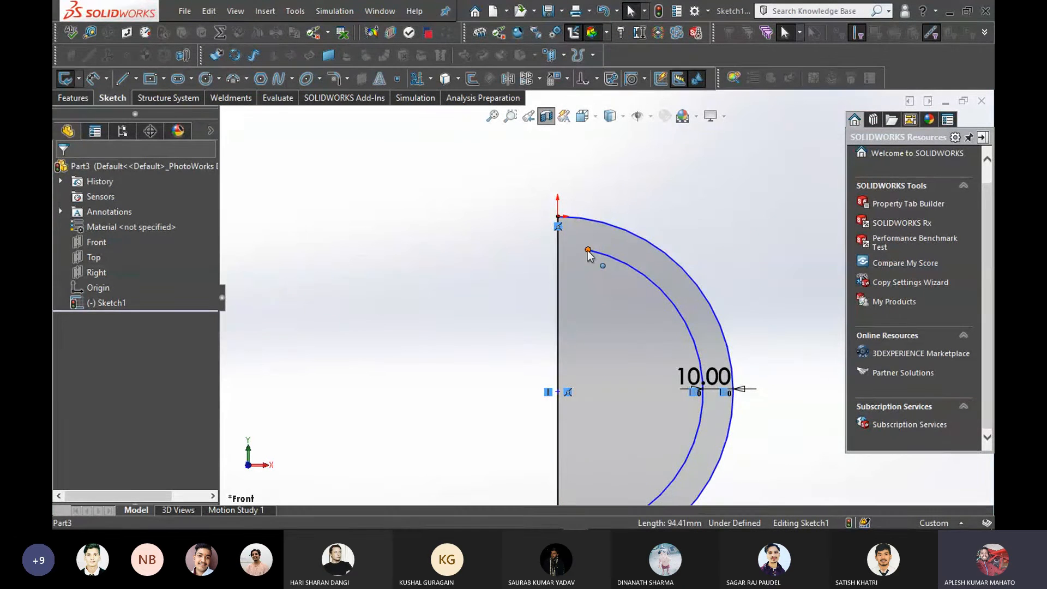
{"action": "mouse_move", "coordinate": [577, 255]}
{"action": "left_mouse_down"}
{"action": "mouse_move", "coordinate": [545, 246]}
{"action": "mouse_move", "coordinate": [554, 248]}
{"action": "left_mouse_up"}
{"action": "left_click", "coordinate": [450, 322]}
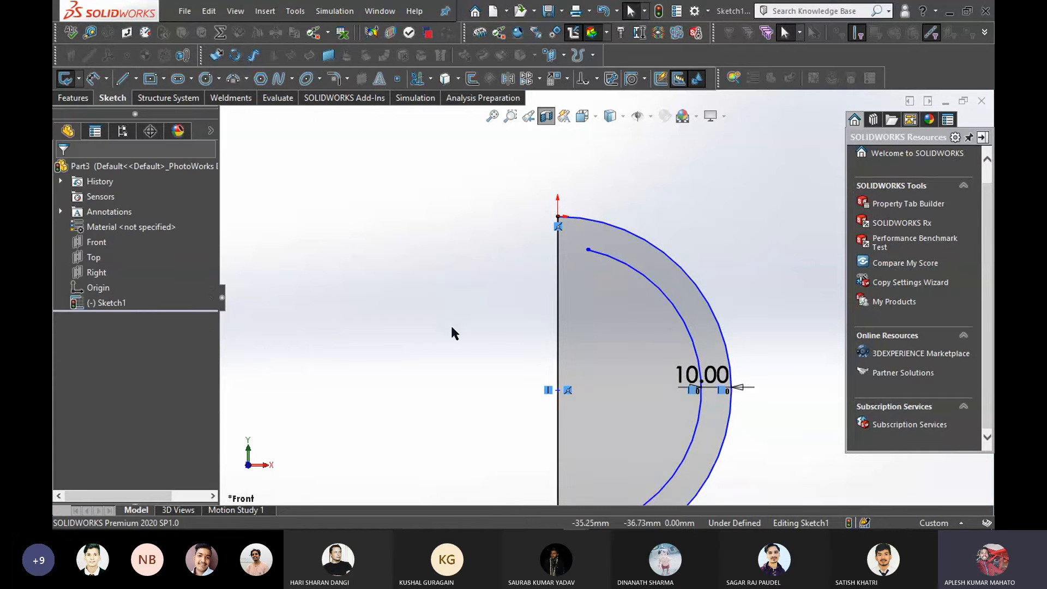
{"action": "right_click", "coordinate": [405, 287]}
{"action": "left_click", "coordinate": [377, 311]}
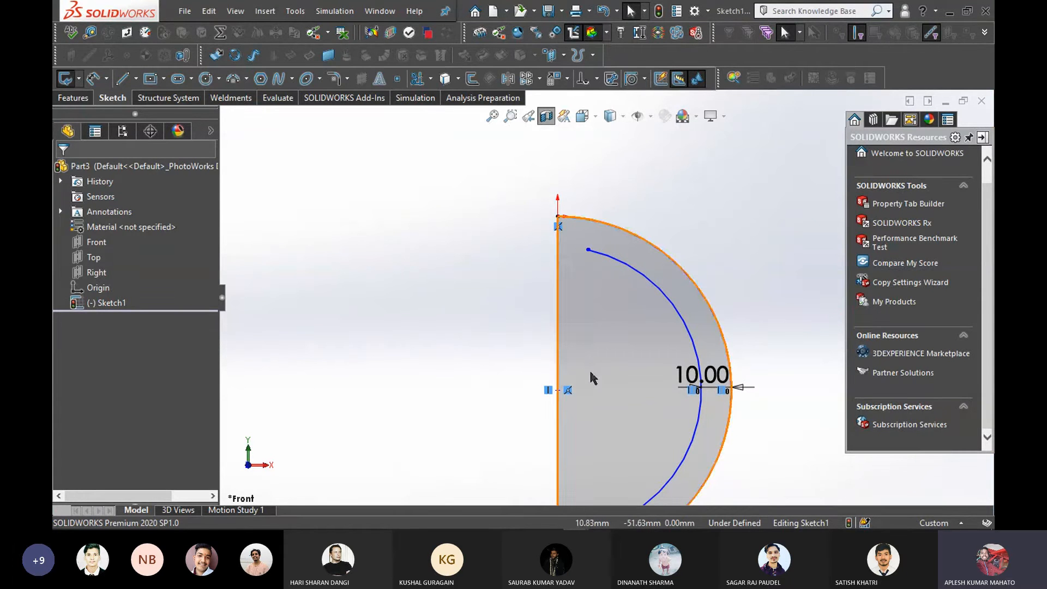
{"action": "left_click_drag", "start_coordinate": [590, 371], "coordinate": [590, 373]}
{"action": "key", "text": "ctrl+z"}
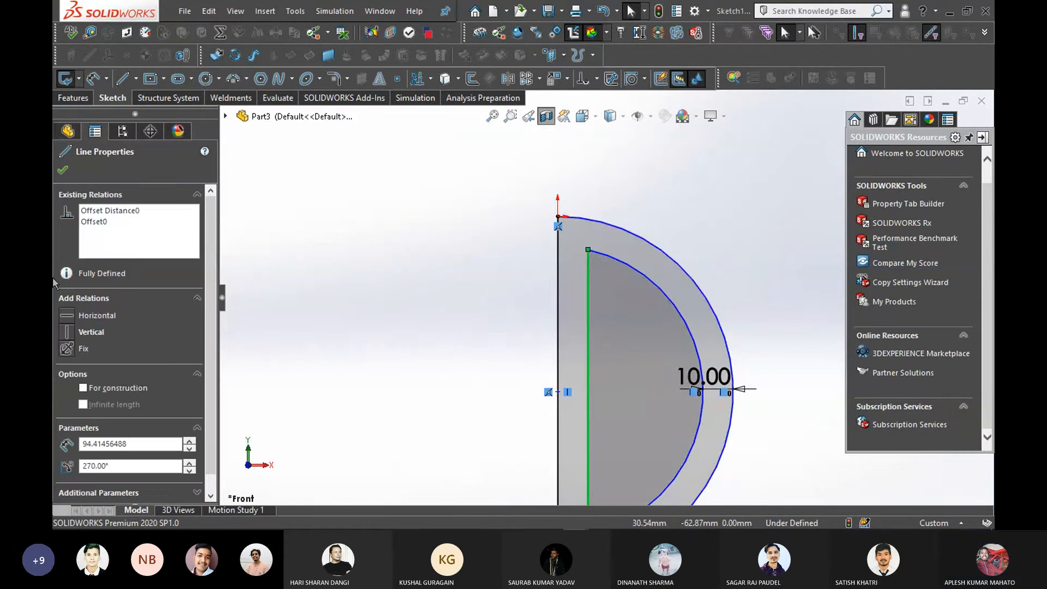
Narrow the SOLIDWORKS Resources pane and exit the sketch
{"action": "left_click", "coordinate": [64, 170]}
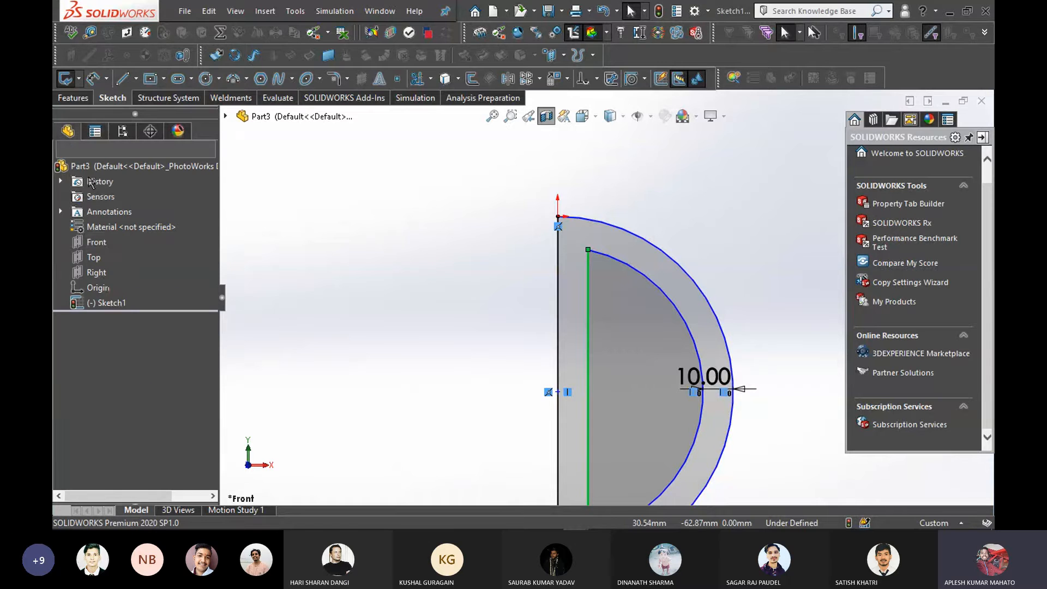
{"action": "right_click", "coordinate": [109, 307]}
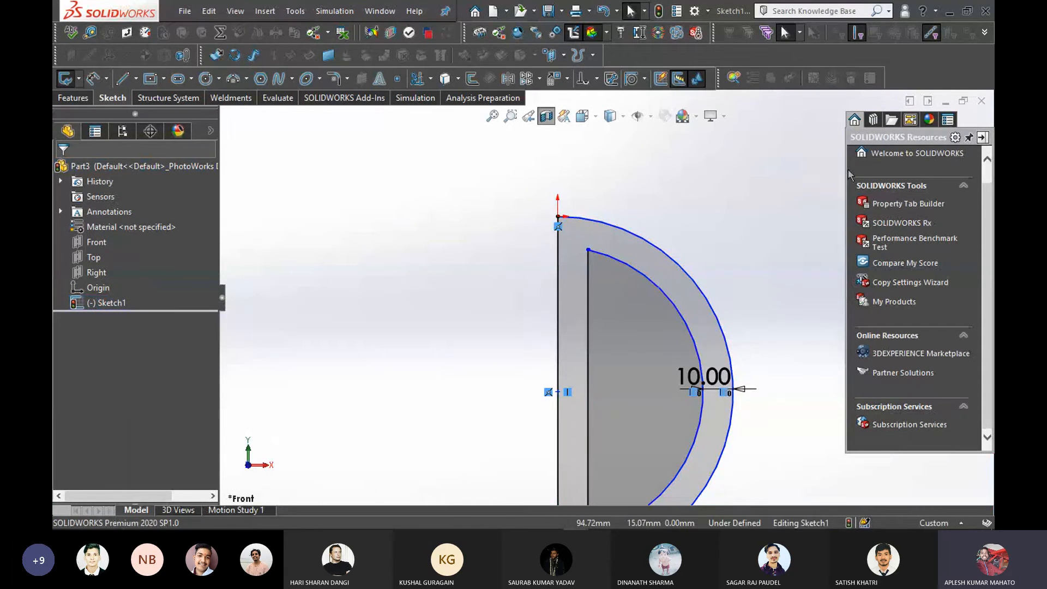
{"action": "left_click_drag", "start_coordinate": [993, 186], "coordinate": [988, 185]}
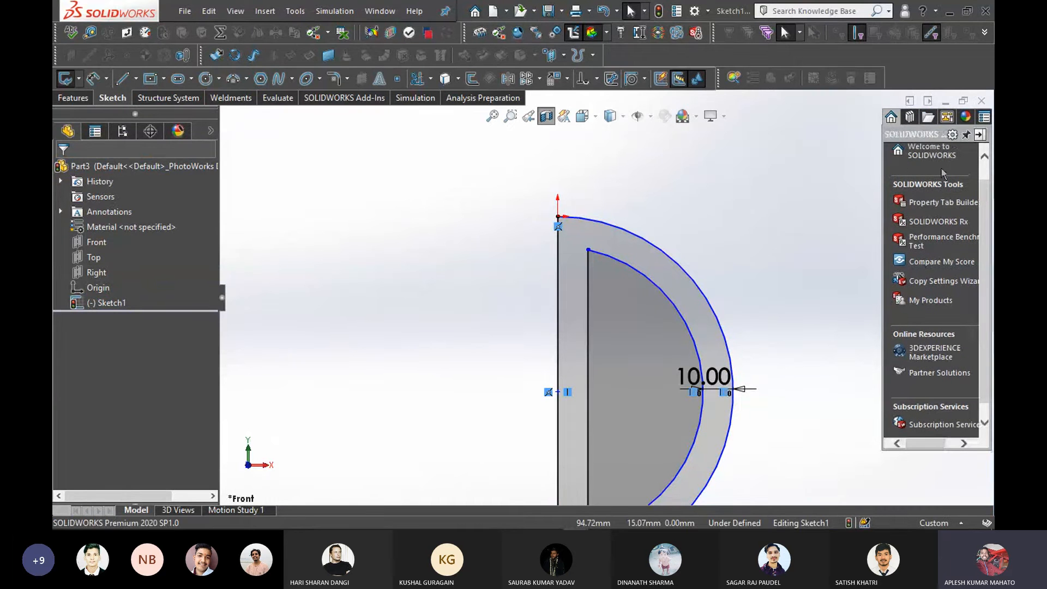
{"action": "double_click", "coordinate": [805, 146]}
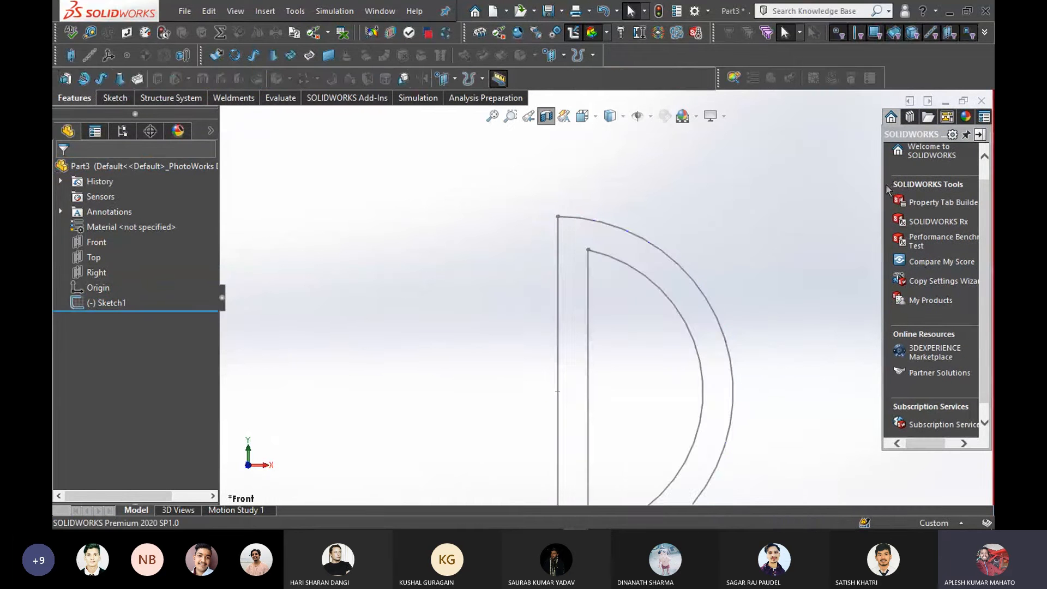
Delete Sketch1, which holds the offset semicircle profile, from the part
{"action": "right_click", "coordinate": [106, 303]}
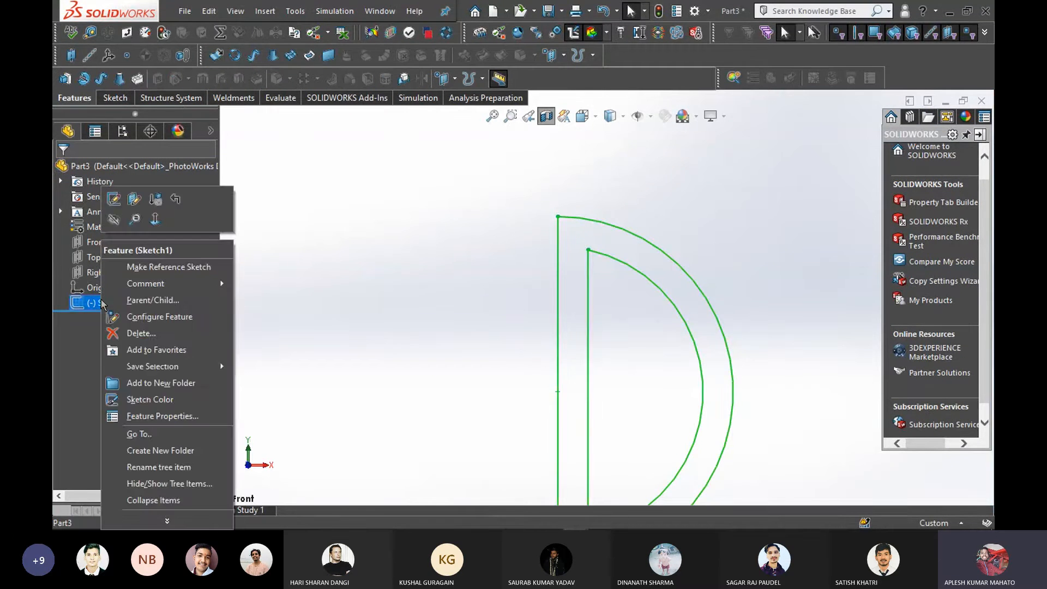
{"action": "left_click", "coordinate": [136, 335]}
{"action": "left_click", "coordinate": [349, 279]}
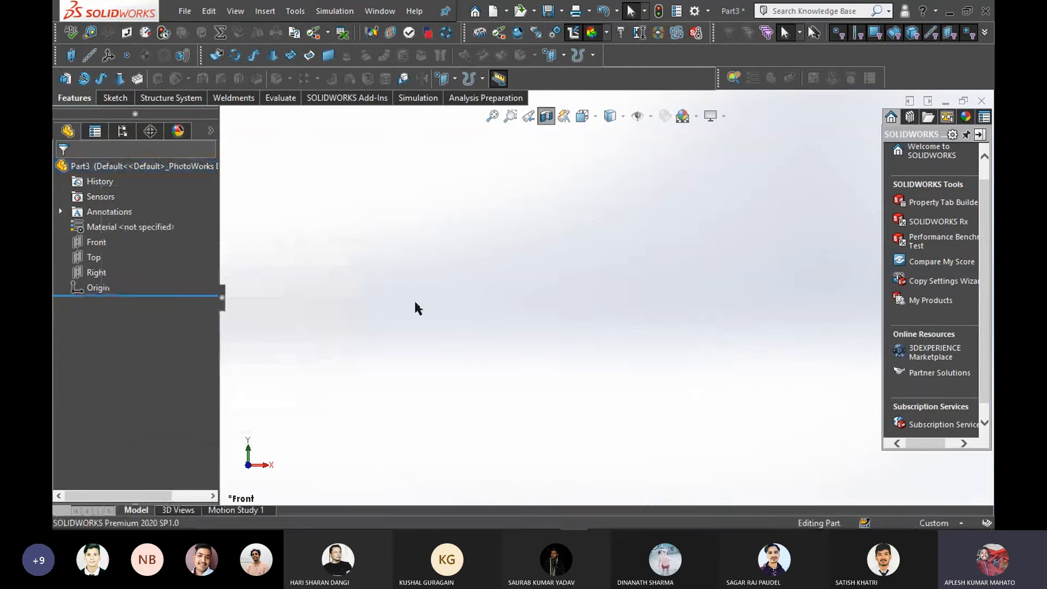
Start a sketch on the Front plane and draw a vertical construction line about 96 mm long downwards from the origin
{"action": "right_click", "coordinate": [99, 243]}
{"action": "left_click", "coordinate": [113, 228]}
{"action": "mouse_move", "coordinate": [318, 299]}
{"action": "right_mouse_down"}
{"action": "mouse_move", "coordinate": [335, 322]}
{"action": "mouse_move", "coordinate": [339, 308]}
{"action": "right_mouse_up"}
{"action": "key", "text": "l"}
{"action": "left_click", "coordinate": [607, 297]}
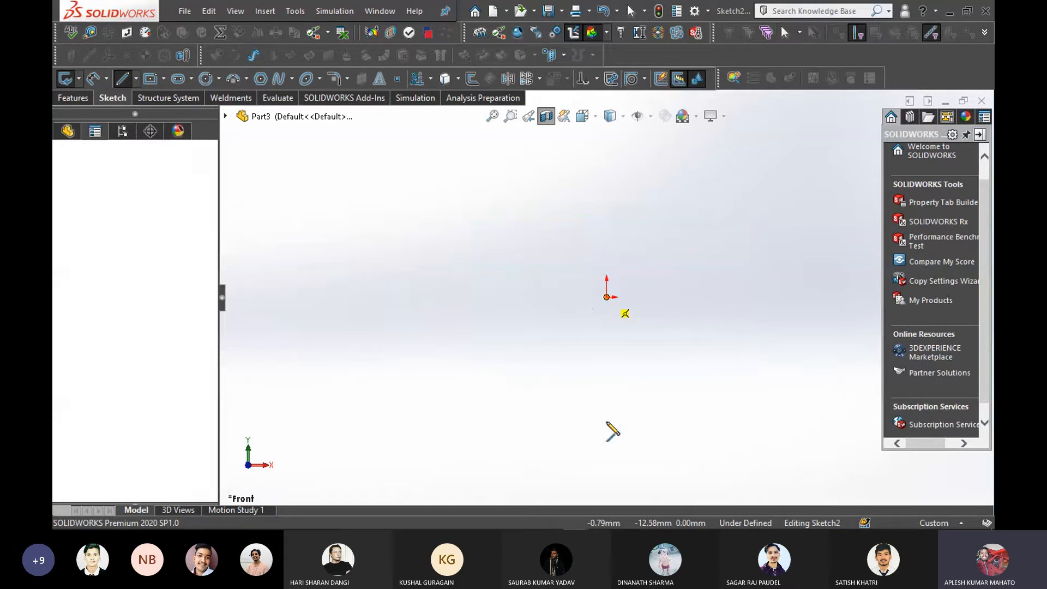
{"action": "left_click", "coordinate": [607, 466]}
{"action": "right_click", "coordinate": [475, 394]}
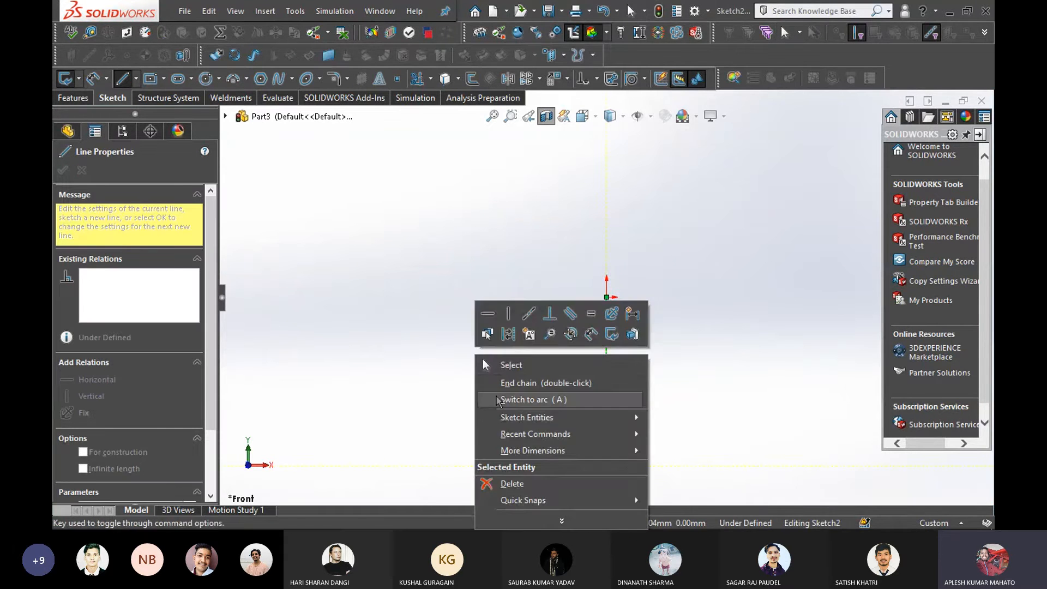
{"action": "left_click", "coordinate": [507, 332]}
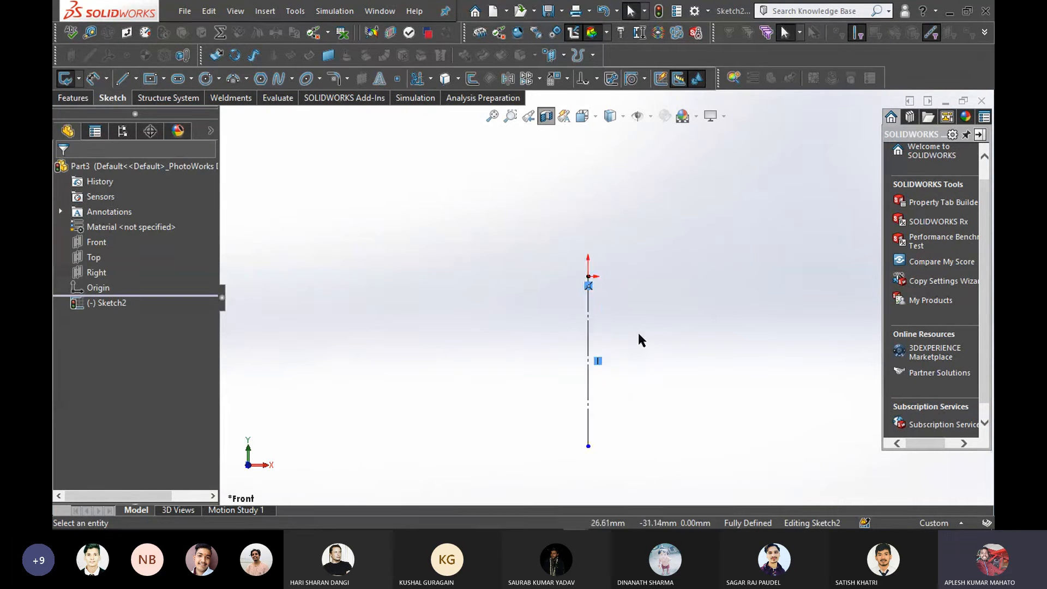
Draw a semicircular arc on the right side of the construction line, joining its two endpoints
{"action": "right_click_drag", "start_coordinate": [453, 335], "coordinate": [487, 356]}
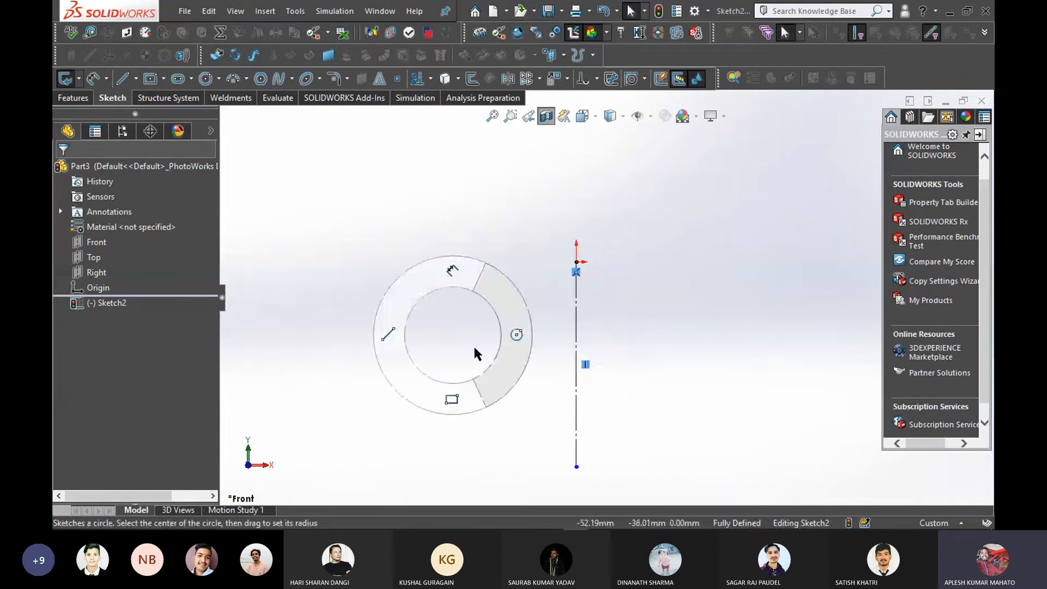
{"action": "right_click_drag", "start_coordinate": [475, 353], "coordinate": [371, 326]}
{"action": "left_click", "coordinate": [577, 261]}
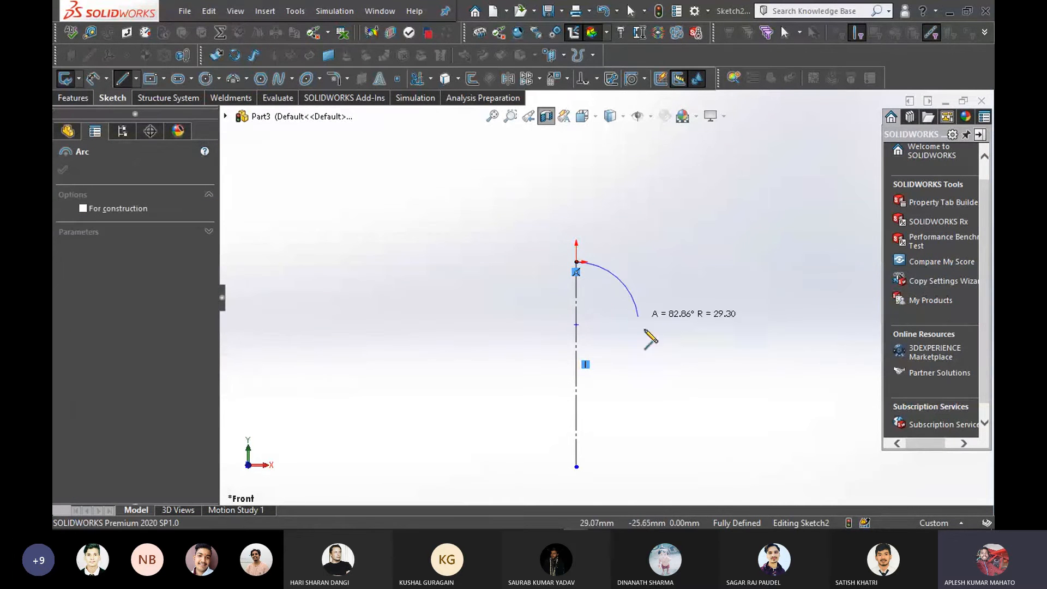
{"action": "left_click", "coordinate": [577, 466]}
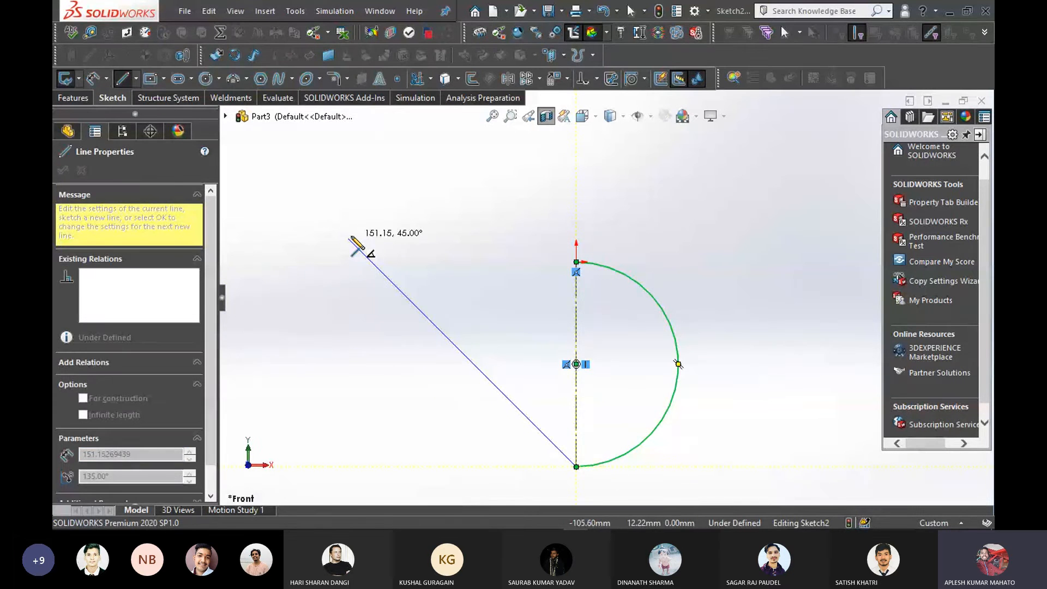
{"action": "key", "text": "Escape"}
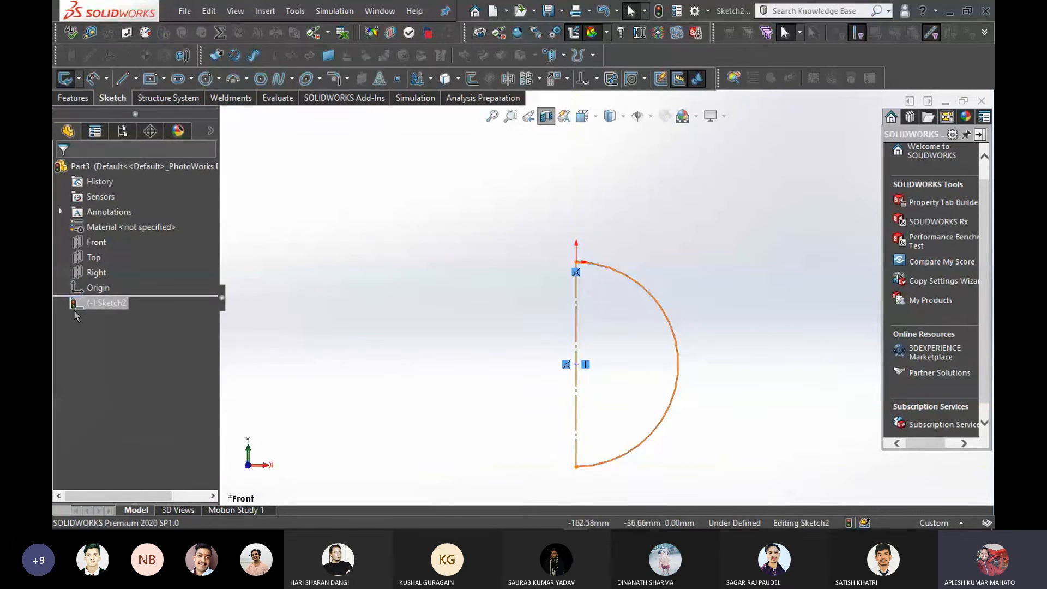
Try to revolve the semicircle 360 degrees with automatic sketch closing, enable Thin Feature at 2 mm, and cancel the revolve
{"action": "left_click", "coordinate": [84, 100]}
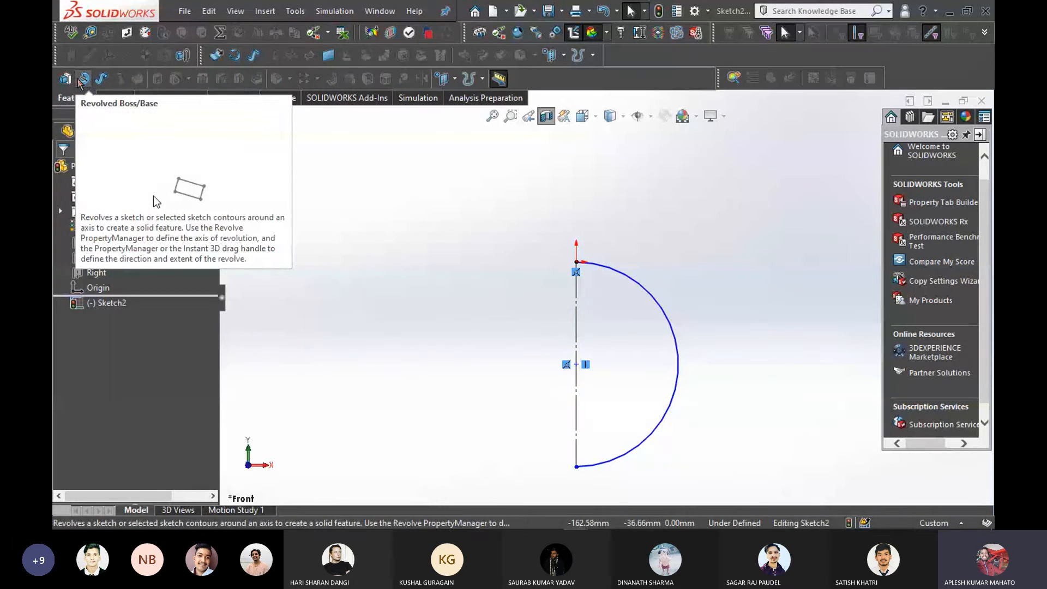
{"action": "left_click", "coordinate": [83, 79]}
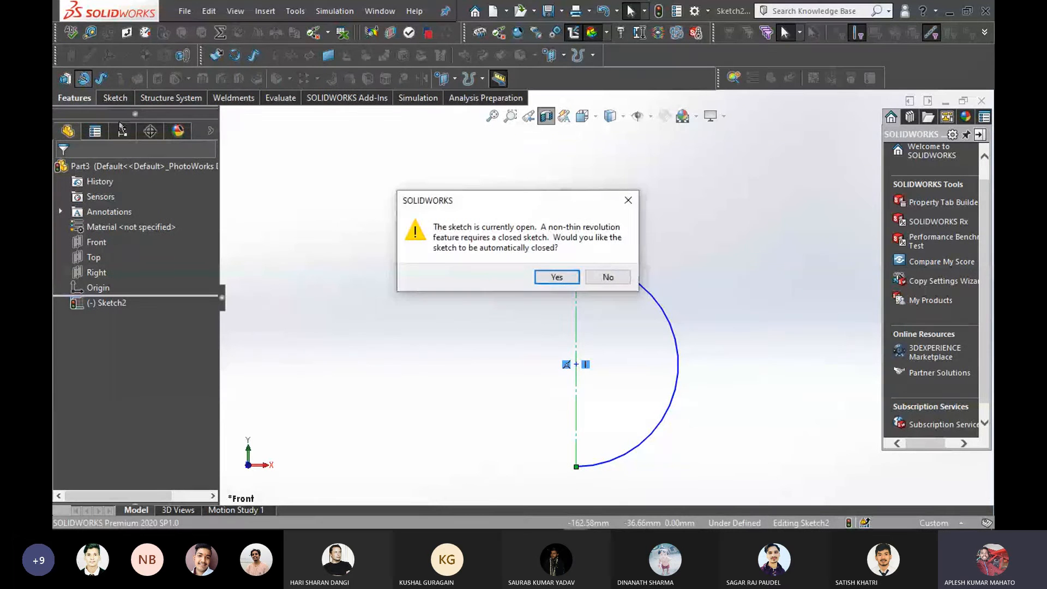
{"action": "left_click", "coordinate": [557, 277]}
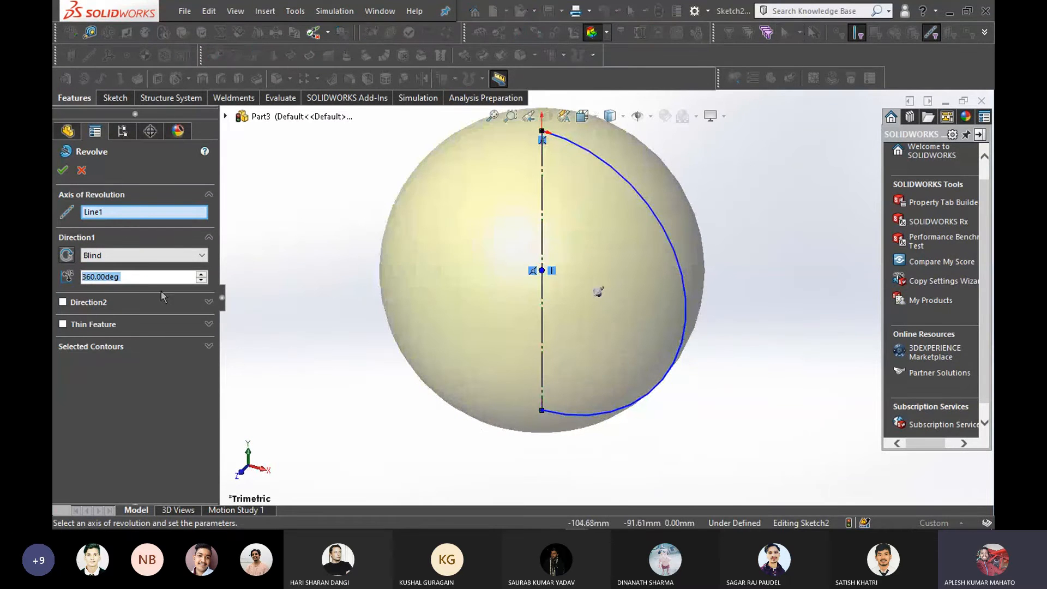
{"action": "left_click", "coordinate": [63, 324]}
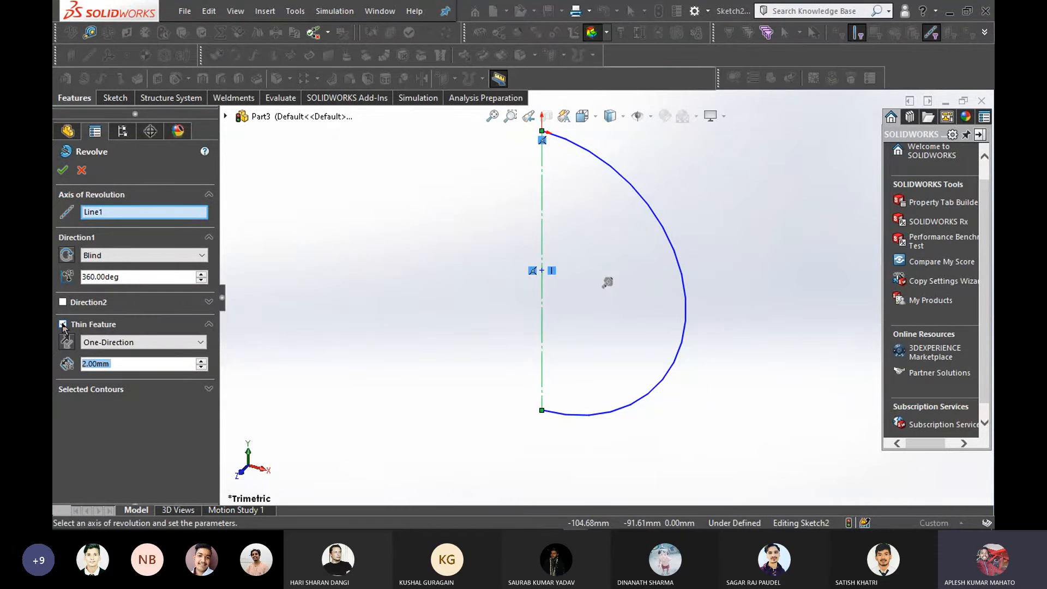
{"action": "left_click", "coordinate": [82, 171]}
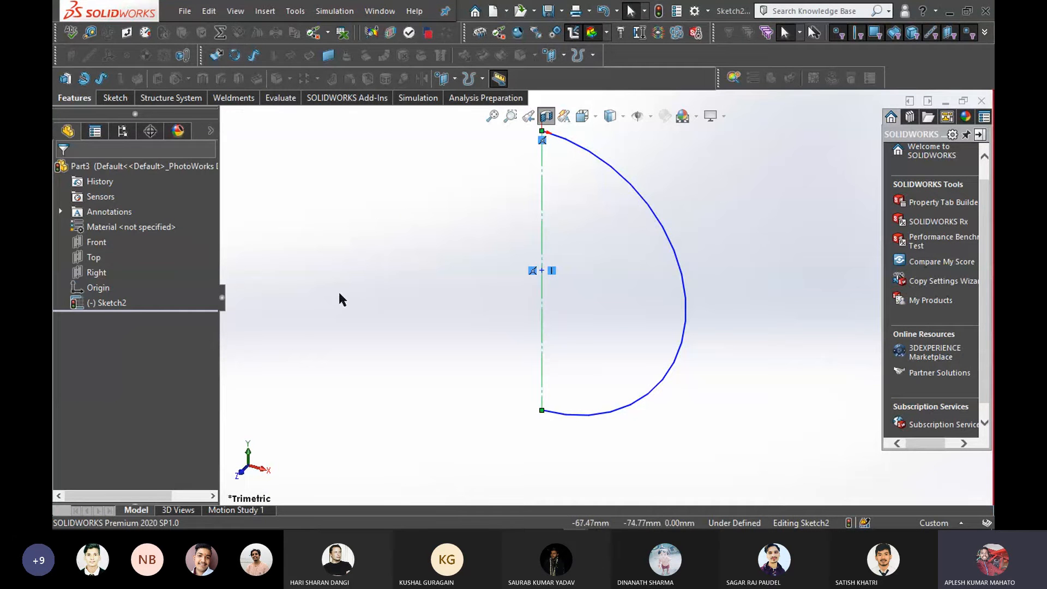
Orient the view to face the semicircle sketch squarely
{"action": "scroll", "coordinate": [570, 219], "scroll_direction": "up", "scroll_amount": 2}
{"action": "scroll", "coordinate": [571, 219], "scroll_direction": "down", "scroll_amount": 1}
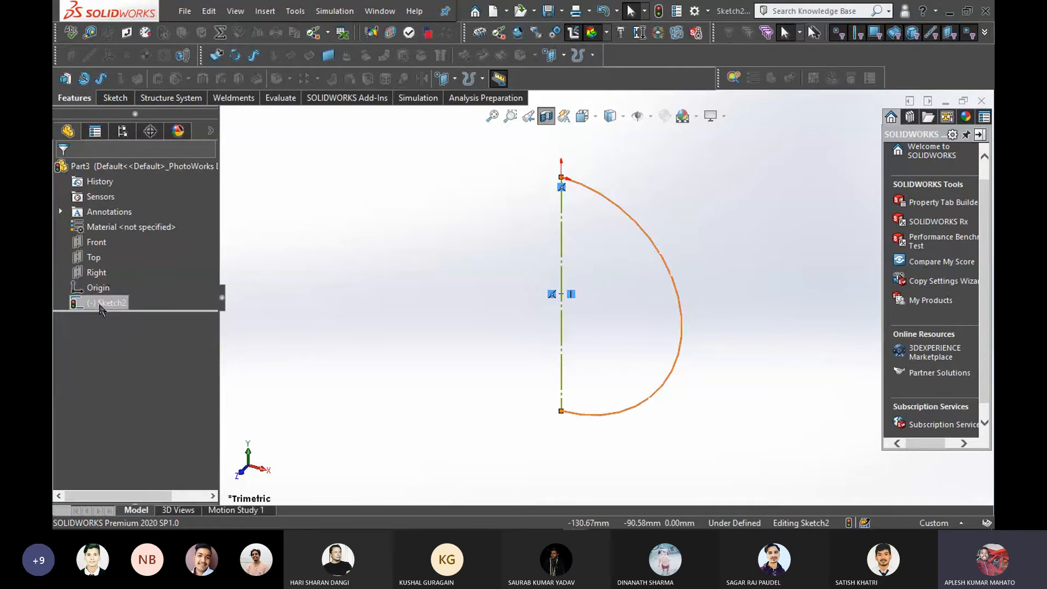
{"action": "right_click", "coordinate": [101, 311]}
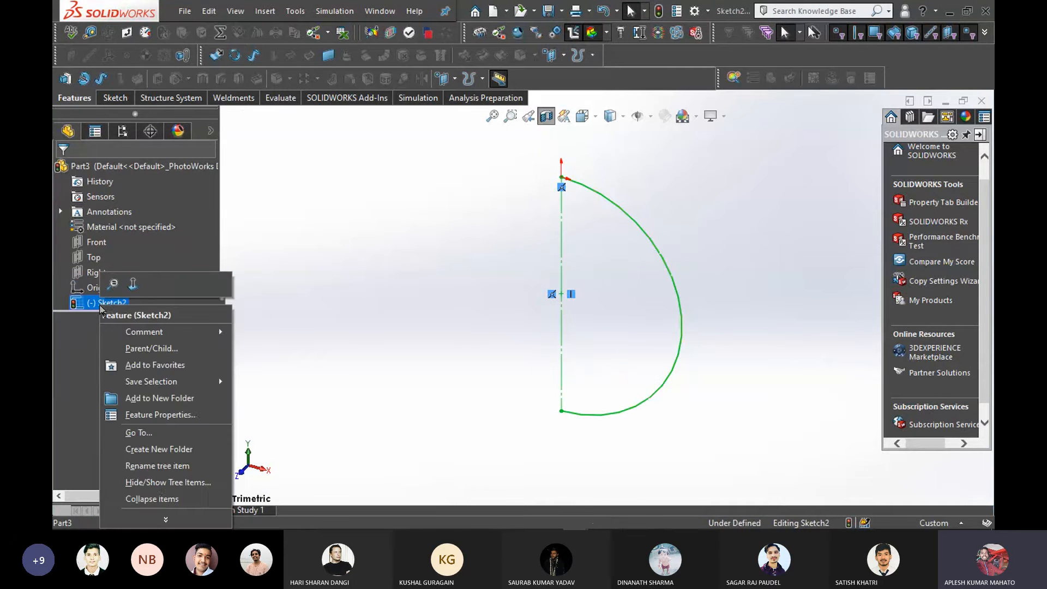
{"action": "left_click", "coordinate": [82, 353]}
{"action": "scroll", "coordinate": [437, 274], "scroll_direction": "up", "scroll_amount": 1}
{"action": "middle_click_drag", "start_coordinate": [519, 307], "coordinate": [523, 321]}
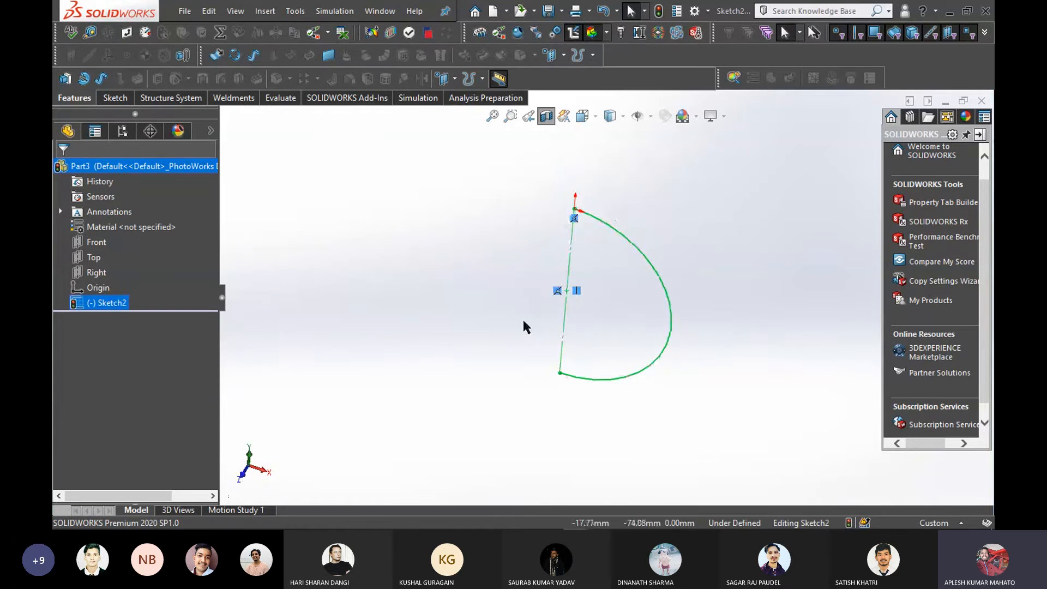
{"action": "key", "text": "space"}
{"action": "left_click", "coordinate": [524, 290]}
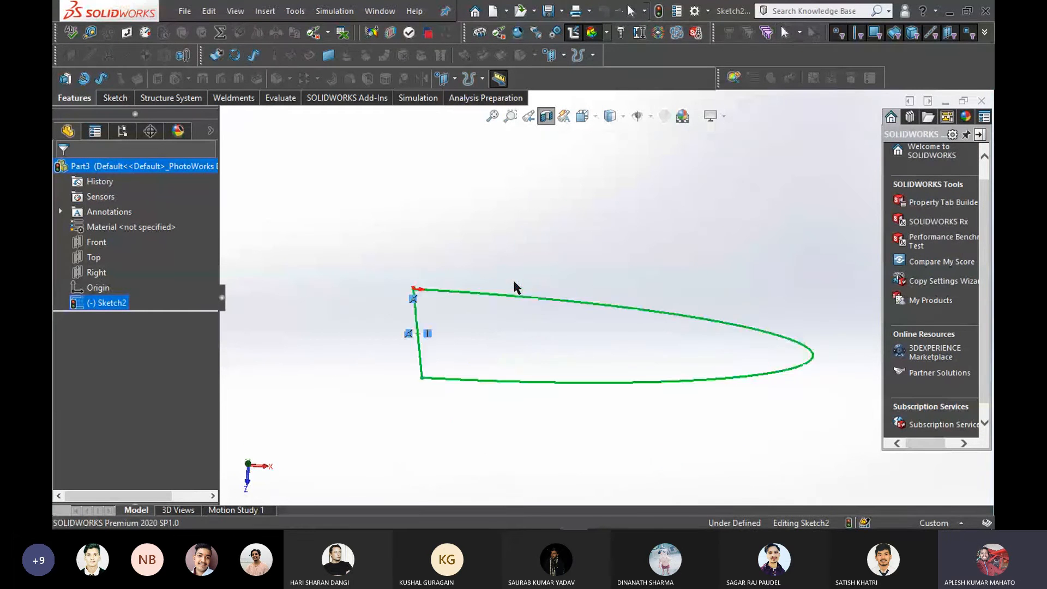
{"action": "middle_click_drag", "start_coordinate": [533, 325], "coordinate": [539, 441]}
{"action": "key", "text": "space"}
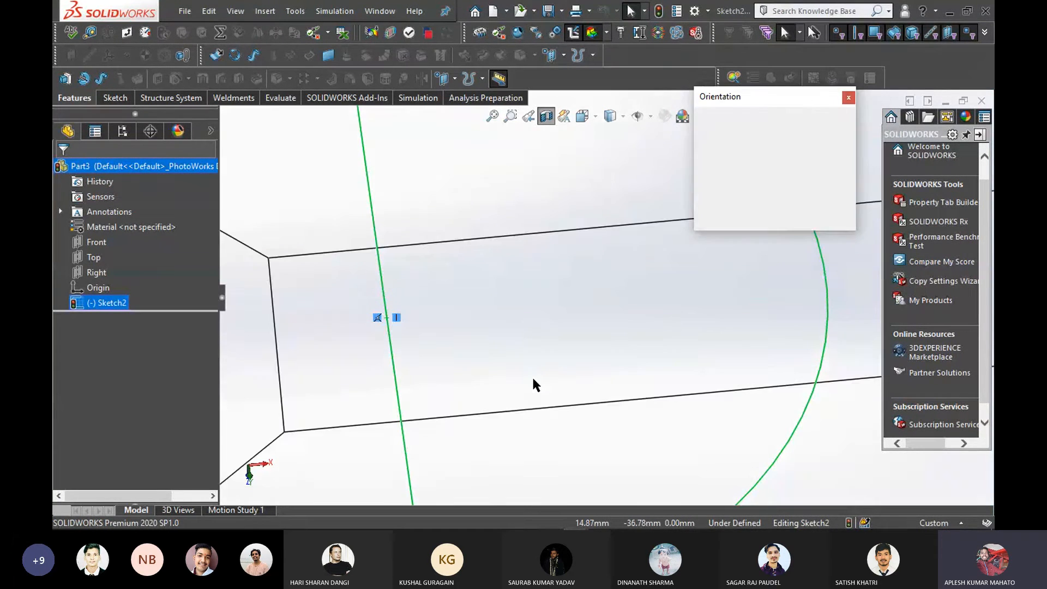
{"action": "left_click", "coordinate": [505, 309]}
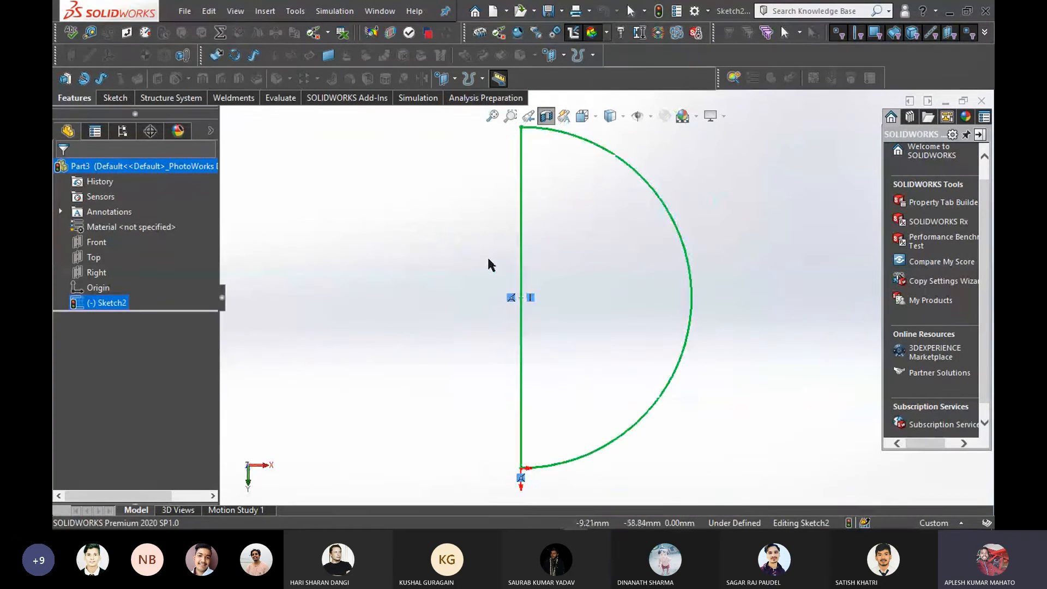
{"action": "scroll", "coordinate": [488, 257], "scroll_direction": "up", "scroll_amount": 1}
{"action": "right_click_drag", "start_coordinate": [417, 227], "coordinate": [425, 239]}
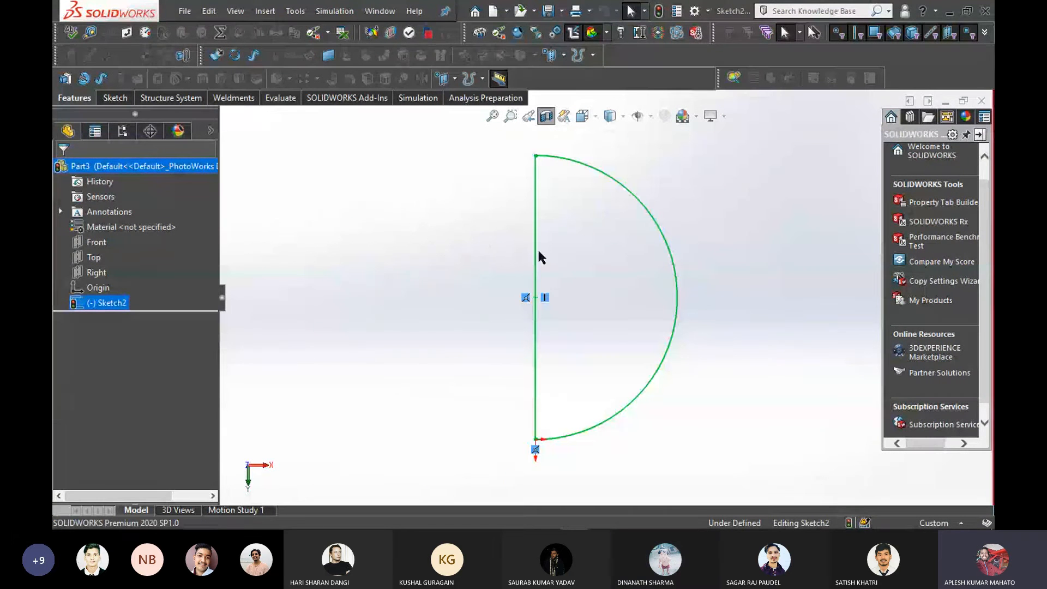
{"action": "left_click", "coordinate": [535, 297]}
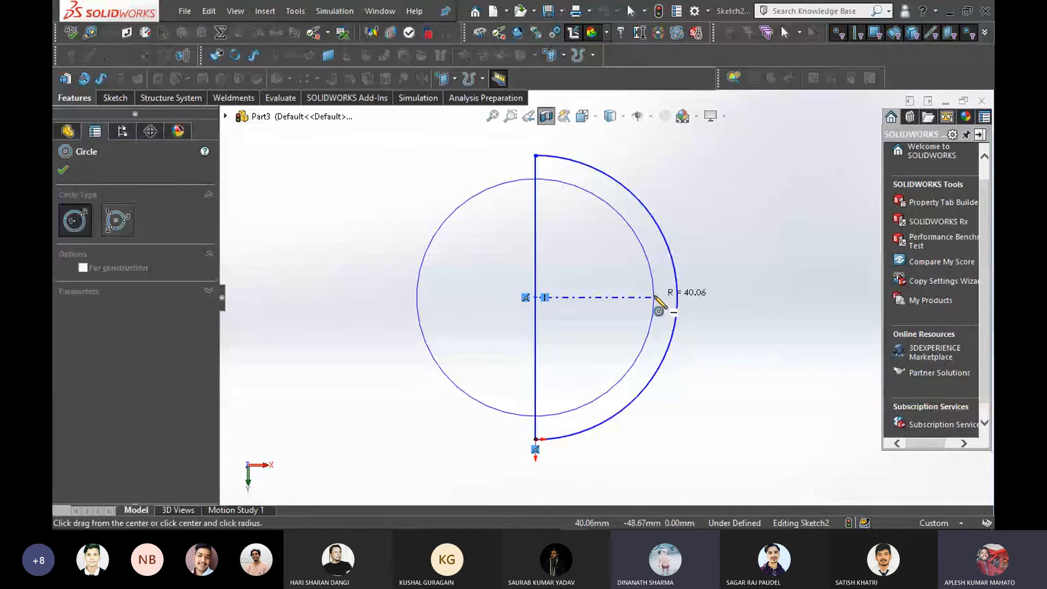
{"action": "key", "text": "Escape"}
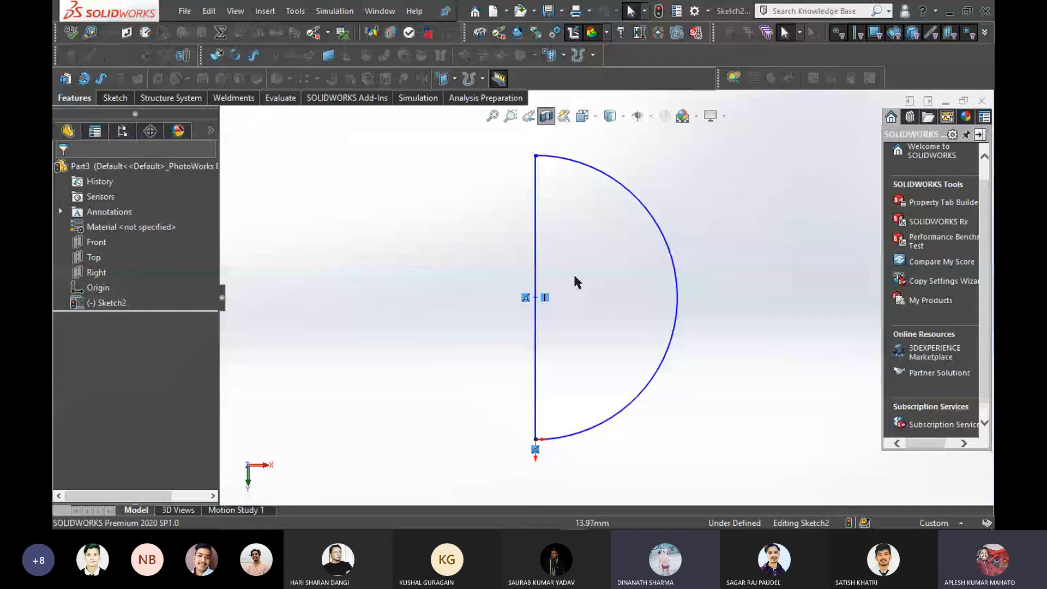
Convert the straight closing line to construction geometry and draw a circle centred on its midpoint, about 7 mm inside the arc
{"action": "right_click", "coordinate": [536, 251]}
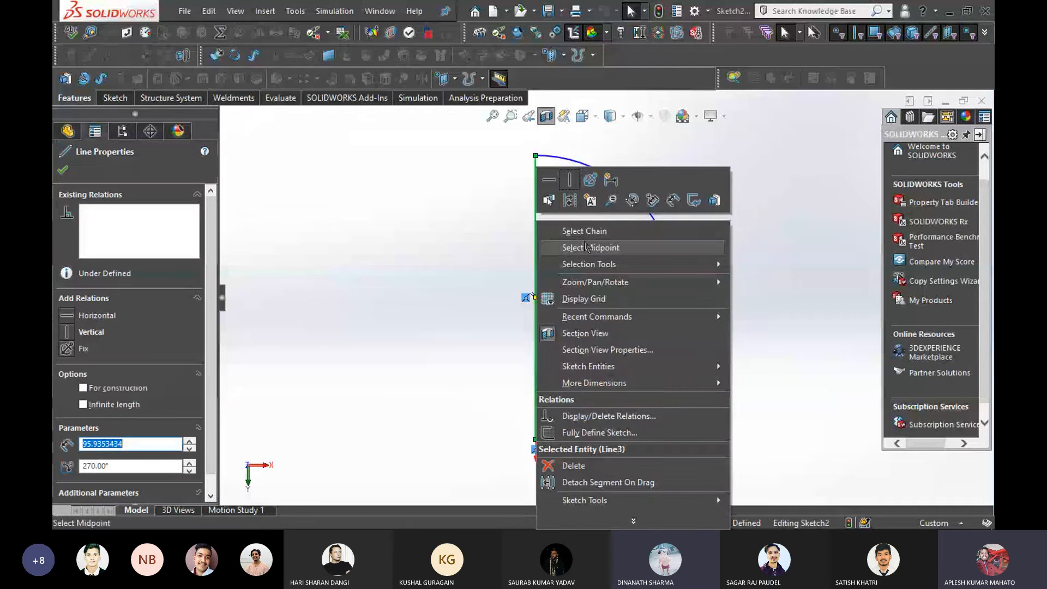
{"action": "left_click", "coordinate": [570, 201]}
{"action": "right_click_drag", "start_coordinate": [407, 244], "coordinate": [499, 244]}
{"action": "left_click", "coordinate": [536, 298]}
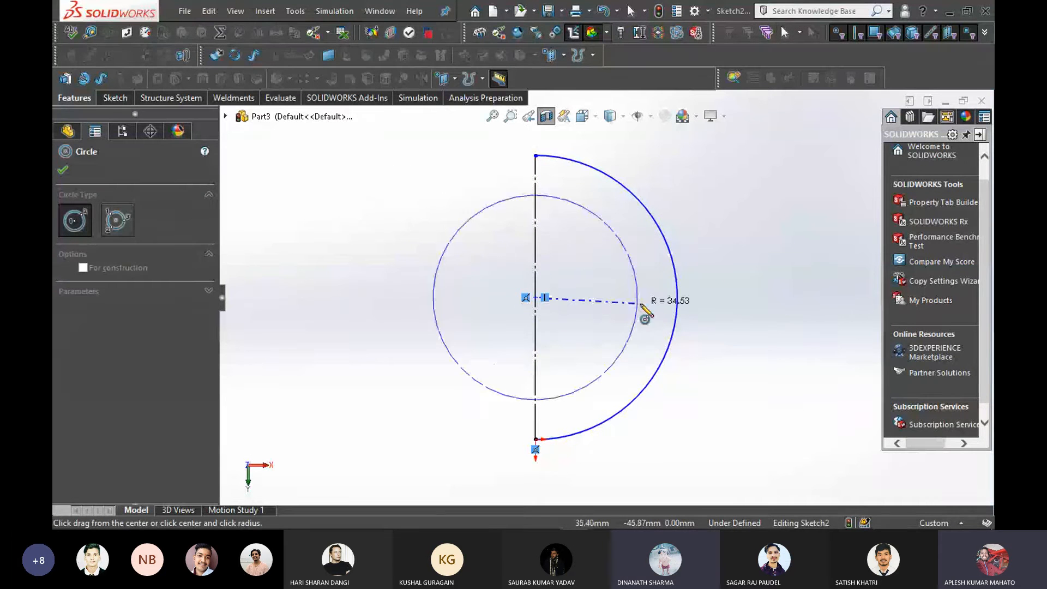
{"action": "left_click", "coordinate": [656, 300]}
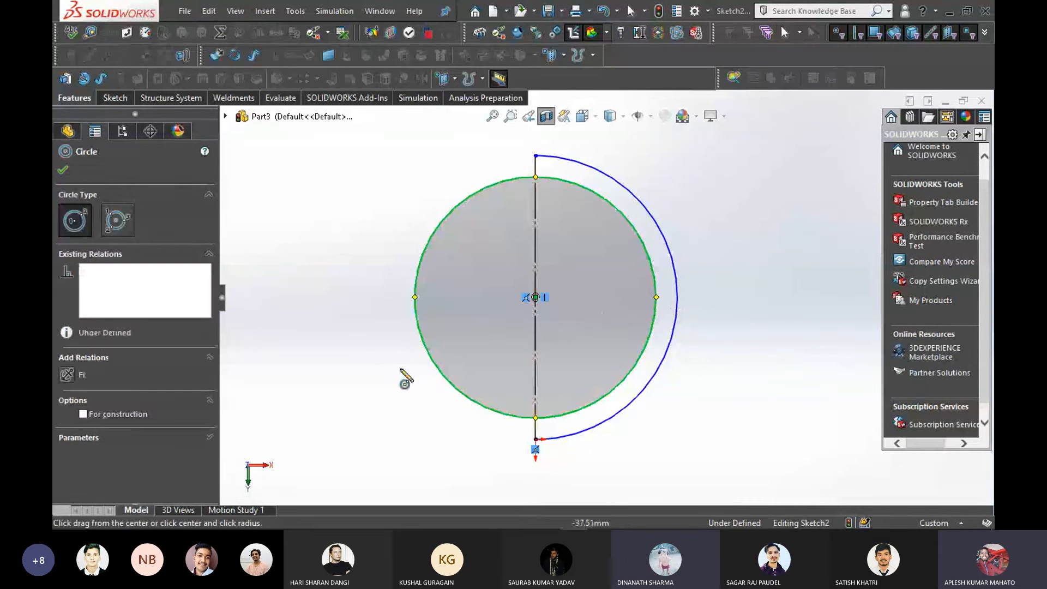
{"action": "right_click_drag", "start_coordinate": [312, 361], "coordinate": [302, 308]}
{"action": "right_click_drag", "start_coordinate": [317, 376], "coordinate": [309, 338]}
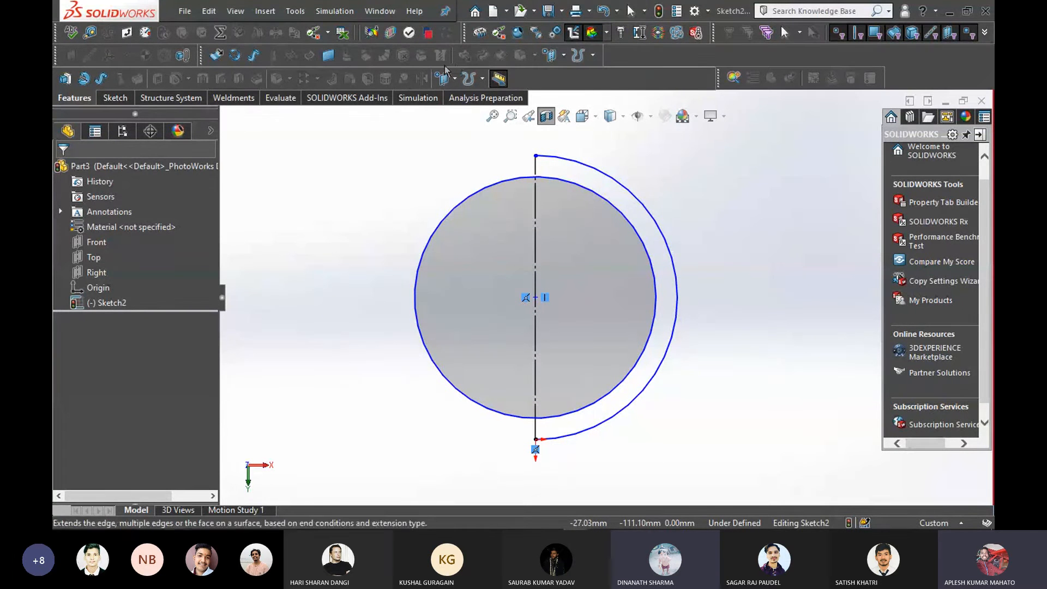
Trim away the half of the circle left of the construction line with Power trim
{"action": "left_click", "coordinate": [103, 100]}
{"action": "left_click", "coordinate": [417, 79]}
{"action": "left_click_drag", "start_coordinate": [490, 221], "coordinate": [492, 183]}
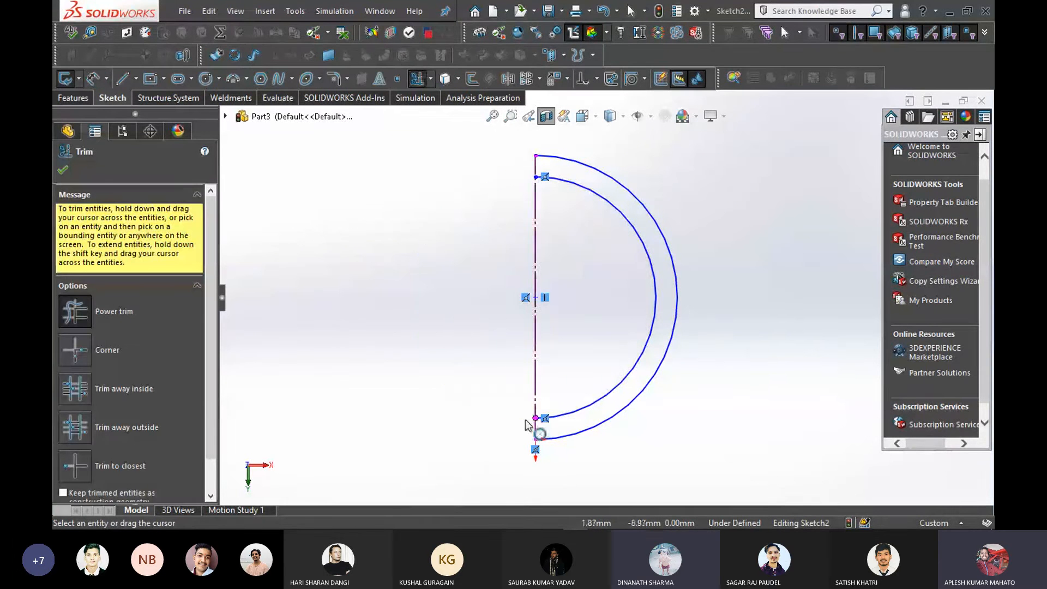
{"action": "key", "text": "f"}
{"action": "left_click", "coordinate": [66, 171]}
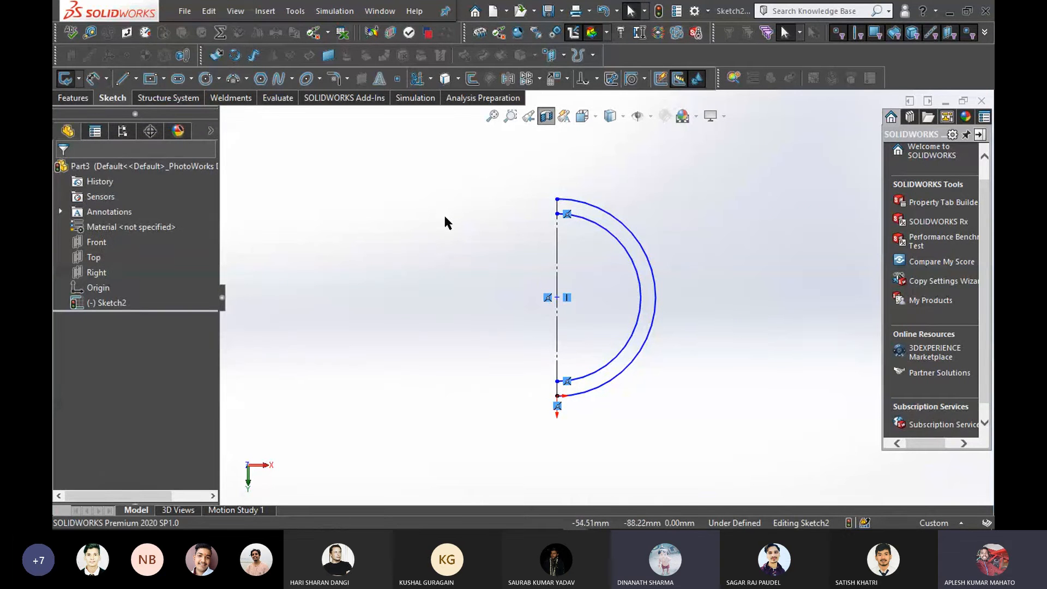
Close the ring profile with short vertical lines joining the inner and outer arcs at their upper and lower ends
{"action": "mouse_move", "coordinate": [438, 285]}
{"action": "right_mouse_down"}
{"action": "mouse_move", "coordinate": [438, 269]}
{"action": "mouse_move", "coordinate": [359, 285]}
{"action": "right_mouse_up"}
{"action": "left_click", "coordinate": [557, 200]}
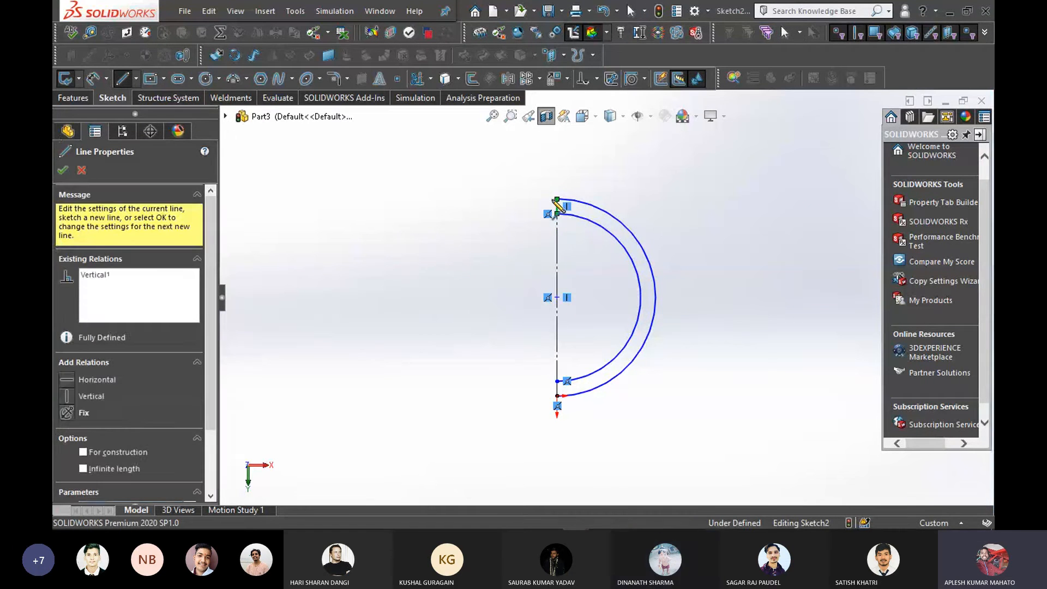
{"action": "right_click", "coordinate": [446, 241]}
{"action": "left_click", "coordinate": [476, 252]}
{"action": "right_click_drag", "start_coordinate": [497, 372], "coordinate": [452, 380]}
{"action": "left_click", "coordinate": [556, 381]}
{"action": "left_click", "coordinate": [557, 396]}
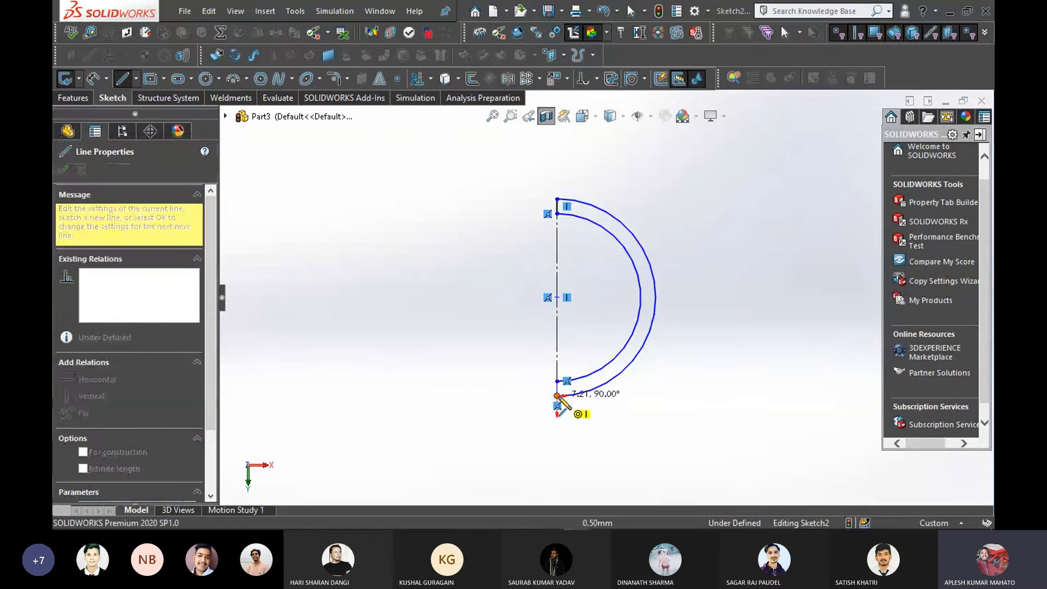
{"action": "right_click", "coordinate": [467, 375]}
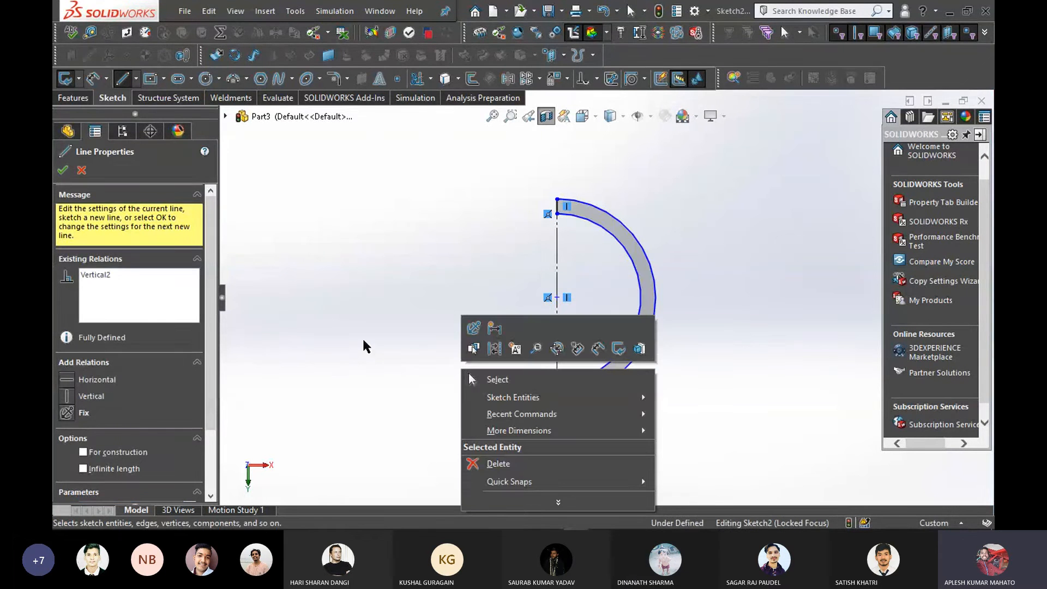
{"action": "left_click", "coordinate": [482, 381]}
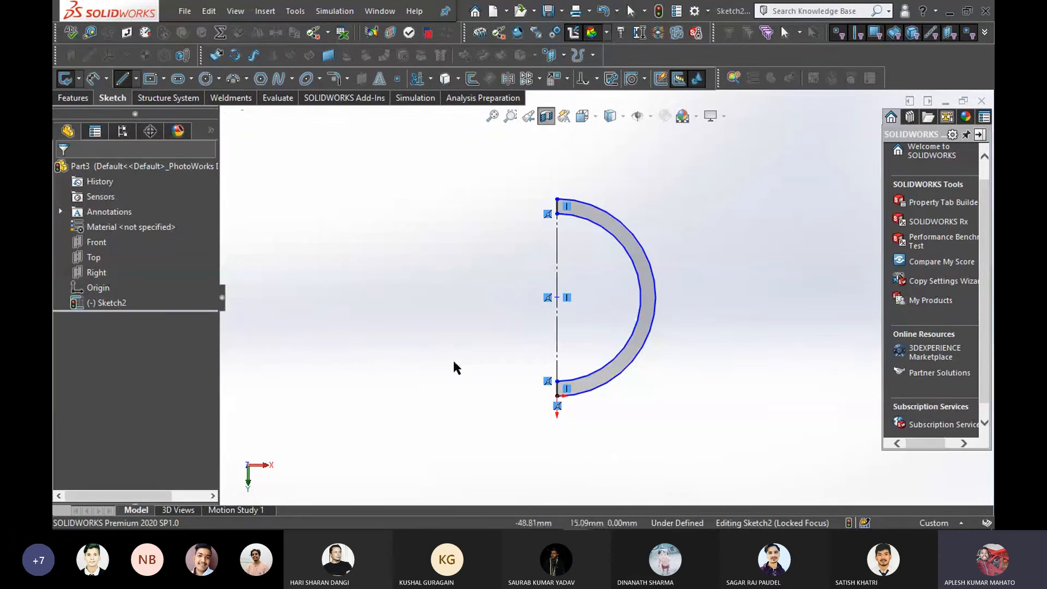
Revolve the closed half-ring profile 360 degrees about the vertical construction line into a hollow sphere
{"action": "left_click", "coordinate": [73, 98]}
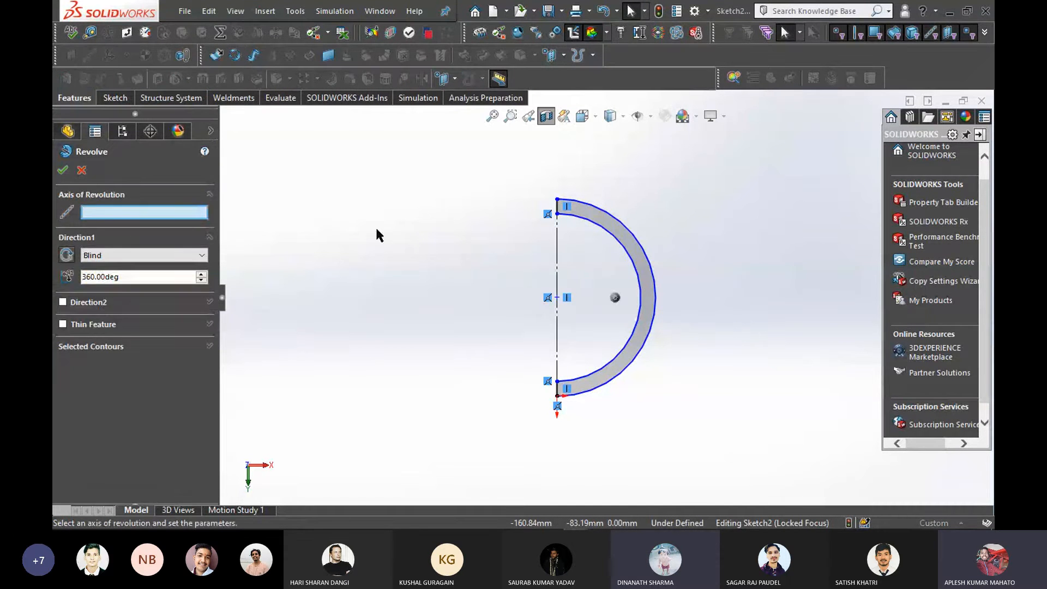
{"action": "left_click", "coordinate": [557, 284]}
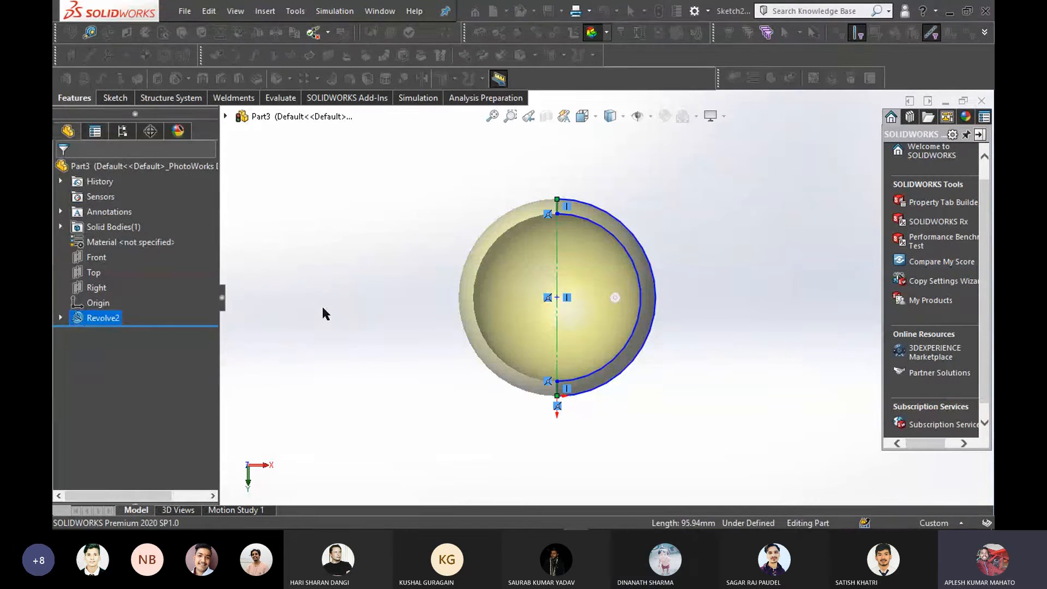
Section the hollow sphere along the Right plane and inspect its interior and wall
{"action": "left_click", "coordinate": [342, 326]}
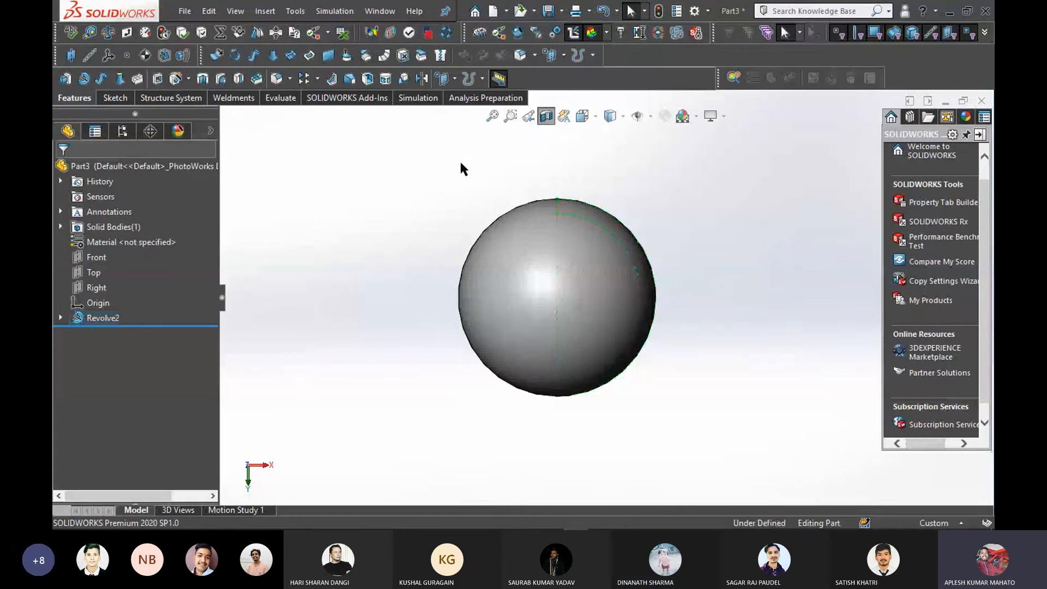
{"action": "left_click", "coordinate": [546, 117]}
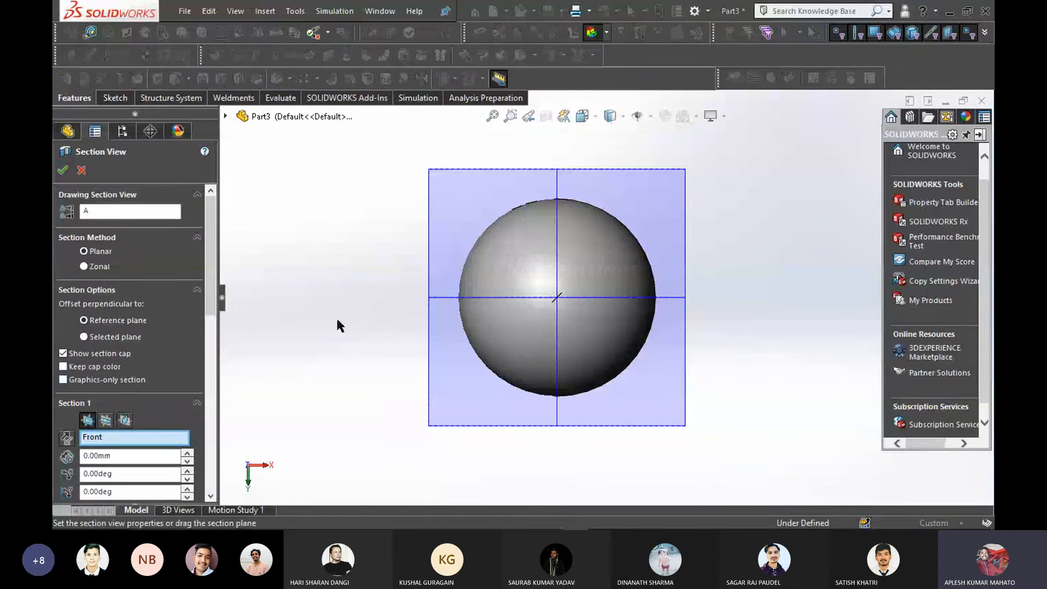
{"action": "left_click", "coordinate": [106, 420]}
{"action": "left_click", "coordinate": [125, 420]}
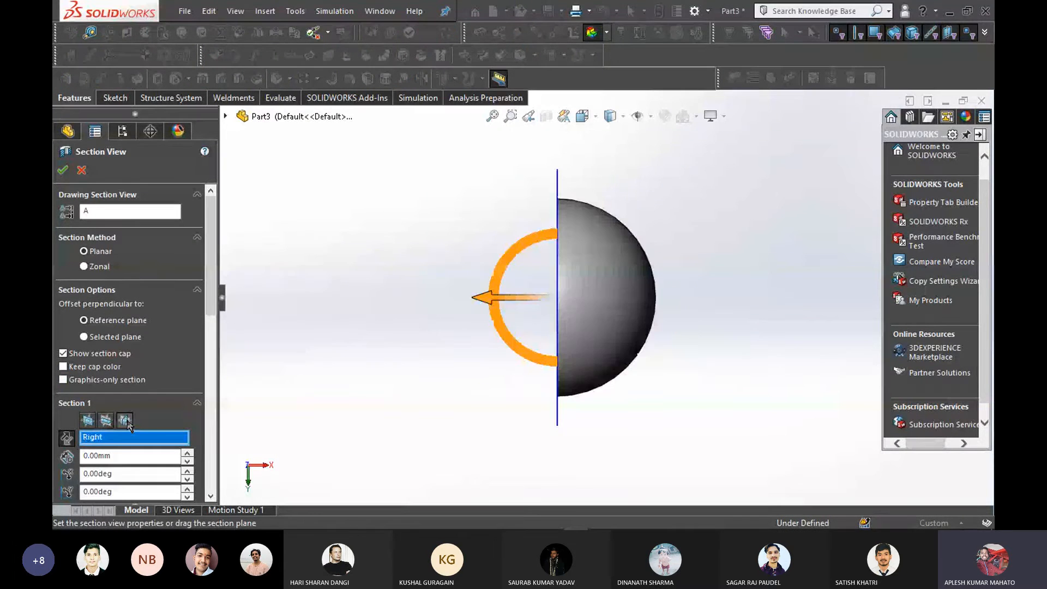
{"action": "left_click", "coordinate": [63, 170]}
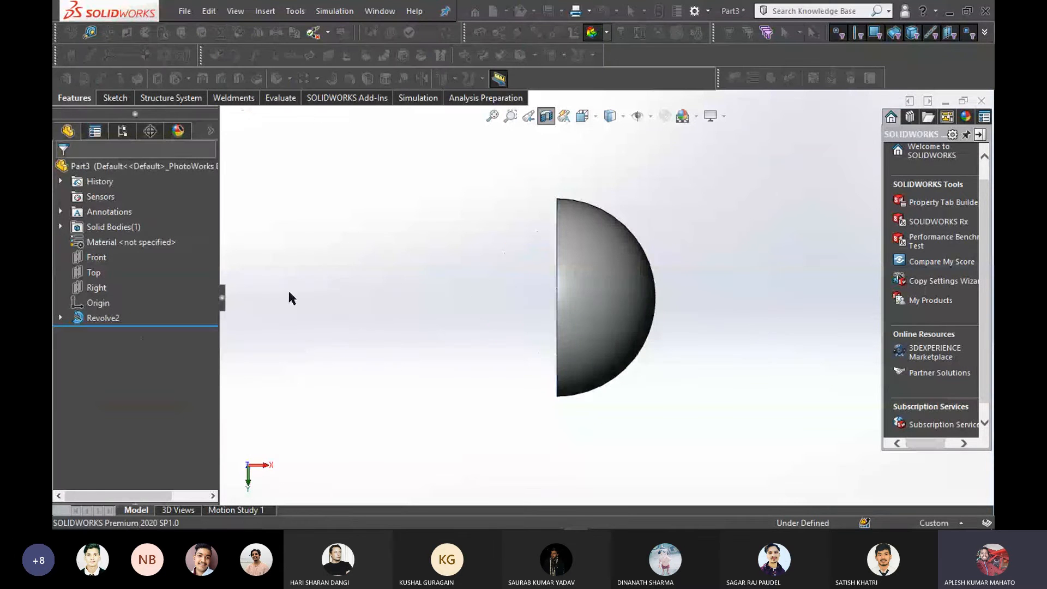
{"action": "middle_click_drag", "start_coordinate": [332, 328], "coordinate": [384, 367]}
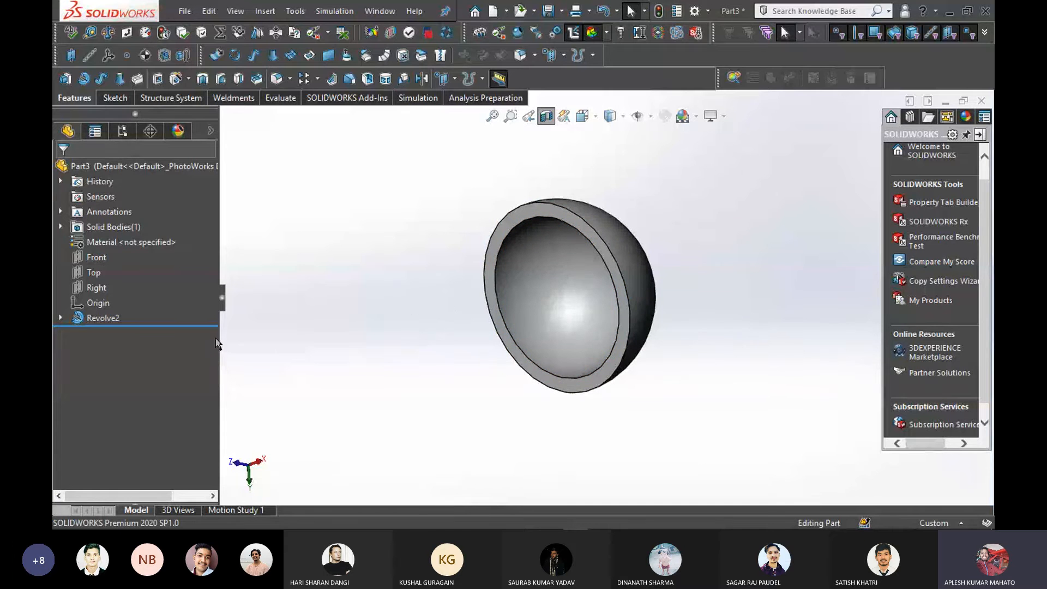
{"action": "scroll", "coordinate": [309, 327], "scroll_direction": "down", "scroll_amount": 1}
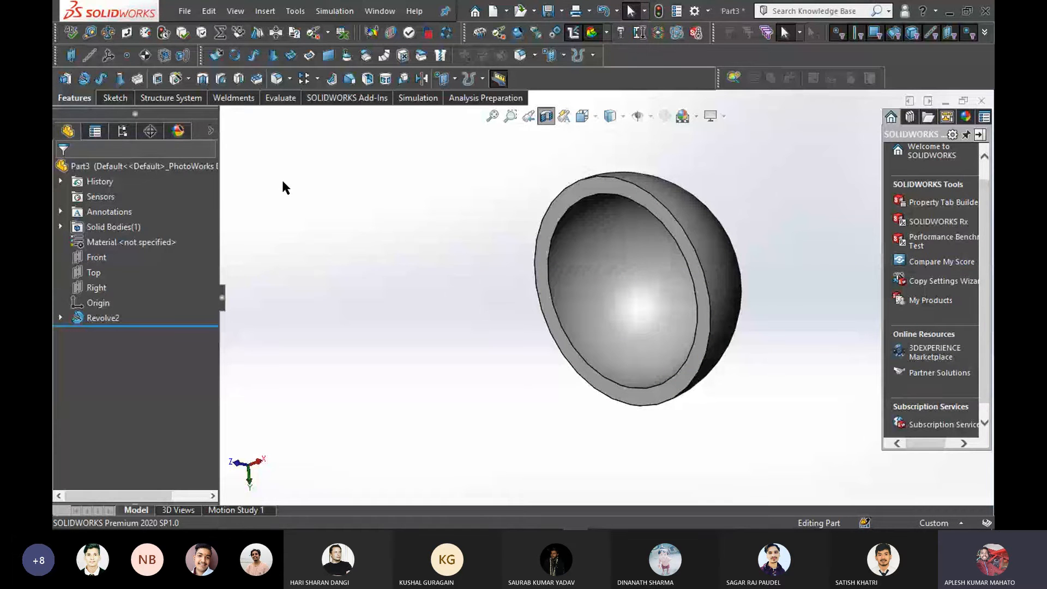
Delete the hollow sphere's revolve feature while keeping its half-ring sketch
{"action": "right_click", "coordinate": [88, 323]}
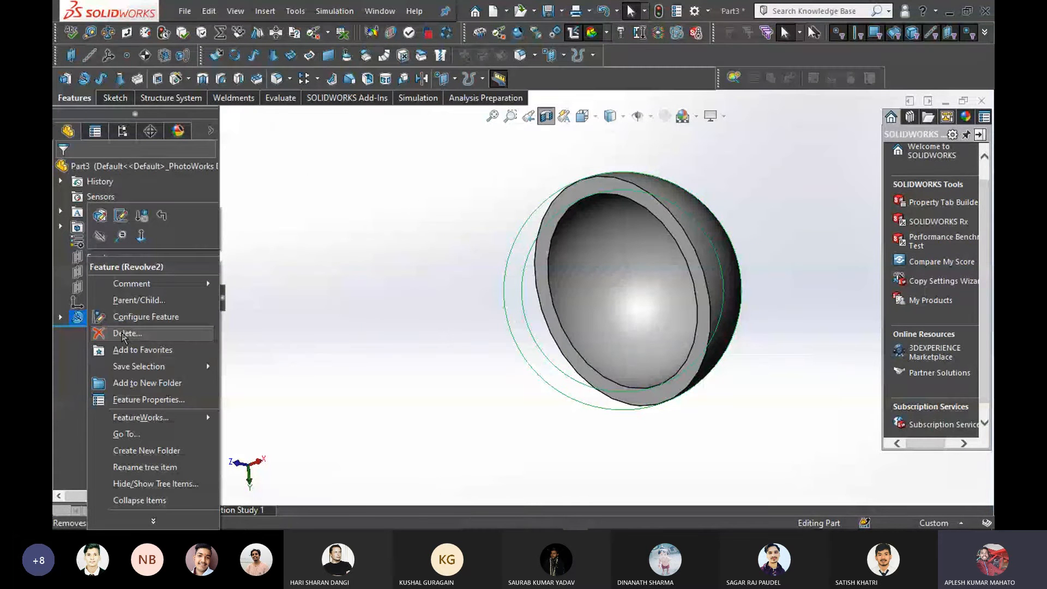
{"action": "left_click", "coordinate": [122, 334]}
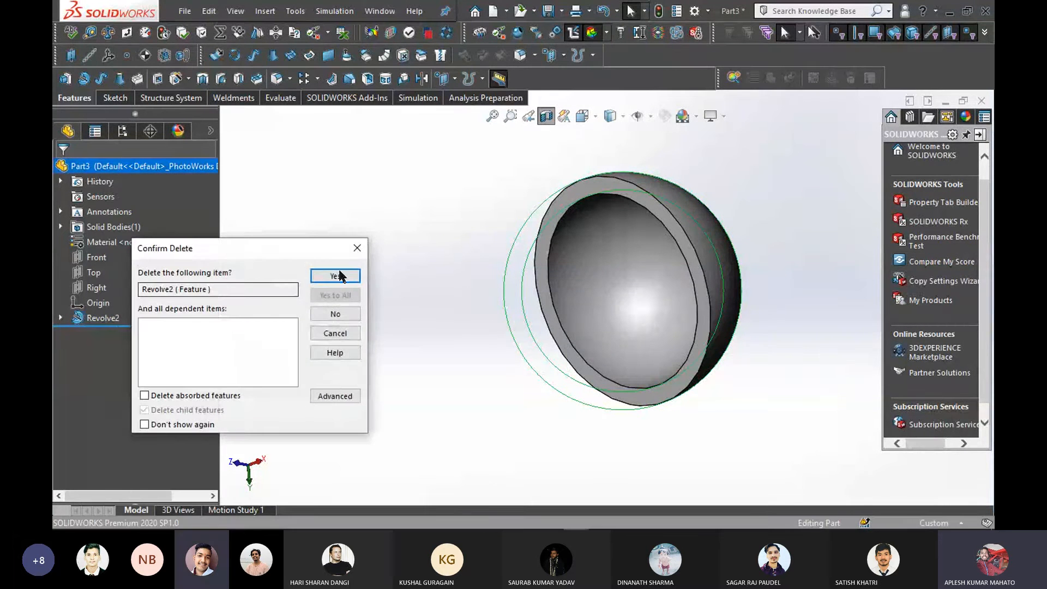
{"action": "left_click", "coordinate": [339, 276]}
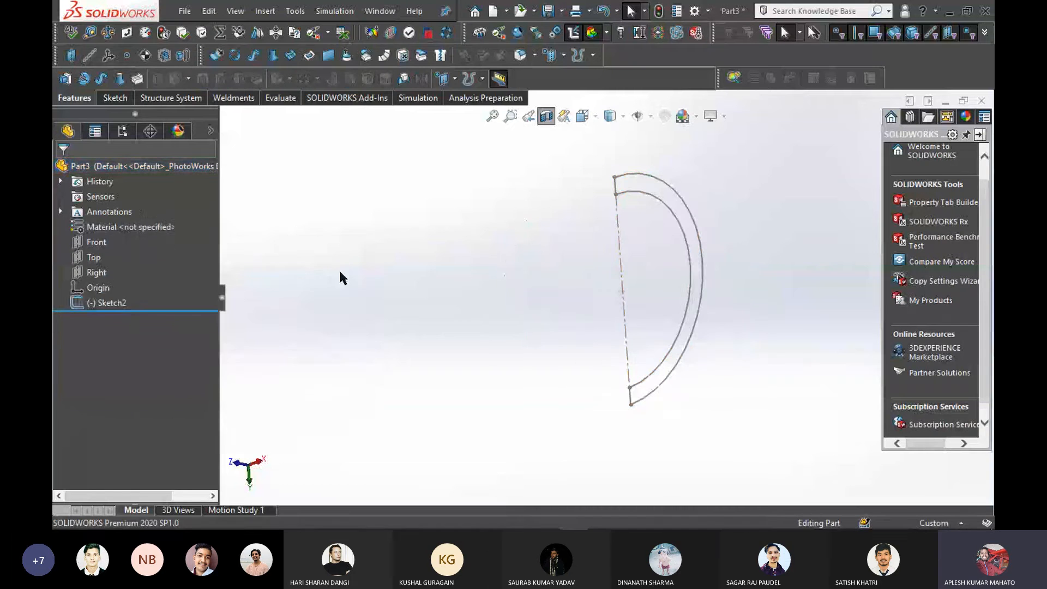
View the half-ring sketch face-on and reopen it for editing
{"action": "right_click", "coordinate": [96, 302]}
{"action": "left_click", "coordinate": [480, 338]}
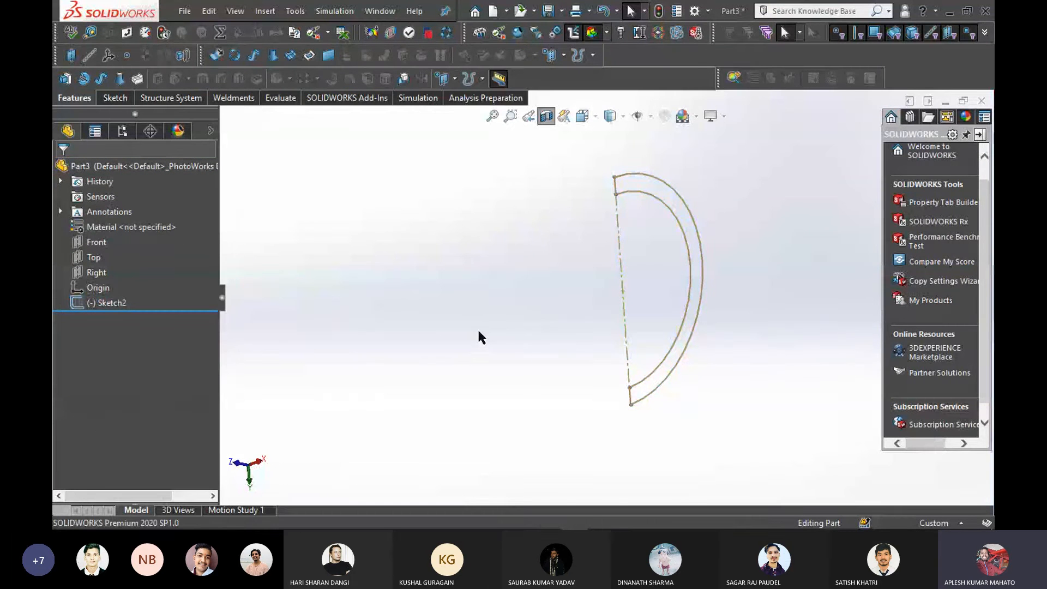
{"action": "key", "text": "space"}
{"action": "key", "text": "Escape"}
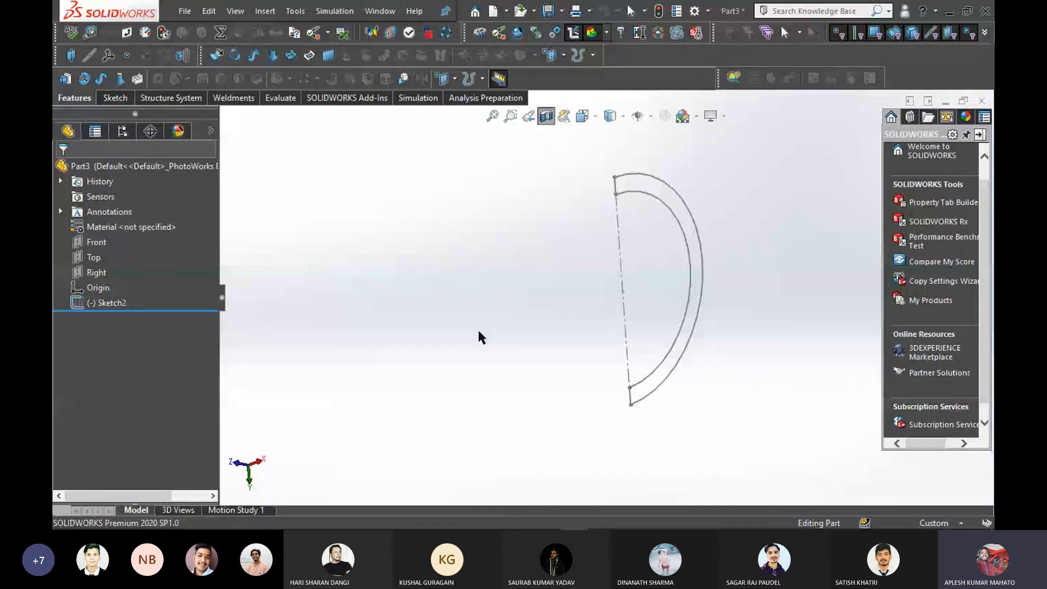
{"action": "key", "text": "space"}
{"action": "left_click", "coordinate": [488, 344]}
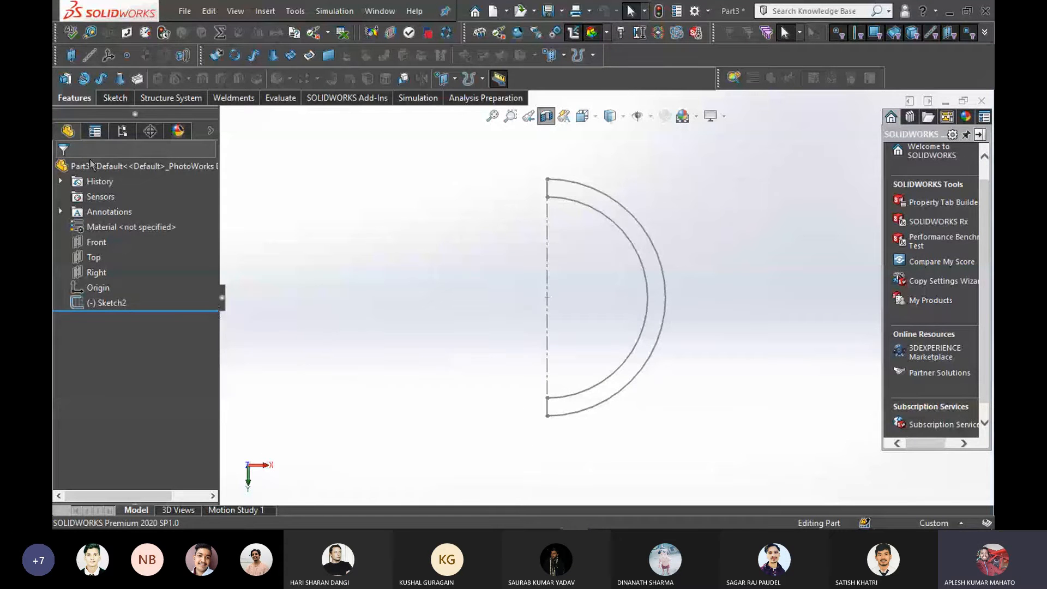
{"action": "left_click", "coordinate": [115, 98]}
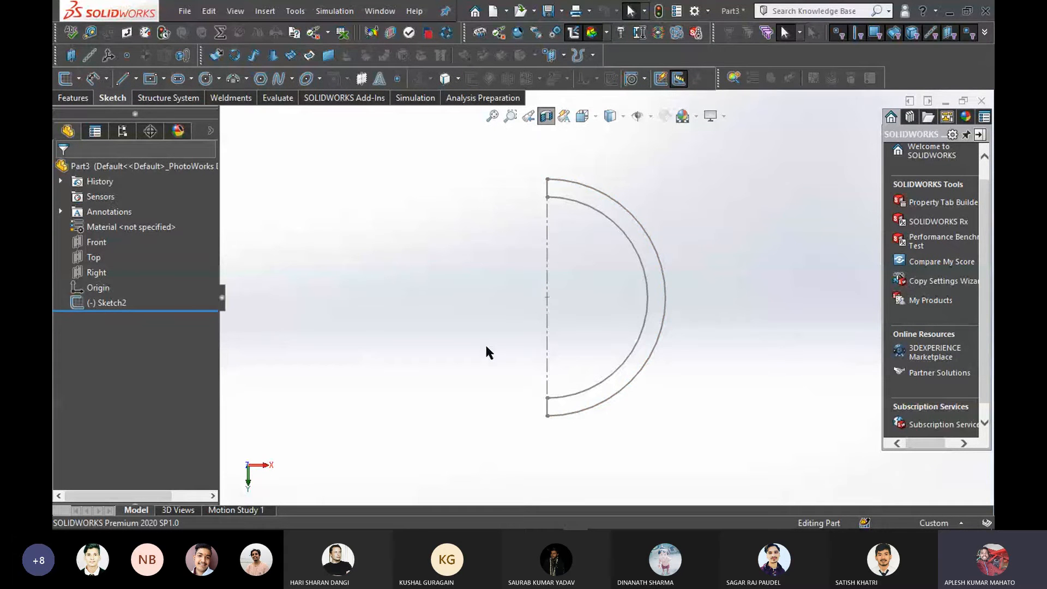
{"action": "right_click", "coordinate": [106, 307]}
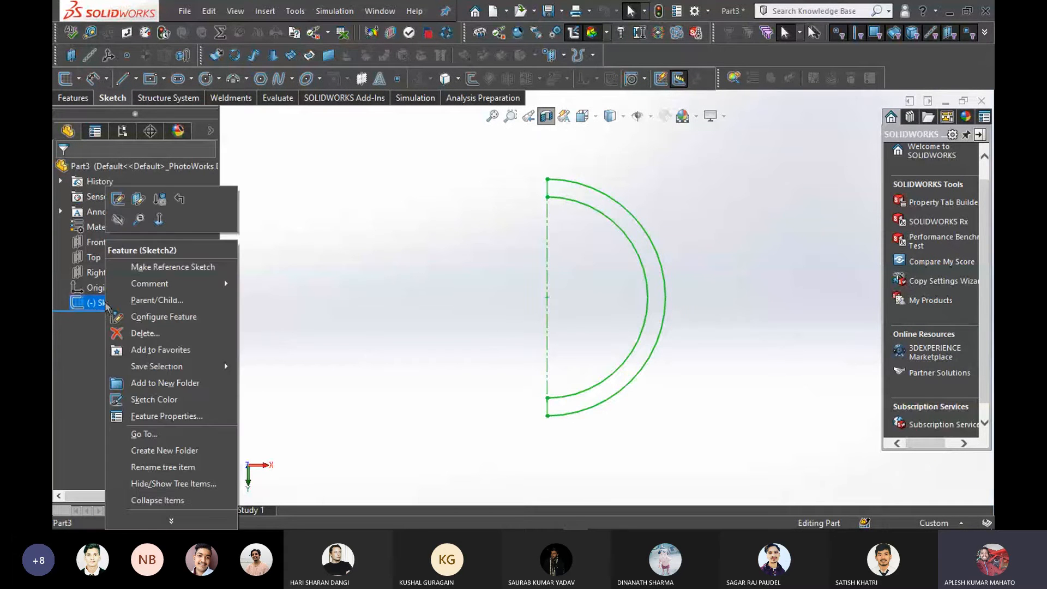
{"action": "left_click", "coordinate": [121, 200]}
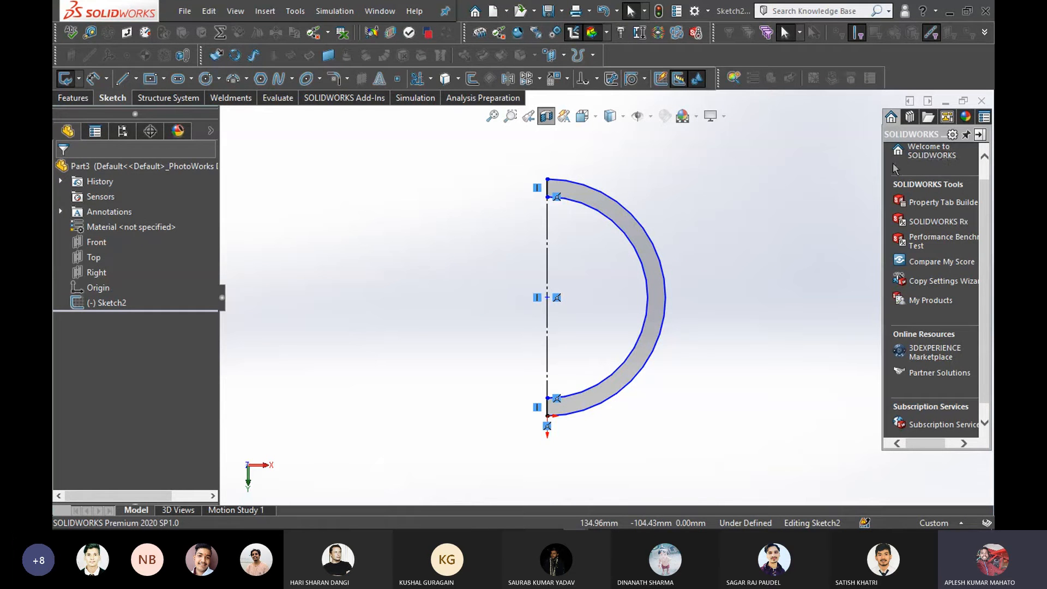
Move the floating task pane down, clear of the sketch confirmation corner
{"action": "left_click", "coordinate": [967, 12]}
{"action": "left_click", "coordinate": [961, 18]}
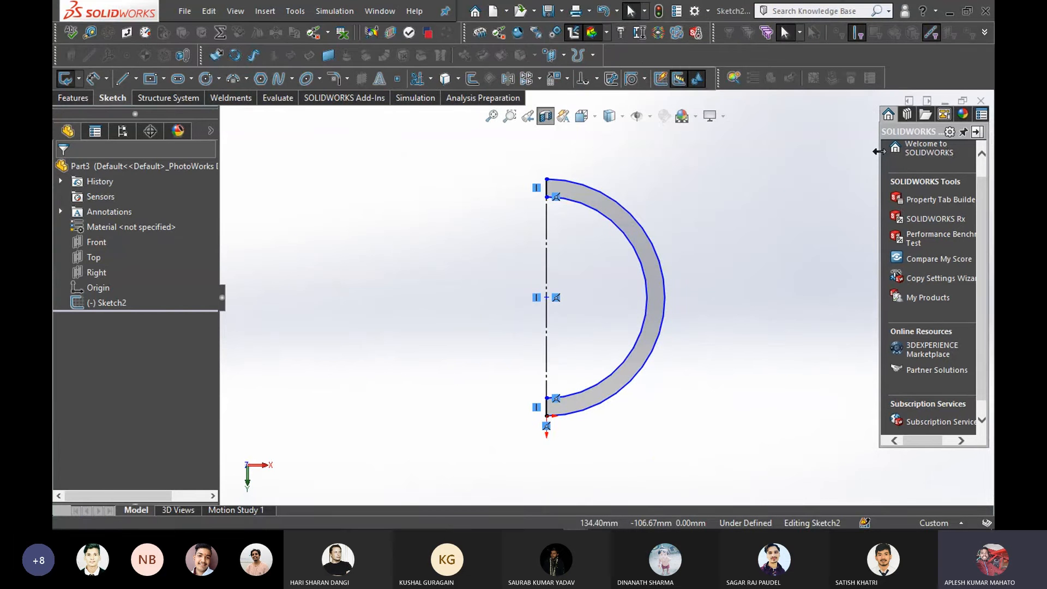
{"action": "left_click_drag", "start_coordinate": [895, 138], "coordinate": [894, 255]}
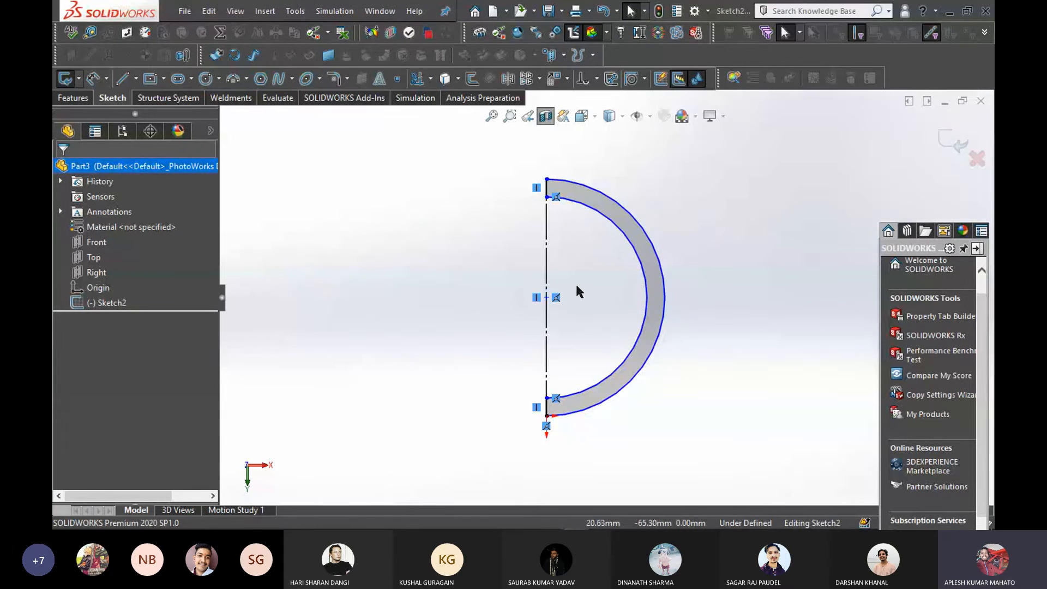
Revolve the half-ring profile 360 degrees about the vertical construction line using Revolved Boss/Base
{"action": "left_click", "coordinate": [73, 98]}
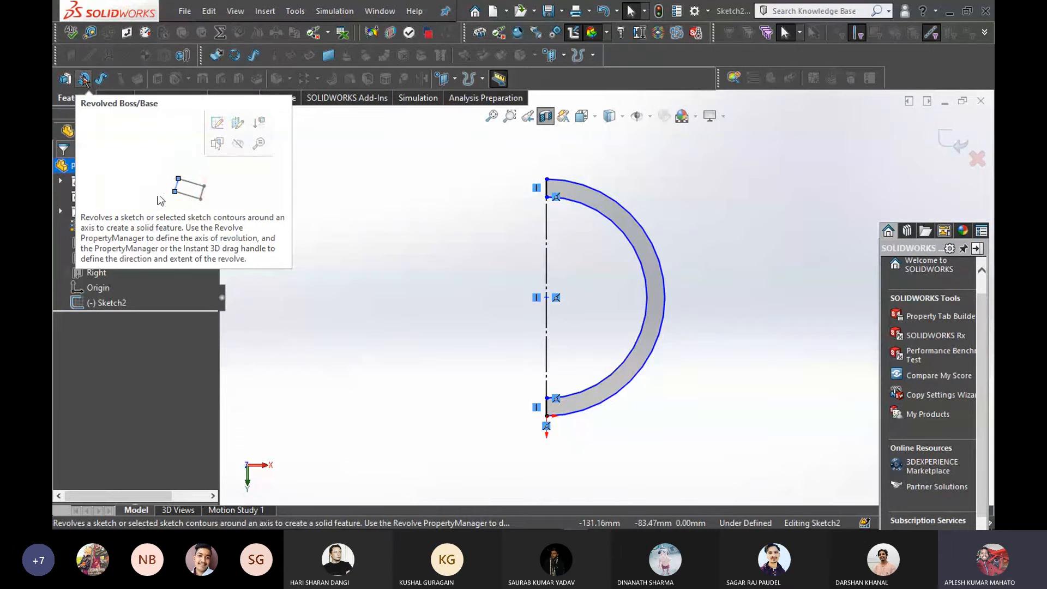
{"action": "left_click", "coordinate": [84, 79]}
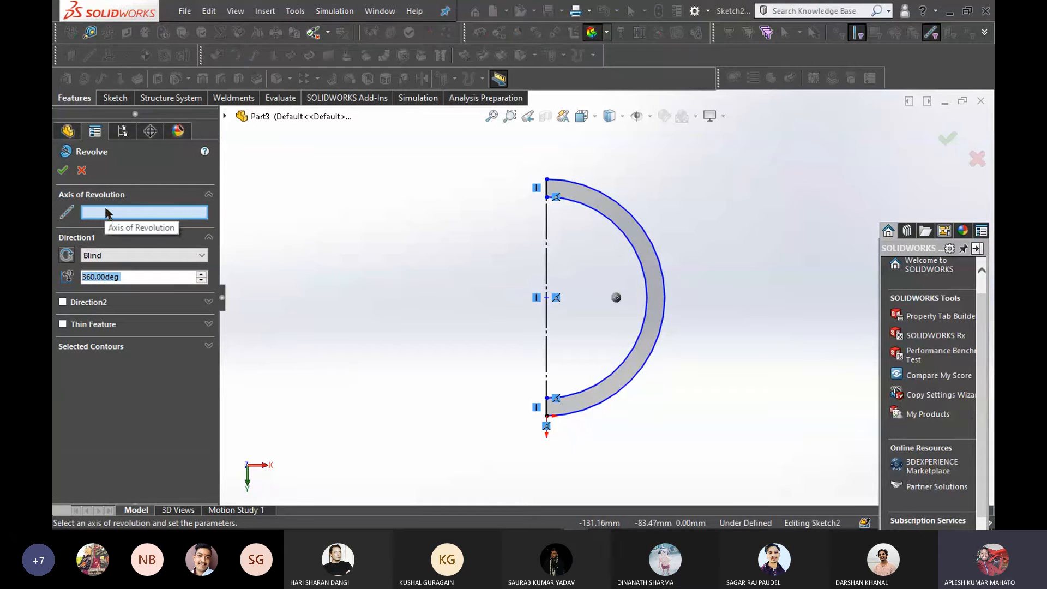
{"action": "left_click", "coordinate": [547, 262]}
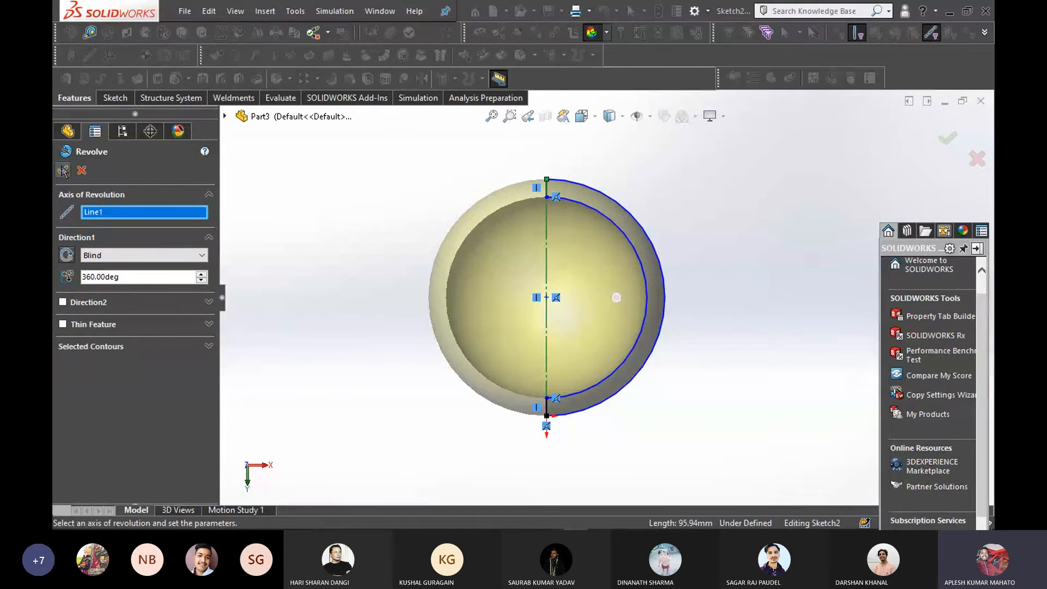
{"action": "left_click", "coordinate": [64, 171]}
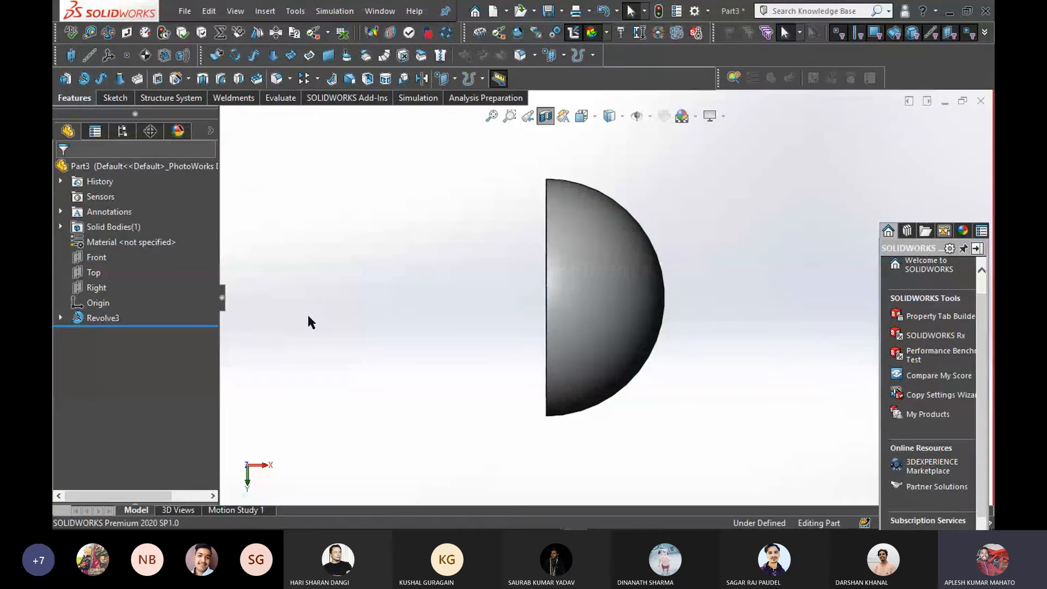
Inspect the sectioned hollow sphere from several angles and turn off the section view to show it whole
{"action": "middle_click_drag", "start_coordinate": [307, 315], "coordinate": [355, 297]}
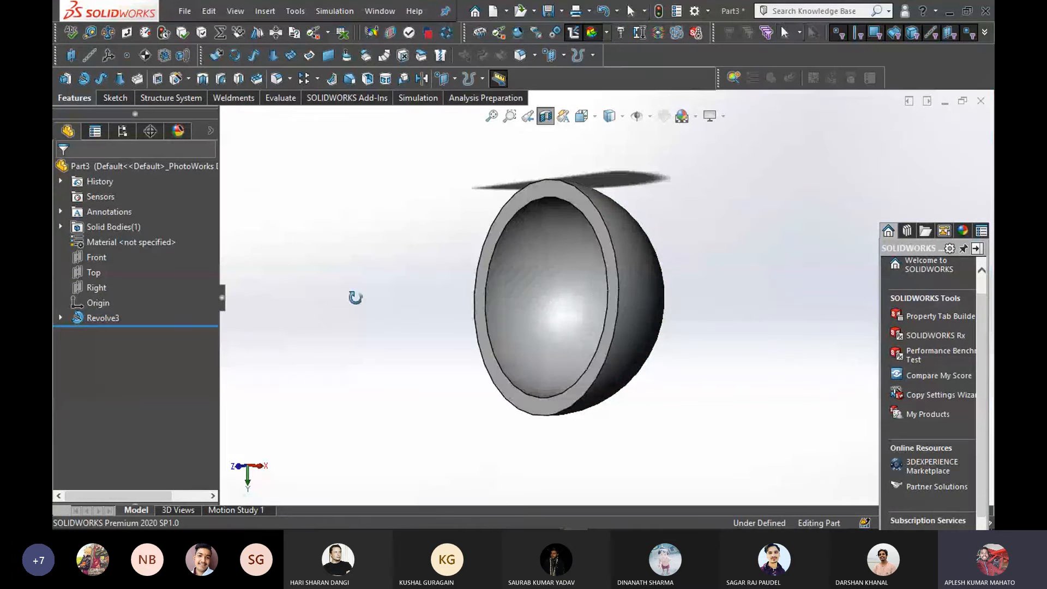
{"action": "left_click", "coordinate": [545, 116]}
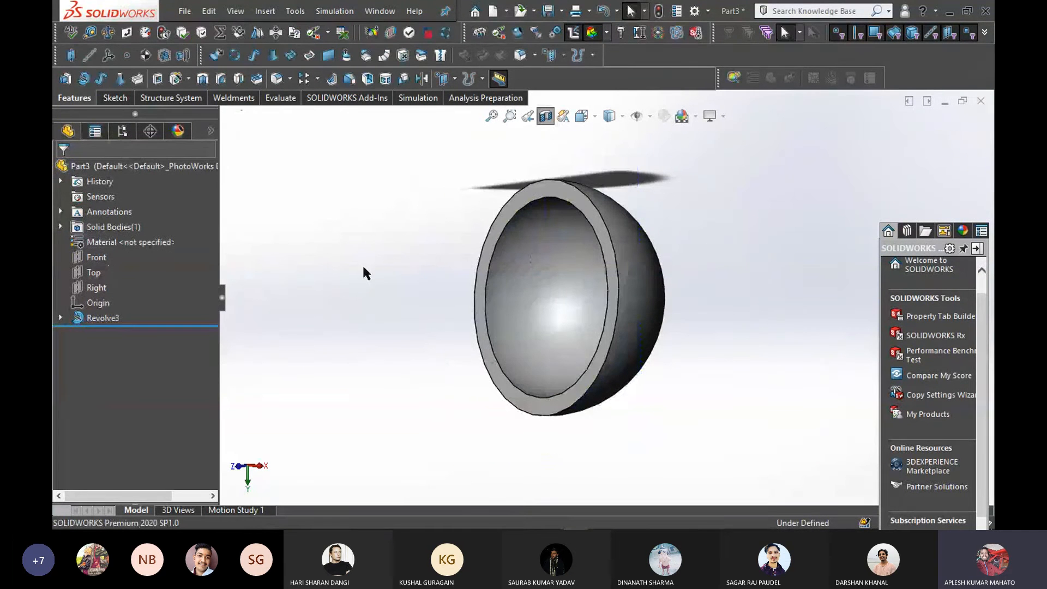
{"action": "middle_click_drag", "start_coordinate": [361, 283], "coordinate": [480, 205]}
{"action": "left_click", "coordinate": [544, 117]}
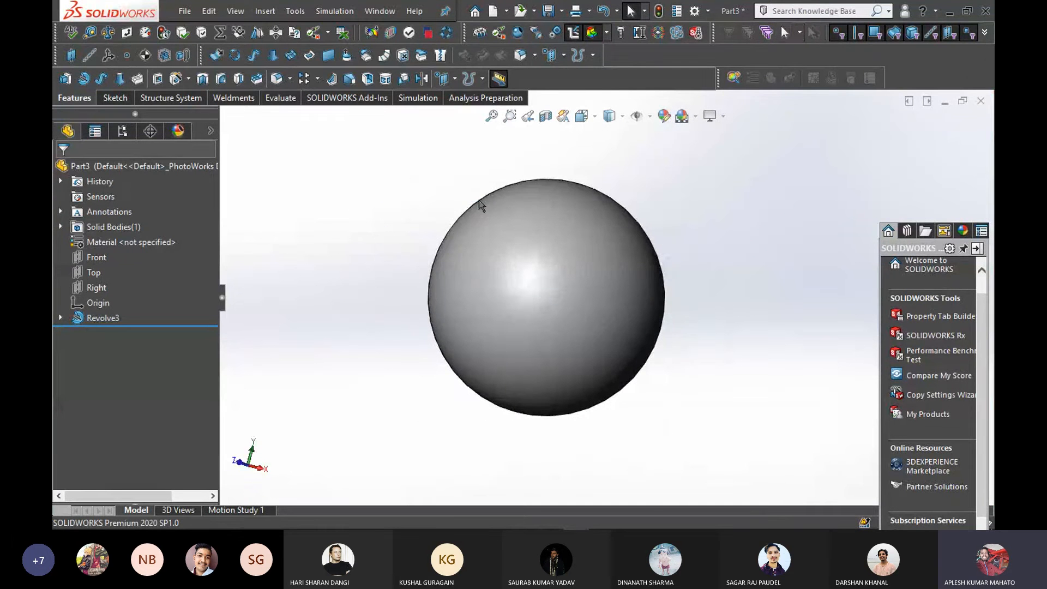
{"action": "left_click", "coordinate": [545, 117]}
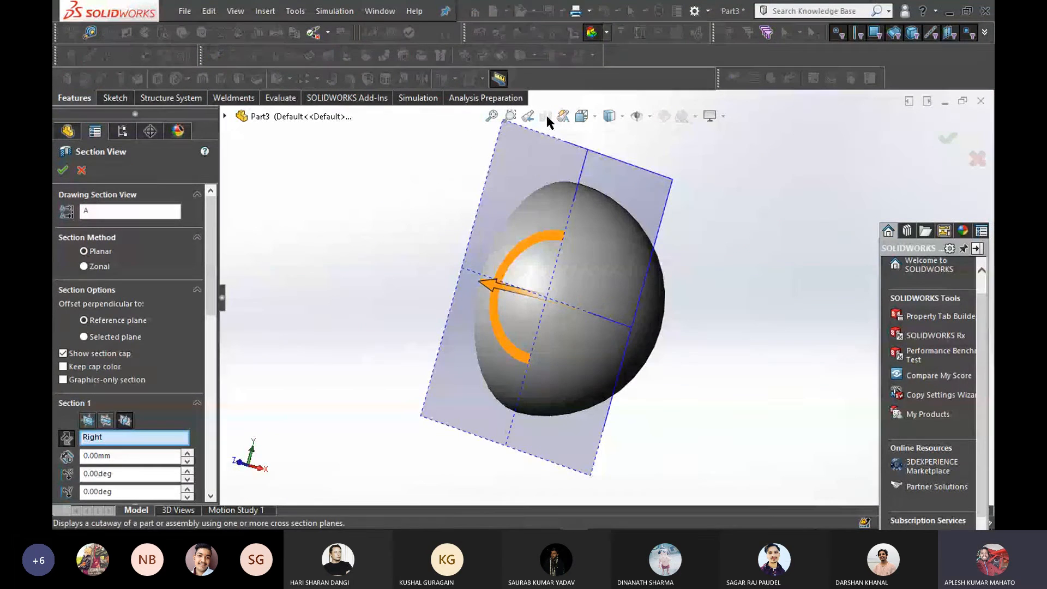
{"action": "left_click", "coordinate": [80, 171]}
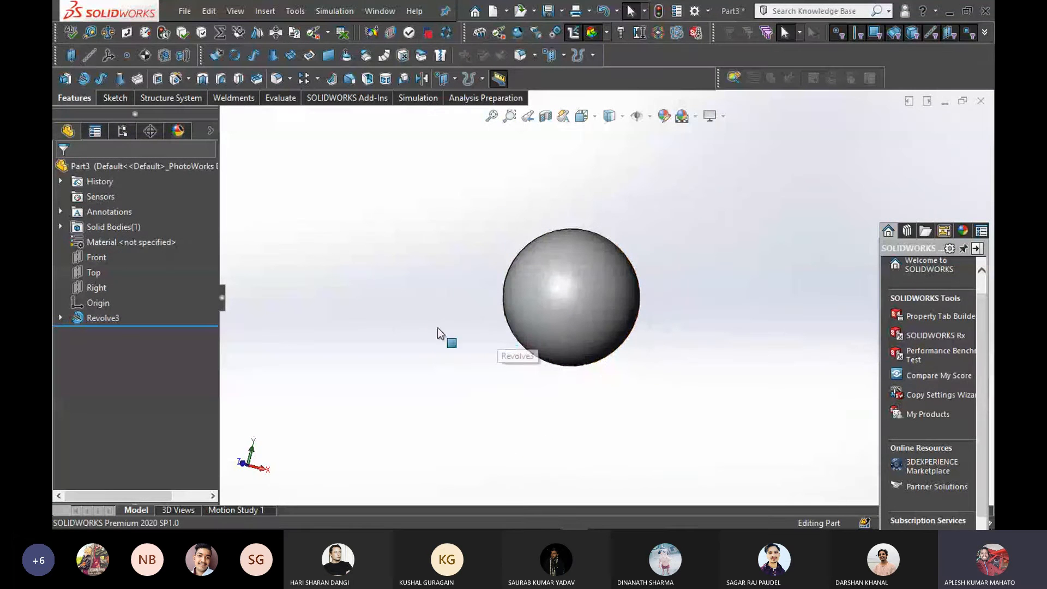
Delete the hollow sphere's revolve feature and its half-ring sketch from the part
{"action": "right_click", "coordinate": [95, 322]}
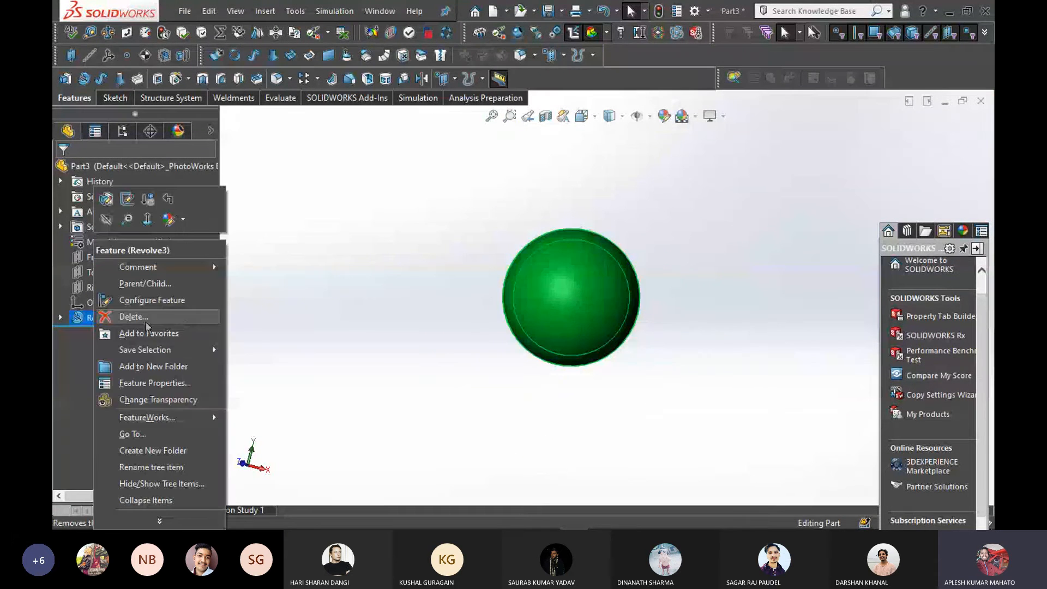
{"action": "left_click", "coordinate": [131, 314]}
{"action": "left_click", "coordinate": [335, 276]}
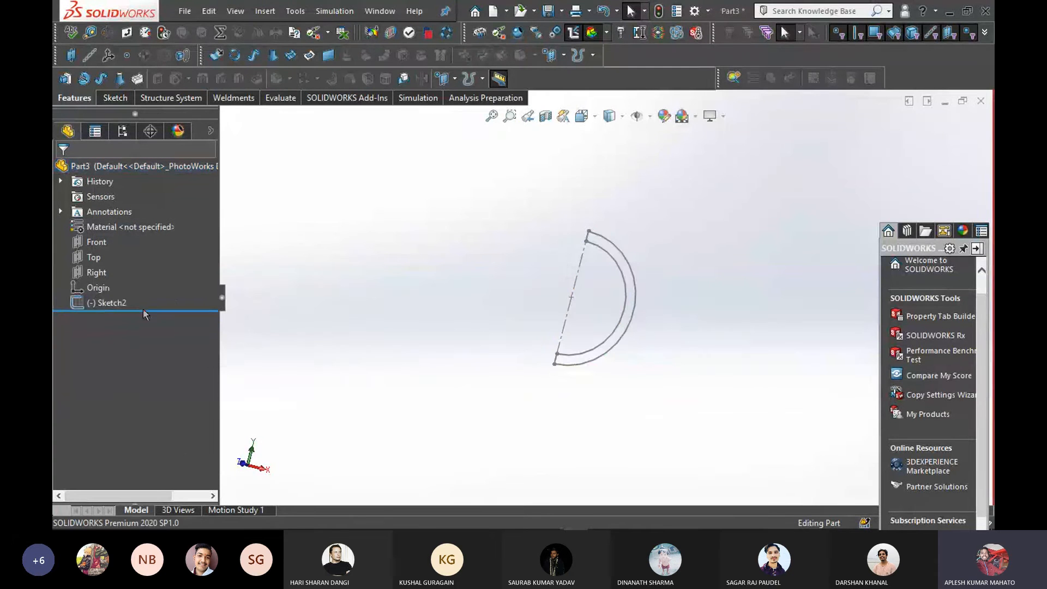
{"action": "right_click", "coordinate": [165, 303]}
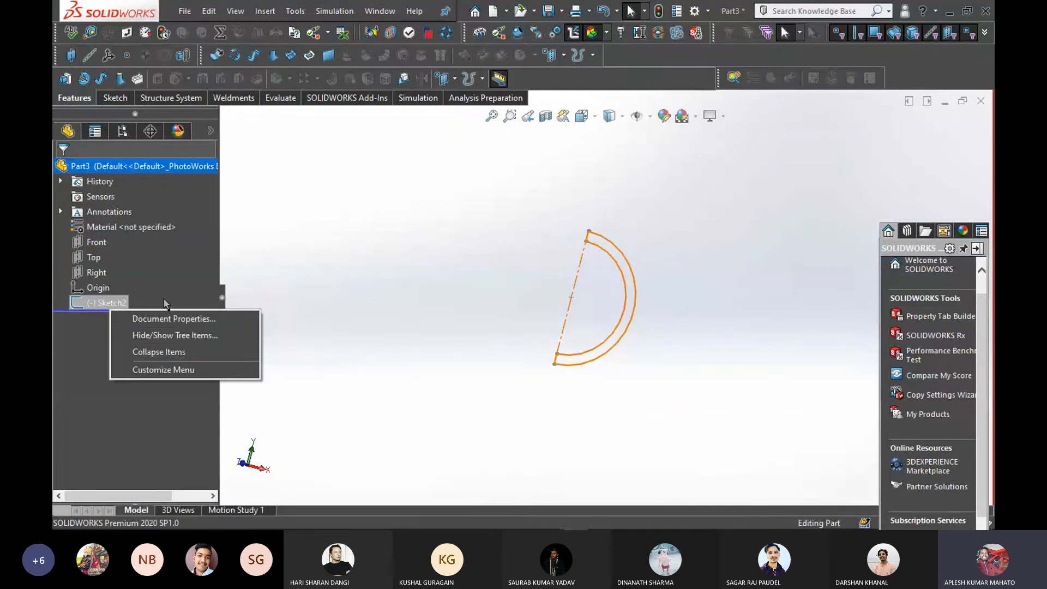
{"action": "left_click", "coordinate": [90, 390]}
{"action": "right_click", "coordinate": [109, 303]}
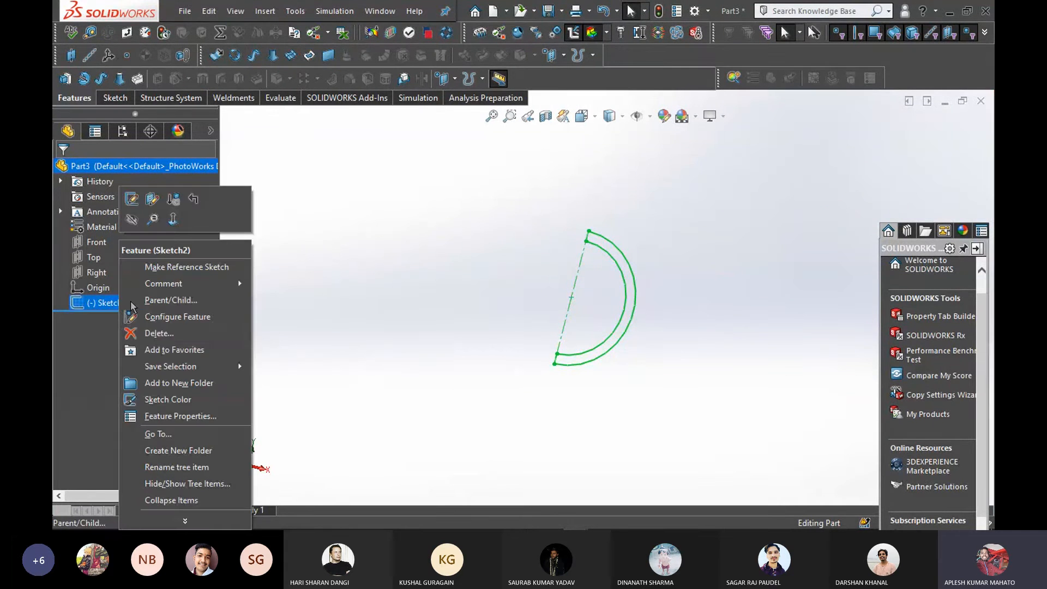
{"action": "left_click", "coordinate": [159, 333]}
{"action": "left_click", "coordinate": [344, 277]}
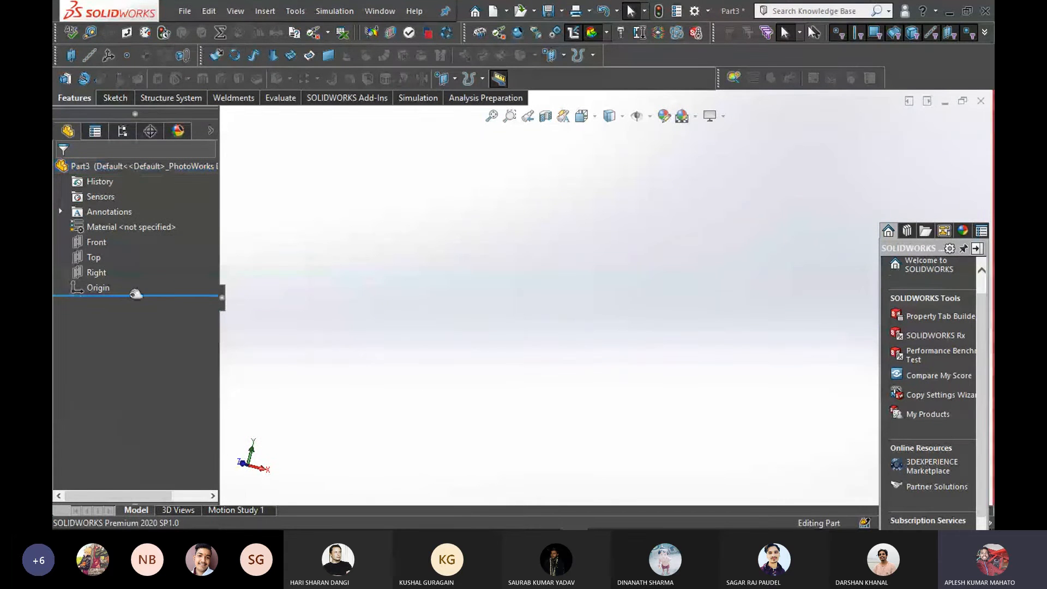
Start a sketch on the Front plane and draw a line about 186 mm long downward from the origin
{"action": "right_click", "coordinate": [94, 248]}
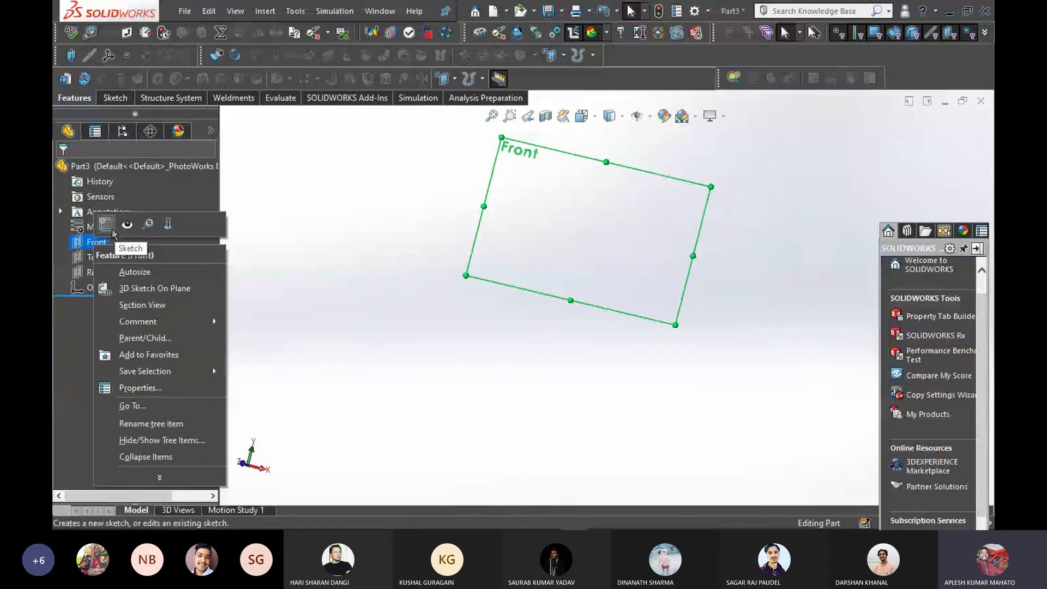
{"action": "left_click", "coordinate": [114, 227]}
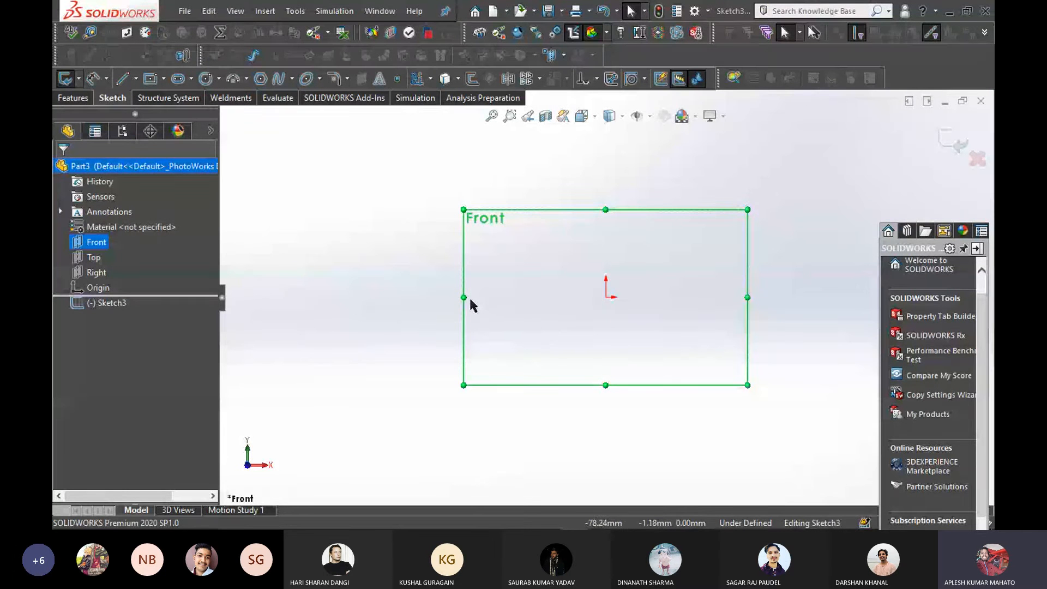
{"action": "scroll", "coordinate": [592, 273], "scroll_direction": "up", "scroll_amount": 1}
{"action": "scroll", "coordinate": [605, 256], "scroll_direction": "down", "scroll_amount": 1}
{"action": "mouse_move", "coordinate": [349, 299]}
{"action": "right_mouse_down"}
{"action": "mouse_move", "coordinate": [352, 313]}
{"action": "mouse_move", "coordinate": [241, 278]}
{"action": "right_mouse_up"}
{"action": "left_click", "coordinate": [604, 304]}
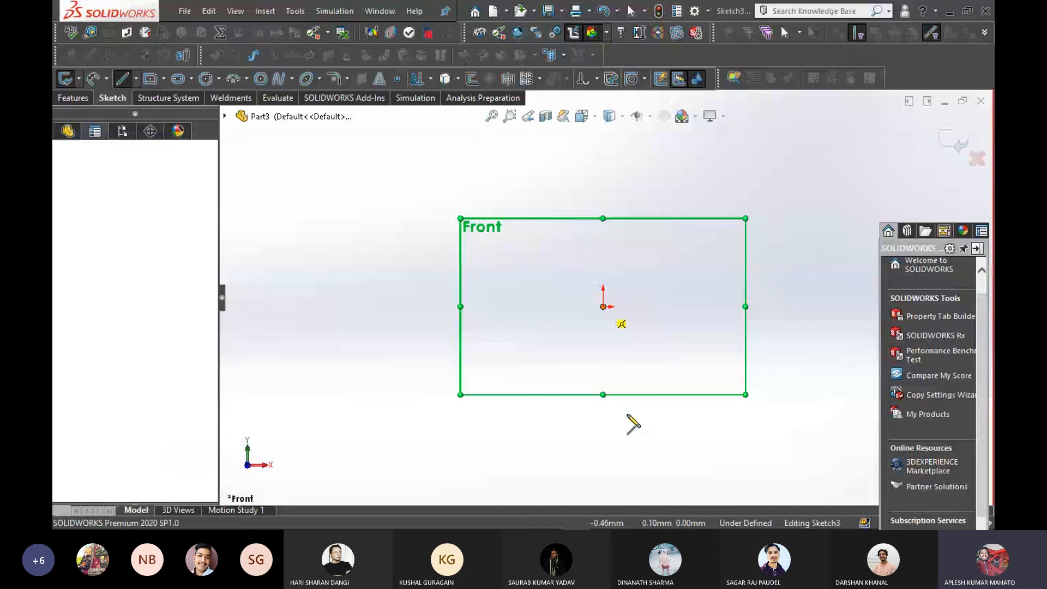
{"action": "left_click", "coordinate": [610, 459]}
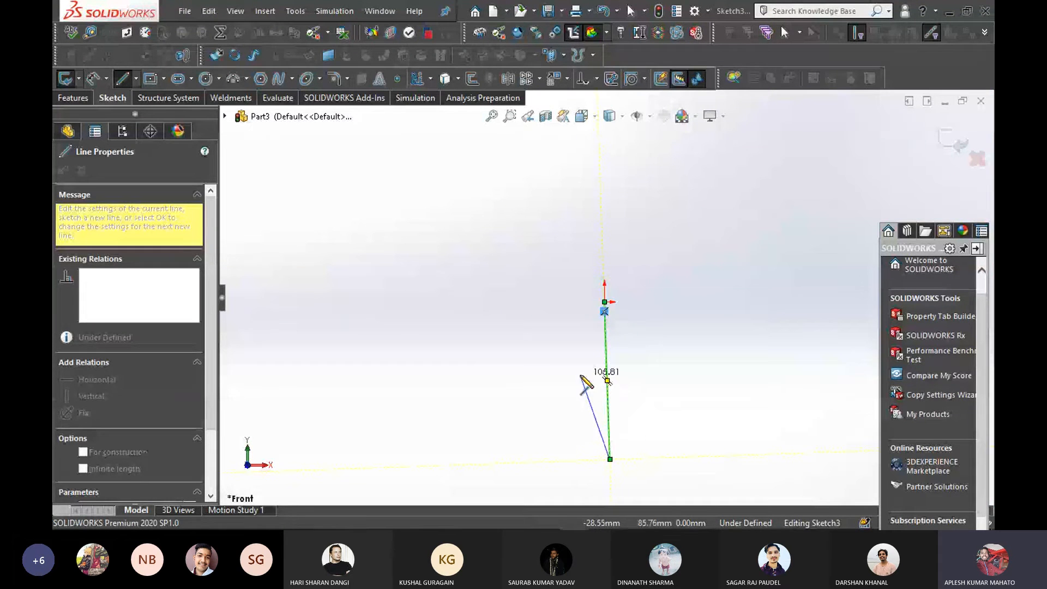
{"action": "key", "text": "Escape"}
Make the line below the origin vertical and convert it to construction geometry
{"action": "right_click", "coordinate": [607, 394]}
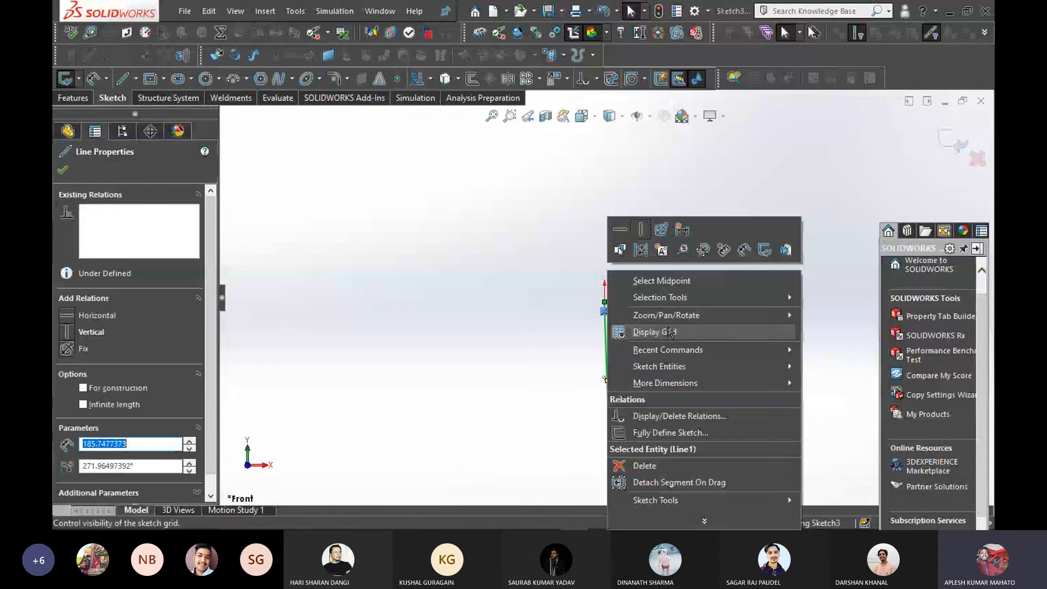
{"action": "left_click", "coordinate": [641, 232]}
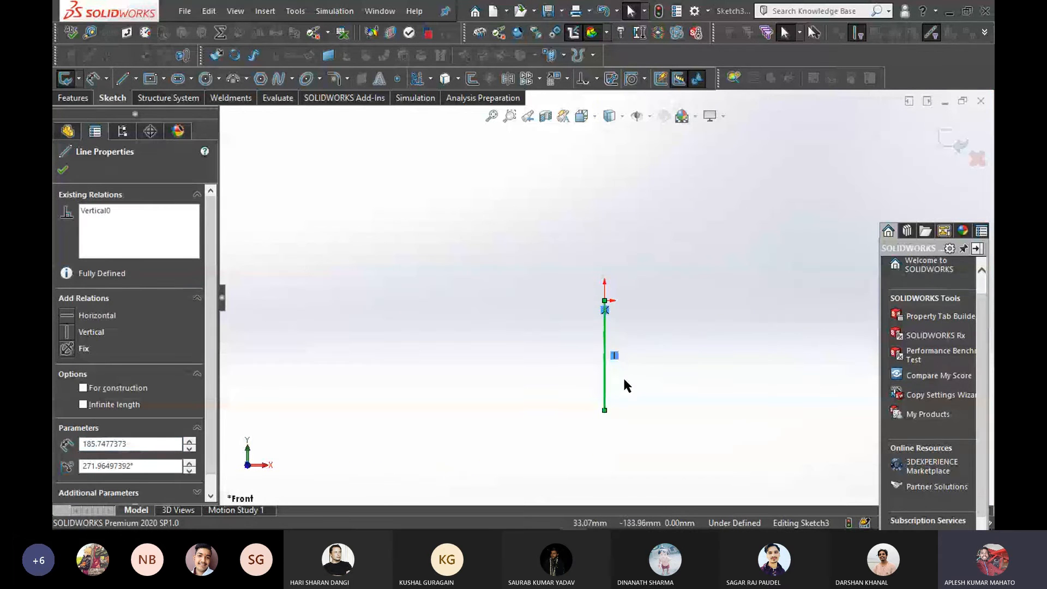
{"action": "middle_click_drag", "start_coordinate": [620, 382], "coordinate": [607, 340], "text": "ctrl"}
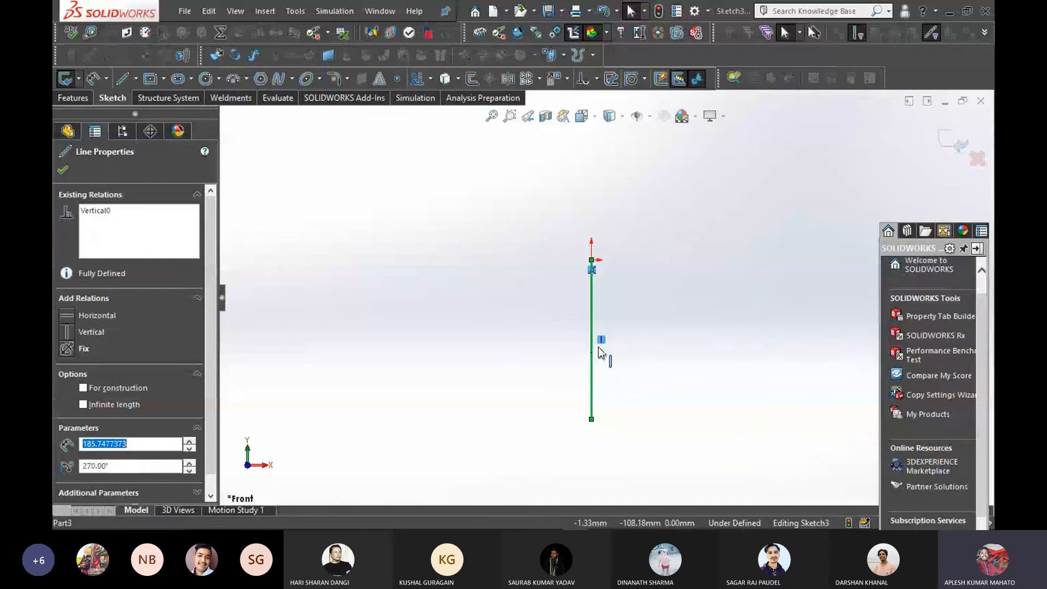
{"action": "right_click", "coordinate": [594, 349]}
{"action": "left_click", "coordinate": [622, 243]}
{"action": "scroll", "coordinate": [613, 352], "scroll_direction": "down", "scroll_amount": 2}
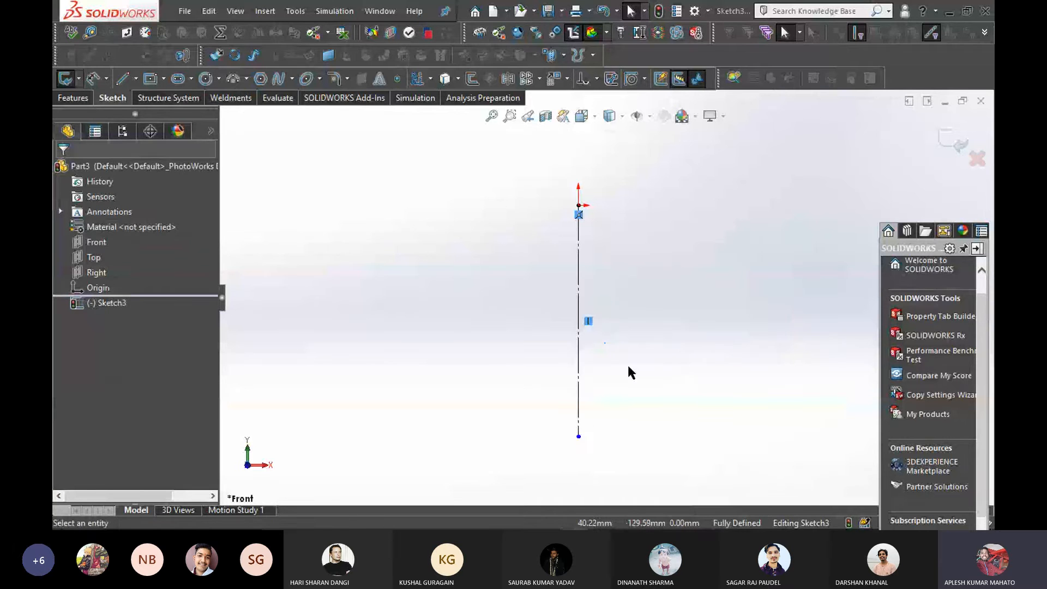
Sketch a four-point spline from the origin outward and down to form the bottle's neck curve
{"action": "left_click", "coordinate": [75, 99]}
{"action": "left_click", "coordinate": [112, 98]}
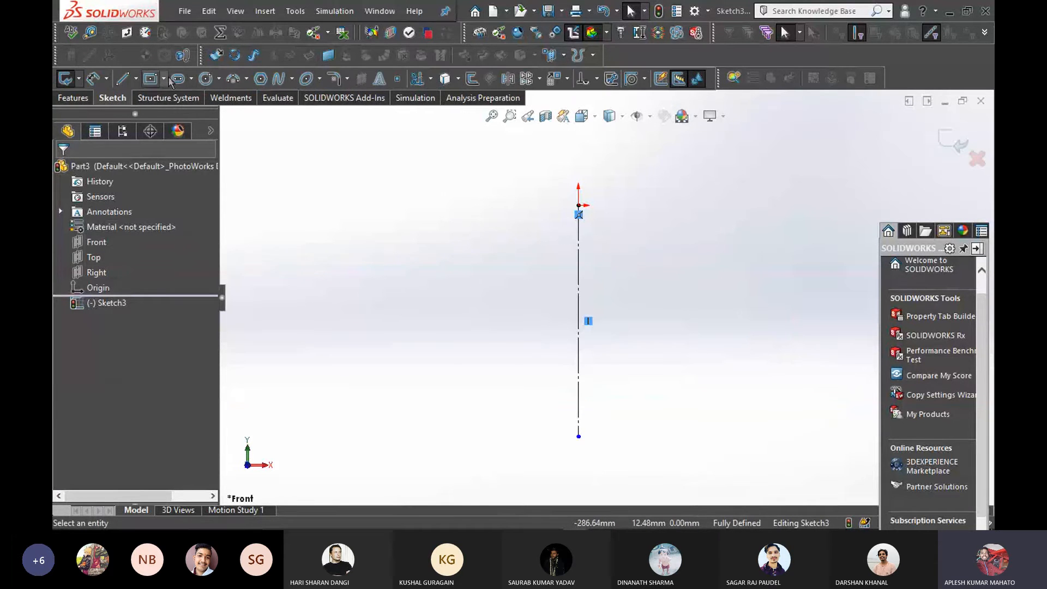
{"action": "left_click", "coordinate": [281, 86]}
{"action": "scroll", "coordinate": [603, 224], "scroll_direction": "down", "scroll_amount": 2}
{"action": "scroll", "coordinate": [582, 215], "scroll_direction": "down", "scroll_amount": 2}
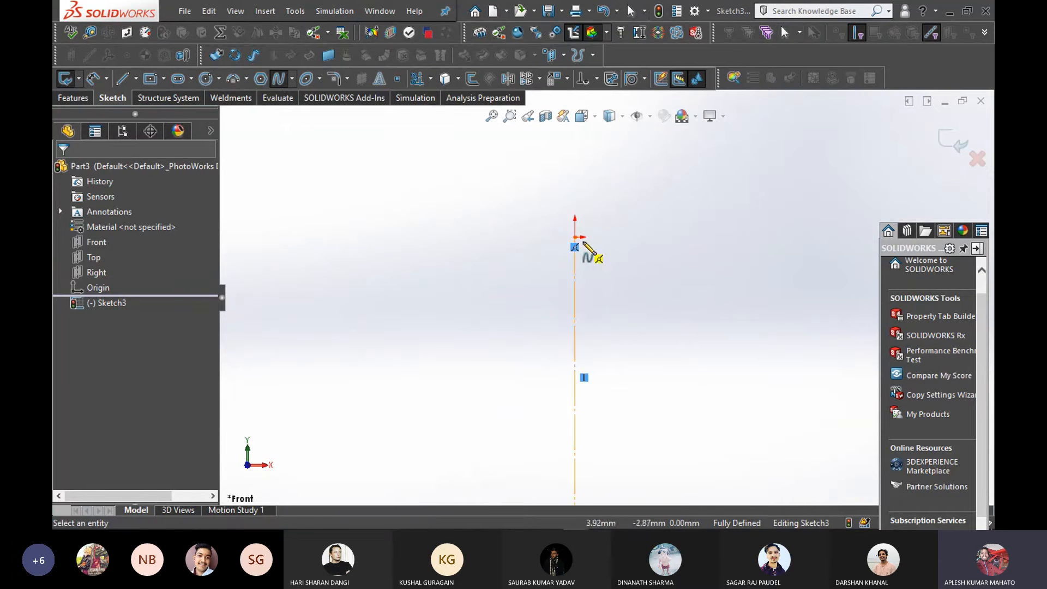
{"action": "left_click", "coordinate": [571, 244]}
{"action": "left_click", "coordinate": [611, 244]}
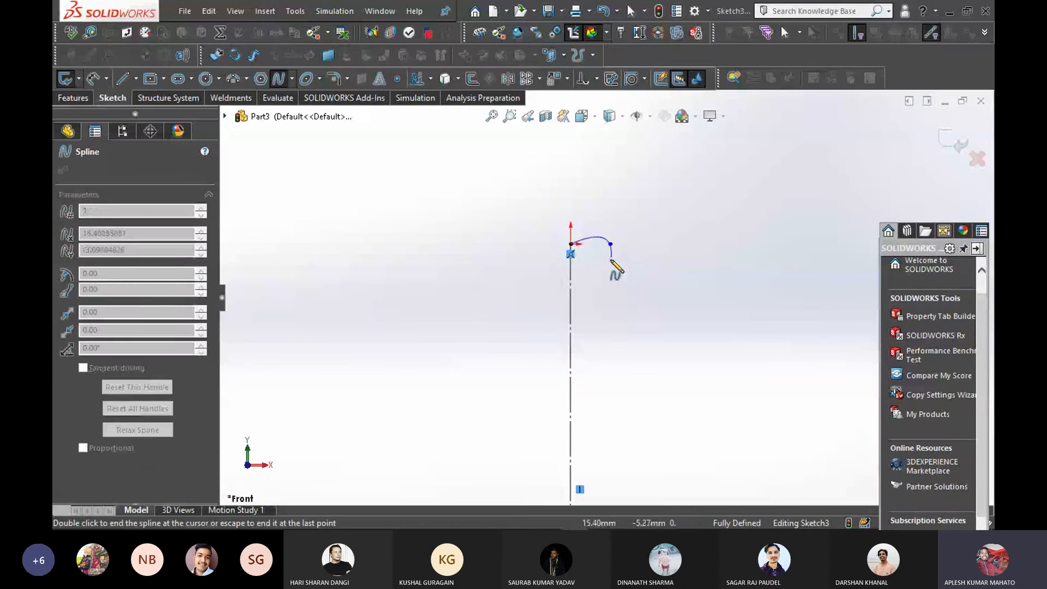
{"action": "left_click", "coordinate": [617, 286]}
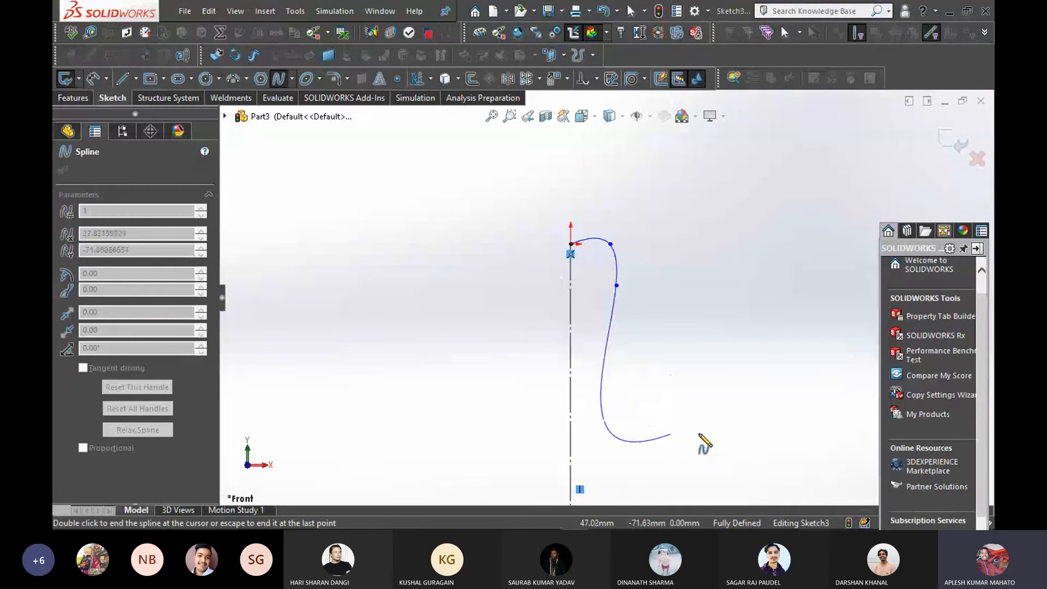
{"action": "left_click", "coordinate": [678, 299]}
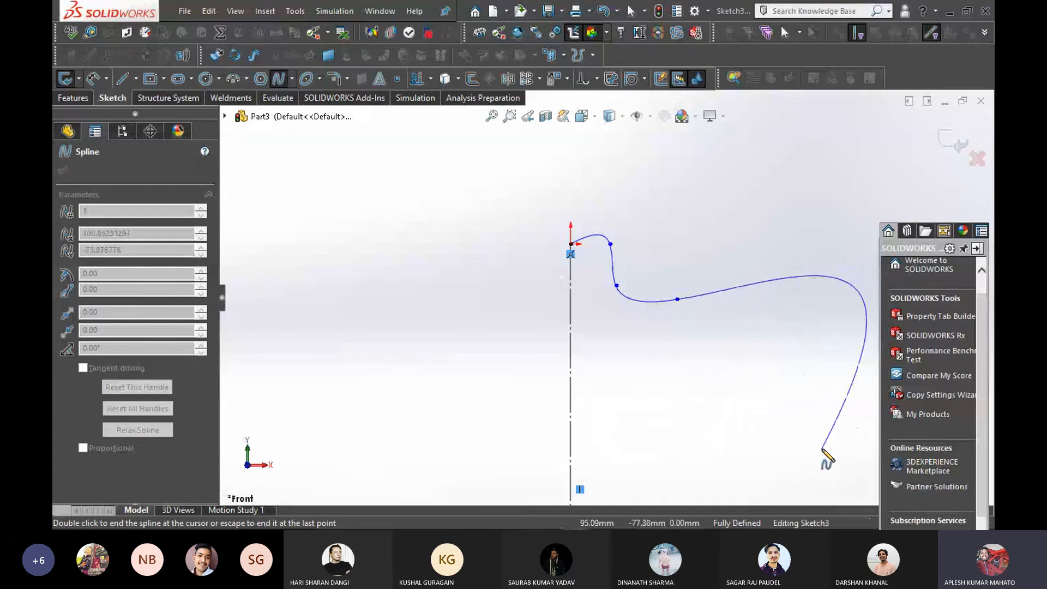
{"action": "scroll", "coordinate": [755, 431], "scroll_direction": "up", "scroll_amount": 5}
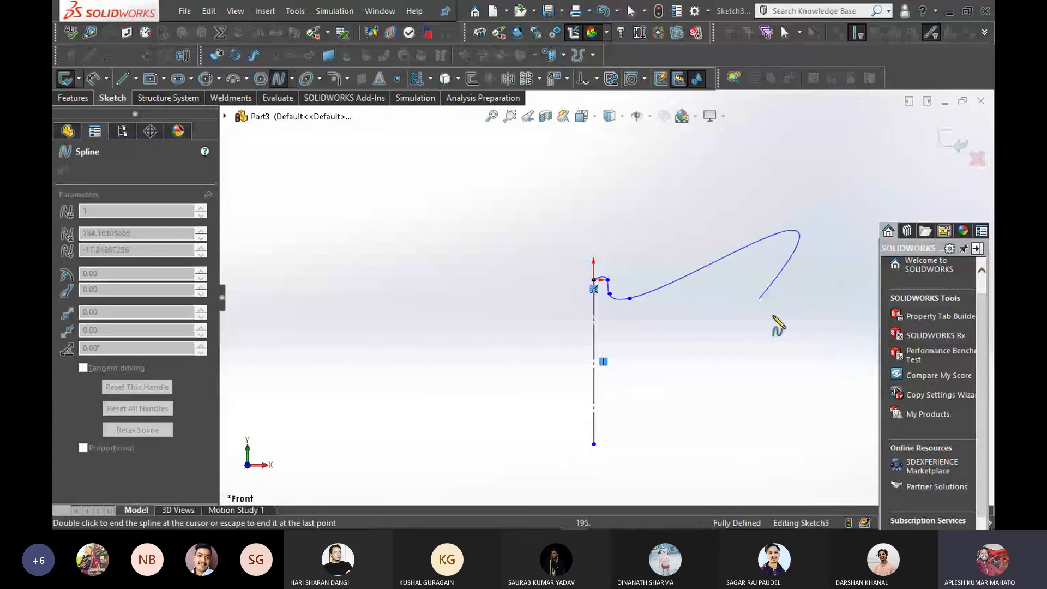
{"action": "key", "text": "Escape"}
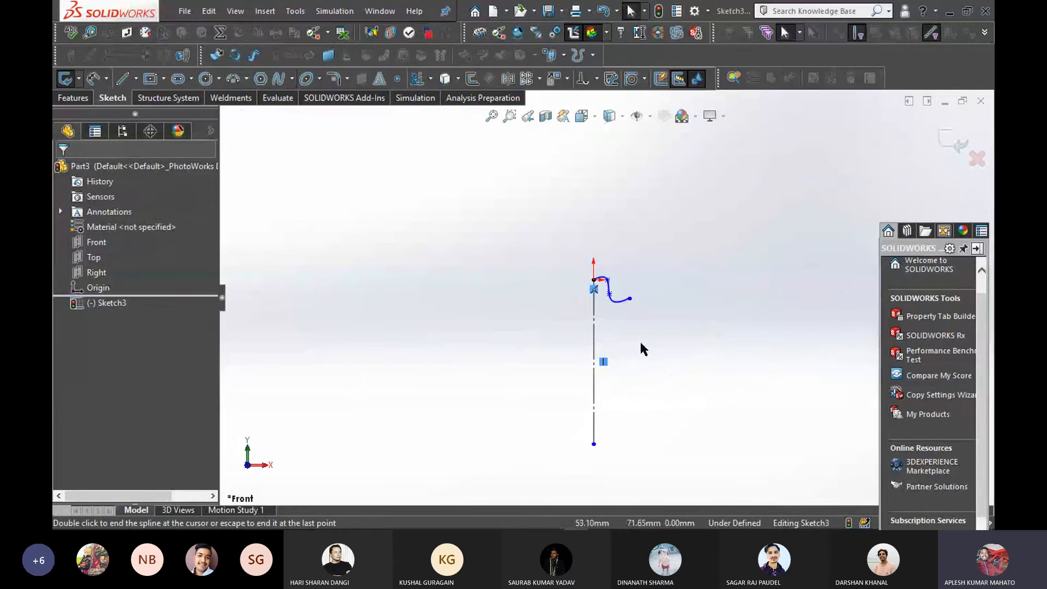
Sketch a second spline from the neck curve's free end along the bottle's side to the construction line's lower endpoint
{"action": "scroll", "coordinate": [631, 320], "scroll_direction": "up", "scroll_amount": 1}
{"action": "scroll", "coordinate": [634, 310], "scroll_direction": "down", "scroll_amount": 1}
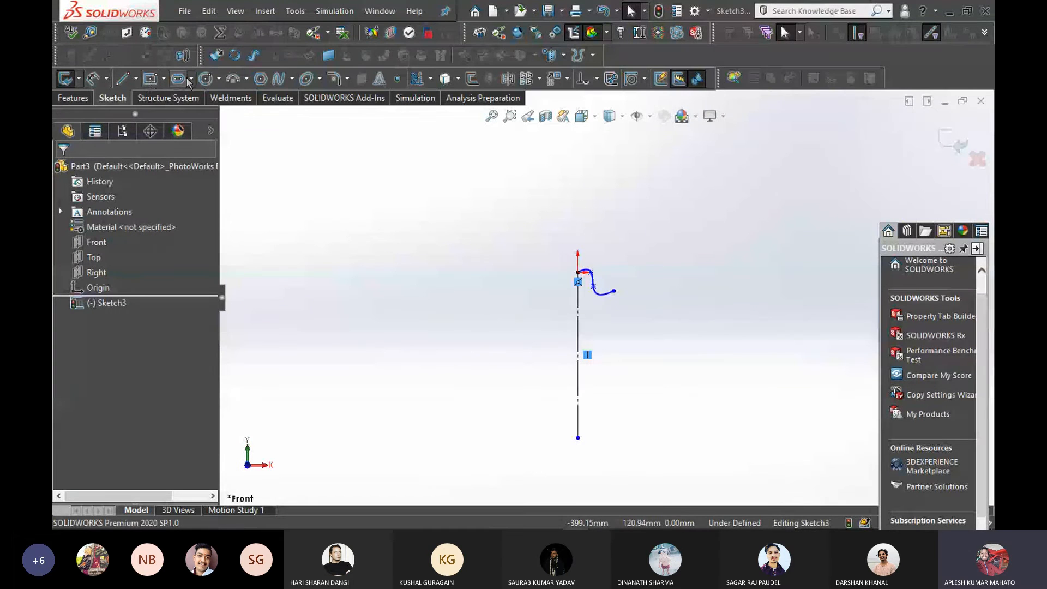
{"action": "left_click", "coordinate": [278, 79]}
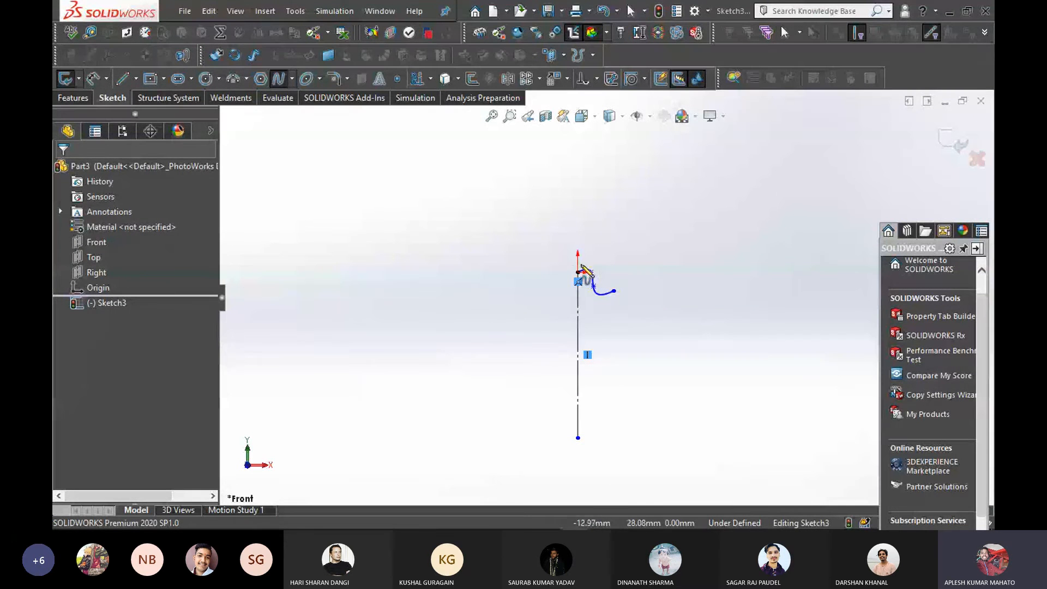
{"action": "left_click", "coordinate": [646, 330]}
{"action": "left_click", "coordinate": [646, 367]}
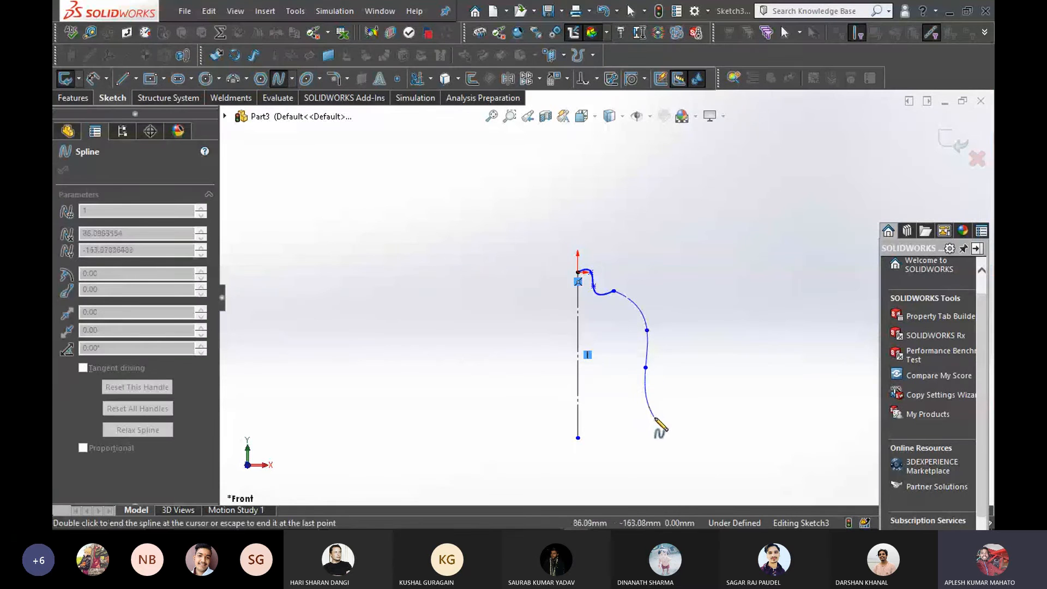
{"action": "left_click", "coordinate": [653, 422]}
{"action": "left_click", "coordinate": [578, 437]}
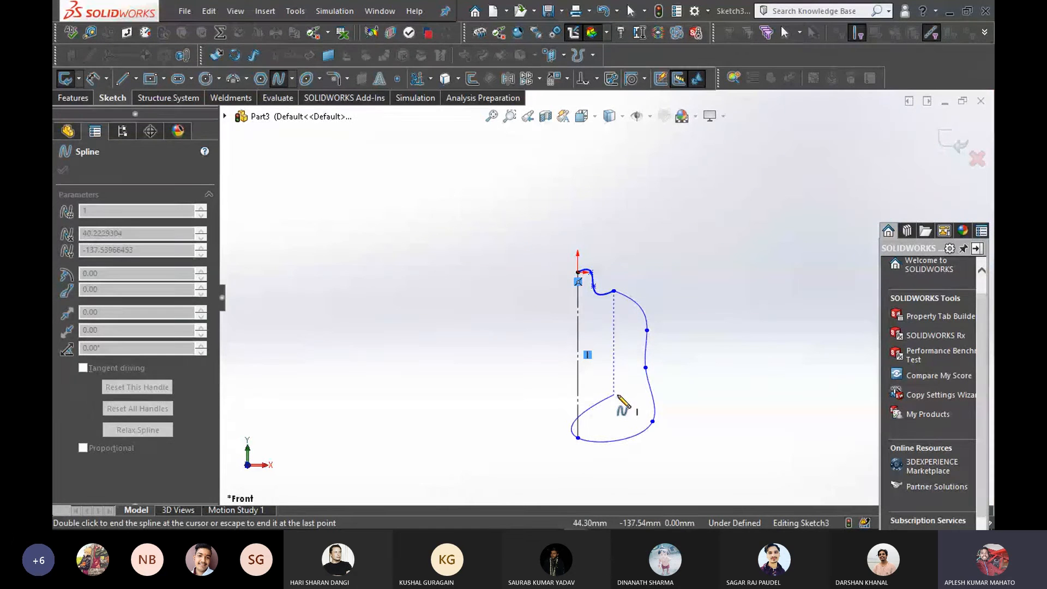
{"action": "key", "text": "Escape"}
Reshape the bottle's shoulder by moving the side spline's upper point to about X 72, Y -52 mm and adjusting the junction with the neck spline
{"action": "scroll", "coordinate": [628, 278], "scroll_direction": "down", "scroll_amount": 2}
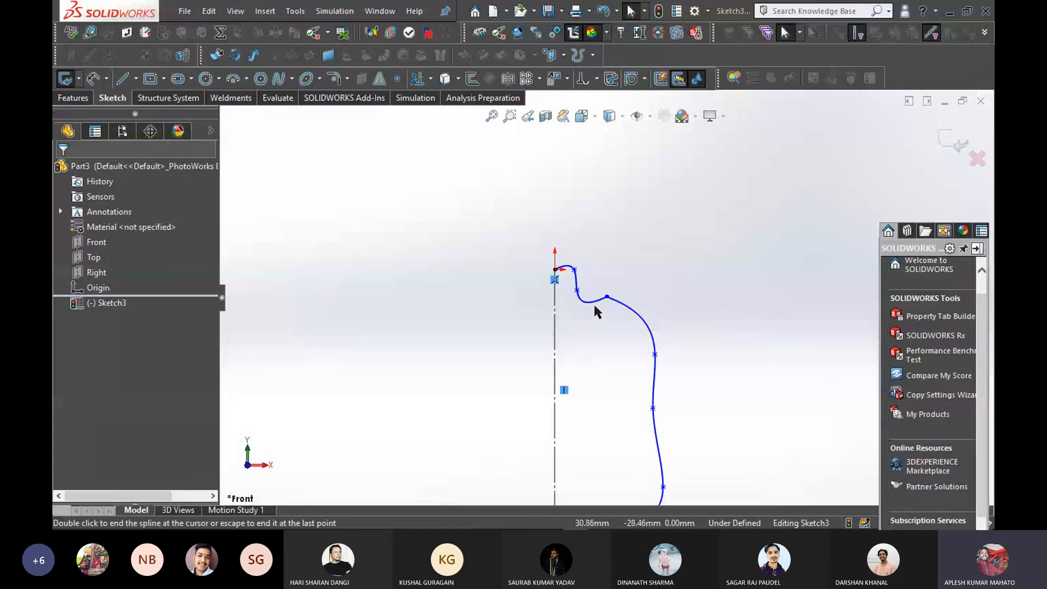
{"action": "scroll", "coordinate": [615, 328], "scroll_direction": "up", "scroll_amount": 3}
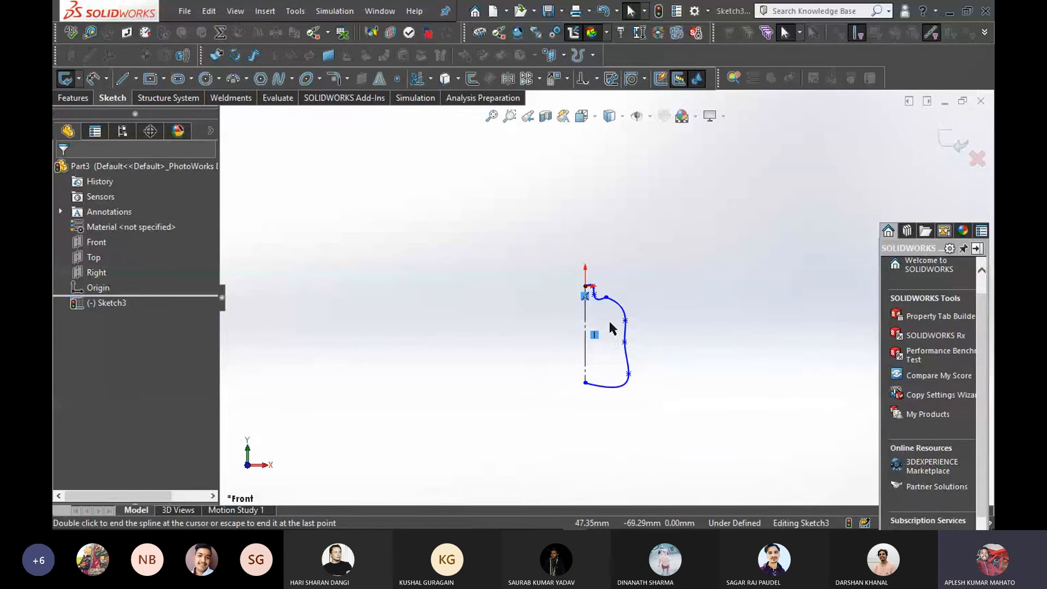
{"action": "scroll", "coordinate": [658, 346], "scroll_direction": "down", "scroll_amount": 2}
{"action": "scroll", "coordinate": [627, 335], "scroll_direction": "down", "scroll_amount": 1}
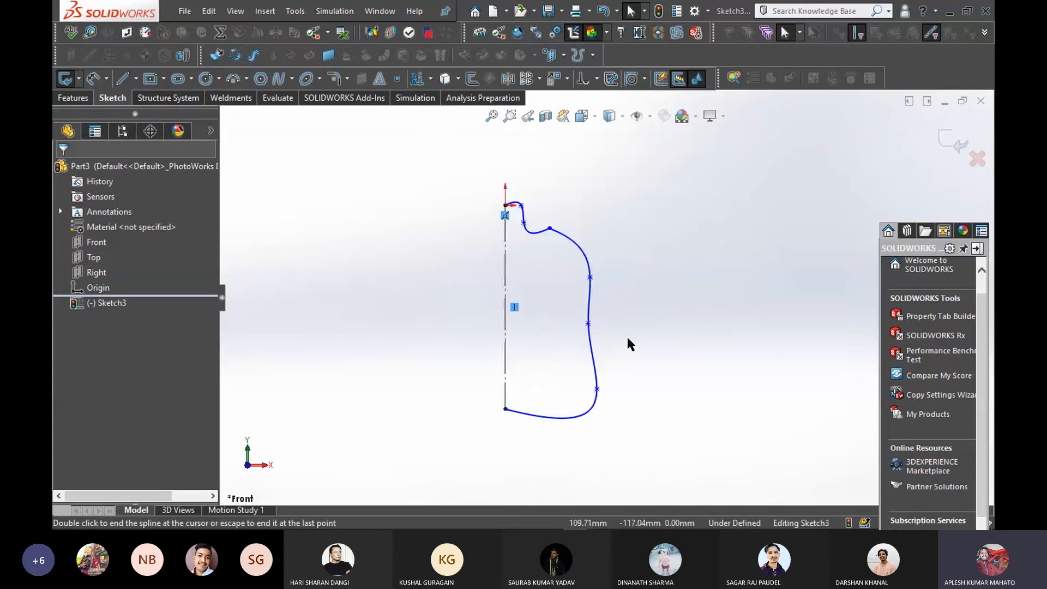
{"action": "scroll", "coordinate": [589, 272], "scroll_direction": "down", "scroll_amount": 2}
{"action": "left_click_drag", "start_coordinate": [581, 271], "coordinate": [569, 244]}
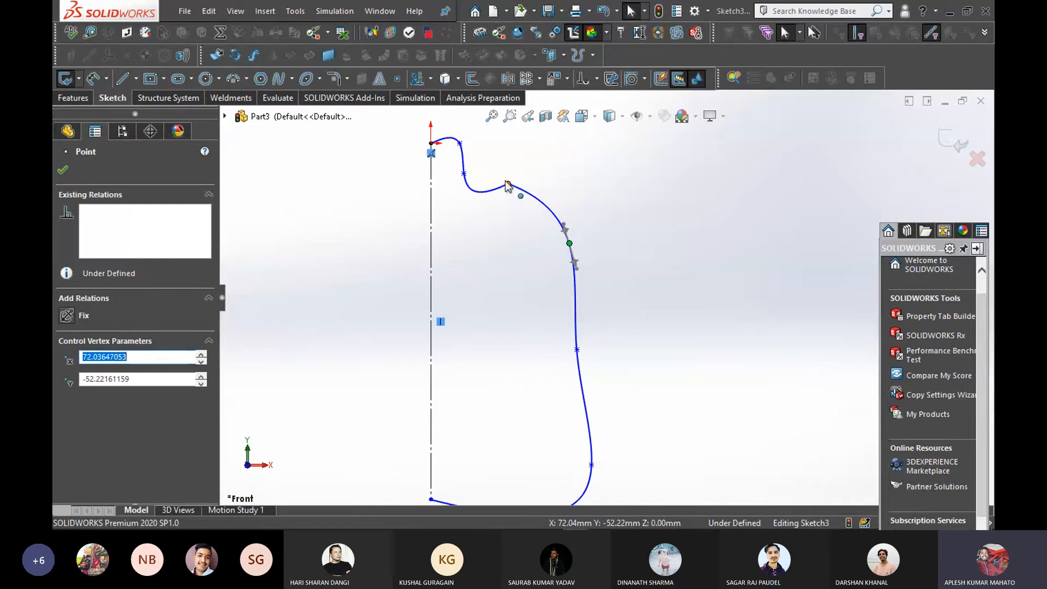
{"action": "left_click", "coordinate": [508, 185]}
{"action": "mouse_move", "coordinate": [508, 184]}
{"action": "left_mouse_down"}
{"action": "mouse_move", "coordinate": [514, 197]}
{"action": "mouse_move", "coordinate": [483, 203]}
{"action": "mouse_move", "coordinate": [513, 182]}
{"action": "left_mouse_up"}
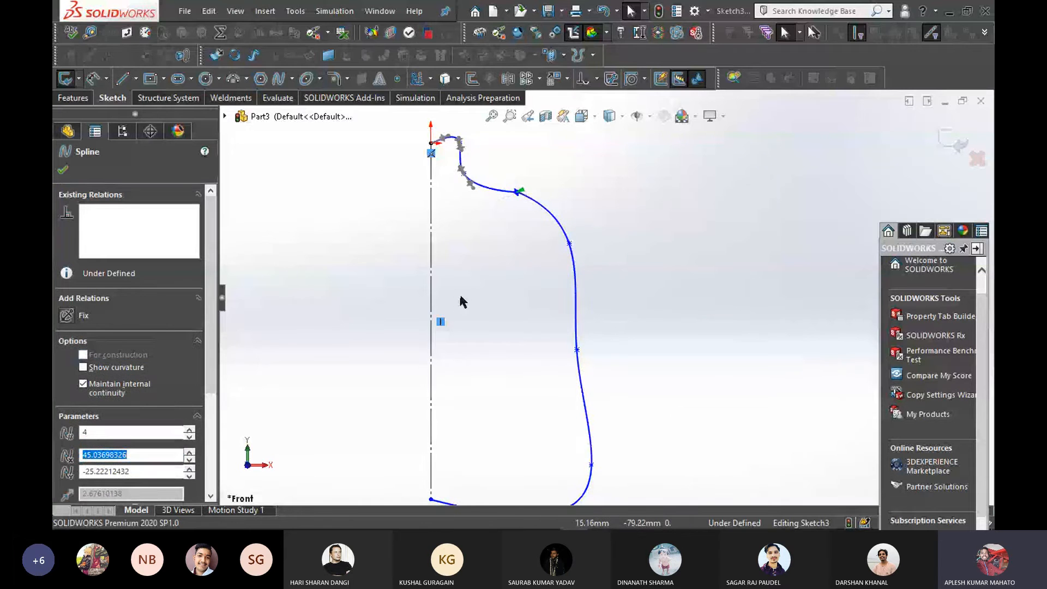
{"action": "left_click", "coordinate": [62, 170]}
{"action": "scroll", "coordinate": [513, 289], "scroll_direction": "up", "scroll_amount": 4}
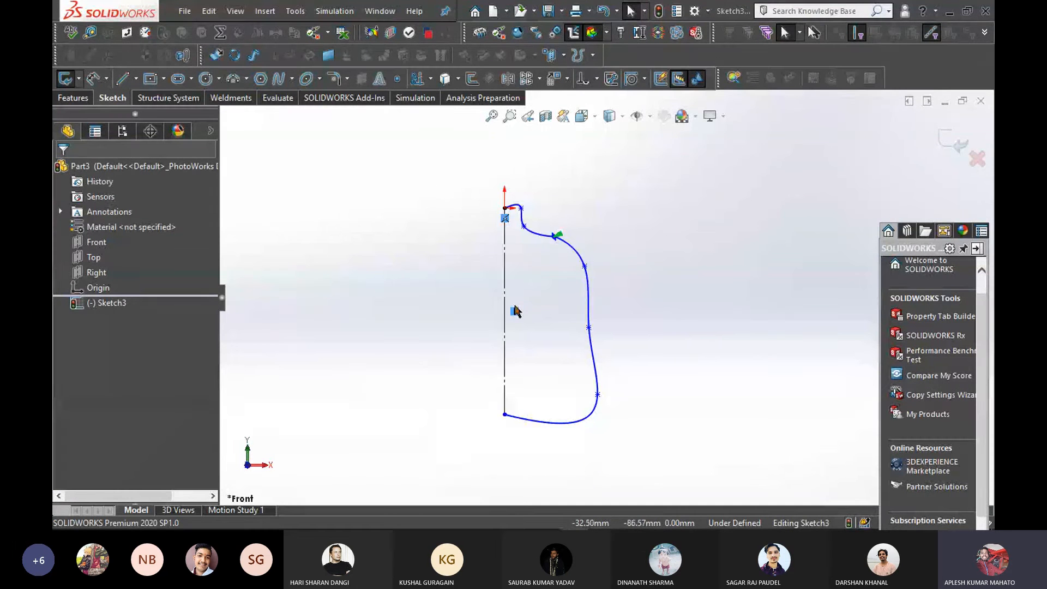
Revolve the spline profile 360 degrees about the vertical construction line using Revolved Boss/Base
{"action": "left_click", "coordinate": [77, 99]}
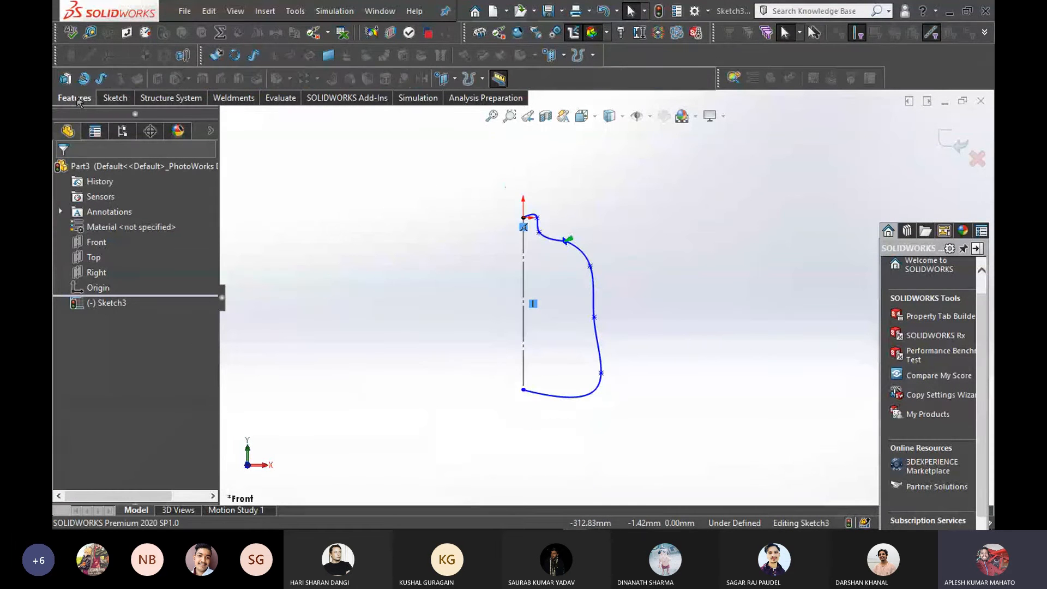
{"action": "left_click", "coordinate": [84, 80]}
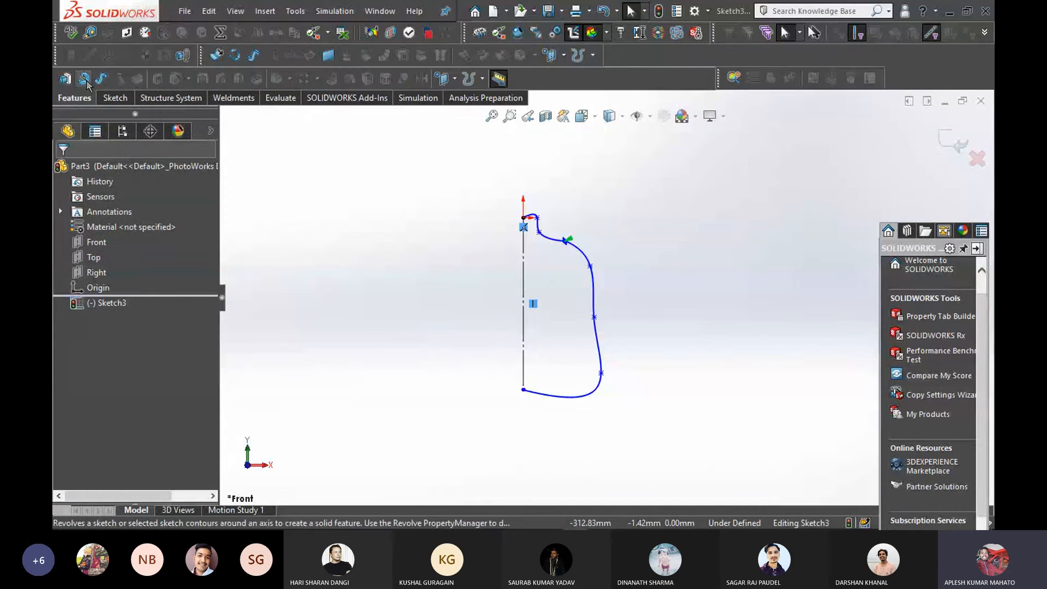
{"action": "left_click", "coordinate": [556, 275]}
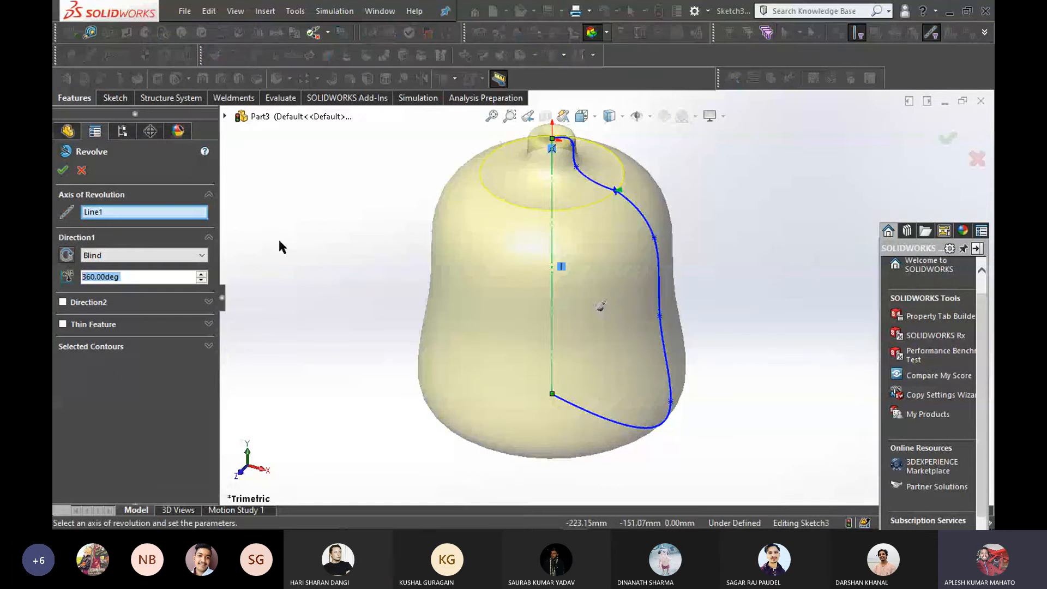
{"action": "left_click", "coordinate": [126, 212]}
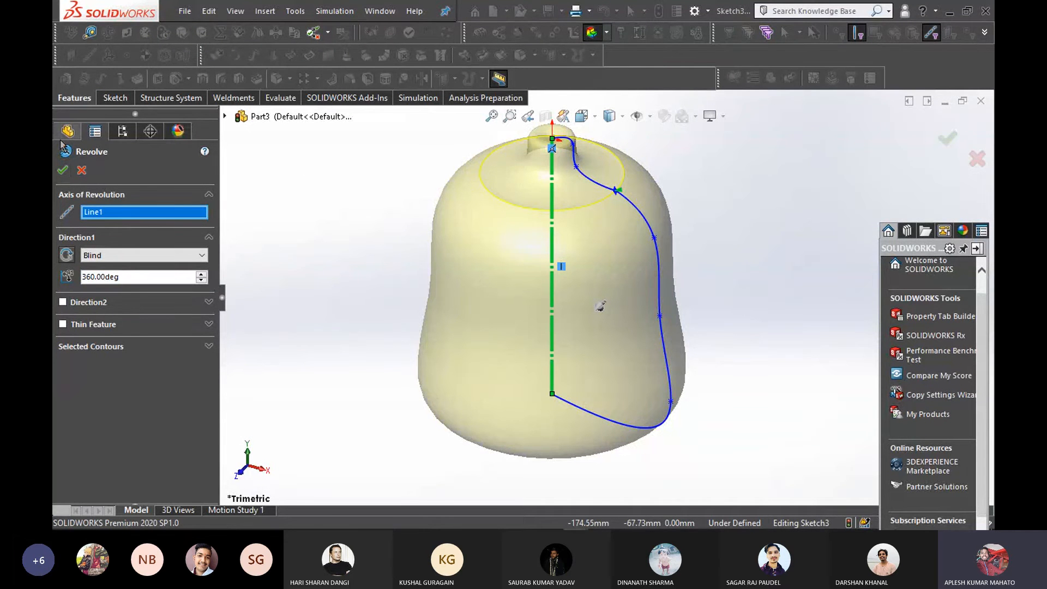
{"action": "left_click", "coordinate": [62, 171]}
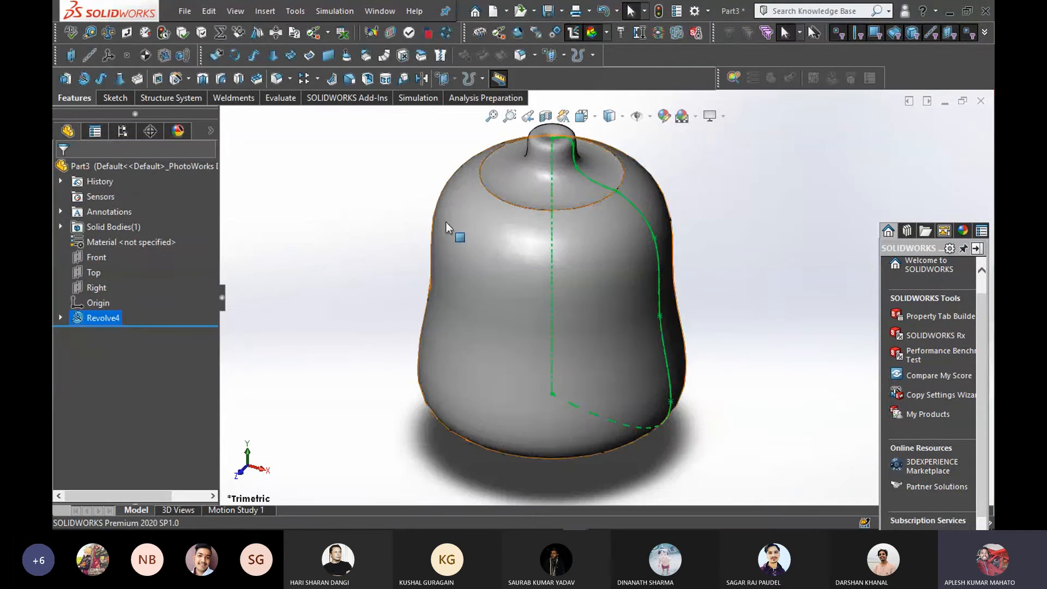
Examine the revolved bottle body from several angles, including its neck and base
{"action": "scroll", "coordinate": [446, 221], "scroll_direction": "up", "scroll_amount": 2}
{"action": "left_click", "coordinate": [400, 250]}
{"action": "middle_click_drag", "start_coordinate": [420, 313], "coordinate": [568, 261]}
{"action": "scroll", "coordinate": [596, 238], "scroll_direction": "down", "scroll_amount": 3}
{"action": "middle_click_drag", "start_coordinate": [643, 260], "coordinate": [524, 267]}
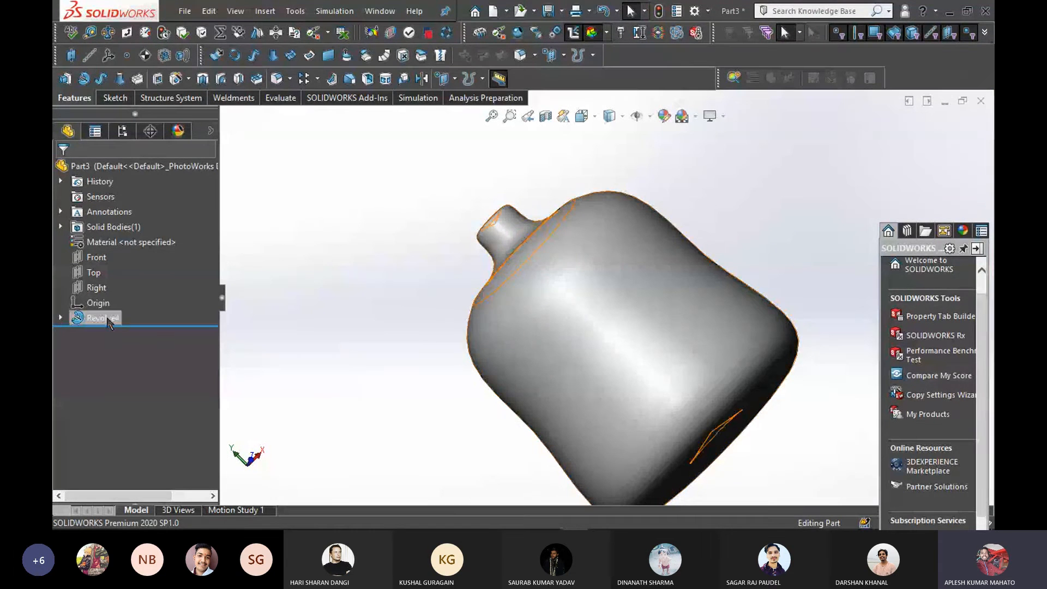
{"action": "right_click", "coordinate": [108, 320]}
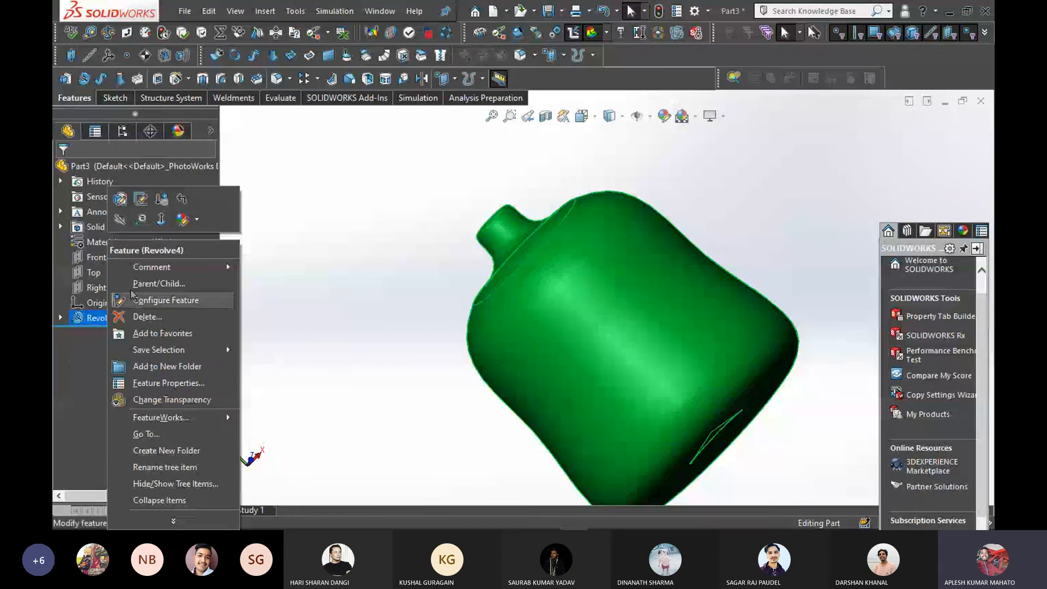
{"action": "left_click", "coordinate": [304, 308]}
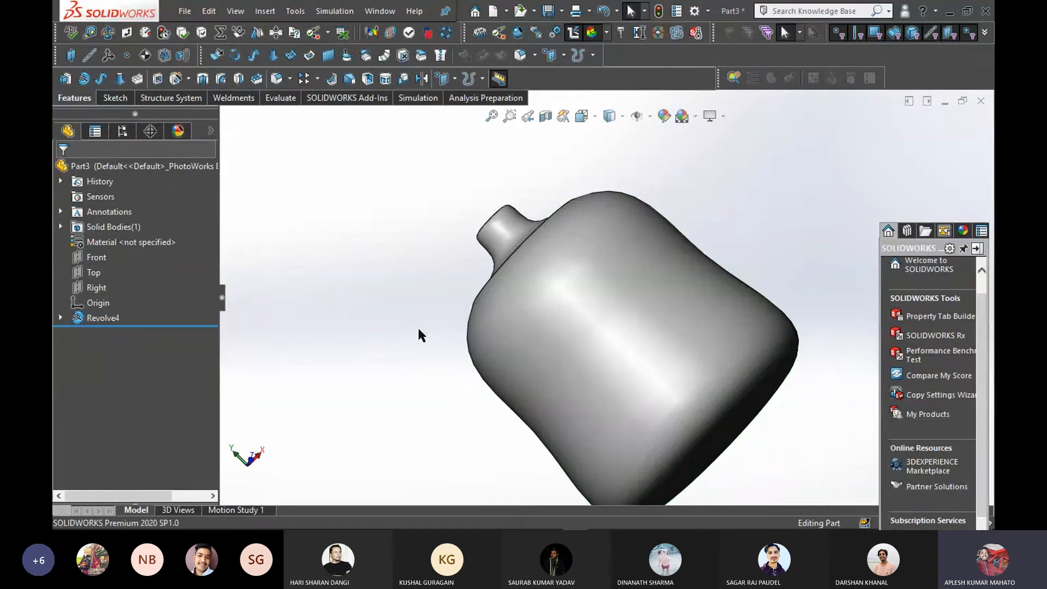
{"action": "middle_click_drag", "start_coordinate": [456, 328], "coordinate": [601, 326]}
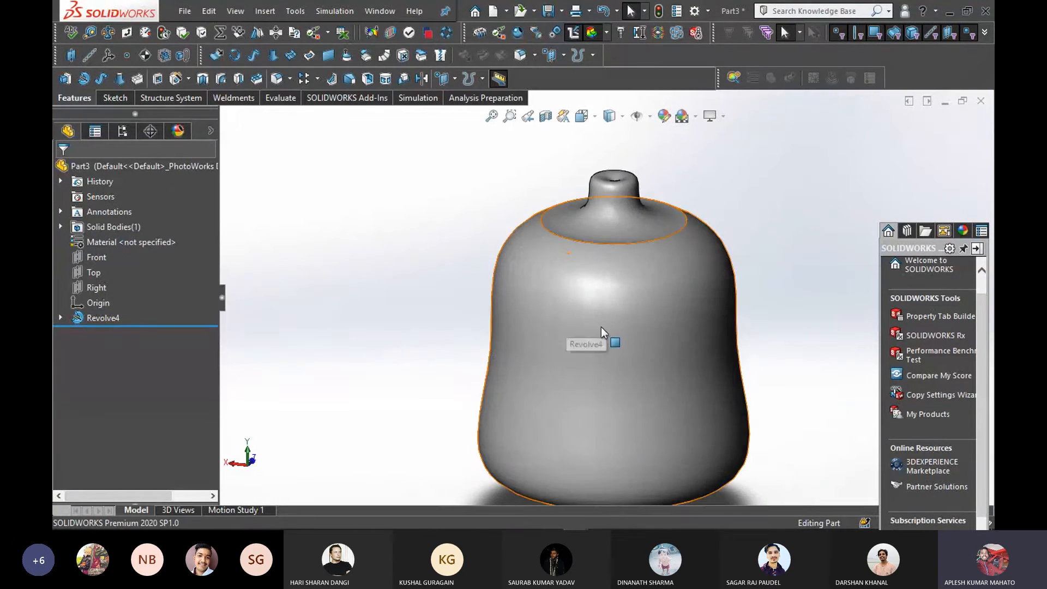
{"action": "right_click", "coordinate": [601, 326]}
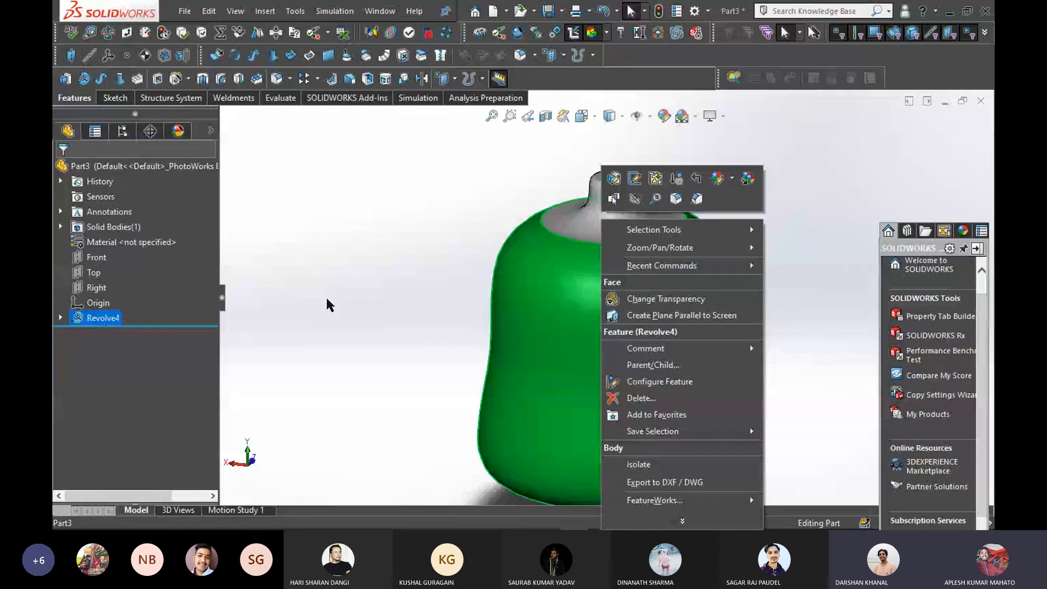
Delete the revolved bottle feature and its profile sketch, leaving the part empty
{"action": "left_click", "coordinate": [328, 298]}
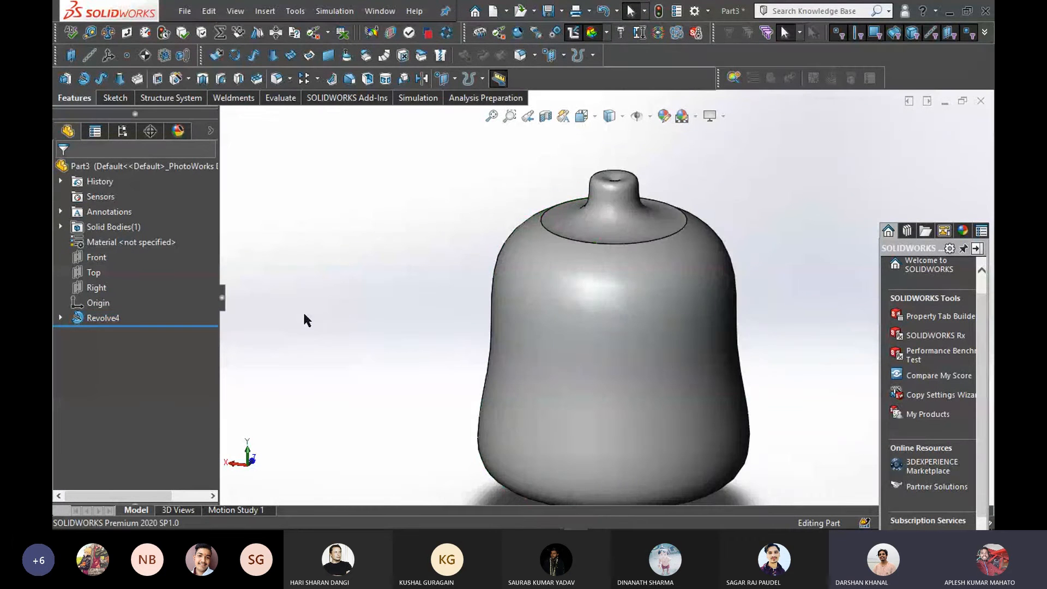
{"action": "scroll", "coordinate": [692, 398], "scroll_direction": "down", "scroll_amount": 3}
{"action": "scroll", "coordinate": [693, 390], "scroll_direction": "up", "scroll_amount": 2}
{"action": "middle_click_drag", "start_coordinate": [683, 374], "coordinate": [473, 306]}
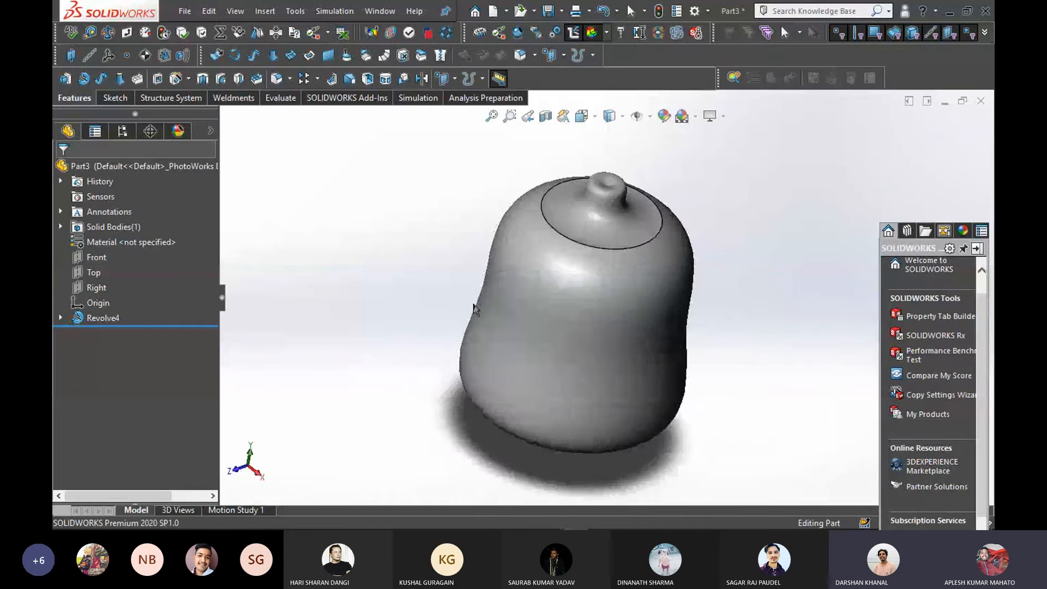
{"action": "middle_click_drag", "start_coordinate": [404, 316], "coordinate": [397, 265]}
{"action": "scroll", "coordinate": [397, 266], "scroll_direction": "up", "scroll_amount": 1}
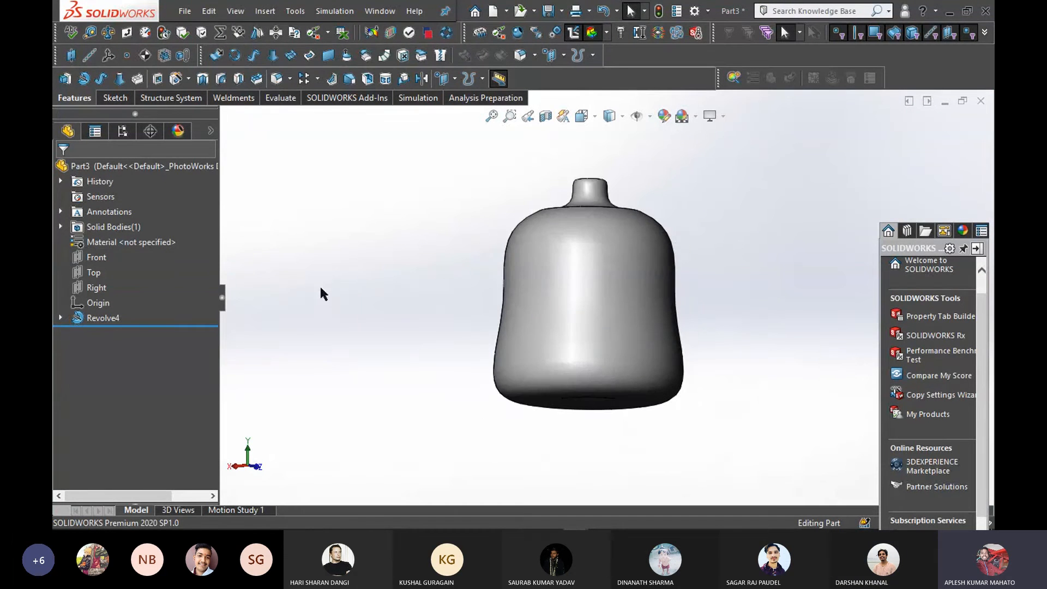
{"action": "right_click", "coordinate": [90, 321]}
{"action": "left_click", "coordinate": [126, 381]}
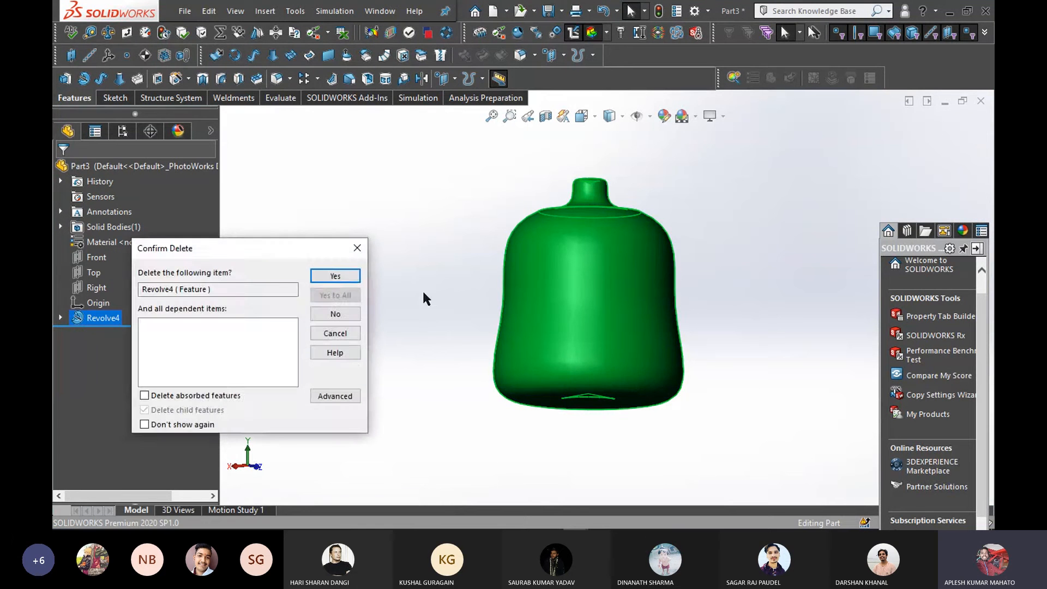
{"action": "left_click", "coordinate": [324, 276]}
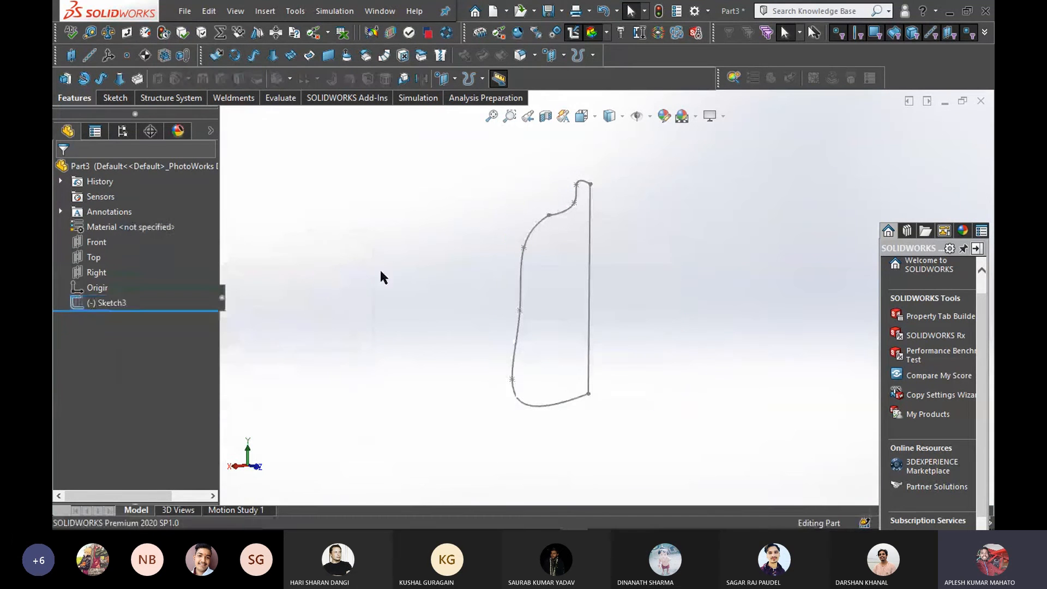
{"action": "right_click", "coordinate": [90, 303]}
{"action": "left_click", "coordinate": [125, 333]}
{"action": "left_click", "coordinate": [325, 275]}
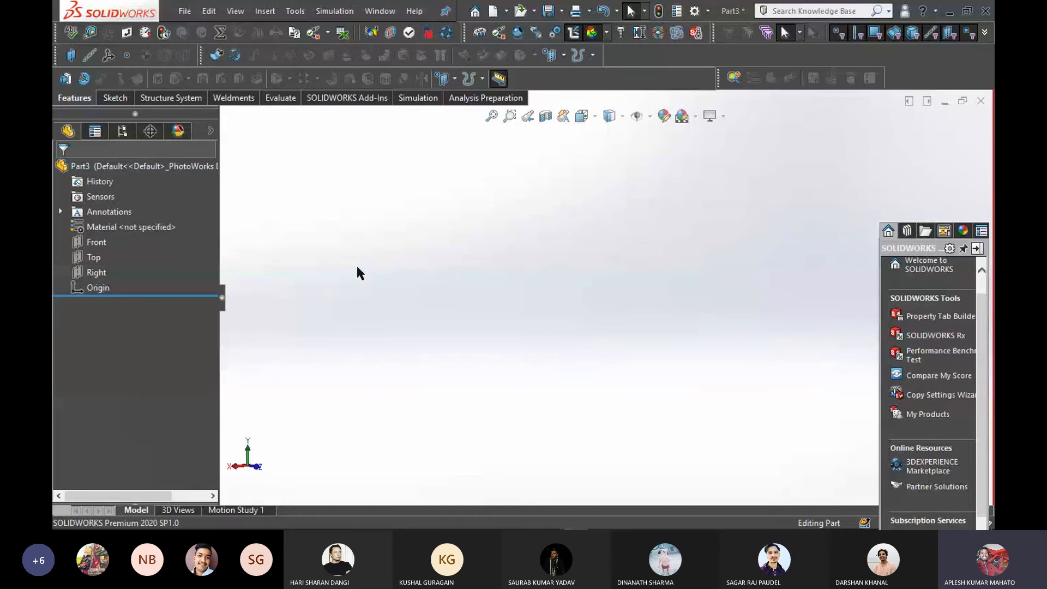
{"action": "left_click_drag", "start_coordinate": [224, 298], "coordinate": [186, 297]}
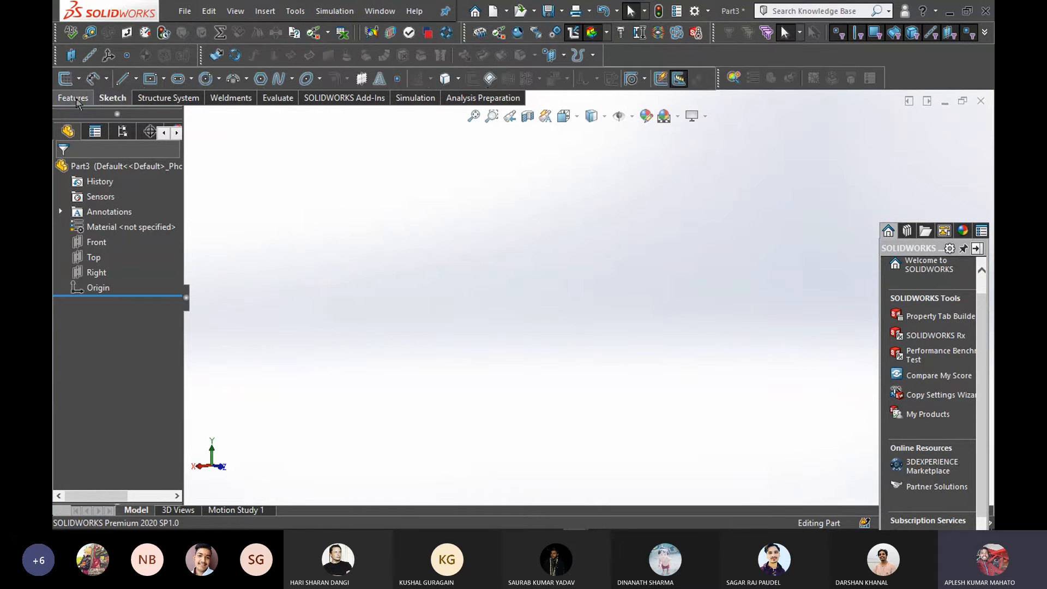
{"action": "left_click", "coordinate": [115, 100]}
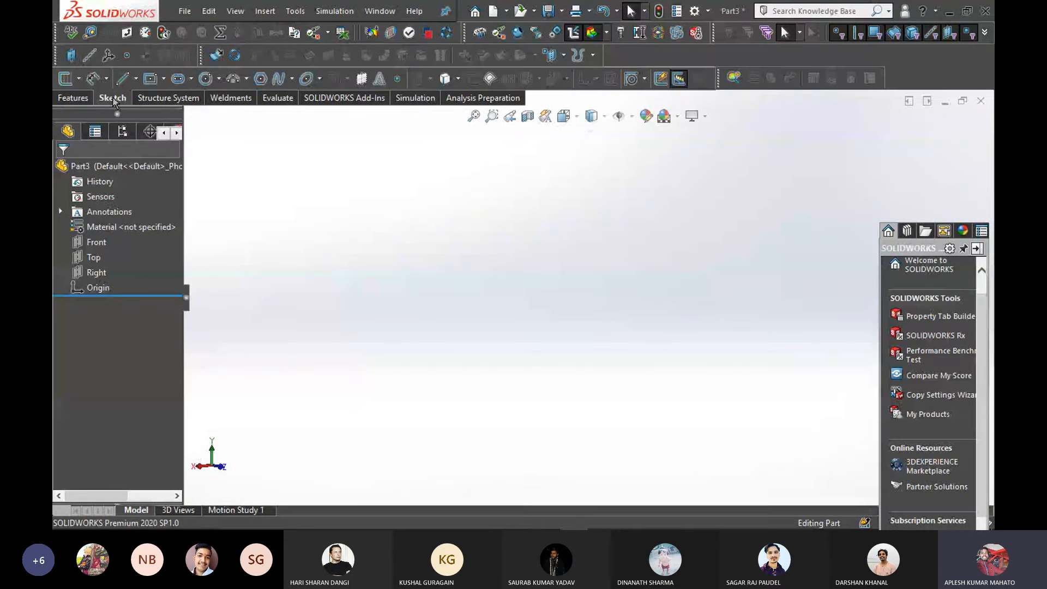
{"action": "left_click", "coordinate": [77, 101]}
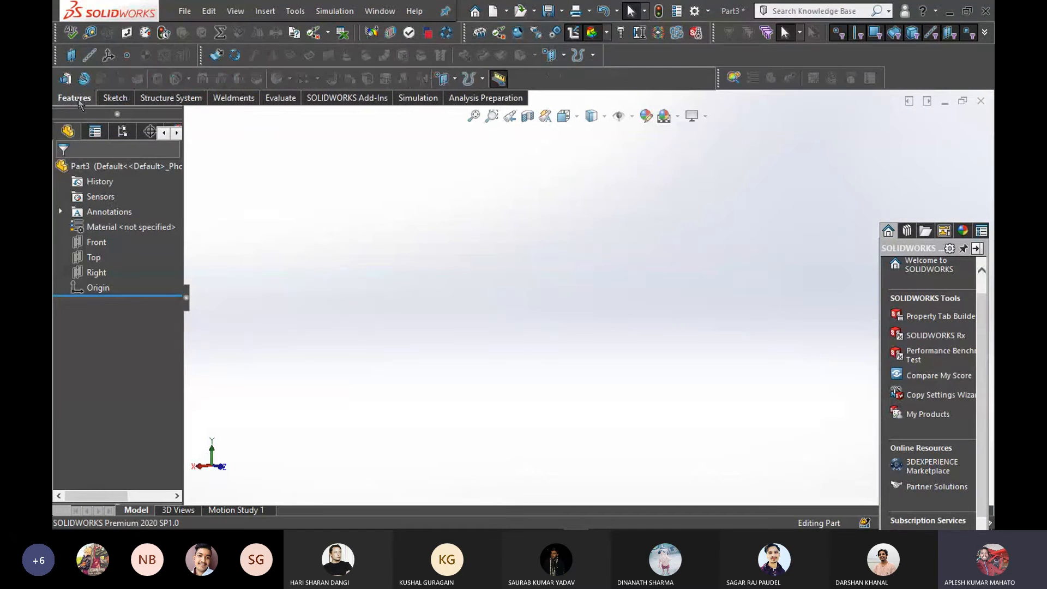
Start a new sketch on the Front plane
{"action": "left_click", "coordinate": [114, 102]}
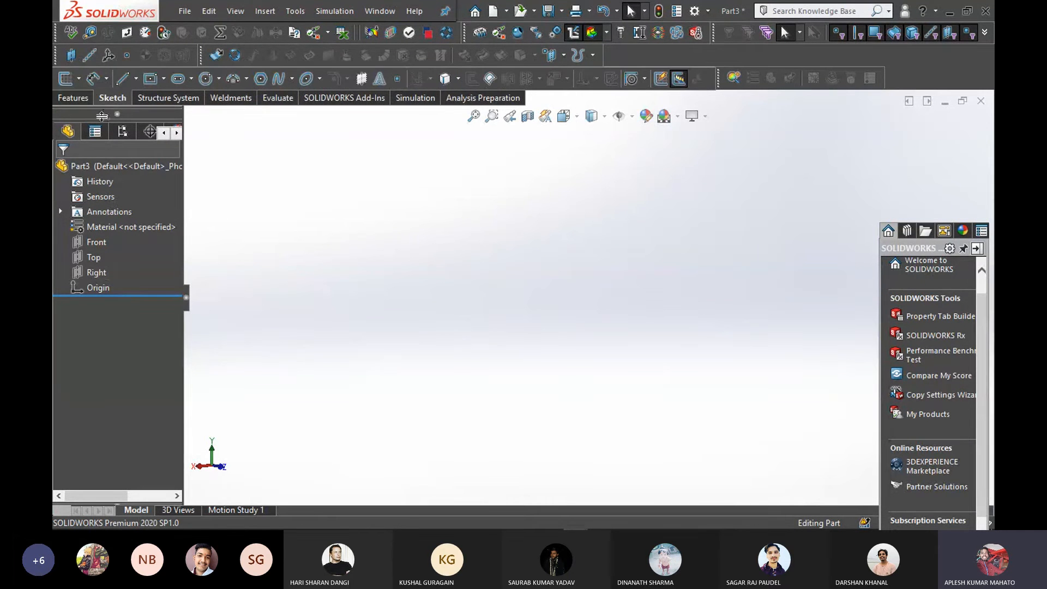
{"action": "right_click", "coordinate": [97, 241]}
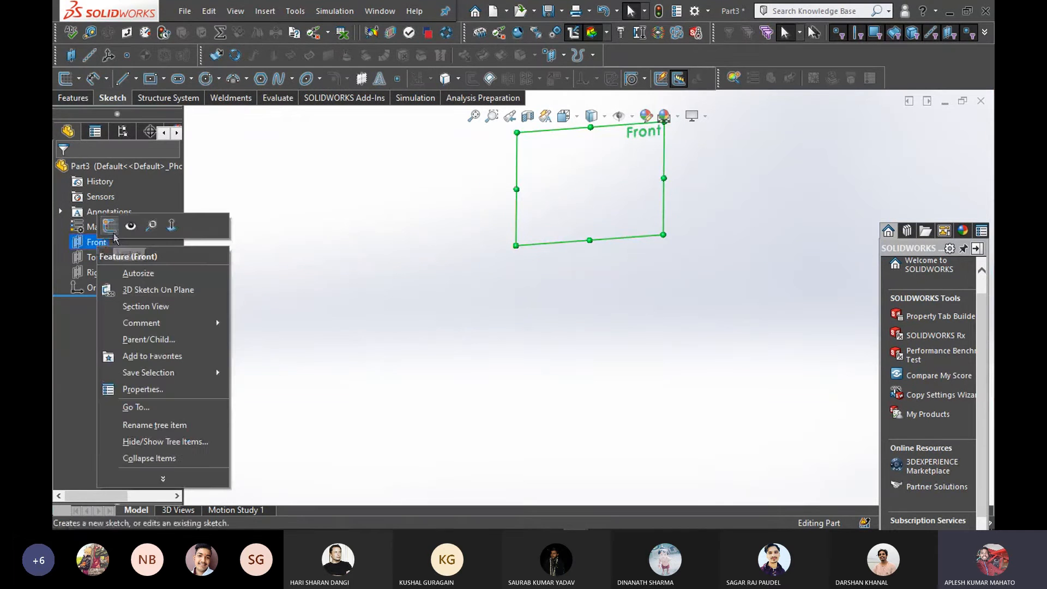
{"action": "left_click", "coordinate": [110, 226]}
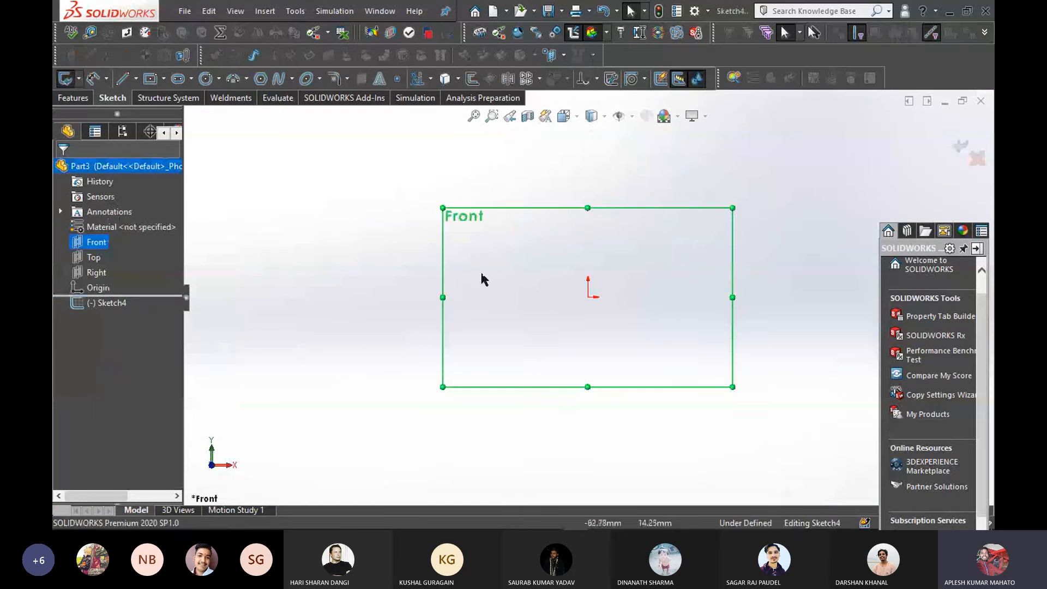
{"action": "scroll", "coordinate": [458, 279], "scroll_direction": "down", "scroll_amount": 2}
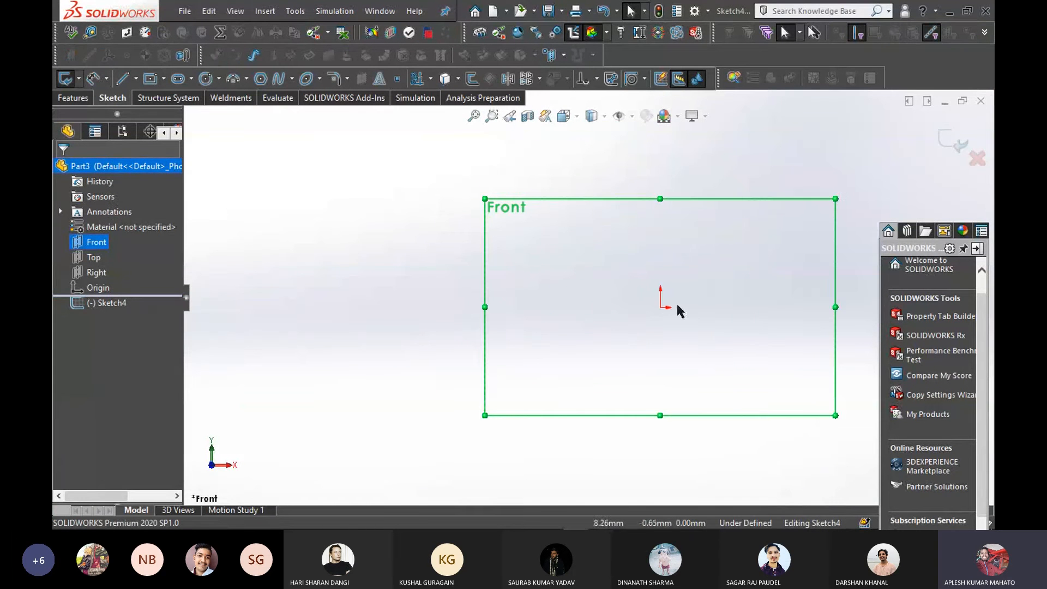
{"action": "scroll", "coordinate": [586, 296], "scroll_direction": "up", "scroll_amount": 2}
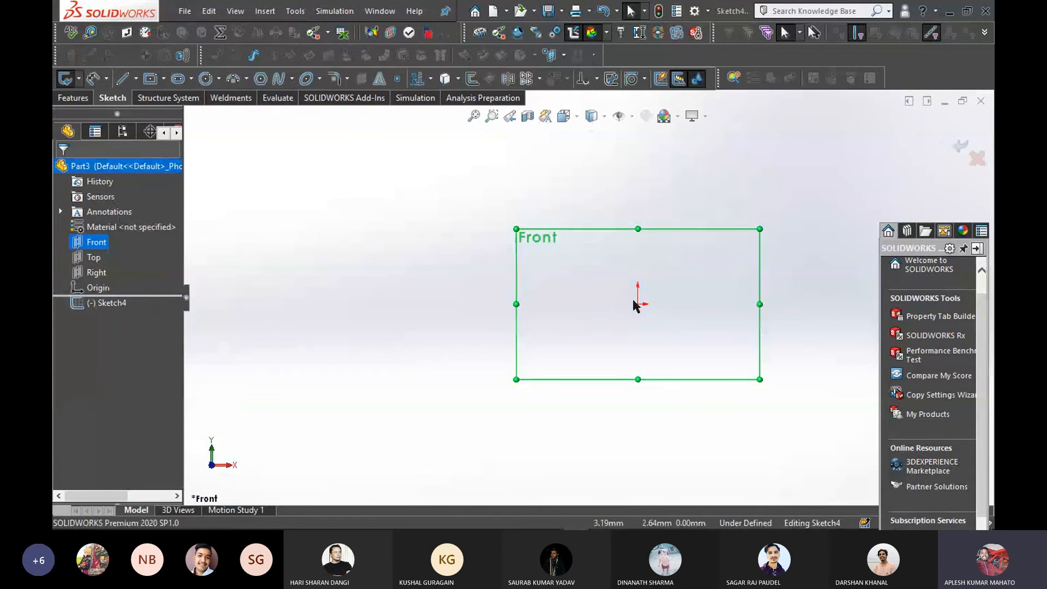
{"action": "left_click", "coordinate": [121, 79]}
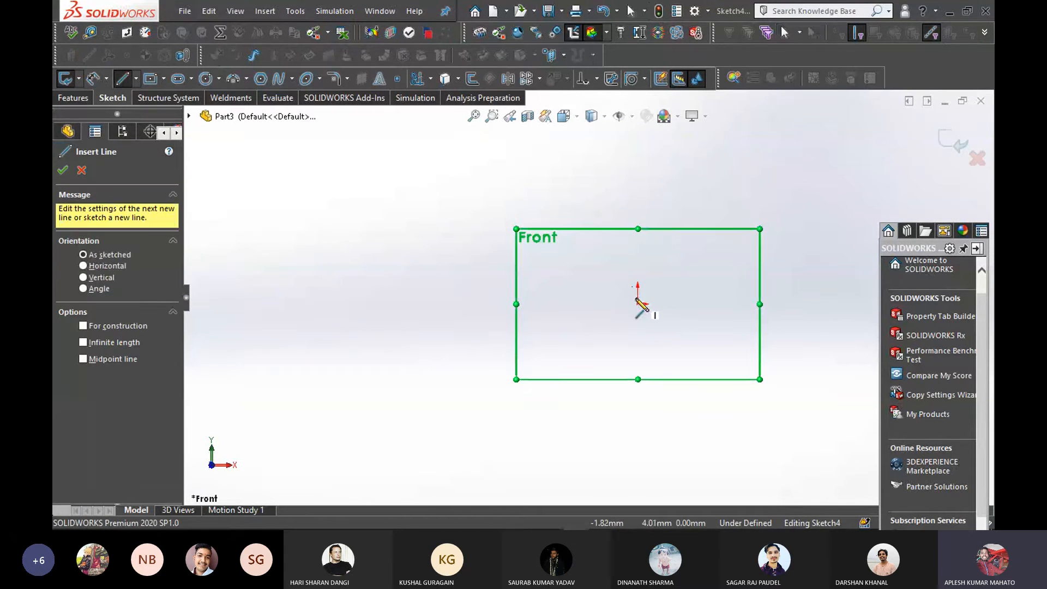
{"action": "left_click", "coordinate": [638, 304]}
{"action": "left_click", "coordinate": [677, 259]}
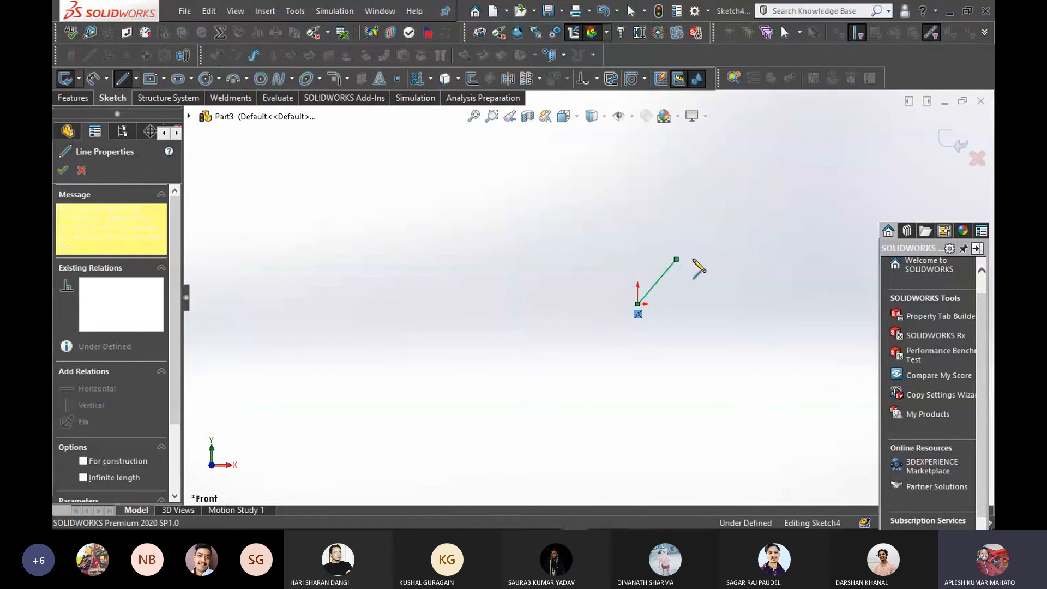
{"action": "left_click", "coordinate": [809, 249]}
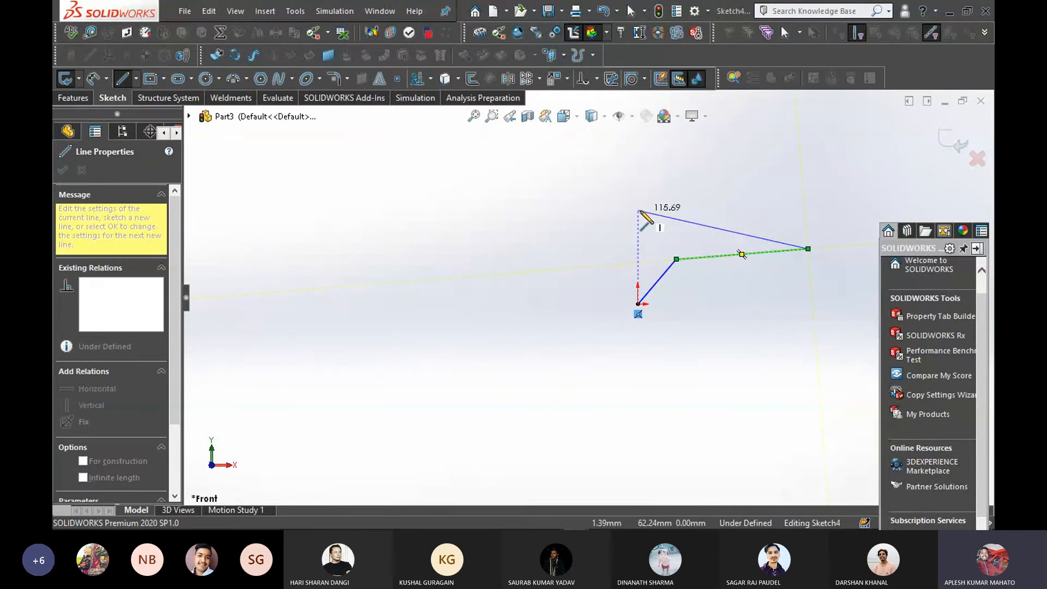
{"action": "key", "text": "Escape"}
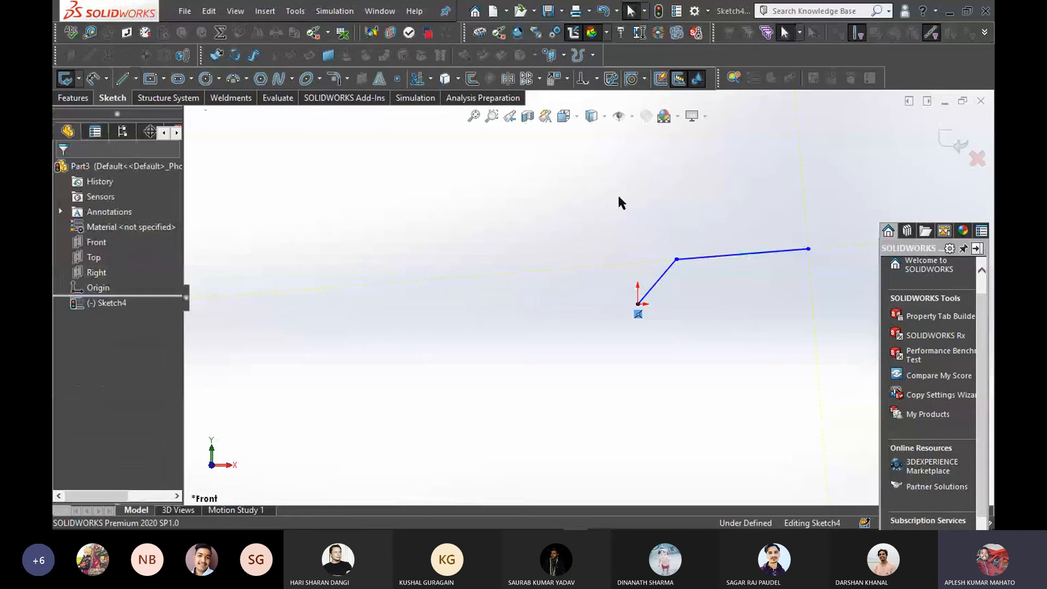
{"action": "key", "text": "ctrl+z"}
{"action": "key", "text": "ctrl+z"}
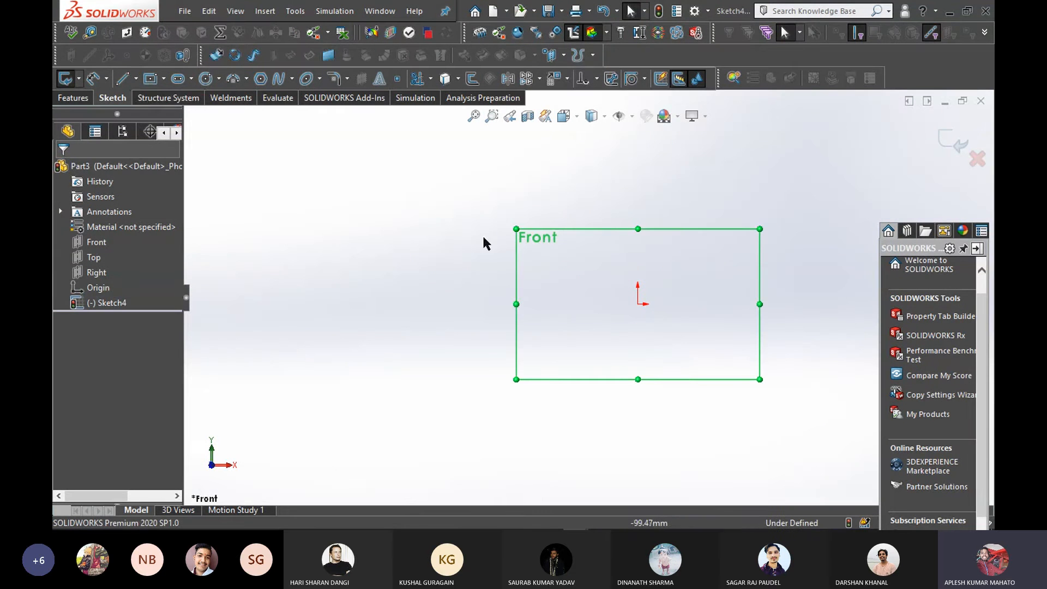
Sketch an open, winding 12-point spline from the origin, rising on the positive X side, looping beneath the origin and ending at negative X
{"action": "left_click", "coordinate": [278, 80]}
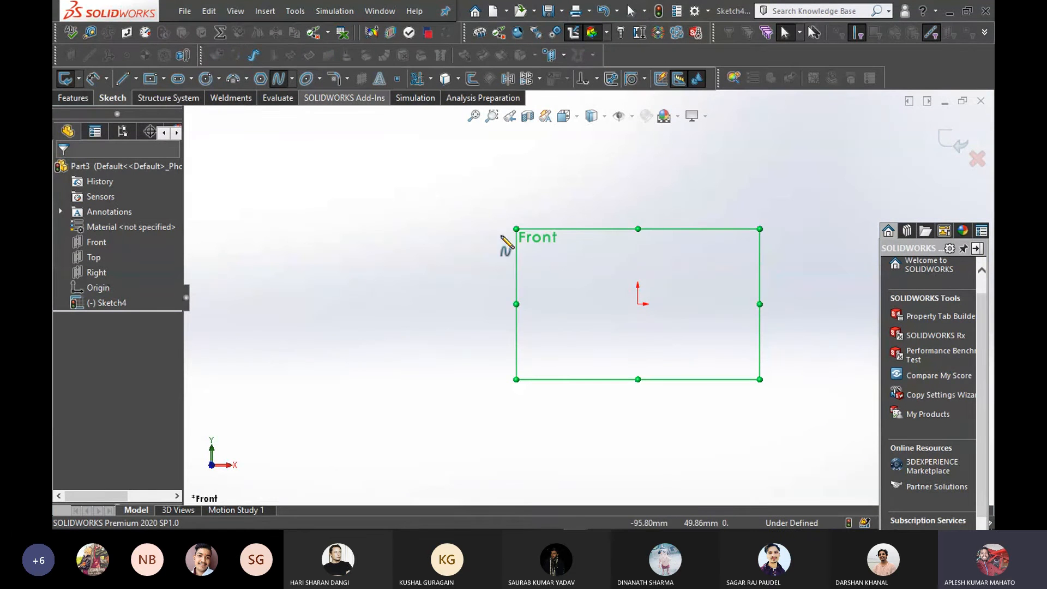
{"action": "left_click", "coordinate": [638, 304]}
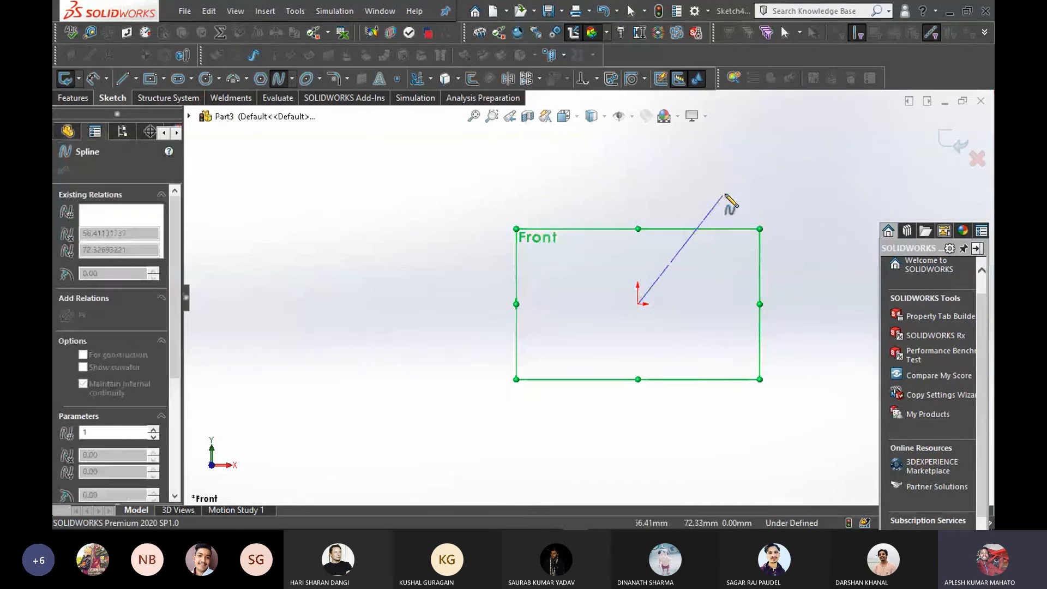
{"action": "left_click", "coordinate": [733, 184]}
{"action": "left_click", "coordinate": [853, 172]}
{"action": "key", "text": "z"}
{"action": "left_click", "coordinate": [853, 179]}
{"action": "key", "text": "z"}
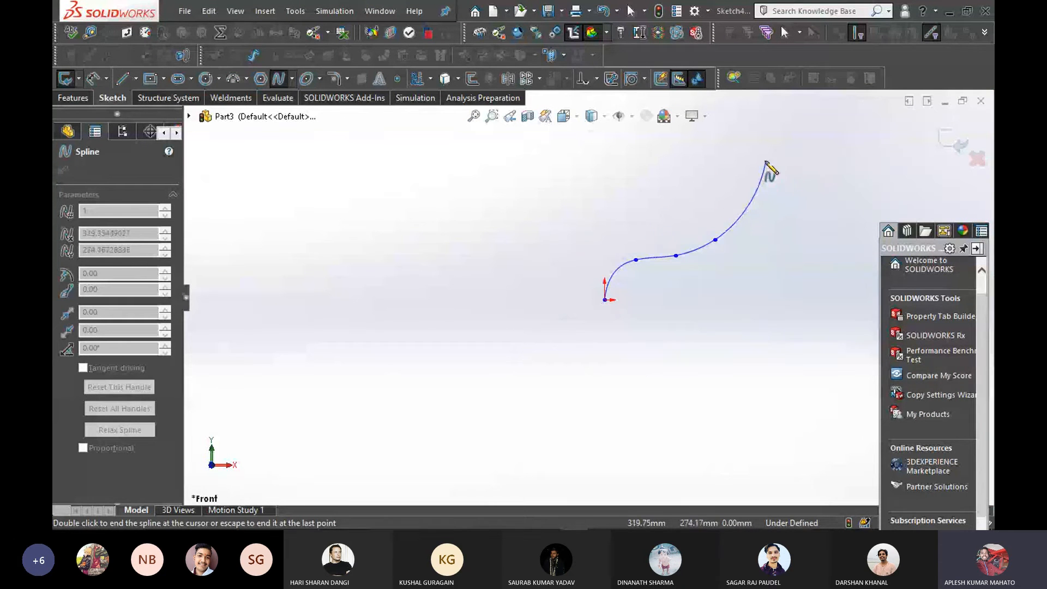
{"action": "key", "text": "z"}
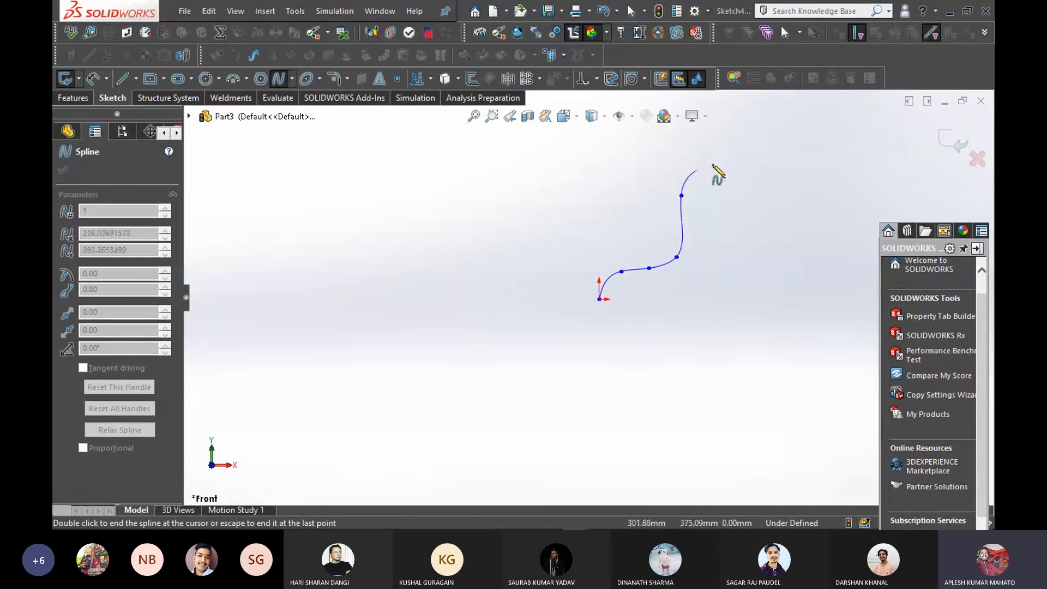
{"action": "left_click", "coordinate": [728, 157]}
{"action": "left_click", "coordinate": [805, 342]}
{"action": "left_click", "coordinate": [718, 403]}
{"action": "left_click", "coordinate": [525, 446]}
{"action": "left_click", "coordinate": [391, 342]}
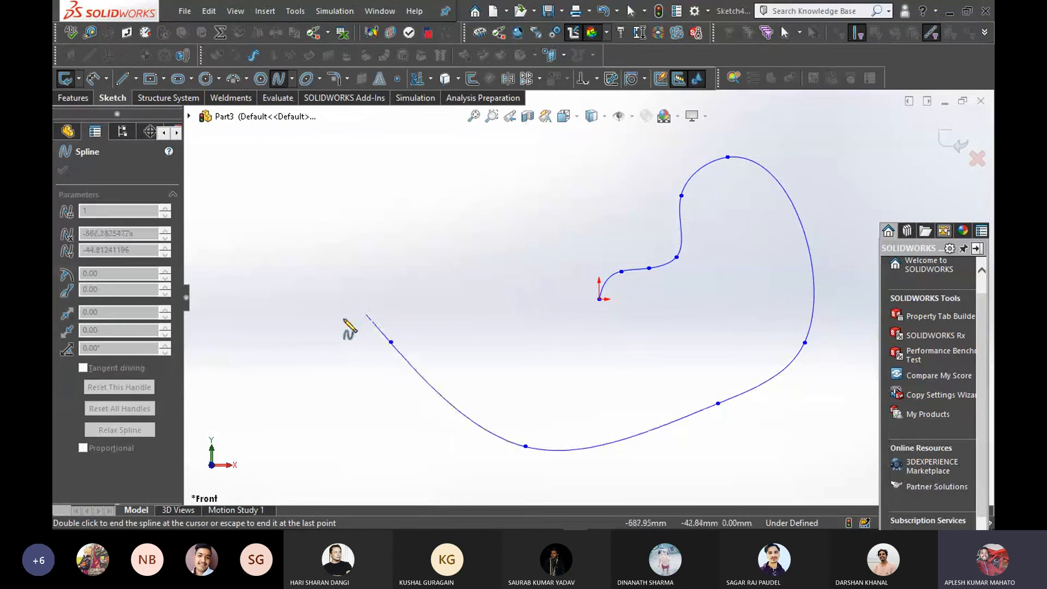
{"action": "left_click", "coordinate": [267, 355]}
{"action": "left_click", "coordinate": [345, 435]}
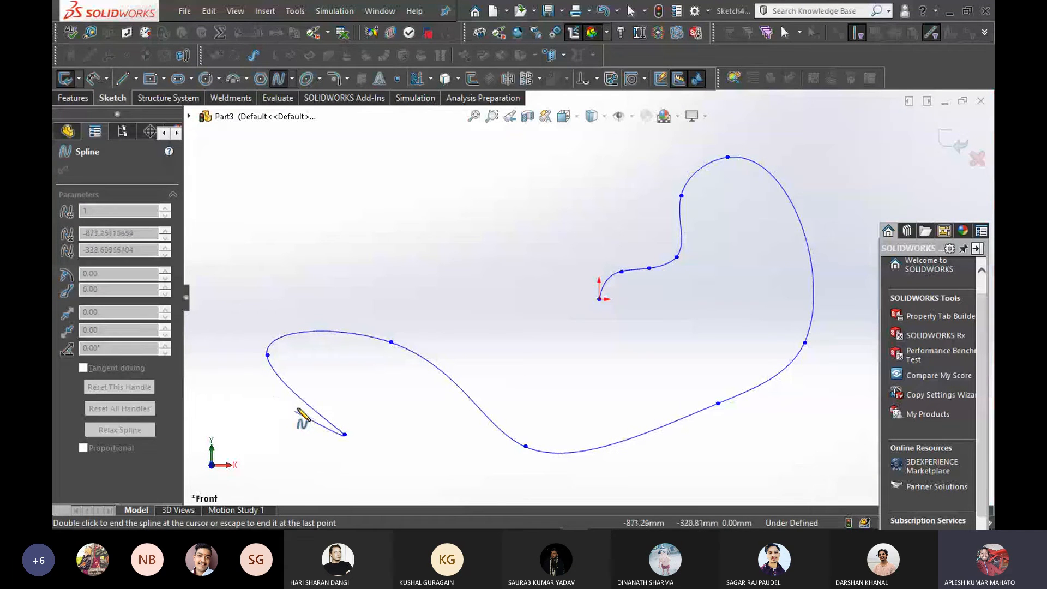
{"action": "key", "text": "Escape"}
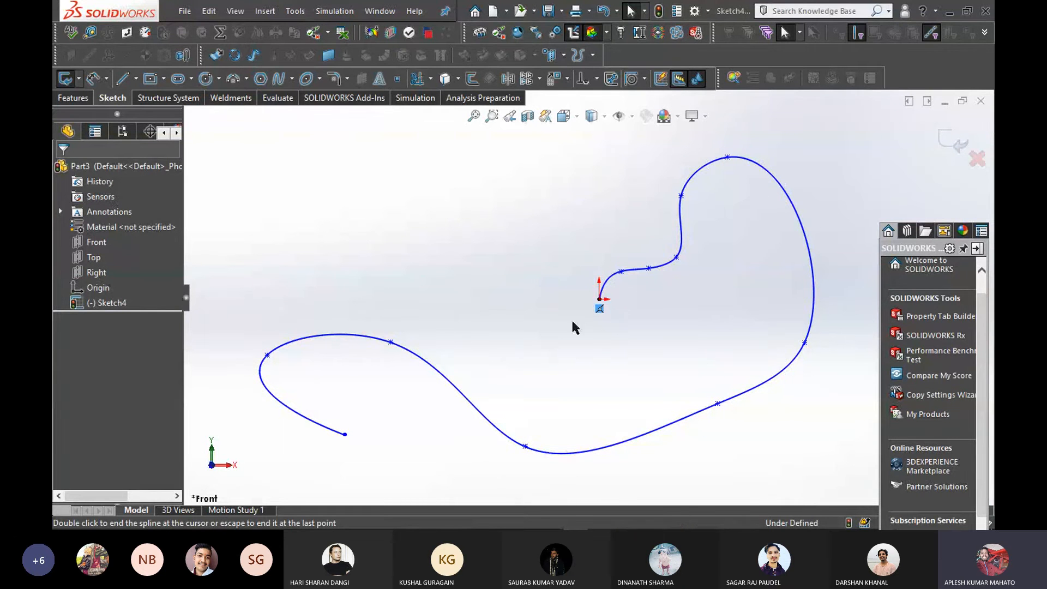
{"action": "scroll", "coordinate": [598, 331], "scroll_direction": "up", "scroll_amount": 1}
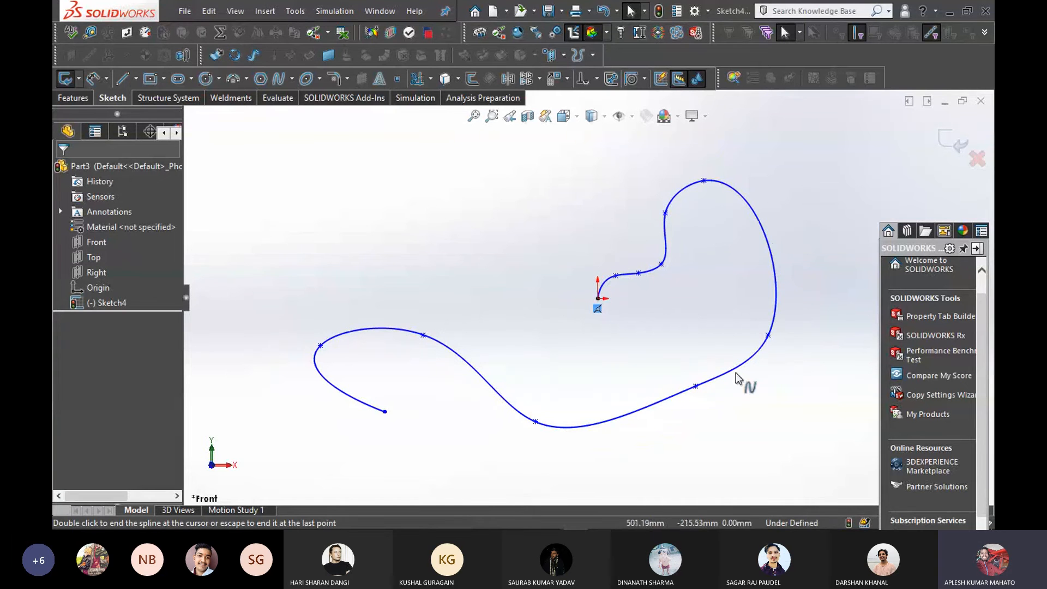
{"action": "scroll", "coordinate": [622, 428], "scroll_direction": "up", "scroll_amount": 3}
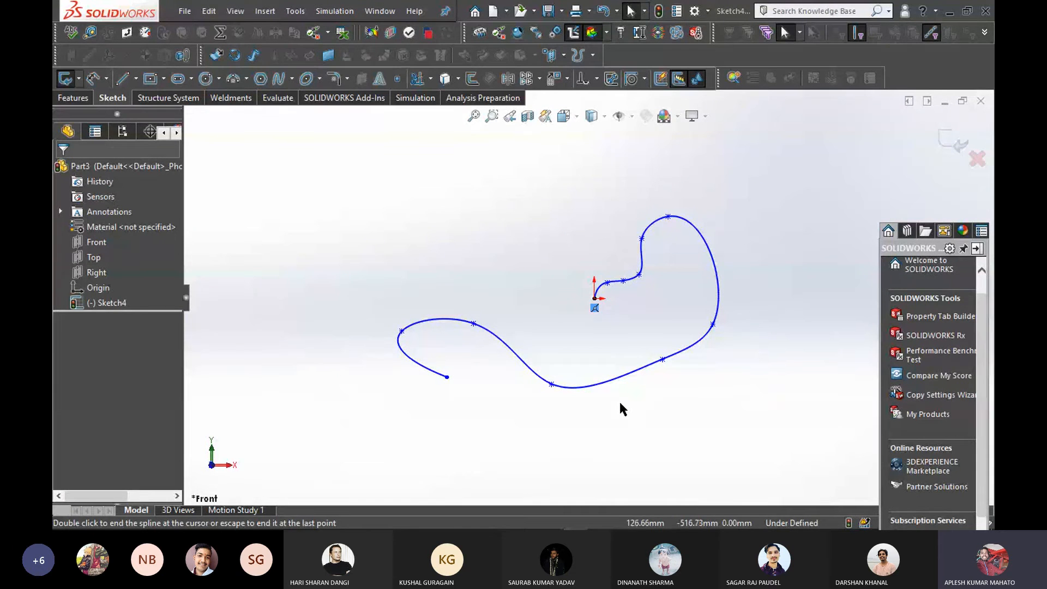
{"action": "scroll", "coordinate": [630, 392], "scroll_direction": "up", "scroll_amount": 1}
{"action": "scroll", "coordinate": [691, 357], "scroll_direction": "down", "scroll_amount": 2}
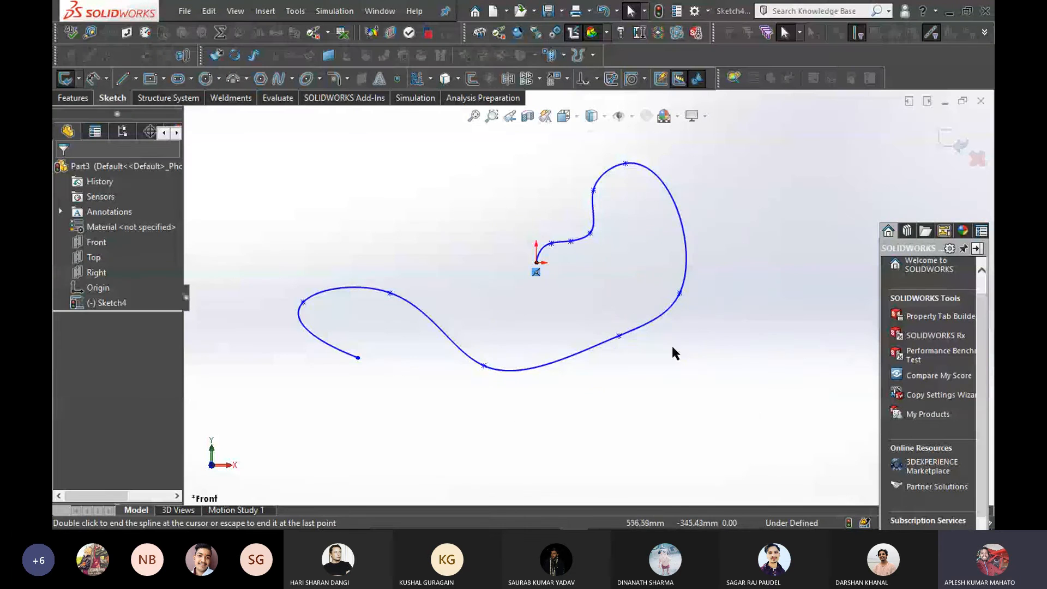
{"action": "scroll", "coordinate": [565, 273], "scroll_direction": "down", "scroll_amount": 2}
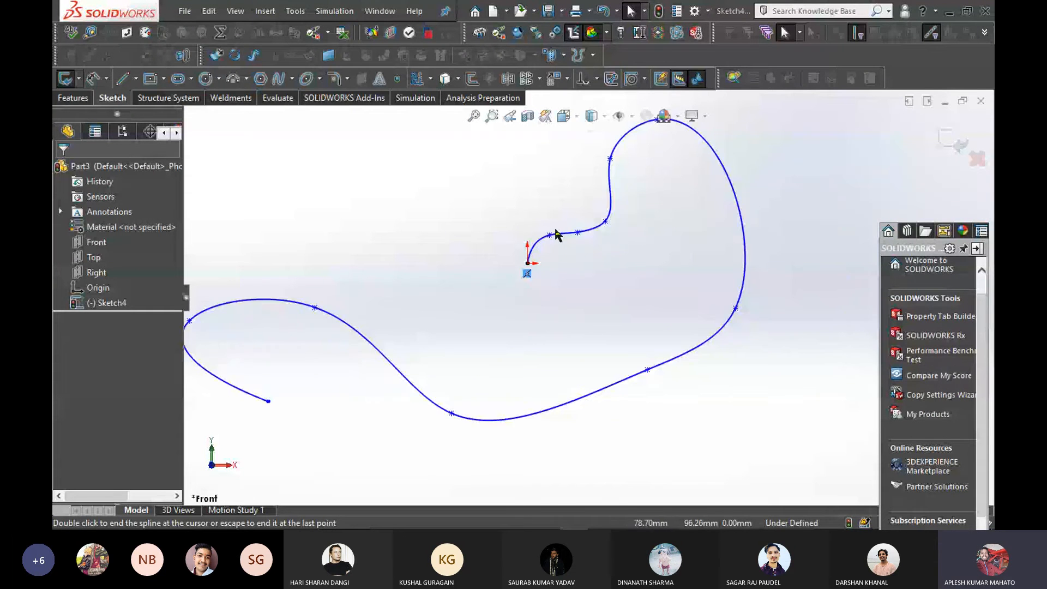
{"action": "scroll", "coordinate": [575, 205], "scroll_direction": "up", "scroll_amount": 1}
{"action": "scroll", "coordinate": [587, 206], "scroll_direction": "up", "scroll_amount": 2}
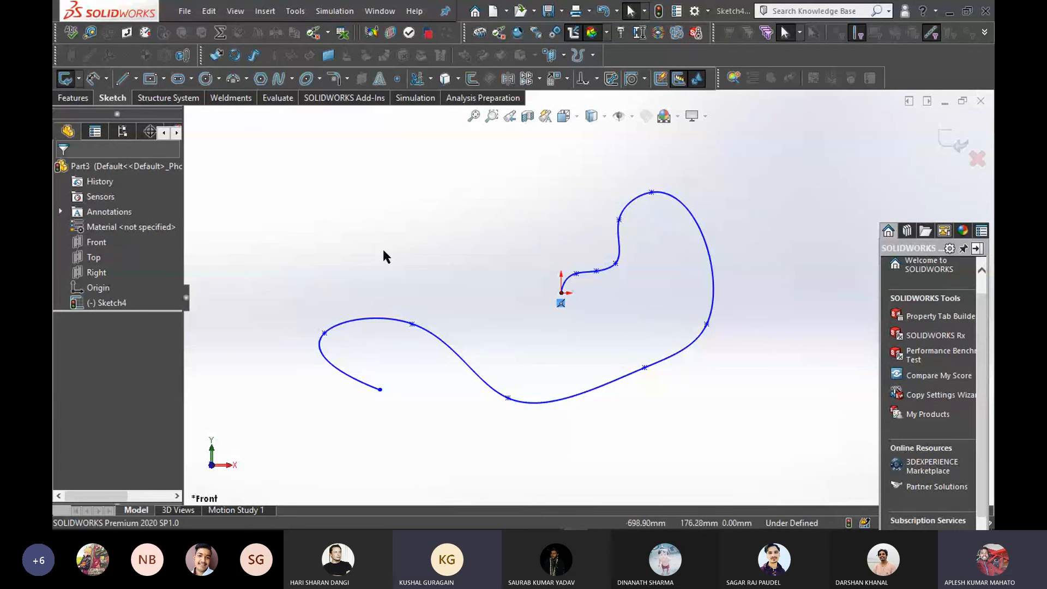
Finish and exit the open spline sketch on the Front plane
{"action": "left_click", "coordinate": [75, 98]}
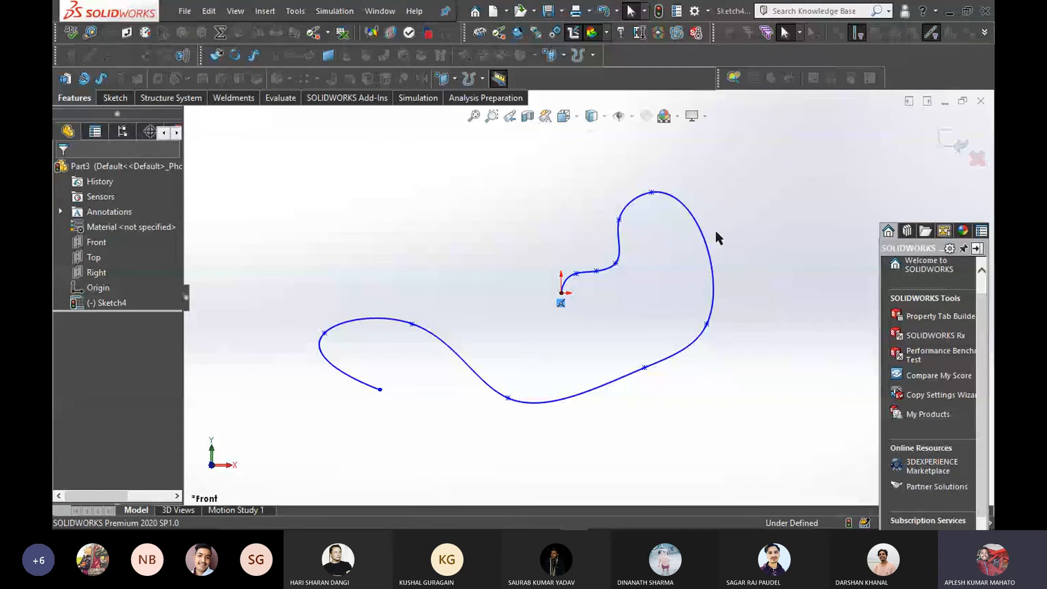
{"action": "scroll", "coordinate": [715, 244], "scroll_direction": "up", "scroll_amount": 1}
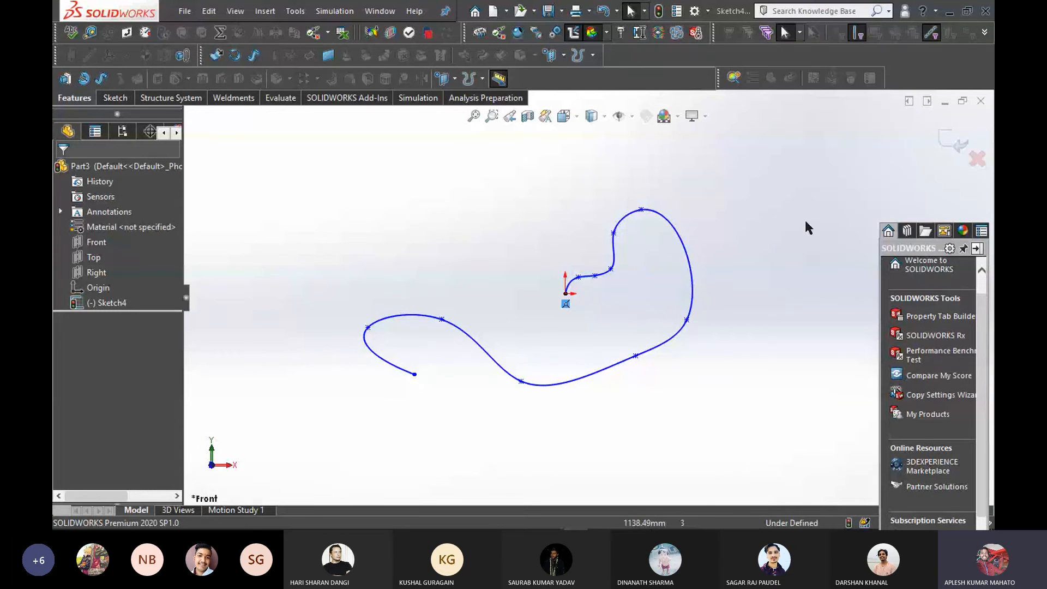
{"action": "left_click", "coordinate": [947, 142]}
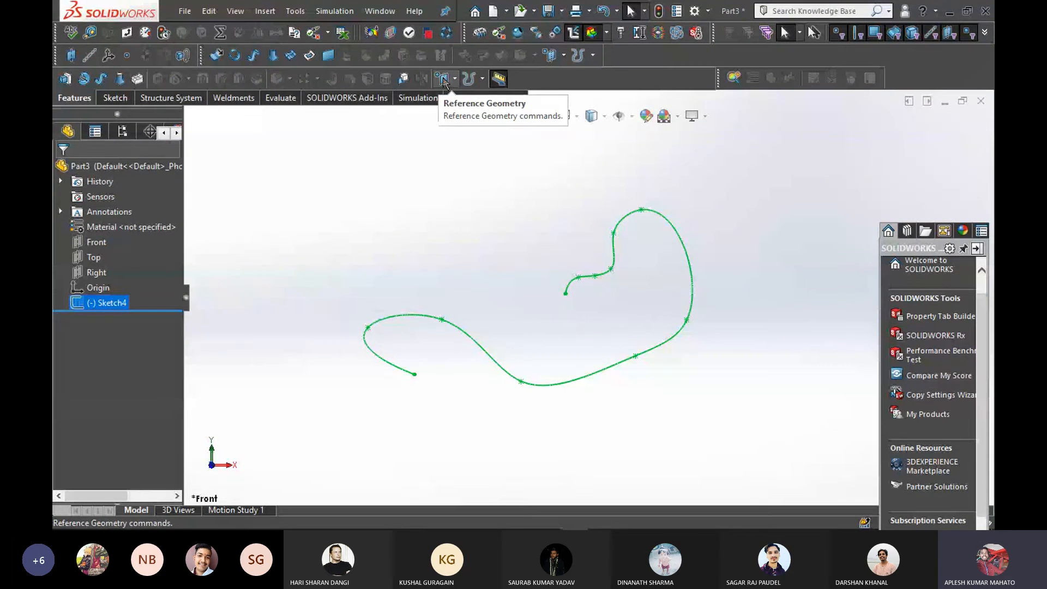
Start a reference plane with the spline's start point at the origin as its first reference
{"action": "left_click", "coordinate": [444, 80]}
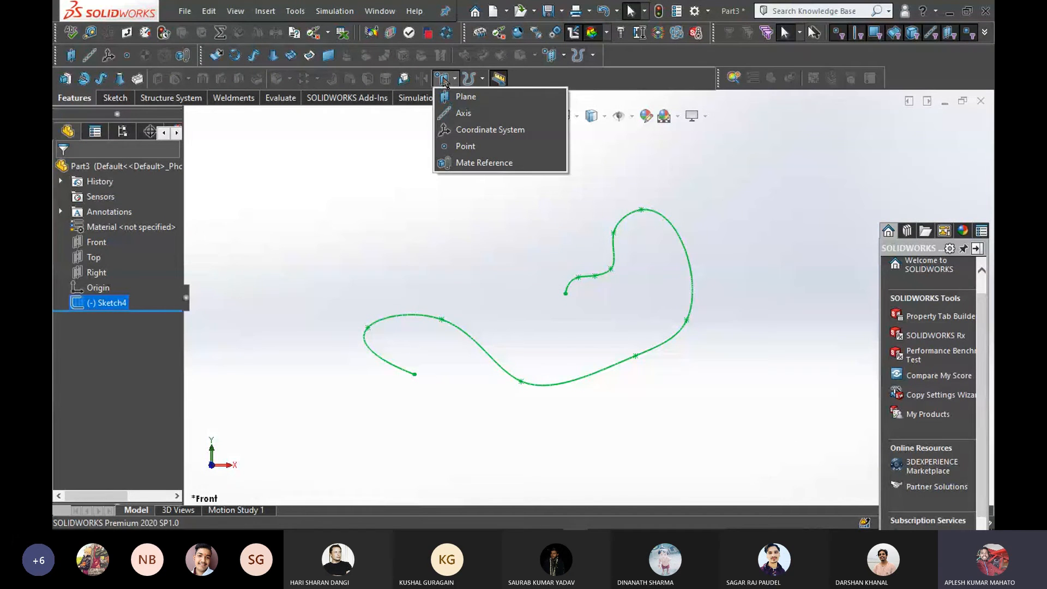
{"action": "left_click", "coordinate": [464, 97]}
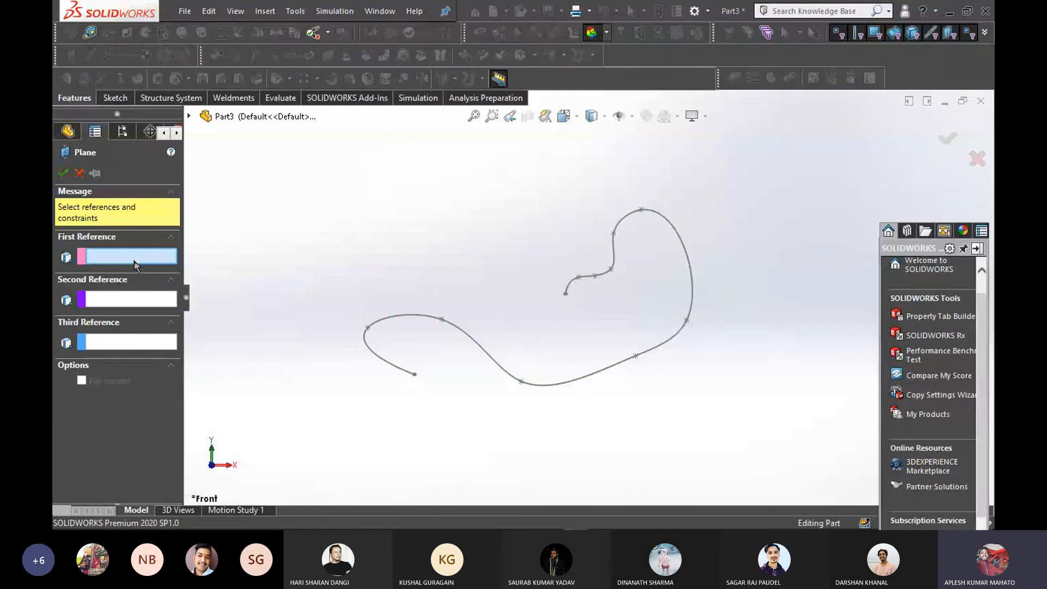
{"action": "left_click", "coordinate": [565, 295]}
{"action": "scroll", "coordinate": [575, 286], "scroll_direction": "down", "scroll_amount": 3}
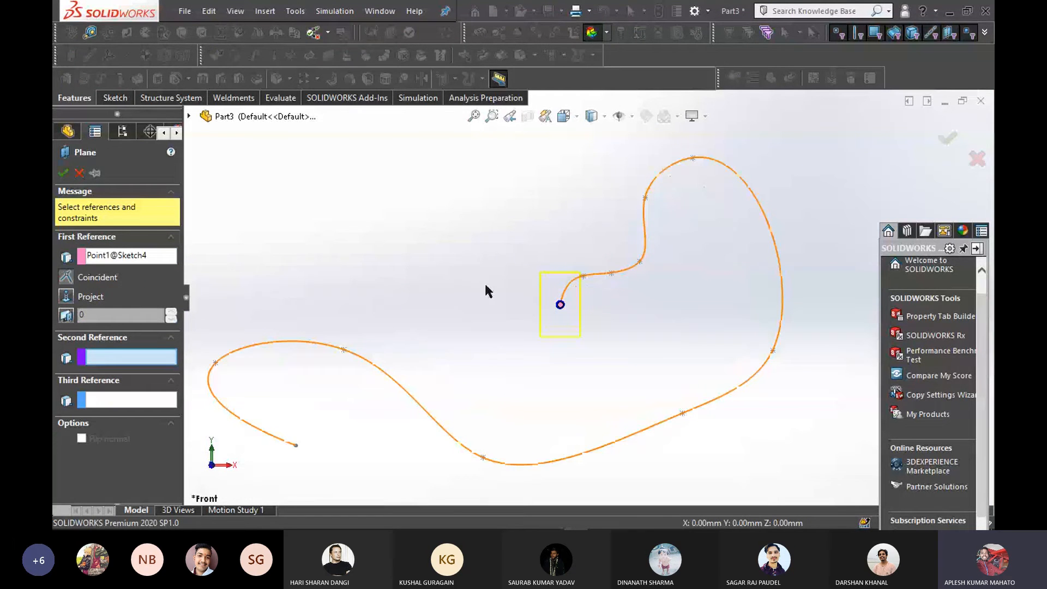
{"action": "left_click", "coordinate": [131, 359]}
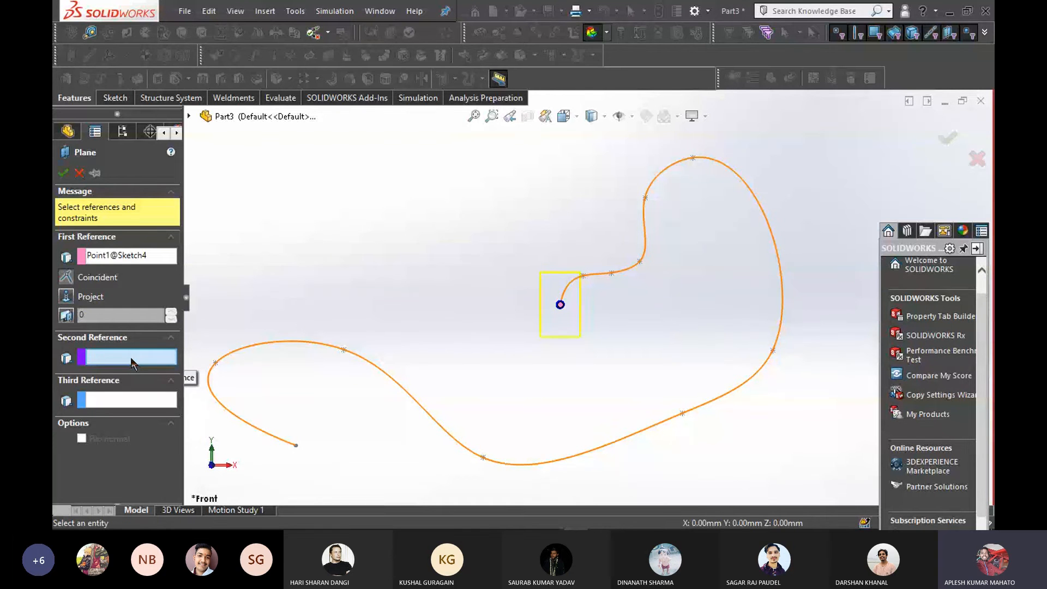
{"action": "left_click", "coordinate": [129, 256]}
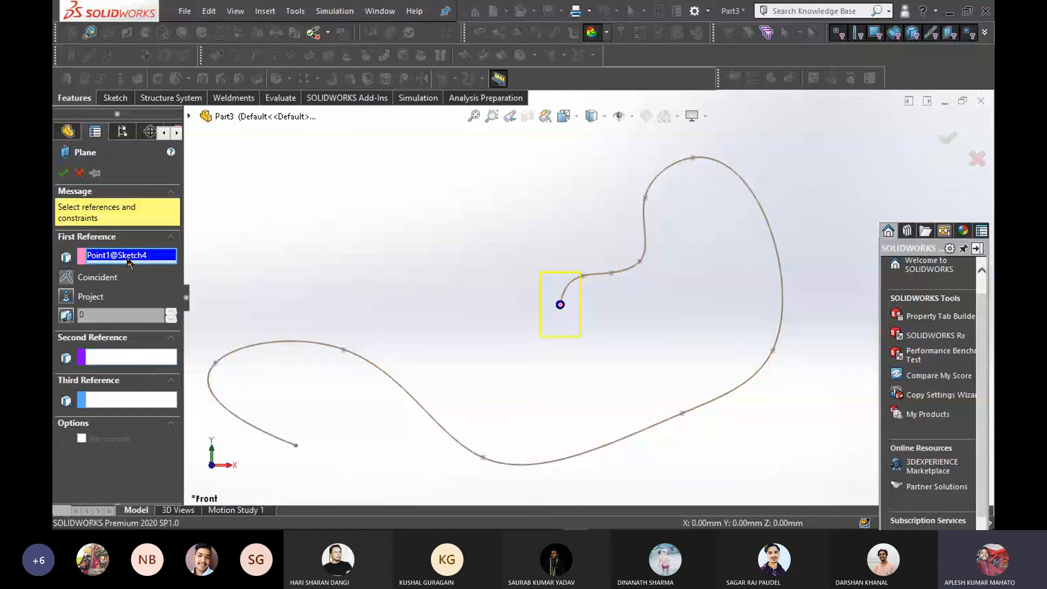
Add the spline curve as the plane's second reference, perpendicular to it, and create the plane
{"action": "left_click", "coordinate": [127, 357]}
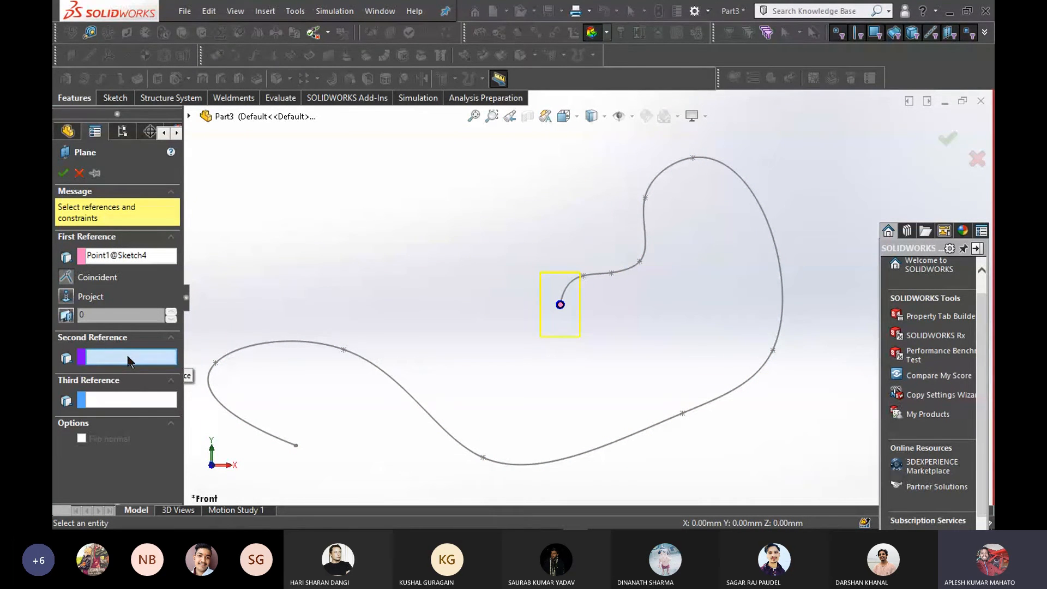
{"action": "left_click", "coordinate": [130, 401]}
{"action": "left_click", "coordinate": [130, 361]}
{"action": "scroll", "coordinate": [630, 287], "scroll_direction": "down", "scroll_amount": 3}
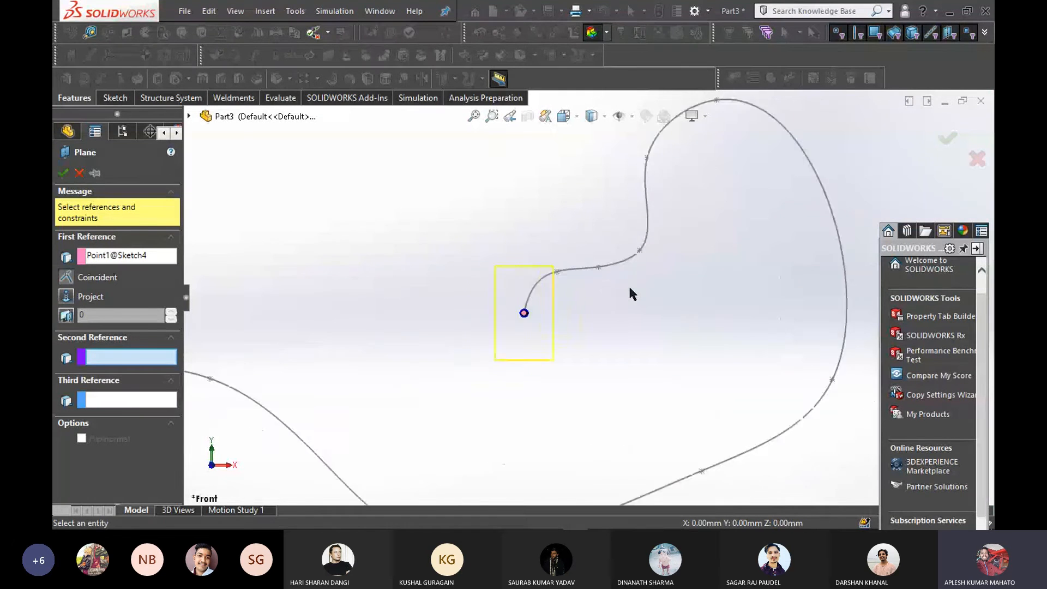
{"action": "left_click", "coordinate": [565, 264]}
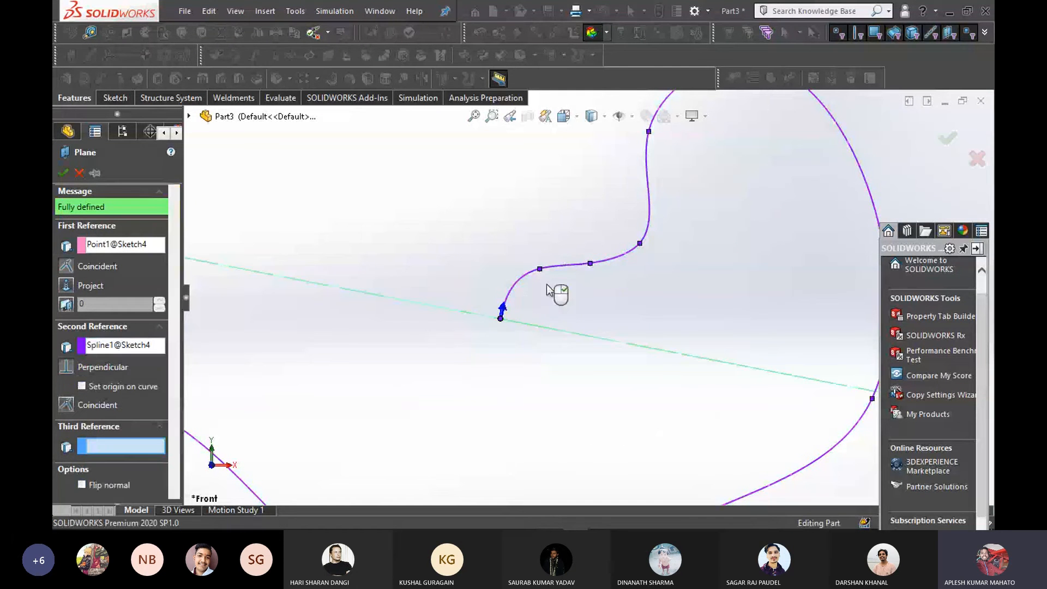
{"action": "scroll", "coordinate": [551, 292], "scroll_direction": "up", "scroll_amount": 3}
{"action": "scroll", "coordinate": [537, 293], "scroll_direction": "up", "scroll_amount": 3}
{"action": "scroll", "coordinate": [545, 290], "scroll_direction": "down", "scroll_amount": 2}
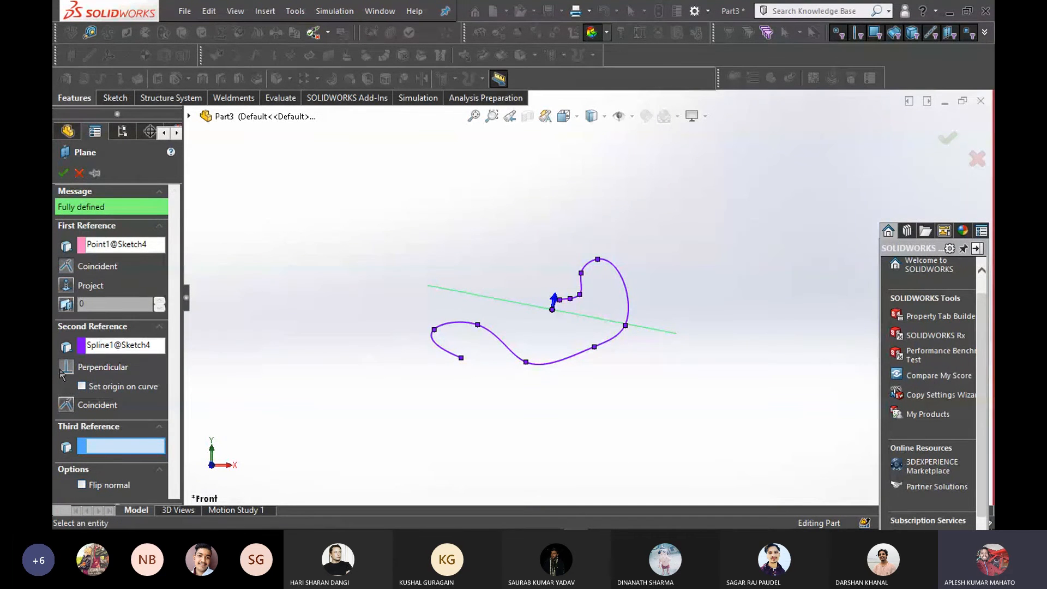
{"action": "left_click", "coordinate": [63, 173]}
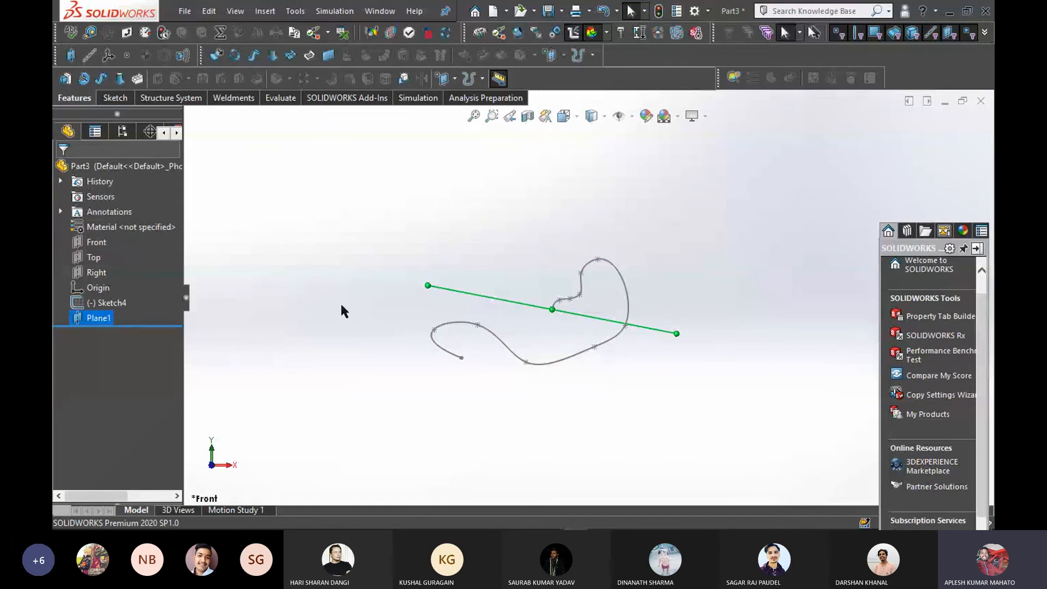
Start a new sketch on the reference plane at the spline's start point
{"action": "middle_click_drag", "start_coordinate": [391, 398], "coordinate": [453, 404]}
{"action": "scroll", "coordinate": [555, 317], "scroll_direction": "down", "scroll_amount": 4}
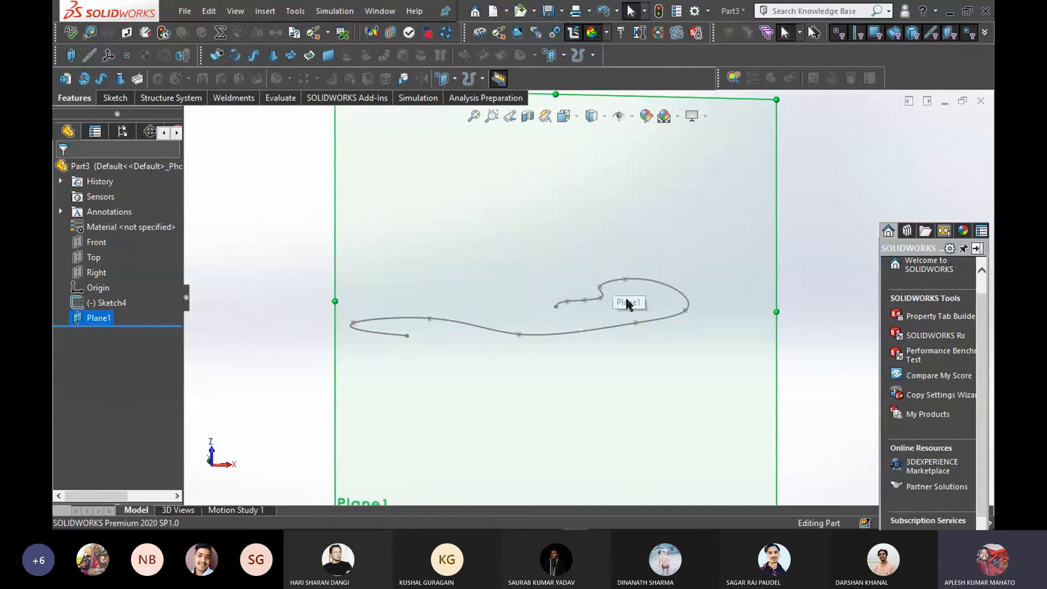
{"action": "scroll", "coordinate": [532, 285], "scroll_direction": "up", "scroll_amount": 3}
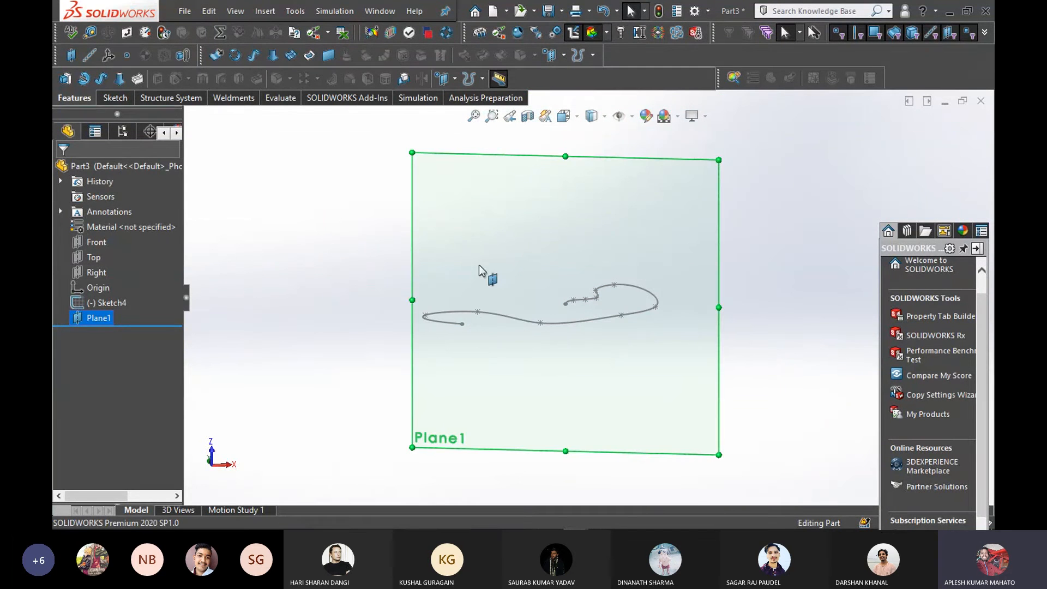
{"action": "left_click", "coordinate": [289, 317]}
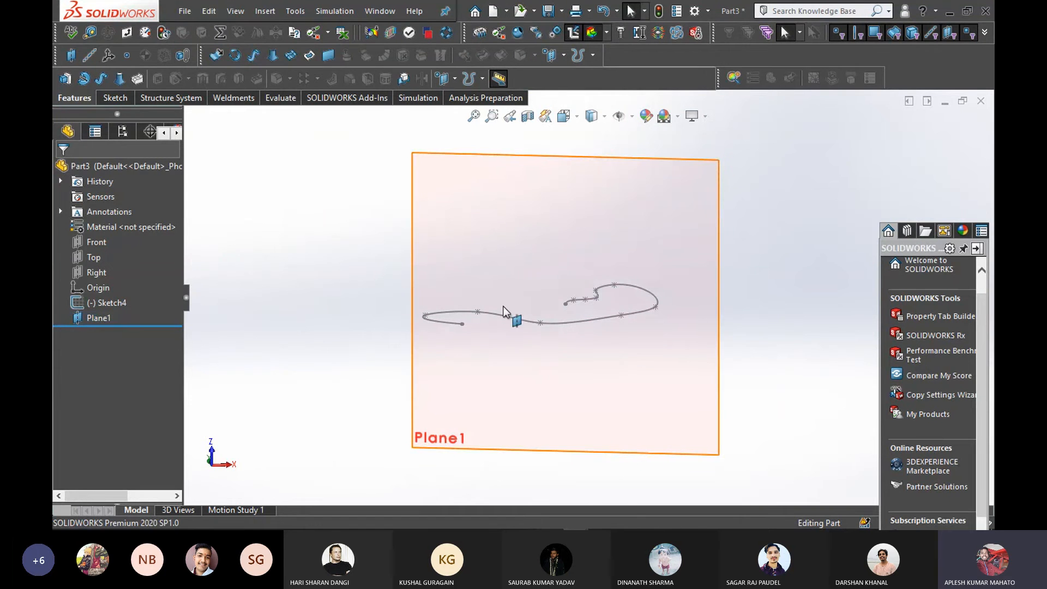
{"action": "right_click", "coordinate": [551, 303]}
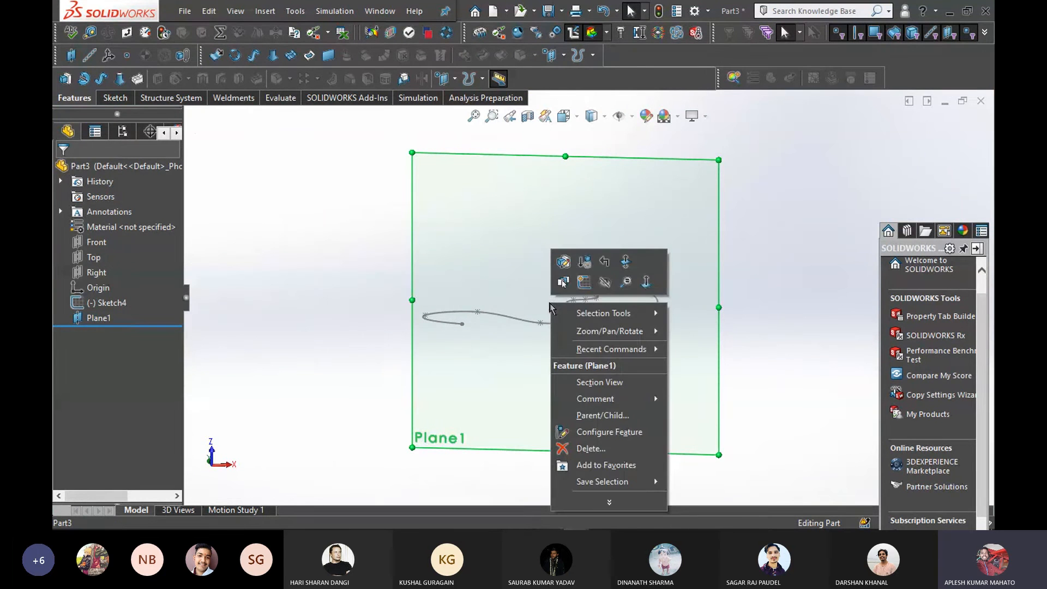
{"action": "left_click", "coordinate": [482, 243]}
{"action": "right_click", "coordinate": [483, 243]}
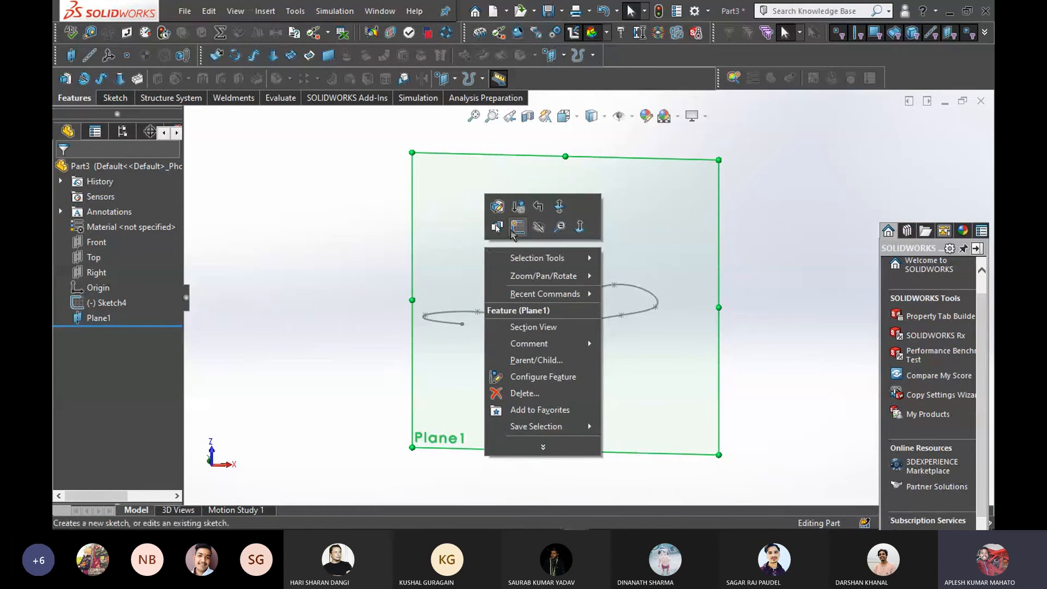
{"action": "left_click", "coordinate": [510, 225]}
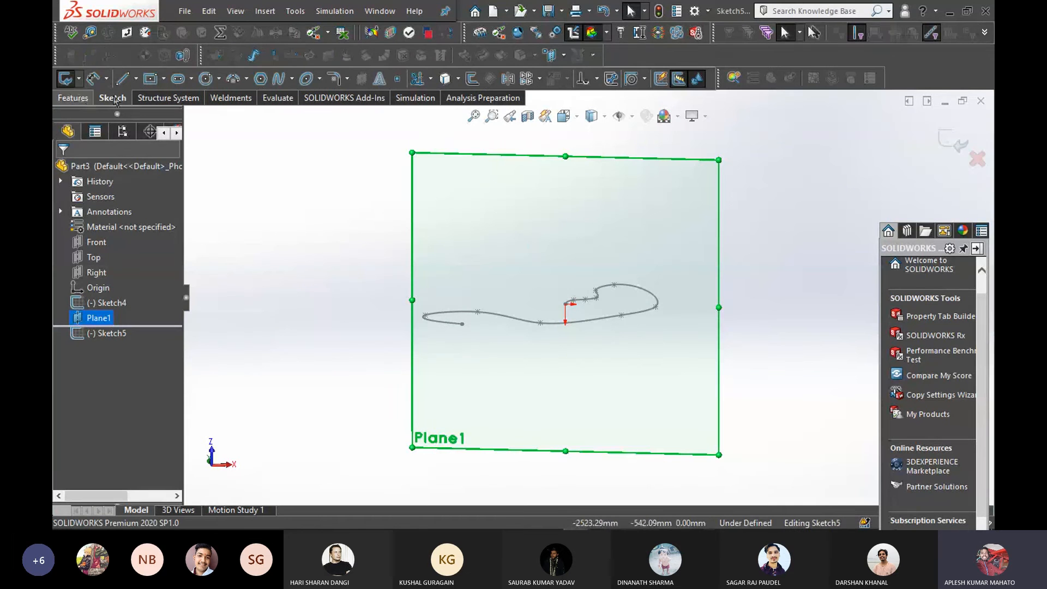
Sketch a circle of about 22 mm radius centred on the origin at the spline's start
{"action": "left_click", "coordinate": [206, 79]}
{"action": "scroll", "coordinate": [578, 299], "scroll_direction": "down", "scroll_amount": 5}
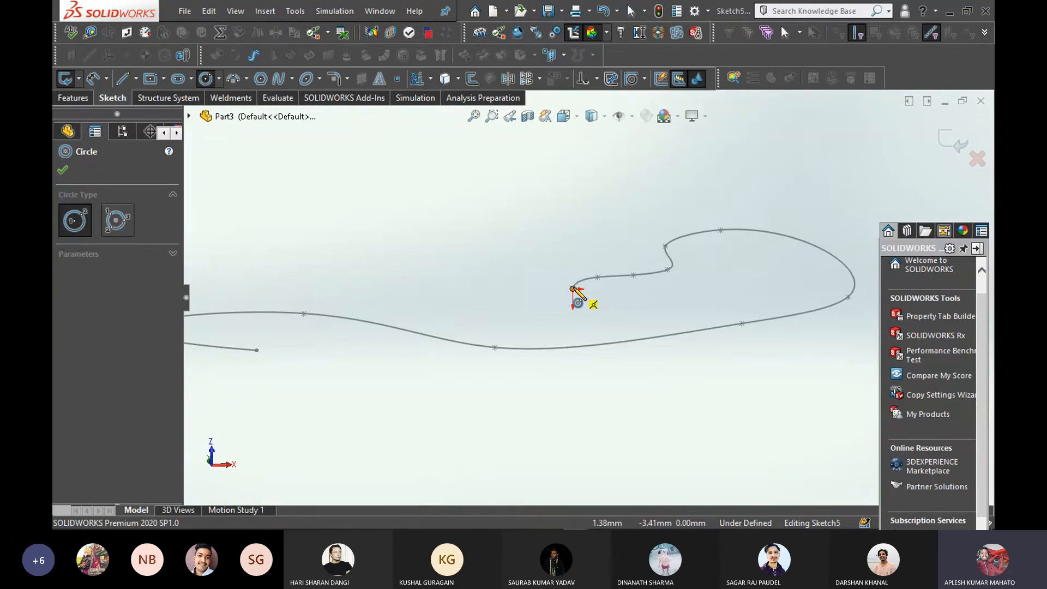
{"action": "left_click", "coordinate": [573, 288]}
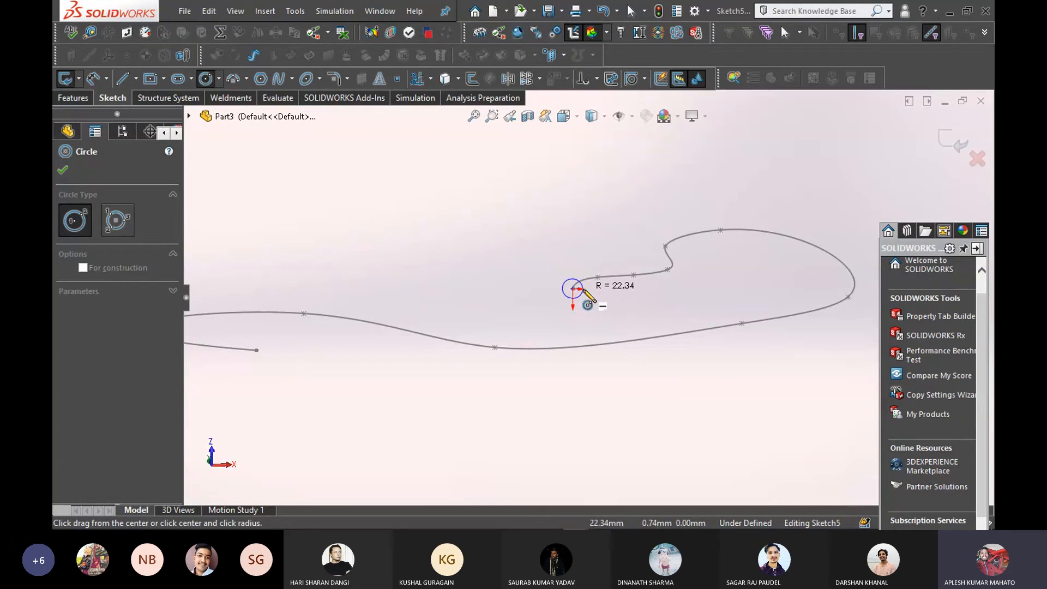
{"action": "left_click", "coordinate": [583, 293]}
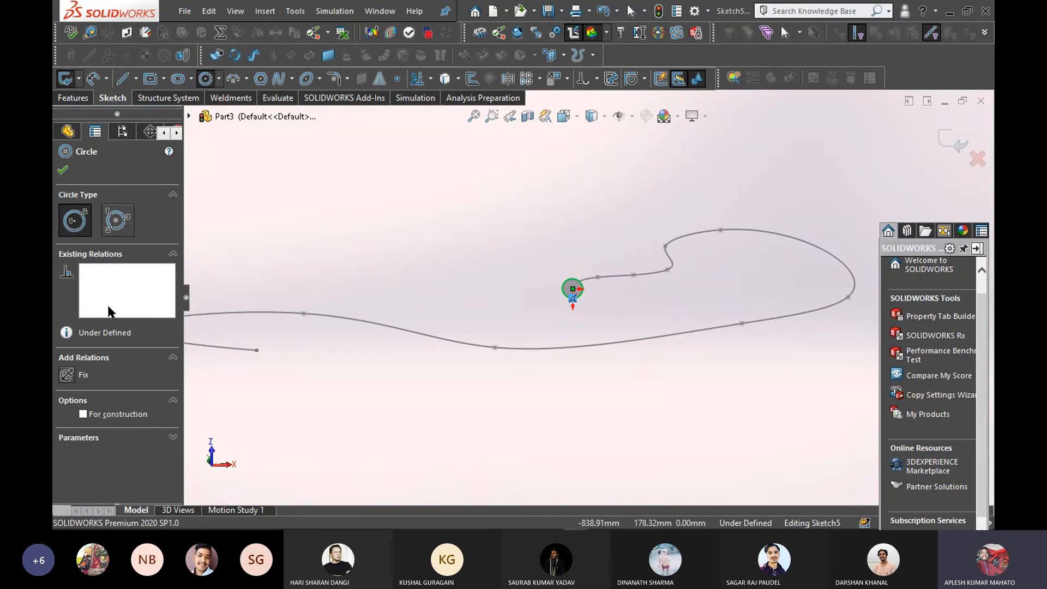
Dimension the circle's diameter as 40 mm
{"action": "right_click_drag", "start_coordinate": [398, 293], "coordinate": [383, 236]}
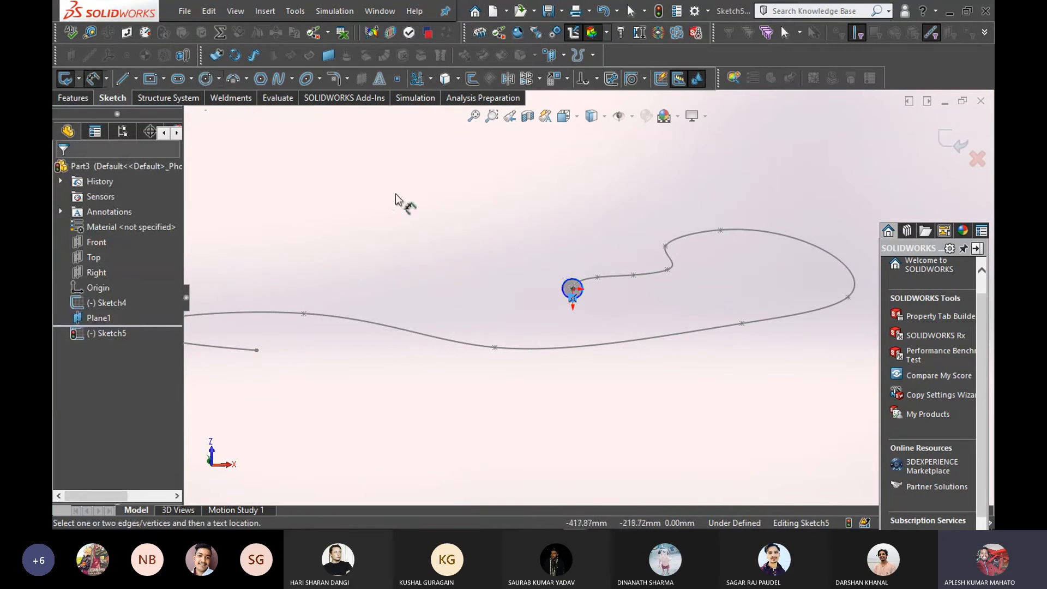
{"action": "scroll", "coordinate": [567, 278], "scroll_direction": "down", "scroll_amount": 3}
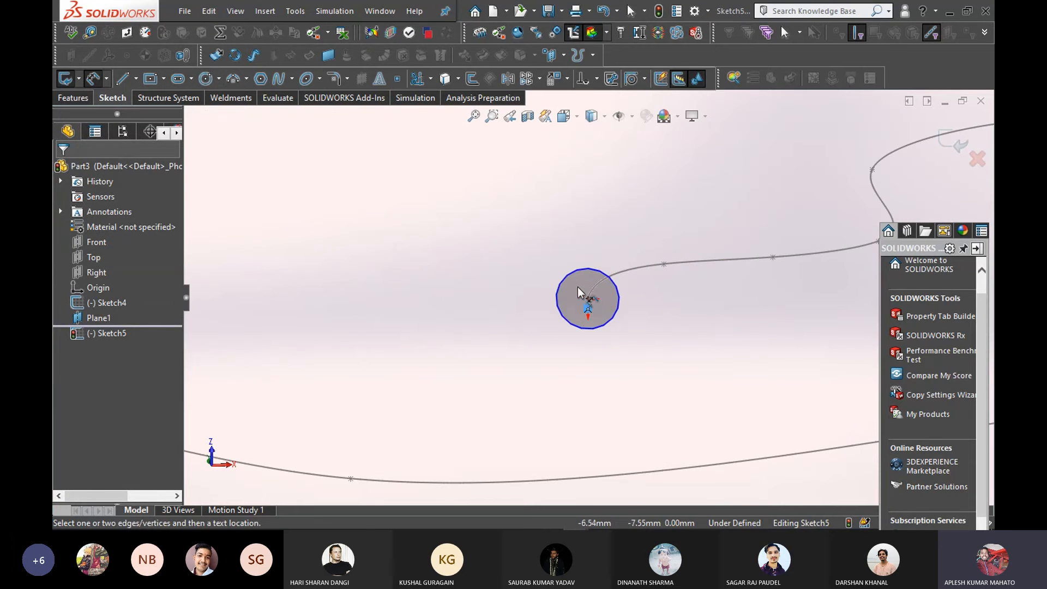
{"action": "left_click", "coordinate": [567, 274]}
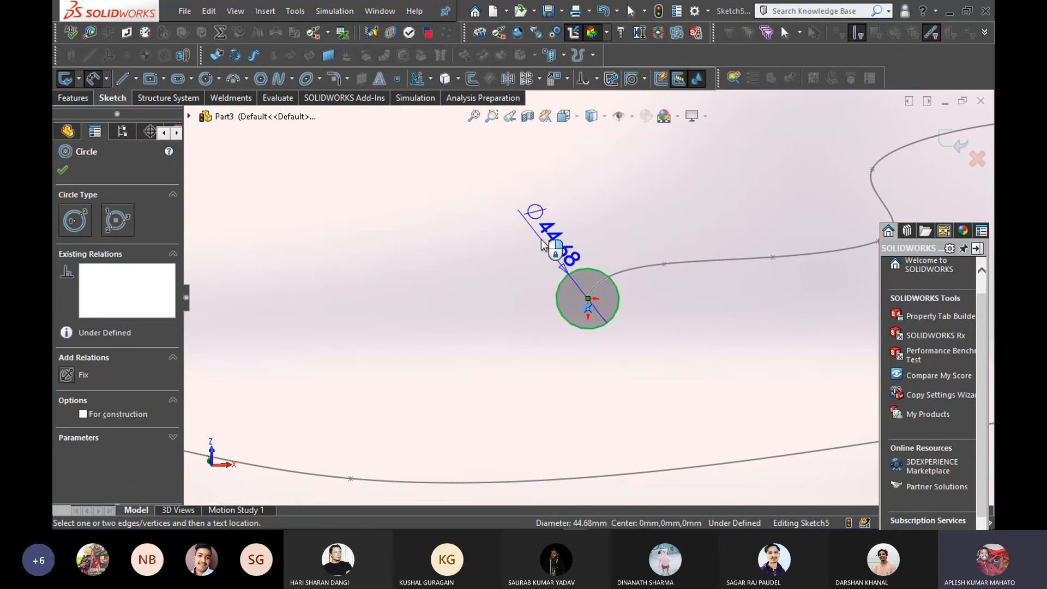
{"action": "left_click", "coordinate": [543, 244]}
{"action": "type", "text": "40"}
{"action": "key", "text": "Return"}
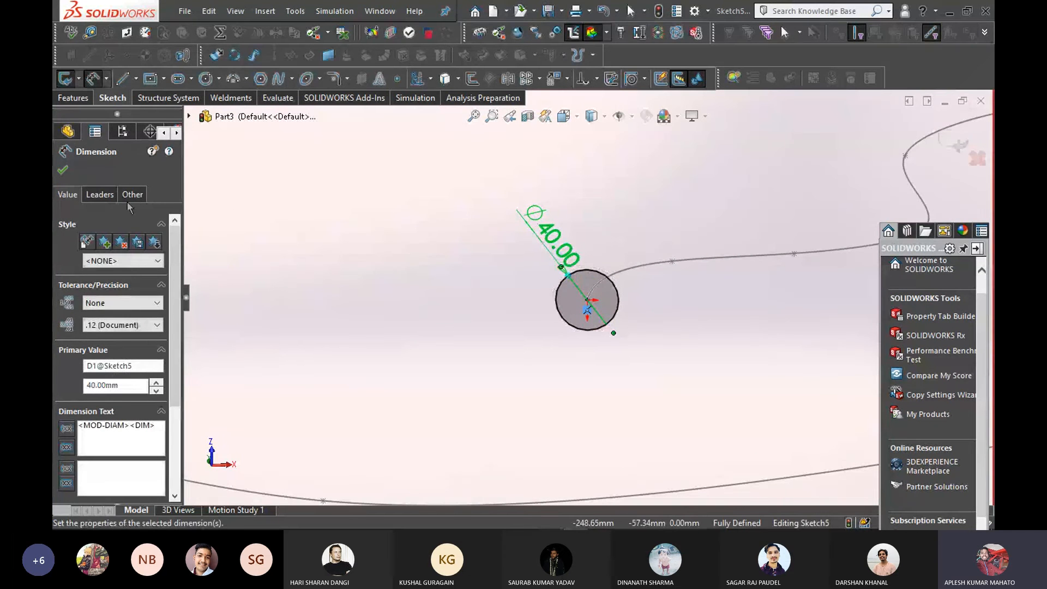
{"action": "left_click", "coordinate": [64, 171]}
{"action": "scroll", "coordinate": [627, 297], "scroll_direction": "up", "scroll_amount": 3}
{"action": "scroll", "coordinate": [583, 297], "scroll_direction": "up", "scroll_amount": 1}
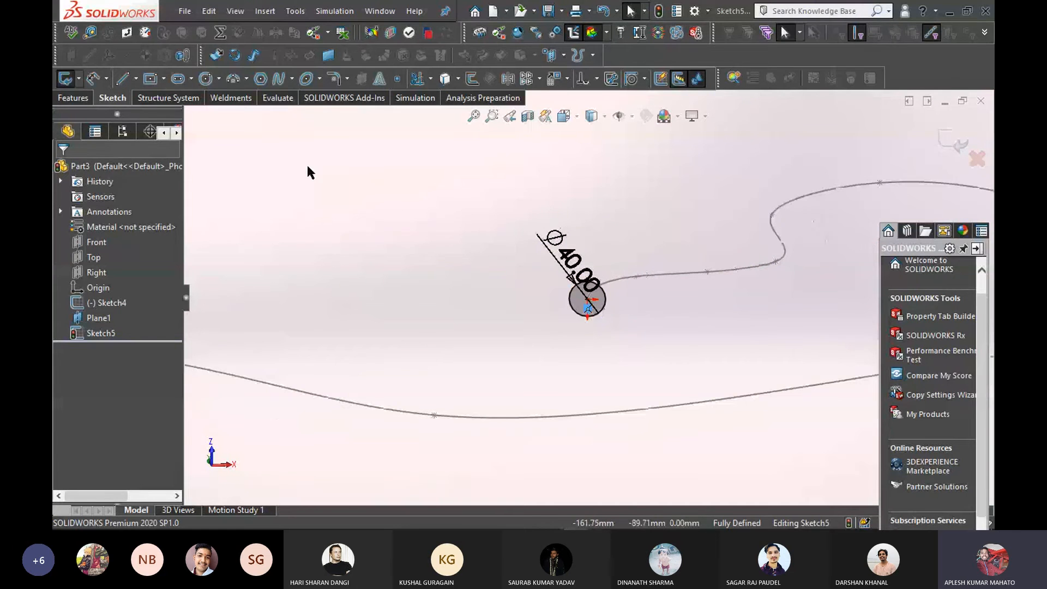
Sweep the 40 mm circle as the sketch profile along the spline path to create a solid rod
{"action": "left_click", "coordinate": [73, 99]}
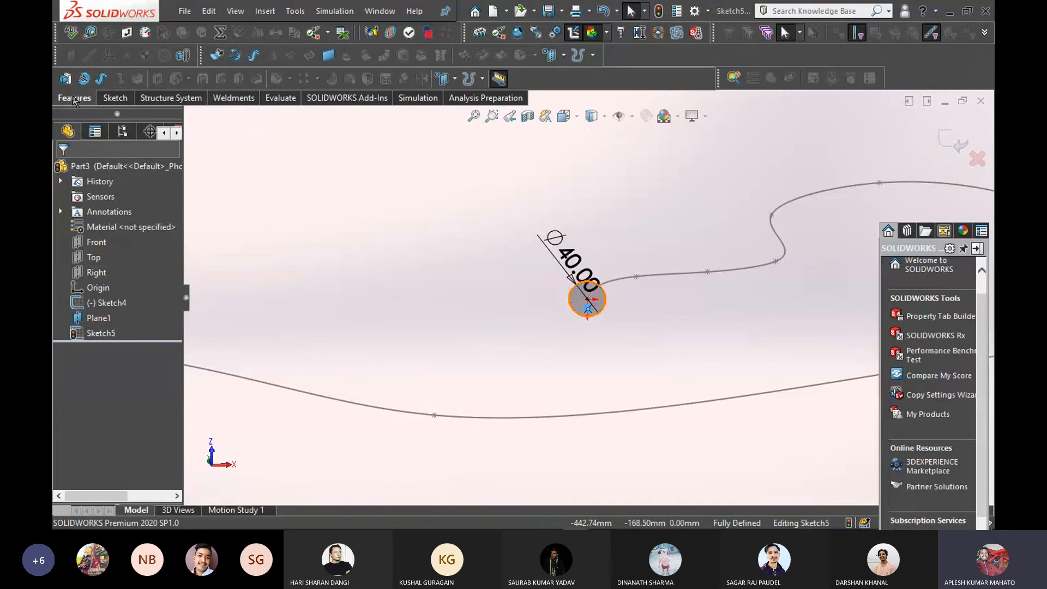
{"action": "left_click", "coordinate": [100, 80]}
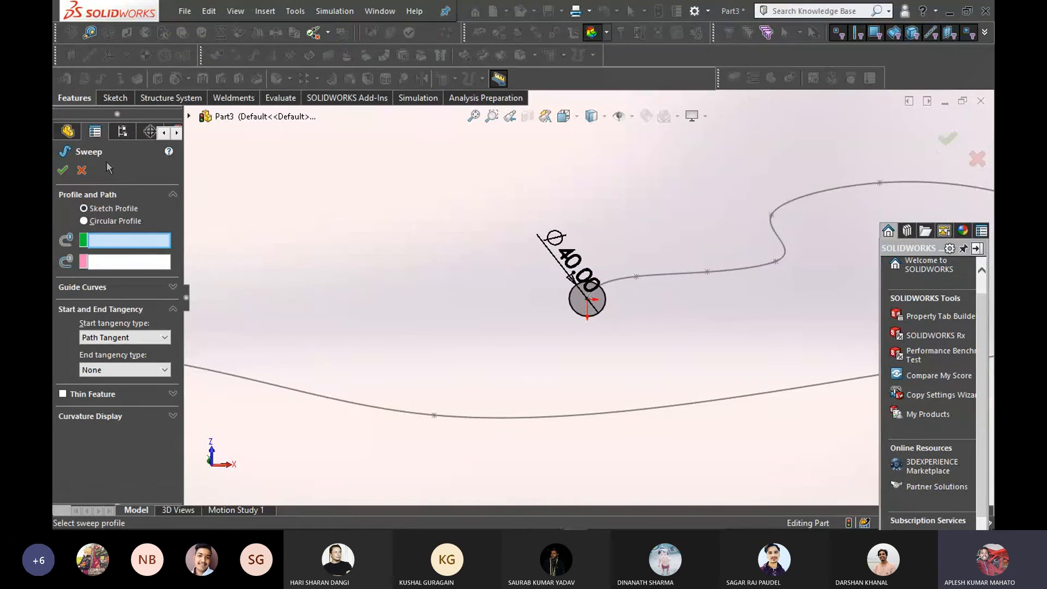
{"action": "left_click", "coordinate": [588, 314]}
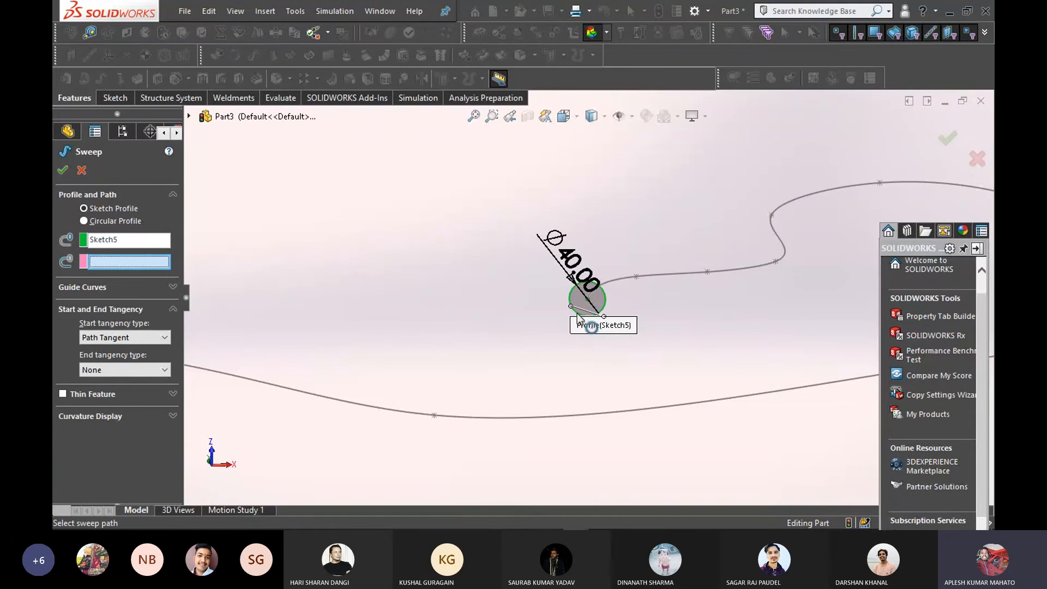
{"action": "left_click", "coordinate": [707, 278]}
{"action": "scroll", "coordinate": [545, 292], "scroll_direction": "up", "scroll_amount": 5}
{"action": "middle_click_drag", "start_coordinate": [546, 292], "coordinate": [505, 311]}
{"action": "left_click", "coordinate": [63, 170]}
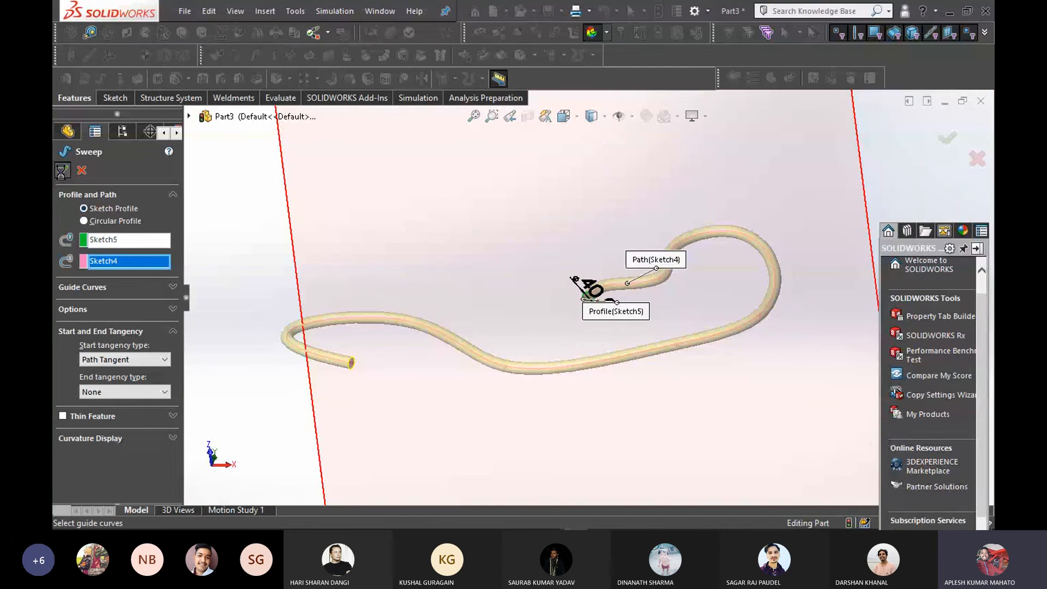
Hide the reference plane at the start of the swept rod
{"action": "right_click", "coordinate": [354, 406]}
{"action": "left_click", "coordinate": [291, 386]}
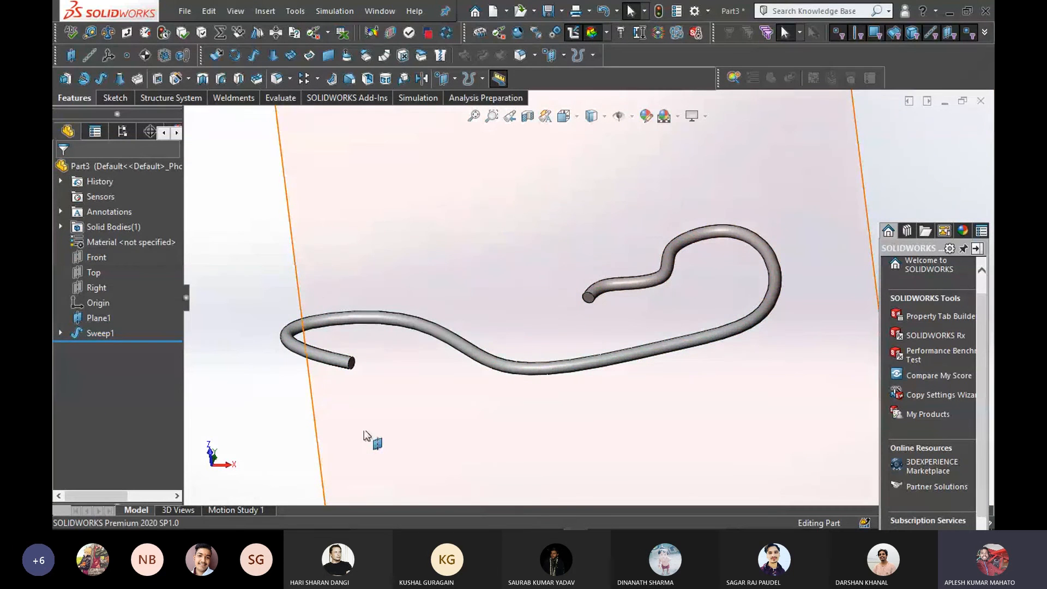
{"action": "right_click", "coordinate": [409, 201]}
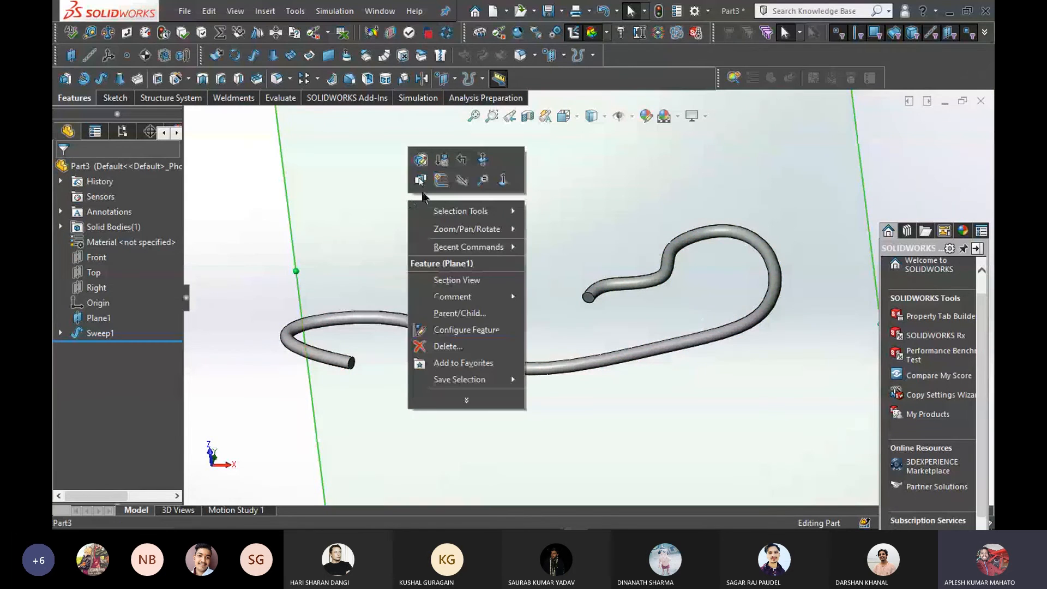
{"action": "left_click", "coordinate": [462, 182]}
Examine the swept rod from several angles and look closely at its end face at the origin
{"action": "middle_click_drag", "start_coordinate": [479, 240], "coordinate": [491, 325]}
{"action": "scroll", "coordinate": [600, 306], "scroll_direction": "down", "scroll_amount": 5}
{"action": "scroll", "coordinate": [615, 326], "scroll_direction": "down", "scroll_amount": 3}
{"action": "scroll", "coordinate": [575, 353], "scroll_direction": "up", "scroll_amount": 4}
{"action": "middle_click_drag", "start_coordinate": [491, 346], "coordinate": [525, 234]}
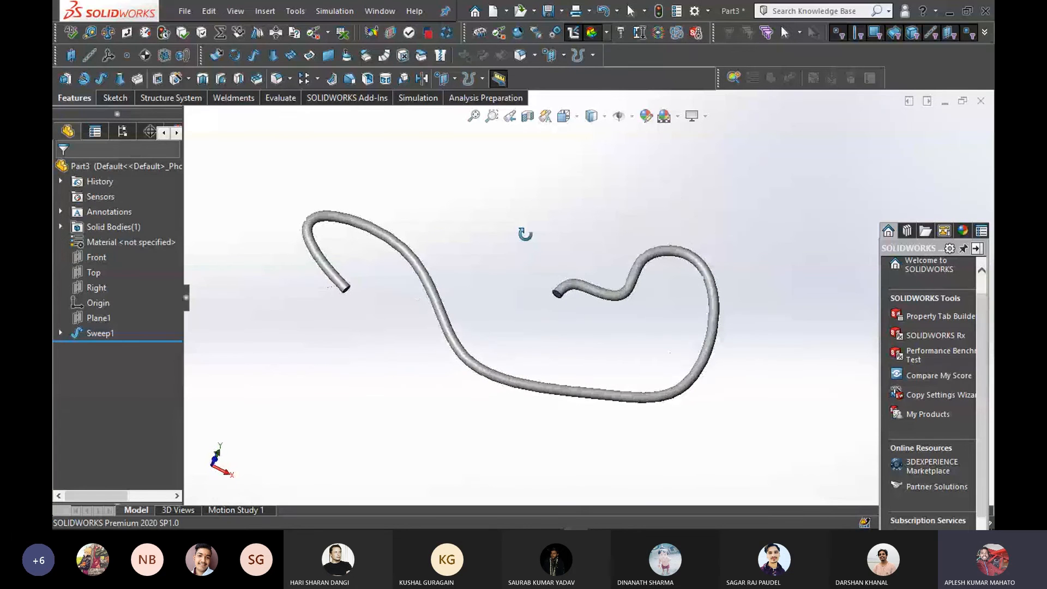
{"action": "scroll", "coordinate": [561, 306], "scroll_direction": "down", "scroll_amount": 10}
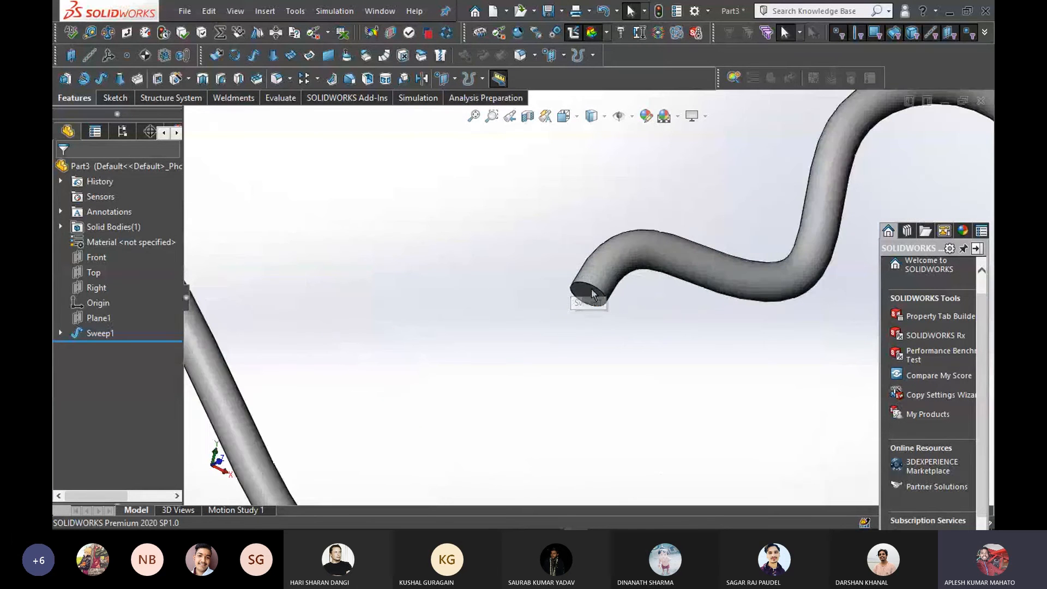
Inspect the free end of the rod near the origin and the overall course of the sweep along the spline
{"action": "scroll", "coordinate": [593, 294], "scroll_direction": "down", "scroll_amount": 3}
{"action": "scroll", "coordinate": [572, 352], "scroll_direction": "up", "scroll_amount": 2}
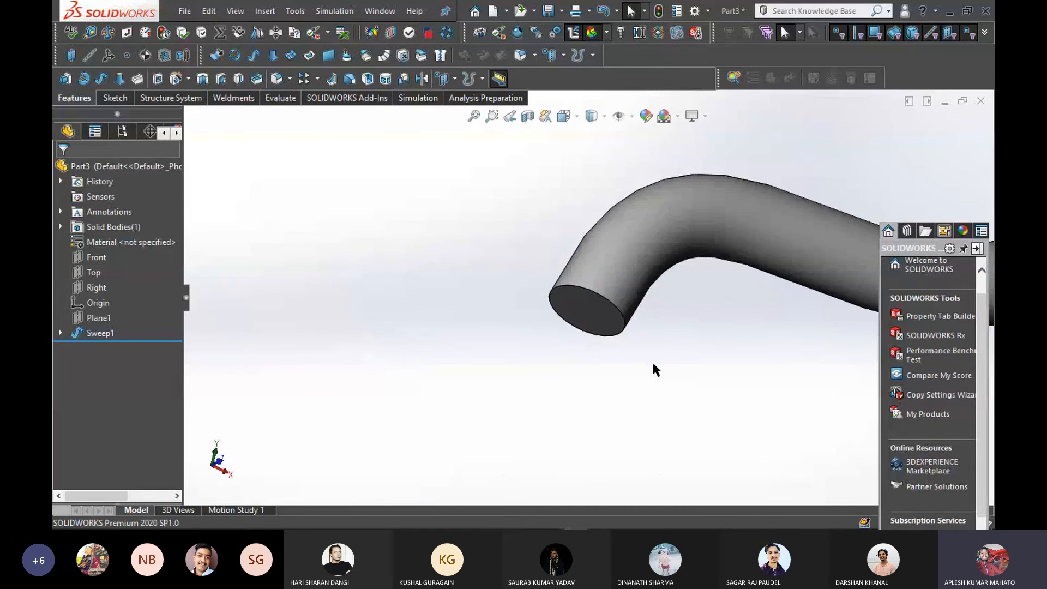
{"action": "scroll", "coordinate": [654, 369], "scroll_direction": "down", "scroll_amount": 3}
{"action": "scroll", "coordinate": [535, 240], "scroll_direction": "up", "scroll_amount": 5}
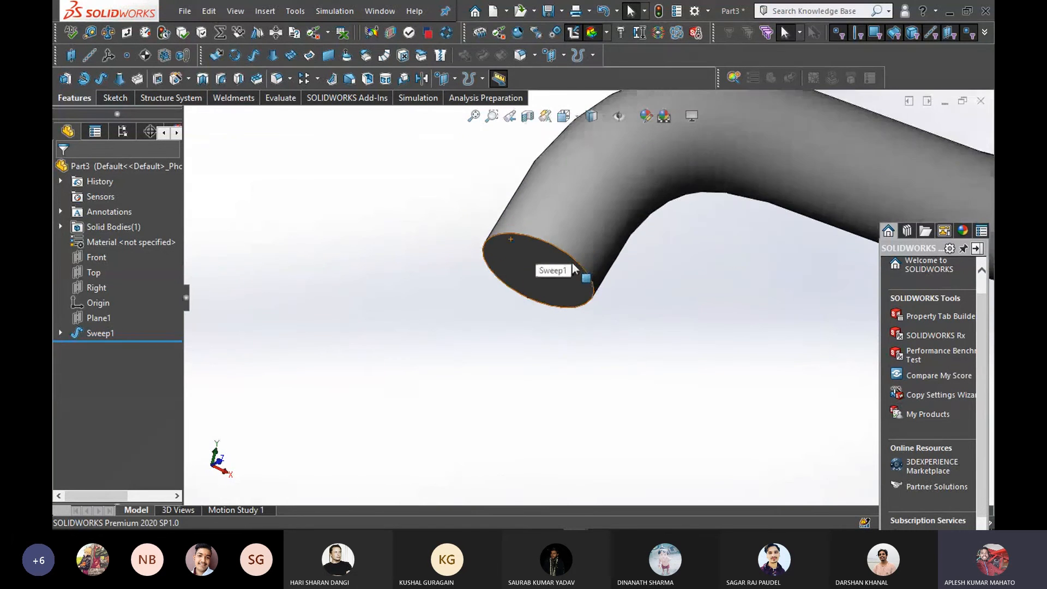
{"action": "middle_click_drag", "start_coordinate": [787, 241], "coordinate": [803, 228]}
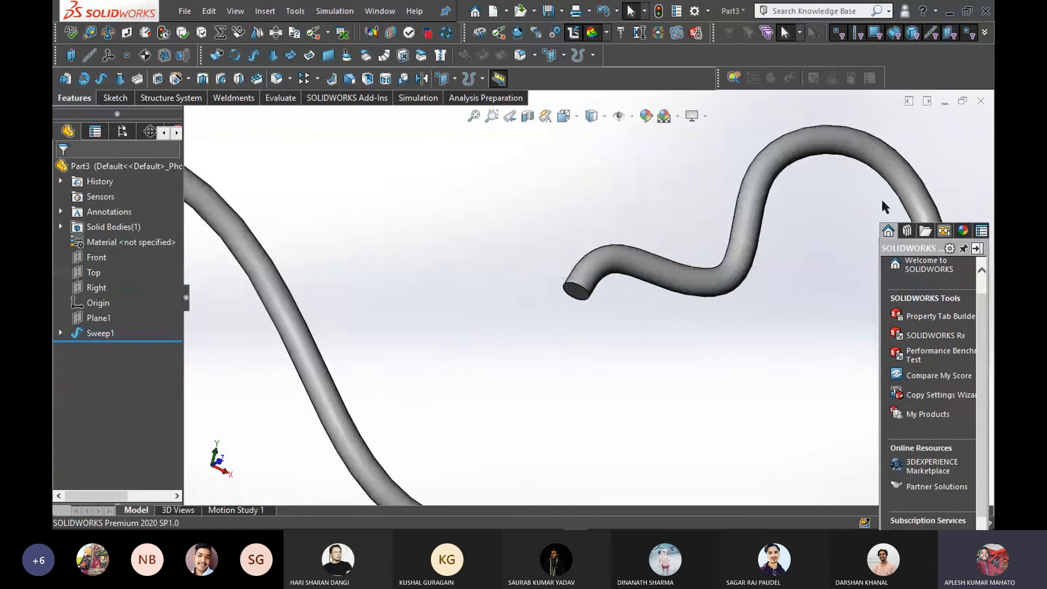
{"action": "middle_click_drag", "start_coordinate": [690, 313], "coordinate": [493, 336]}
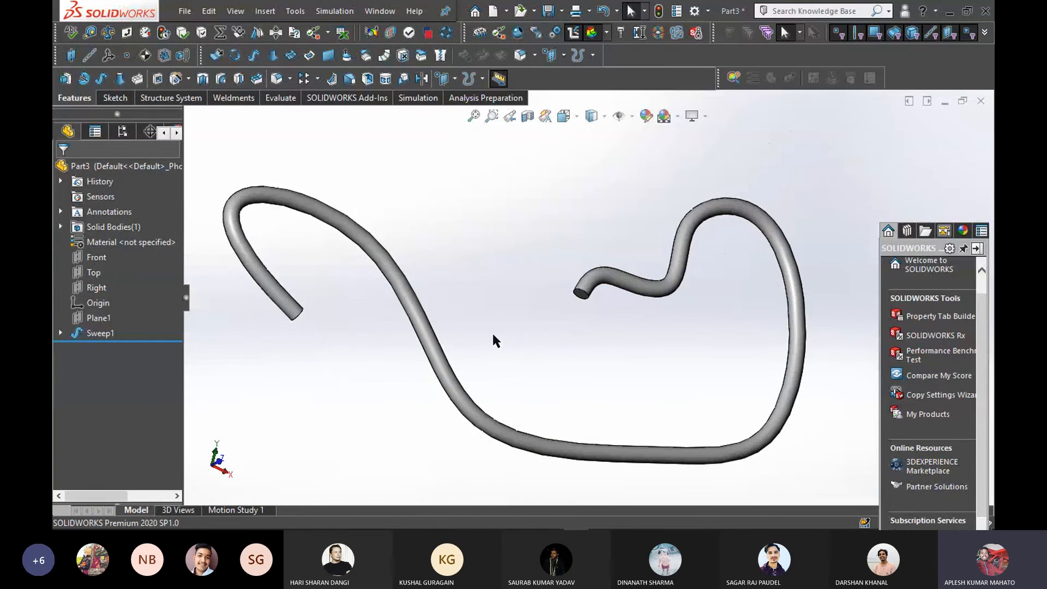
{"action": "scroll", "coordinate": [513, 343], "scroll_direction": "up", "scroll_amount": 2}
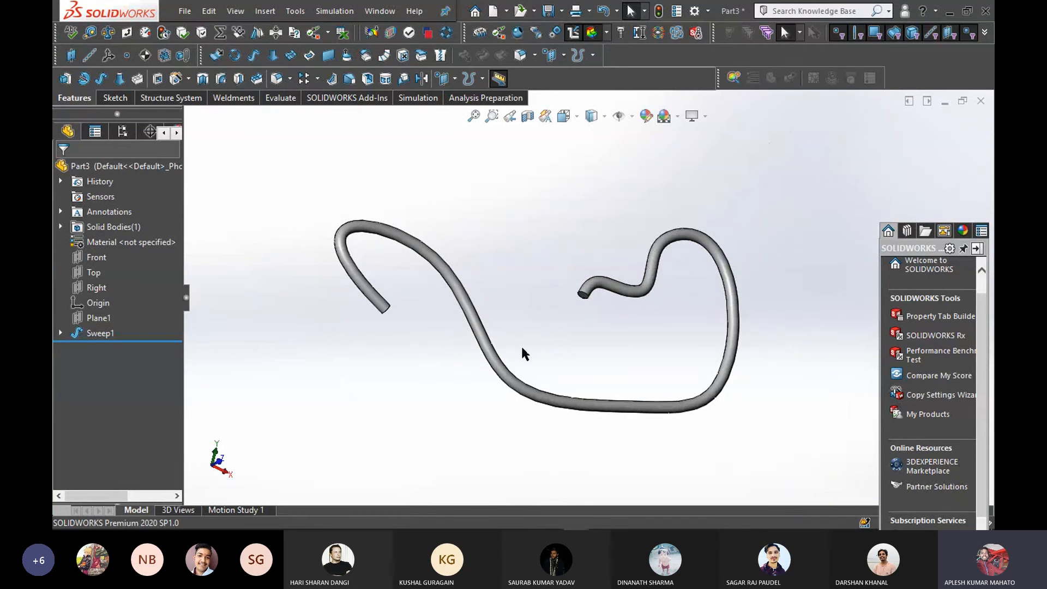
{"action": "middle_click_drag", "start_coordinate": [596, 355], "coordinate": [578, 325]}
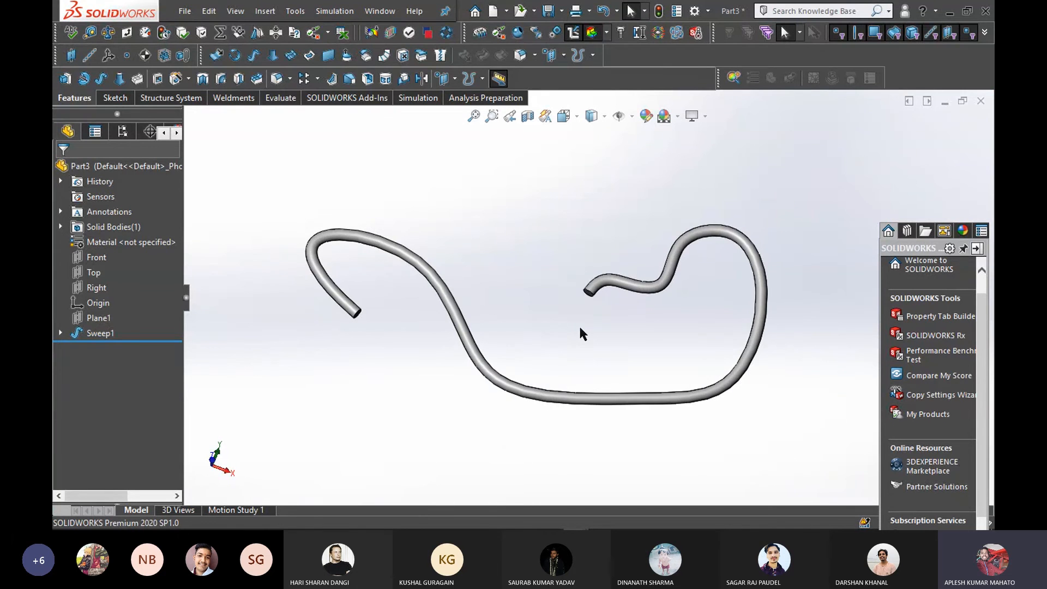
{"action": "scroll", "coordinate": [578, 326], "scroll_direction": "down", "scroll_amount": 1}
{"action": "scroll", "coordinate": [635, 290], "scroll_direction": "down", "scroll_amount": 3}
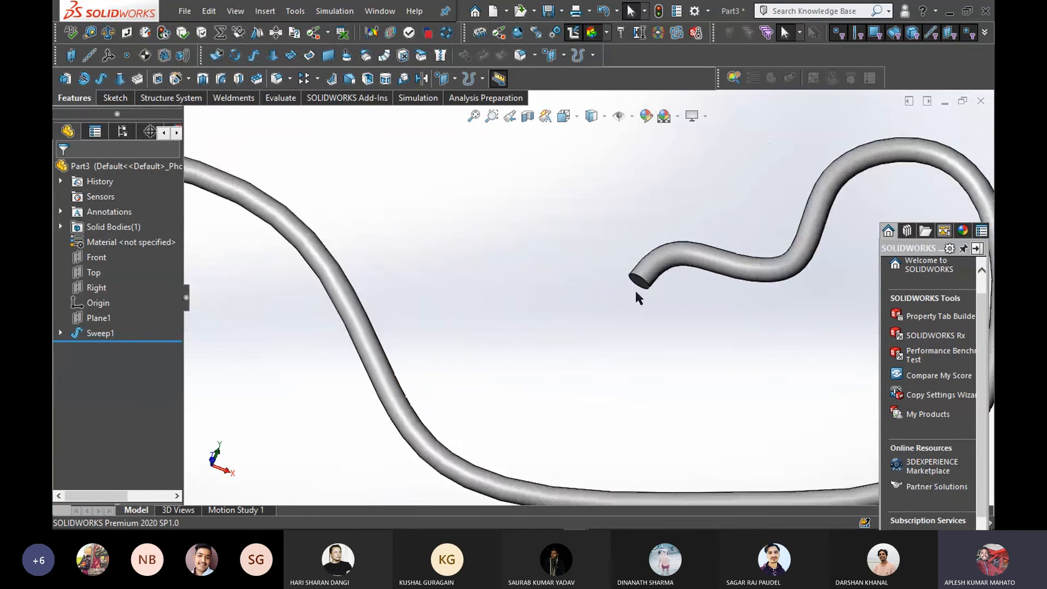
{"action": "scroll", "coordinate": [633, 288], "scroll_direction": "up", "scroll_amount": 3}
Review the profile, path, guide curve and option settings in the sweep's definition, and leave it without accepting
{"action": "right_click", "coordinate": [83, 335]}
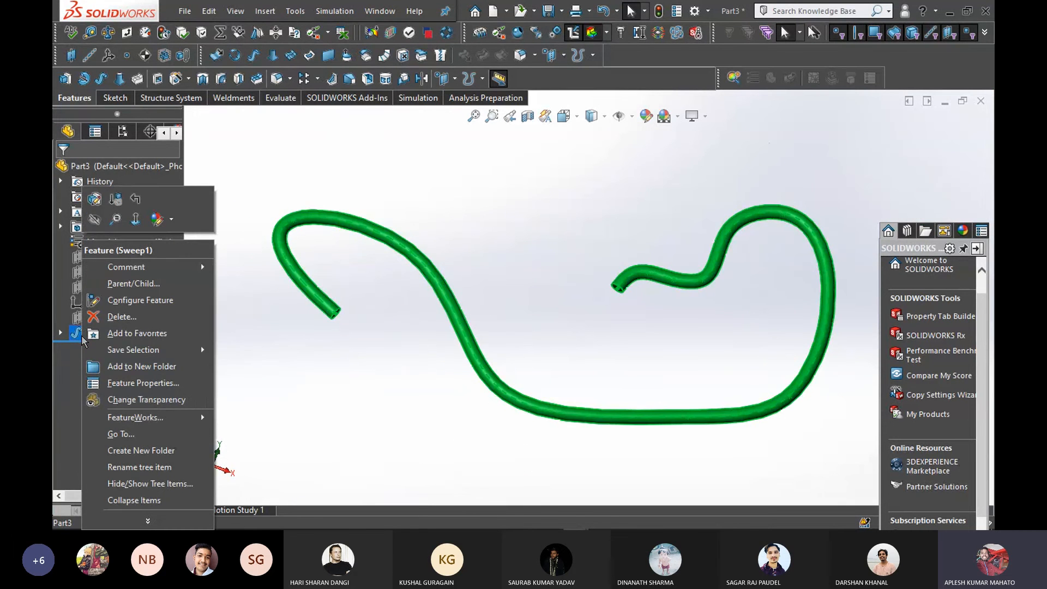
{"action": "left_click", "coordinate": [276, 305]}
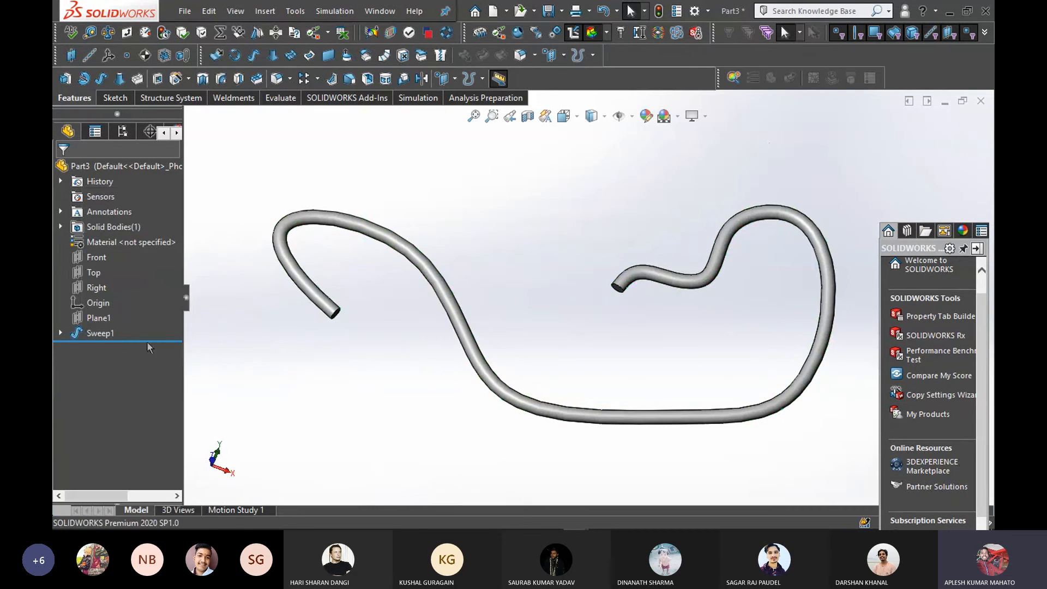
{"action": "right_click", "coordinate": [102, 335]}
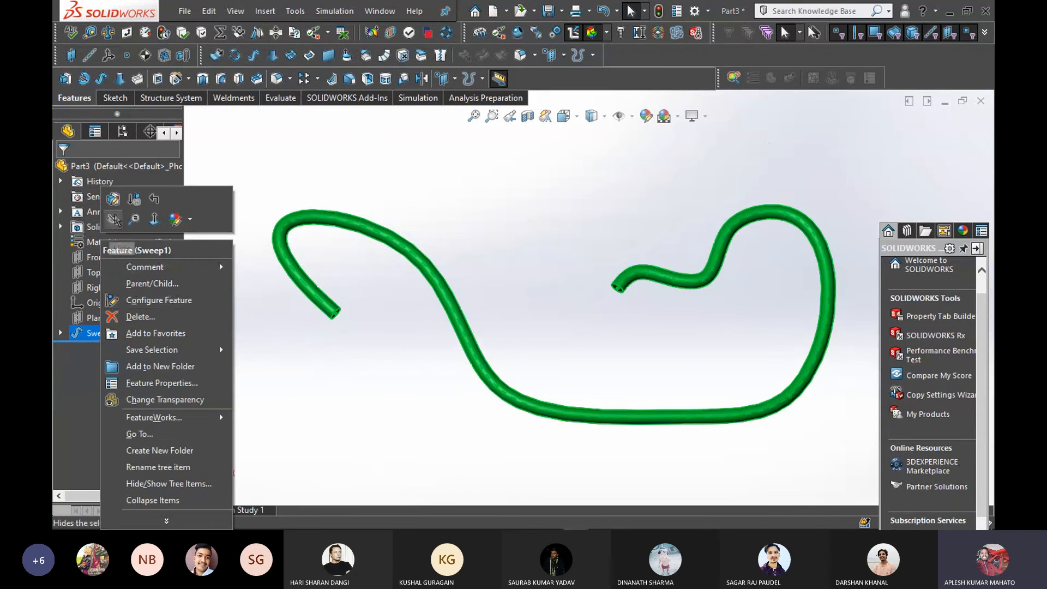
{"action": "left_click", "coordinate": [114, 198]}
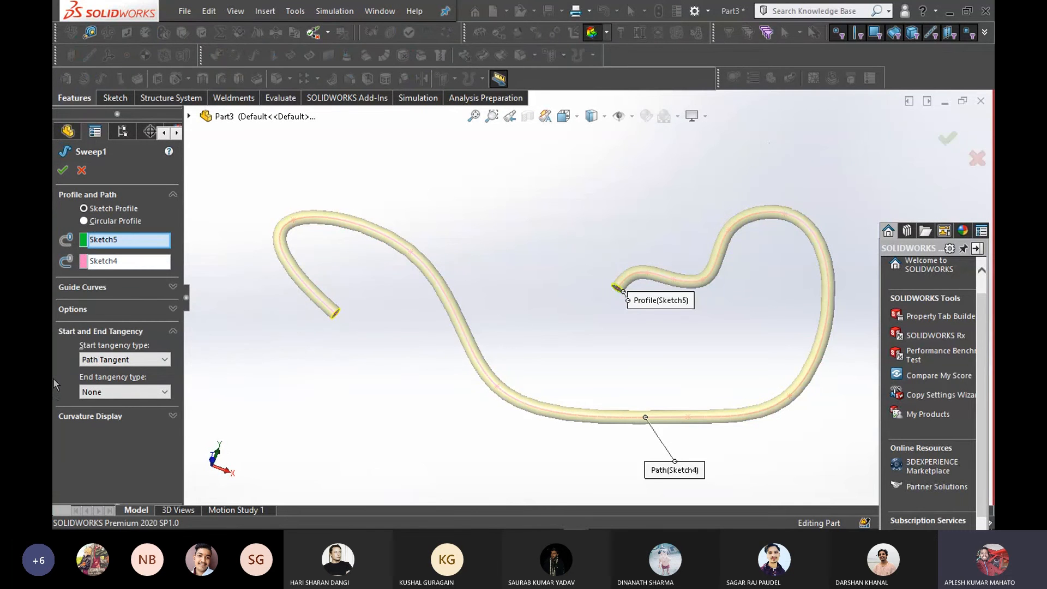
{"action": "left_click", "coordinate": [130, 288]}
{"action": "left_click", "coordinate": [131, 289]}
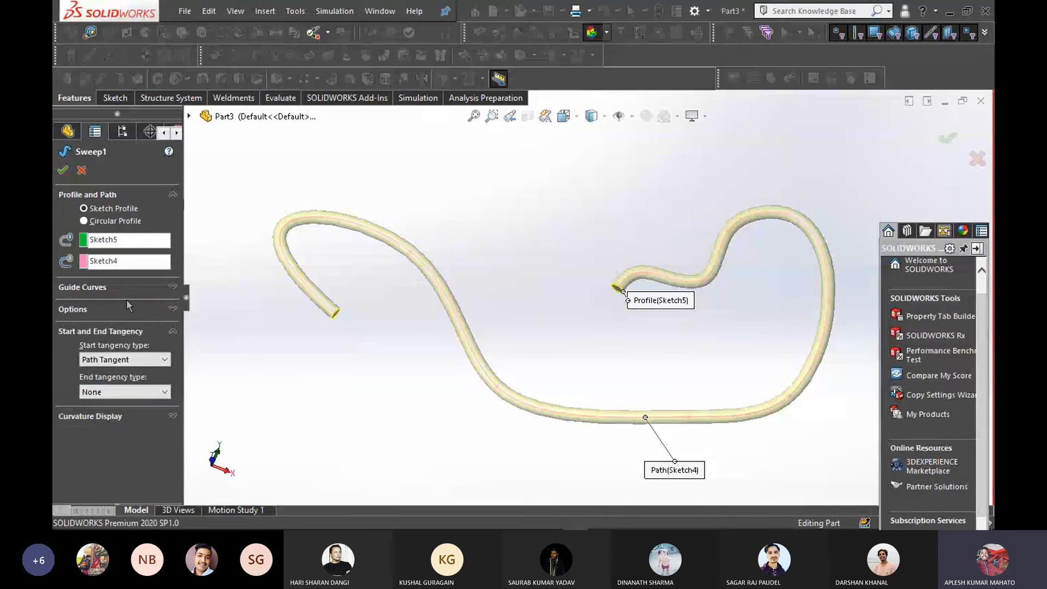
{"action": "left_click", "coordinate": [130, 313]}
{"action": "scroll", "coordinate": [58, 404], "scroll_direction": "down", "scroll_amount": 1}
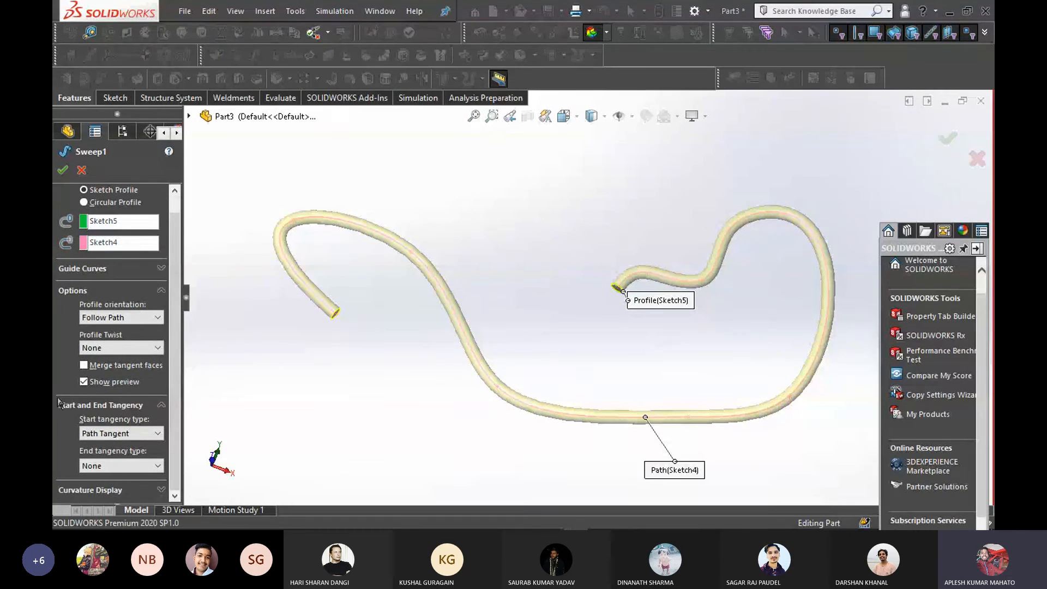
{"action": "left_click", "coordinate": [129, 289]}
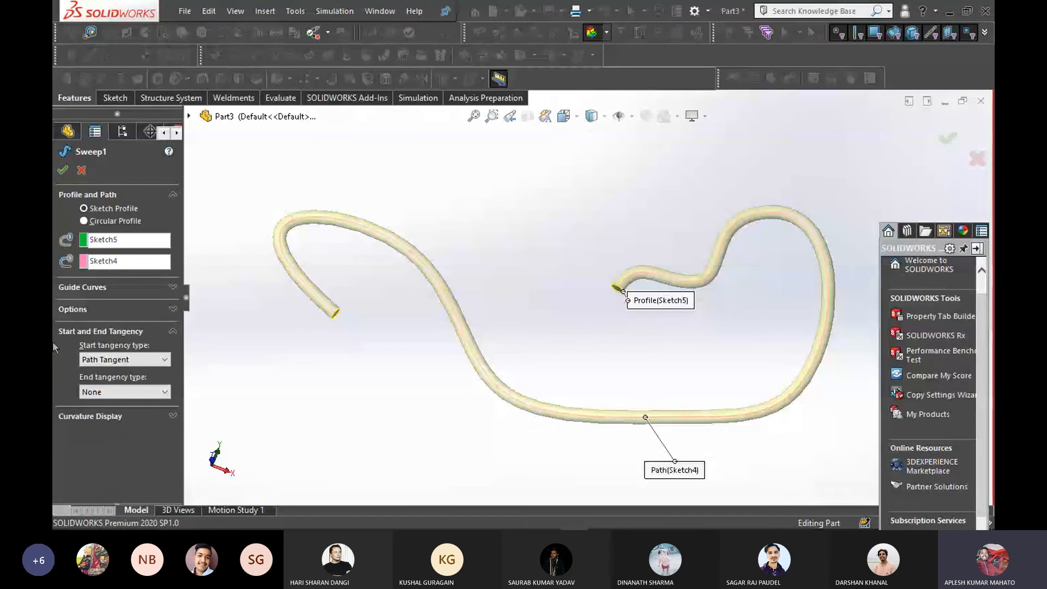
{"action": "left_click", "coordinate": [82, 171]}
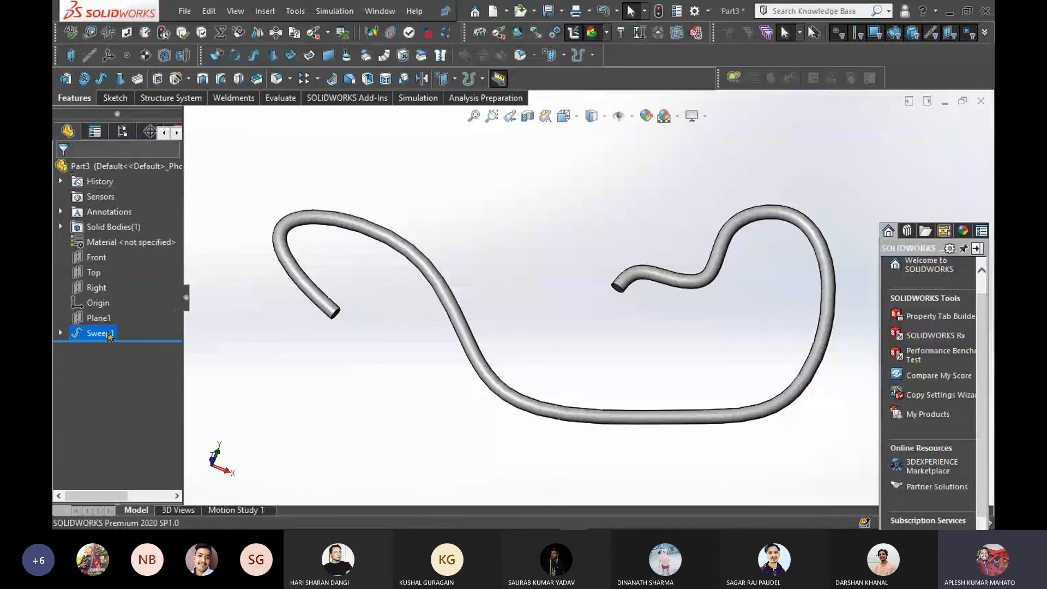
Expand the sweep feature and highlight its profile sketch and path sketch in the model
{"action": "left_click", "coordinate": [90, 339]}
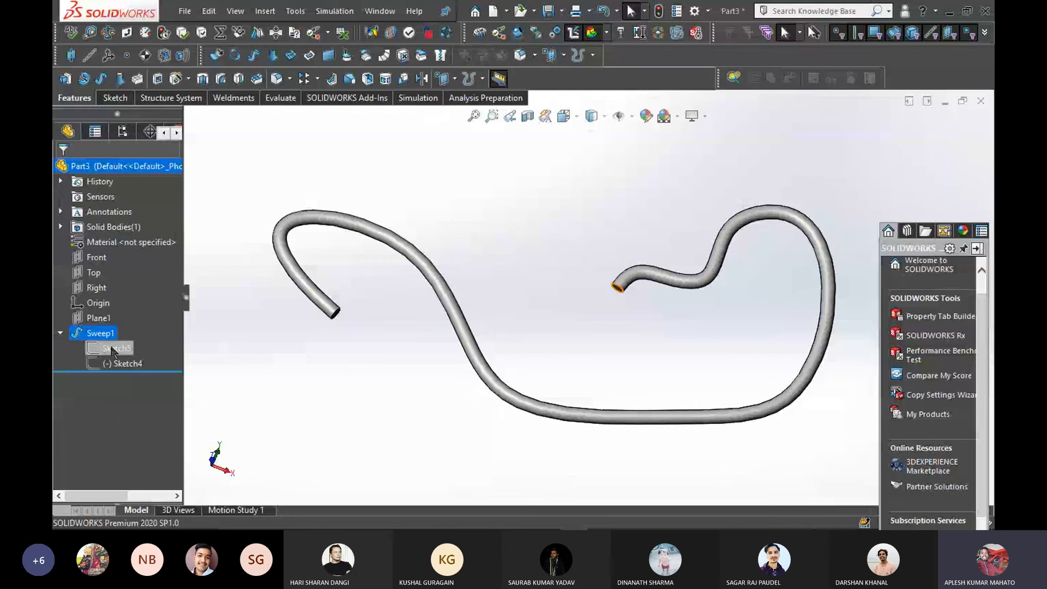
{"action": "left_click", "coordinate": [112, 349]}
{"action": "scroll", "coordinate": [635, 267], "scroll_direction": "down", "scroll_amount": 5}
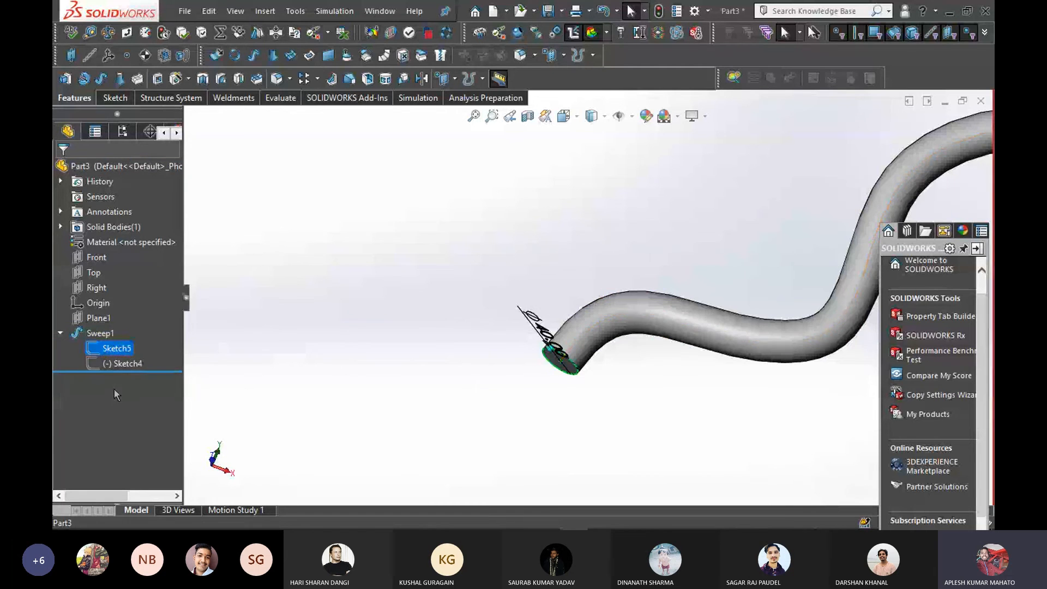
{"action": "left_click", "coordinate": [200, 360]}
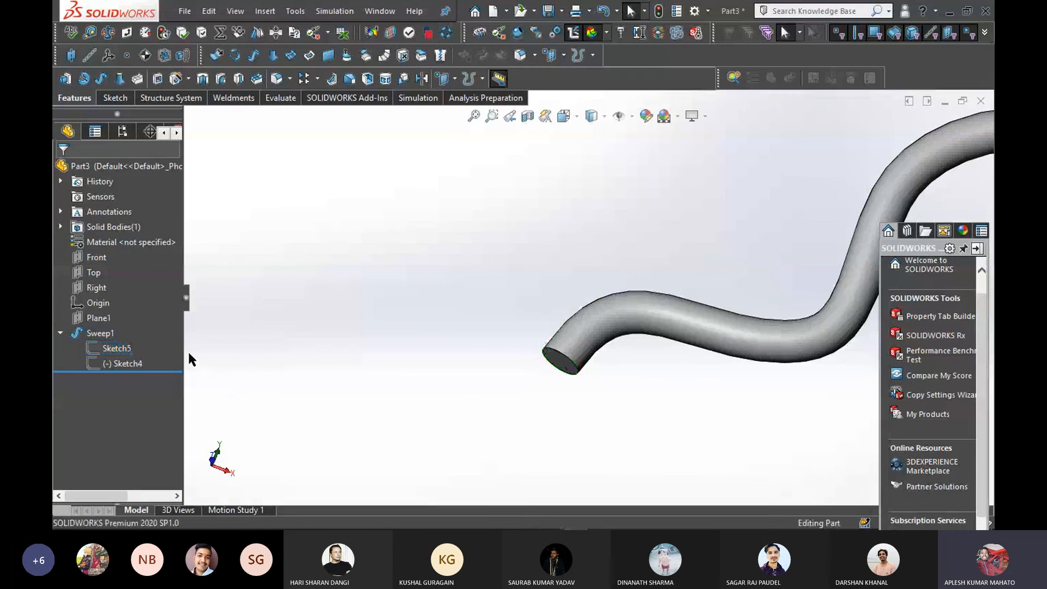
{"action": "right_click", "coordinate": [112, 335]}
{"action": "left_click", "coordinate": [305, 320]}
{"action": "left_click", "coordinate": [306, 320]}
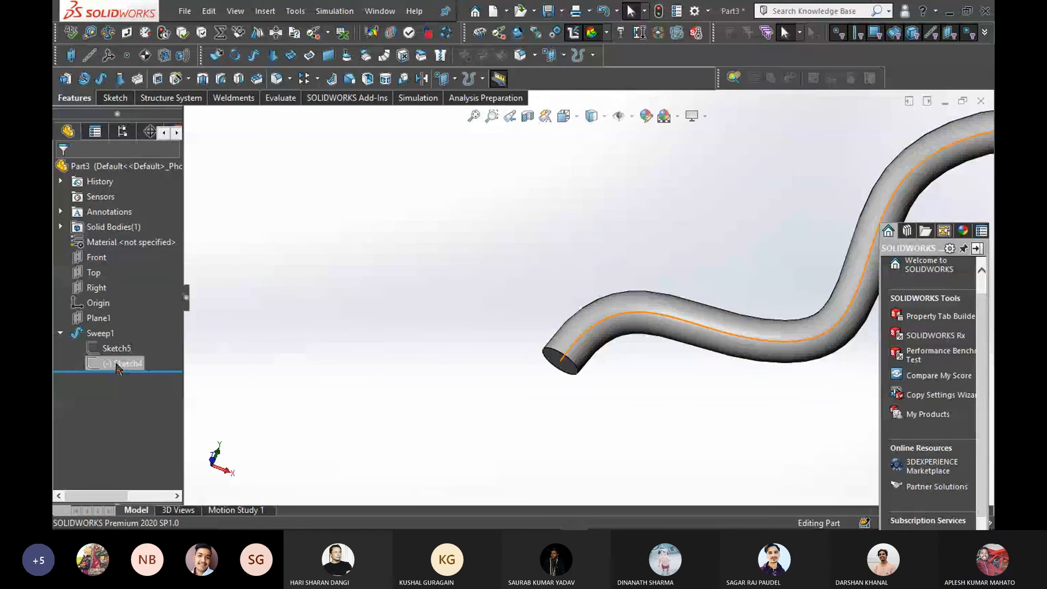
{"action": "middle_click_drag", "start_coordinate": [282, 391], "coordinate": [410, 414]}
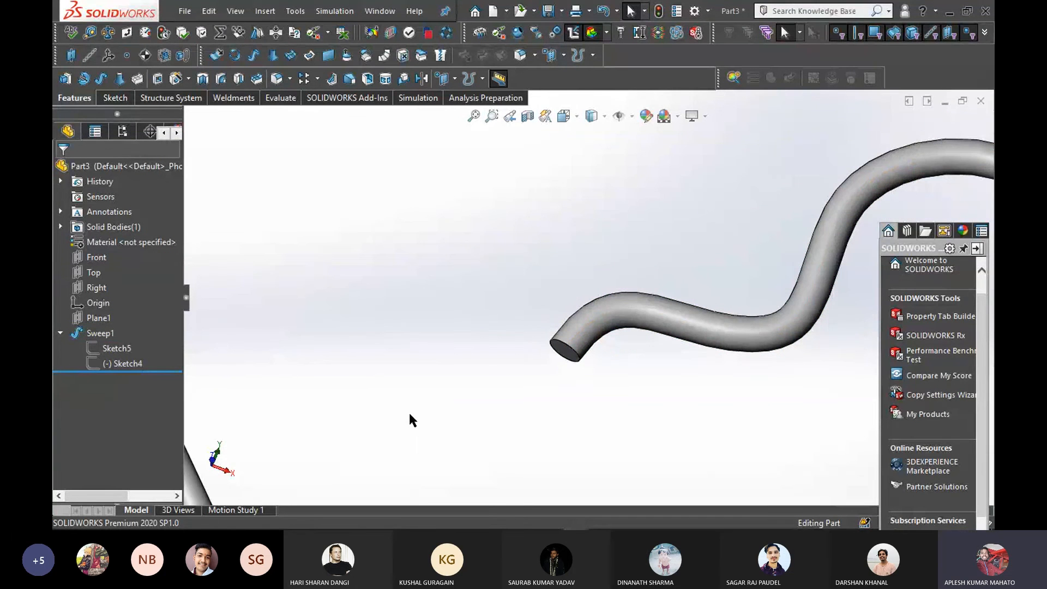
{"action": "right_click", "coordinate": [116, 364]}
{"action": "left_click", "coordinate": [55, 392]}
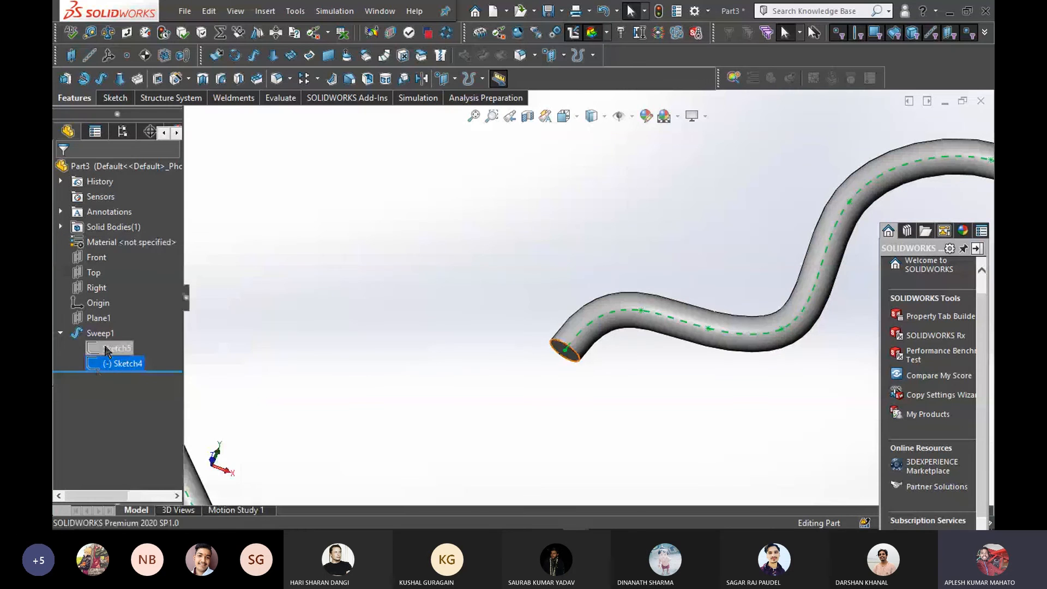
Edit the sweep's profile sketch and draw a circle about 24 mm in radius concentric with the 40 mm circle
{"action": "right_click", "coordinate": [101, 348]}
{"action": "left_click", "coordinate": [119, 250]}
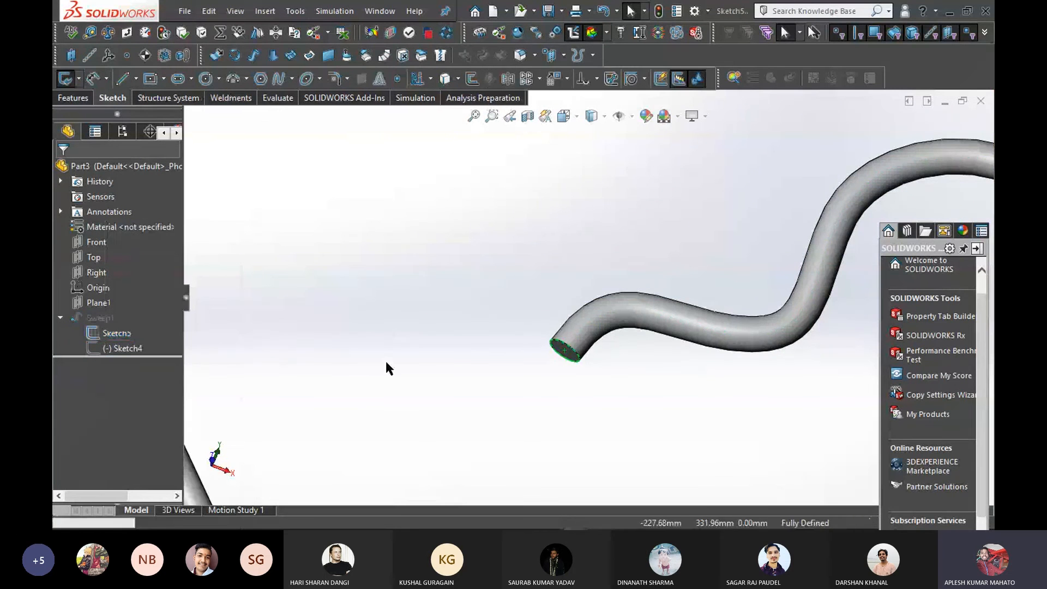
{"action": "middle_click_drag", "start_coordinate": [508, 424], "coordinate": [542, 339]}
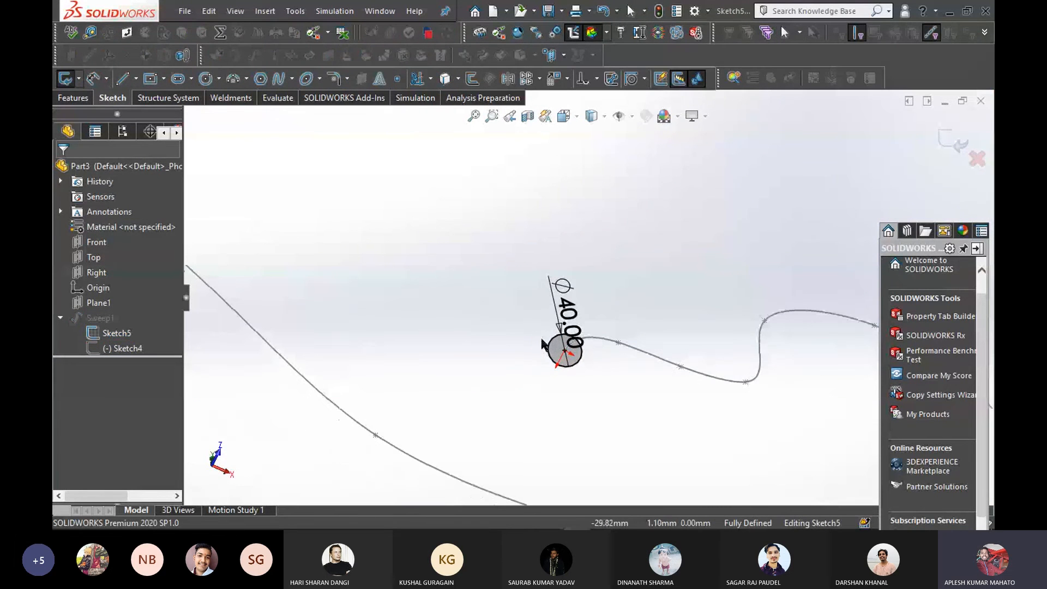
{"action": "left_click", "coordinate": [565, 359]}
{"action": "scroll", "coordinate": [512, 359], "scroll_direction": "down", "scroll_amount": 2}
{"action": "right_click_drag", "start_coordinate": [370, 346], "coordinate": [431, 344]}
{"action": "left_click", "coordinate": [587, 347]}
{"action": "scroll", "coordinate": [603, 356], "scroll_direction": "down", "scroll_amount": 3}
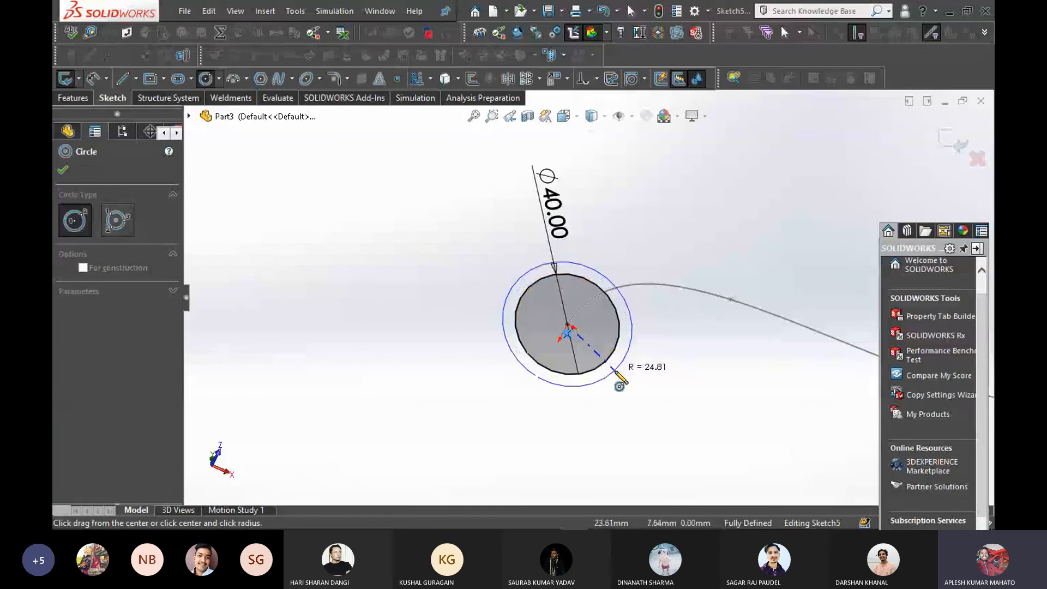
{"action": "left_click", "coordinate": [613, 370]}
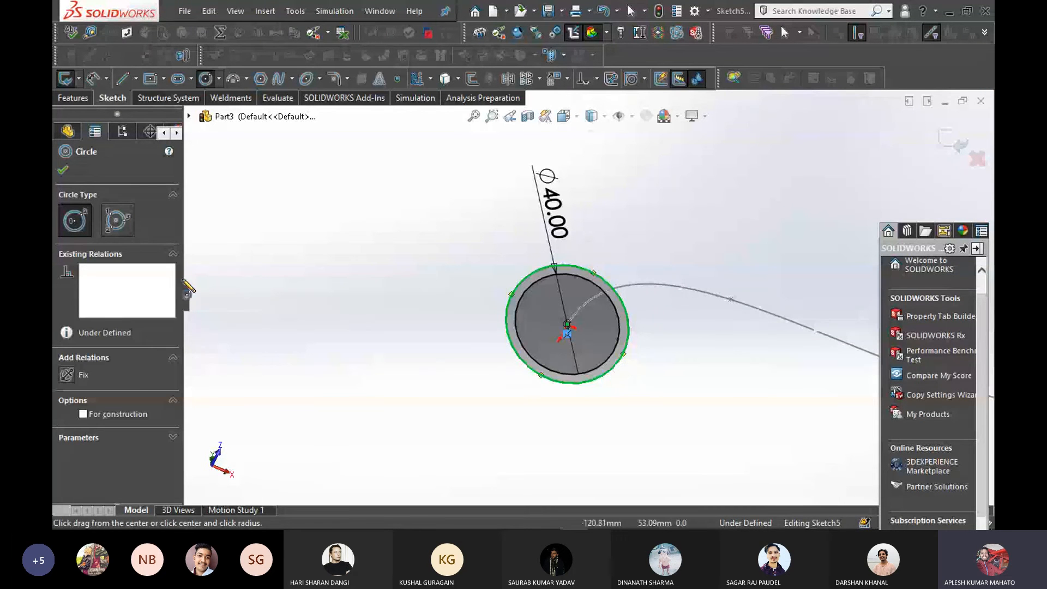
{"action": "left_click", "coordinate": [63, 170]}
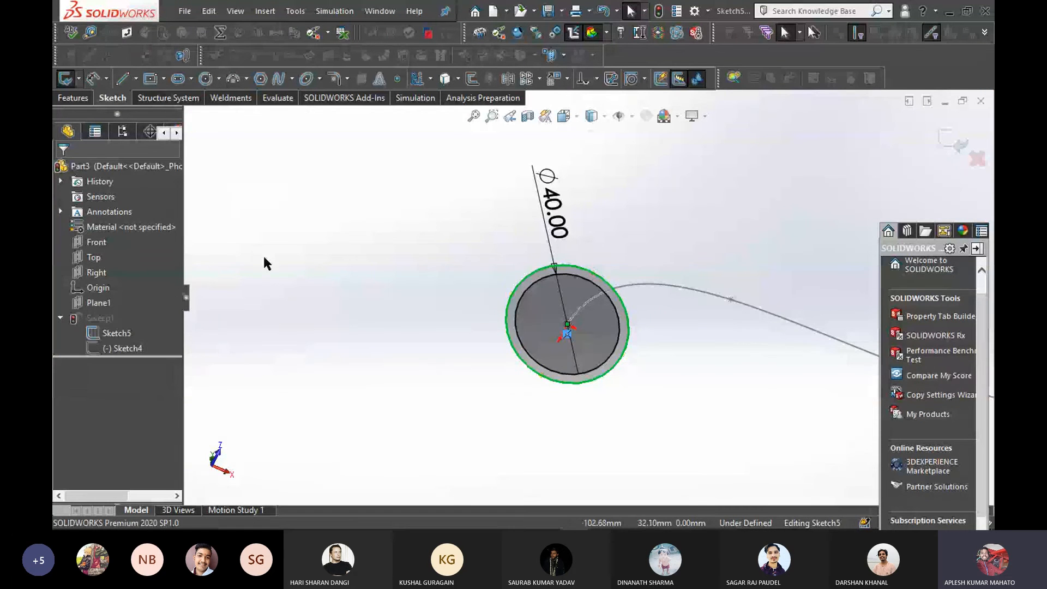
Exit the profile sketch to rebuild the sweep as a hollow tube, and look into its open end
{"action": "right_click", "coordinate": [97, 319]}
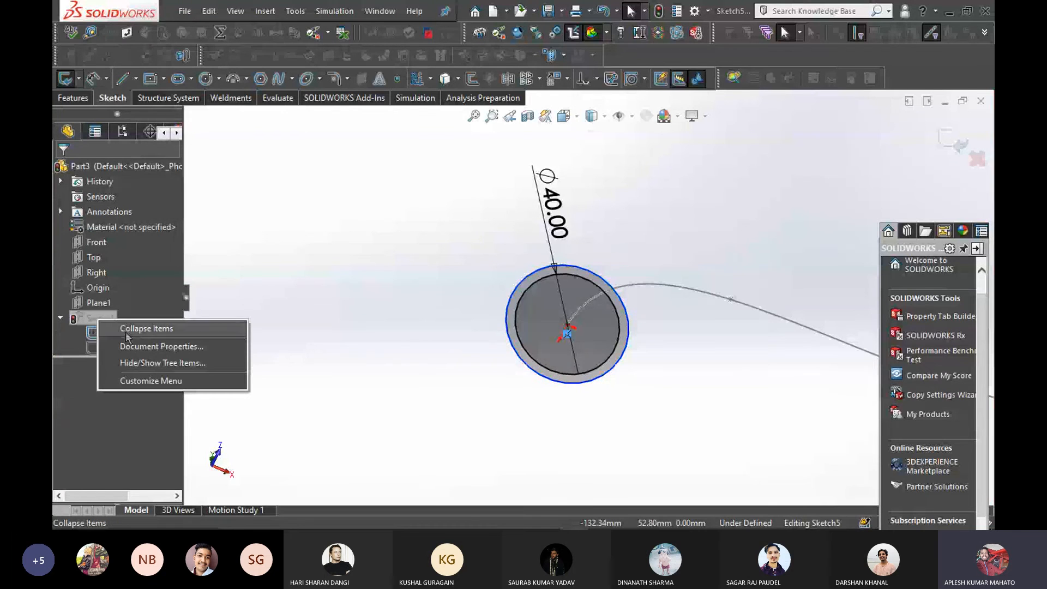
{"action": "left_click", "coordinate": [947, 135]}
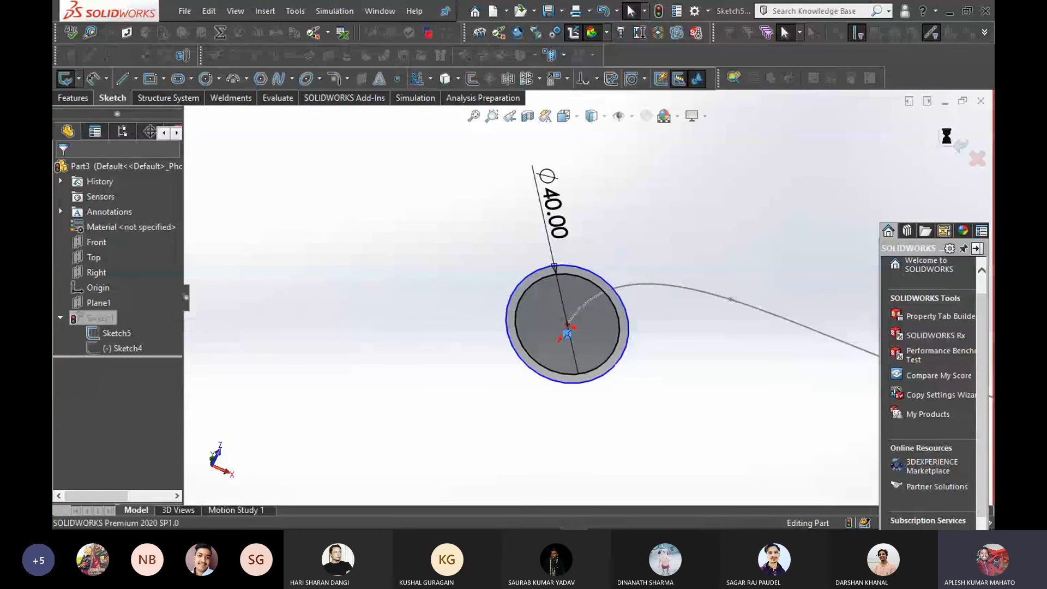
{"action": "middle_click_drag", "start_coordinate": [619, 357], "coordinate": [611, 336]}
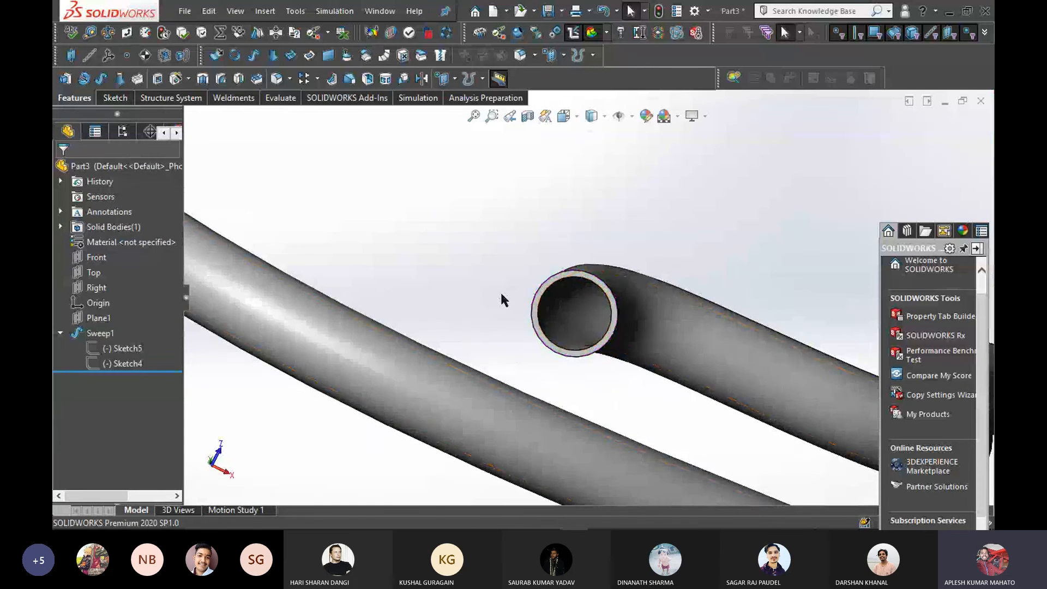
{"action": "scroll", "coordinate": [503, 291], "scroll_direction": "down", "scroll_amount": 2}
{"action": "scroll", "coordinate": [681, 382], "scroll_direction": "down", "scroll_amount": 2}
{"action": "middle_click_drag", "start_coordinate": [650, 344], "coordinate": [648, 408]}
{"action": "scroll", "coordinate": [647, 408], "scroll_direction": "up", "scroll_amount": 2}
Check the two-circle profile in the sweep's definition, accept it, and inspect the tube's wall at the open end
{"action": "right_click", "coordinate": [100, 334]}
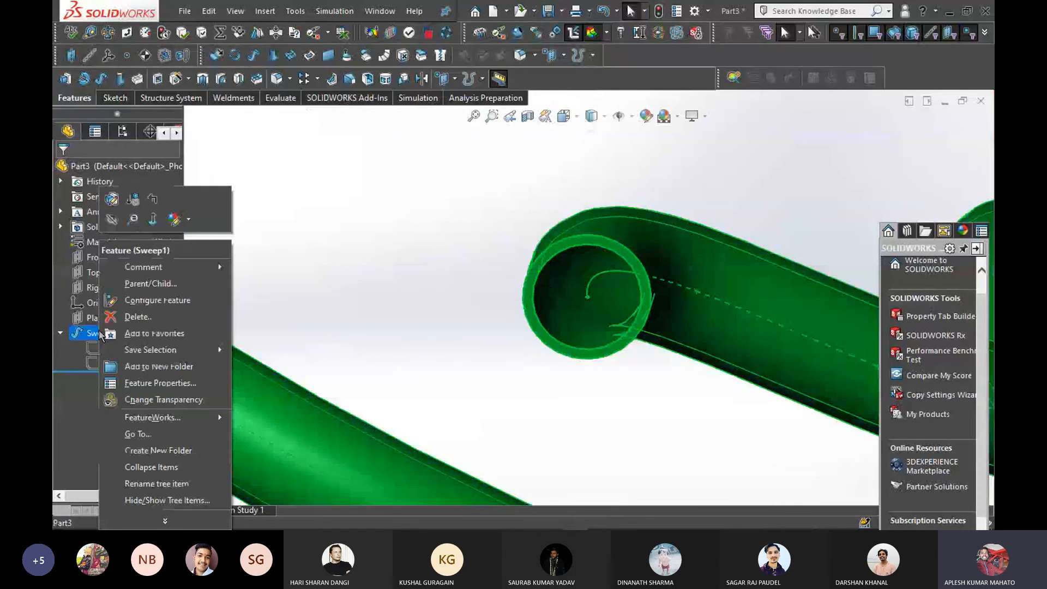
{"action": "left_click", "coordinate": [111, 200]}
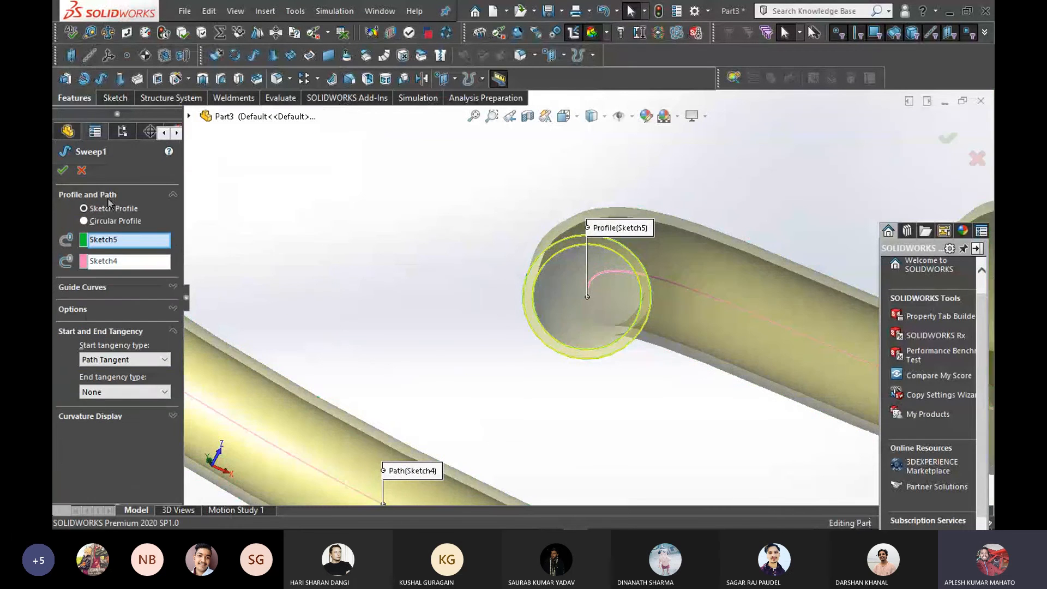
{"action": "left_click", "coordinate": [111, 241]}
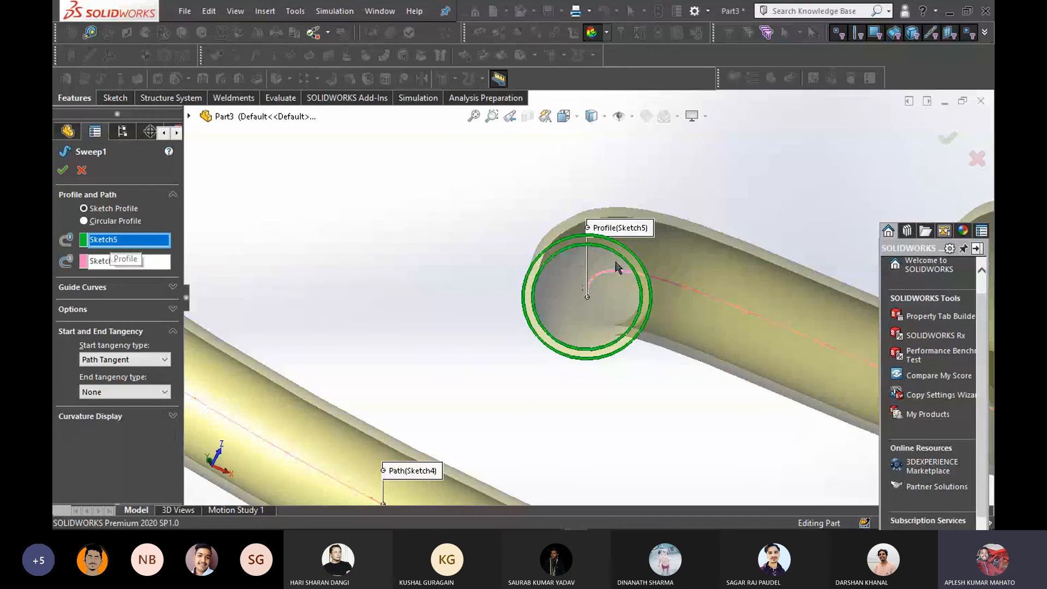
{"action": "left_click", "coordinate": [946, 140]}
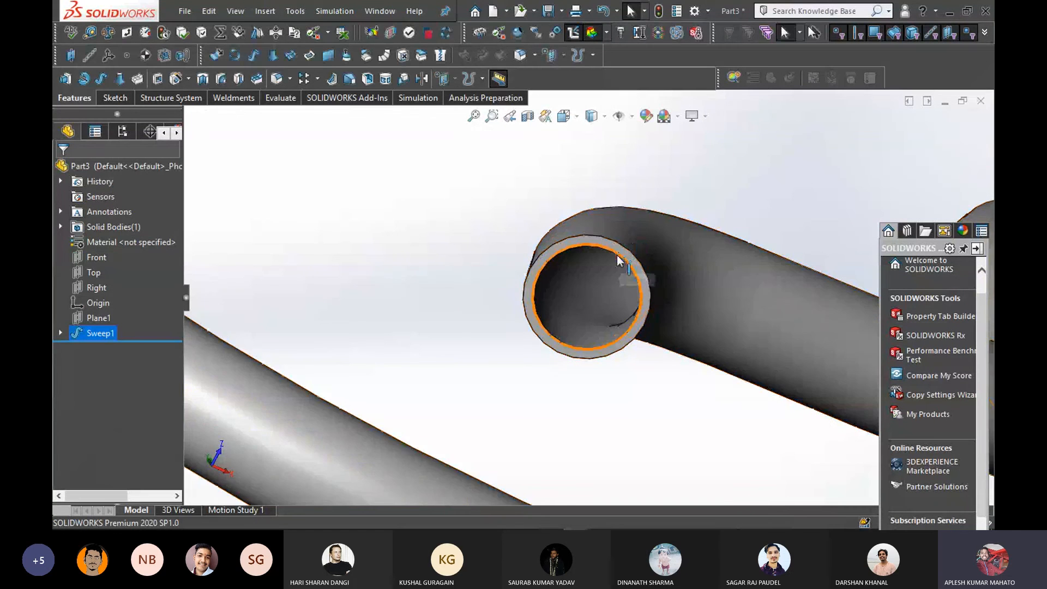
{"action": "scroll", "coordinate": [618, 256], "scroll_direction": "down", "scroll_amount": 2}
{"action": "middle_click_drag", "start_coordinate": [650, 422], "coordinate": [648, 405]}
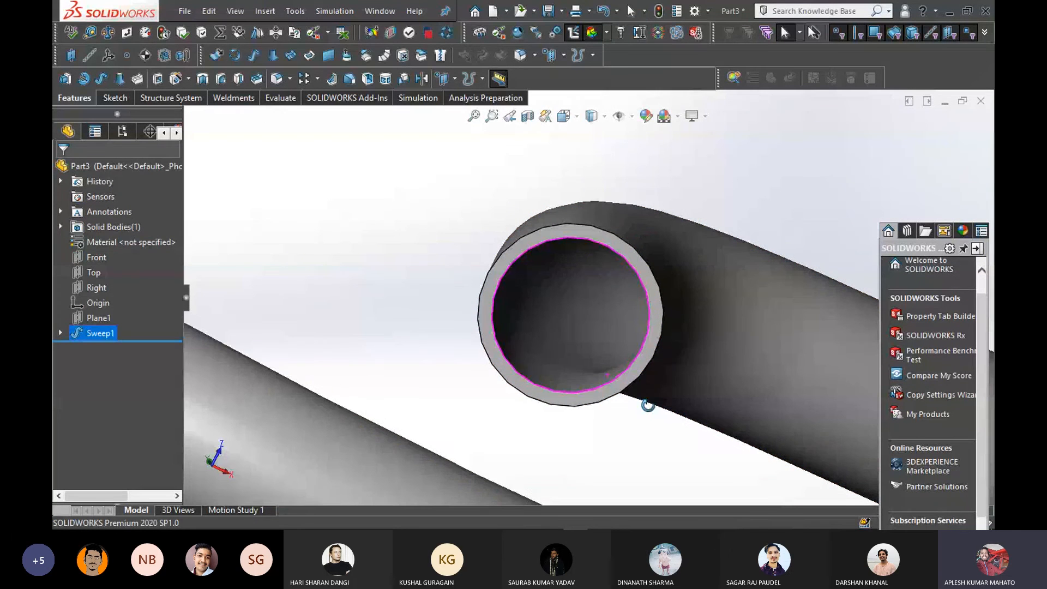
{"action": "left_click", "coordinate": [413, 333]}
{"action": "scroll", "coordinate": [508, 353], "scroll_direction": "up", "scroll_amount": 2}
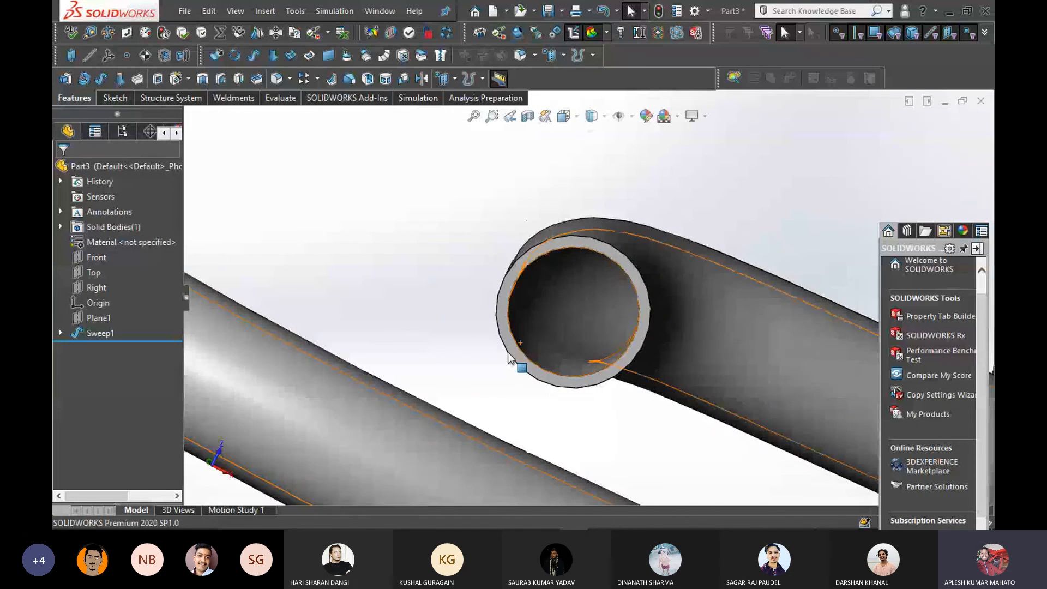
Examine the full length of the swept tube and look into the open end at its other extremity
{"action": "scroll", "coordinate": [451, 315], "scroll_direction": "up", "scroll_amount": 5}
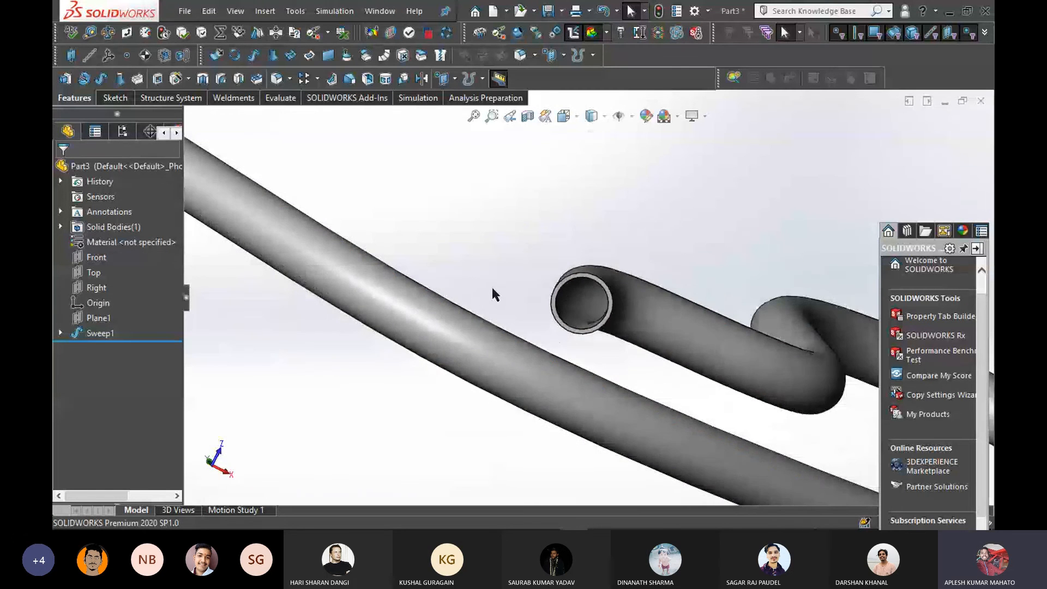
{"action": "middle_click_drag", "start_coordinate": [498, 265], "coordinate": [479, 287]}
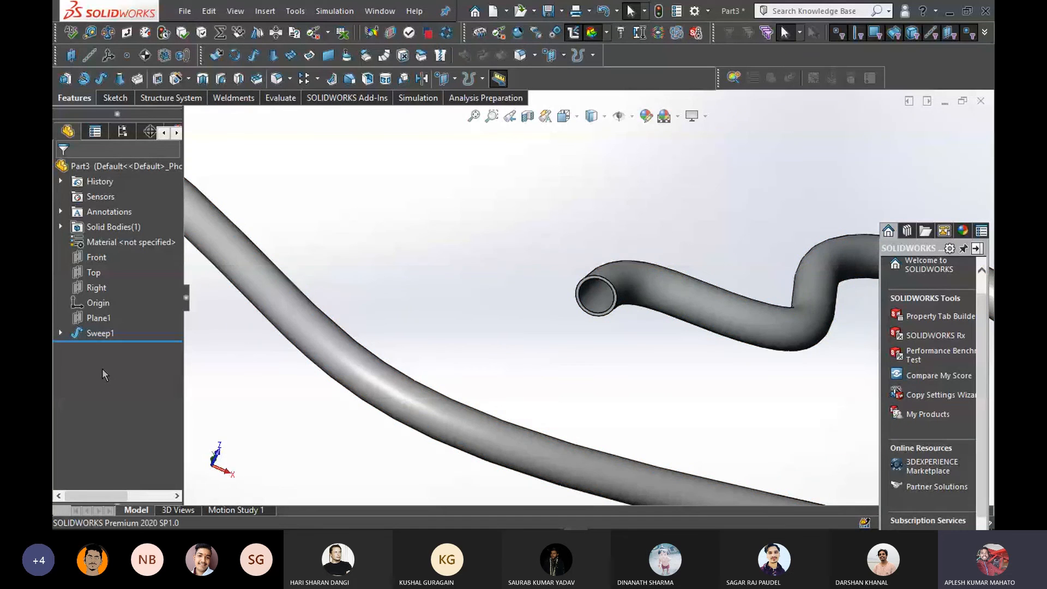
{"action": "scroll", "coordinate": [328, 410], "scroll_direction": "up", "scroll_amount": 5}
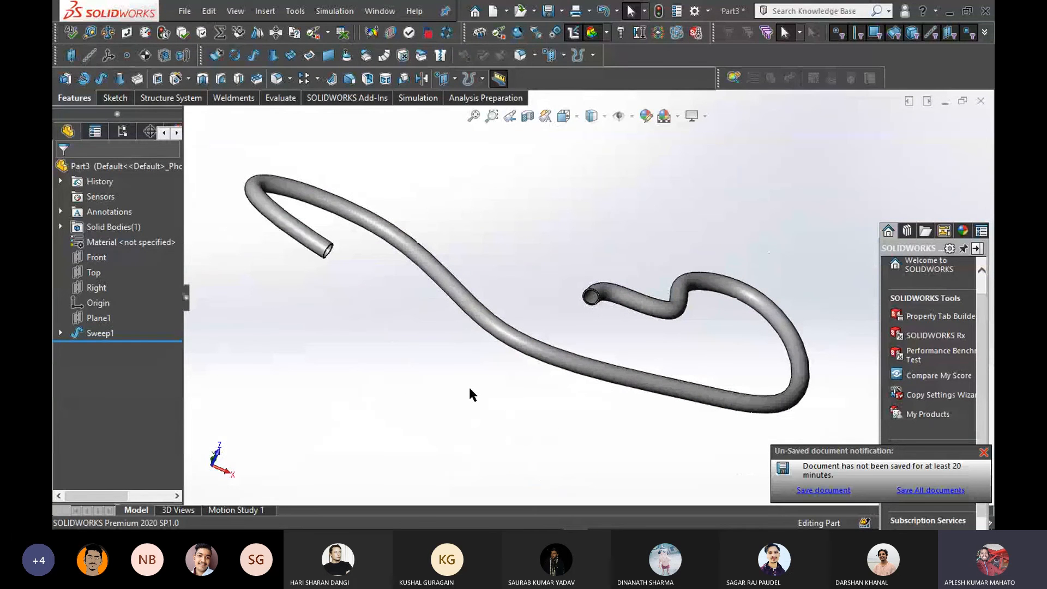
{"action": "middle_click_drag", "start_coordinate": [631, 432], "coordinate": [613, 394]}
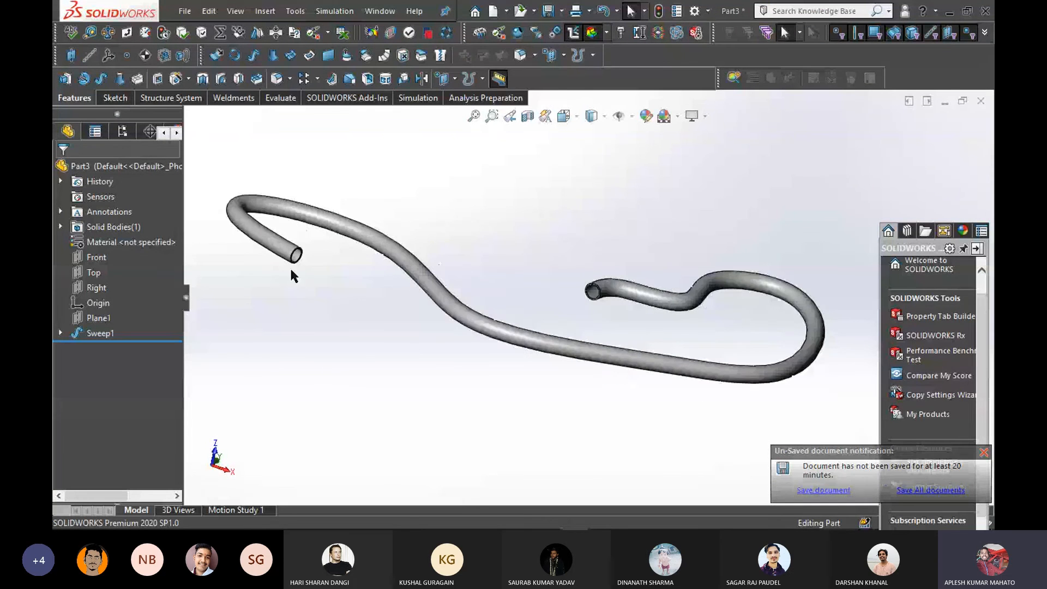
{"action": "scroll", "coordinate": [280, 257], "scroll_direction": "down", "scroll_amount": 1}
{"action": "scroll", "coordinate": [280, 257], "scroll_direction": "down", "scroll_amount": 1}
{"action": "scroll", "coordinate": [405, 240], "scroll_direction": "down", "scroll_amount": 1}
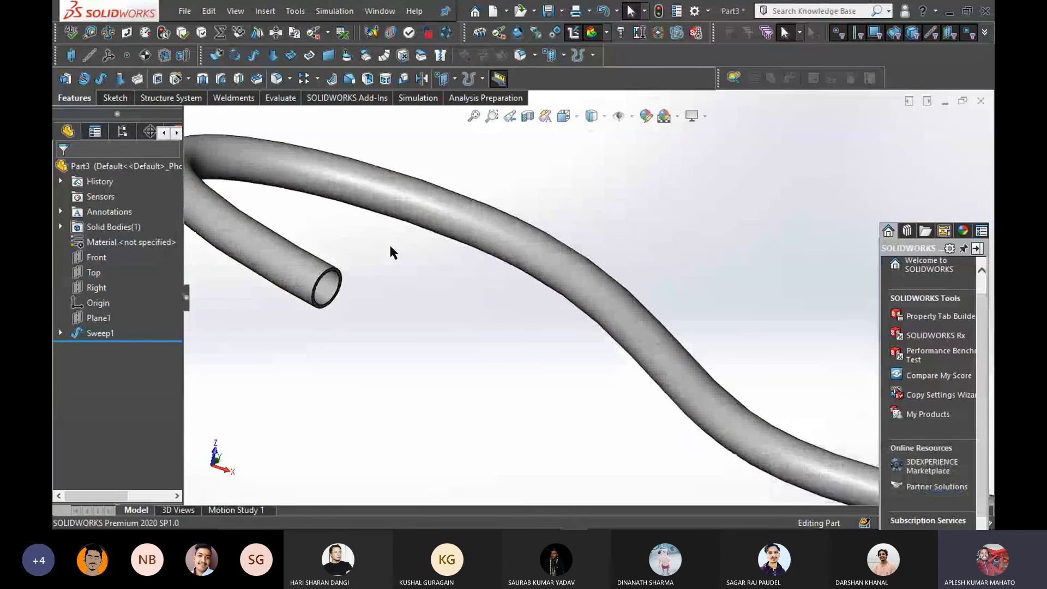
{"action": "scroll", "coordinate": [390, 247], "scroll_direction": "down", "scroll_amount": 1}
{"action": "scroll", "coordinate": [389, 245], "scroll_direction": "down", "scroll_amount": 3}
{"action": "middle_click_drag", "start_coordinate": [414, 279], "coordinate": [501, 337]}
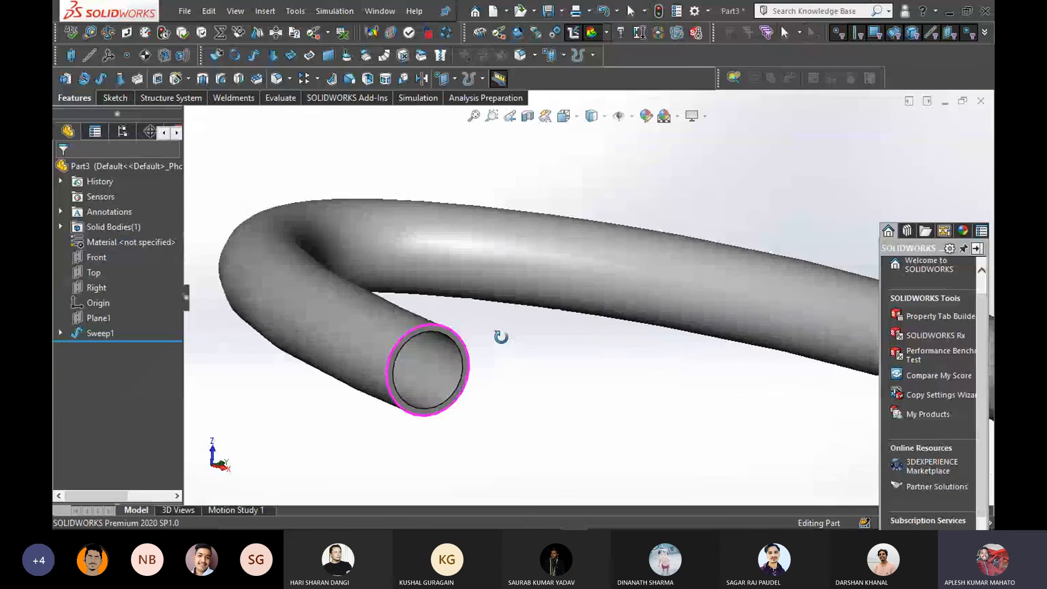
Review the Sketch5 profile and Sketch4 path in the sweep's definition, accept it, and look over the whole tube
{"action": "right_click", "coordinate": [97, 331]}
{"action": "left_click", "coordinate": [108, 201]}
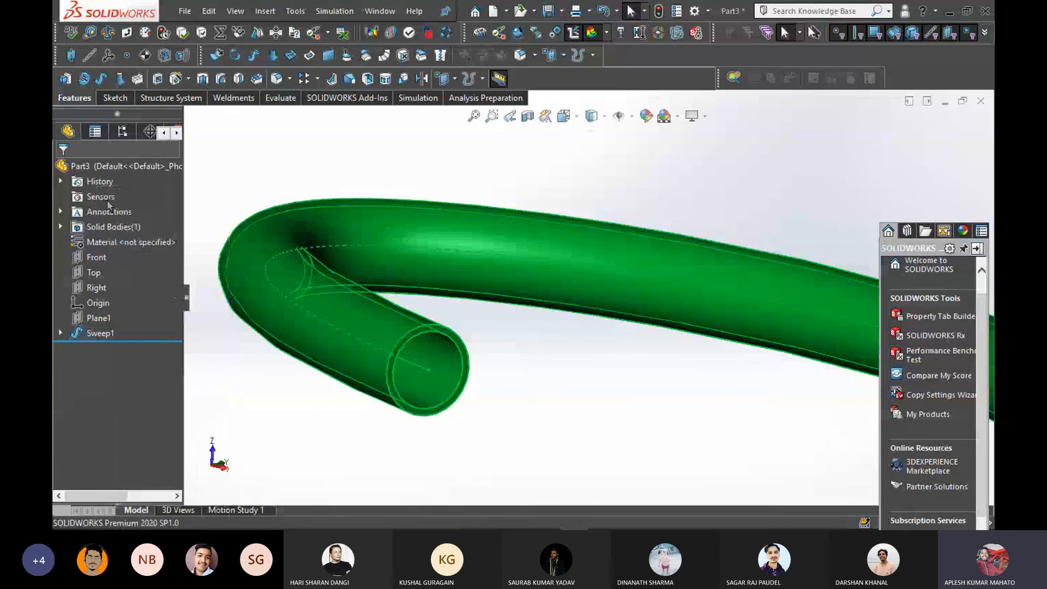
{"action": "left_click", "coordinate": [108, 241]}
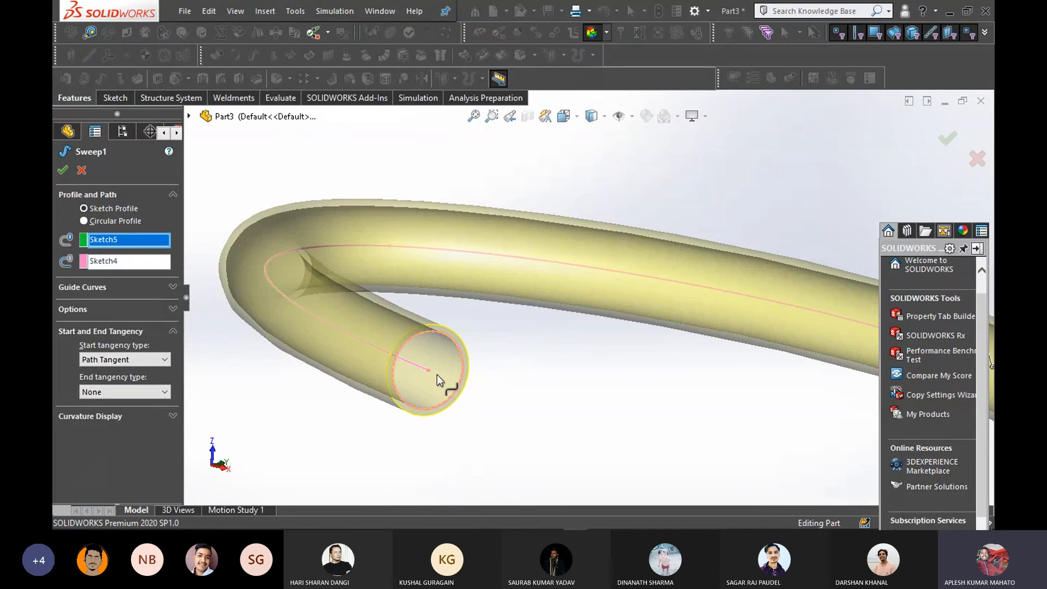
{"action": "left_click", "coordinate": [64, 172]}
{"action": "scroll", "coordinate": [468, 369], "scroll_direction": "up", "scroll_amount": 3}
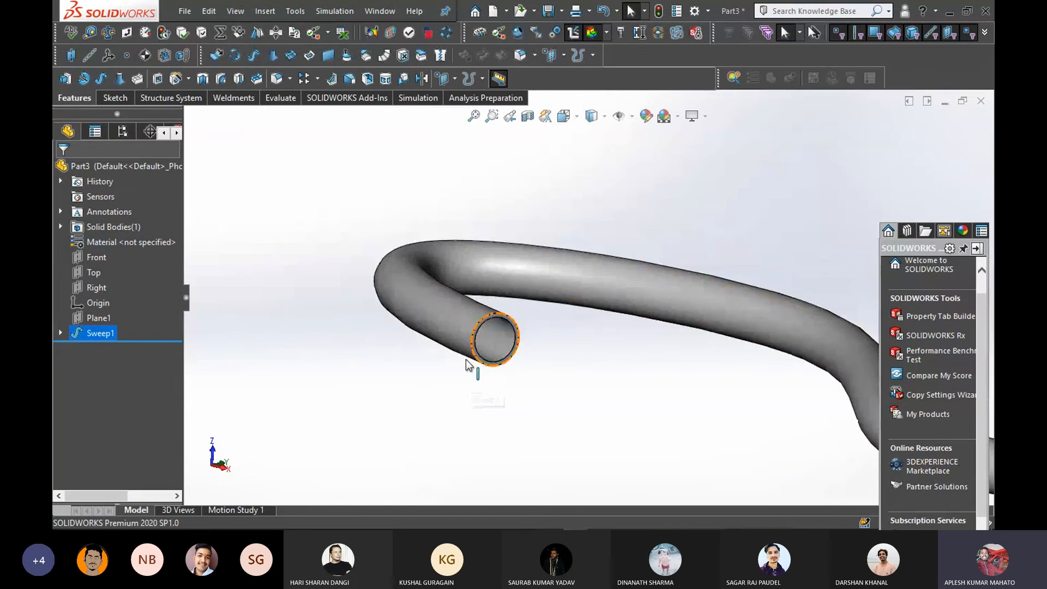
{"action": "scroll", "coordinate": [677, 398], "scroll_direction": "up", "scroll_amount": 4}
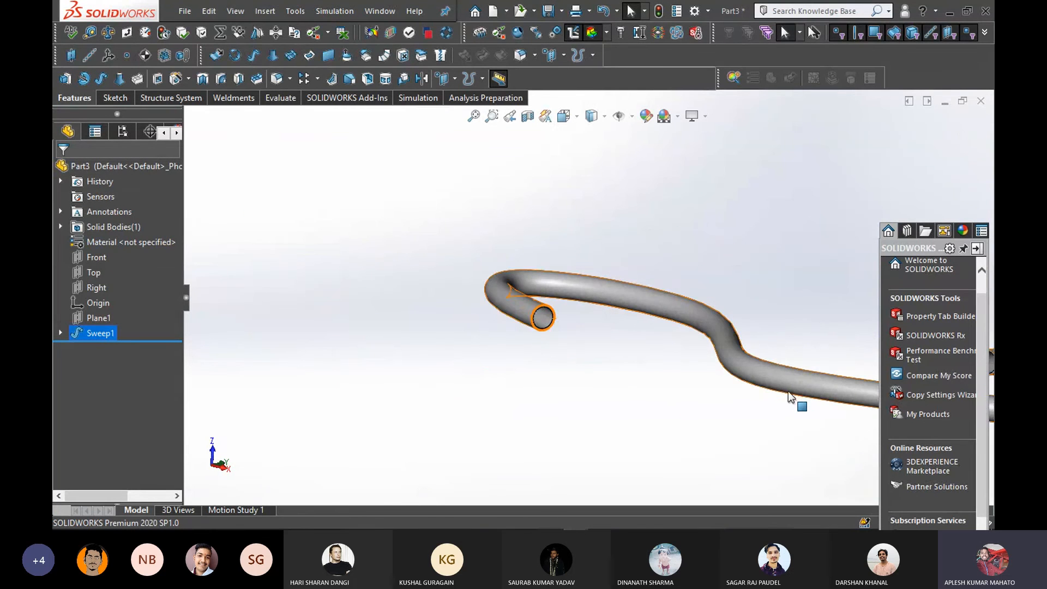
{"action": "middle_click_drag", "start_coordinate": [716, 327], "coordinate": [679, 353]}
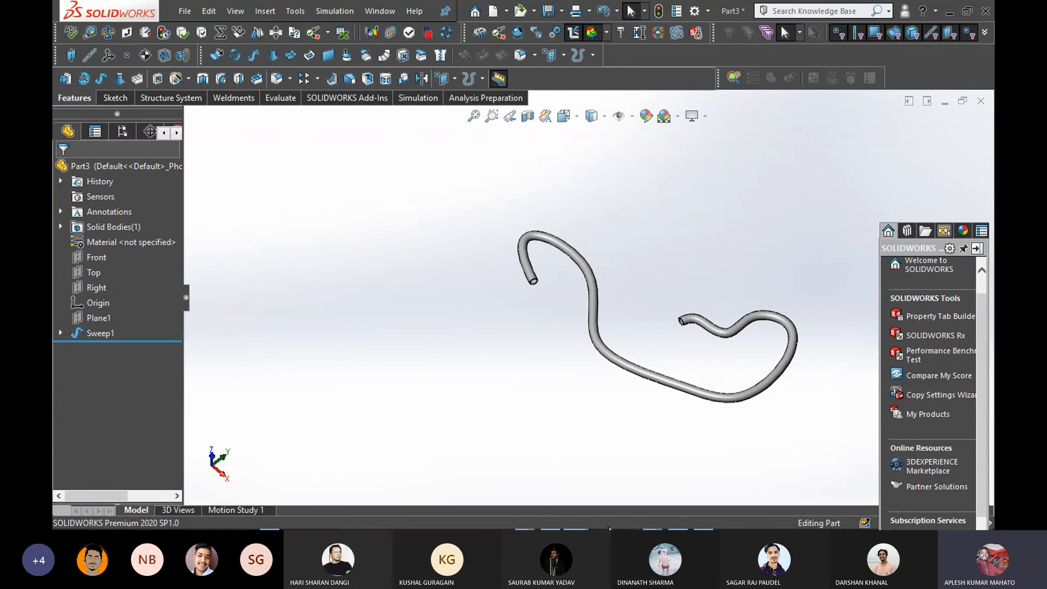
Minimize SOLIDWORKS, switch to the Microsoft Teams meeting in a maximized window, and stop sharing the screen
{"action": "left_click", "coordinate": [950, 12]}
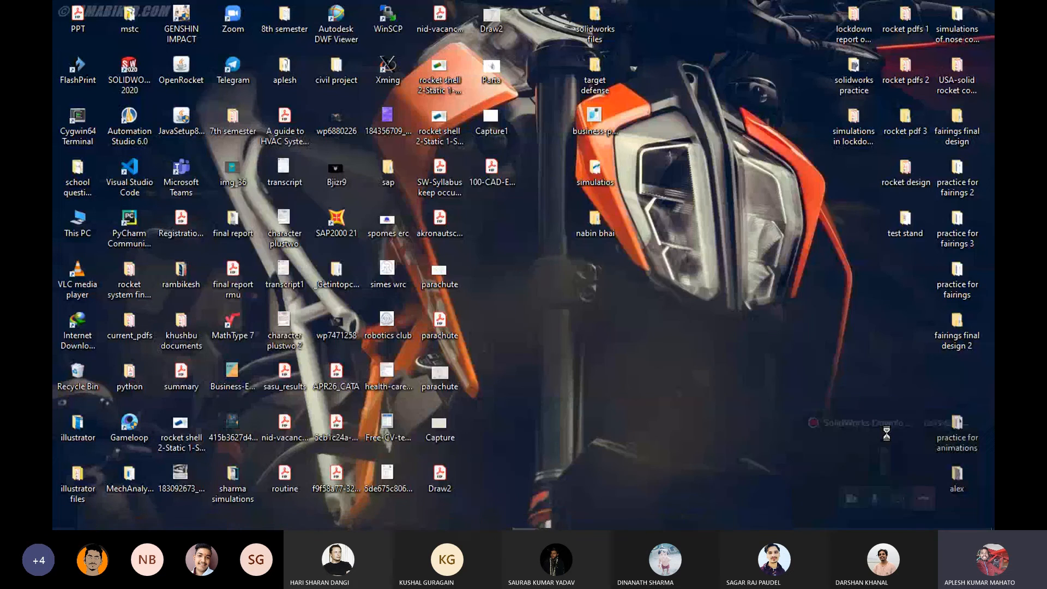
{"action": "left_click", "coordinate": [923, 457]}
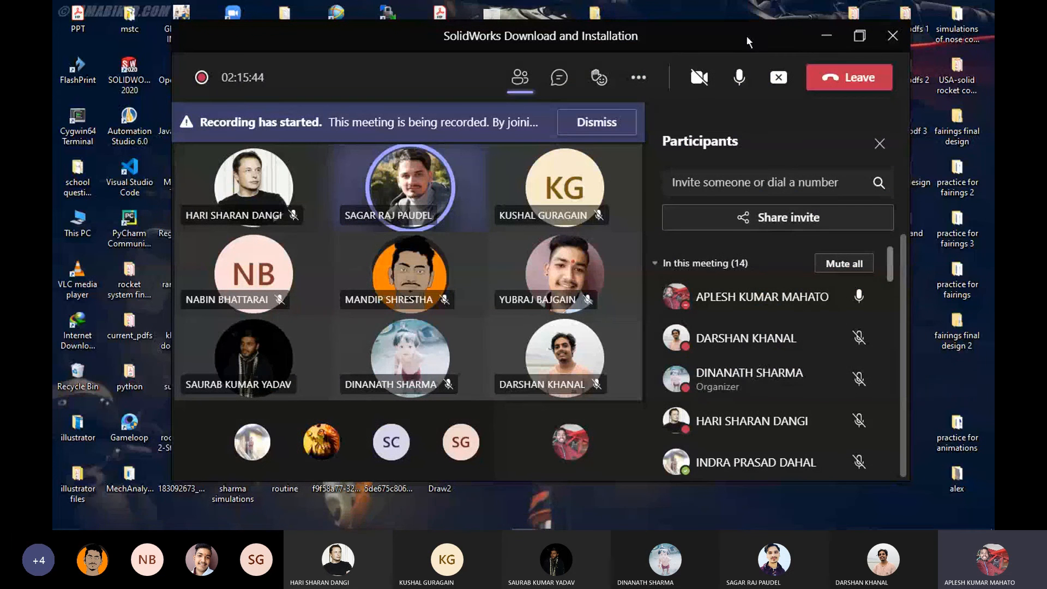
{"action": "left_click", "coordinate": [861, 36]}
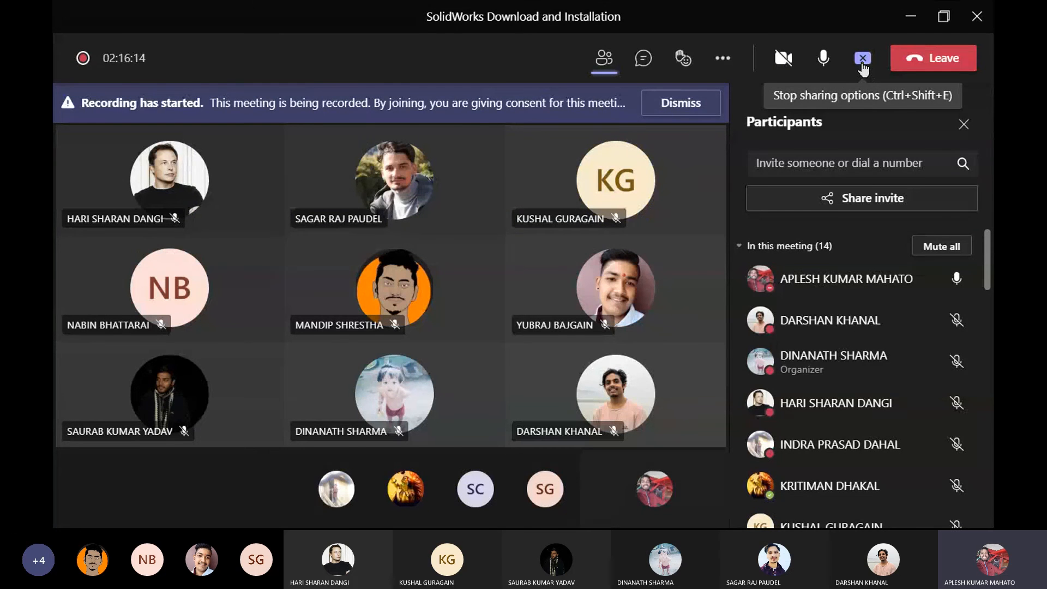
{"action": "left_click", "coordinate": [862, 60]}
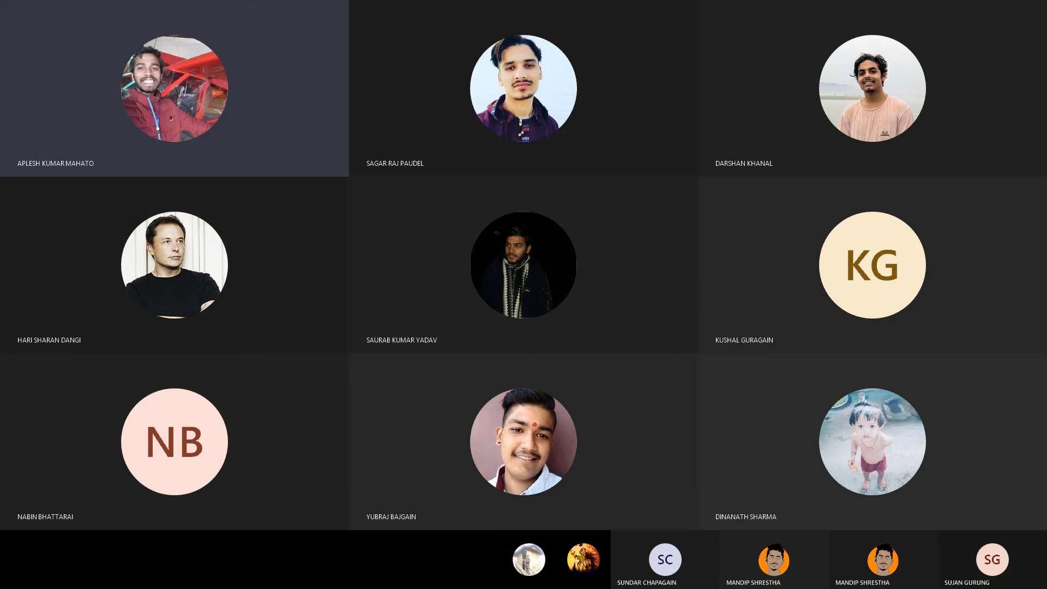